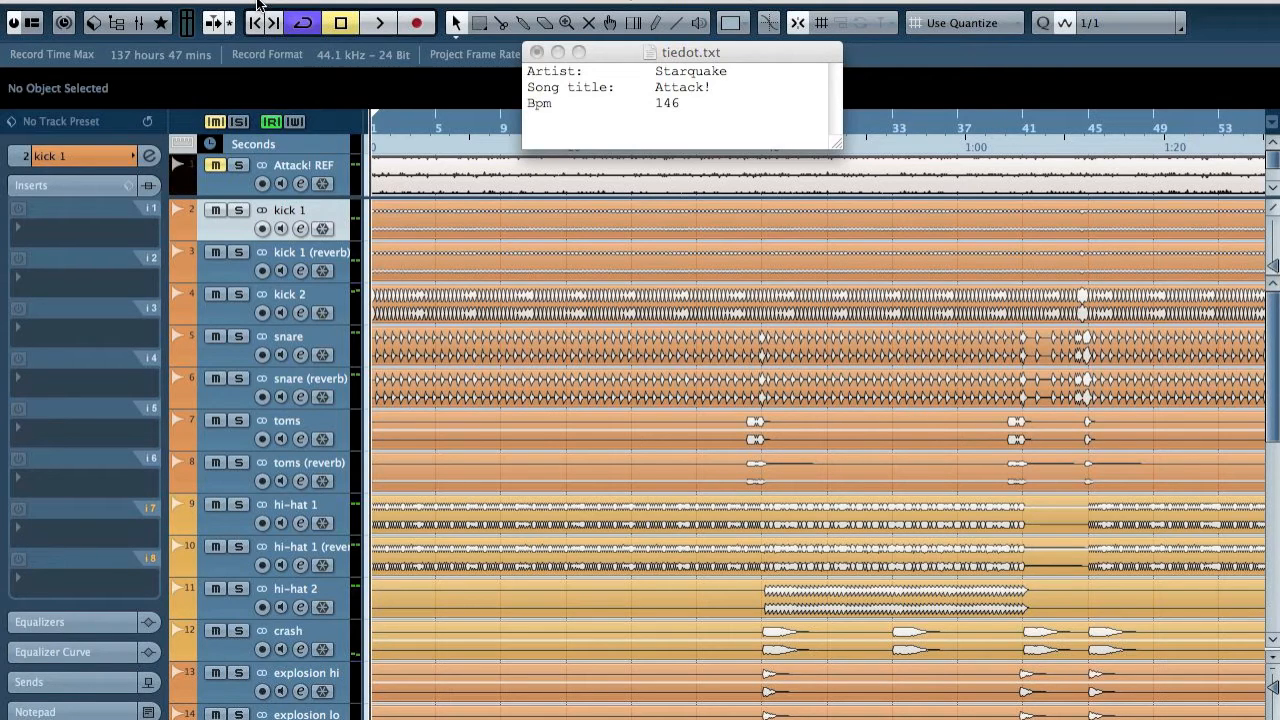
Close the song info note, solo the Attack! REF track, and play the artist's reference mix from the start
click(258, 4)
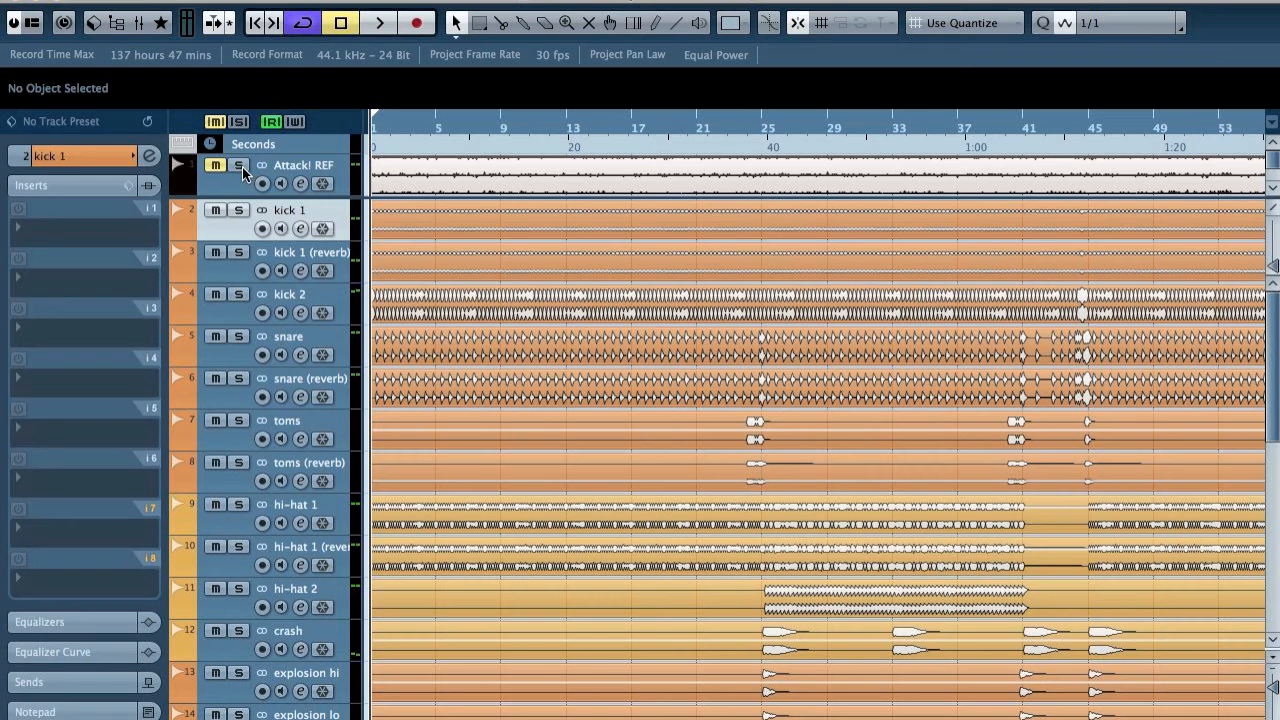
key(Up)
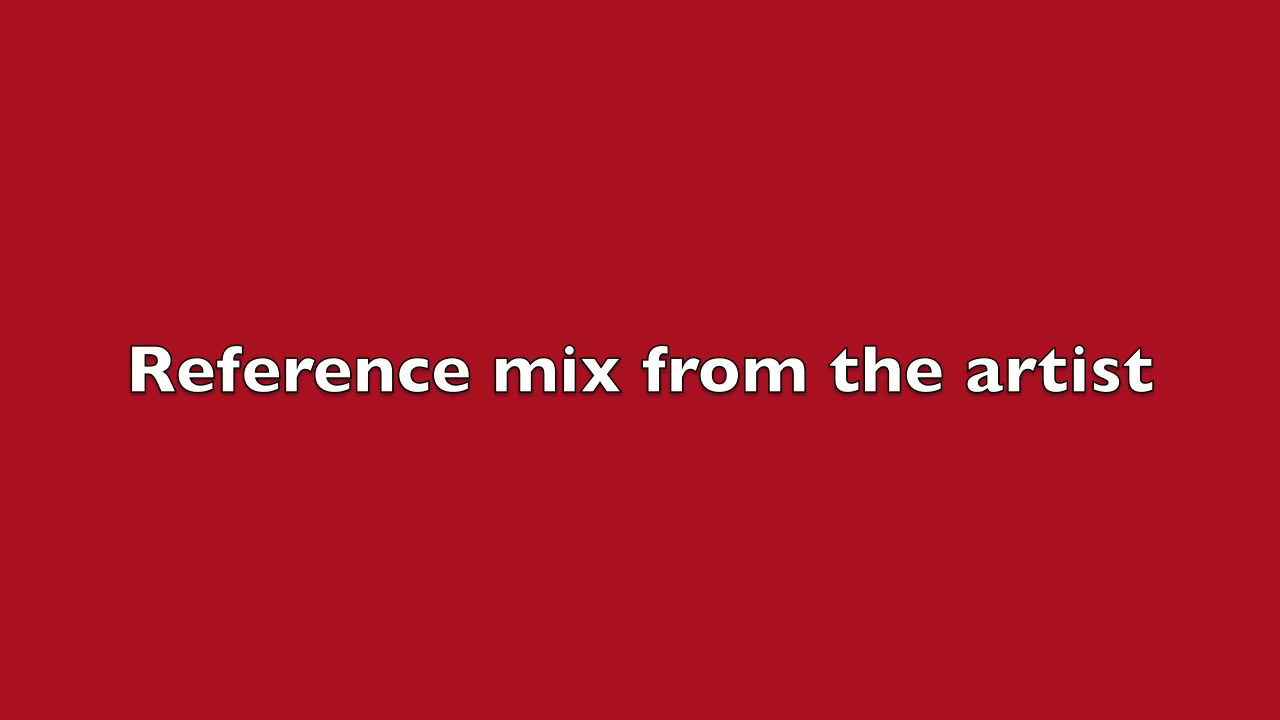
key(space)
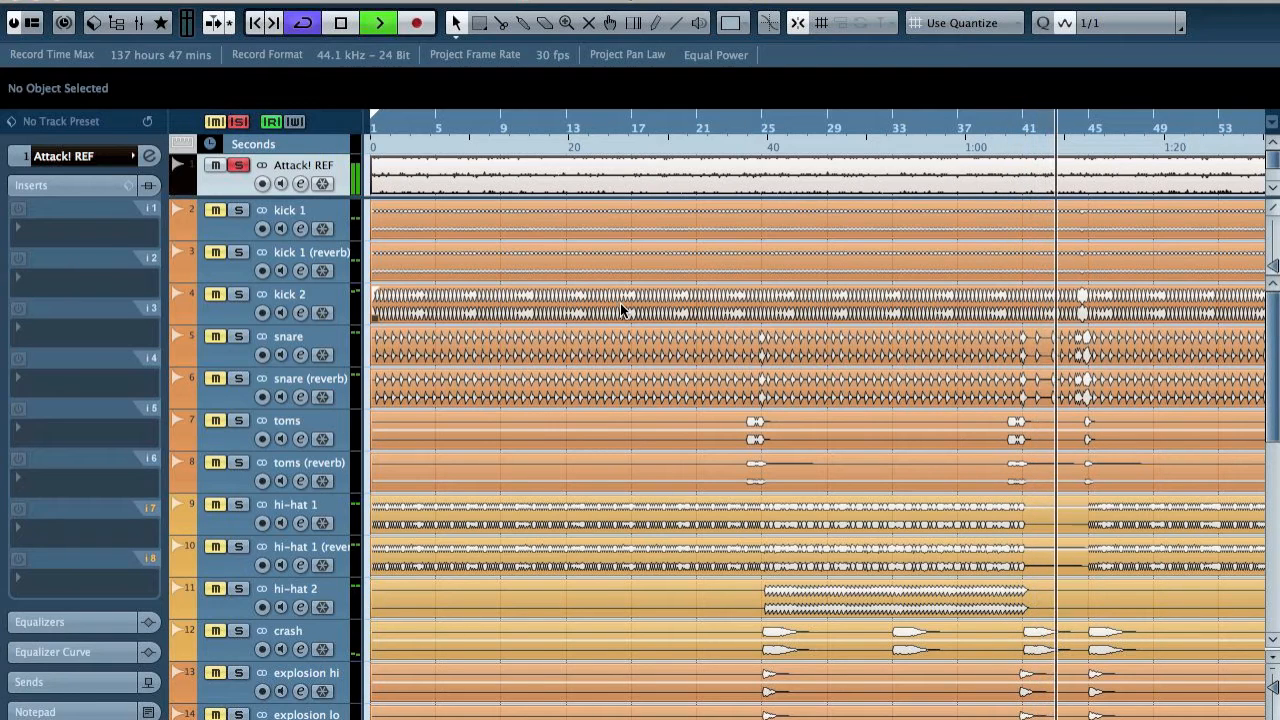
key(space)
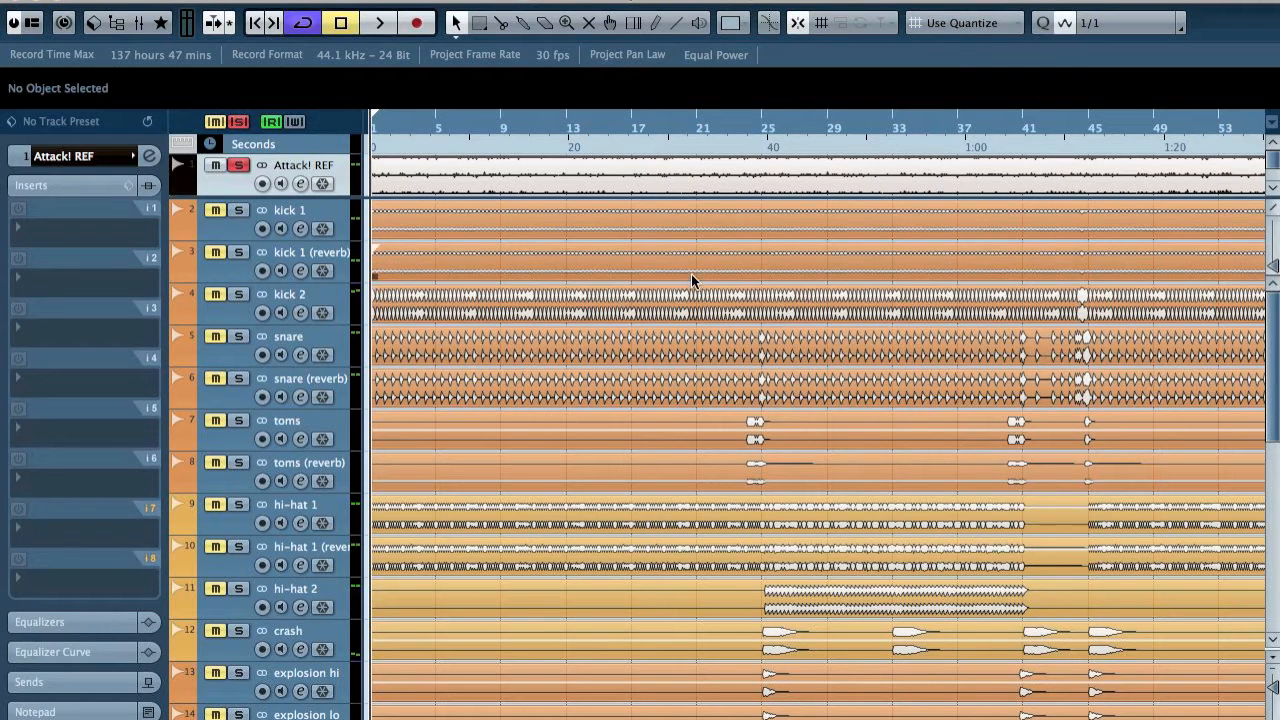
Look over the project's tracks, select the kick 1 audio event, and unsolo the Attack! REF track
scroll(786, 343, down, 10)
scroll(786, 343, up, 10)
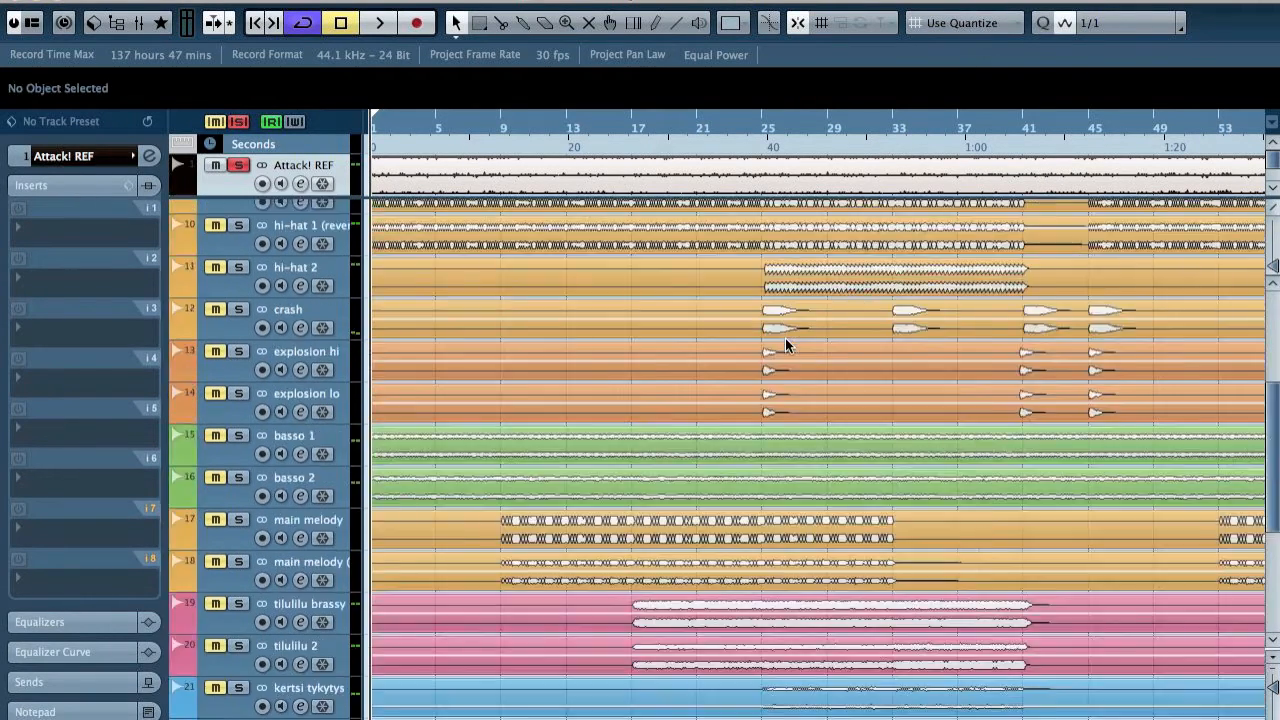
click(689, 226)
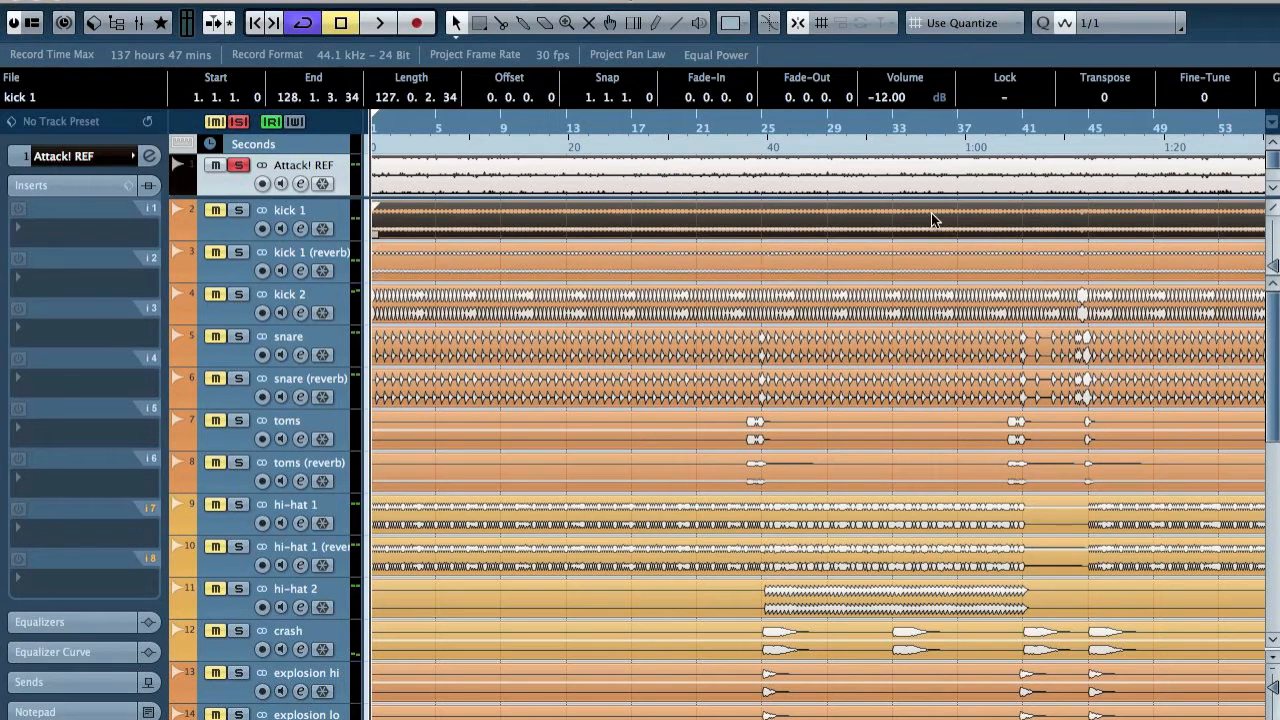
click(240, 166)
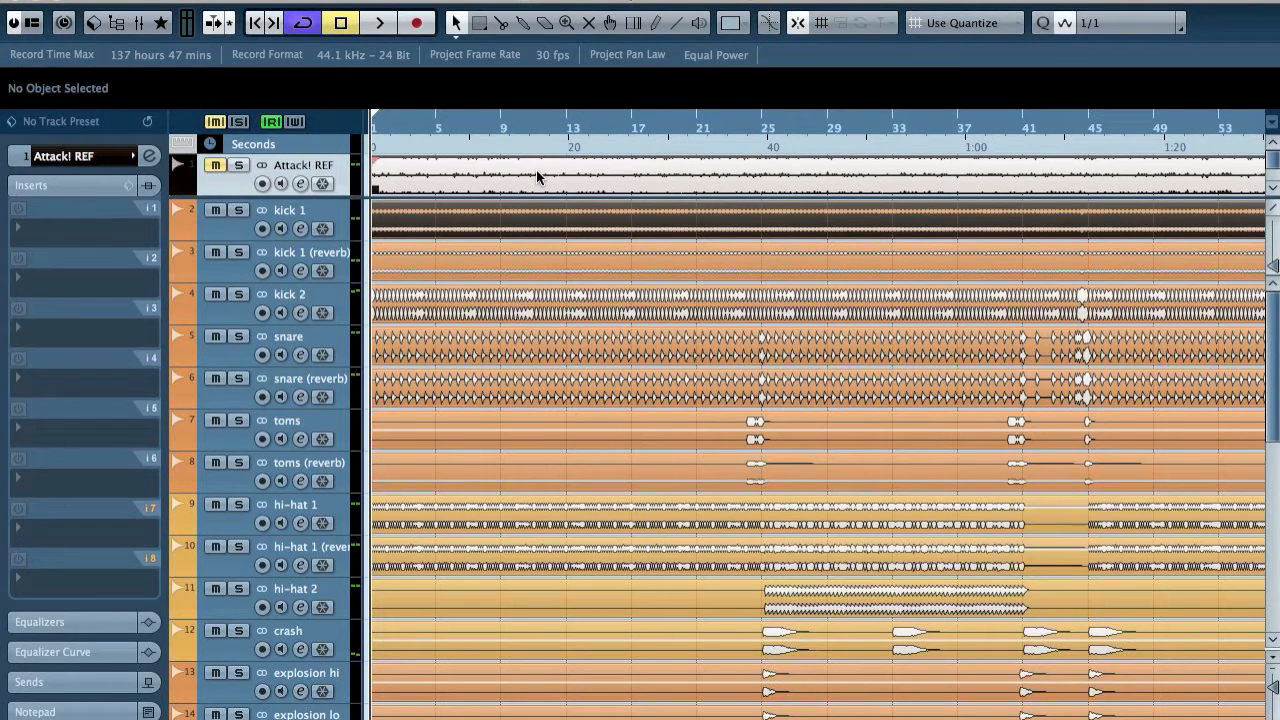
Solo the mixer channels from kick 1 through crash together and audition the drum group
key(F3)
click(177, 624)
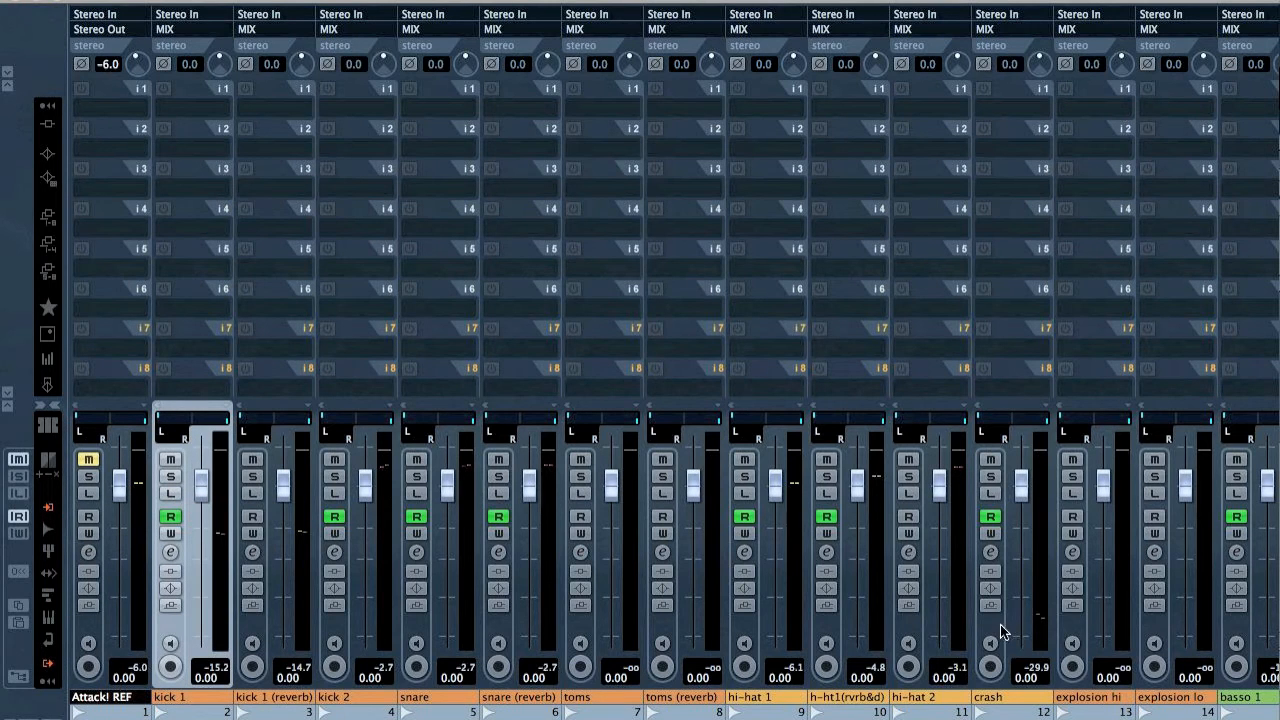
shift+click(1007, 624)
key(s)
key(space)
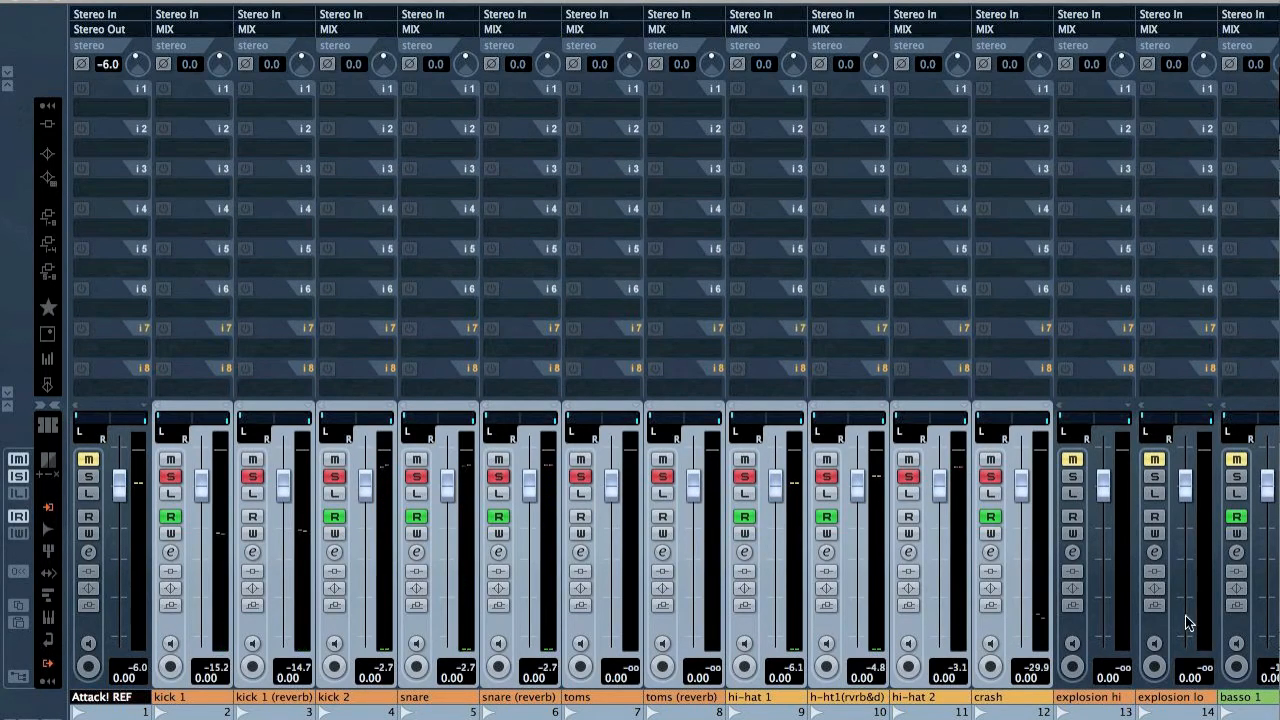
Leave the mixer and audition the basso 1 and basso 2 tracks soloed, both separately and together
key(F3)
scroll(723, 407, down, 10)
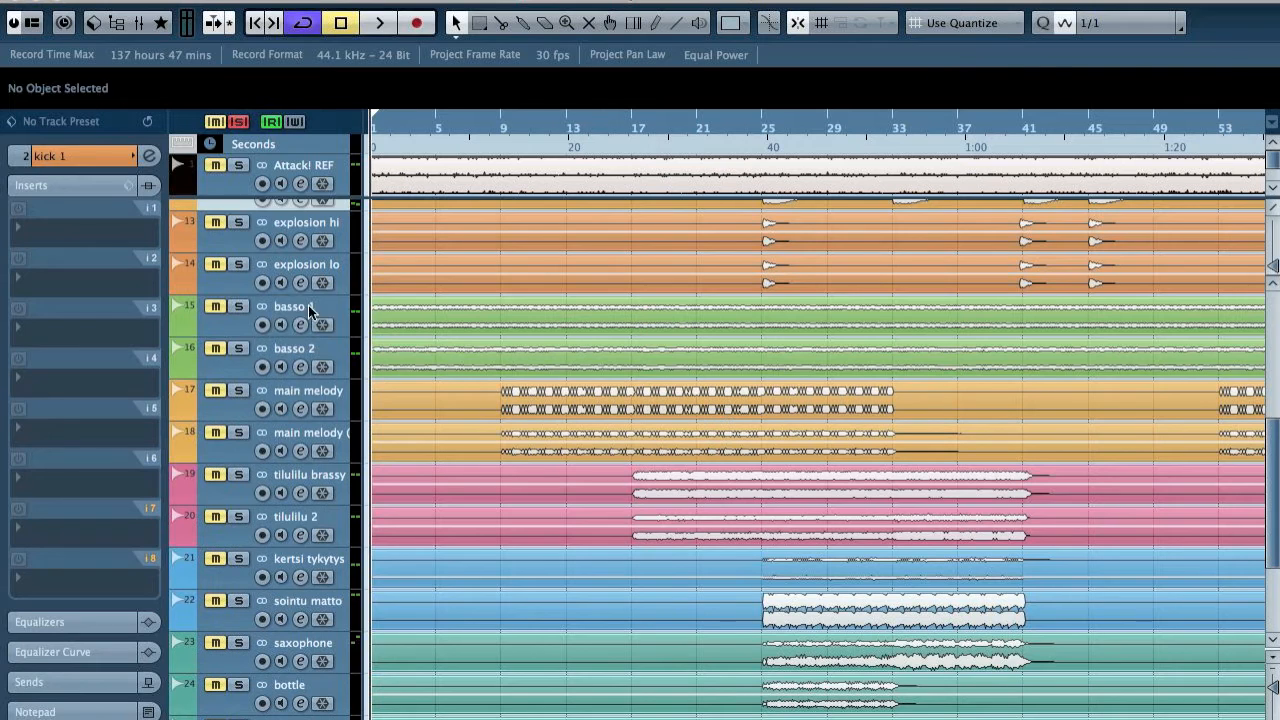
click(309, 312)
click(241, 306)
key(space)
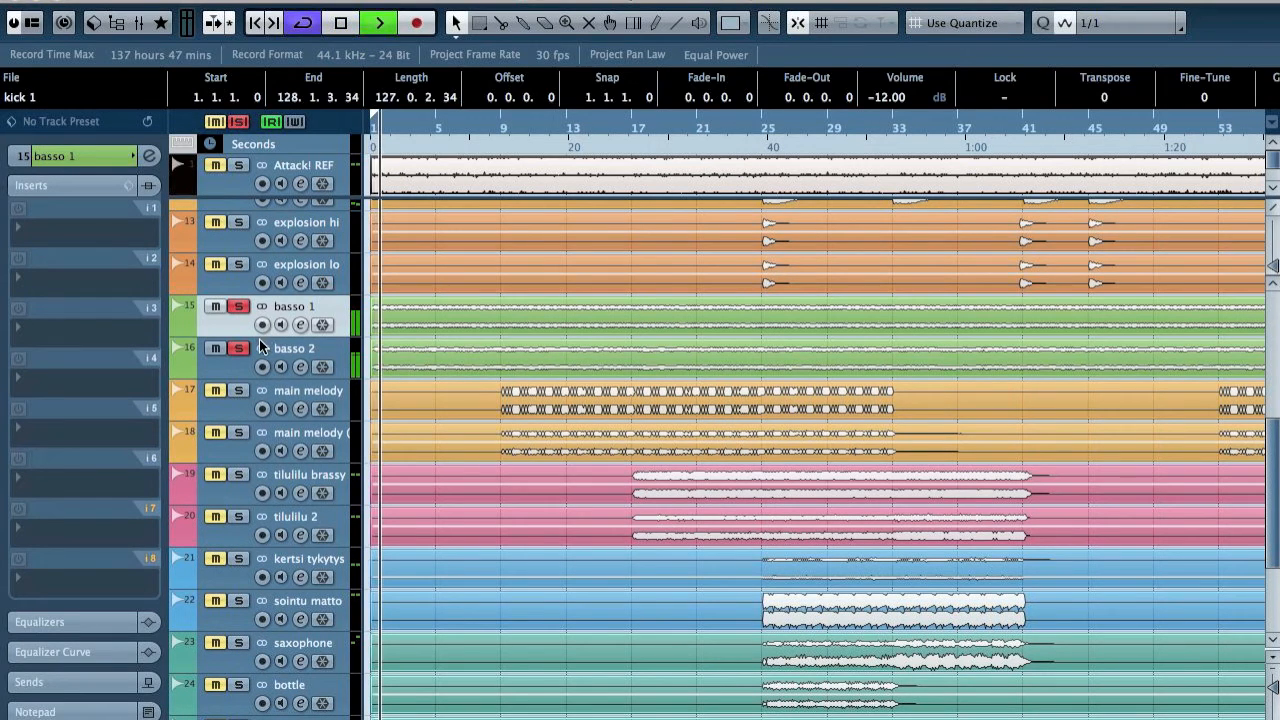
click(244, 343)
click(240, 307)
key(space)
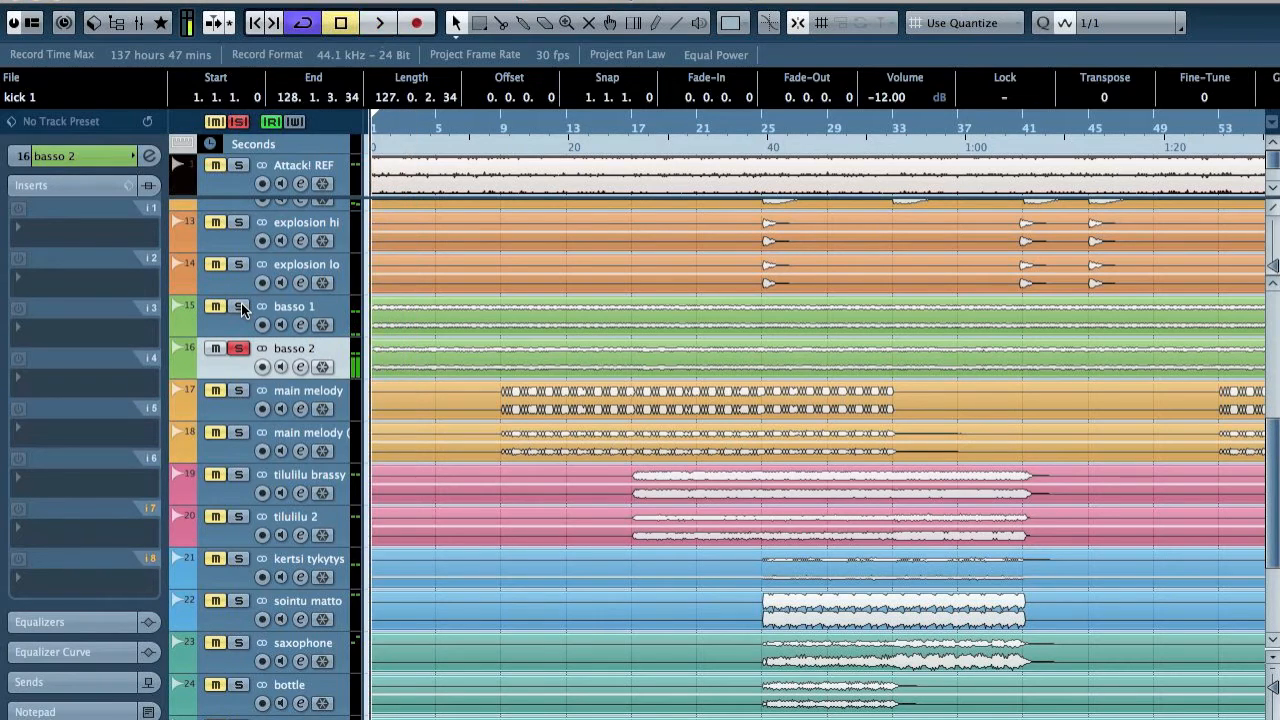
click(241, 307)
Audition the main melody track and its reverb and delay track soloed in turn from about bar 10, narrowing the track list slightly
click(515, 127)
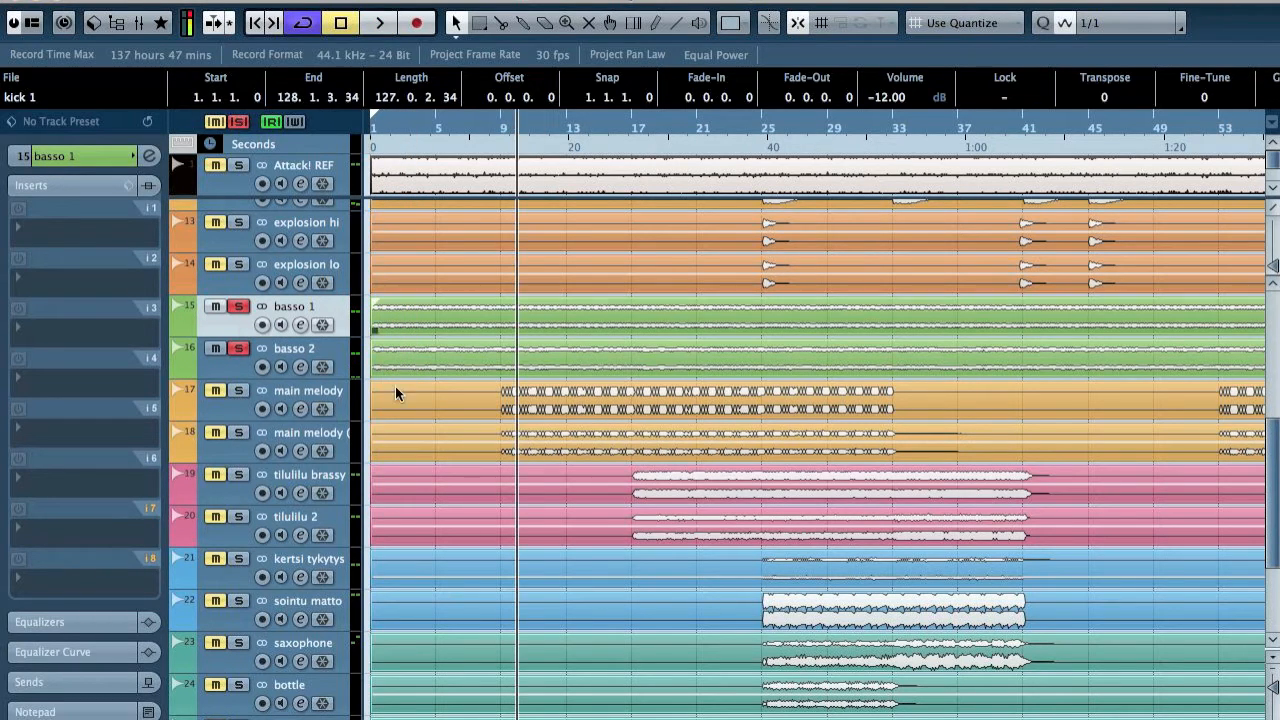
click(325, 398)
click(330, 438)
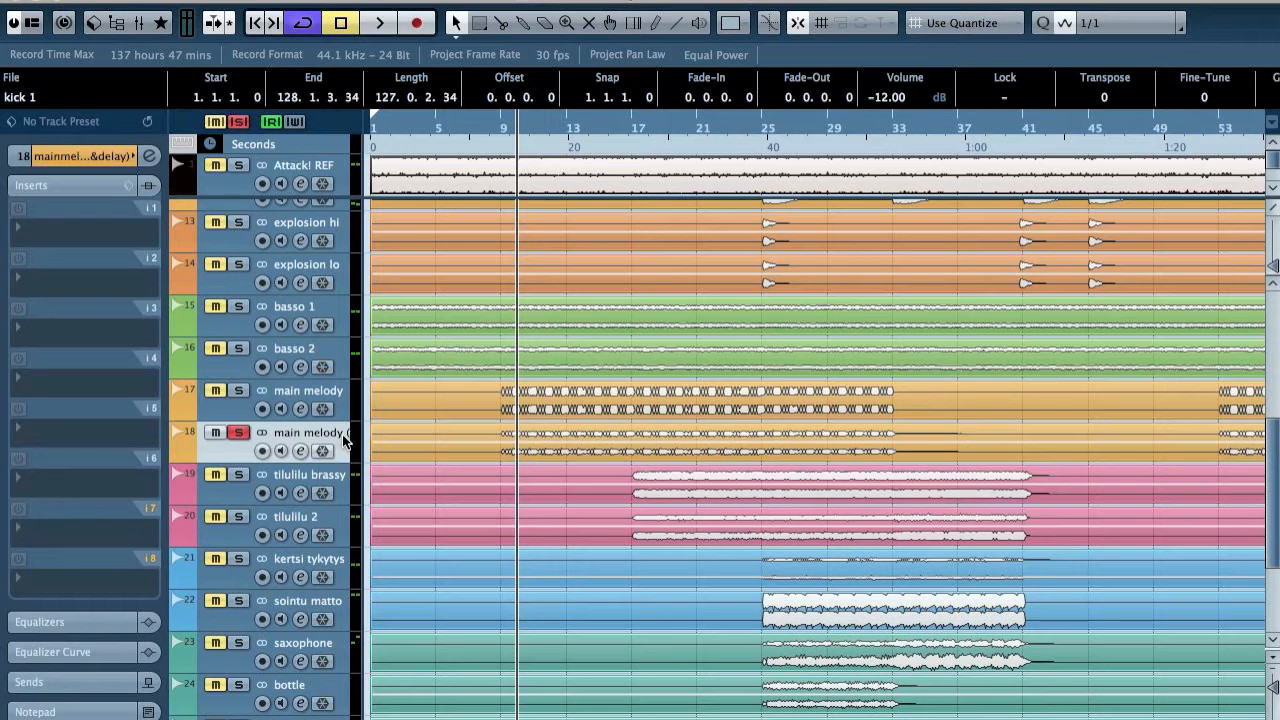
mouse_move(362, 427)
mouse_down()
mouse_move(447, 427)
mouse_move(358, 414)
mouse_up()
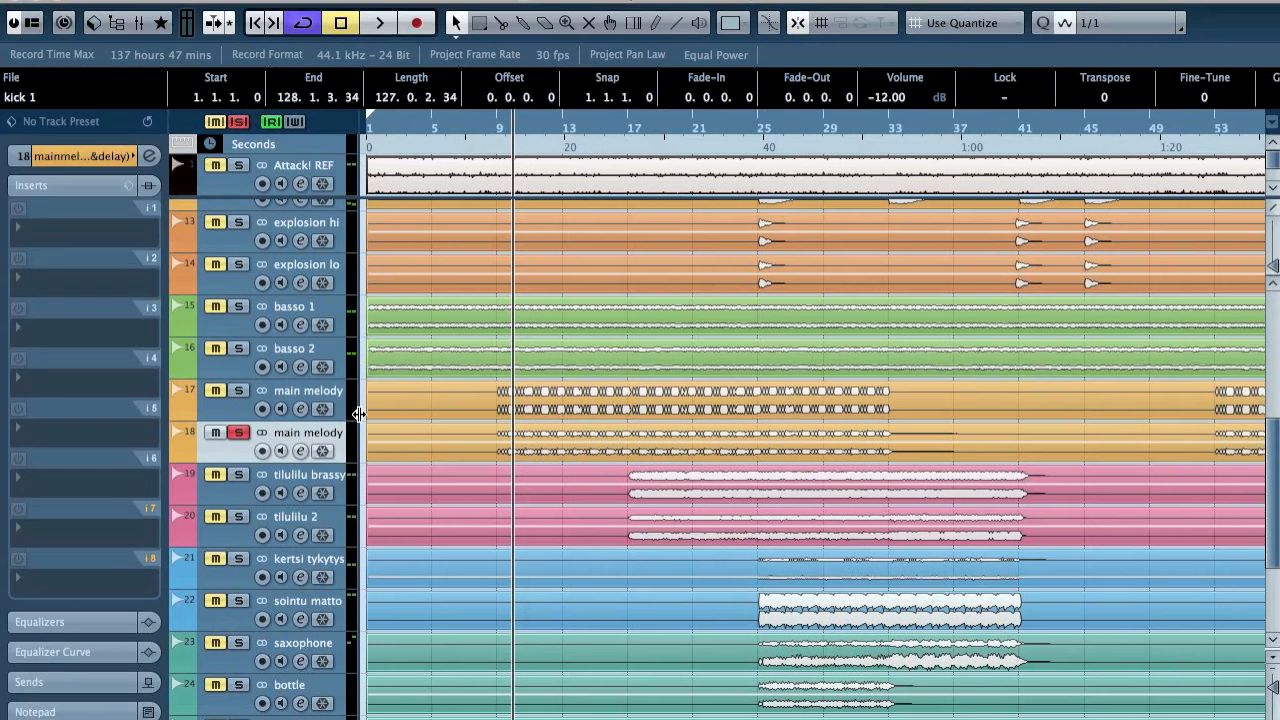
key(space)
click(332, 397)
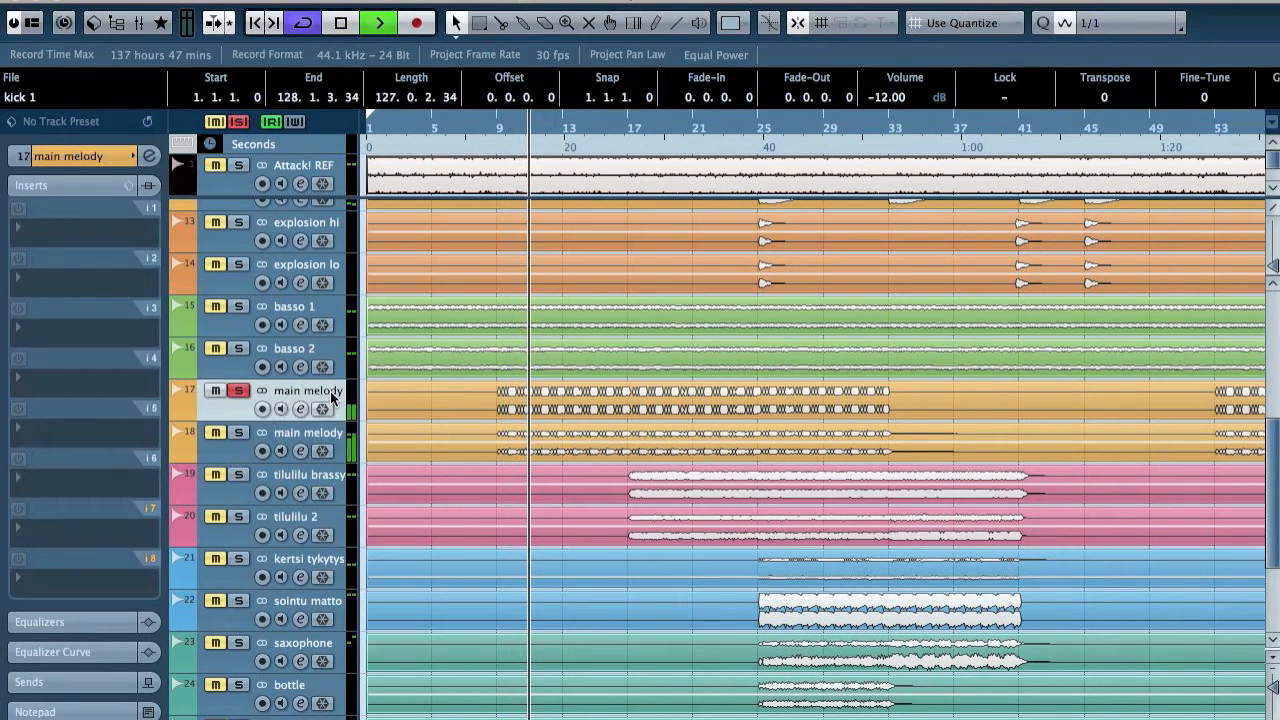
click(329, 437)
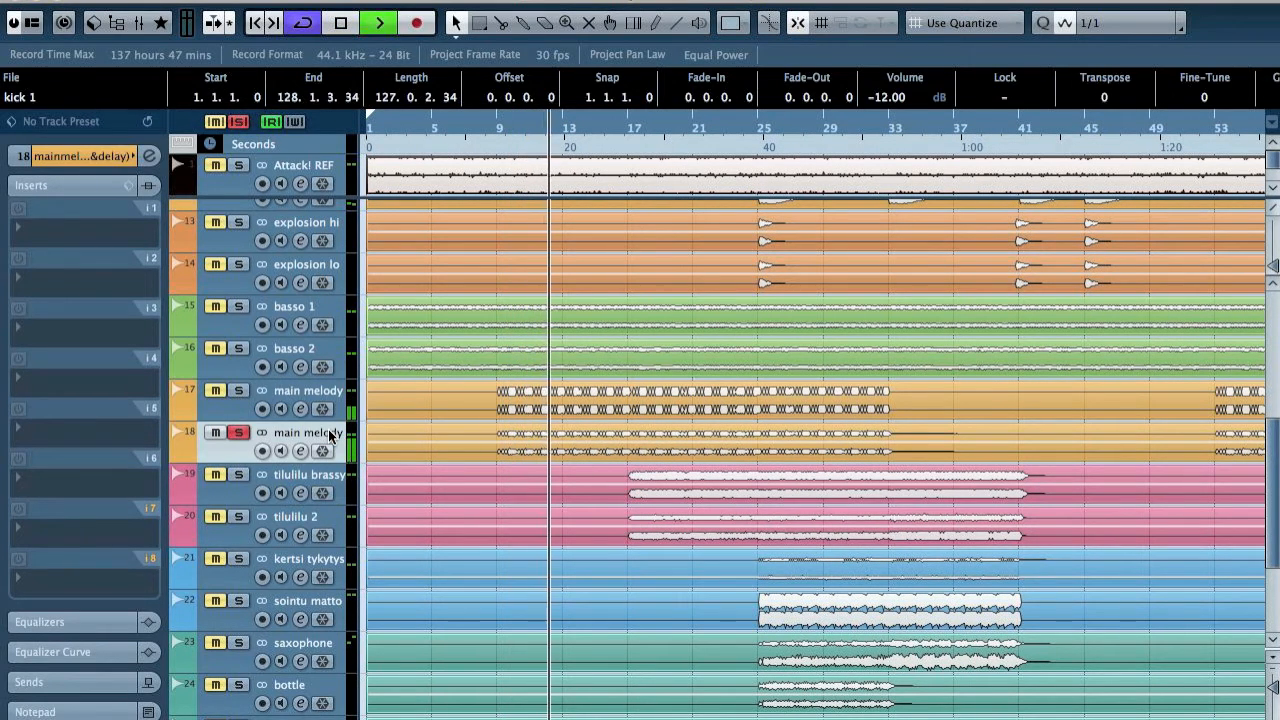
key(space)
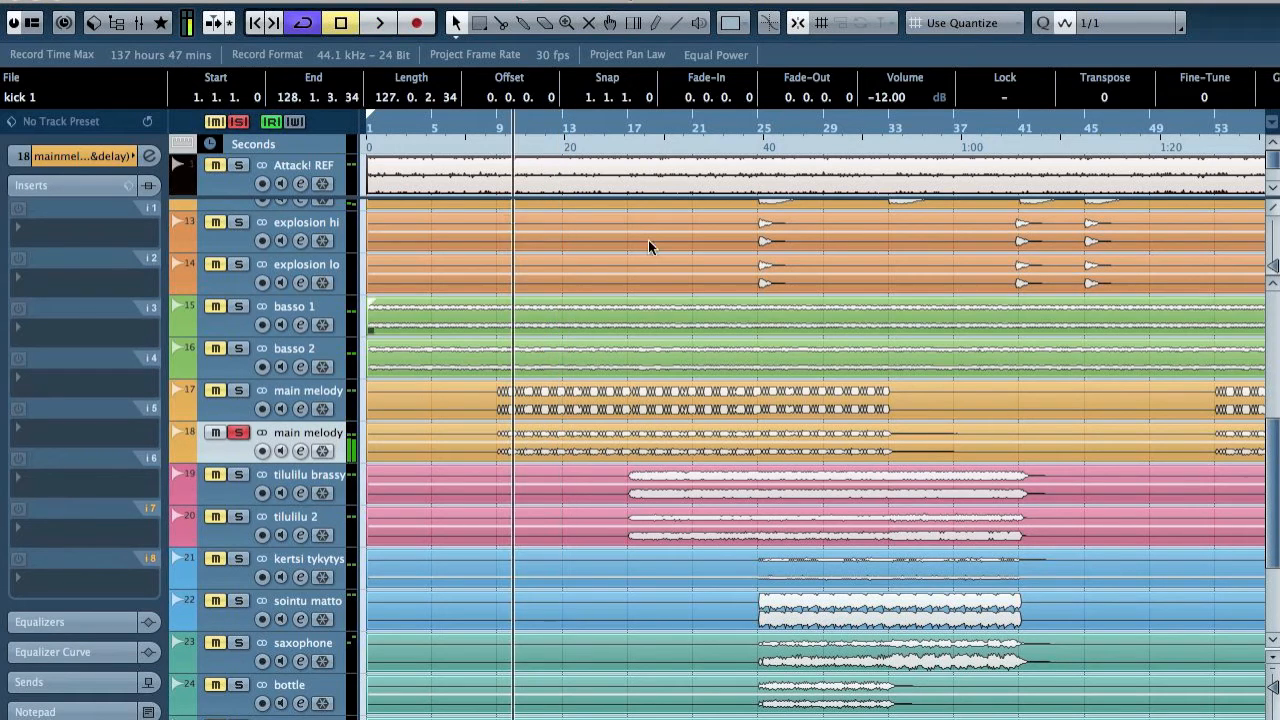
Audition the tilulilu brassy and tilulilu 2 tracks from bar 17, first individually and with both soloed together
click(631, 128)
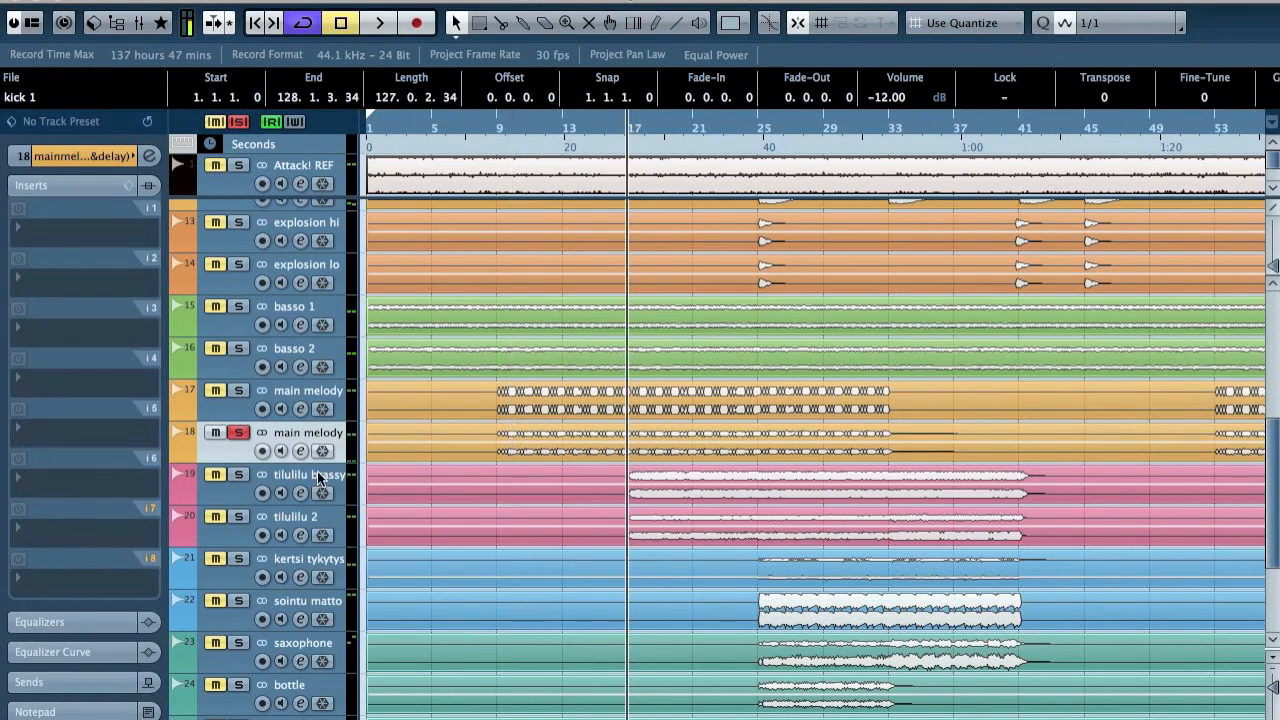
click(322, 474)
key(space)
click(317, 516)
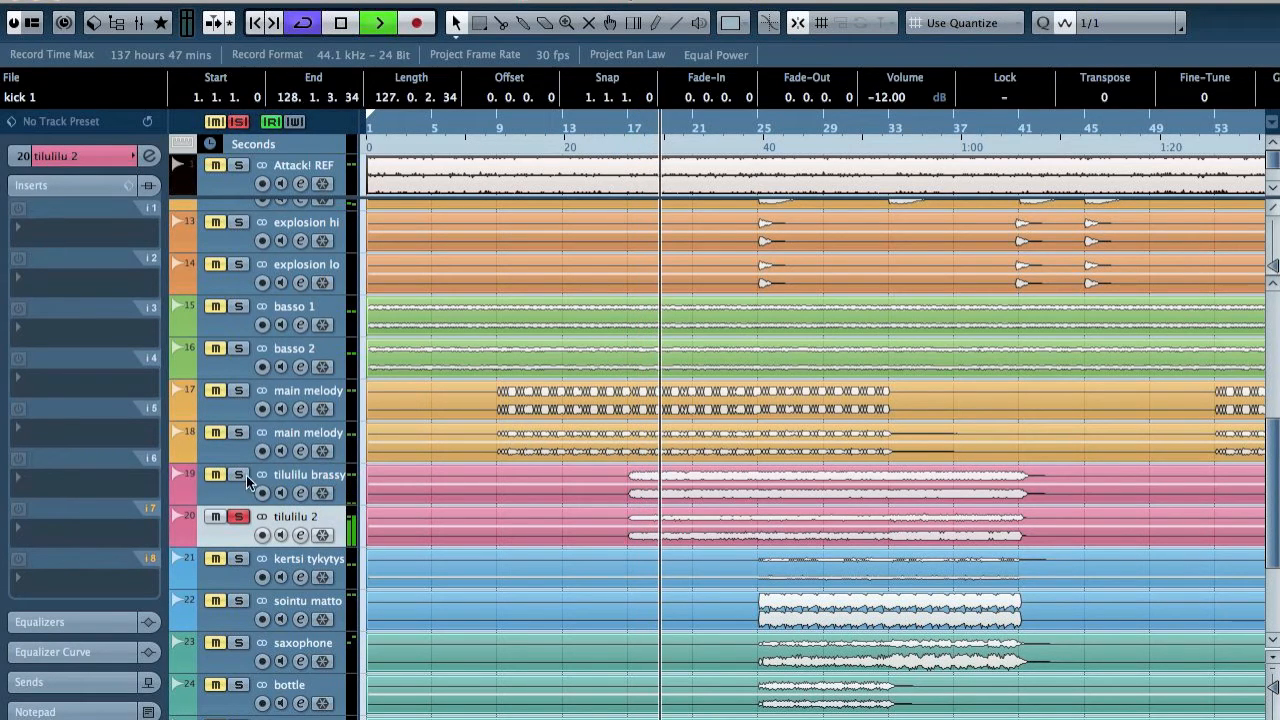
click(230, 476)
key(space)
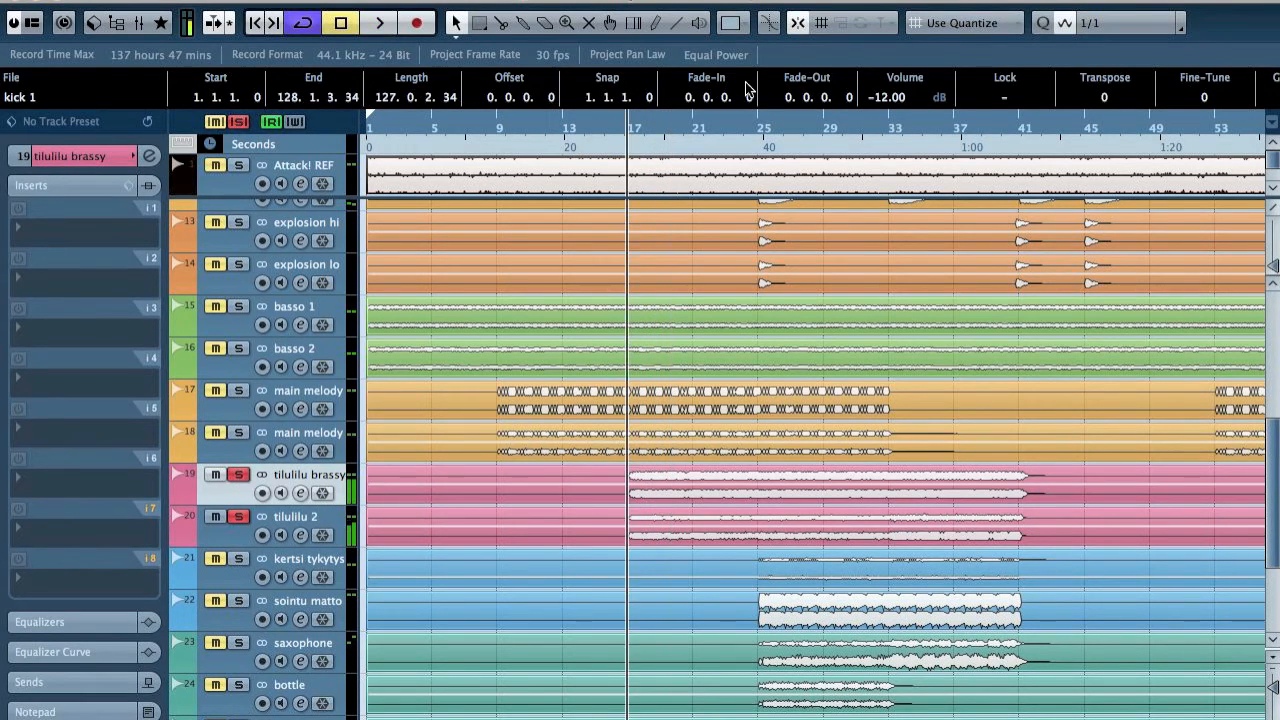
Audition the kertsi tykytys and sointu matto tracks soloed from bar 25, and unsolo both
click(757, 126)
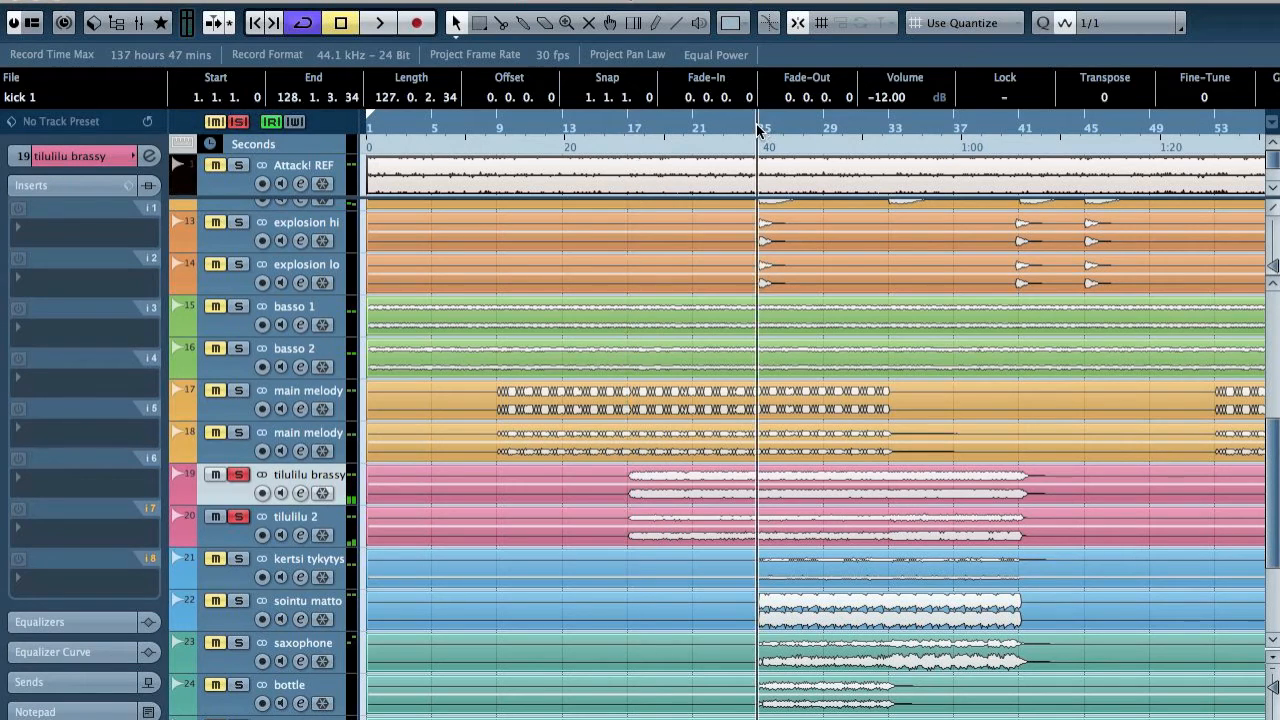
click(240, 558)
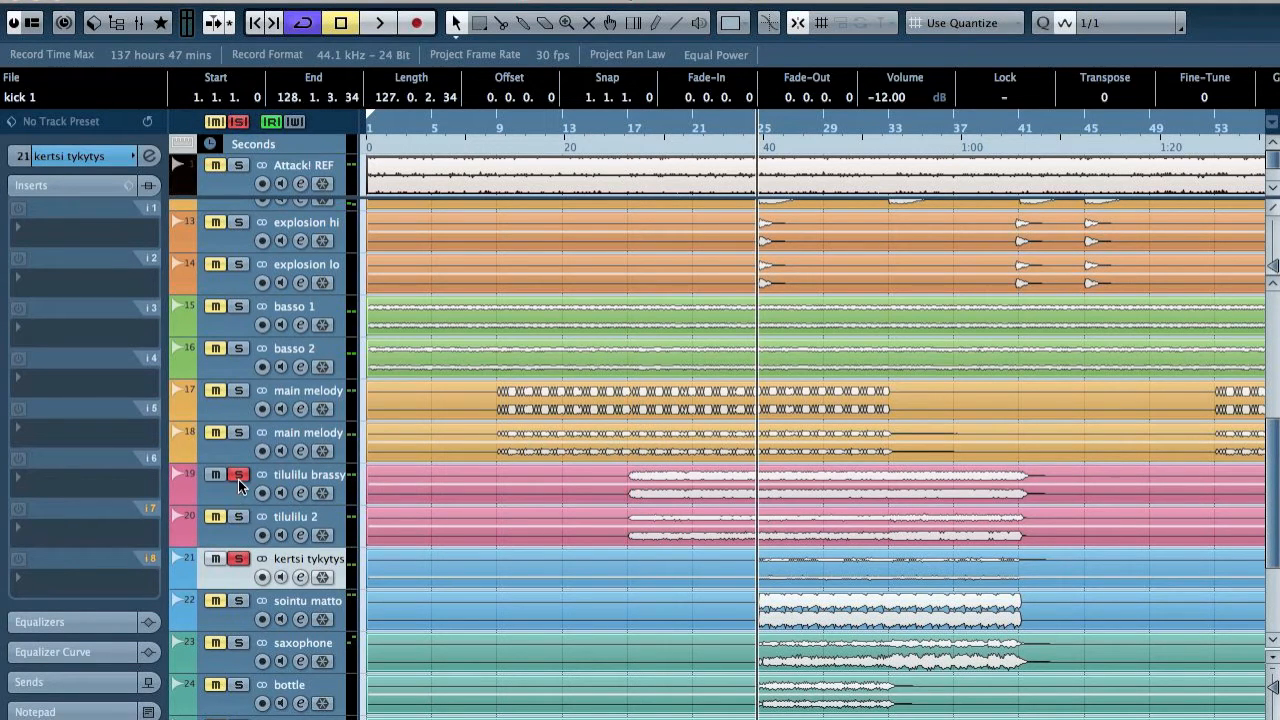
key(space)
click(238, 600)
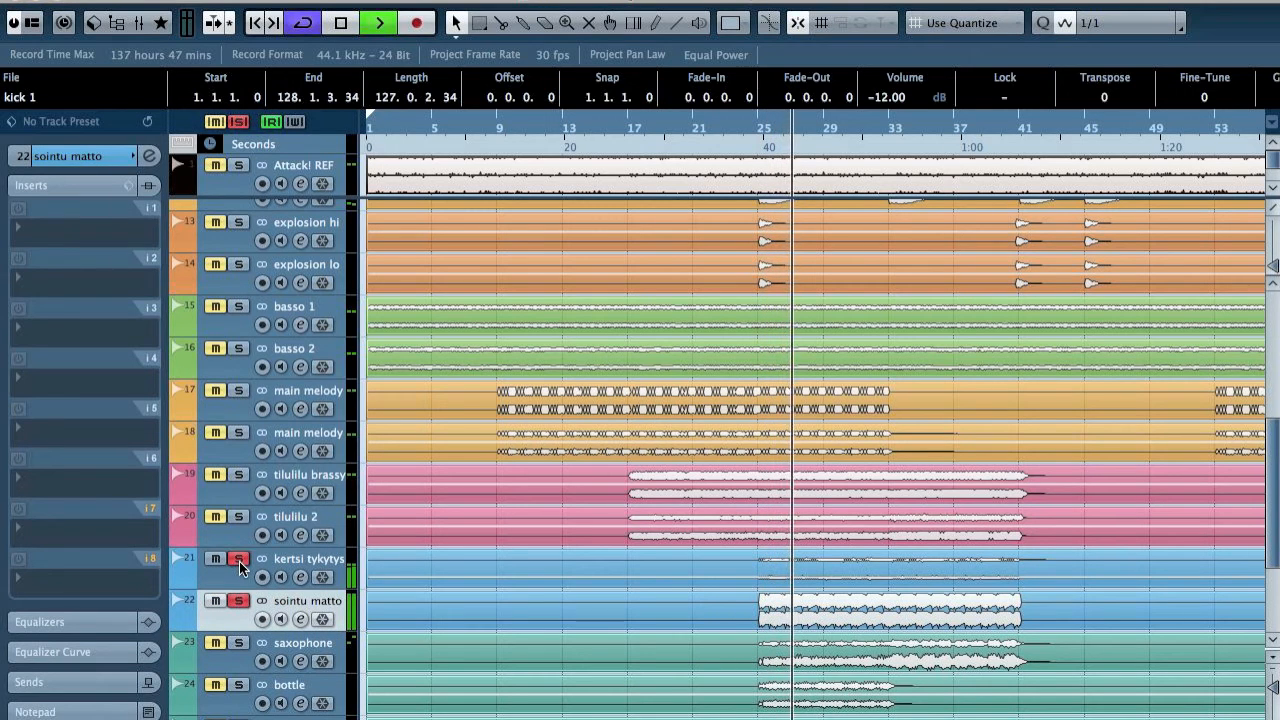
click(239, 601)
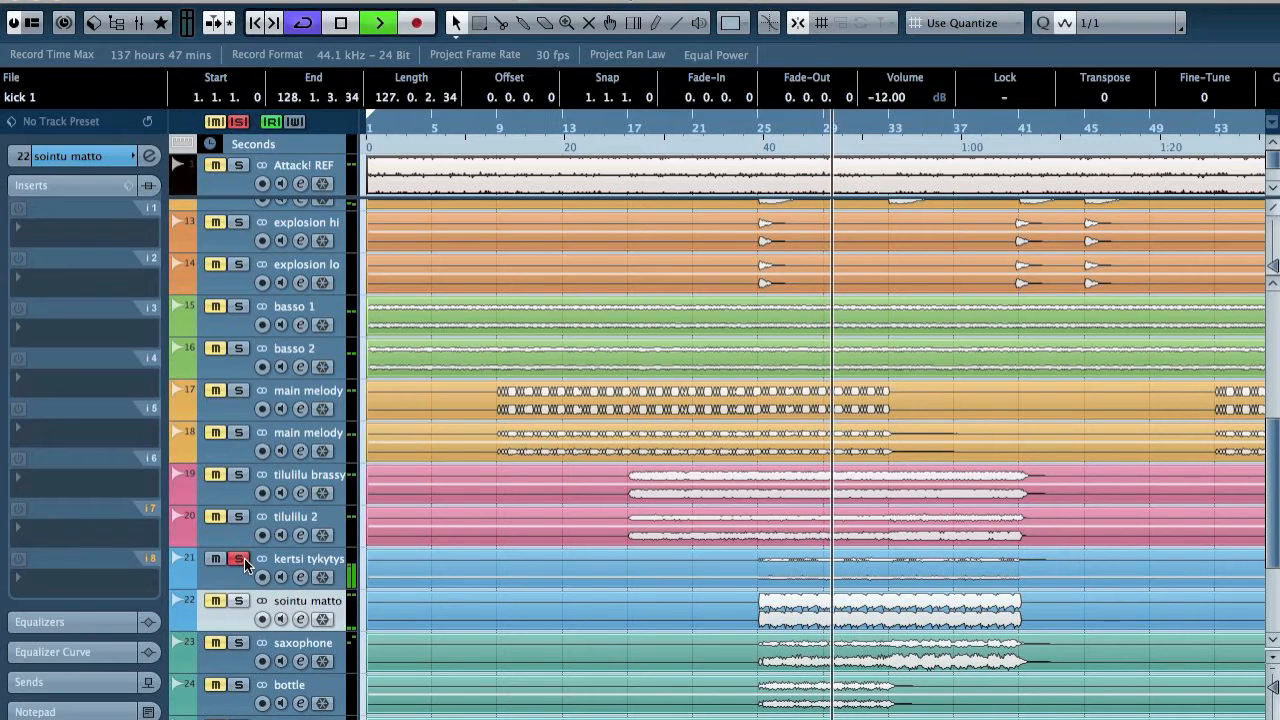
click(239, 559)
key(space)
Audition the saxophone track and the bottle track soloed one after the other from bar 25
scroll(556, 465, down, 3)
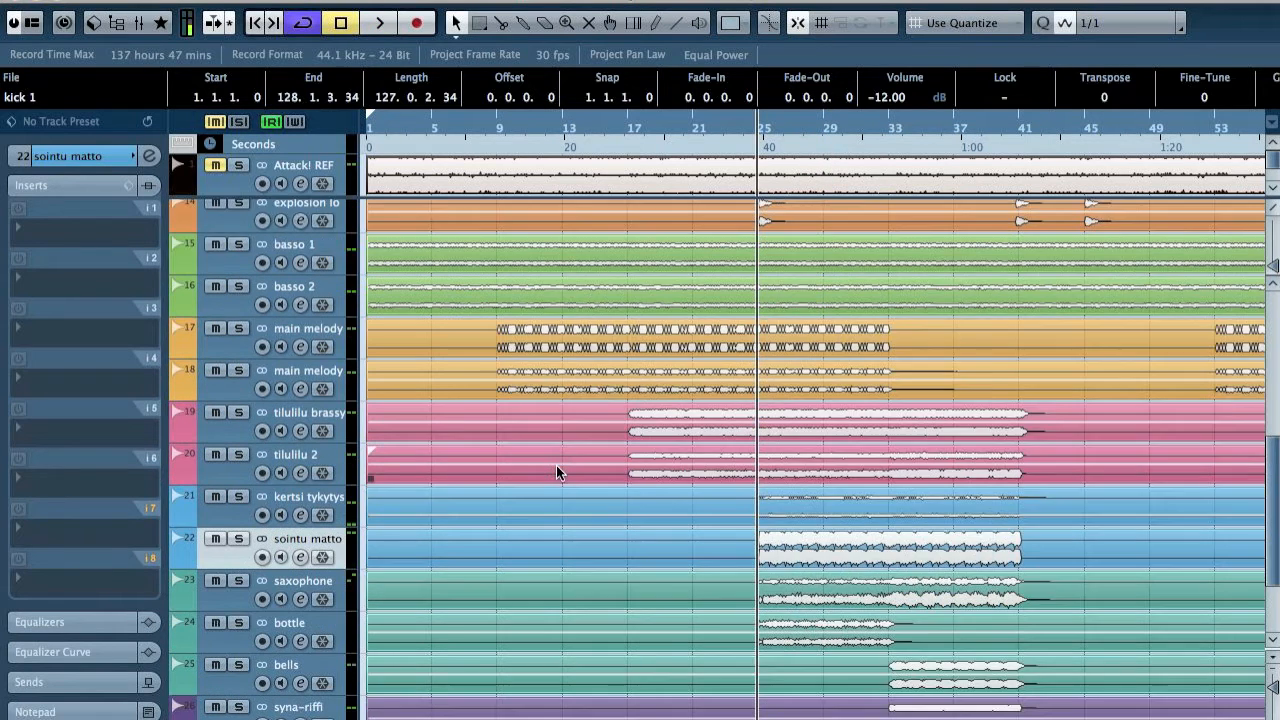
click(239, 533)
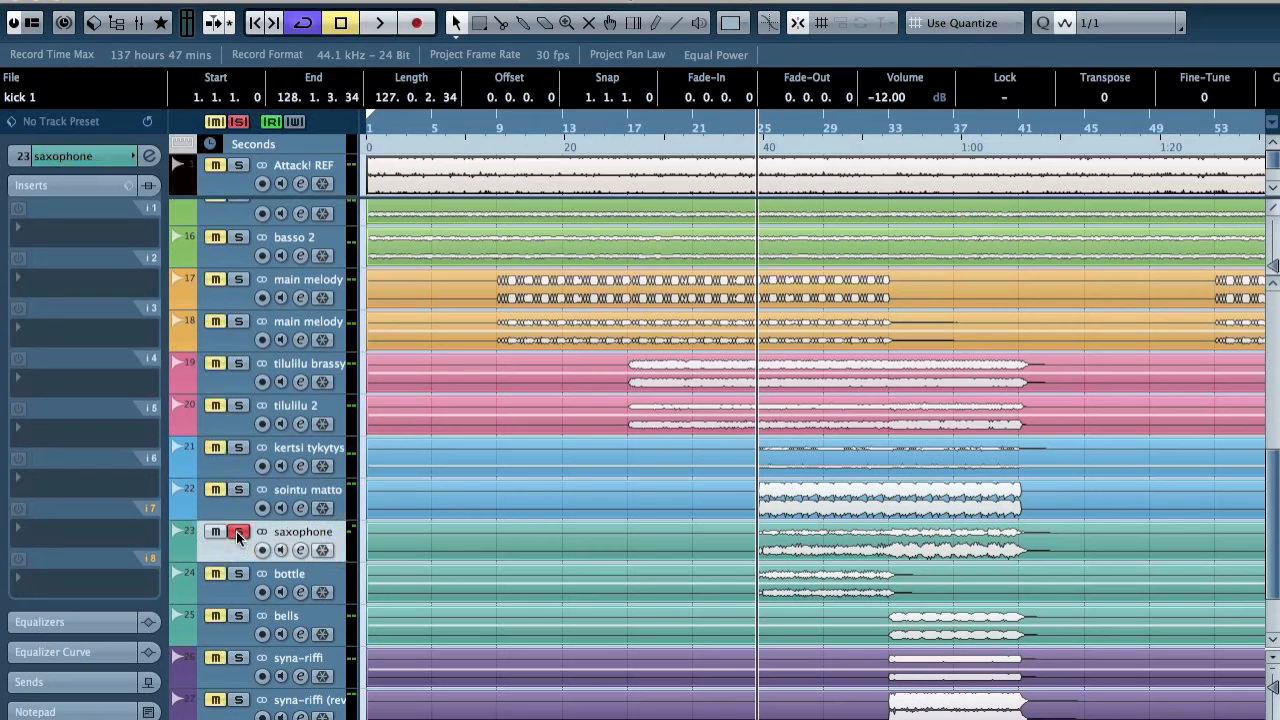
key(space)
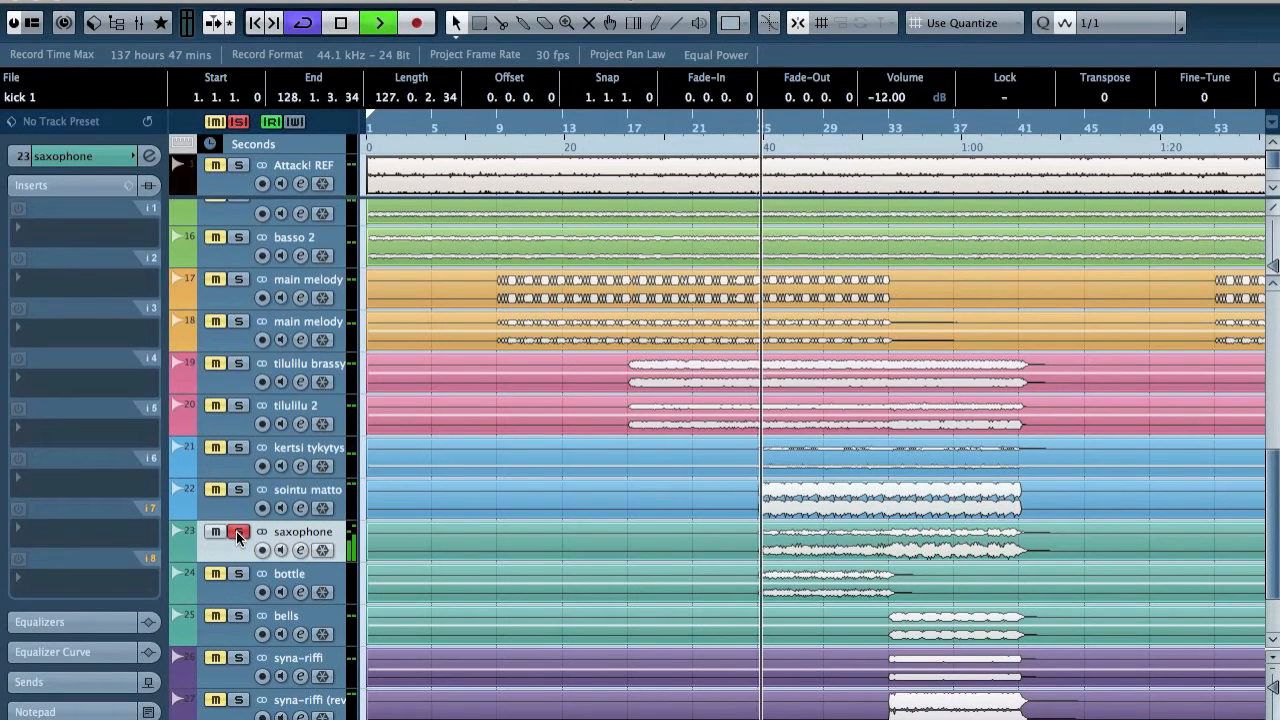
key(space)
click(318, 576)
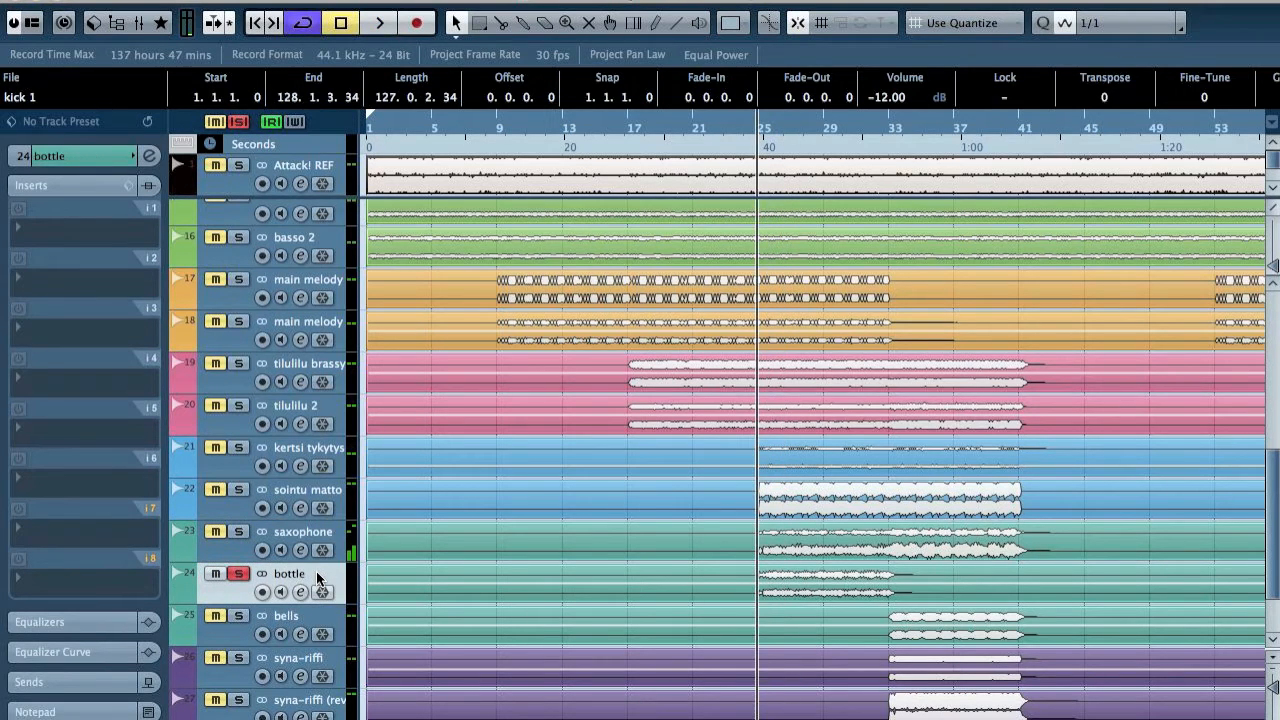
key(space)
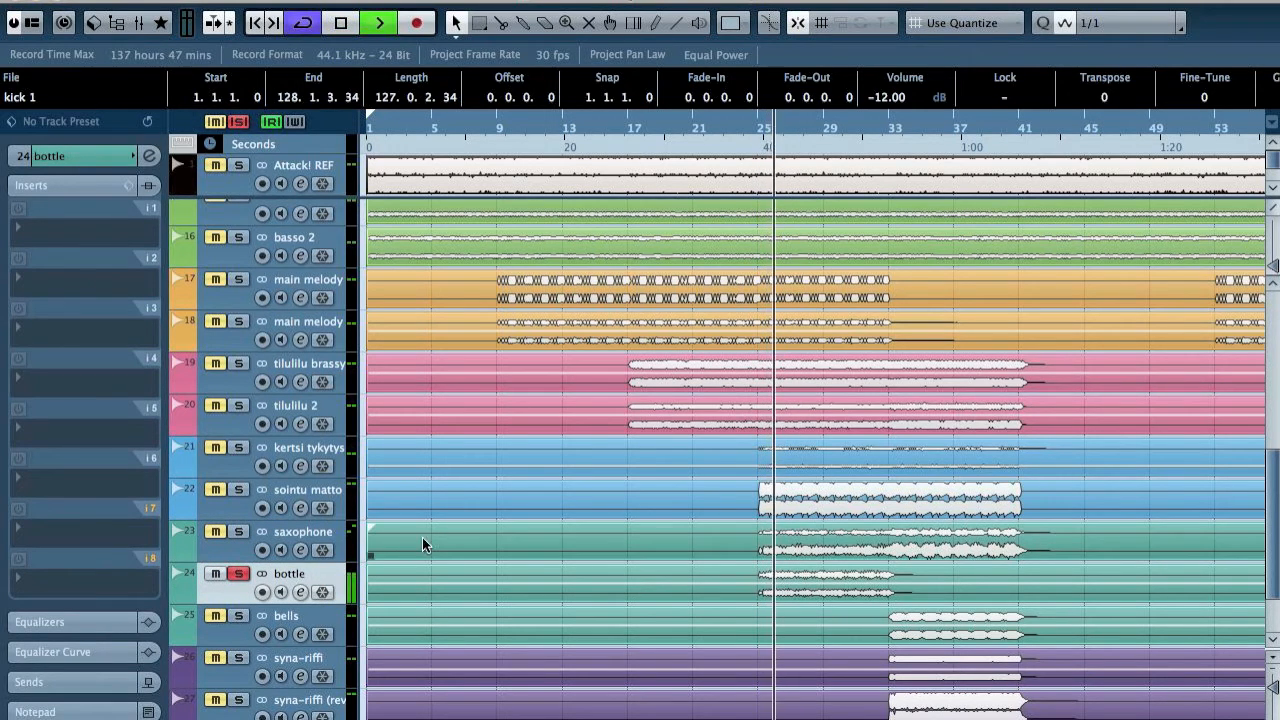
key(space)
Move the playback position to bar 33 and audition the bells track soloed
click(895, 128)
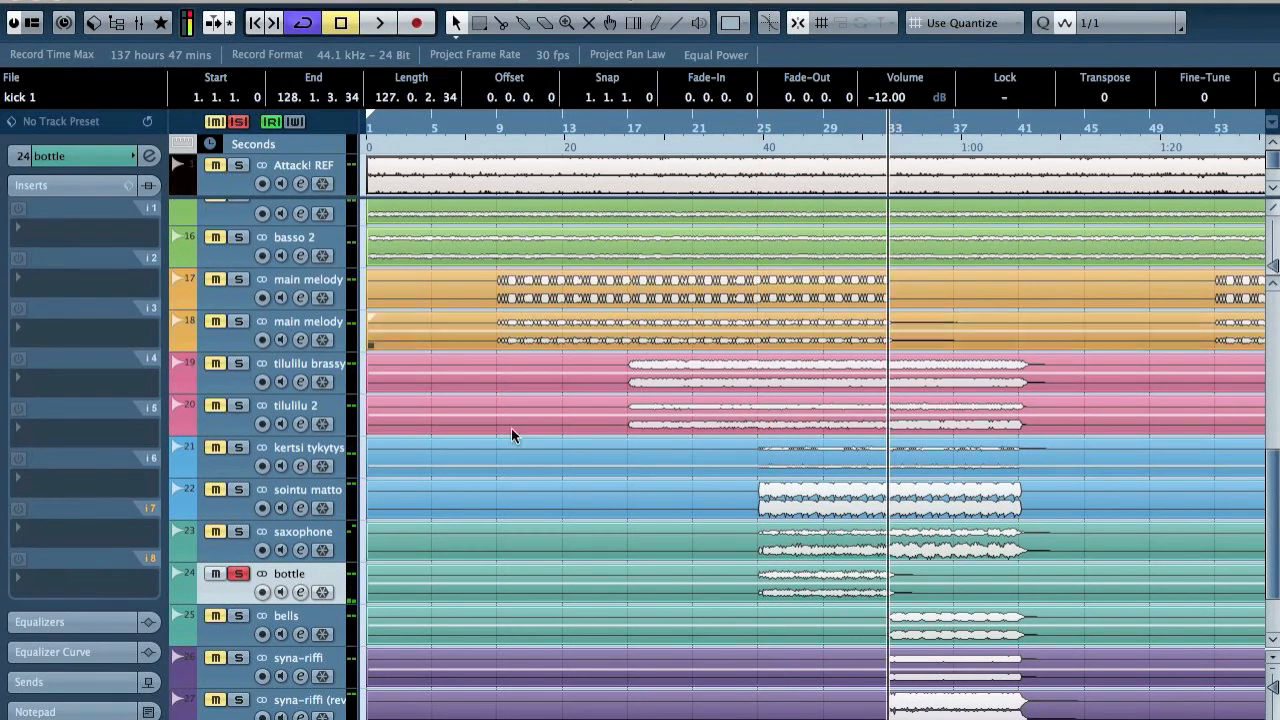
click(302, 613)
key(space)
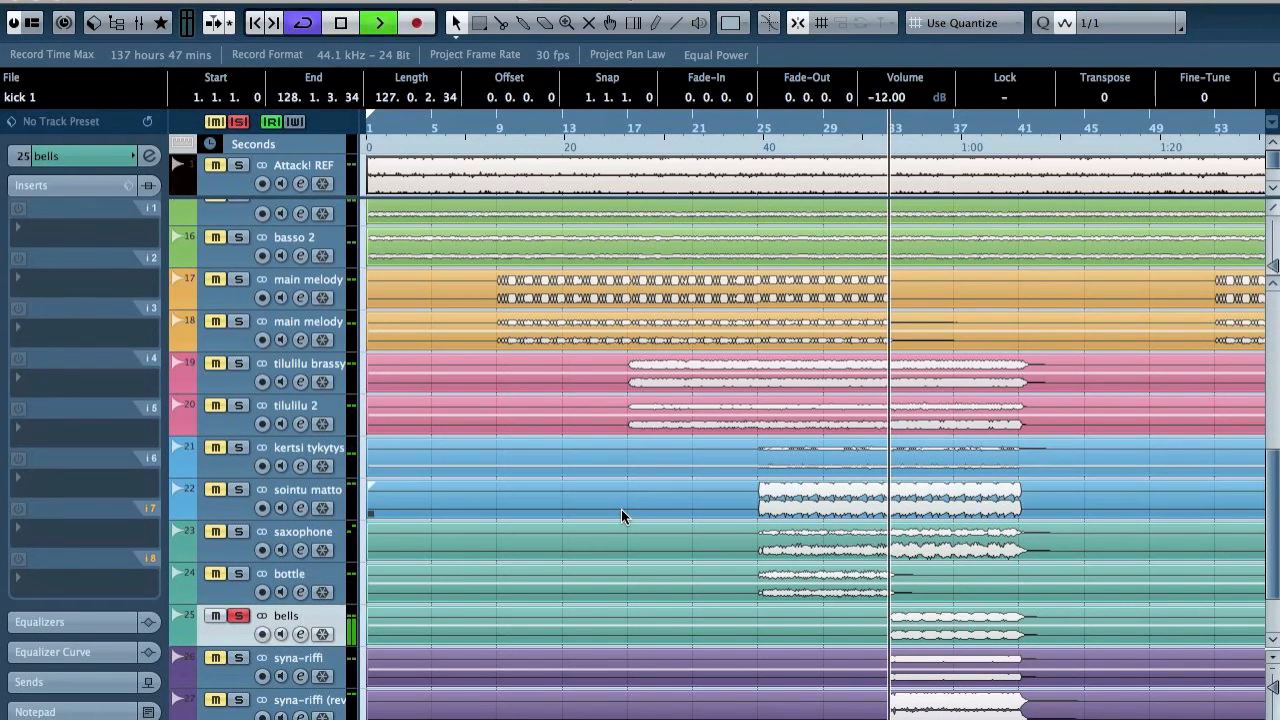
scroll(621, 510, down, 3)
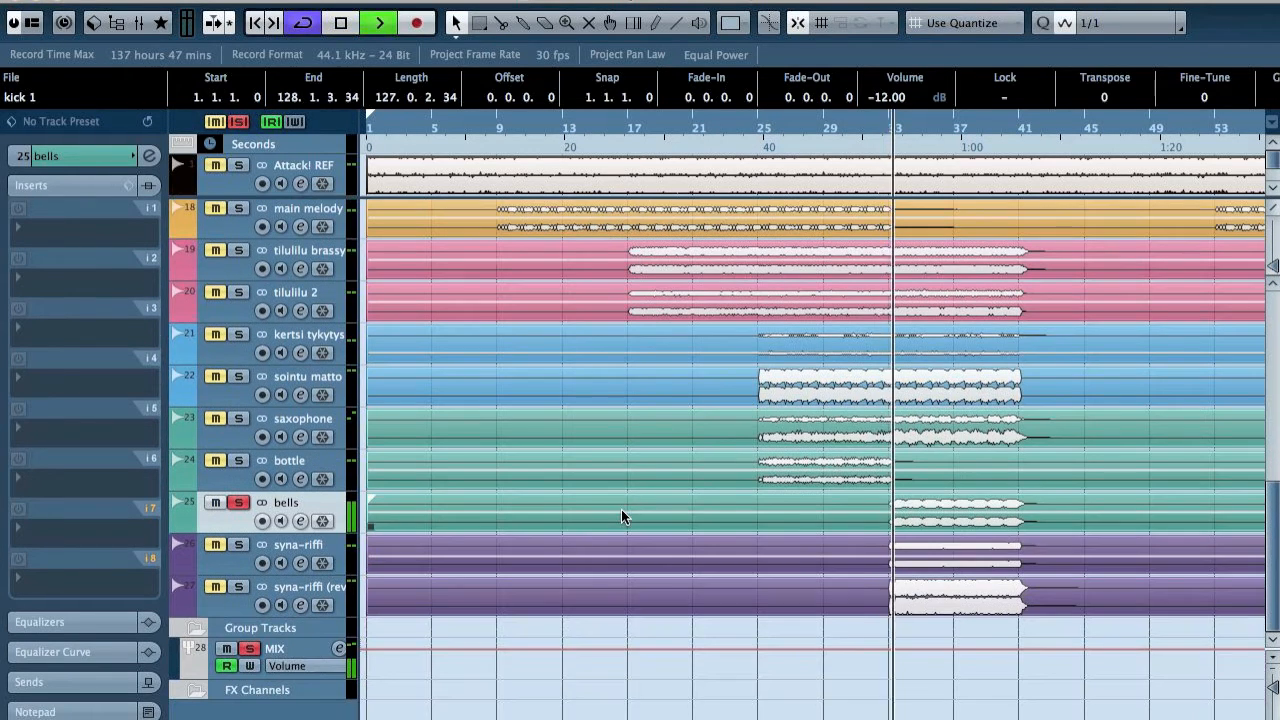
key(space)
Audition the syna-riffi and syna-riffi (reverb) tracks soloed one after the other from bar 33, and end the solo
click(318, 553)
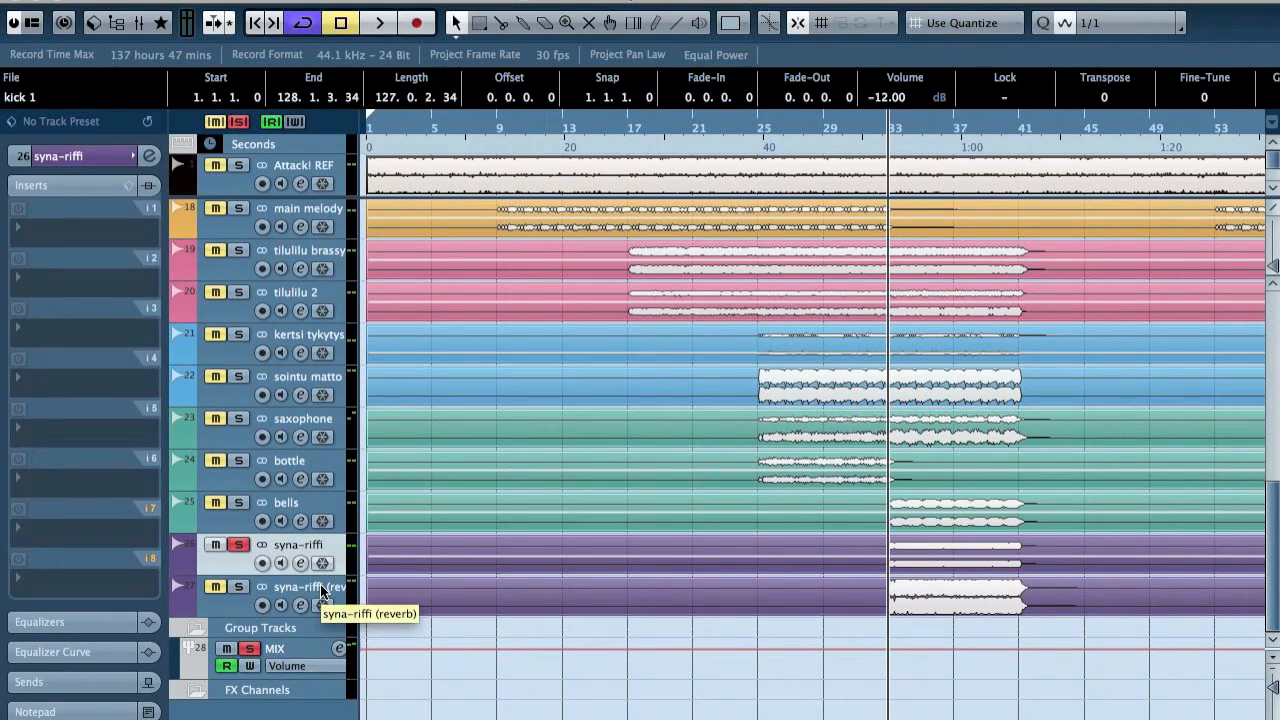
key(space)
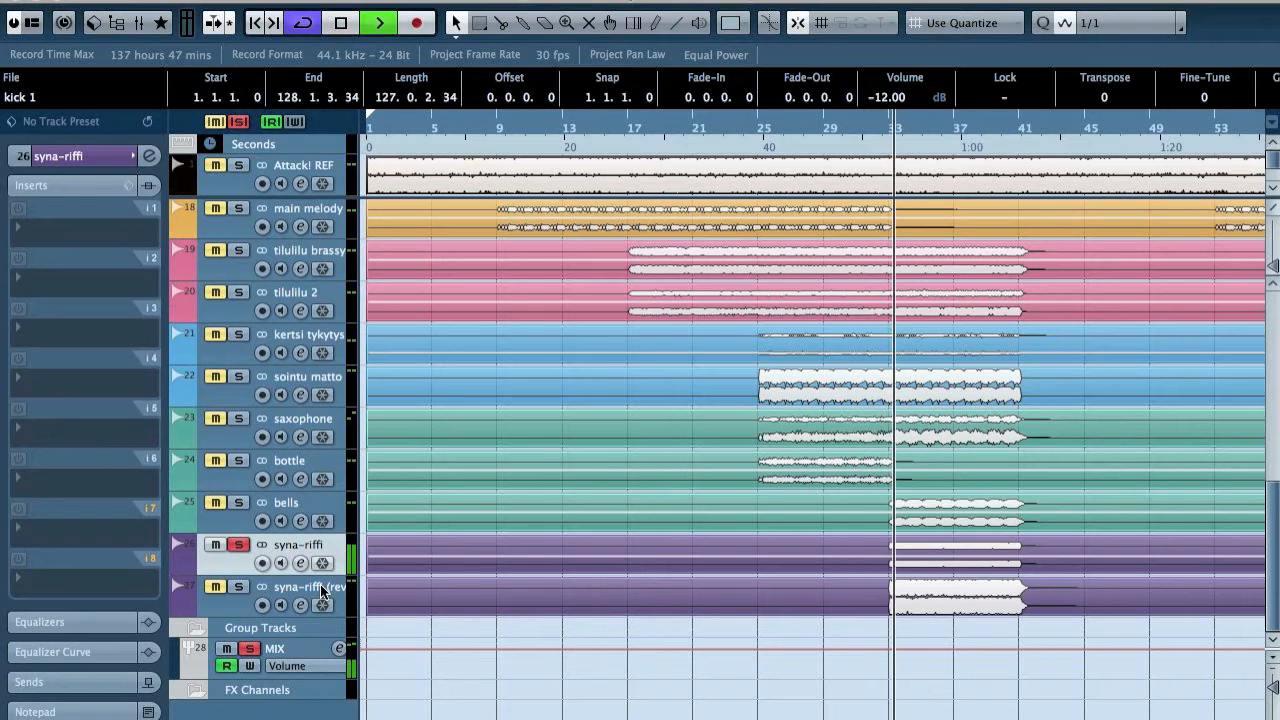
click(320, 588)
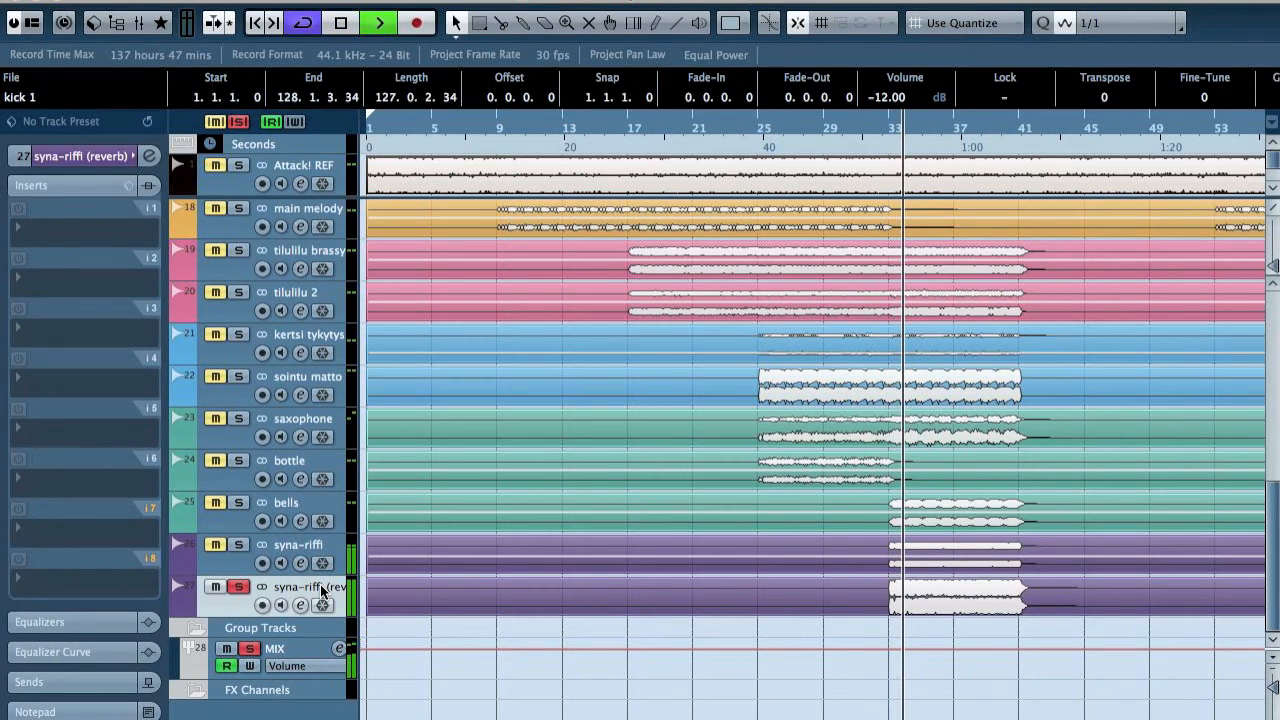
key(space)
click(244, 588)
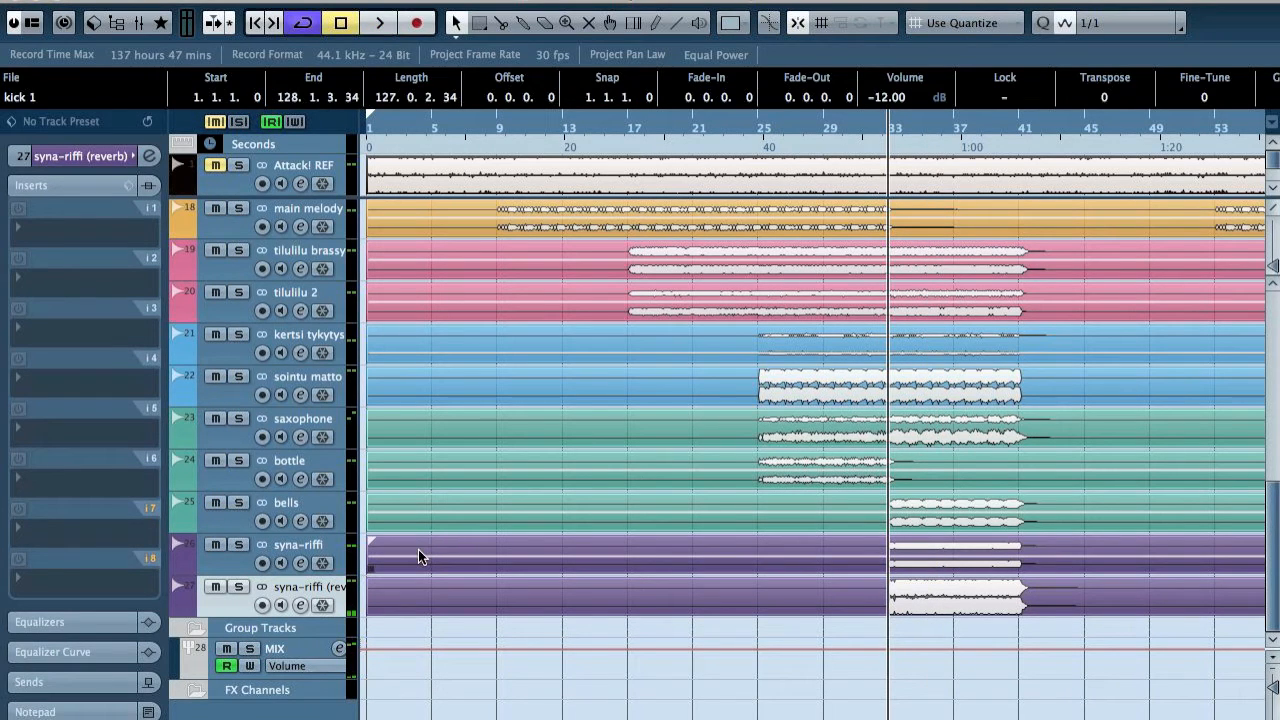
Open the mixer and lower the faders of all channels from kick 1 through syna-riffi (reverb) to -oo
key(F3)
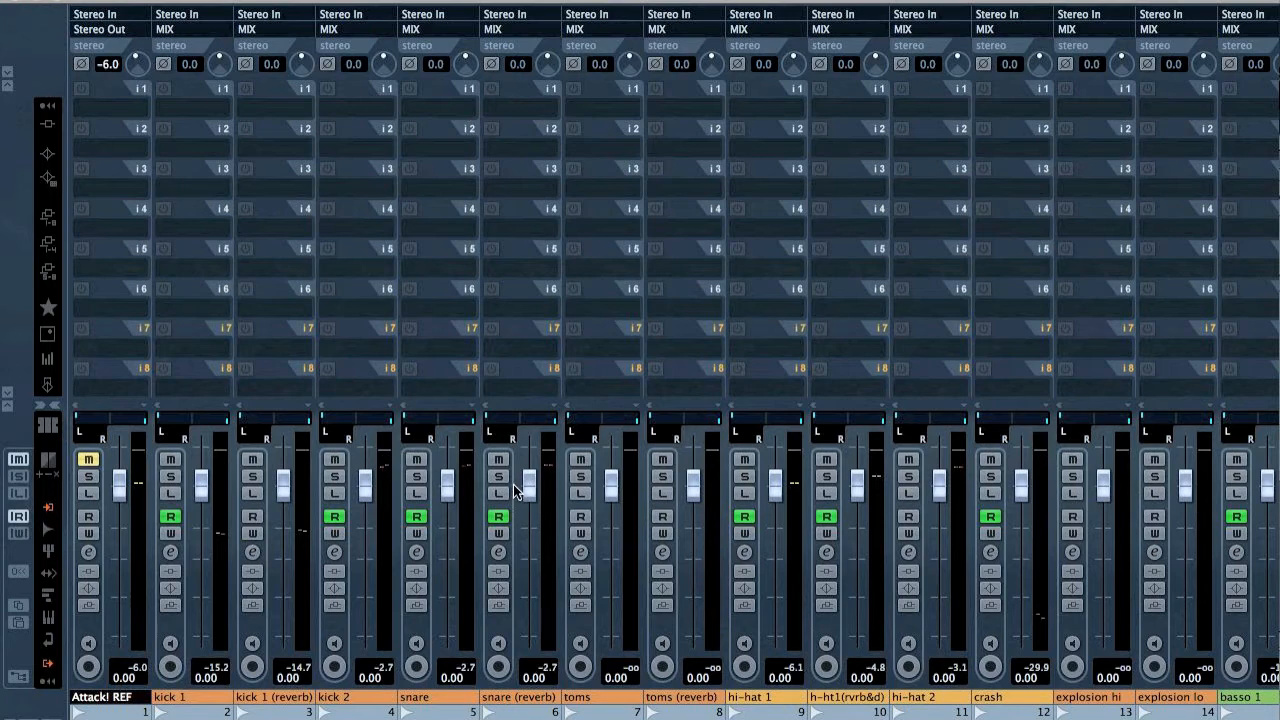
click(165, 625)
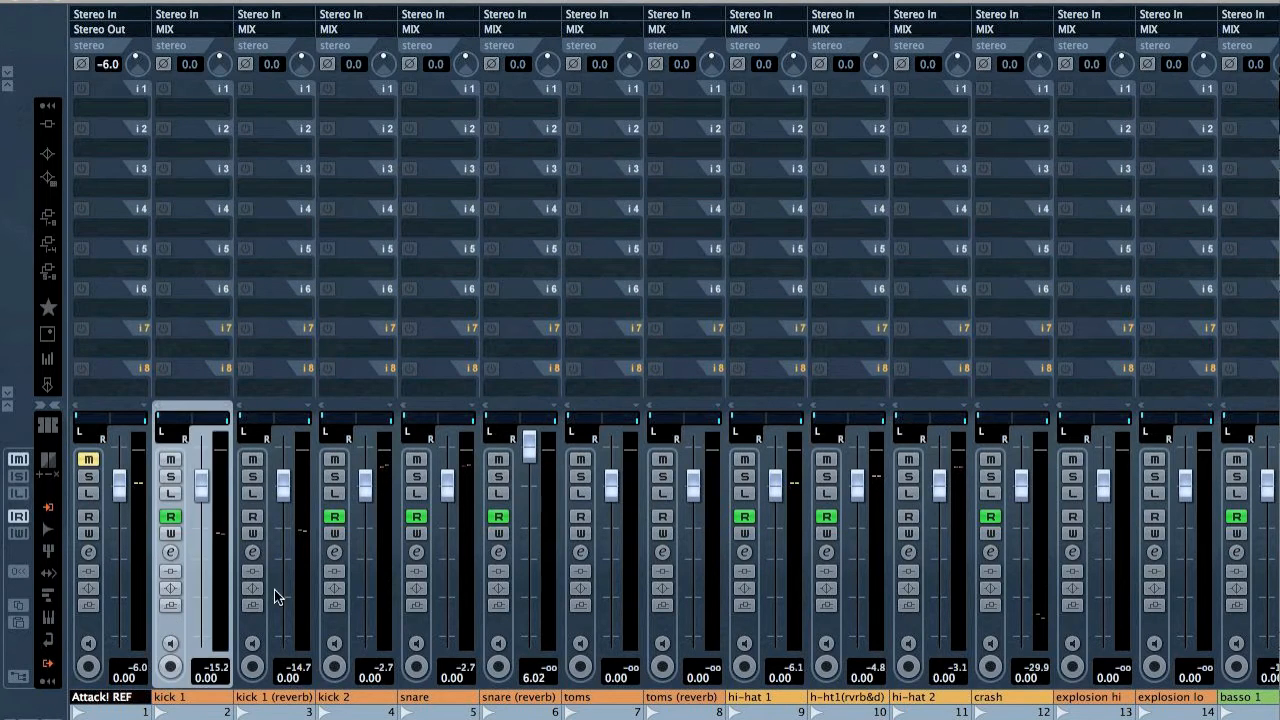
scroll(588, 560, right, 10)
shift+click(1117, 634)
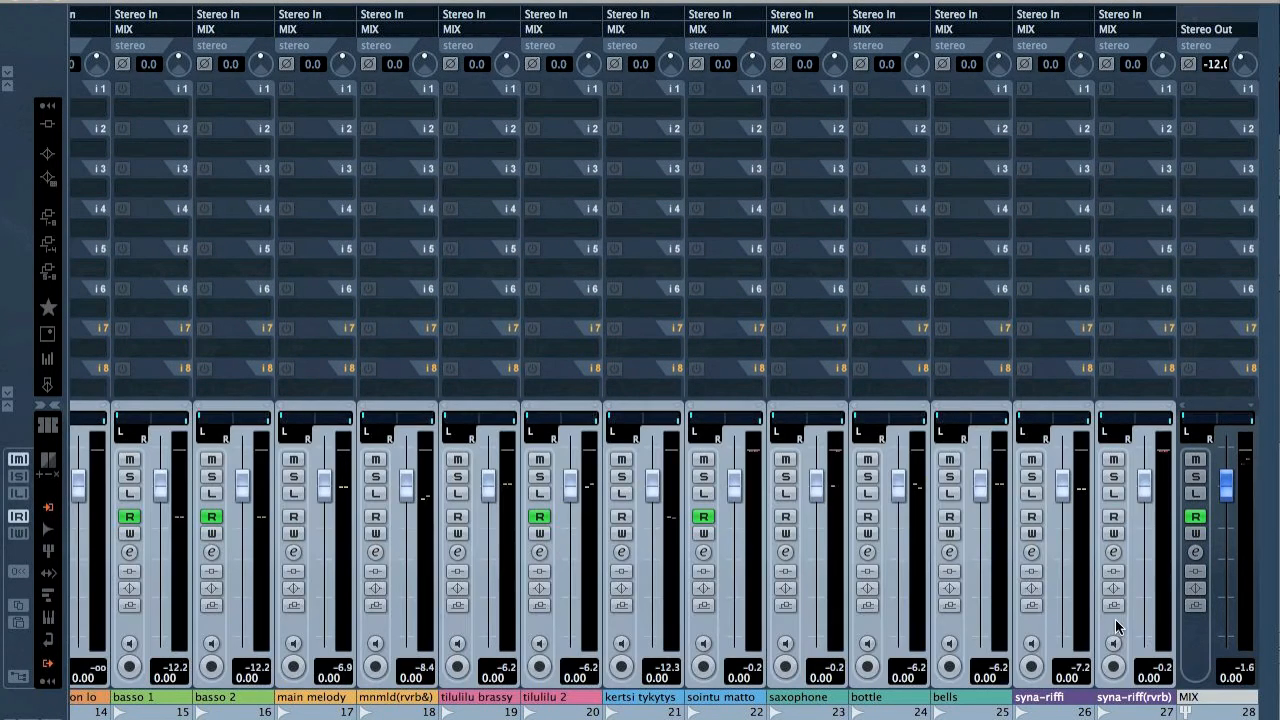
drag(1151, 478, 1148, 706)
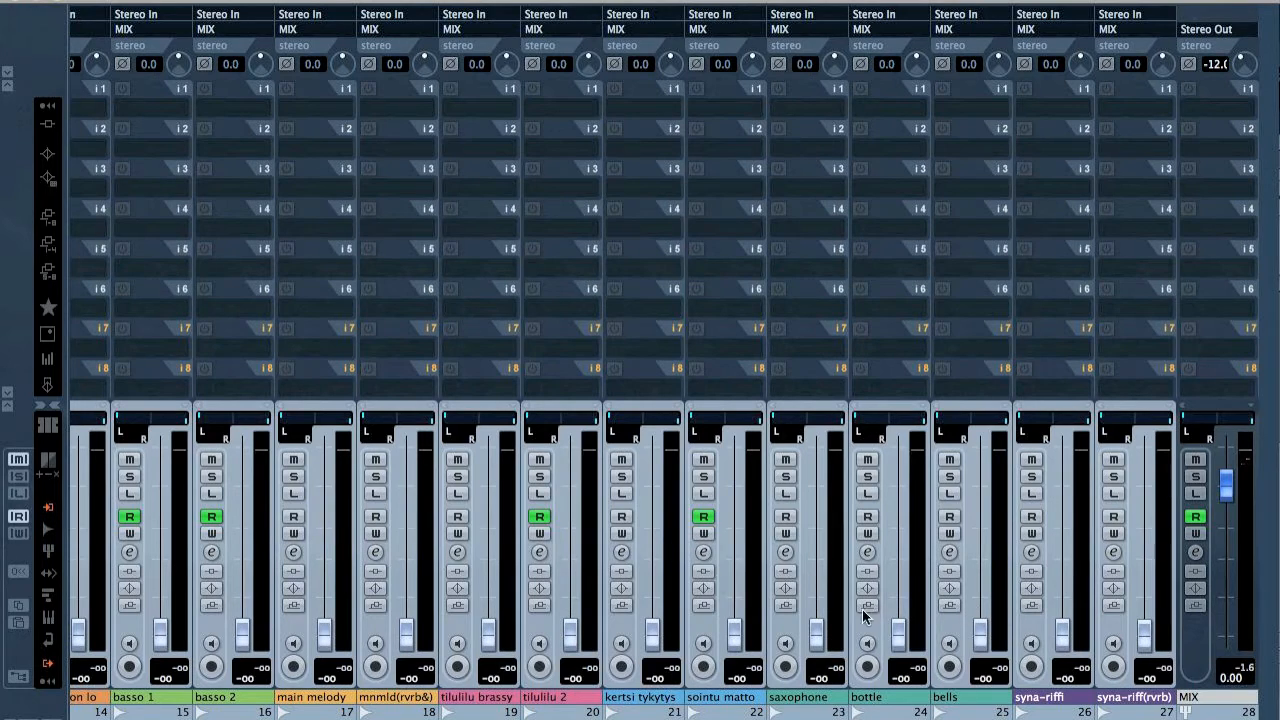
Turn off automation reading on all mixer channels
click(539, 518)
click(133, 517)
scroll(268, 510, left, 10)
click(18, 517)
Insert L2 Stereo in the MIX channel's second insert slot and set its threshold and output ceiling to -0.3
scroll(795, 288, right, 10)
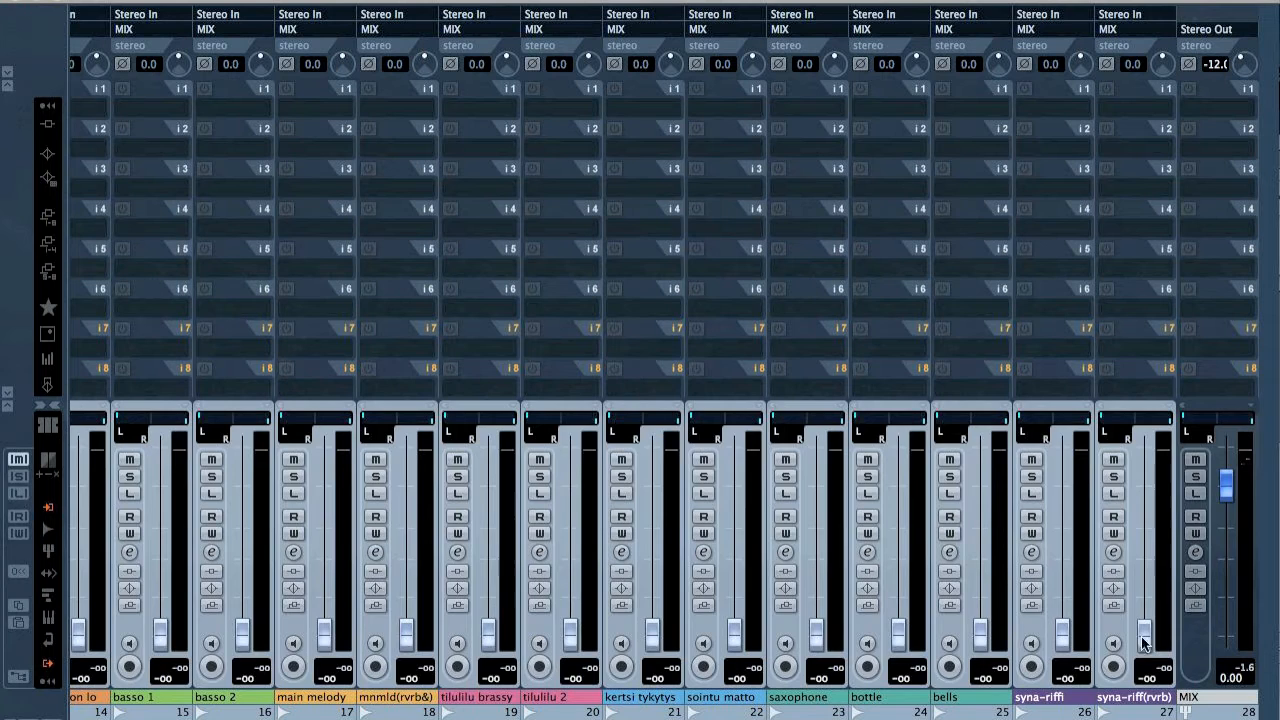
click(1191, 637)
scroll(1067, 289, left, 10)
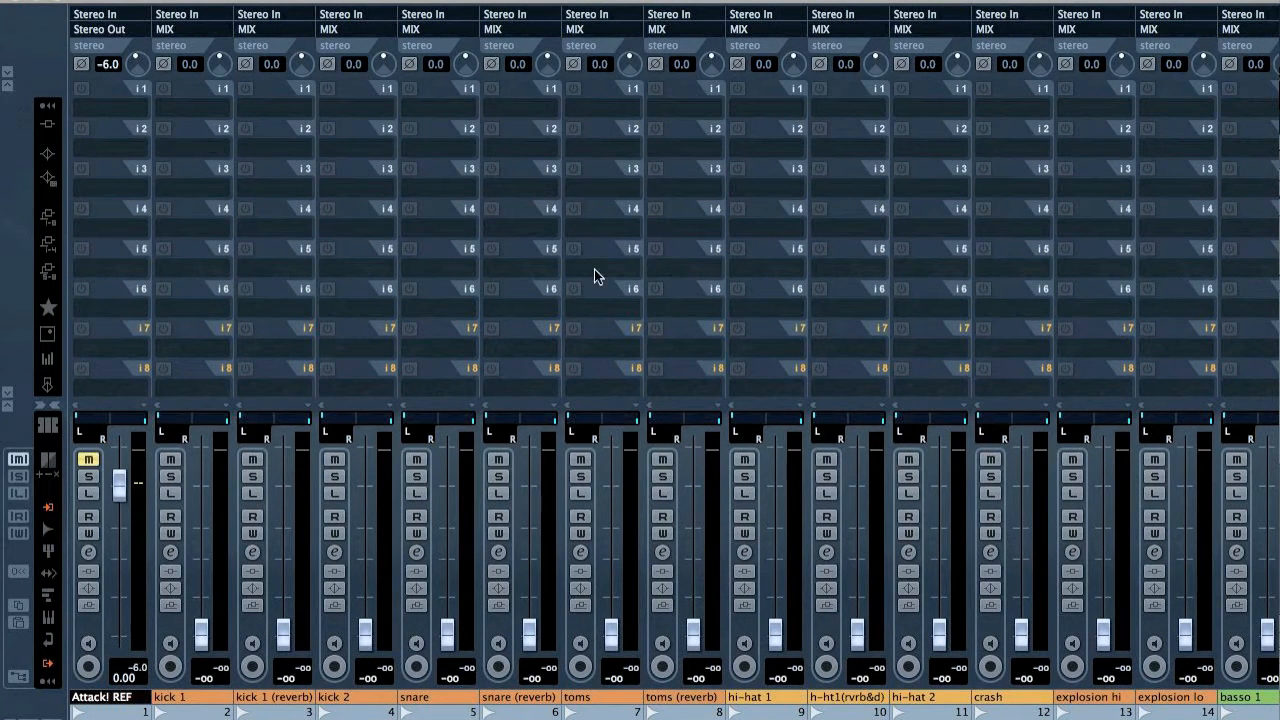
scroll(921, 137, right, 10)
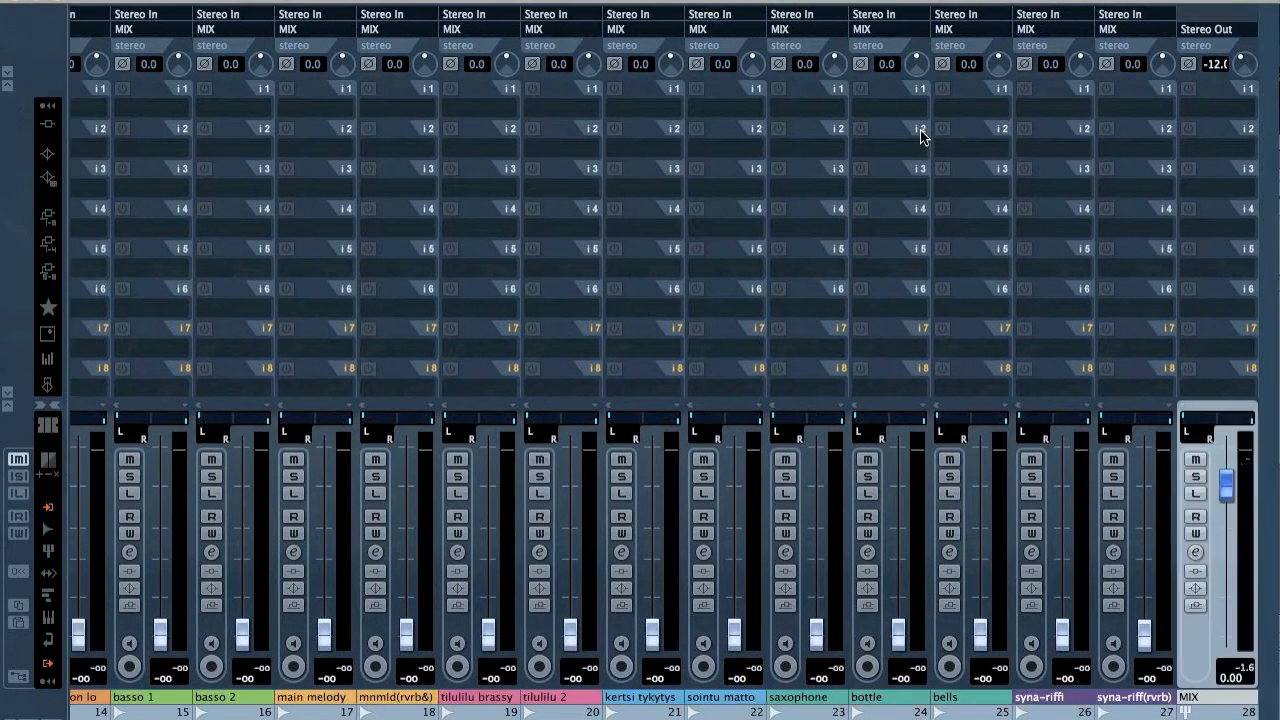
click(1212, 143)
mouse_move(1143, 421)
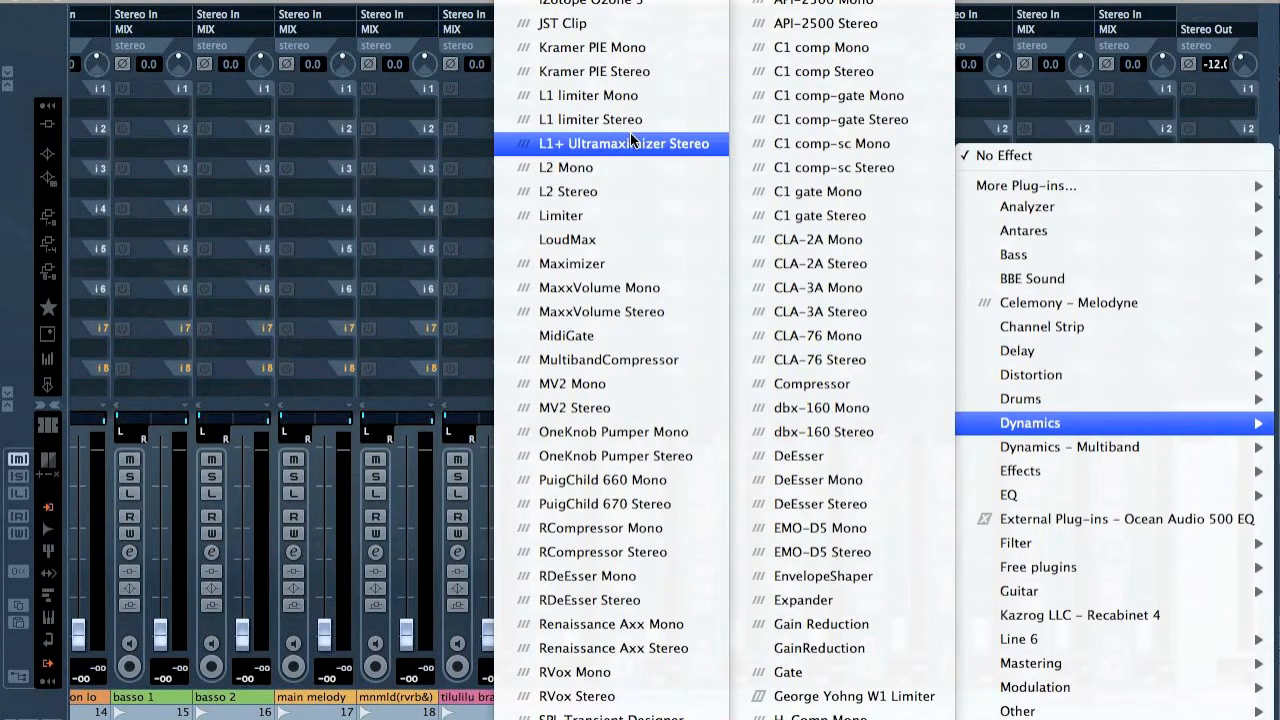
click(623, 191)
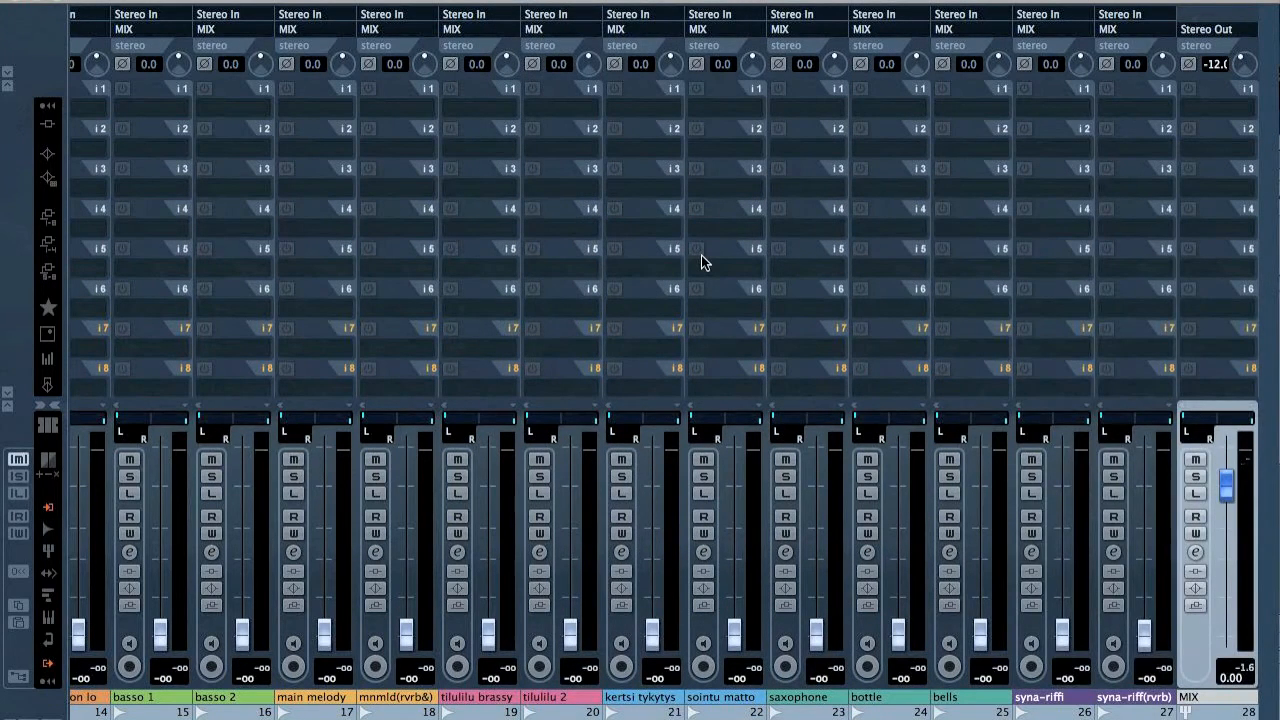
drag(625, 291, 625, 289)
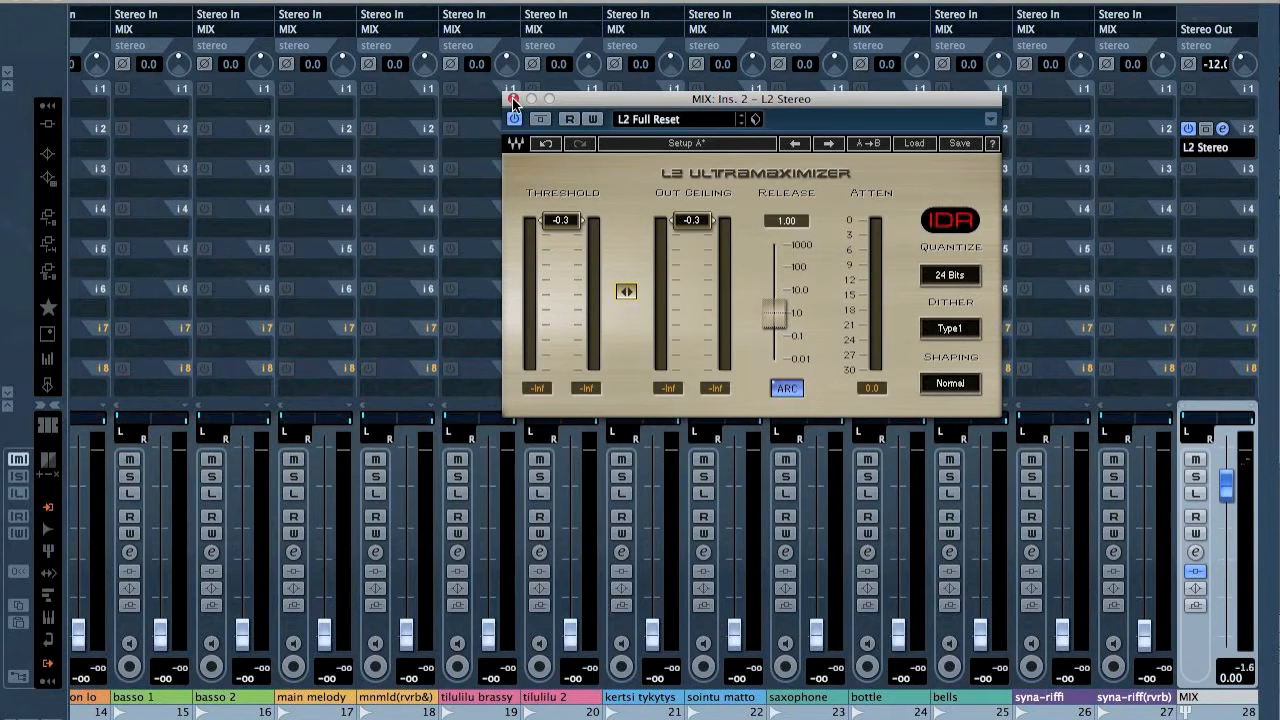
click(513, 100)
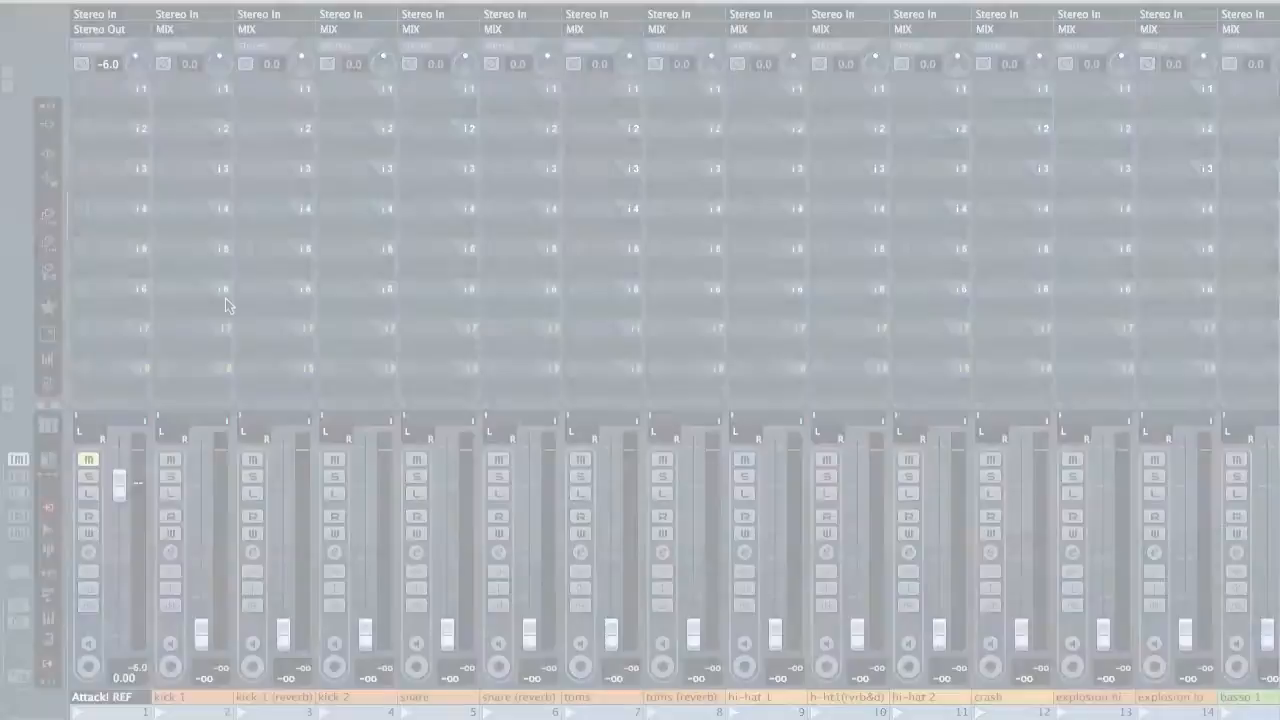
Try kick 1 at 3.06 dB and kick 1 (reverb) at -1.38 dB during playback, checking the reverb channel's phase inversion
click(205, 640)
drag(205, 638, 207, 468)
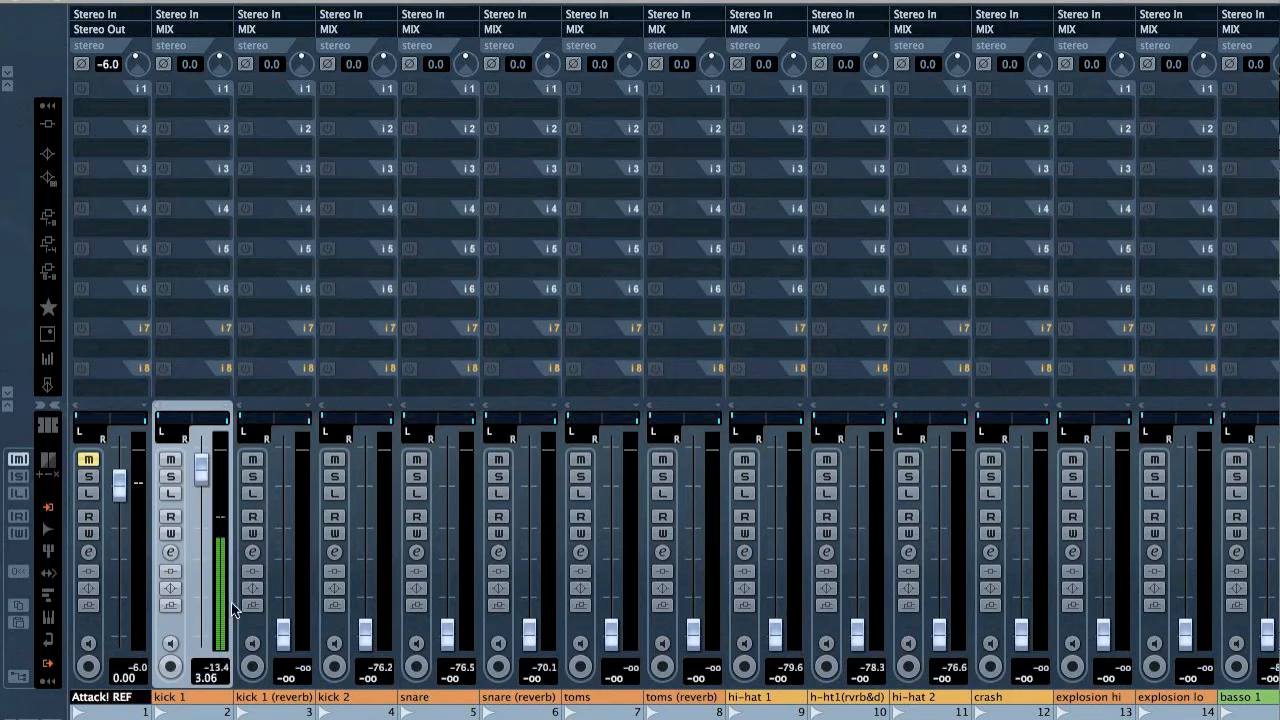
drag(281, 638, 280, 503)
click(245, 63)
click(245, 63)
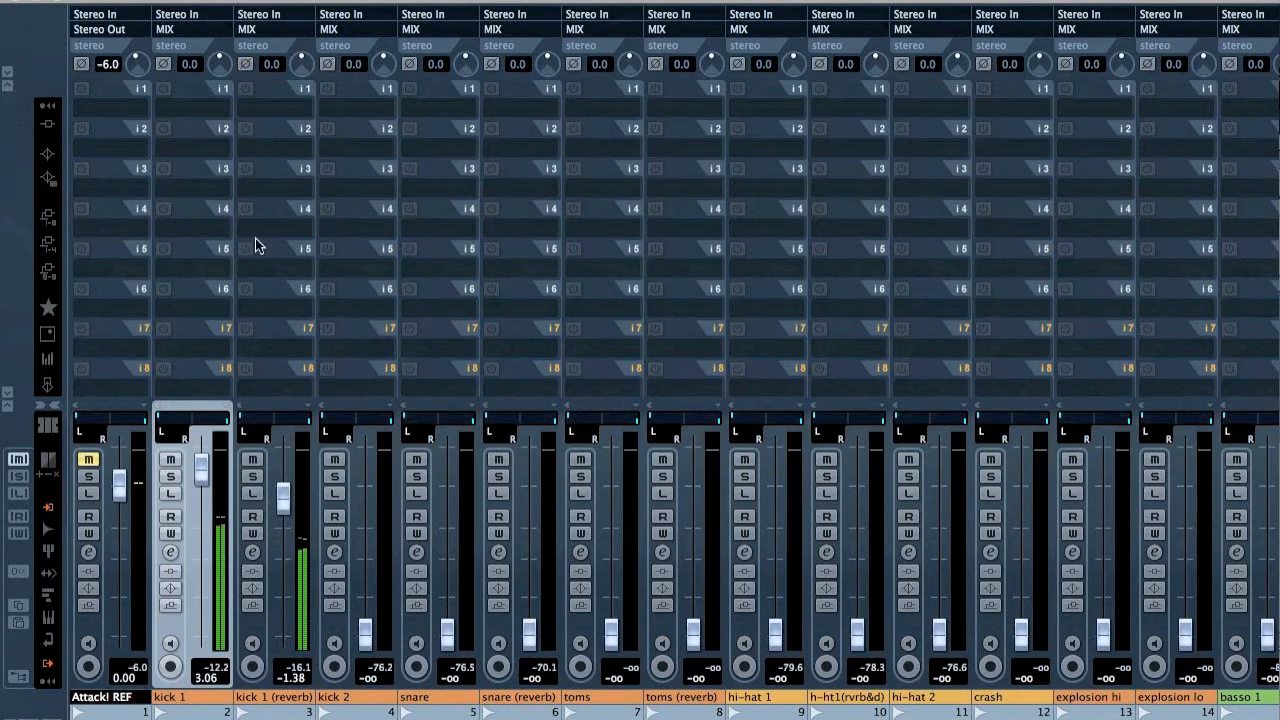
key(space)
Compare the enlarged waveforms of kick 1 and kick 1 (reverb) at their onset on bar 1, beat 4
key(F3)
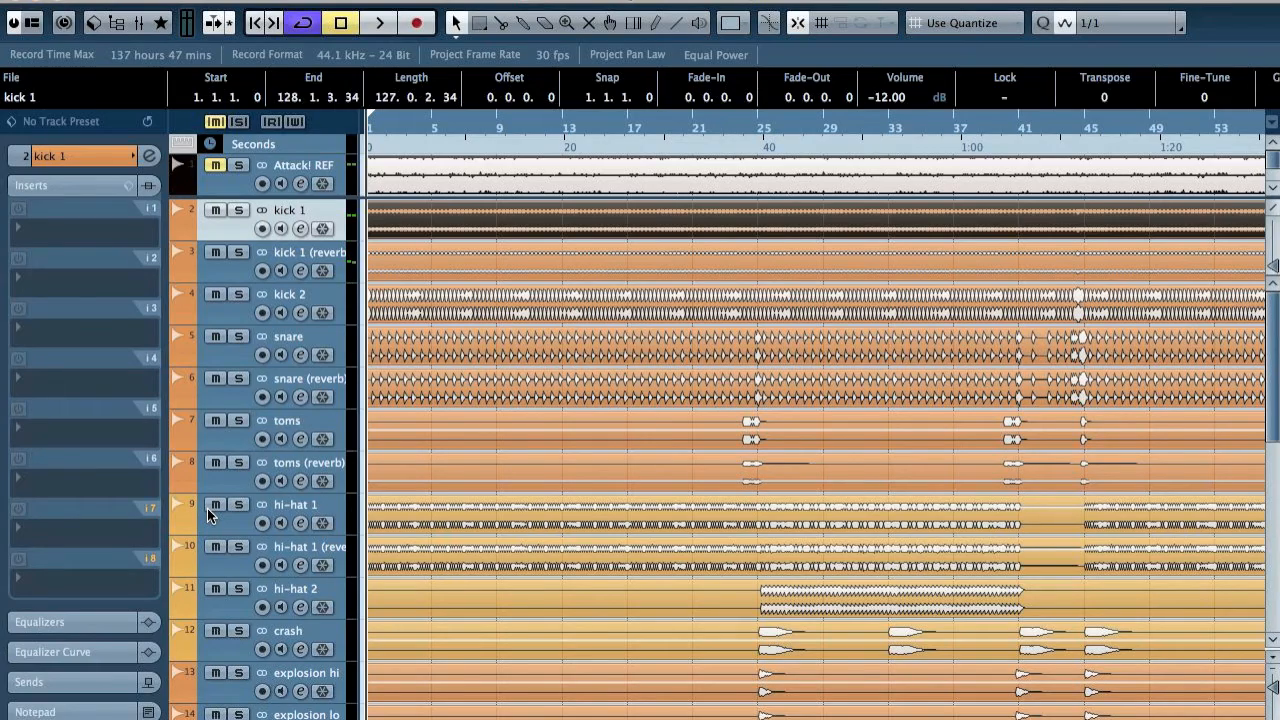
key(h)
key(h)
key(h)
key(h)
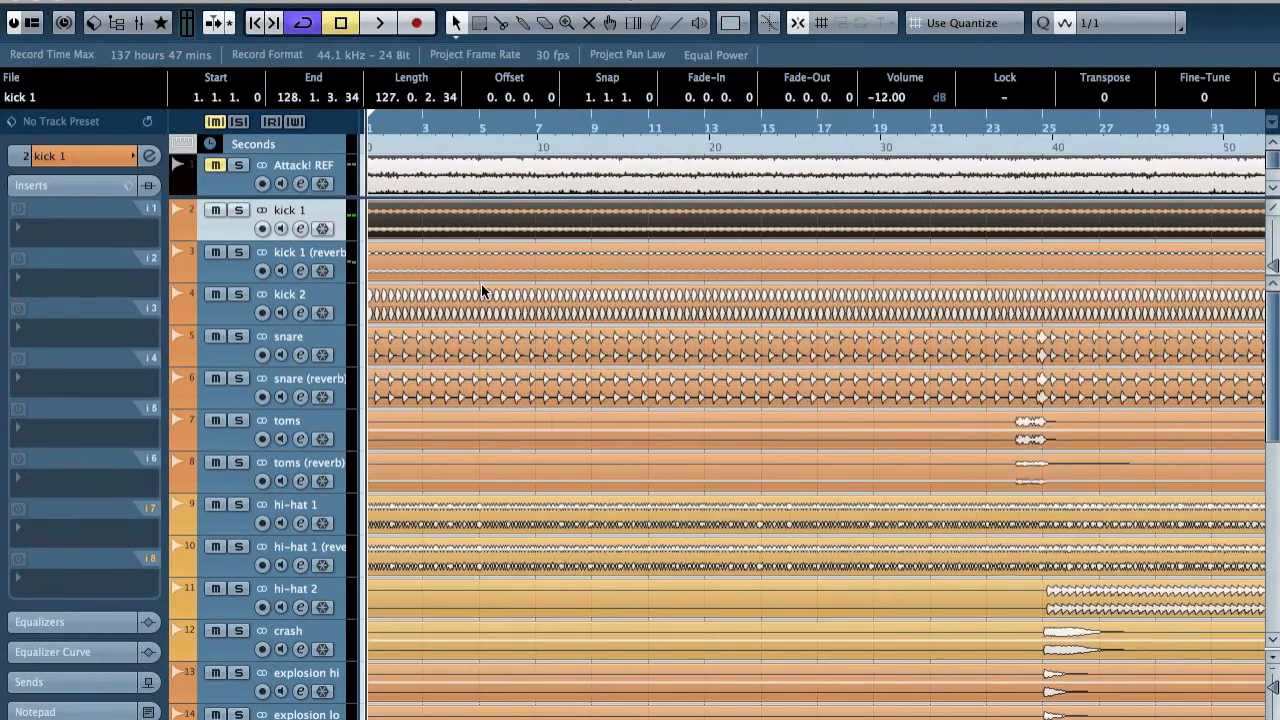
key(h)
key(h)
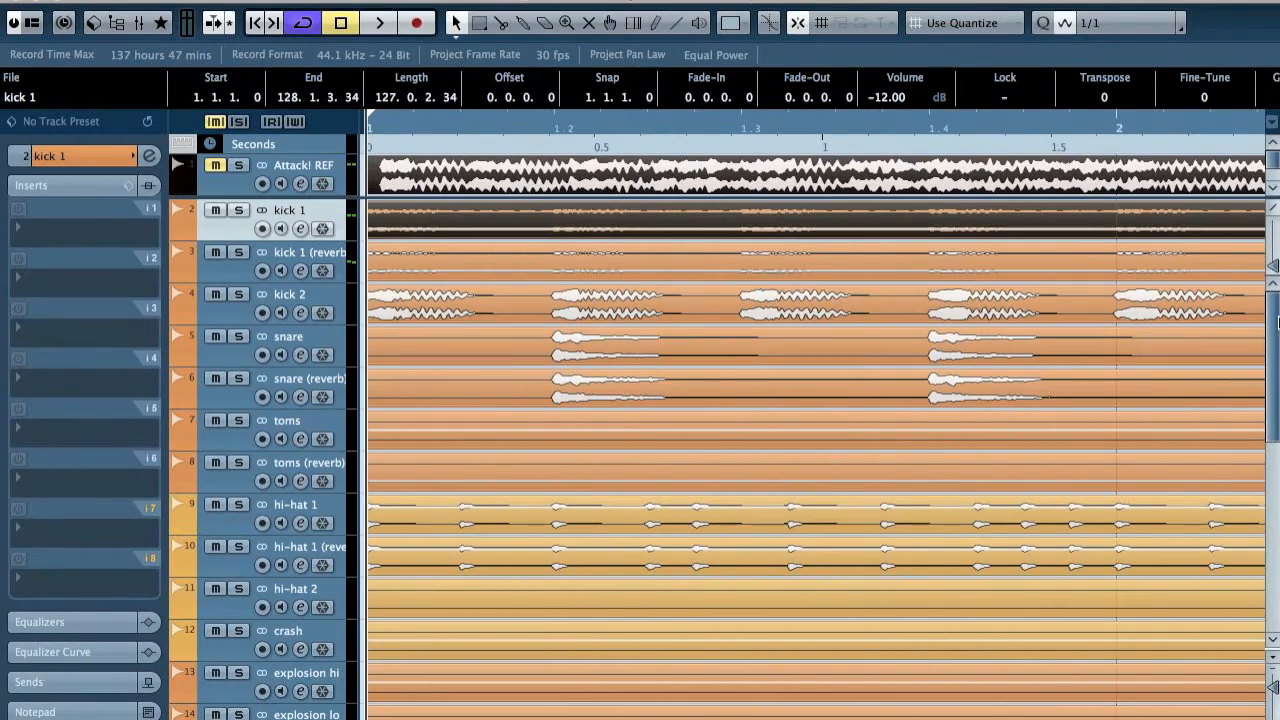
drag(1274, 266, 1274, 247)
drag(927, 131, 480, 175)
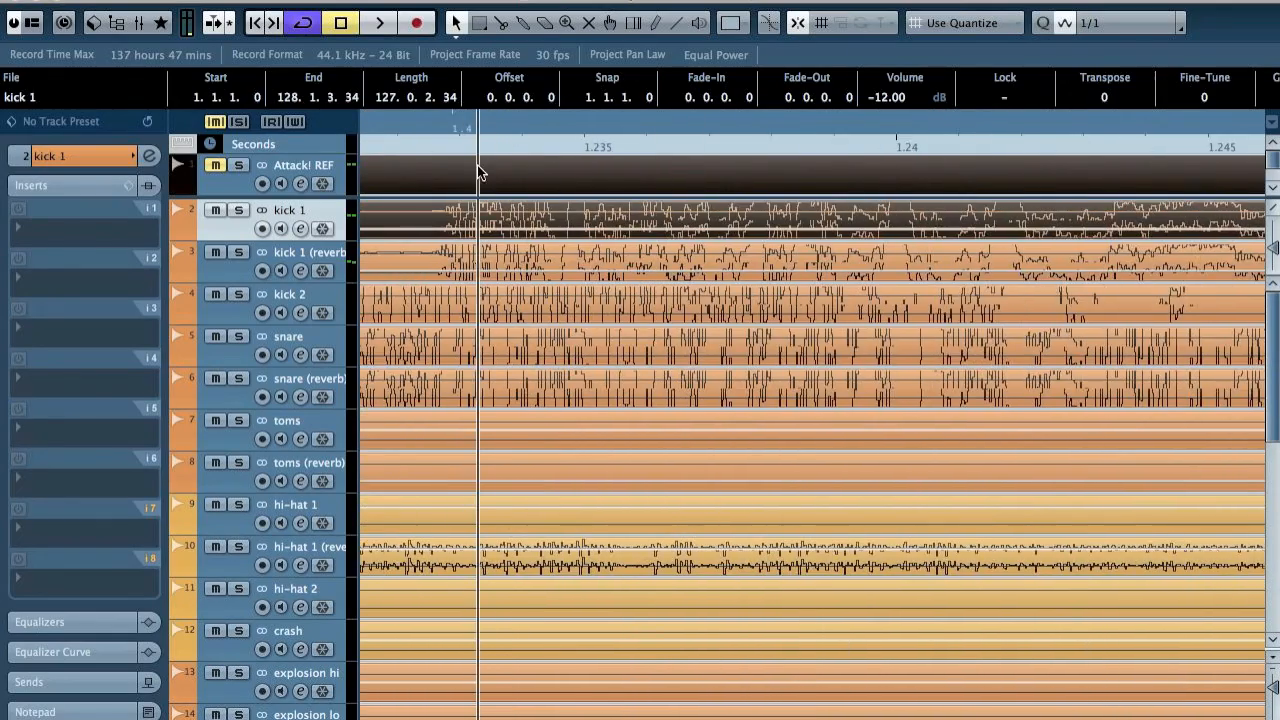
click(332, 254)
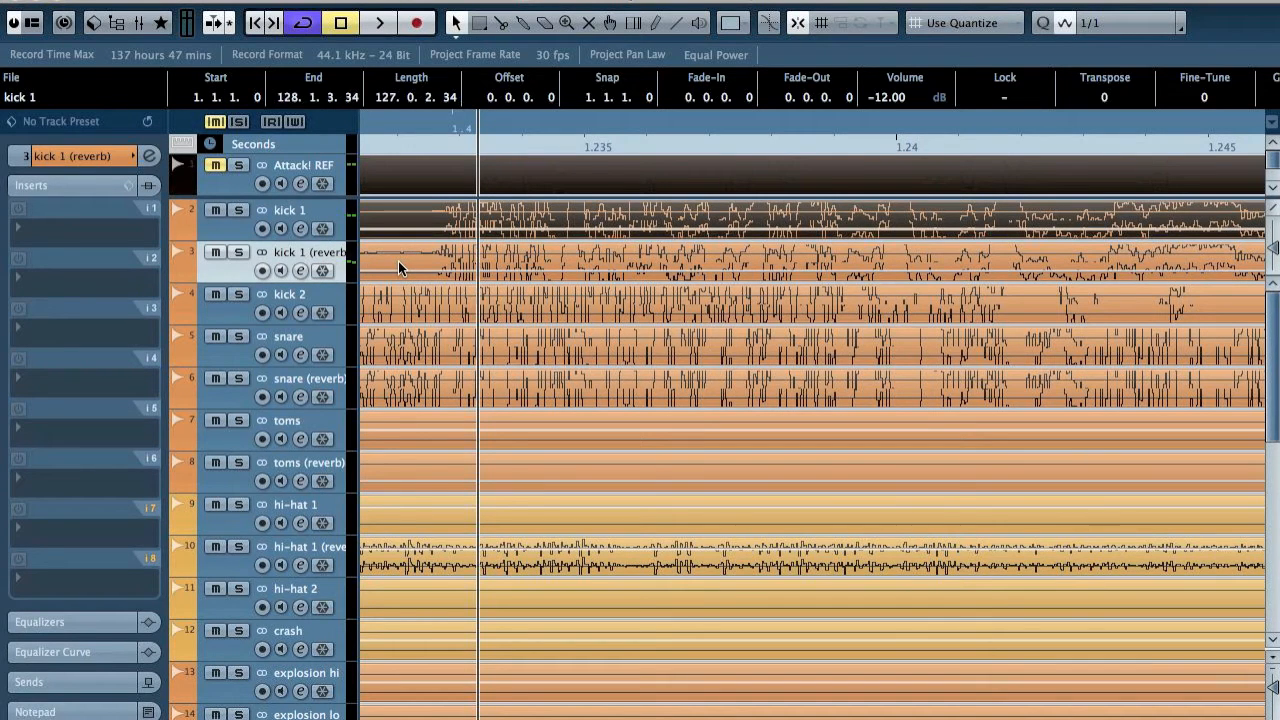
Balance the kick channels in the mixer: kick 1 at 0.80 dB, kick 1 (reverb) at -15.63 dB and kick 2 at -1.02 dB
key(F3)
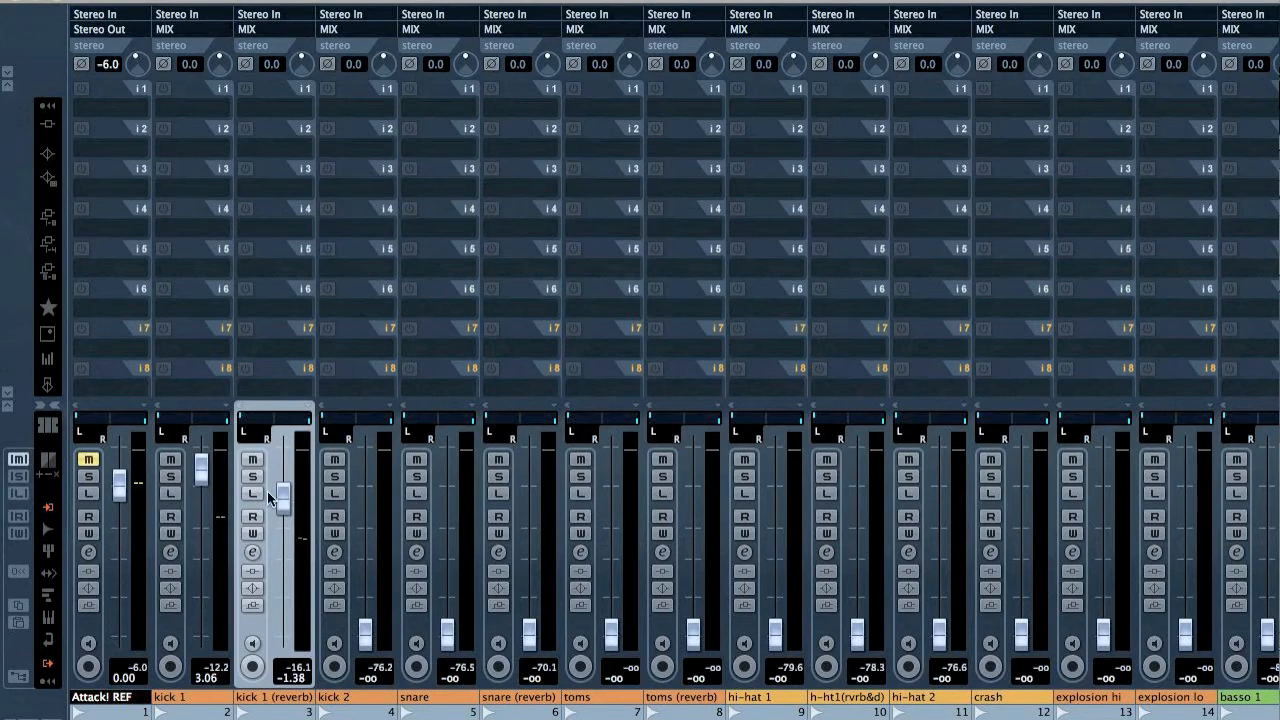
drag(198, 508, 201, 632)
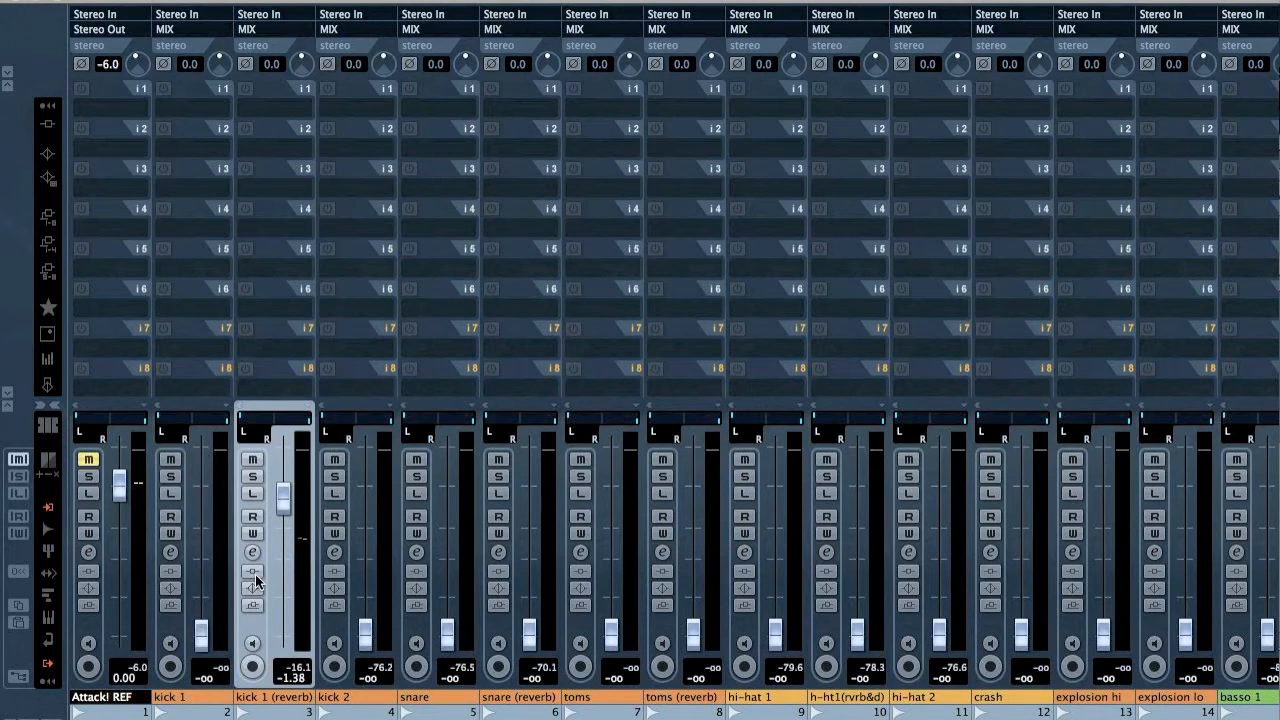
drag(283, 497, 286, 580)
drag(203, 638, 204, 479)
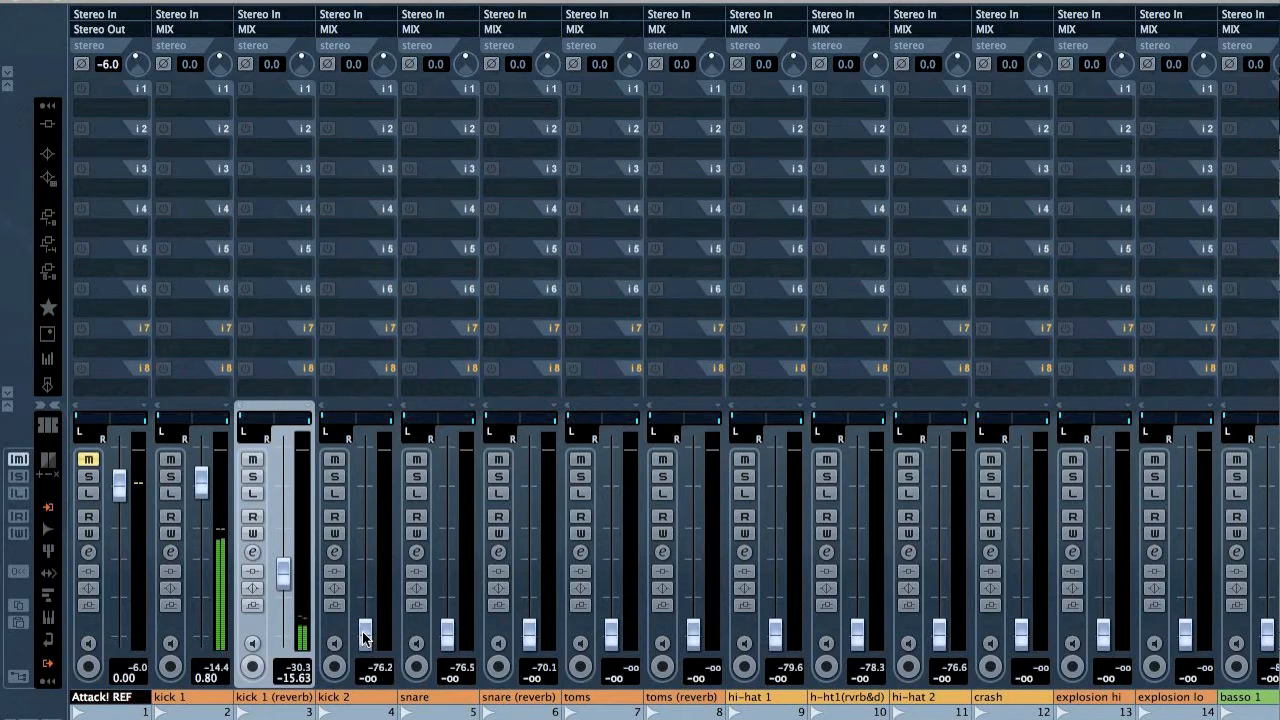
drag(364, 634, 368, 492)
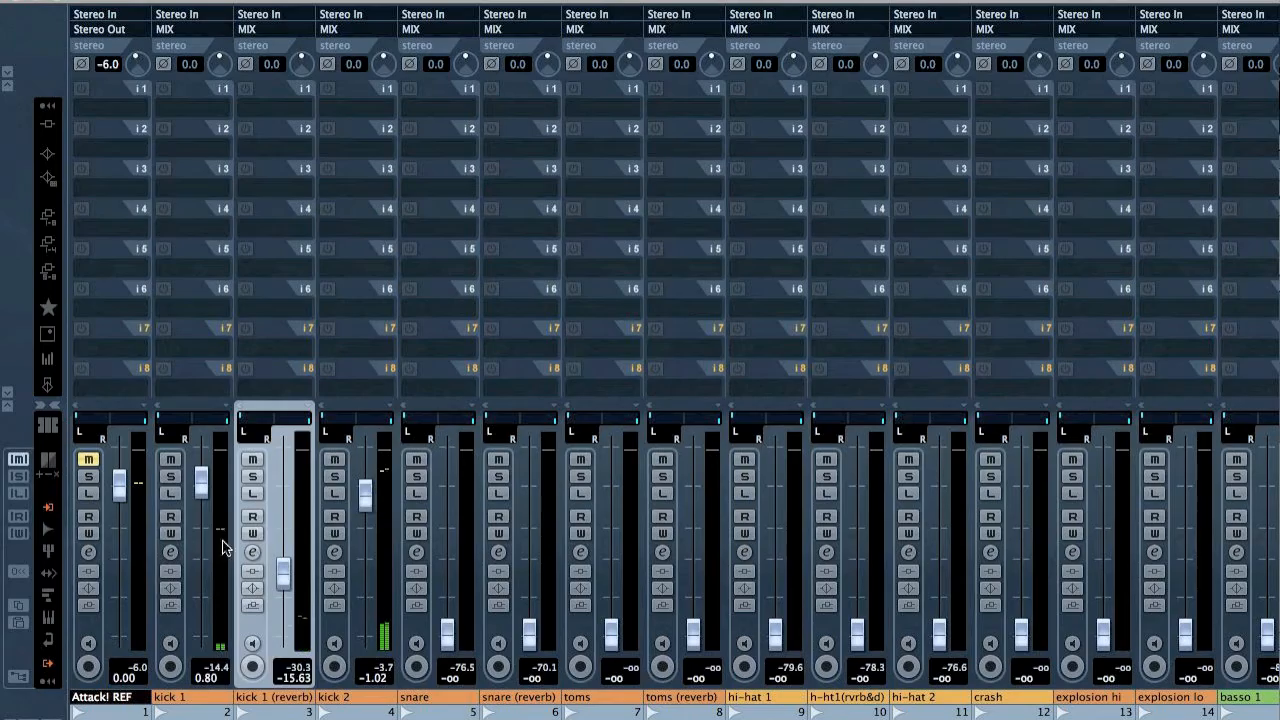
Compare where the kick 1 and kick 2 waveforms start around bar 1, beat 4 in the arrangement
key(F3)
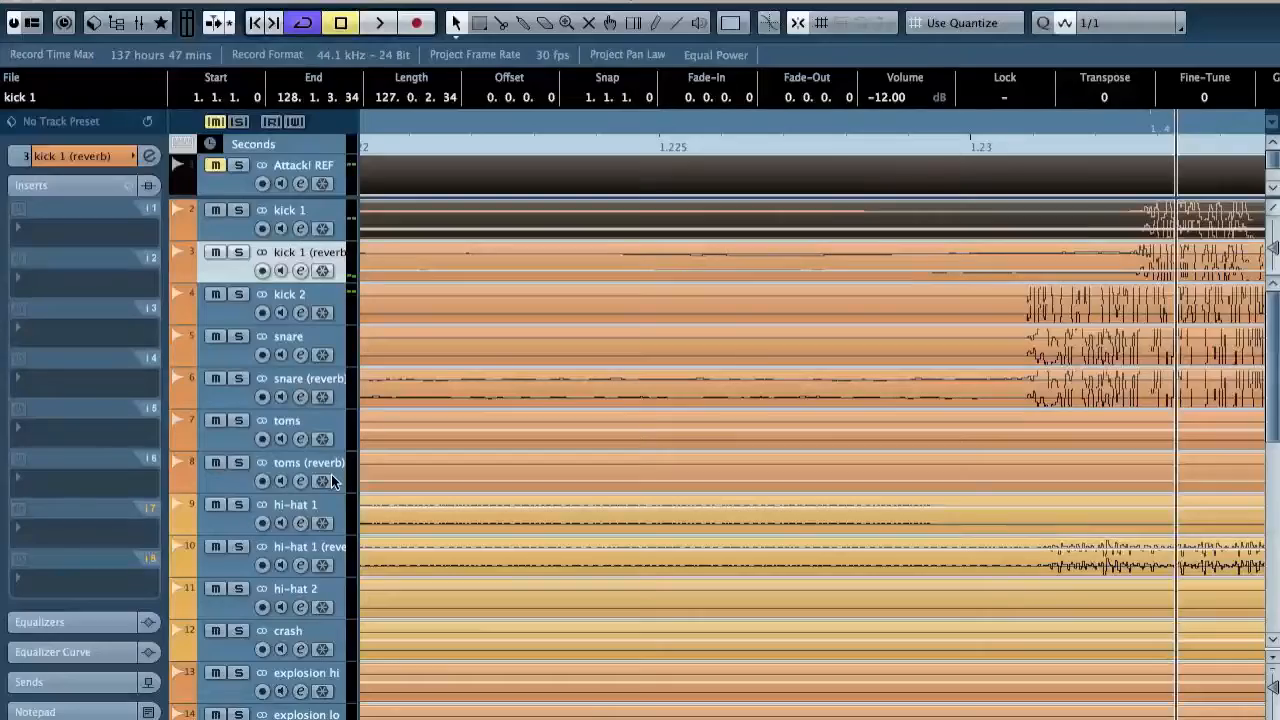
key(g)
key(g)
key(g)
key(g)
key(g)
key(g)
key(g)
key(g)
key(g)
key(g)
key(g)
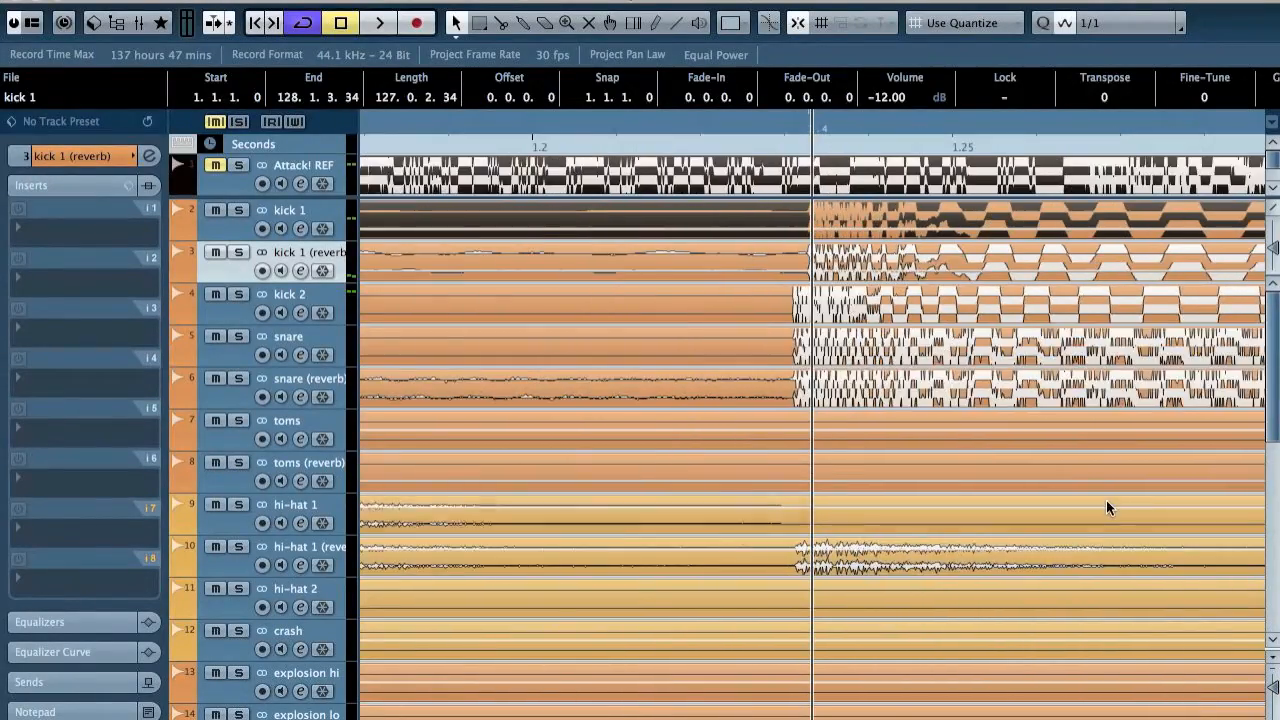
Examine the kick 1 and kick 2 waveform patterns over the opening bars and across the whole song
key(g)
key(g)
key(g)
key(g)
key(g)
key(g)
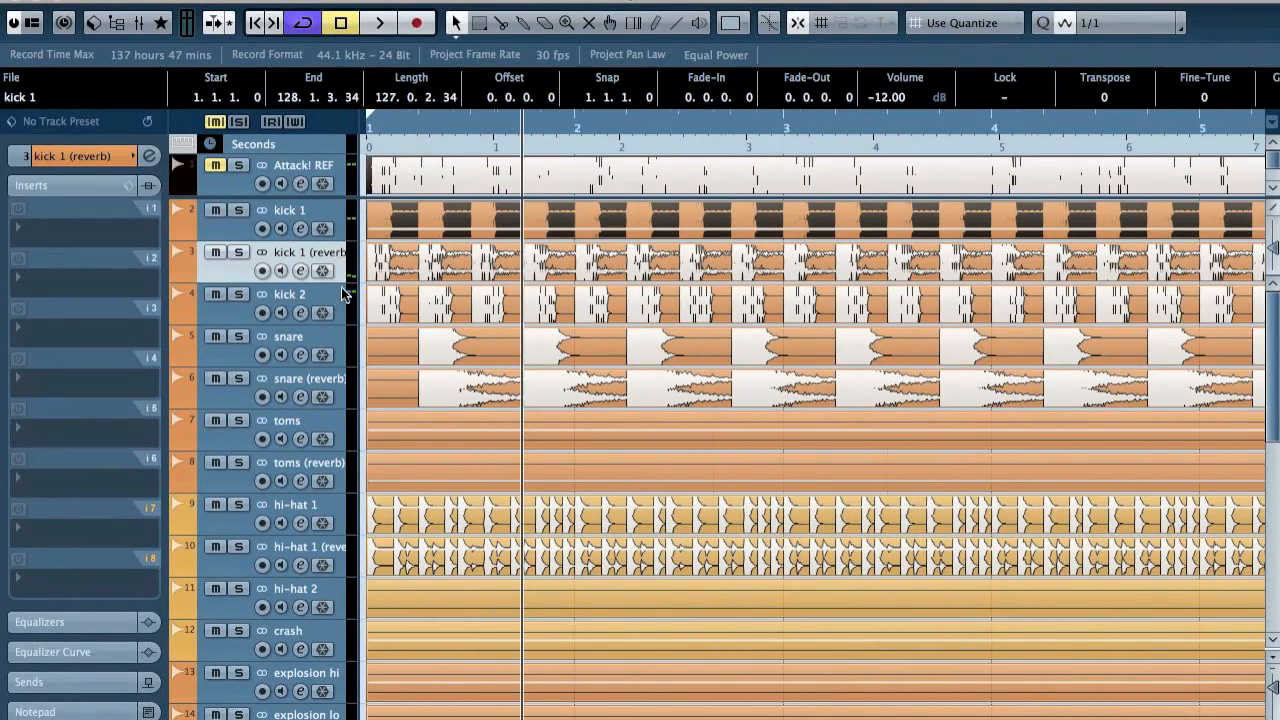
key(g)
key(g)
key(g)
key(g)
key(g)
key(g)
key(g)
scroll(1072, 308, right, 15)
scroll(1072, 308, left, 3)
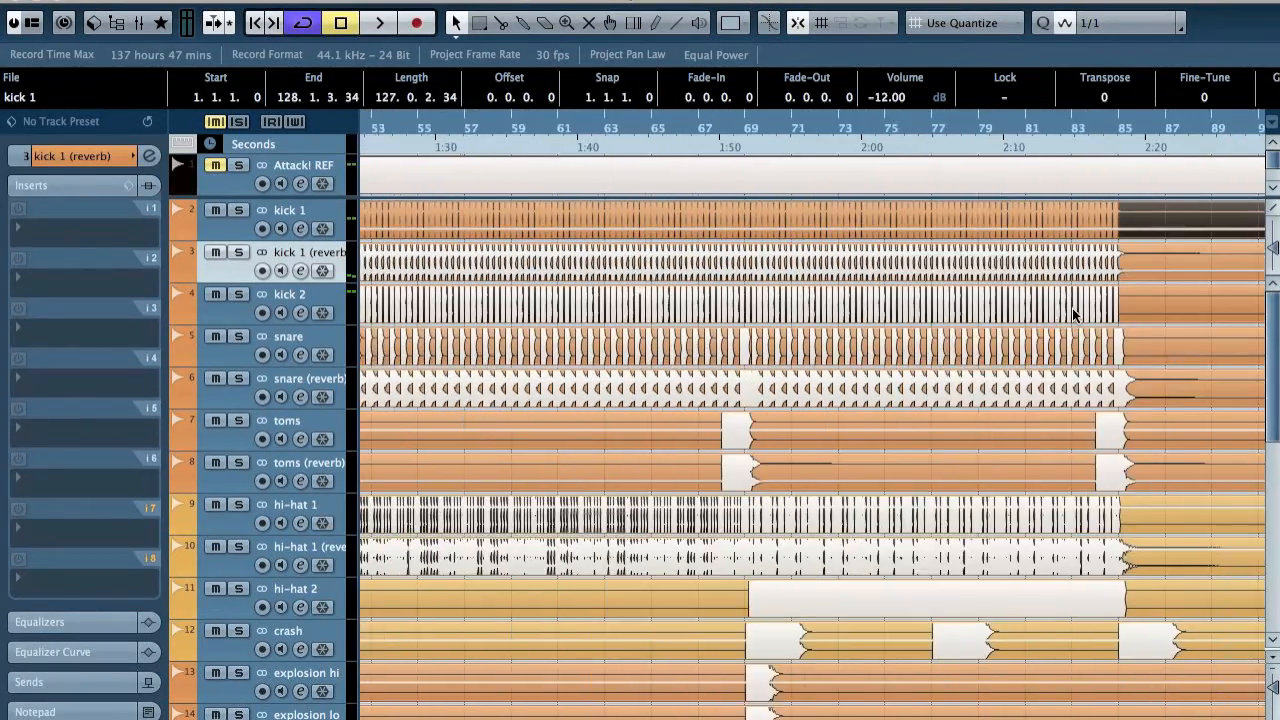
scroll(1072, 308, left, 12)
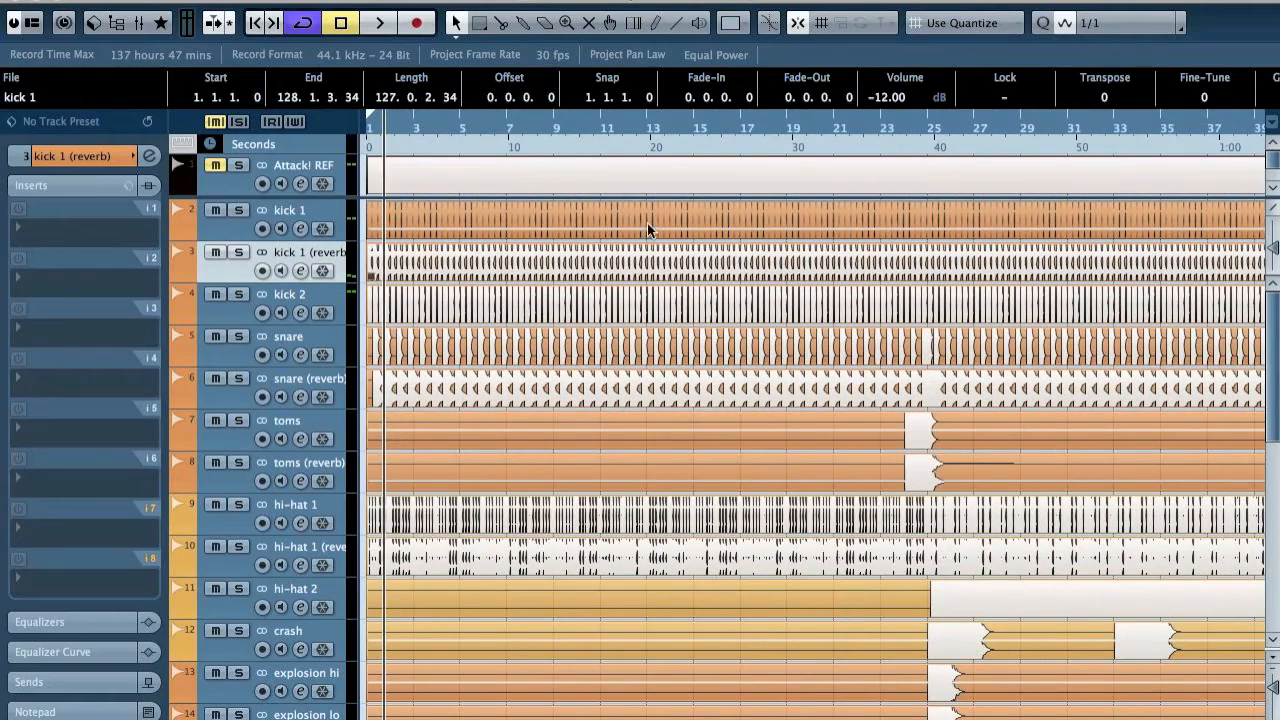
Audition kick 2 and kick 1 soloed, individually and together, and set kick 1's level to -1.50 dB
click(288, 296)
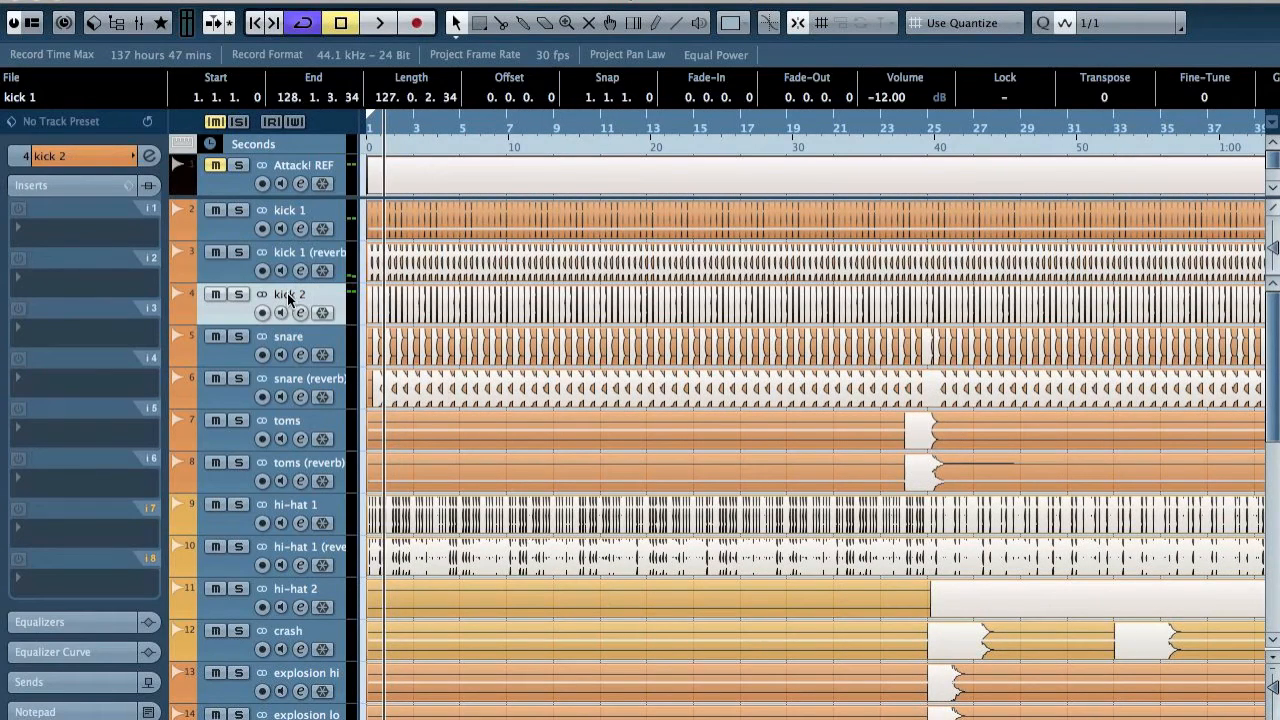
key(F3)
key(s)
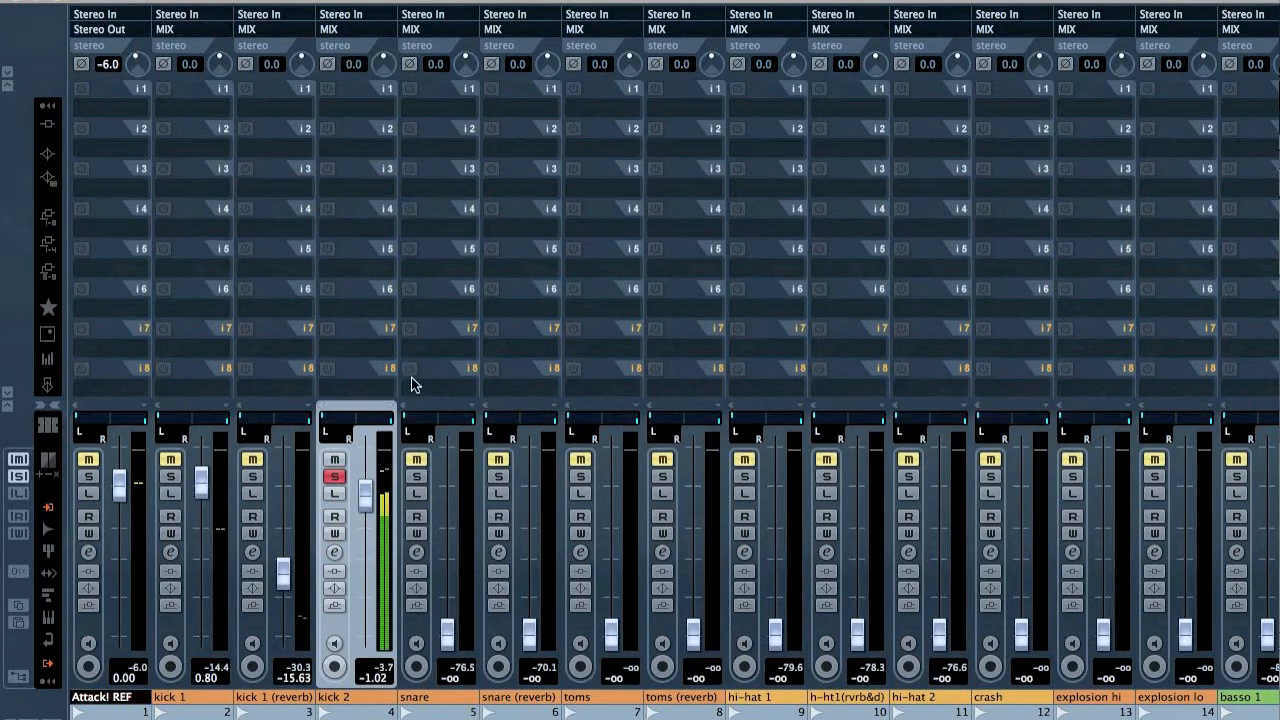
click(170, 608)
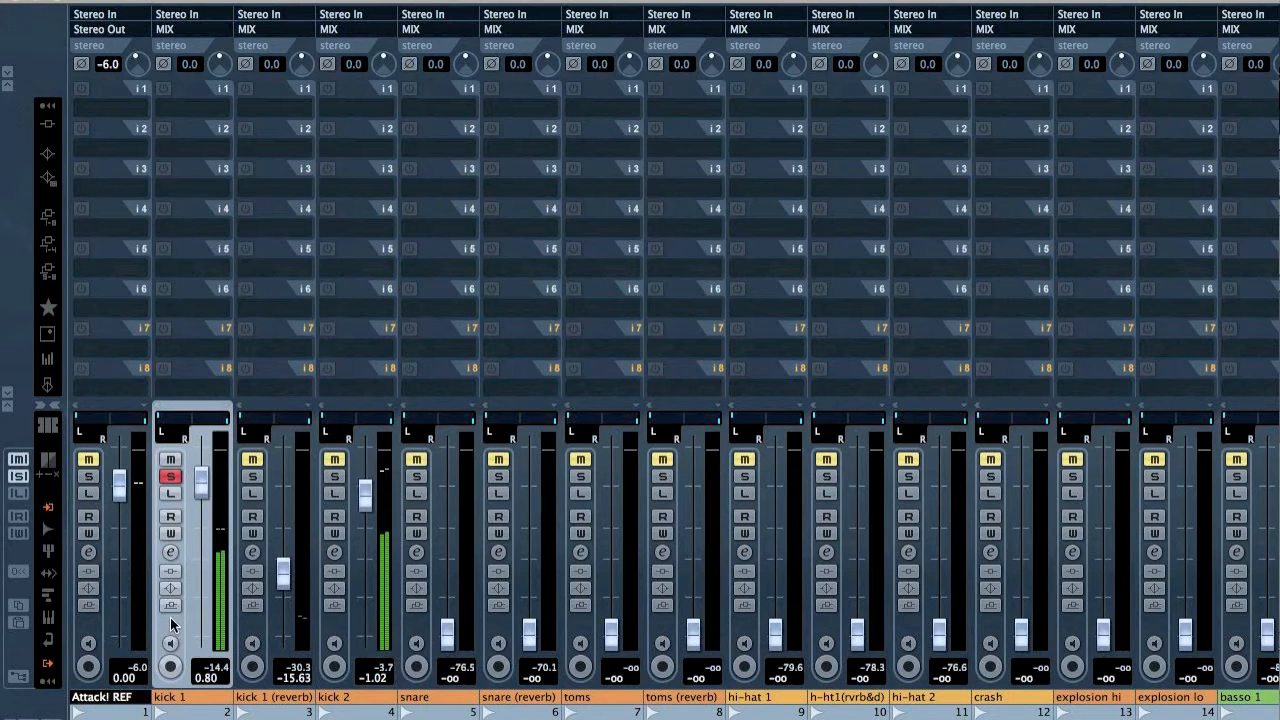
click(338, 476)
mouse_move(200, 482)
mouse_down()
mouse_move(208, 660)
mouse_move(191, 496)
mouse_up()
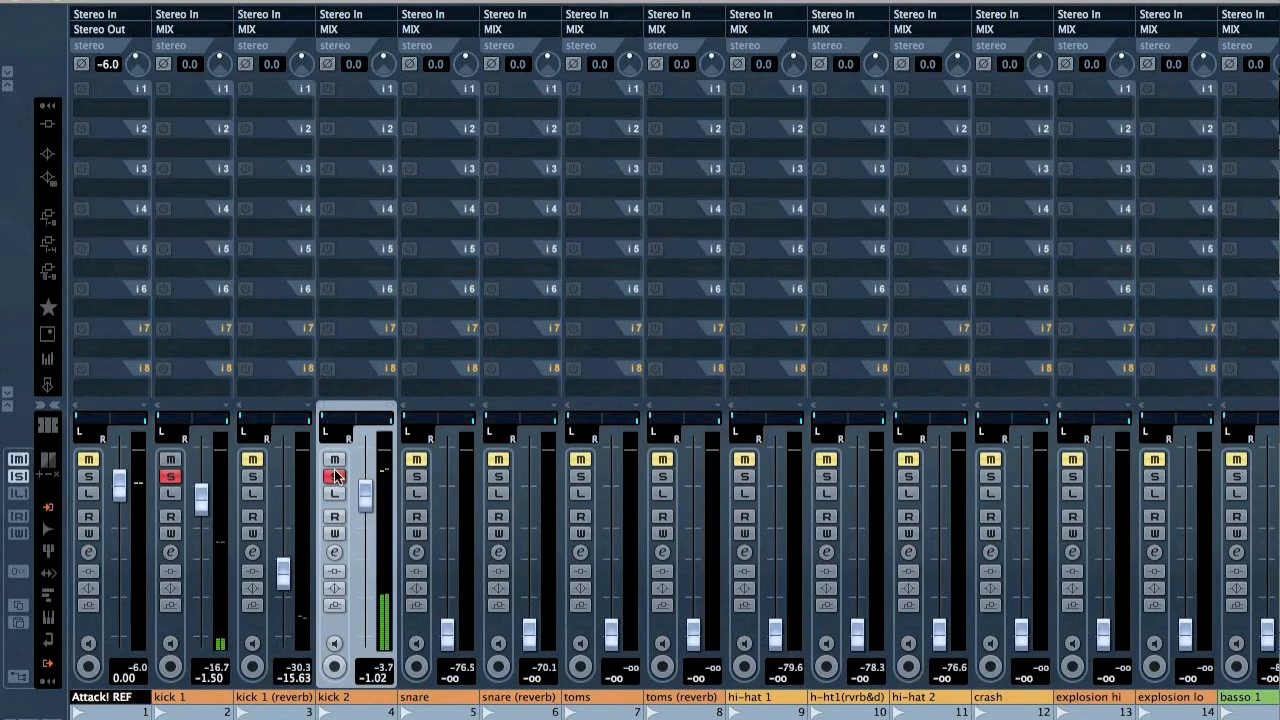
Insert RBass Stereo in kick 1's second insert slot, remove kick 2's solo and compare kick 1 with the effect bypassed and active
click(181, 146)
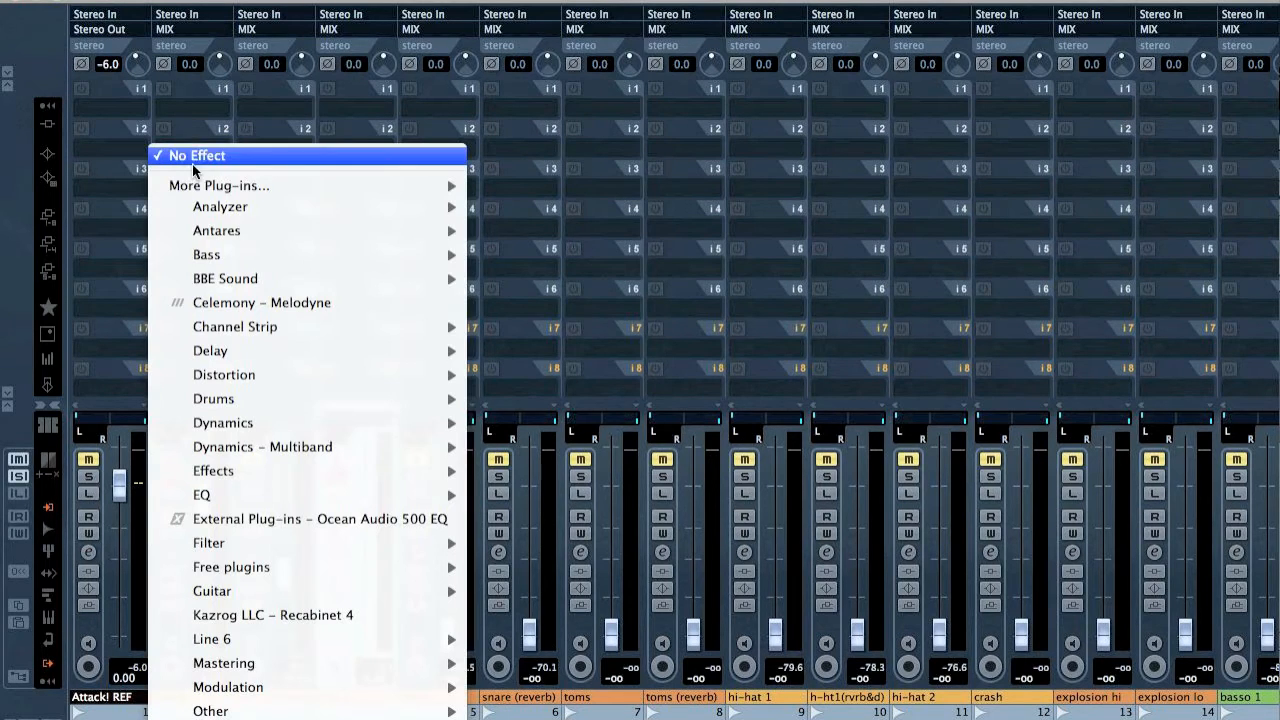
mouse_move(229, 256)
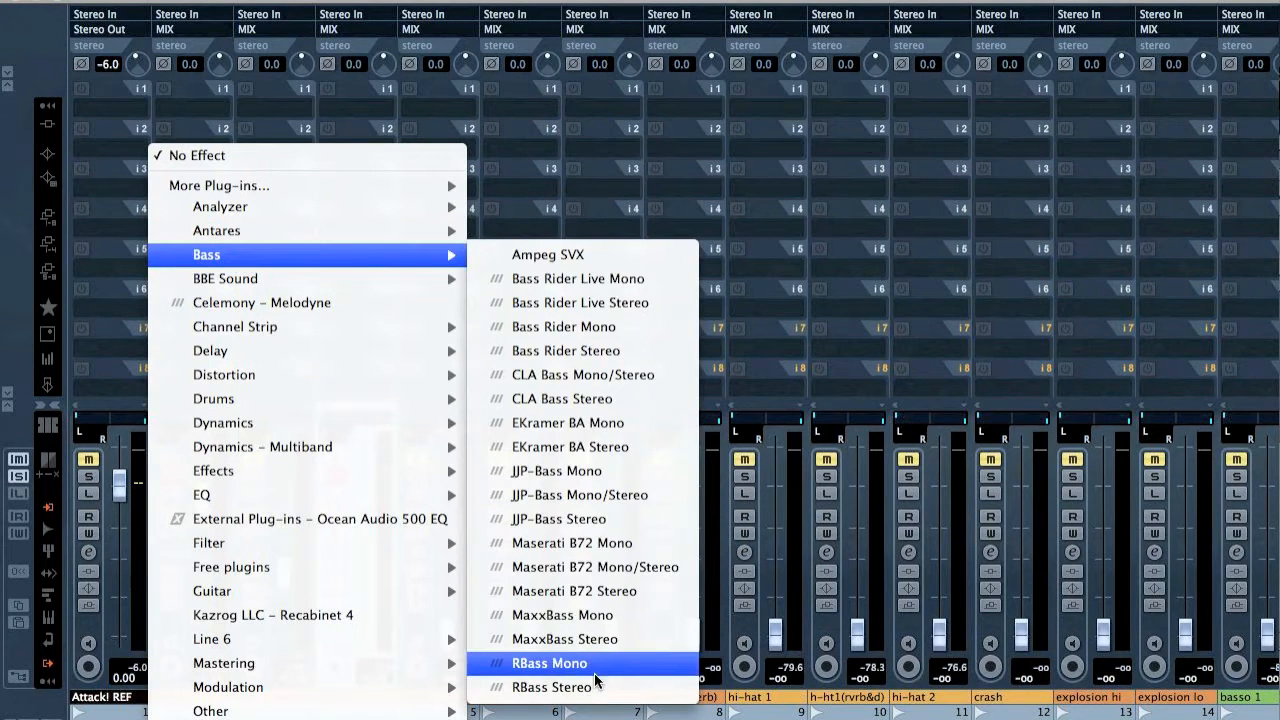
click(560, 688)
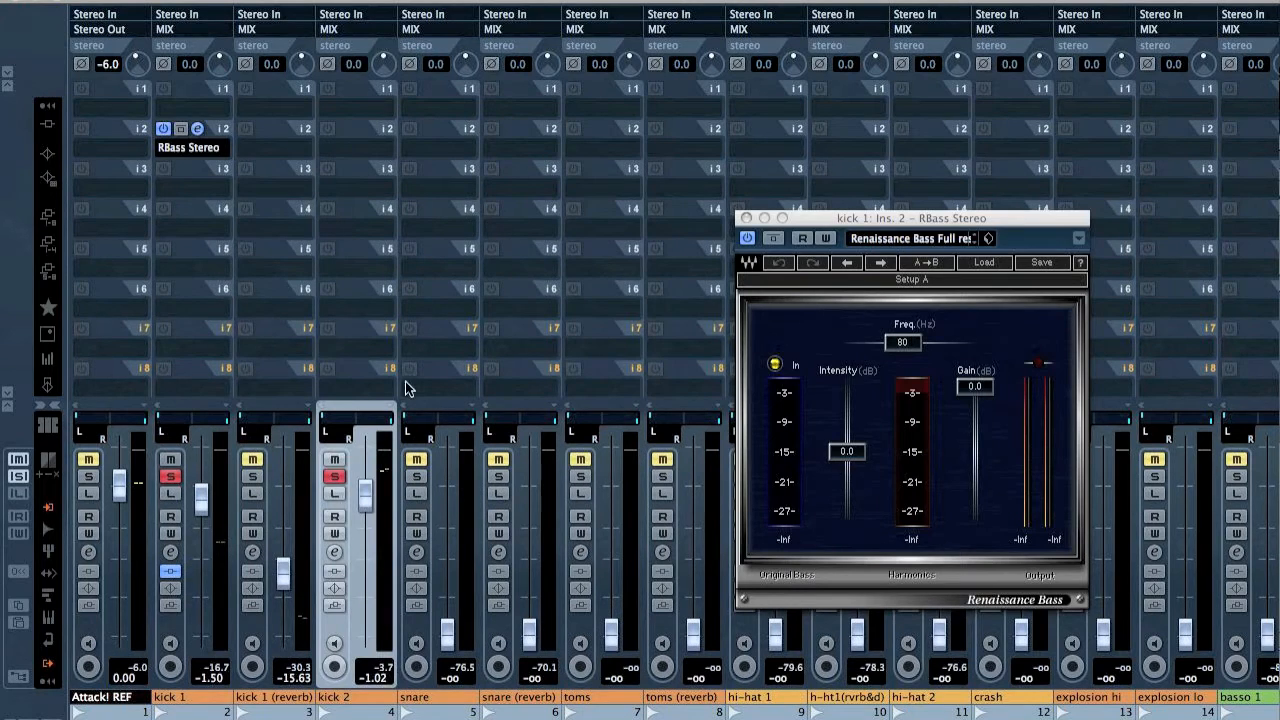
click(744, 218)
click(334, 477)
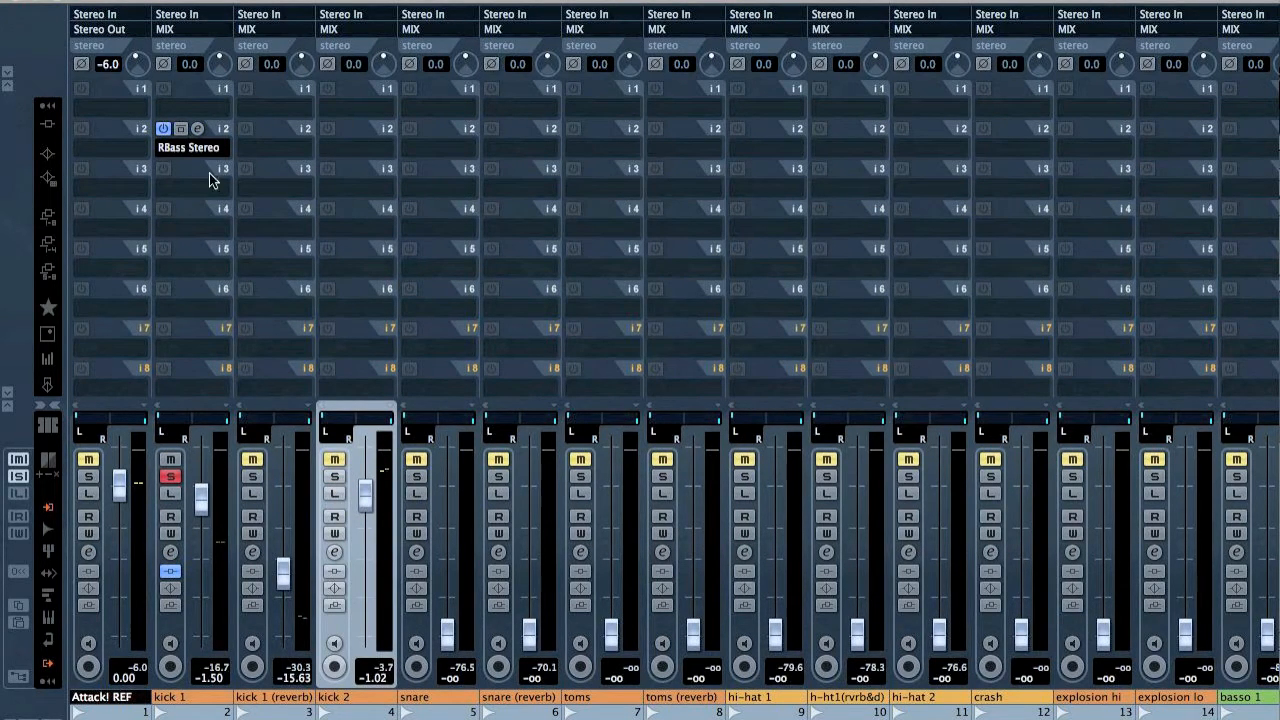
click(179, 131)
click(179, 131)
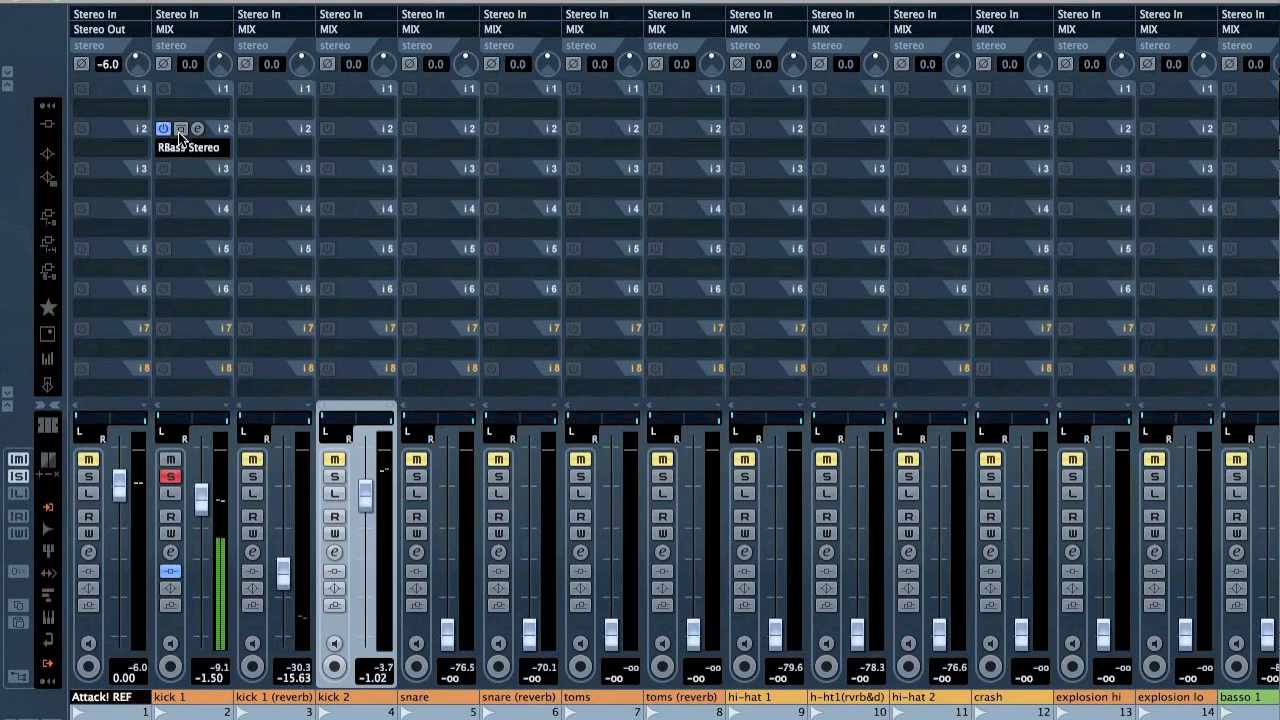
Insert Q10 Stereo in kick 1's first insert slot with band 1 as a high-pass at 31 Hz and band 2 as a low-pass at 121 Hz
click(196, 110)
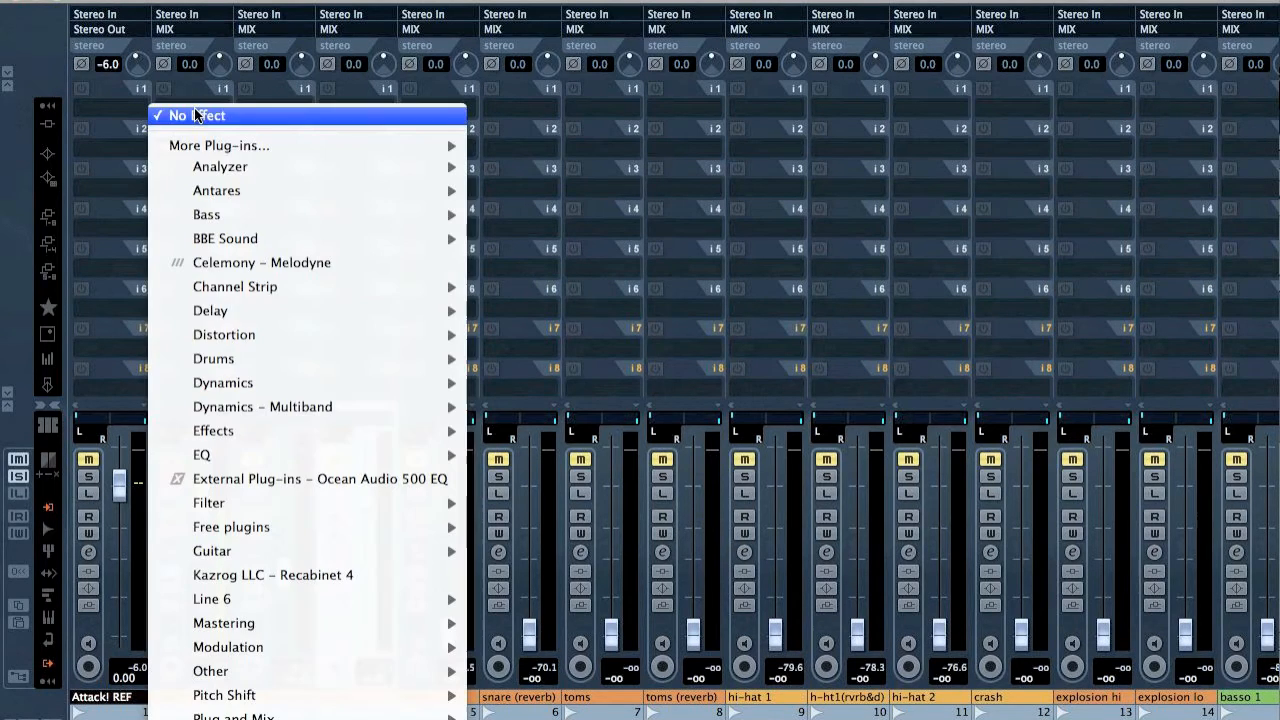
mouse_move(279, 458)
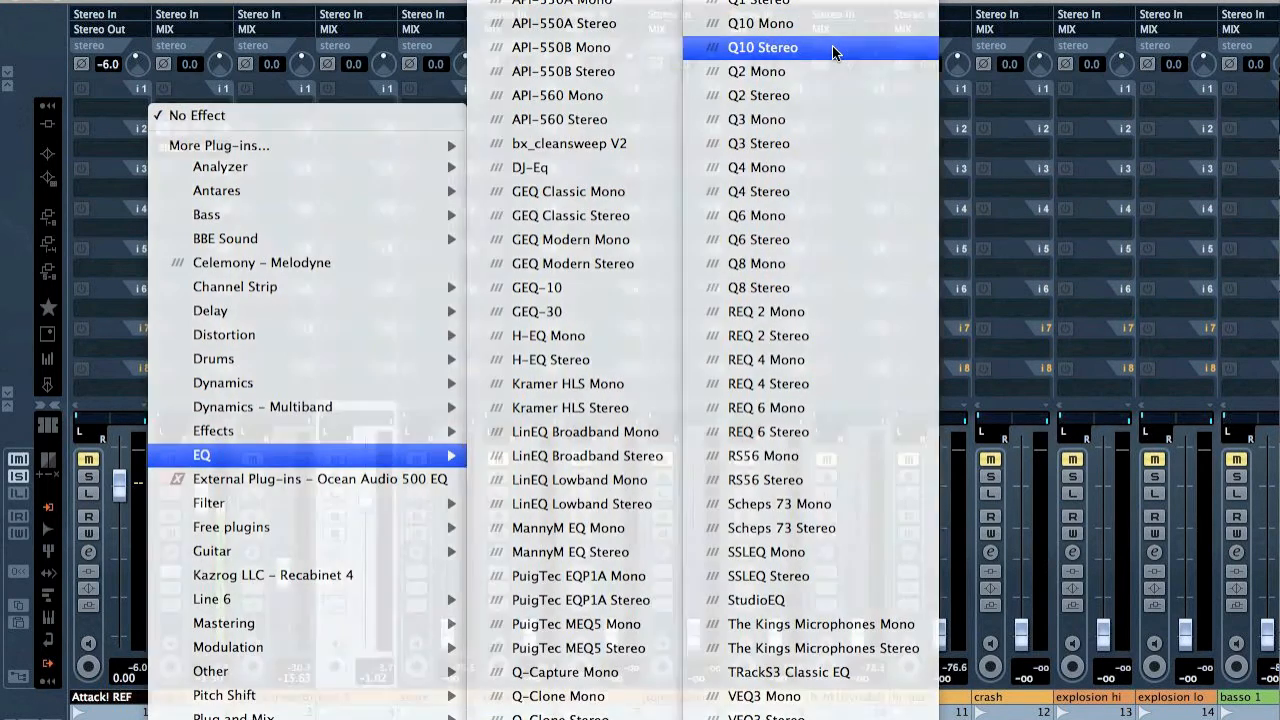
click(834, 47)
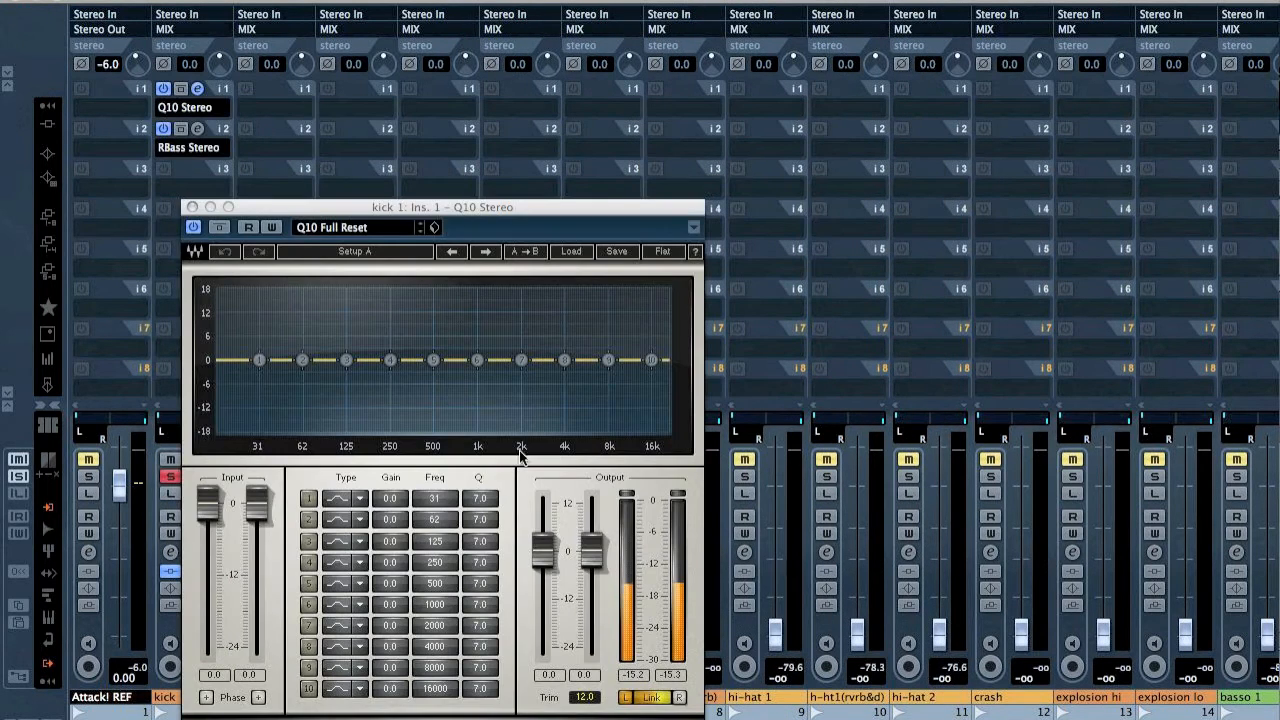
click(336, 500)
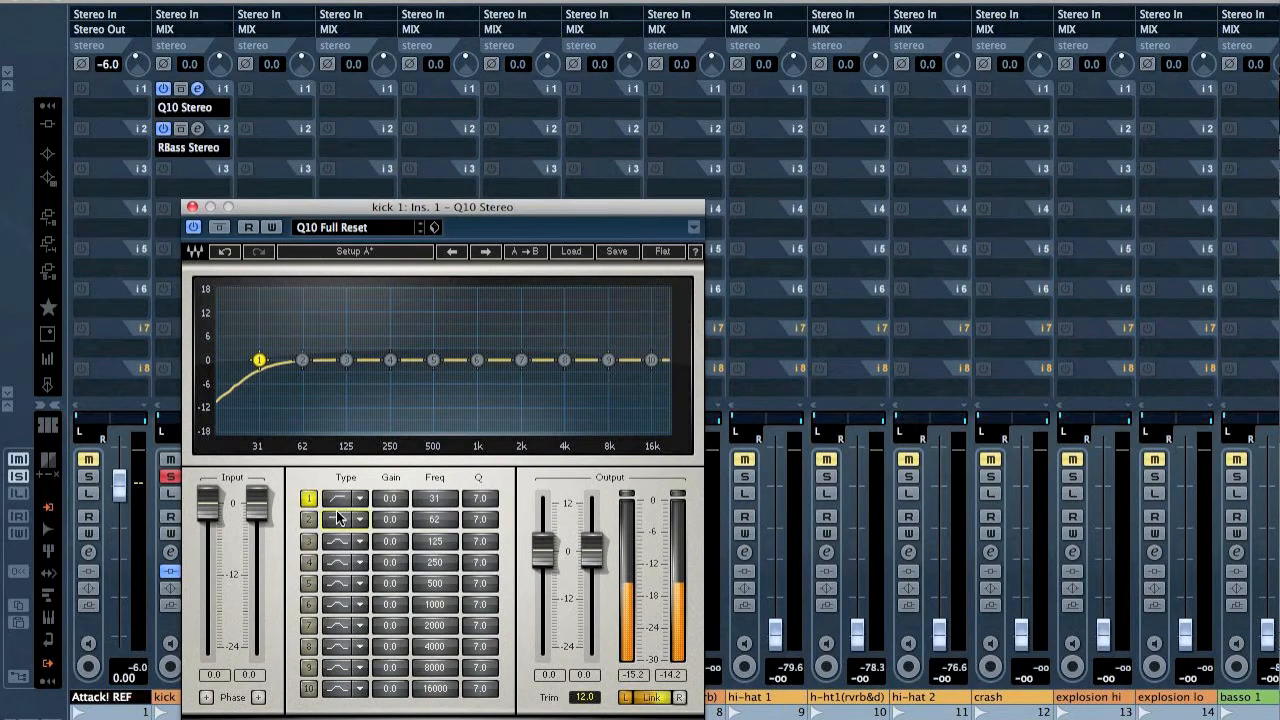
click(330, 519)
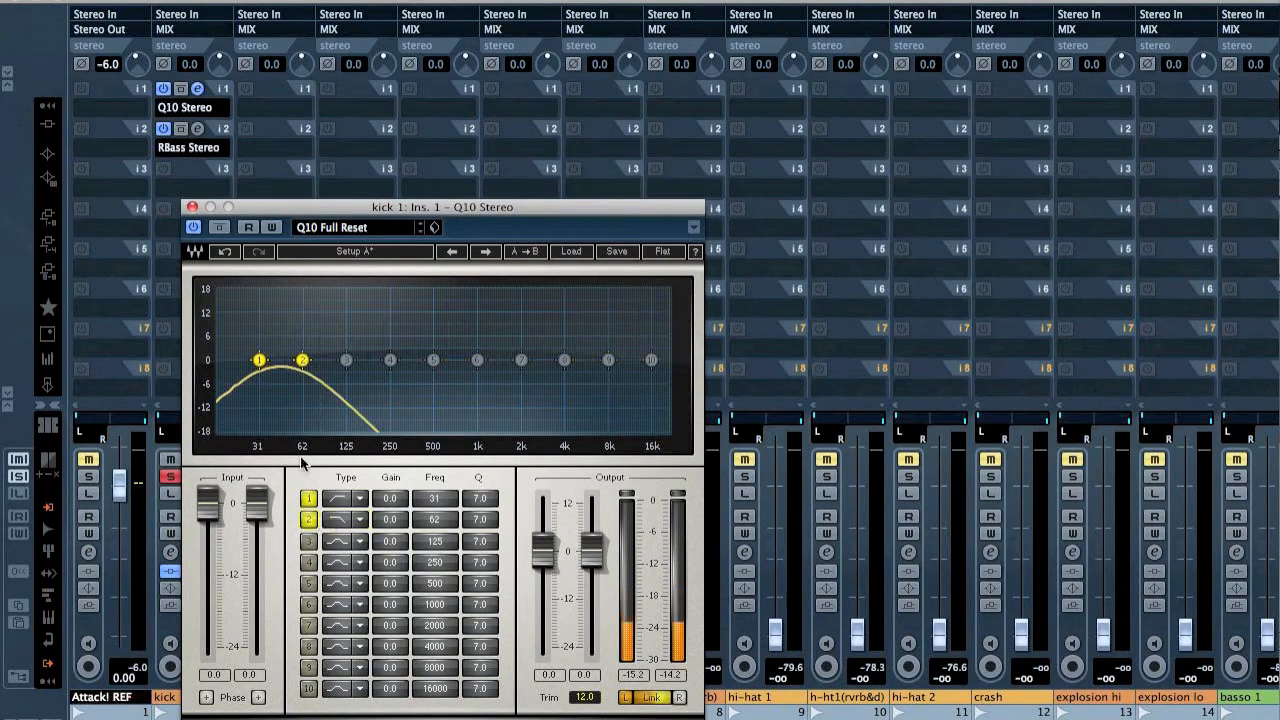
drag(302, 360, 345, 360)
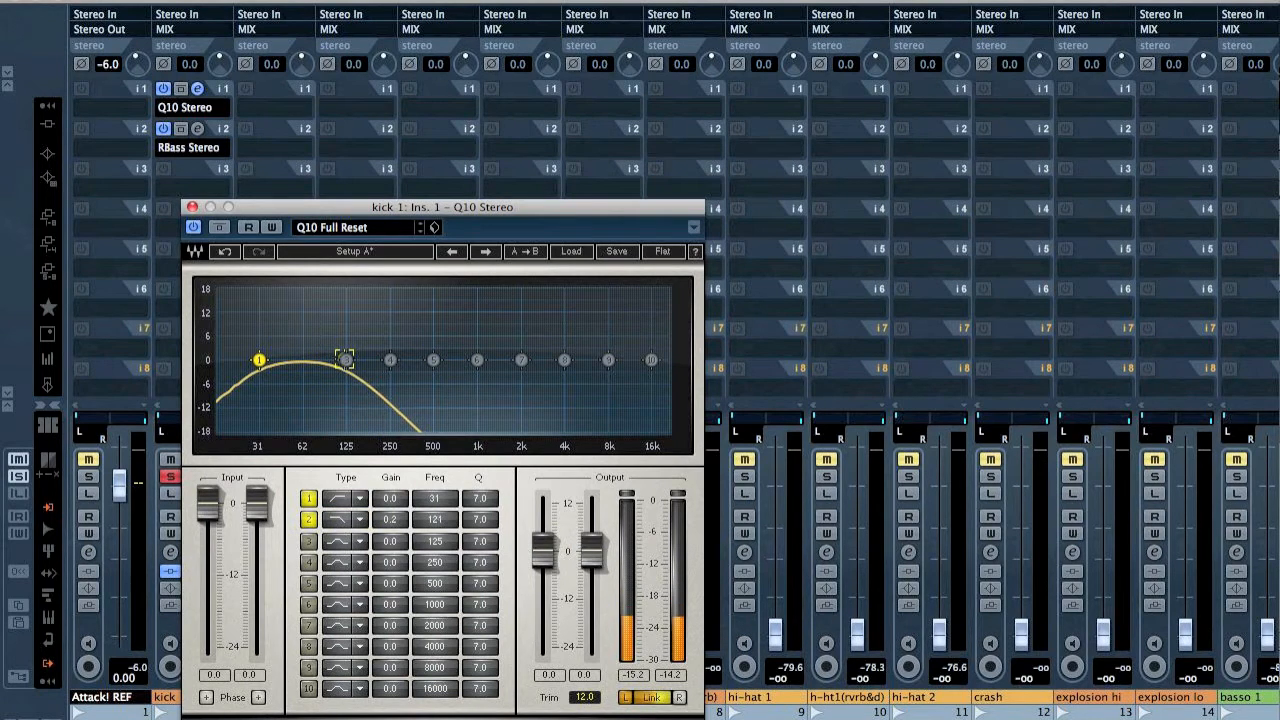
click(192, 207)
Solo kick 1 (reverb) together with kick 1 and raise its level to about -9.35 dB
click(252, 476)
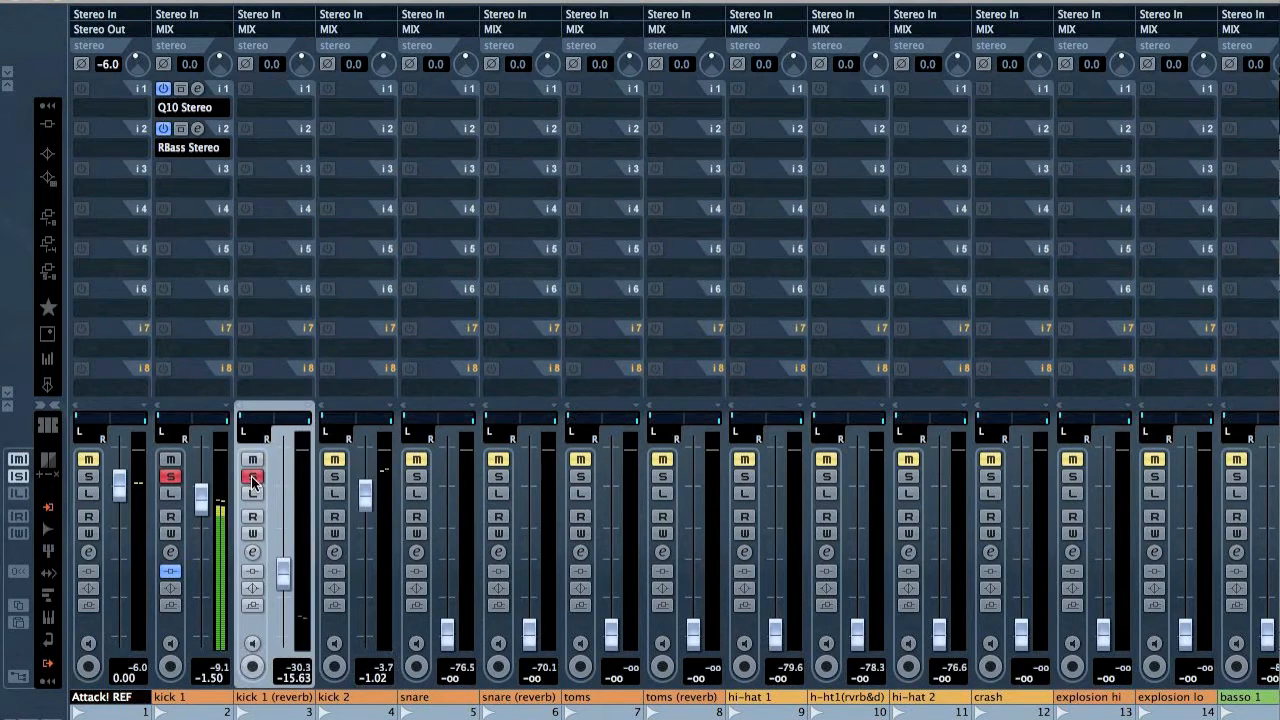
drag(293, 580, 285, 546)
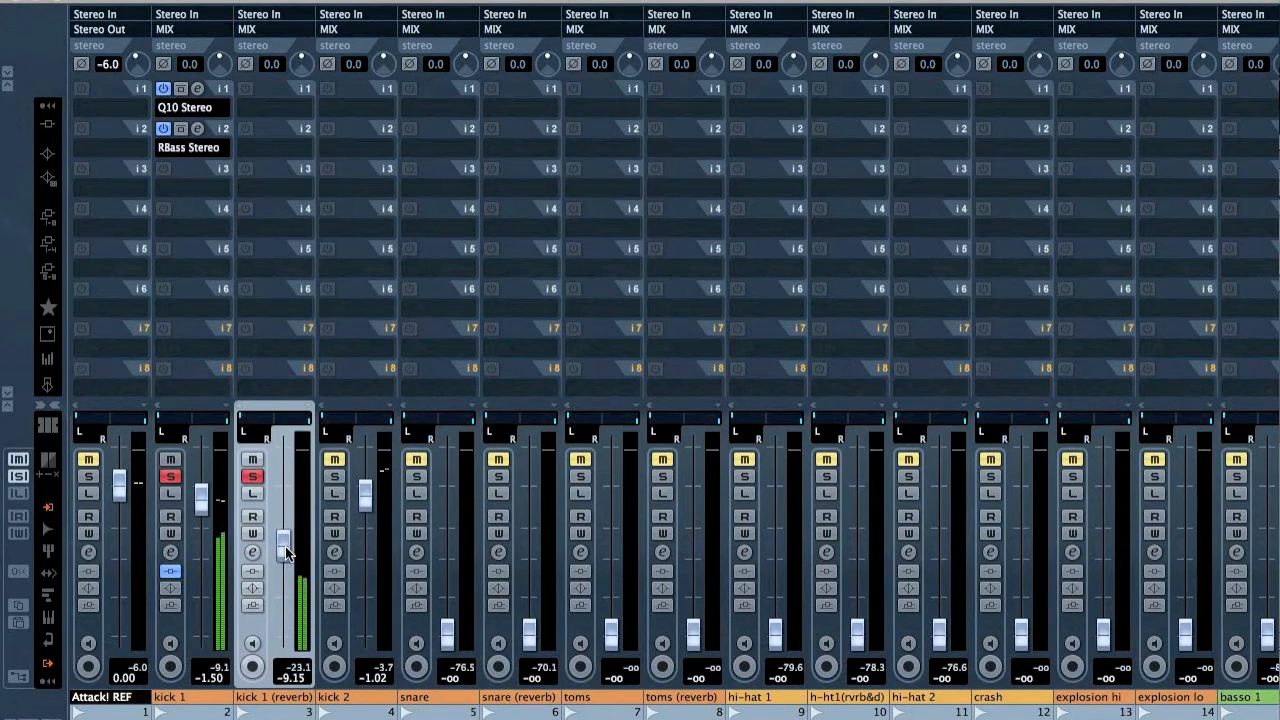
click(271, 146)
click(264, 89)
In kick 1 (reverb)'s channel settings, enable EQ band 1 as High Pass I and raise its cutoff frequency
click(252, 552)
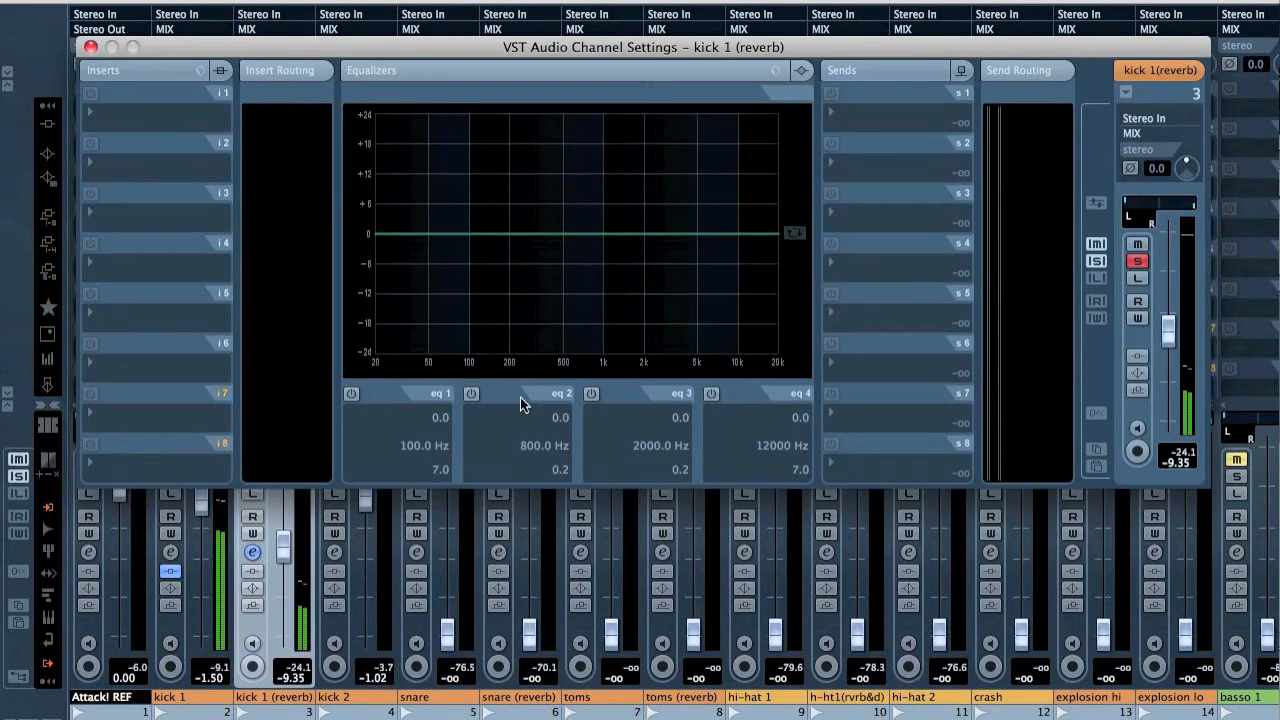
click(350, 394)
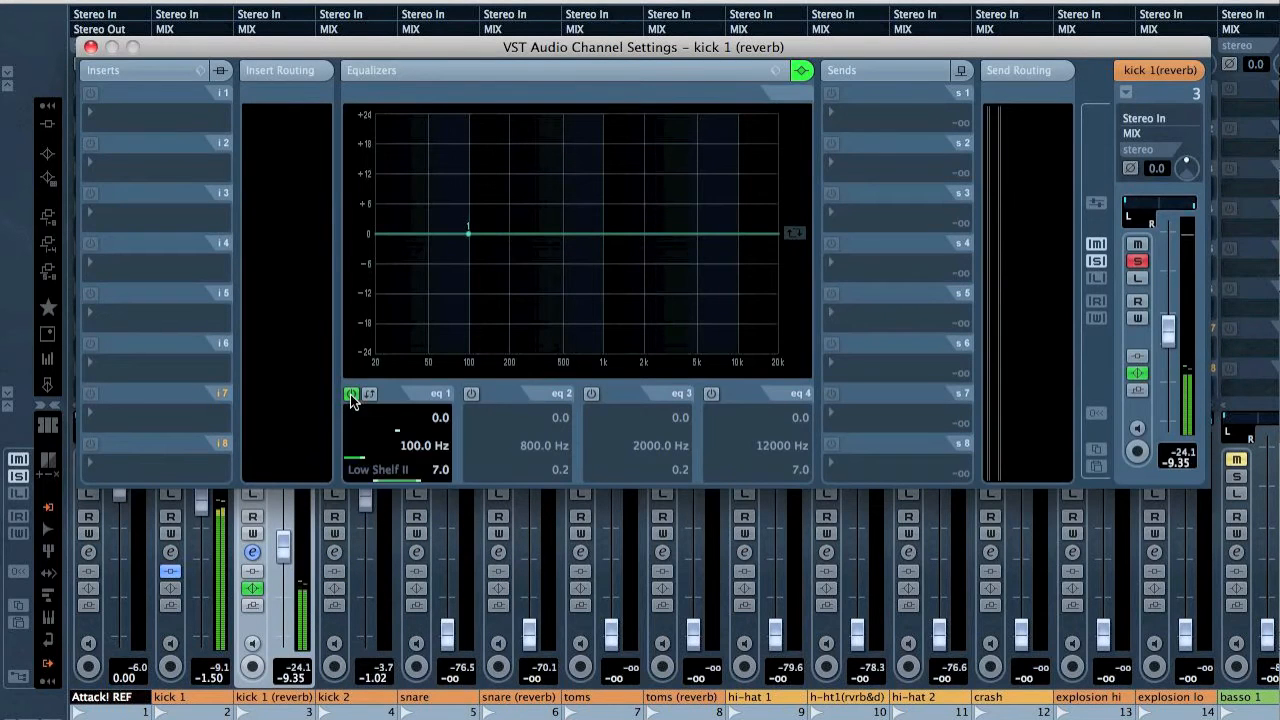
click(378, 468)
click(410, 402)
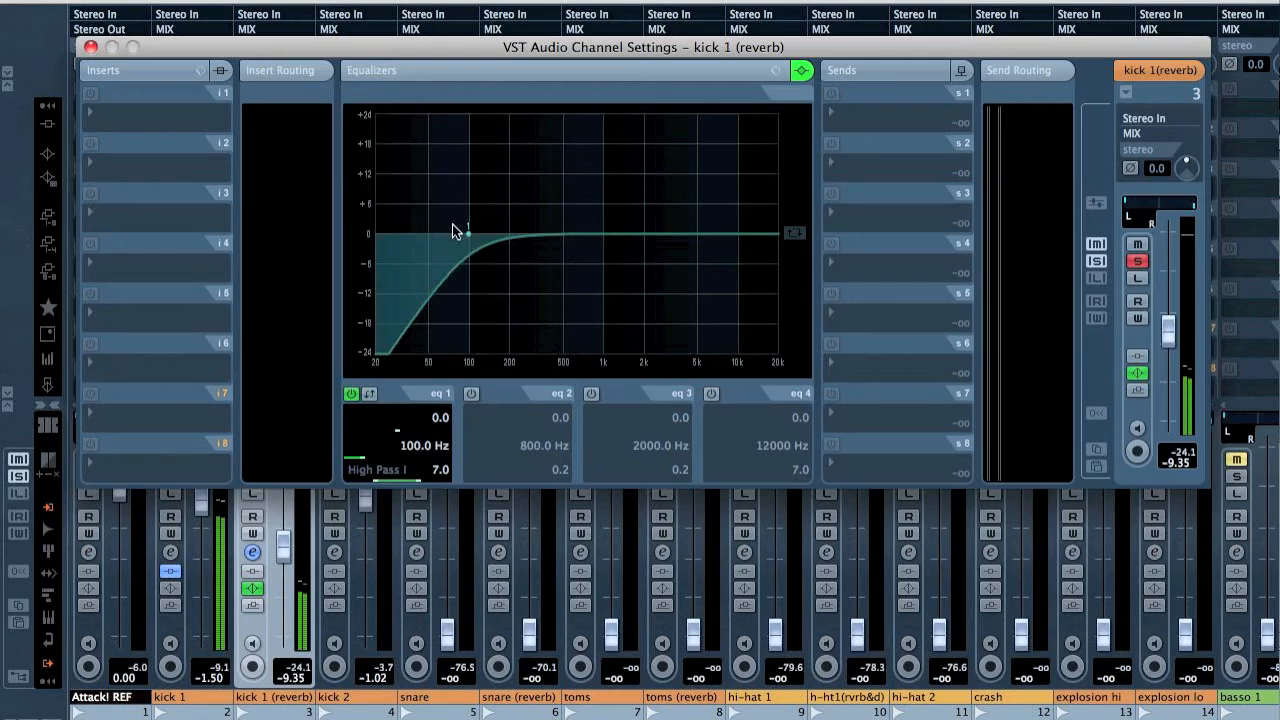
drag(468, 236, 544, 224)
click(90, 47)
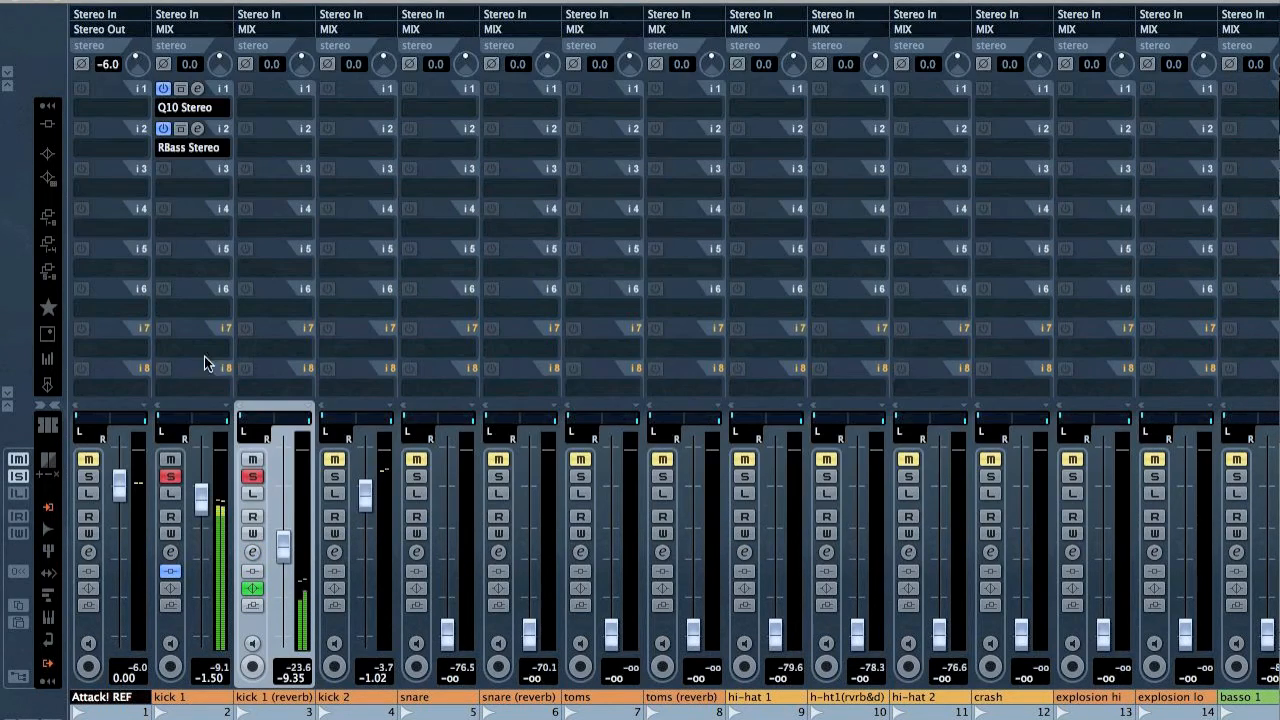
Add kick 2 to the solo, pull kick 1's fader fully down and raise kick 1 (reverb) to about -1.14 dB
click(334, 477)
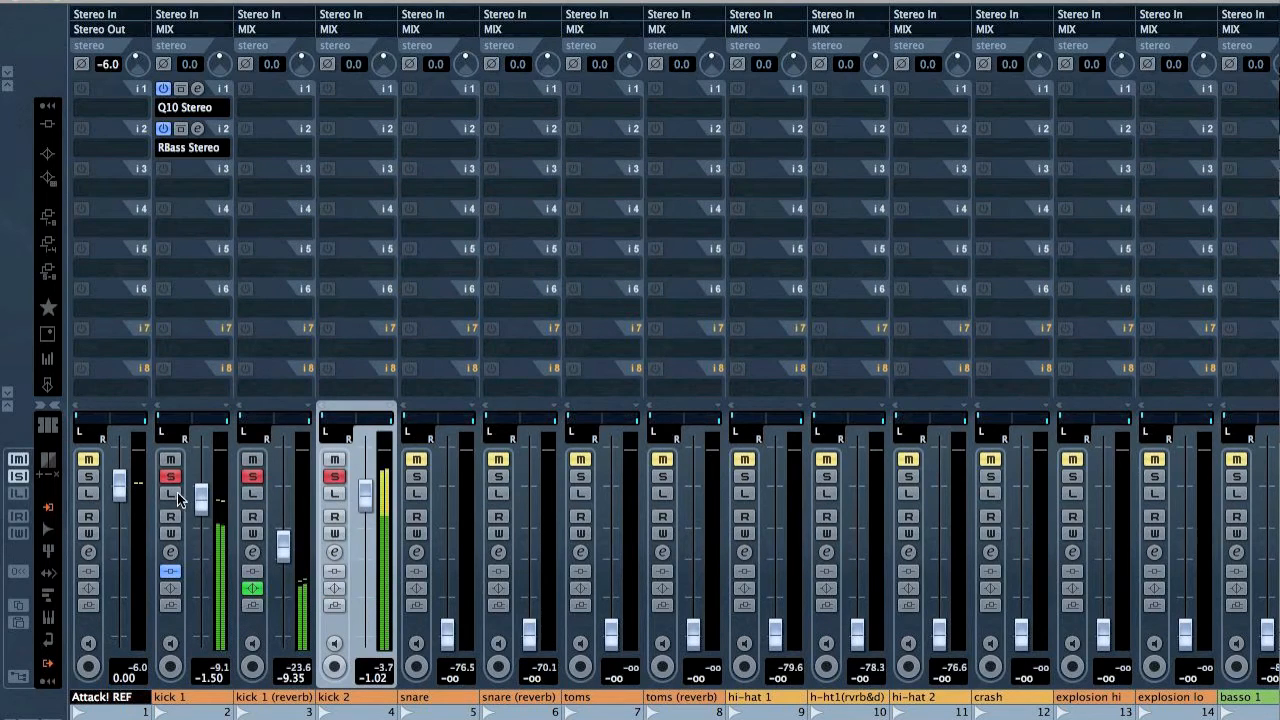
drag(204, 497, 202, 632)
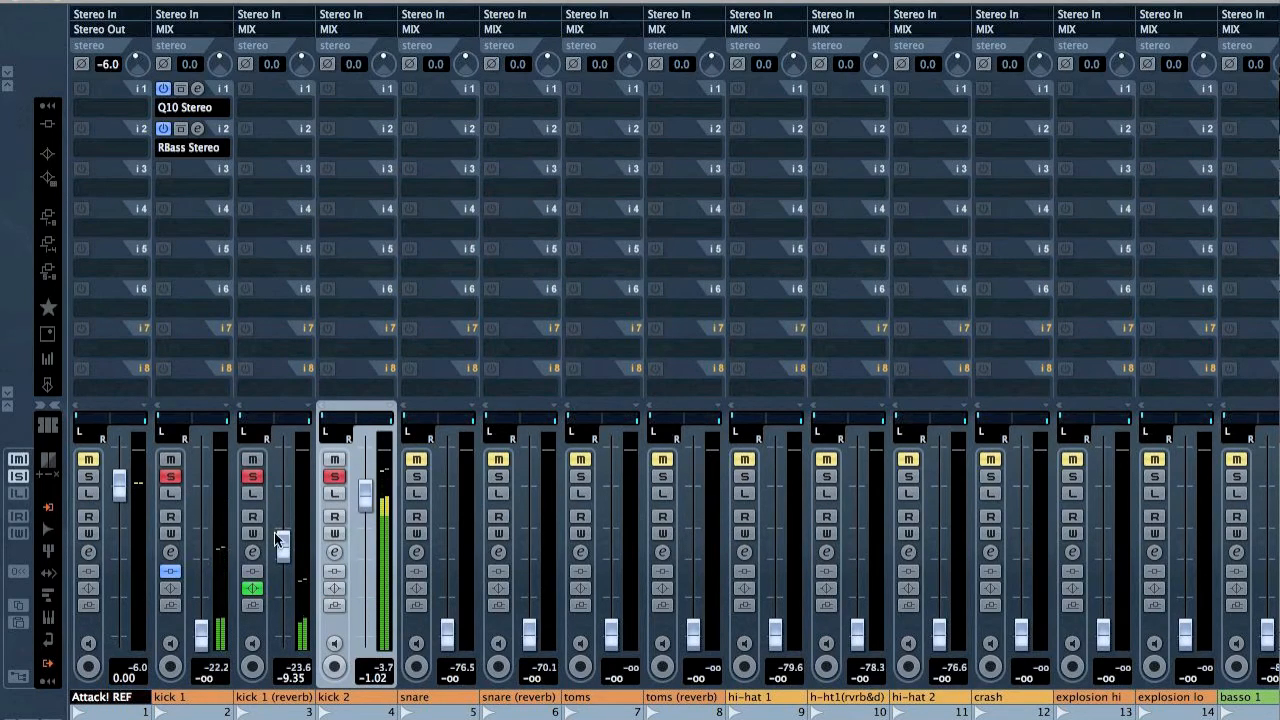
drag(283, 545, 297, 490)
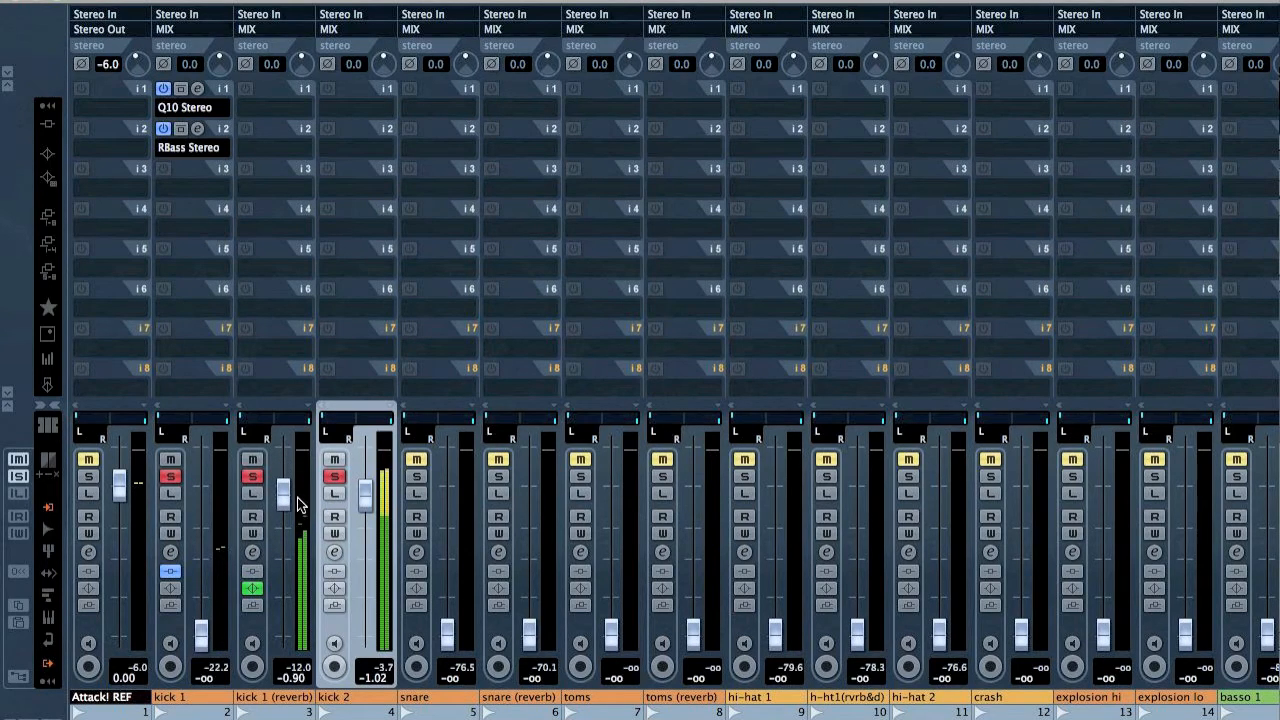
Set kick 1 (reverb)'s input gain to 6.0, and set the faders to -1.02 dB for kick 1 and -5.37 dB for kick 1 (reverb)
click(268, 62)
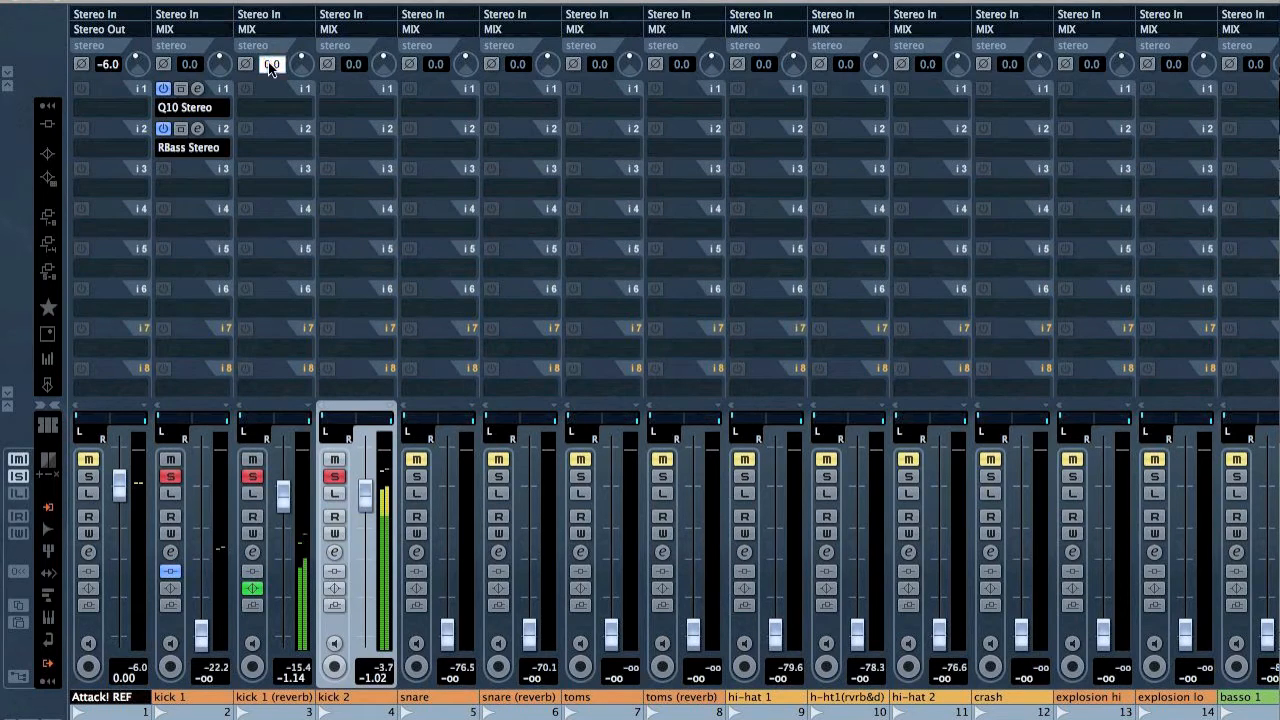
text(6)
key(Return)
drag(201, 630, 205, 492)
drag(284, 500, 286, 538)
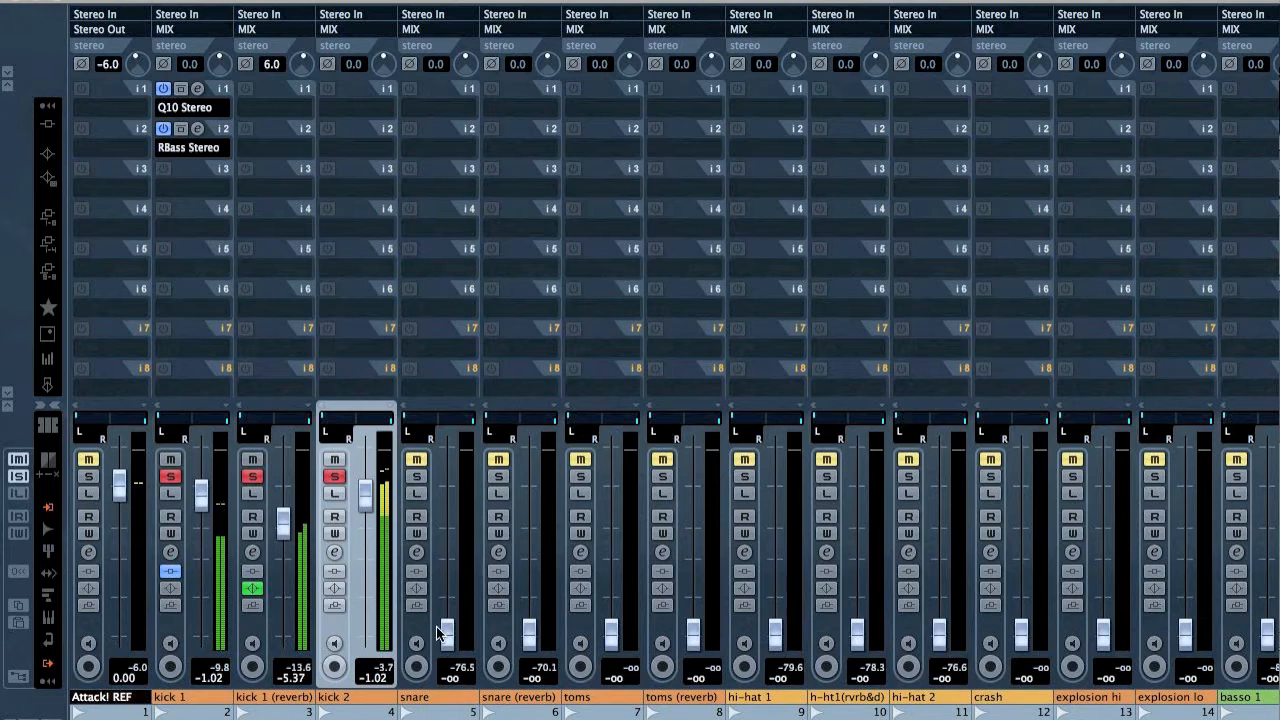
Clear all channel solos, and raise the snare to -1.02 dB and snare (reverb) to -3.94 dB
key(F3)
key(space)
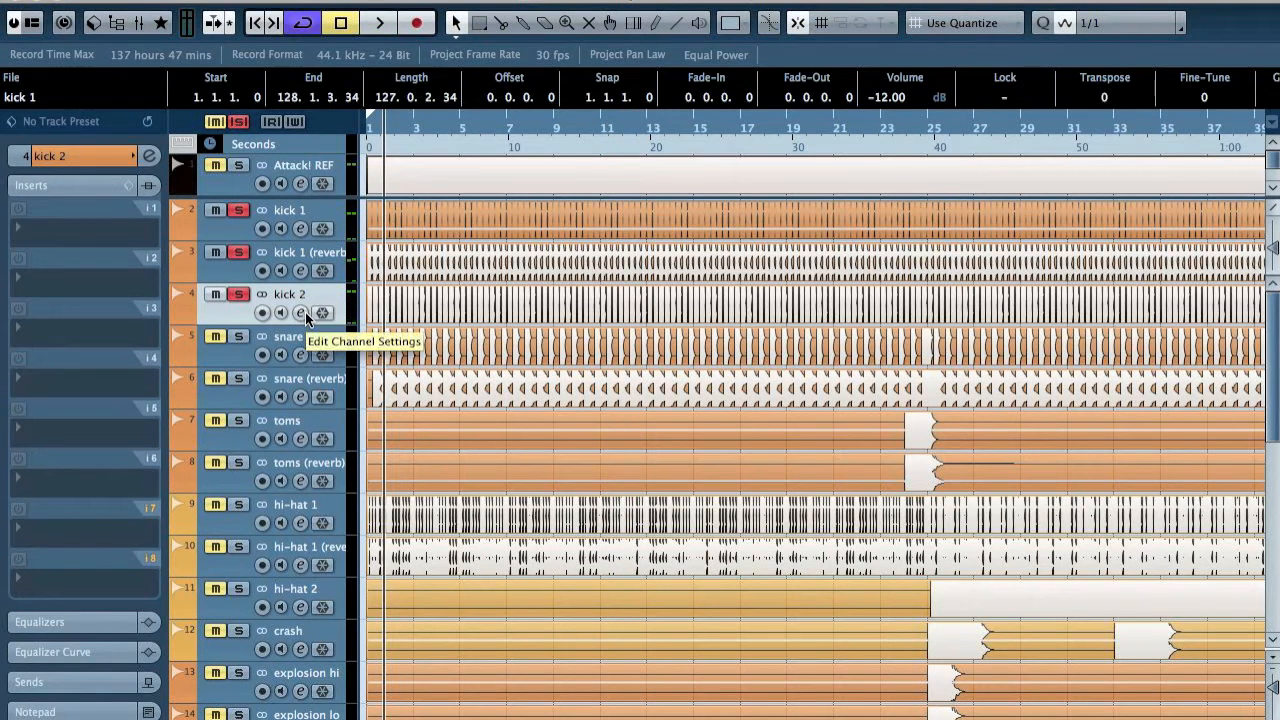
click(305, 330)
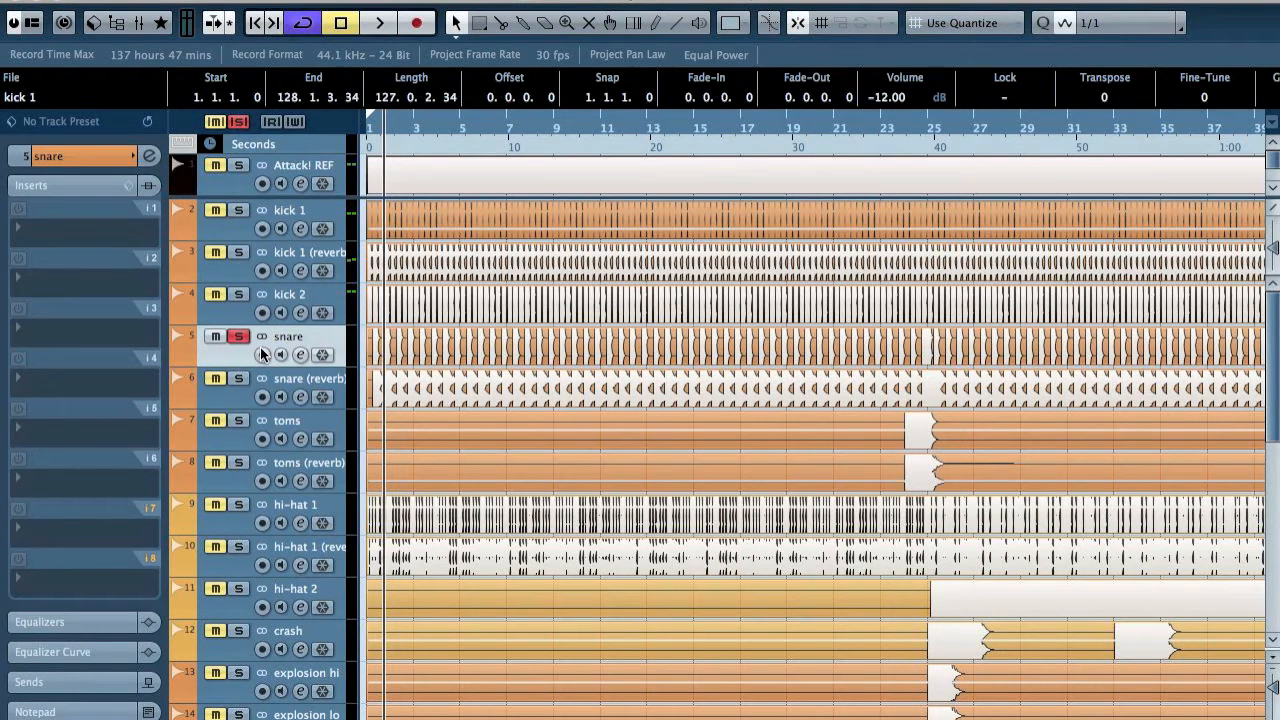
key(F3)
click(416, 476)
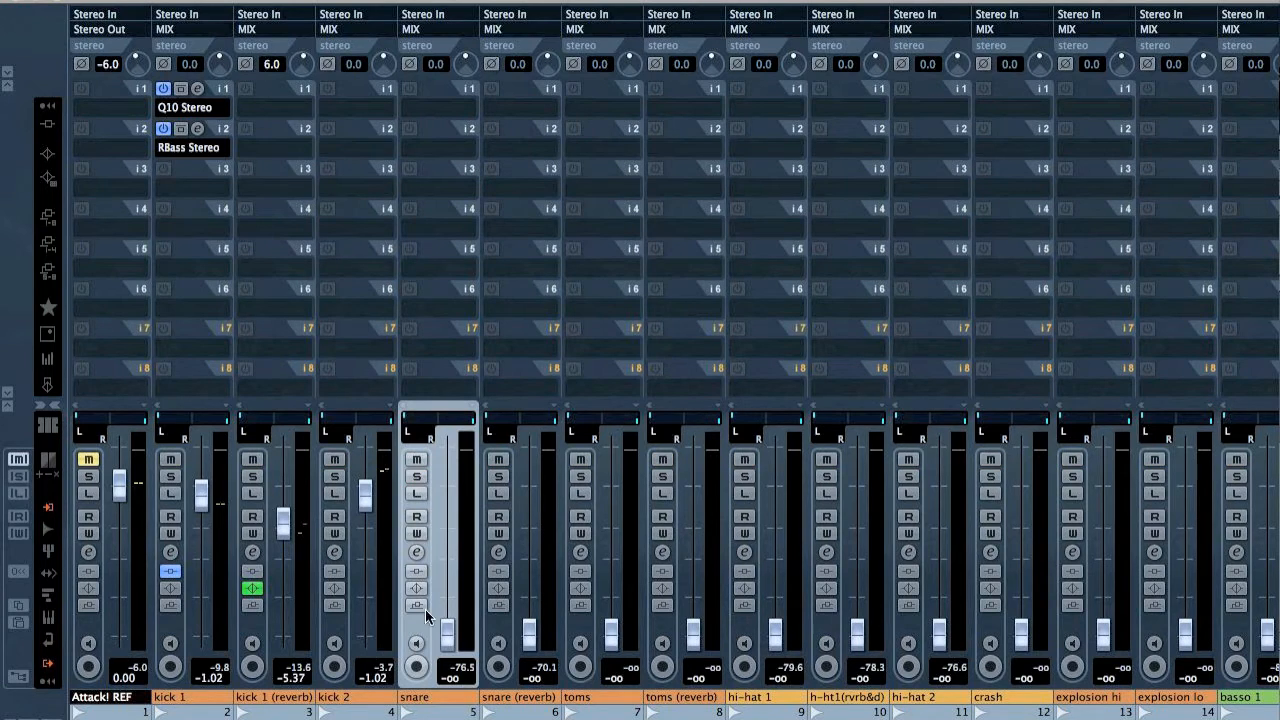
drag(450, 630, 463, 490)
drag(529, 634, 519, 519)
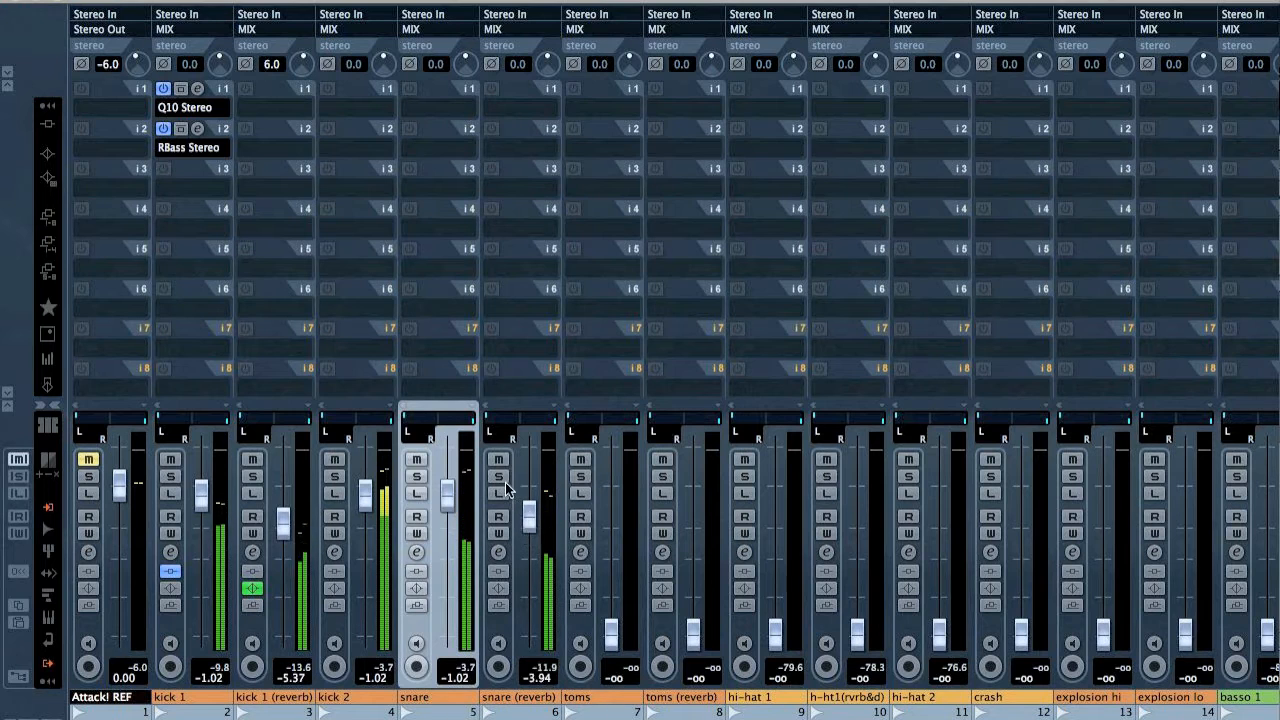
Solo snare (reverb), enable its EQ band 1 as High Pass I with a raised cutoff frequency, and remove the solo
click(500, 477)
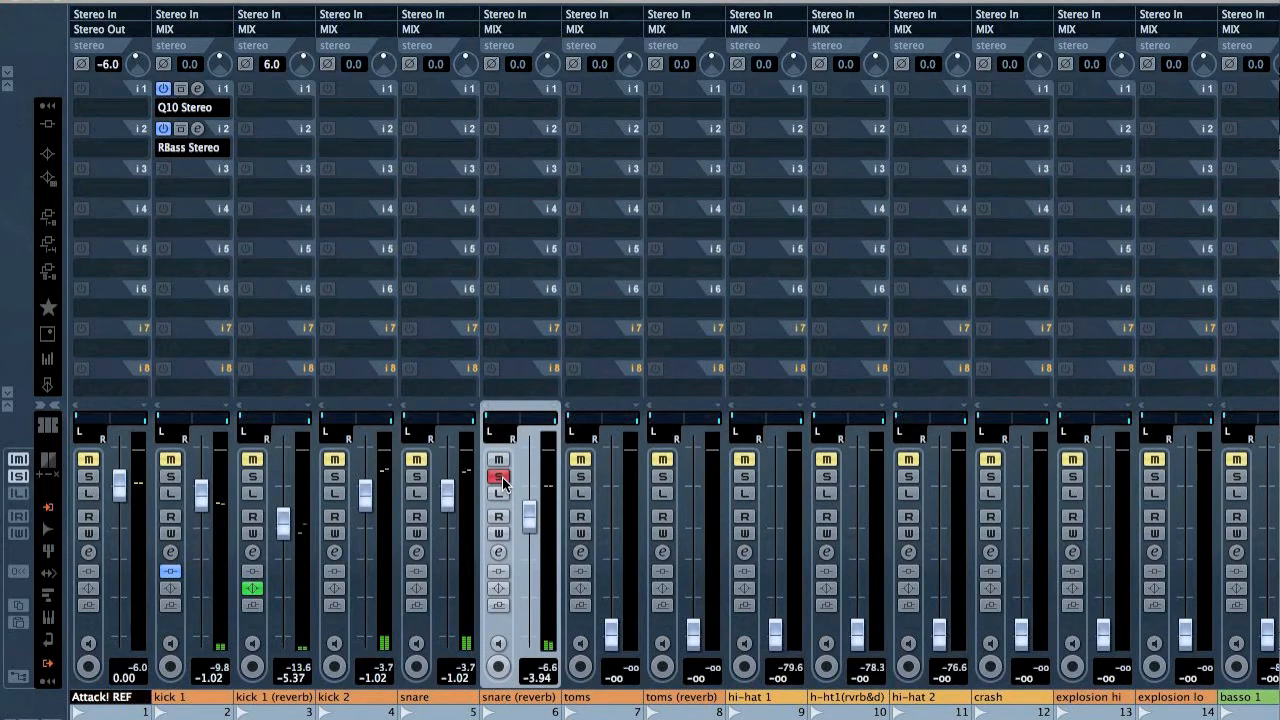
click(498, 552)
click(351, 393)
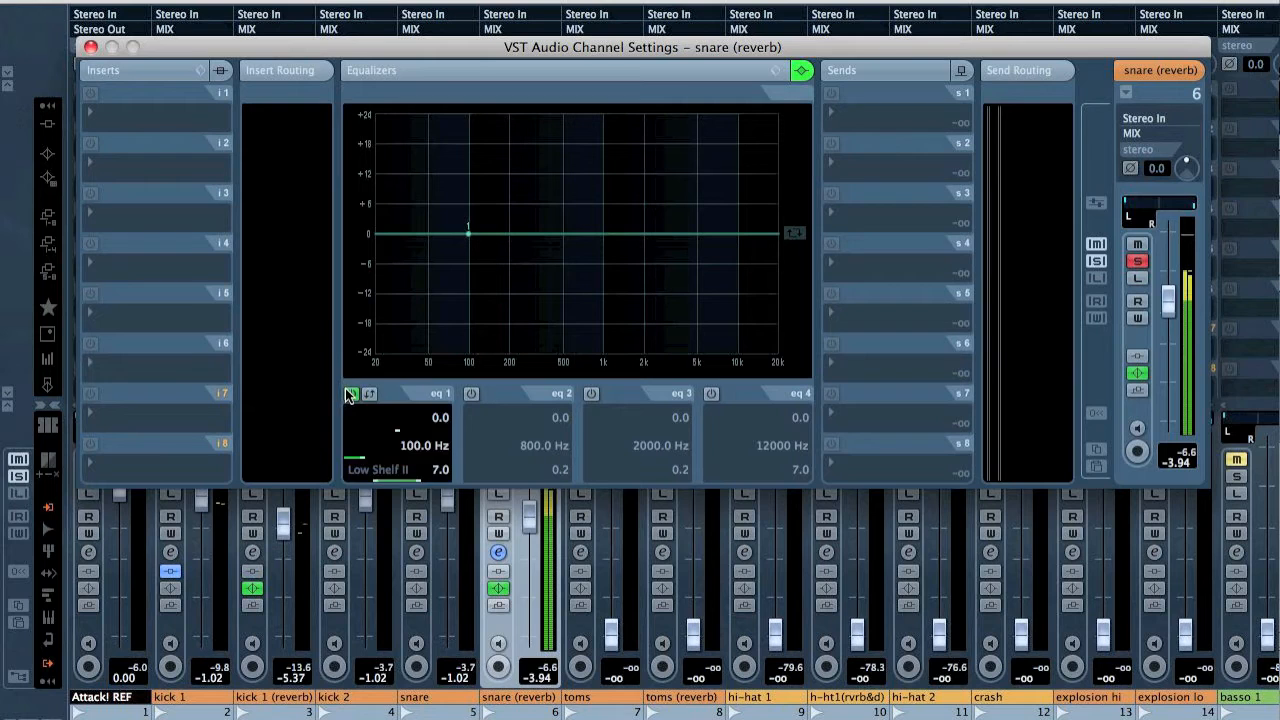
click(375, 461)
click(400, 400)
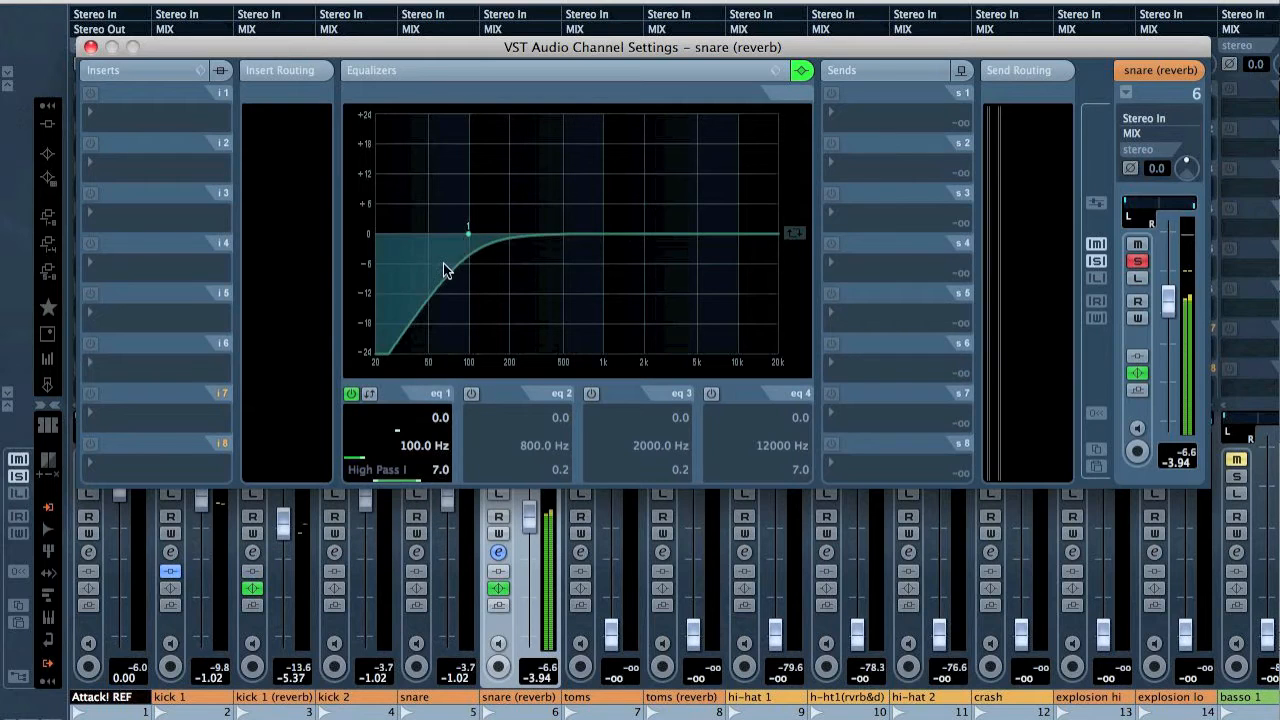
drag(468, 232, 514, 231)
key(super+w)
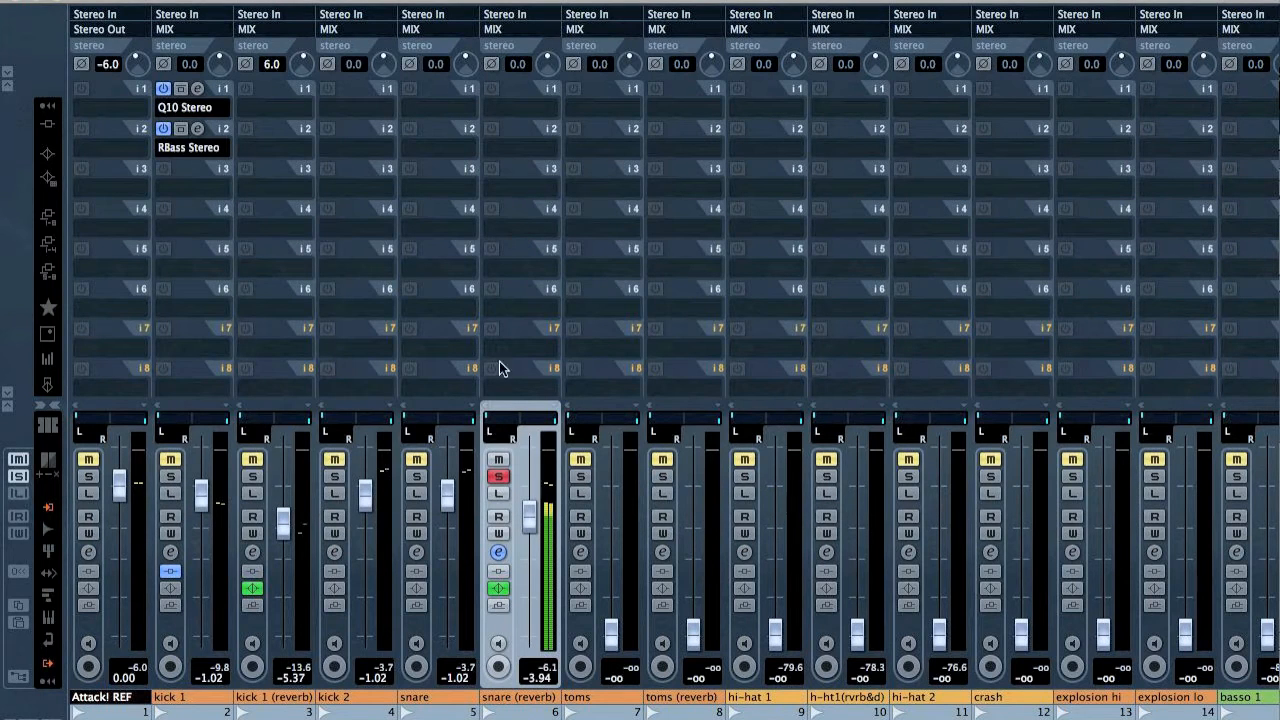
click(502, 478)
Solo the snare and insert EnvelopeShaper in its second slot with attack 7.3, length 72.3 and release -7.1
click(418, 478)
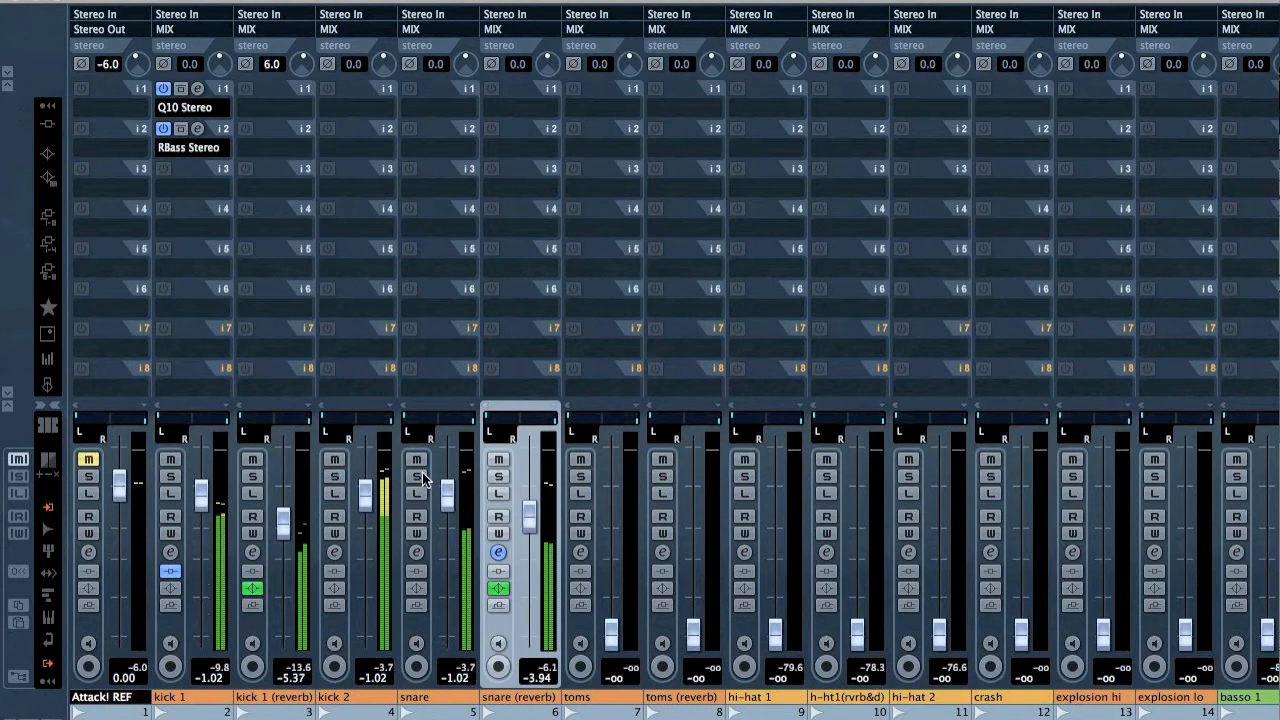
click(420, 145)
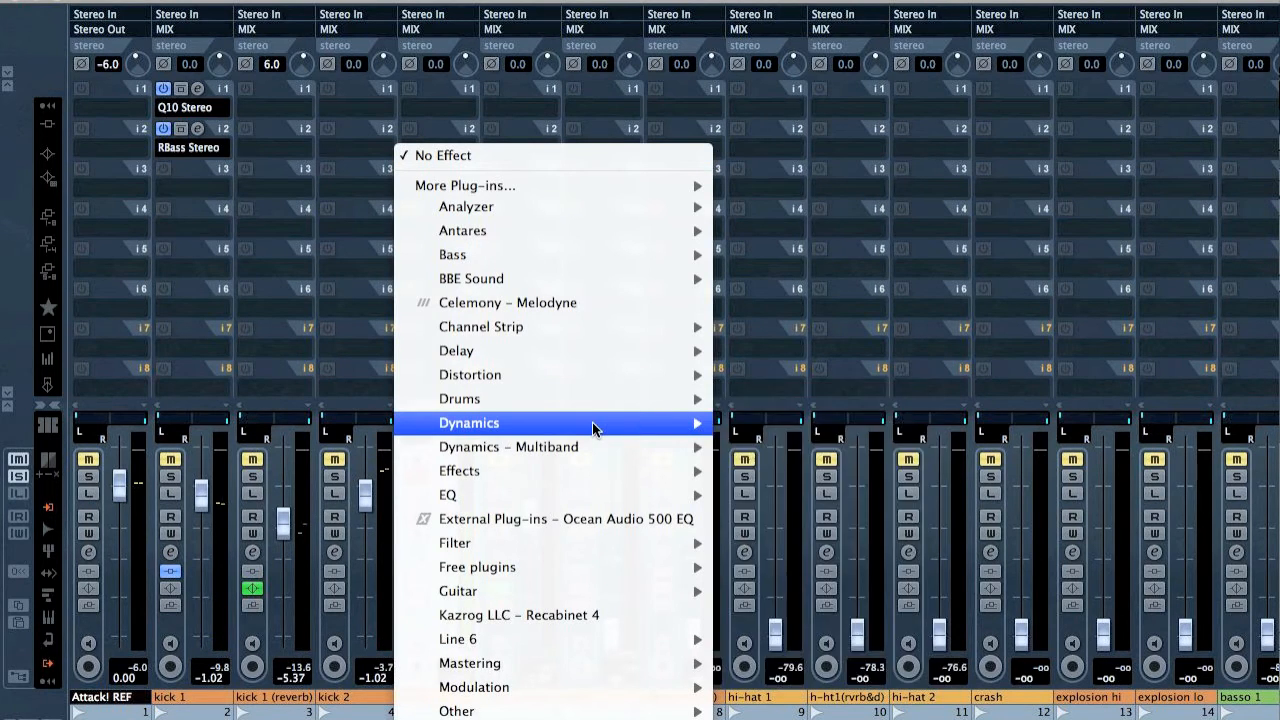
mouse_move(600, 423)
click(859, 569)
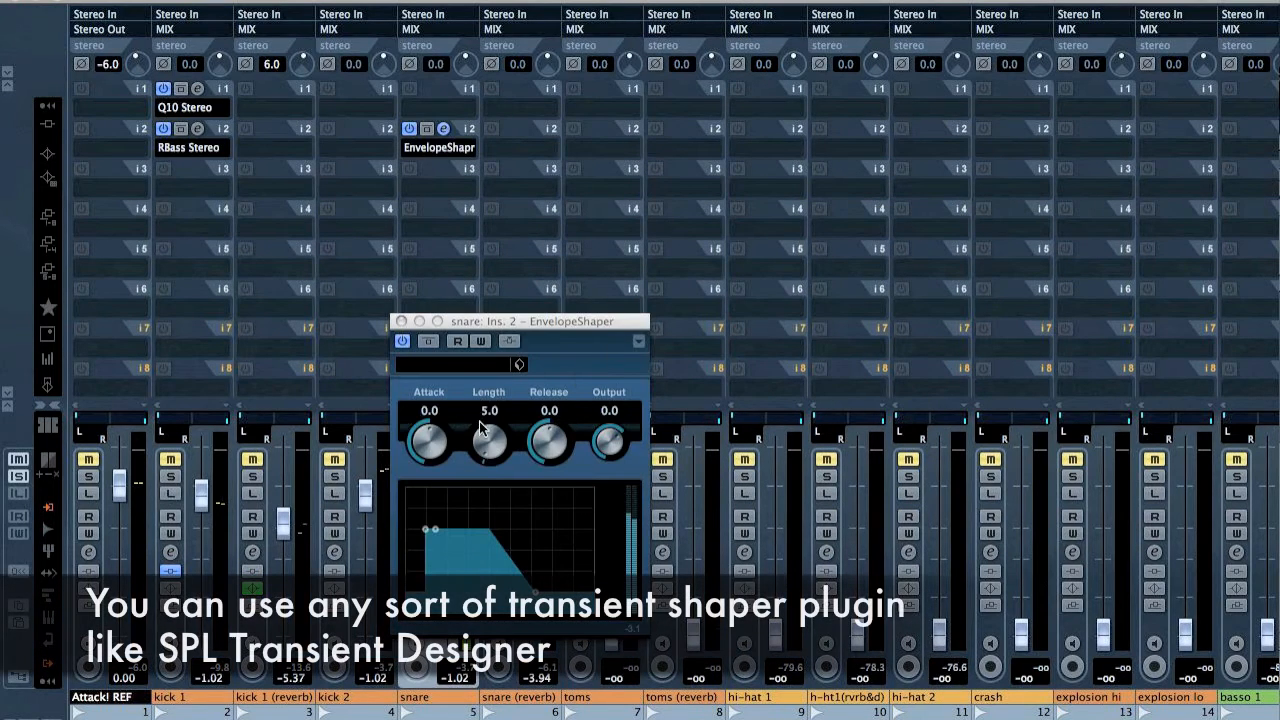
drag(426, 430, 464, 432)
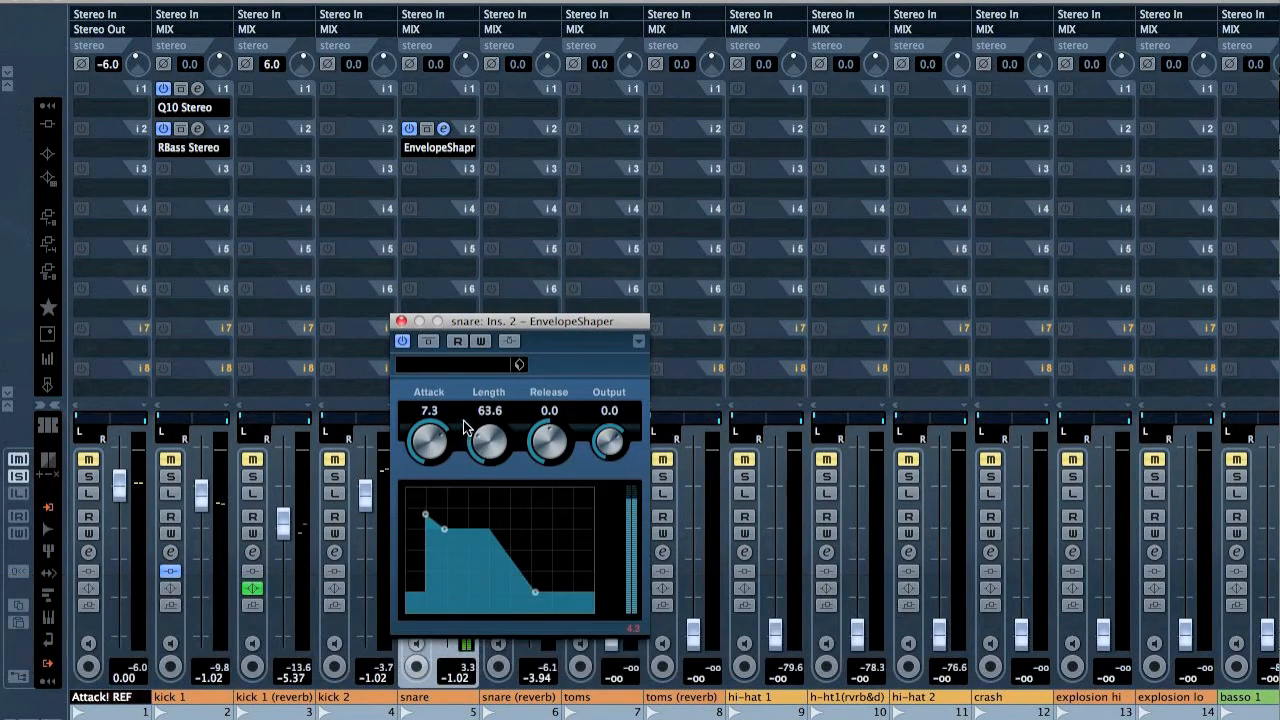
drag(551, 432, 520, 420)
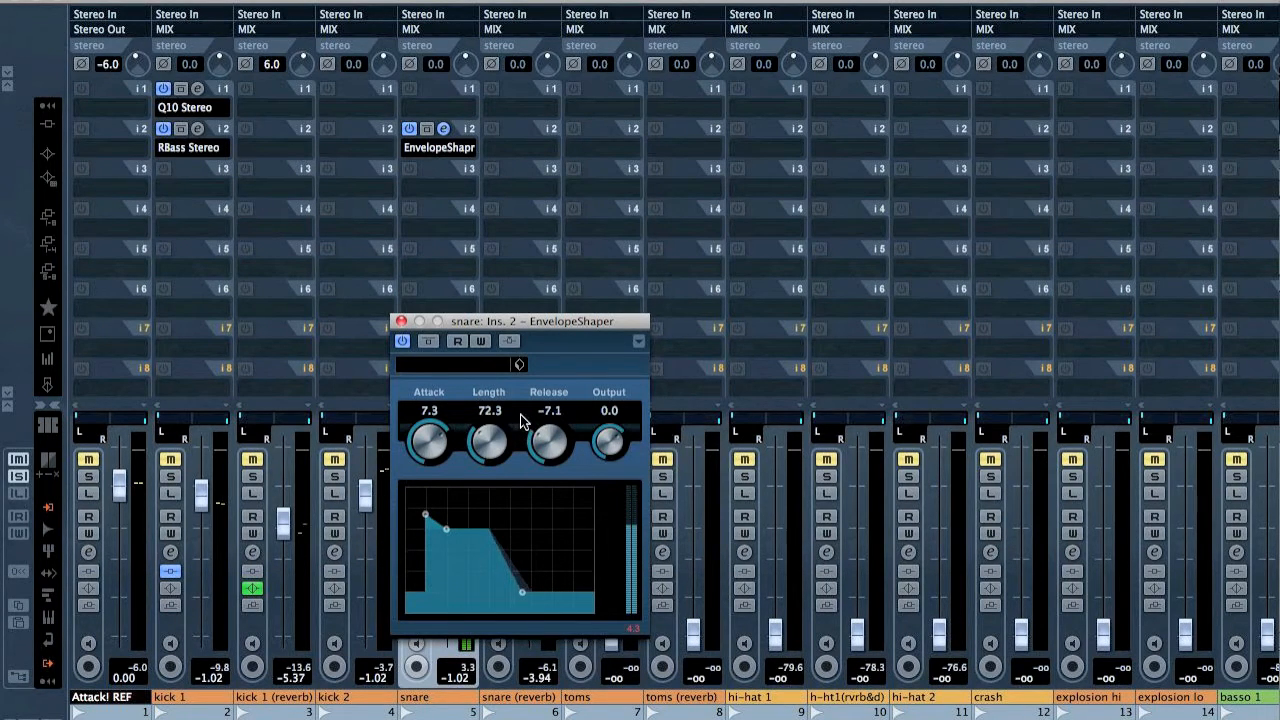
Insert JST Clip in the snare's third insert slot and turn up its clipping amount
click(399, 322)
click(420, 184)
mouse_move(531, 457)
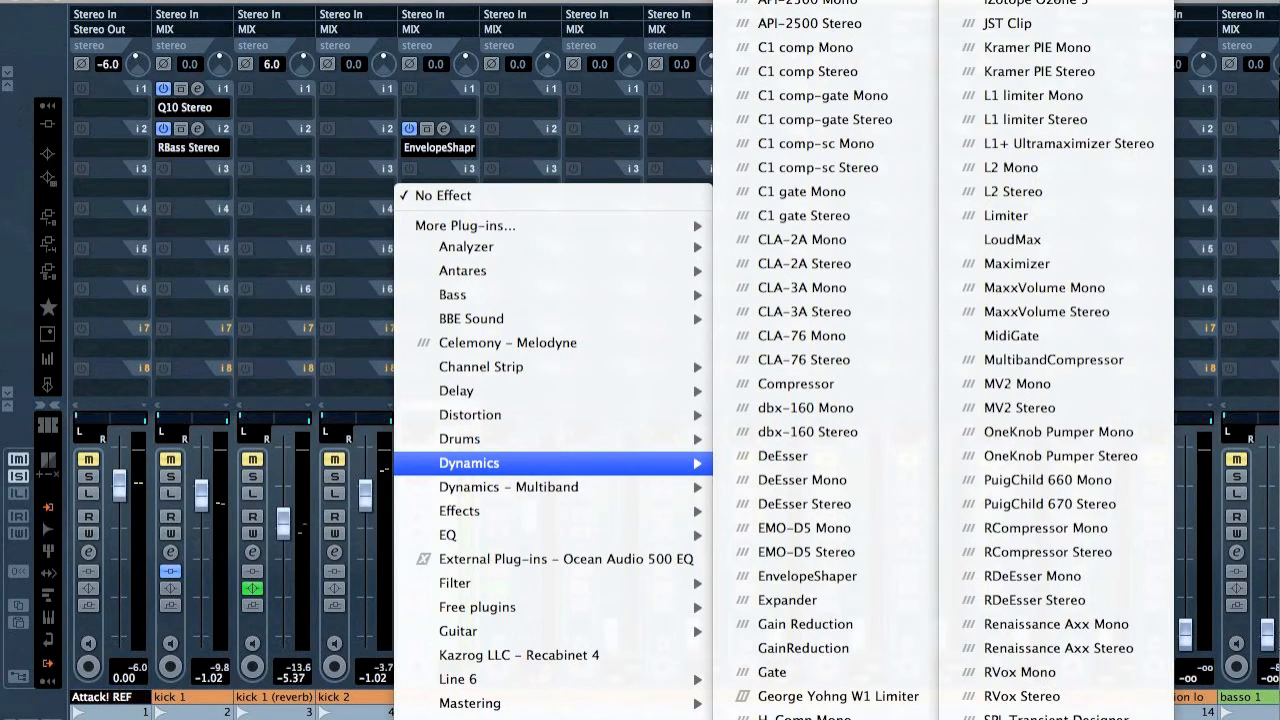
click(975, 14)
drag(738, 471, 865, 303)
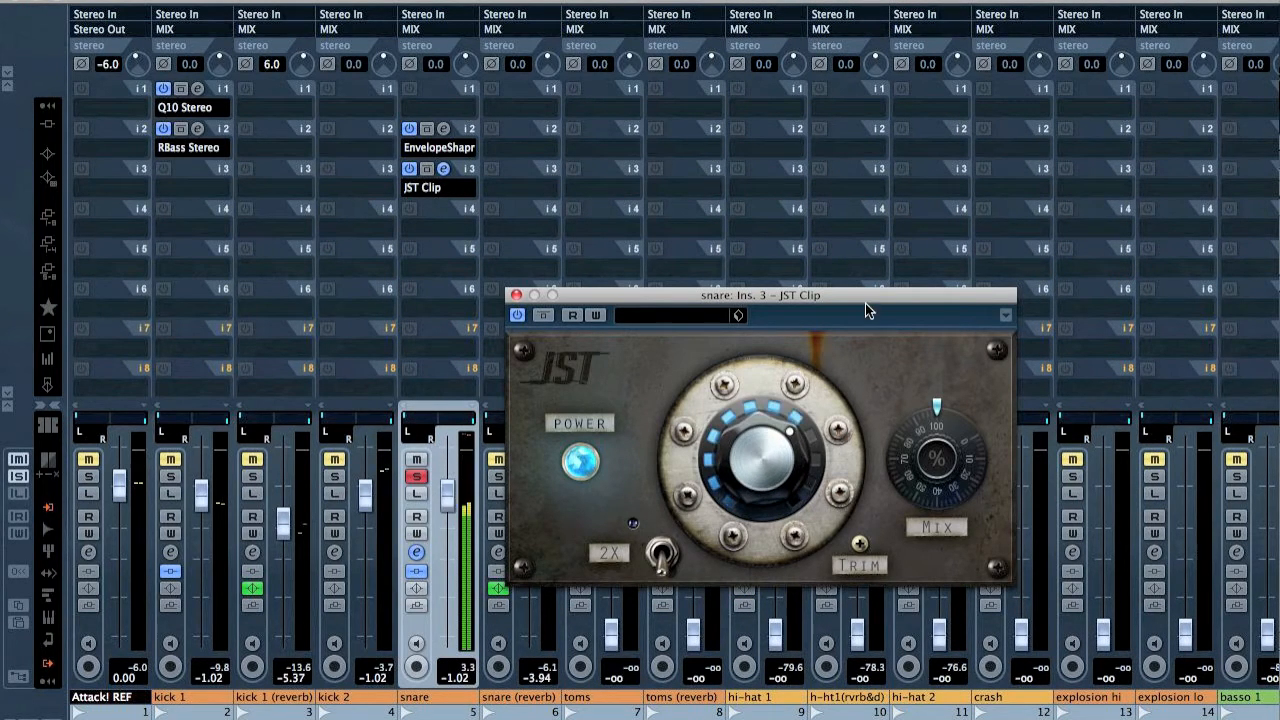
click(516, 295)
Fine-tune the release in the snare's EnvelopeShaper
click(443, 129)
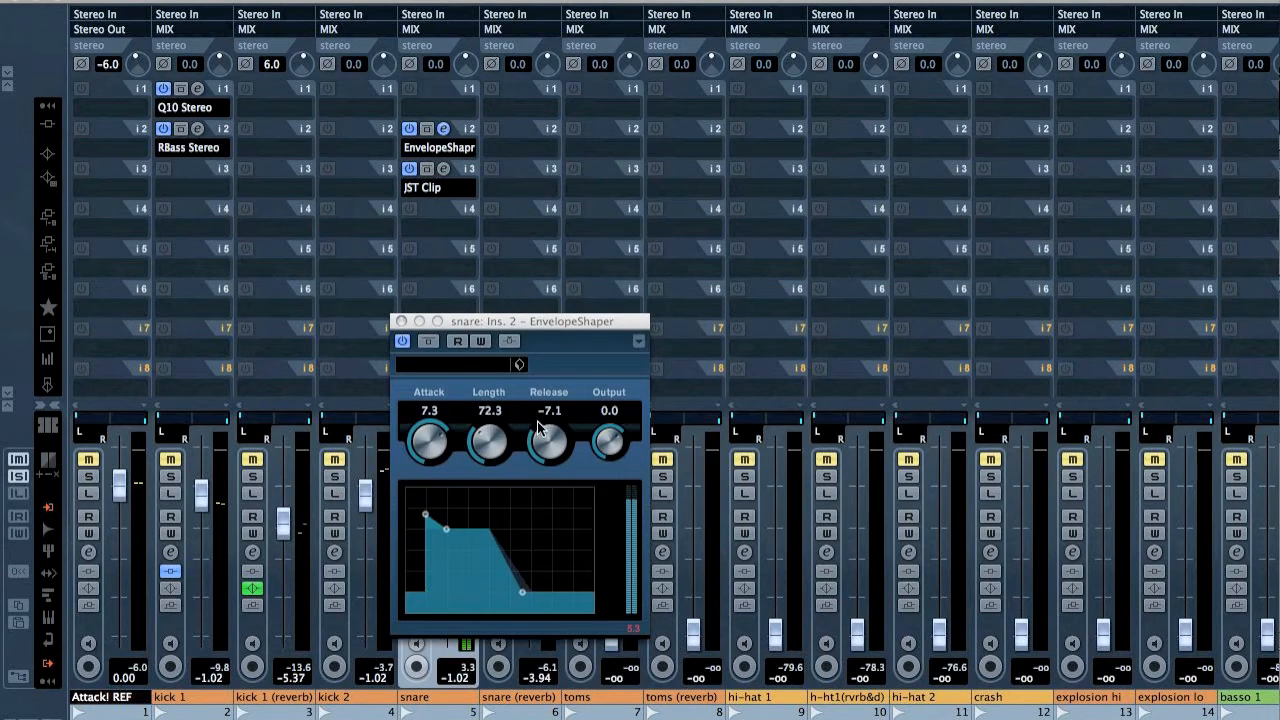
drag(537, 433, 512, 452)
click(401, 322)
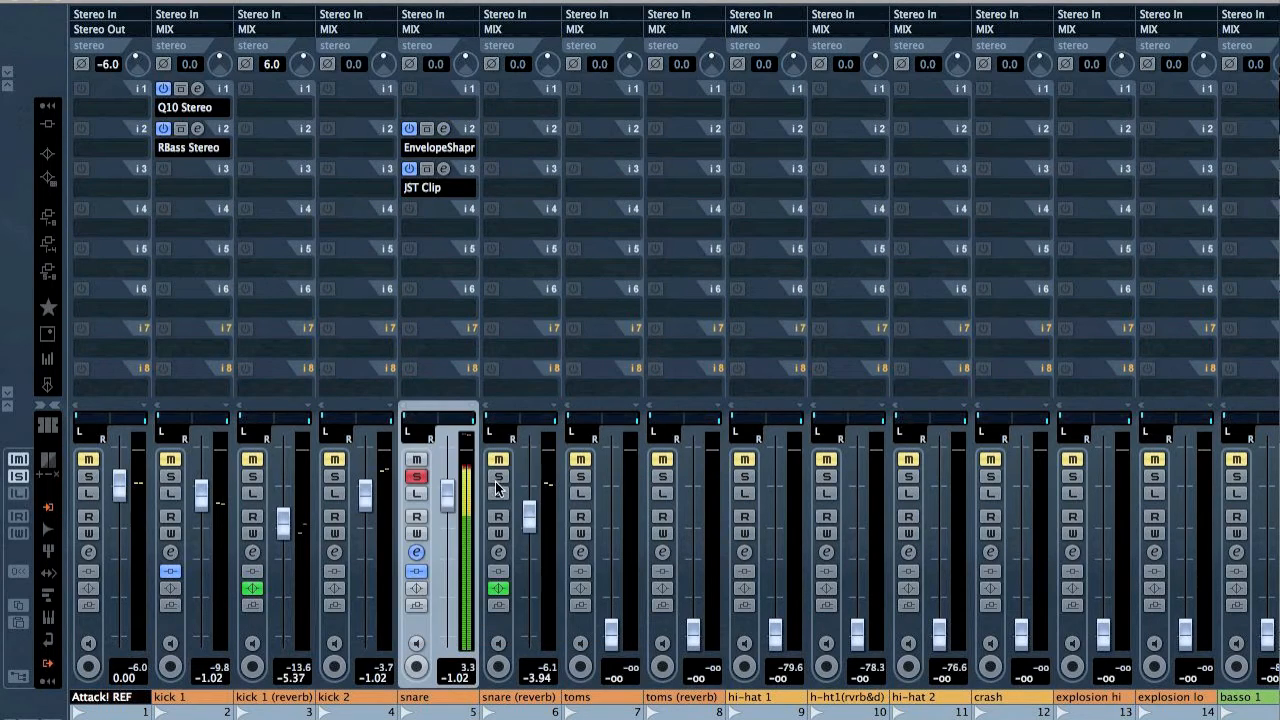
Solo snare (reverb) along with the snare, clear all solos, and set the snare fader to -0.45 dB
click(498, 477)
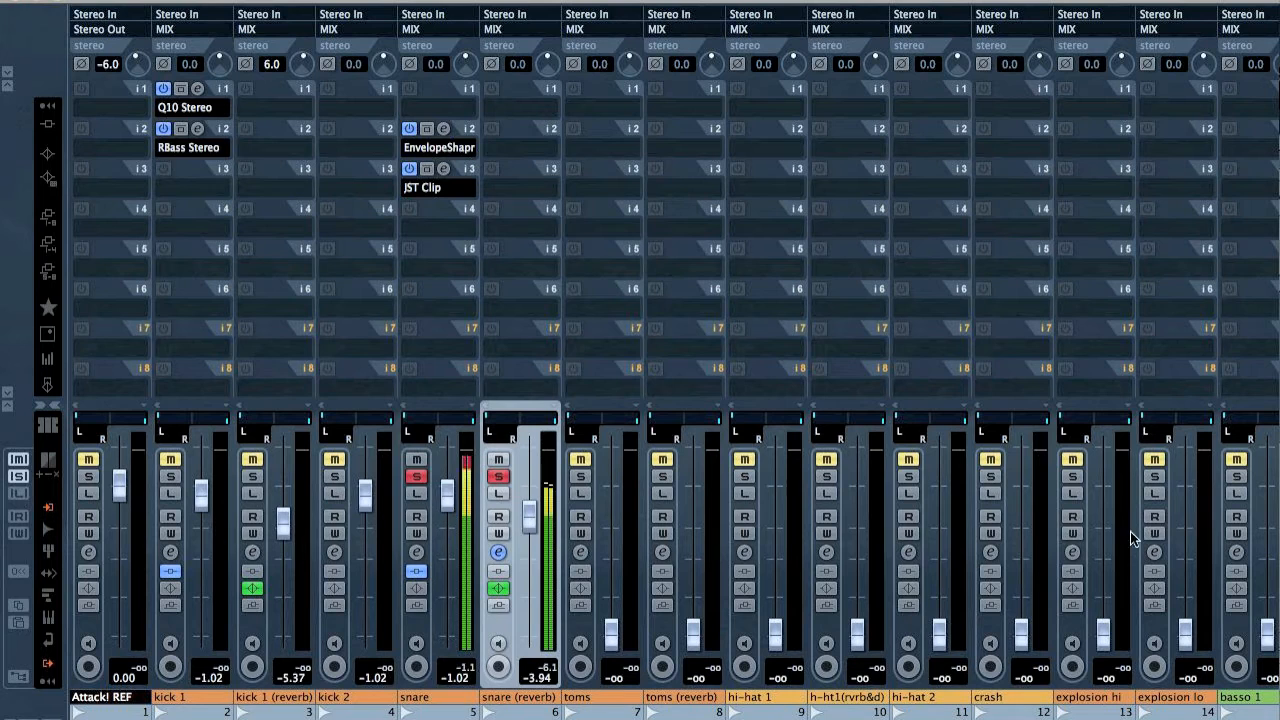
click(14, 495)
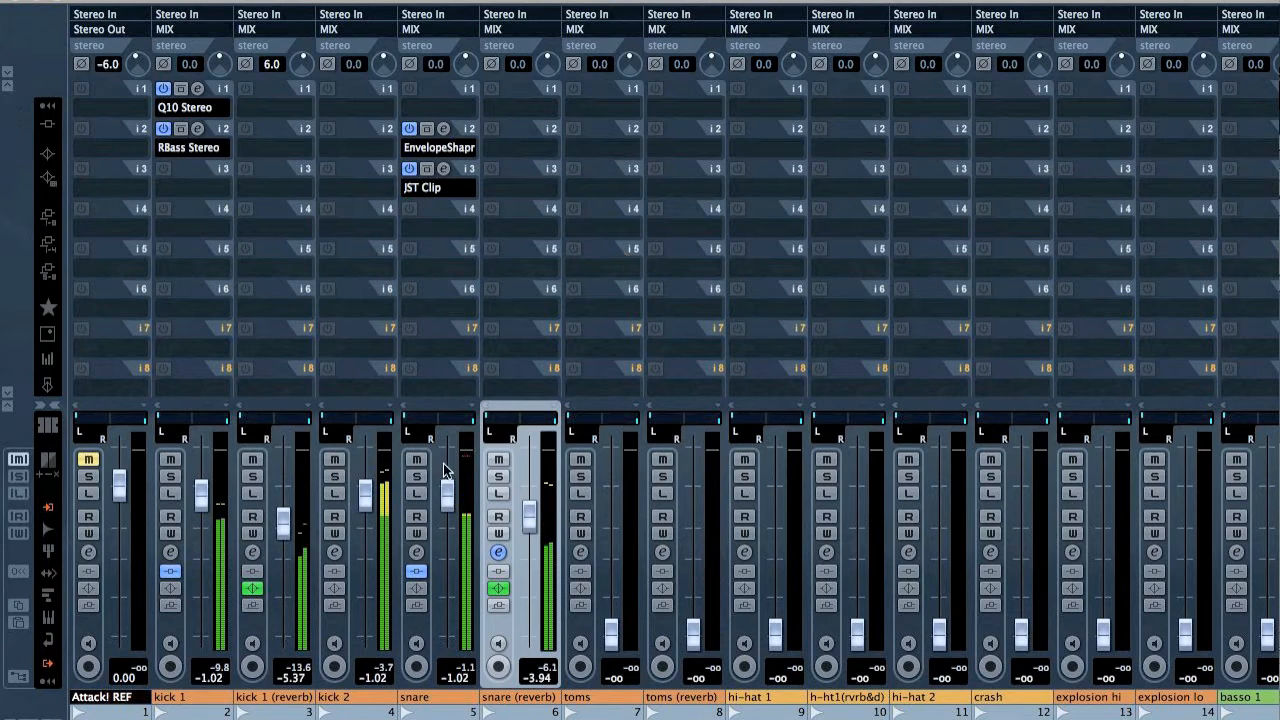
mouse_move(446, 492)
mouse_down()
mouse_move(448, 636)
mouse_move(457, 483)
mouse_up()
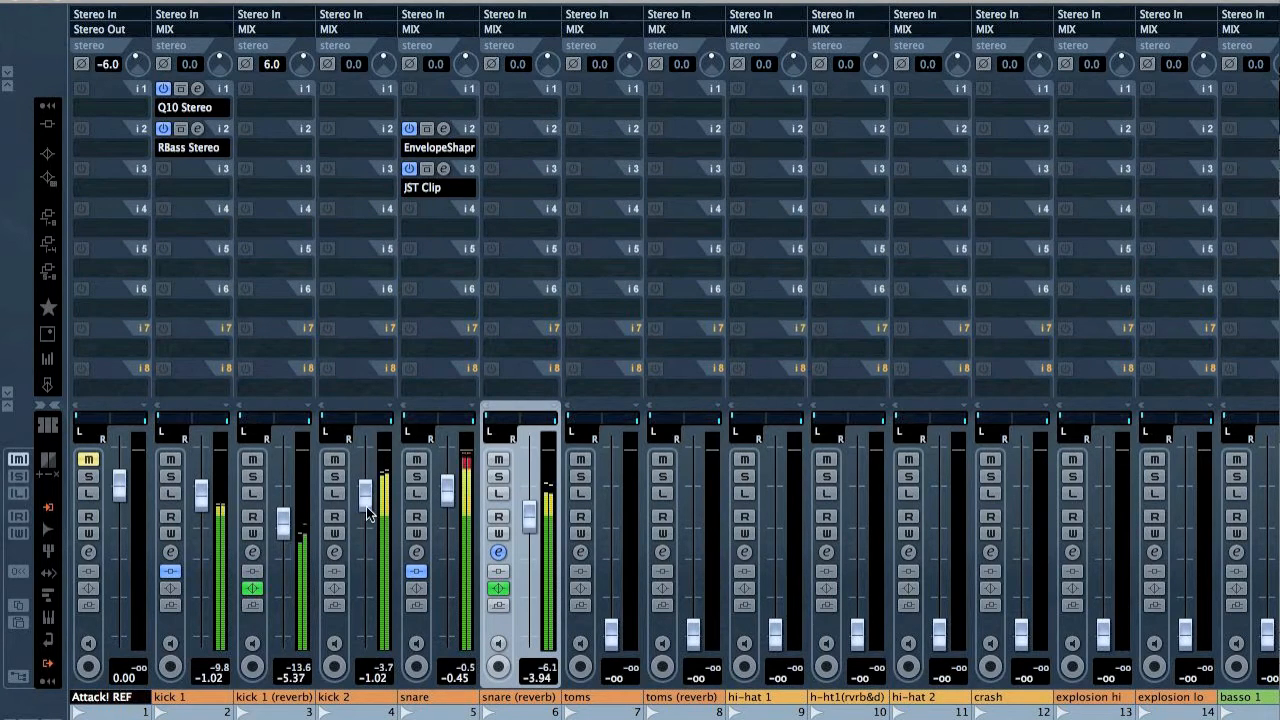
Solo kick 2, copy the snare's EnvelopeShaper to its second insert slot, and compare it briefly bypassed
click(334, 476)
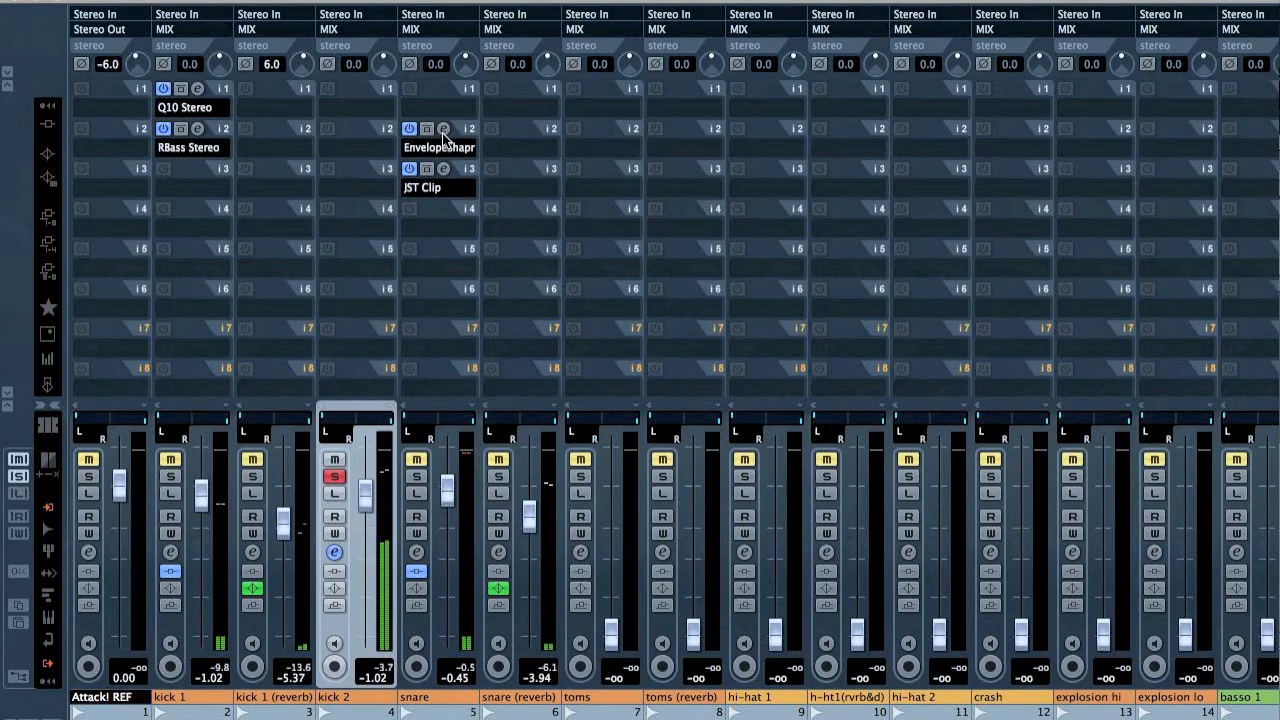
drag(443, 133, 365, 137)
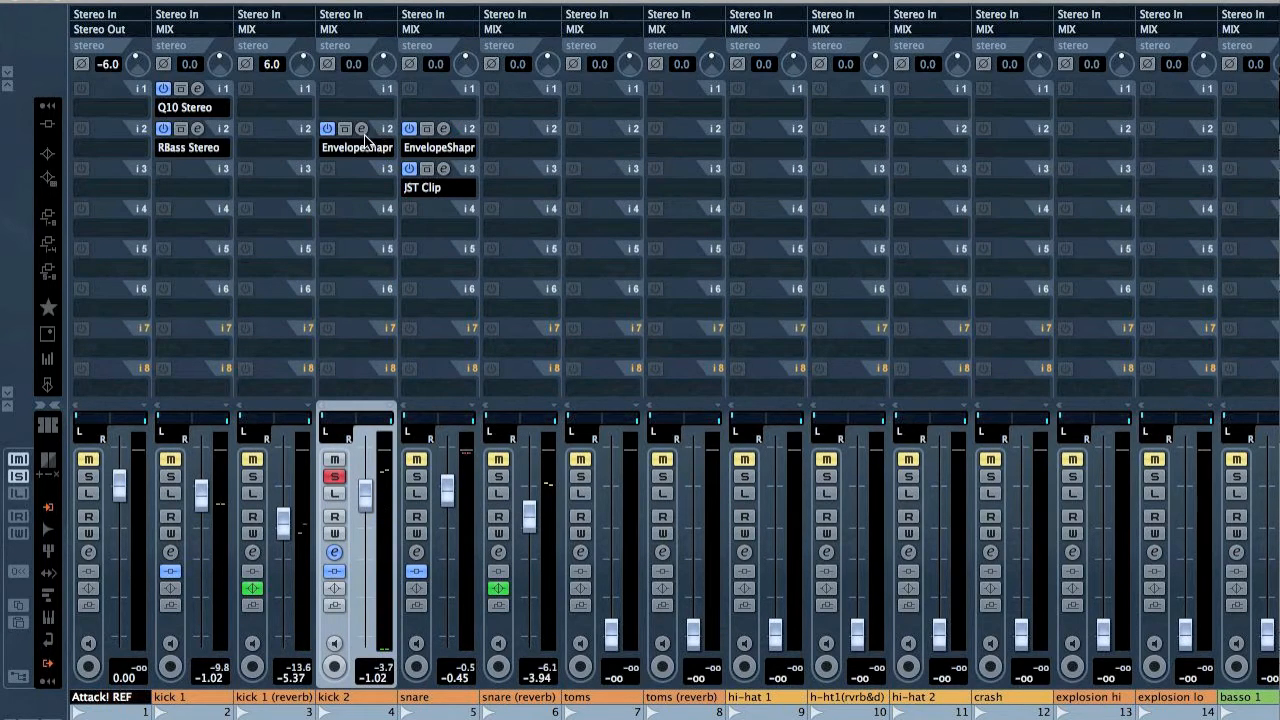
click(345, 130)
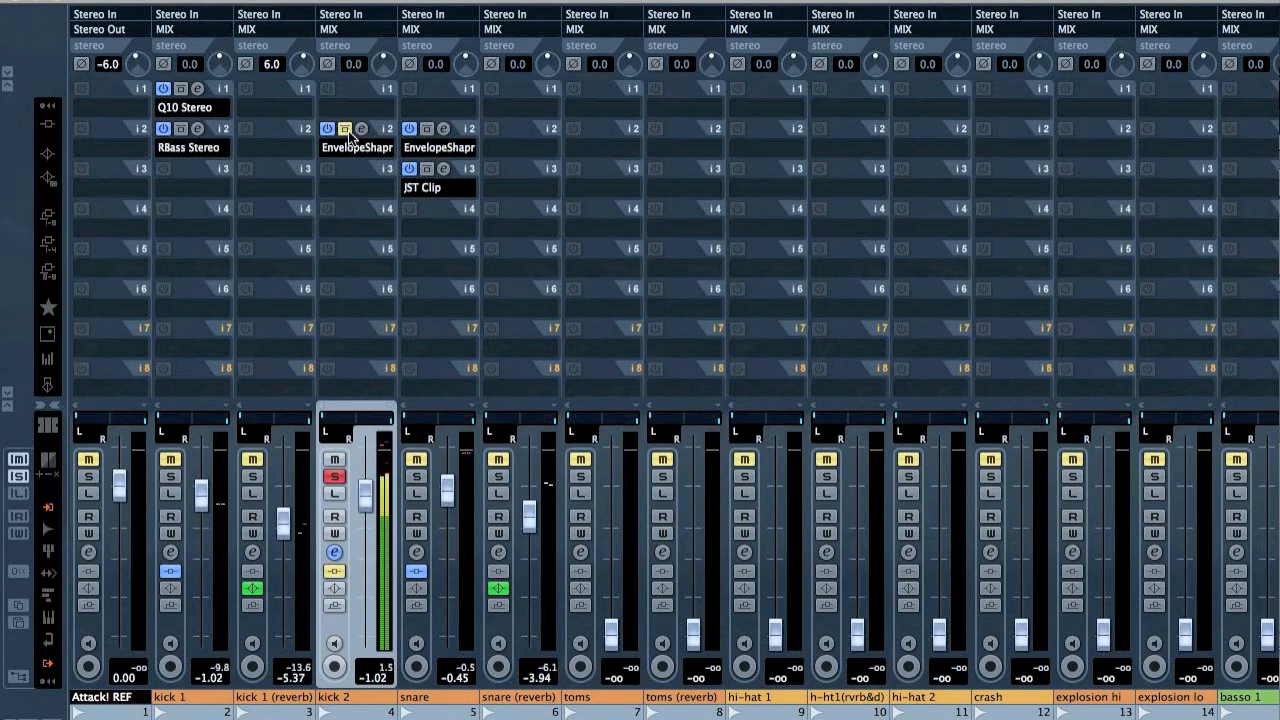
click(345, 130)
Copy the snare's JST Clip to kick 2's third insert slot and lower its clipping amount
drag(463, 172, 361, 170)
click(361, 168)
drag(868, 311, 842, 387)
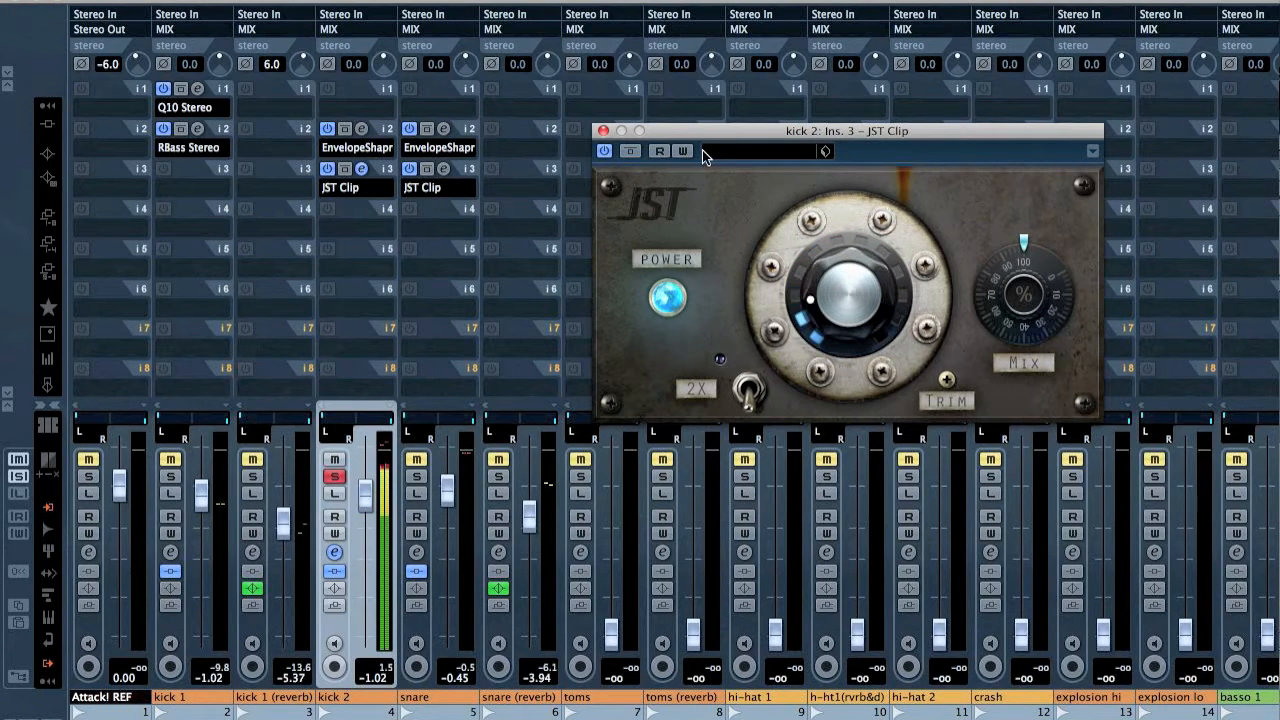
click(601, 131)
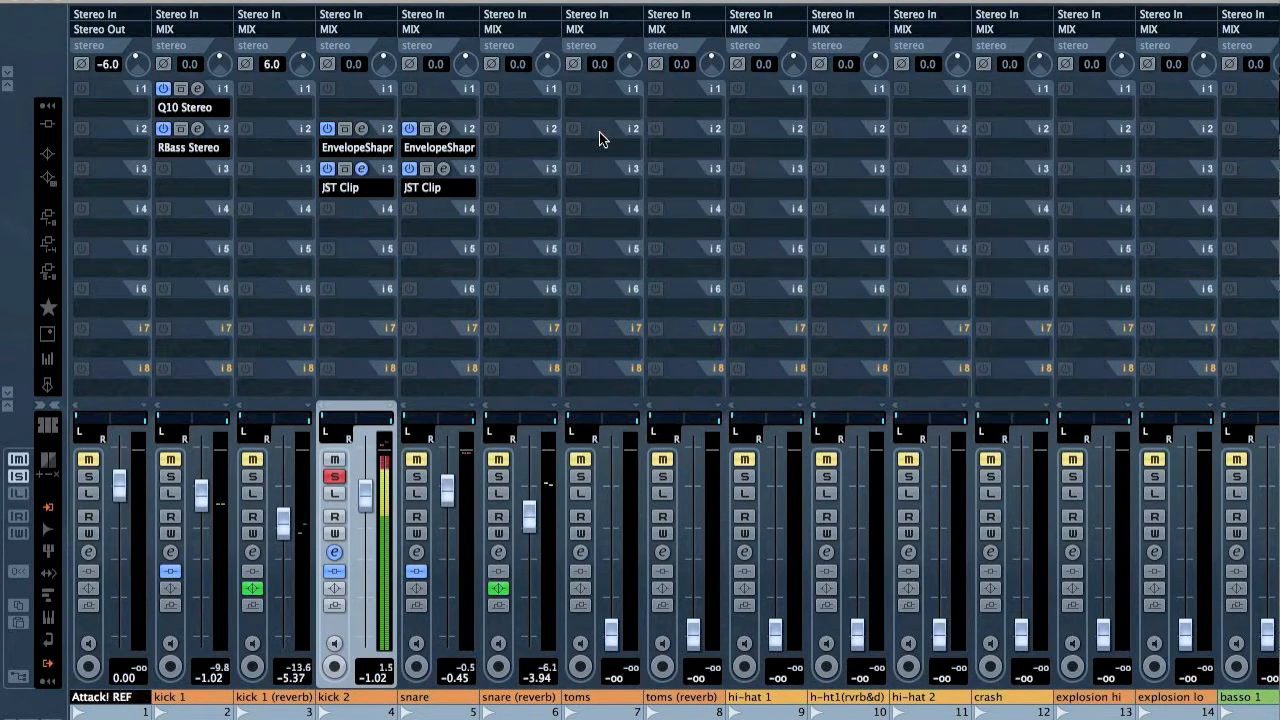
Remove kick 2's solo and check the overall level on the MIX channel
click(334, 479)
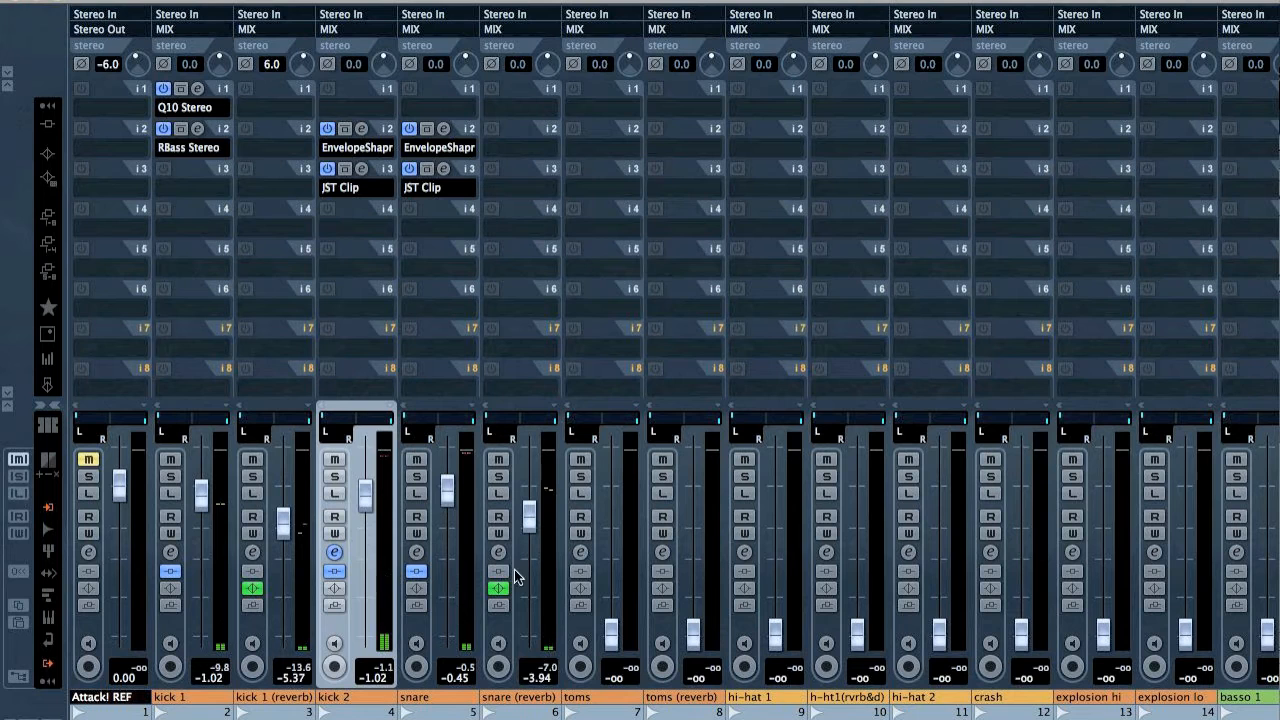
drag(560, 719, 1279, 670)
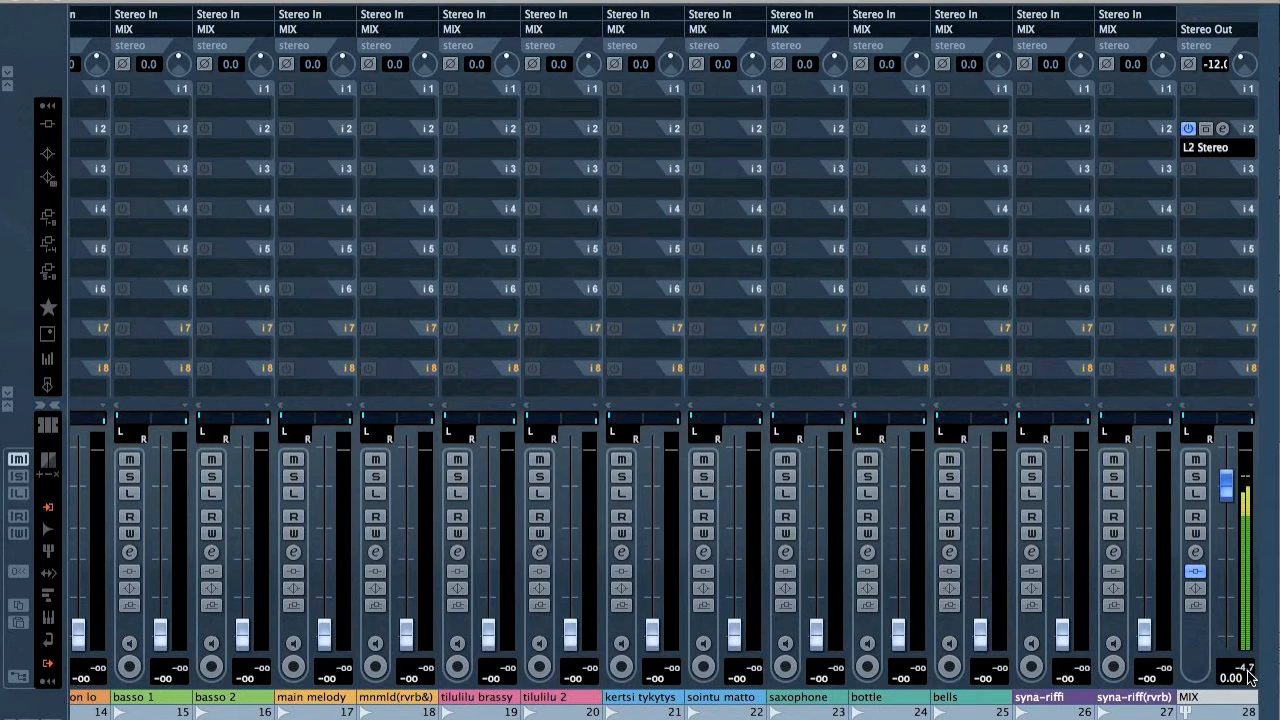
drag(1075, 719, 500, 719)
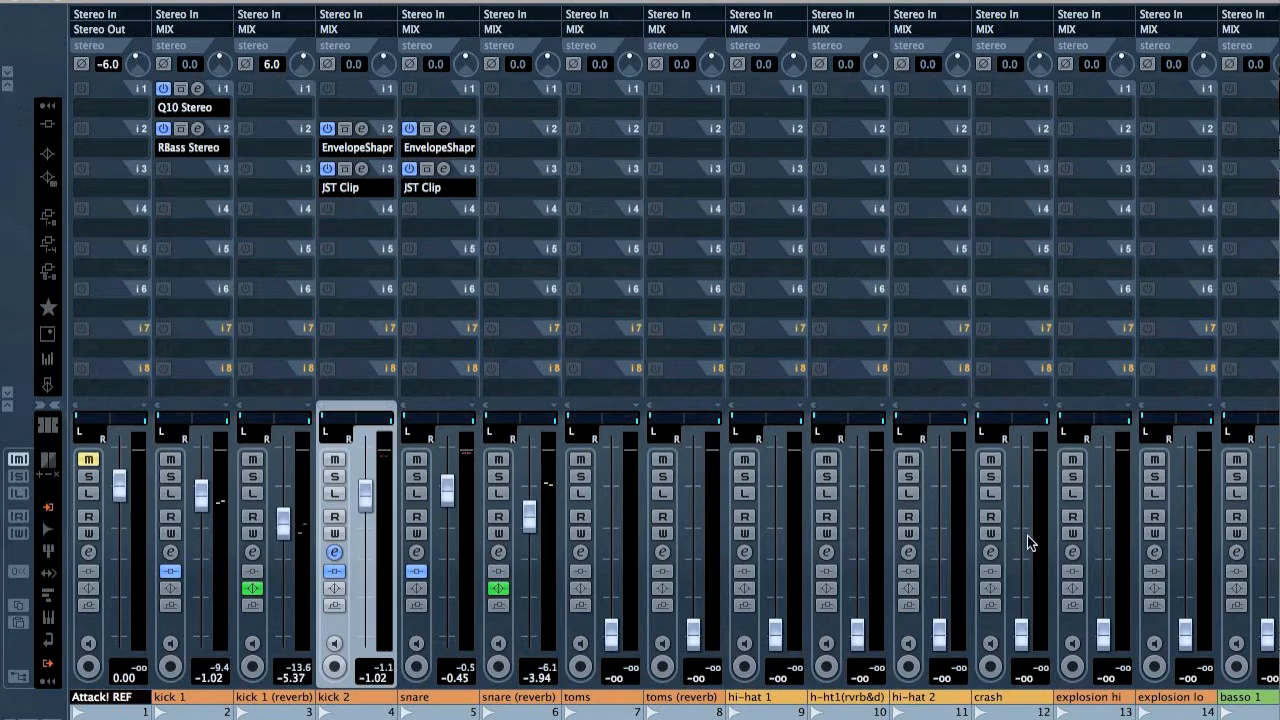
Select the hi-hat 1 track, set its fader to -1.14 dB, and pan it left
key(F3)
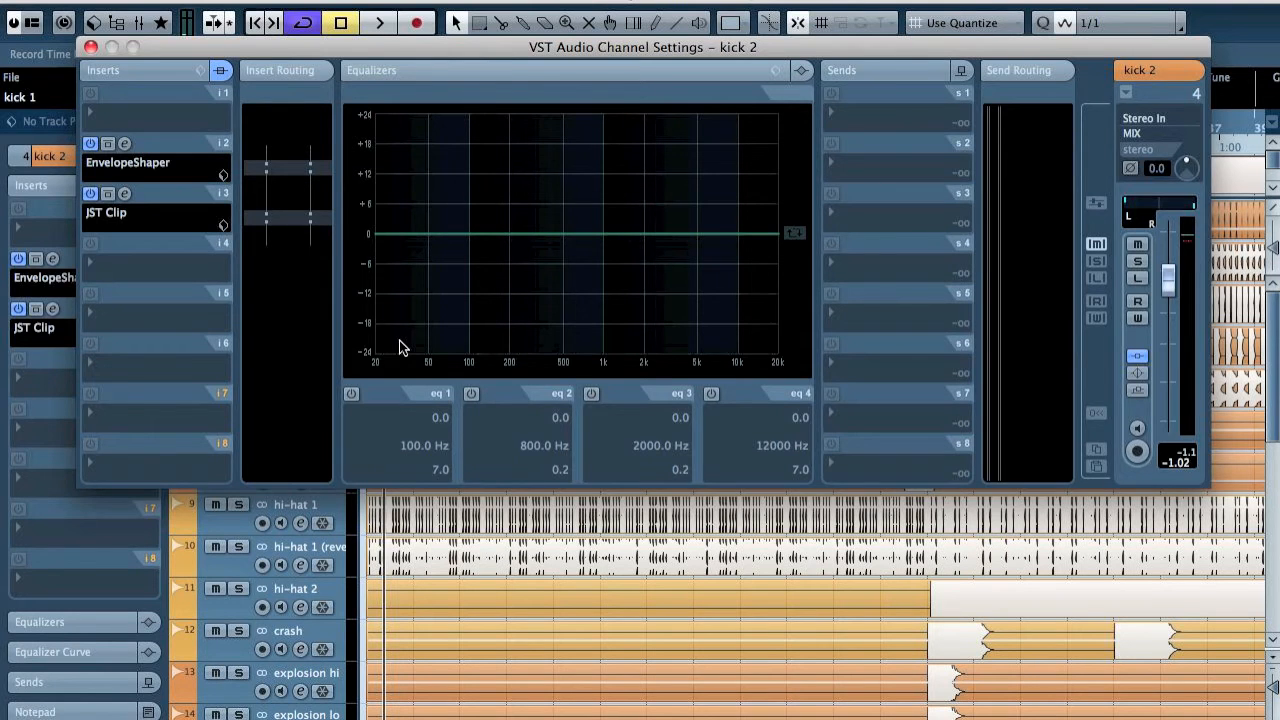
key(super+w)
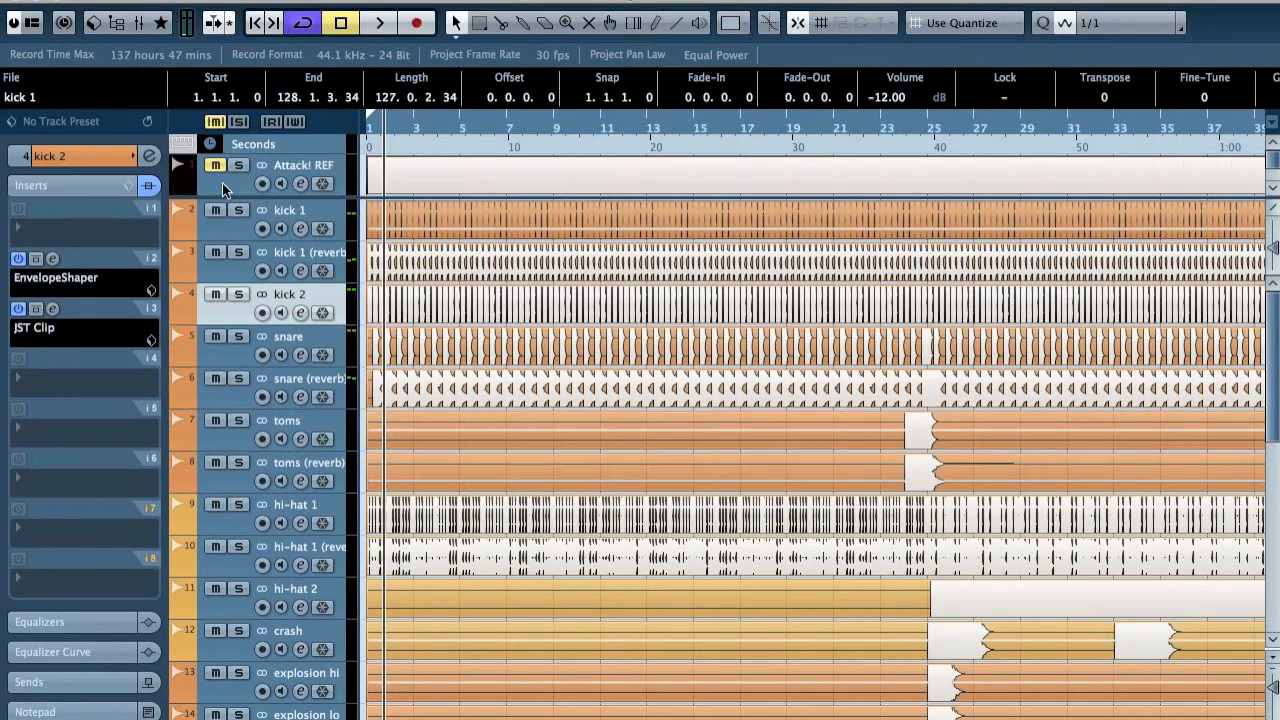
click(299, 511)
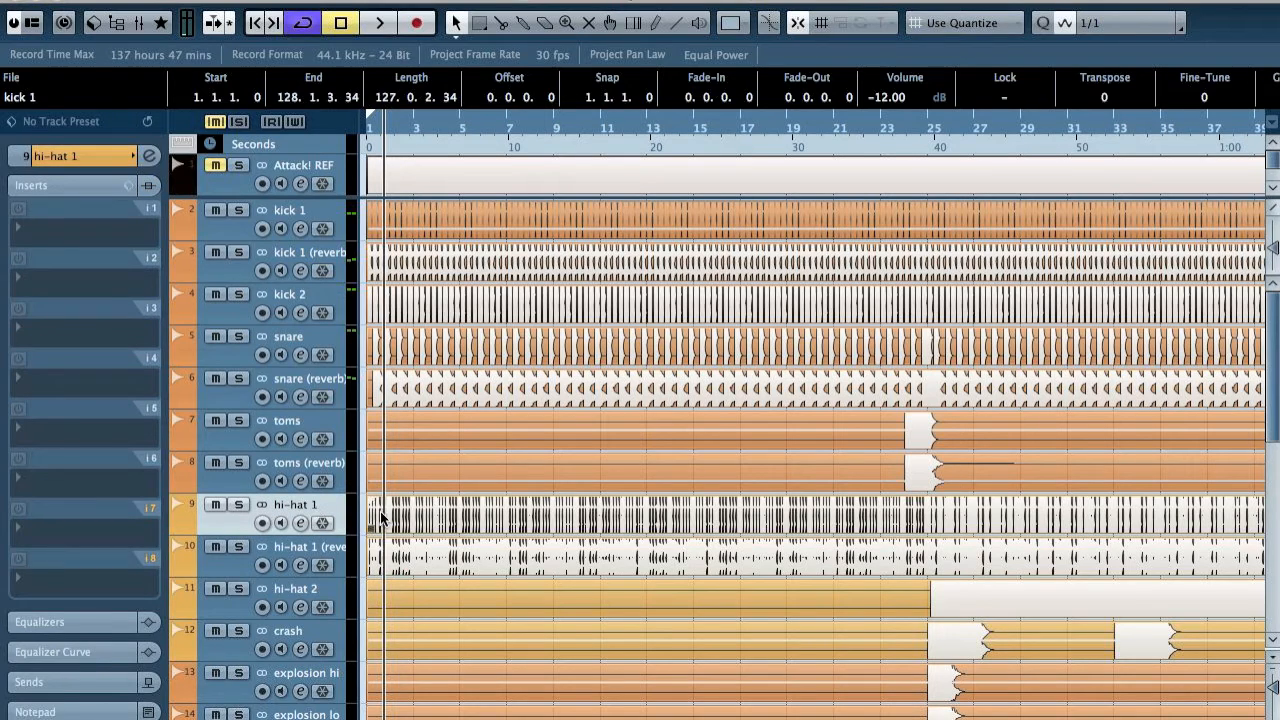
key(F3)
drag(775, 630, 772, 495)
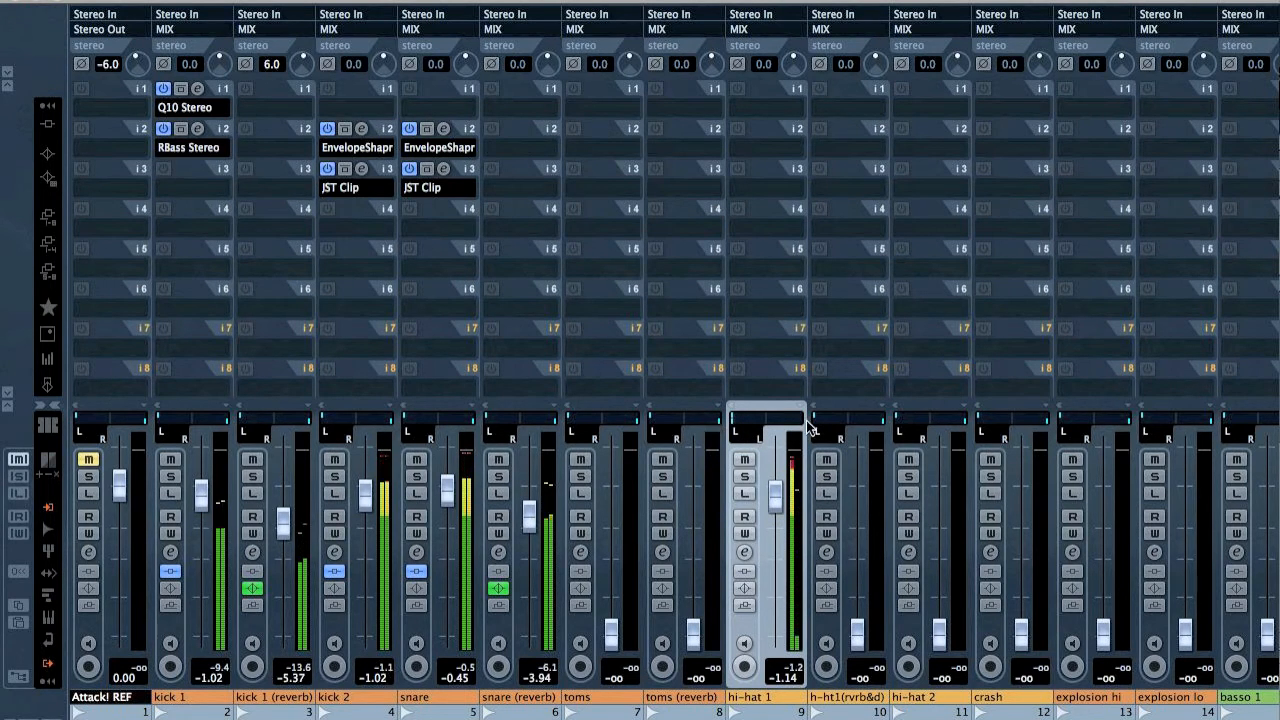
Select the hi-hat 1 (reverb & delay) track, set its fader to -3.00 dB, pan it right, and play the mix
key(F3)
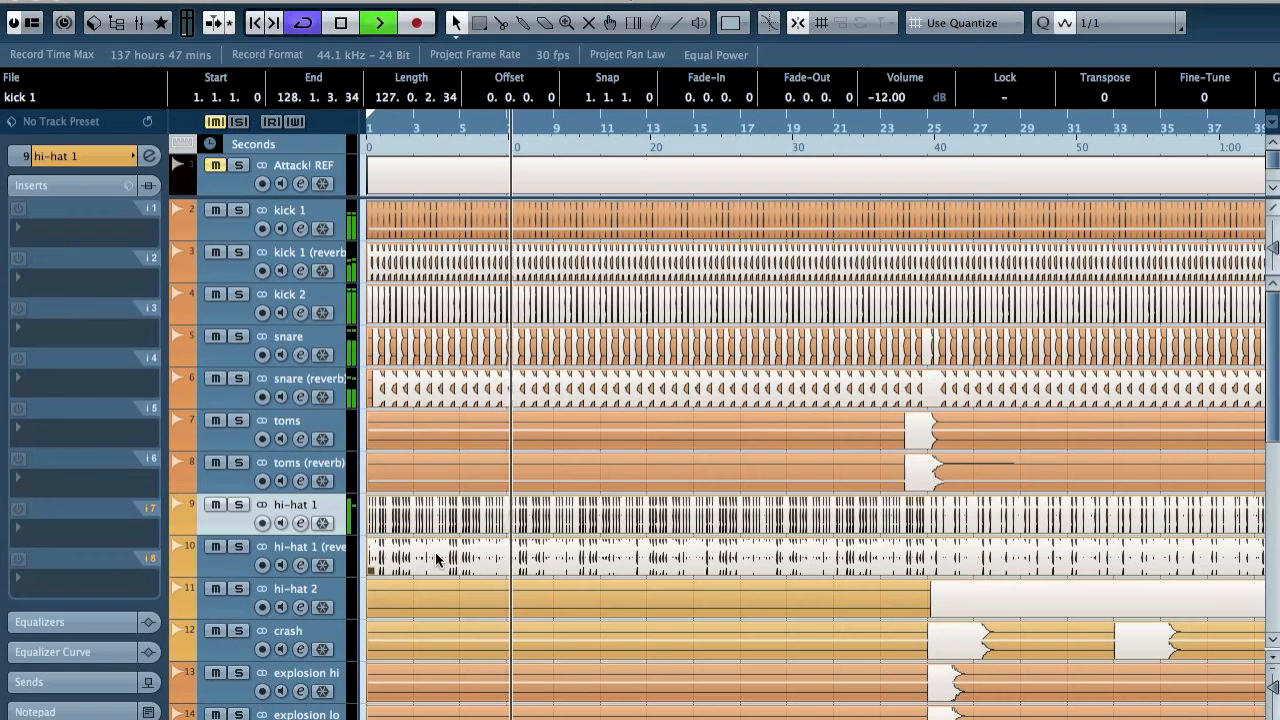
key(space)
click(276, 549)
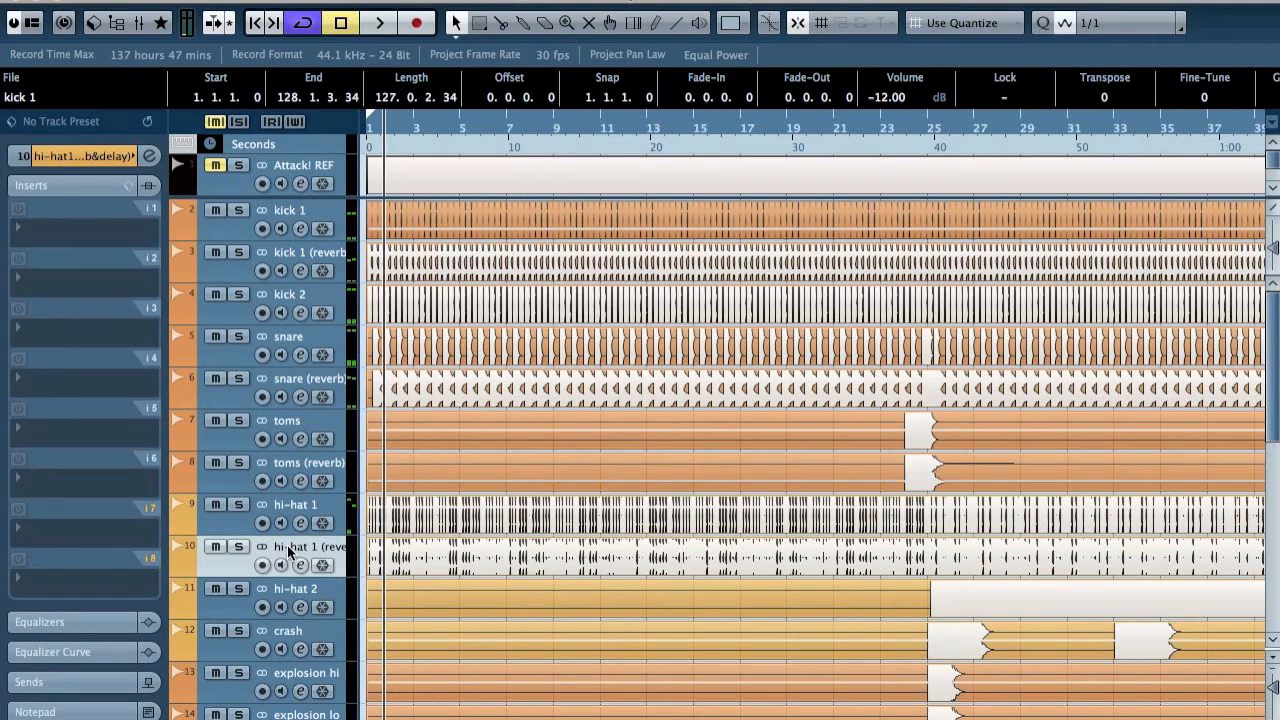
key(F3)
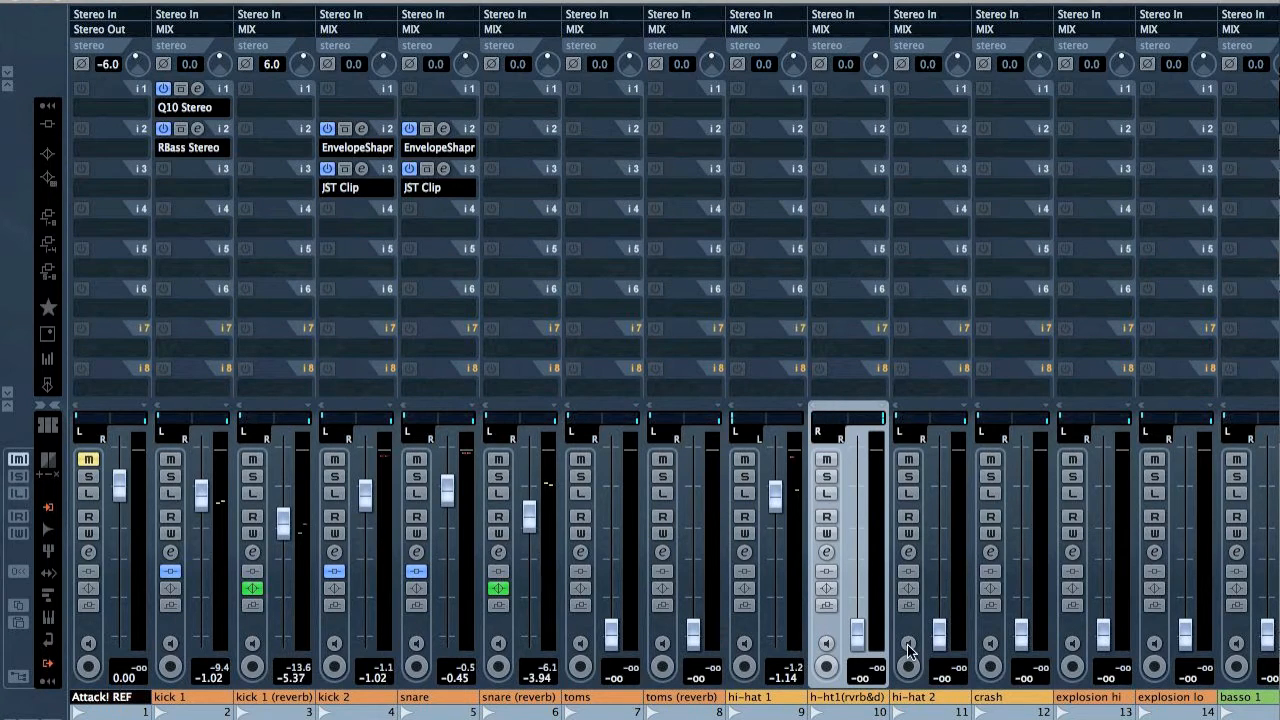
drag(863, 624, 860, 525)
key(space)
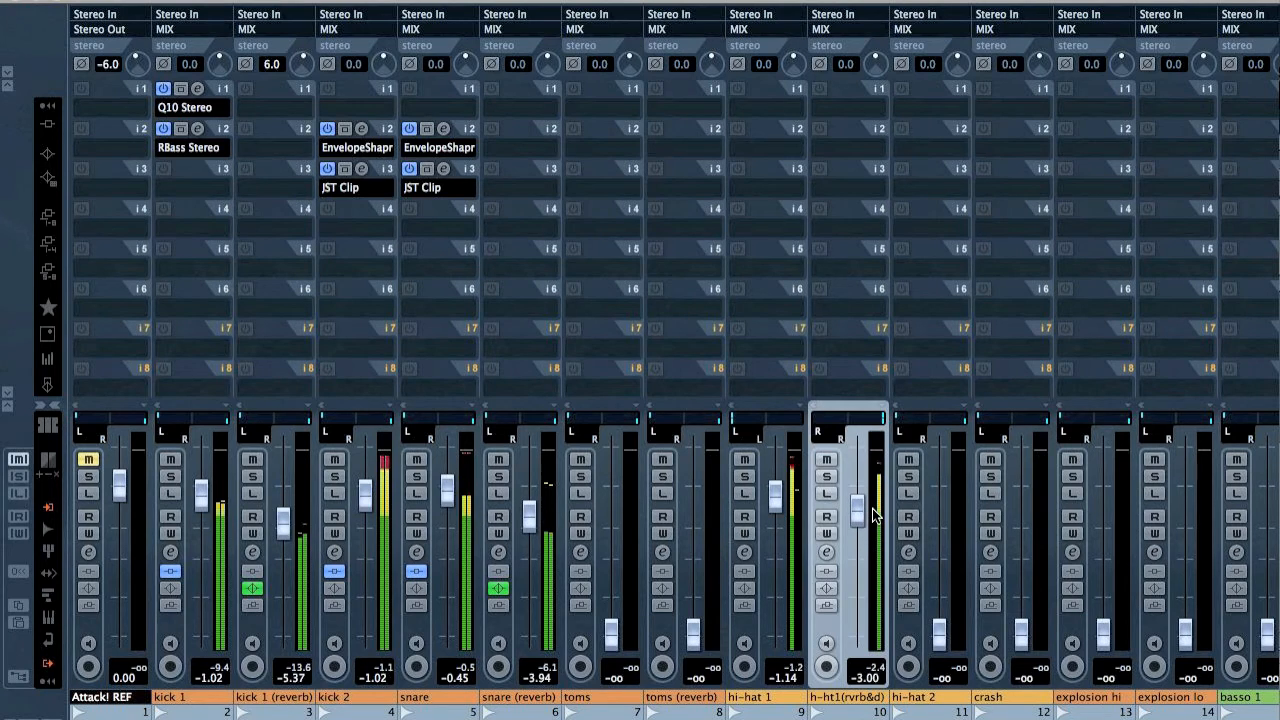
Listen to hi-hat 1 and its reverb & delay channel soloed together, and clear the solos
click(826, 476)
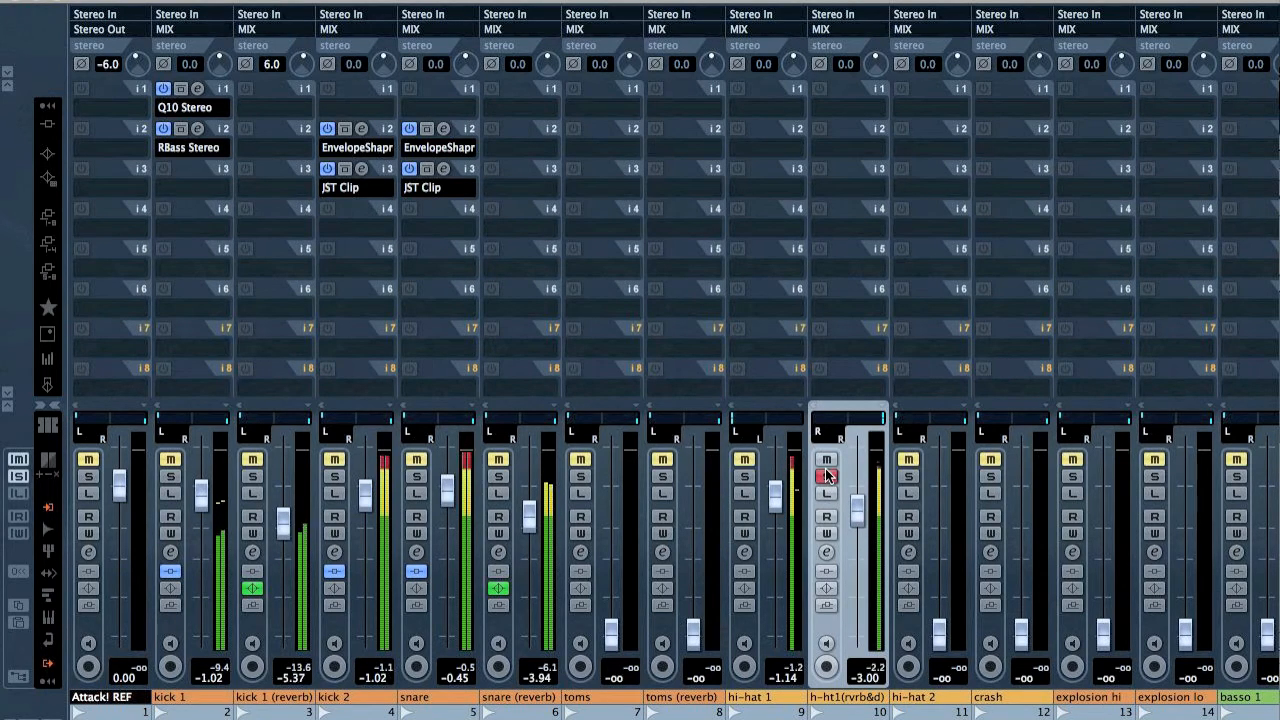
click(744, 476)
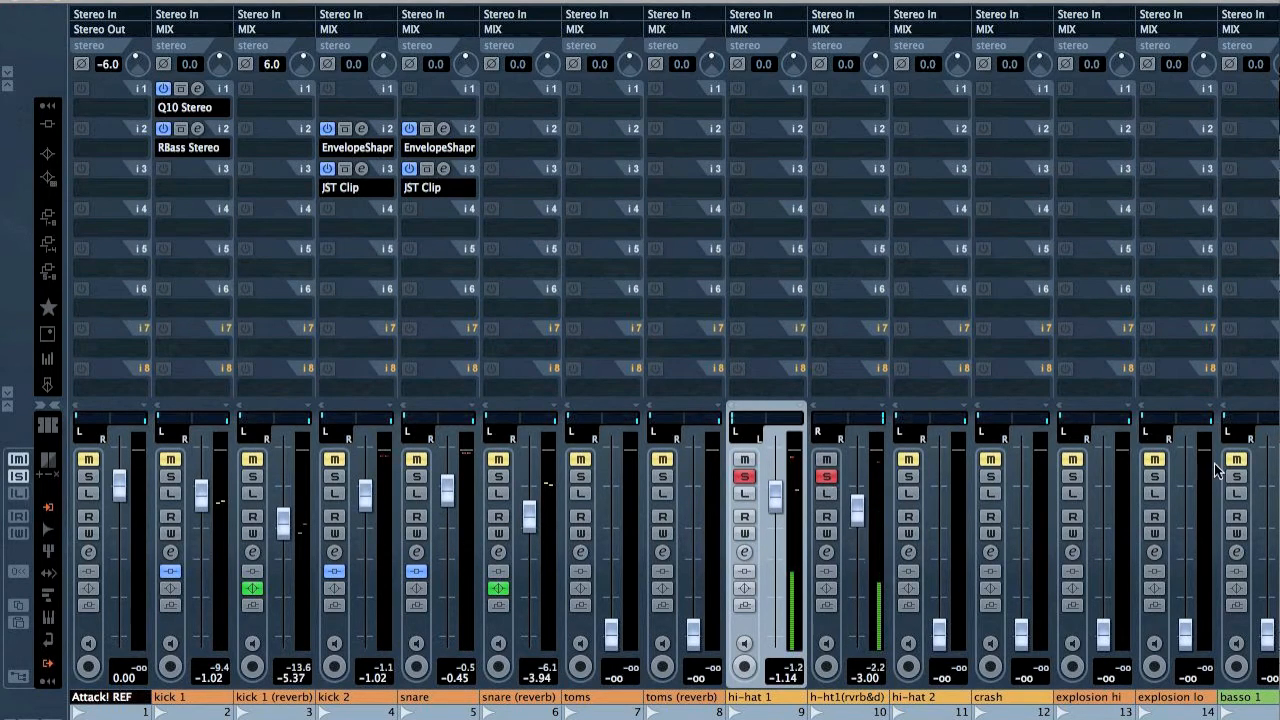
click(19, 477)
Play the project from just before bar 25 and set the hi-hat 2 fader to -3.15 dB
click(937, 628)
key(F3)
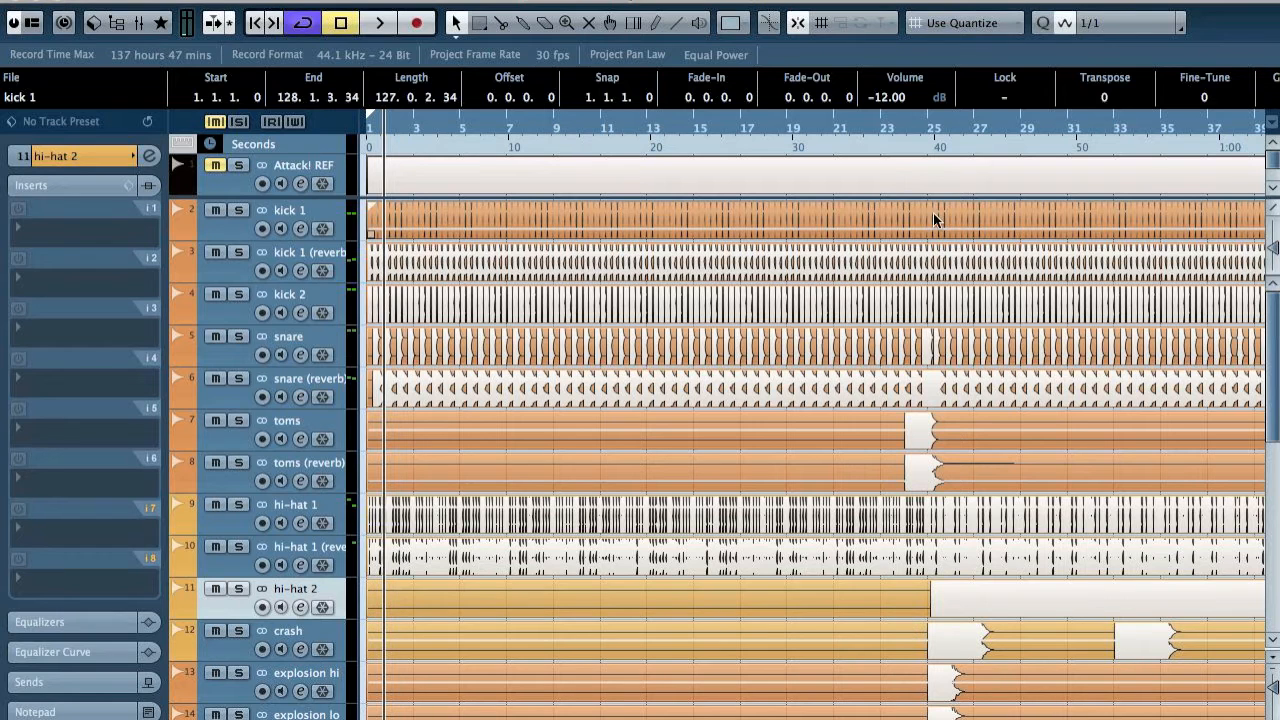
click(926, 124)
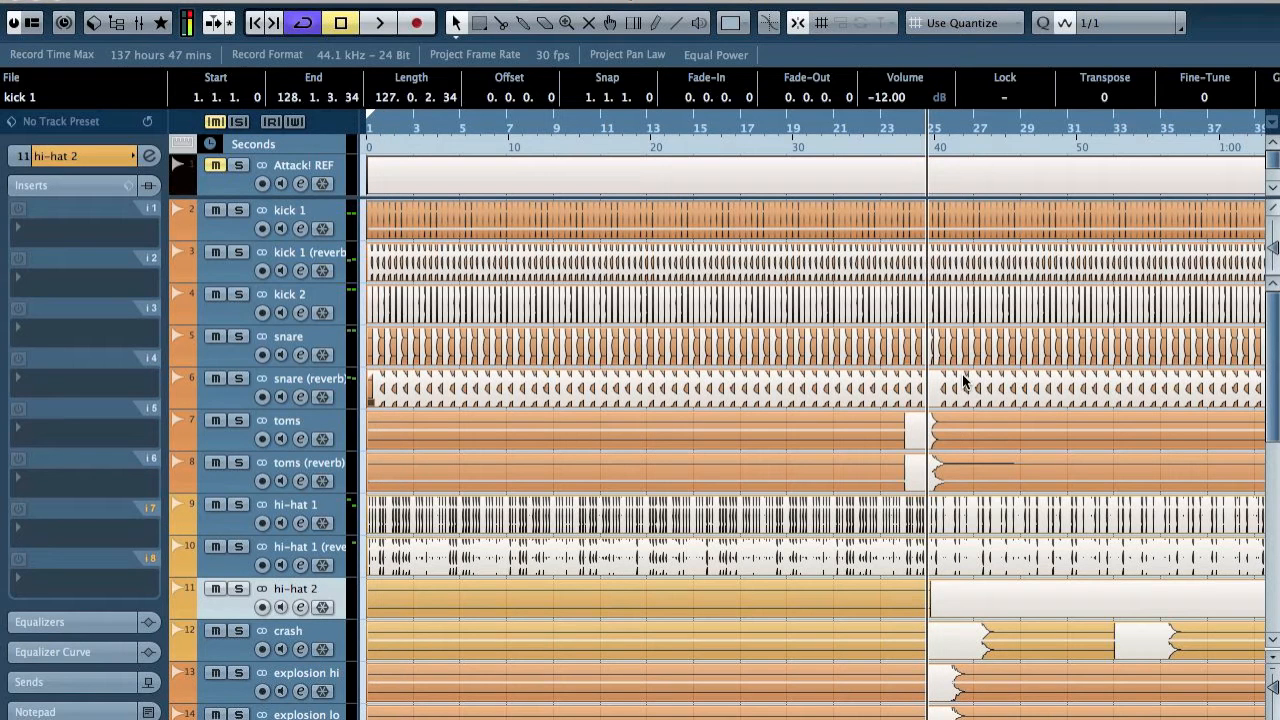
key(space)
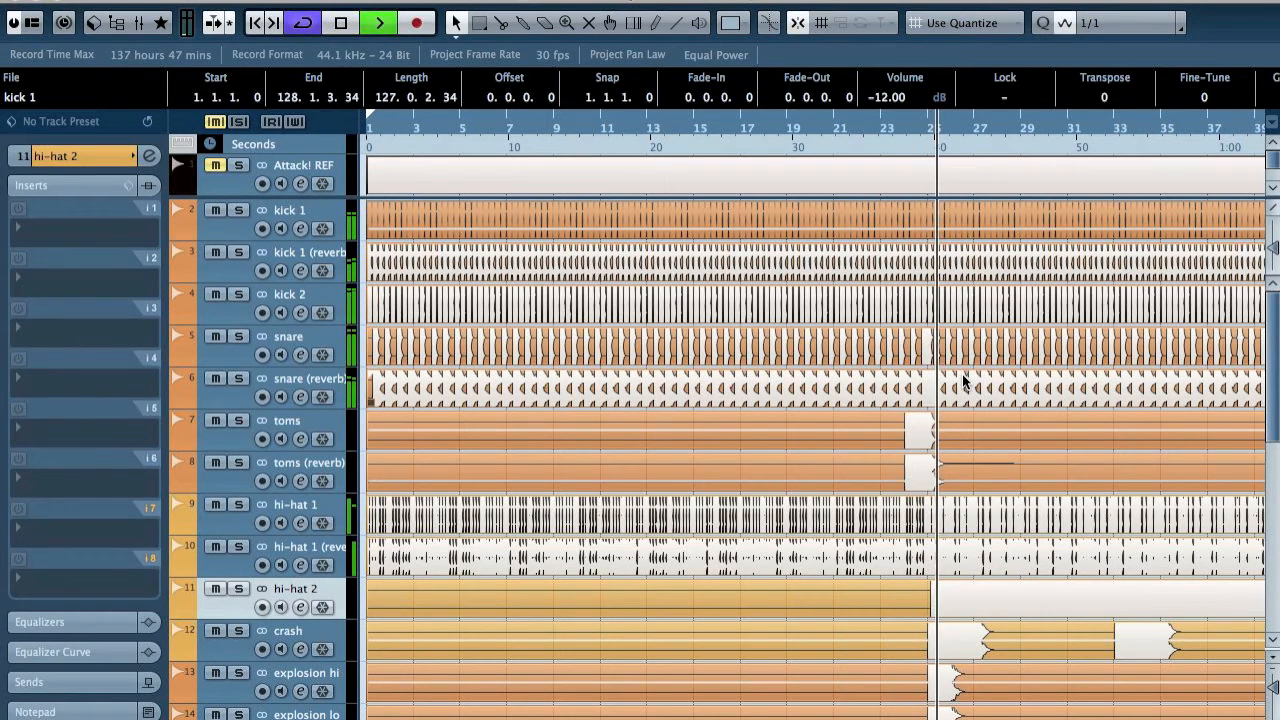
key(F3)
drag(940, 640, 952, 516)
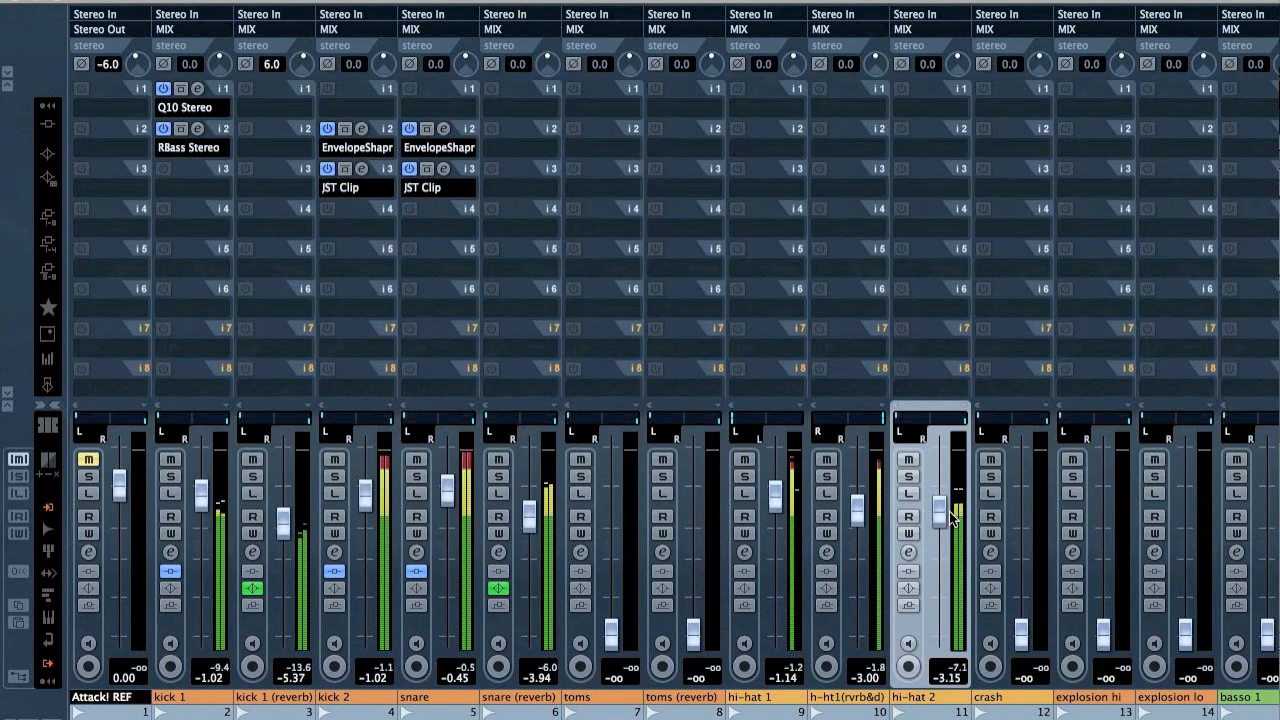
Solo hi-hat 2, insert StereoDelay in its second slot, and set the right-panned delay time to 1/8 D
click(930, 145)
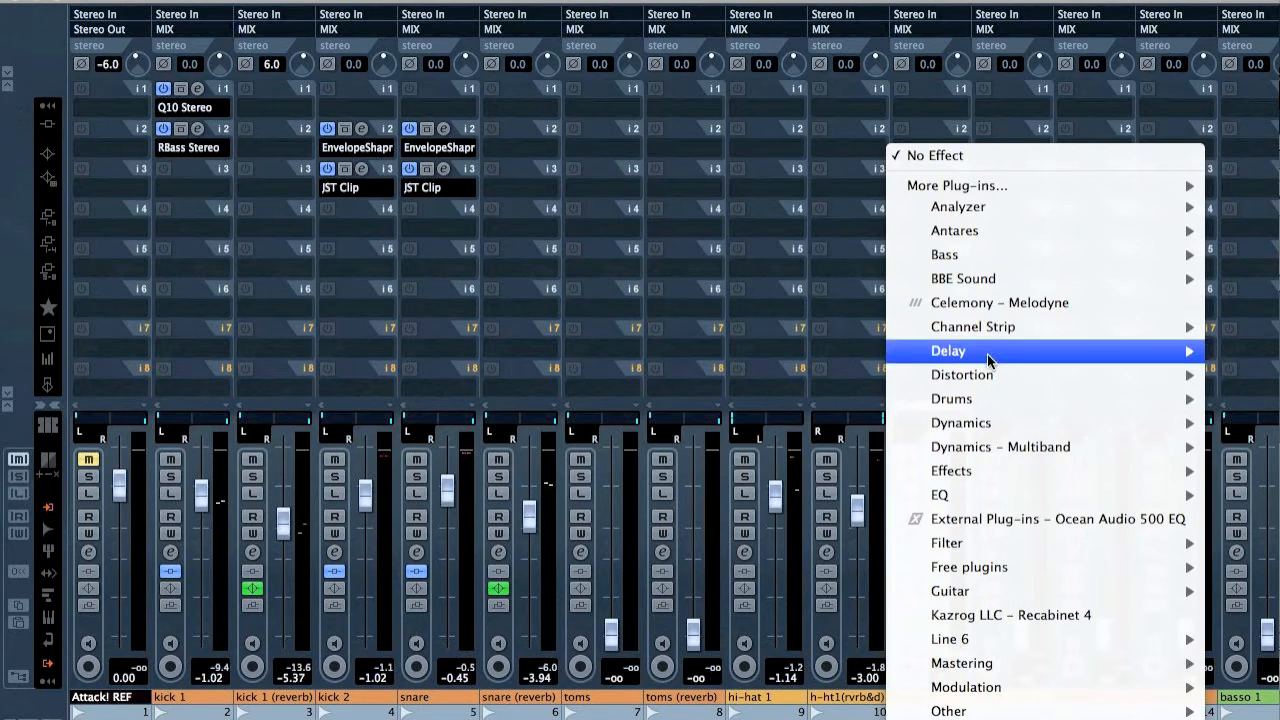
mouse_move(985, 370)
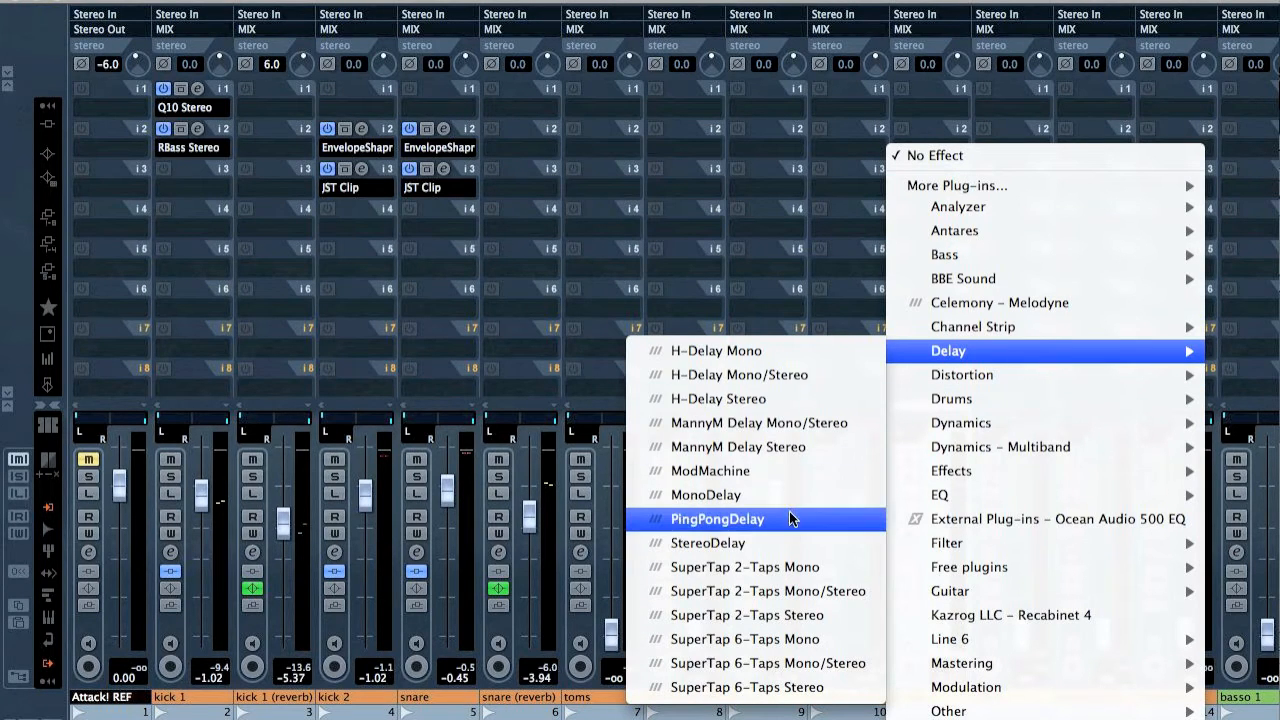
click(789, 542)
click(767, 296)
click(785, 570)
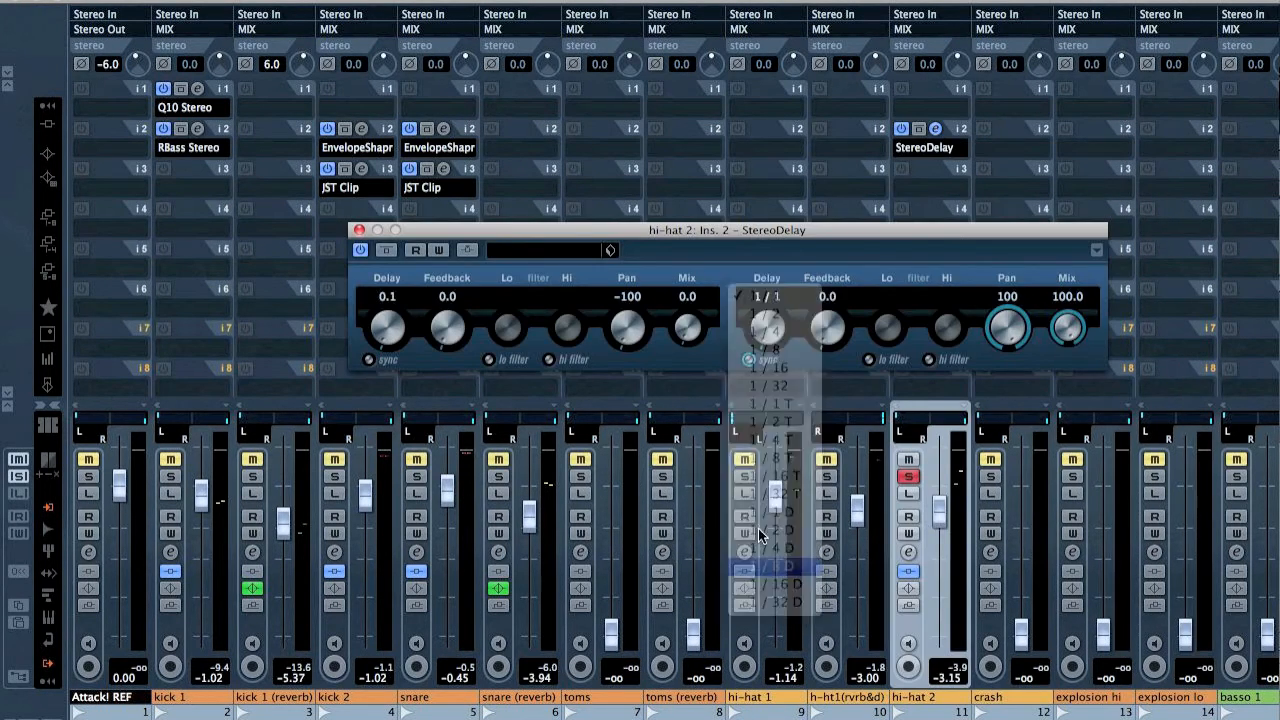
Enable tempo sync for StereoDelay's left-panned delay and set its time to 1/8
click(370, 358)
click(392, 334)
click(388, 298)
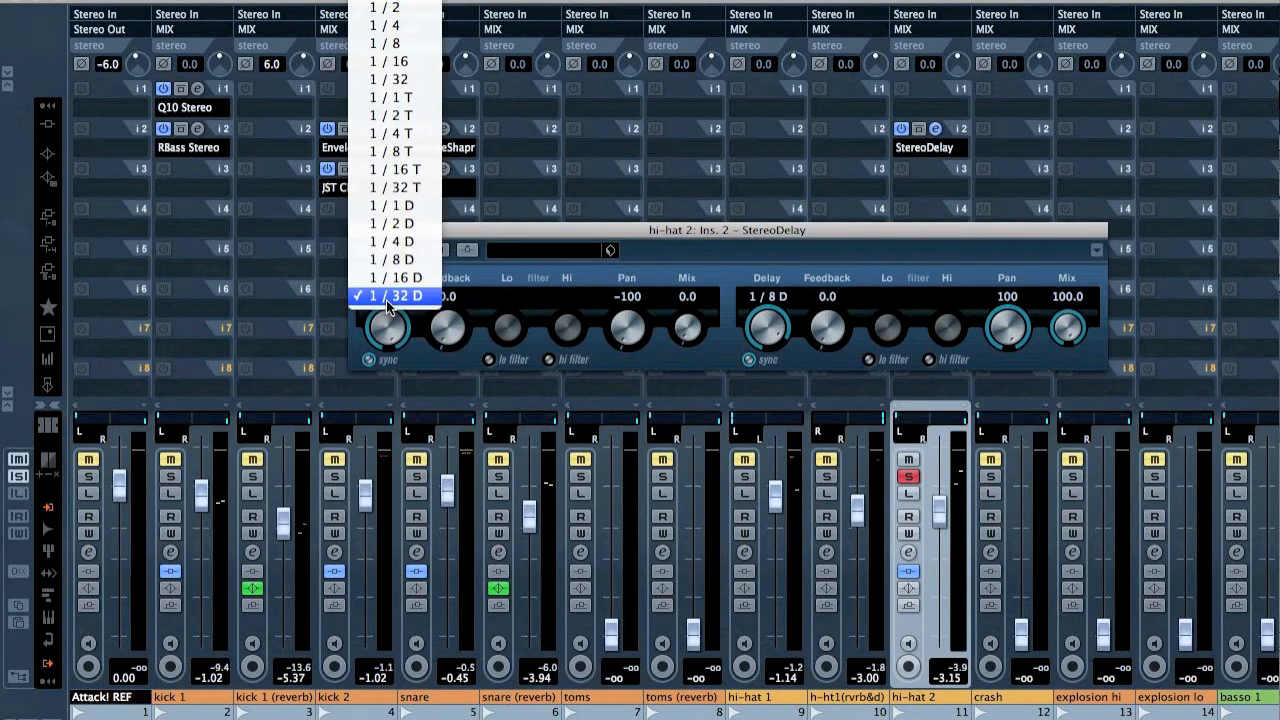
click(396, 45)
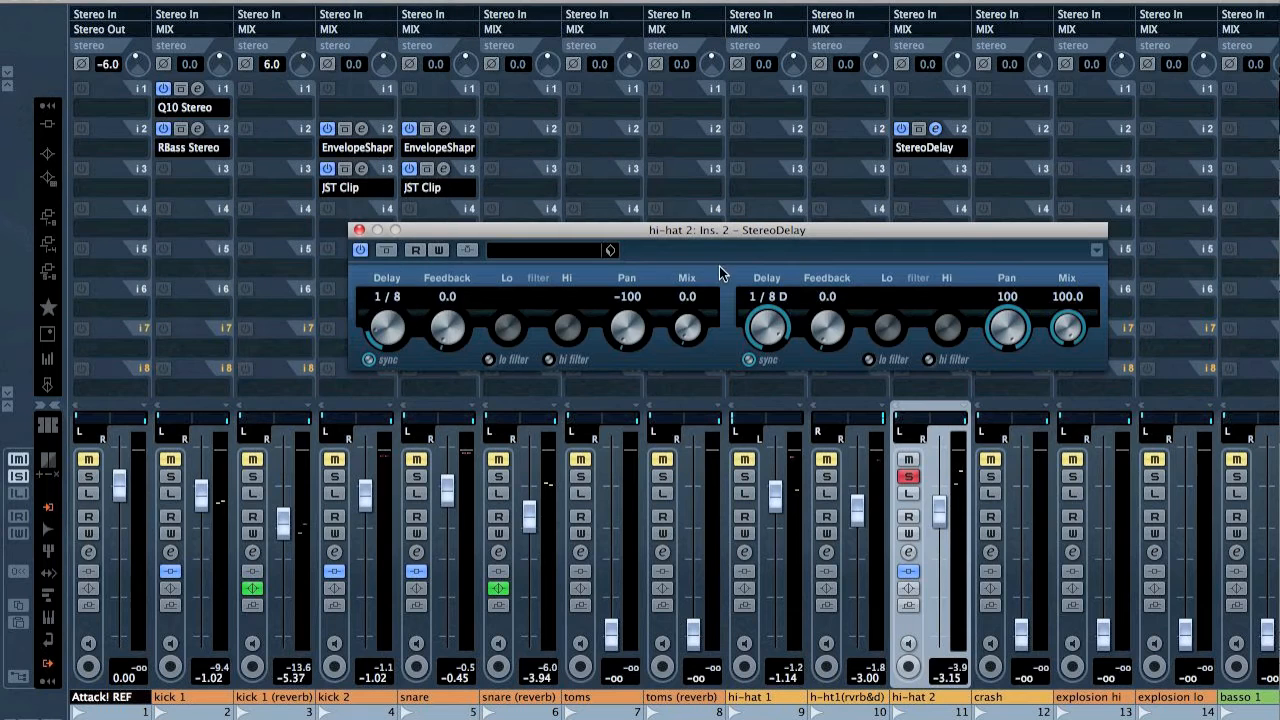
Set the mix of both StereoDelay channels on hi-hat 2 to 25
click(682, 302)
text(25)
key(Return)
click(1070, 300)
text(25)
key(Return)
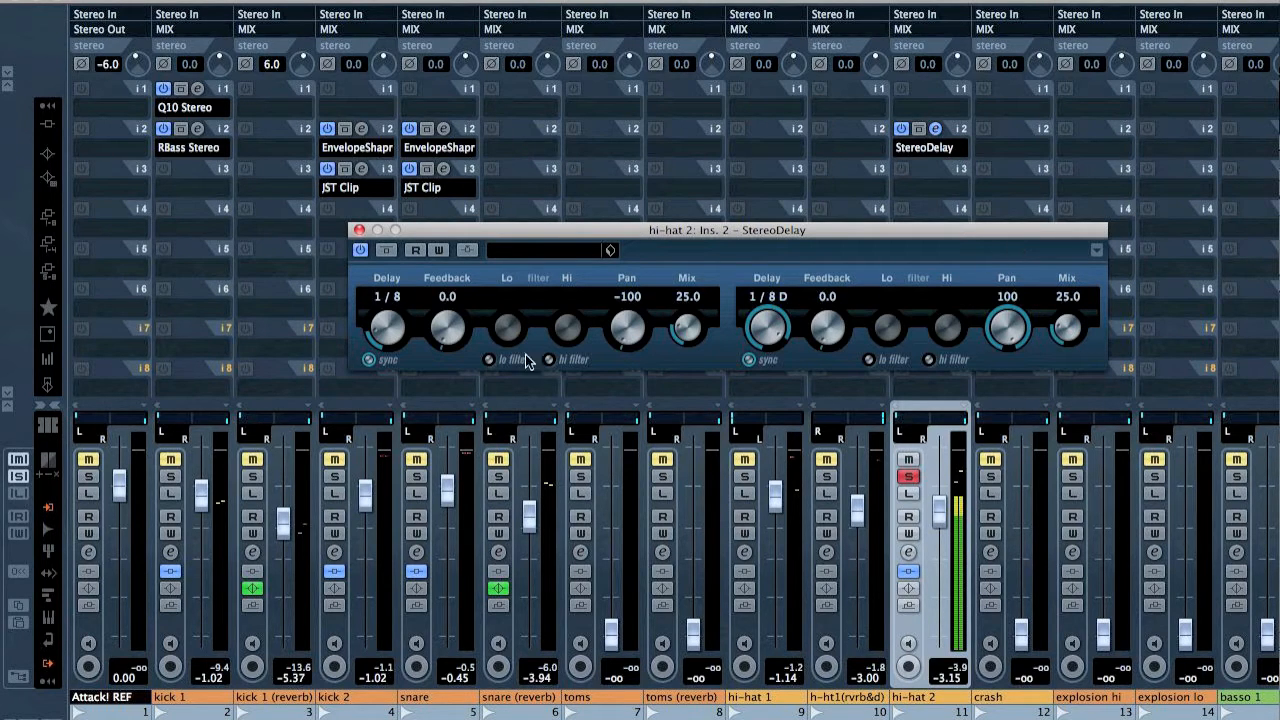
Enable the low filters of StereoDelay on hi-hat 2, set to 307.3 for the left-panned delay and 322.7 for the right-panned one
drag(506, 332, 484, 306)
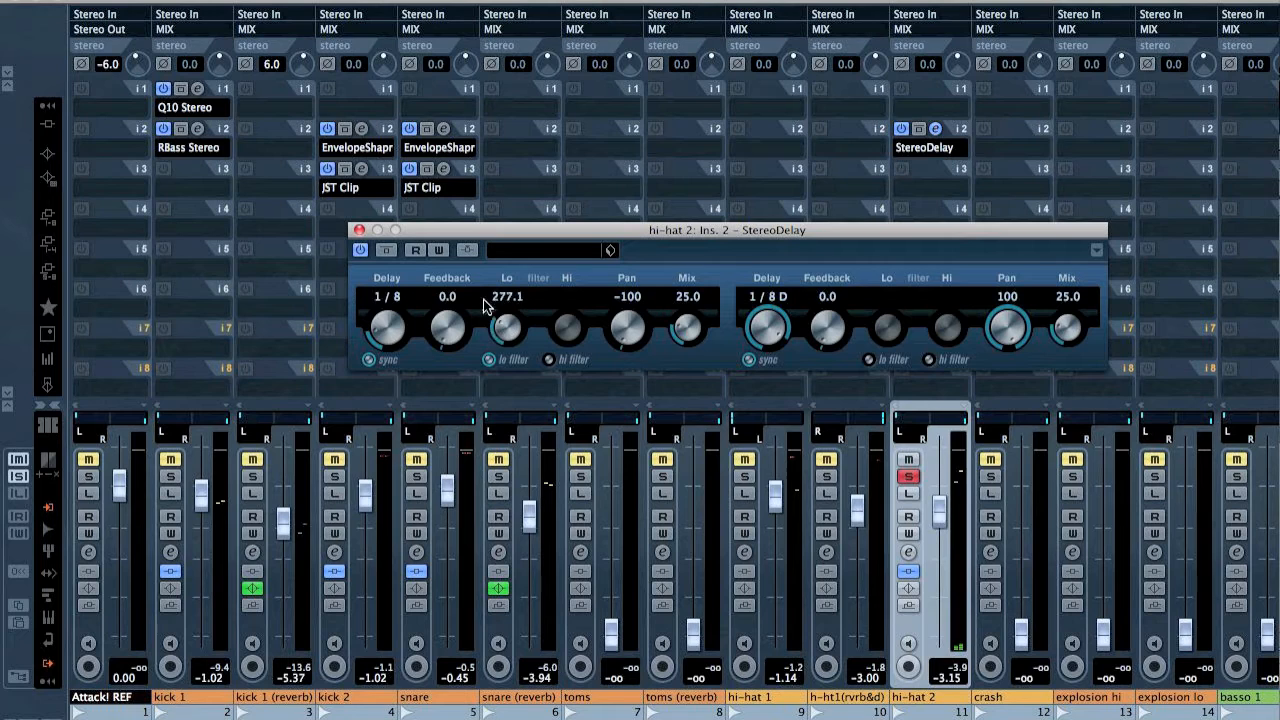
click(867, 359)
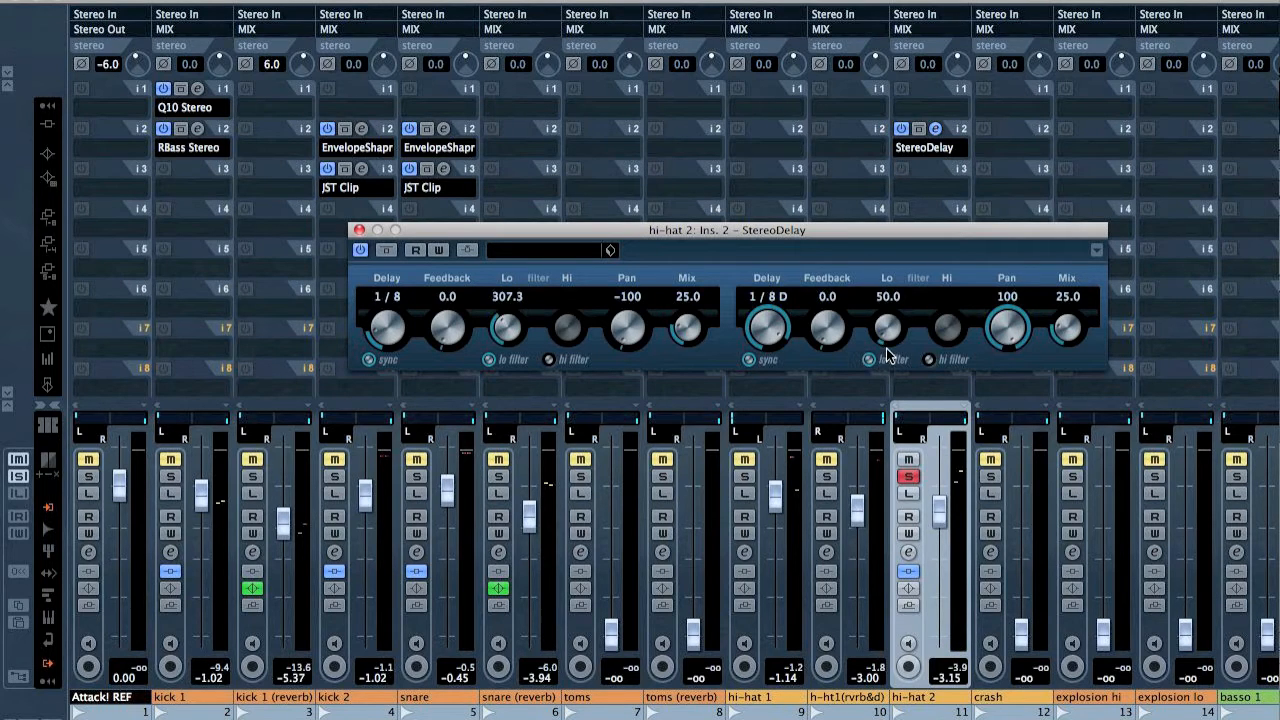
drag(884, 340, 866, 289)
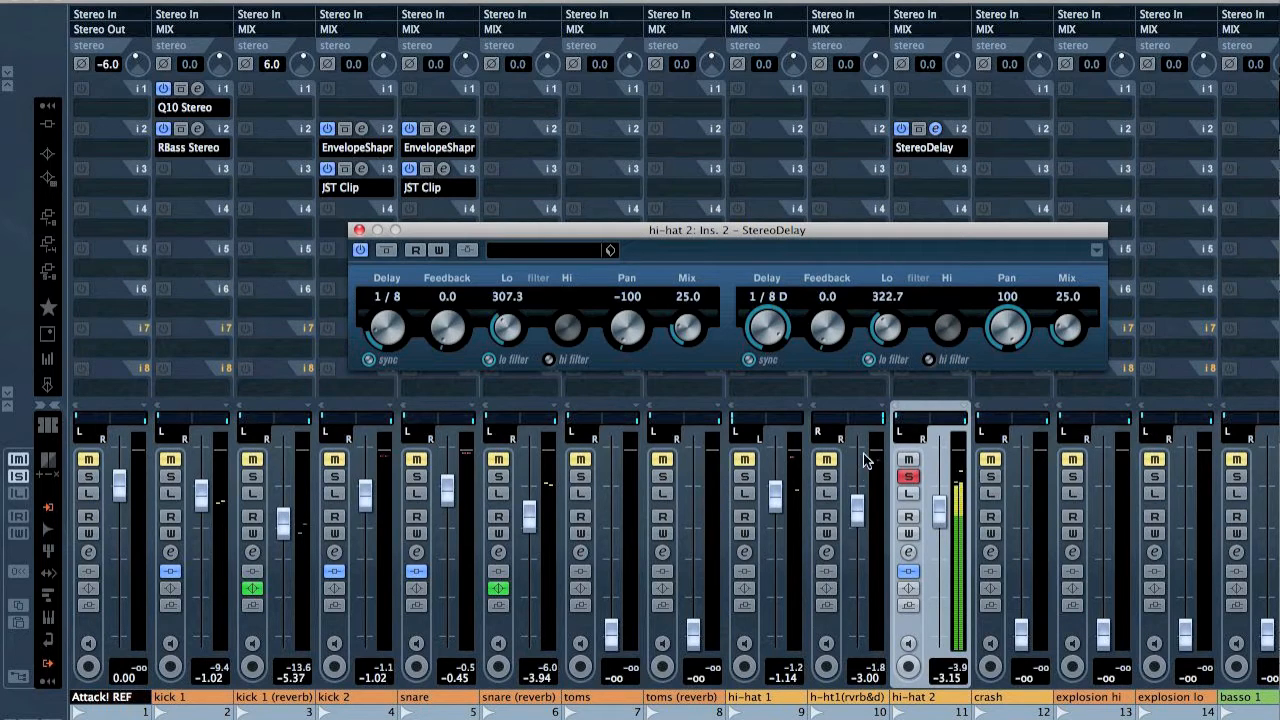
Unsolo hi-hat 2 and compare the full mix with its StereoDelay bypassed and active
click(908, 479)
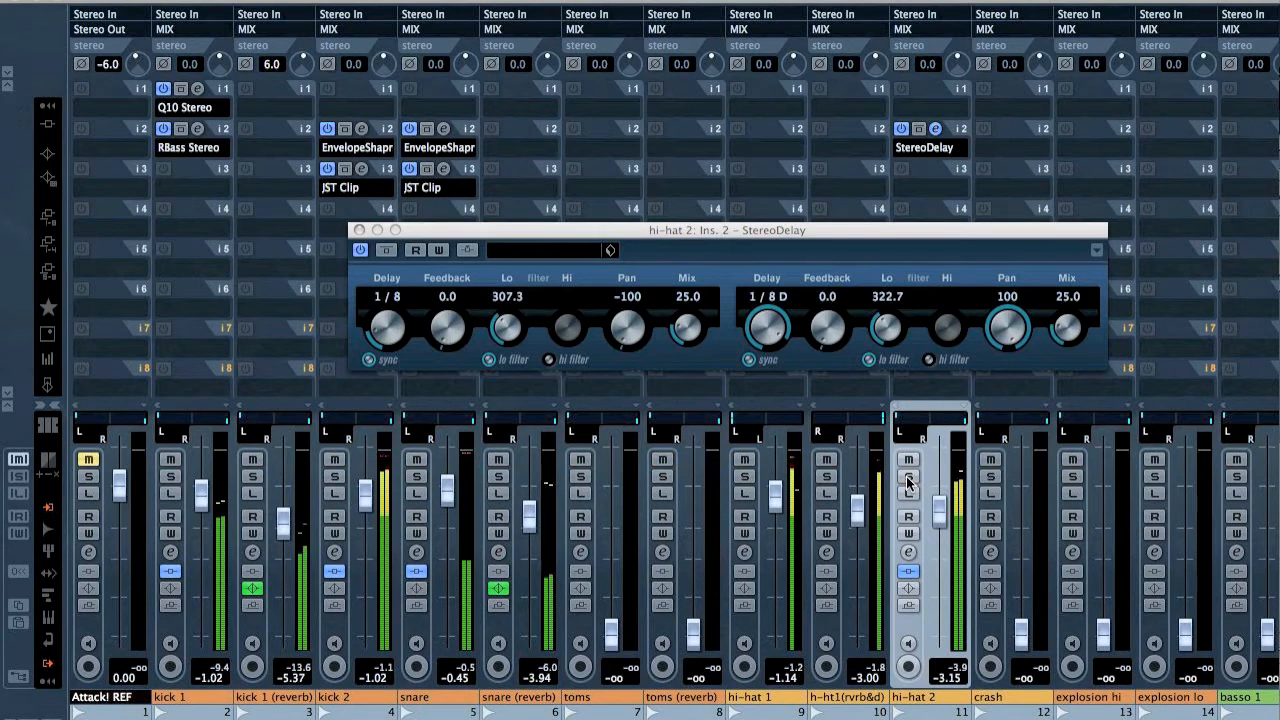
click(387, 250)
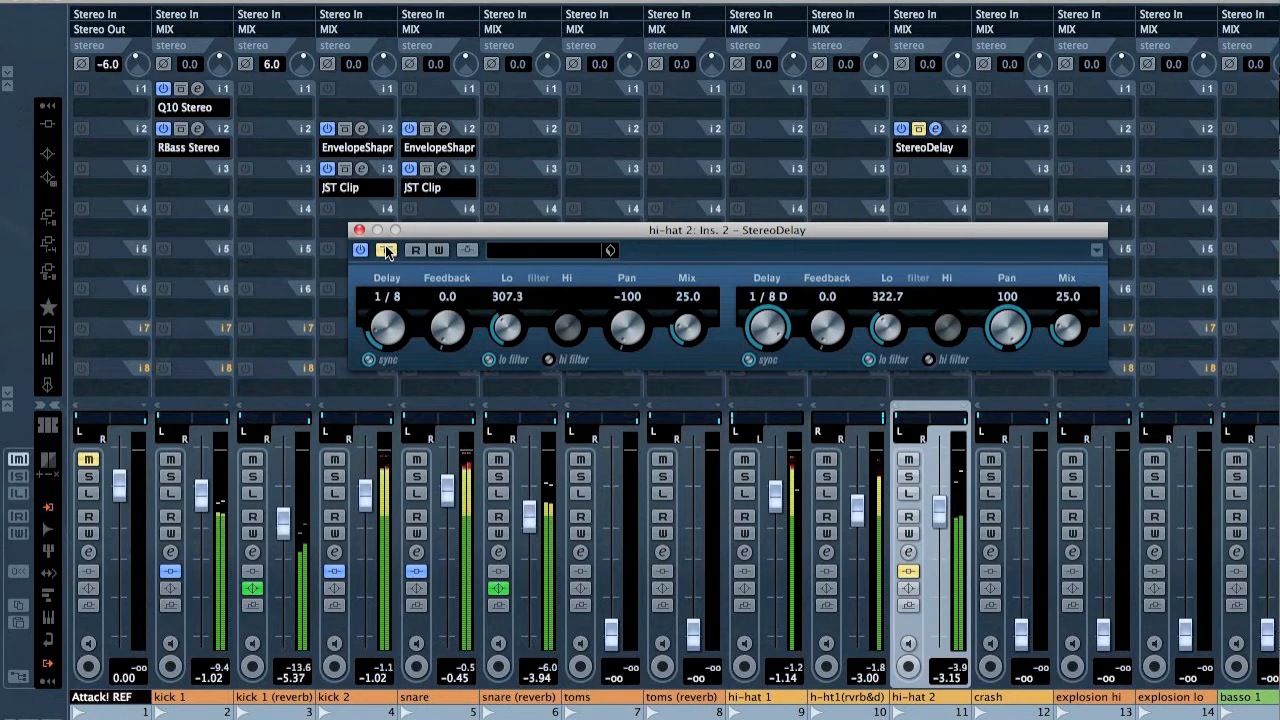
click(388, 250)
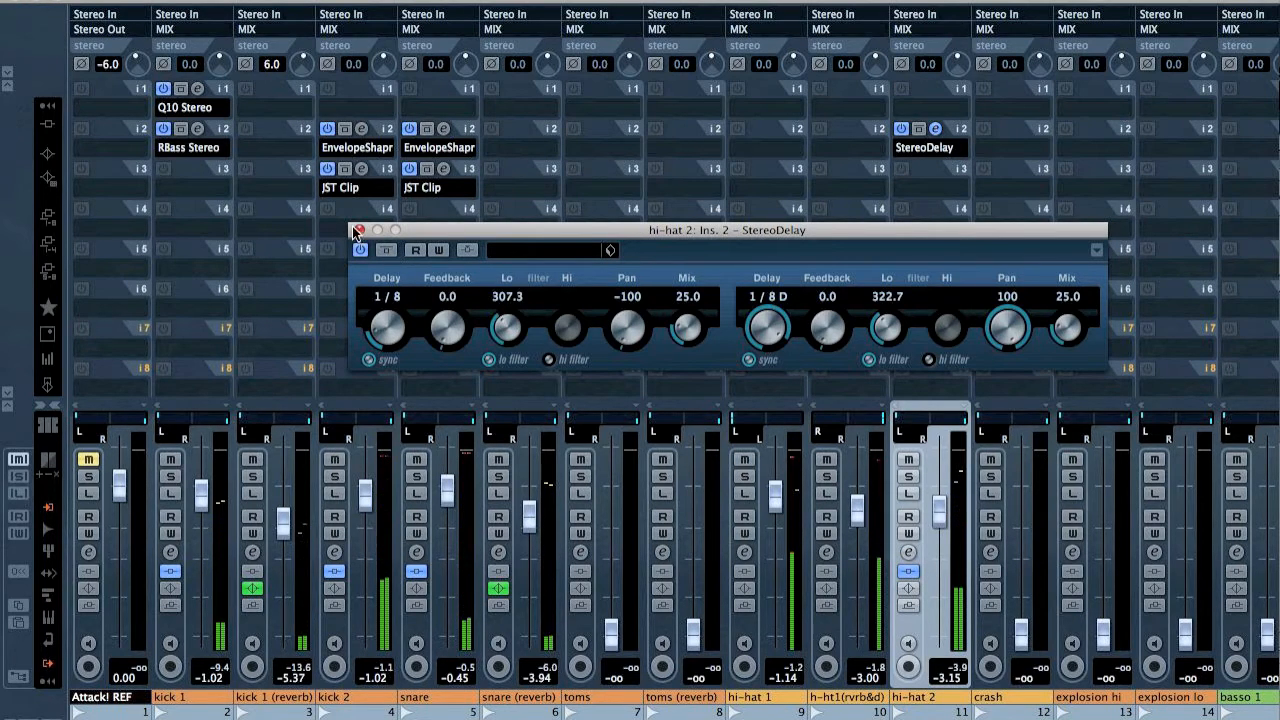
Set StereoDelay's feedback to 15 on the left-panned delay and 18 on the right-panned delay
click(444, 299)
text(15)
key(Return)
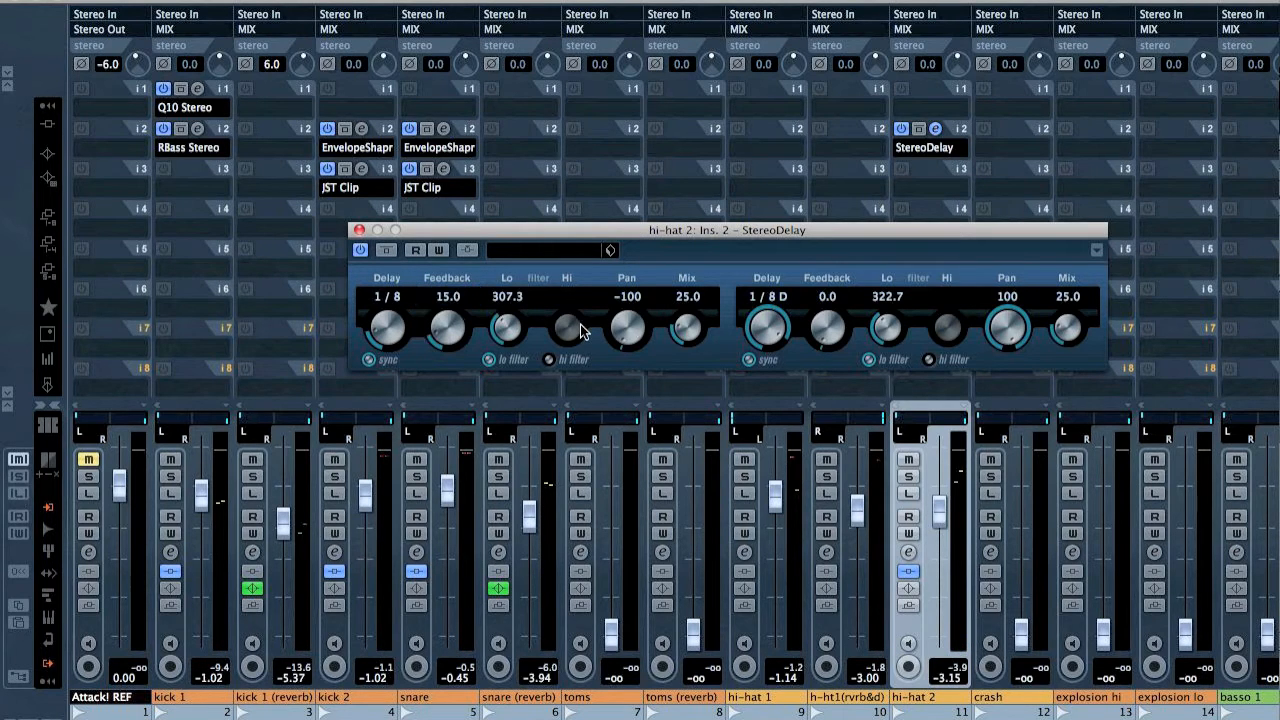
click(829, 298)
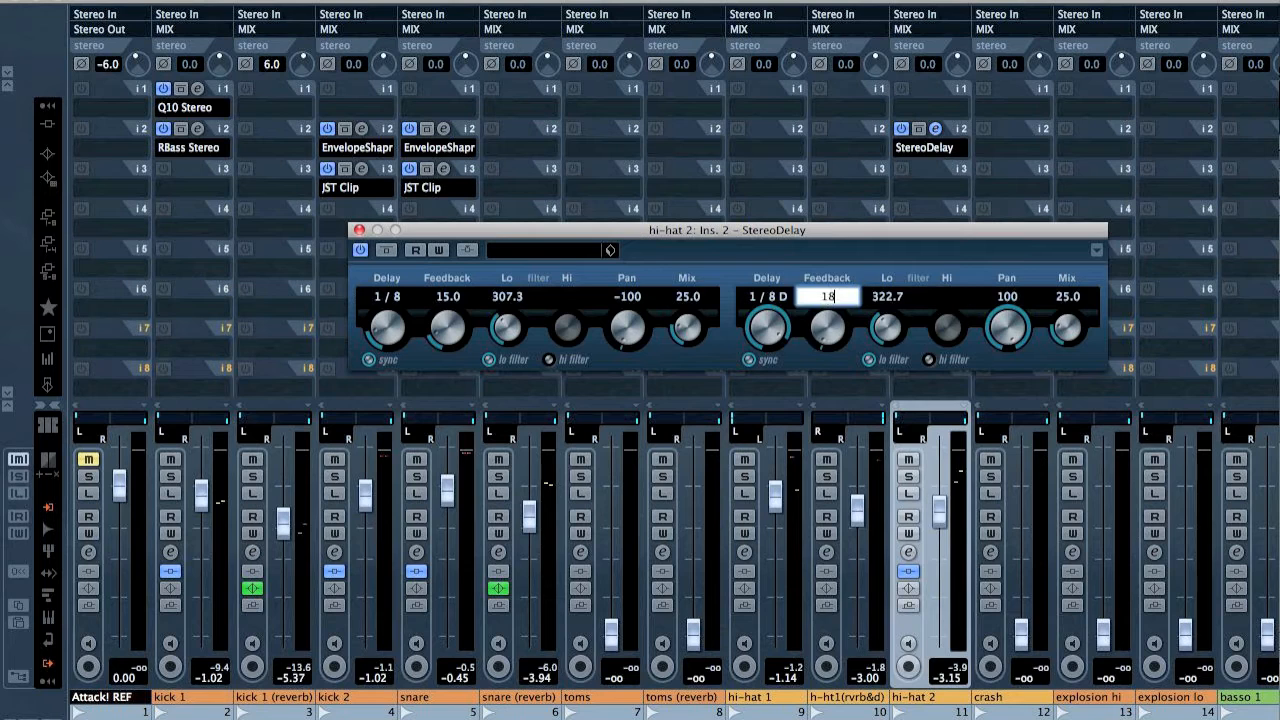
text(18)
key(Return)
Play the project and check the hi-hat 2 delay soloed and in the full mix, closing the StereoDelay window
key(space)
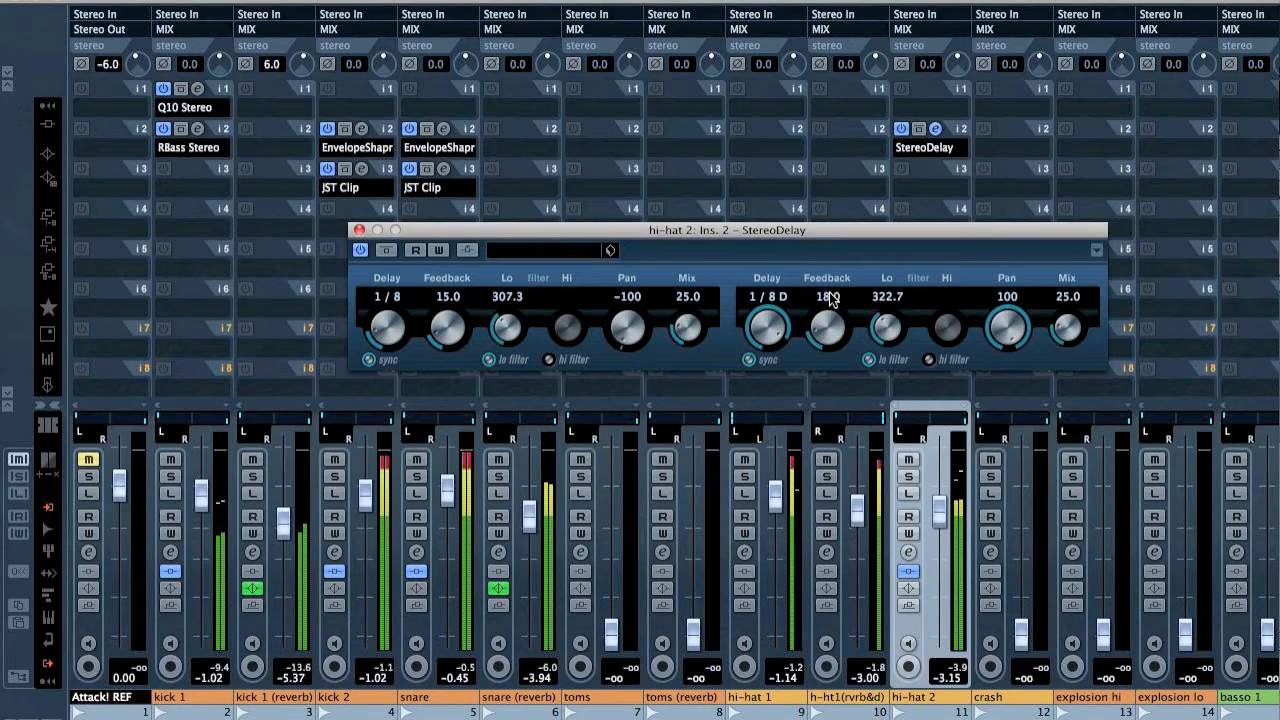
key(s)
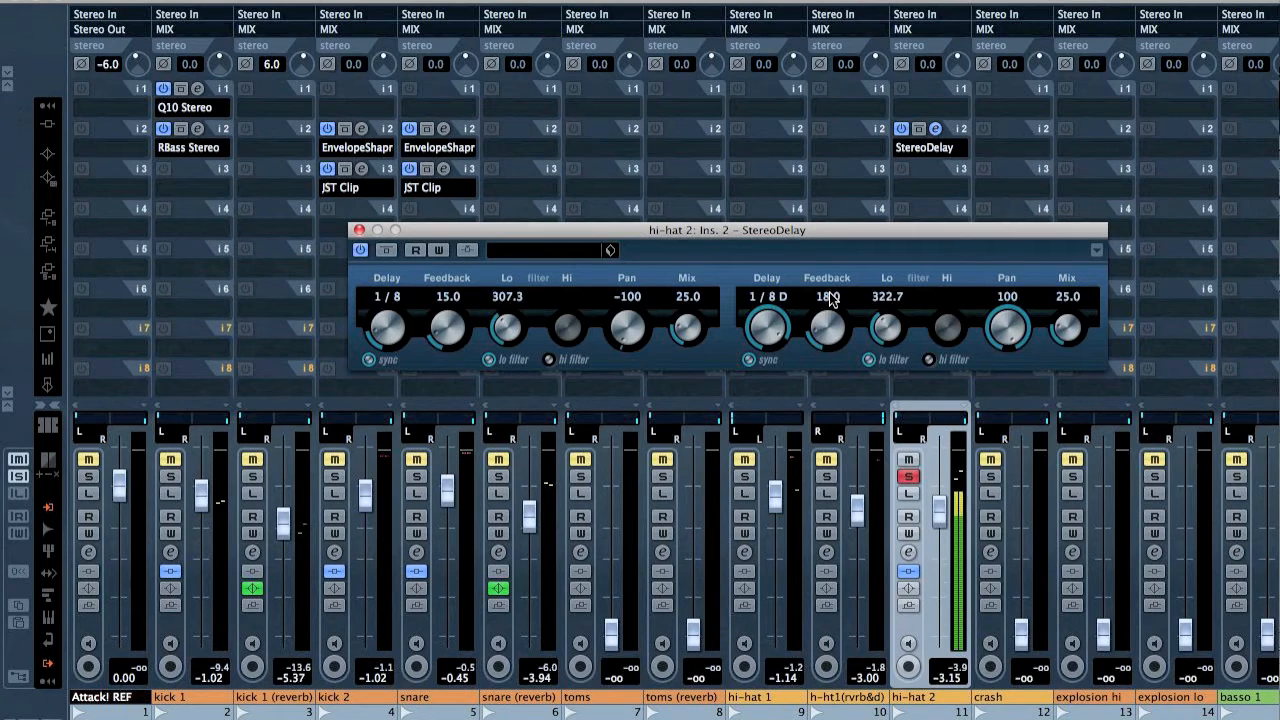
key(s)
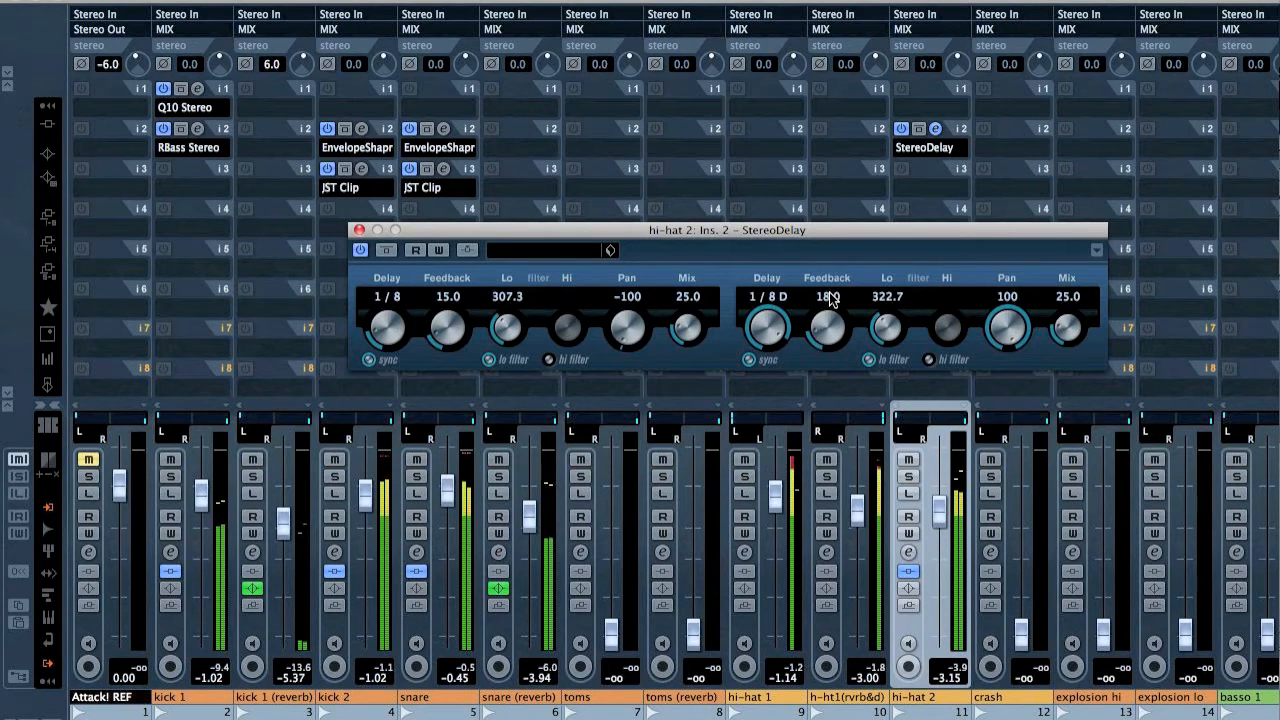
click(359, 231)
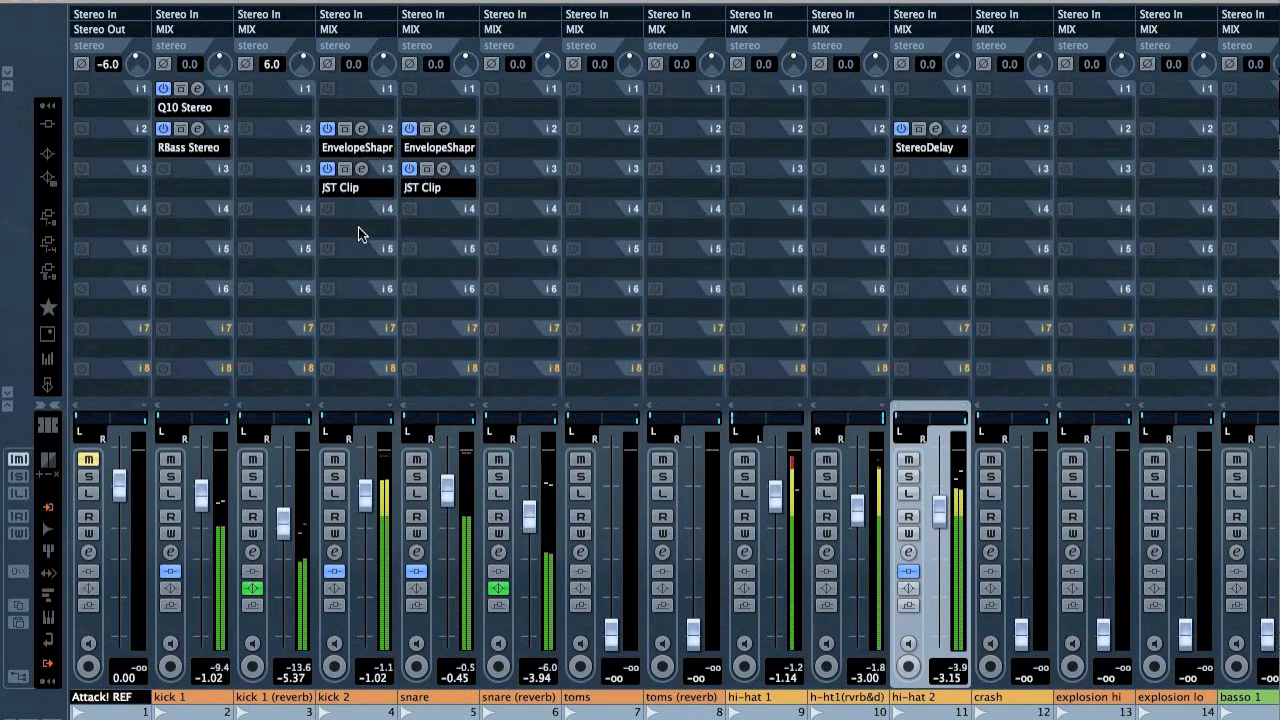
Move playback to the start of the toms just before bar 24 and raise the crash fader to -0.67 dB
key(F3)
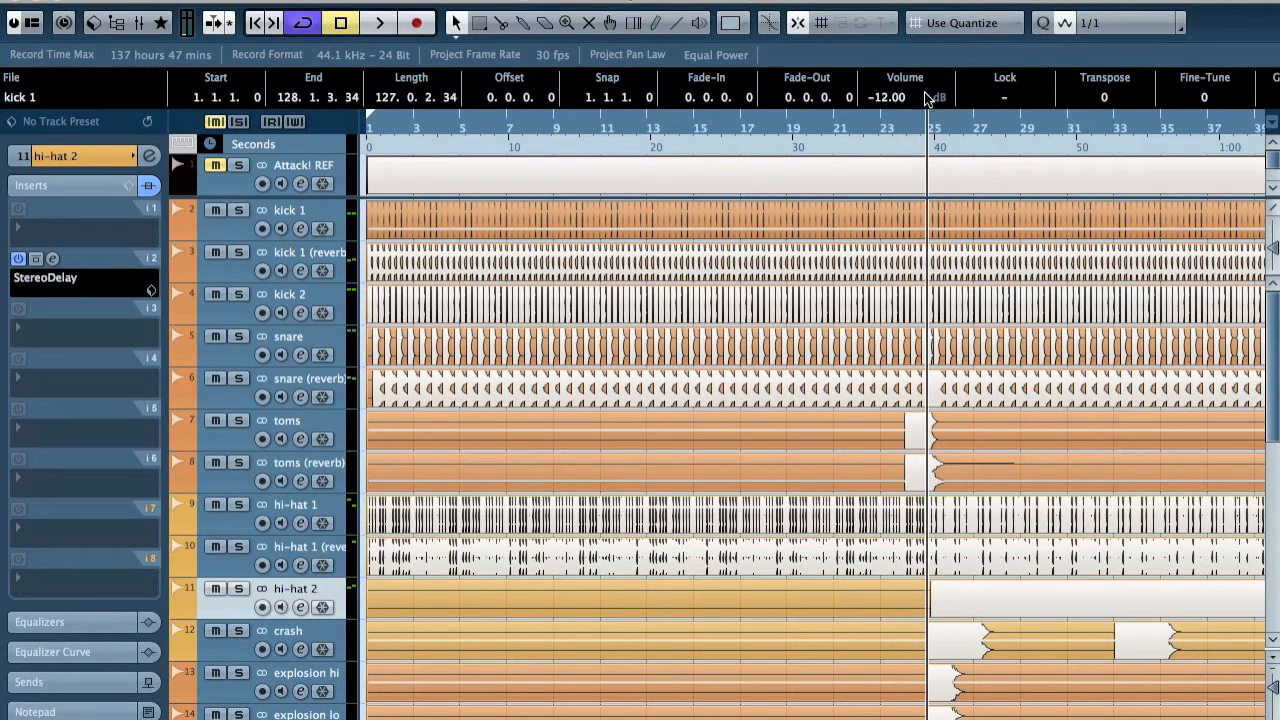
click(901, 125)
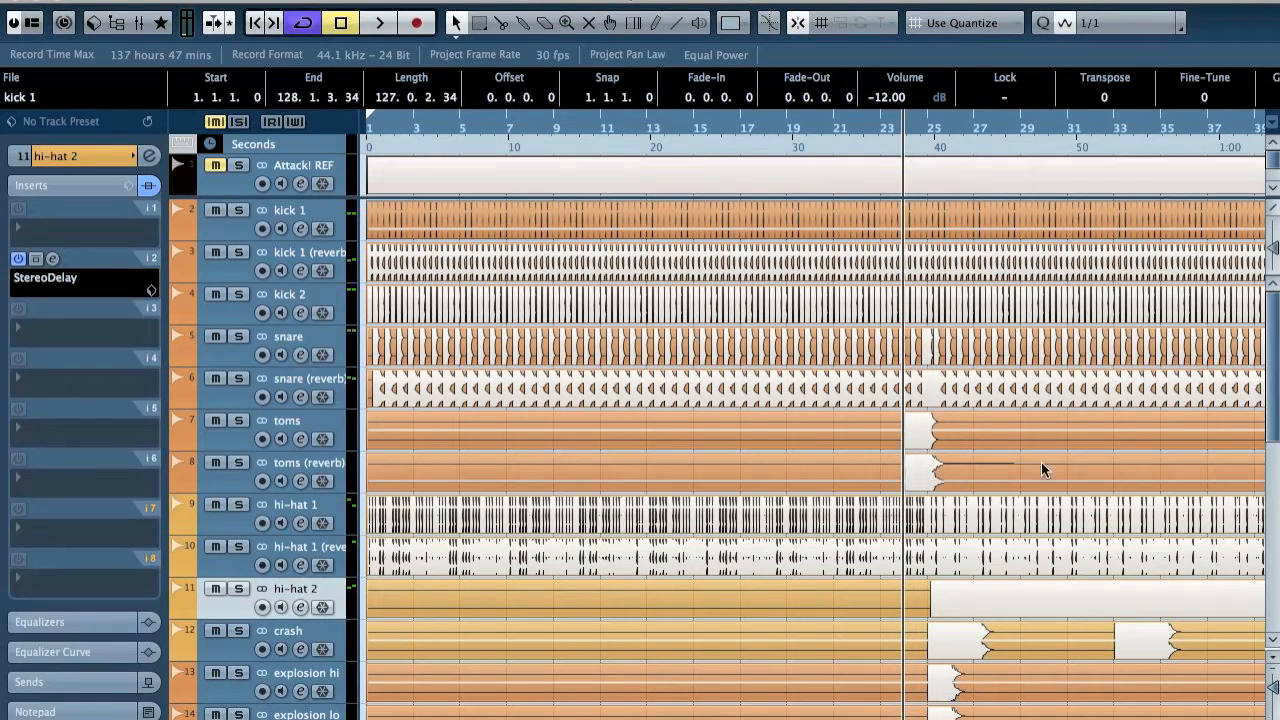
key(F3)
drag(1021, 645, 1000, 487)
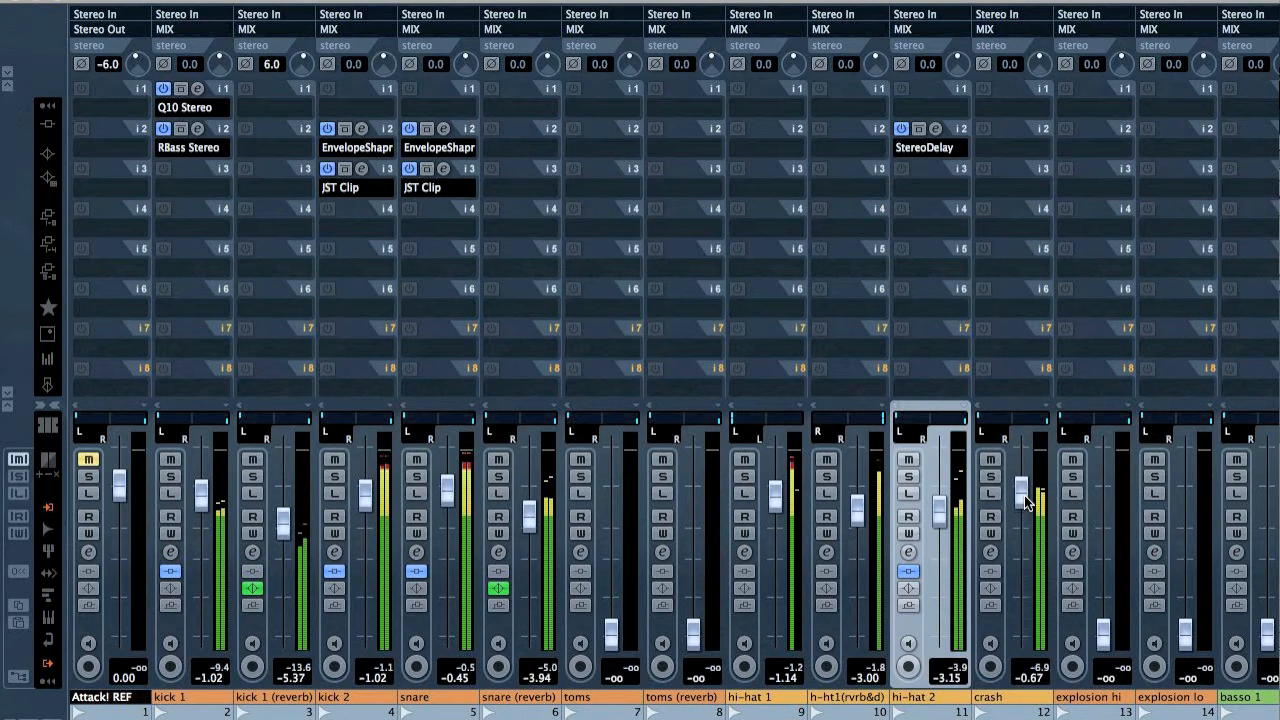
Solo the crash, insert RoomWorks SE in its second slot with a reverb time of 9.82, and unsolo the channel
click(991, 477)
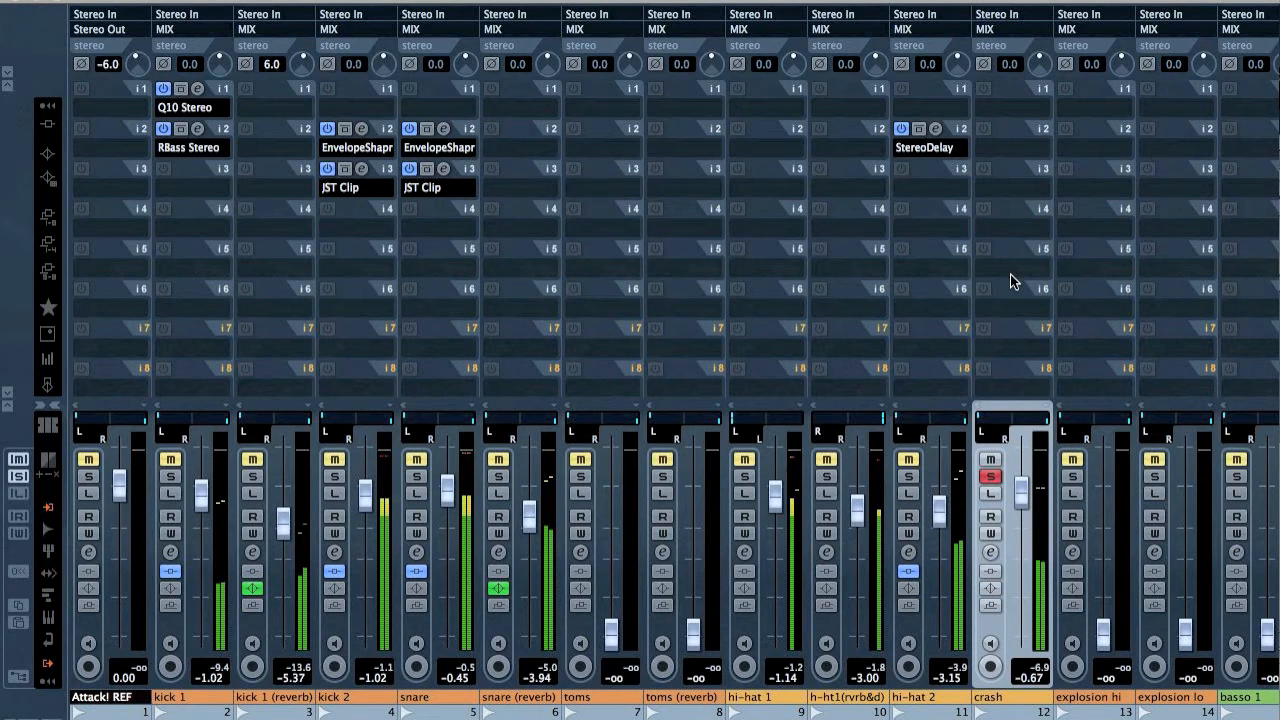
click(1001, 146)
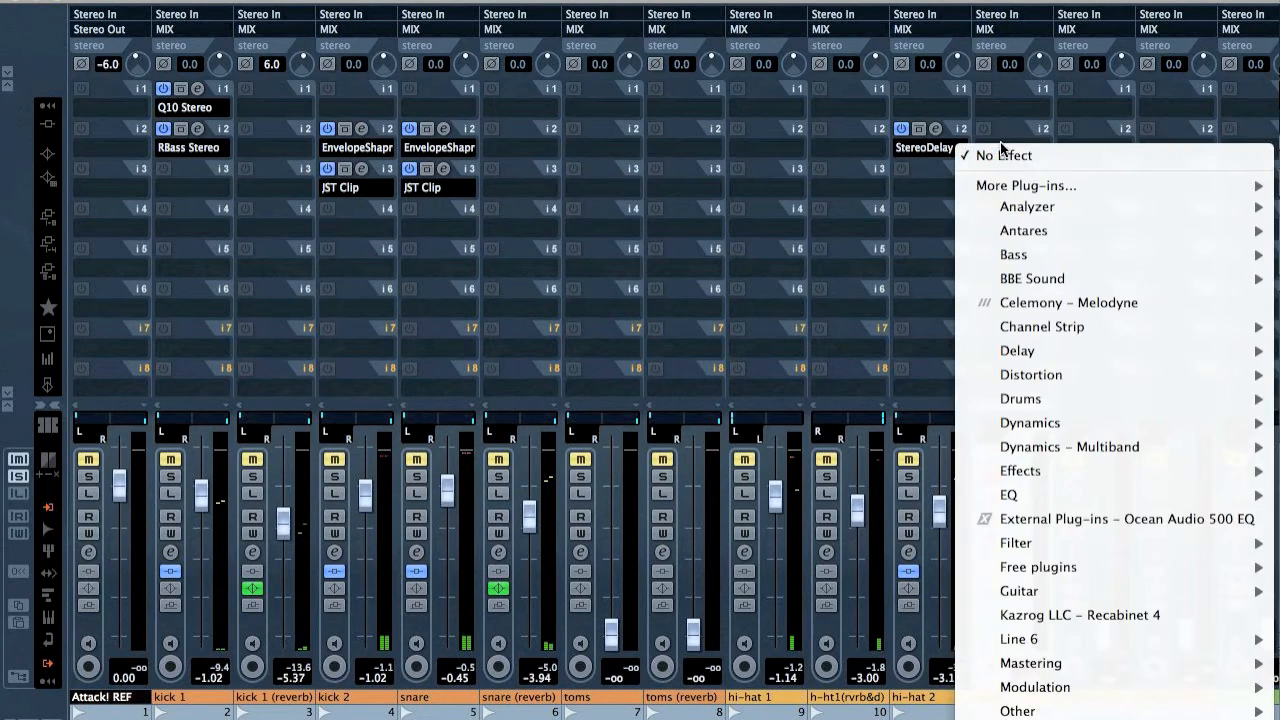
scroll(1001, 160, down, 5)
mouse_move(1082, 639)
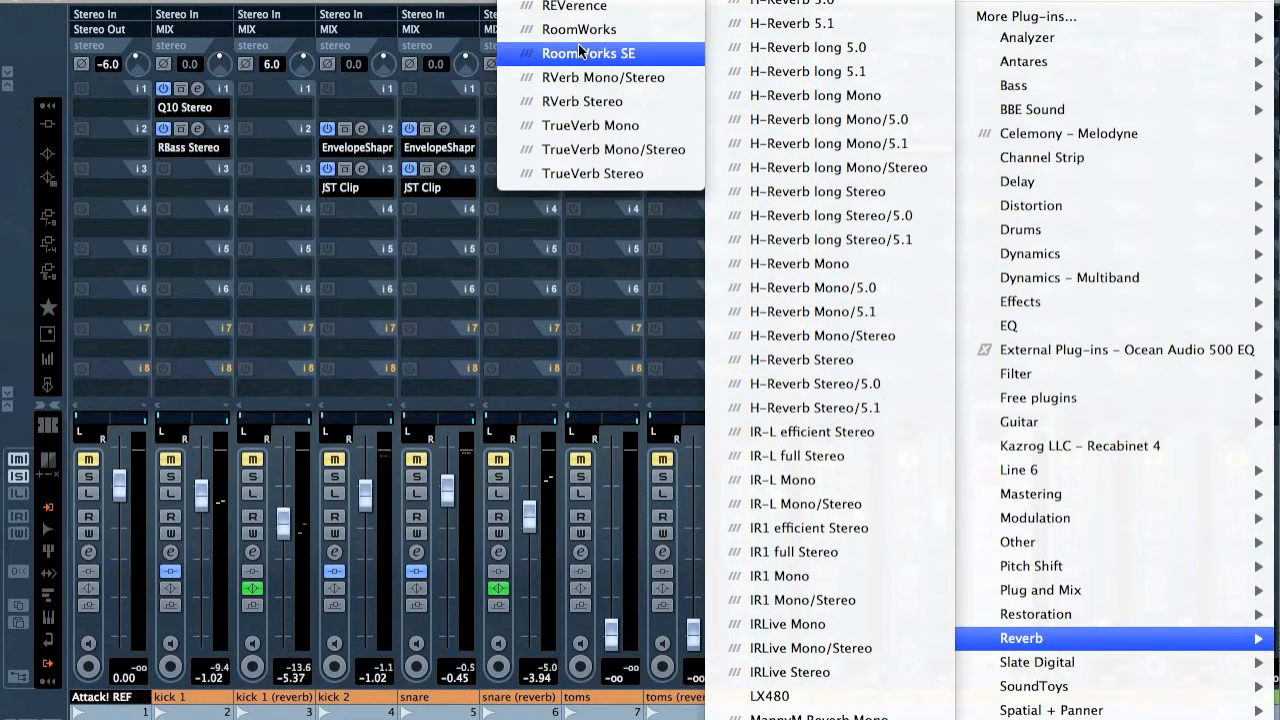
click(560, 46)
drag(765, 208, 778, 232)
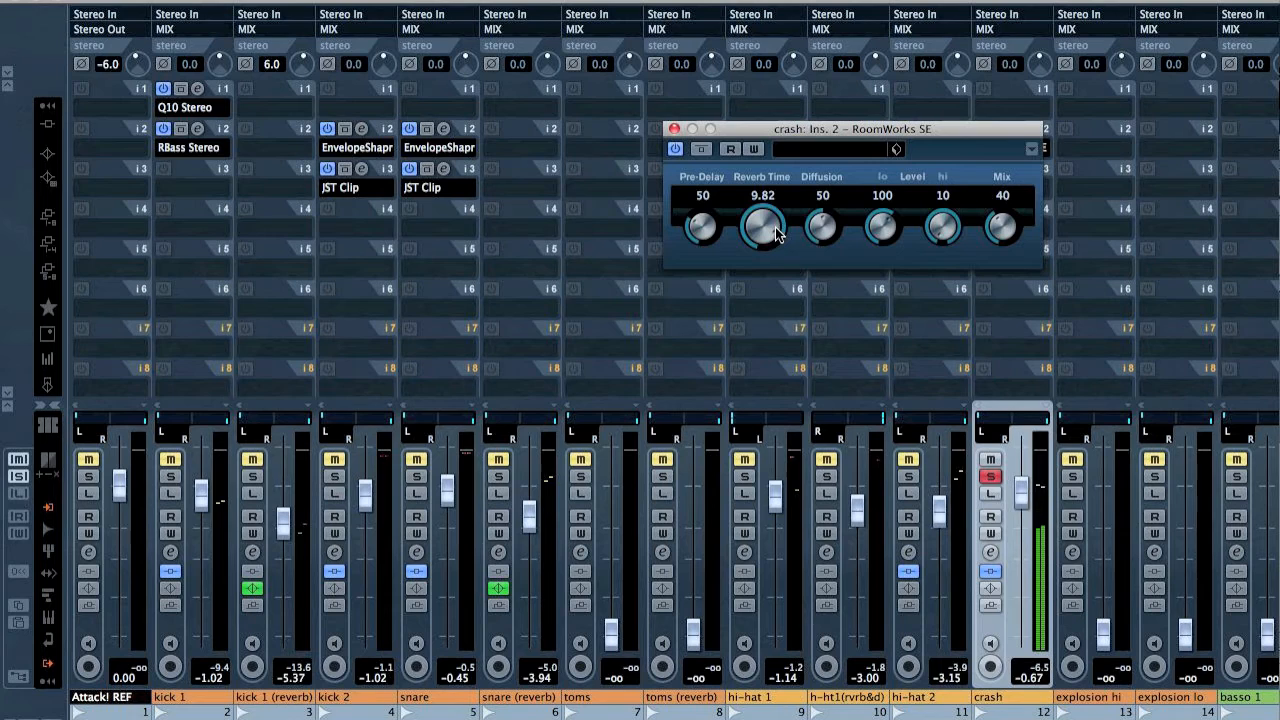
click(675, 131)
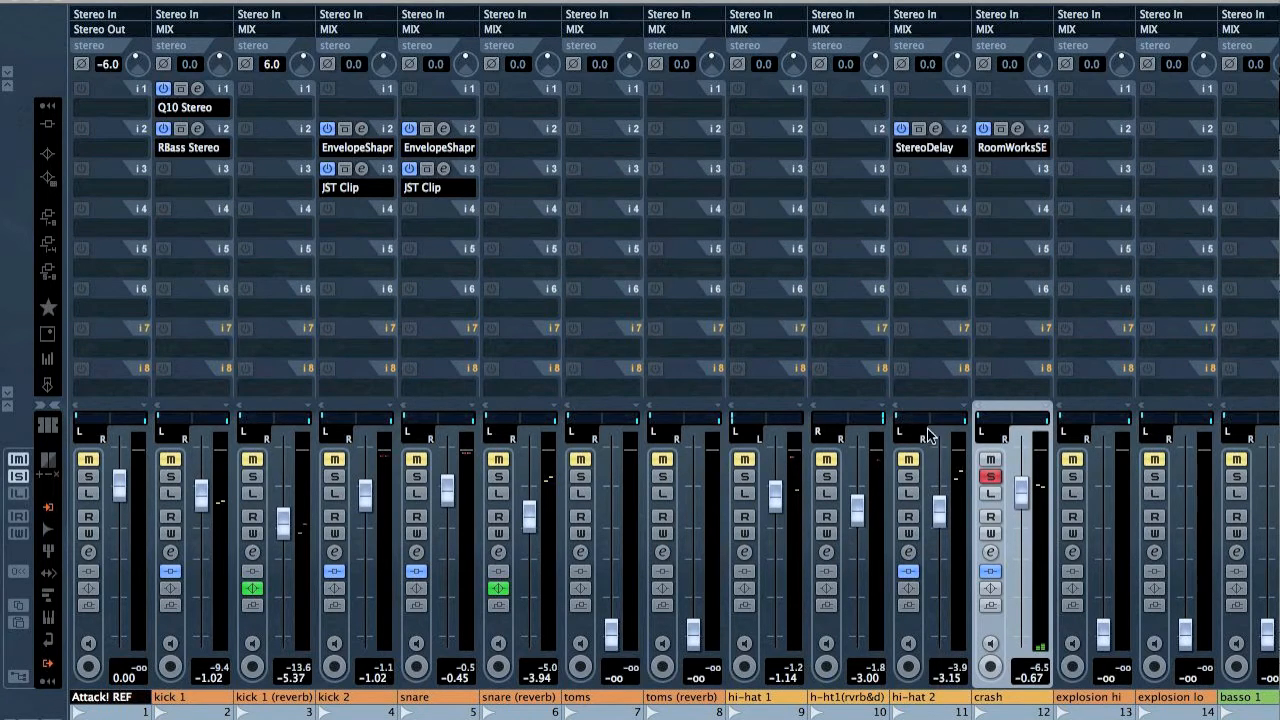
click(990, 477)
Solo the explosion hi track to audition it and set its mixer fader to -1.26 dB
key(F3)
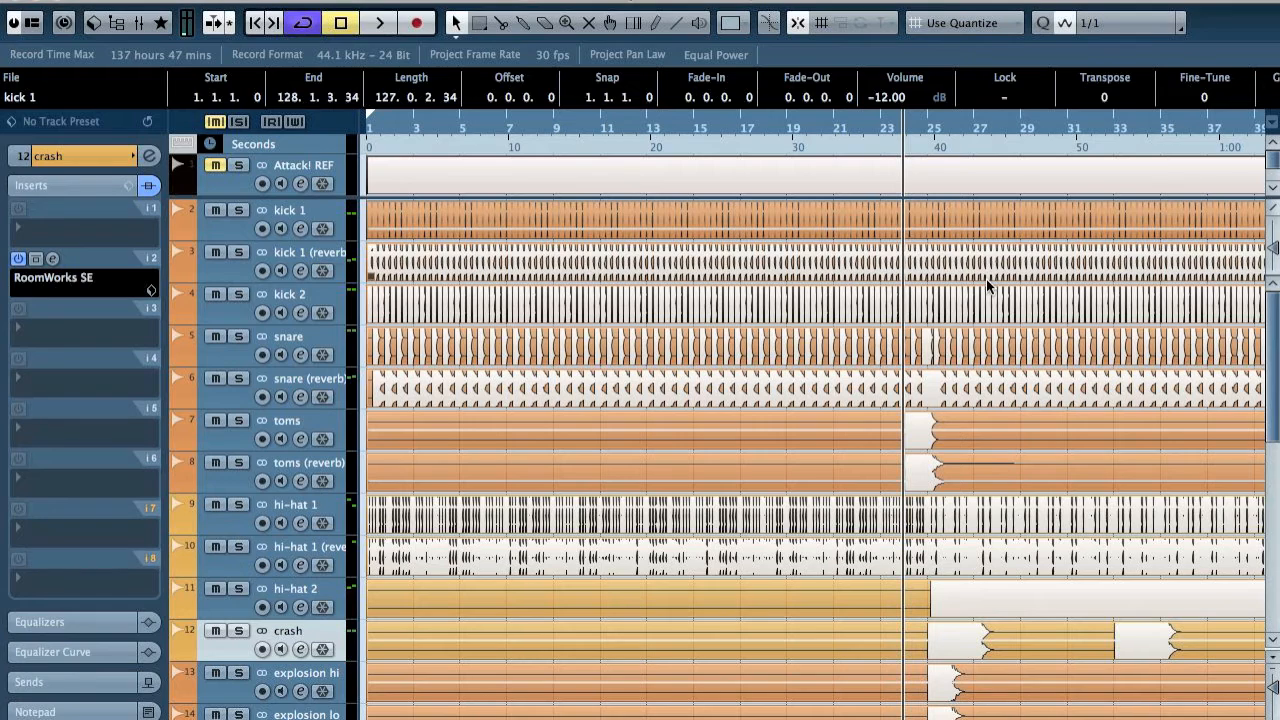
scroll(946, 341, down, 3)
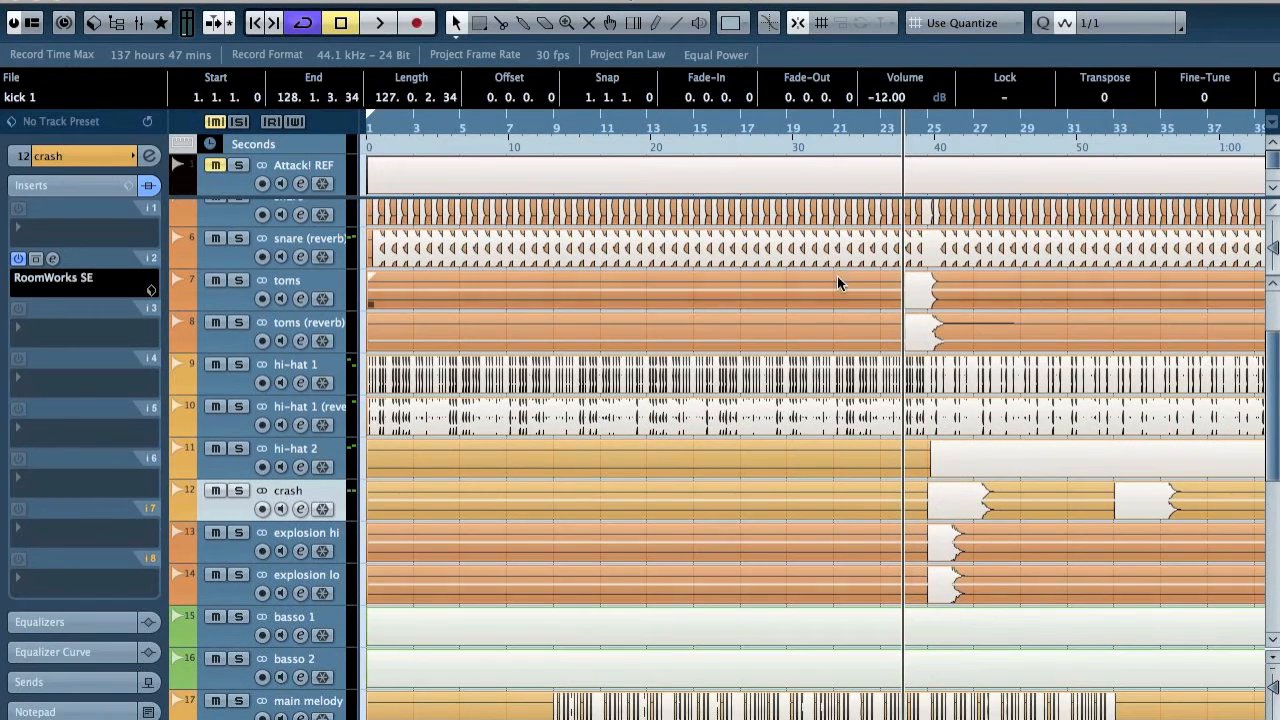
click(312, 535)
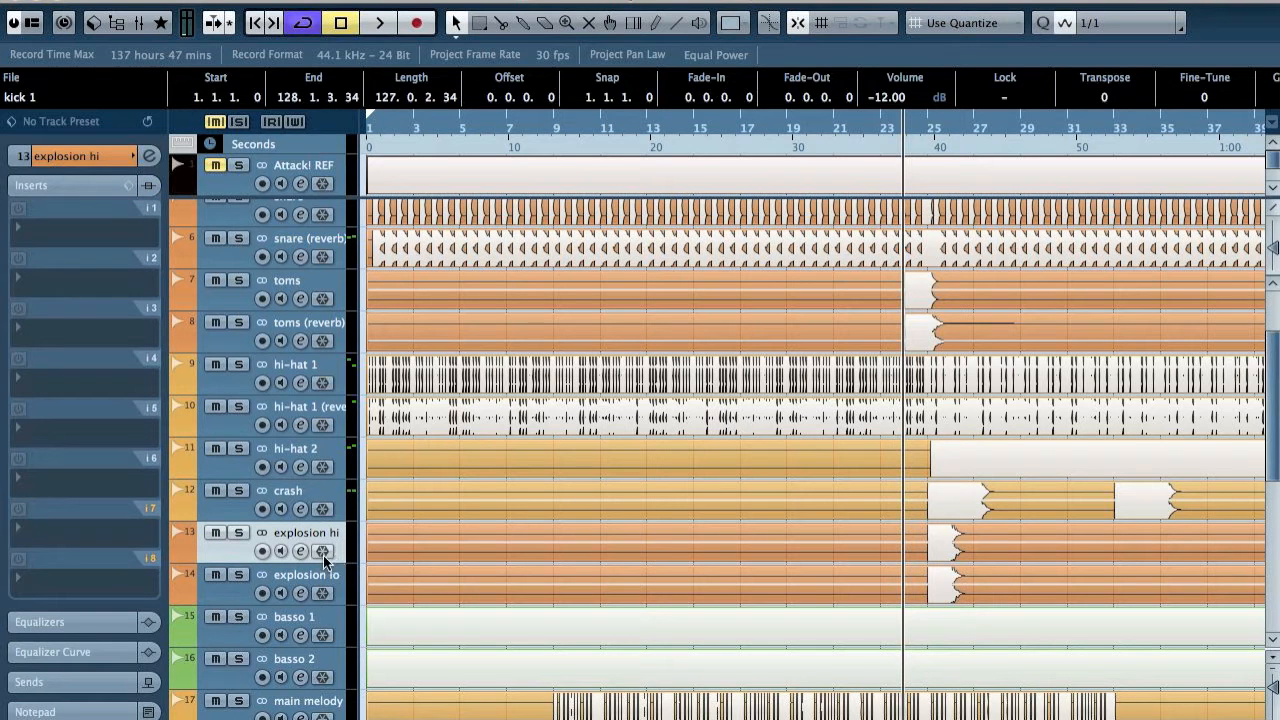
click(239, 533)
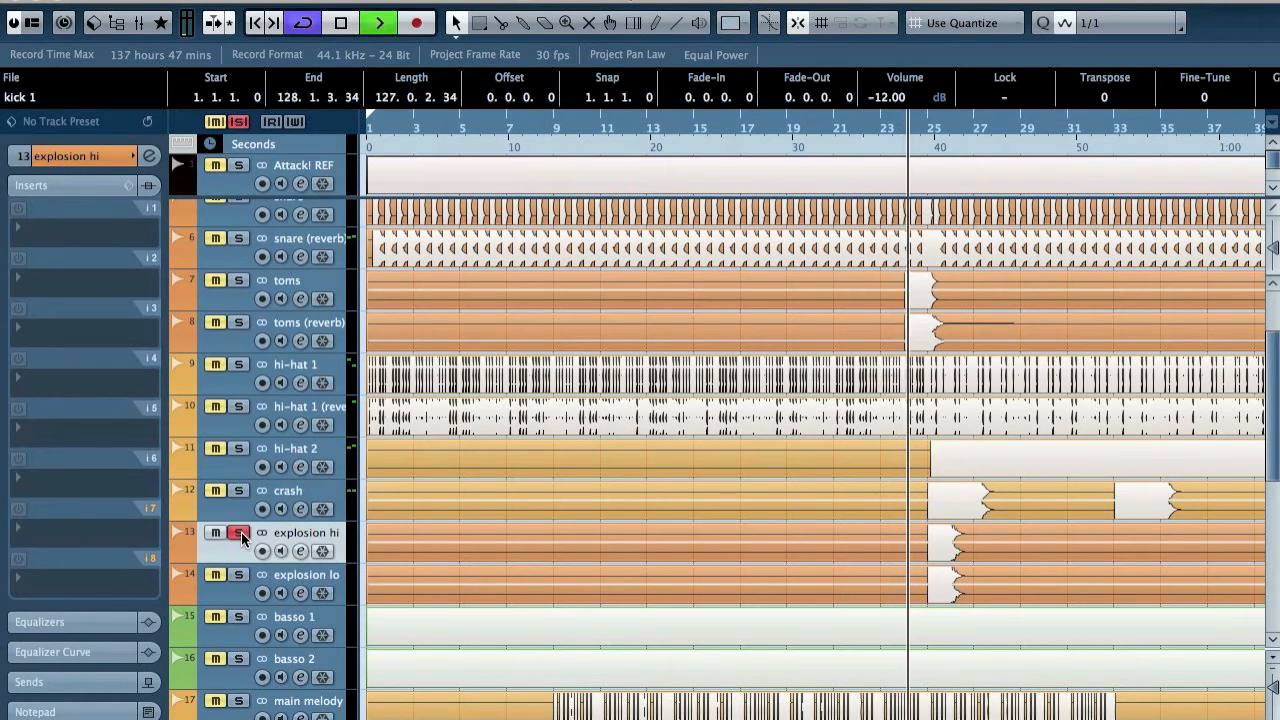
key(F3)
drag(1104, 640, 1110, 497)
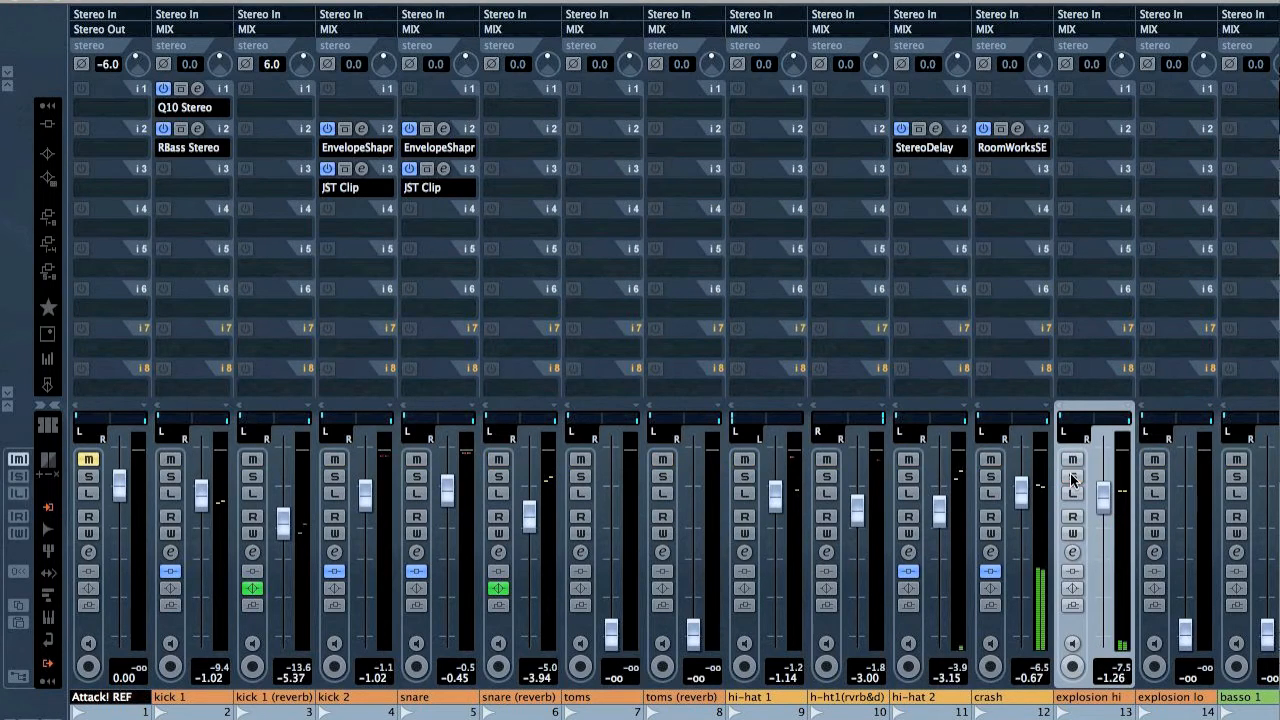
Open the channel settings of explosion hi and insert the Q1 Stereo equalizer in its first insert slot
click(1072, 552)
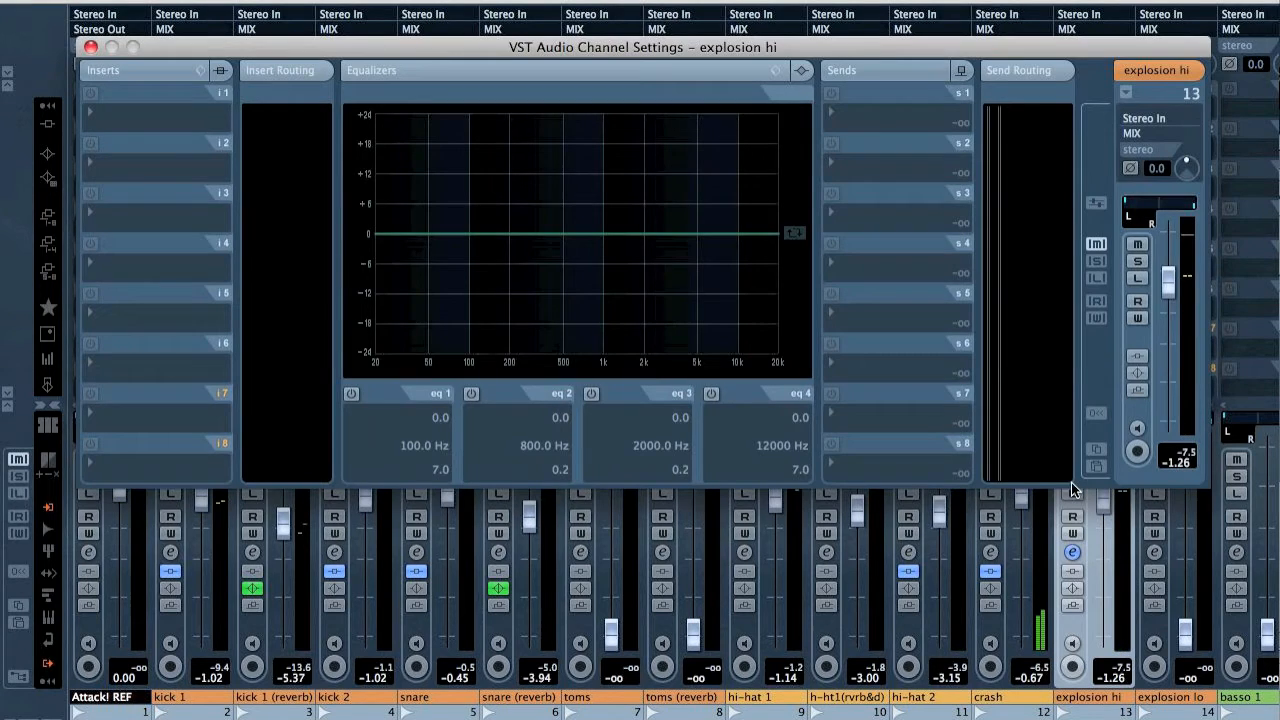
click(126, 112)
mouse_move(258, 463)
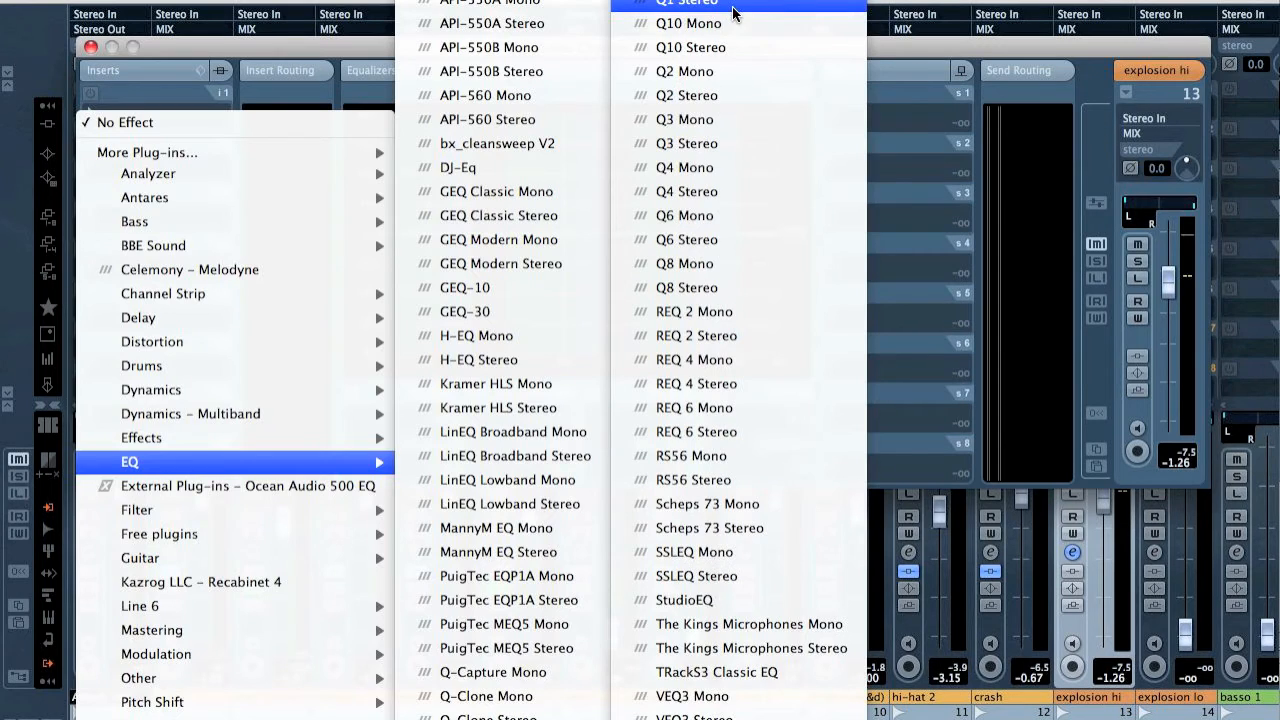
click(735, 5)
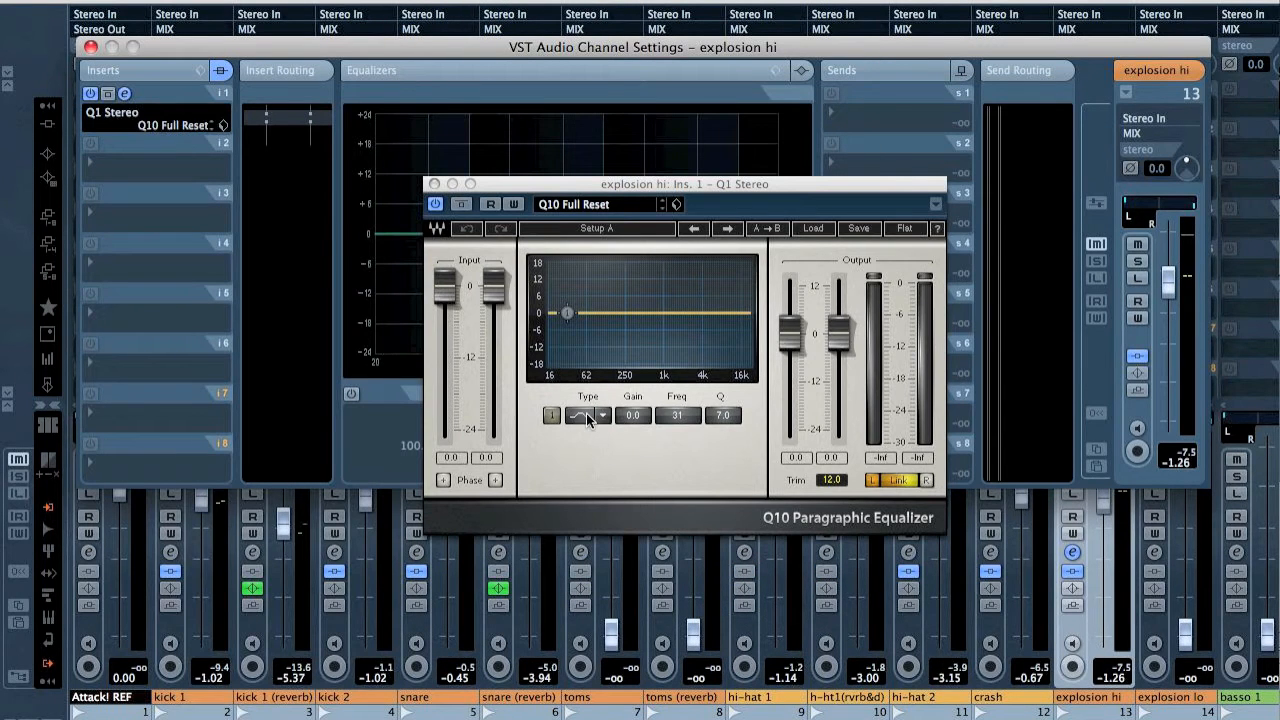
Set the Q1 band on explosion hi to an active Hi Pass filter at 100 Hz and close the plug-in and channel windows
click(667, 415)
click(667, 415)
key(Return)
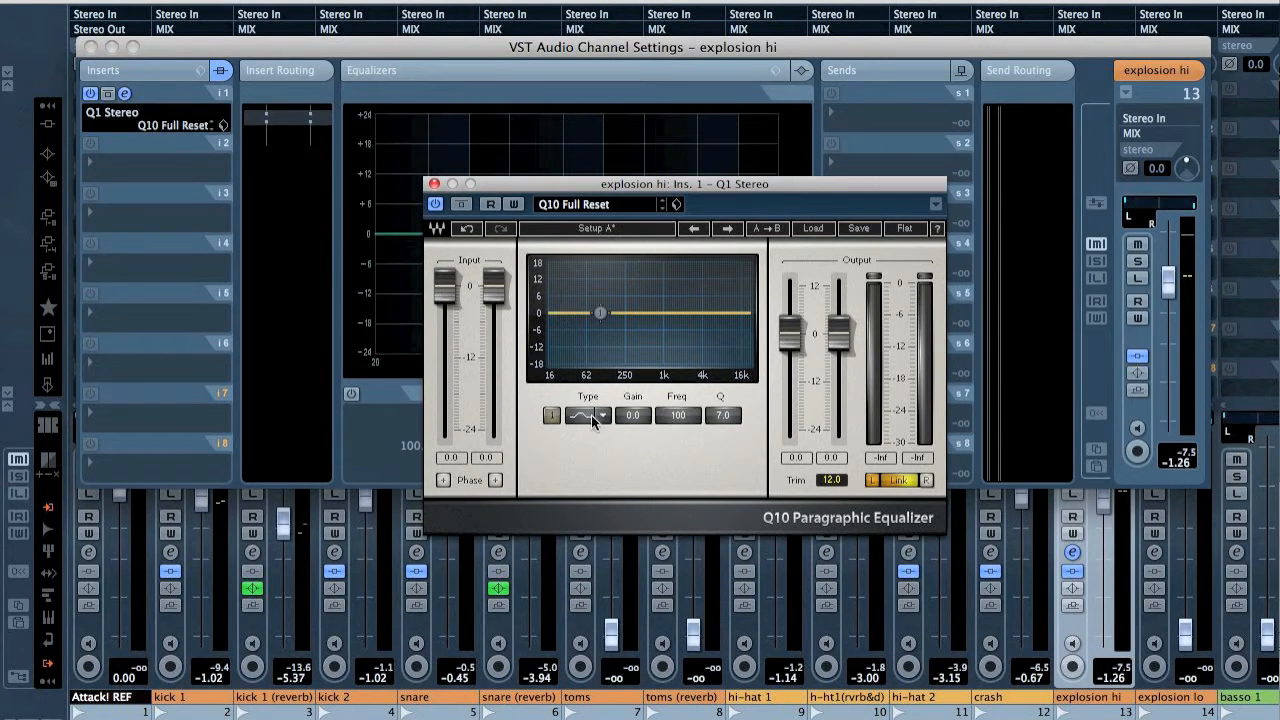
click(601, 416)
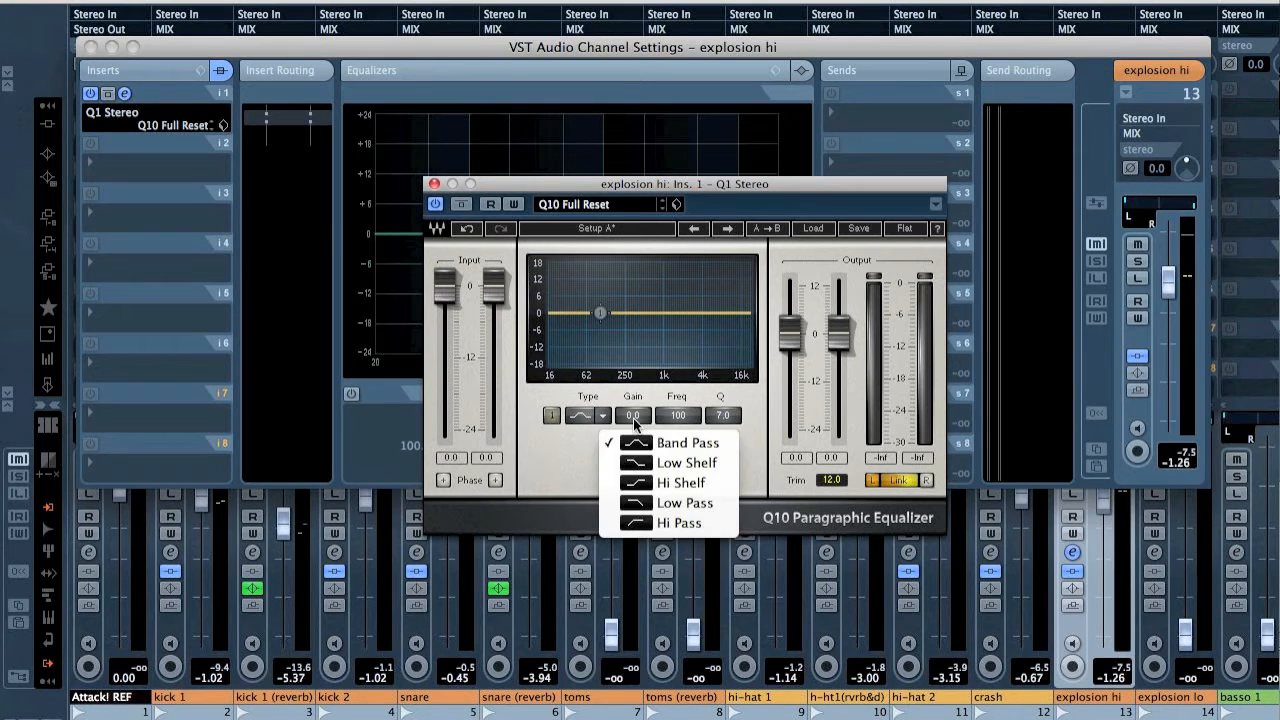
click(674, 522)
click(551, 415)
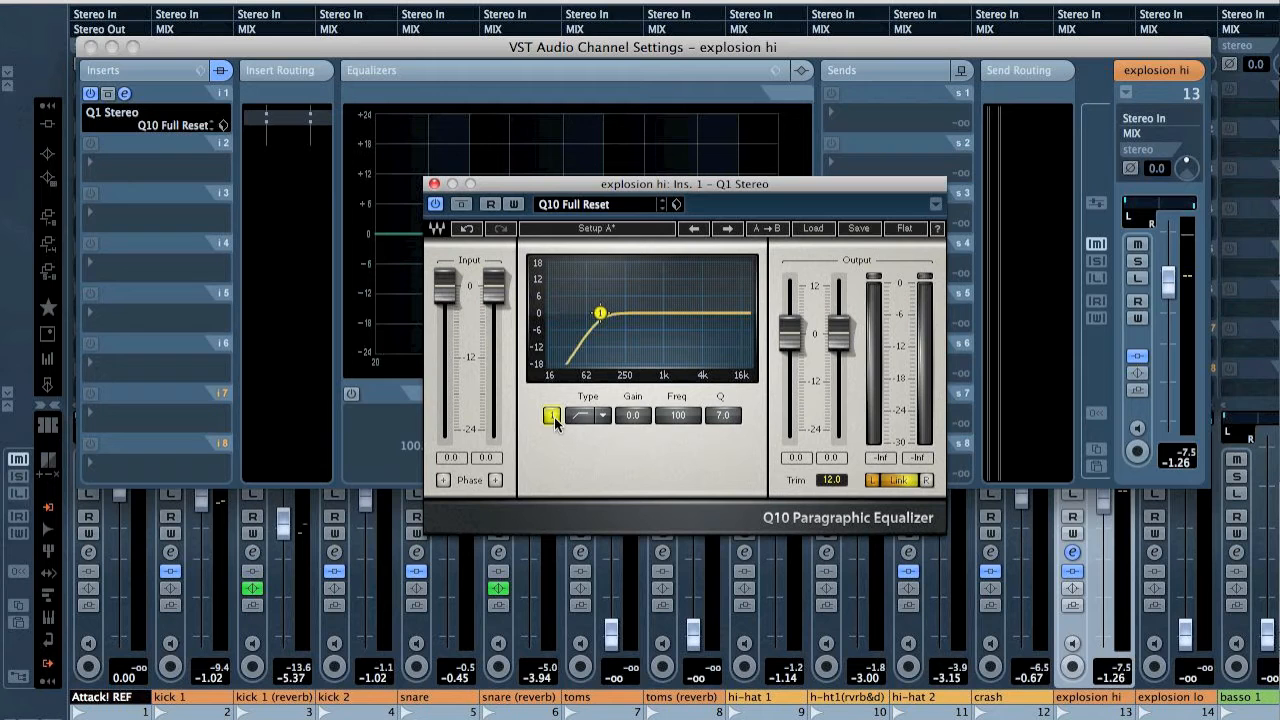
click(434, 184)
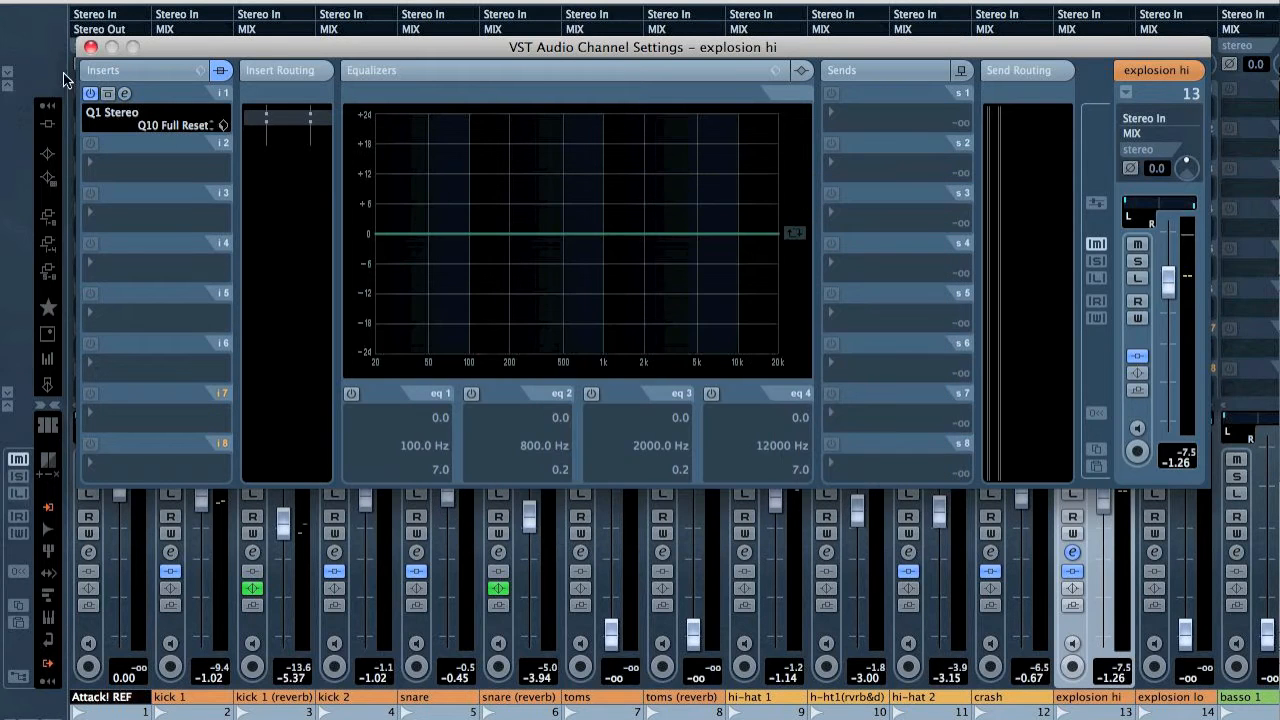
click(90, 48)
Copy the Q1 Stereo insert from explosion hi to explosion lo and change the copy's filter type to Low Pass
drag(1140, 88, 1185, 90)
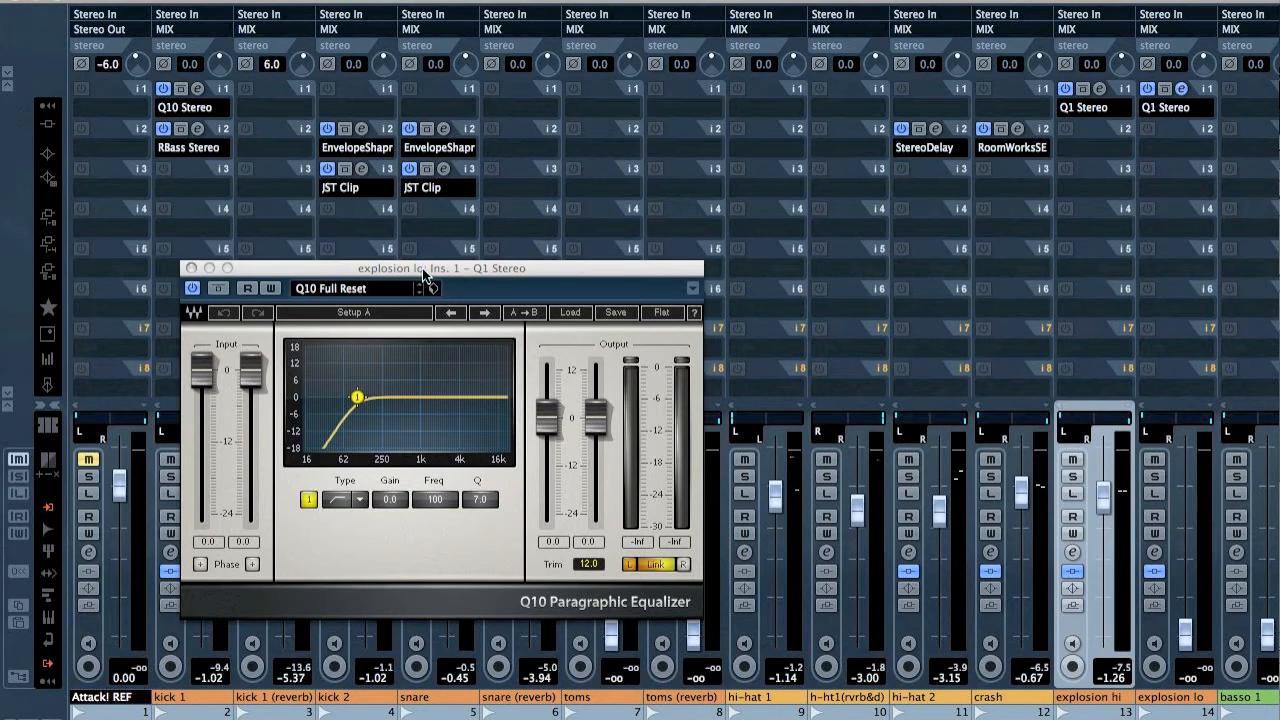
click(362, 500)
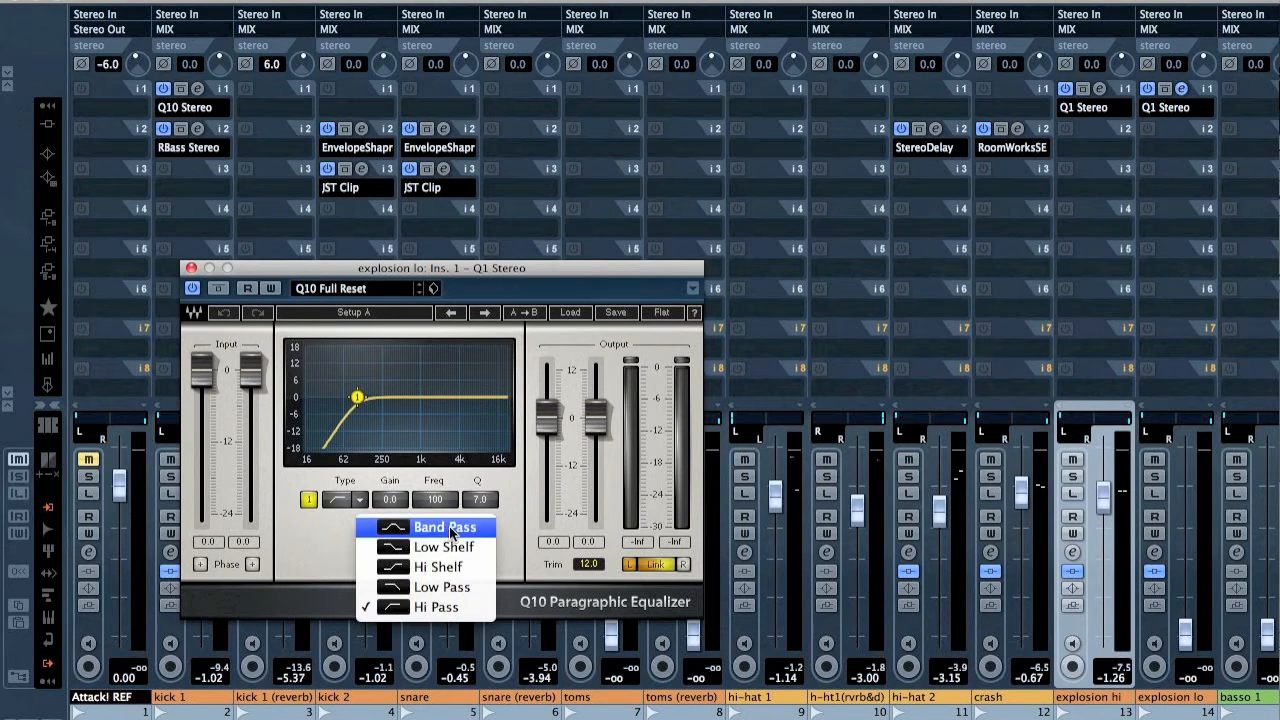
click(470, 587)
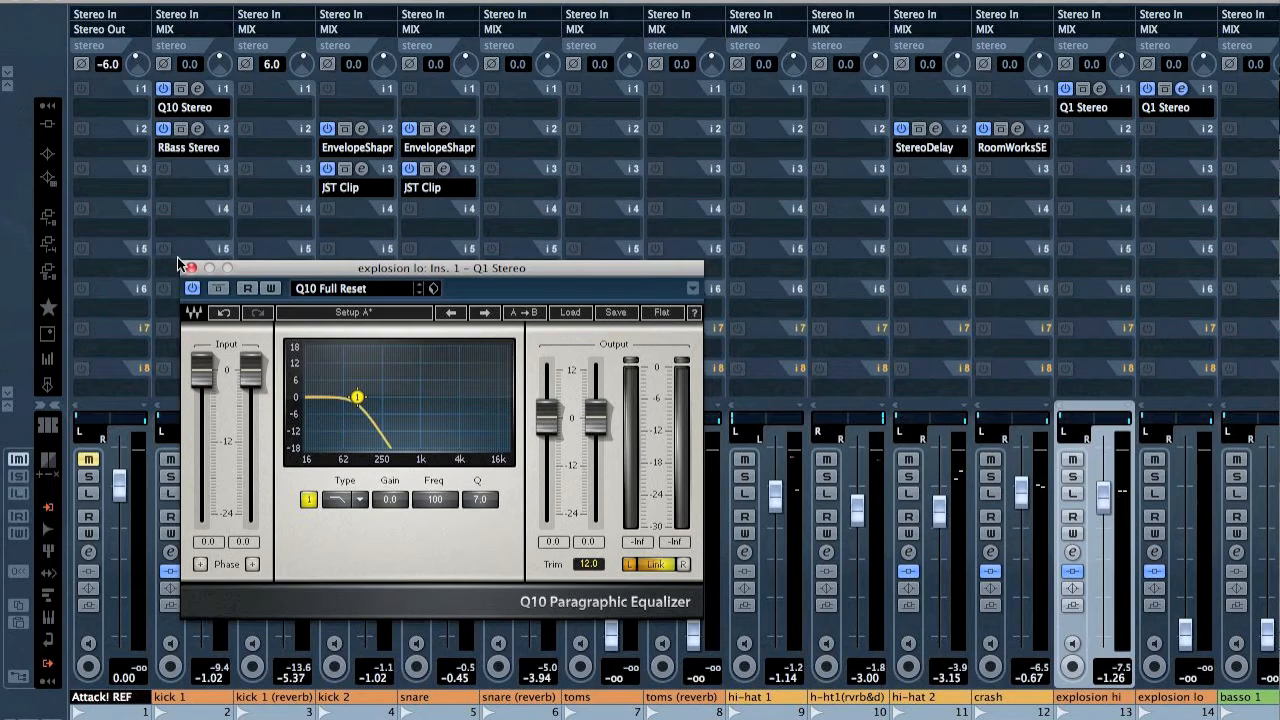
Close the Q1 window, set the explosion lo fader to 1.74 dB and insert RBass Stereo in that channel's second insert slot
click(190, 268)
drag(1184, 626, 1192, 470)
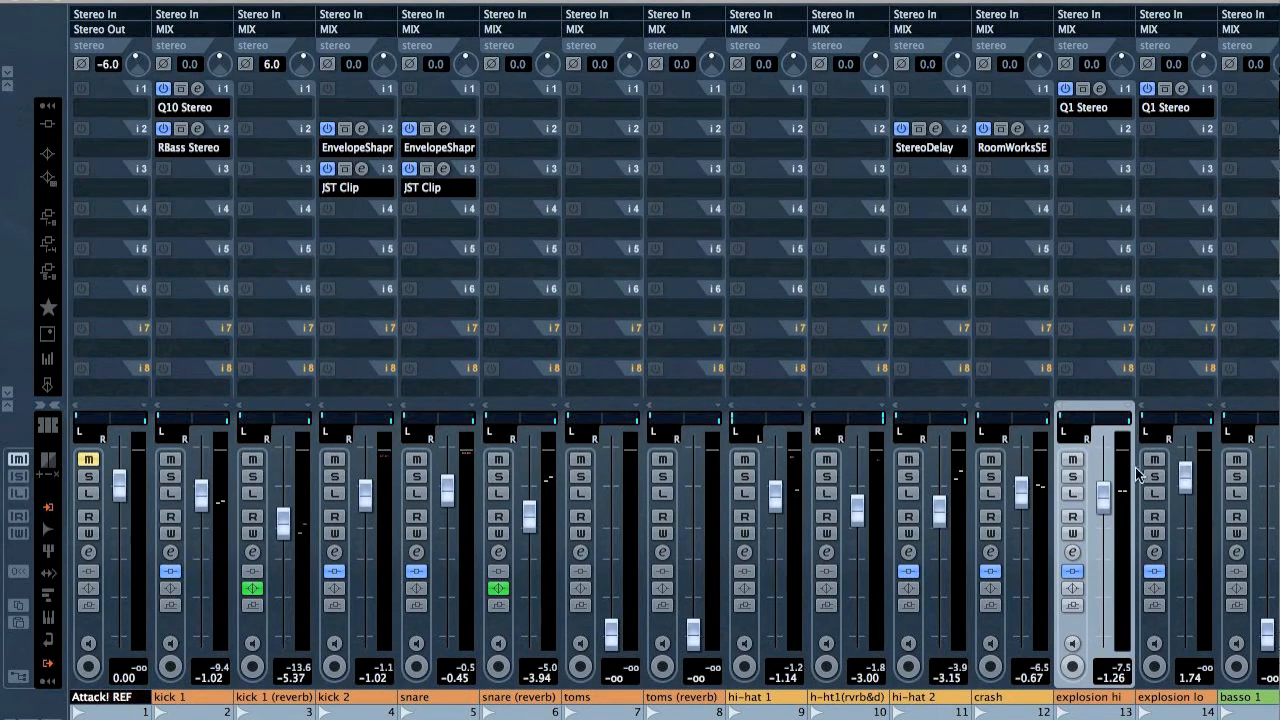
click(1172, 147)
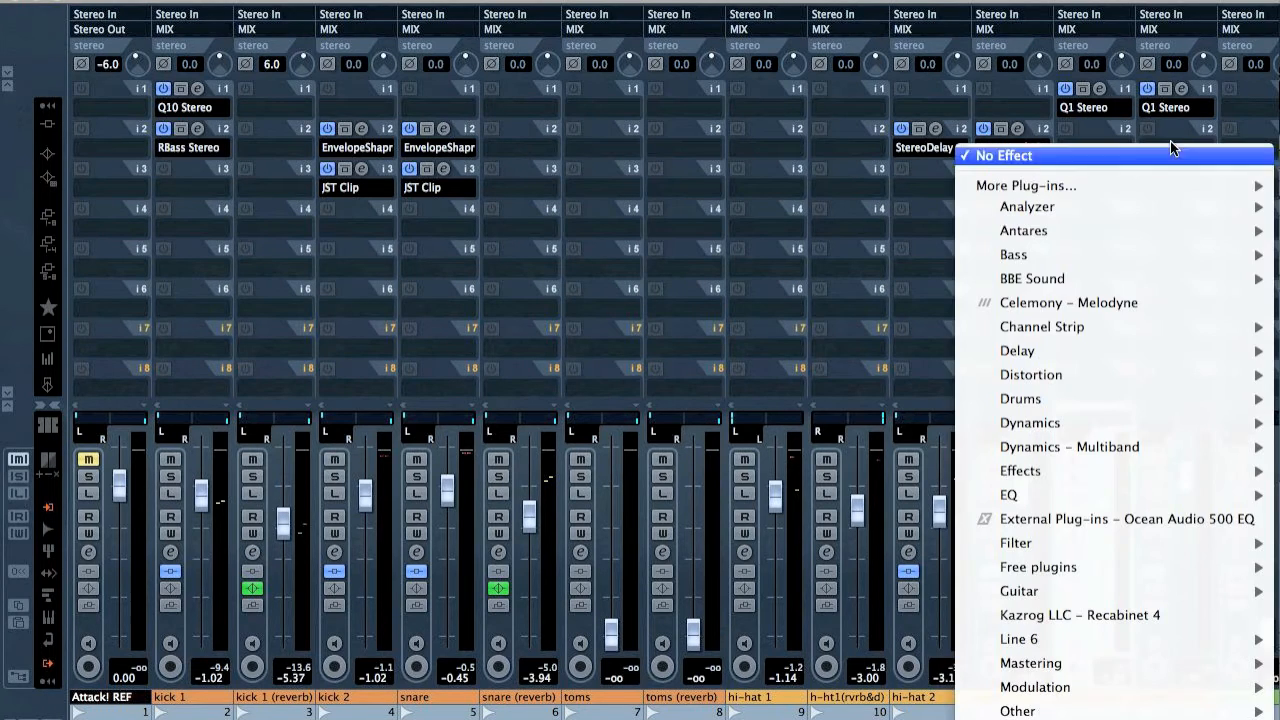
mouse_move(1113, 332)
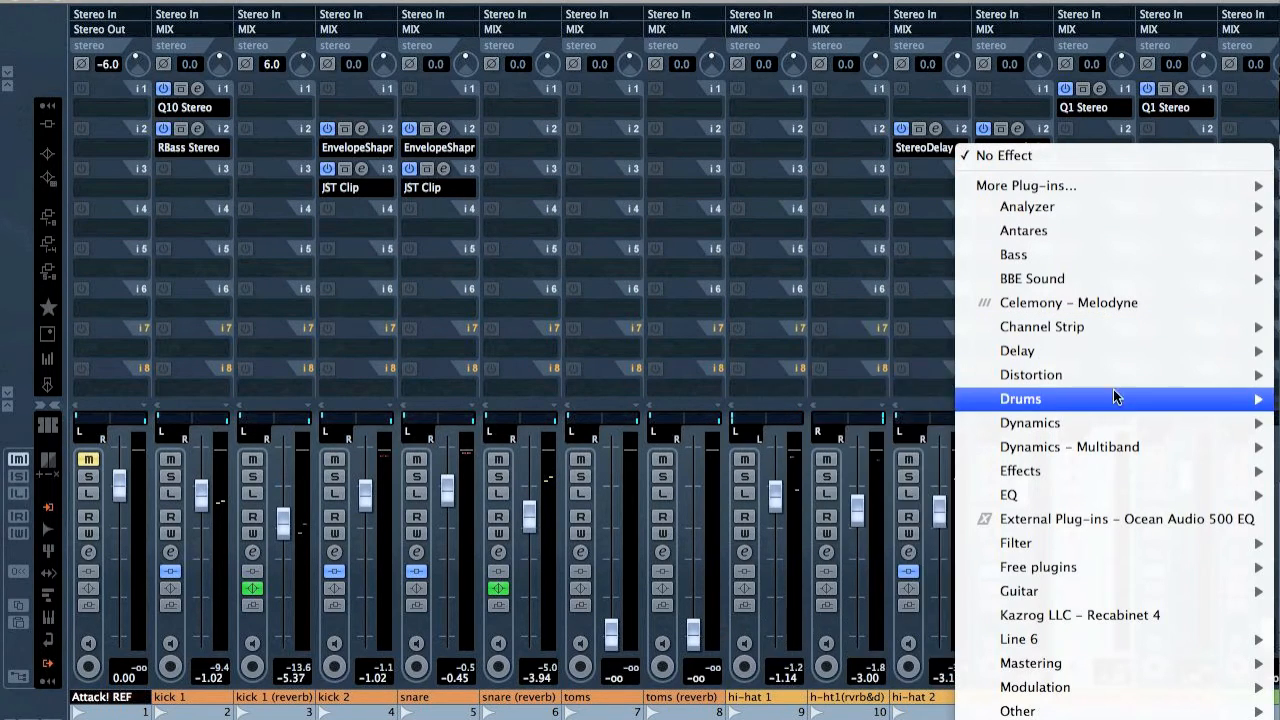
mouse_move(1090, 368)
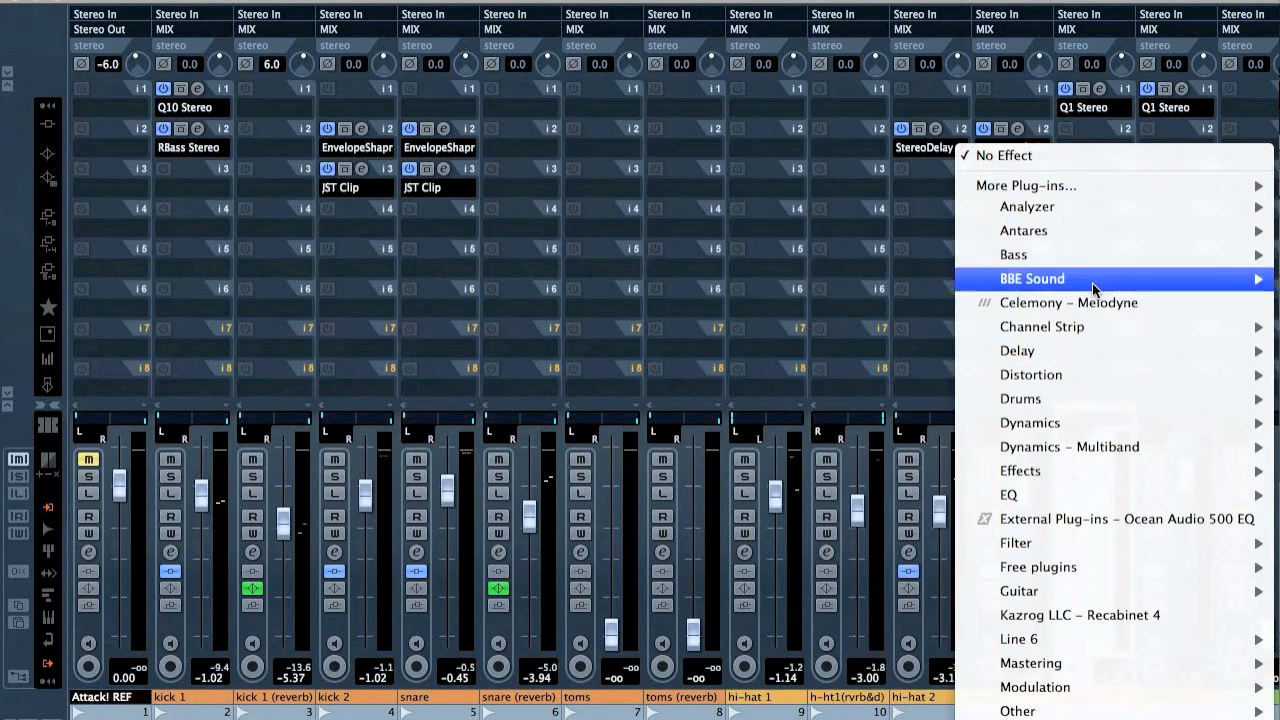
mouse_move(1095, 258)
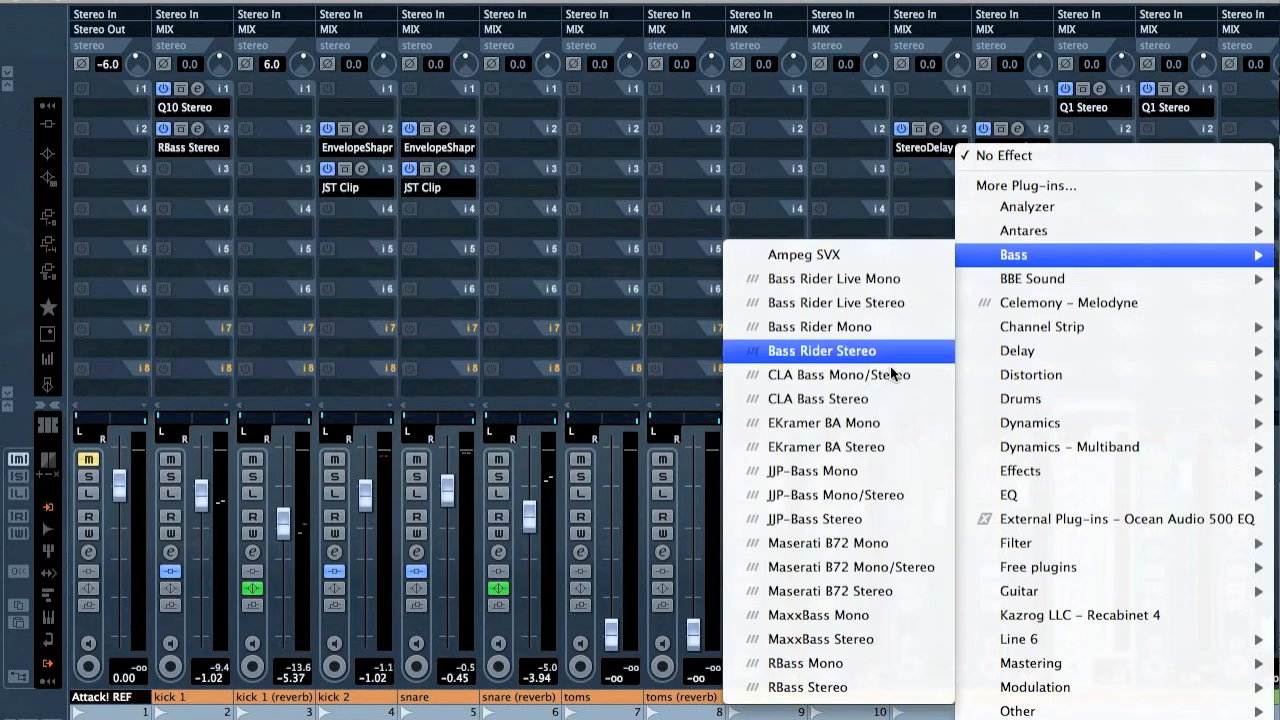
click(880, 687)
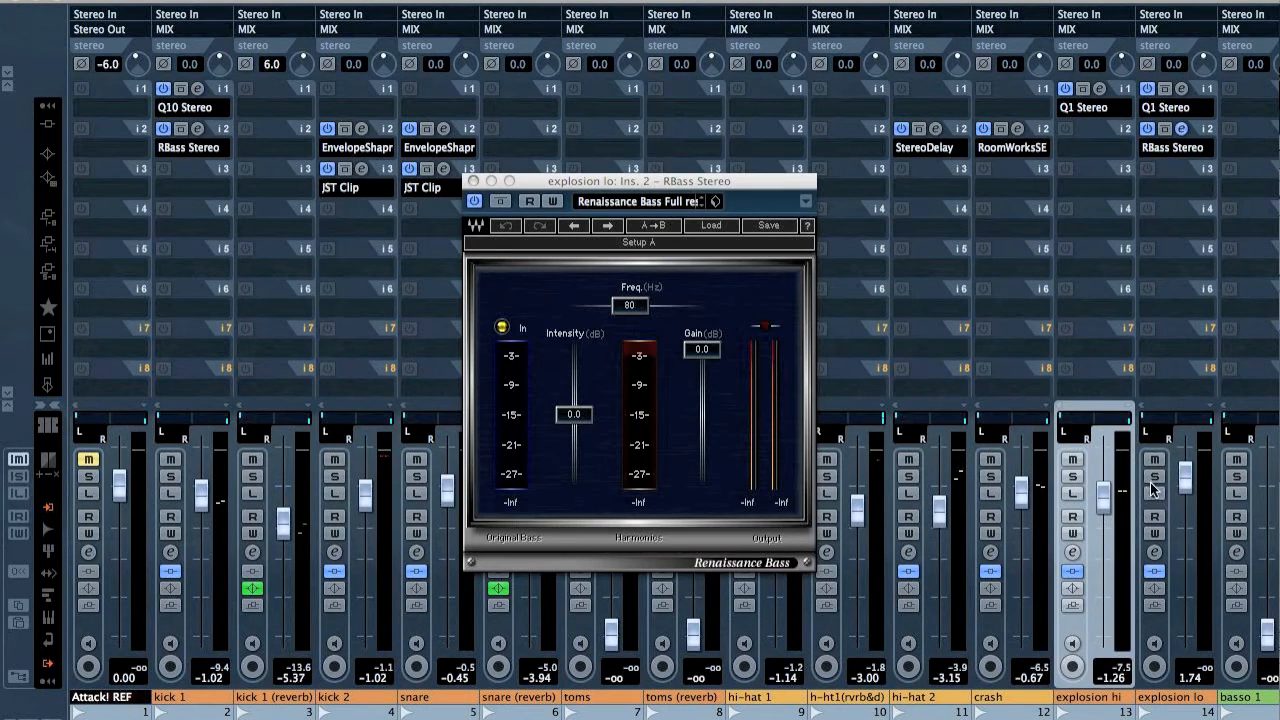
Audition explosion lo in solo with RBass, add explosion hi to the solo, and close the RBass window
click(1155, 478)
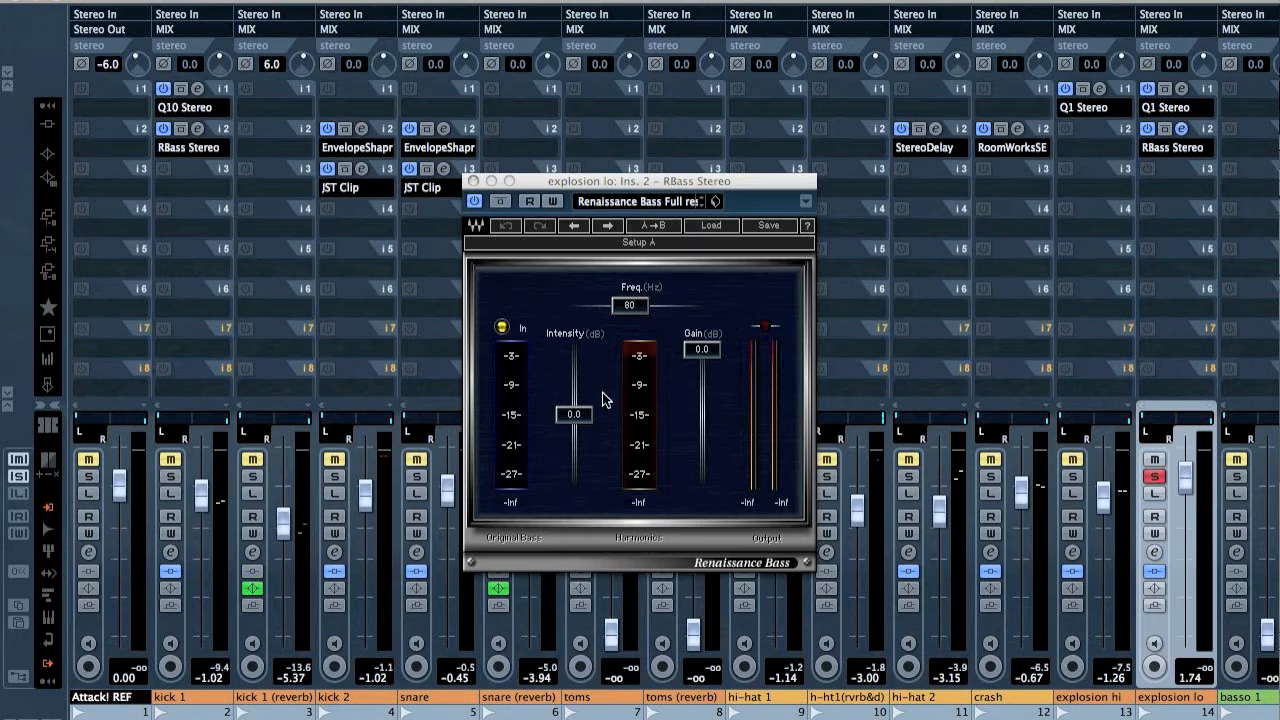
key(space)
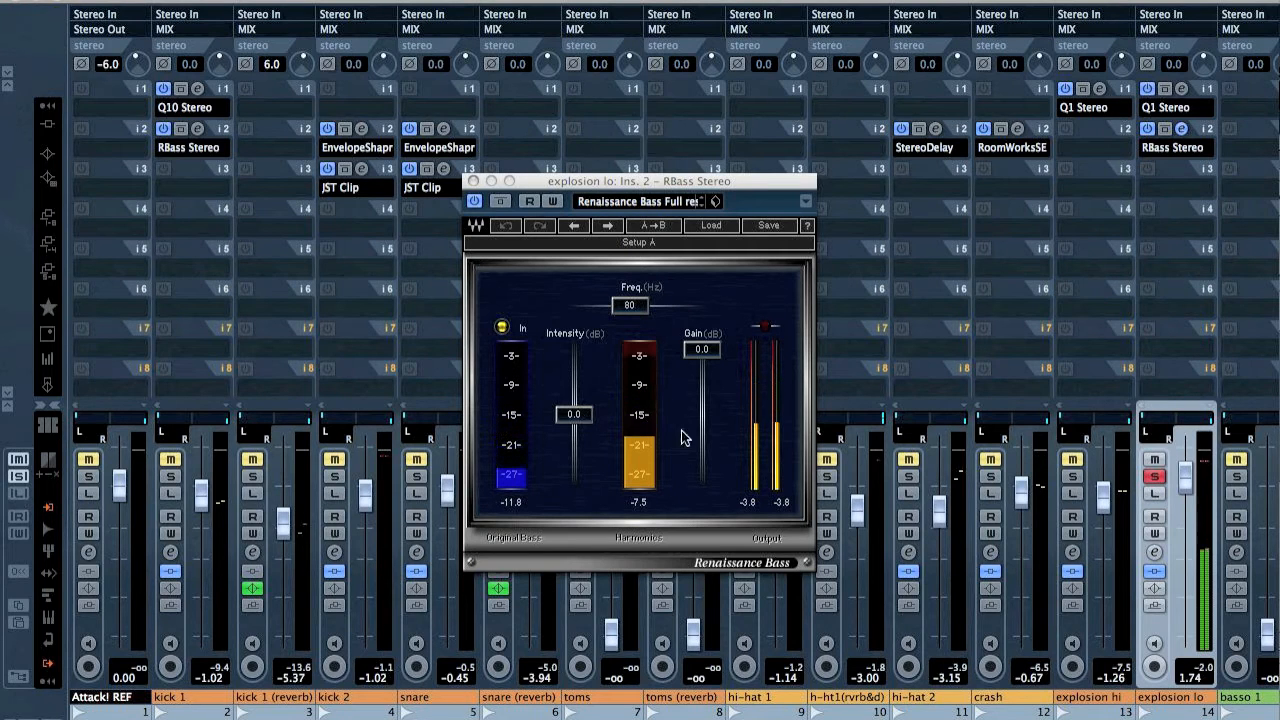
click(1073, 478)
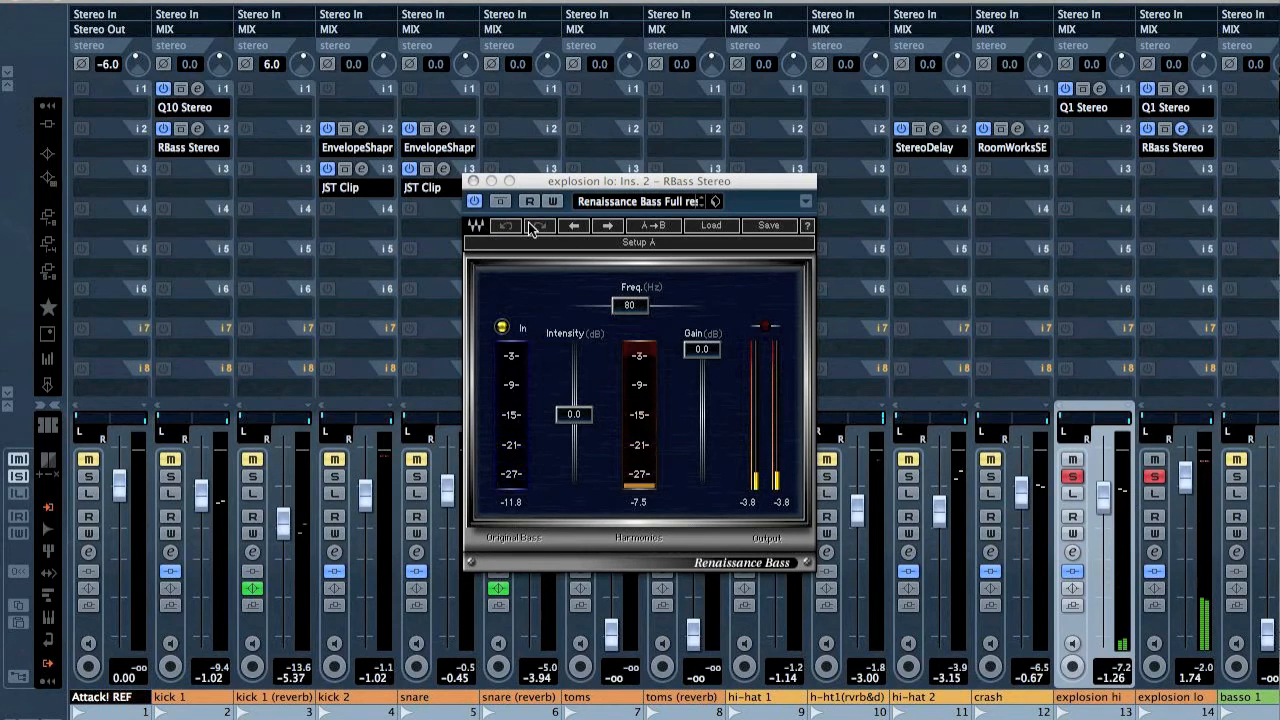
click(474, 182)
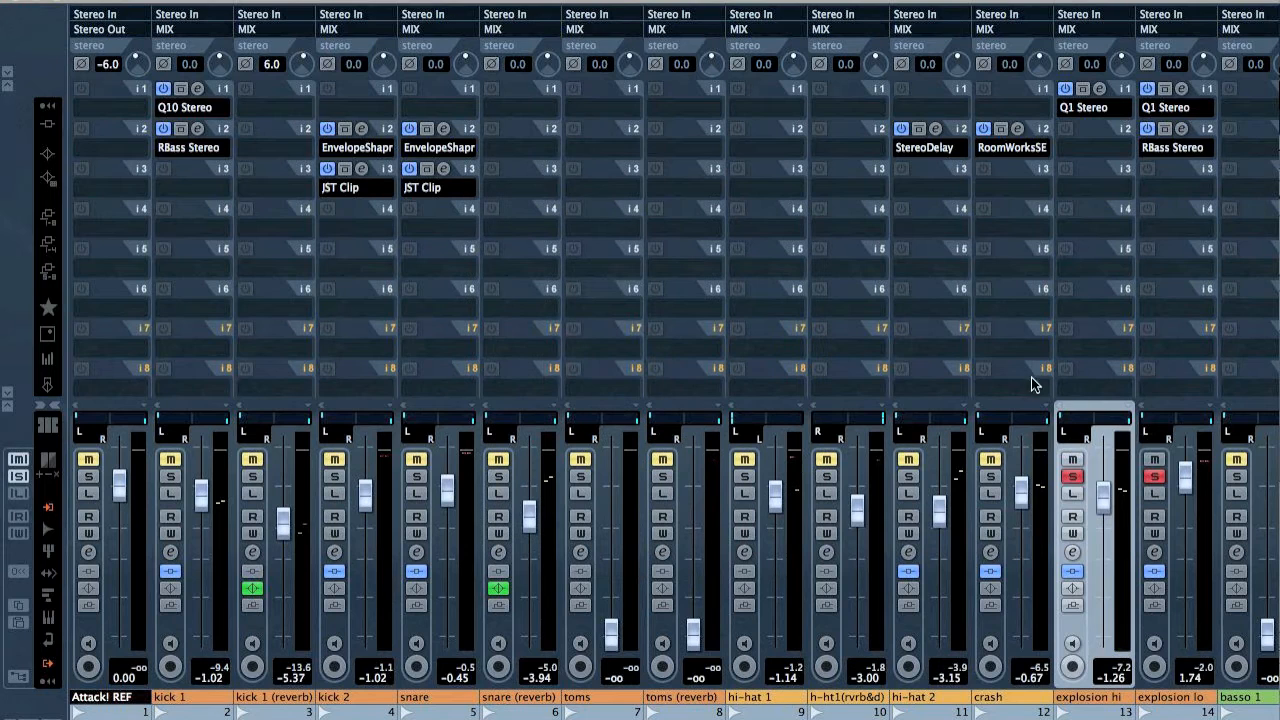
Insert L1 limiter Stereo in explosion hi's third slot, set threshold to -16.3 and out ceiling to -6.8, and play it back
click(1093, 183)
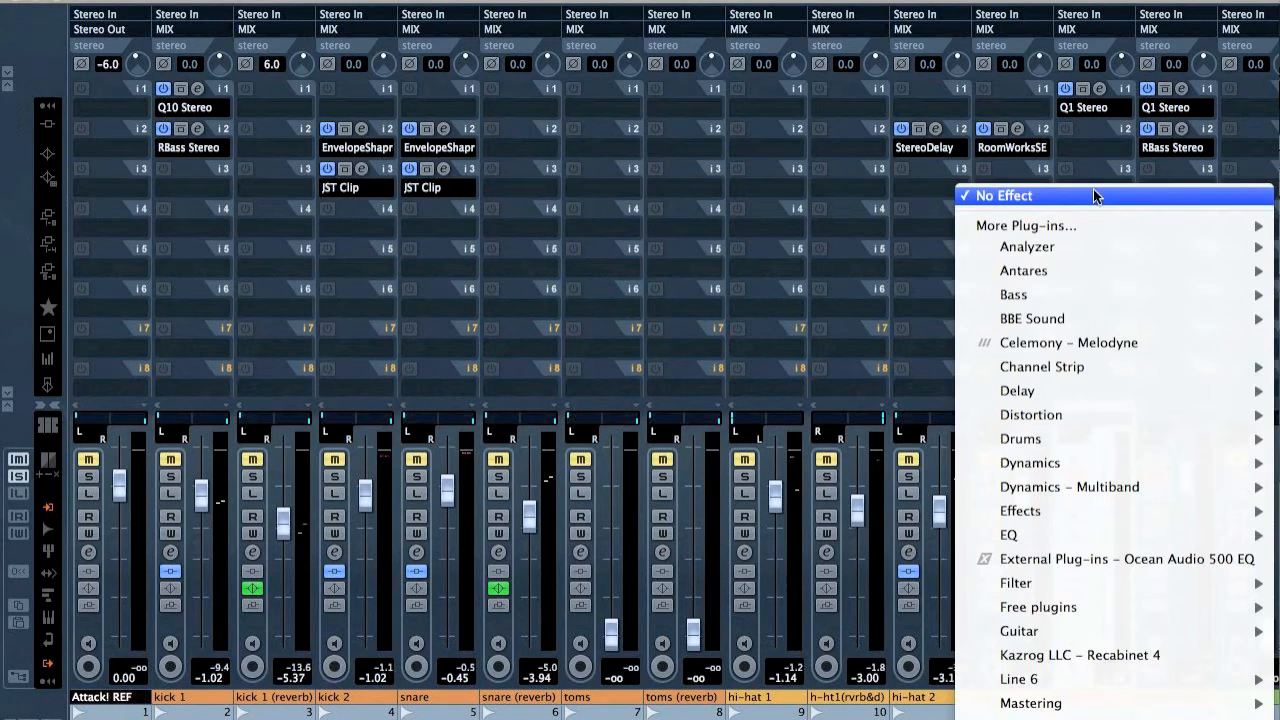
mouse_move(1047, 474)
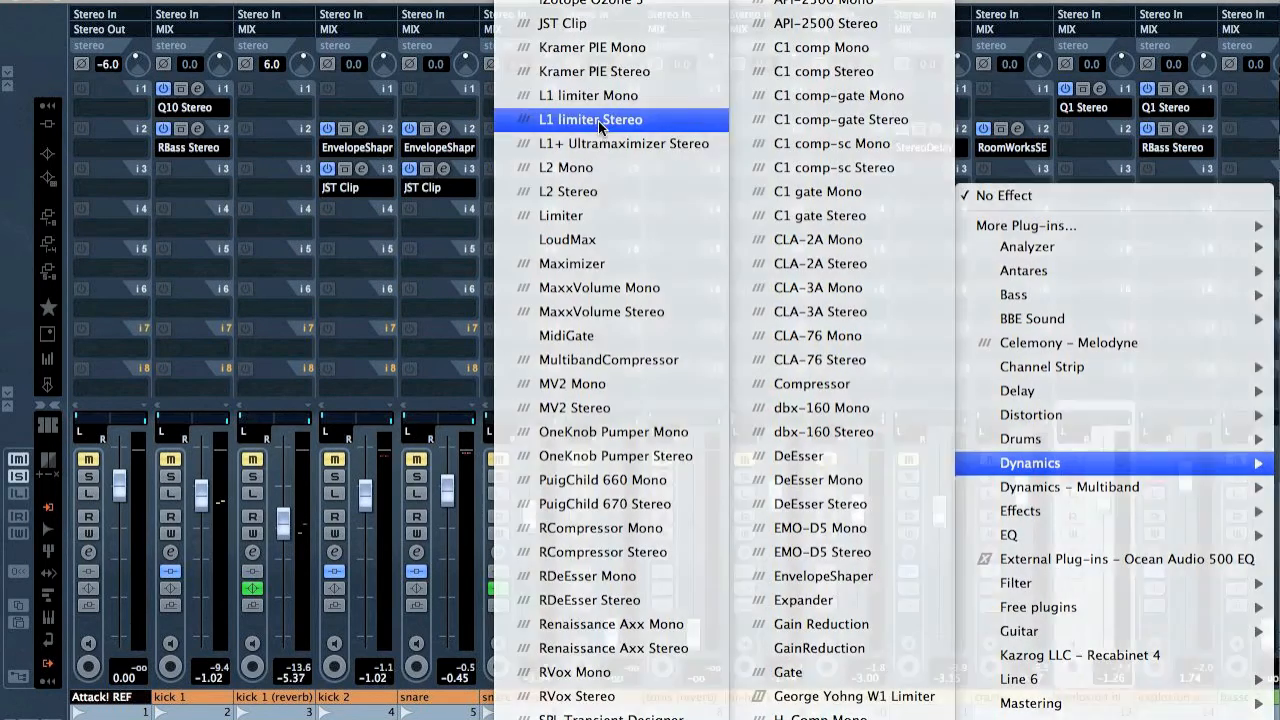
click(598, 120)
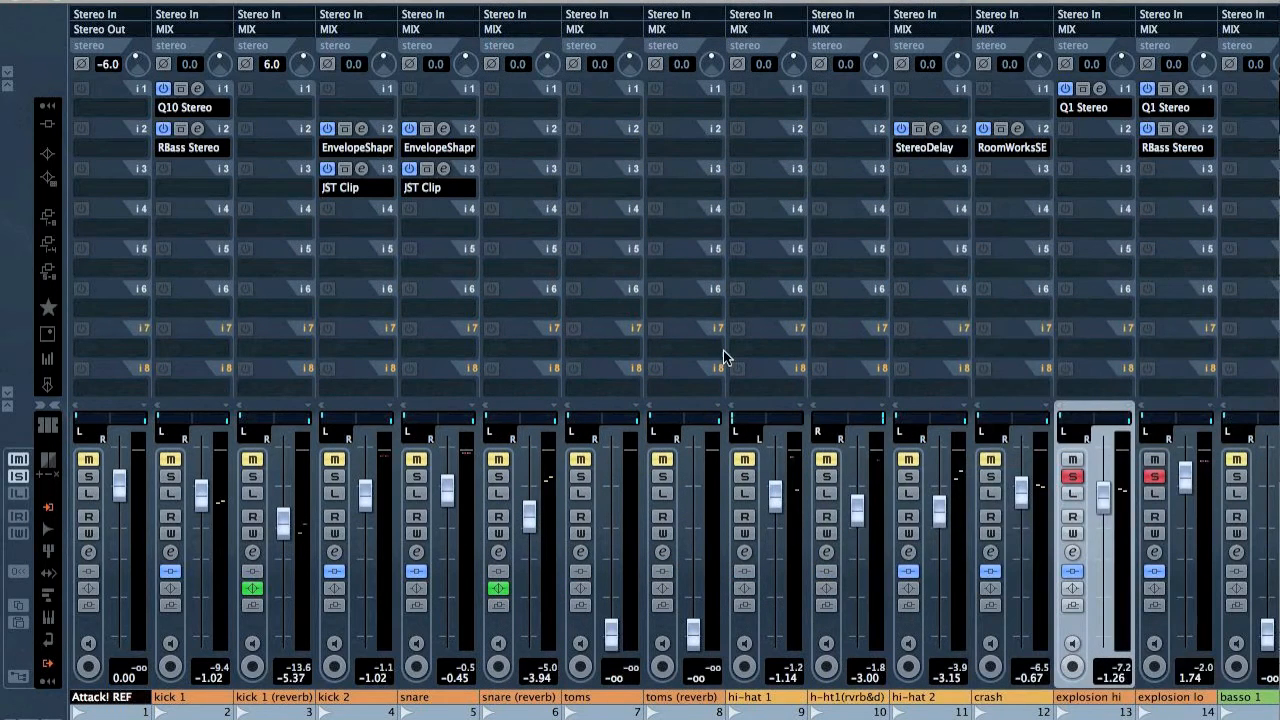
drag(768, 321, 768, 428)
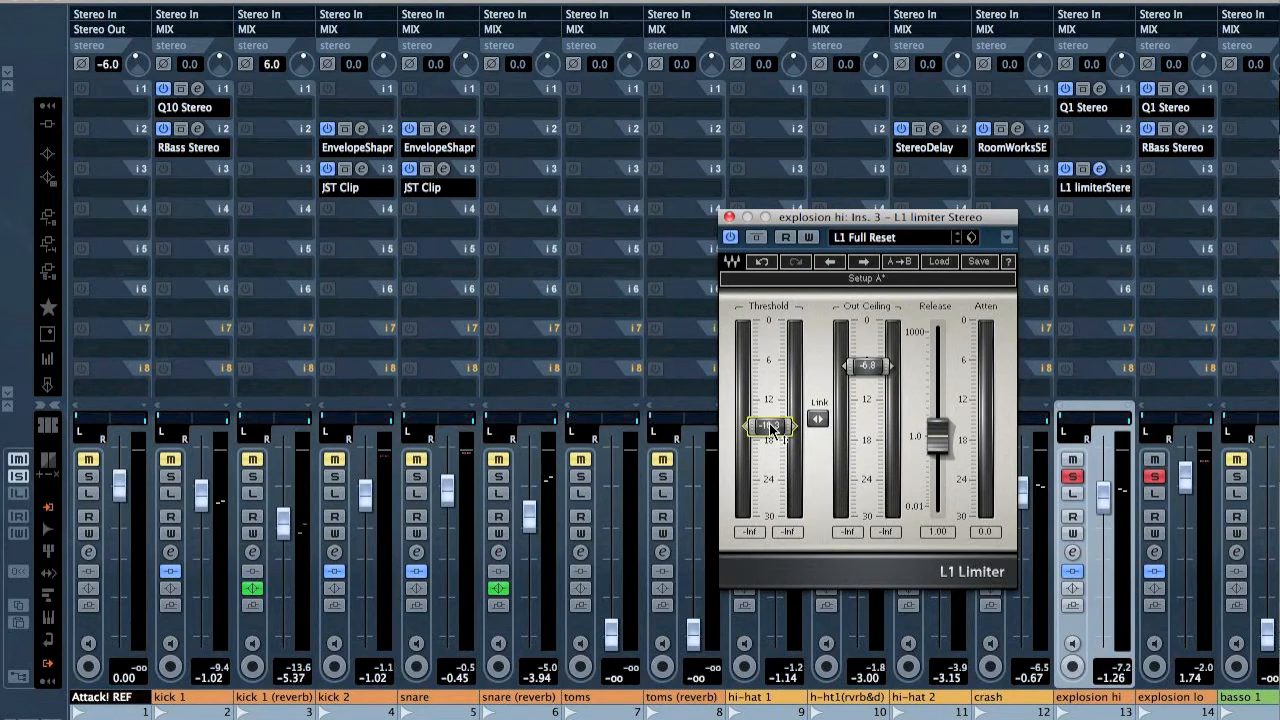
key(space)
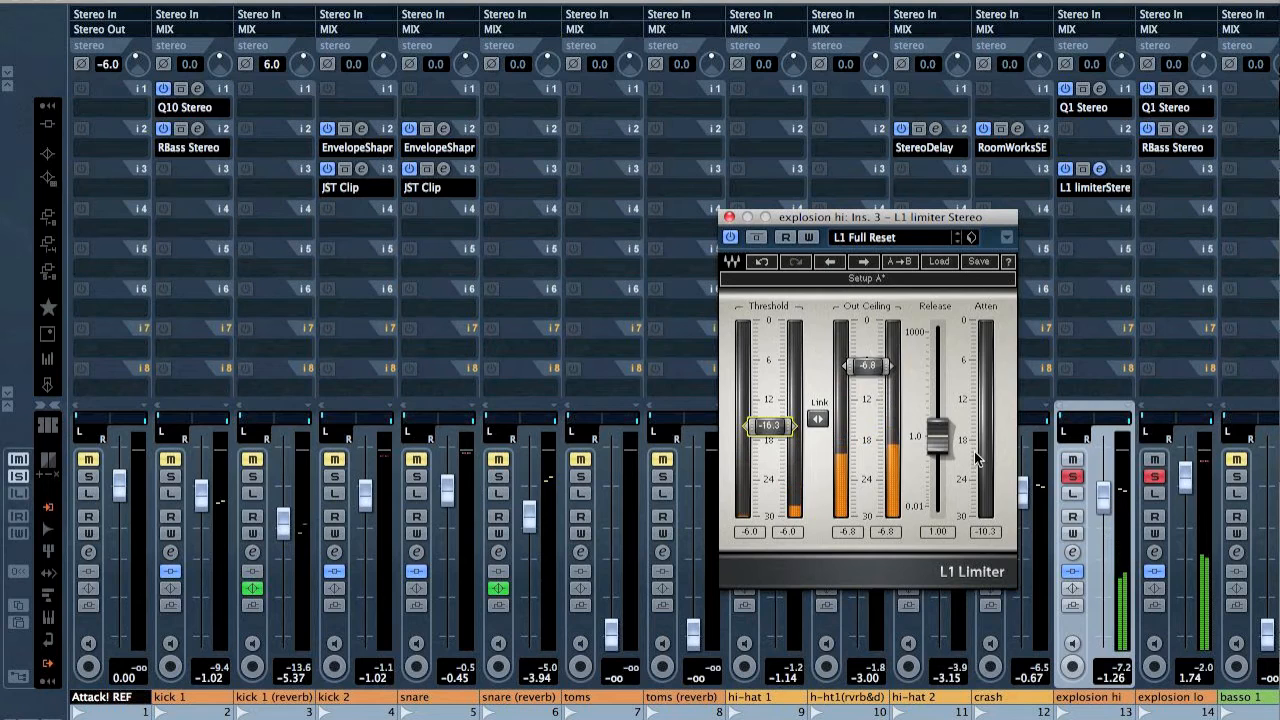
Unsolo both explosion channels and lower the explosion hi fader to -5.37 dB in the full mix
click(1156, 478)
click(1084, 479)
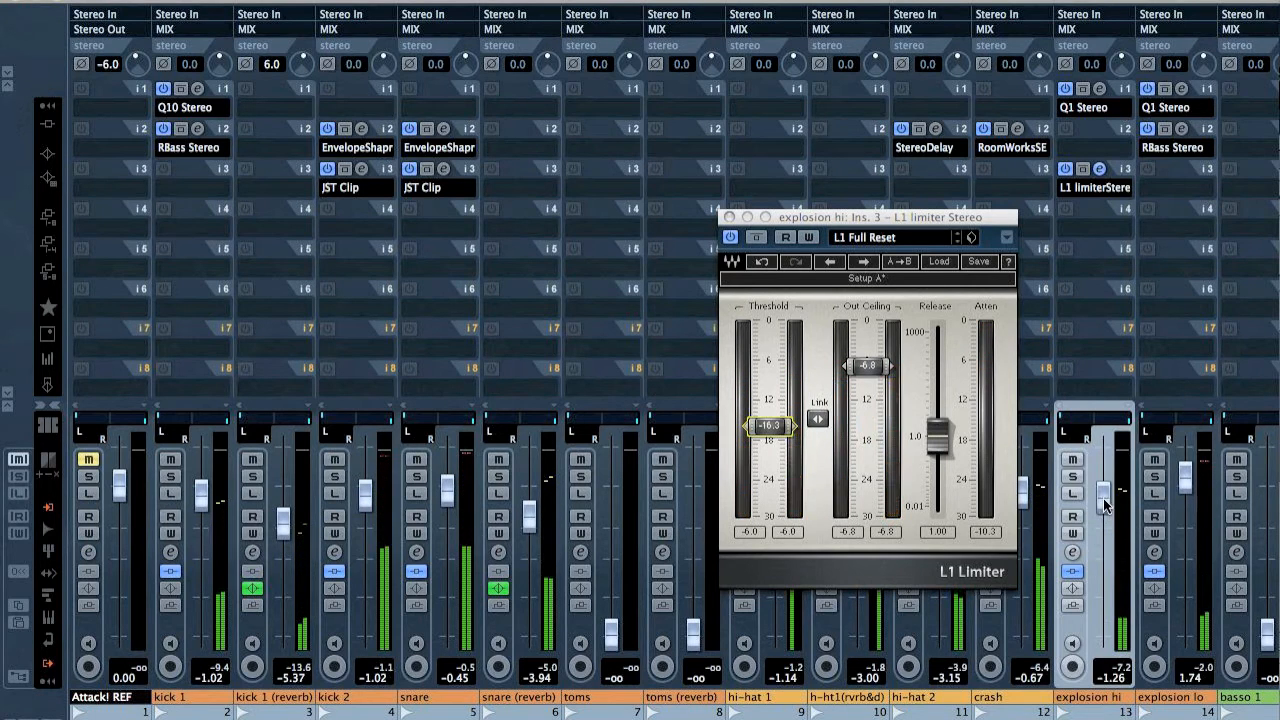
drag(1103, 492, 1104, 528)
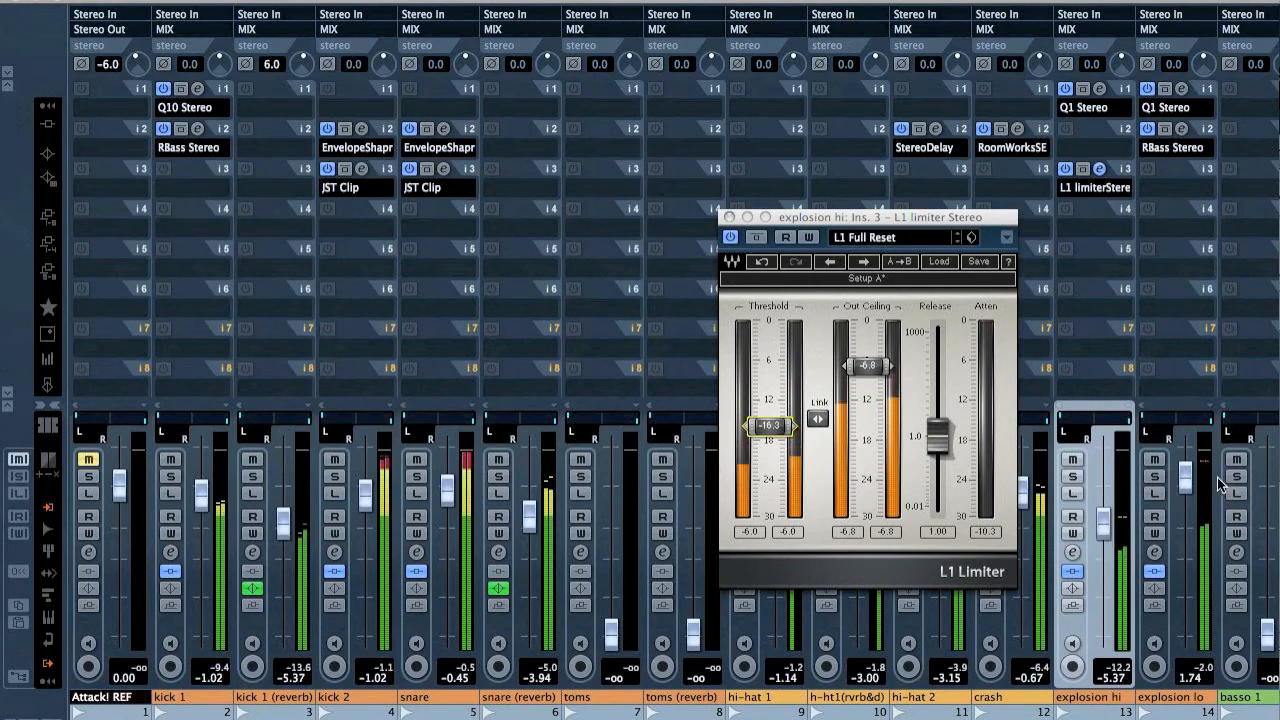
Insert the RoomWorks SE reverb in the fourth insert slot of explosion hi
click(1094, 229)
scroll(1090, 600, down, 5)
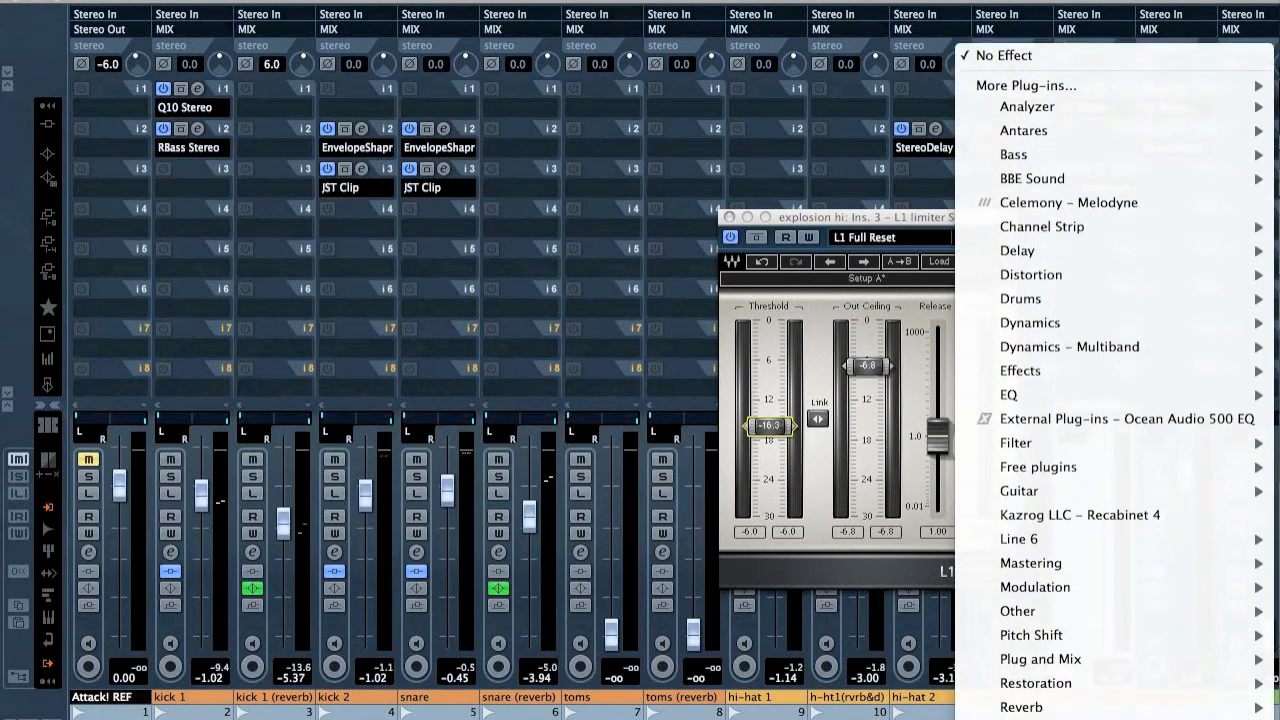
mouse_move(1044, 636)
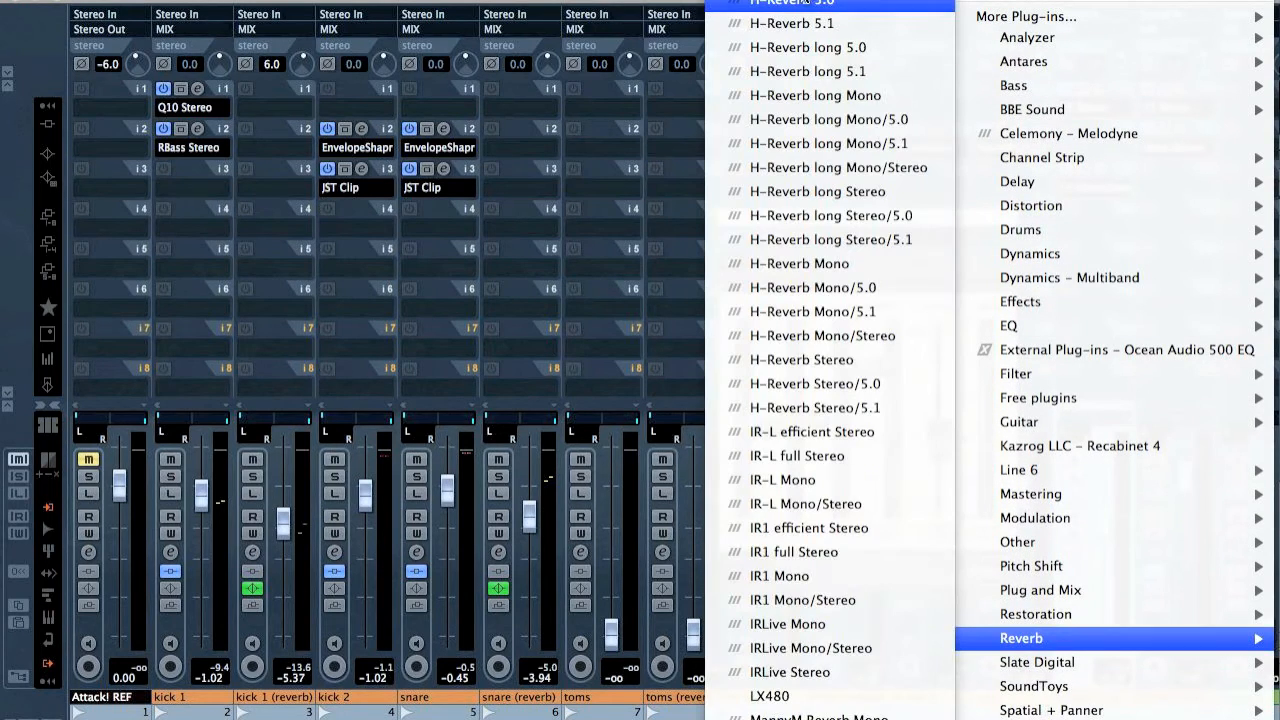
click(645, 74)
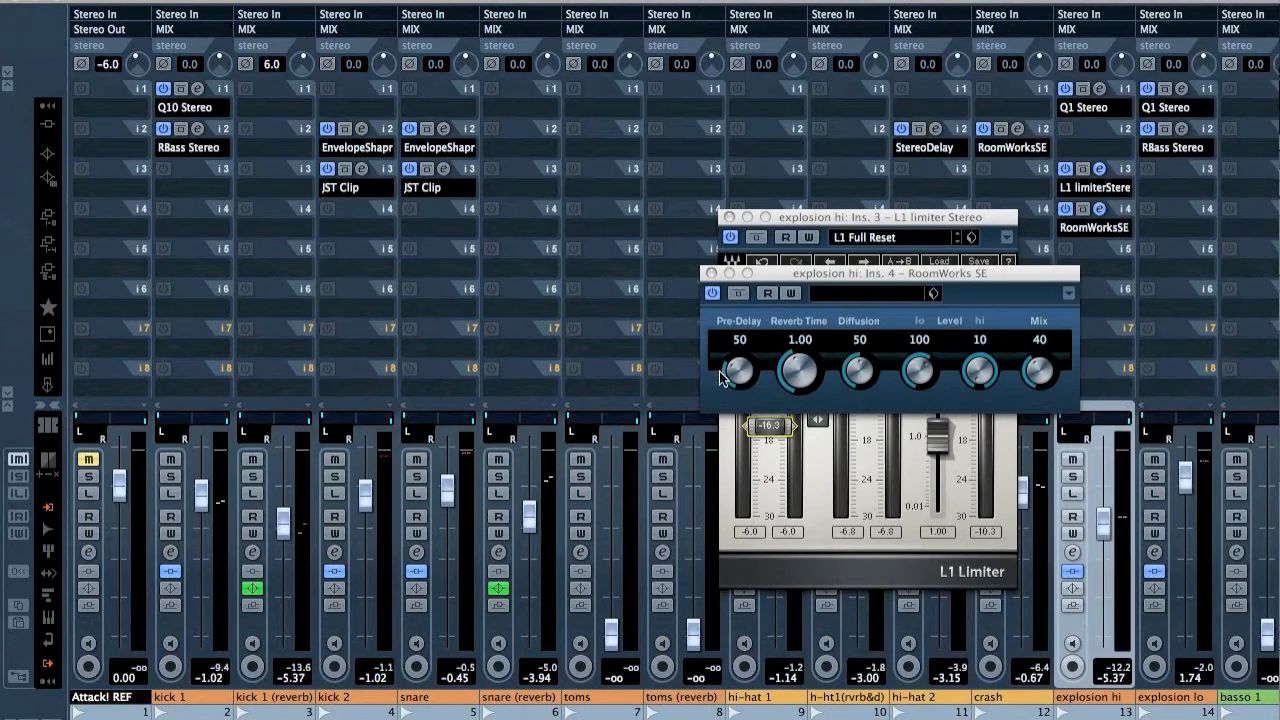
Set RoomWorks SE to pre-delay 103, reverb time 8.15, low level 400 and mix 45, and close both plug-in windows
click(733, 368)
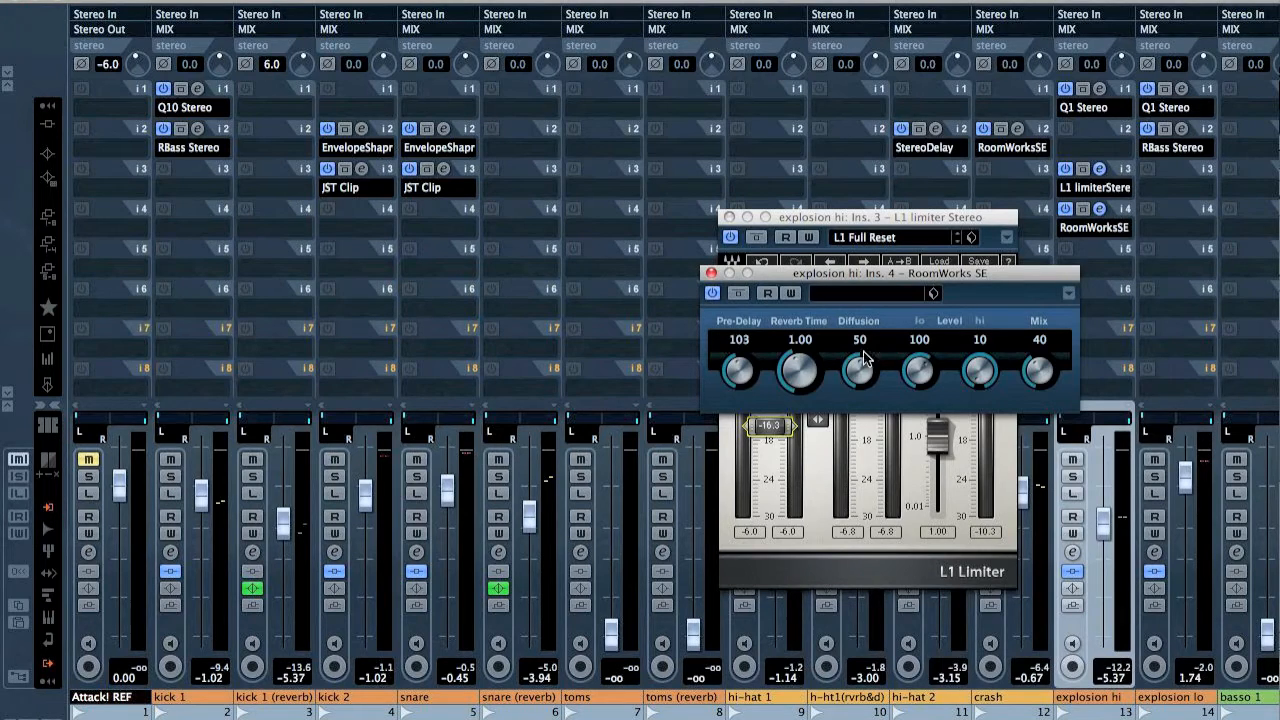
drag(798, 365, 975, 497)
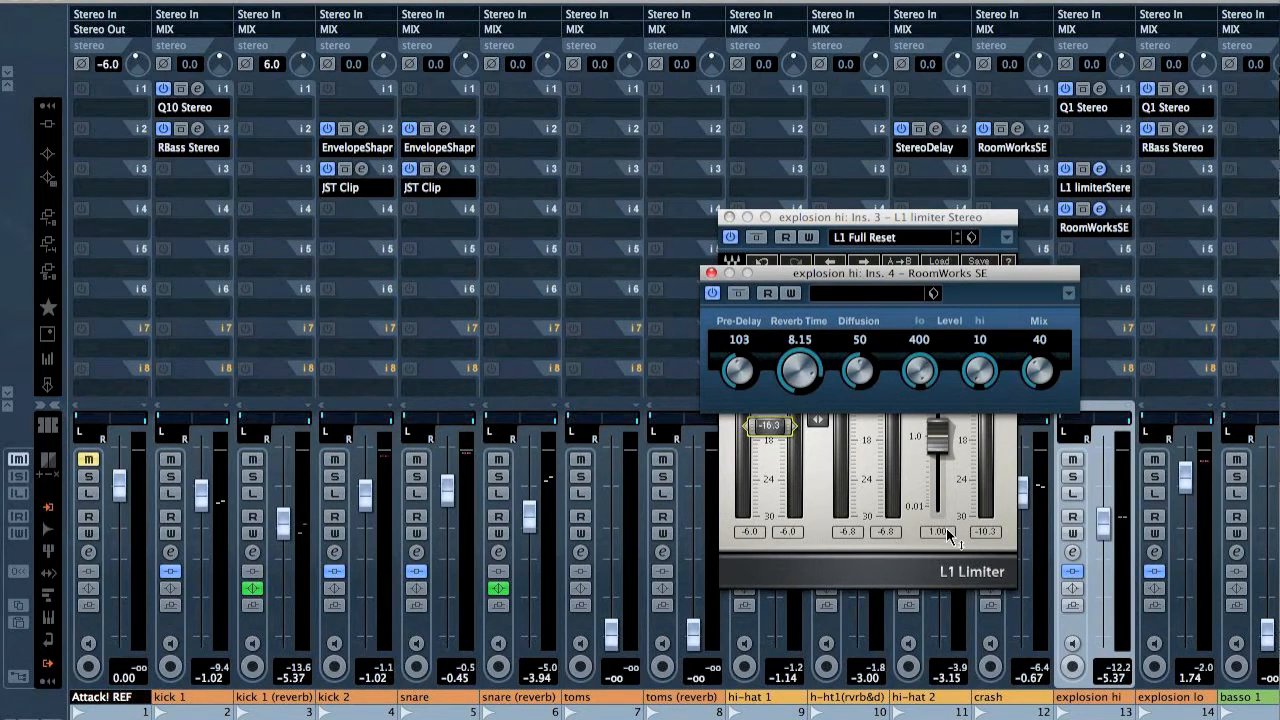
mouse_move(1035, 370)
mouse_down()
mouse_move(1038, 352)
mouse_move(1035, 365)
mouse_up()
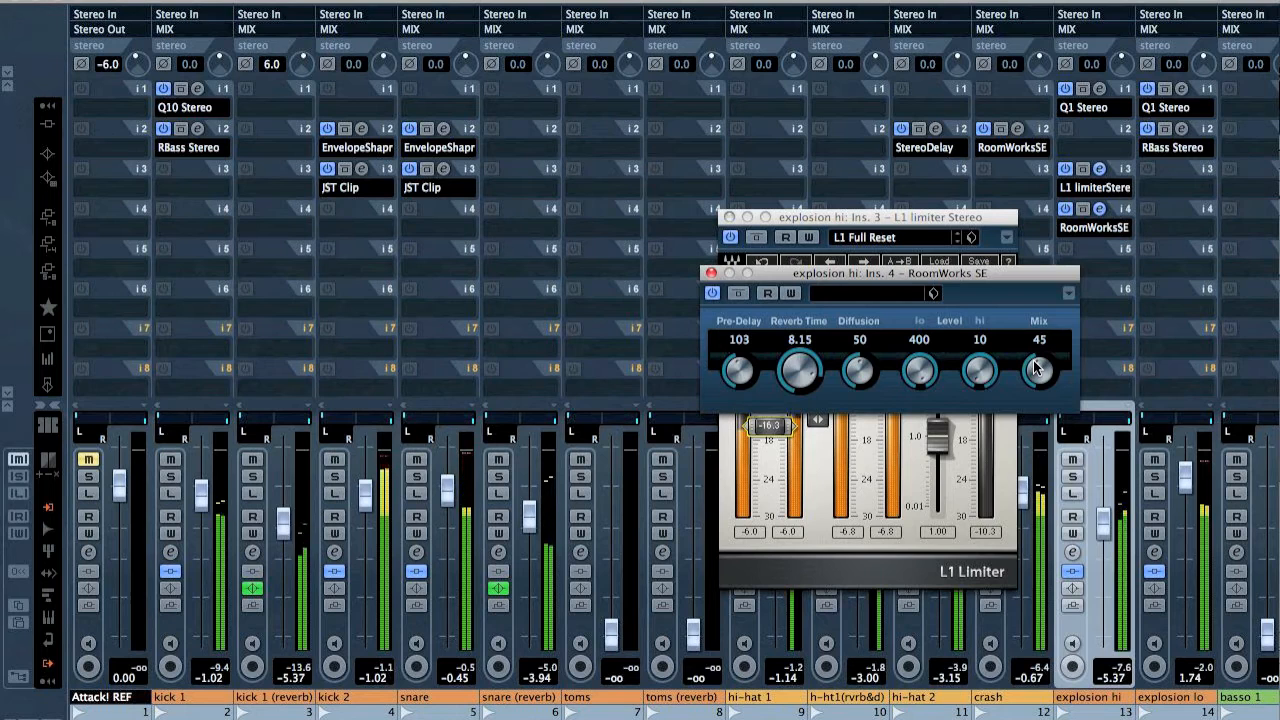
click(729, 217)
click(709, 275)
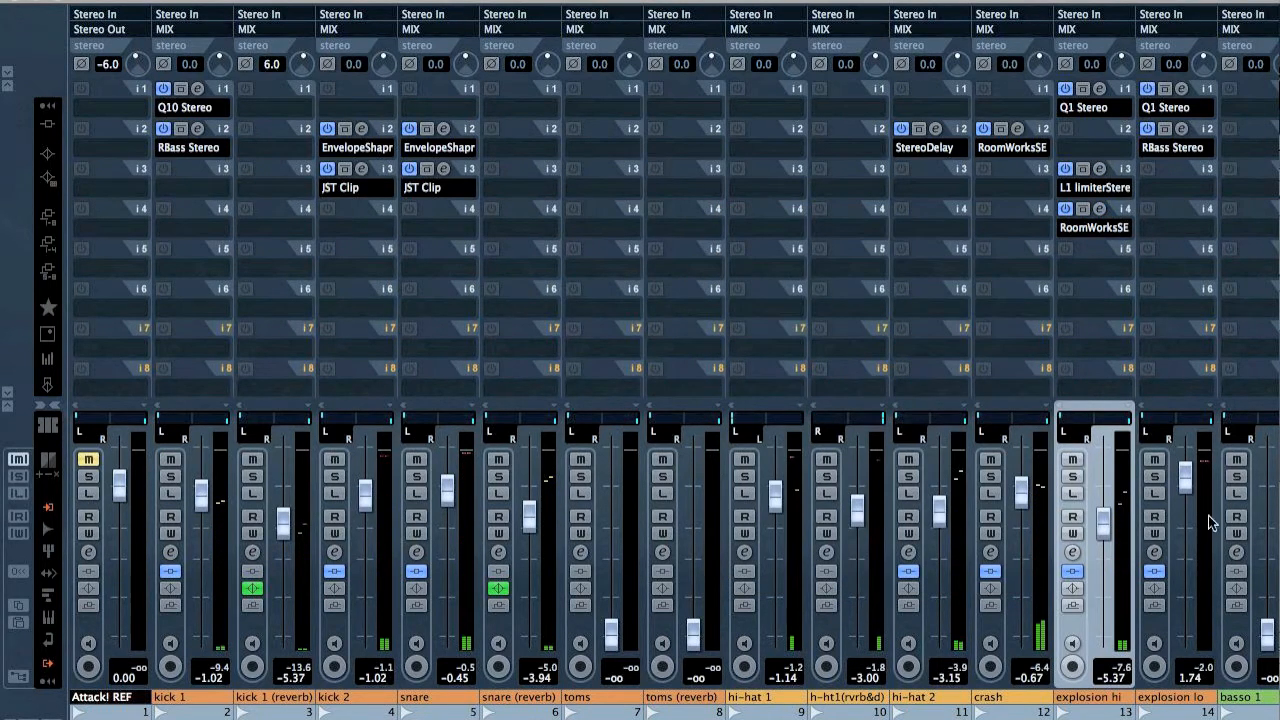
Move the playback position to bar 9 where the main melody starts, select the main melody track and return to the mixer
scroll(774, 271, right, 5)
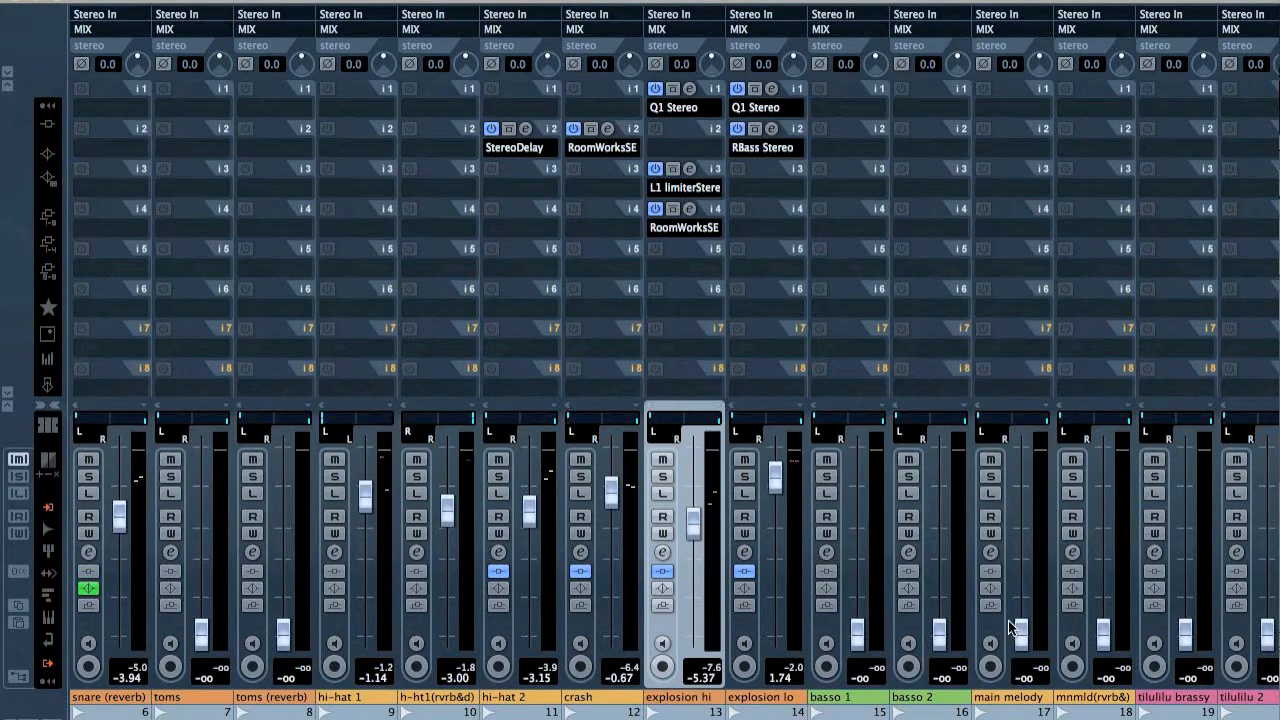
key(F3)
scroll(767, 459, down, 10)
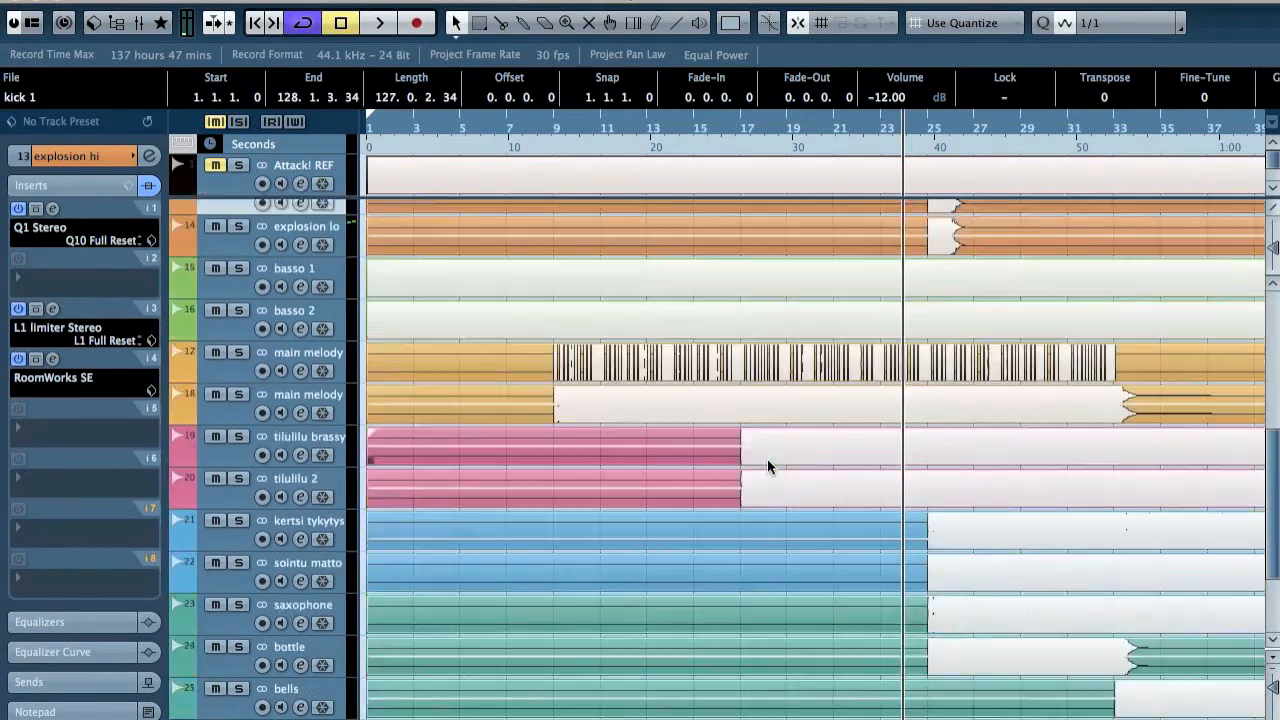
scroll(557, 263, up, 8)
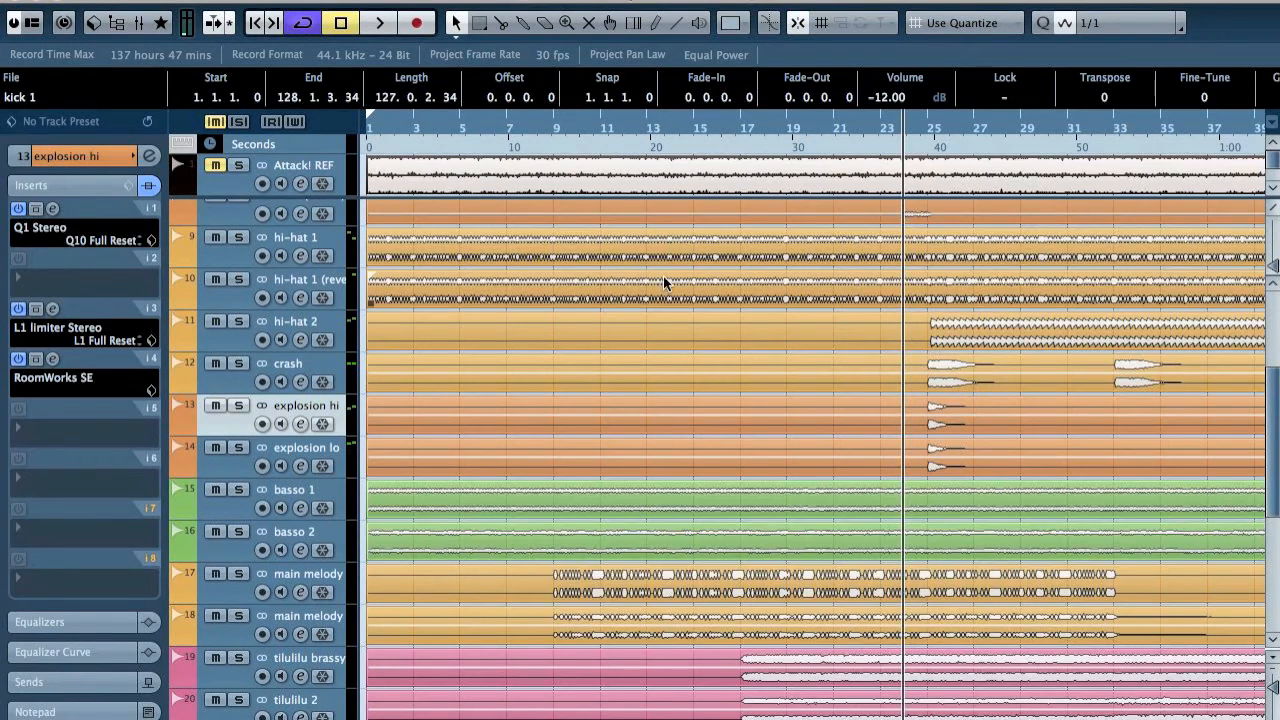
scroll(663, 283, down, 1)
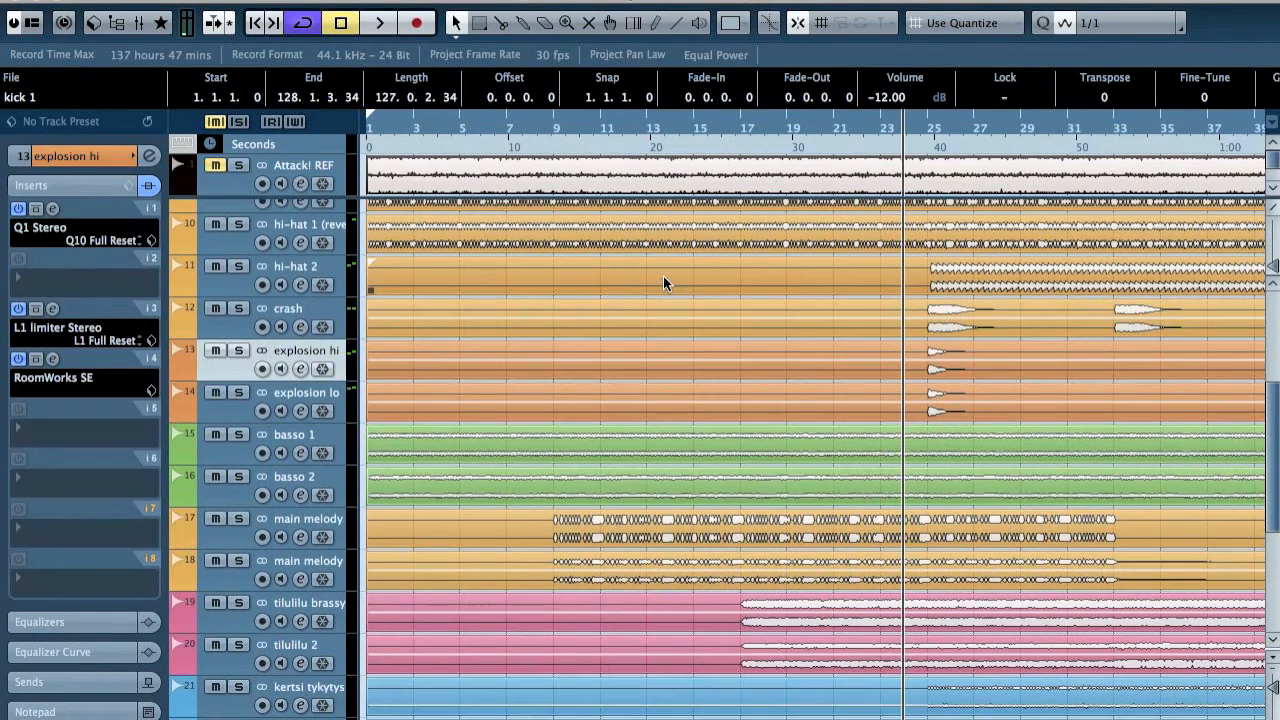
click(552, 140)
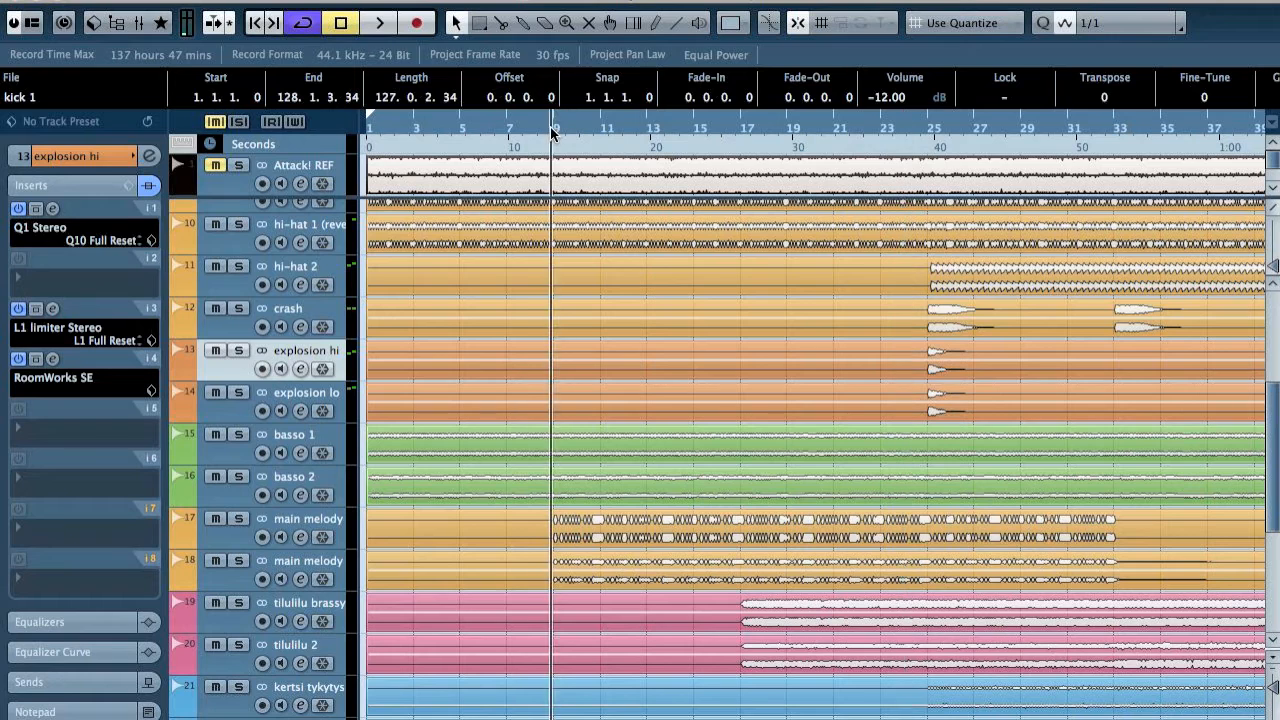
click(326, 527)
key(F3)
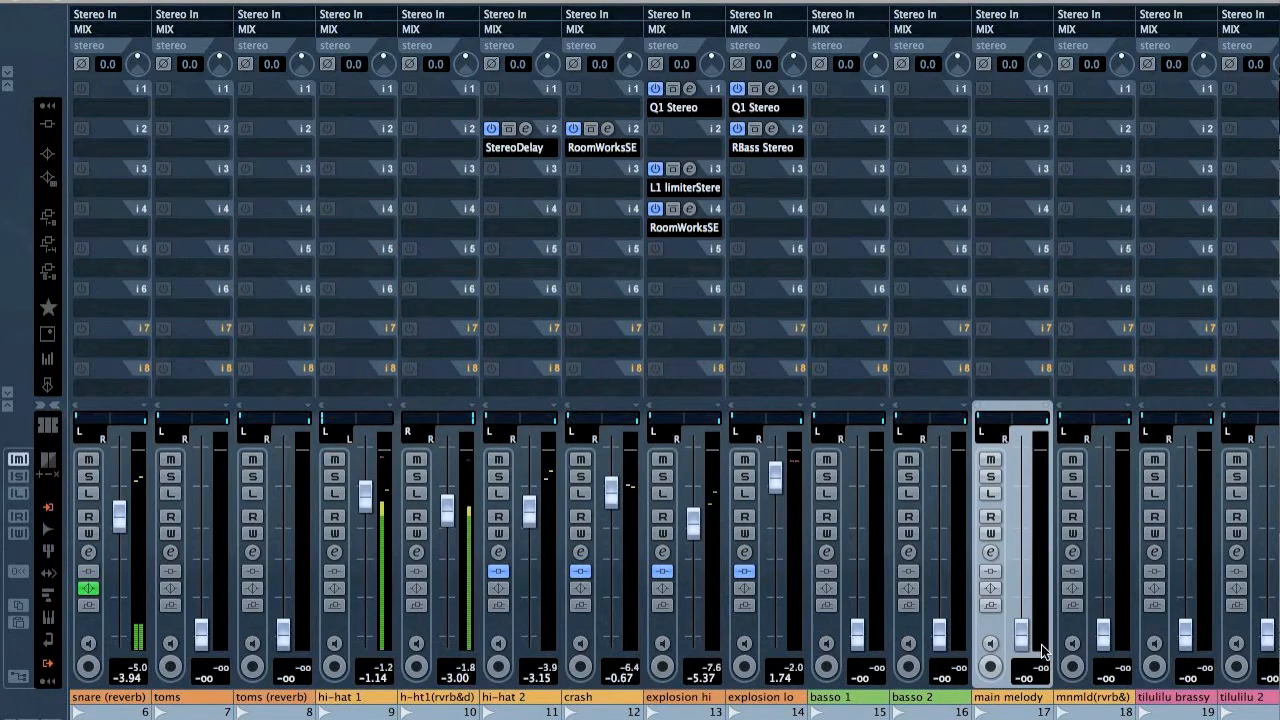
Balance the melody channels, setting the main melody fader to -2.71 dB and its reverb channel to -6.15 dB
drag(1021, 632, 1022, 514)
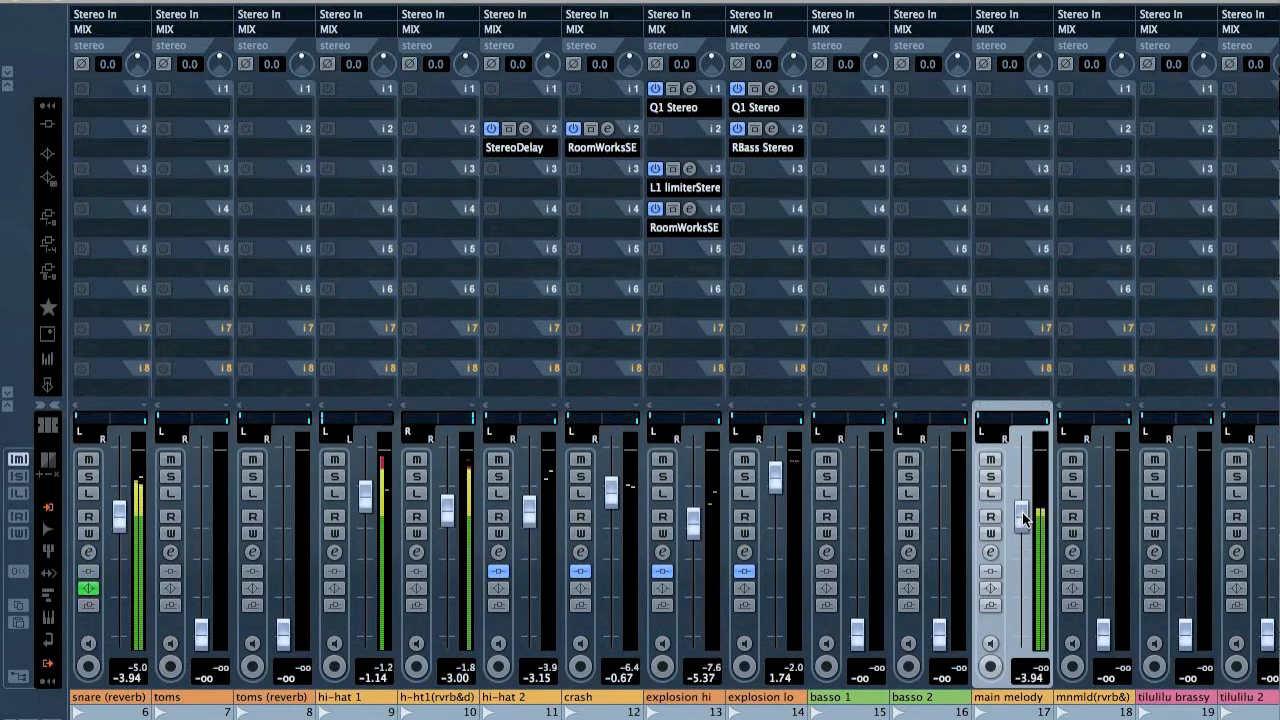
drag(1103, 634, 1104, 541)
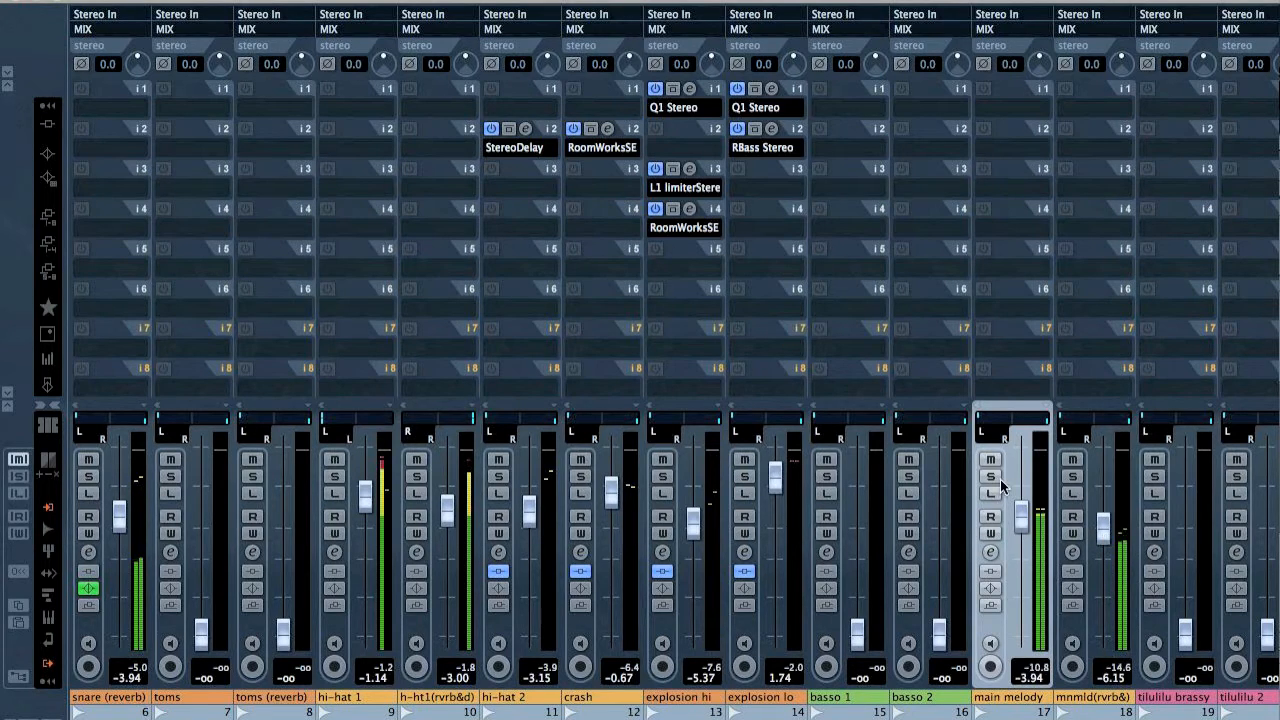
drag(1022, 514, 1021, 508)
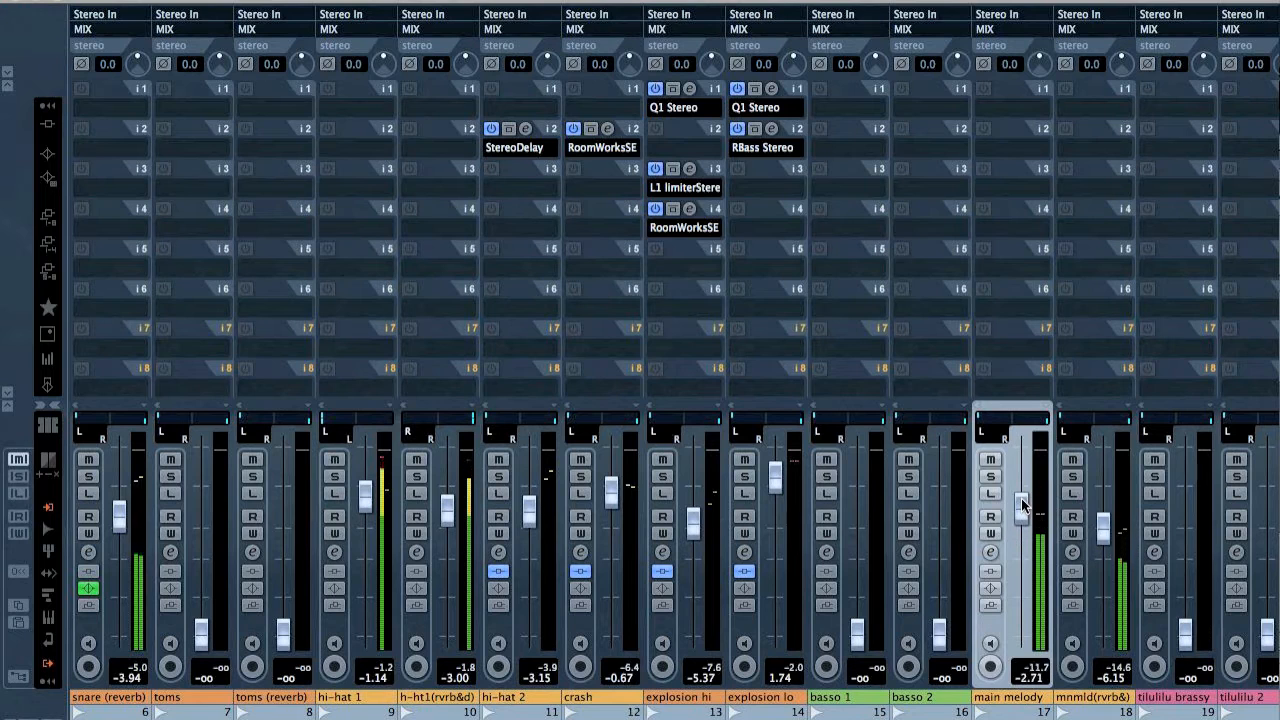
Solo the main melody and add a High Pass I filter at 300 Hz on its first EQ band, closing the channel settings
click(990, 476)
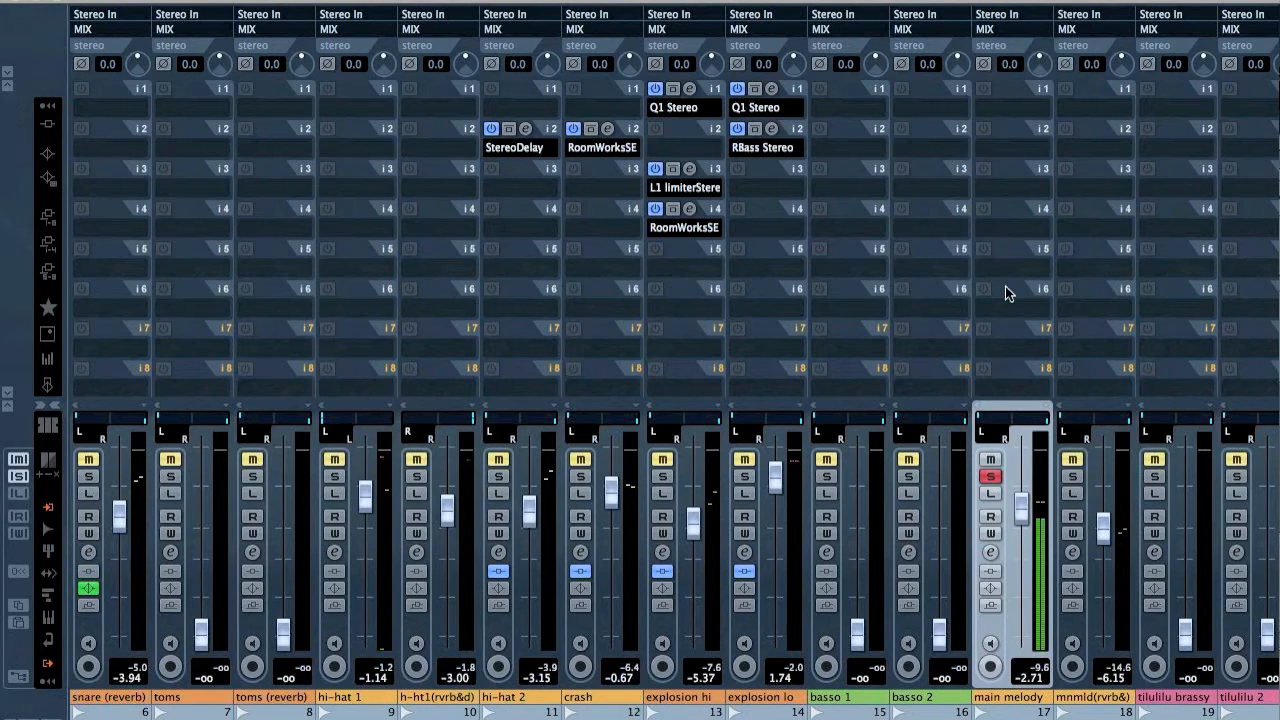
key(e)
click(352, 395)
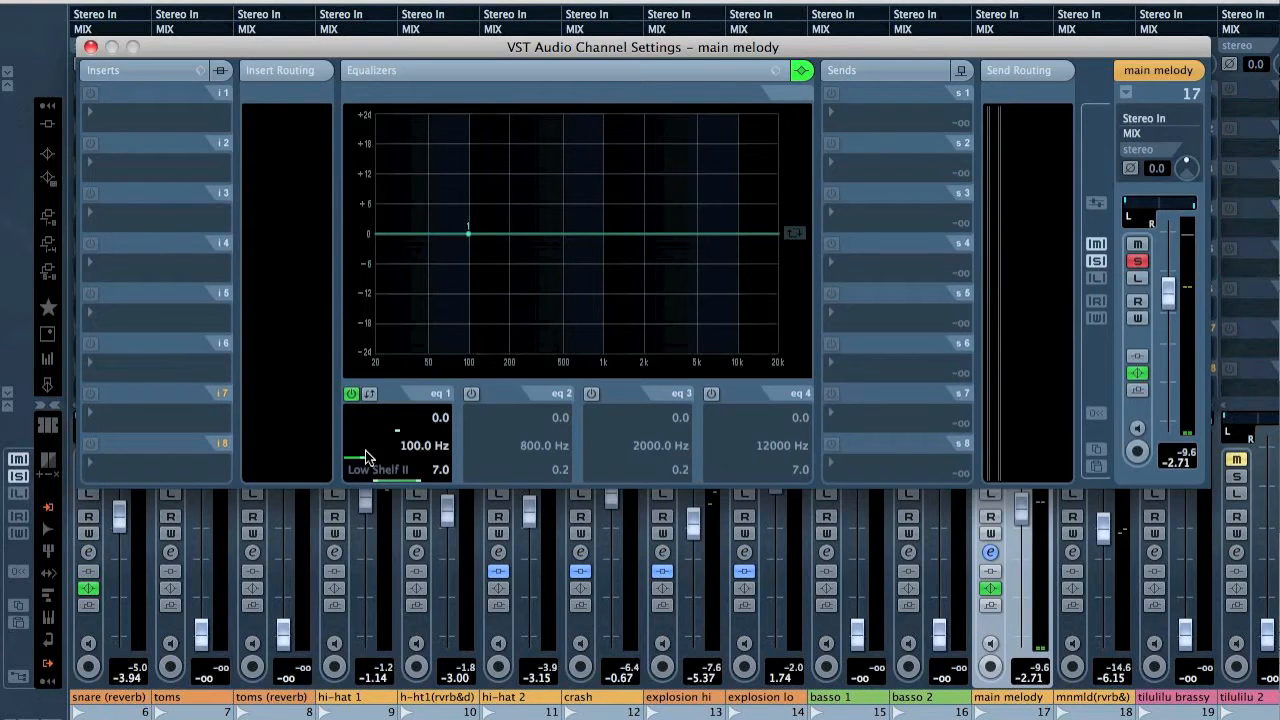
click(372, 466)
click(400, 403)
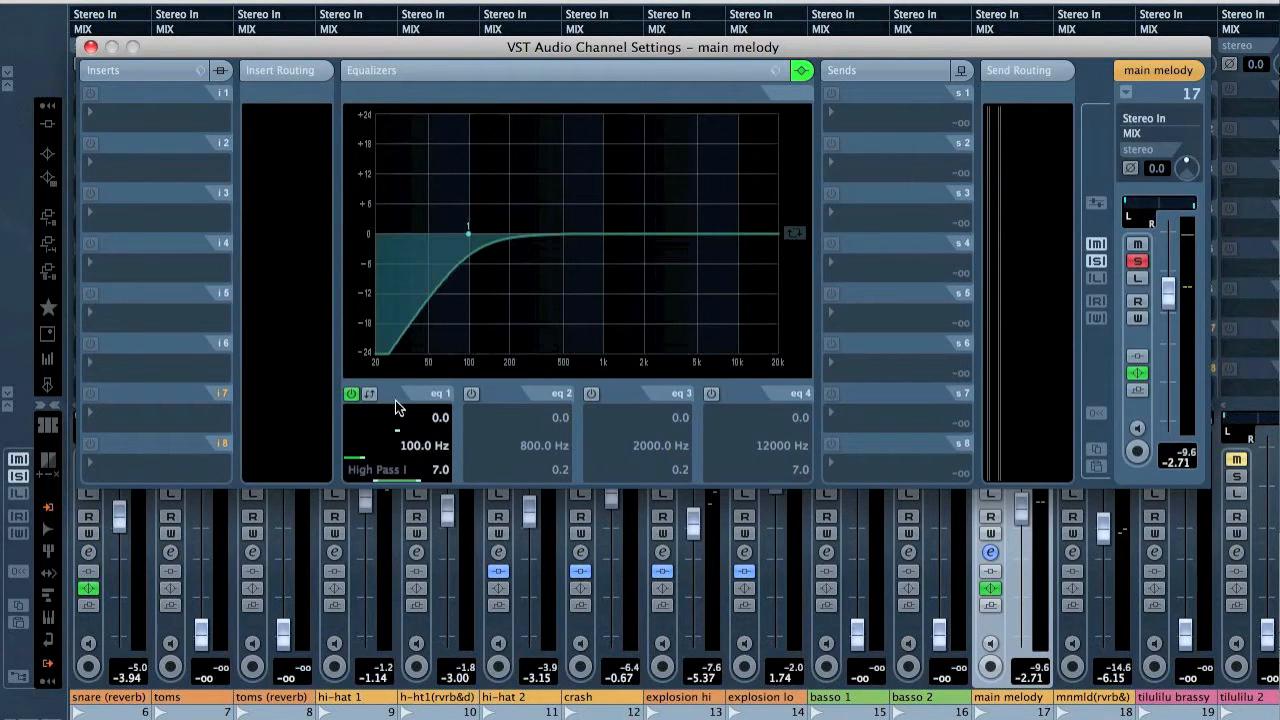
drag(468, 232, 526, 233)
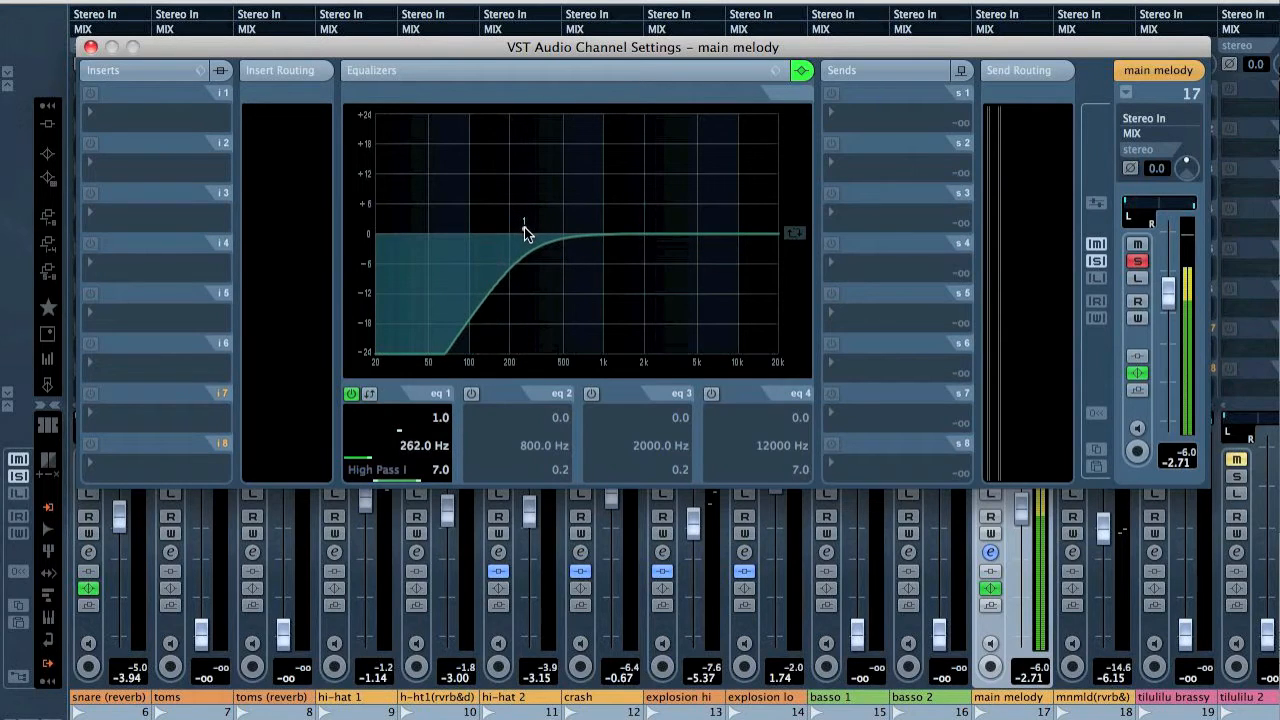
double_click(421, 443)
text(300)
key(Return)
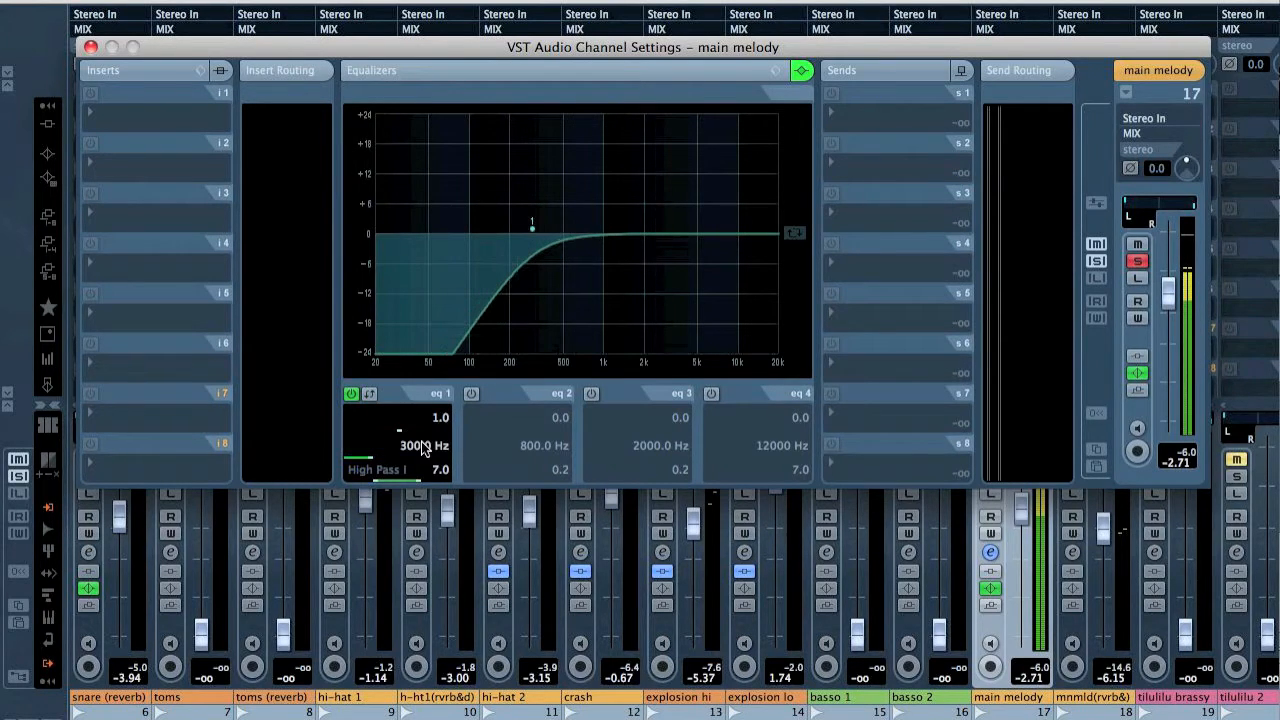
click(91, 47)
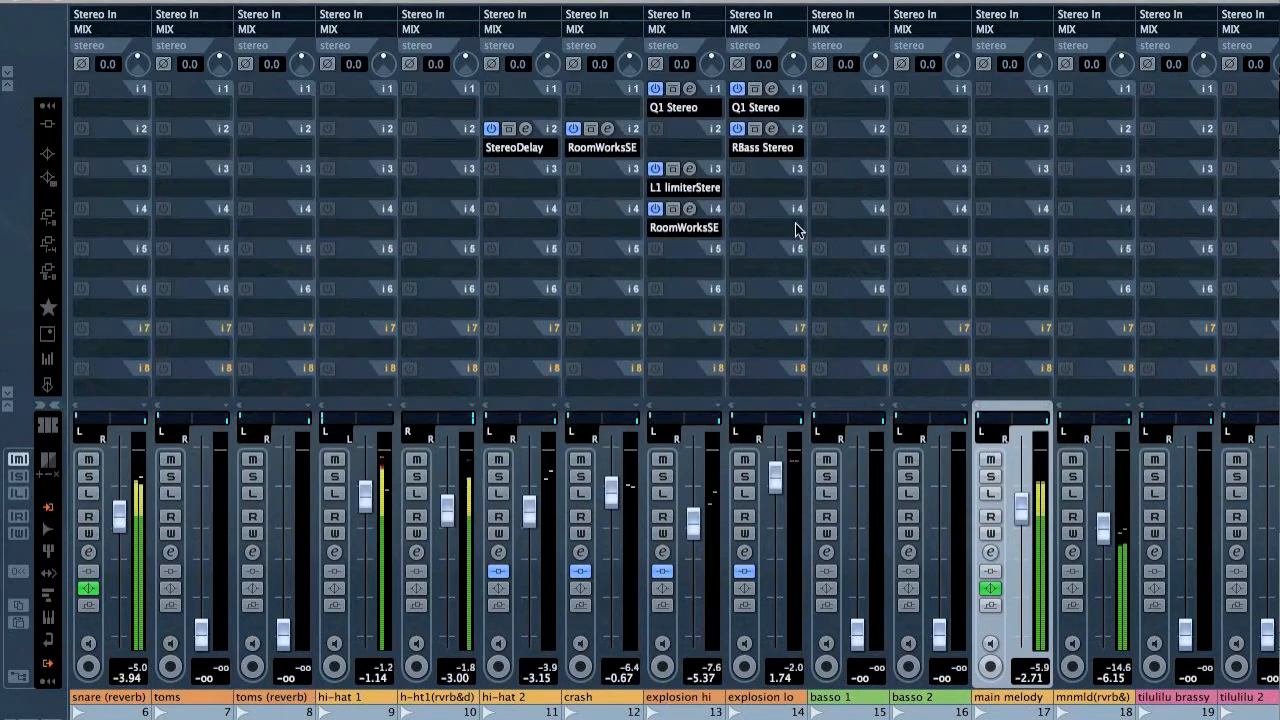
Solo the main melody reverb channel and set its first EQ band to High Pass I at 253 Hz
click(1072, 476)
click(1072, 476)
click(1072, 476)
click(1072, 552)
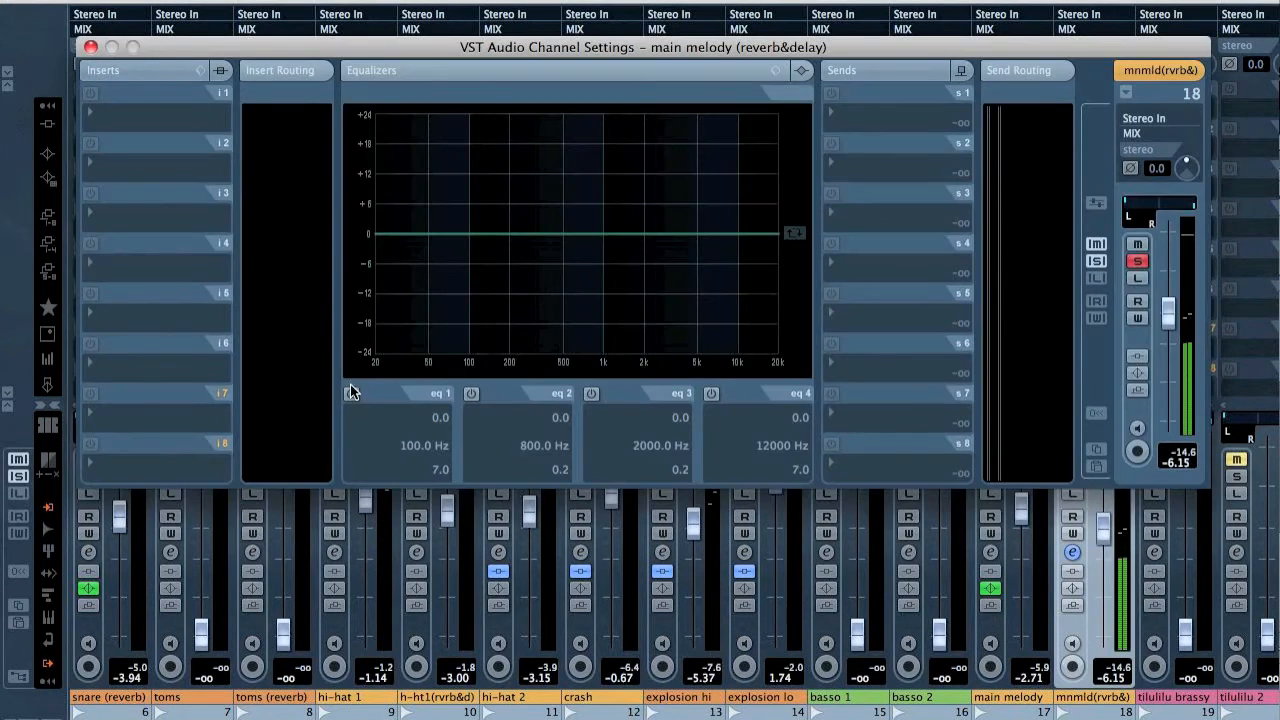
click(351, 397)
click(400, 470)
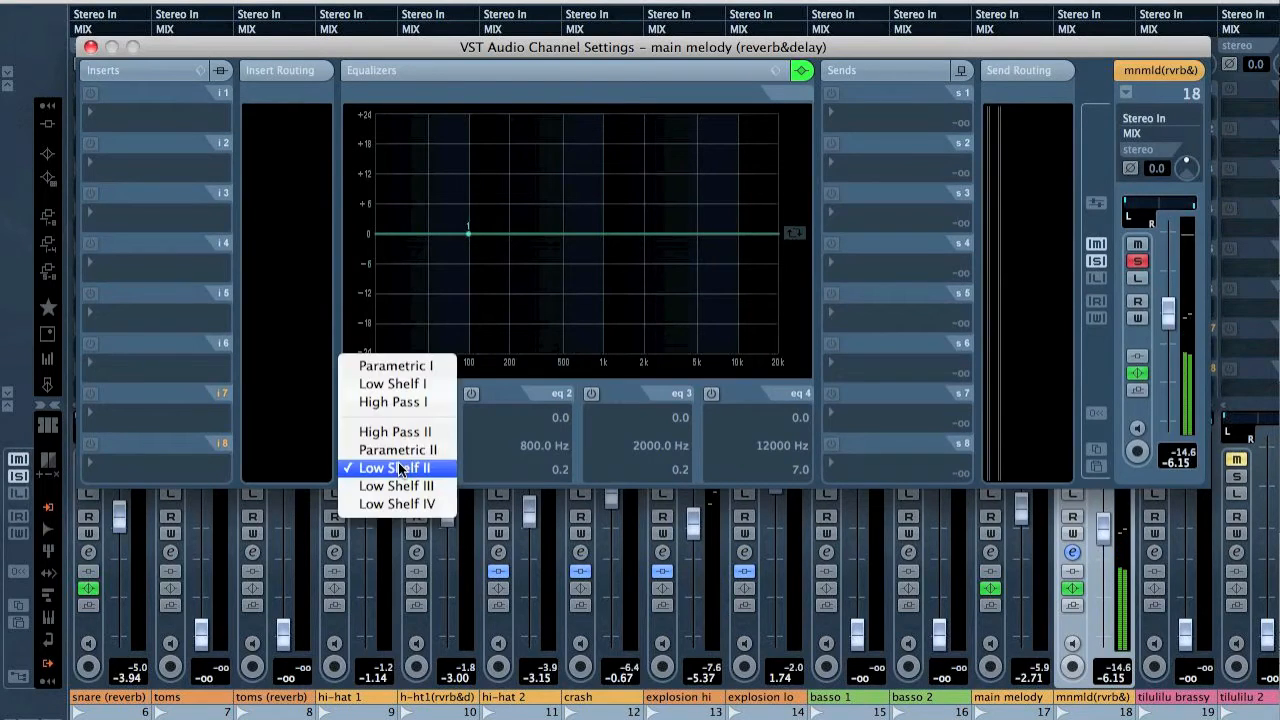
click(406, 402)
drag(470, 236, 521, 237)
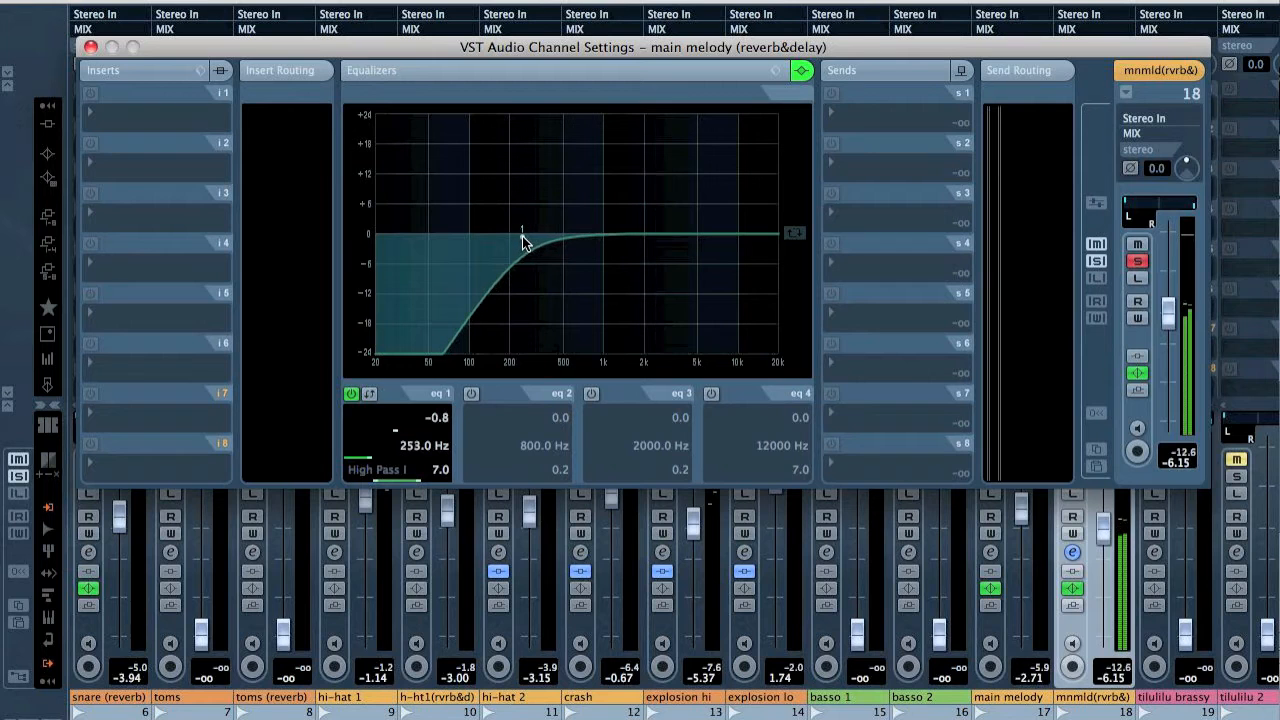
Insert the RoomWorks SE reverb in the second insert slot of the main melody reverb channel
click(172, 160)
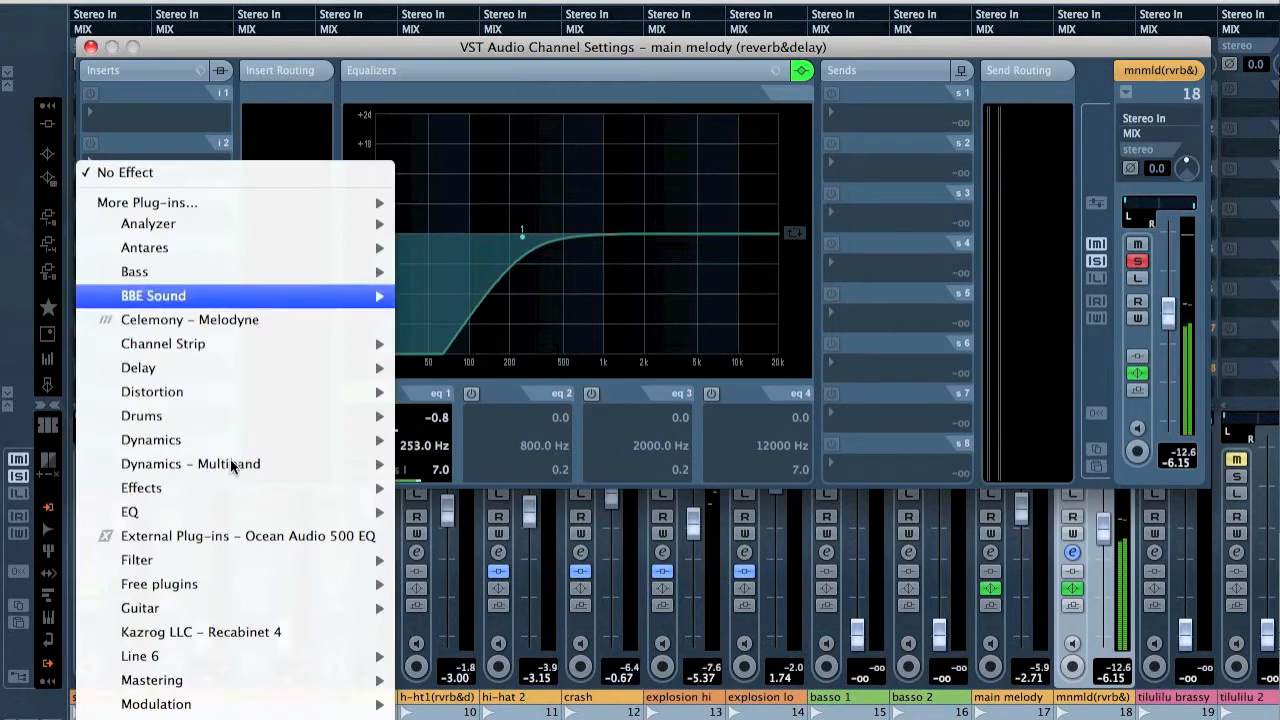
scroll(270, 580, down, 4)
mouse_move(278, 590)
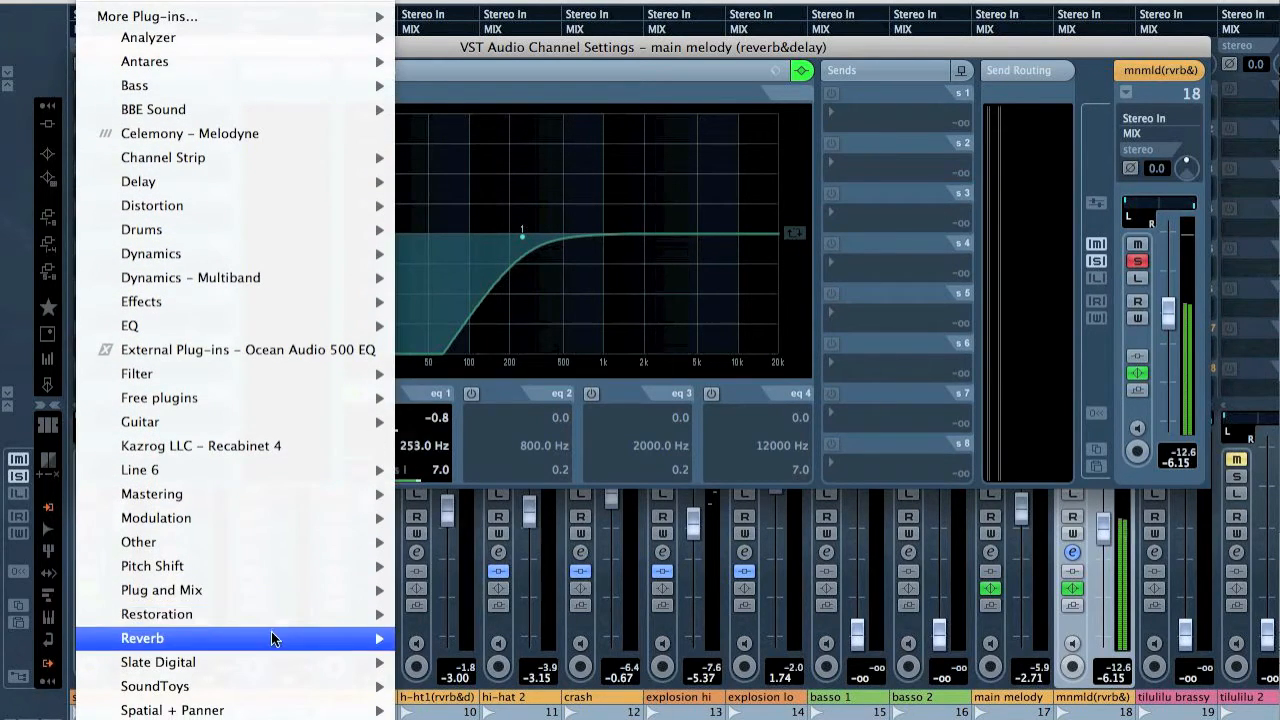
mouse_move(270, 634)
mouse_move(560, 20)
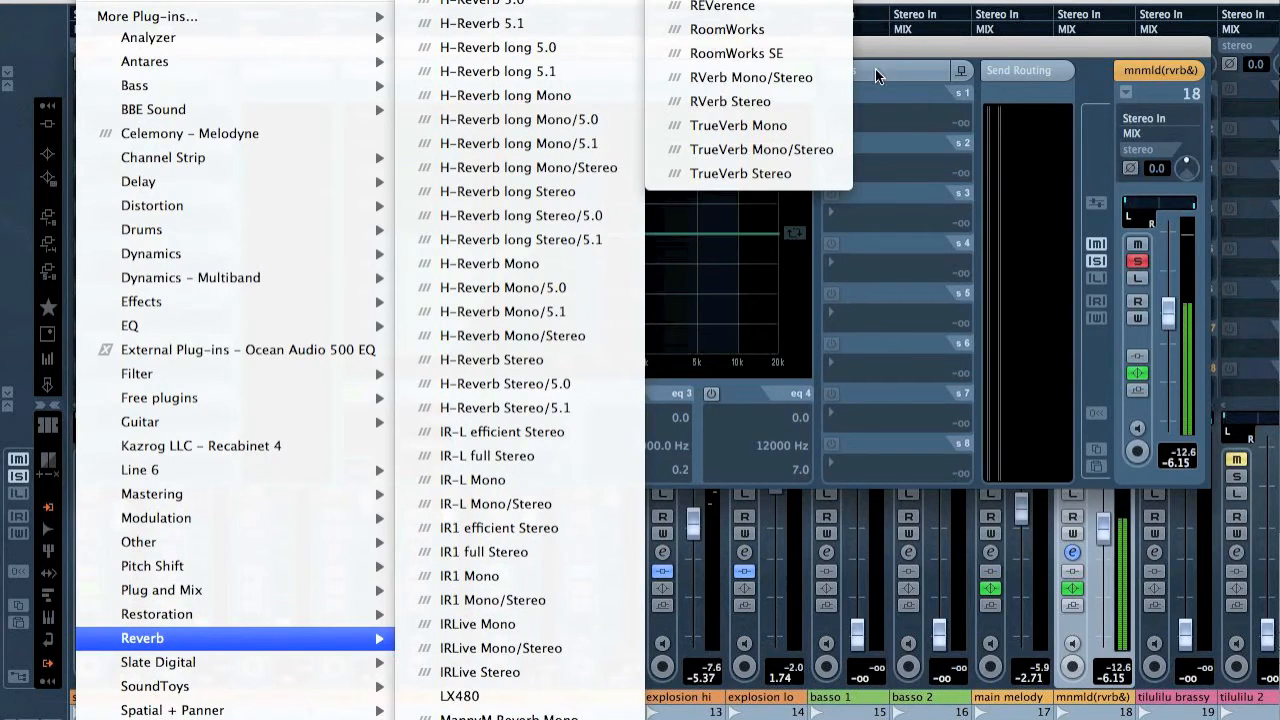
click(822, 55)
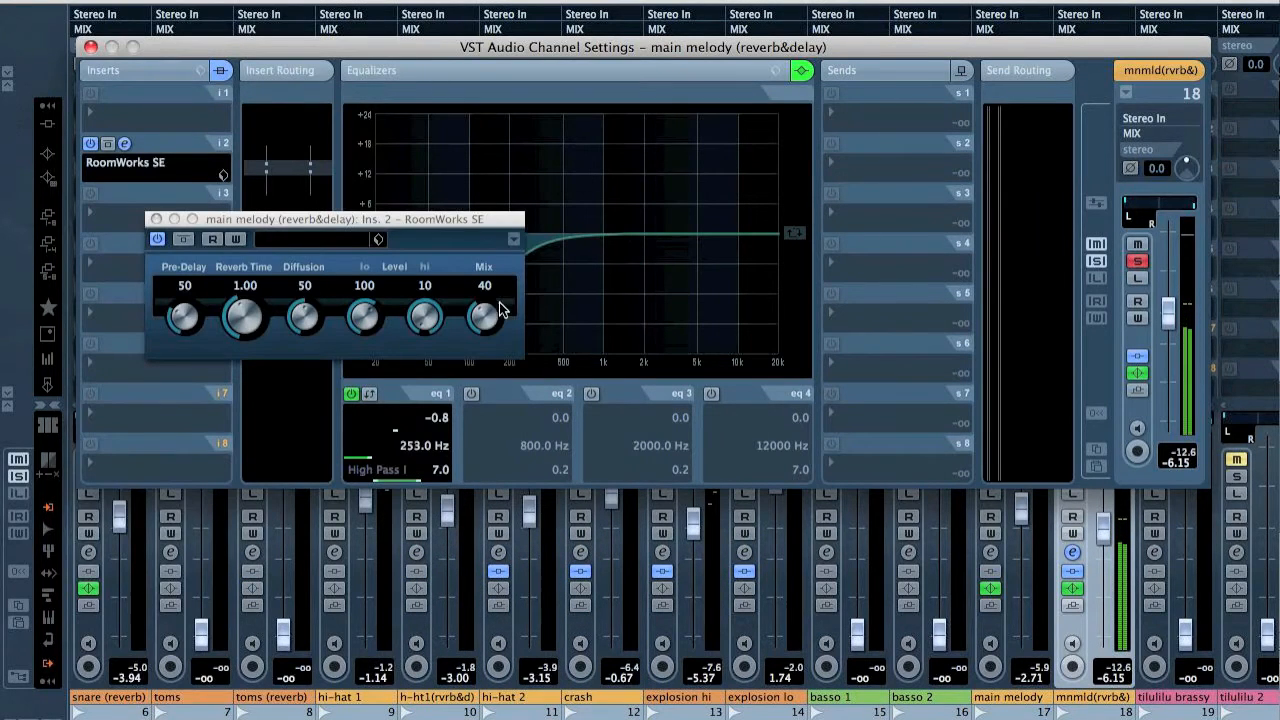
Set the RoomWorks SE reverb time to 4.41, adjust its mix, and close the plug-in and channel settings windows
drag(232, 312, 304, 288)
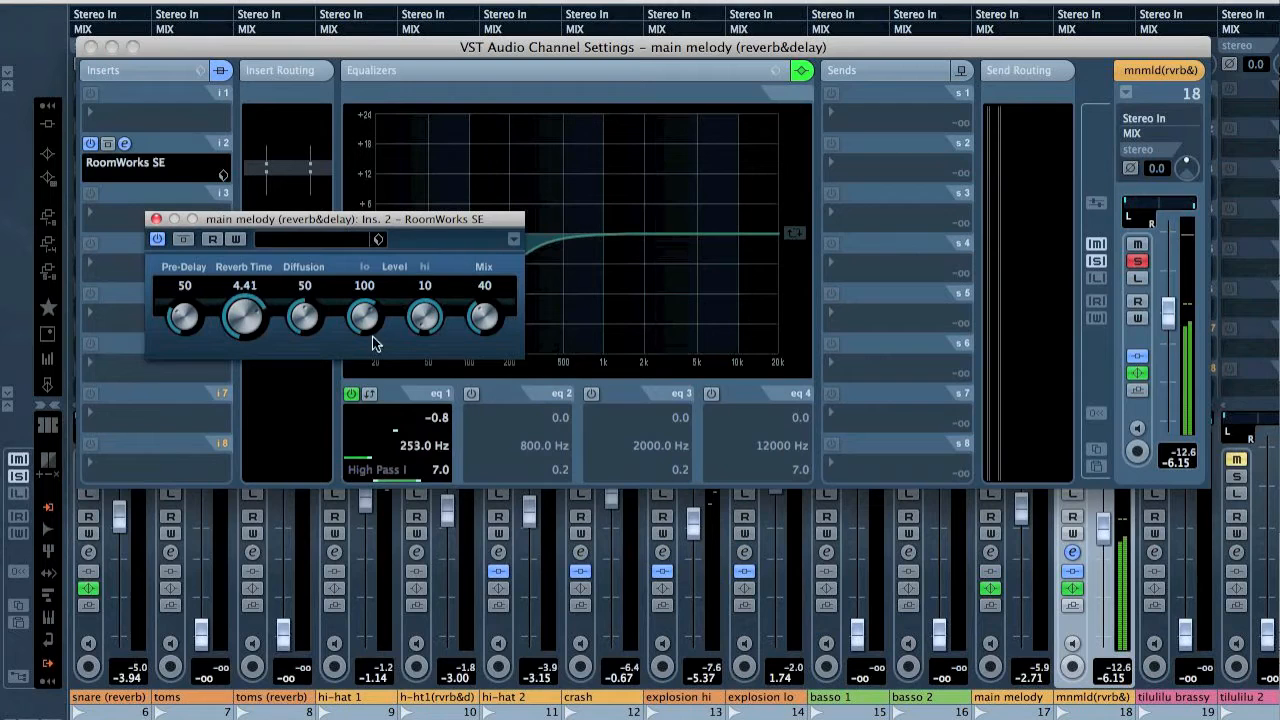
drag(484, 333, 480, 362)
click(156, 219)
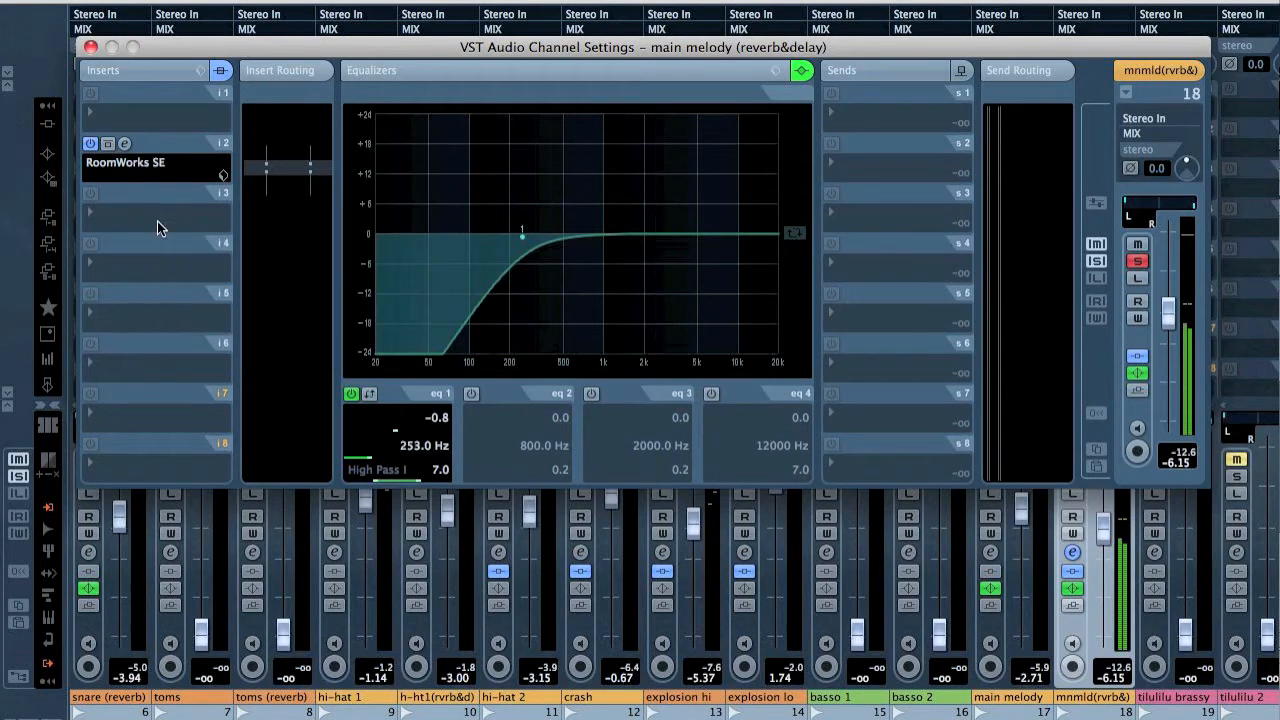
click(91, 48)
Rebalance the reverb channel against the soloed main melody and in the full mix, setting its fader to -4.63 dB
click(989, 476)
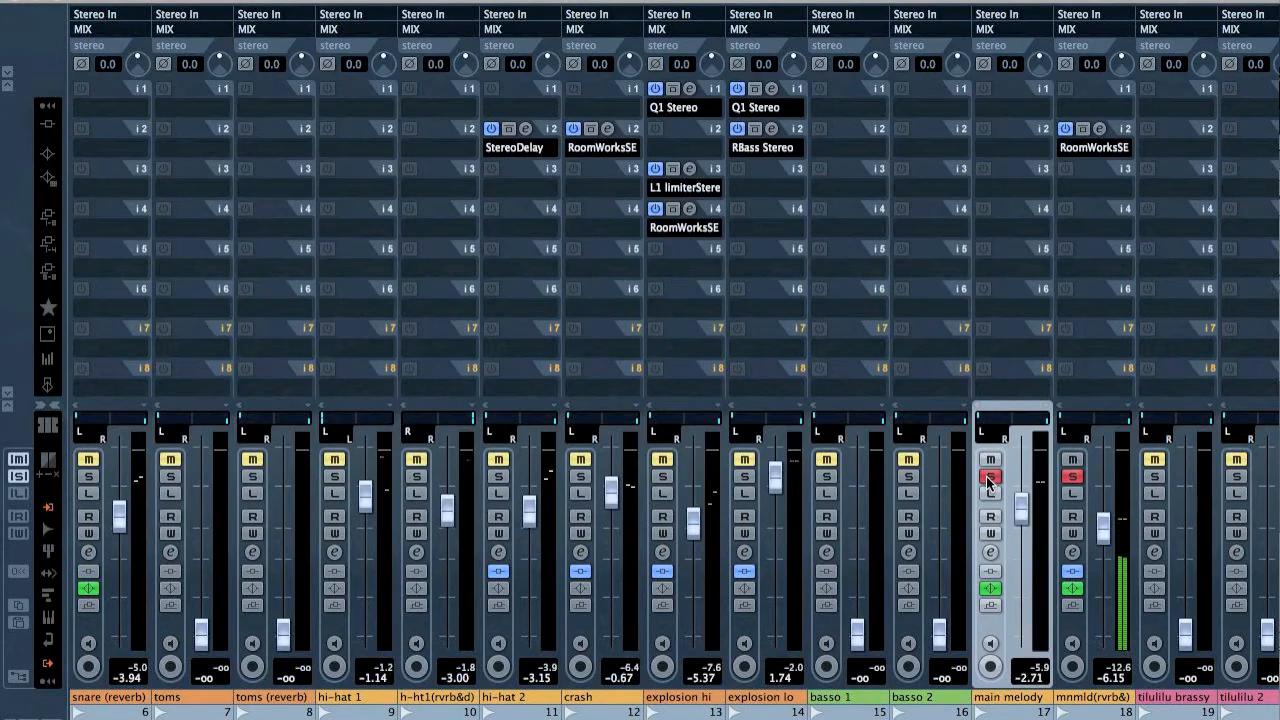
drag(1102, 523, 1117, 706)
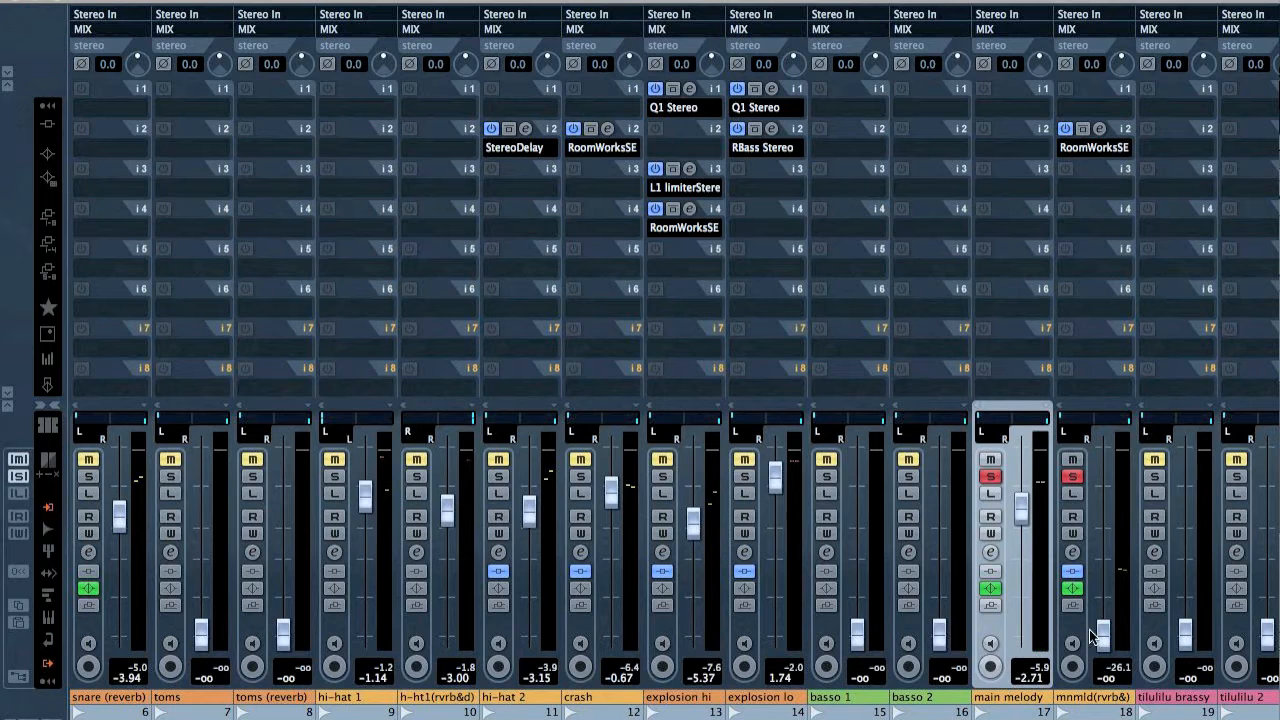
drag(1104, 645, 1100, 558)
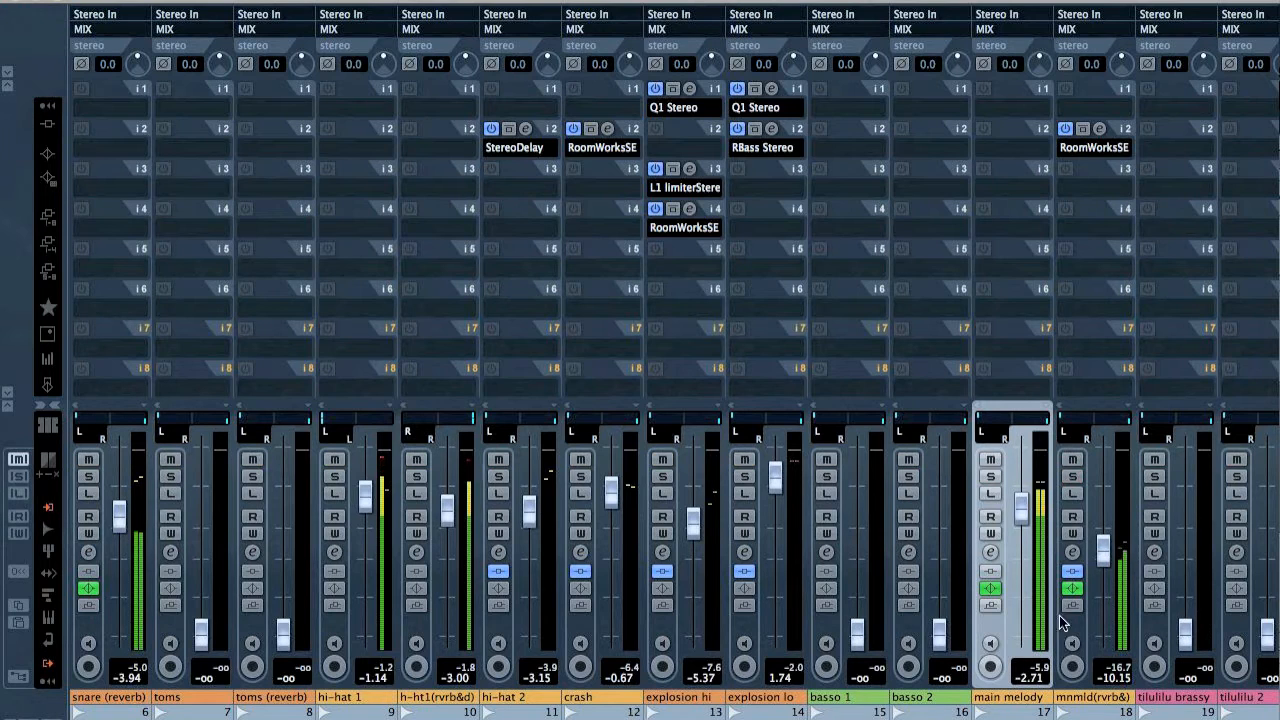
drag(1106, 545, 1106, 515)
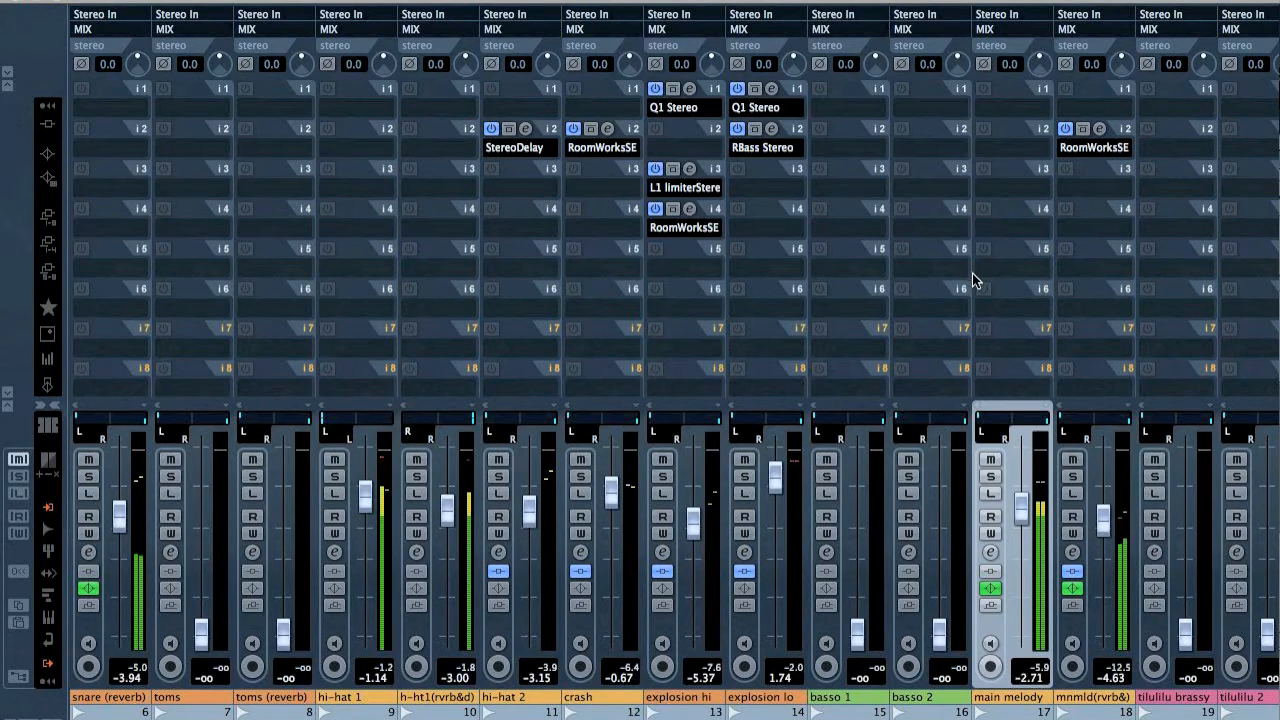
Select the tilulilu 2 track, move the playback position to bar 17 where its part starts, and return to the mixer
scroll(920, 286, right, 5)
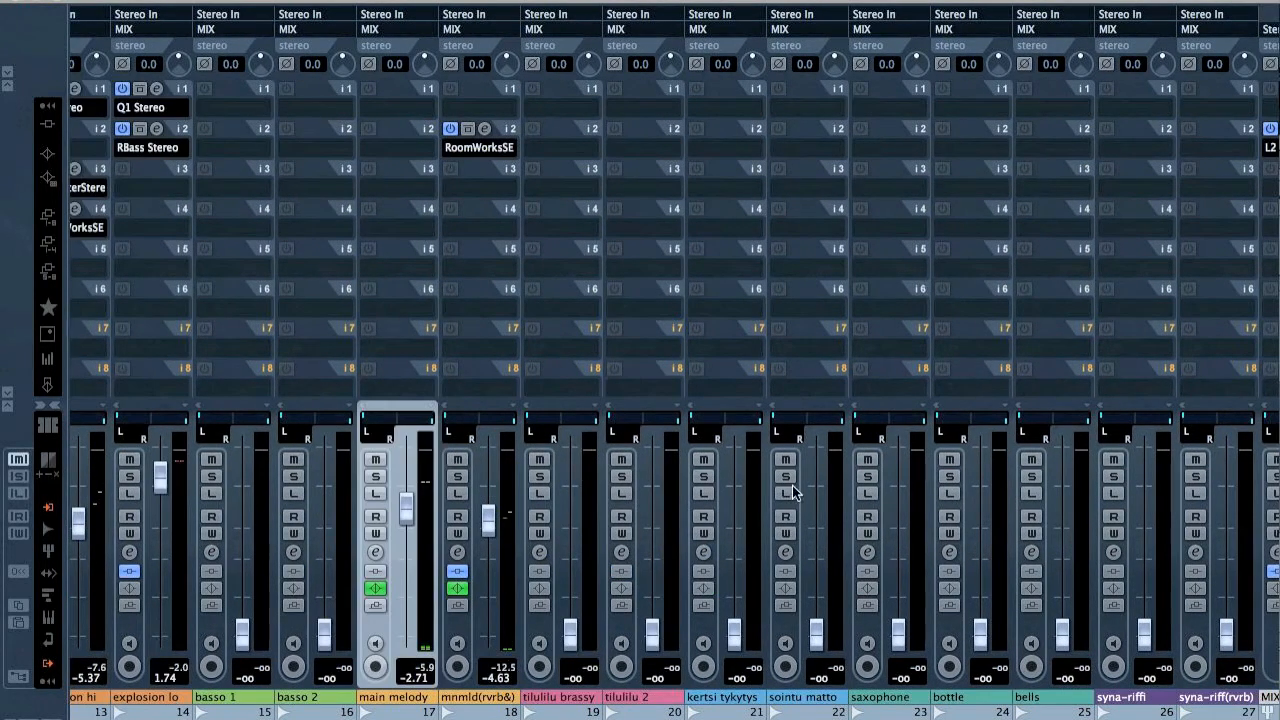
key(F3)
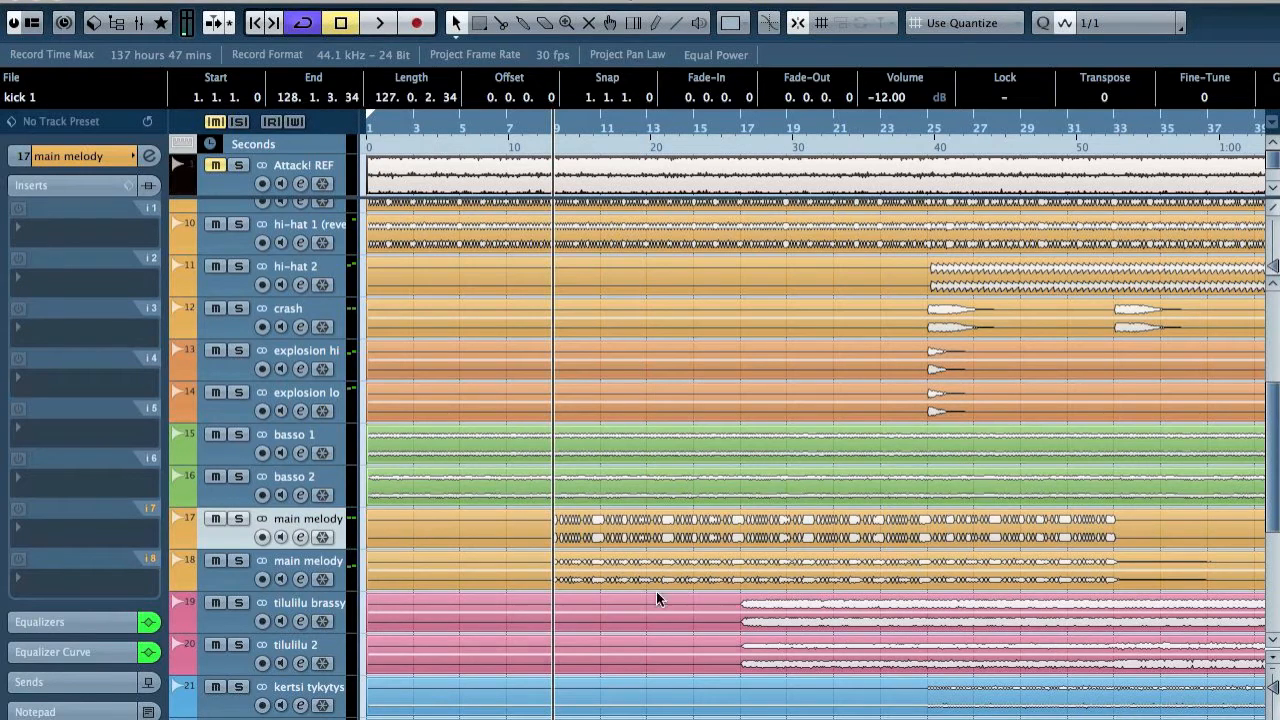
click(315, 640)
click(763, 128)
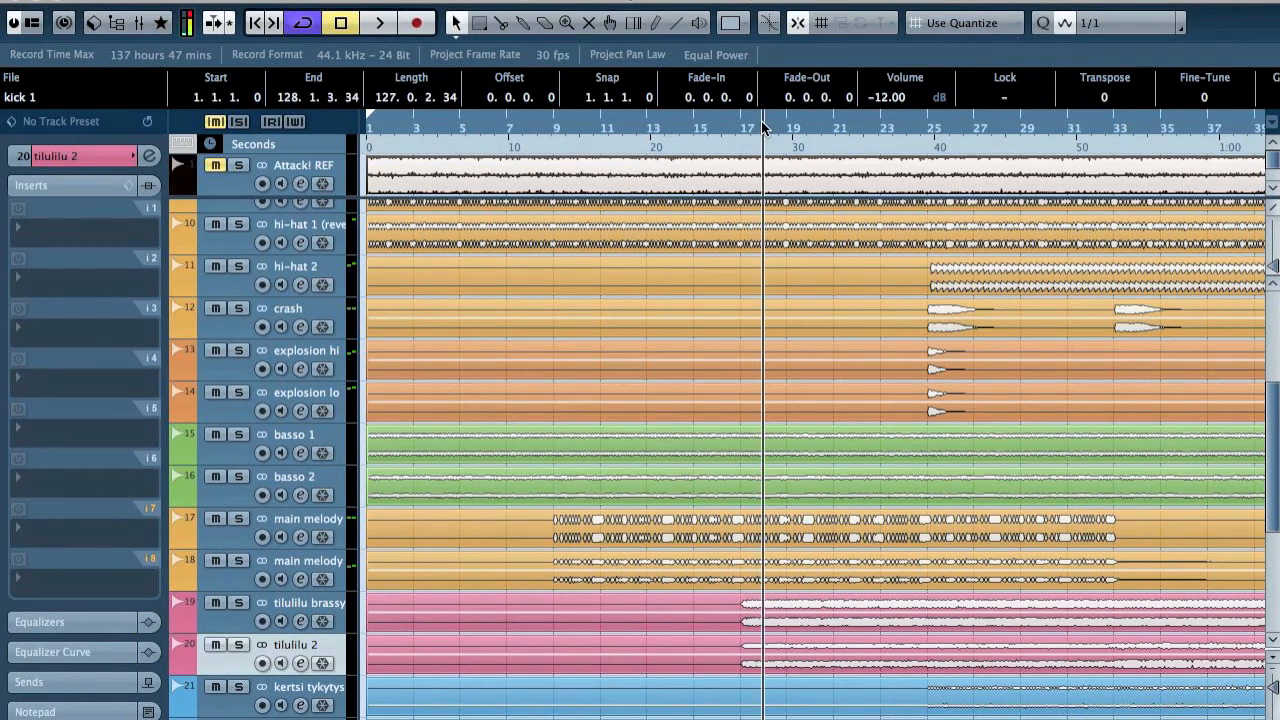
click(740, 125)
key(space)
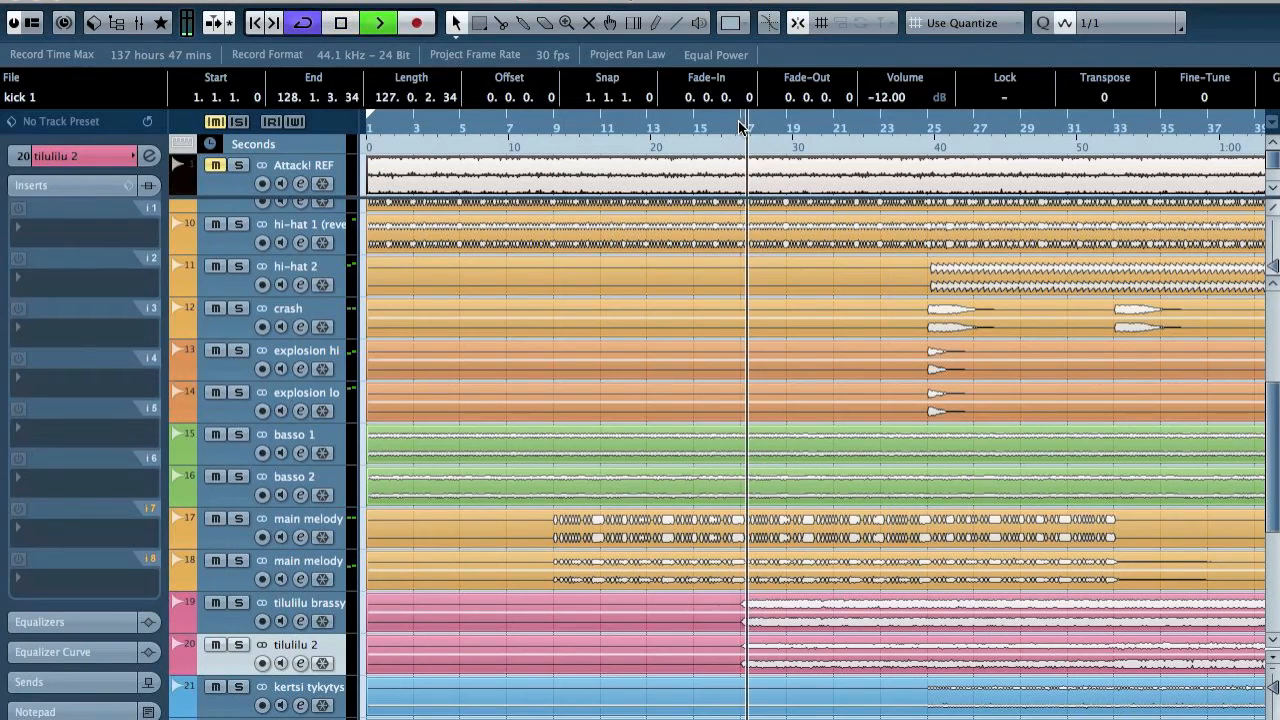
key(space)
key(F3)
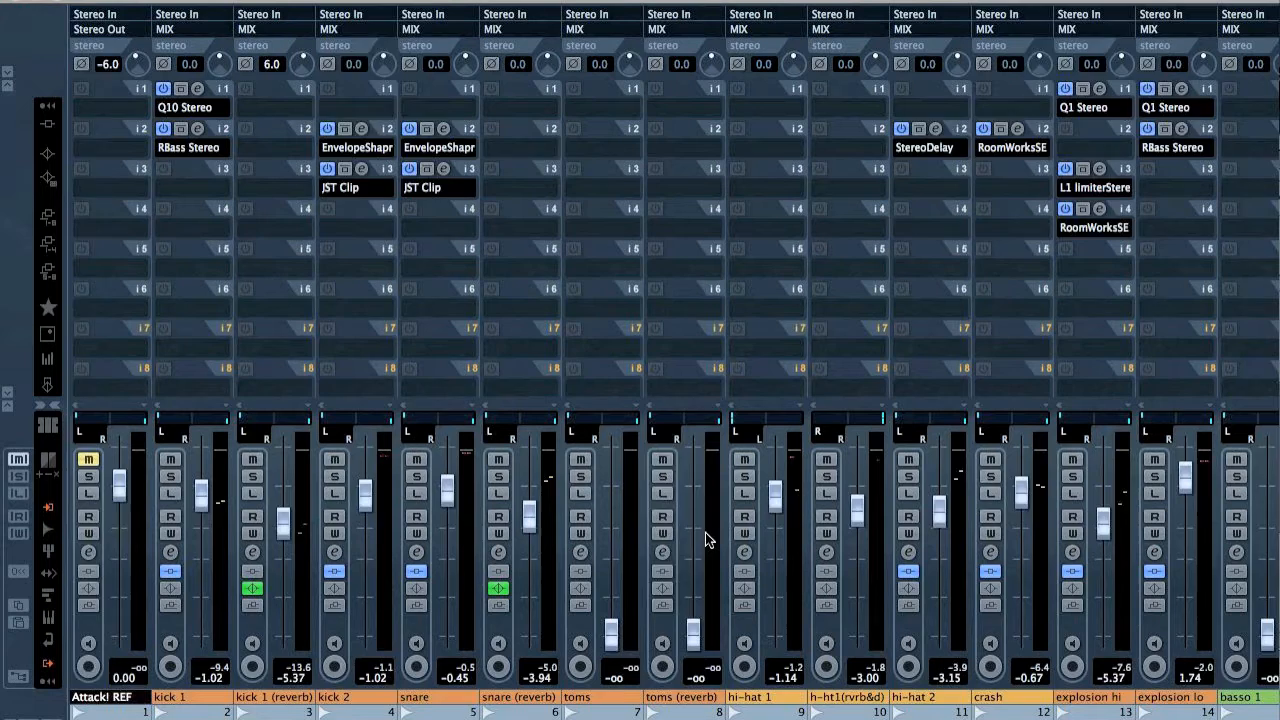
During playback, raise the tilulilu 2 fader to -3.77 dB and the tilulilu brassy fader to -5.37 dB
drag(652, 635, 653, 511)
key(space)
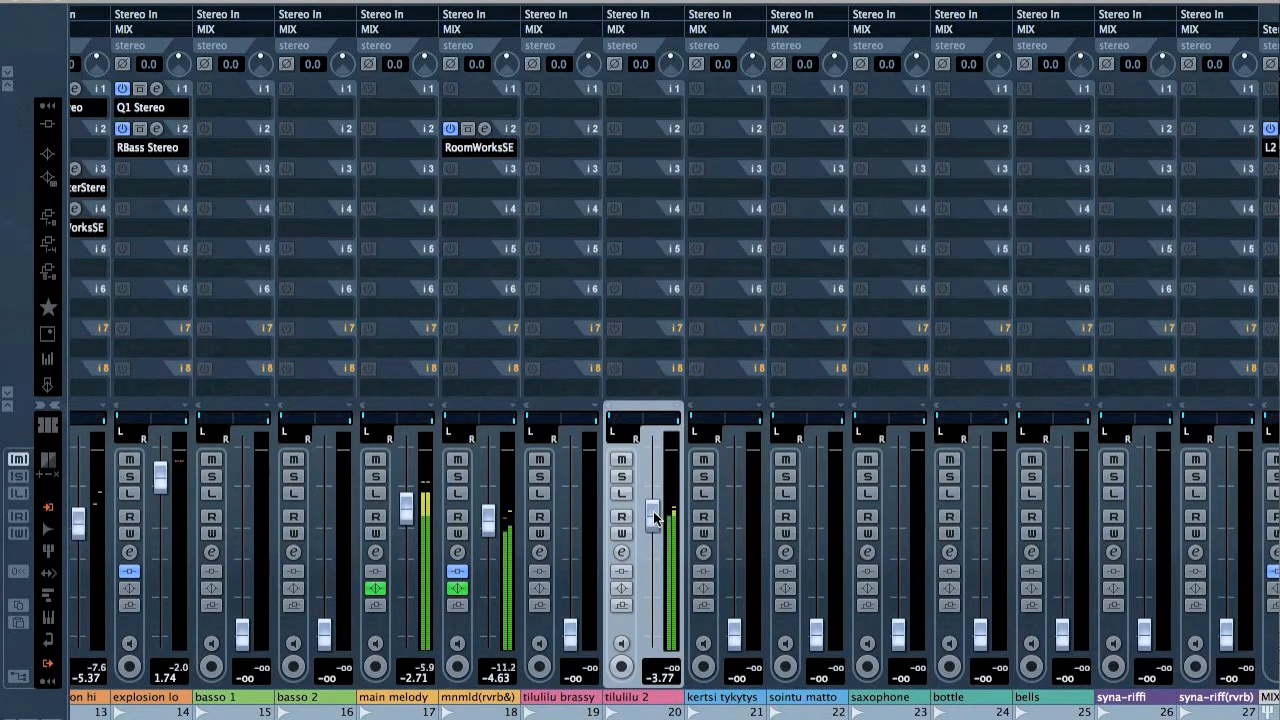
drag(570, 632, 575, 528)
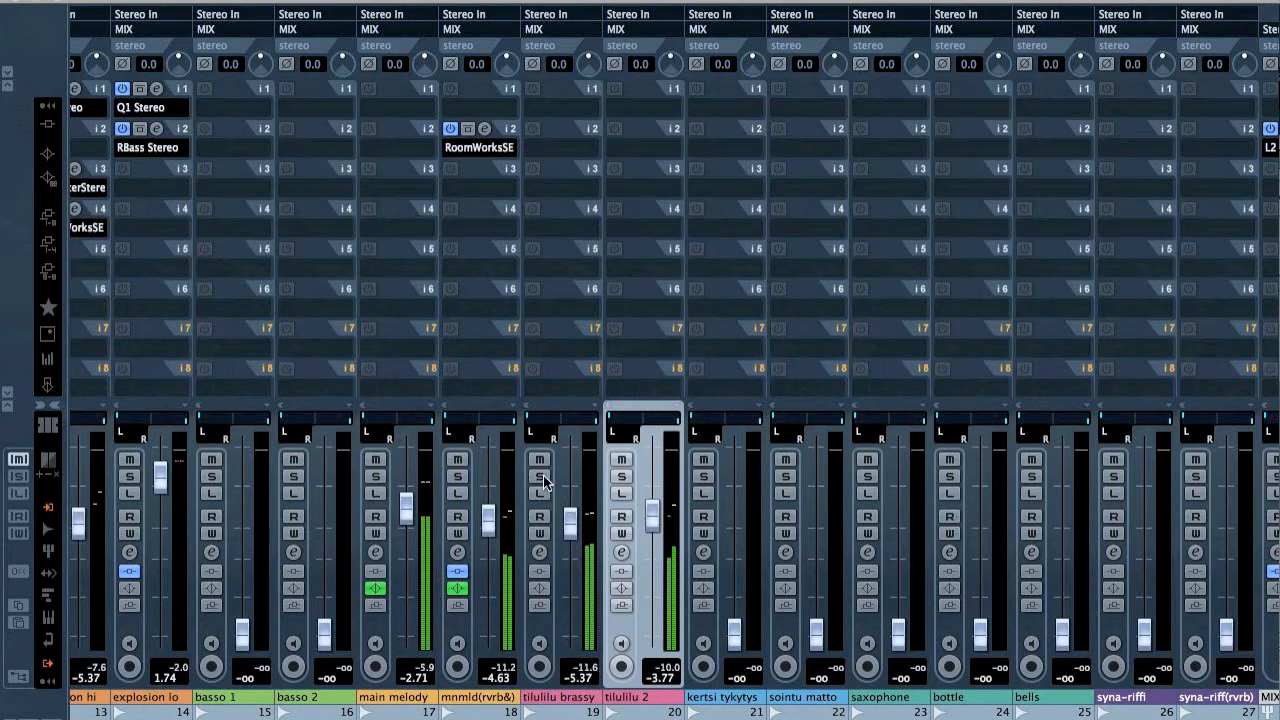
Solo tilulilu brassy and use its second EQ band as a Parametric II cut of -16 dB at 575 Hz
click(541, 478)
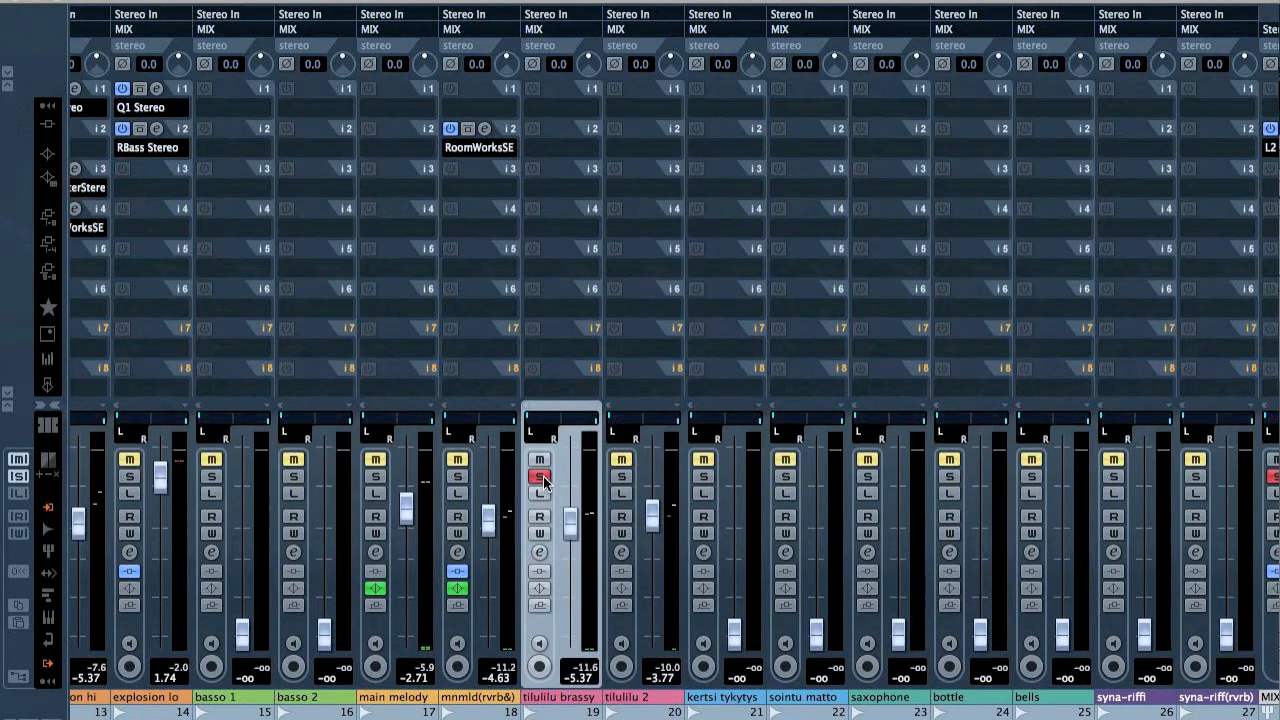
key(e)
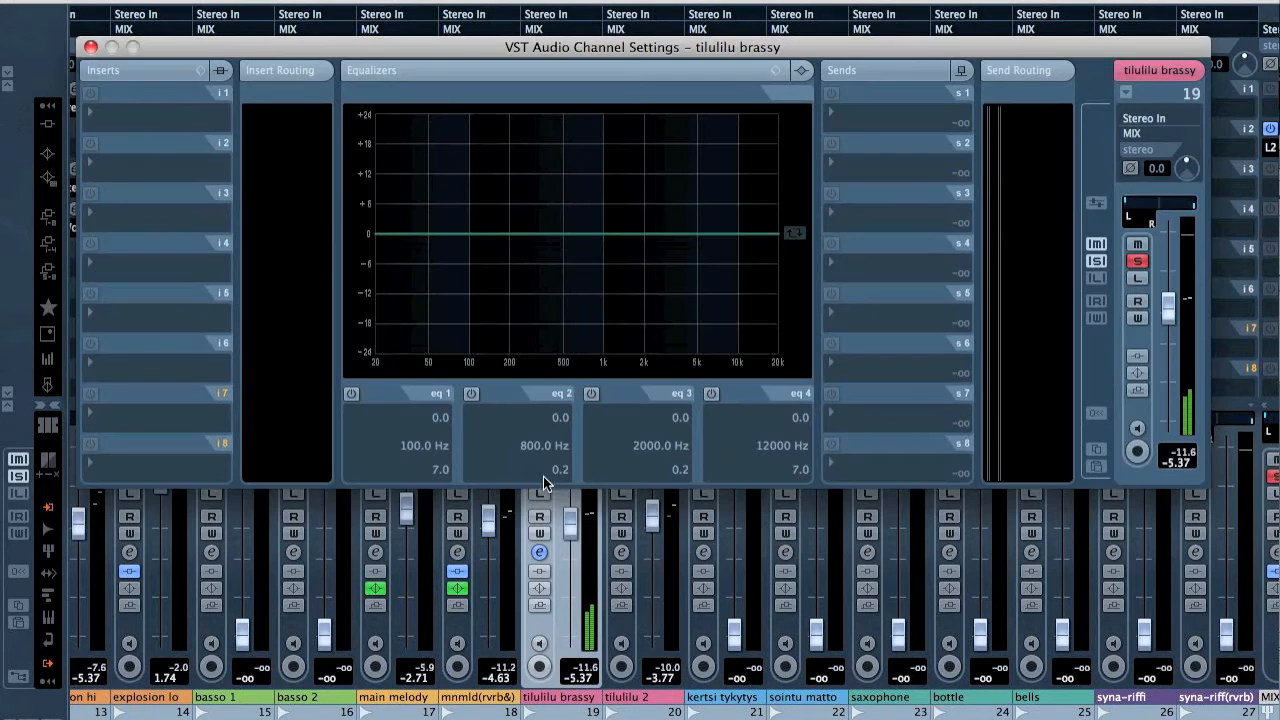
click(472, 393)
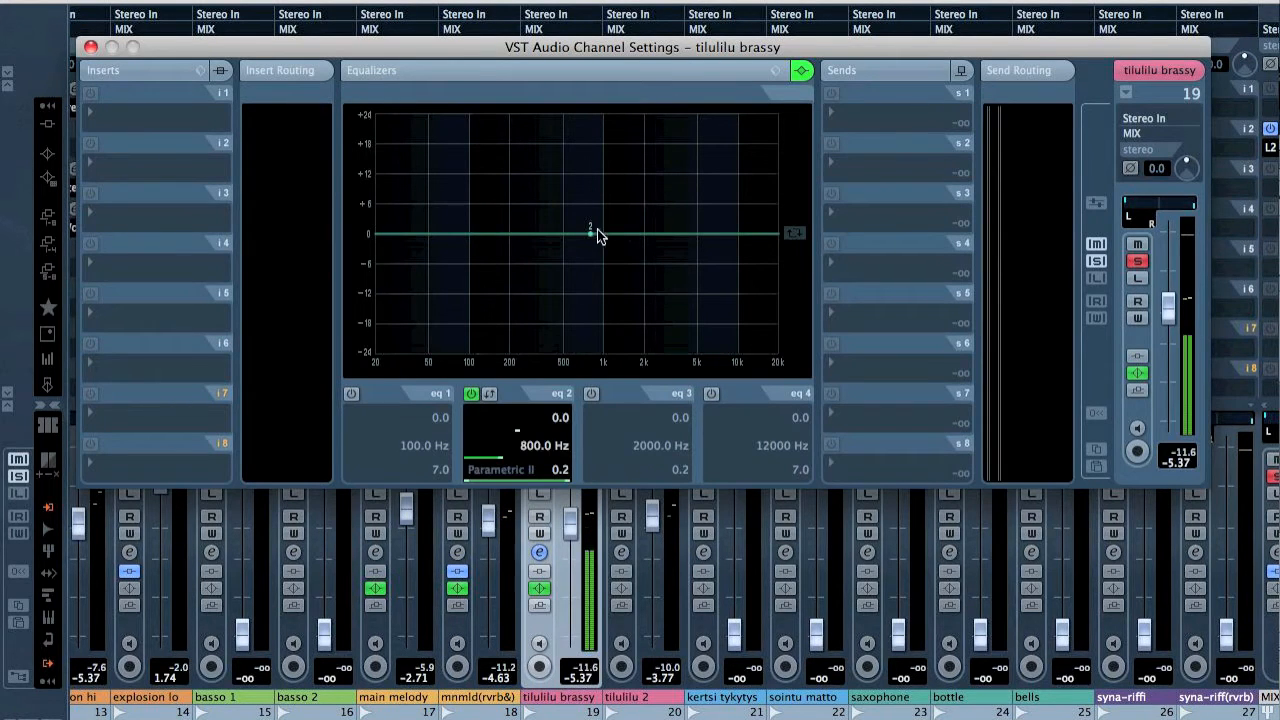
drag(591, 231, 572, 158)
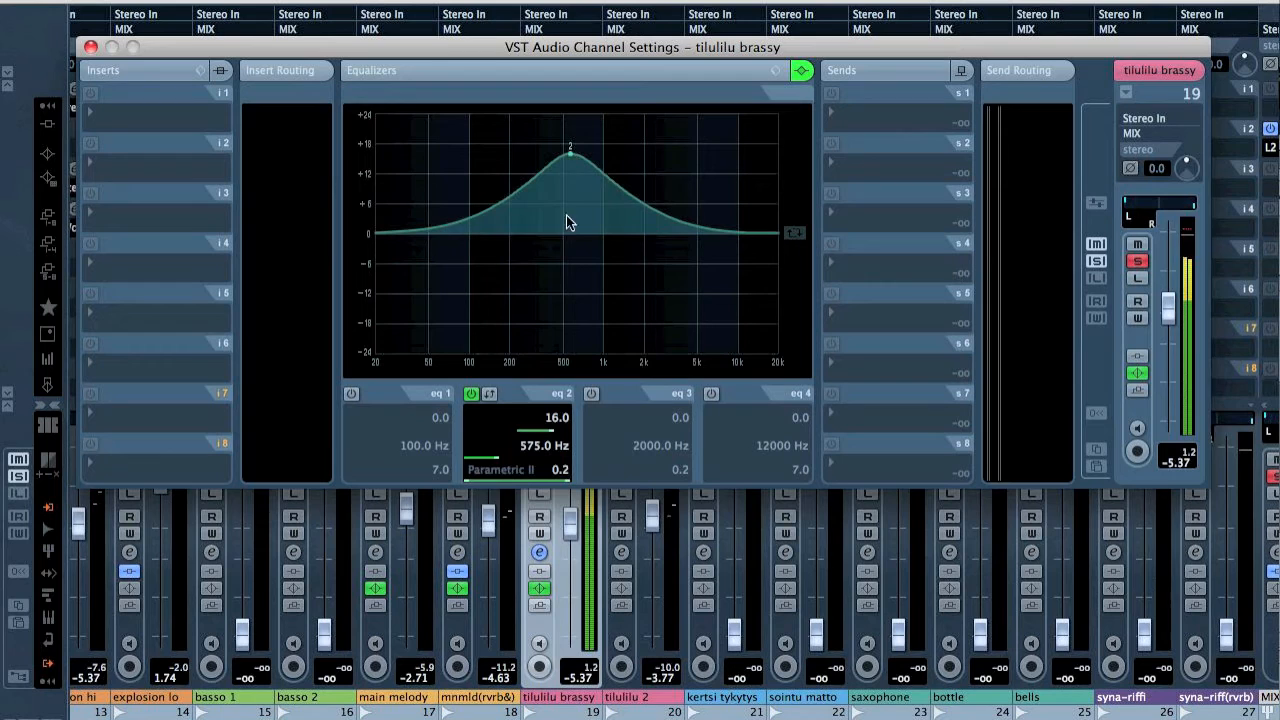
click(489, 393)
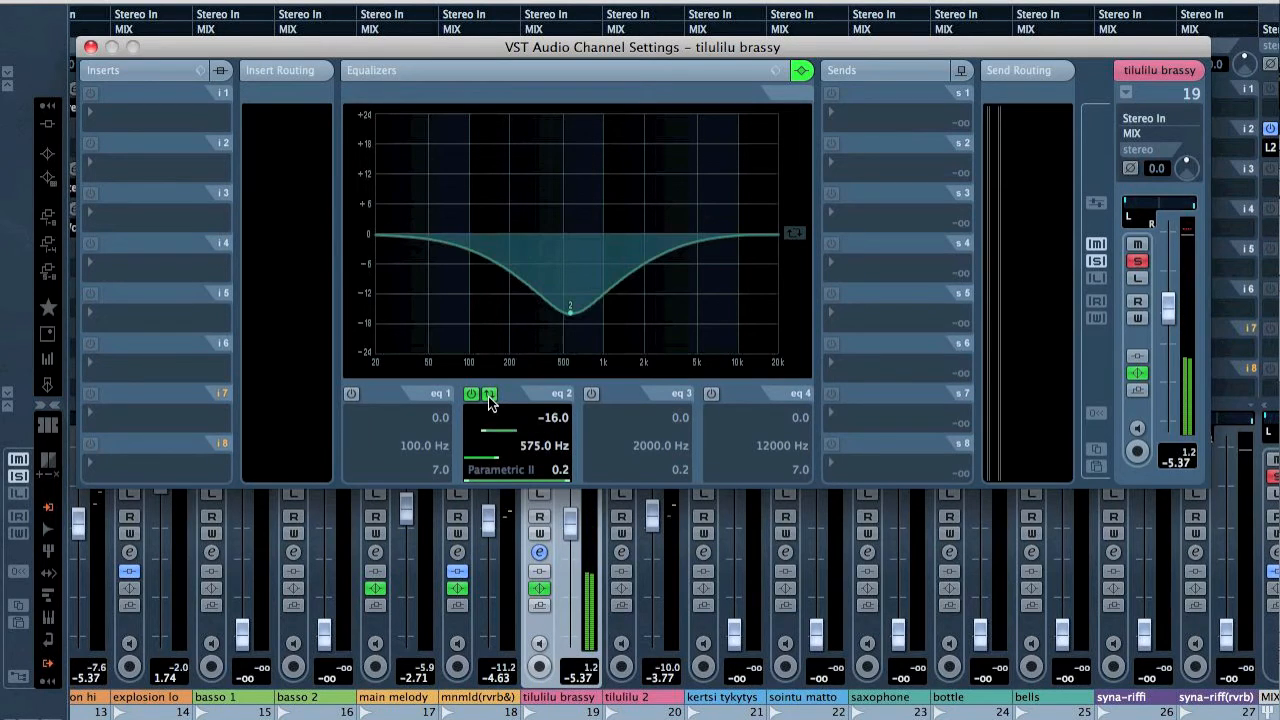
Add a High Pass I filter at 267 Hz on tilulilu brassy's first EQ band and compare the sound with the EQ bypassed
click(348, 393)
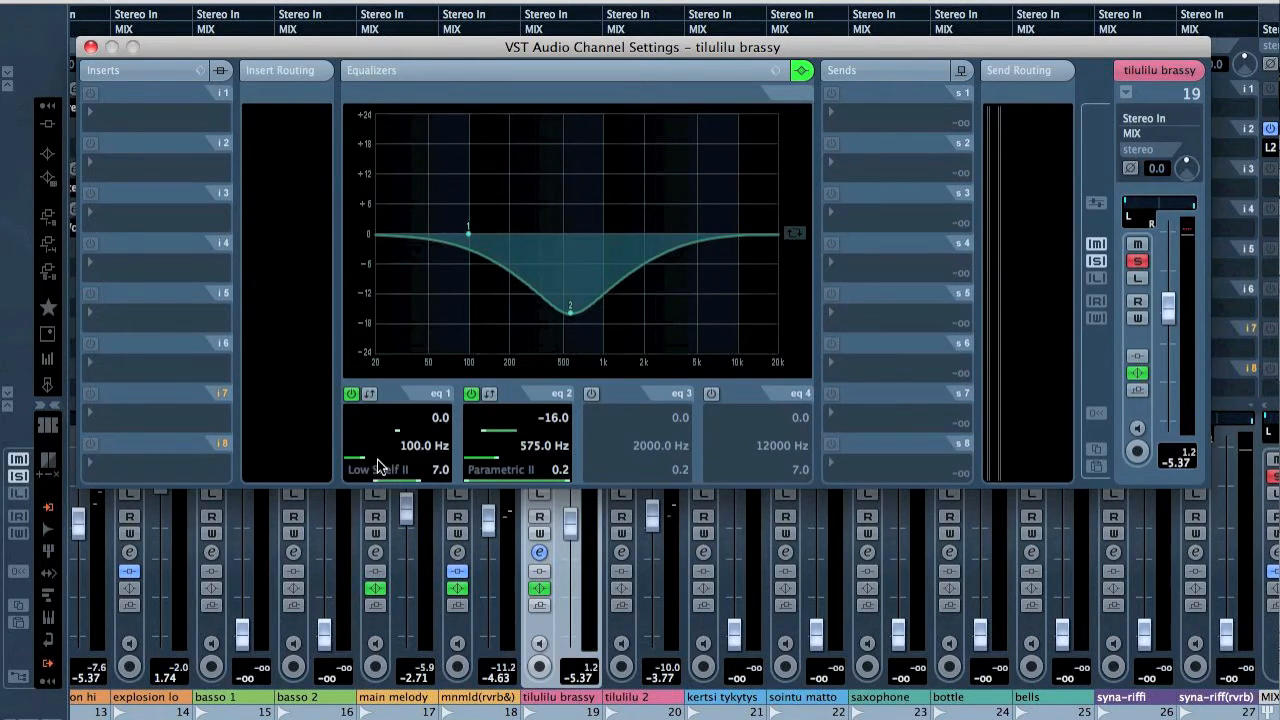
click(399, 476)
click(395, 402)
drag(466, 238, 525, 234)
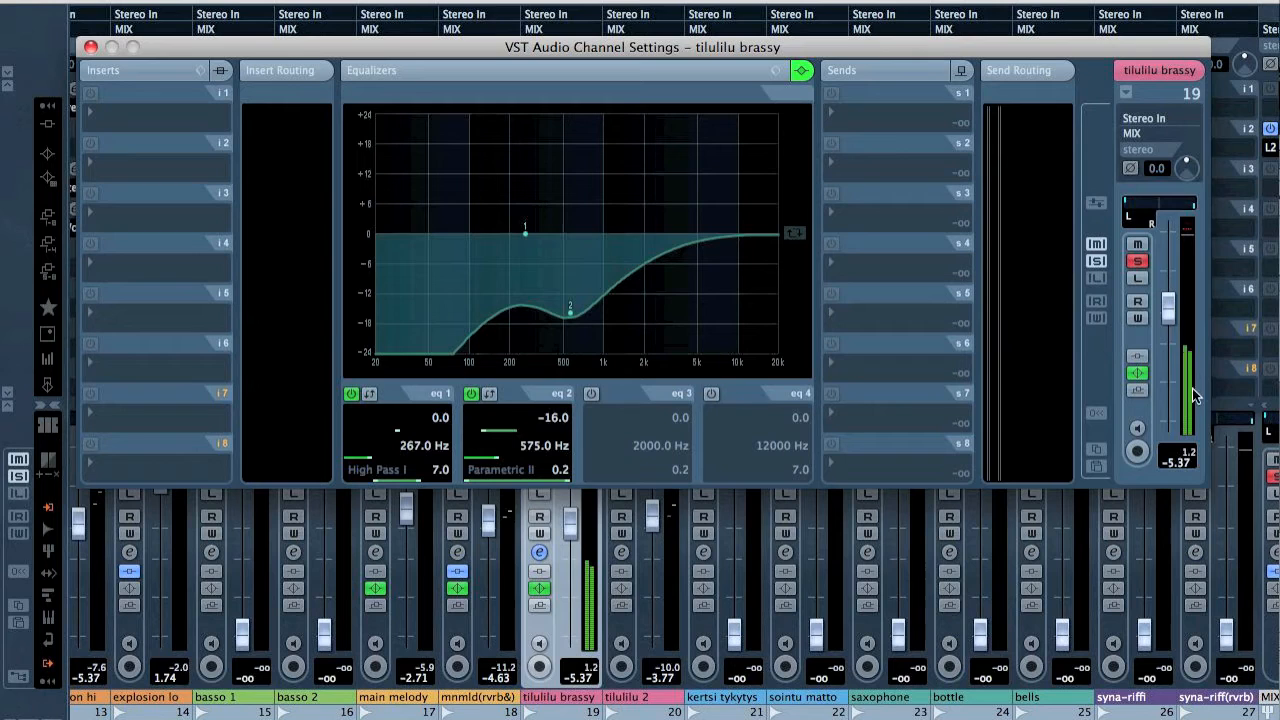
click(1137, 373)
click(1137, 373)
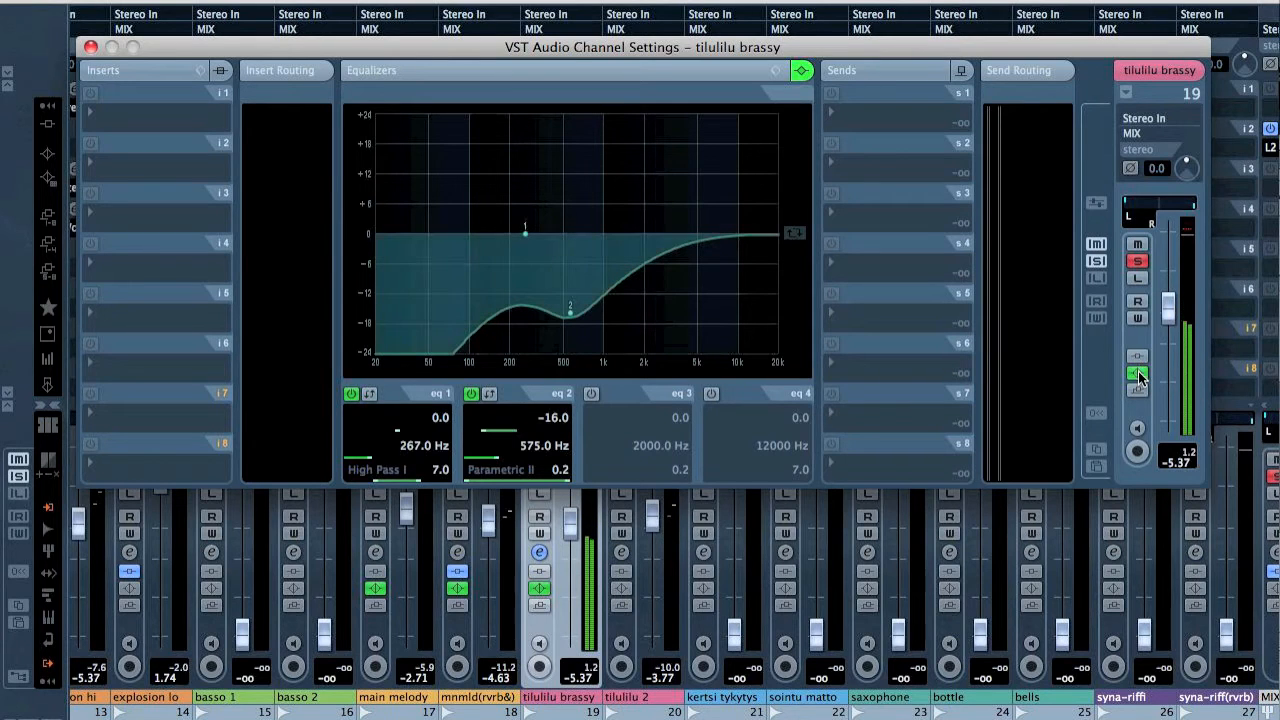
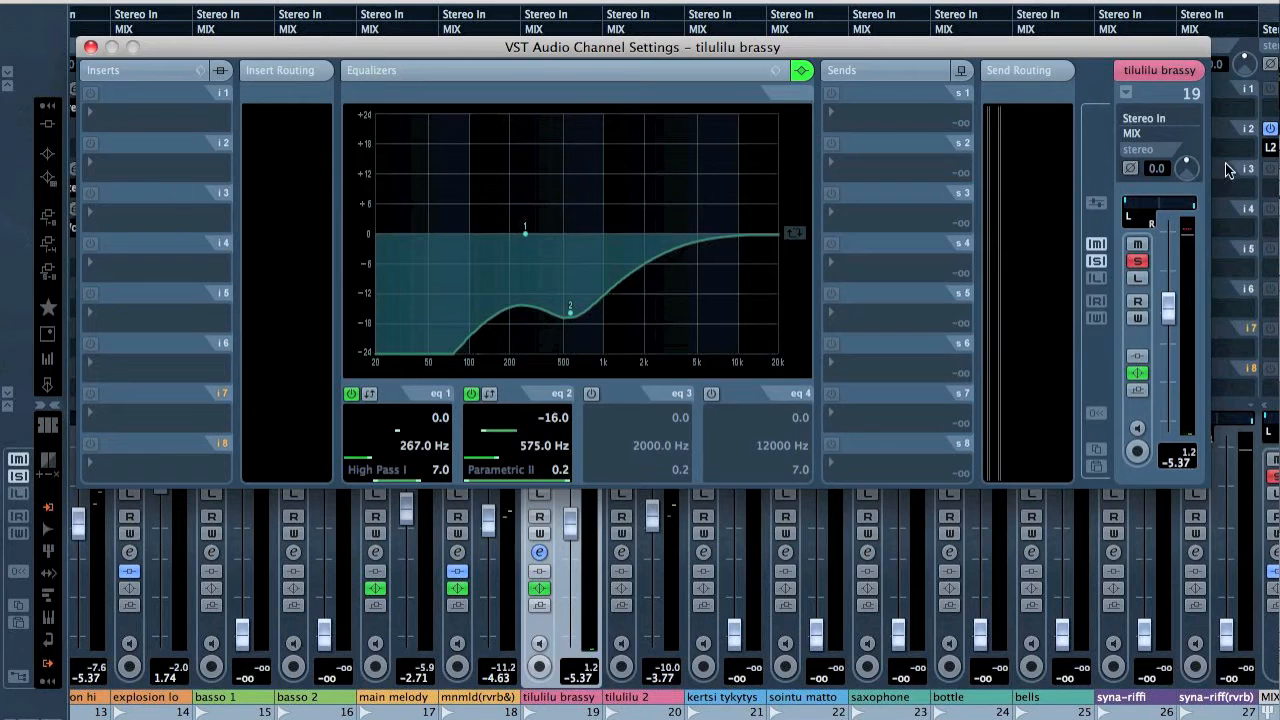
Set tilulilu brassy's input gain to 12 dB and close its channel settings
double_click(1159, 168)
text(12)
key(Return)
click(89, 46)
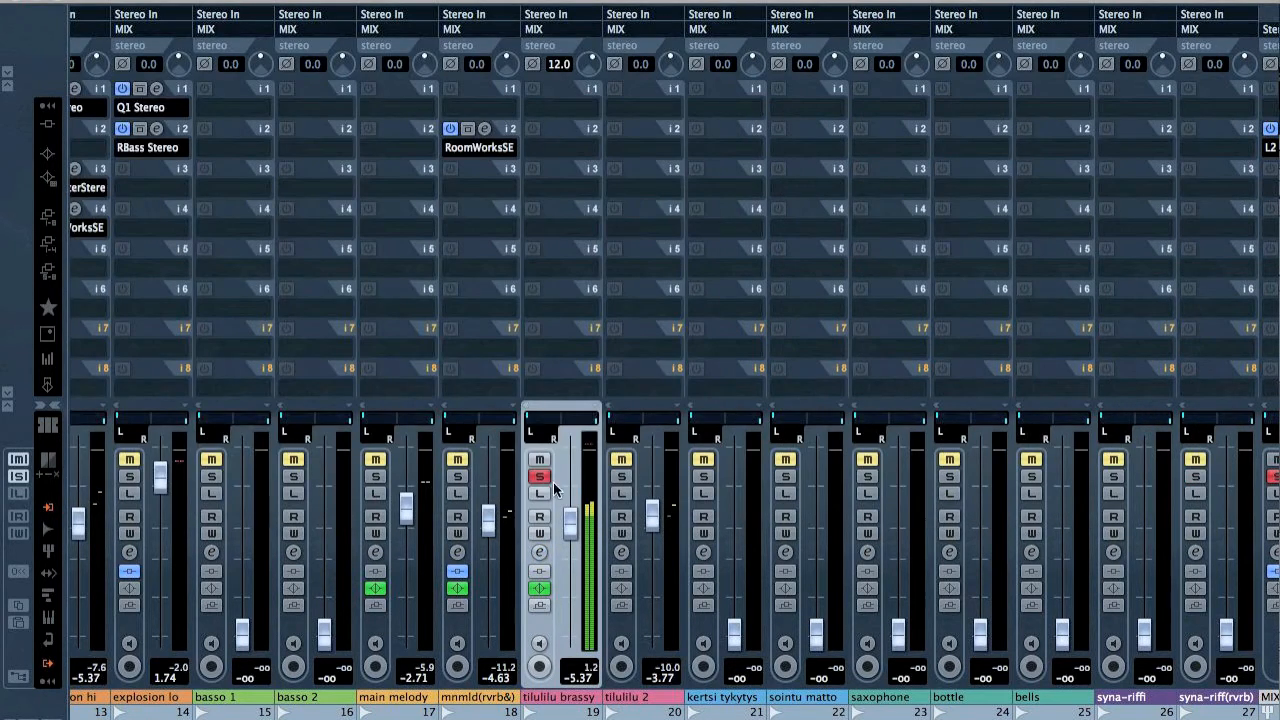
Compare tilulilu brassy and tilulilu 2 by soloing tilulilu 2 together with it and alone, and clear both solos
click(626, 478)
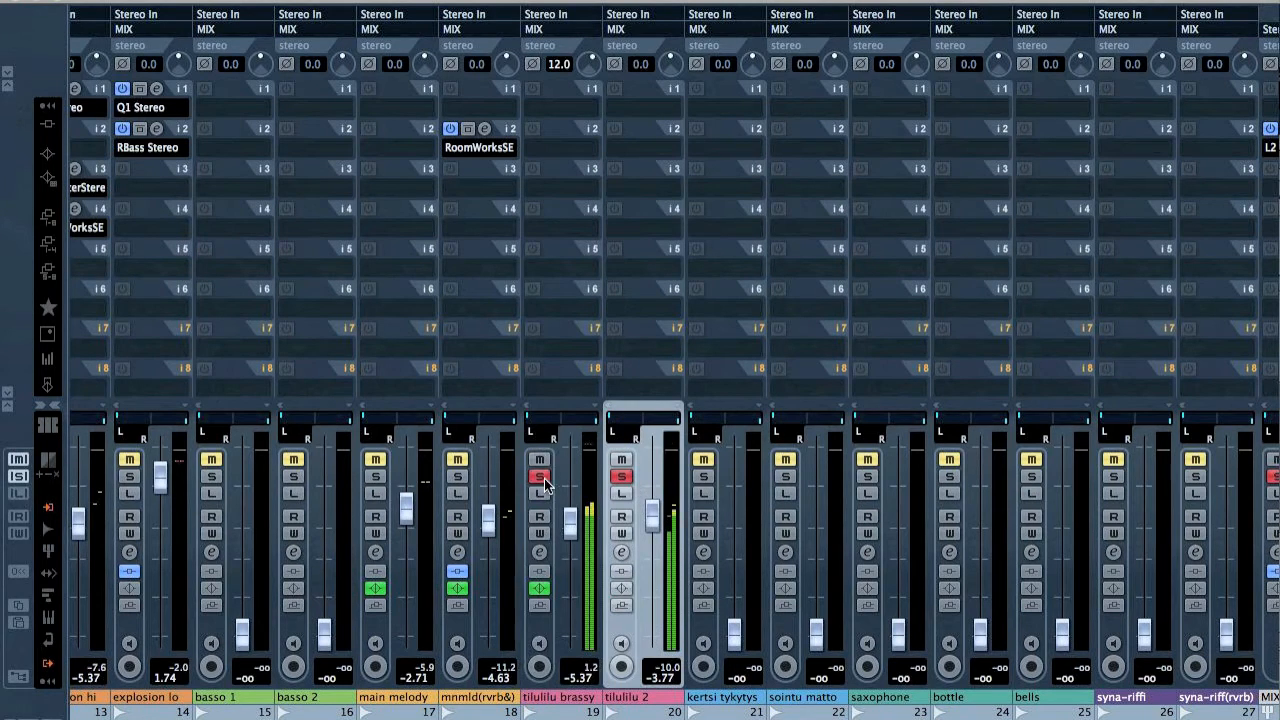
click(540, 477)
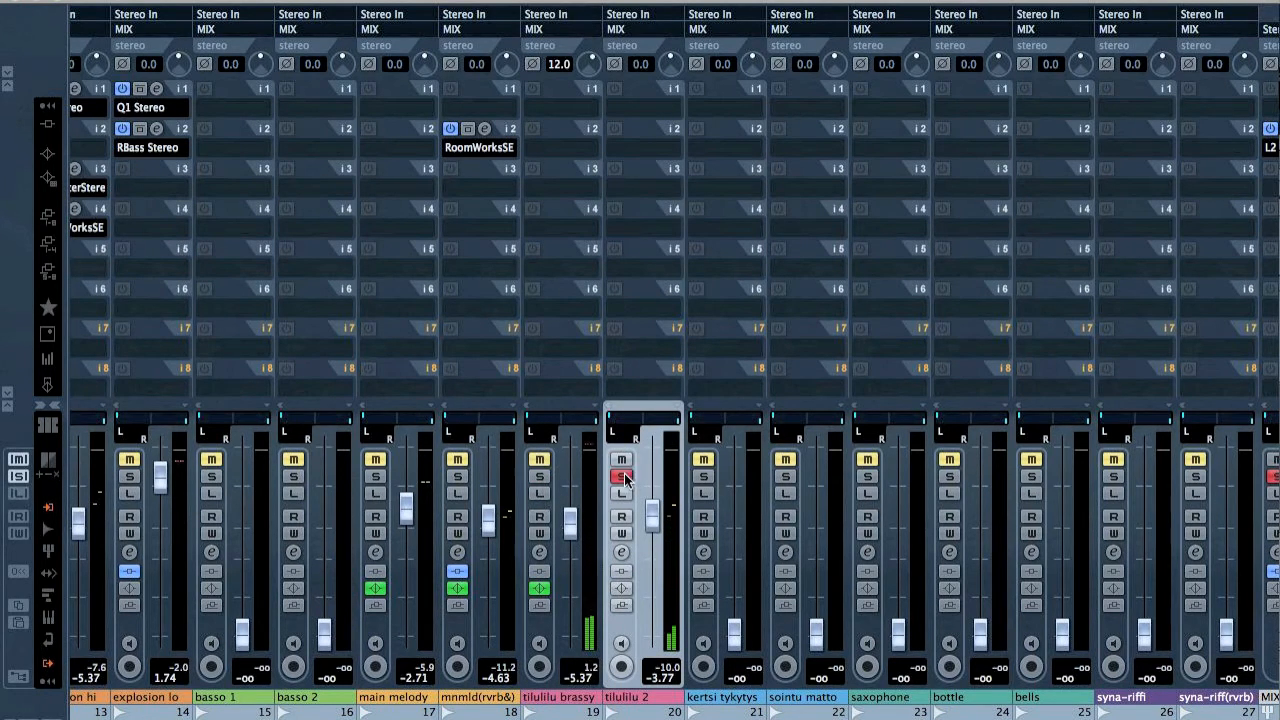
click(621, 477)
Insert the RoomWorks SE reverb in tilulilu brassy's second insert slot
click(561, 150)
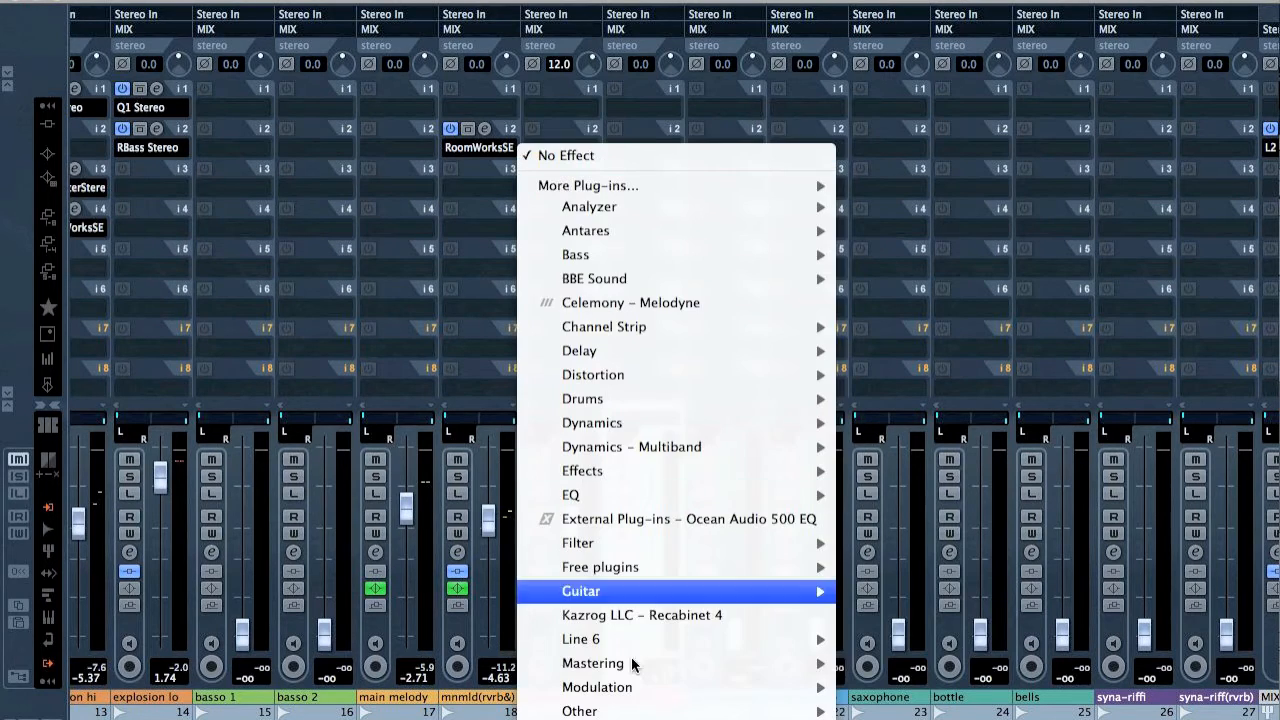
scroll(560, 660, down, 5)
mouse_move(707, 640)
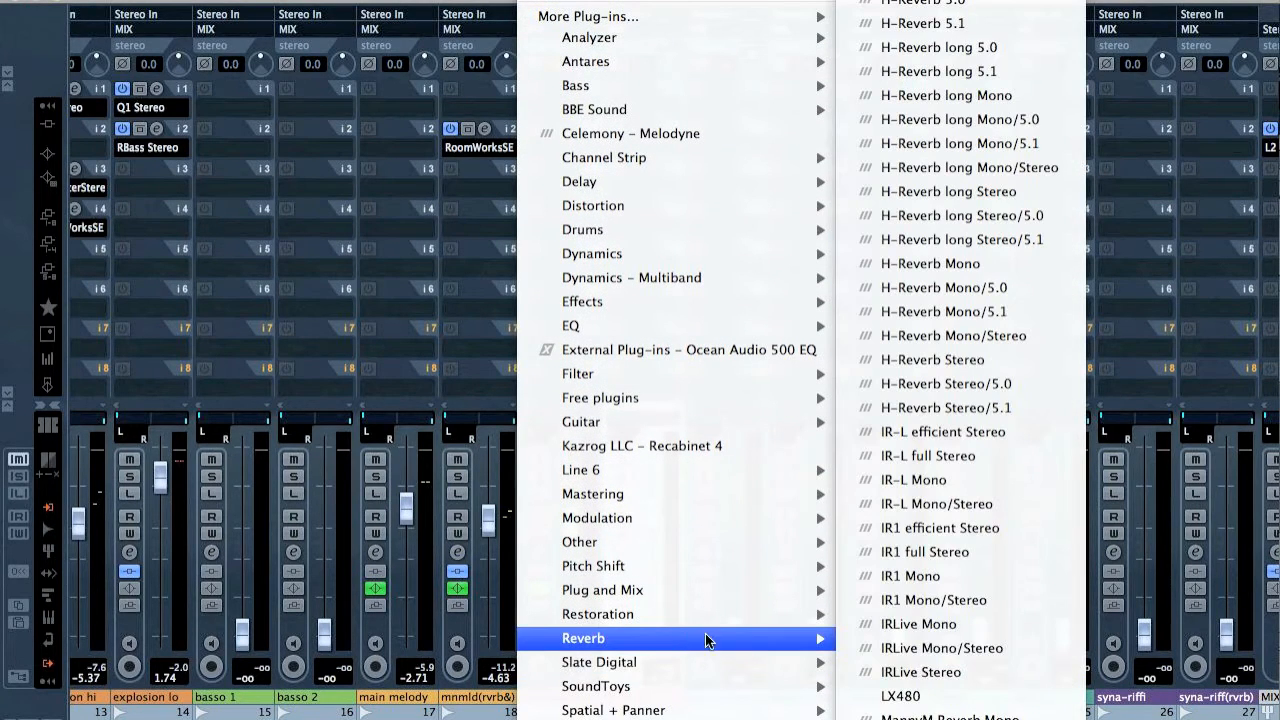
mouse_move(1060, 1)
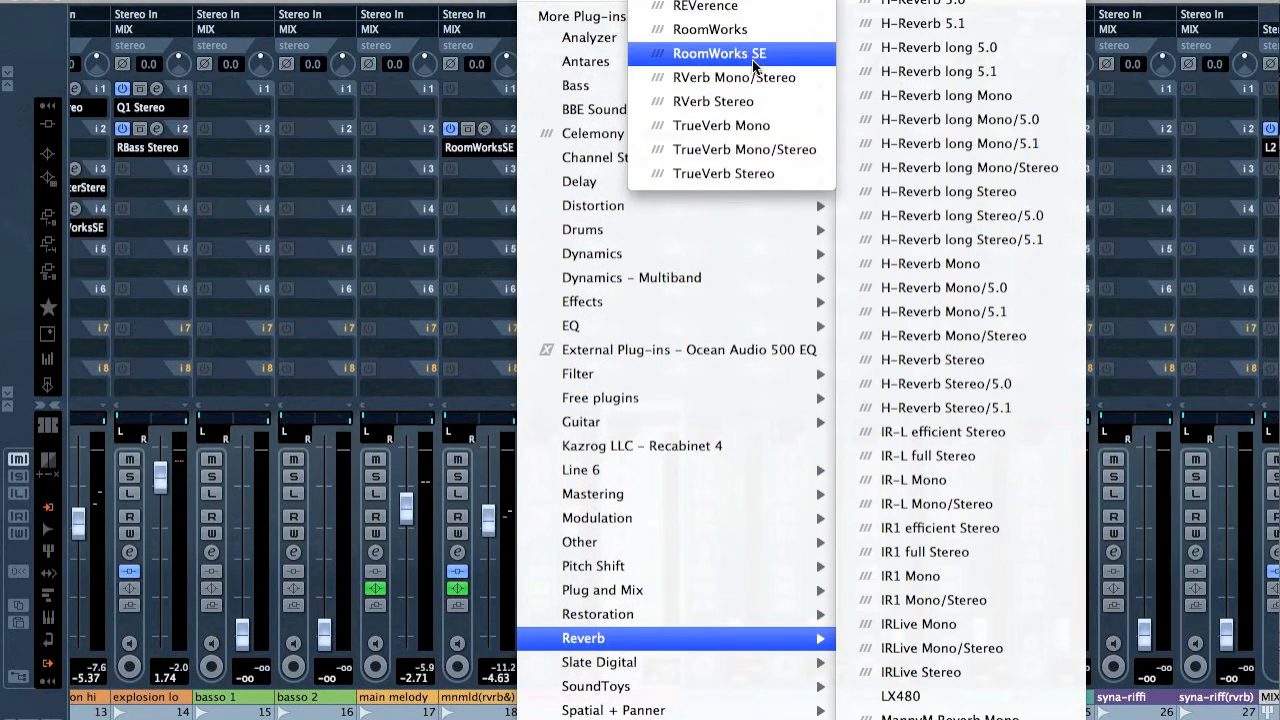
click(719, 53)
Solo tilulilu brassy and raise its RoomWorks SE Reverb Time to 4.10
click(540, 477)
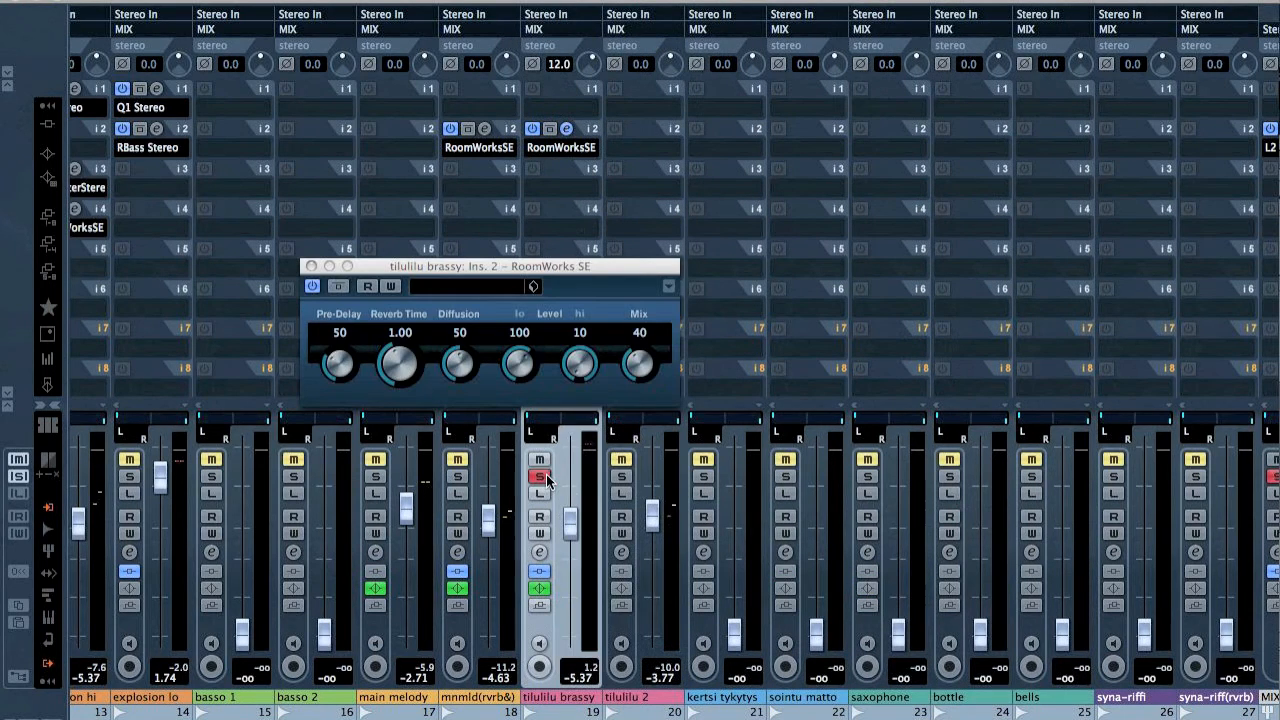
drag(402, 368, 424, 352)
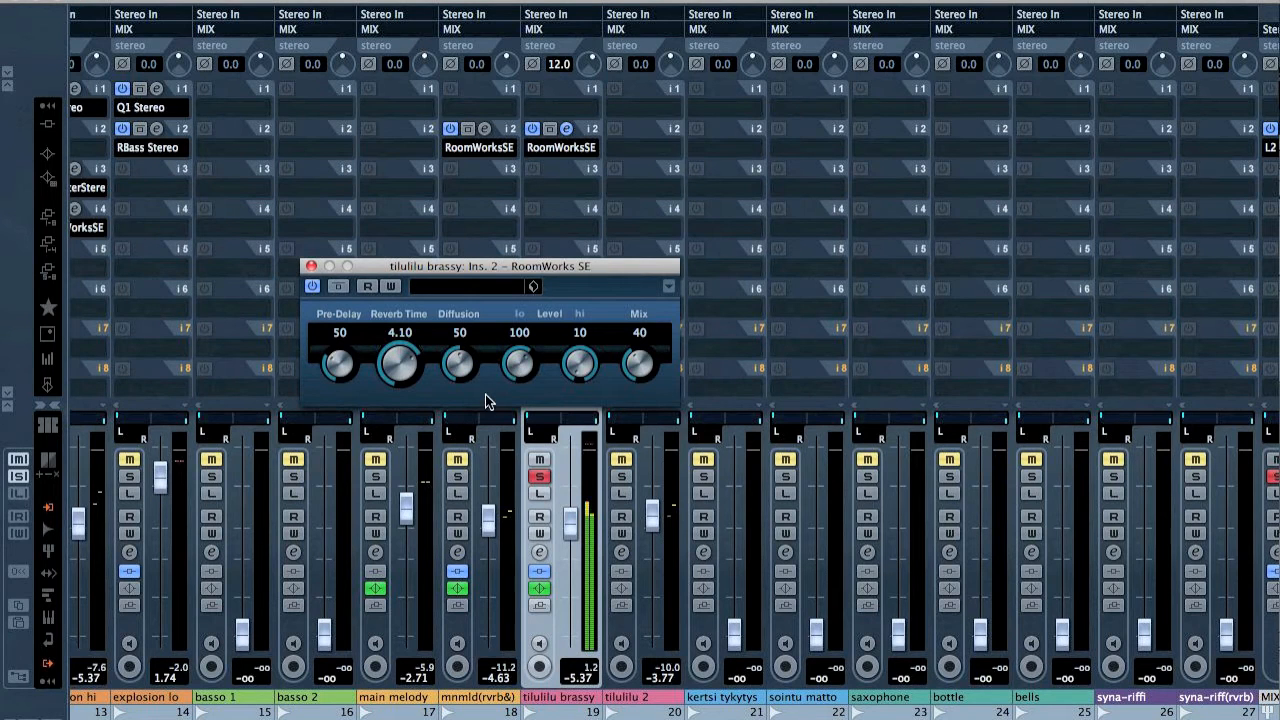
Move RoomWorks SE to insert slot 7 in tilulilu brassy's channel settings and compare the sound with the reverb bypassed
key(F3)
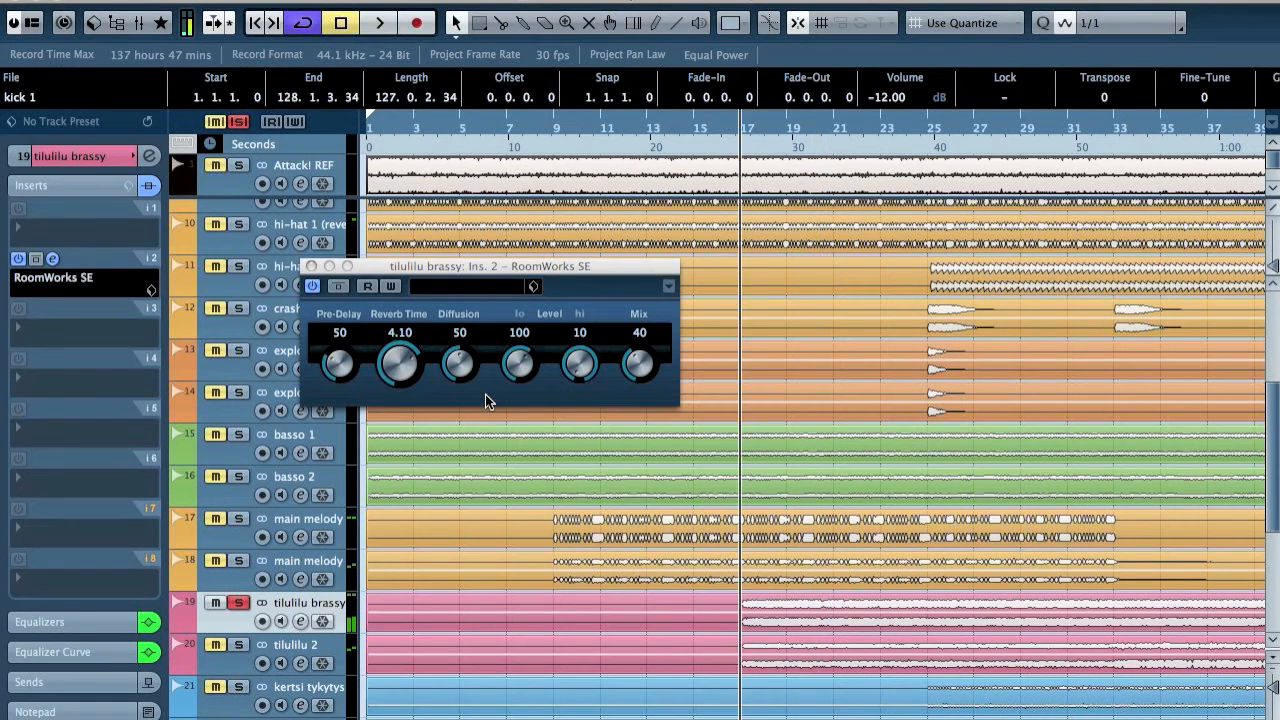
key(F3)
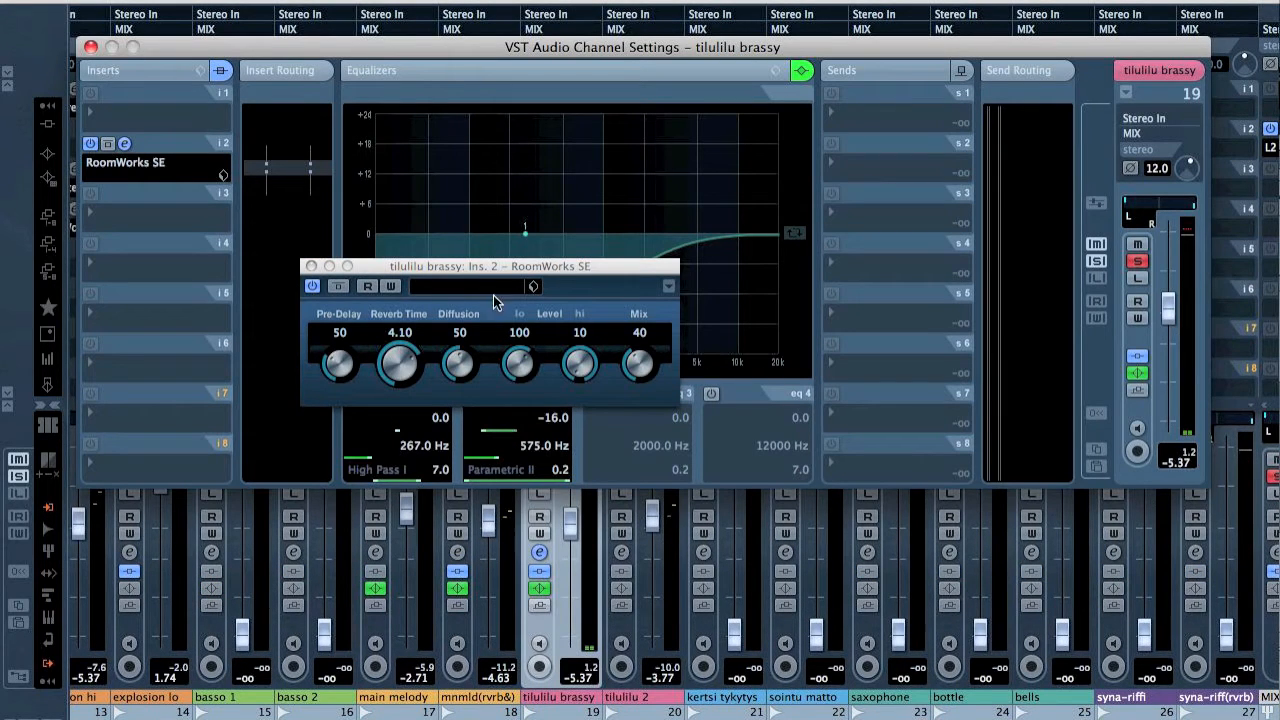
drag(182, 148, 190, 418)
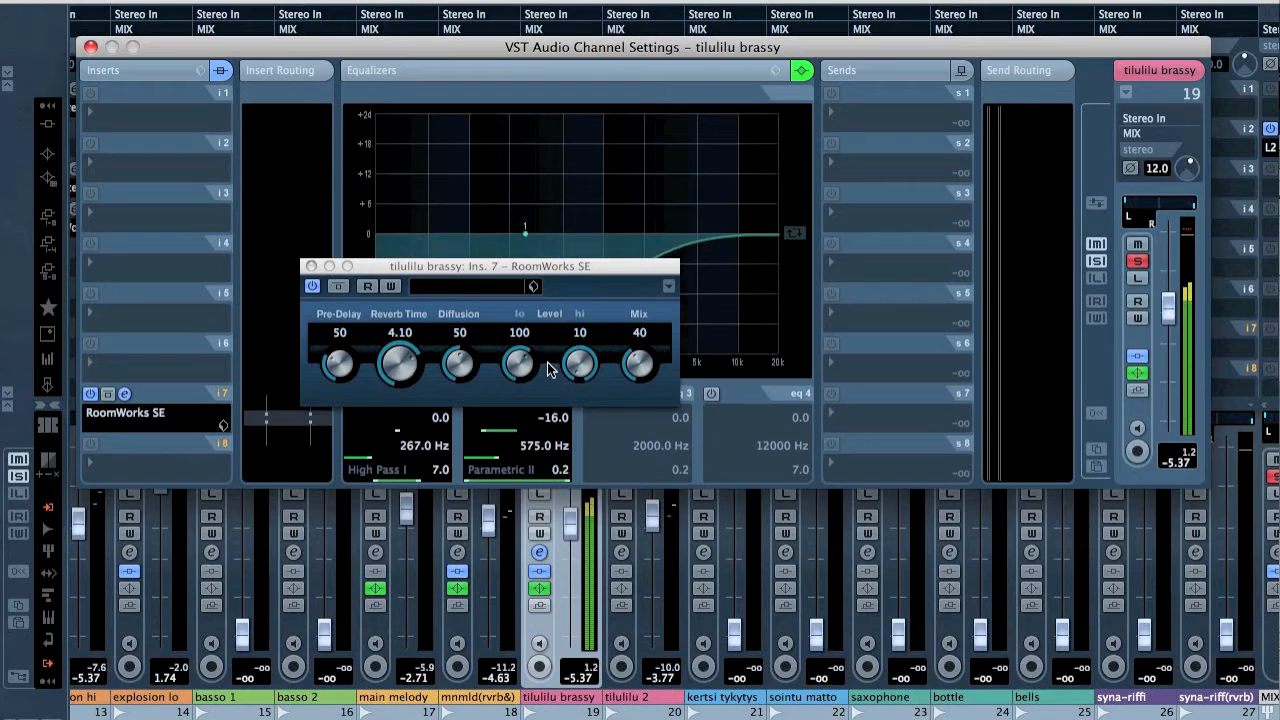
click(338, 286)
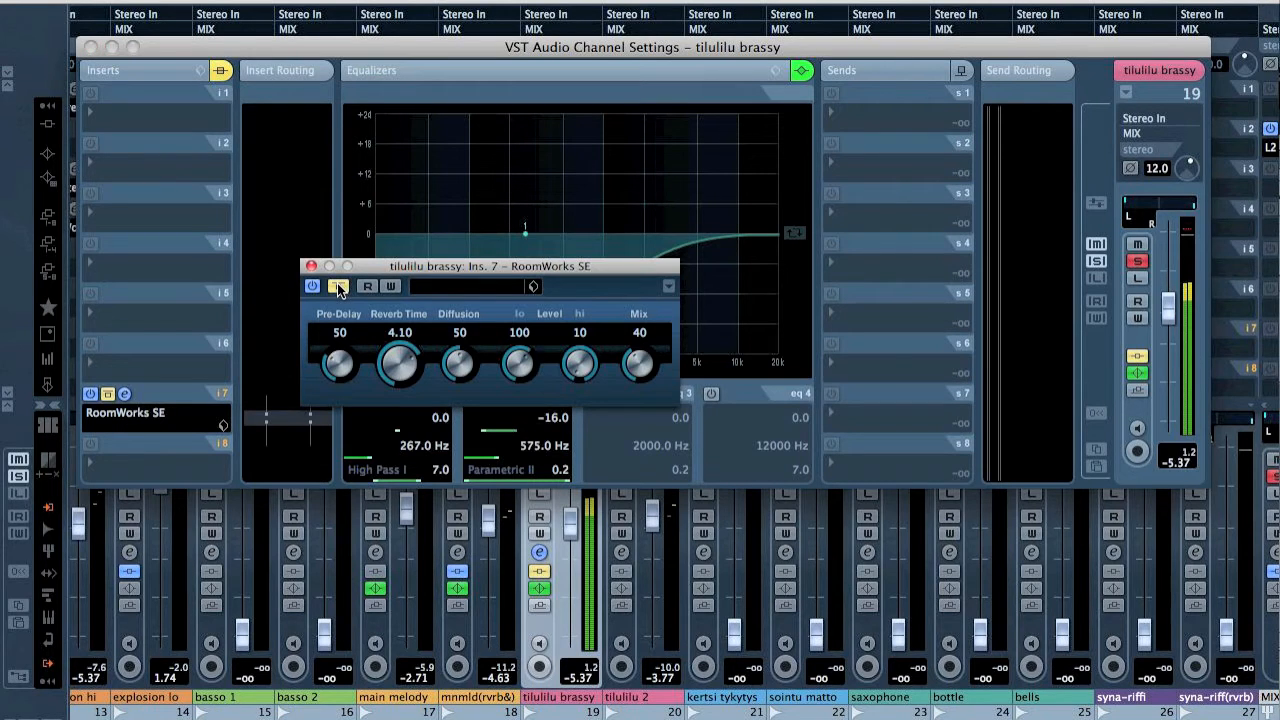
click(338, 286)
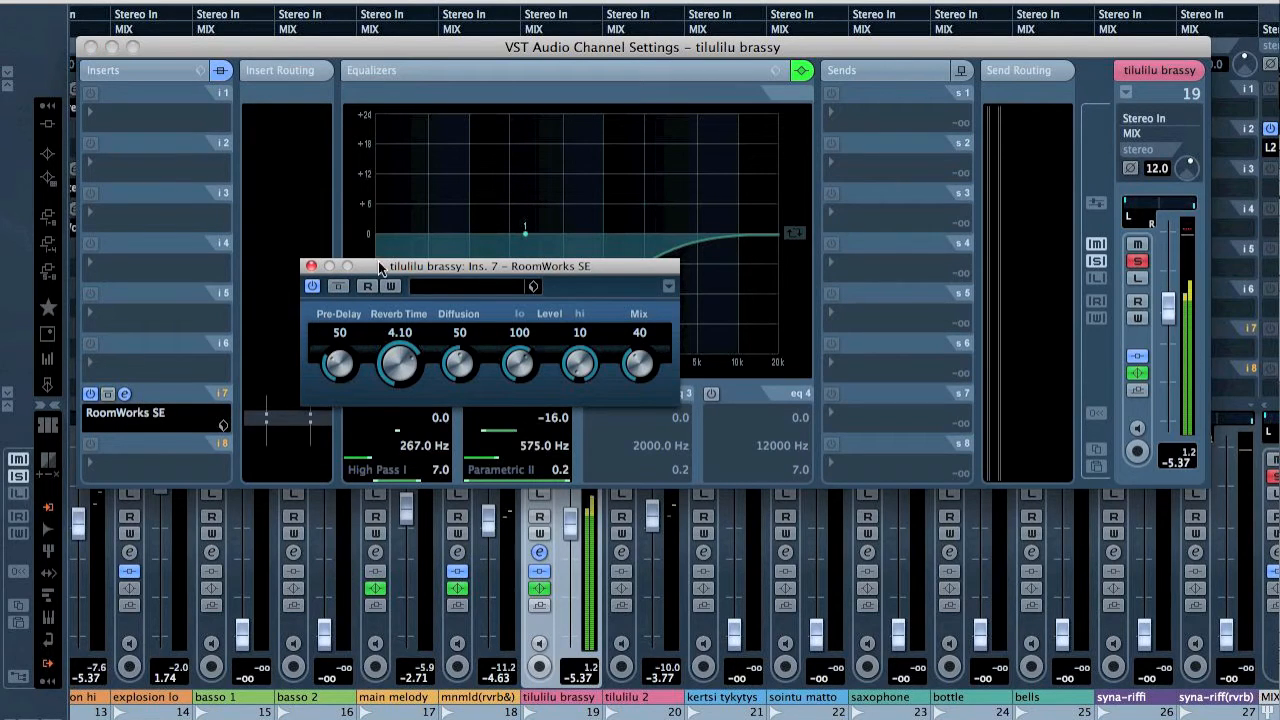
click(310, 267)
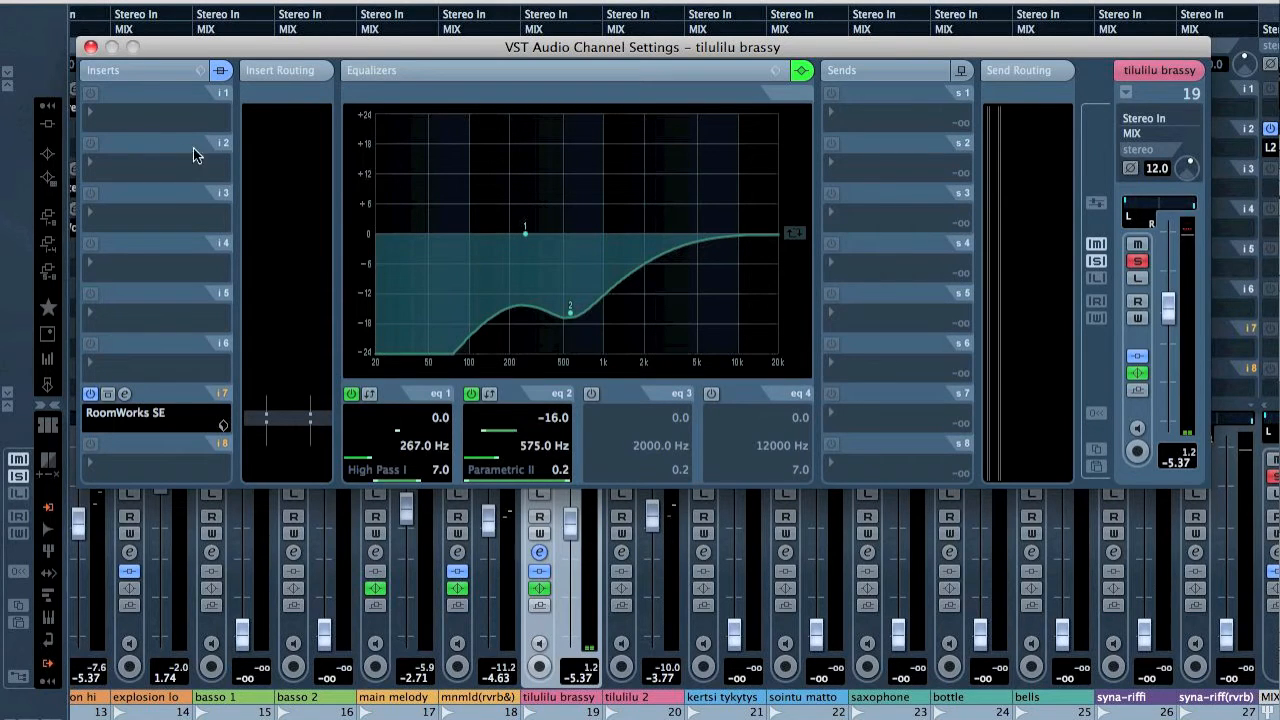
Insert Q10 Stereo in tilulilu brassy's second slot and enable its first band as a high-pass filter
click(116, 167)
mouse_move(242, 512)
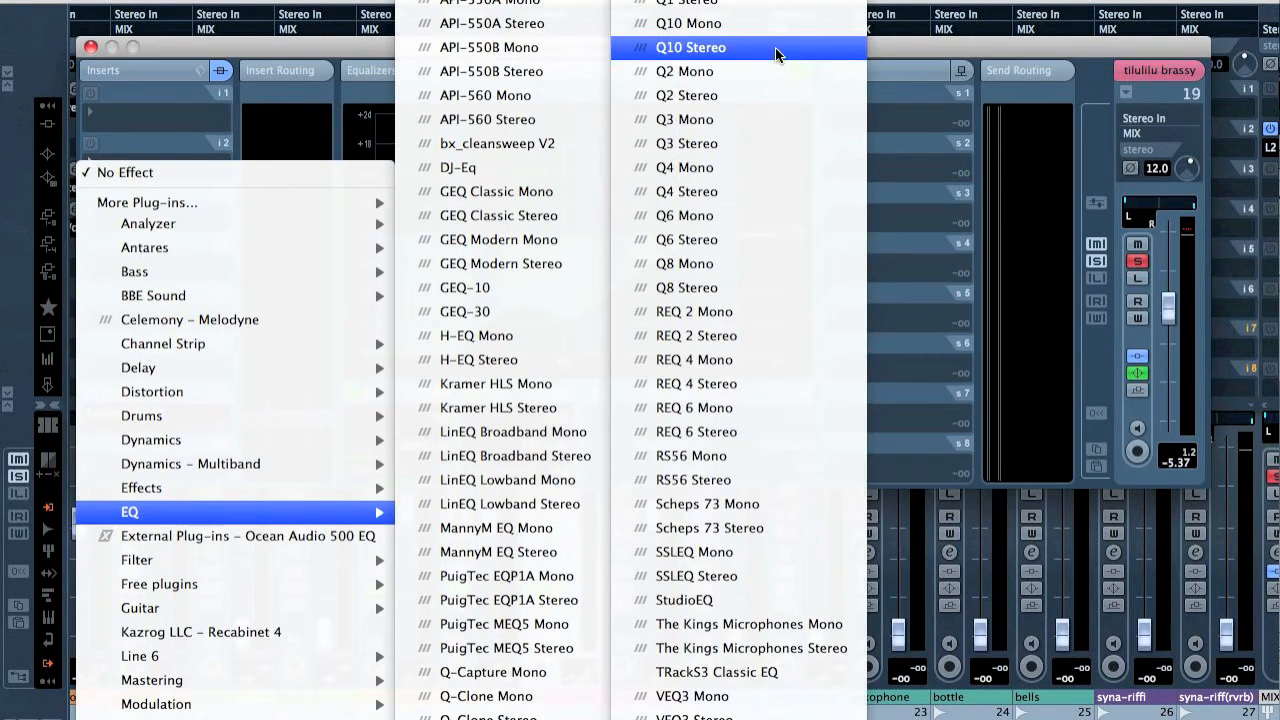
click(775, 48)
click(909, 350)
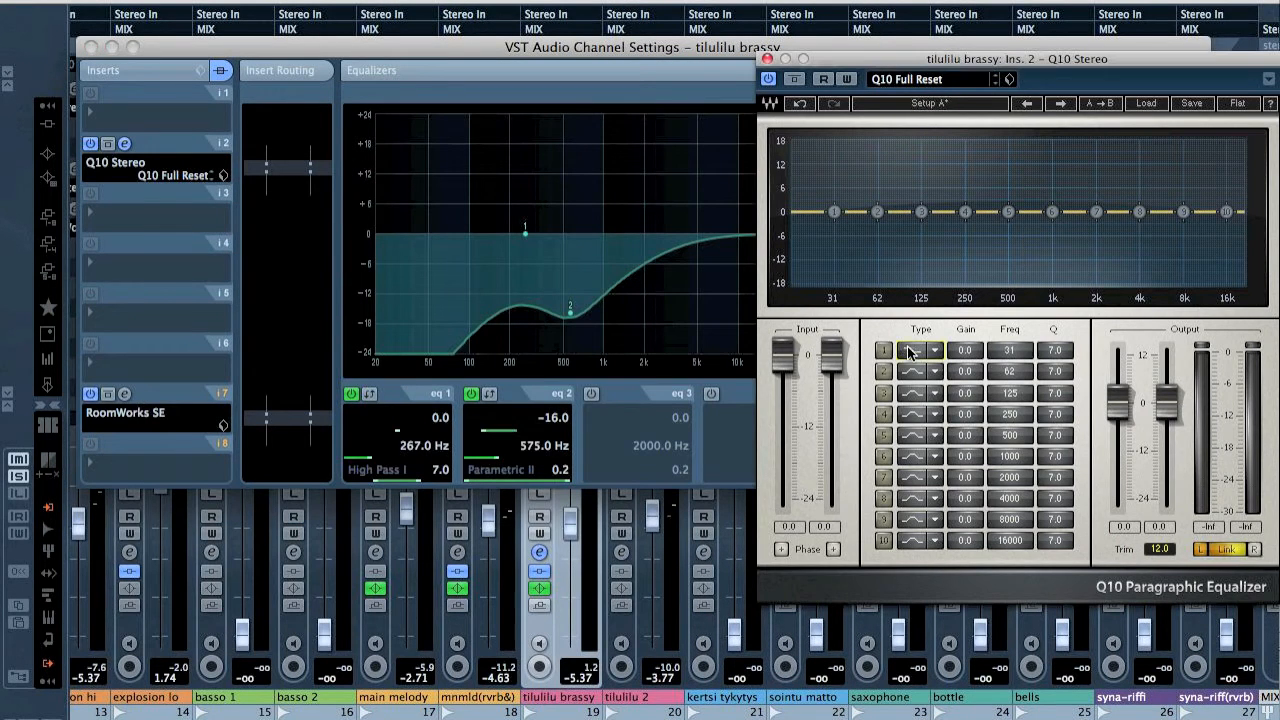
click(885, 352)
Switch off the channel's first two EQ bands and set Q10's high-pass band to 250 Hz
click(351, 393)
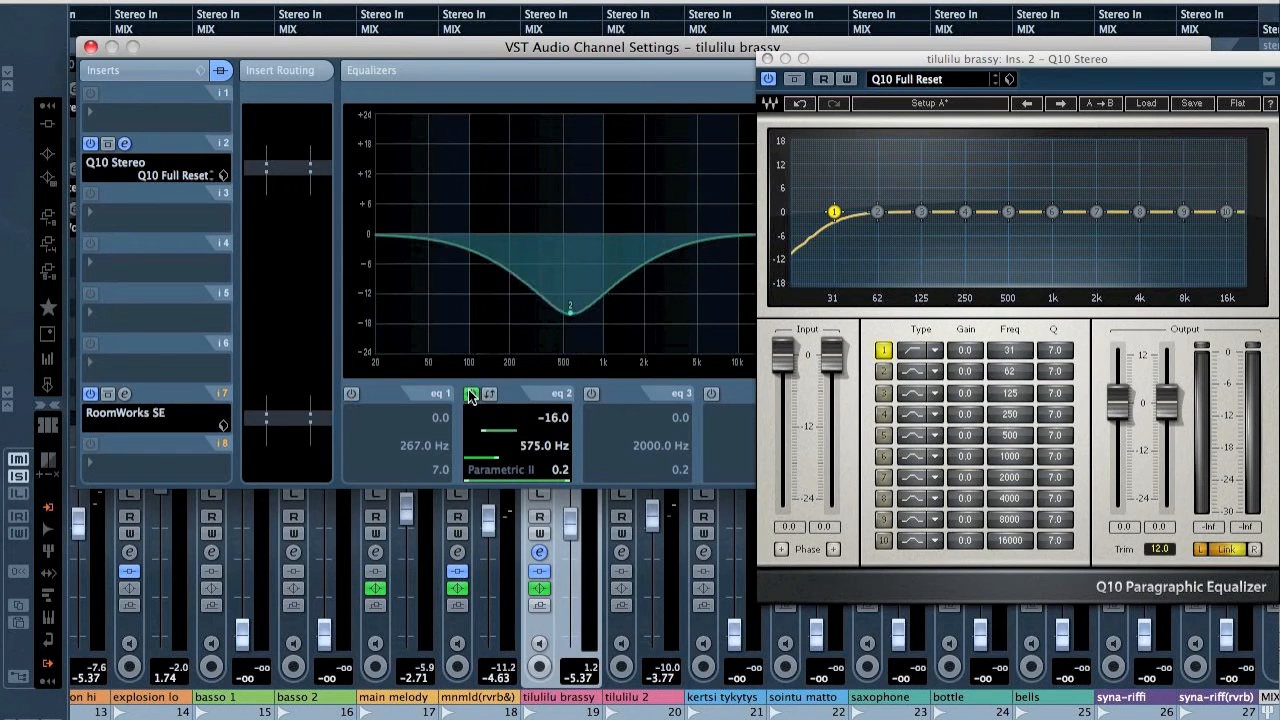
click(471, 396)
click(1010, 350)
text(25)
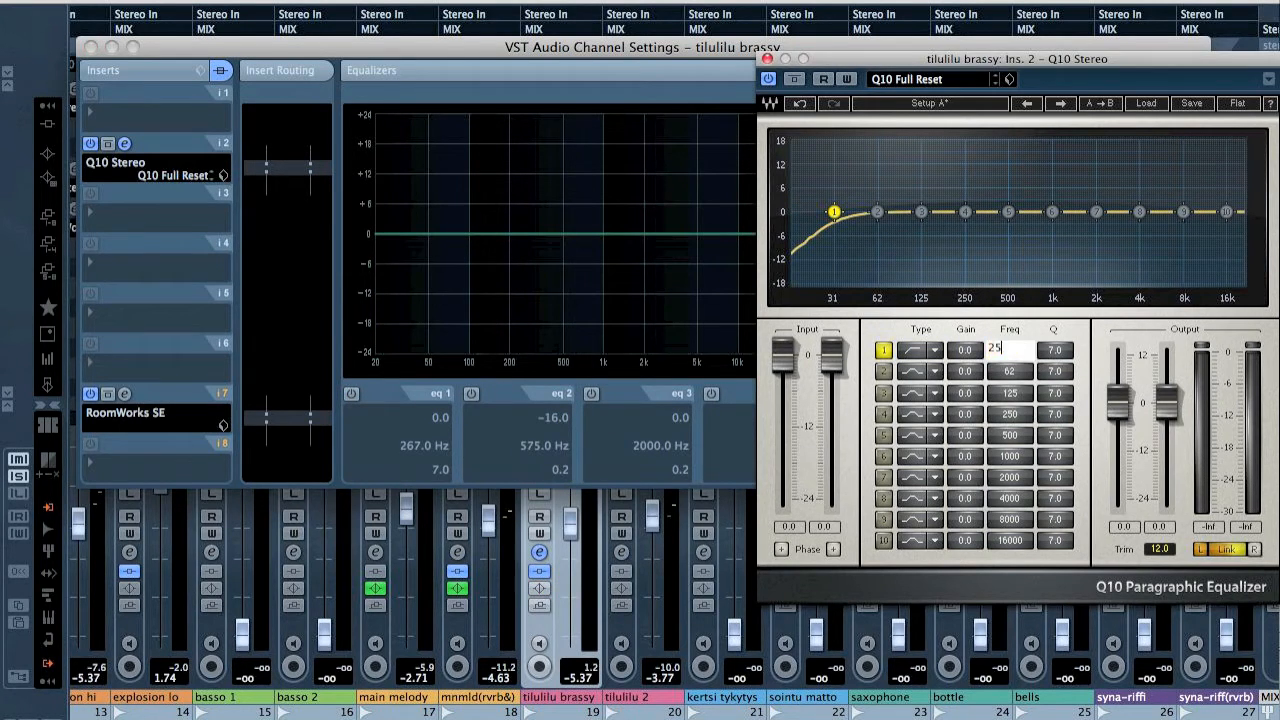
text(0)
key(Return)
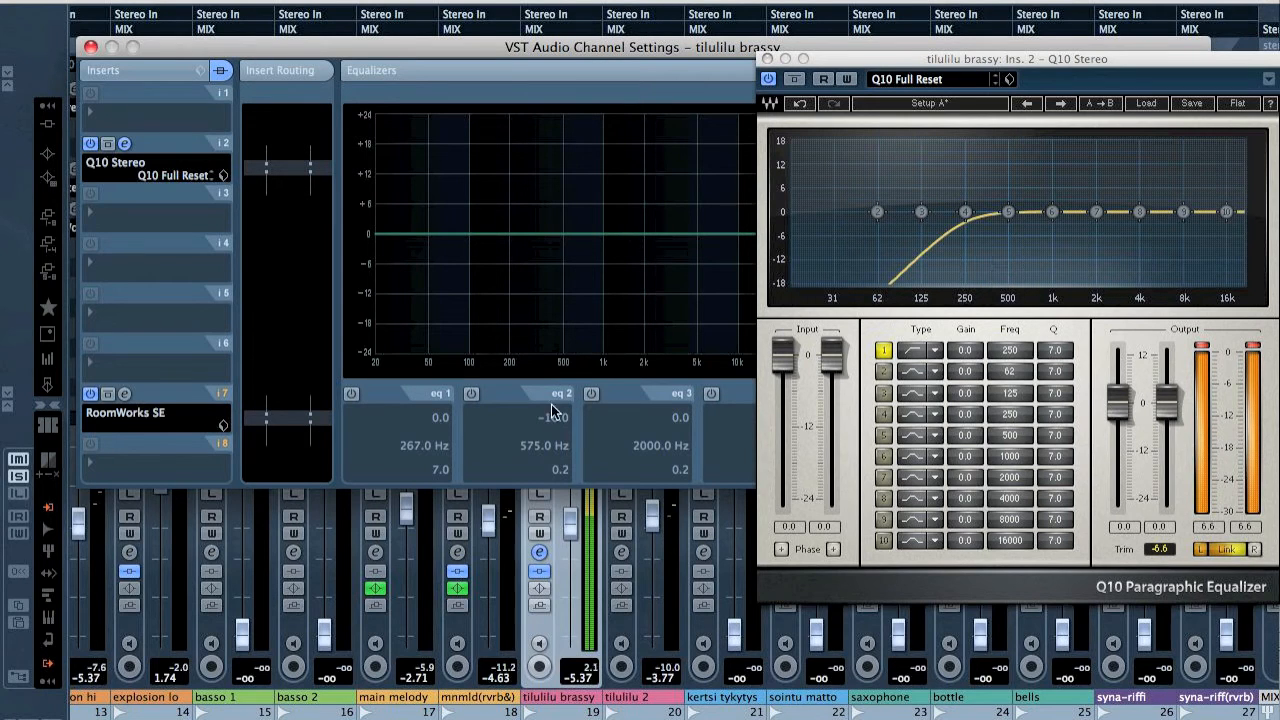
Set Q10's fifth band to an -11.1 dB cut at 574 Hz with Q 3.8, and move RoomWorks SE to insert slot 3
drag(1008, 212, 1018, 143)
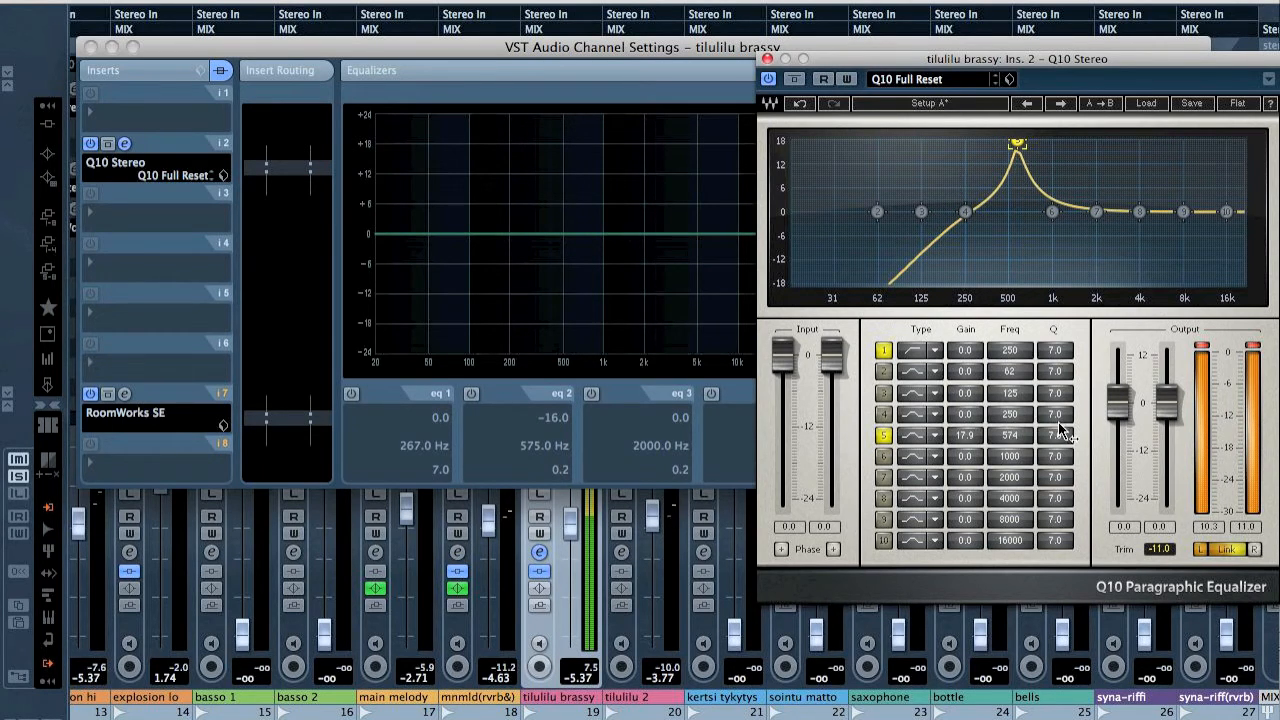
drag(1060, 436, 1060, 466)
drag(967, 437, 967, 481)
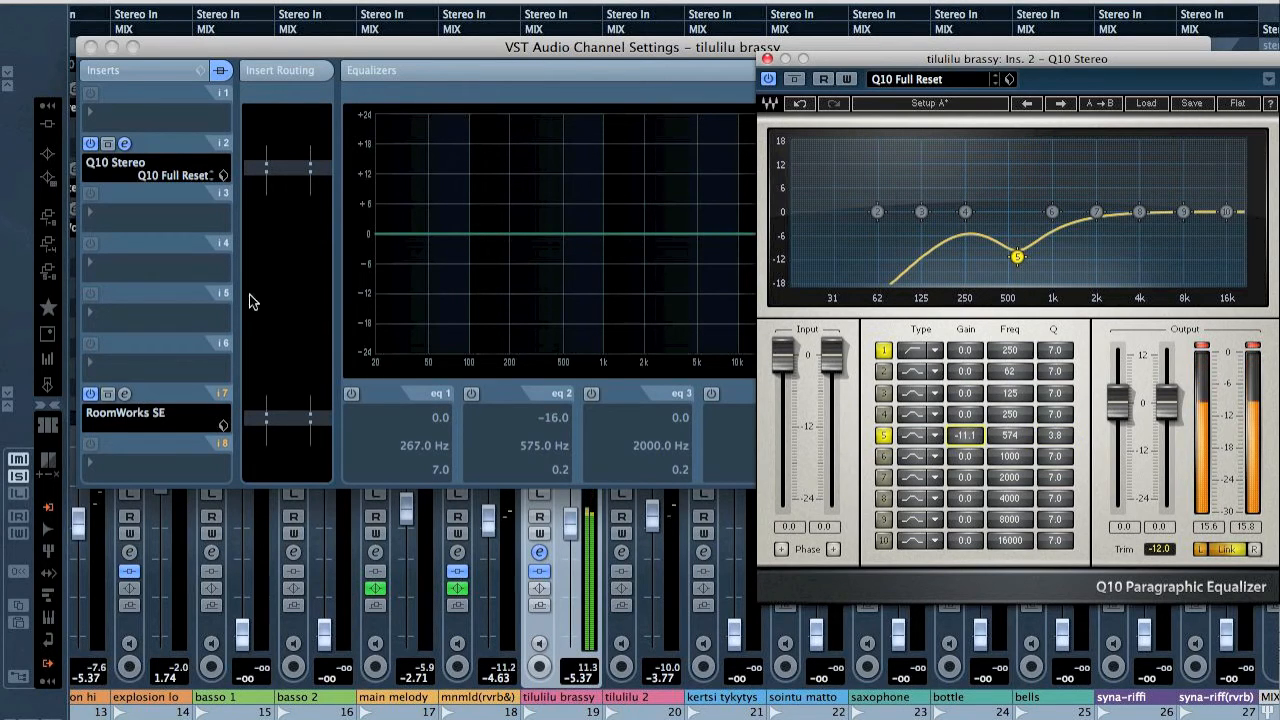
drag(150, 410, 178, 218)
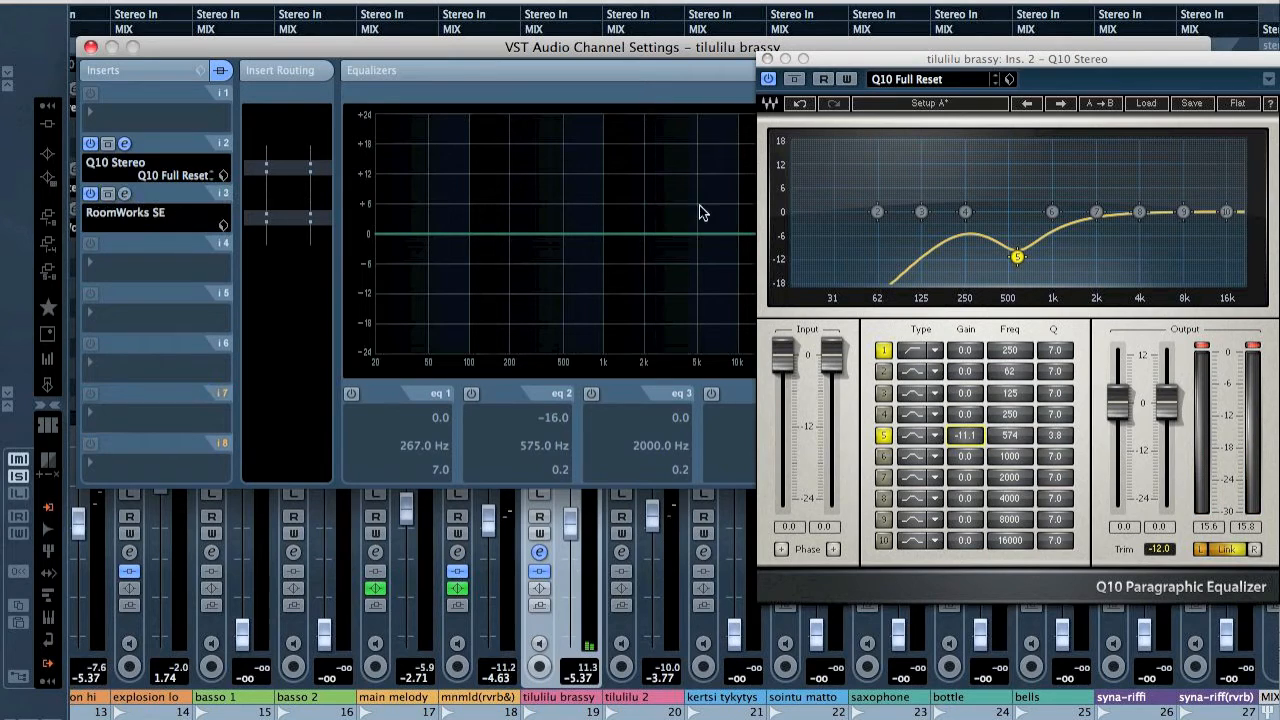
click(767, 60)
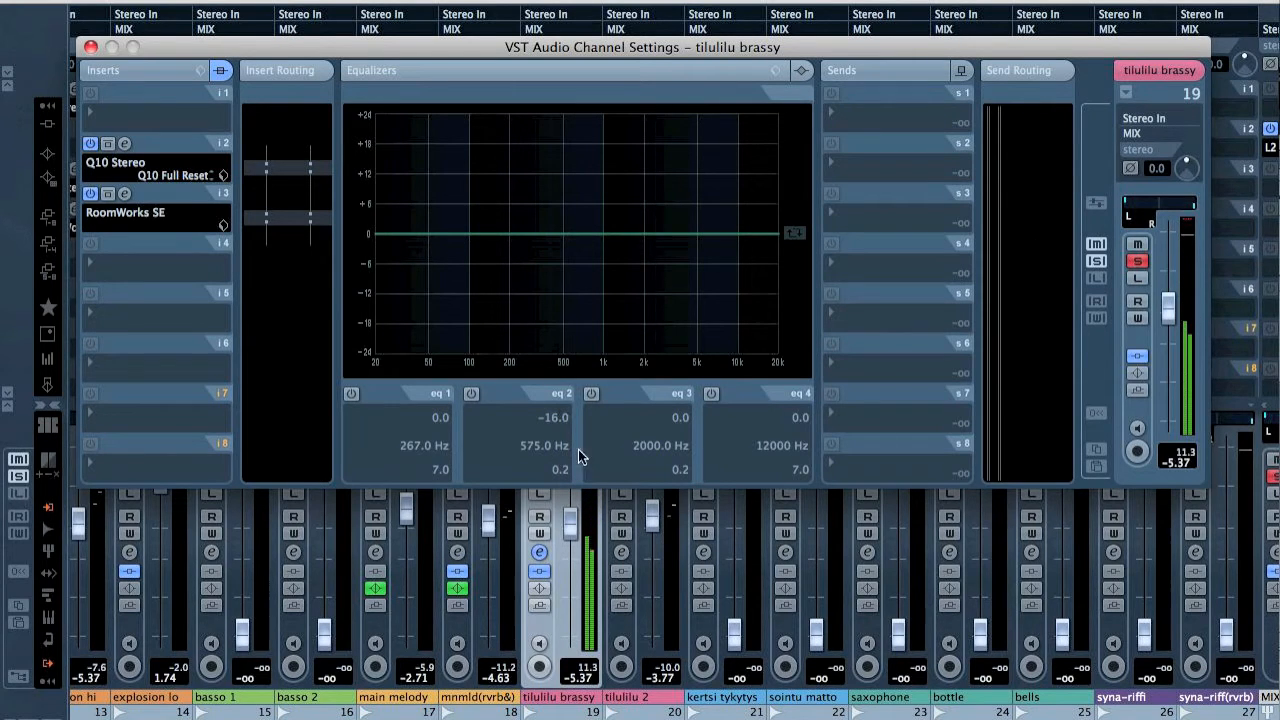
Compare tilulilu brassy's sound with the channel's second EQ band switched on and off, leaving it off
click(471, 394)
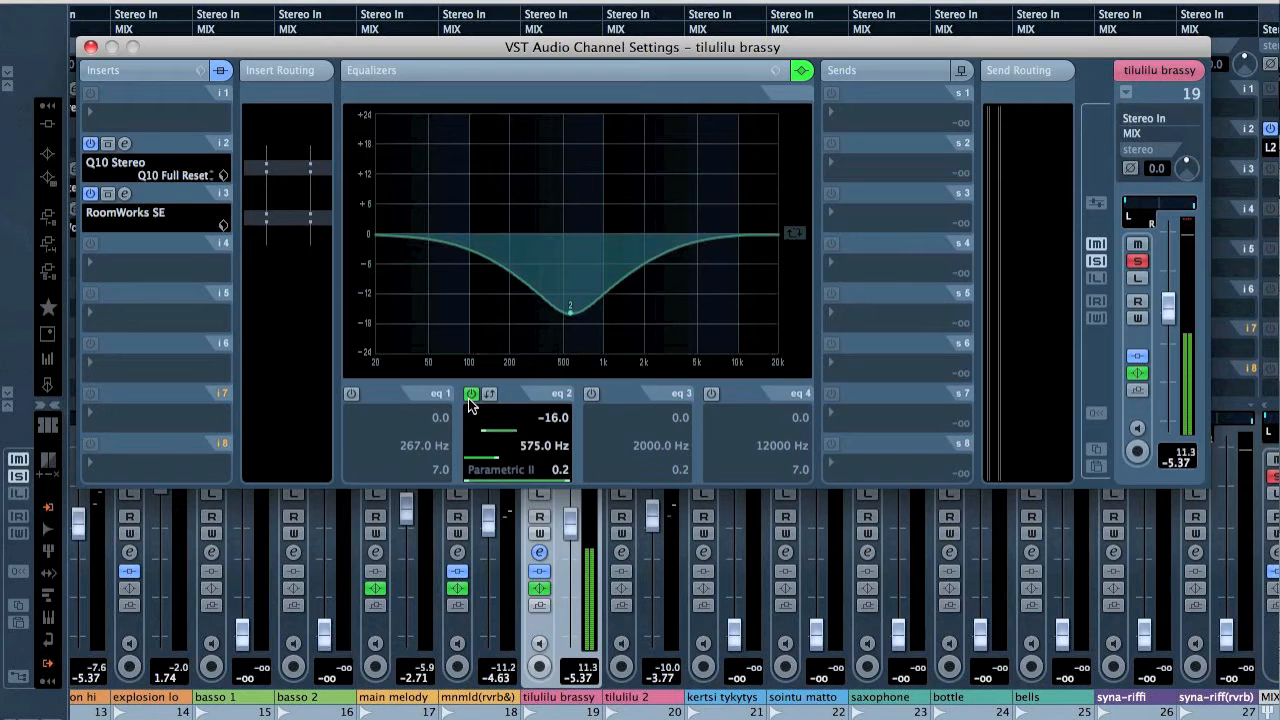
click(471, 395)
click(471, 395)
click(471, 395)
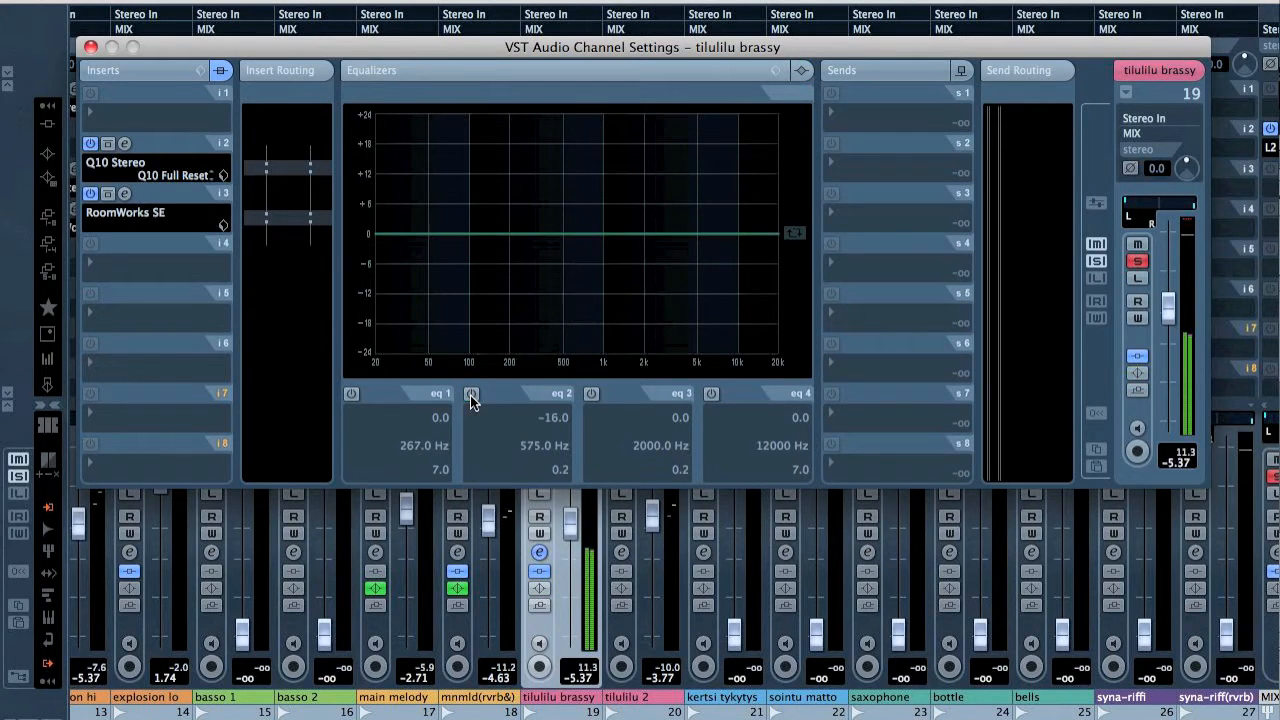
Reopen tilulilu brassy's Q10 Stereo and compare the sound with the equalizer bypassed
click(125, 145)
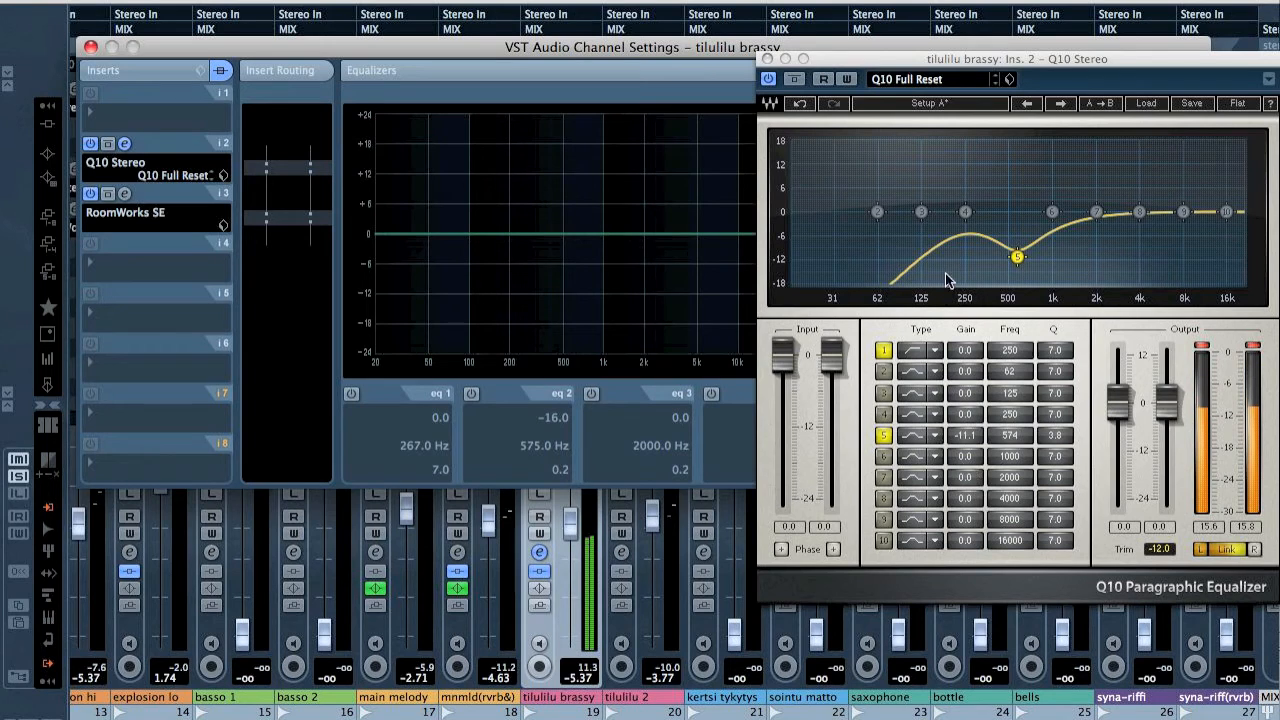
click(793, 79)
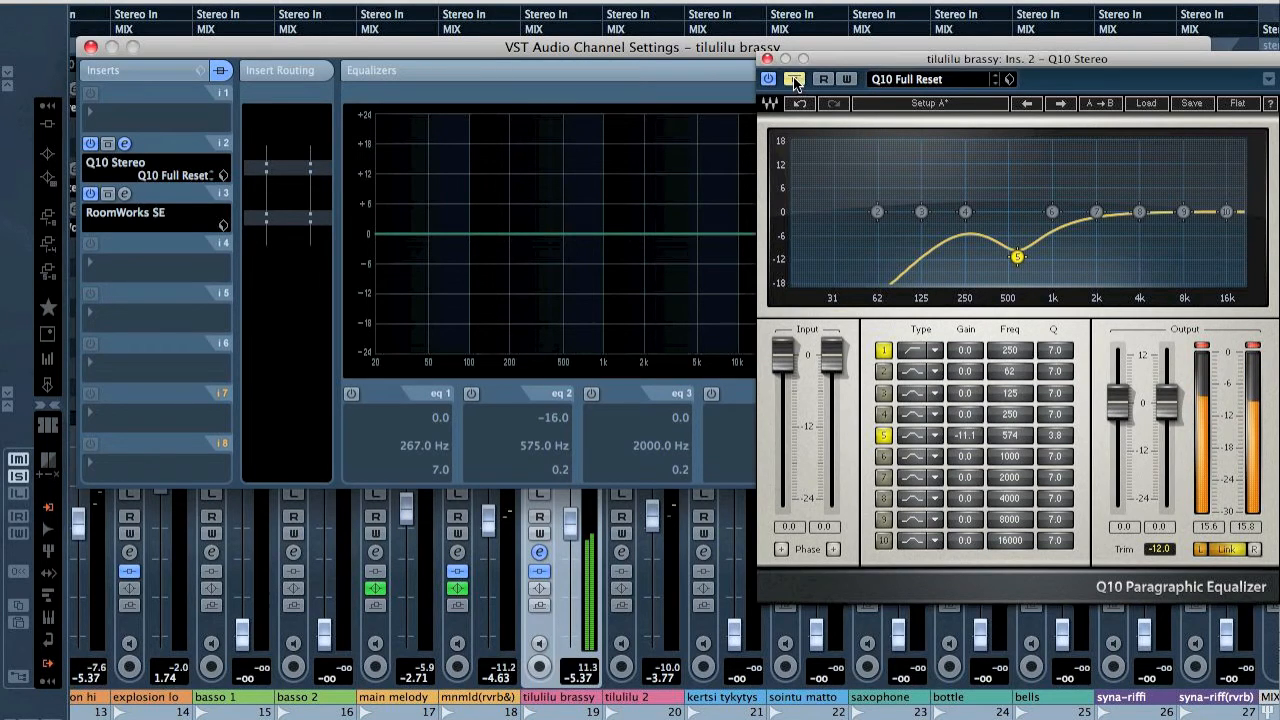
click(793, 77)
Set tilulilu brassy's input gain to 6 dB and play the mix with all solos cleared
click(767, 59)
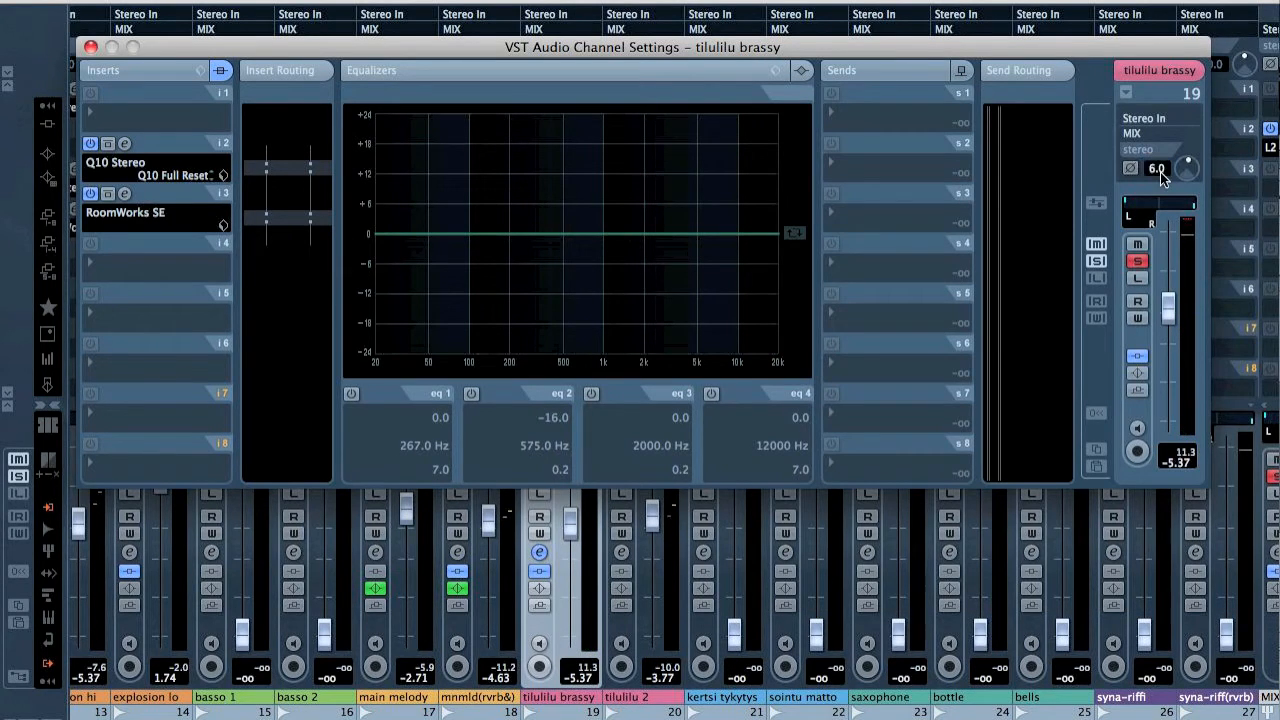
key(space)
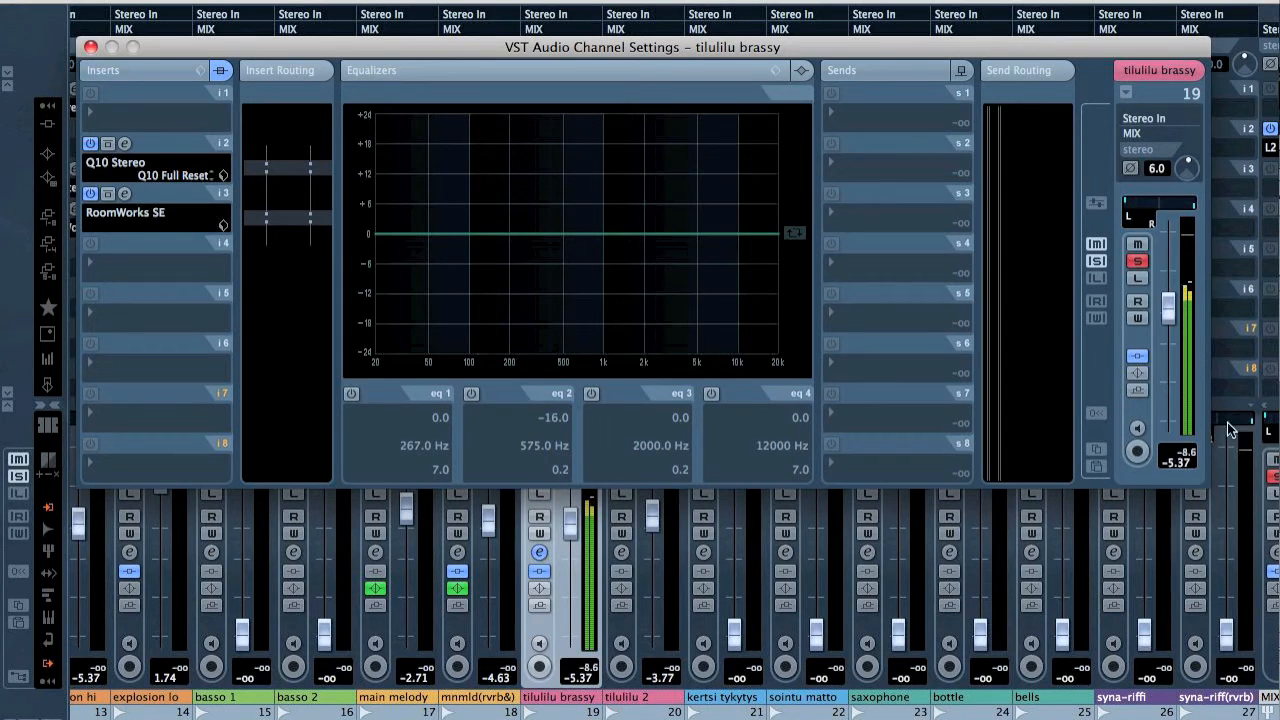
click(1274, 475)
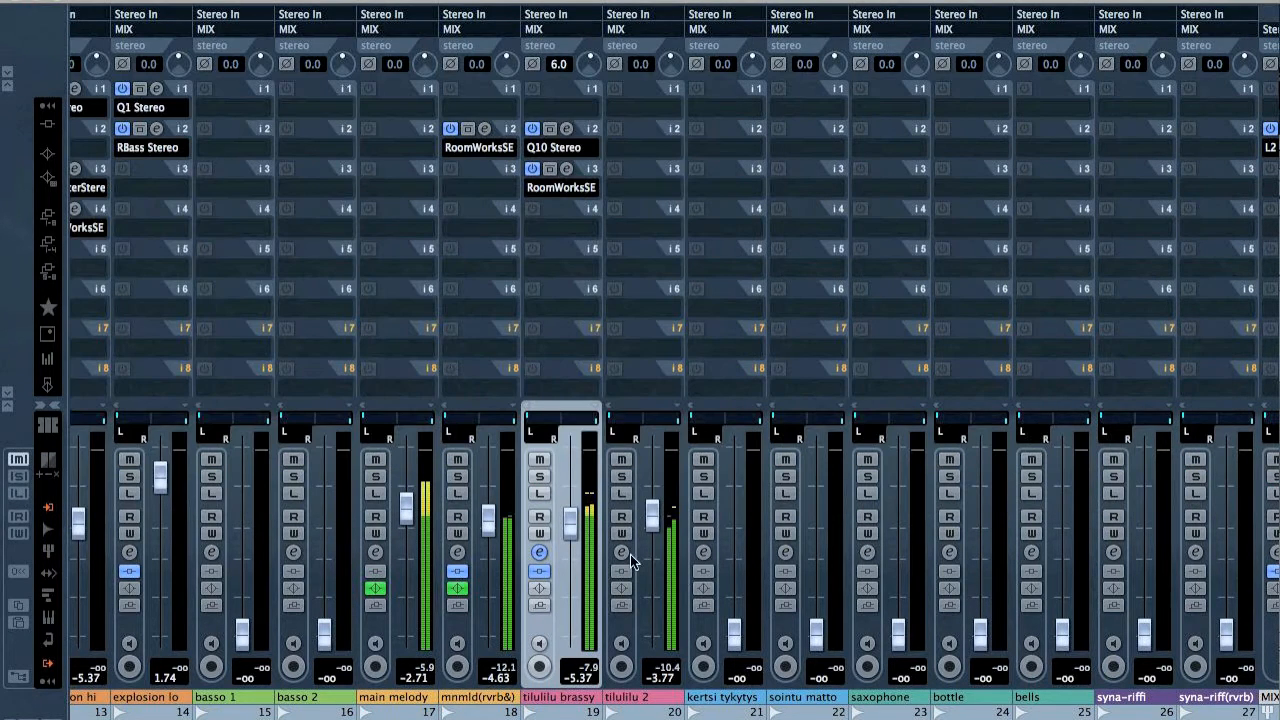
Pull the tilulilu brassy channel's volume down to -oo and restart playback from just before bar 17
drag(562, 515, 589, 694)
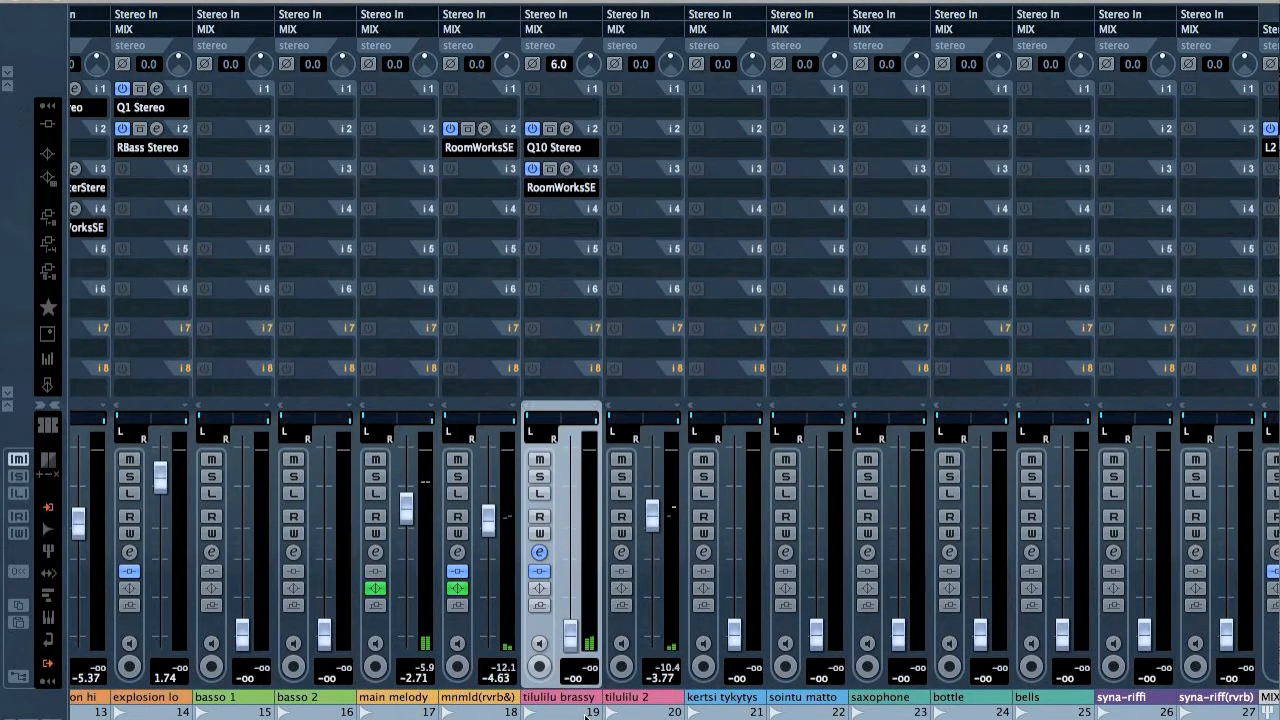
key(F3)
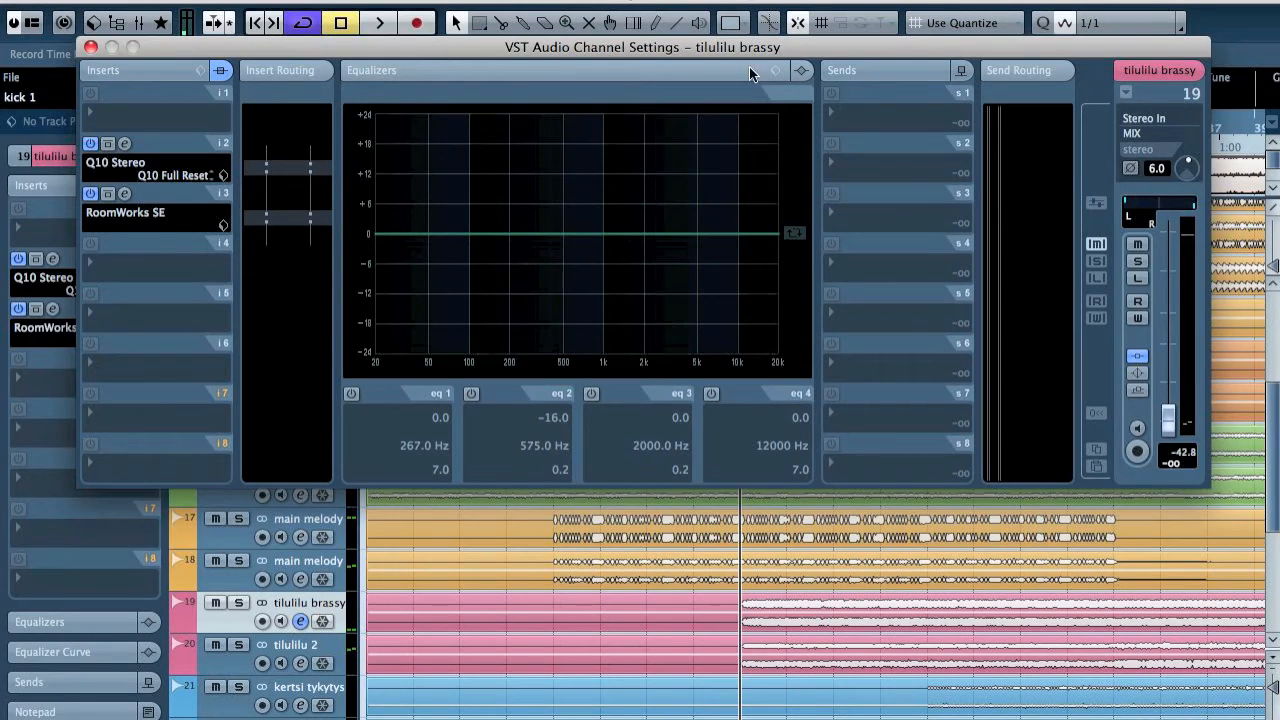
drag(751, 48, 751, 210)
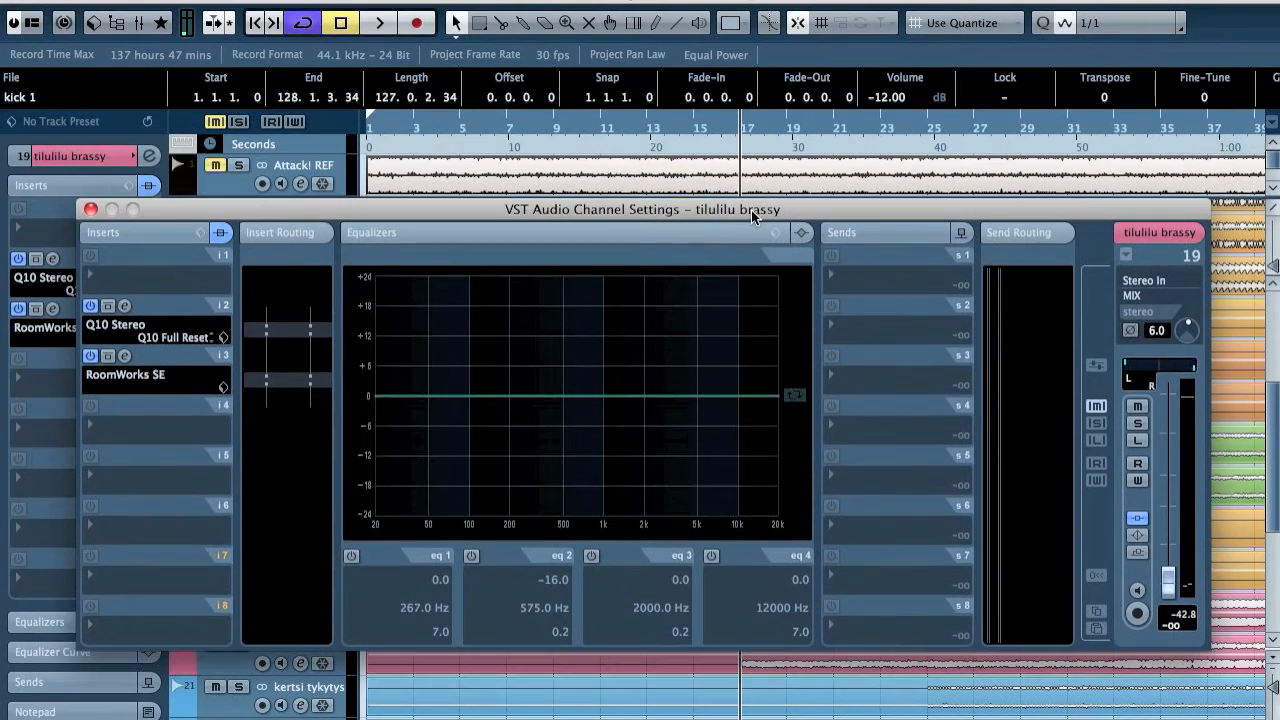
click(721, 121)
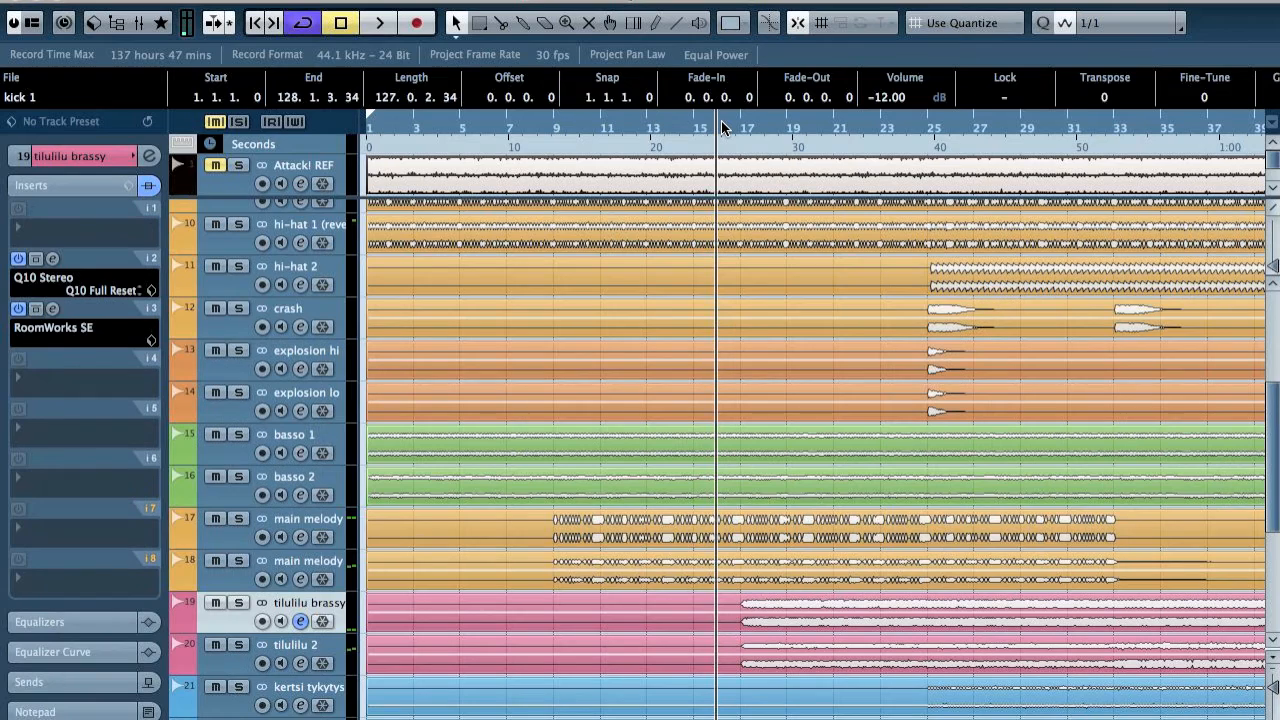
key(space)
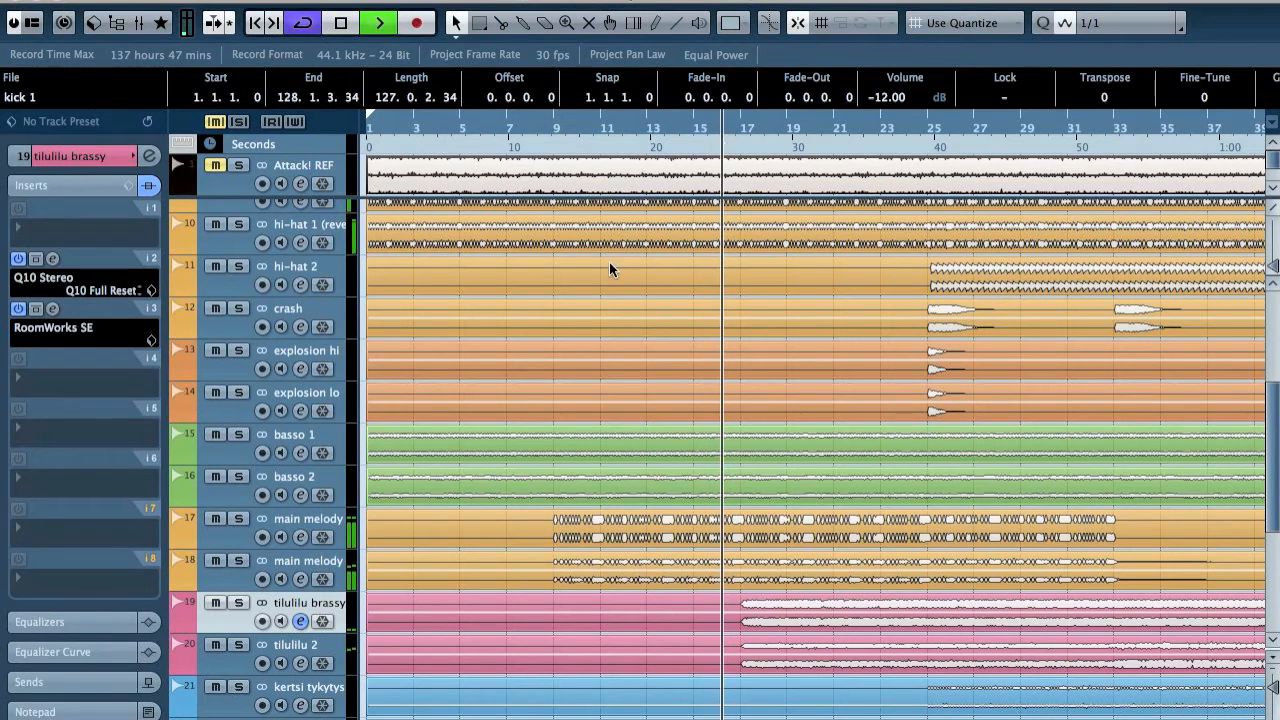
Pull the tilulilu 2 volume down to -oo and raise tilulilu brassy to about -9.15 dB
key(F3)
drag(654, 517, 653, 628)
drag(577, 640, 582, 541)
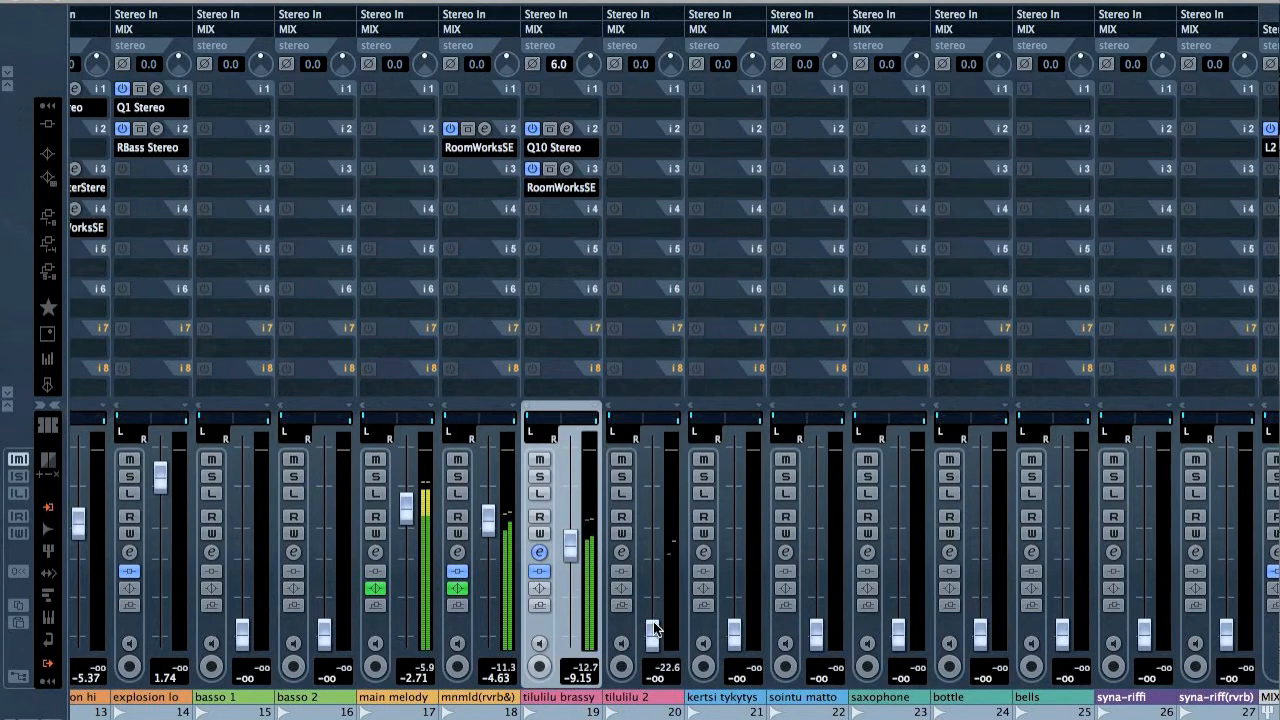
Add bx_solo to insert slot 4 of tilulilu brassy and set its Stereo-Width to 200%
click(557, 228)
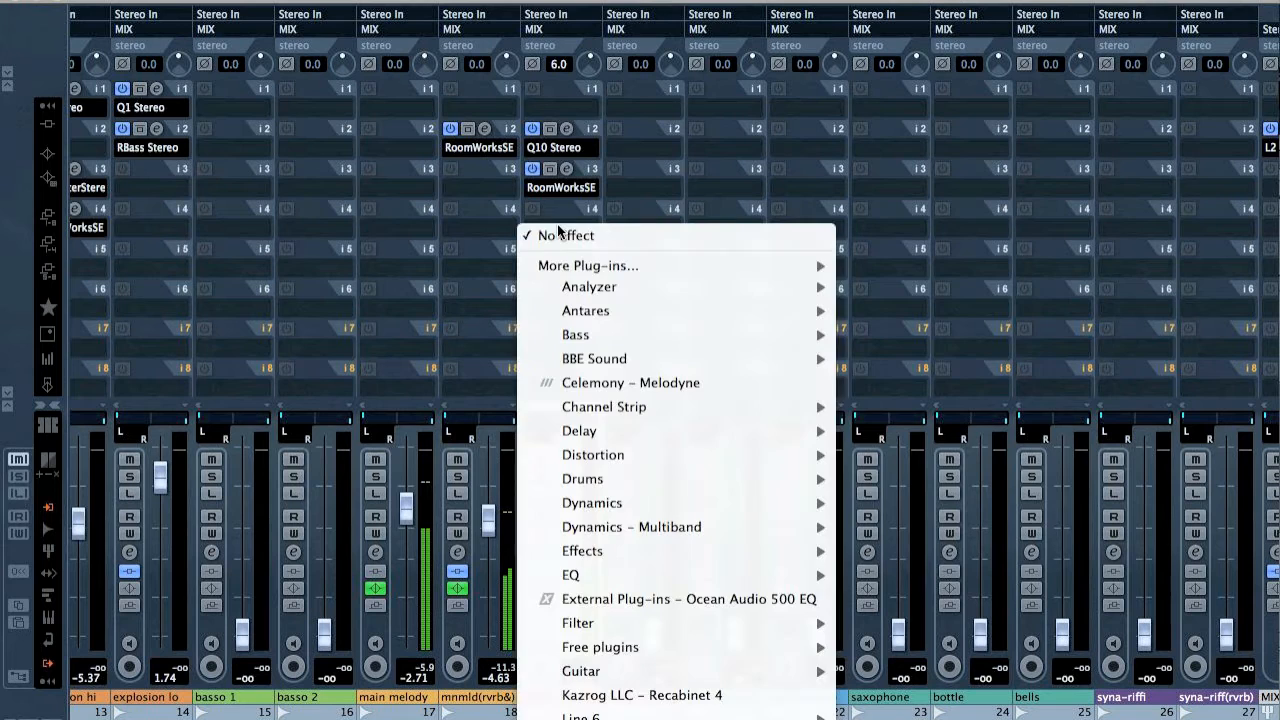
mouse_move(628, 266)
mouse_move(648, 292)
click(1012, 283)
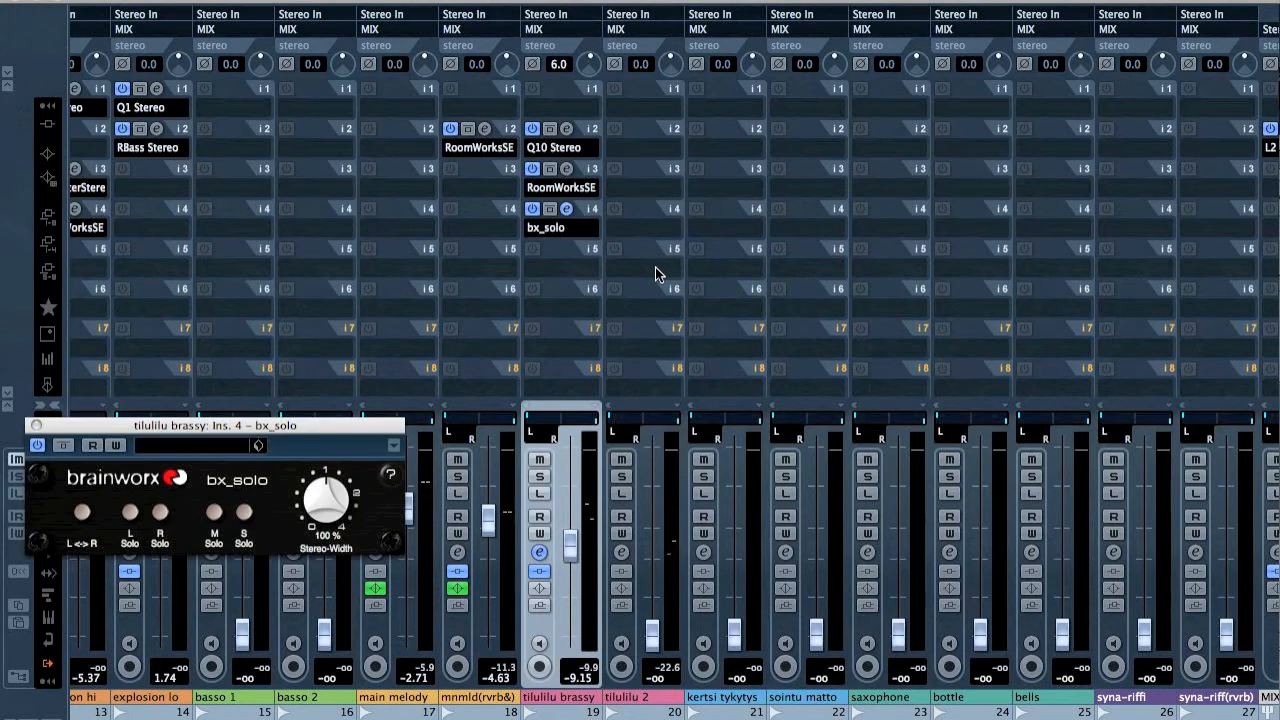
drag(321, 481, 350, 476)
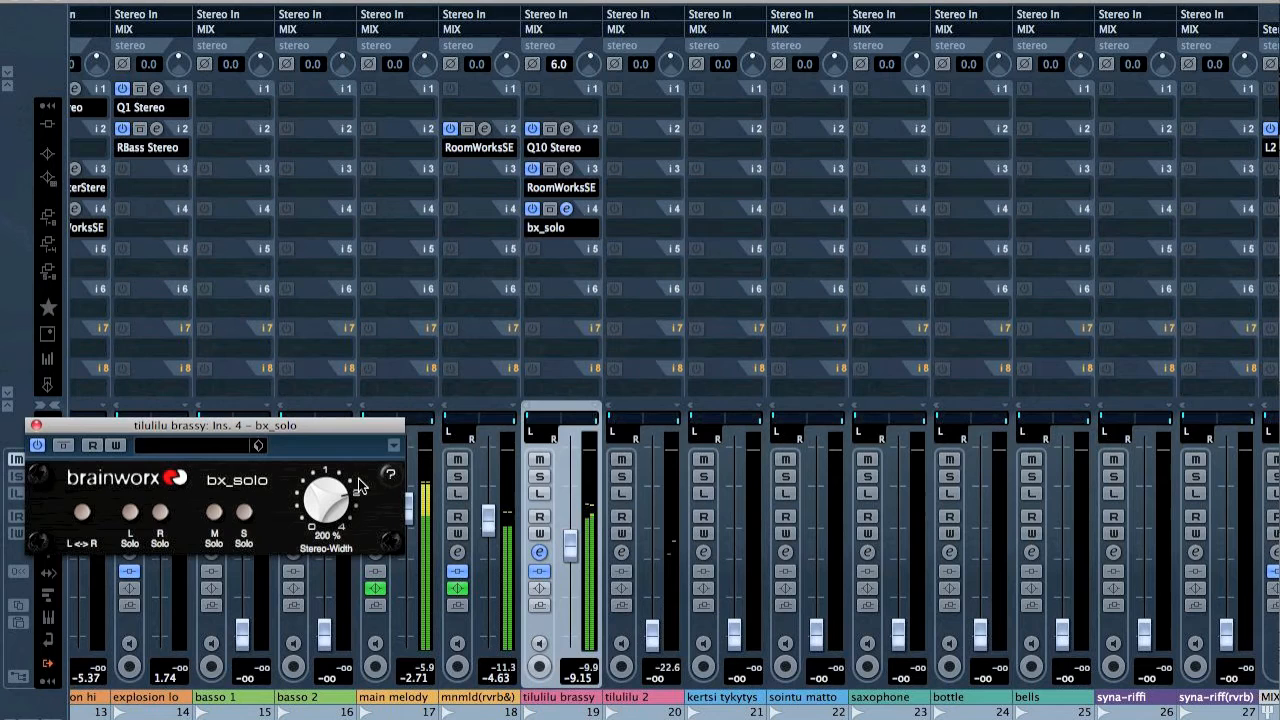
Check tilulilu brassy muted and unmuted, then set its volume to about -6.31 dB and tilulilu 2 to about -5.57 dB
click(540, 462)
click(540, 462)
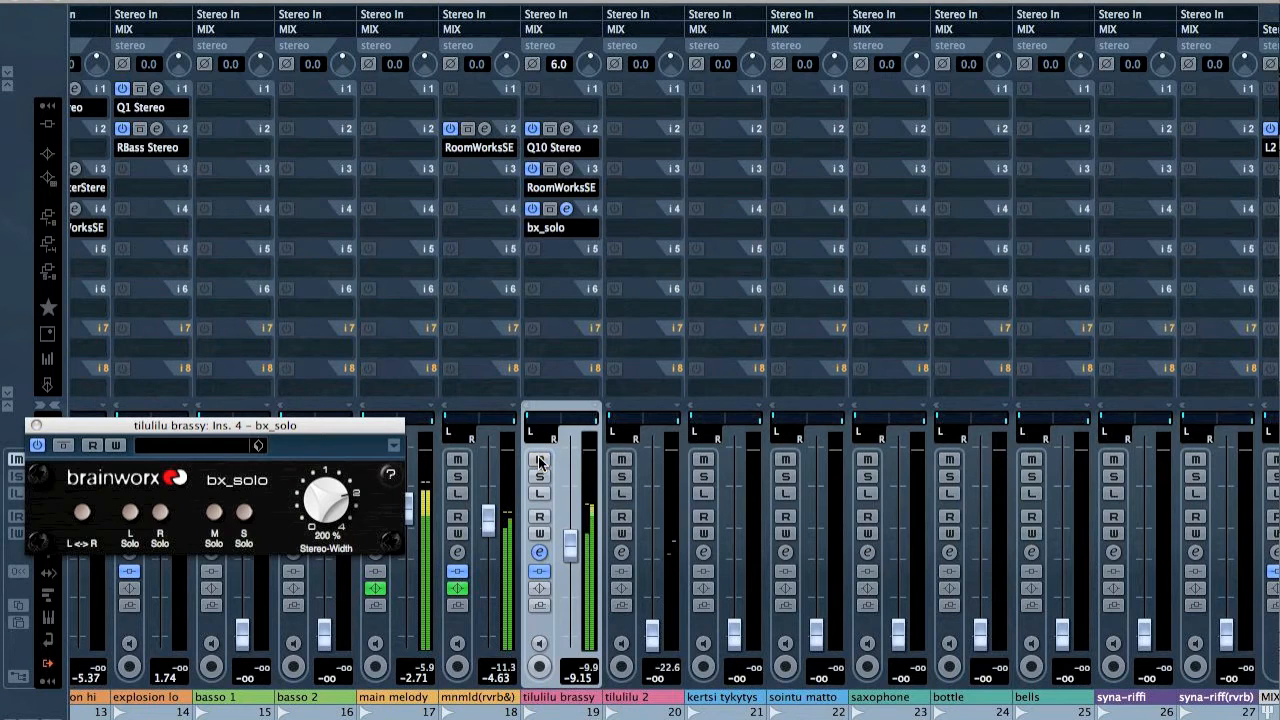
mouse_move(570, 547)
mouse_down()
mouse_move(570, 590)
mouse_move(570, 541)
mouse_up()
drag(646, 628, 661, 538)
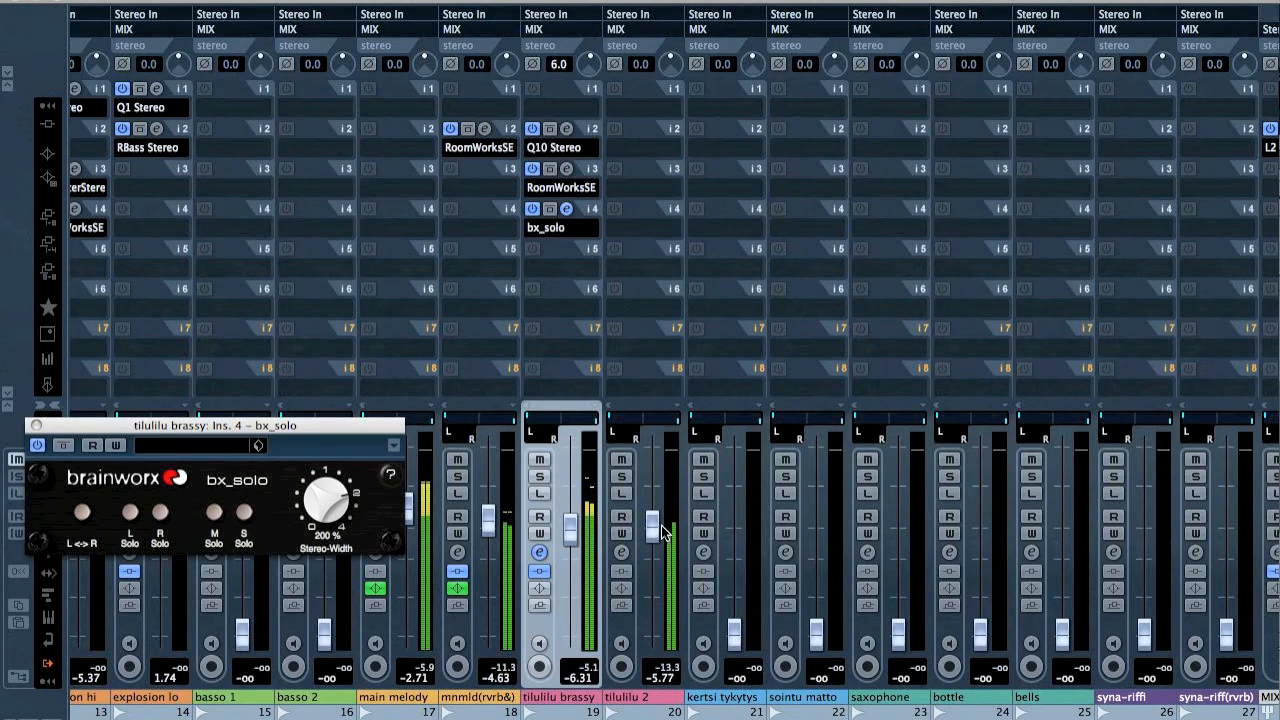
Solo tilulilu 2, close the bx_solo window and add the Q1 Stereo equalizer to tilulilu 2's insert slot 2
click(621, 477)
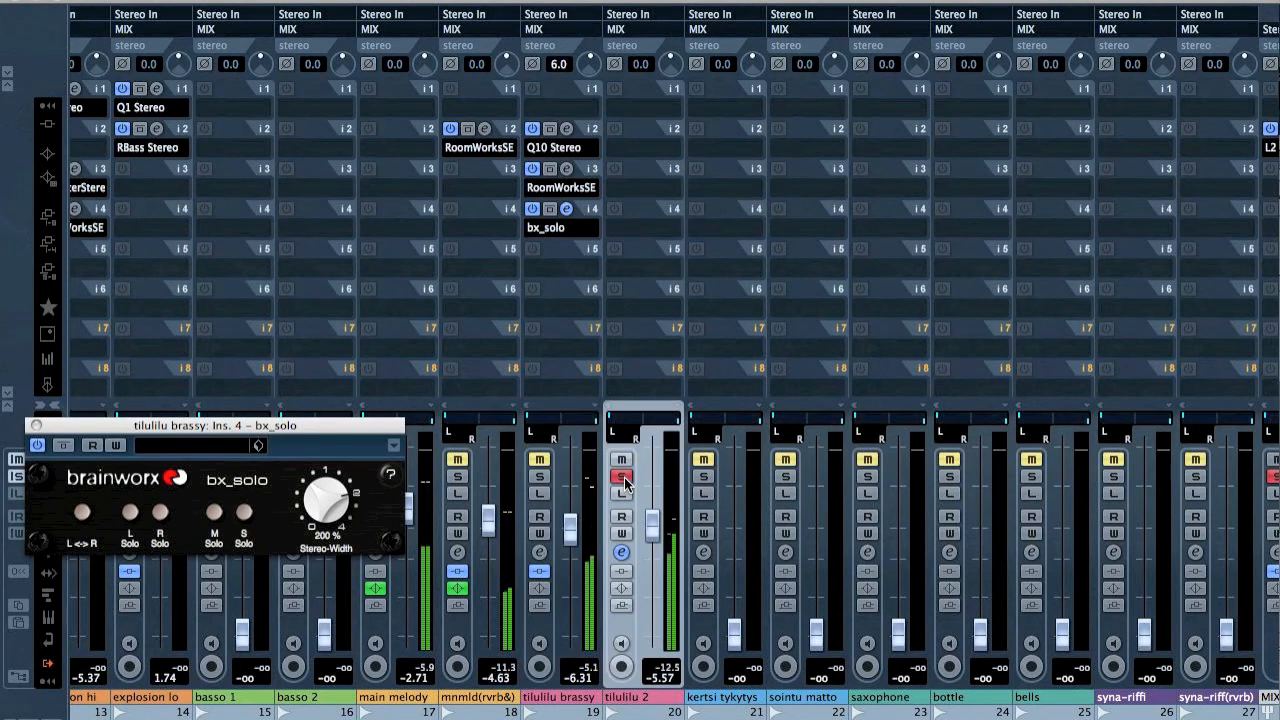
key(e)
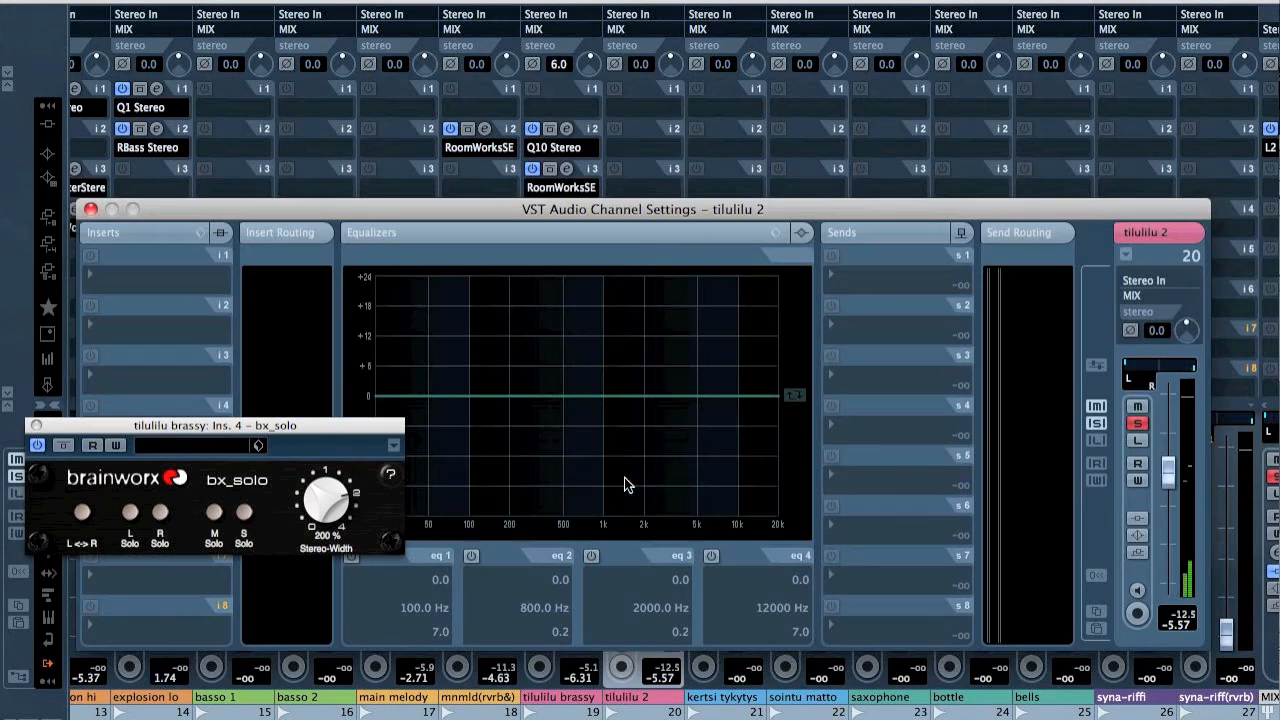
click(33, 425)
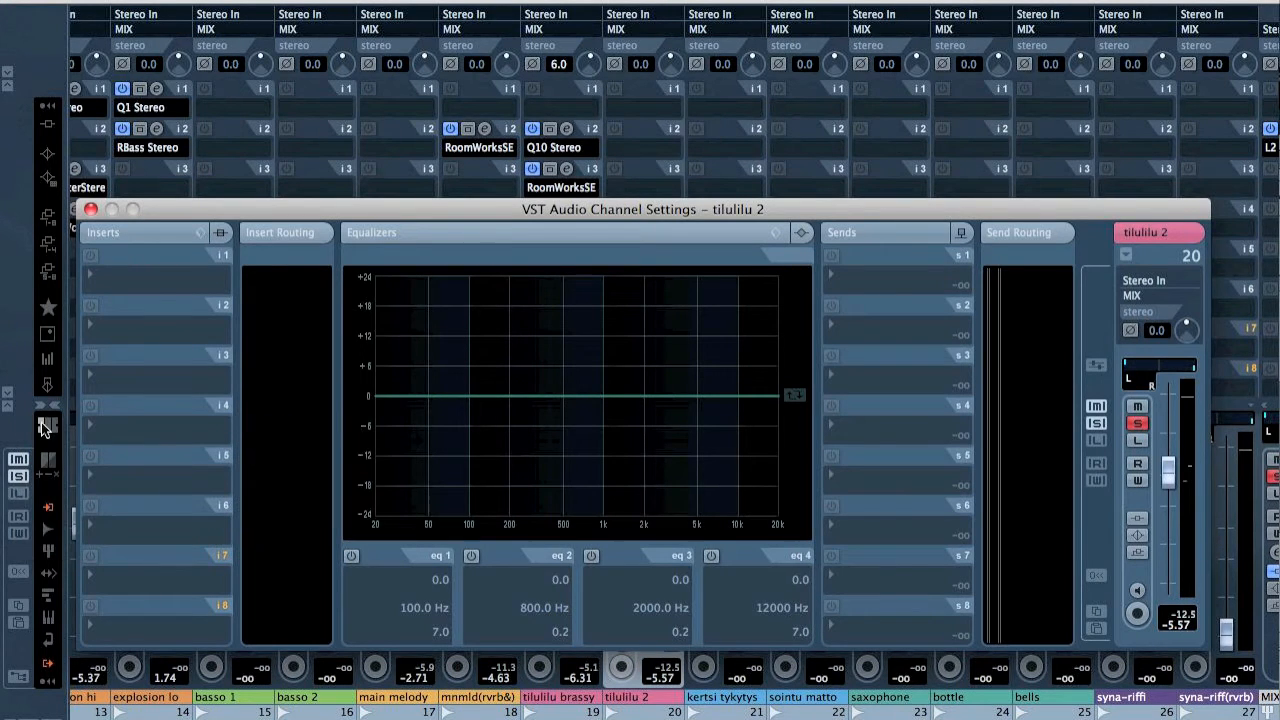
click(127, 336)
mouse_move(233, 674)
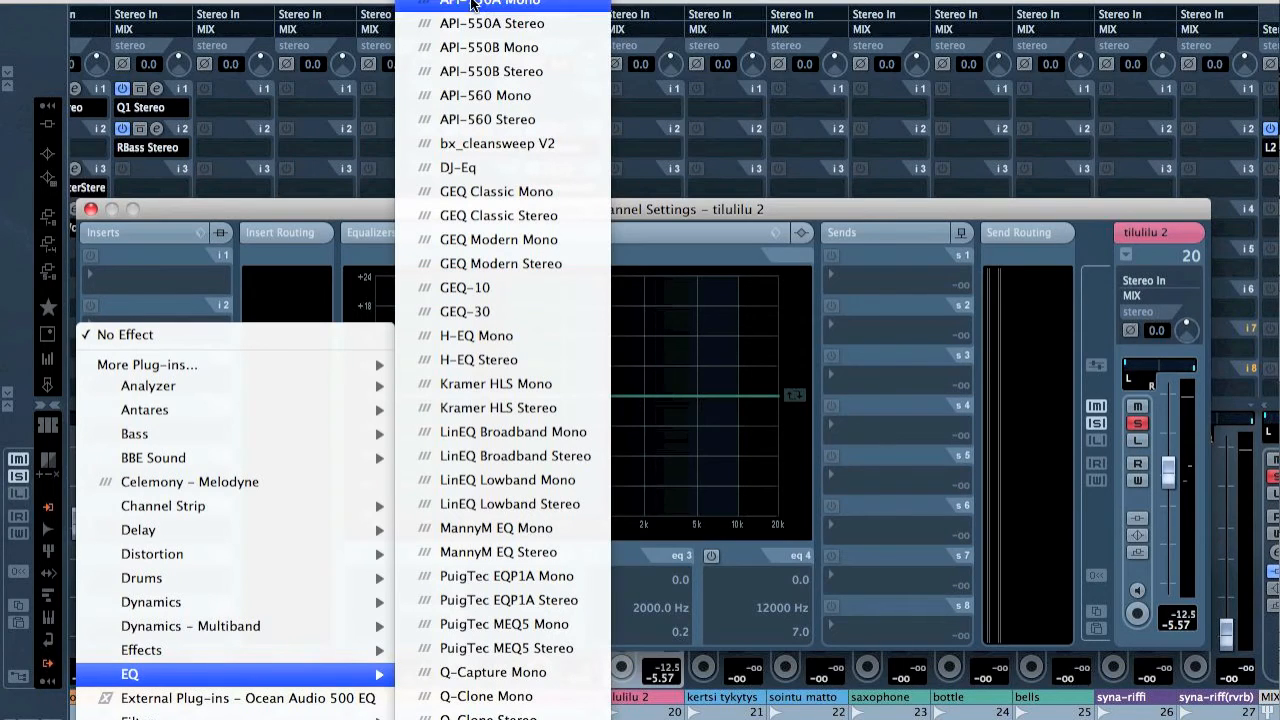
click(728, 8)
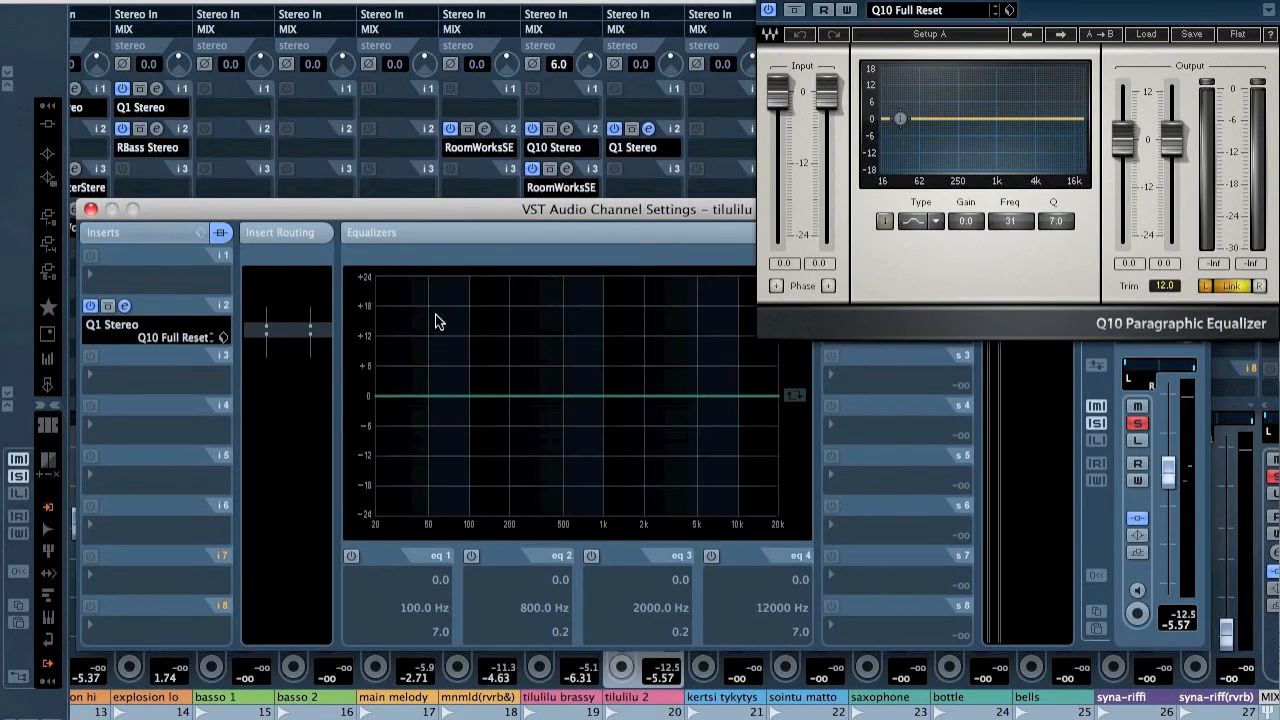
Enable the Q1 band on tilulilu 2 as a high-pass filter at about 277 Hz with gain -1.6, and close the equalizer
click(911, 224)
click(884, 221)
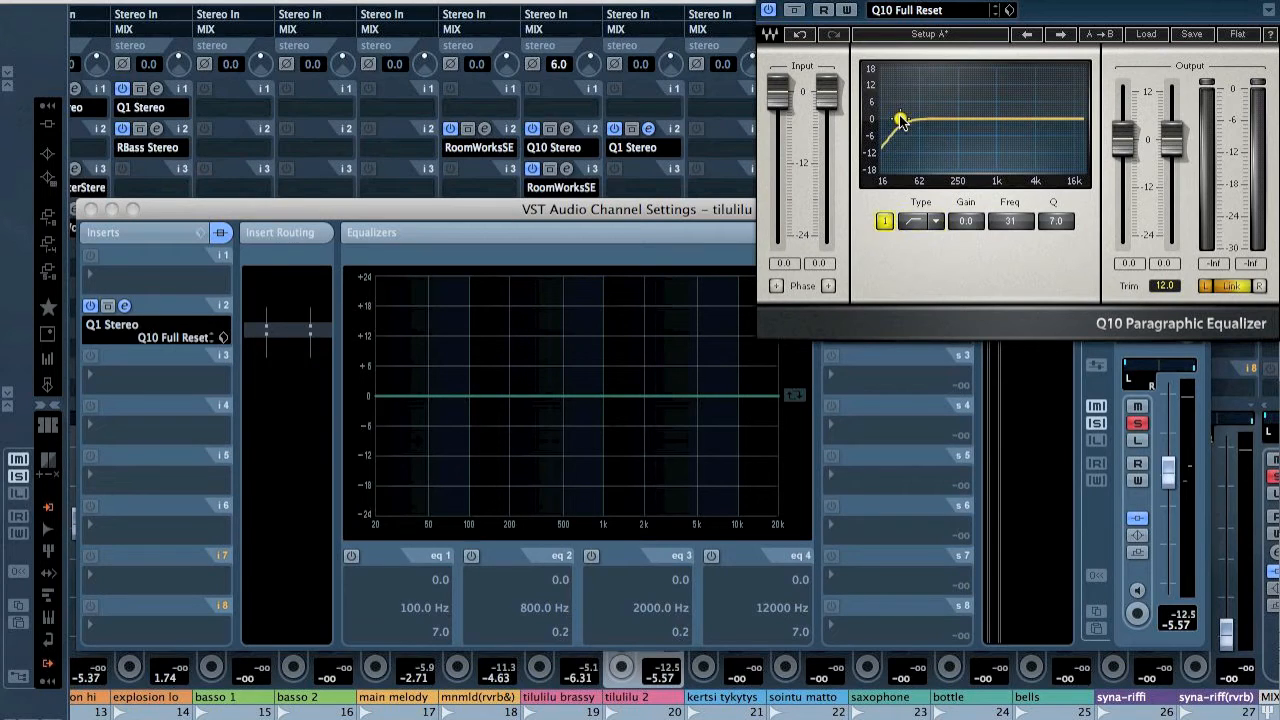
drag(902, 121, 961, 123)
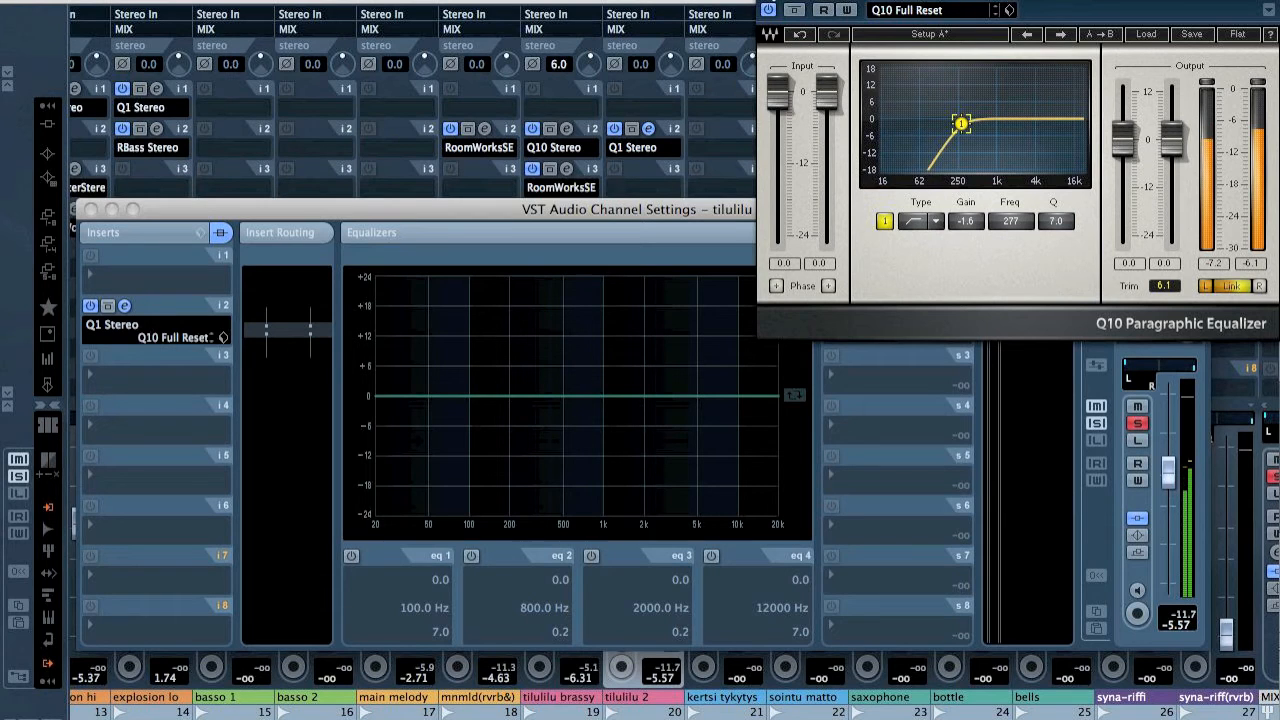
click(769, 1)
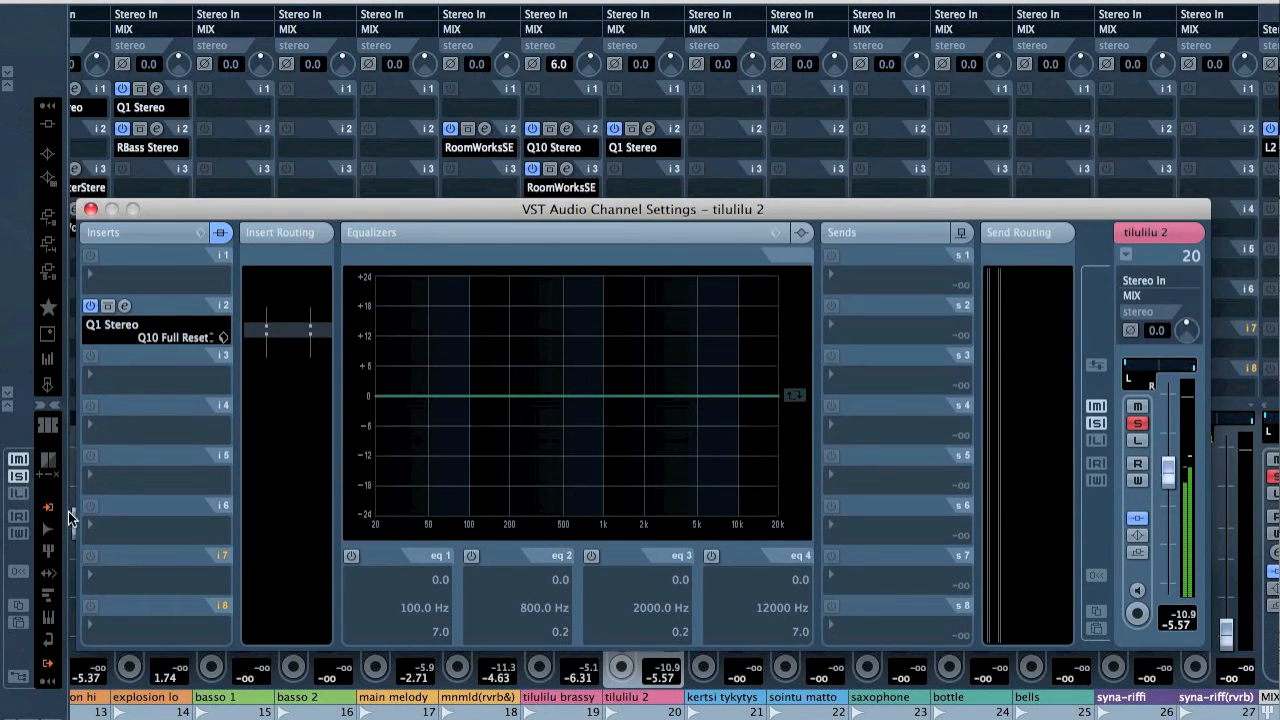
Add Distortion to insert slot 3 of tilulilu 2 and set Boost to 1.0 and Tone to 5.2
click(143, 378)
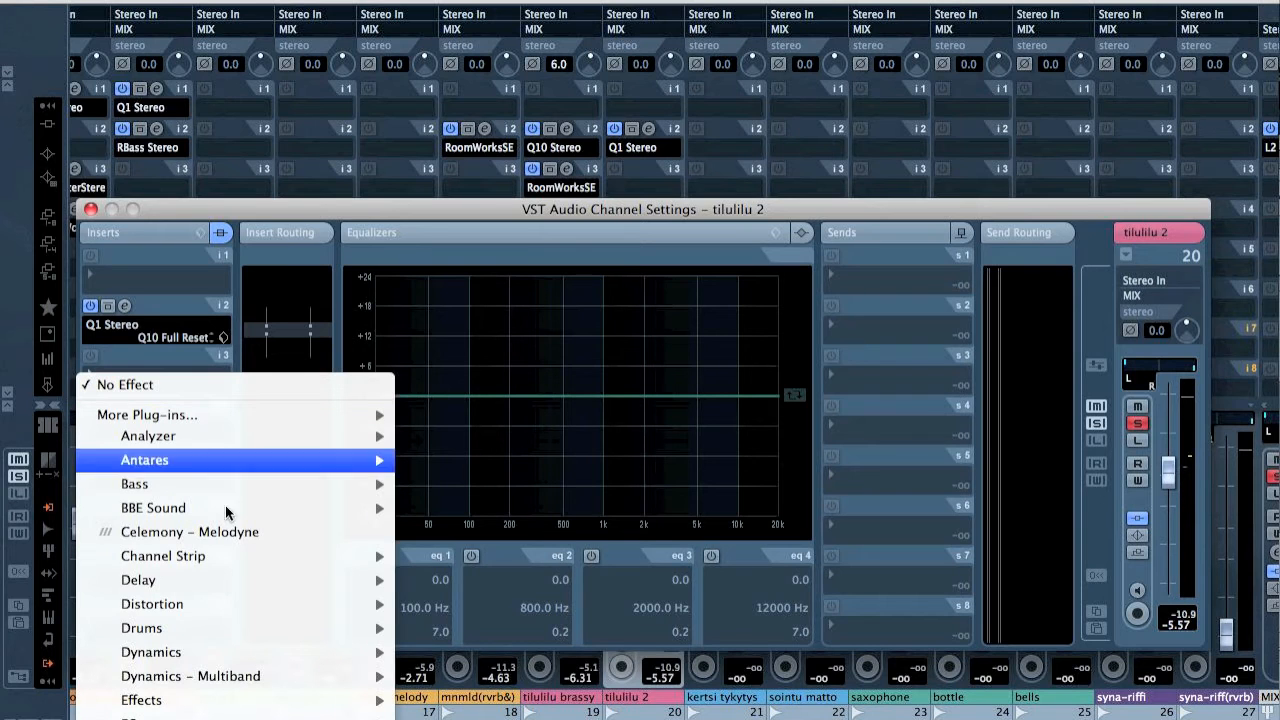
mouse_move(241, 604)
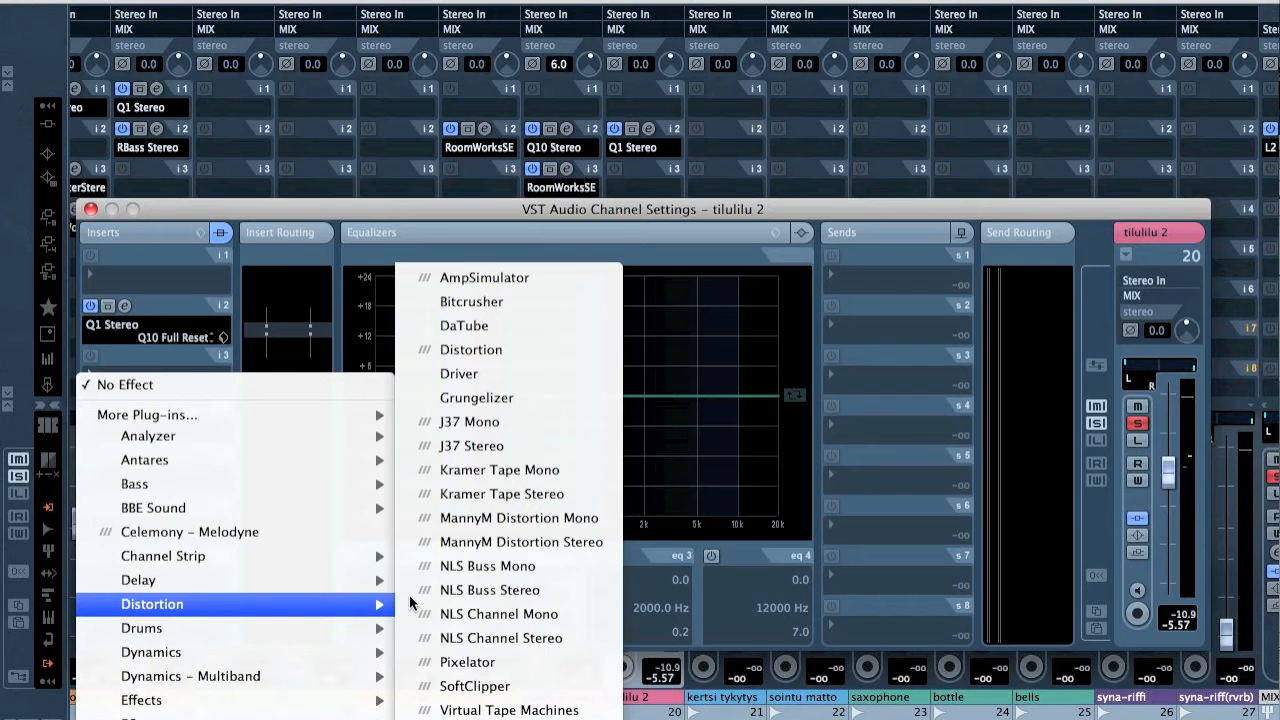
click(548, 347)
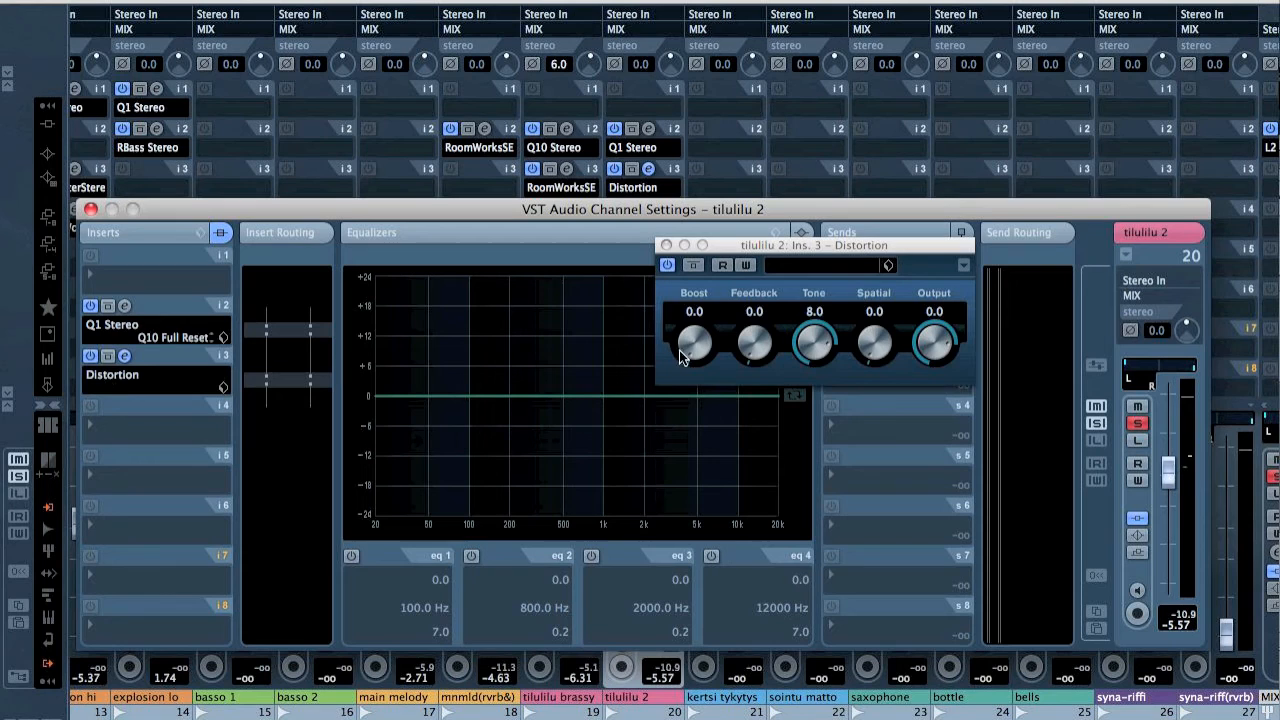
drag(686, 358, 684, 355)
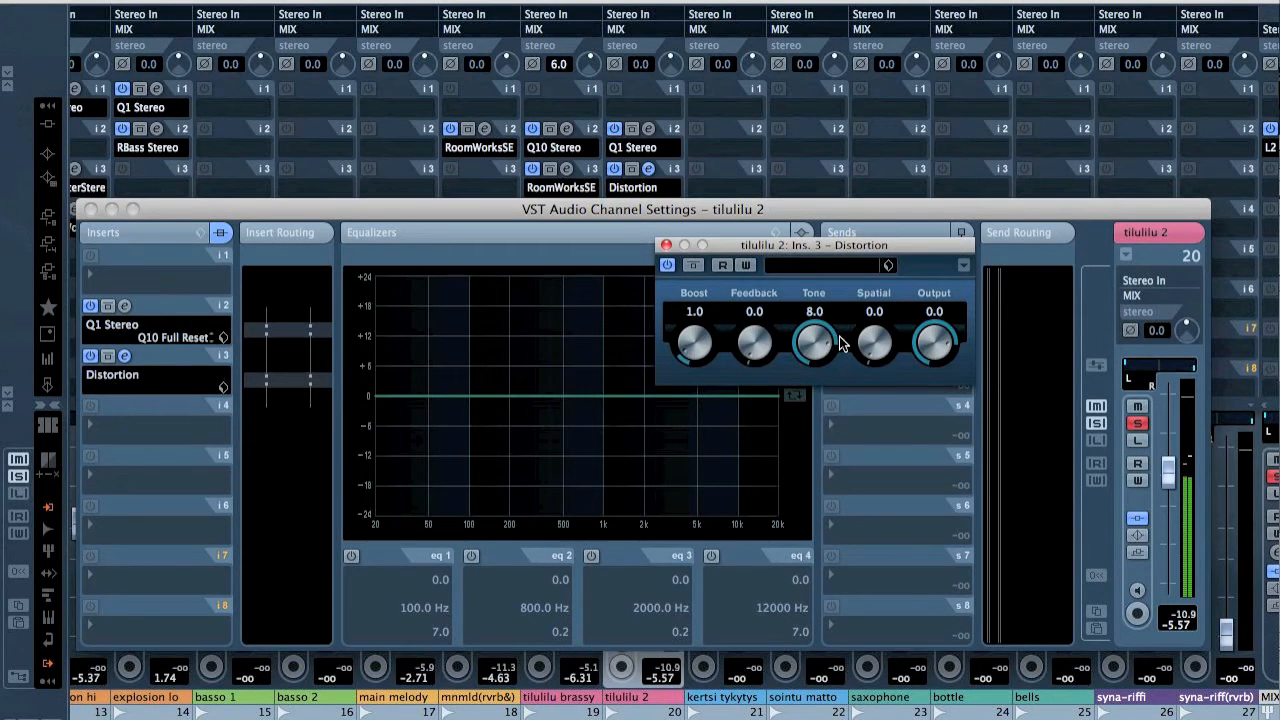
drag(826, 342, 818, 311)
Unsolo tilulilu 2 and compare its sound in the mix with Distortion bypassed and active
click(1137, 425)
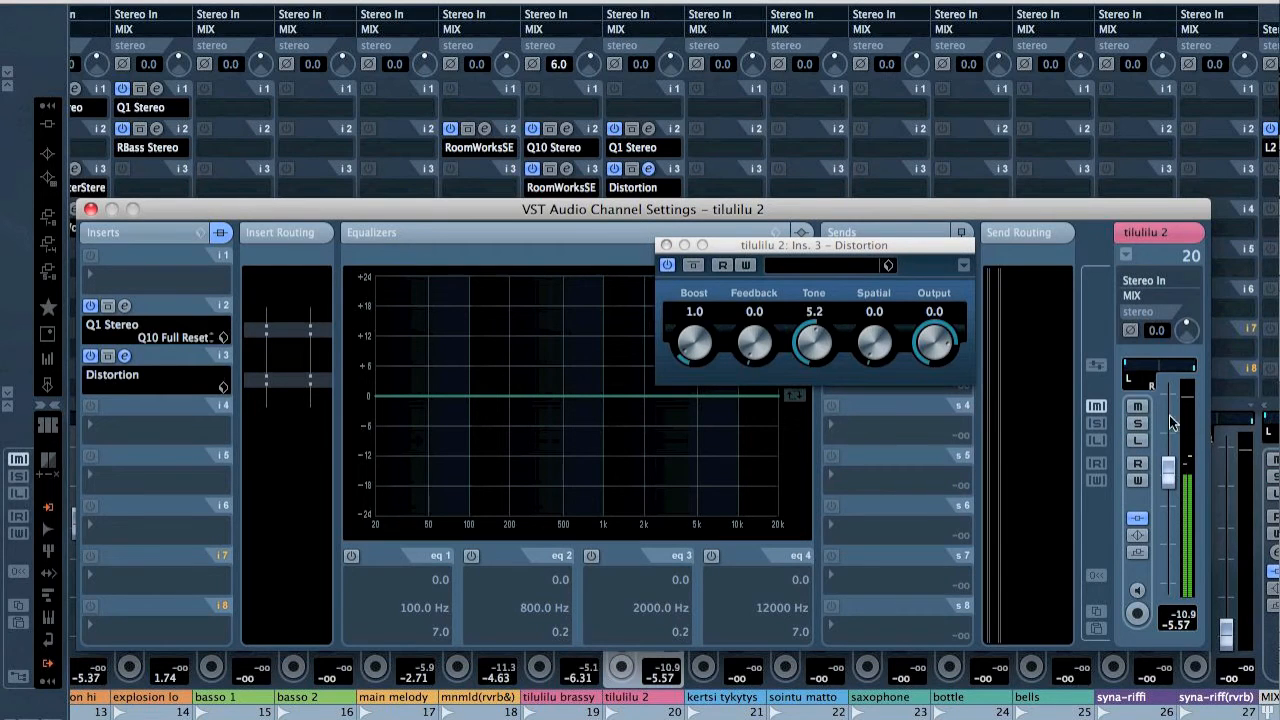
click(1136, 408)
click(692, 264)
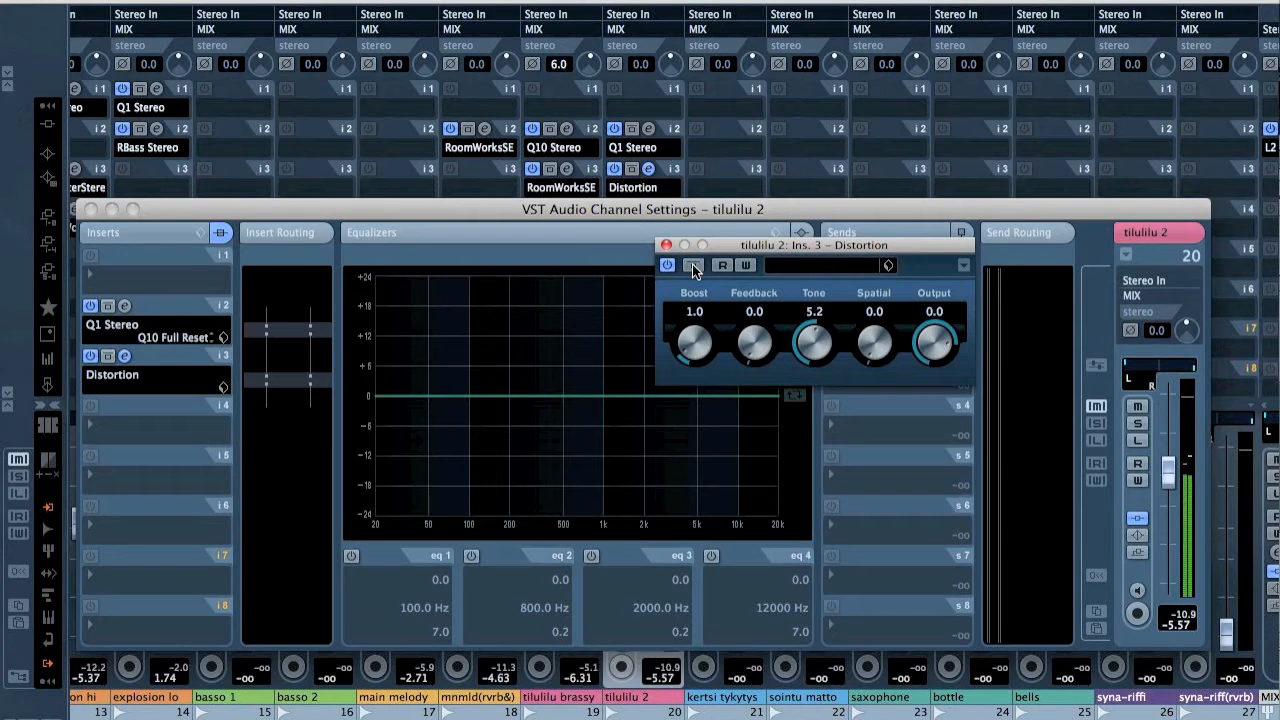
click(692, 264)
click(692, 264)
With tilulilu 2 soloed, set Distortion's Spatial to 10.0 and Feedback to 1.1, unsolo the channel and close its windows
click(1138, 423)
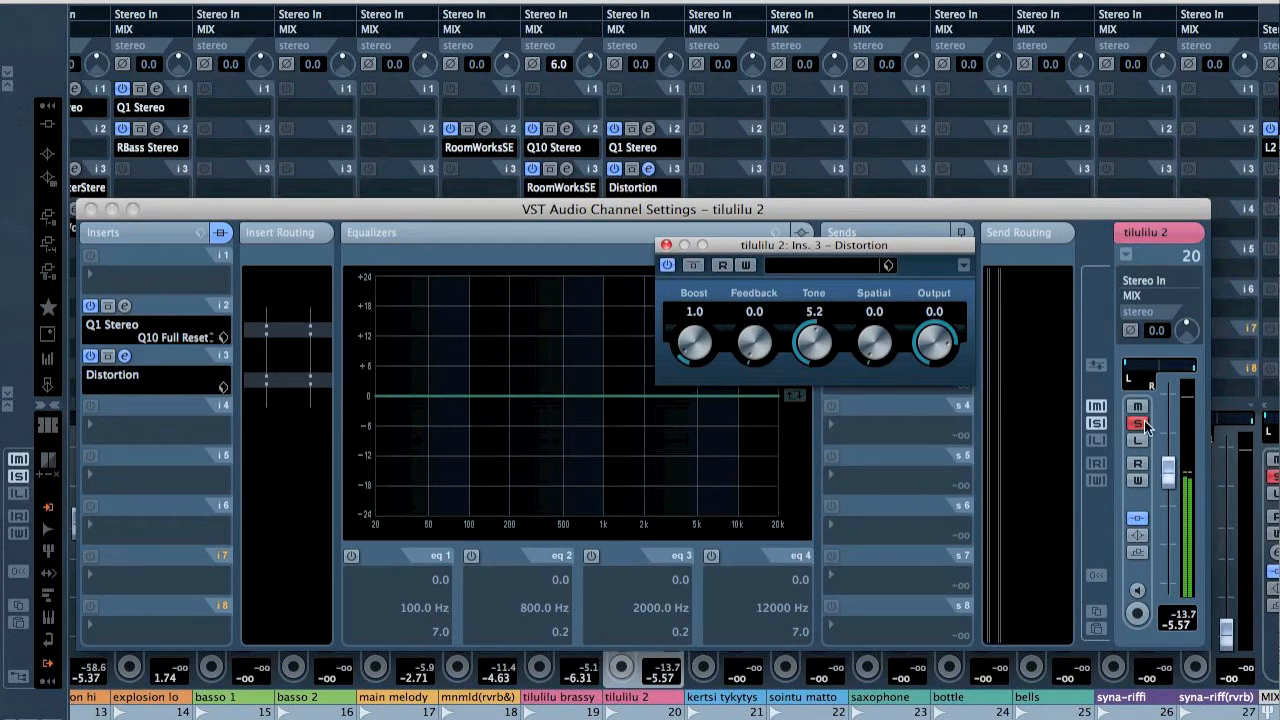
drag(868, 343, 896, 513)
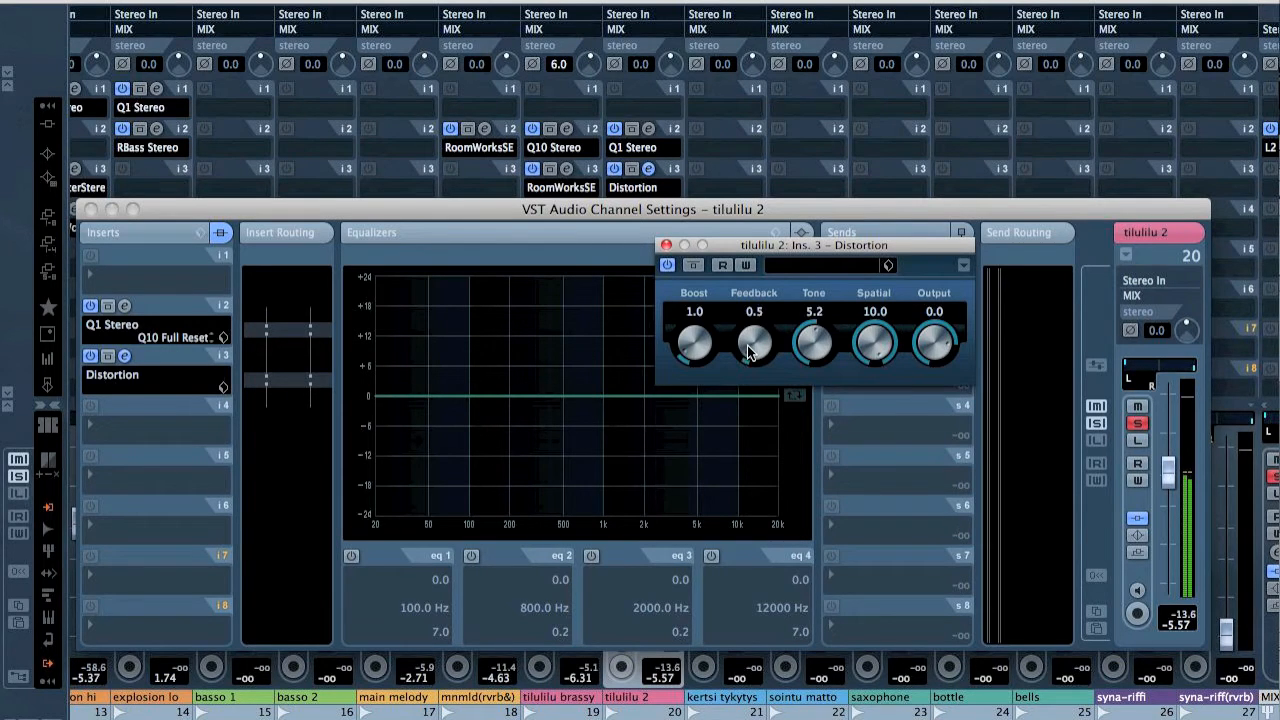
key(s)
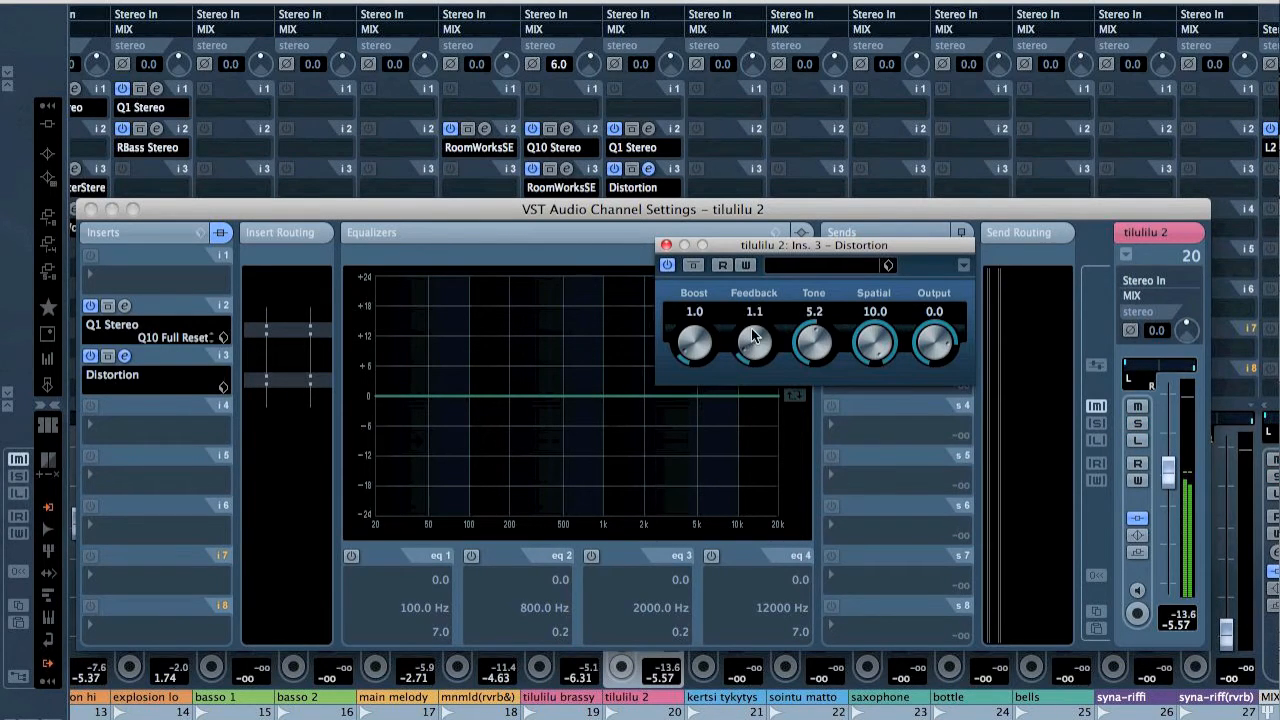
click(666, 245)
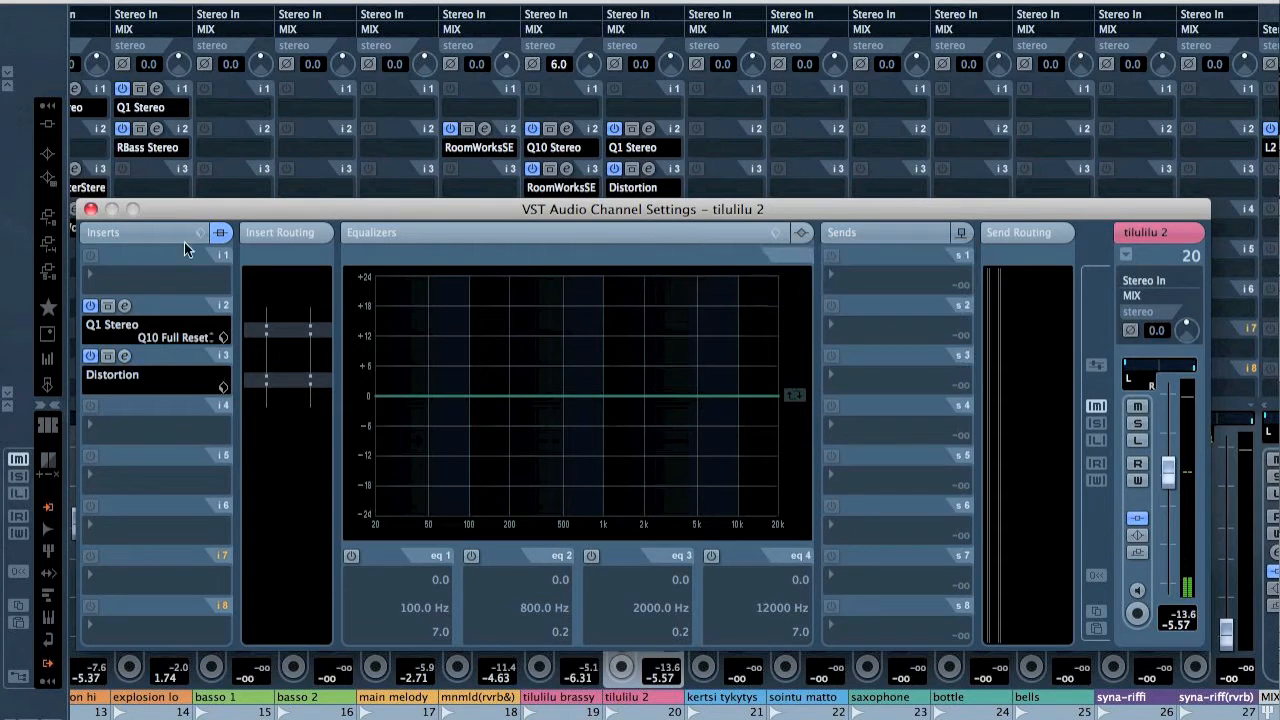
click(91, 211)
Replay the section from just before bar 17 and set the Distortion Feedback on tilulilu 2 to 10.0
key(F3)
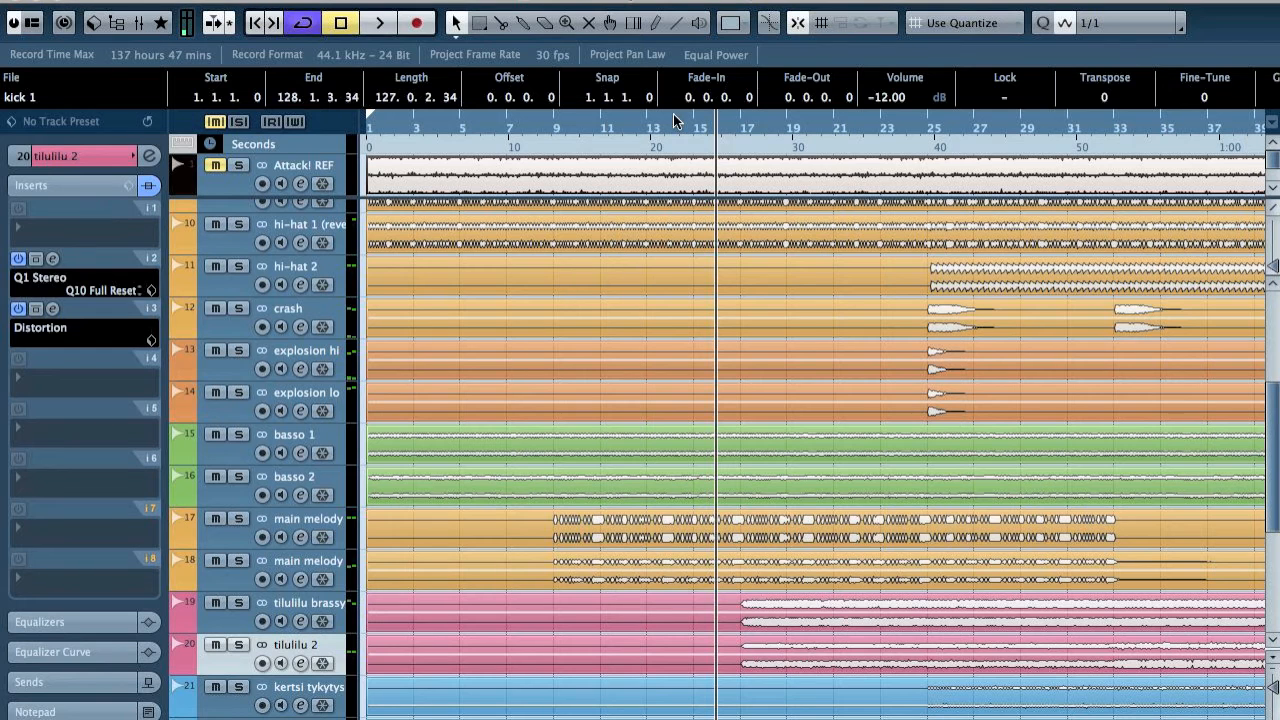
key(space)
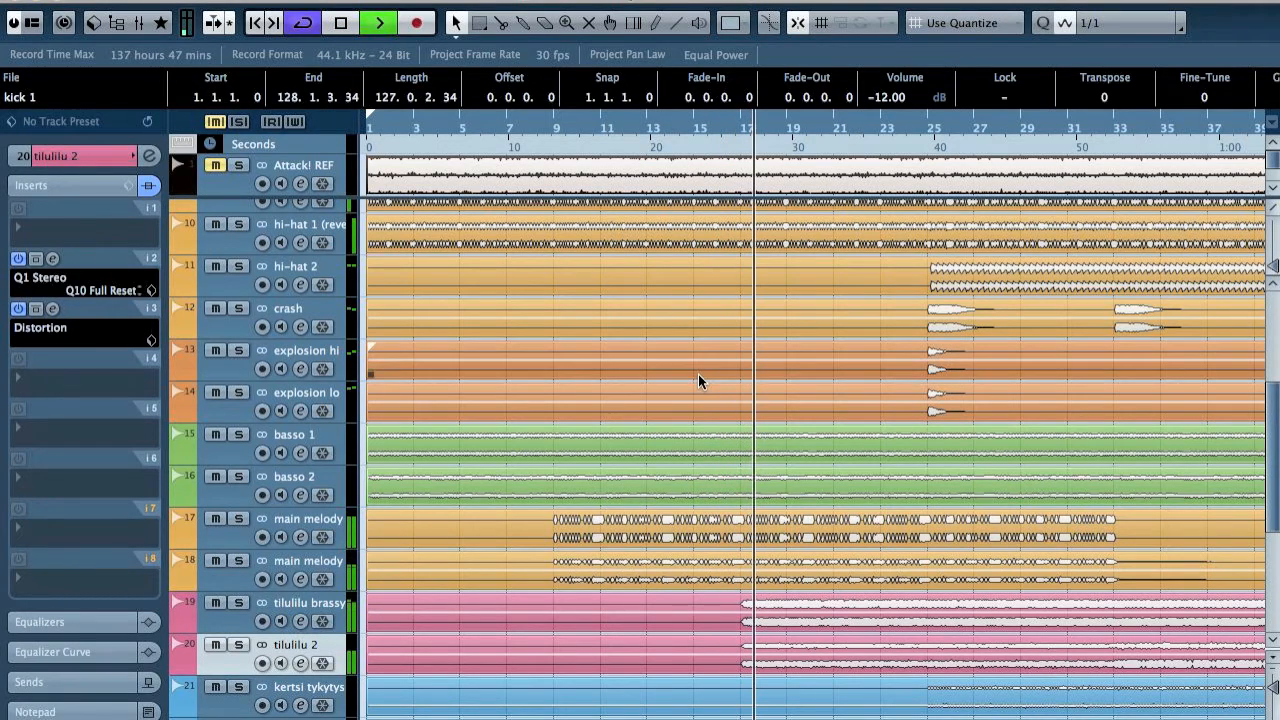
key(F3)
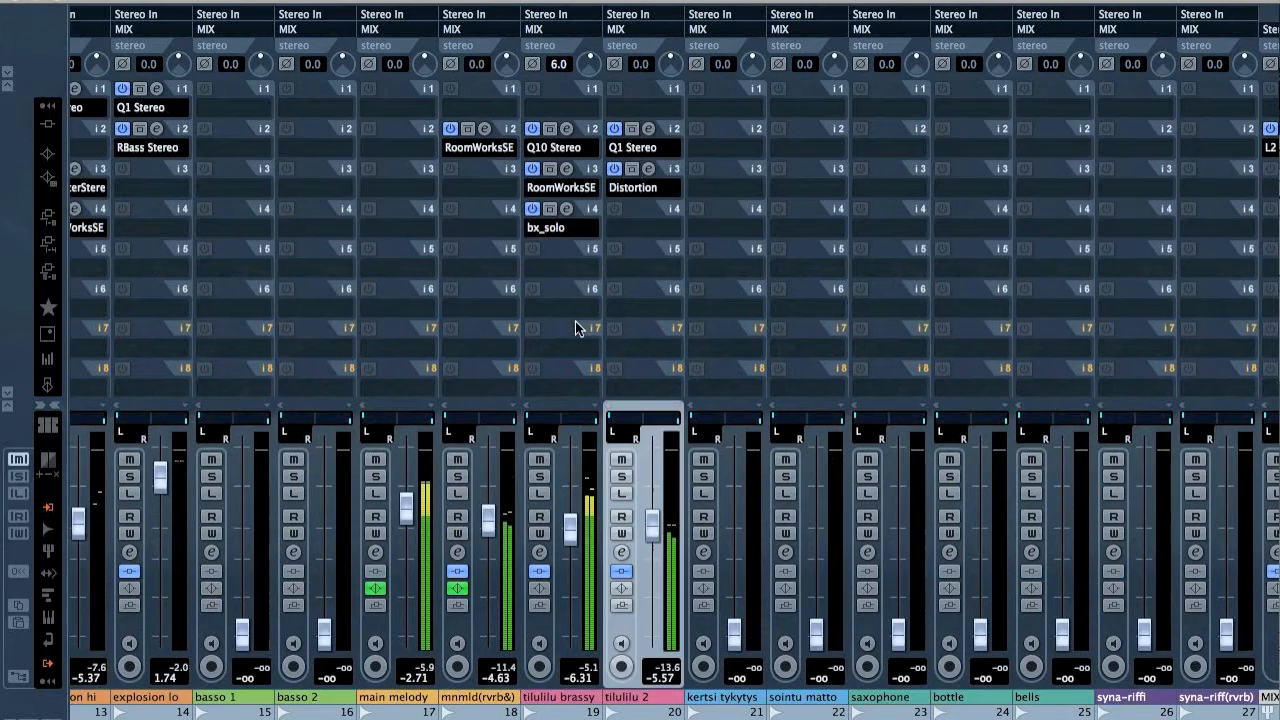
click(649, 169)
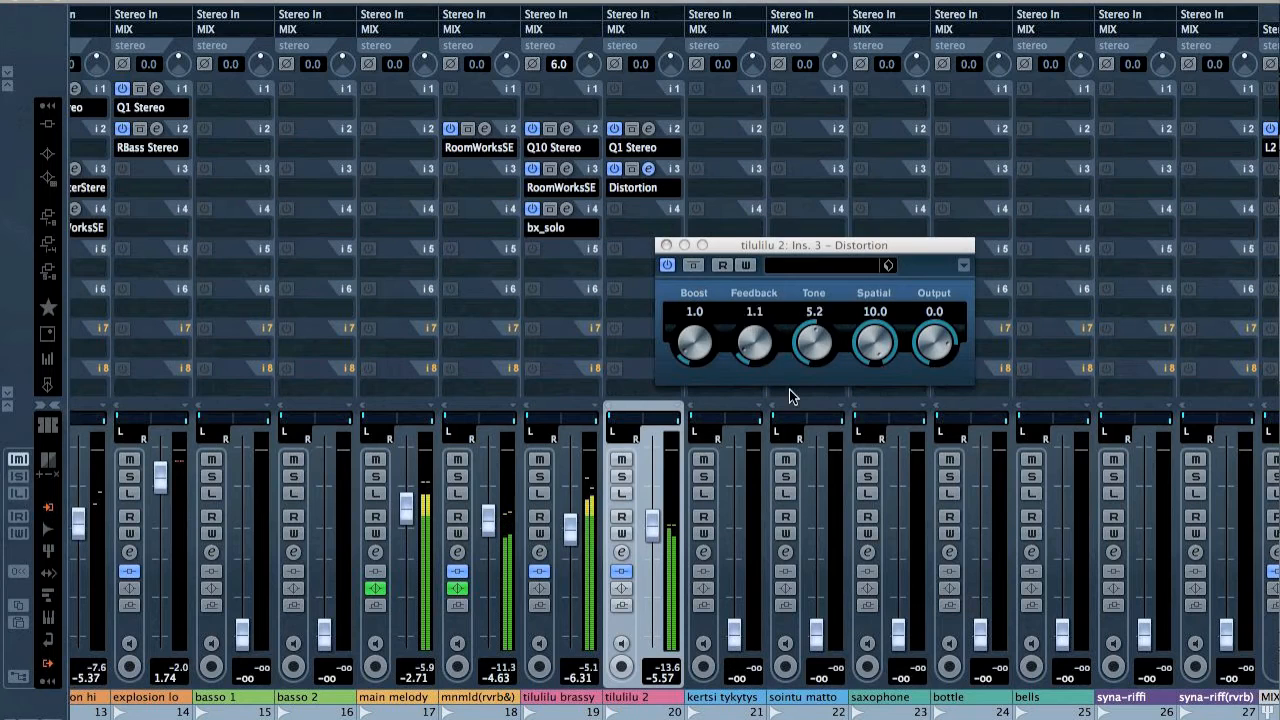
drag(761, 352, 760, 449)
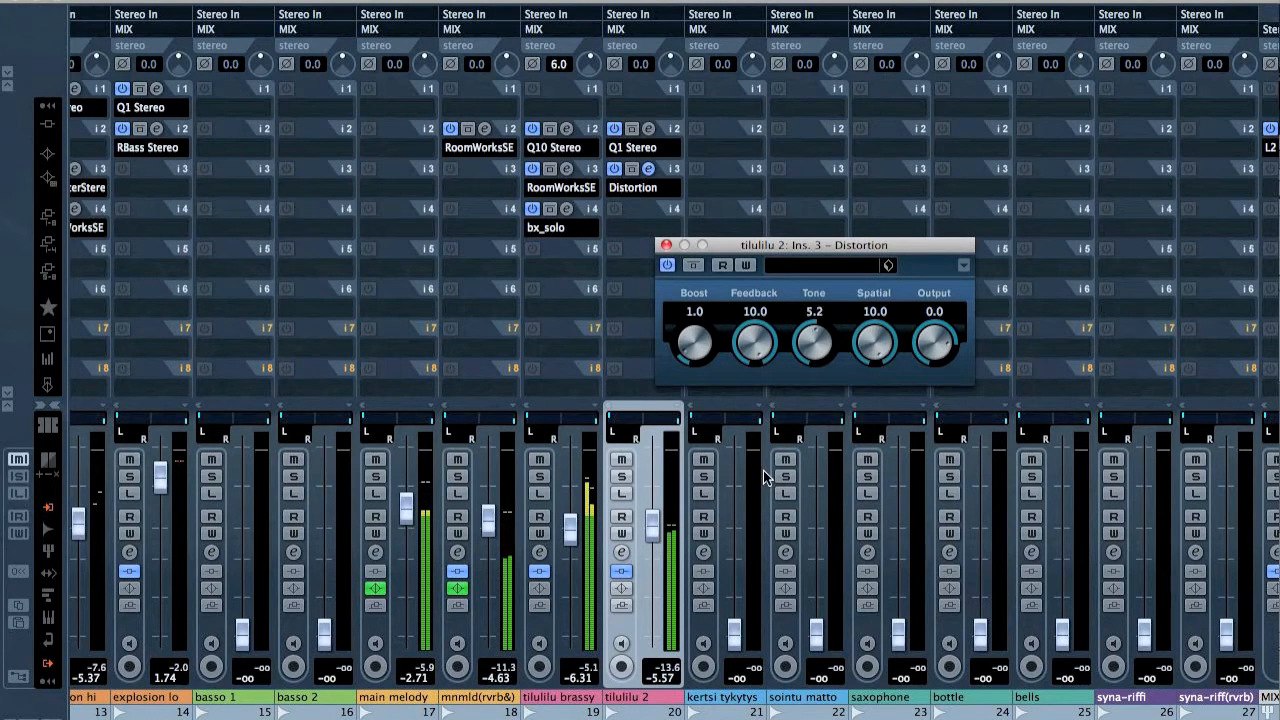
click(666, 246)
key(F3)
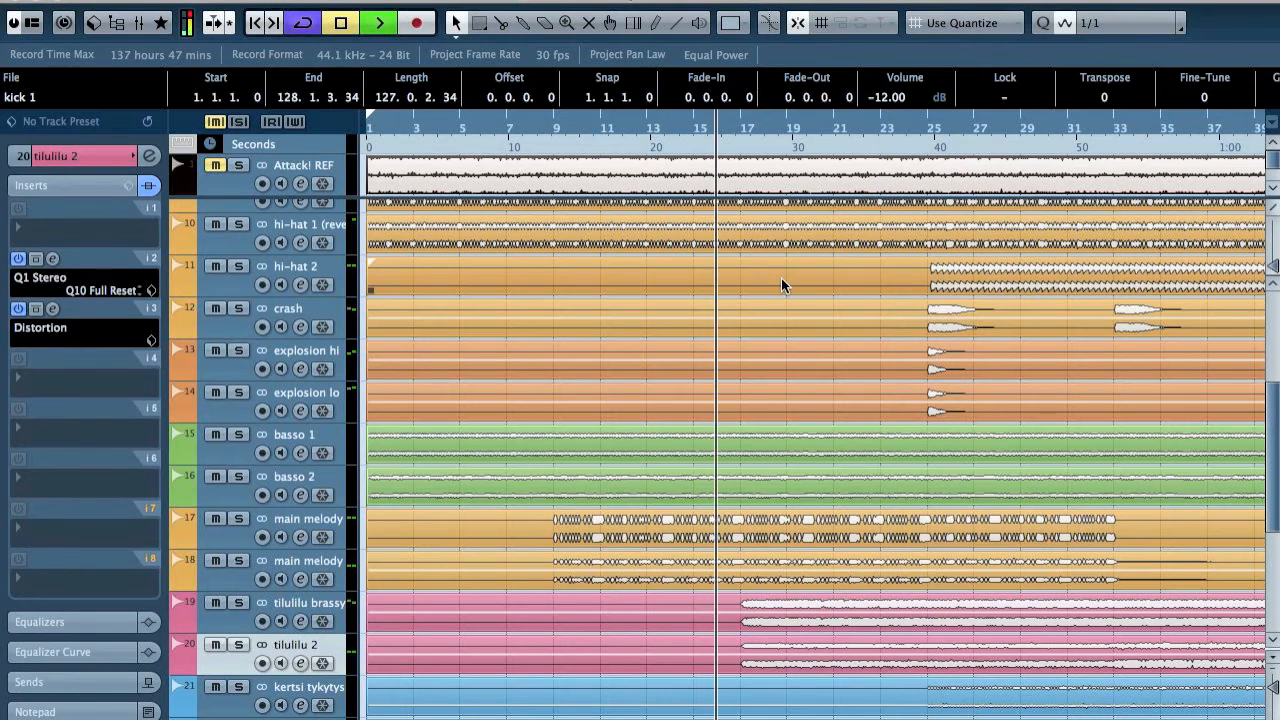
Cut tilulilu 2 by 10.8 dB at 1966 Hz with a Q of 7.9, using the third channel EQ band, and close its settings
key(e)
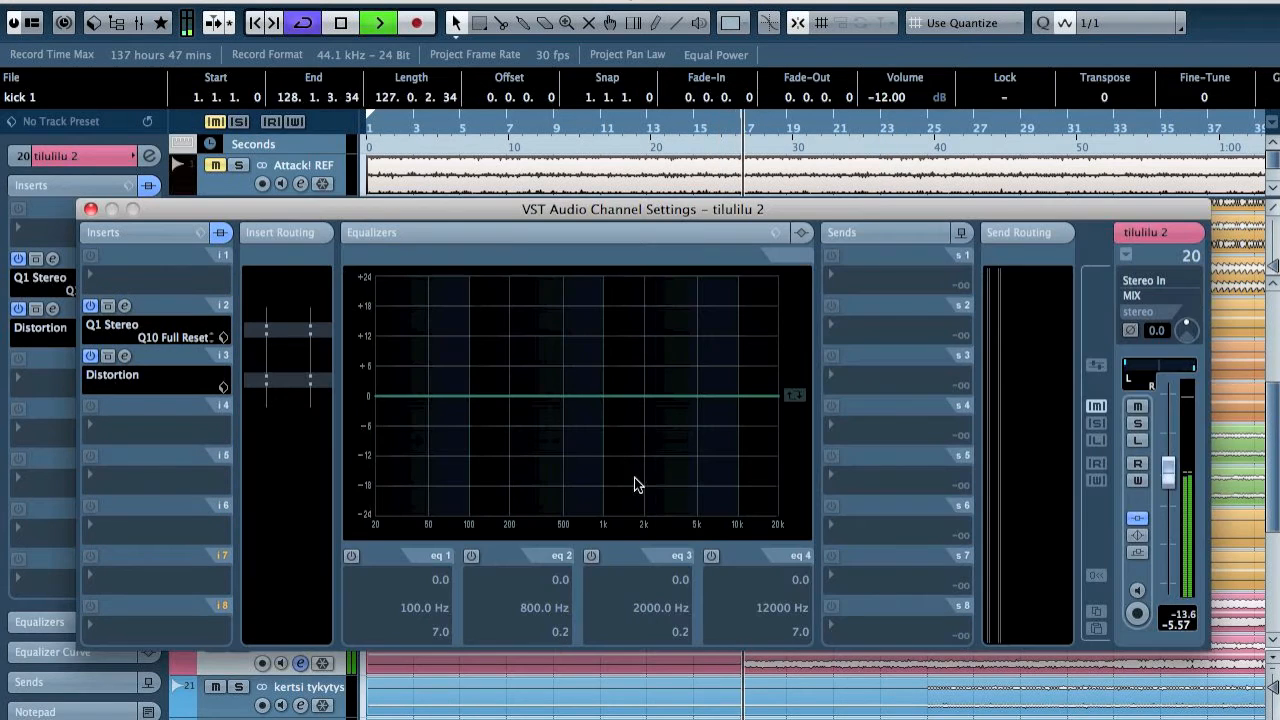
drag(680, 642, 647, 641)
drag(648, 395, 643, 287)
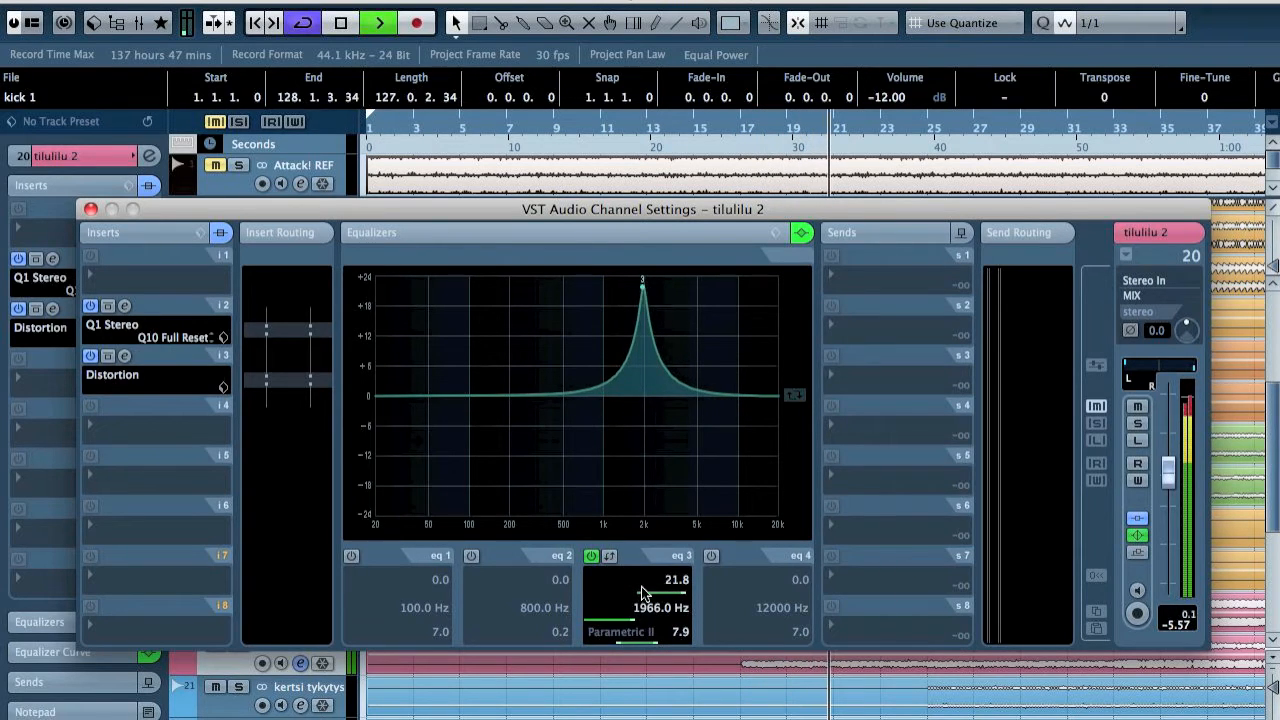
drag(683, 598, 615, 594)
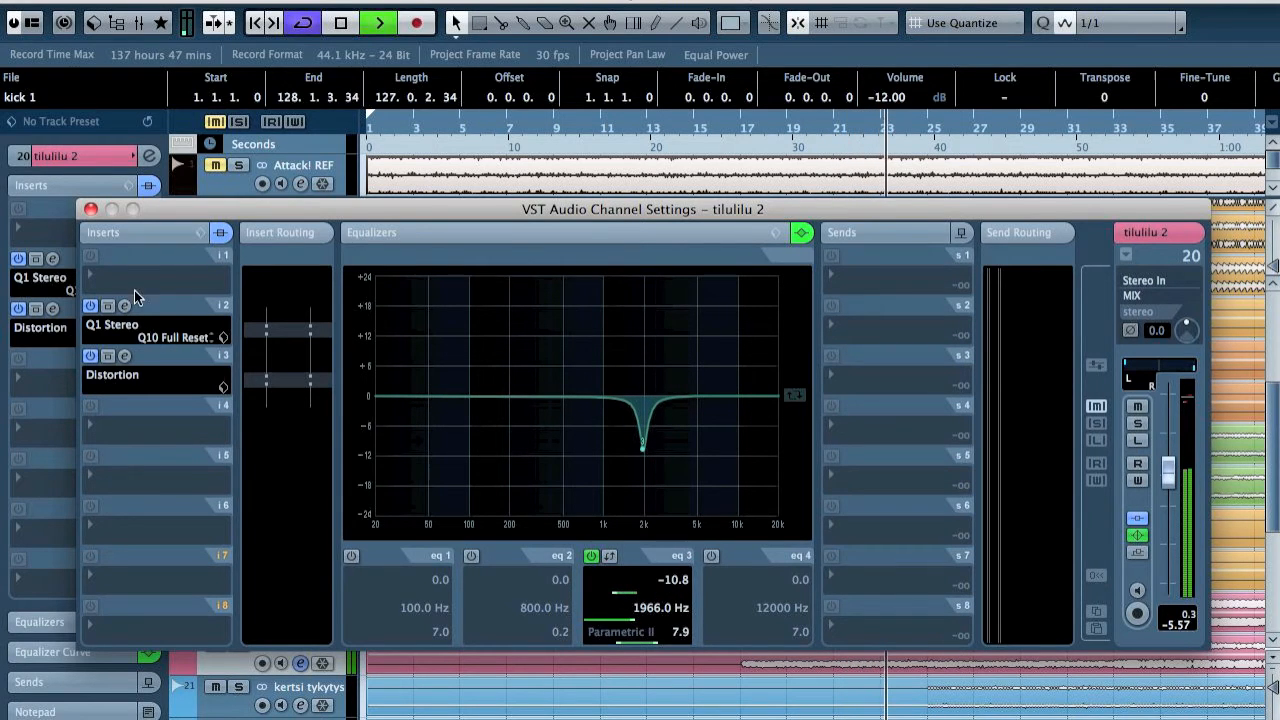
click(91, 210)
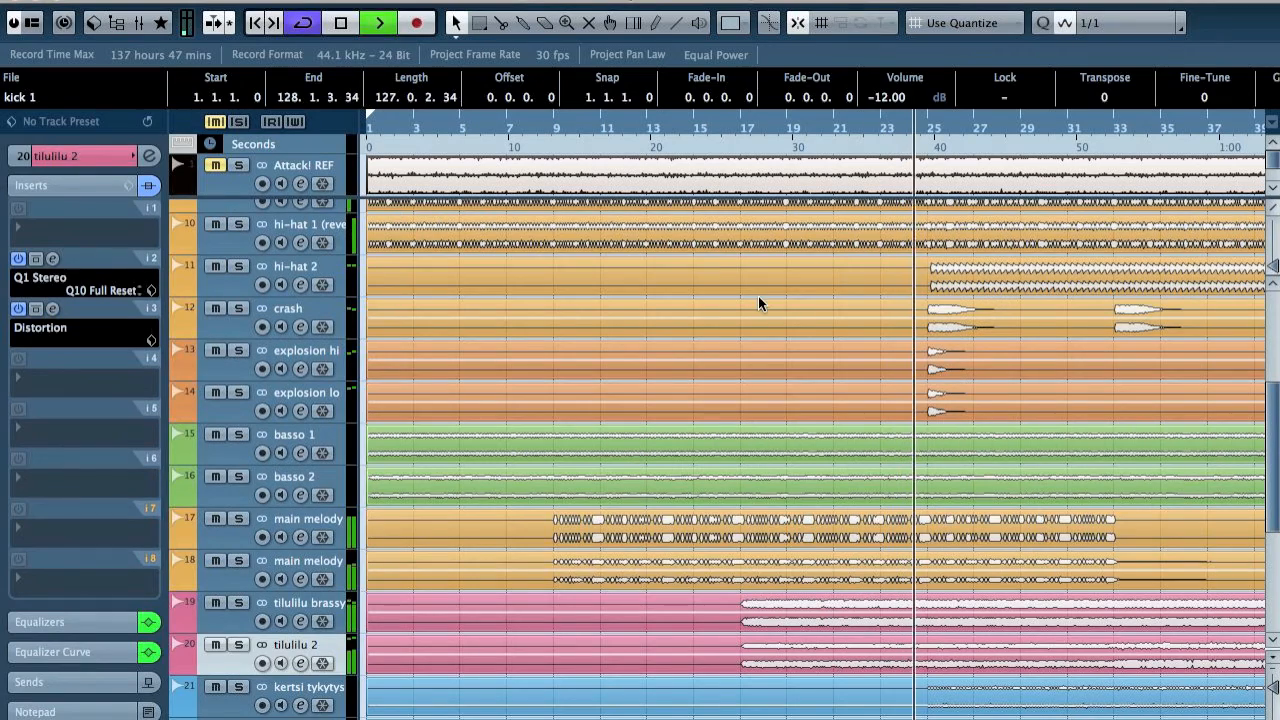
Play the section from about bar 23 and raise the toms track's volume to 3.50
key(space)
click(903, 122)
click(312, 428)
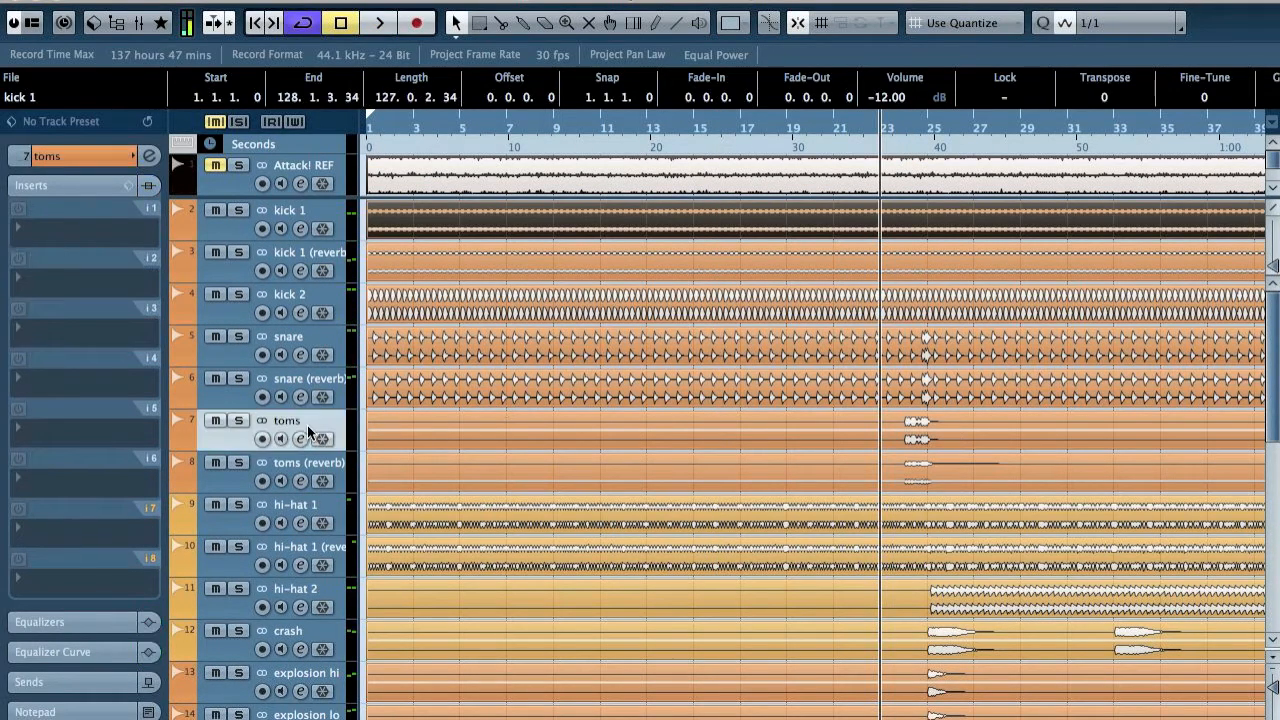
click(55, 157)
key(space)
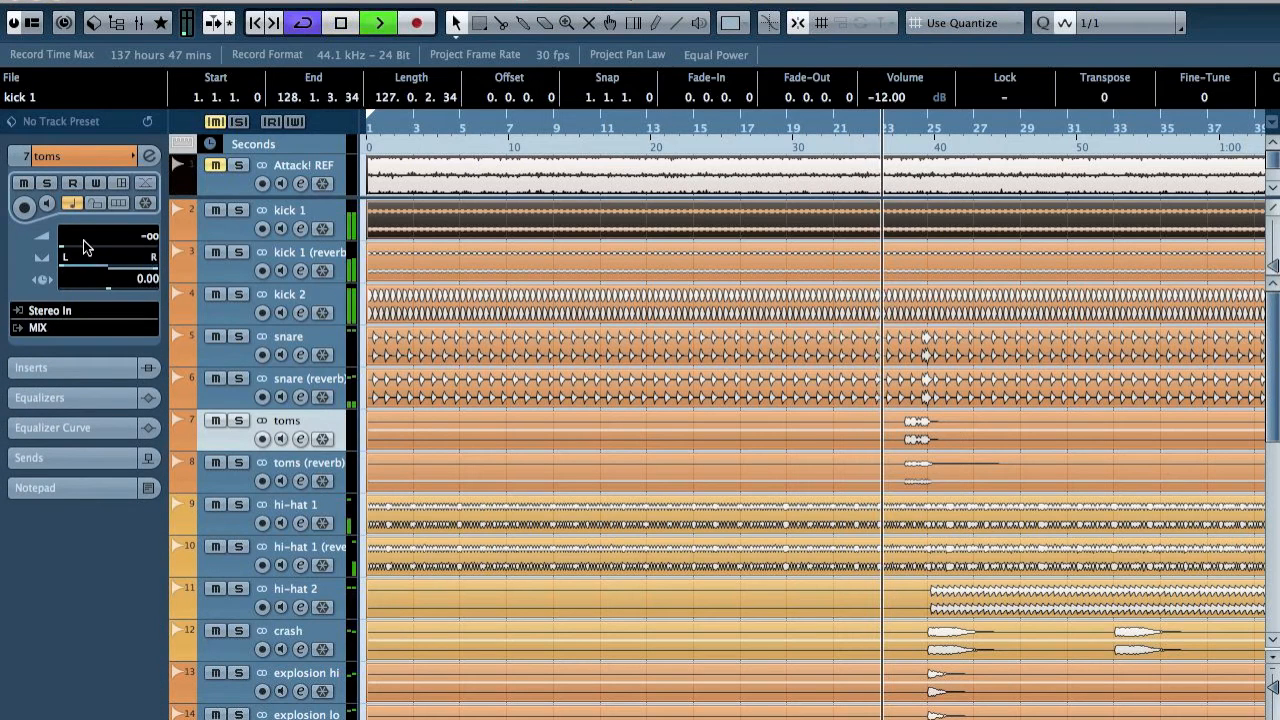
drag(83, 242, 166, 251)
key(space)
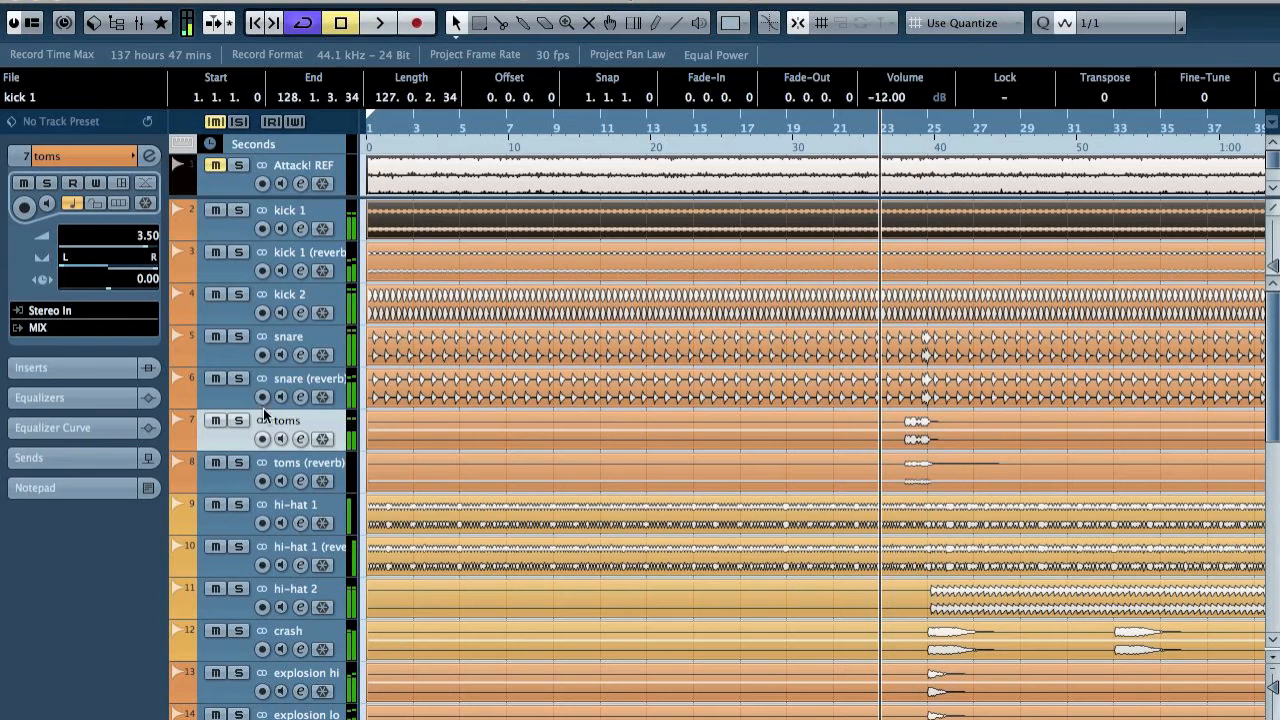
Reset the toms (reverb) volume to 0.00 and listen to the toms section into bar 26
click(305, 470)
ctrl+click(115, 258)
key(space)
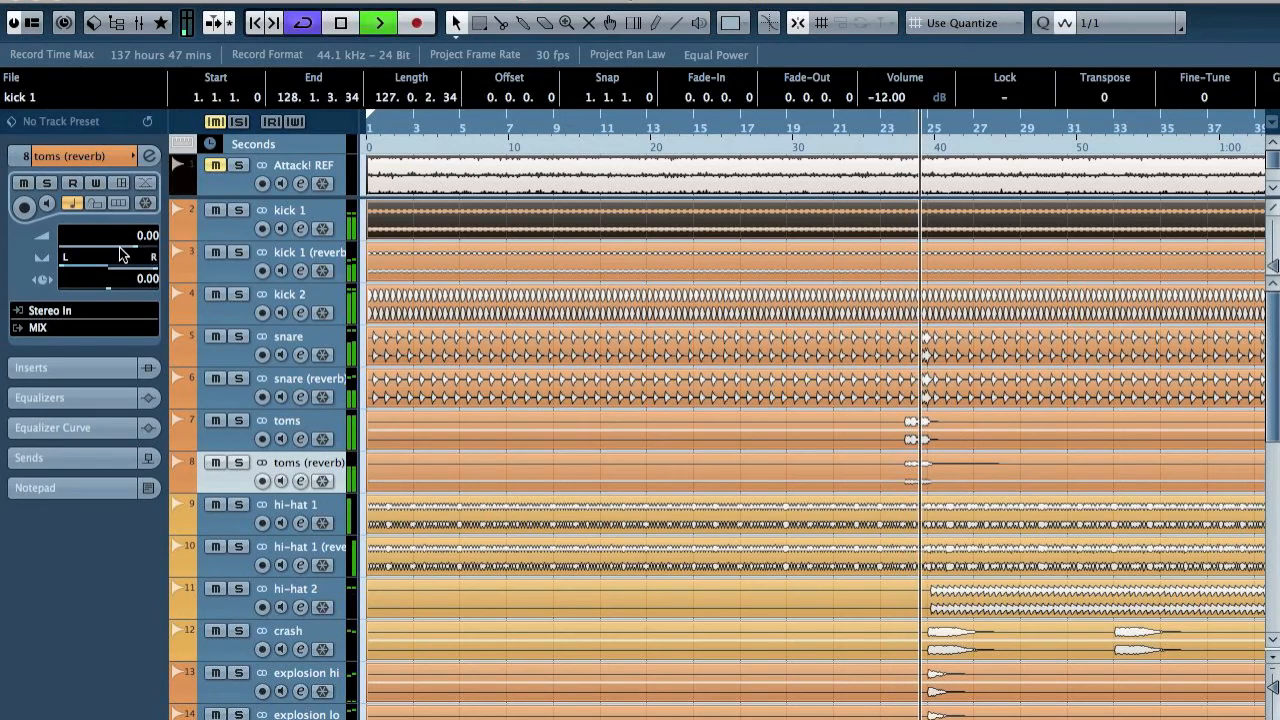
scroll(822, 312, down, 5)
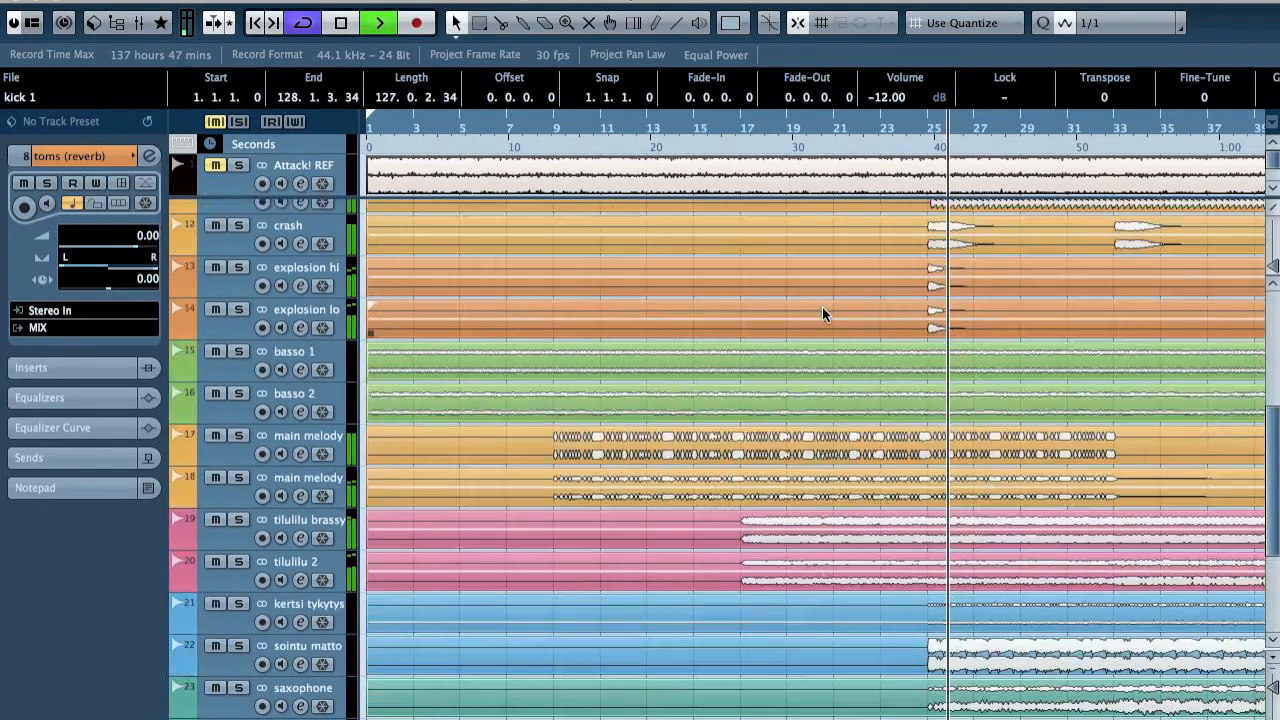
scroll(822, 307, down, 3)
key(space)
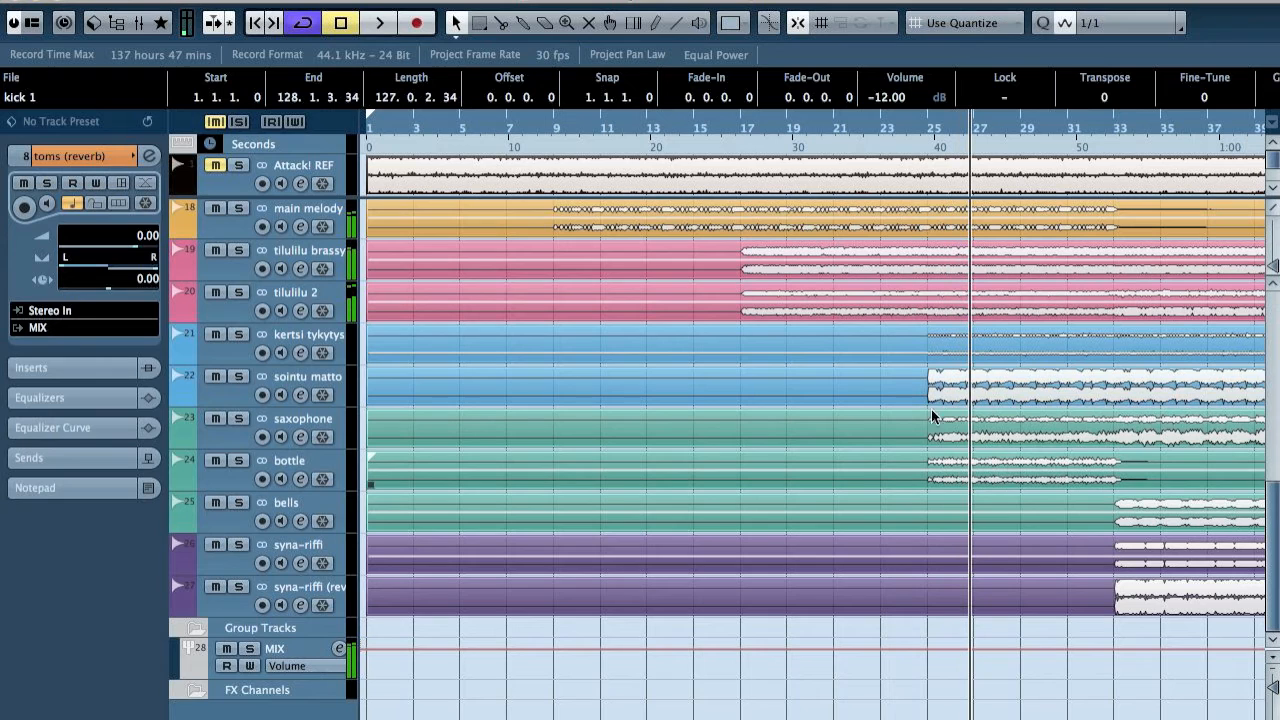
Play the song from the start and raise the basso 1 volume to 2.89
scroll(910, 392, up, 2)
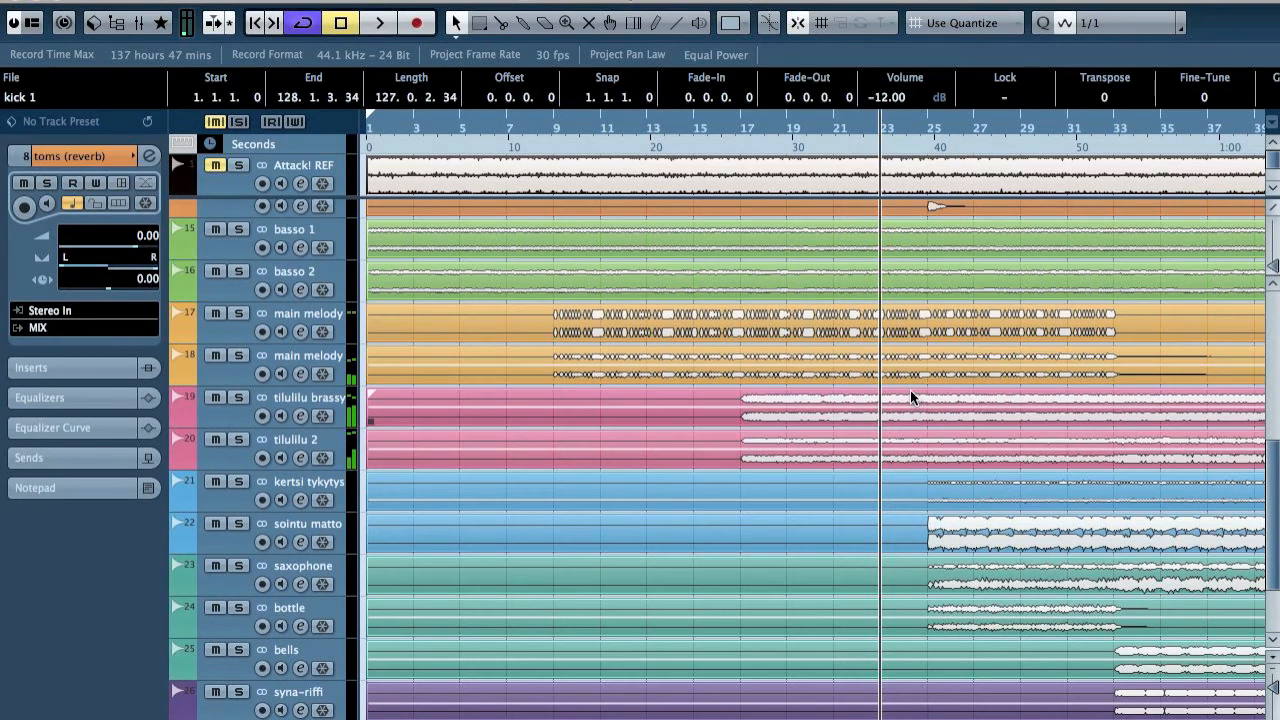
click(320, 226)
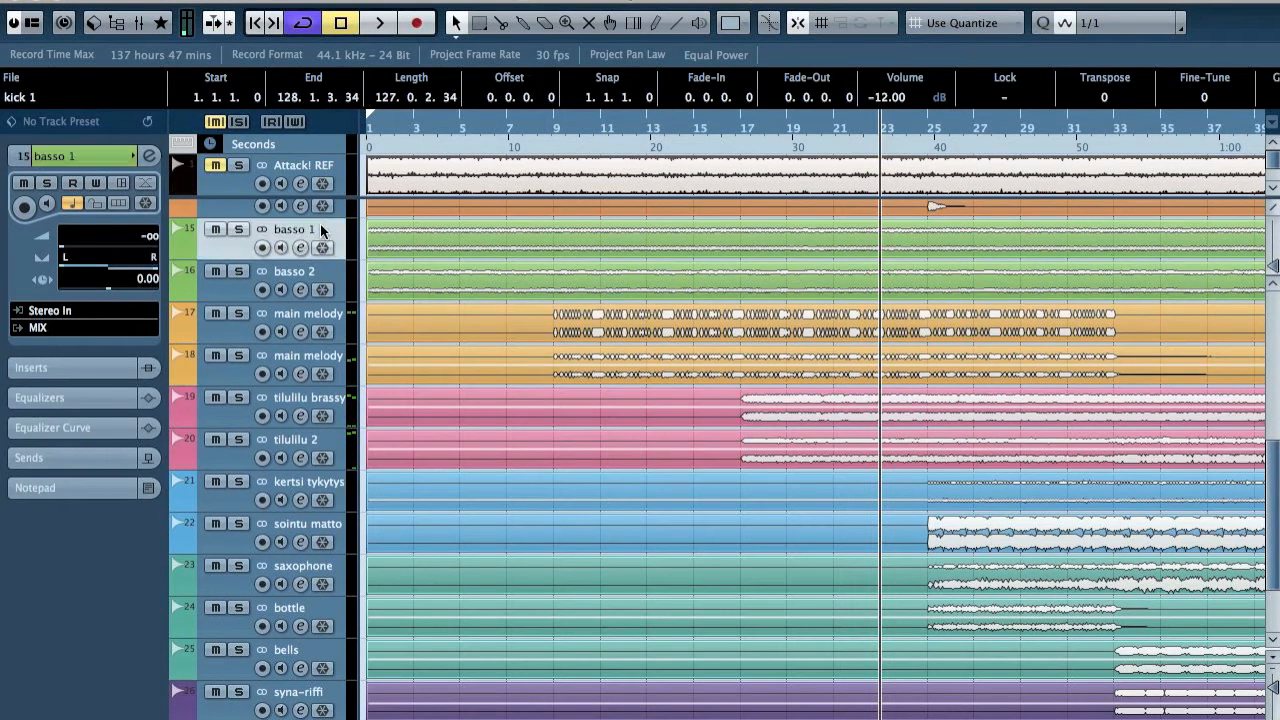
key(Home)
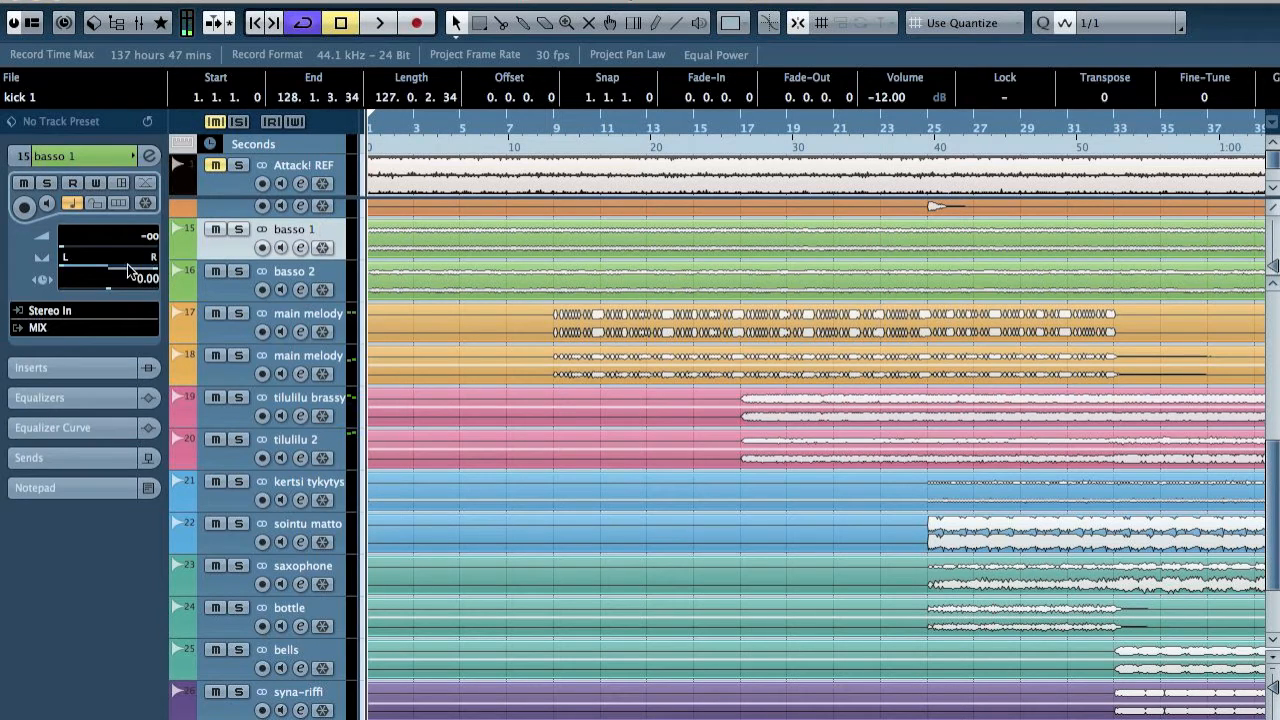
key(space)
drag(82, 250, 177, 262)
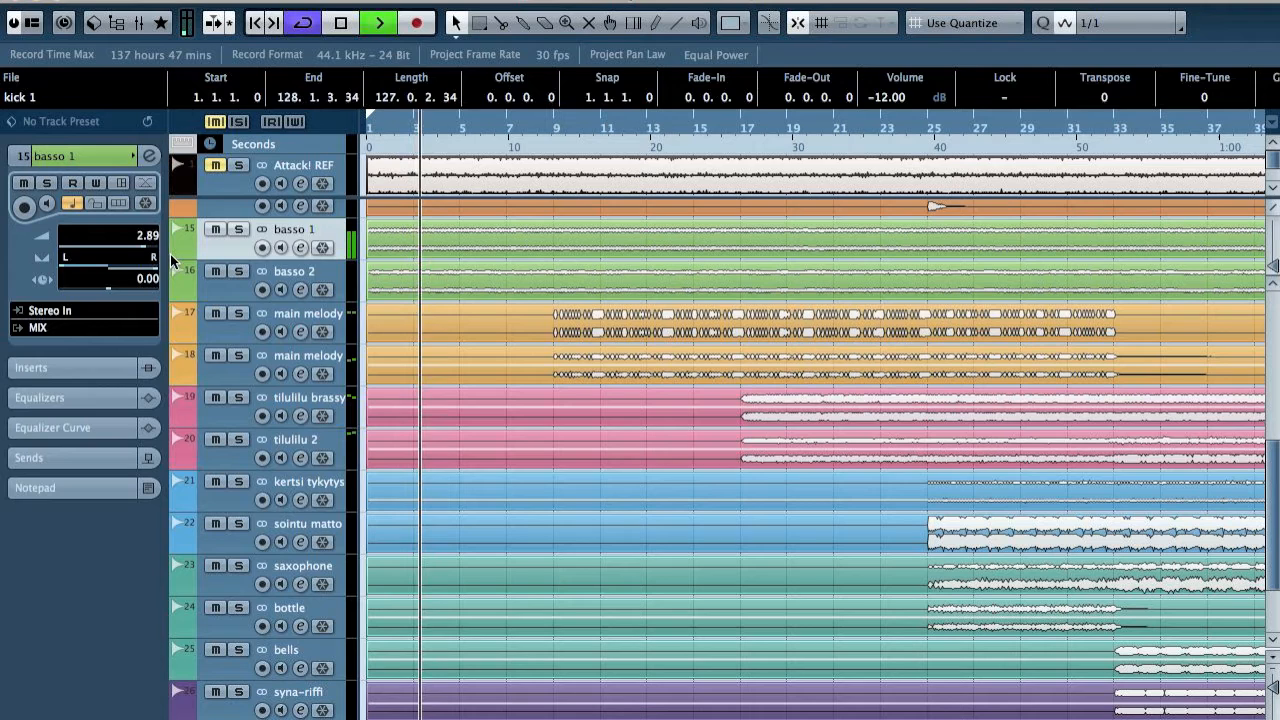
key(space)
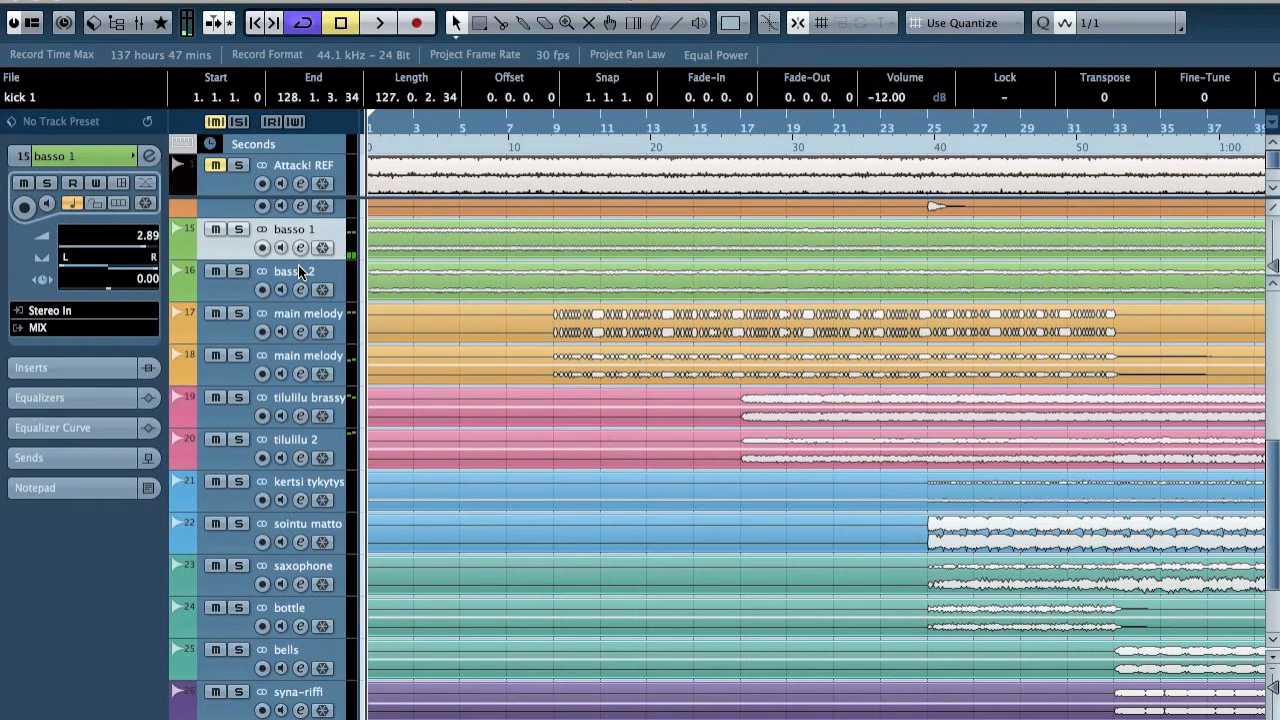
Raise the basso 2 volume to 2.57 while the song plays from the start
click(308, 272)
key(space)
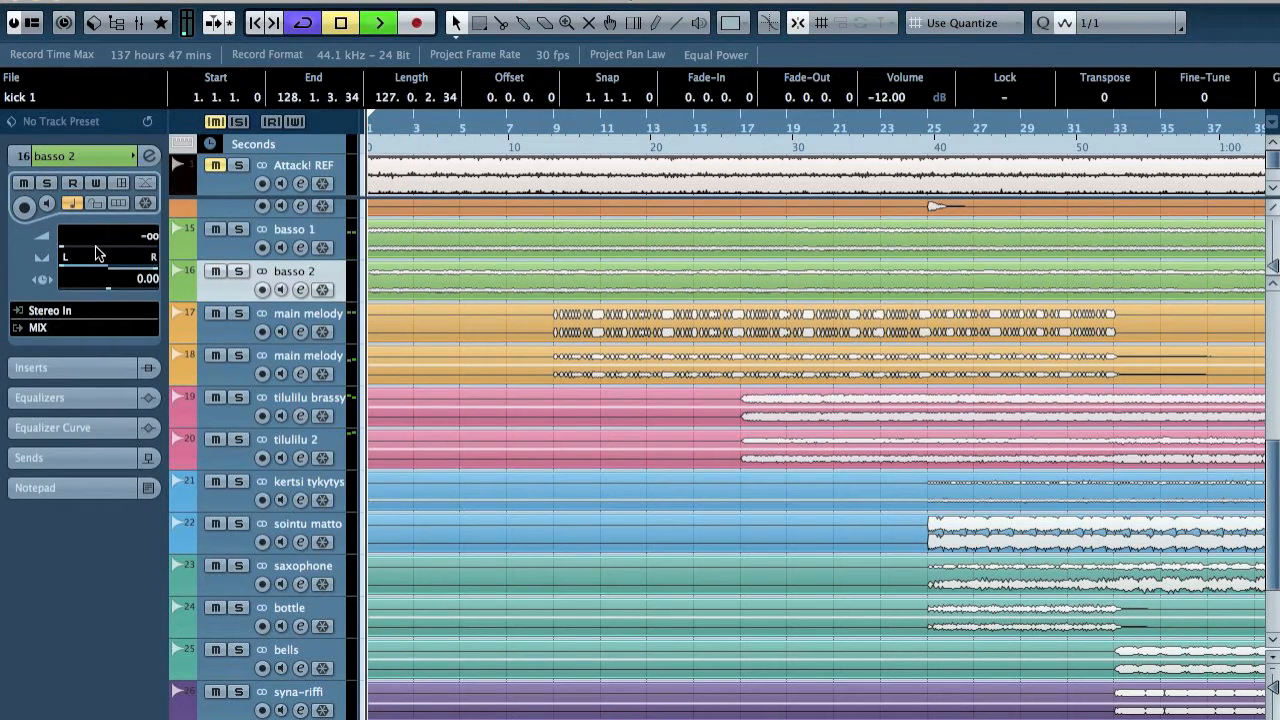
drag(95, 253, 175, 264)
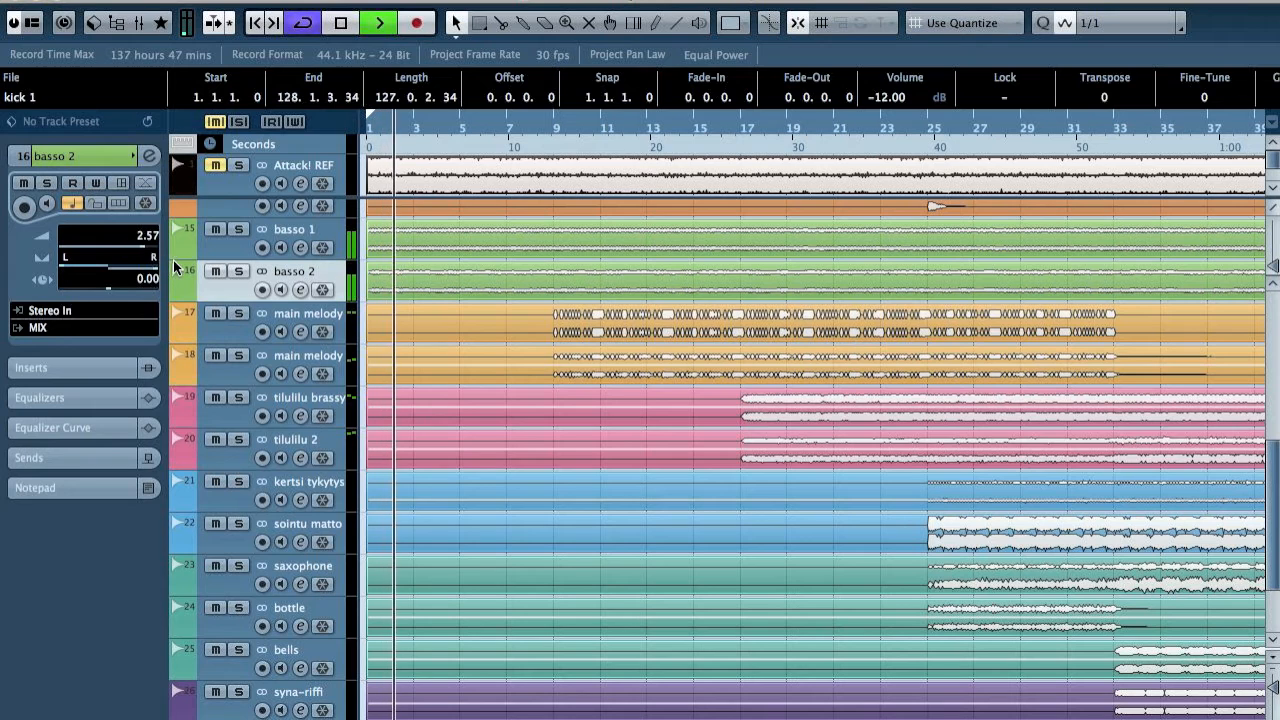
Solo basso 2 and add Q1 Stereo to insert slot 2 as a low-pass filter at 254 Hz
click(238, 271)
key(e)
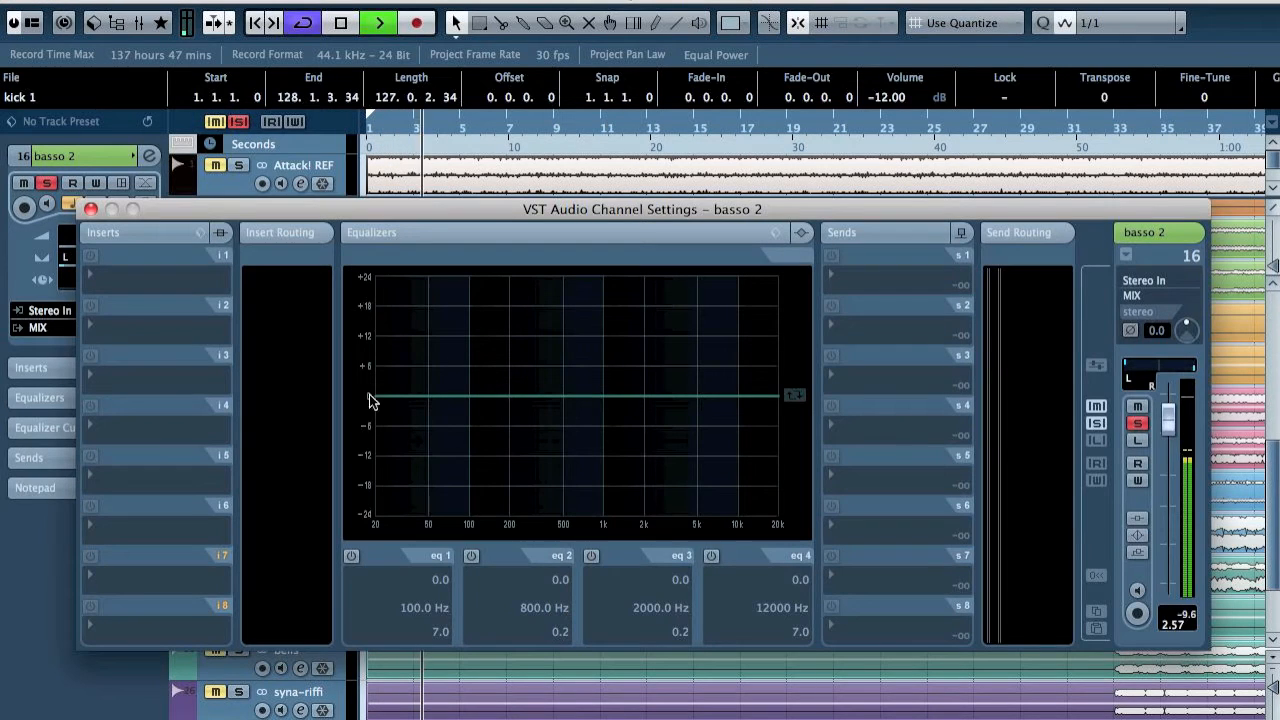
key(space)
click(121, 326)
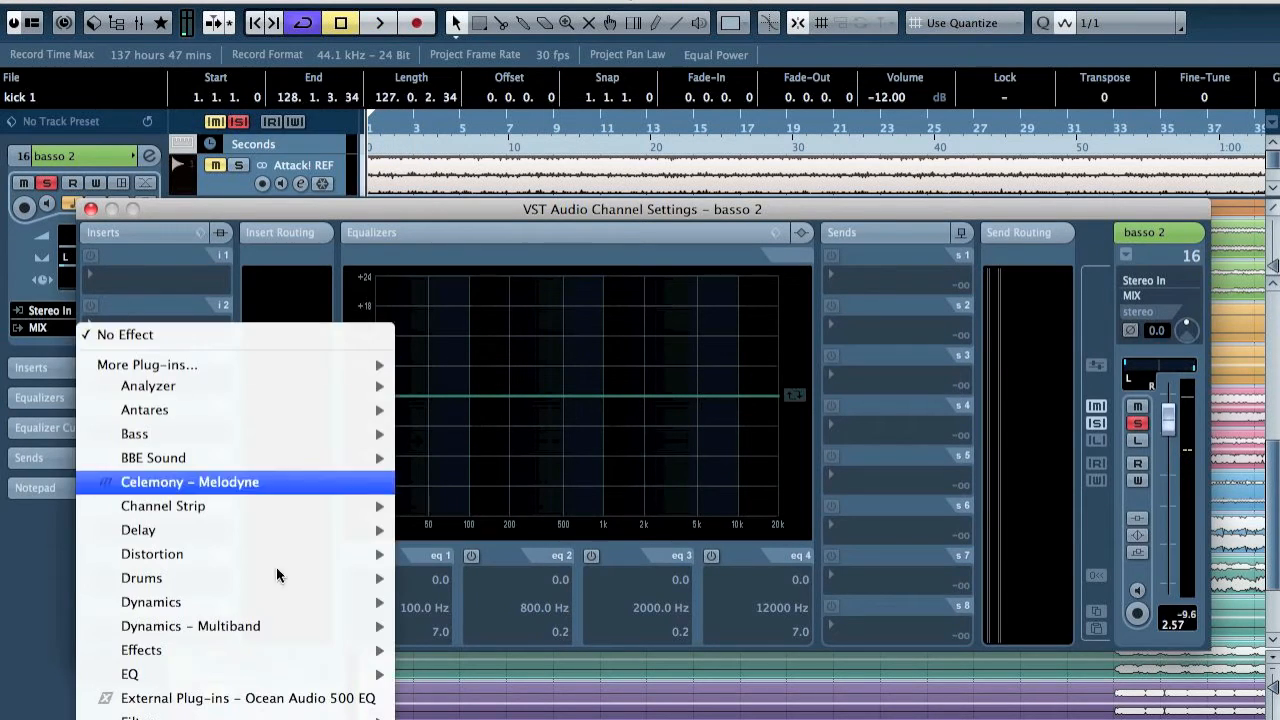
mouse_move(258, 676)
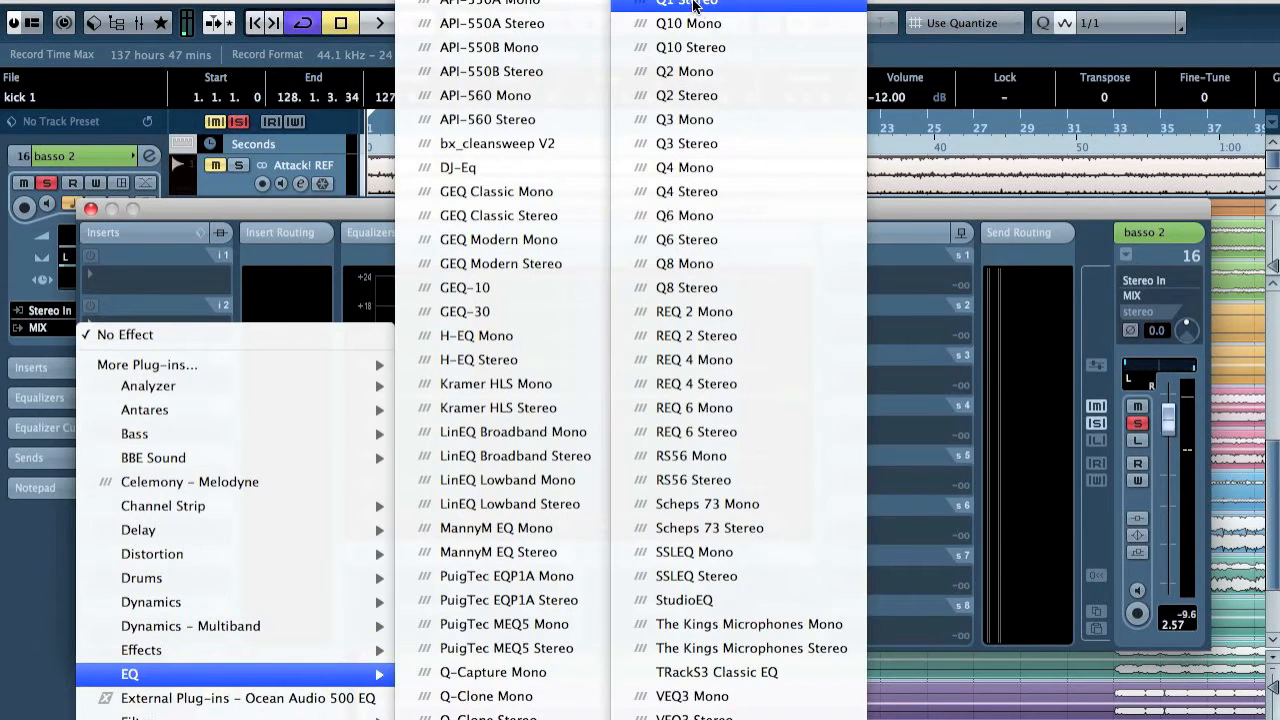
click(690, 3)
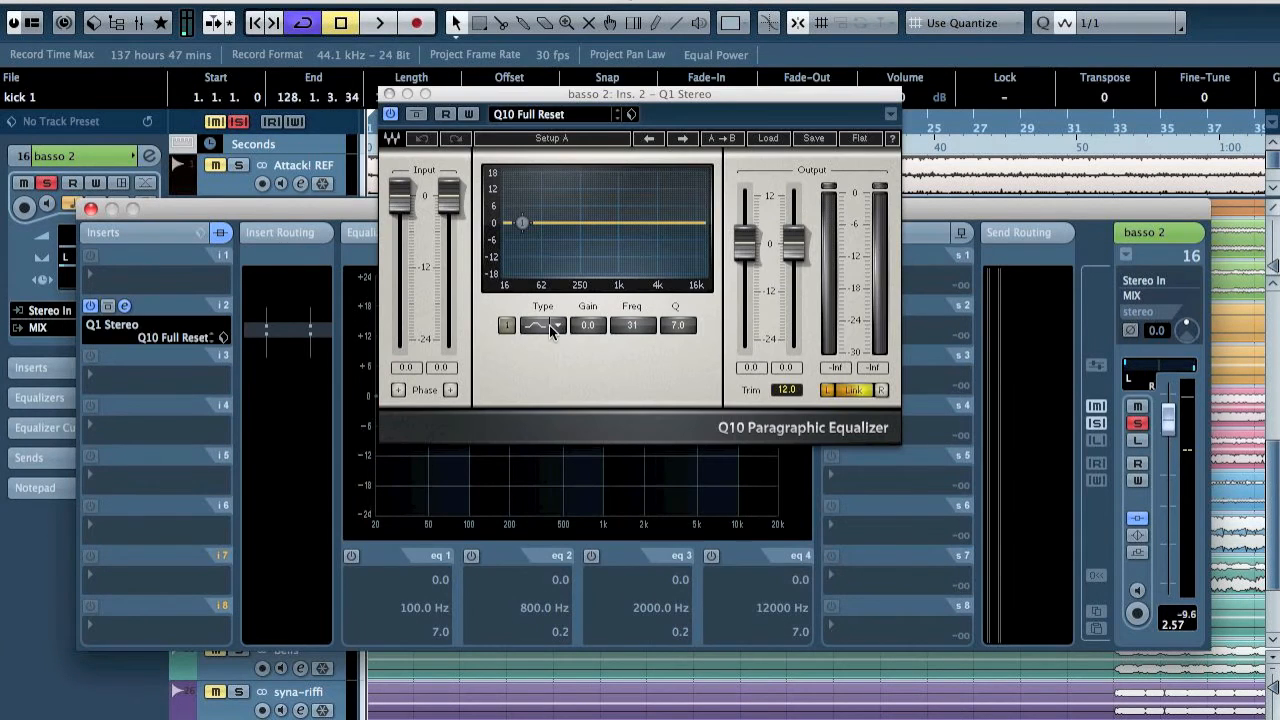
click(549, 325)
click(508, 327)
key(space)
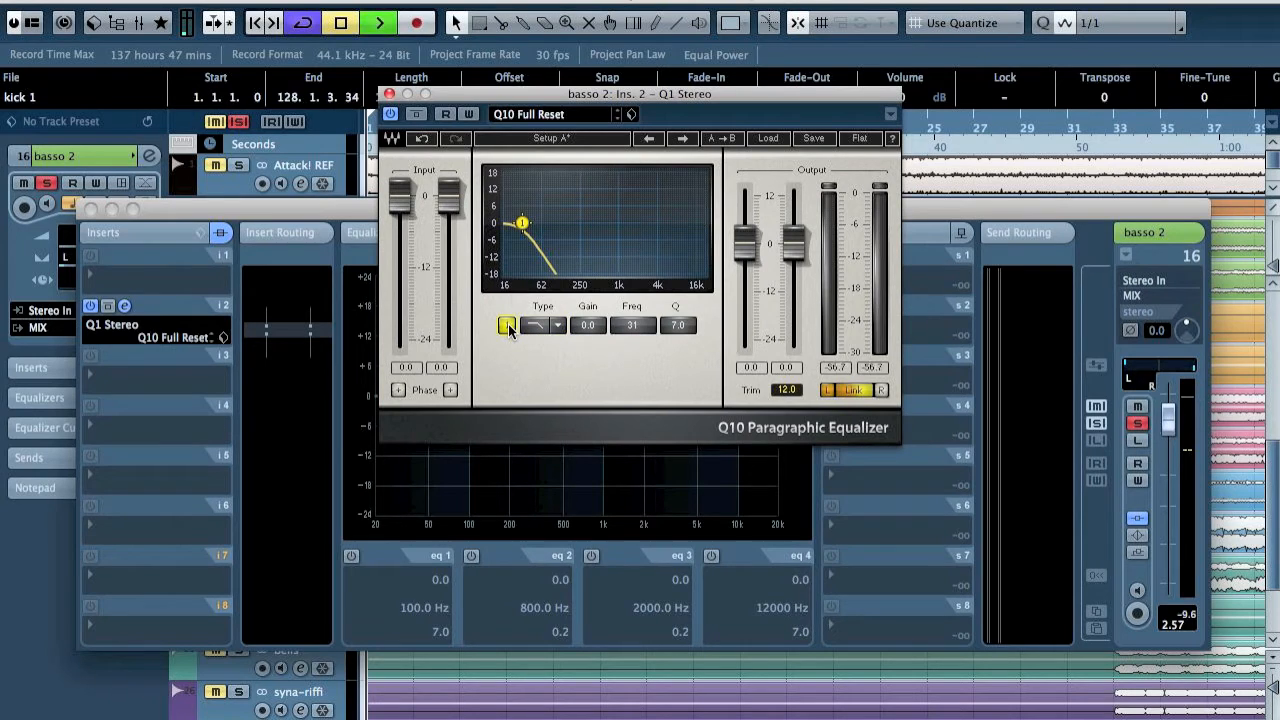
drag(522, 222, 581, 223)
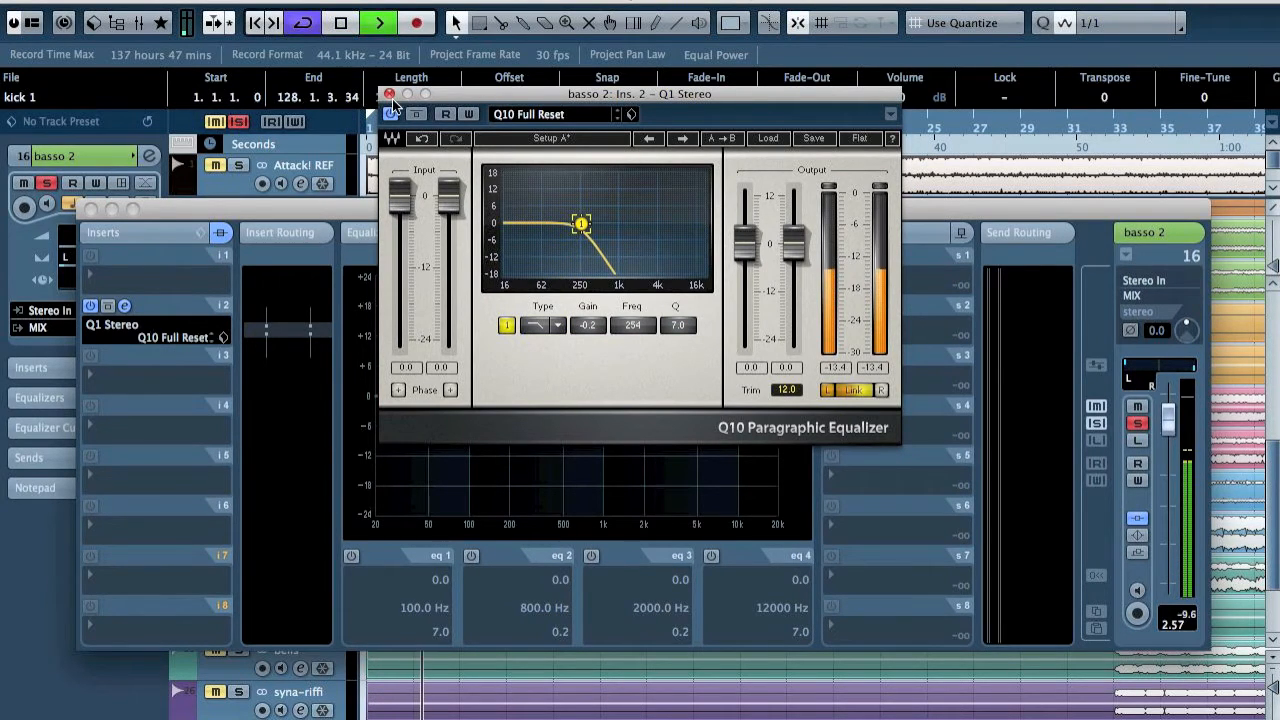
click(389, 94)
key(space)
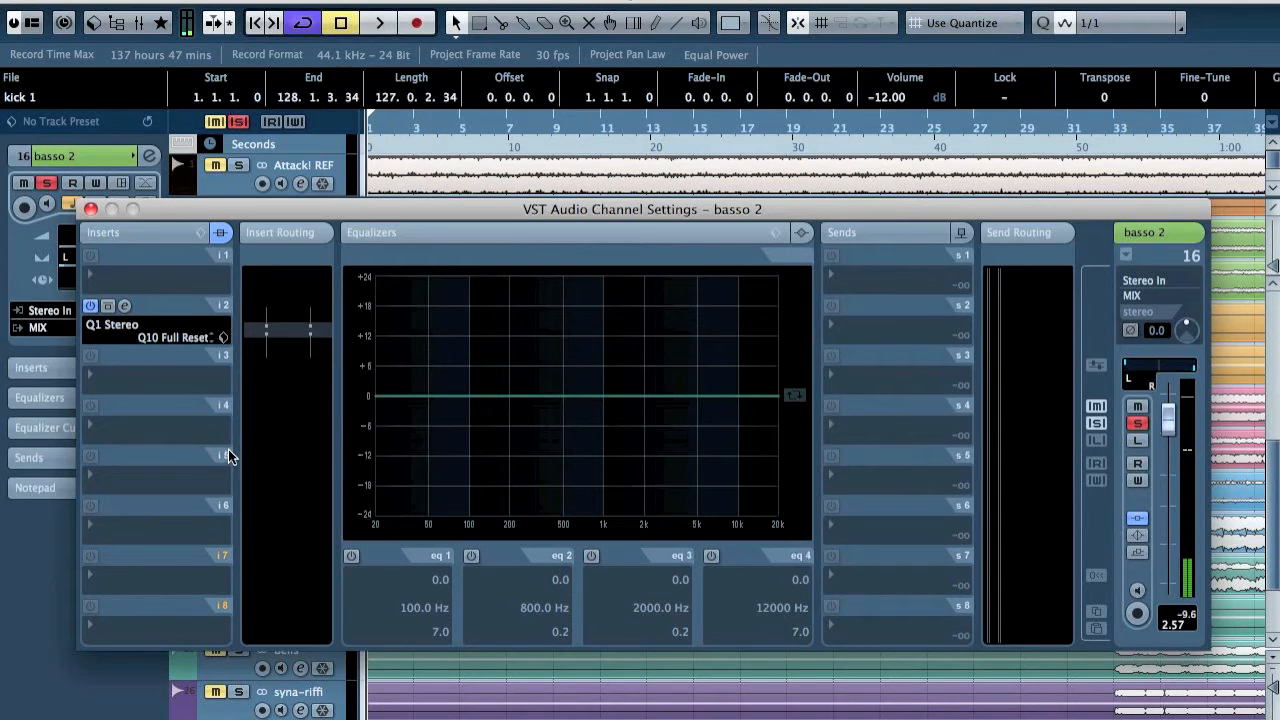
Add RBass Stereo to insert slot 3 of basso 2, set its frequency to 60 Hz and close the channel's windows
click(152, 366)
mouse_move(300, 460)
mouse_move(360, 486)
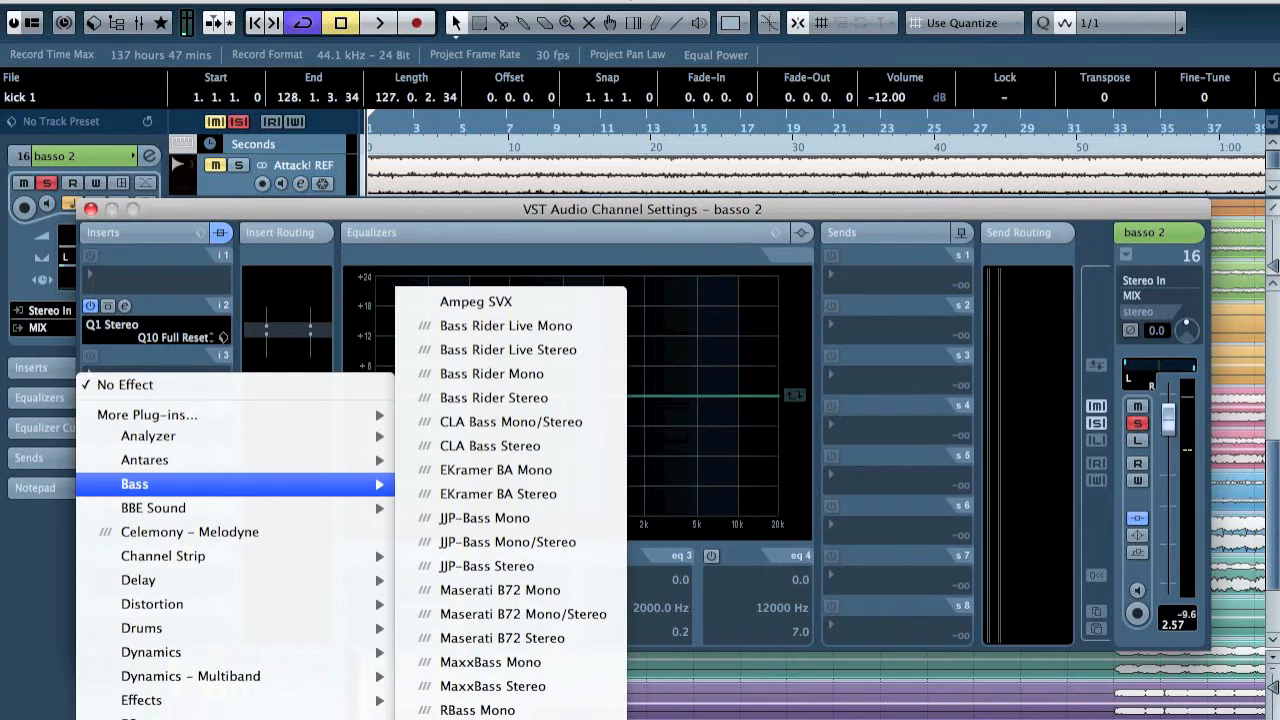
click(500, 717)
key(space)
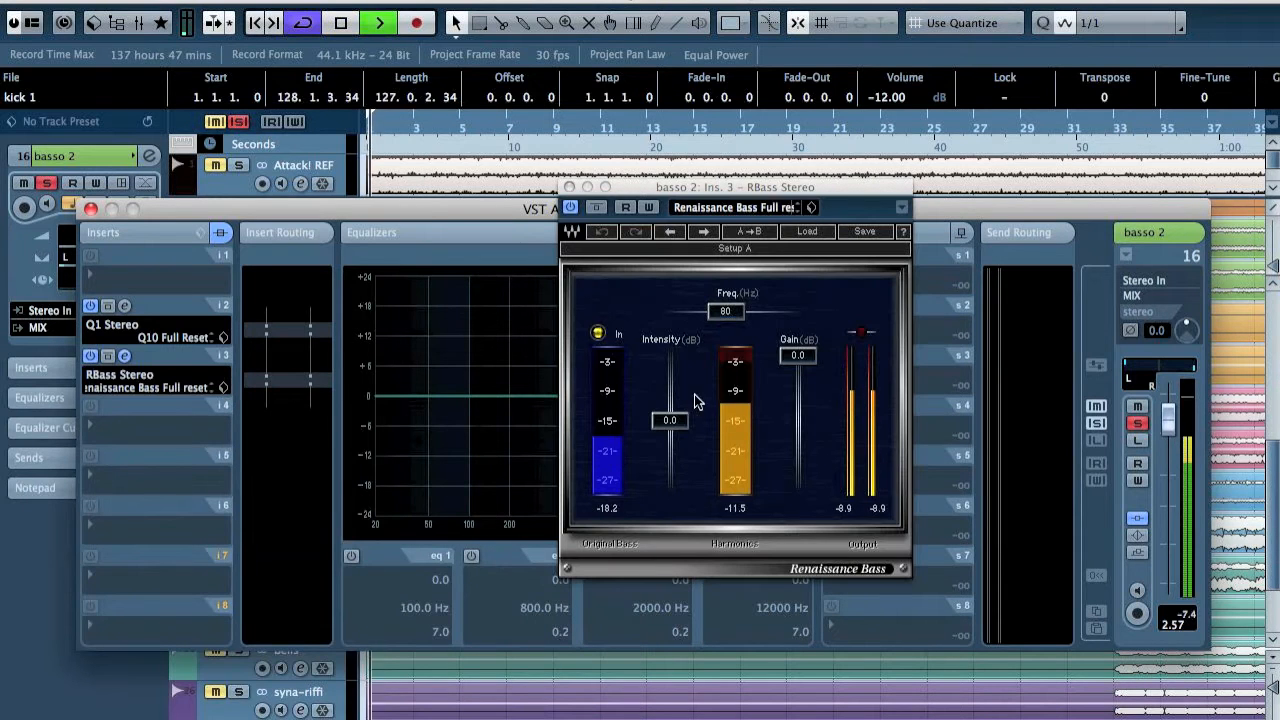
click(727, 316)
drag(727, 316, 727, 322)
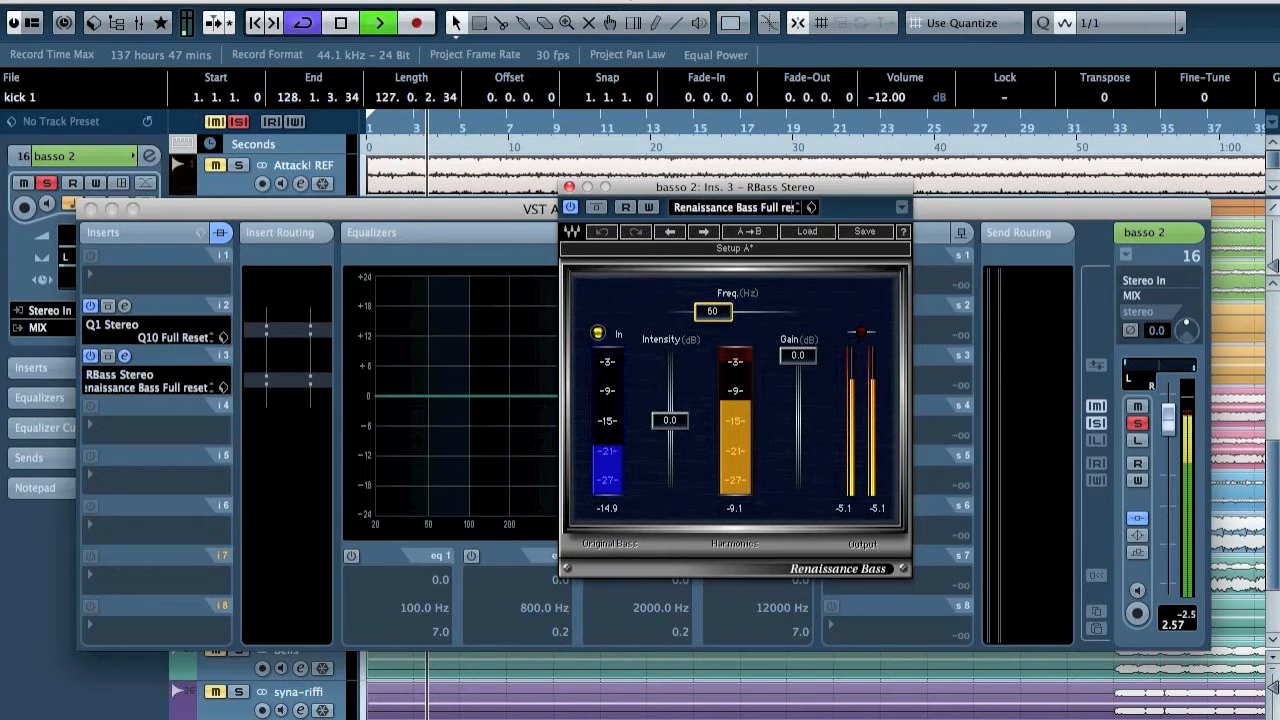
click(569, 187)
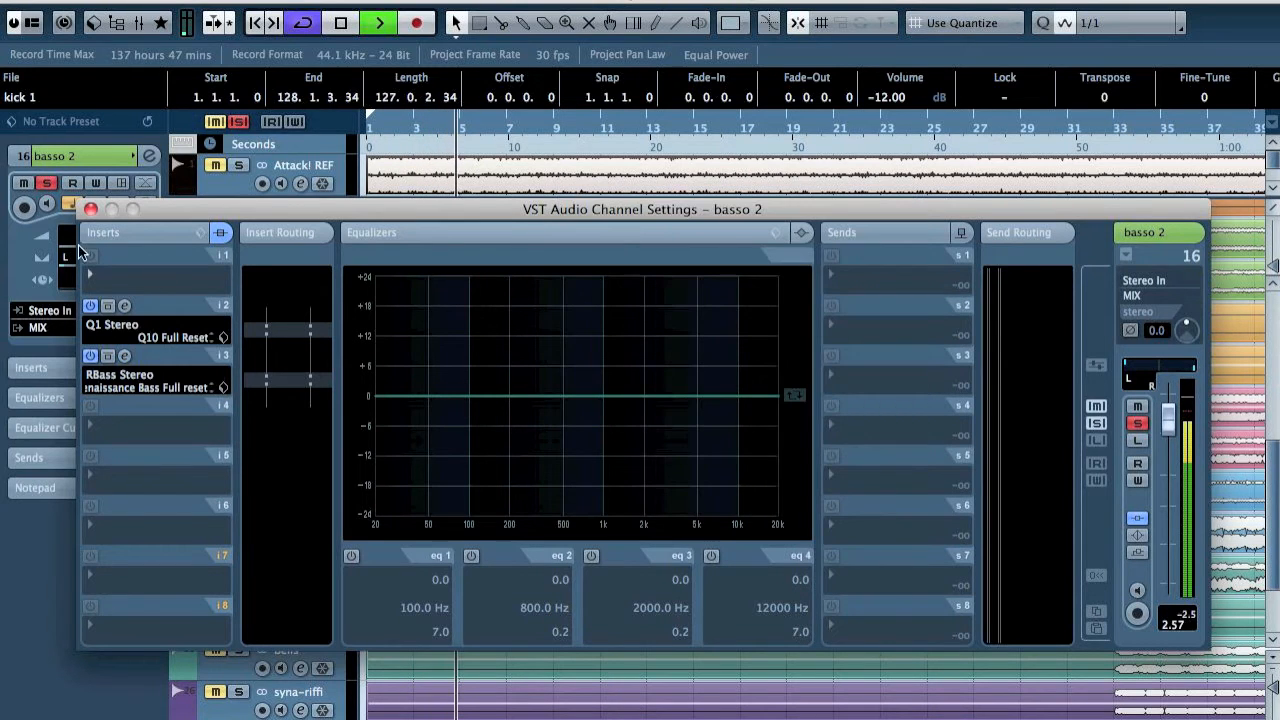
click(91, 209)
key(space)
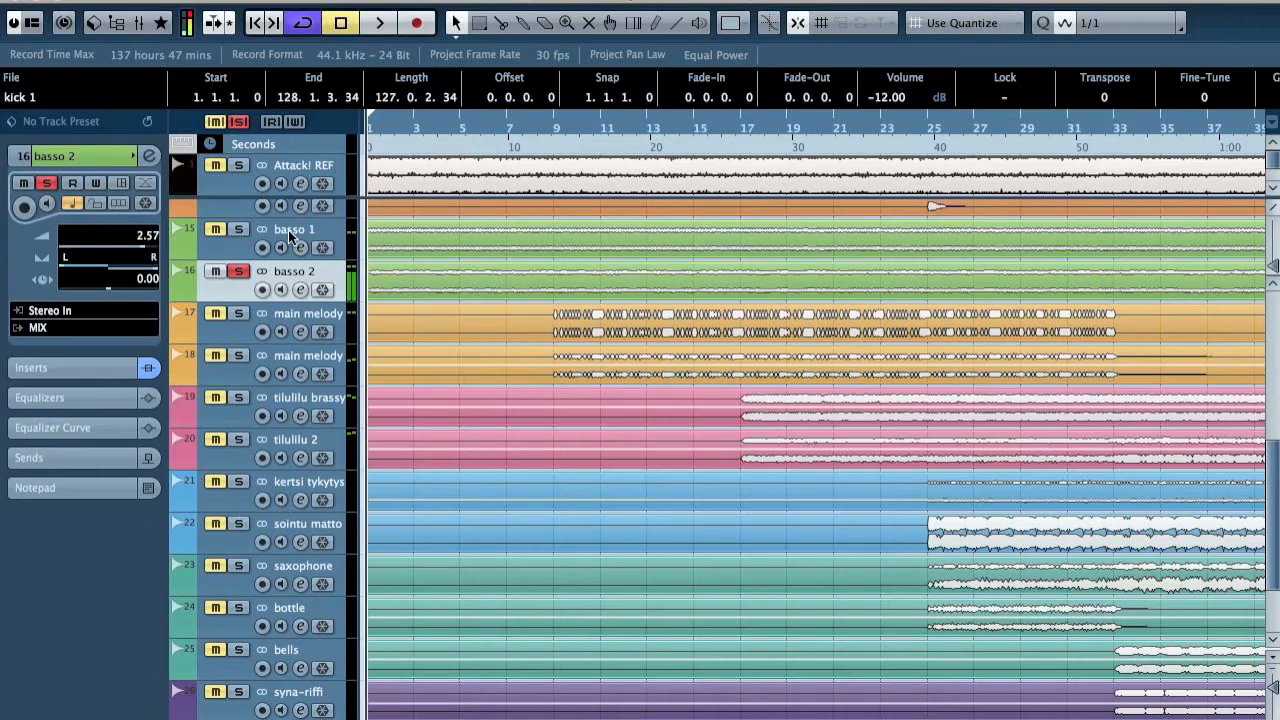
In the mixer, copy the Q1 Stereo insert from basso 2 to slot 2 of basso 1 and solo basso 1 instead
key(F3)
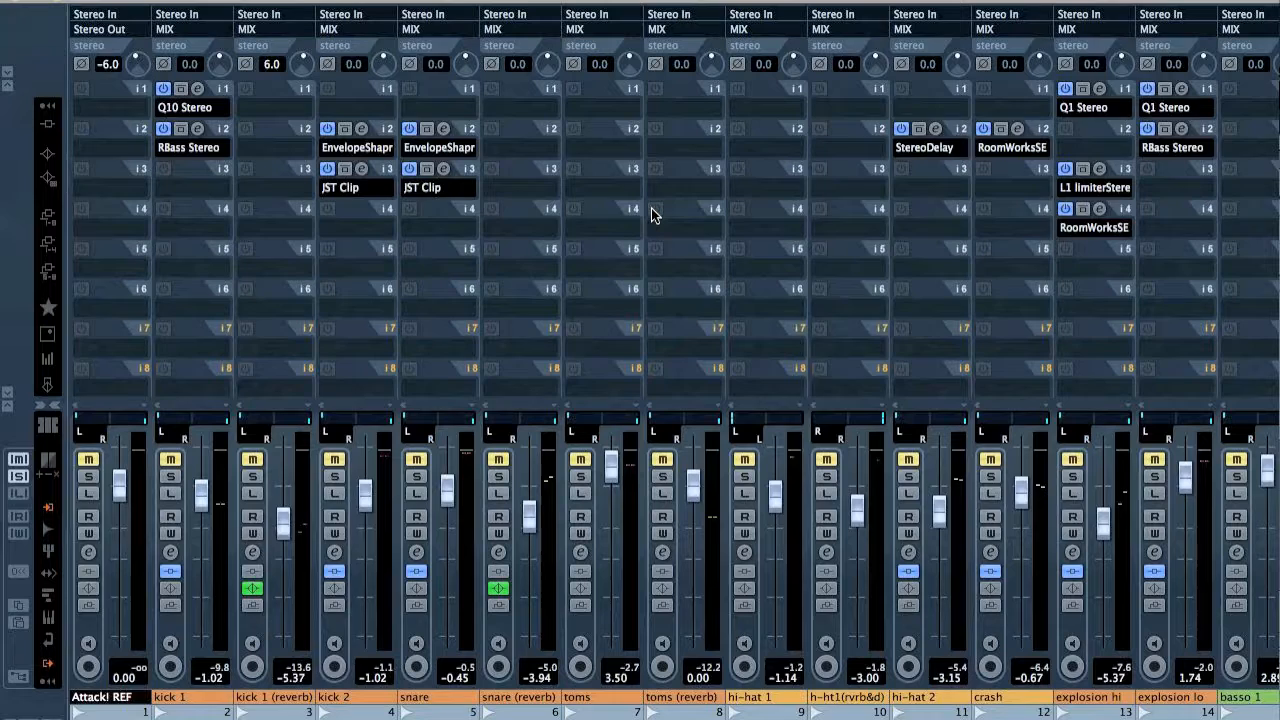
drag(337, 133, 222, 135)
click(211, 477)
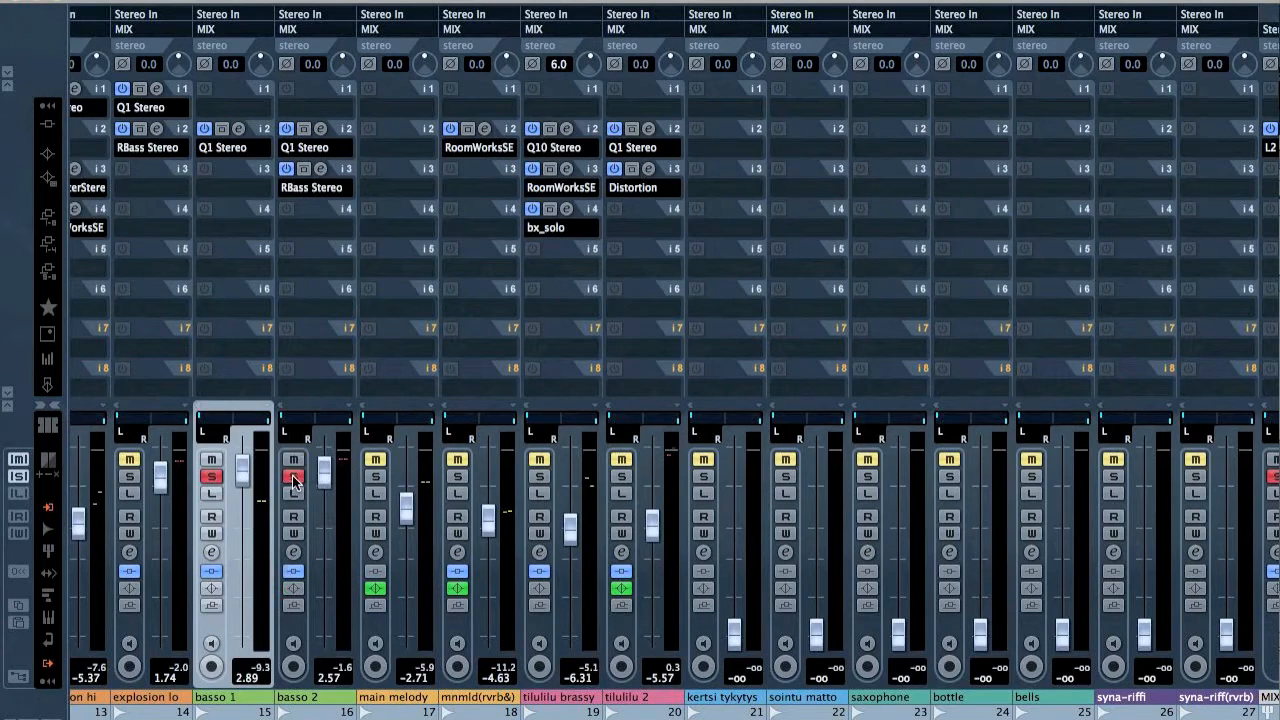
Change the Q1 Stereo on basso 1 to a high-pass filter at 215 Hz and close the plug-in
click(239, 131)
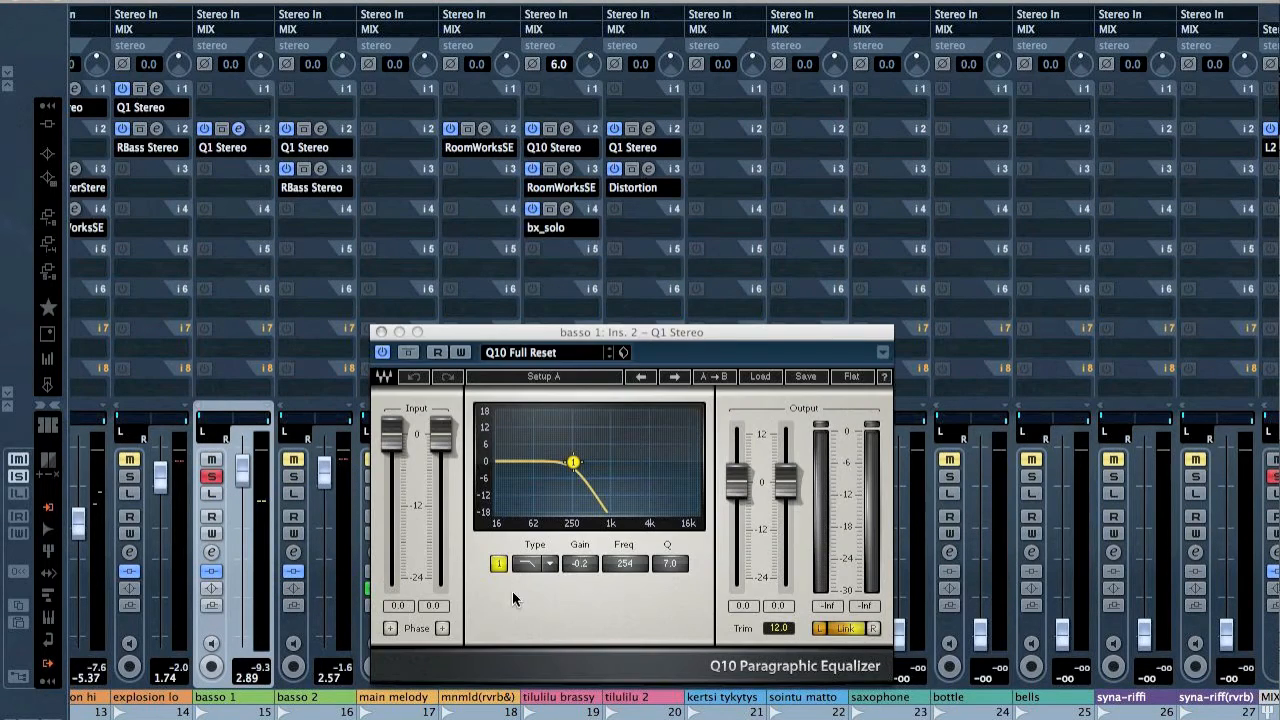
click(532, 561)
mouse_move(572, 462)
mouse_down()
mouse_move(500, 462)
mouse_move(567, 461)
mouse_up()
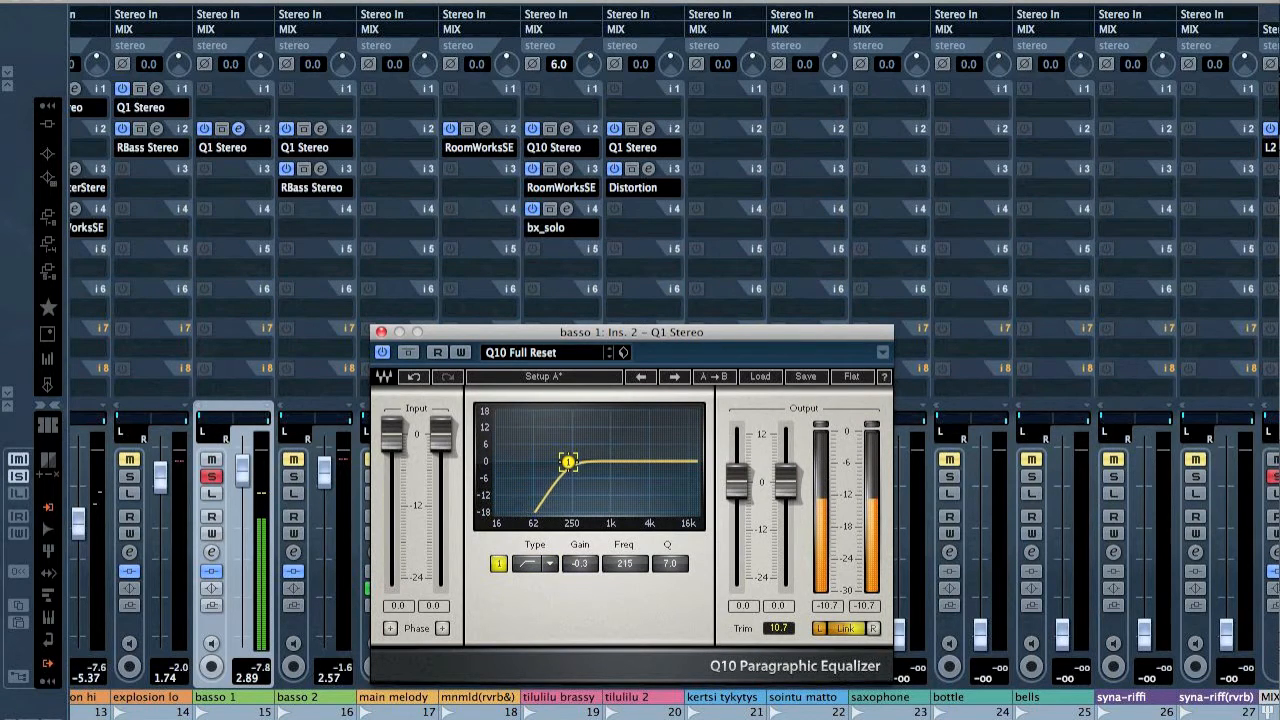
click(381, 331)
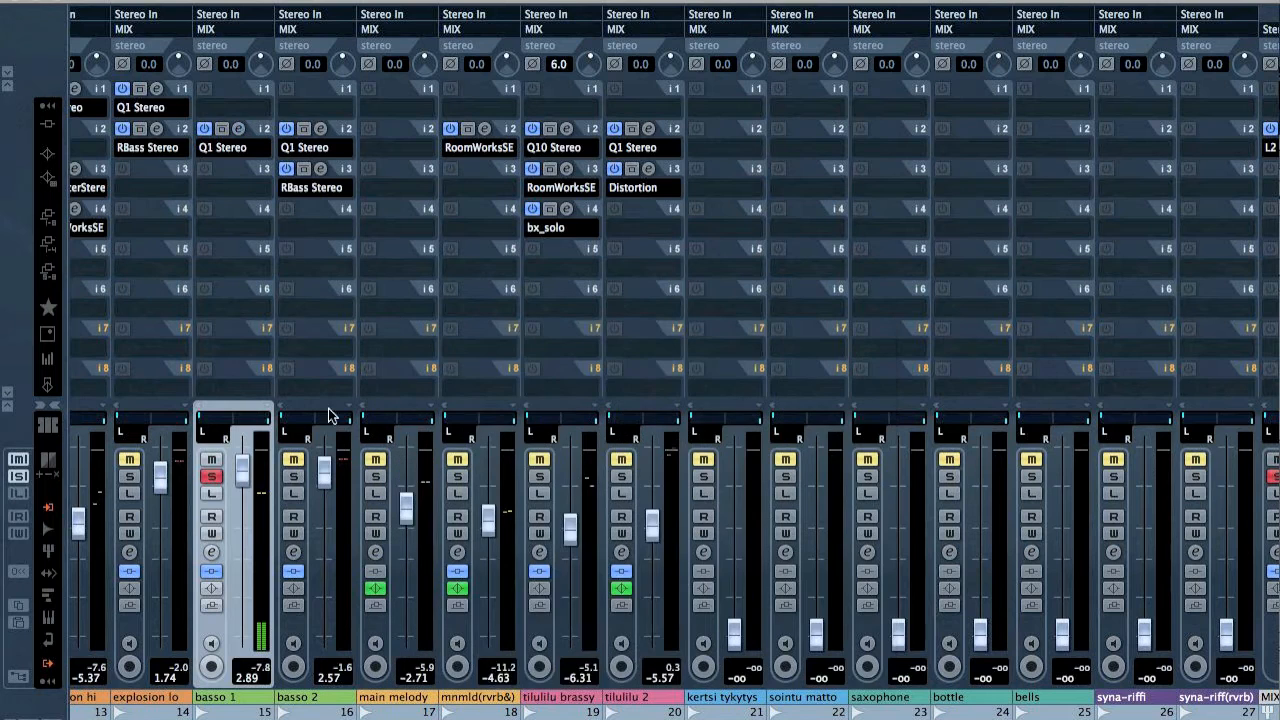
Add L1 limiter Stereo to insert slot 3 of basso 1 with threshold -20.5, output ceiling -5.2 and release about 94, and close it
click(221, 186)
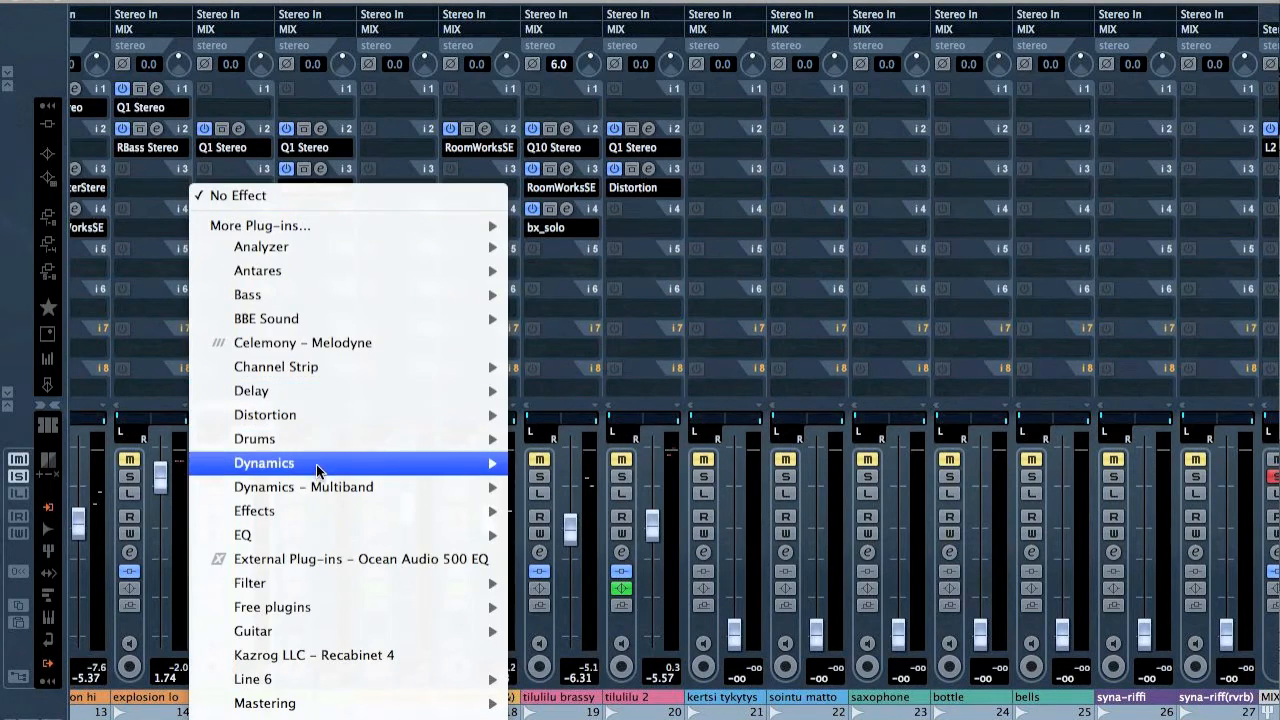
mouse_move(316, 464)
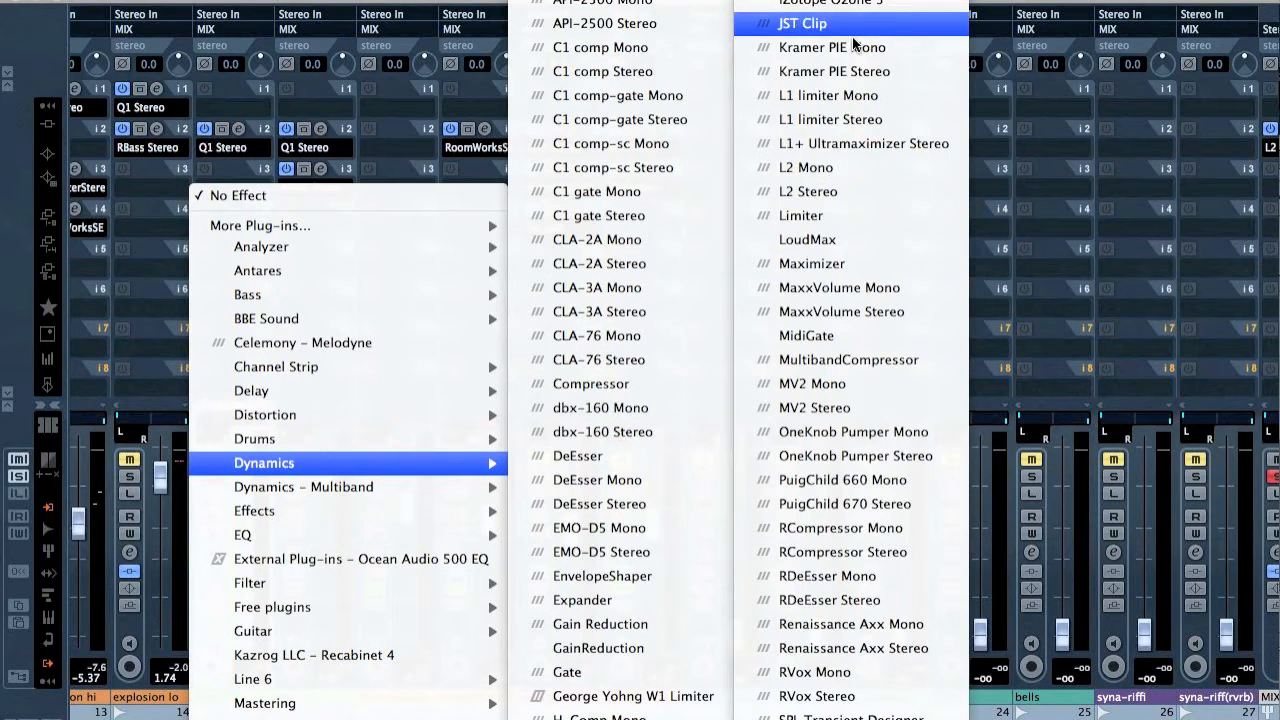
click(855, 120)
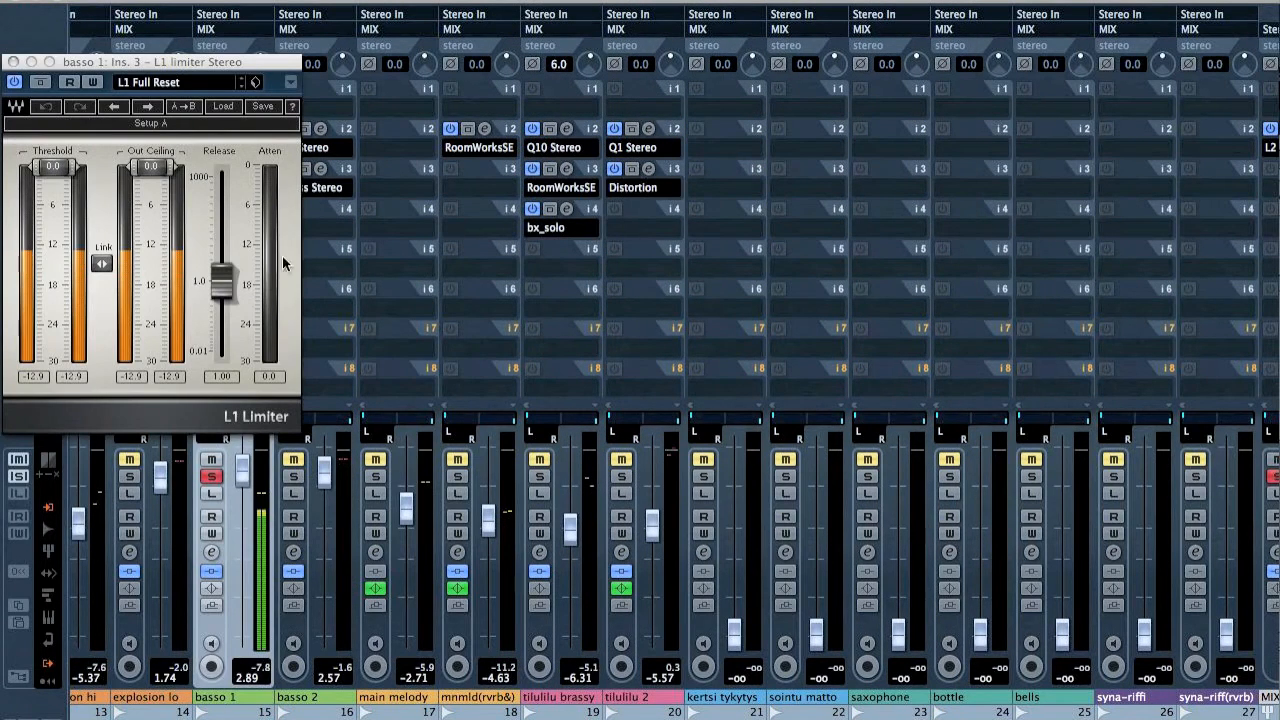
drag(102, 264, 102, 297)
drag(62, 201, 62, 299)
drag(222, 282, 222, 211)
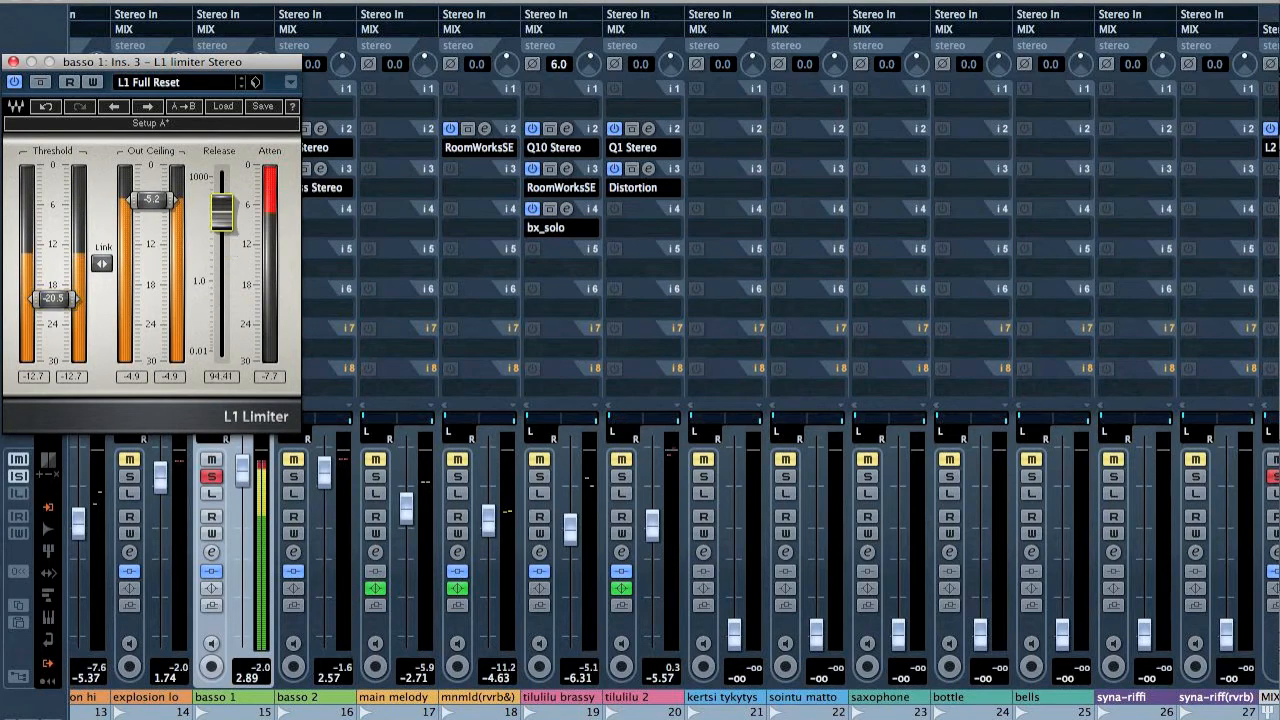
click(13, 61)
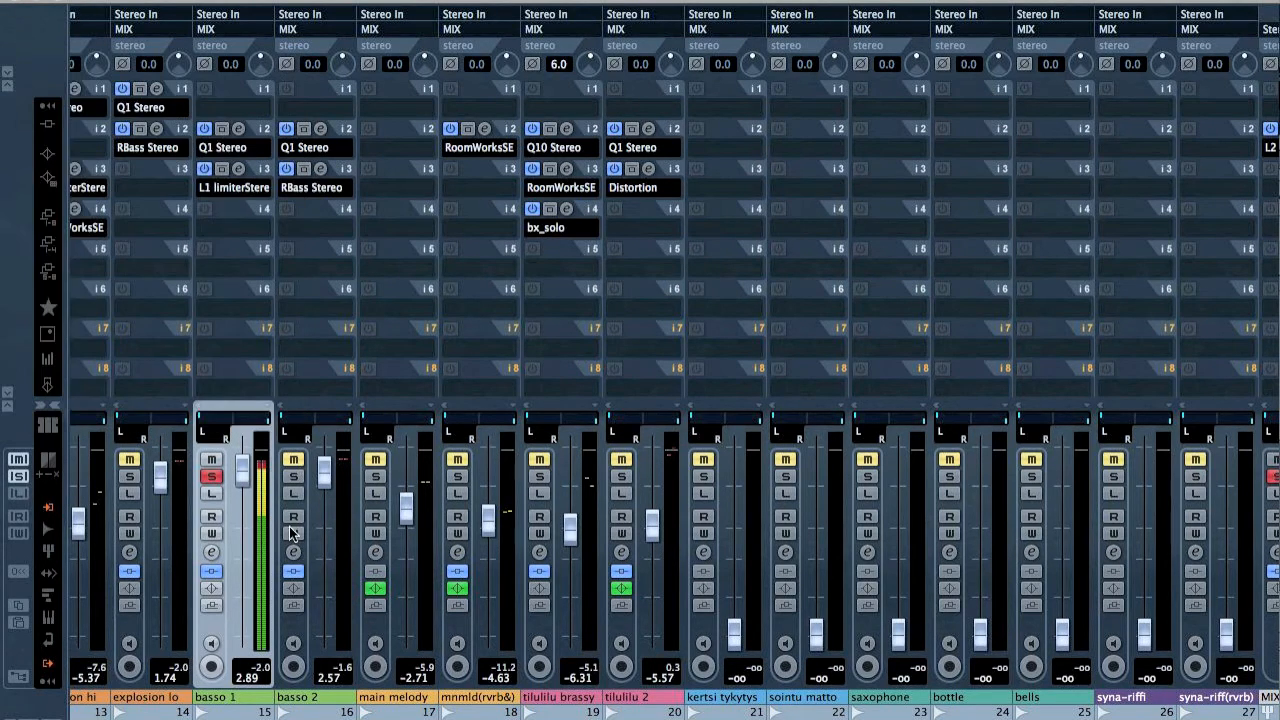
Unsolo basso 1 and lower its level to -2.15 dB
click(211, 477)
drag(242, 470, 264, 505)
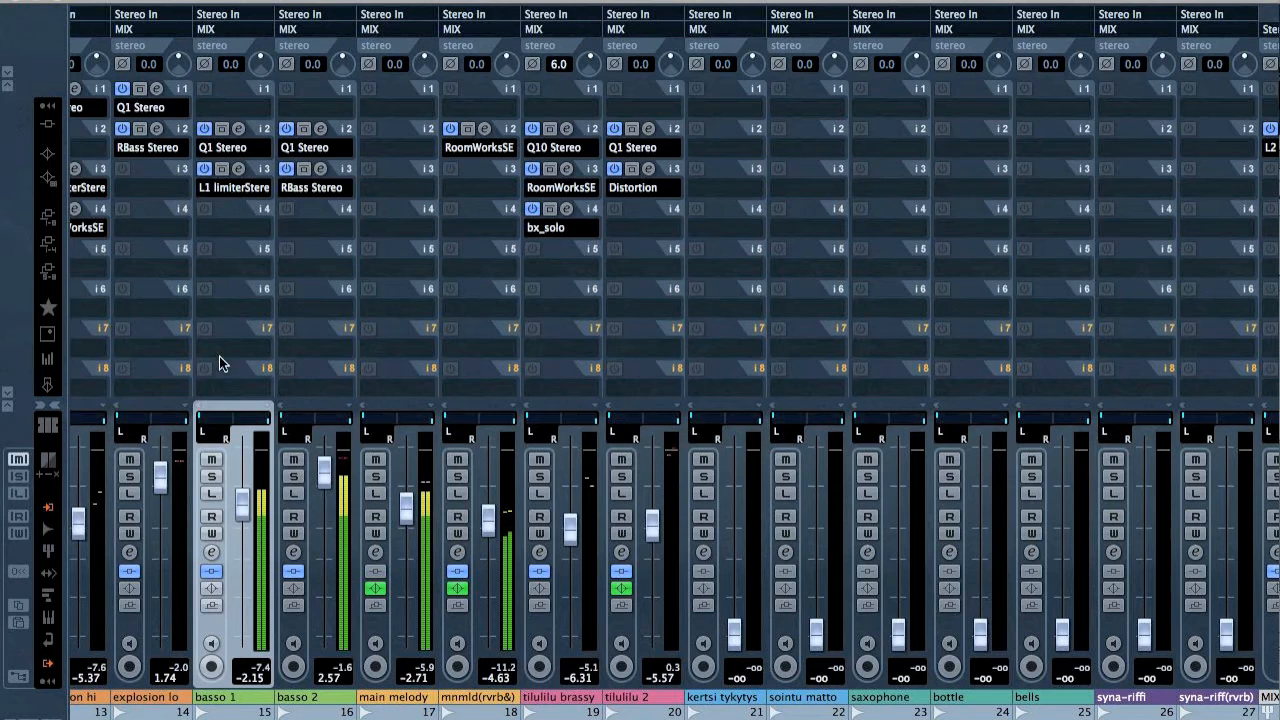
In the channel EQ of basso 1, enable band 2 and find and cut 2034 Hz by 12.2 dB with a Q of 7.7
key(e)
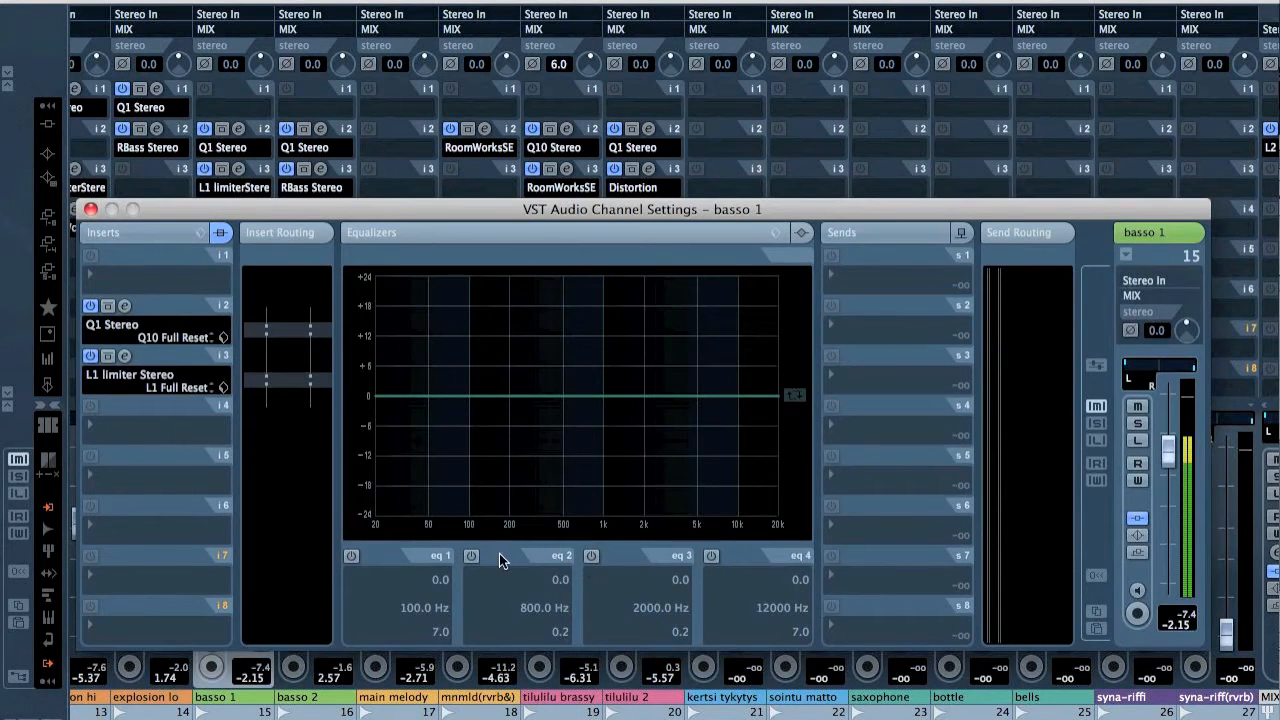
click(471, 556)
drag(590, 397, 631, 306)
drag(561, 642, 529, 641)
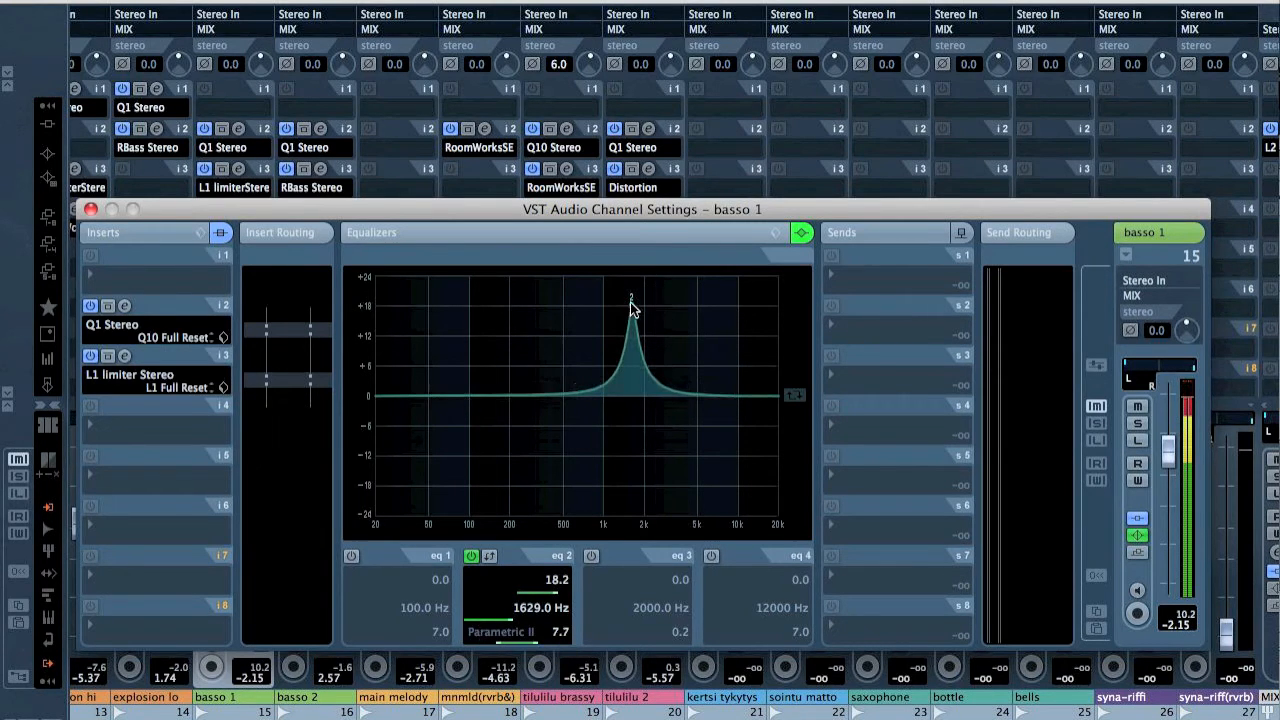
drag(630, 310, 645, 270)
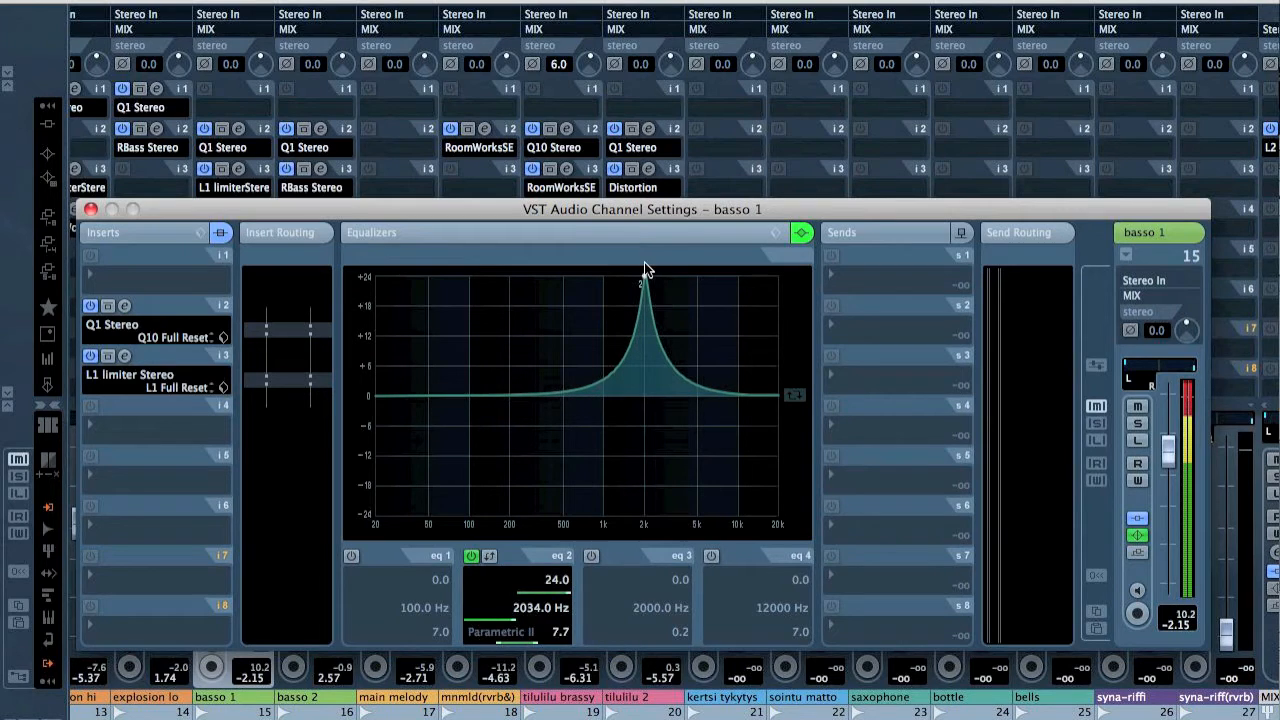
drag(565, 597, 487, 595)
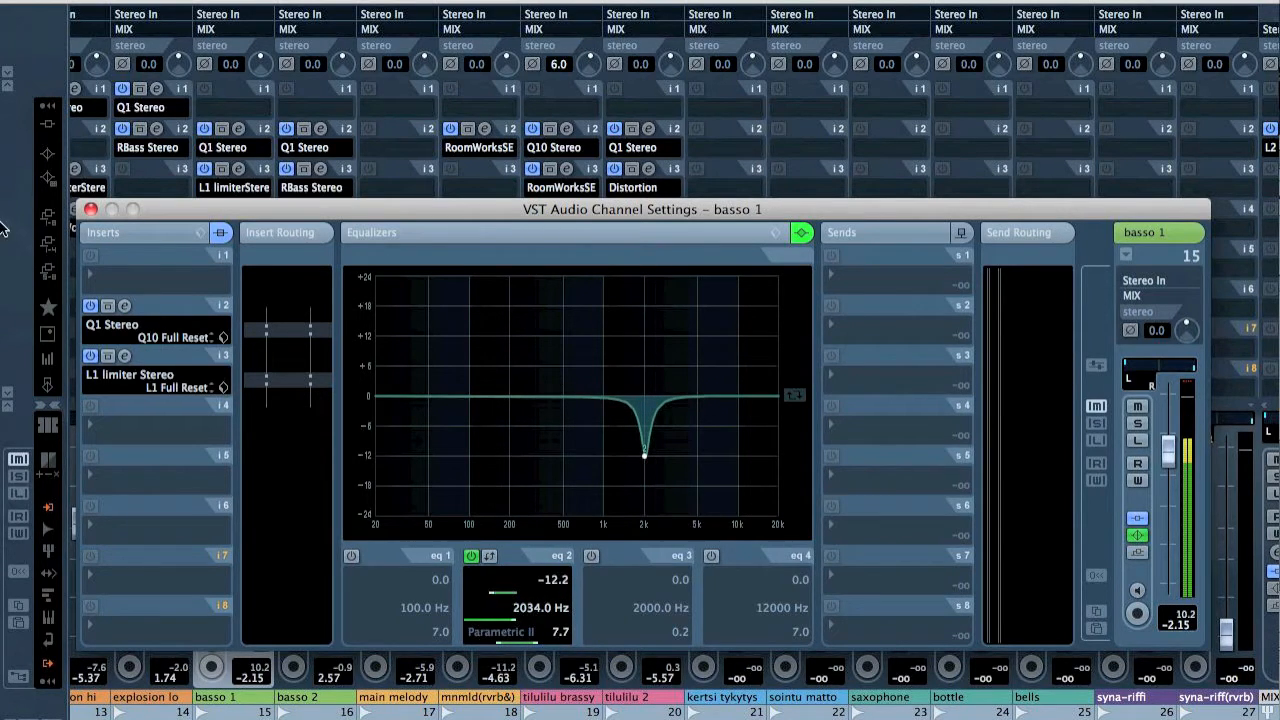
Raise the output ceiling of basso 1's L1 limiter to -2.0 and close the plug-in and channel settings
click(121, 357)
mouse_move(150, 199)
mouse_down()
mouse_move(150, 175)
mouse_move(162, 180)
mouse_up()
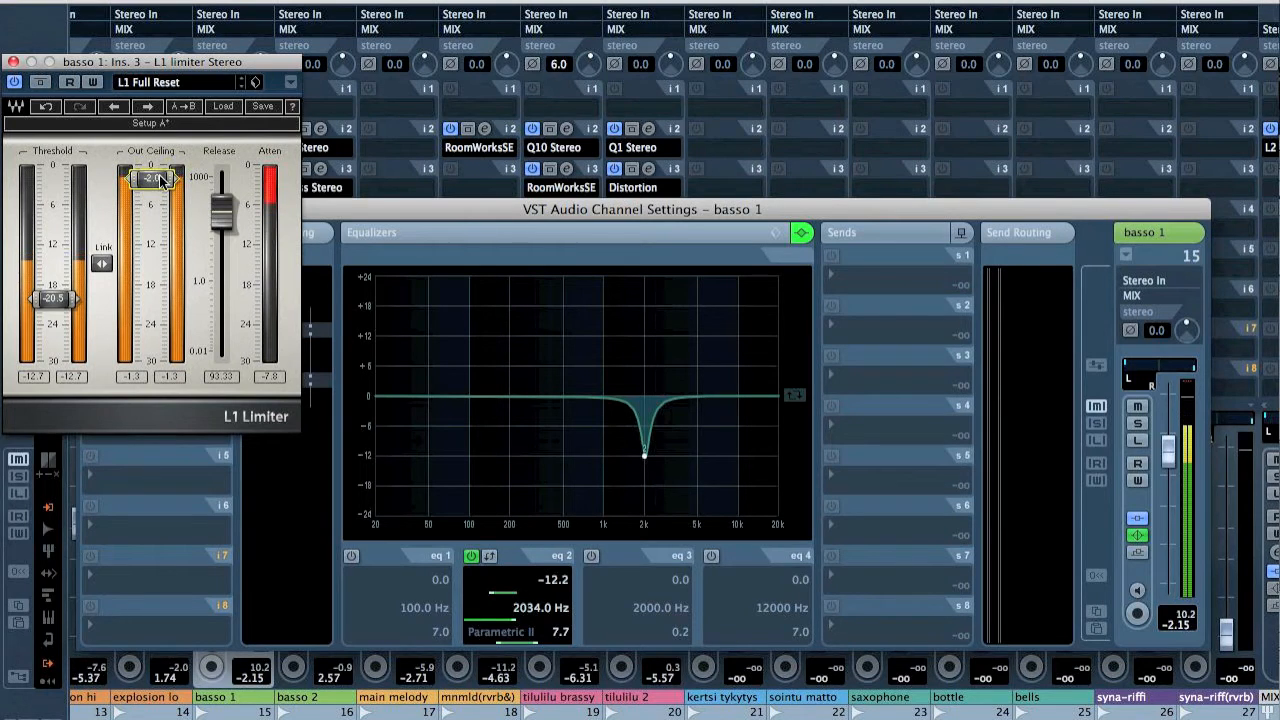
click(12, 61)
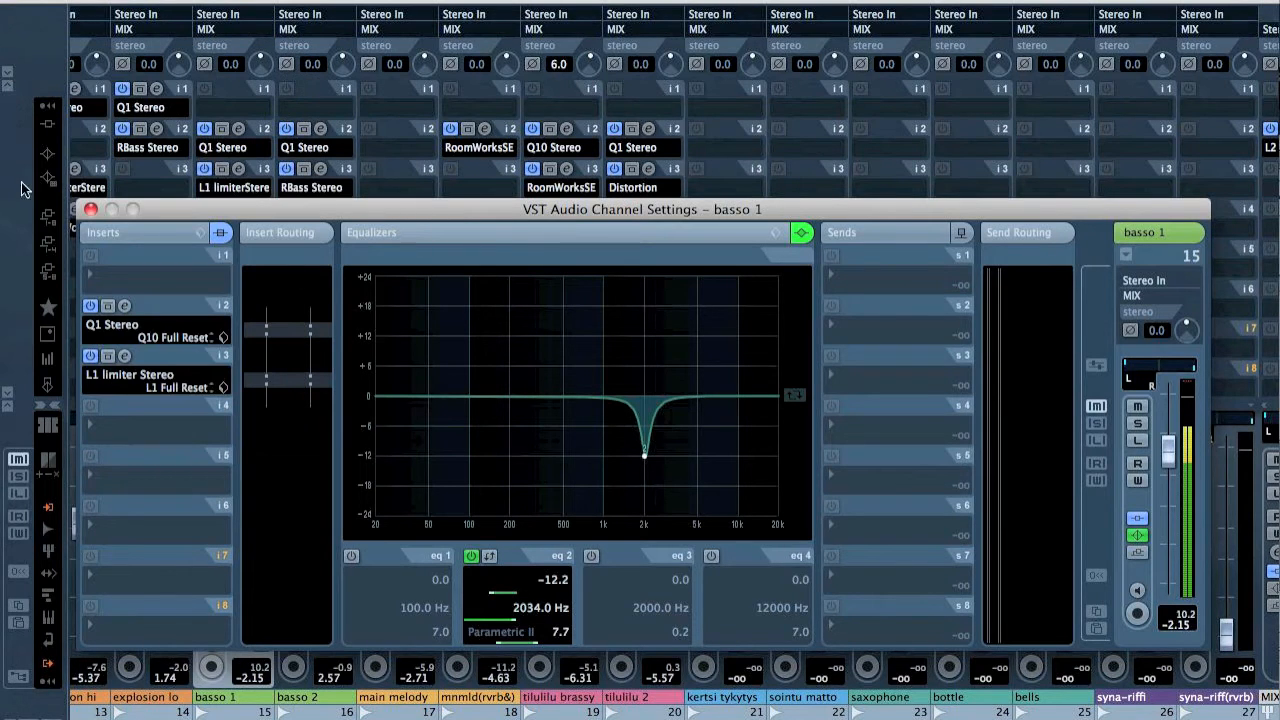
click(89, 211)
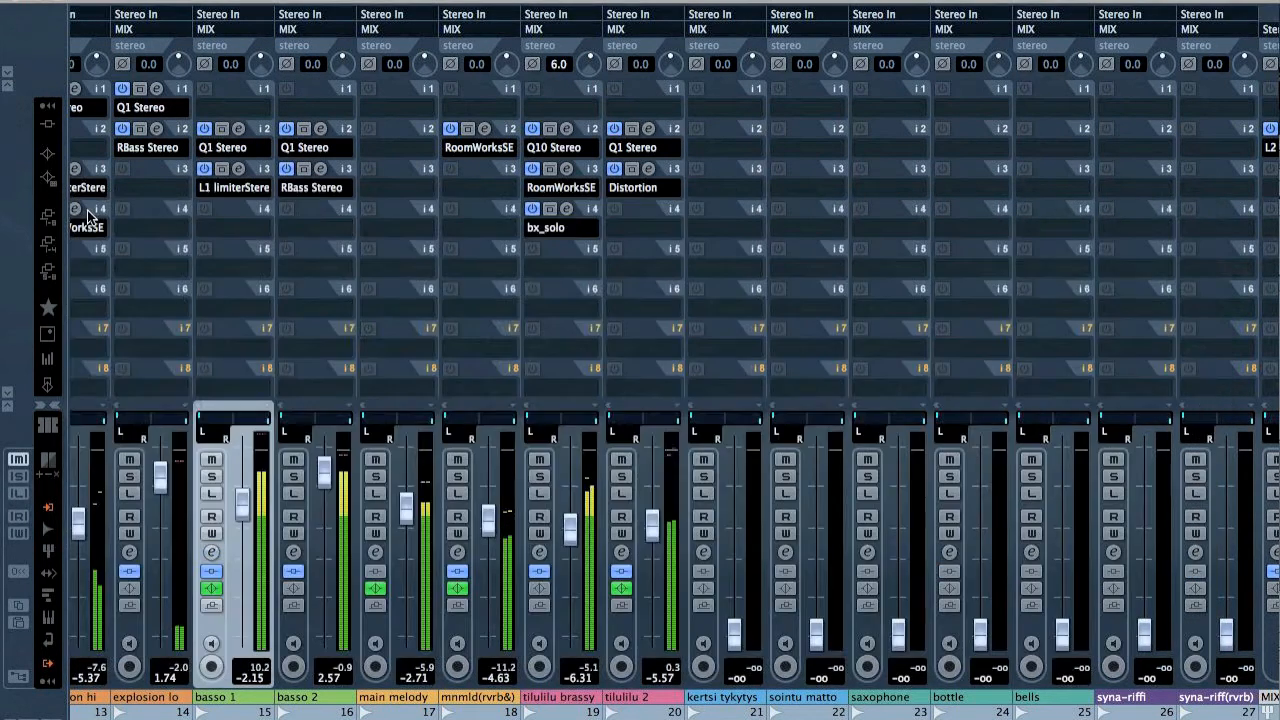
Move the playback position to just before bar 25 and raise the kertsi tykytys level to 4.47 dB
key(F3)
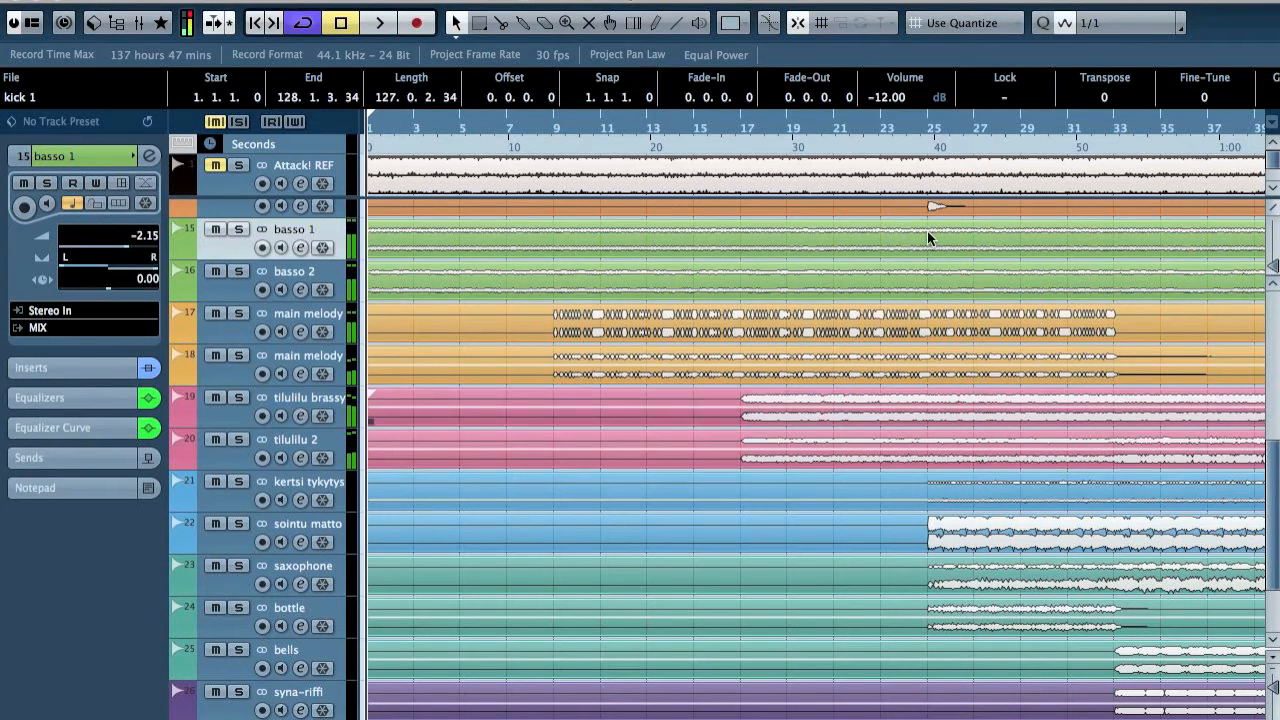
click(920, 132)
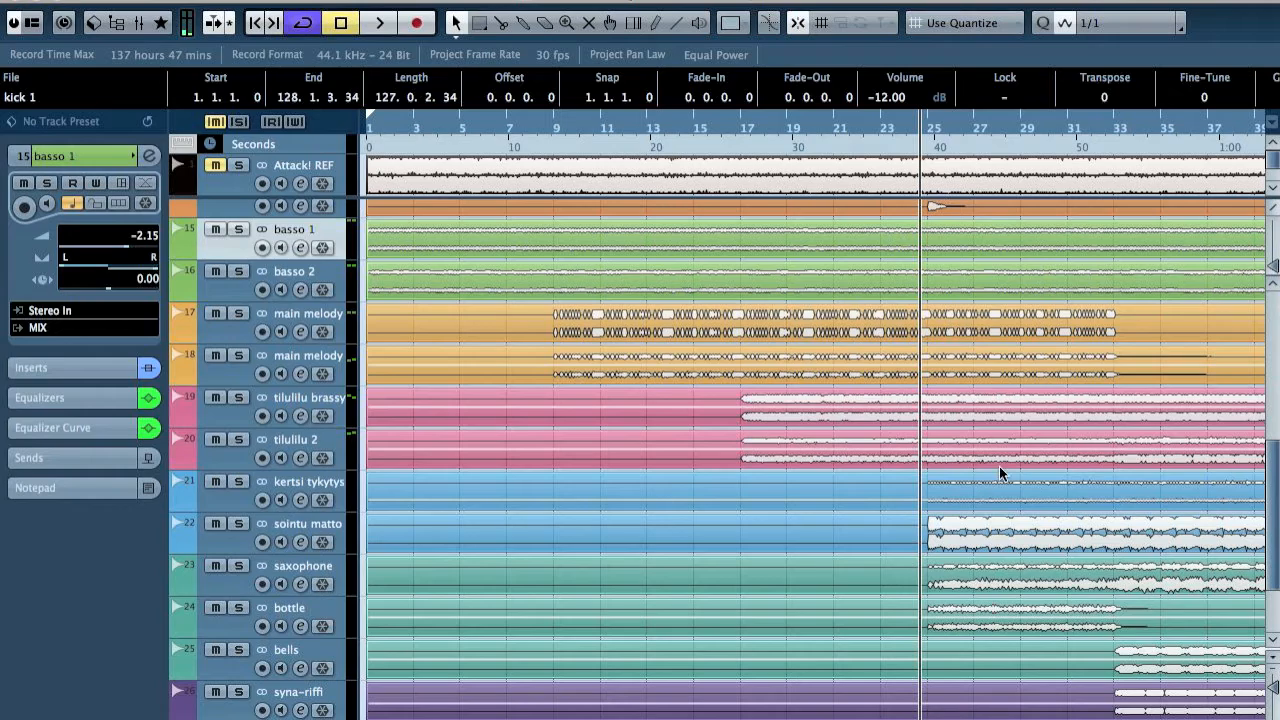
key(F3)
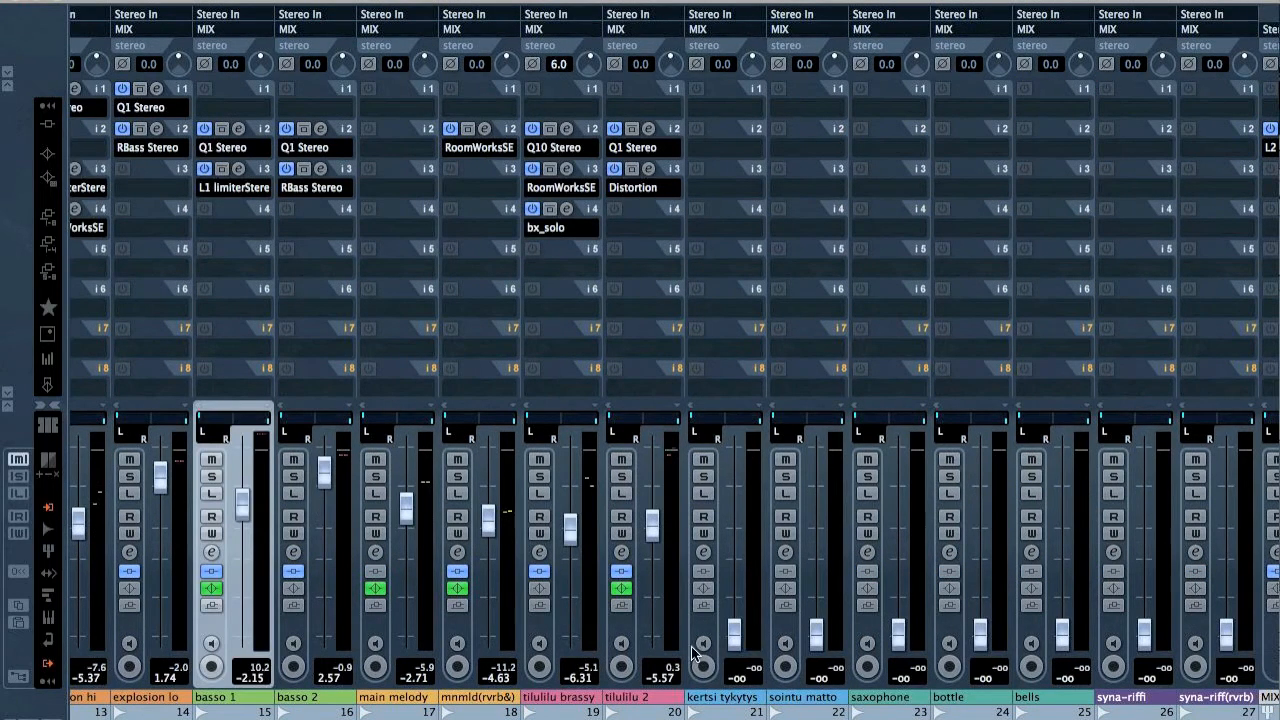
click(707, 636)
drag(741, 636, 743, 454)
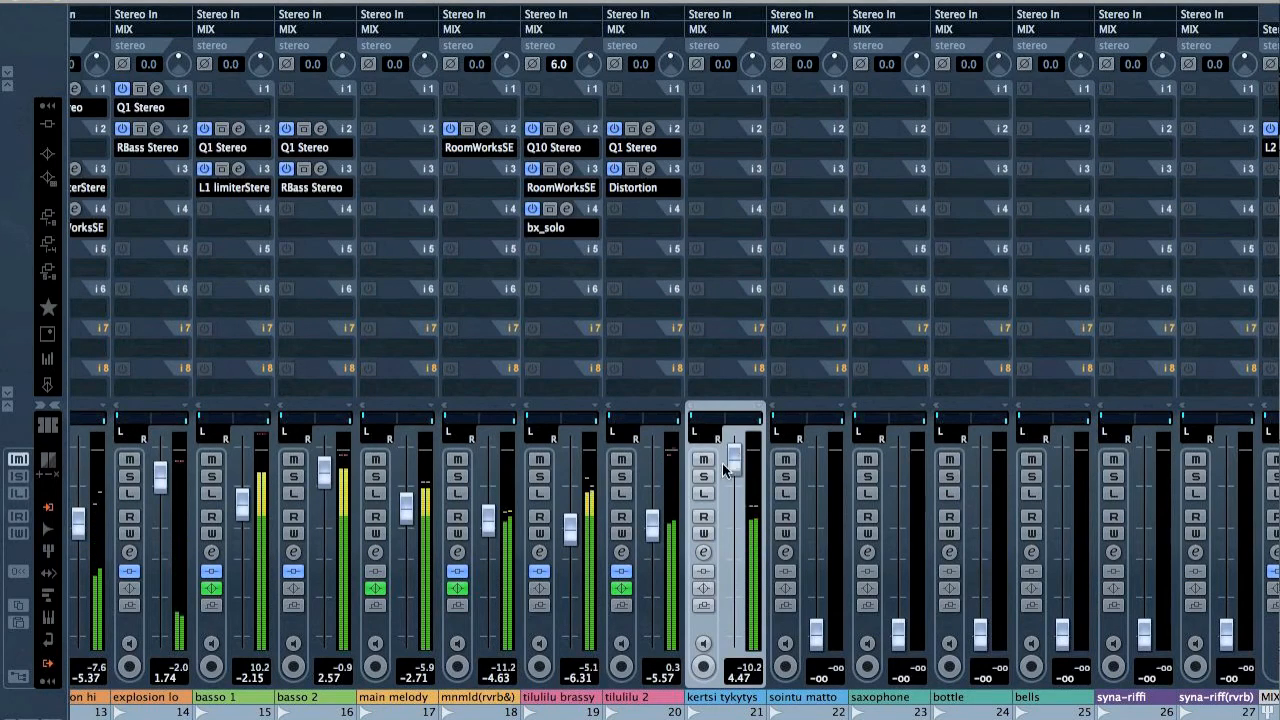
Bring up sointu matto, audition it soloed with kertsi tykytys, and set its level to -4.45 dB in the full mix
click(704, 476)
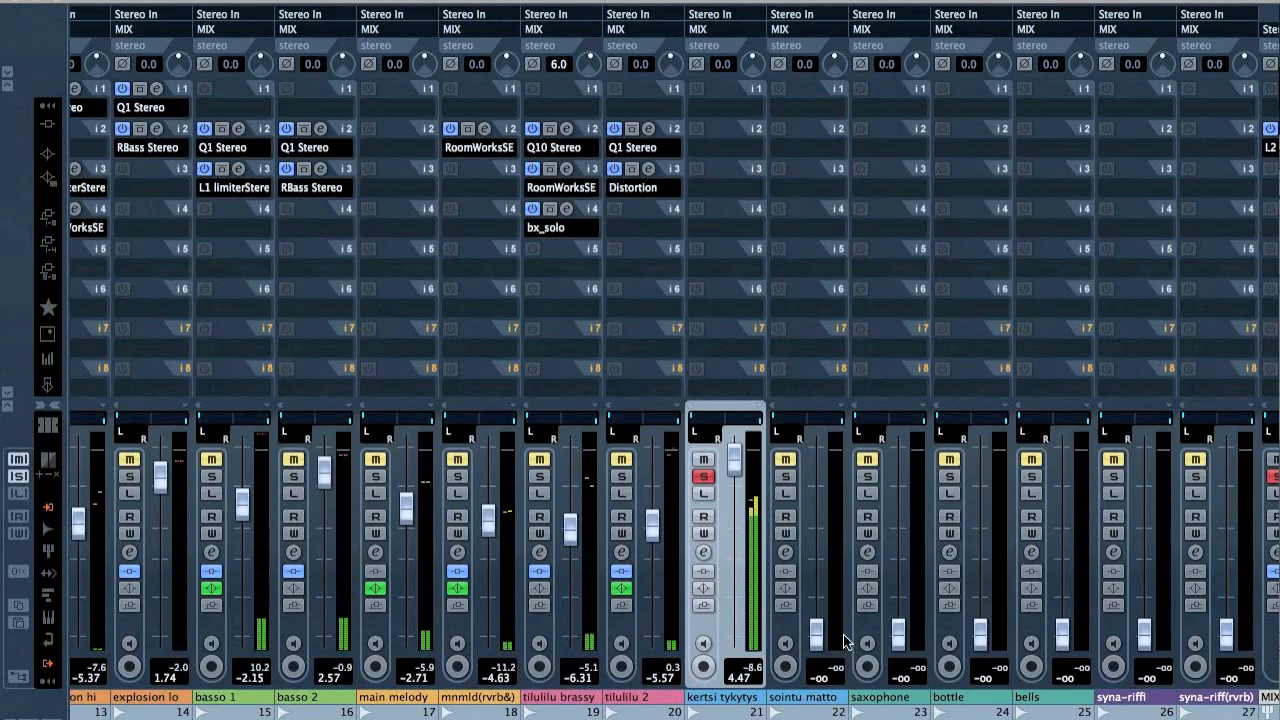
drag(814, 634, 817, 480)
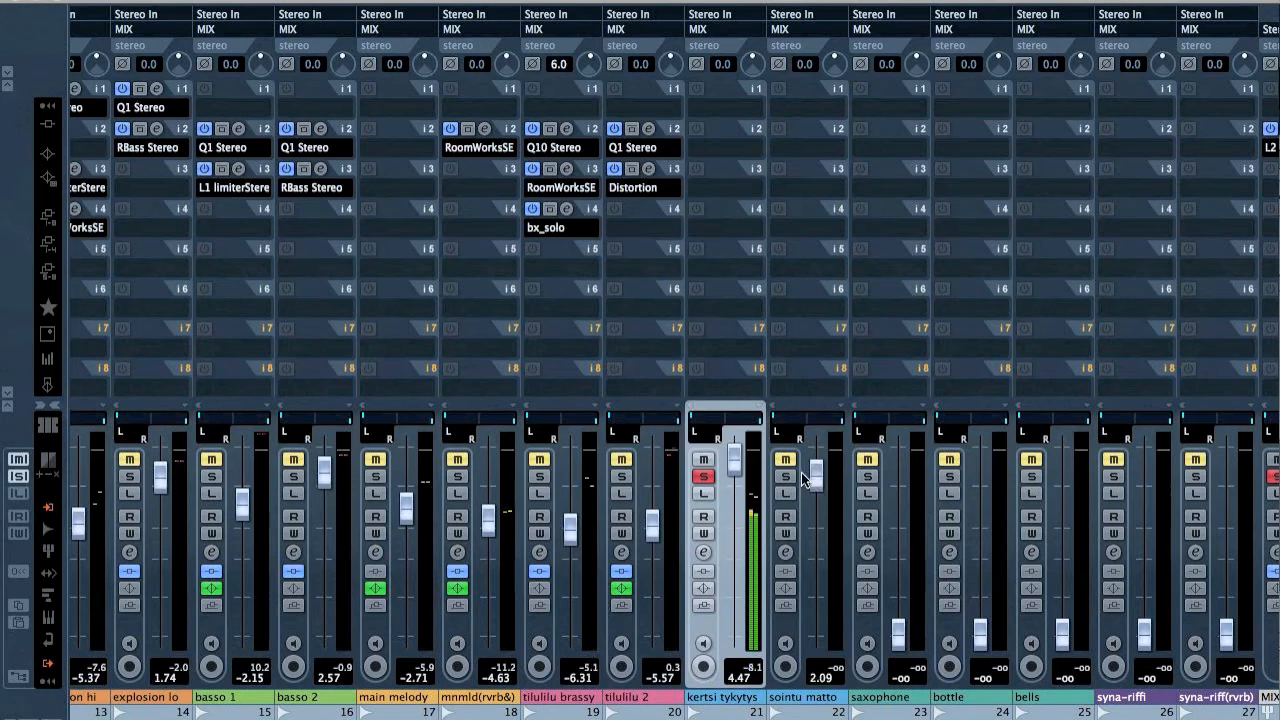
click(786, 476)
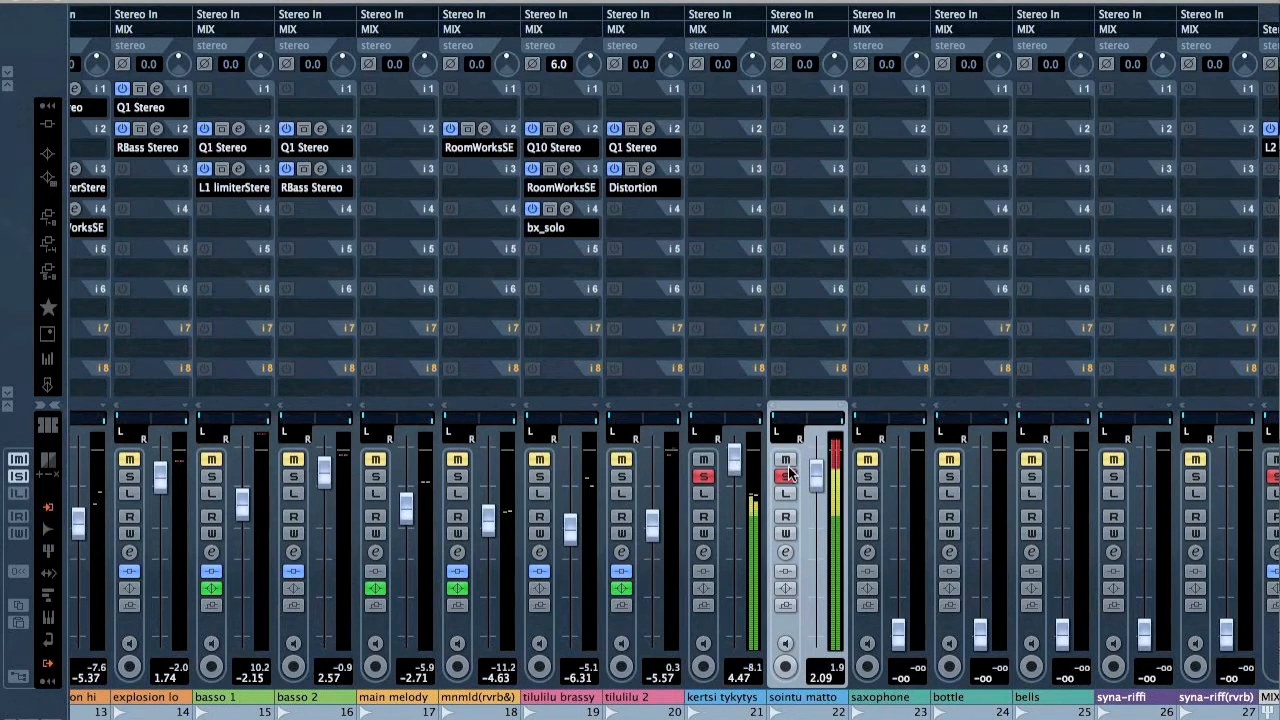
click(787, 476)
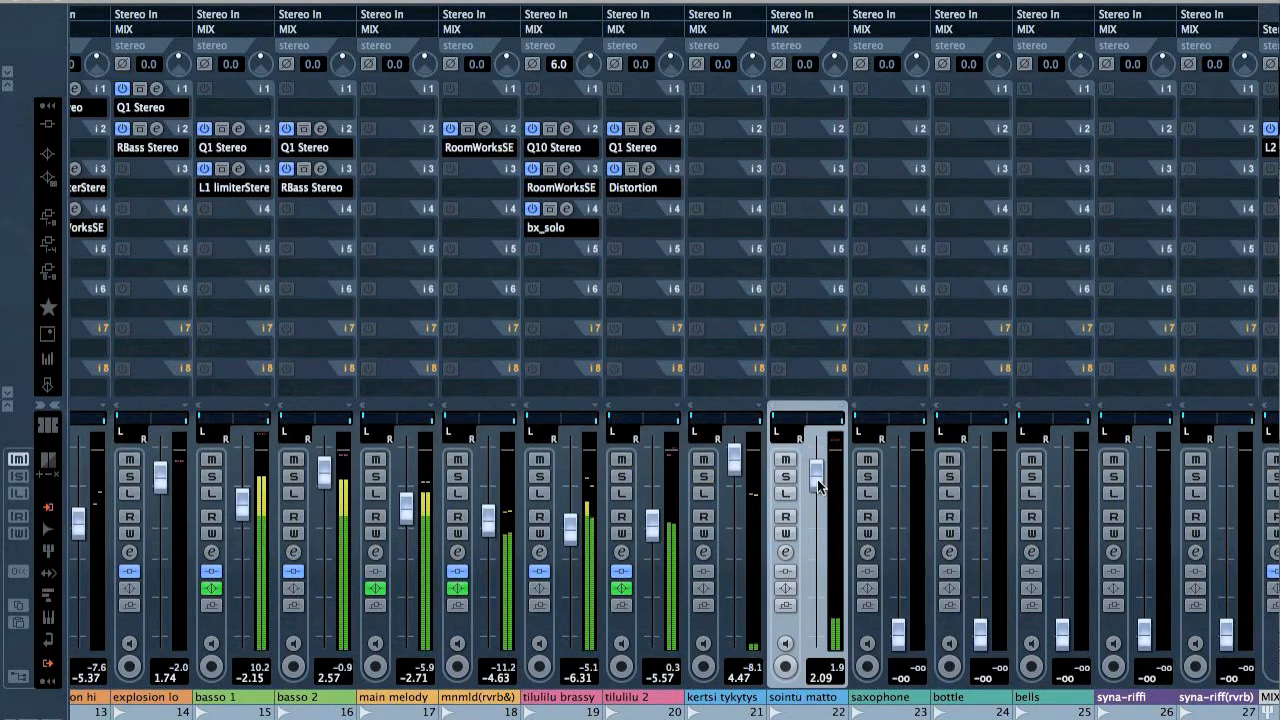
drag(819, 475, 819, 518)
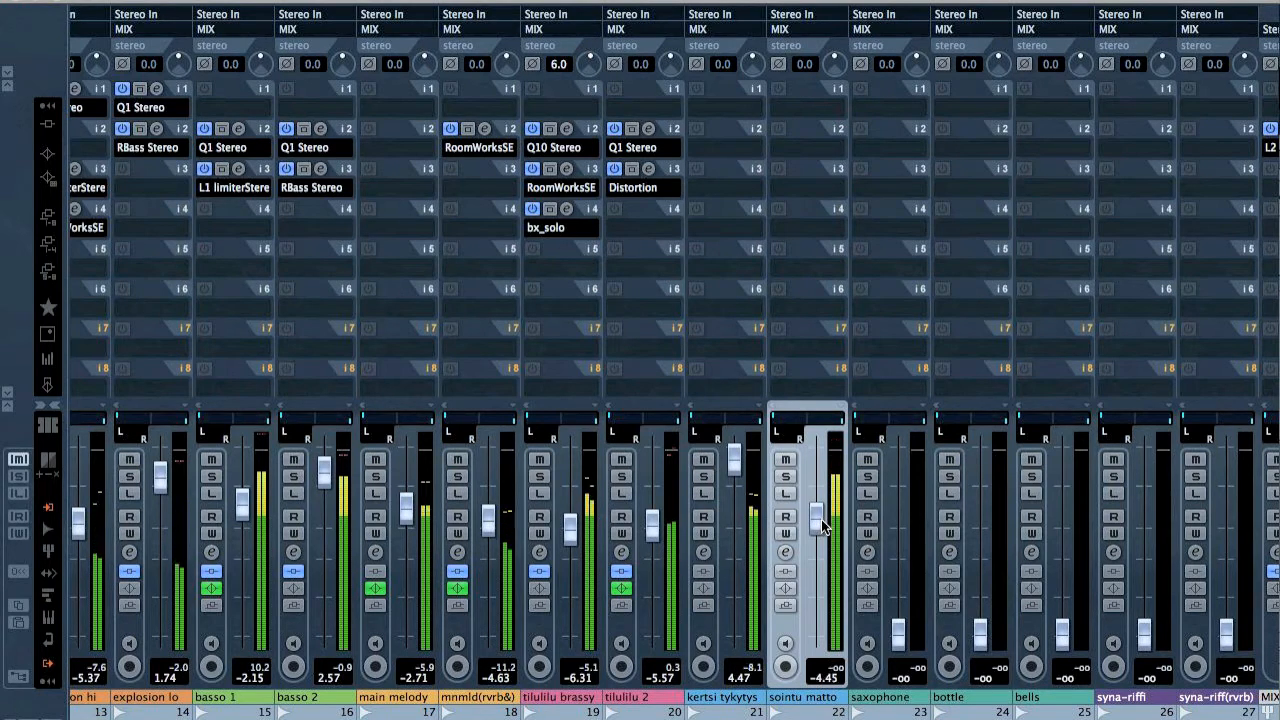
Select the saxophone and bottle tracks and set their mixer levels to -3.30 dB and -1.89 dB for playback
key(F3)
key(space)
click(338, 565)
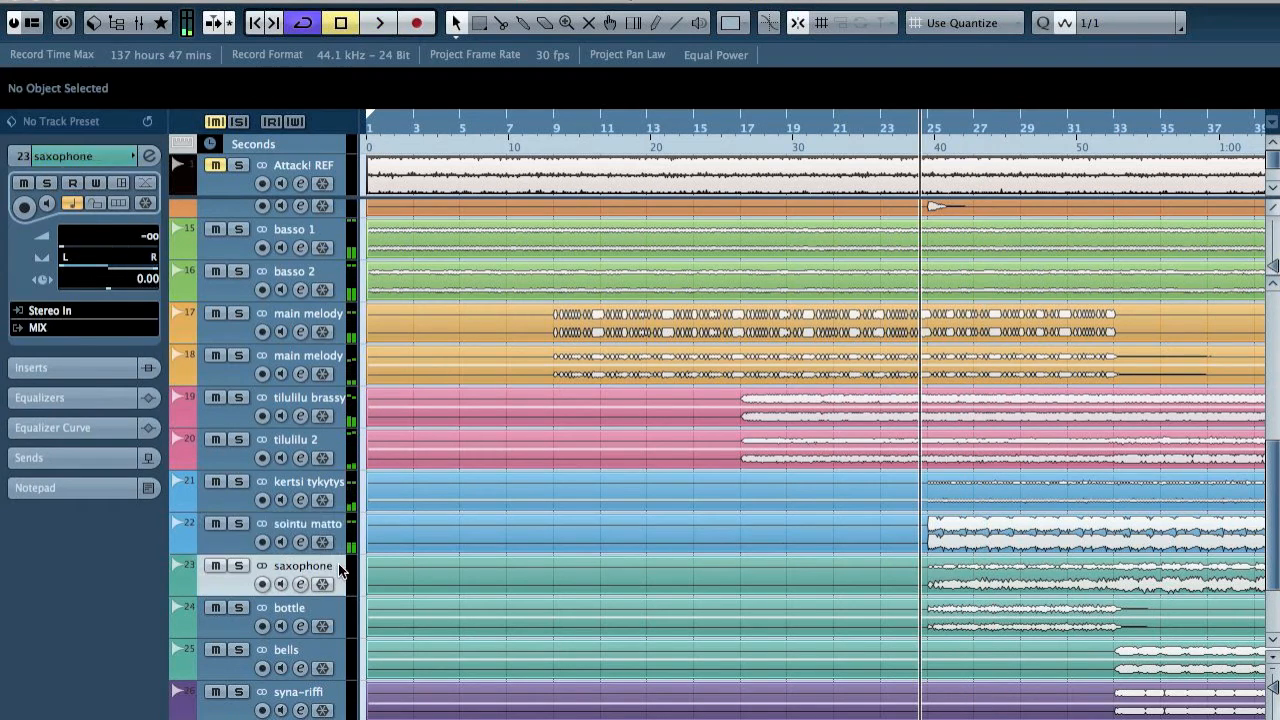
shift+click(330, 620)
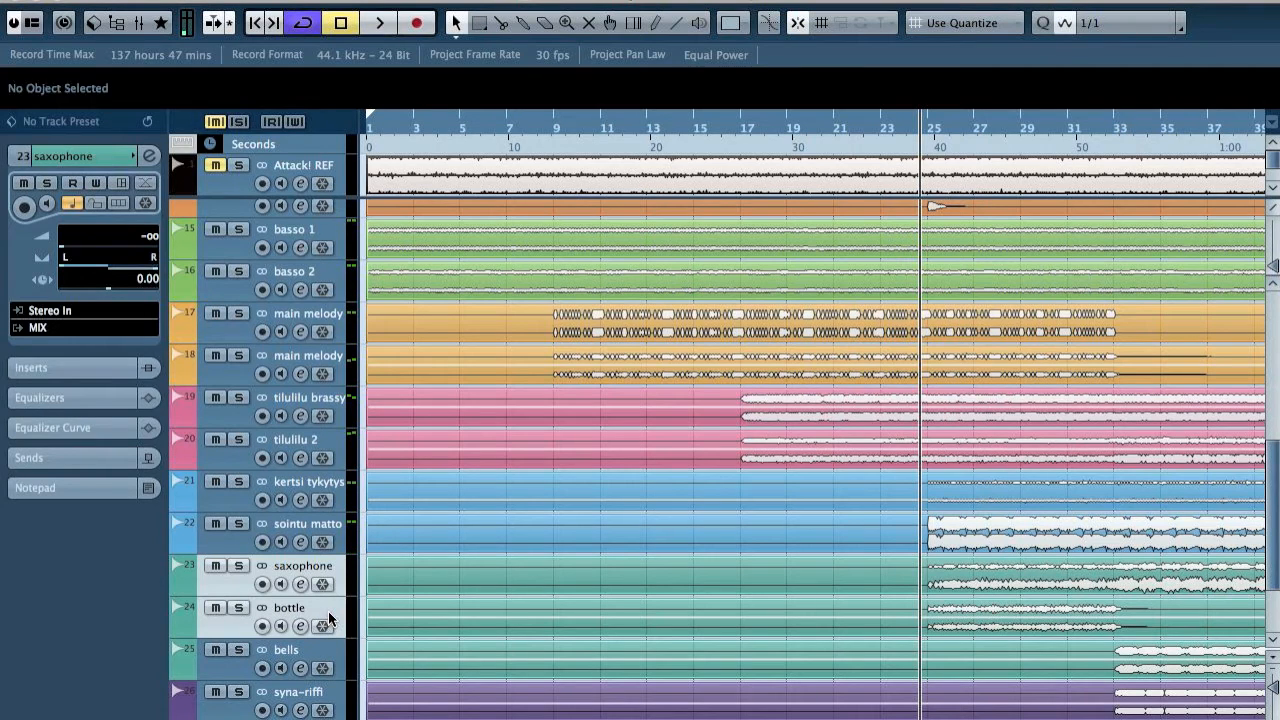
key(F3)
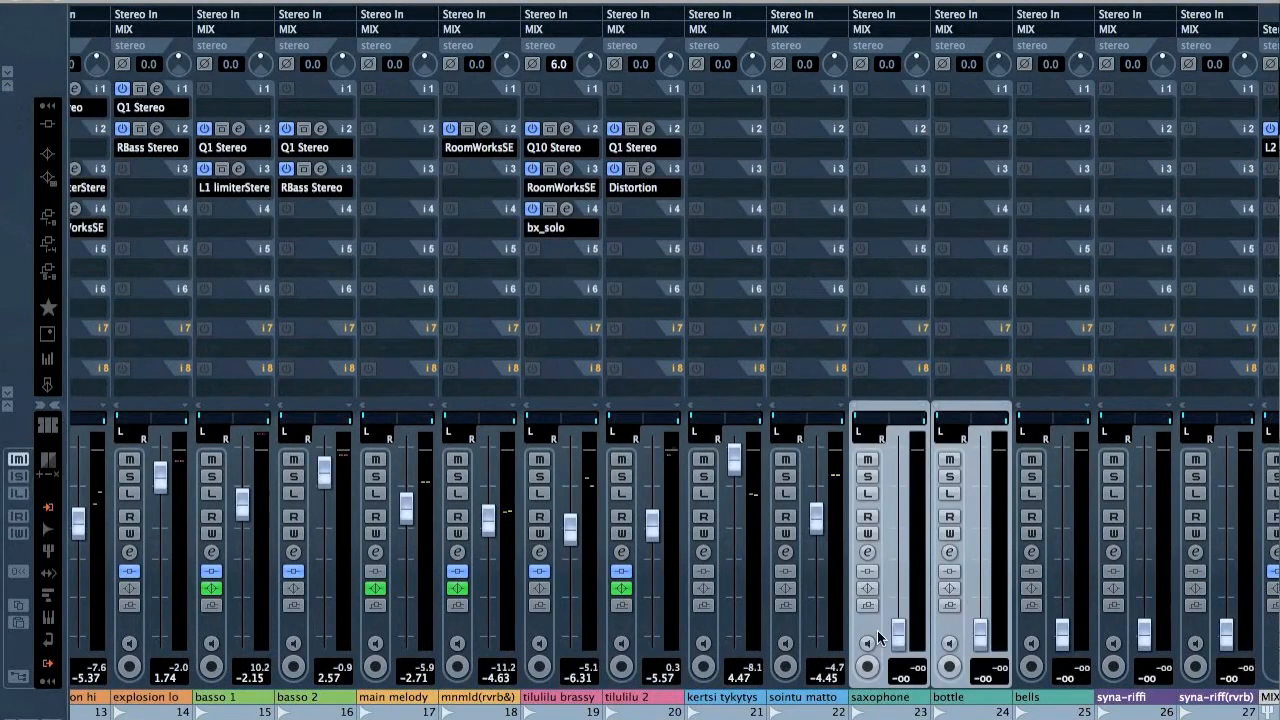
drag(897, 637, 899, 515)
drag(970, 620, 980, 495)
key(space)
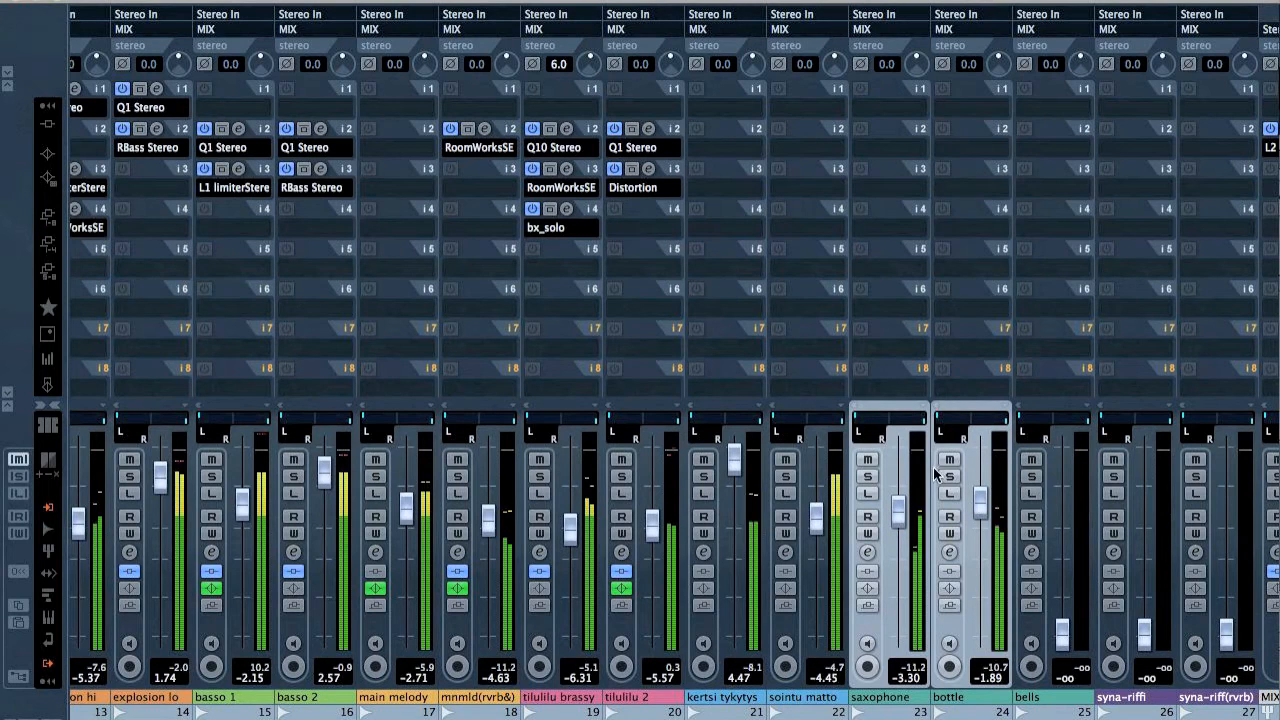
Solo bottle, and give the saxophone EQ a High Pass I at 199 Hz plus a Parametric II boost between 1 and 2 kHz
click(949, 476)
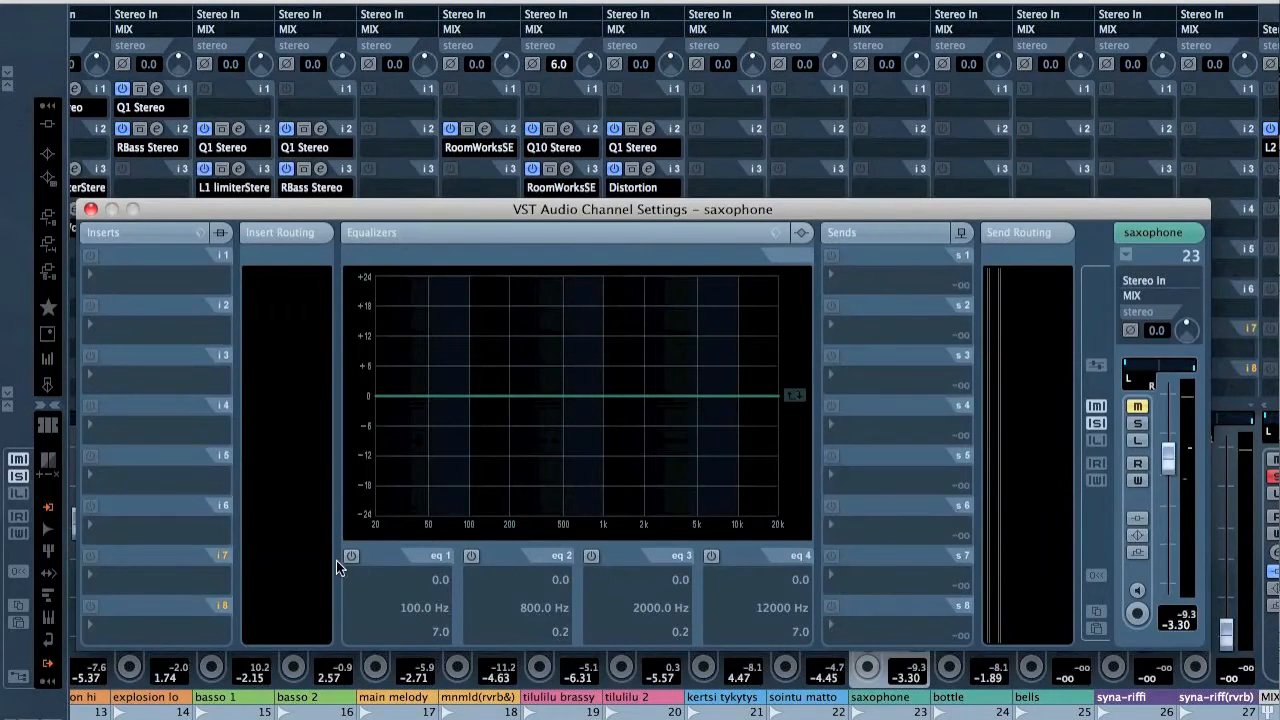
click(351, 556)
click(378, 633)
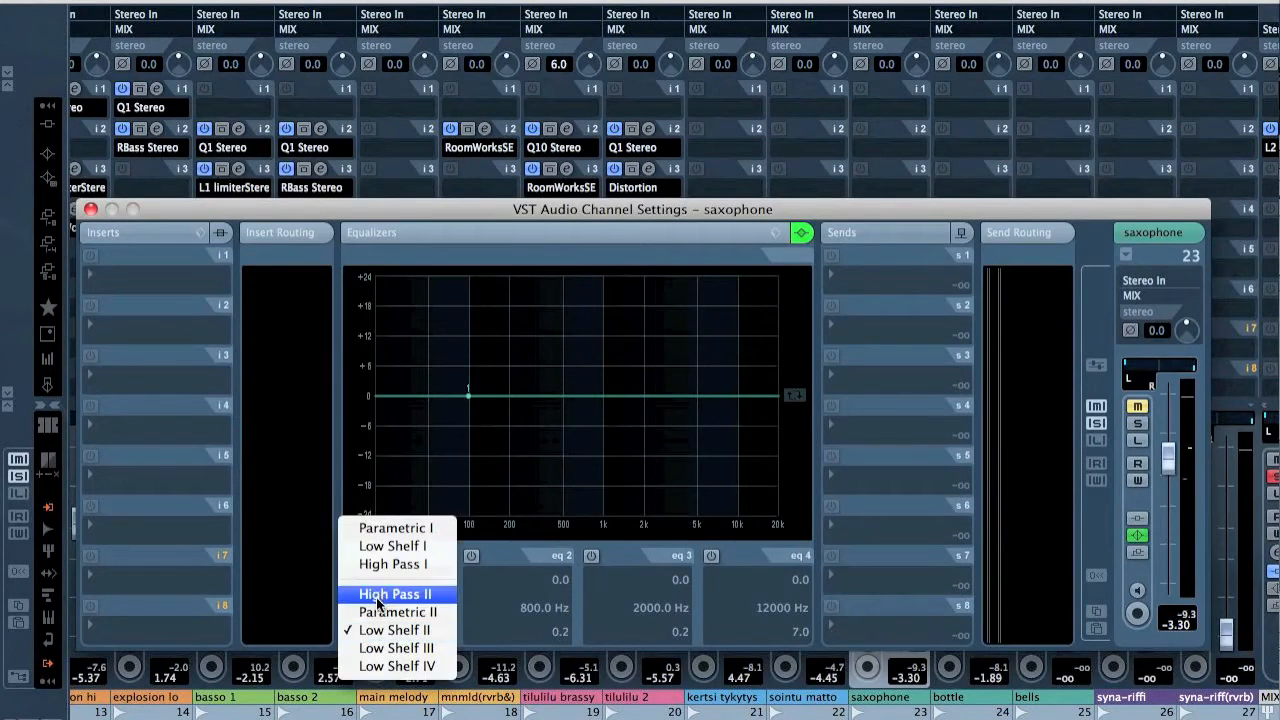
click(385, 564)
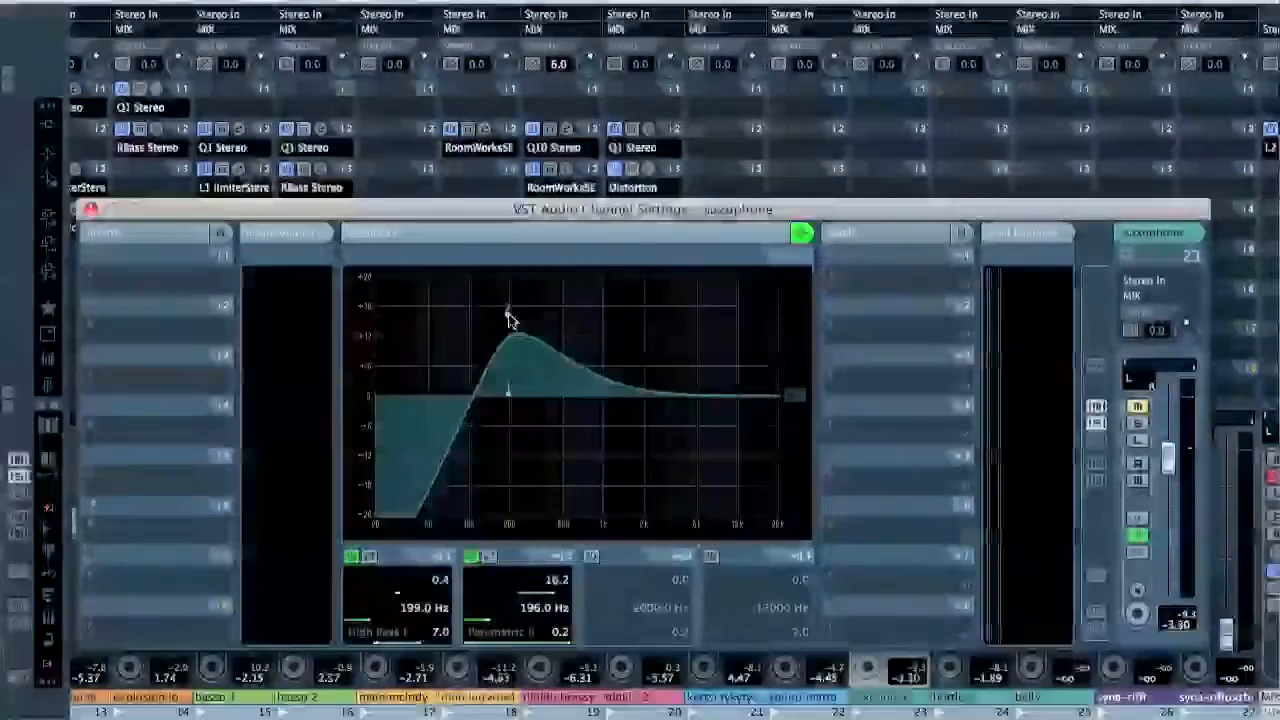
drag(509, 315, 638, 321)
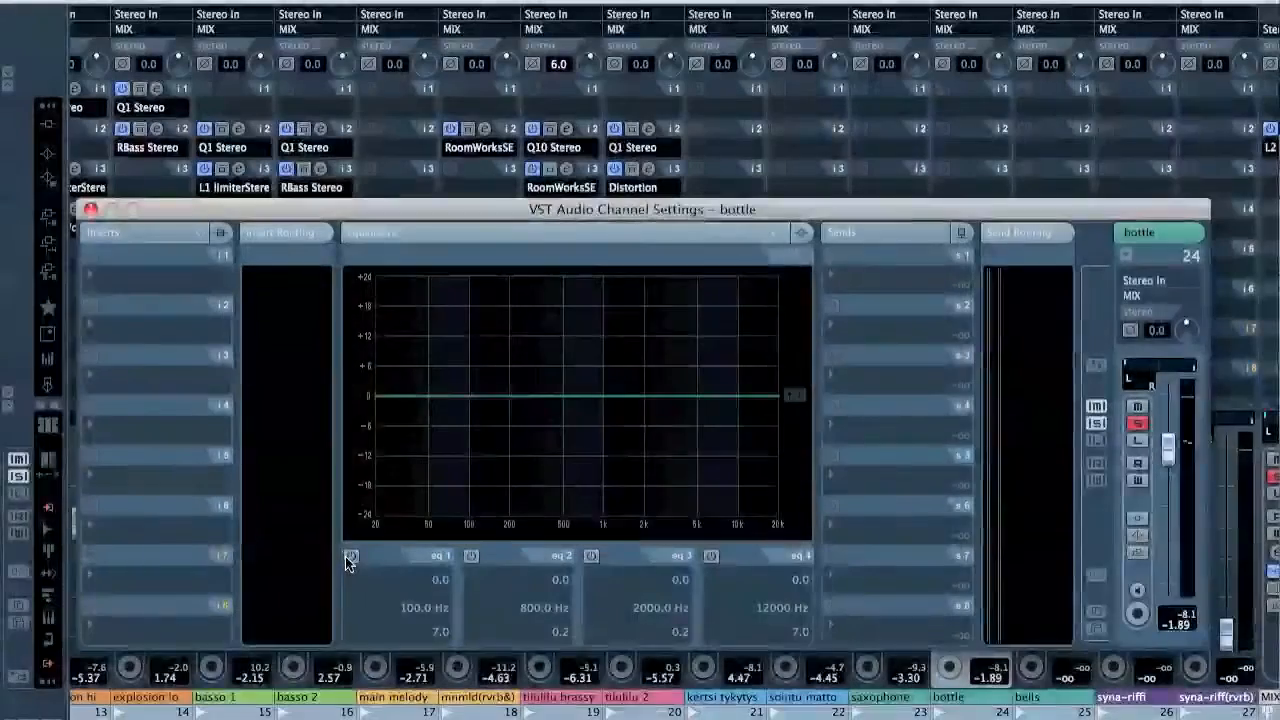
Set bottle's EQ to High Pass I at 258 Hz and a 7.6 dB Parametric II boost at 867 Hz, and unsolo the channel
click(351, 556)
click(378, 632)
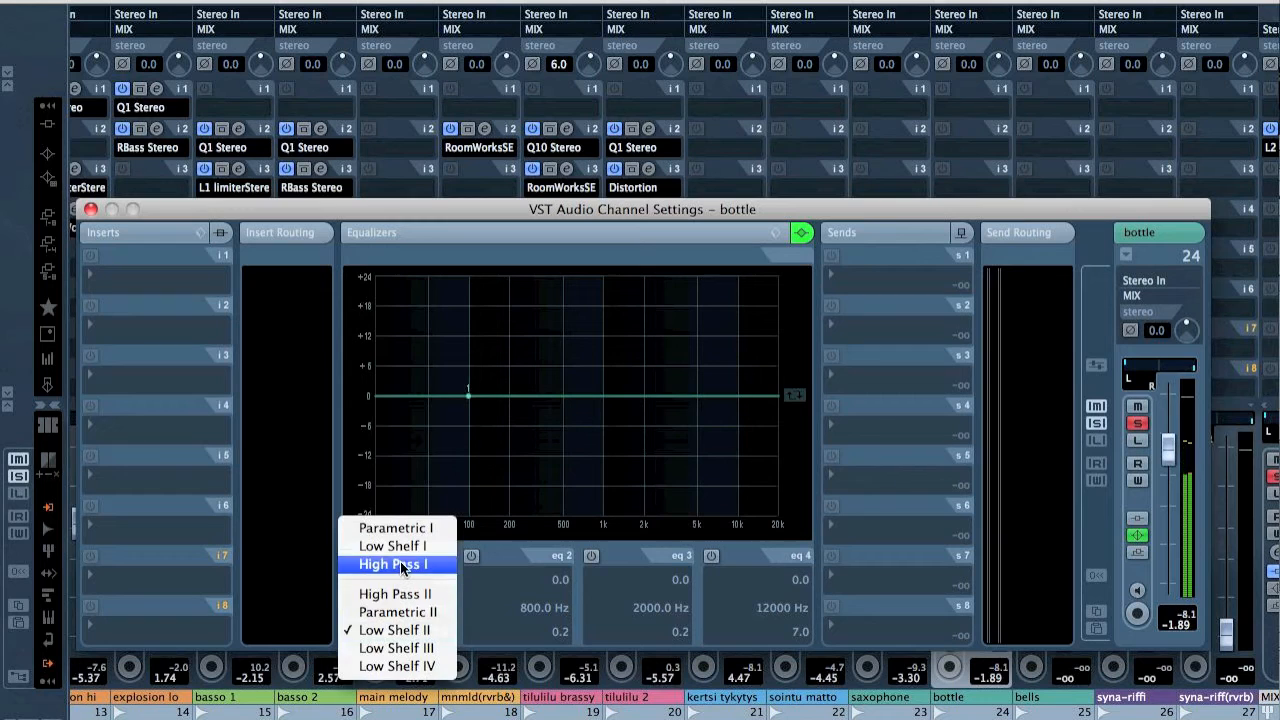
click(400, 561)
drag(466, 400, 580, 305)
click(471, 556)
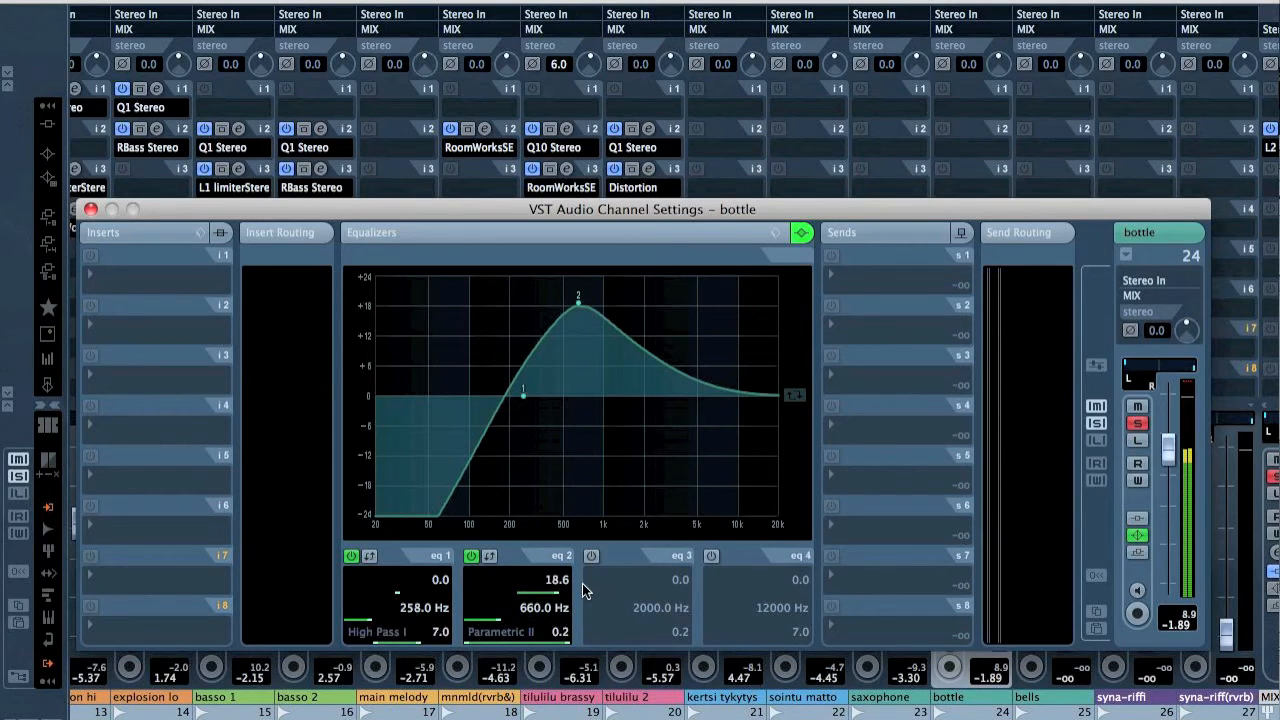
drag(580, 306, 596, 364)
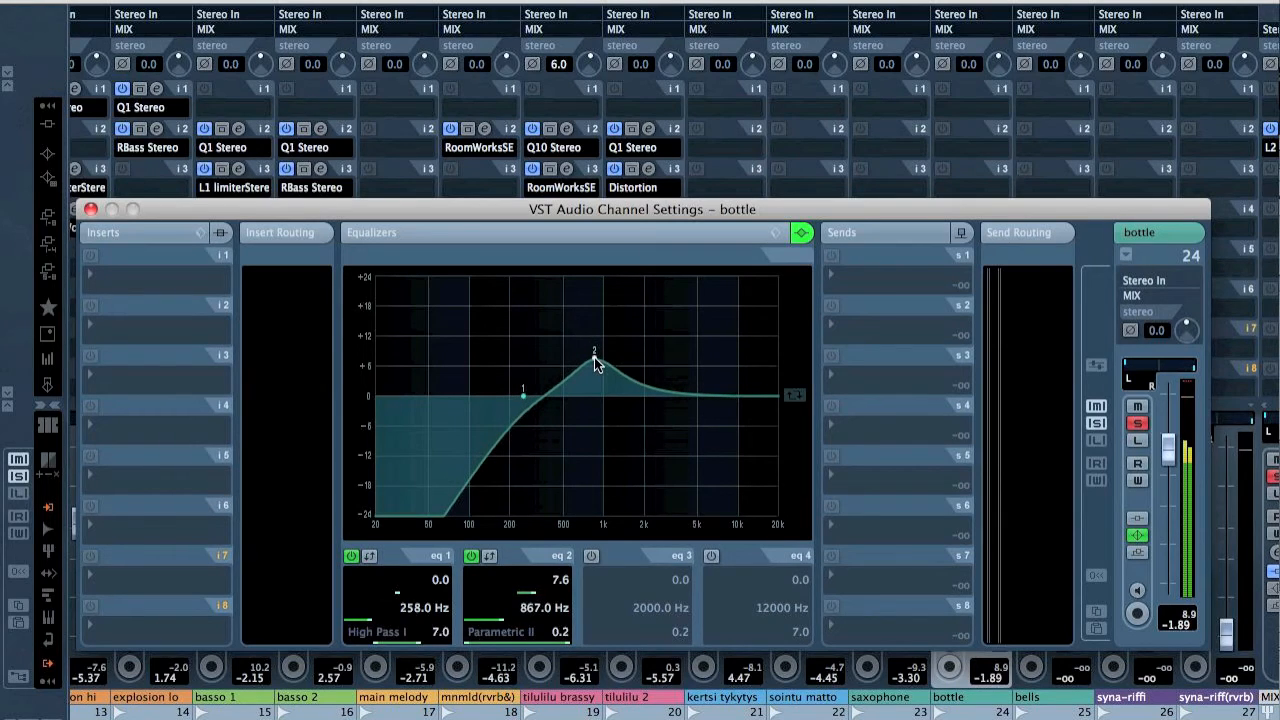
click(1137, 424)
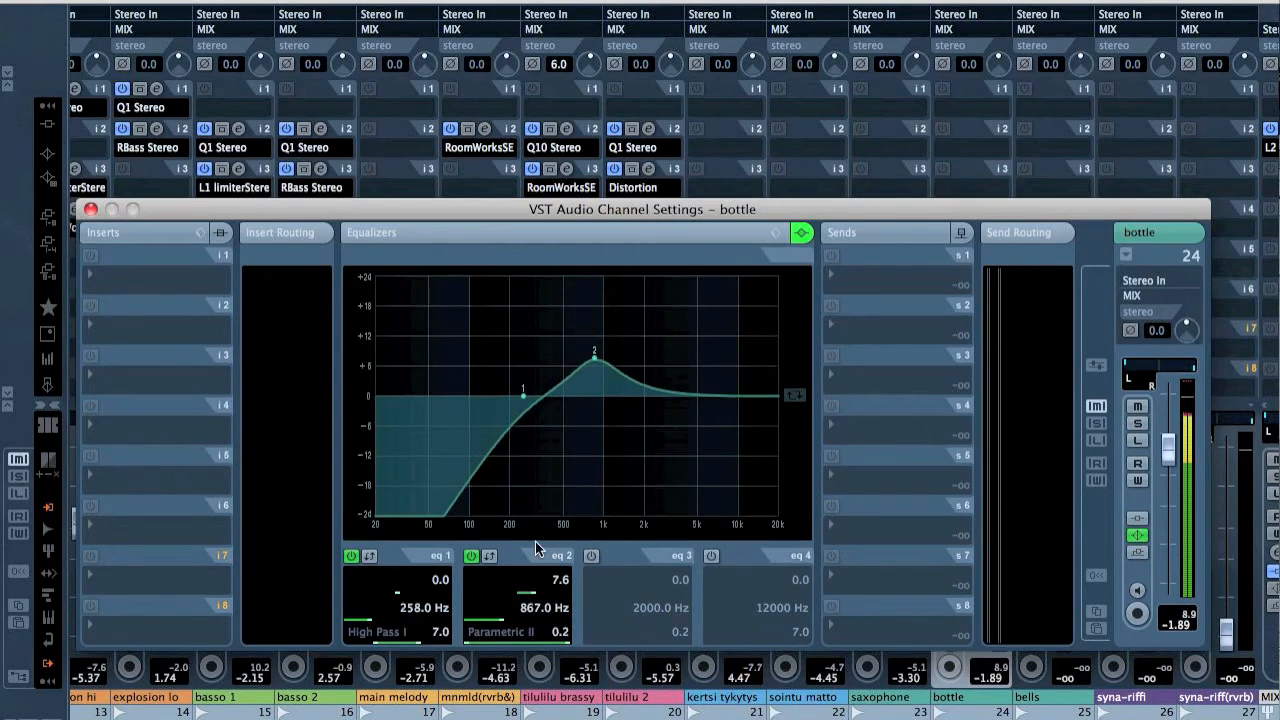
Insert bx_solo in bottle's second insert slot, set its stereo width to 200%, and solo the channel
click(127, 321)
mouse_move(203, 386)
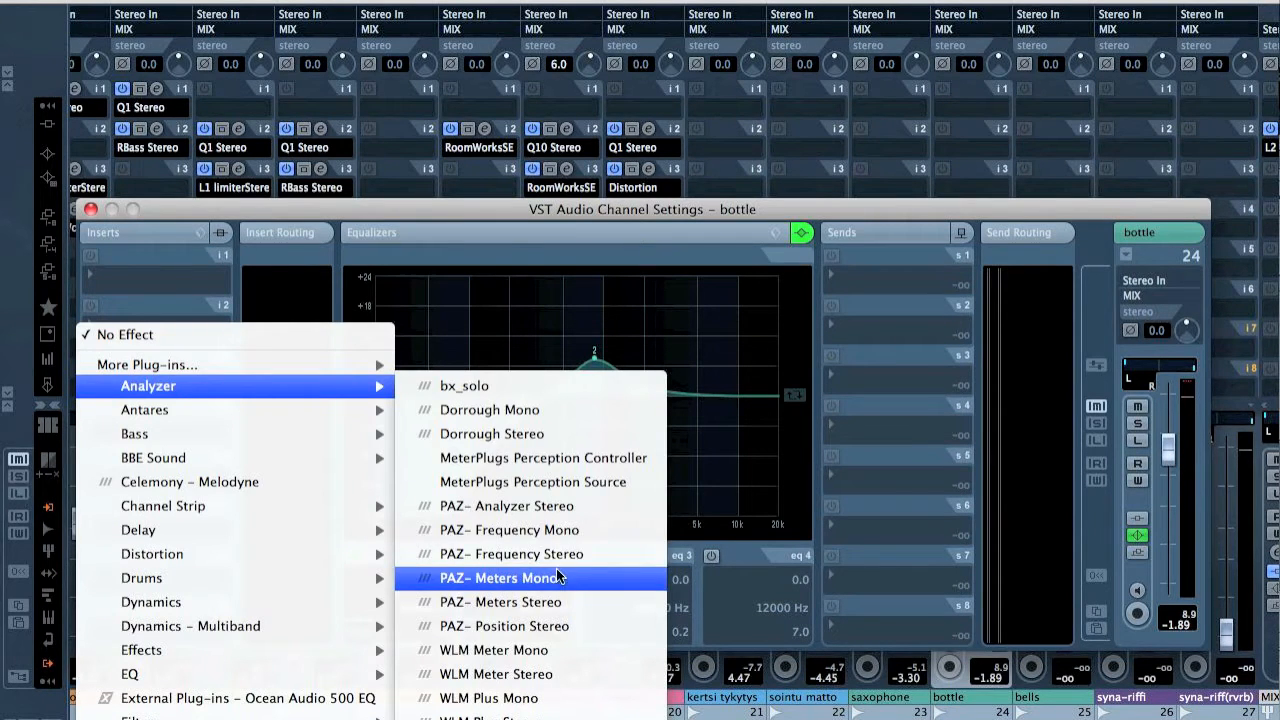
click(903, 452)
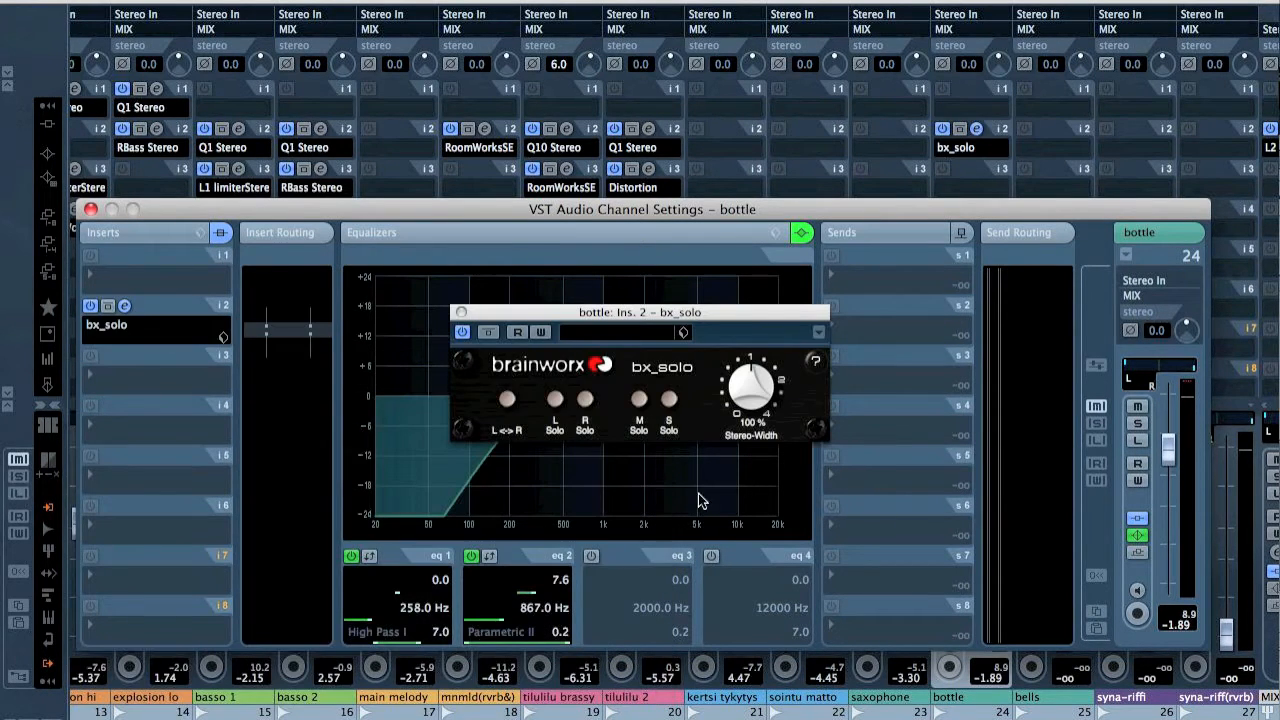
drag(756, 379, 759, 380)
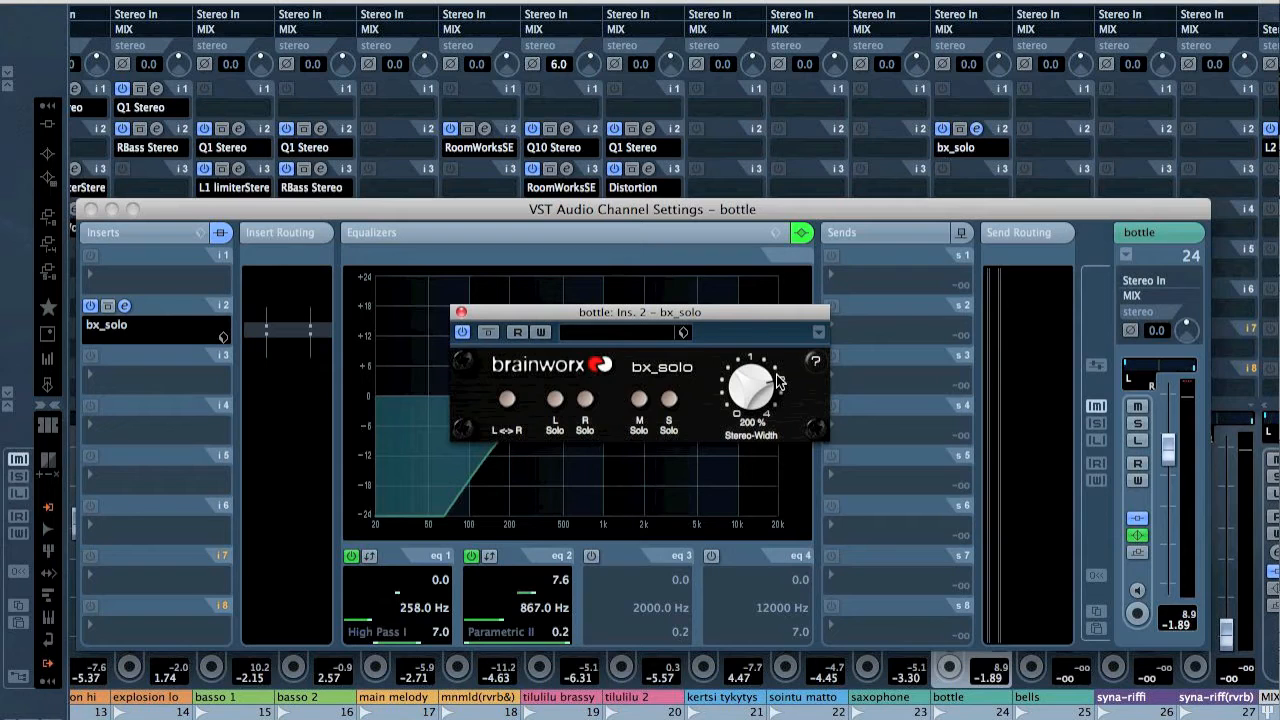
key(s)
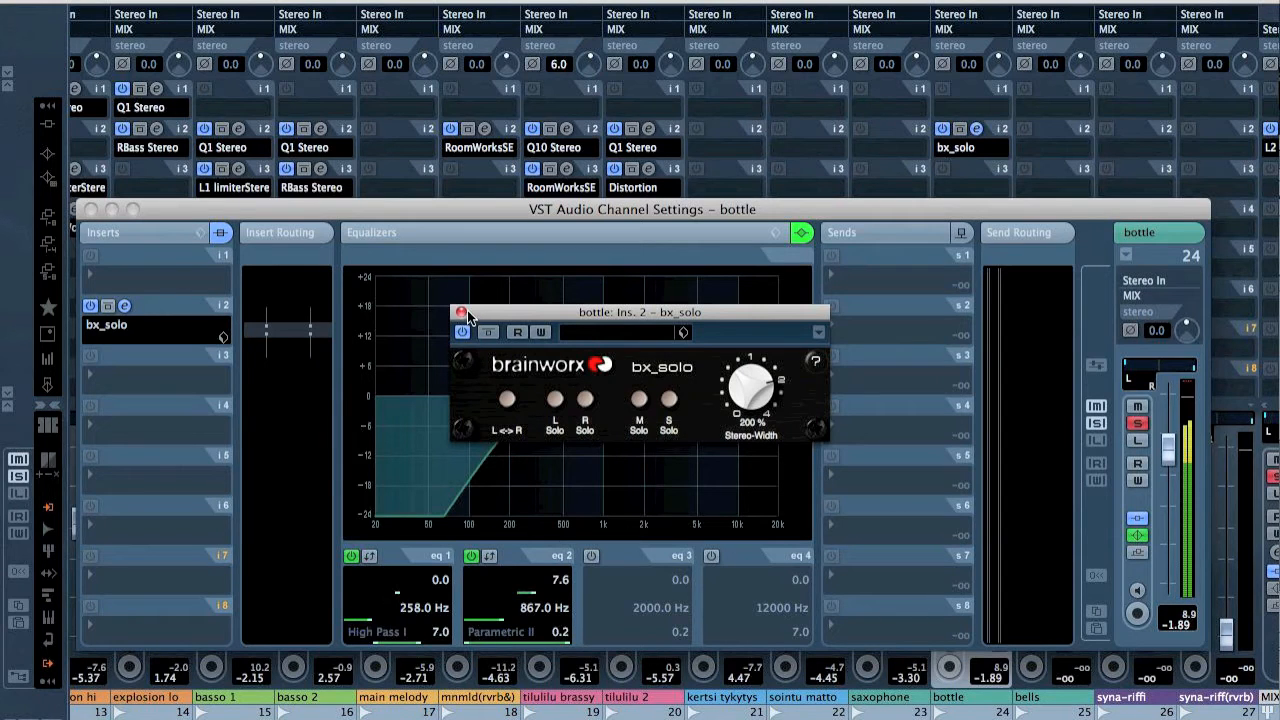
click(461, 312)
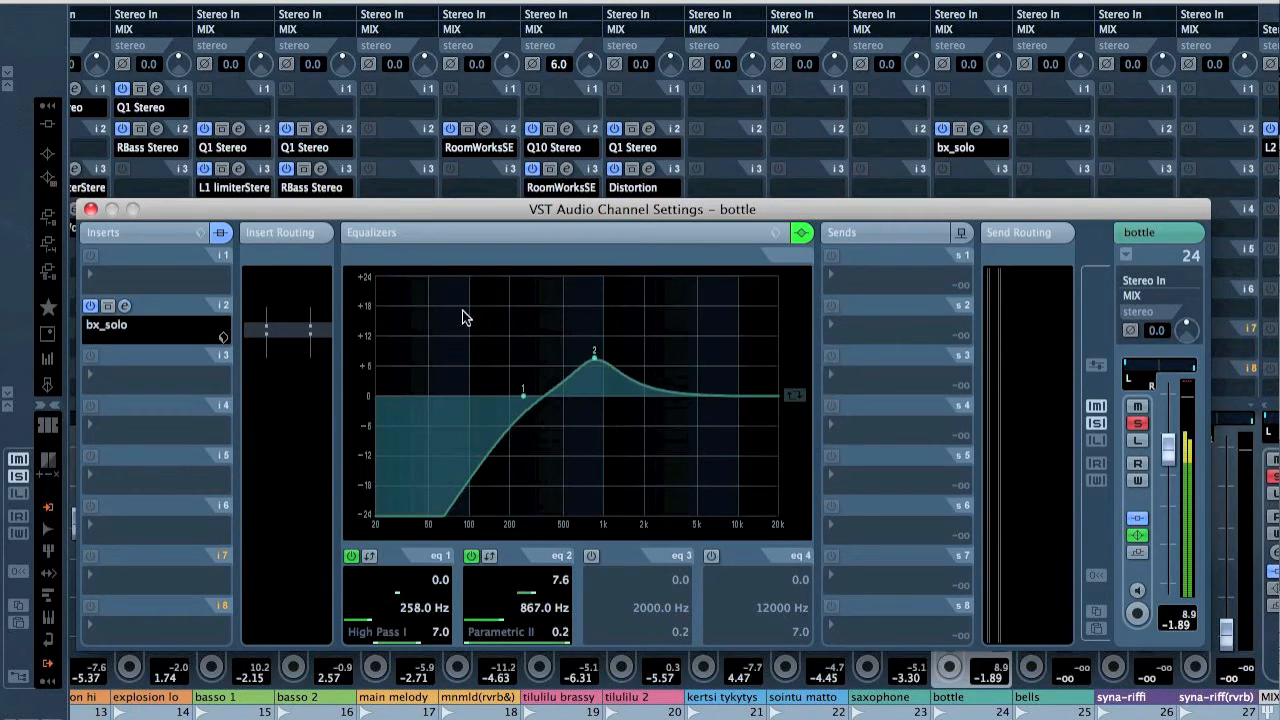
Insert L1 limiter Stereo in bottle's third slot with threshold -16.0, ceiling -4.1 and release 312.61, and return to the full mix
click(167, 392)
mouse_move(220, 557)
mouse_move(230, 652)
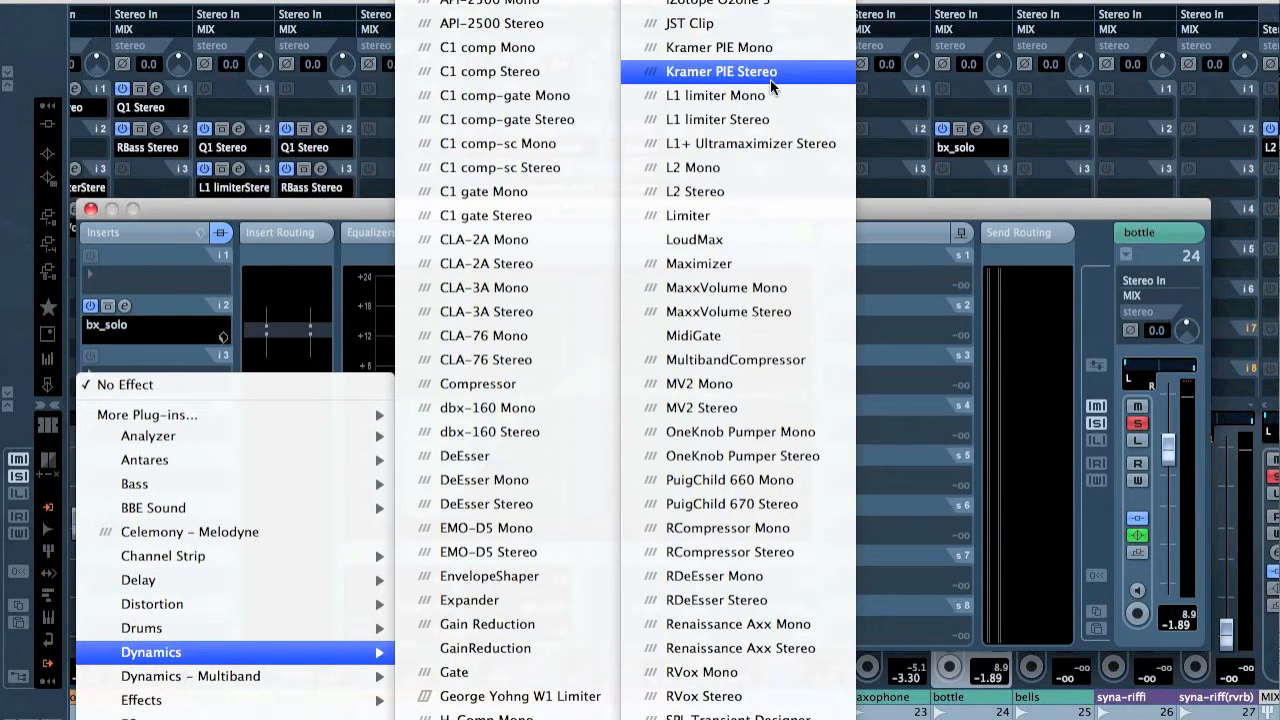
key(Escape)
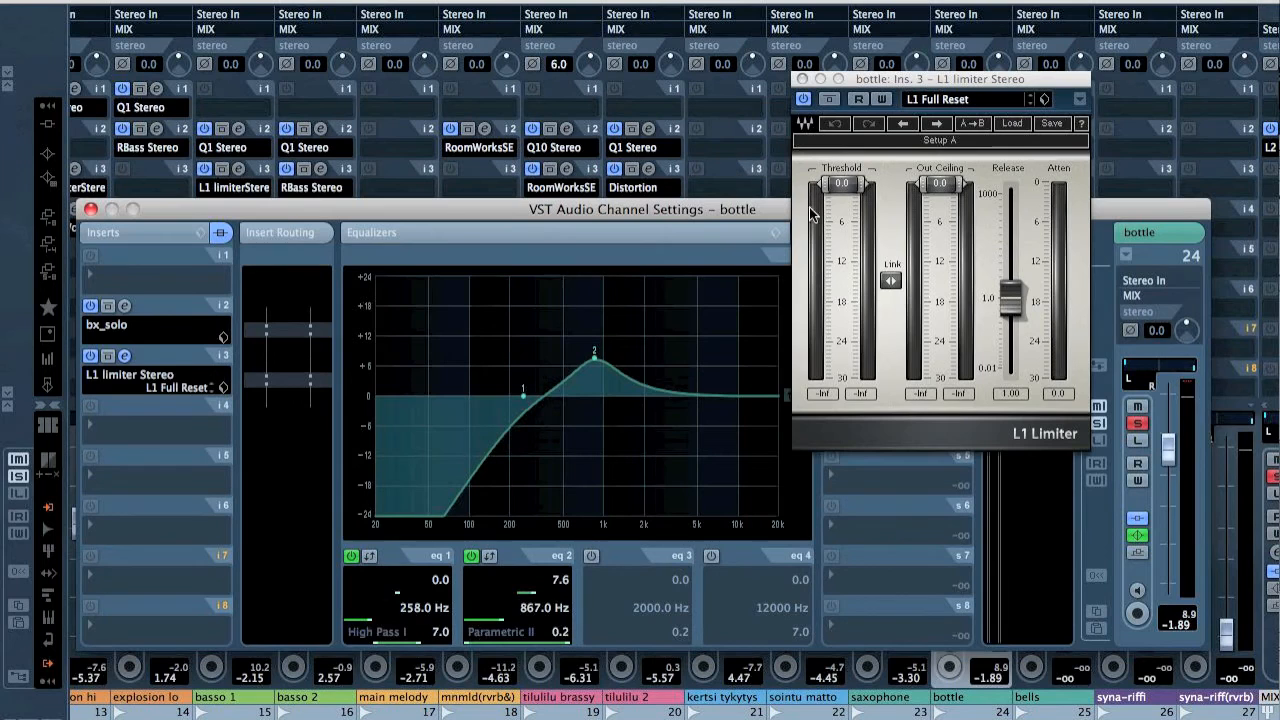
key(space)
drag(889, 284, 889, 310)
drag(858, 218, 858, 286)
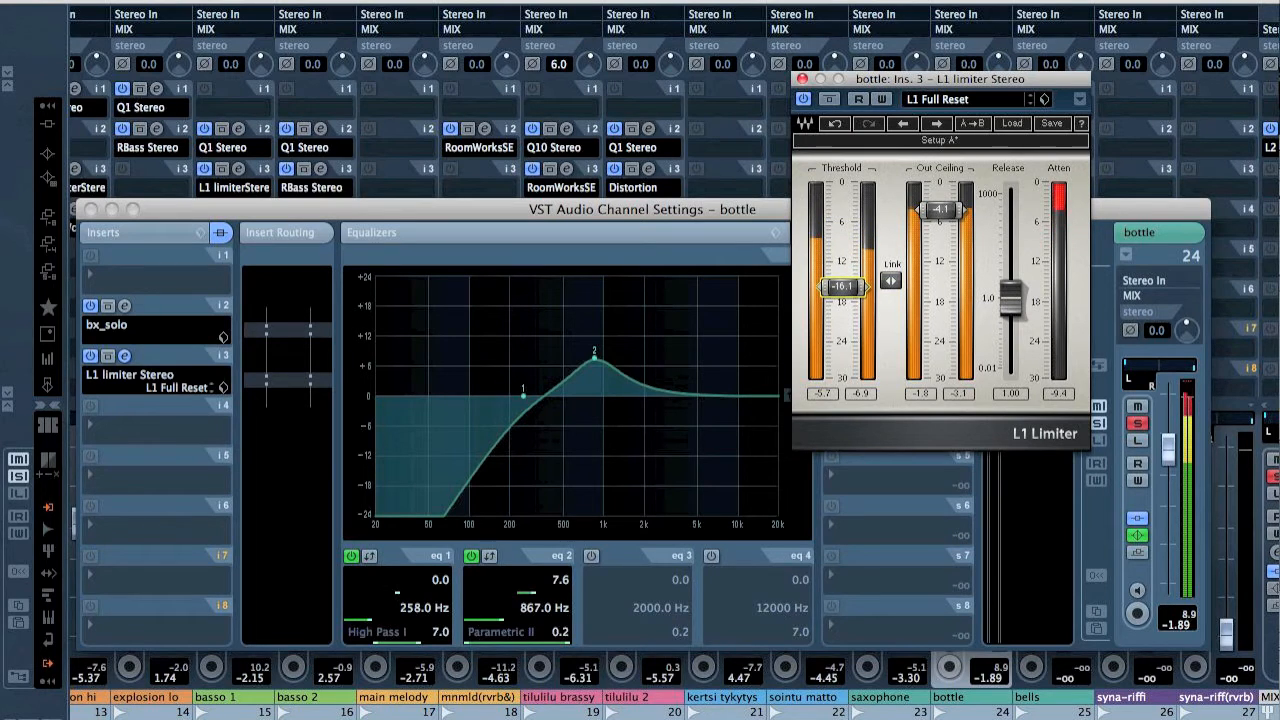
drag(1010, 298, 1010, 210)
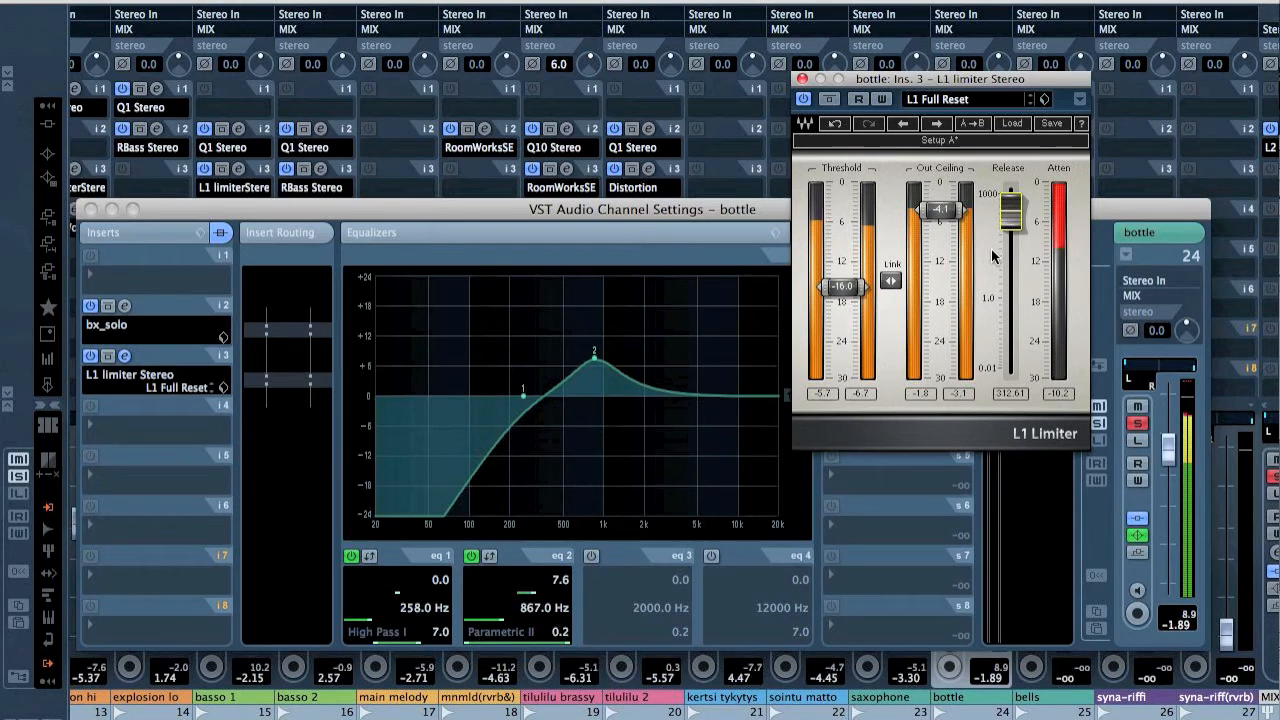
click(803, 80)
key(super+w)
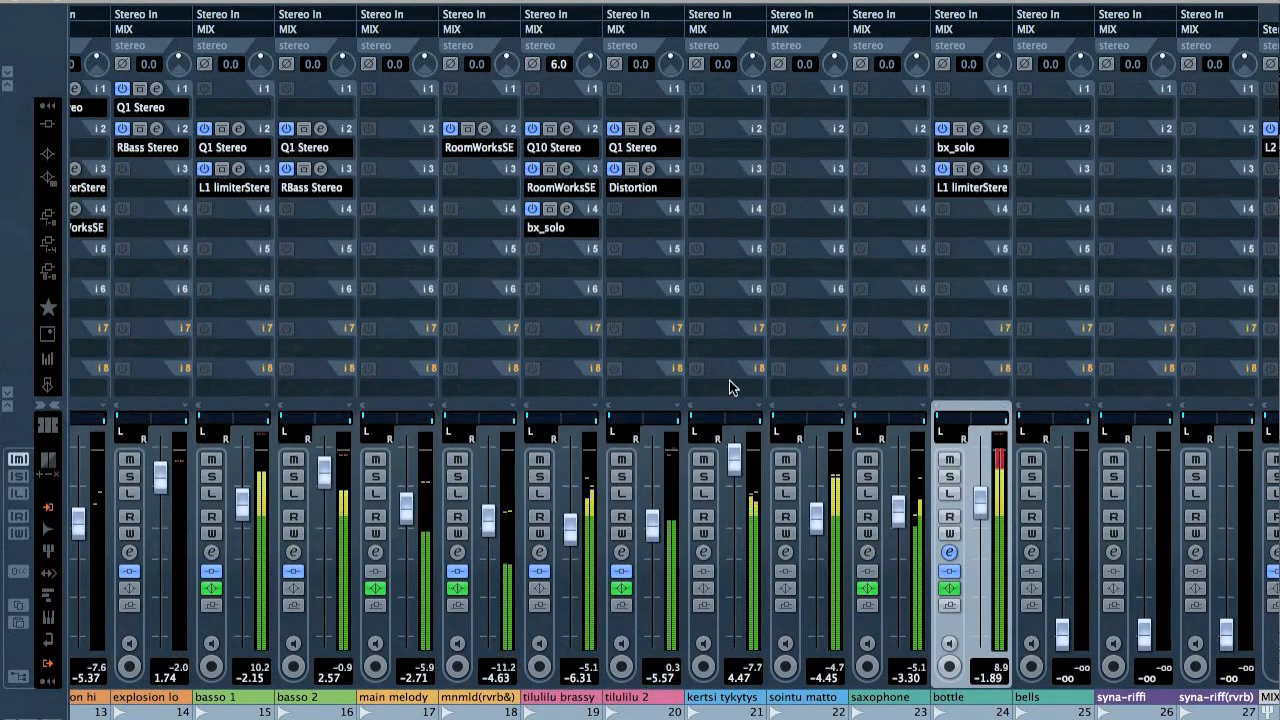
Solo the saxophone and re-enable its High Pass I EQ band, raising the cutoff to 445 Hz
click(868, 477)
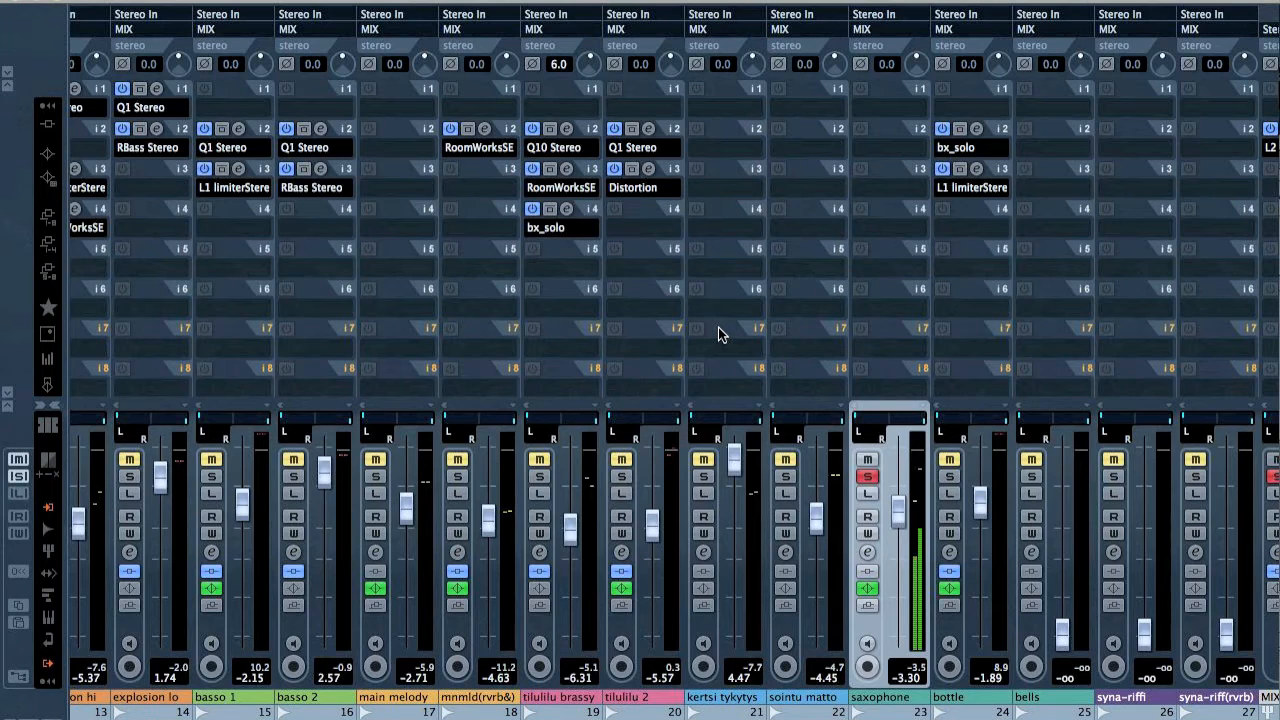
key(e)
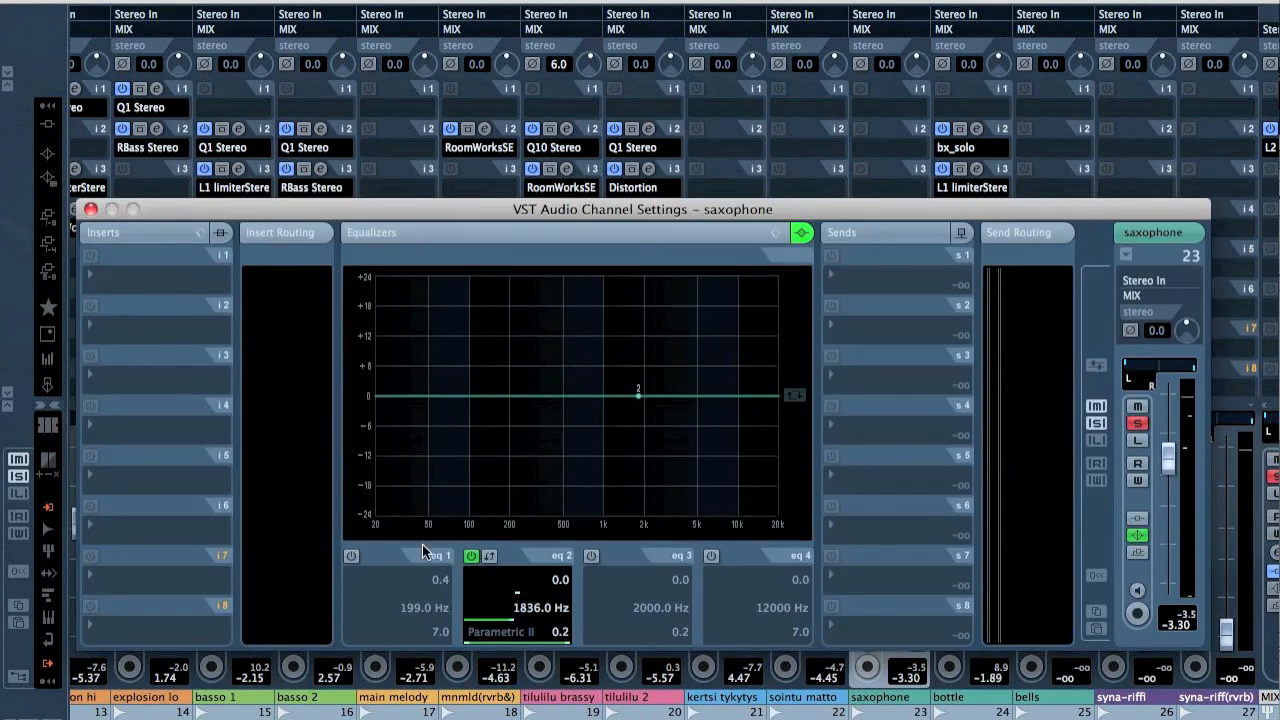
click(350, 556)
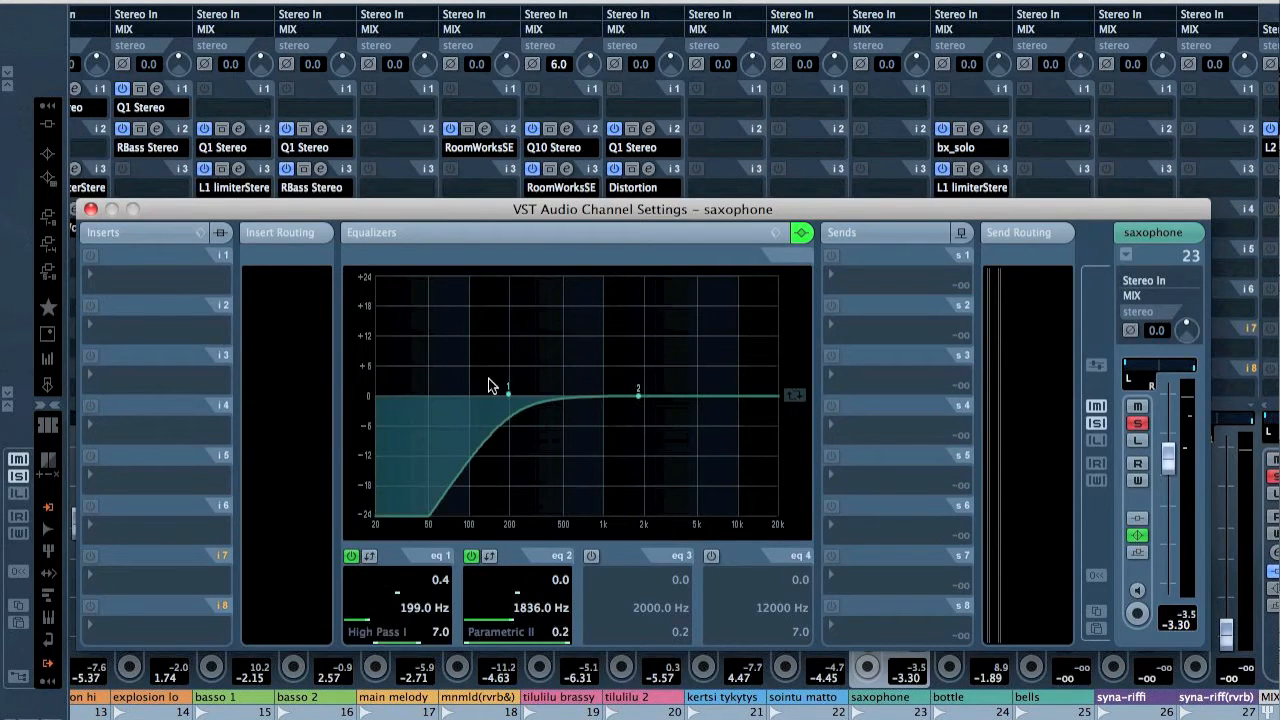
drag(513, 400, 555, 389)
Enable the saxophone's fourth EQ band as a Low Pass II at 6600 Hz with a Q of 5.0
click(711, 557)
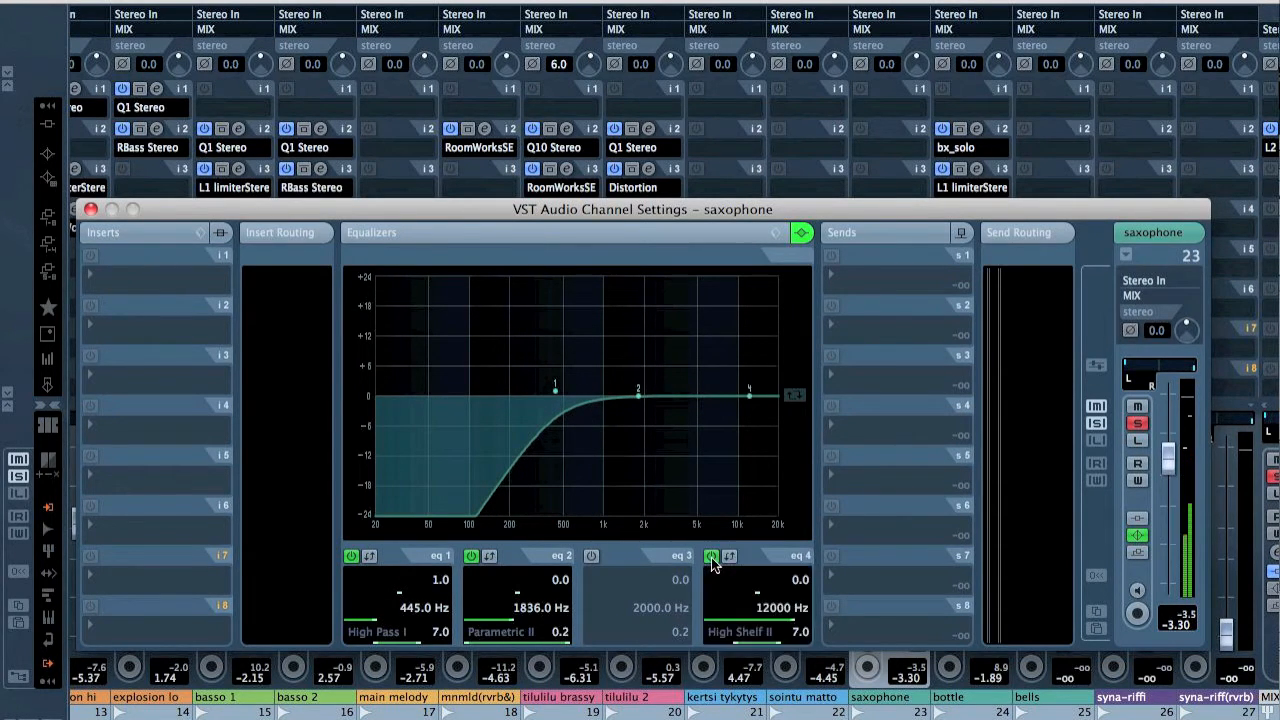
click(760, 636)
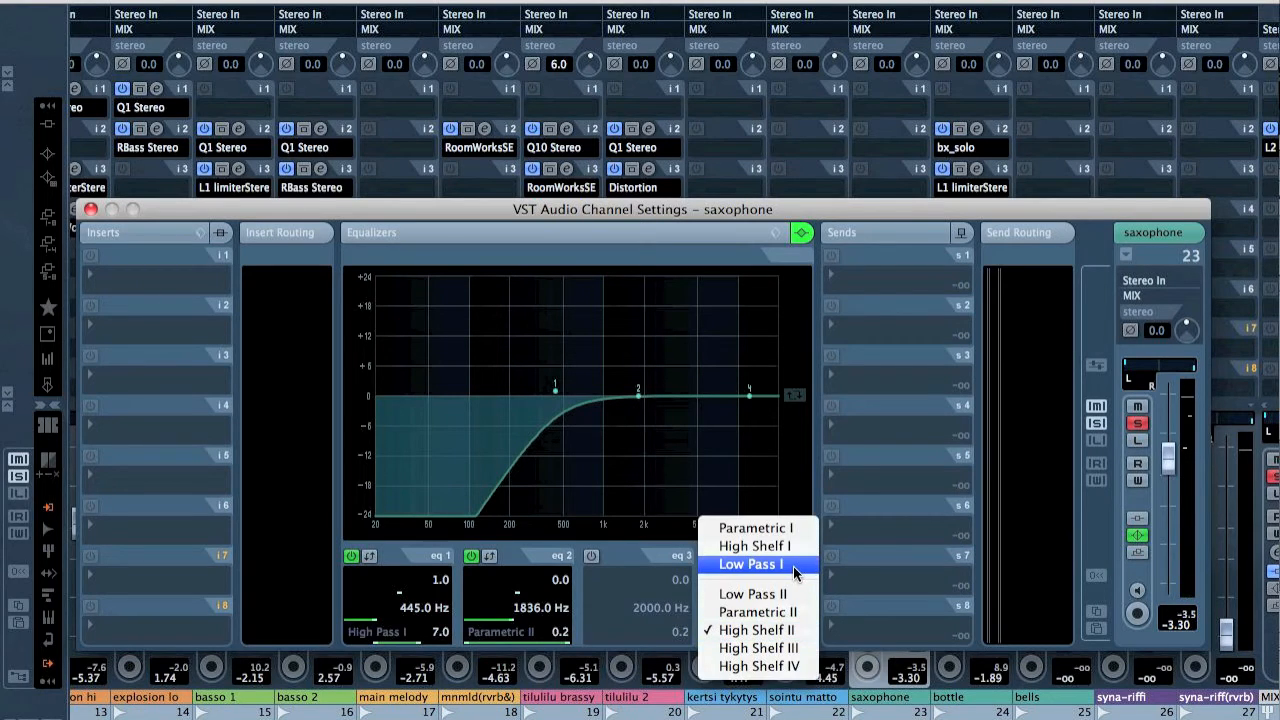
click(745, 594)
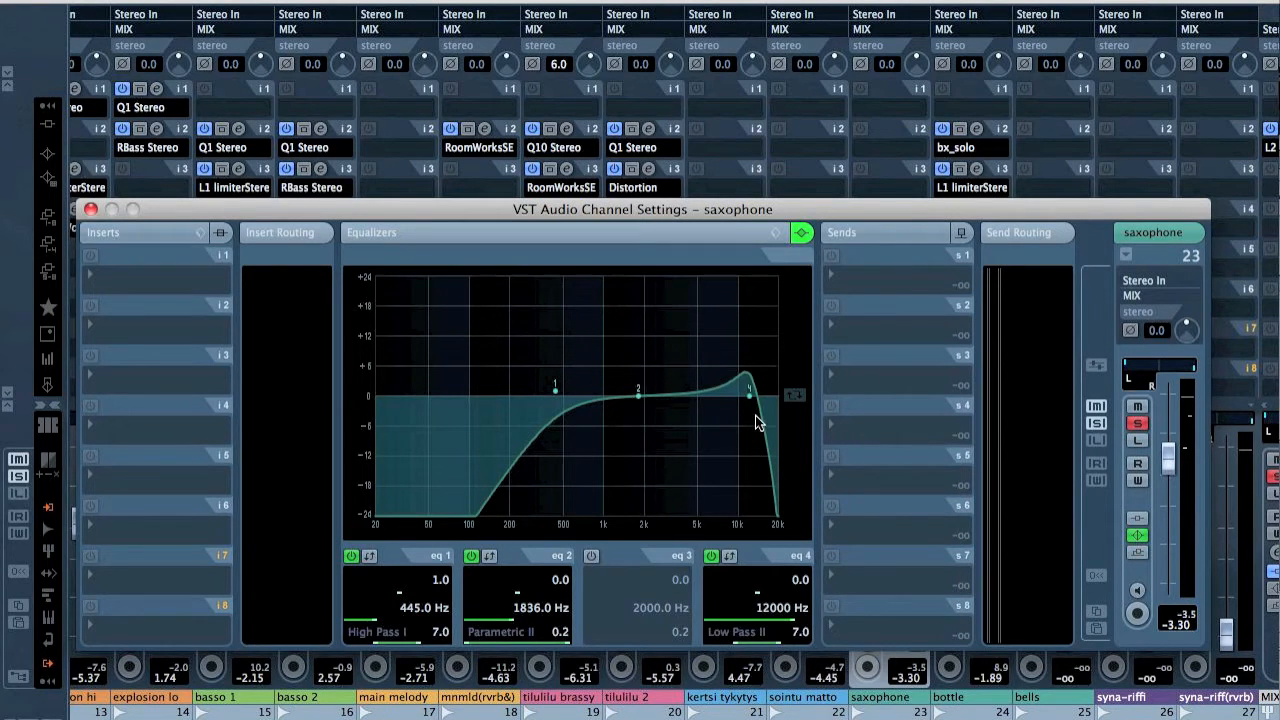
drag(757, 403, 715, 405)
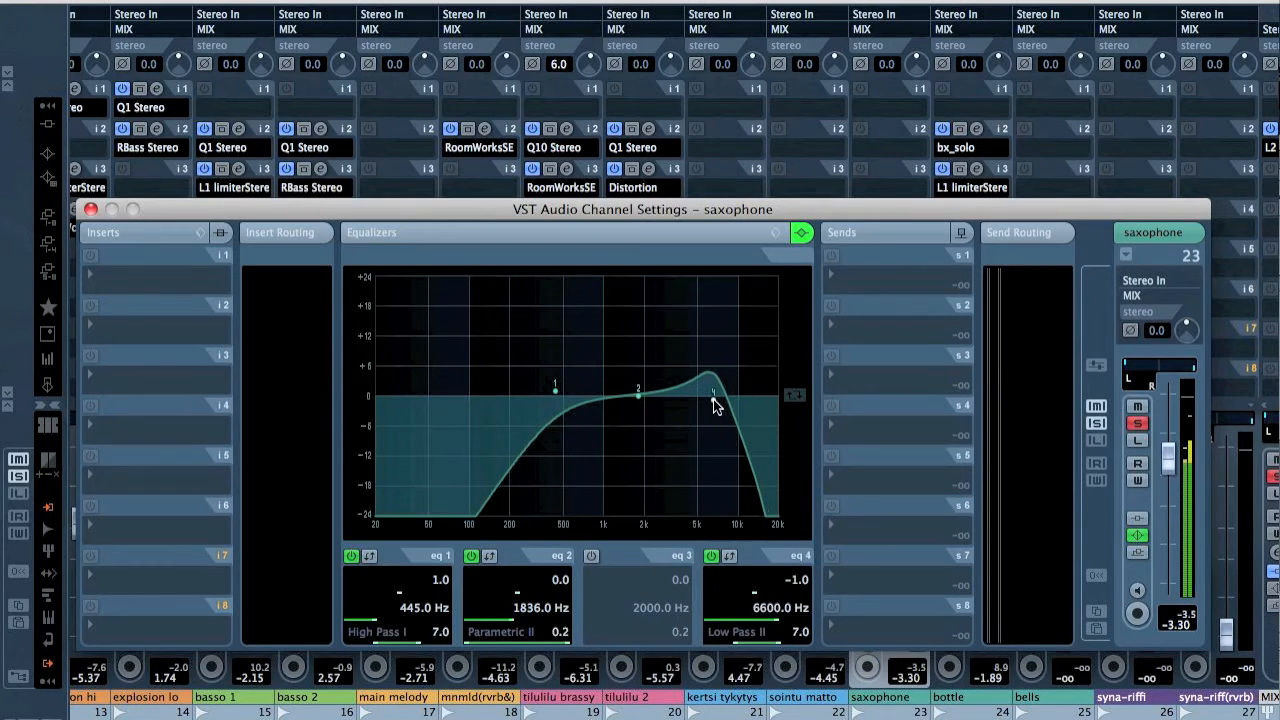
drag(776, 643, 785, 641)
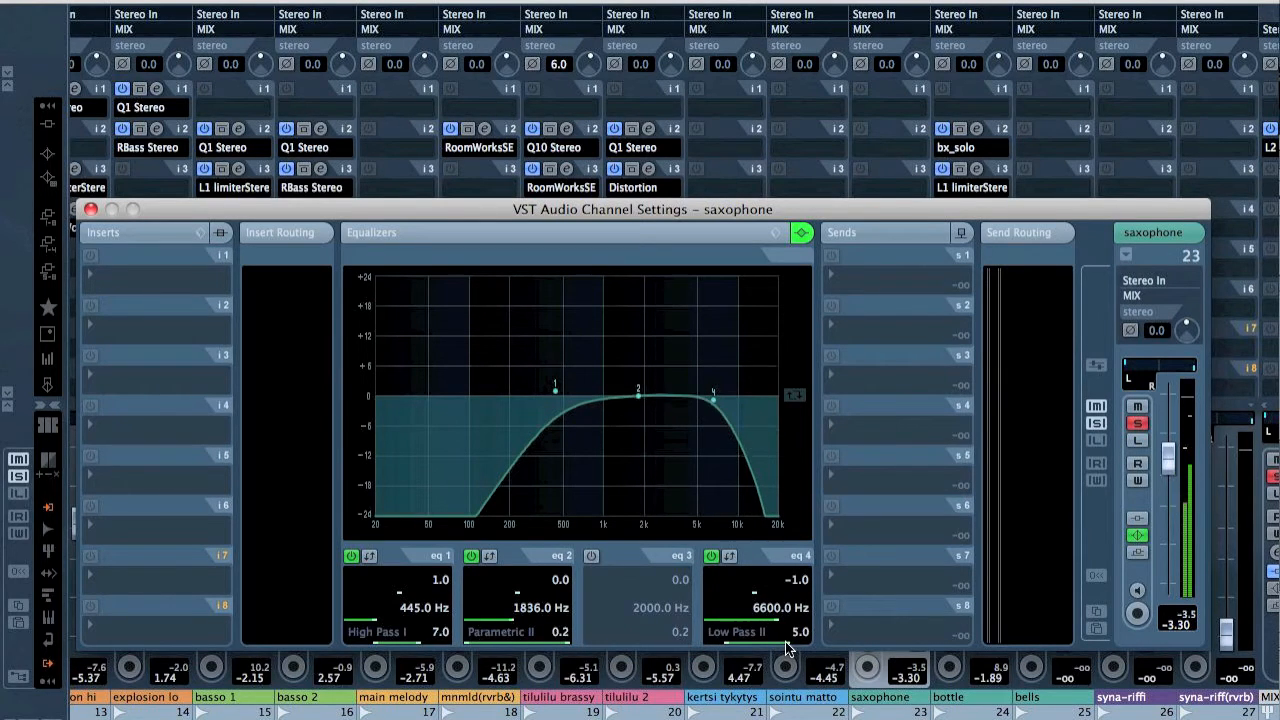
Sweep the saxophone's third EQ band with a narrow boost, and cut 16.9 dB at 5660 Hz with a Q of 12.0
click(591, 556)
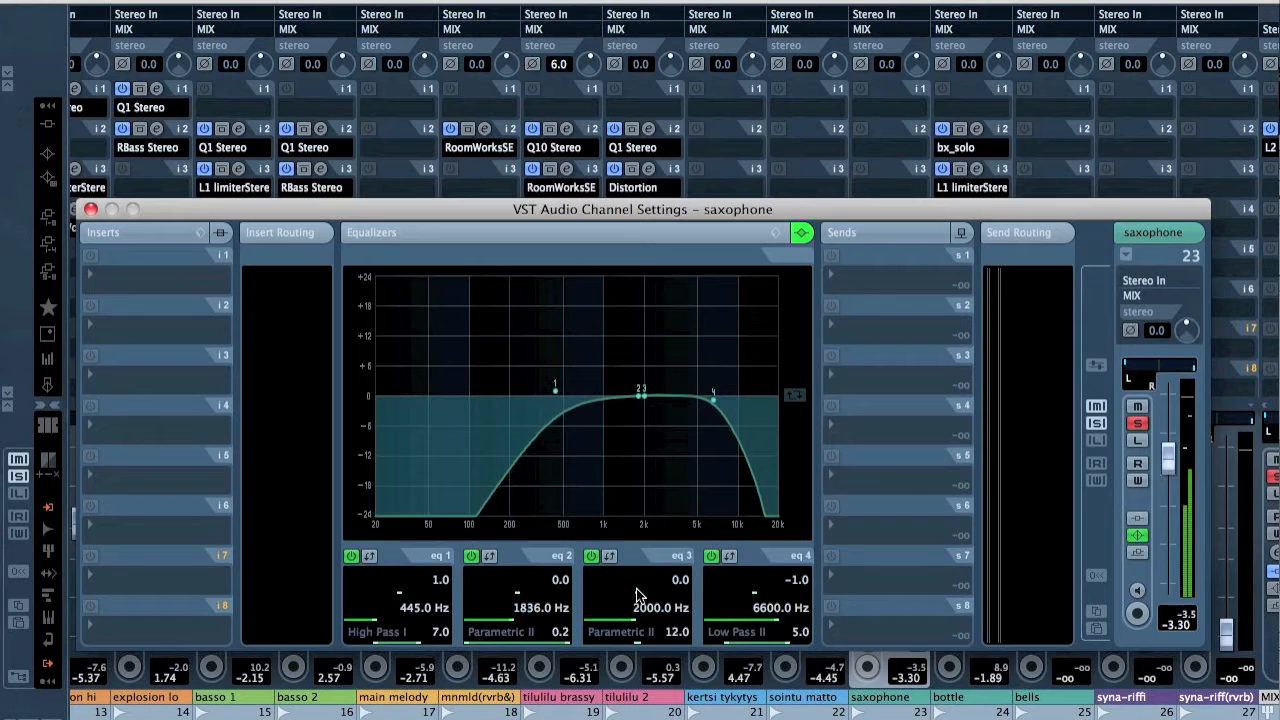
drag(641, 598, 714, 598)
drag(645, 277, 695, 279)
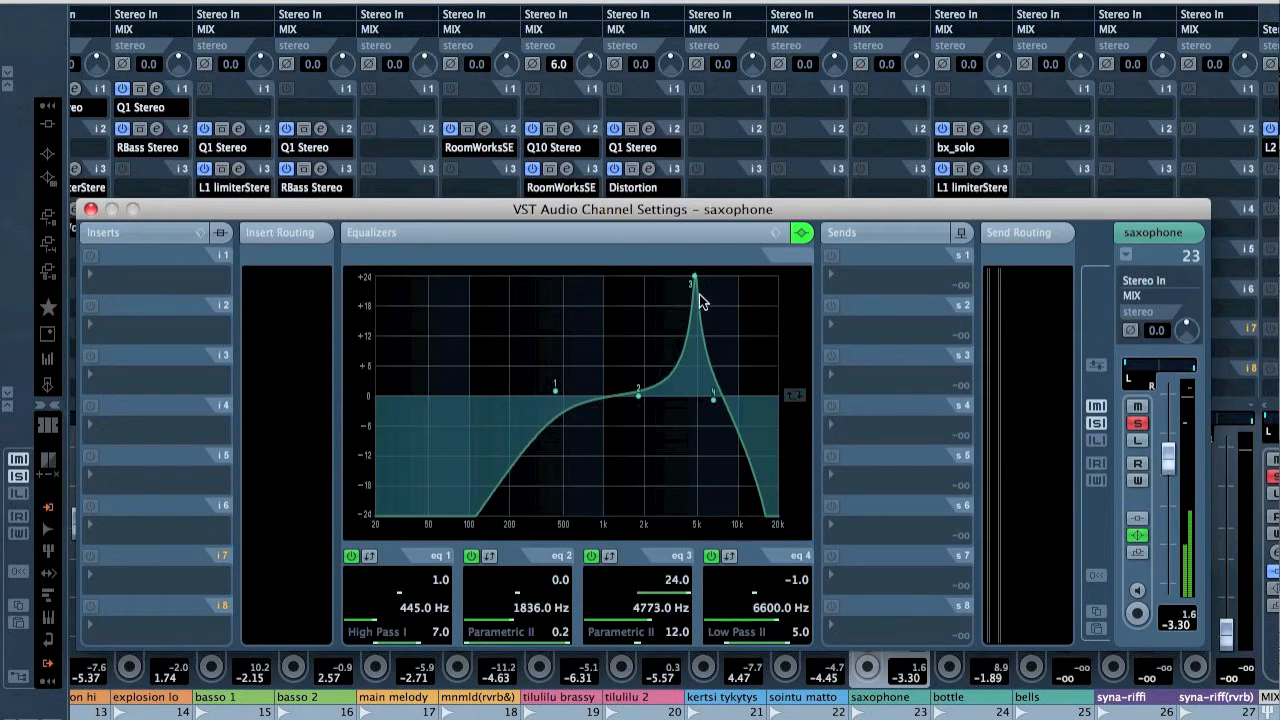
drag(695, 277, 707, 285)
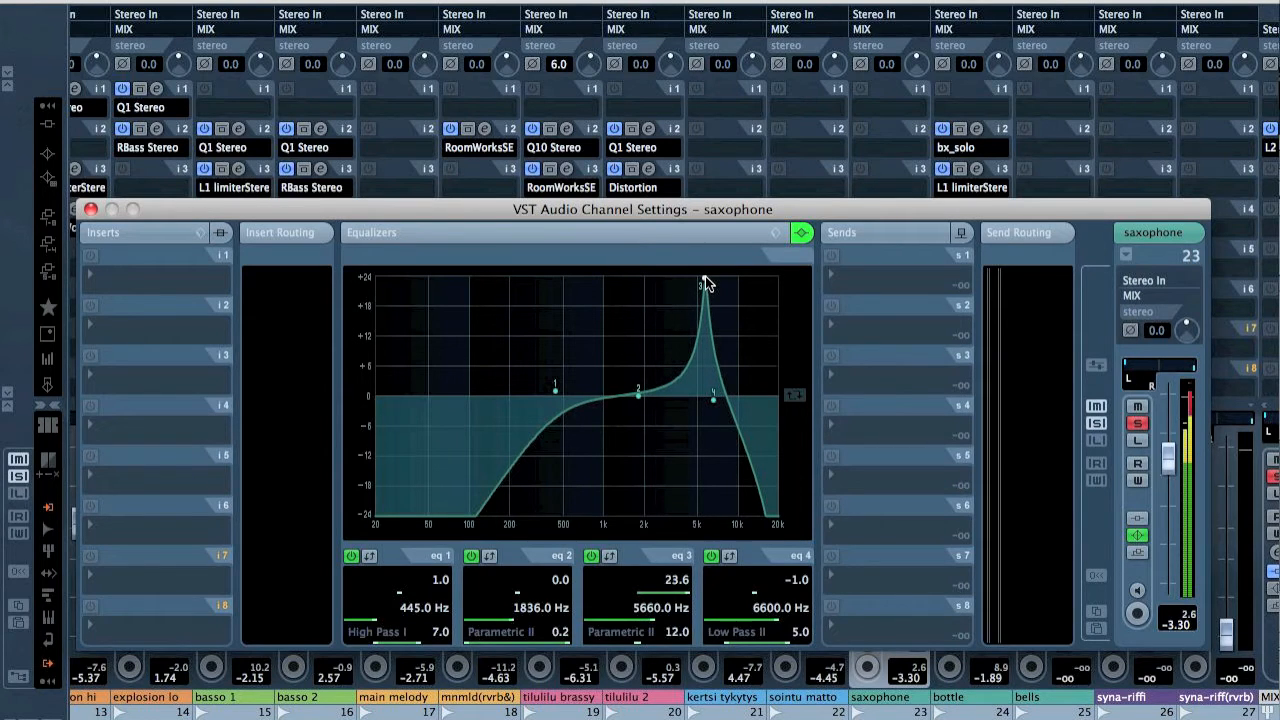
drag(685, 594, 597, 591)
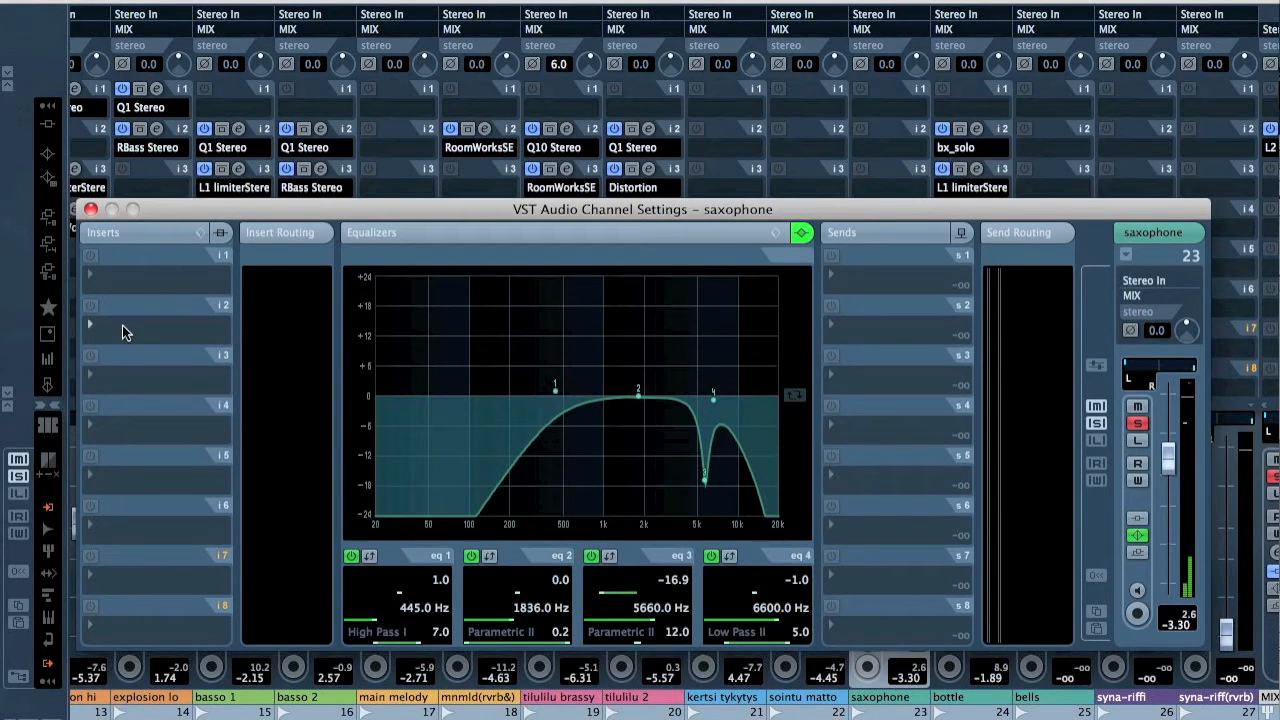
Rebuild the saxophone EQ in a Q10 Stereo insert with 500 Hz high-pass, -18 dB at 5660 Hz and 6000 Hz low-pass, and disable the channel EQ bands
click(122, 325)
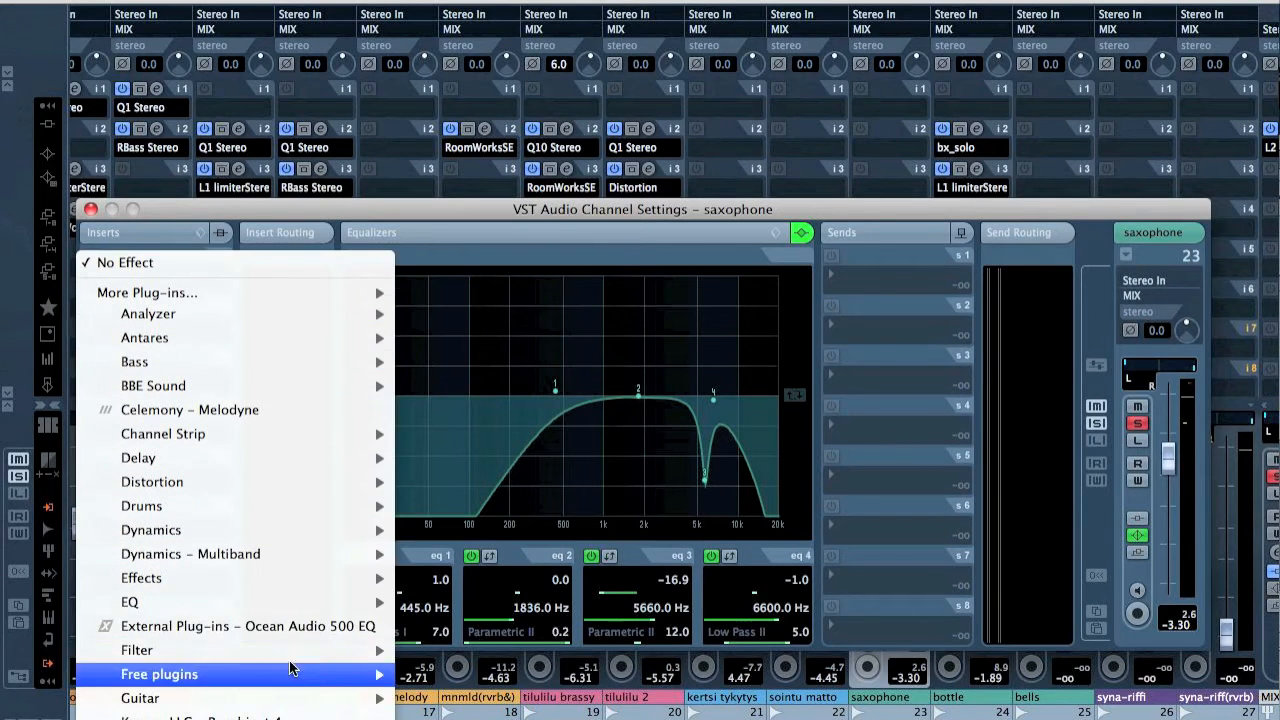
mouse_move(293, 610)
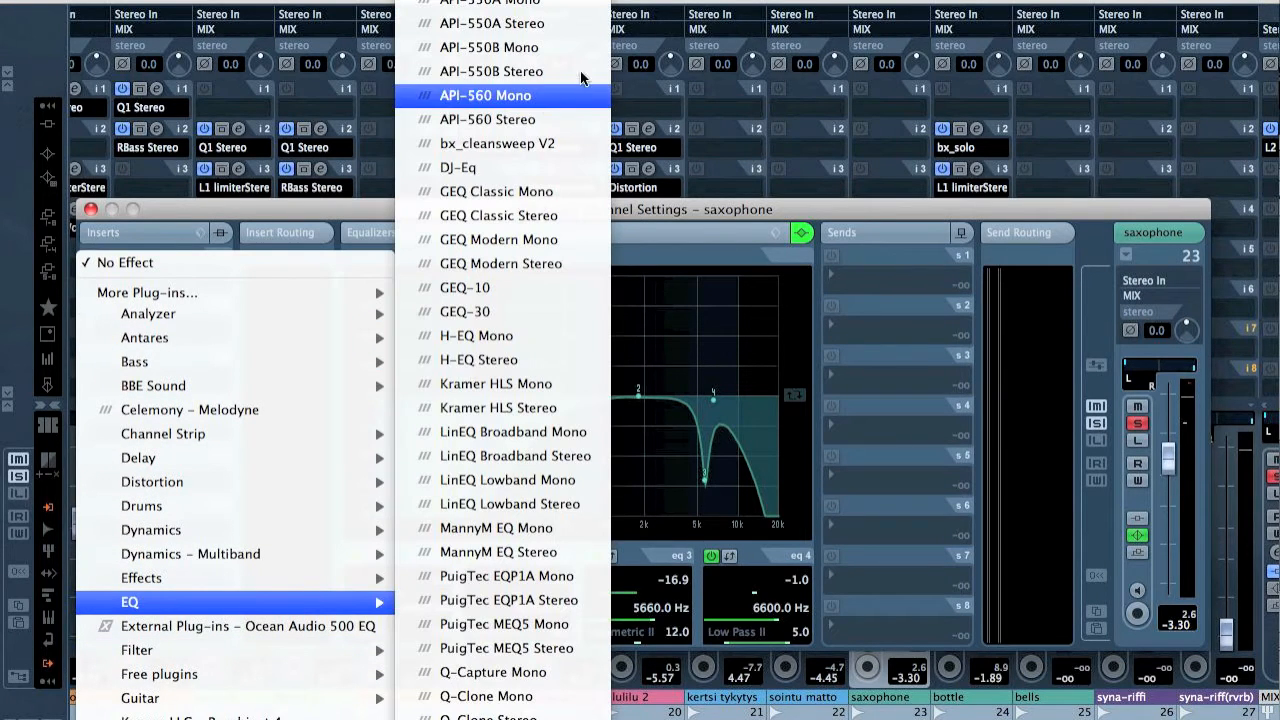
mouse_move(585, 2)
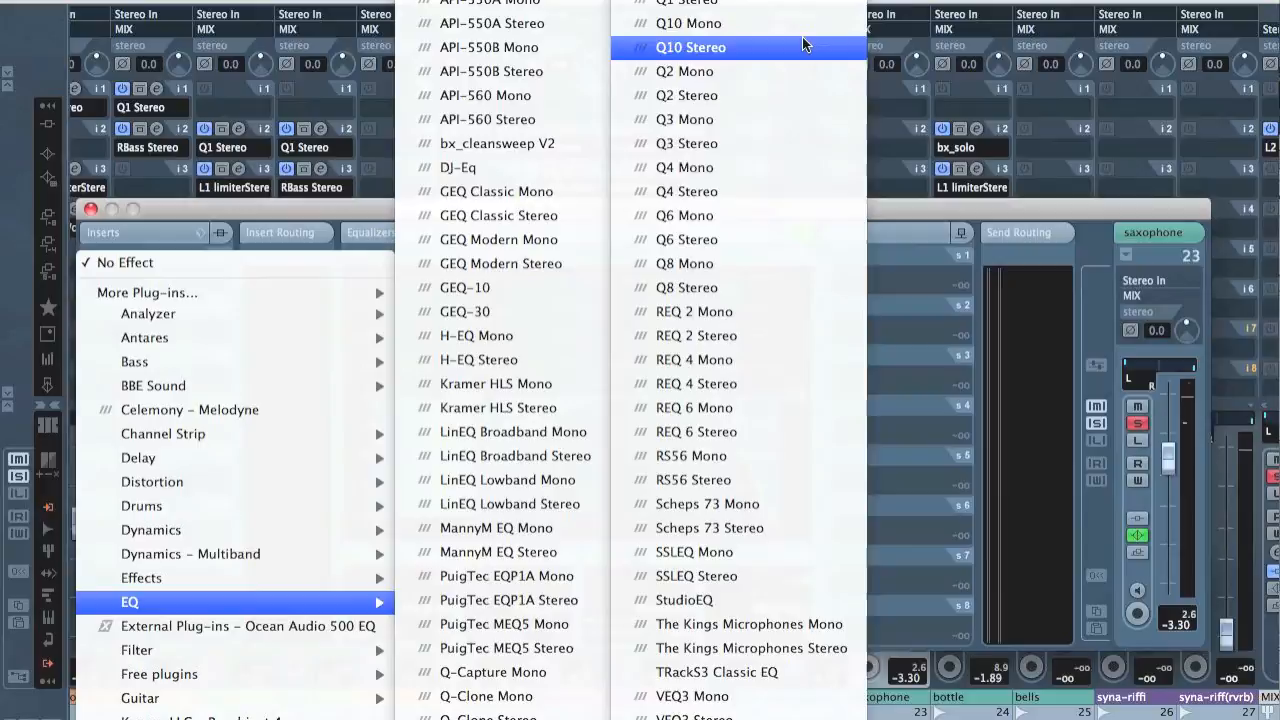
click(804, 44)
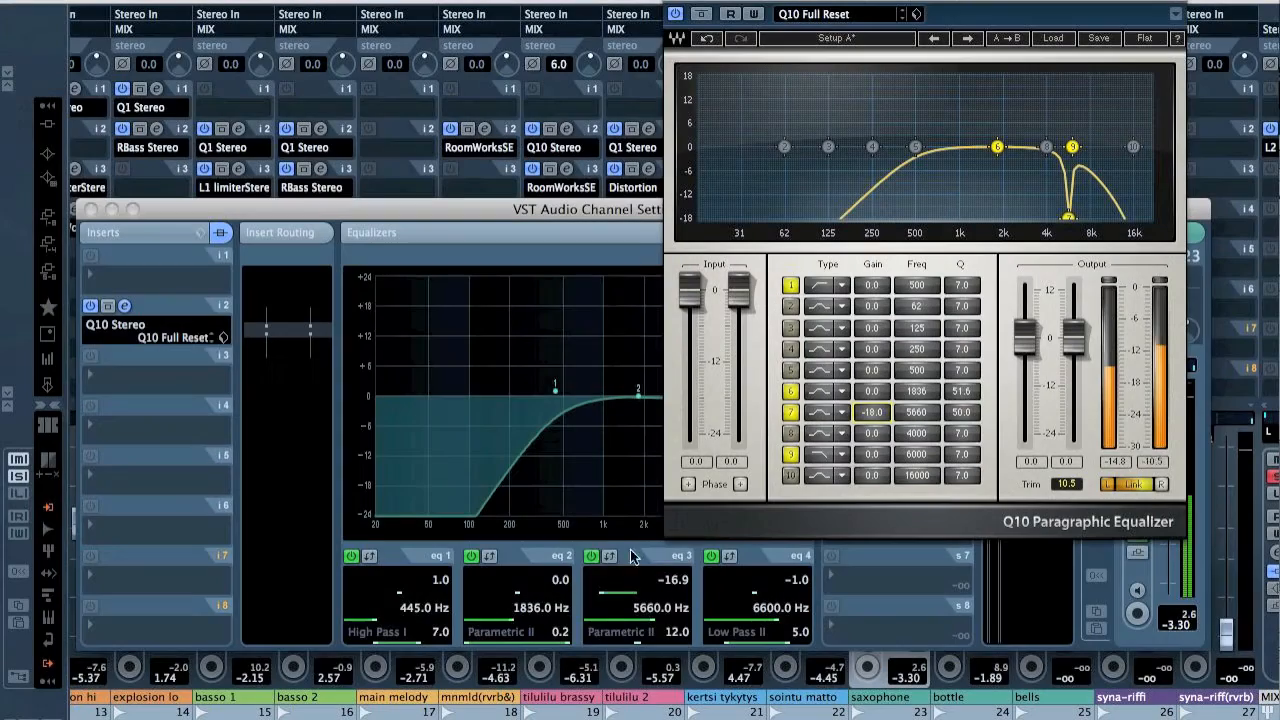
click(716, 555)
click(467, 556)
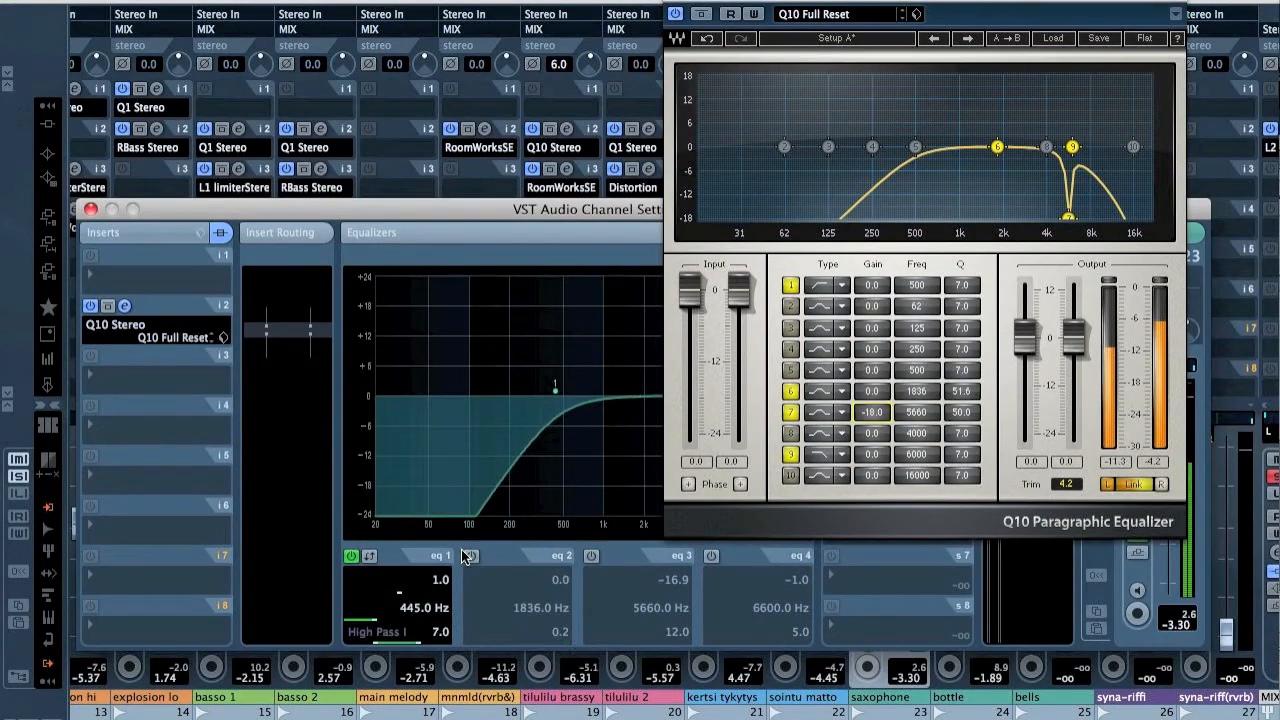
click(350, 557)
Sweep band 6 of the saxophone's Q10 with a boost, set it to -13.1 dB at 3516 Hz, and close the plug-in
drag(998, 147, 1038, 78)
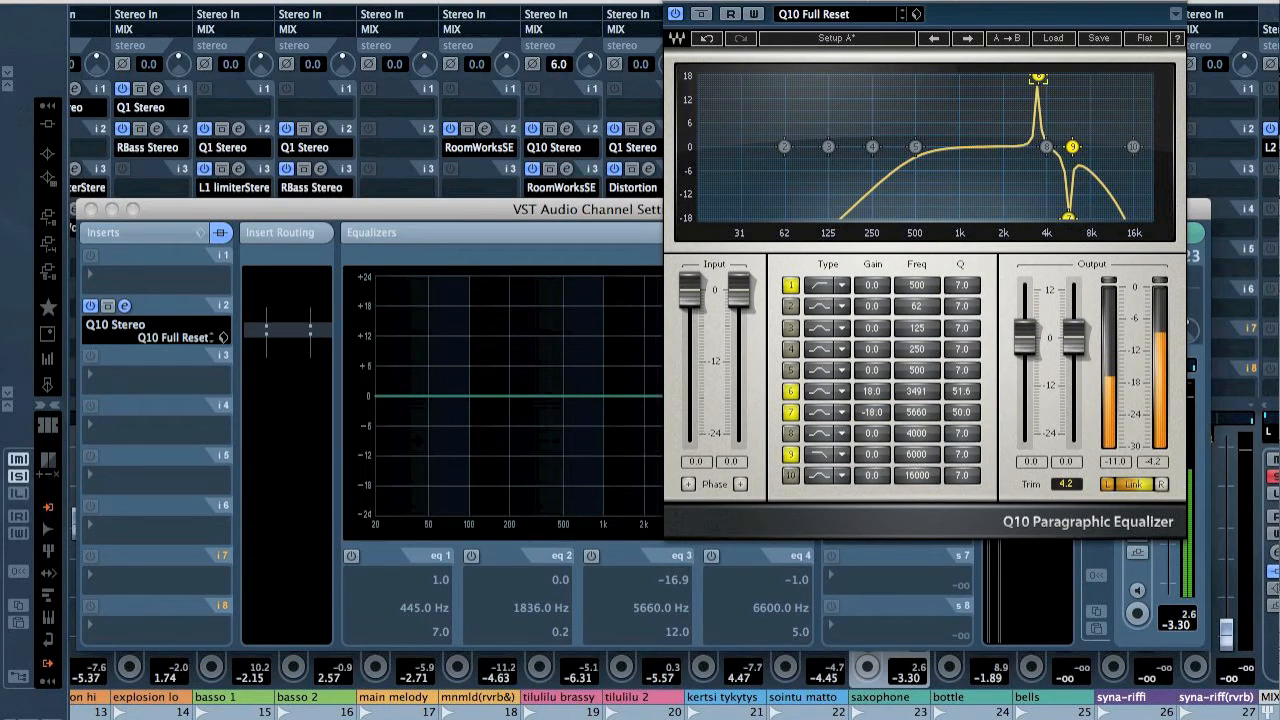
drag(872, 391, 893, 545)
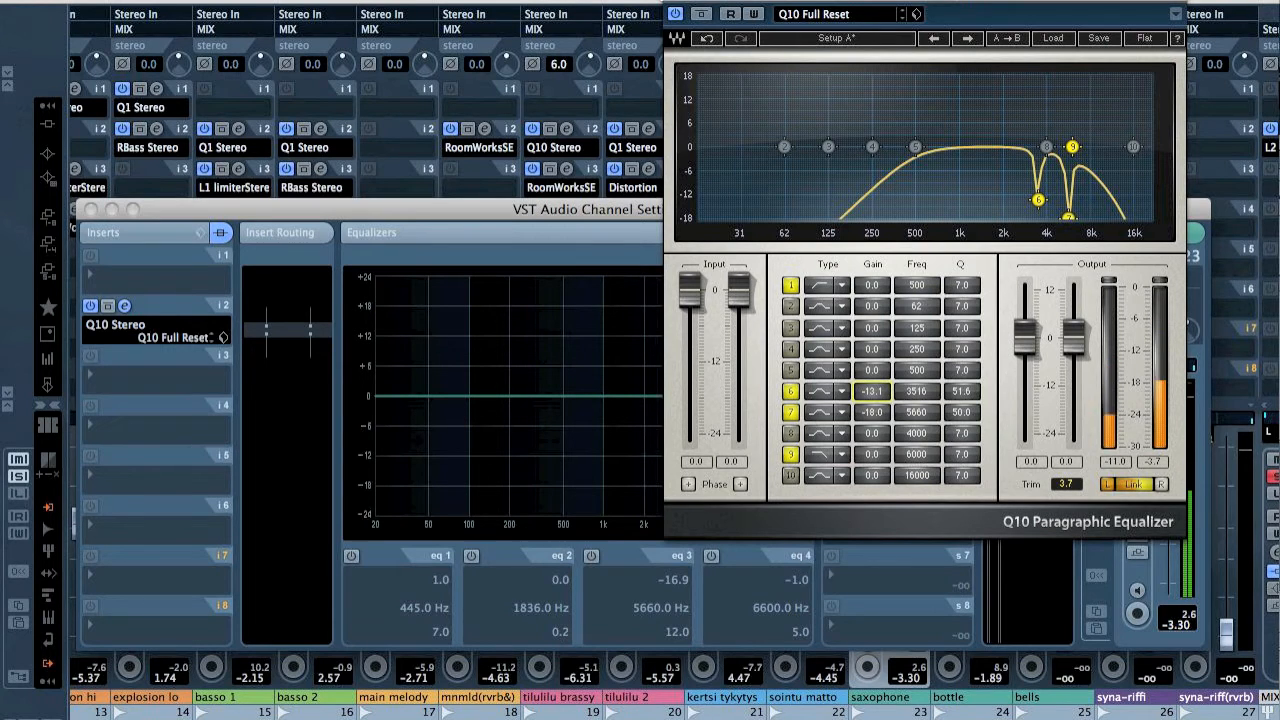
click(676, 5)
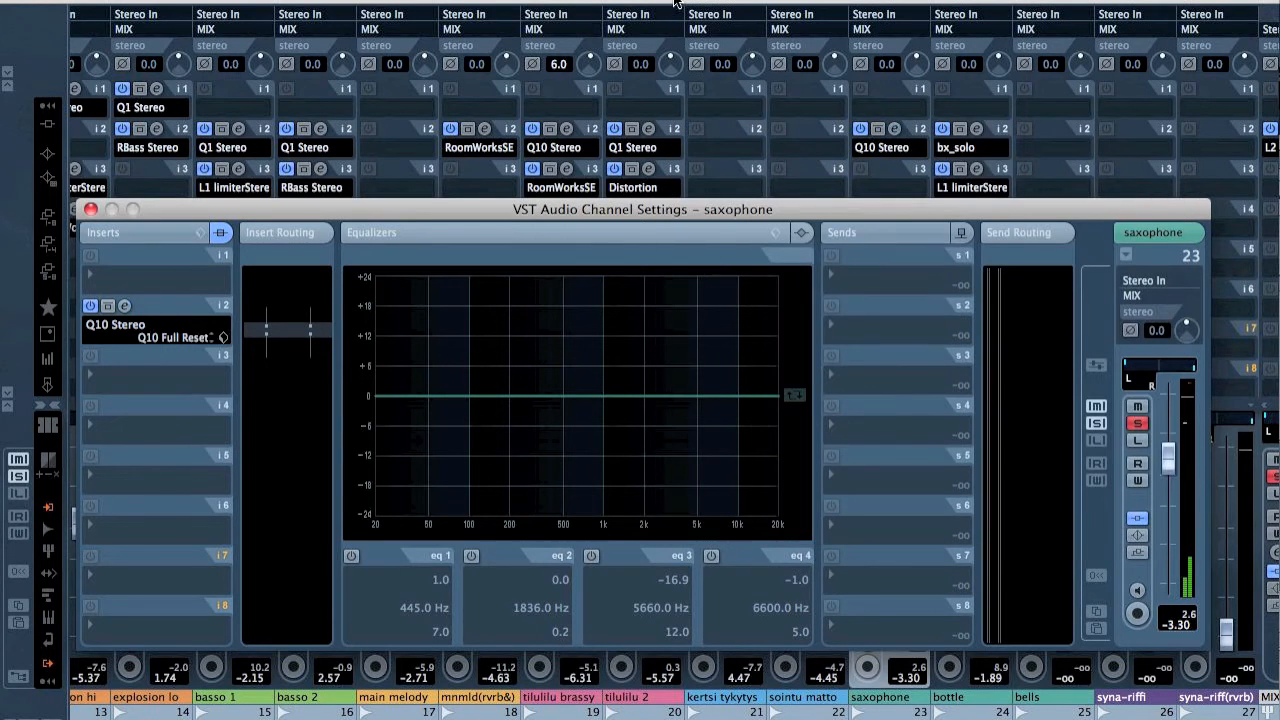
Insert L1 limiter Stereo in the saxophone's third slot with threshold -22.1, output ceiling -8.9 and release 331.13
click(150, 366)
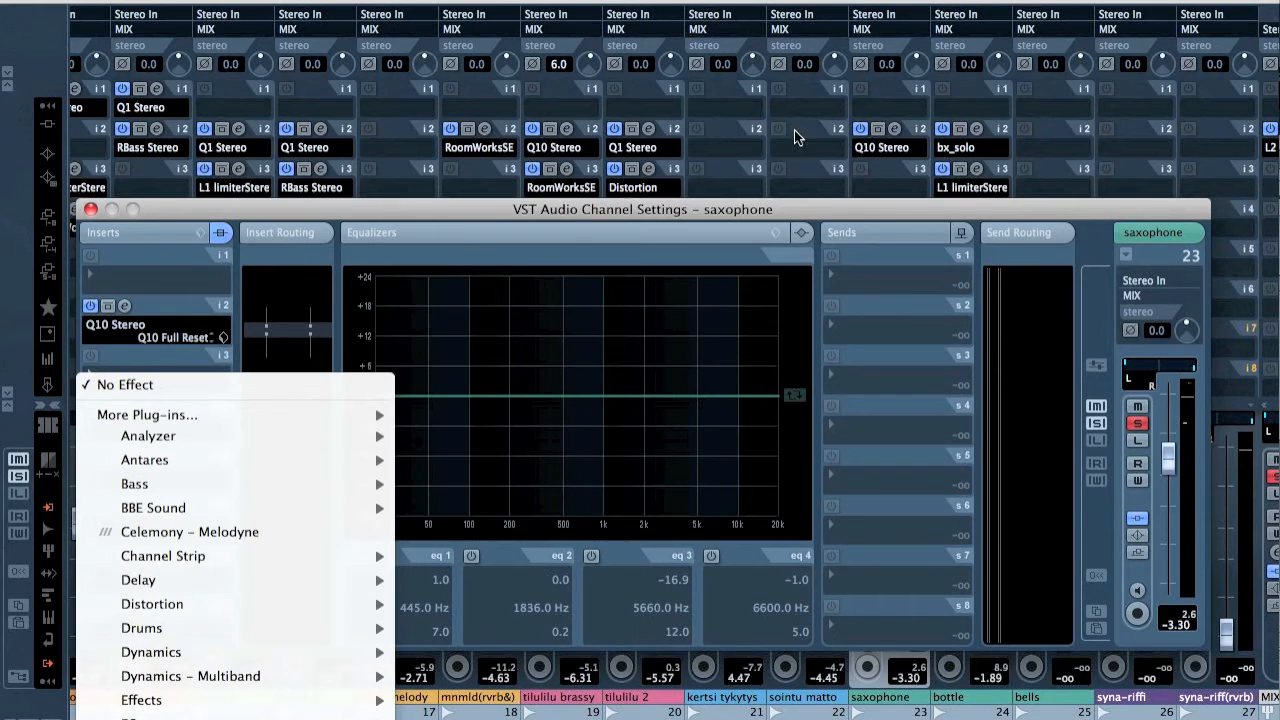
mouse_move(255, 652)
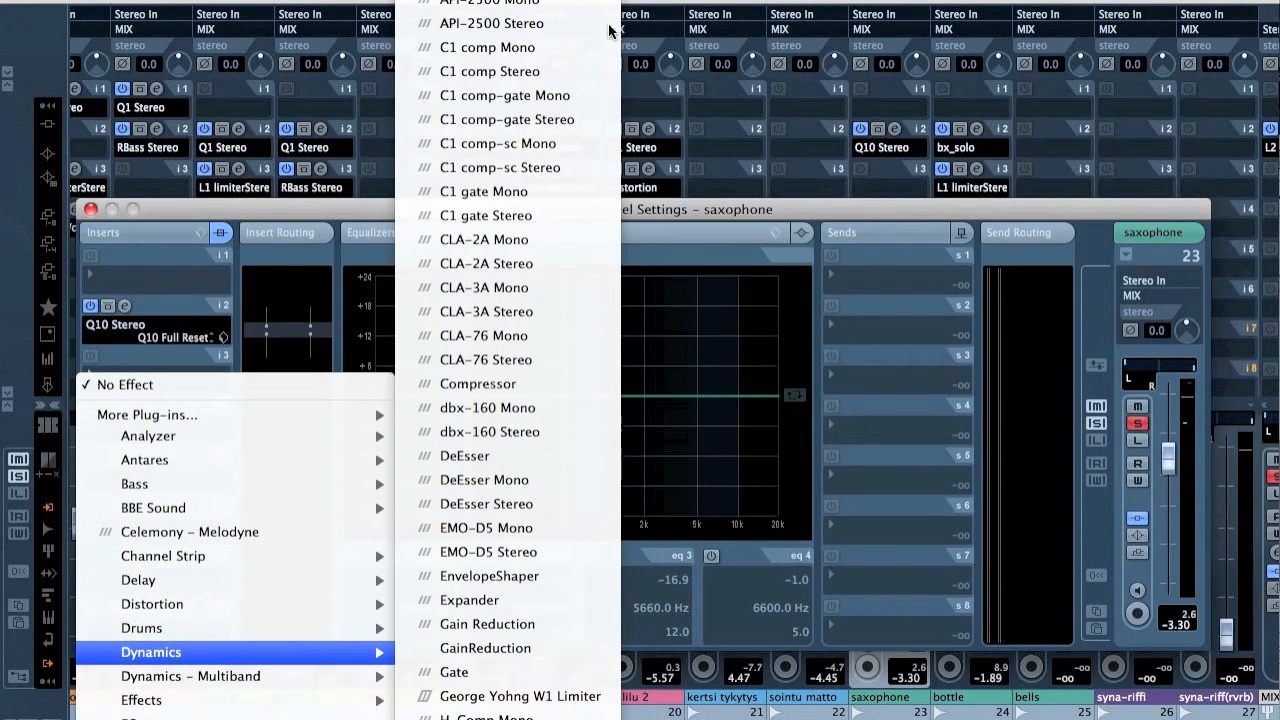
click(765, 122)
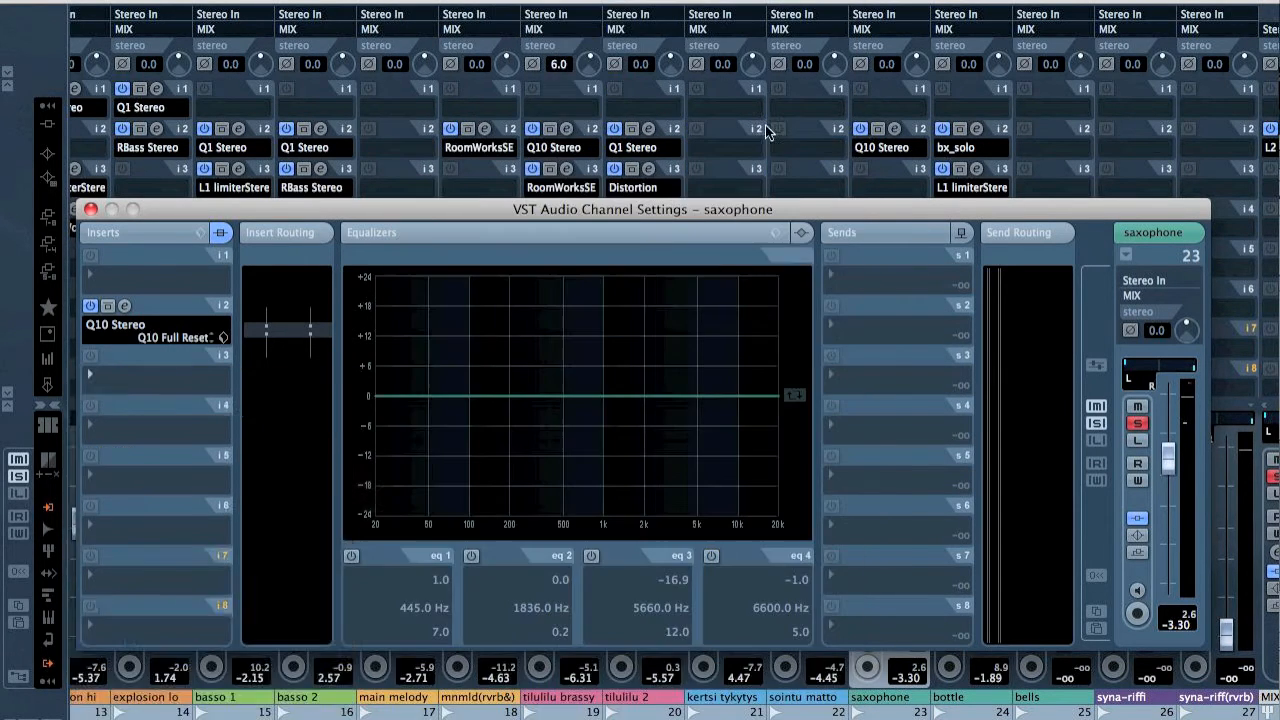
drag(92, 510, 116, 592)
drag(271, 570, 271, 481)
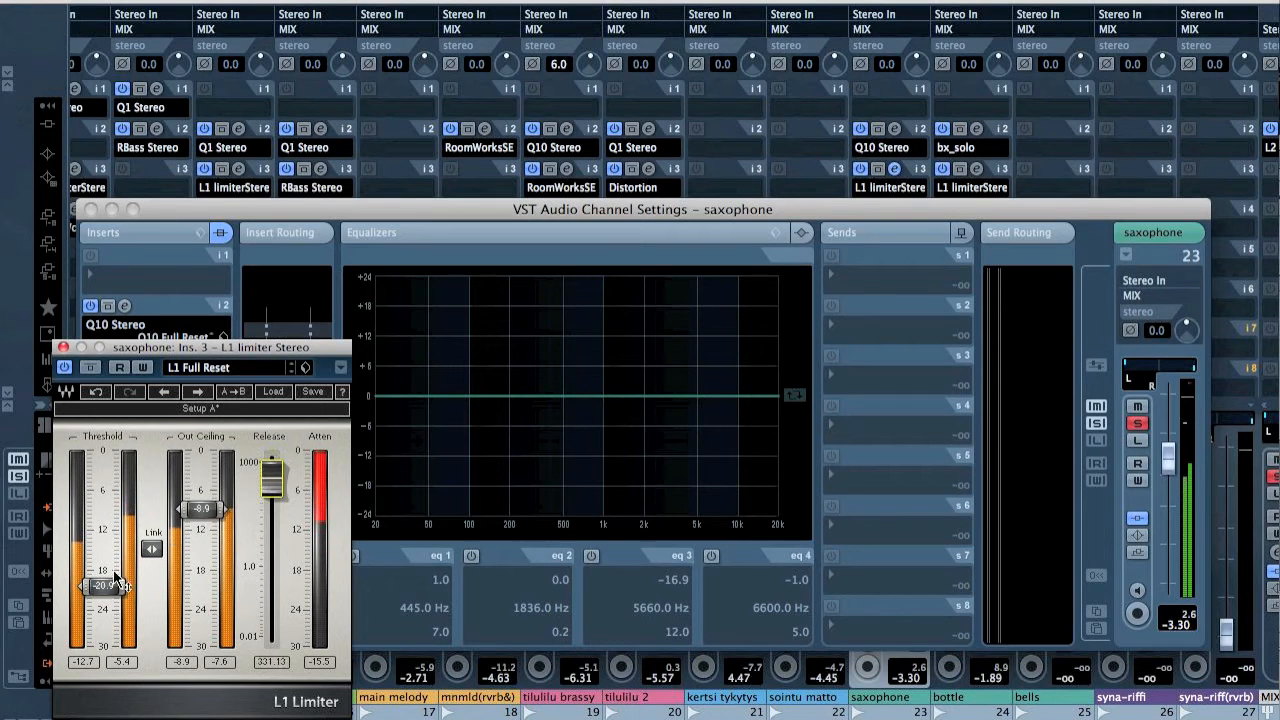
drag(117, 597, 117, 606)
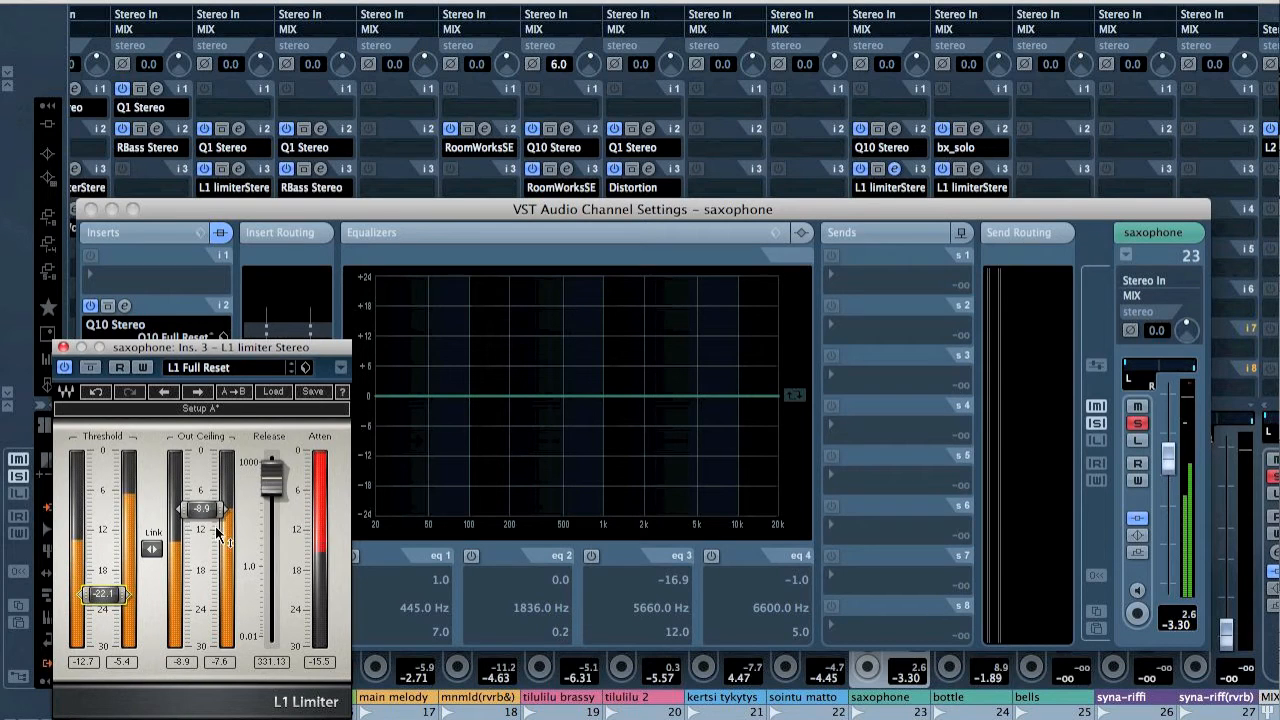
Raise the saxophone limiter's output ceiling to -5.1, unsolo the channel, and close the limiter and channel settings
key(s)
drag(212, 521, 212, 497)
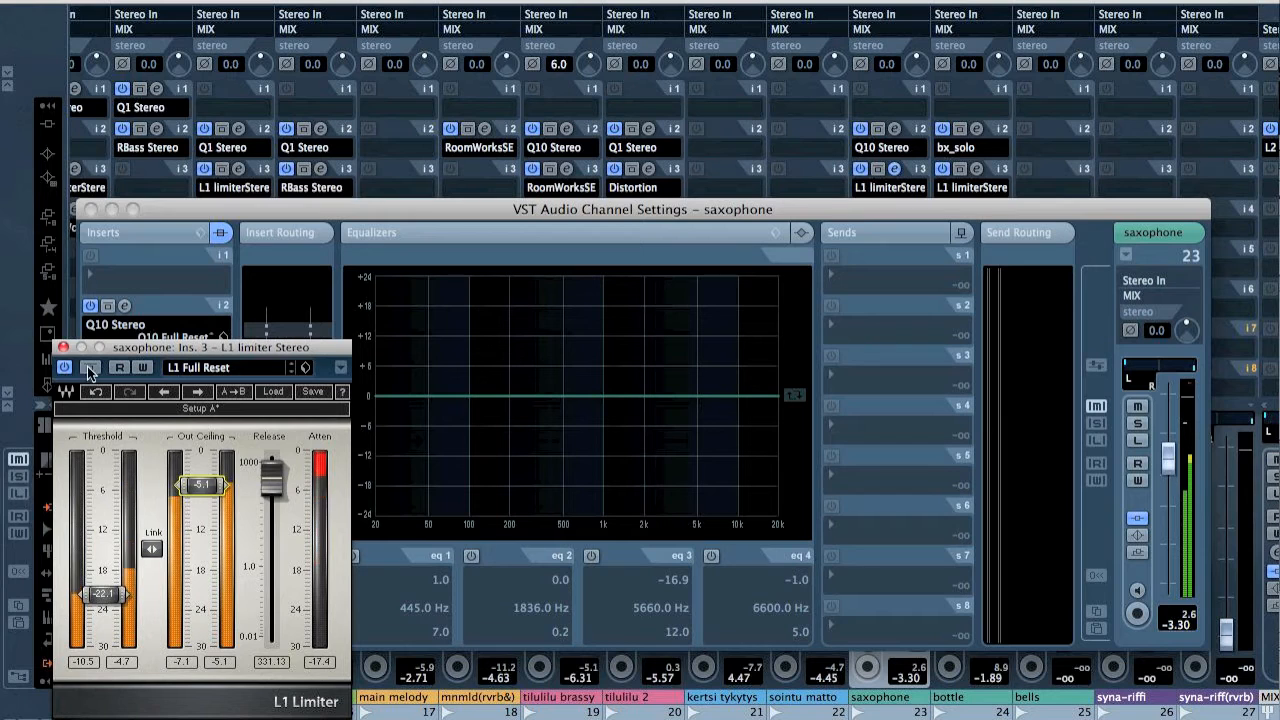
click(63, 347)
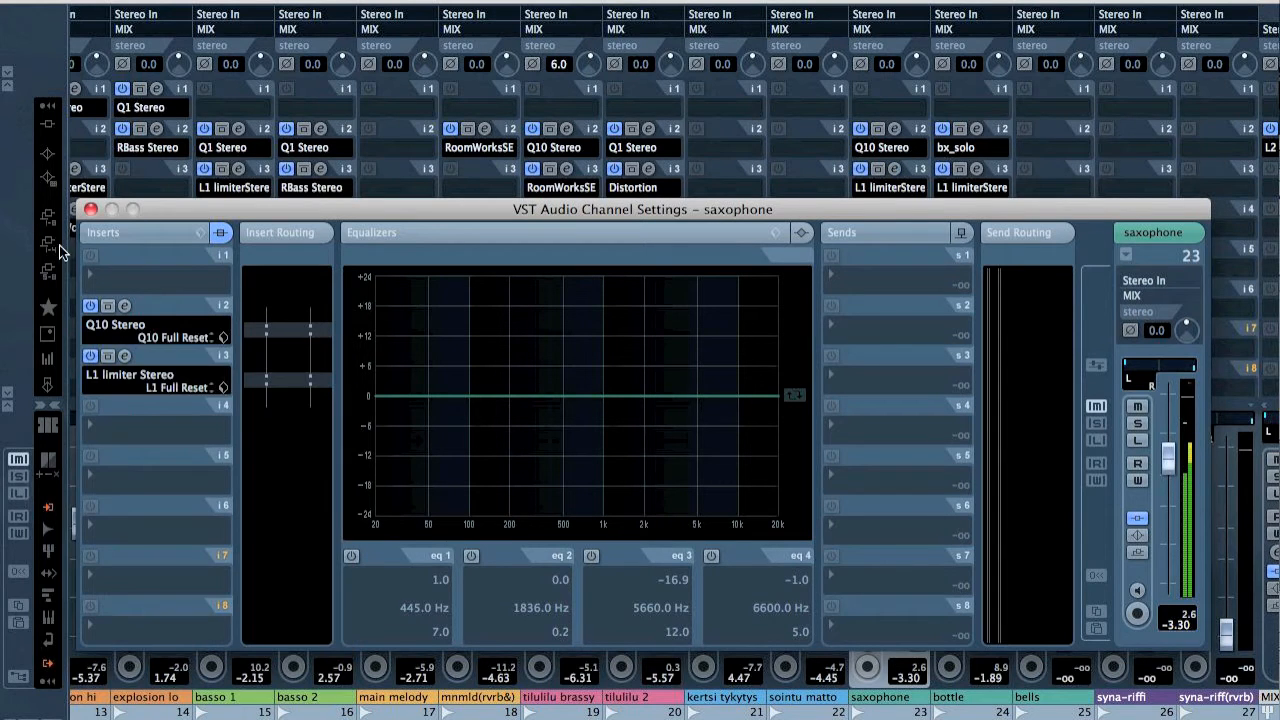
click(89, 211)
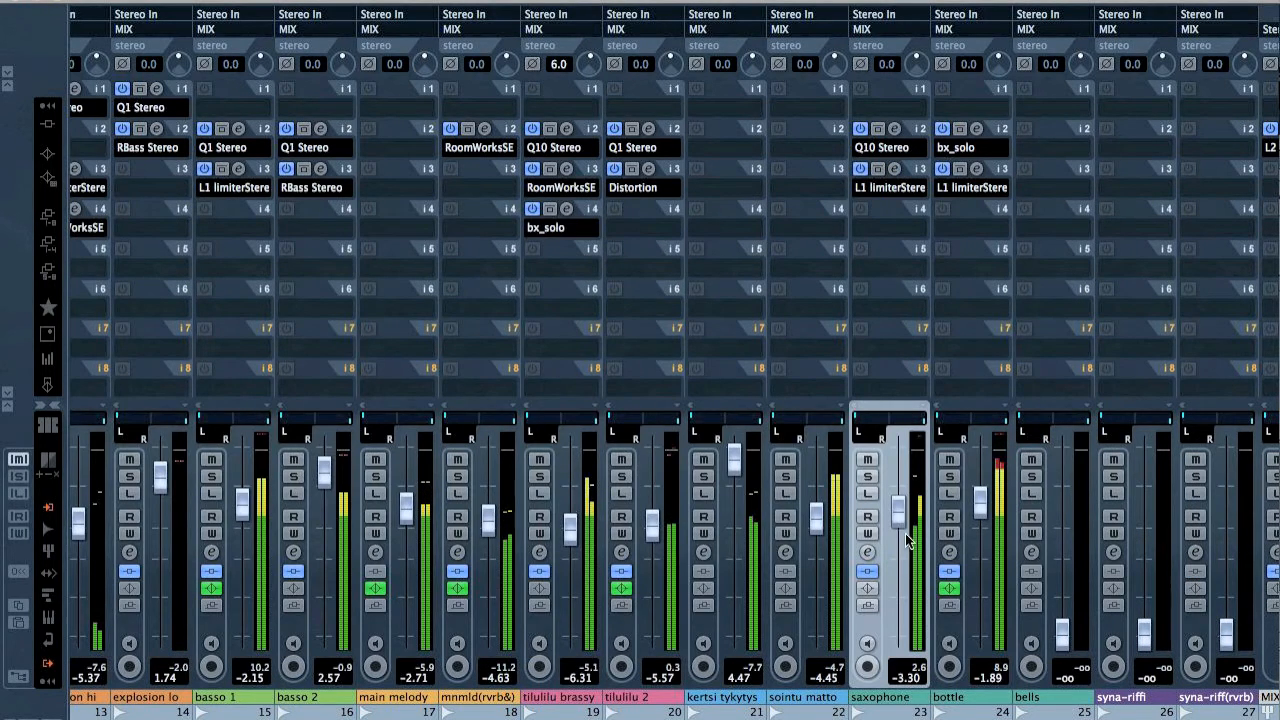
Insert bx_solo in the saxophone's first slot, solo the channel, and try stereo widths of Mono and 50 %
click(879, 112)
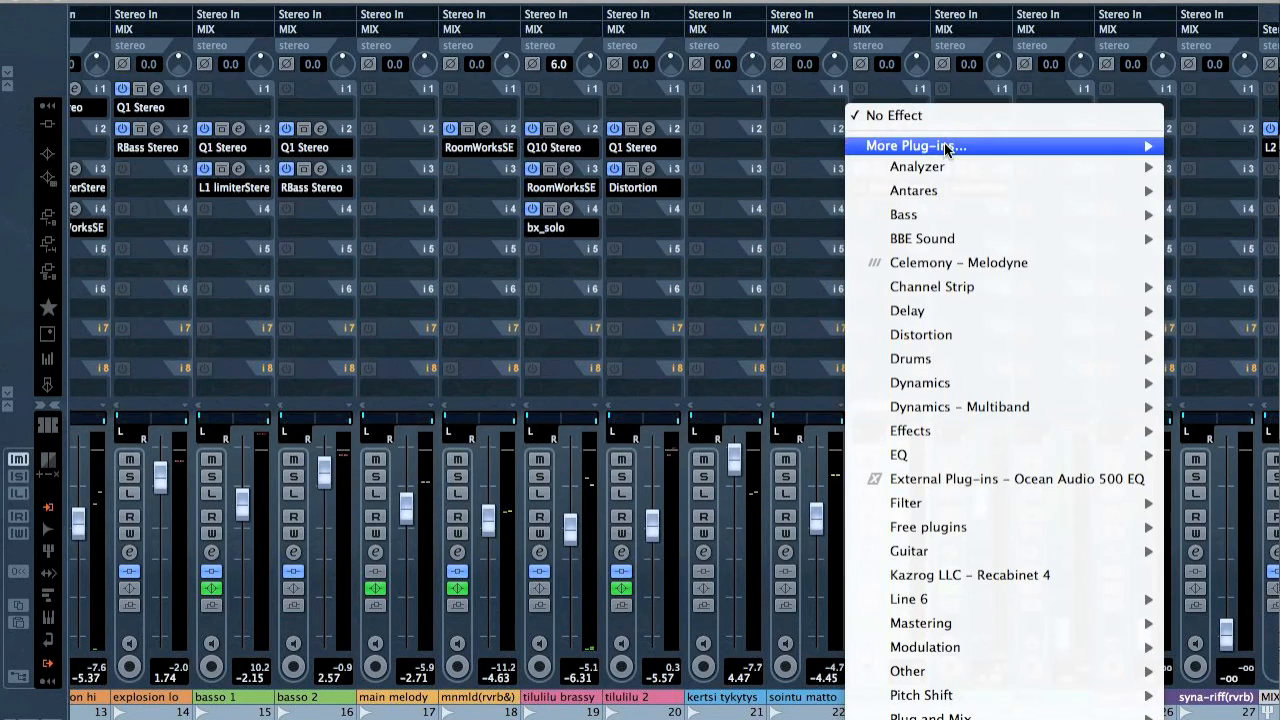
mouse_move(945, 150)
click(650, 168)
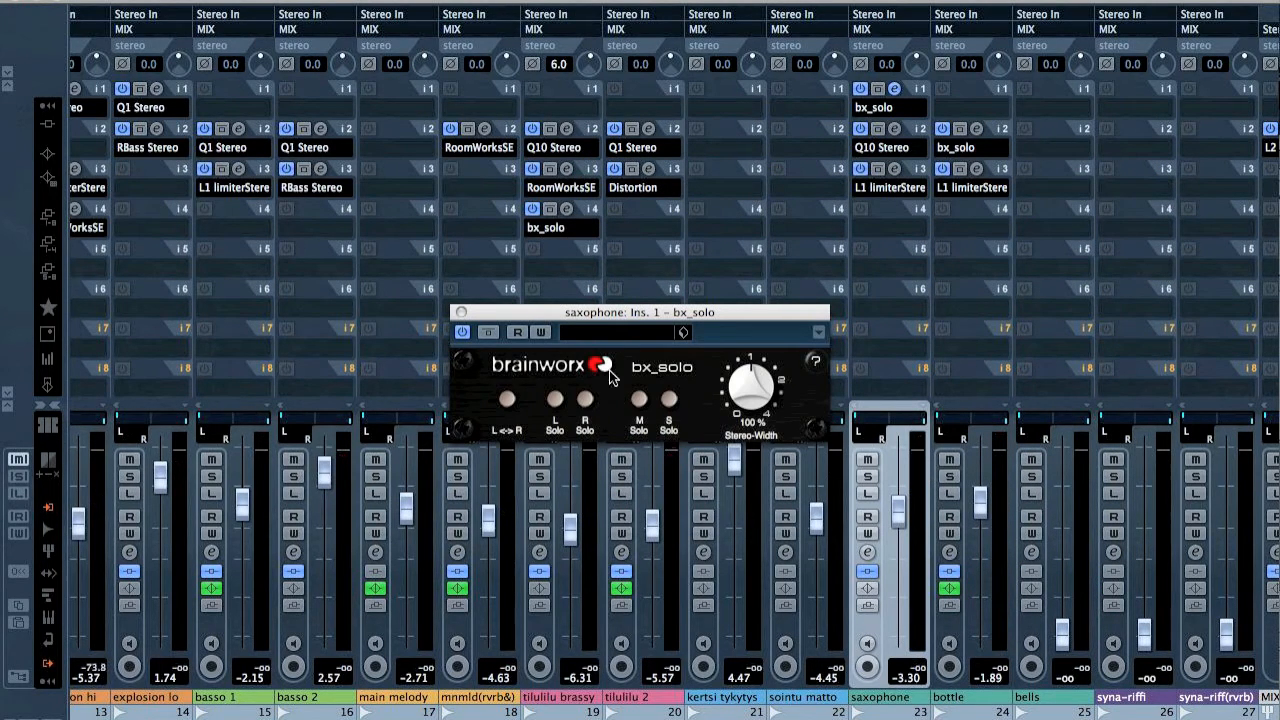
drag(728, 378, 685, 432)
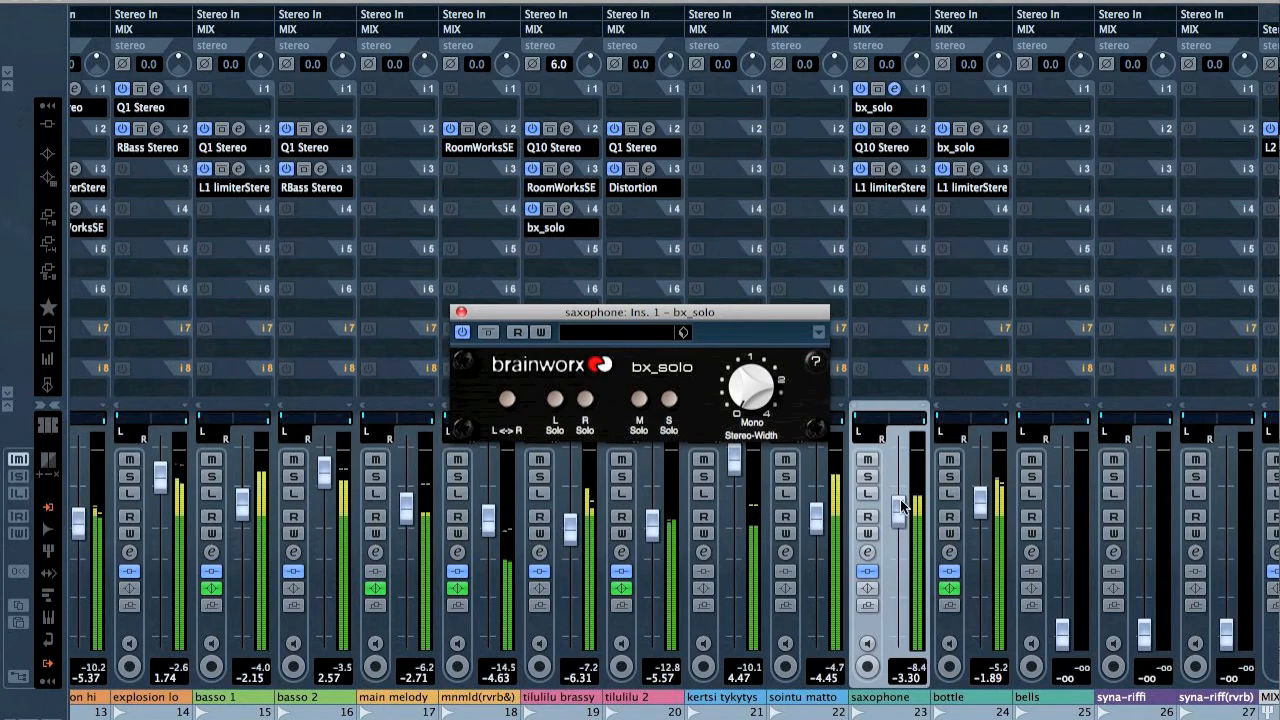
click(868, 477)
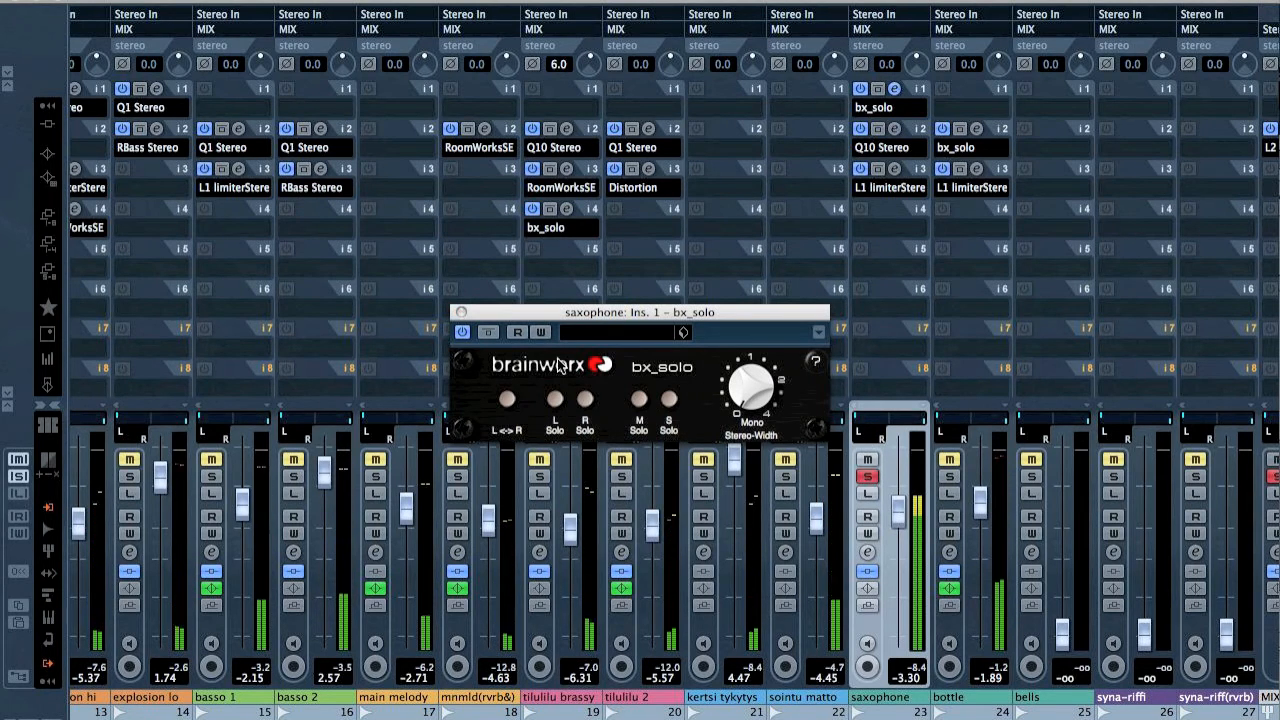
drag(750, 392, 706, 388)
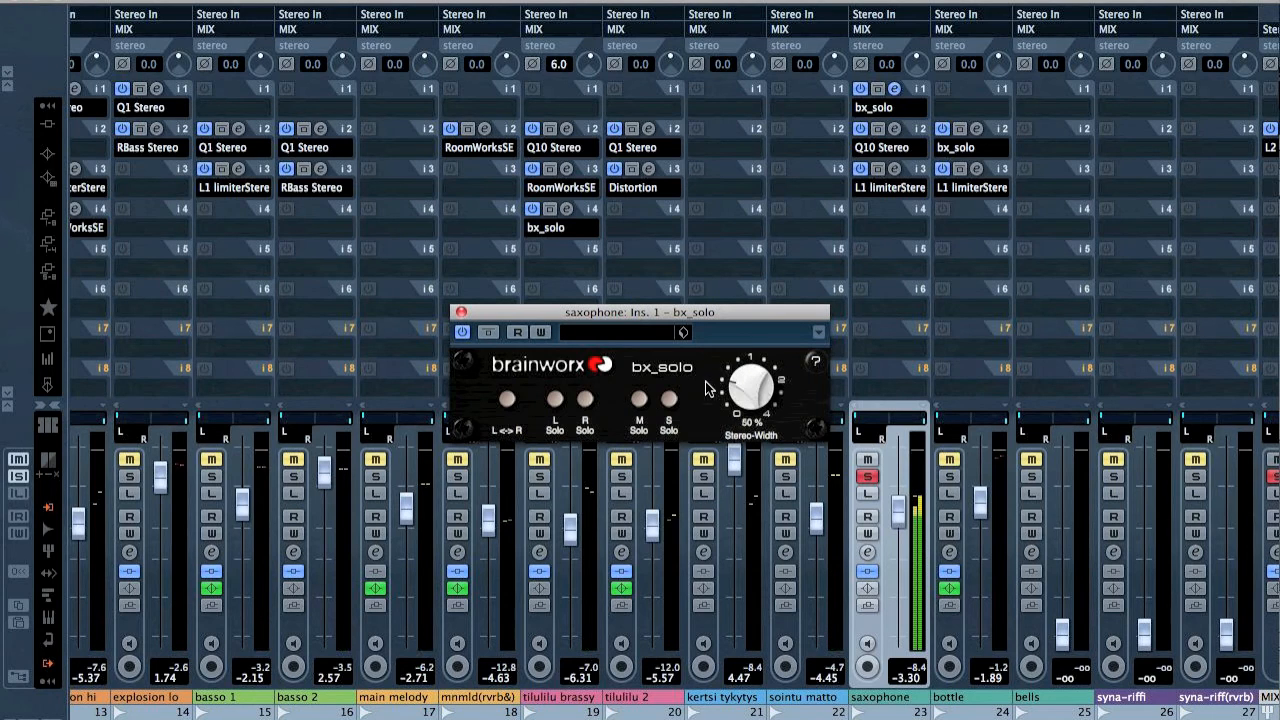
Try lowering the right input of the saxophone's Q10 to -6.0 and -3.5, and close the Q10 and bx_solo
click(895, 170)
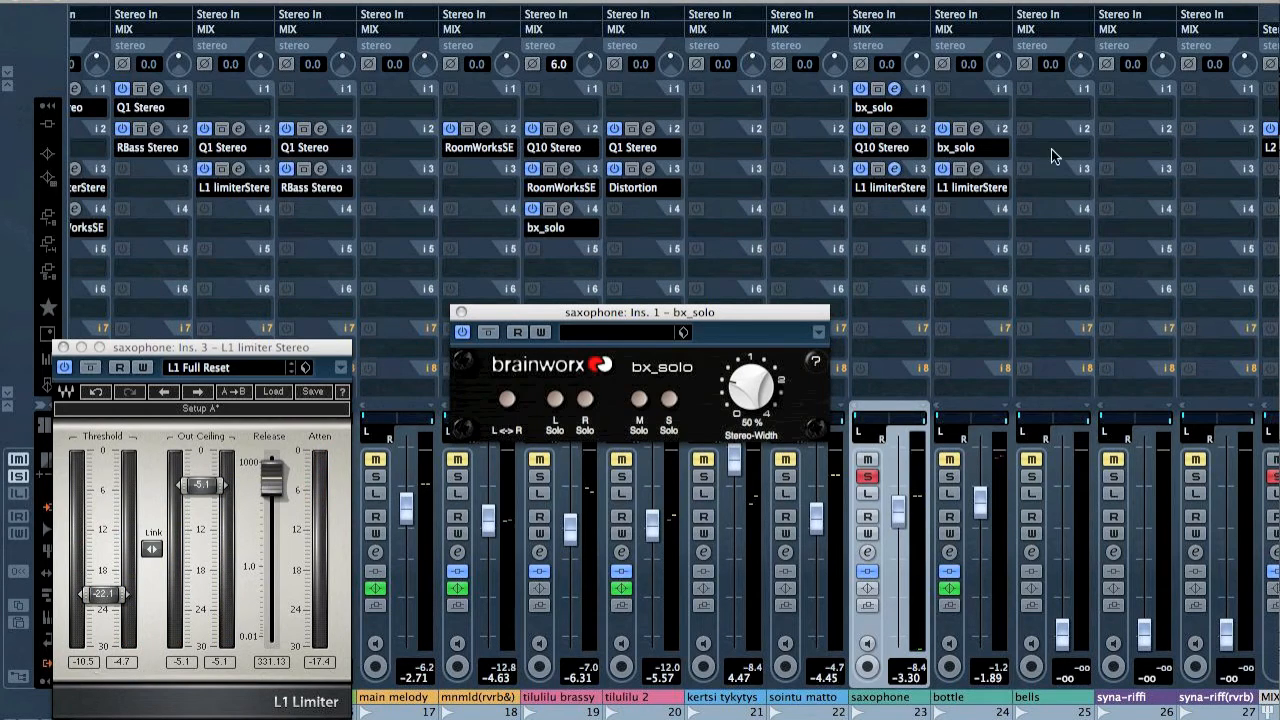
click(889, 145)
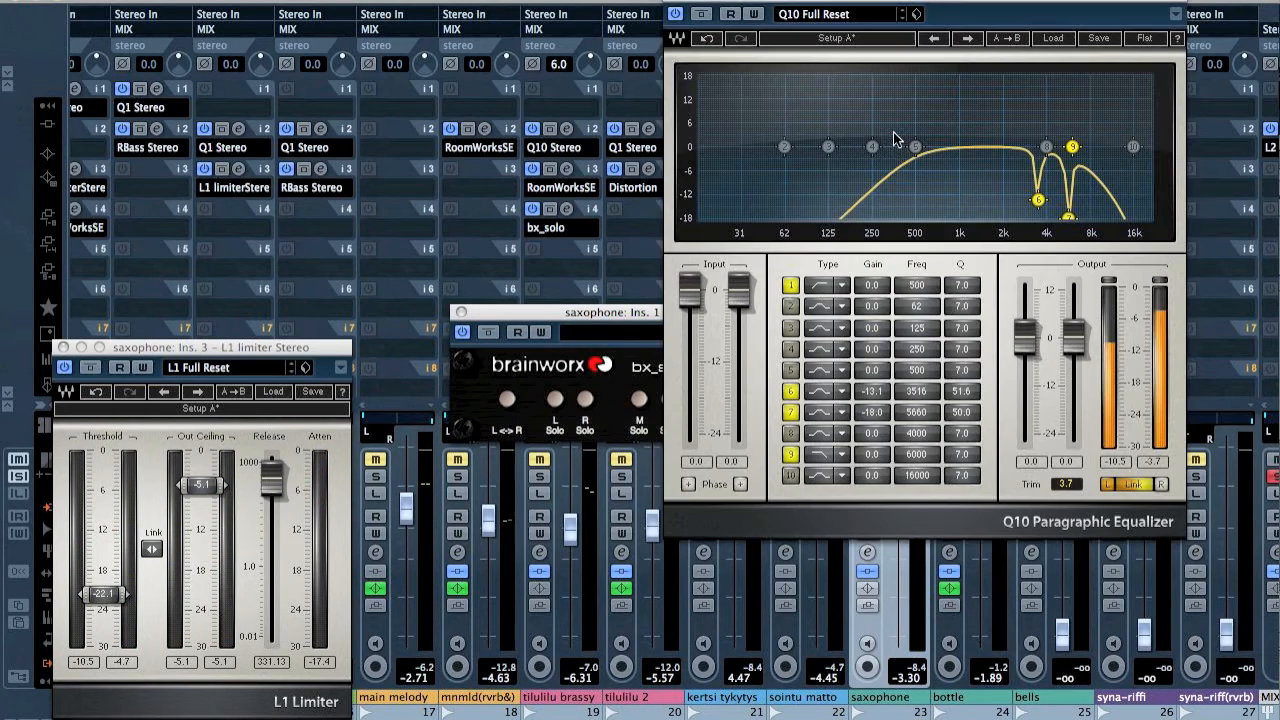
click(741, 462)
text(-6)
key(Return)
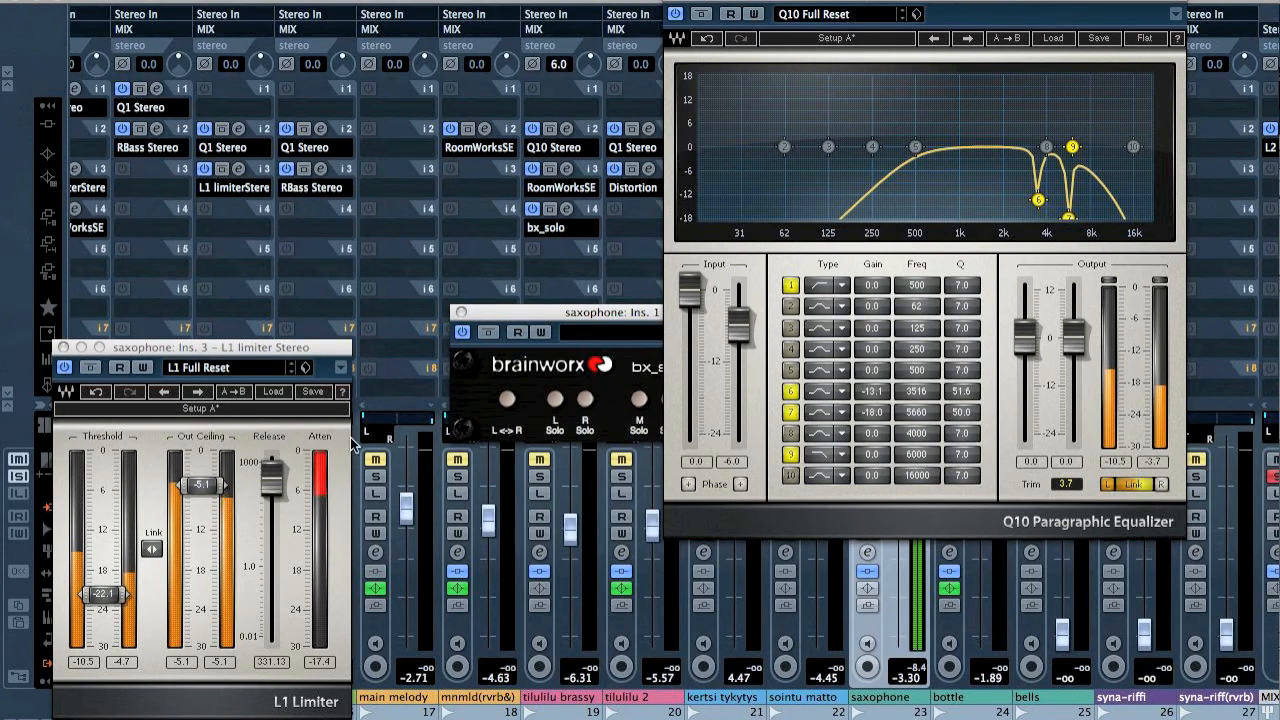
click(122, 662)
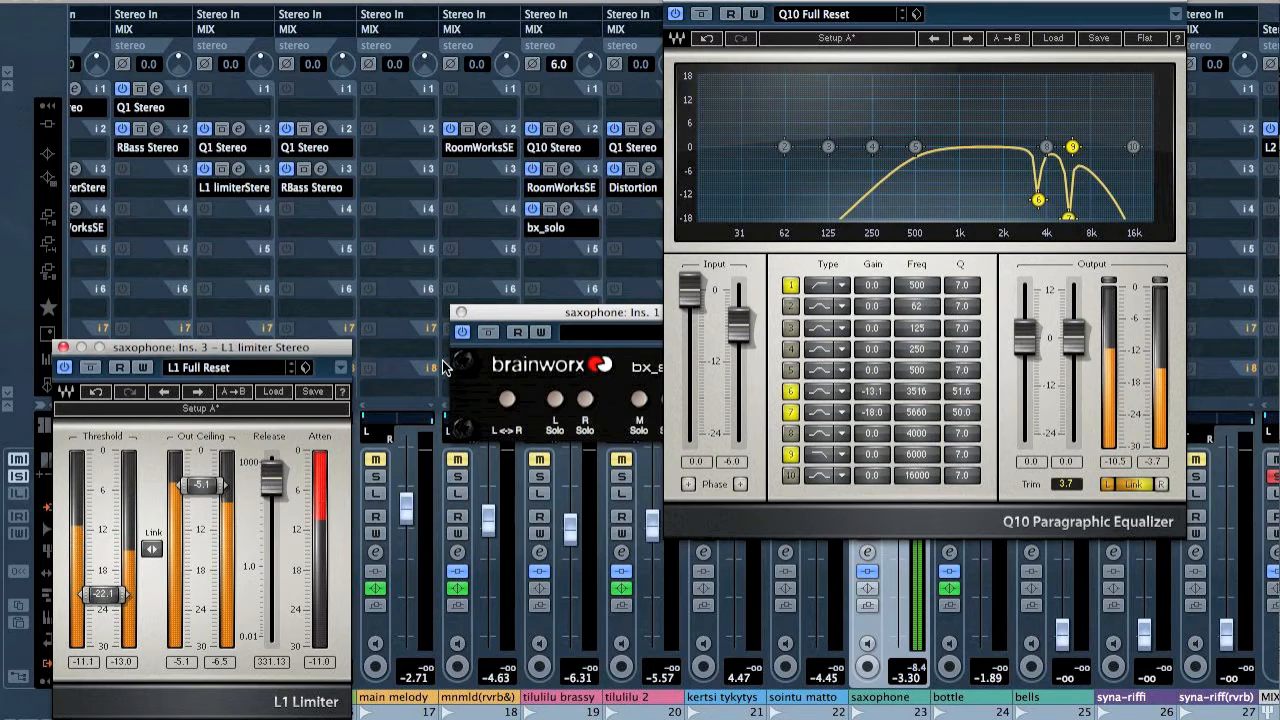
drag(748, 324, 740, 290)
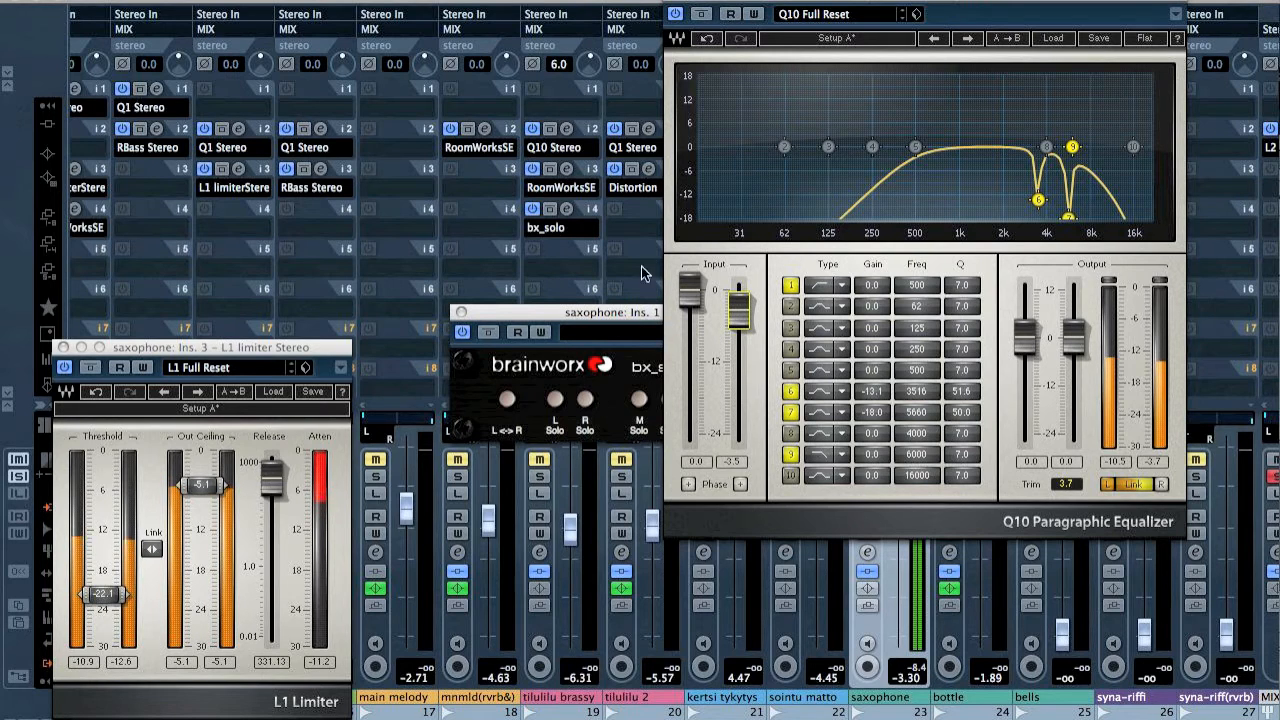
click(461, 313)
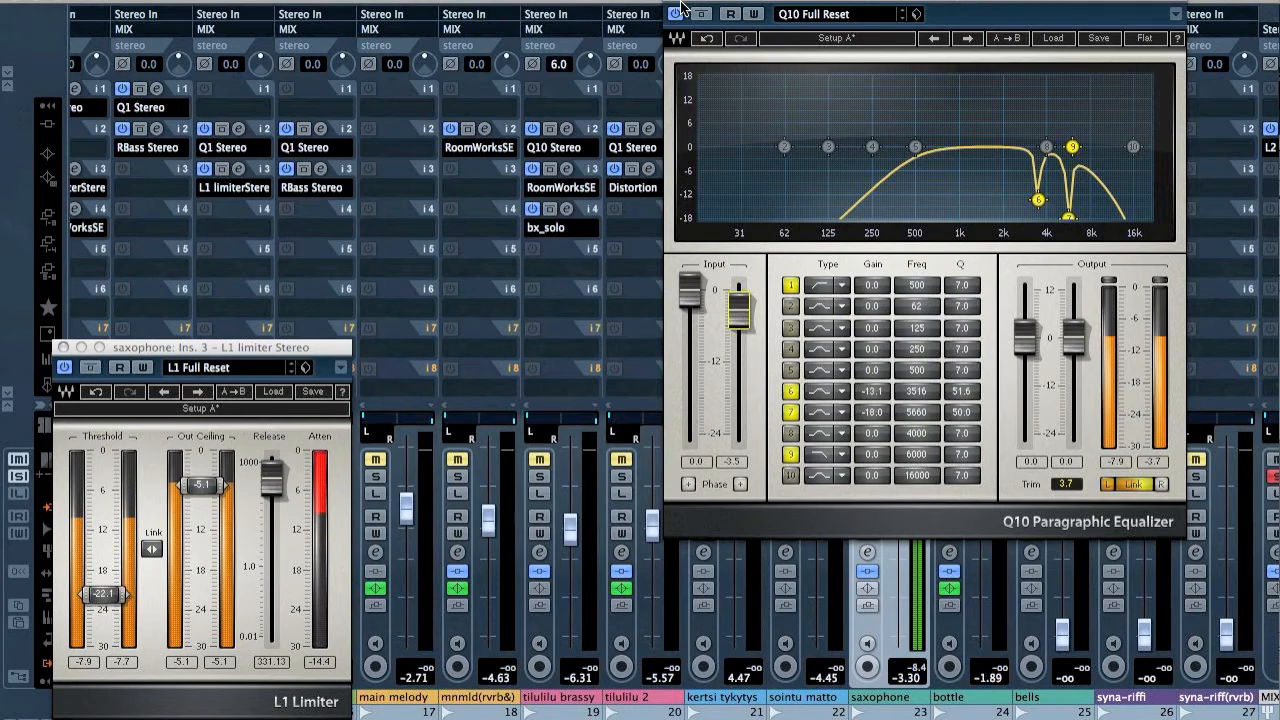
click(682, 4)
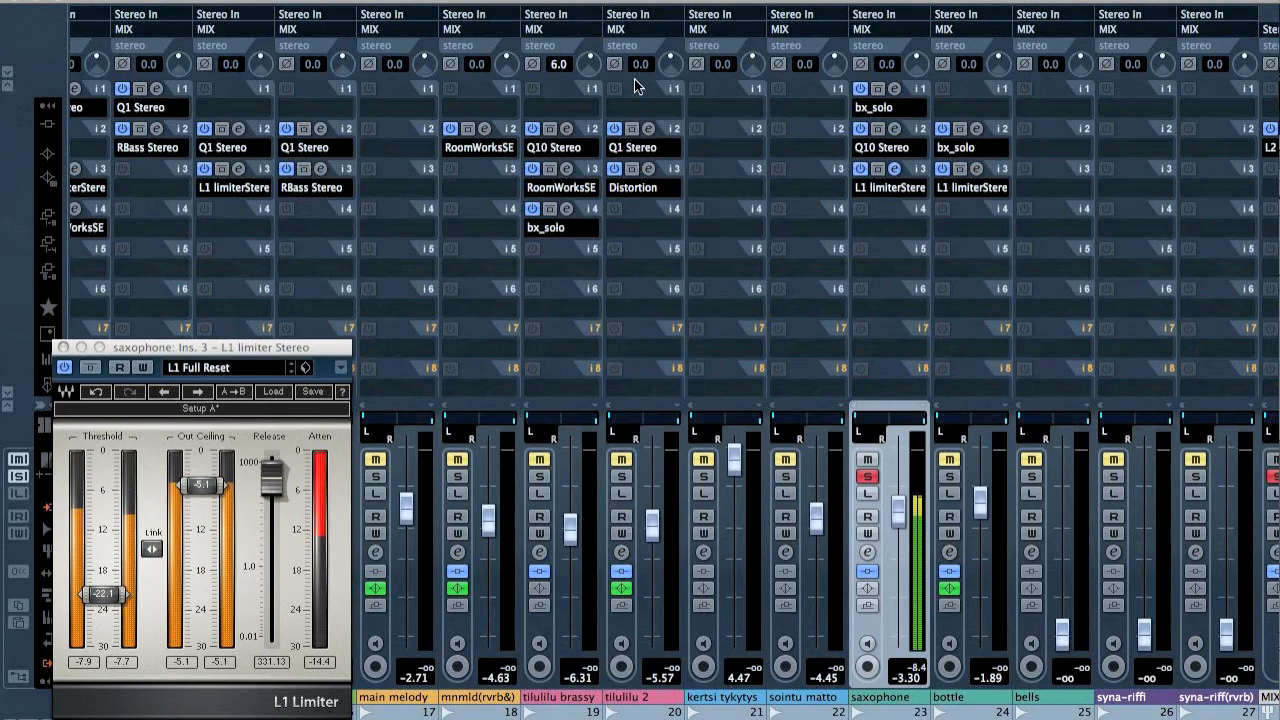
Move the saxophone's bx_solo from the first insert slot to the fourth and set its stereo width to 200 %
click(891, 89)
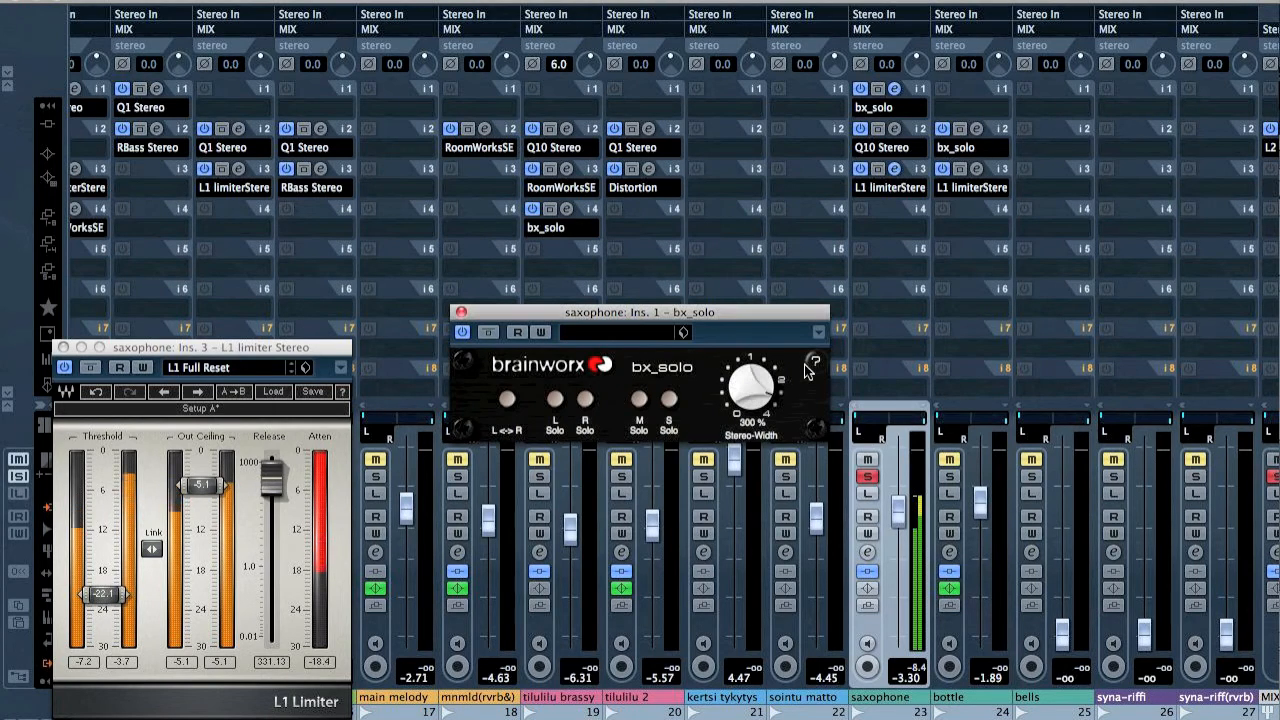
drag(905, 107, 908, 226)
click(777, 377)
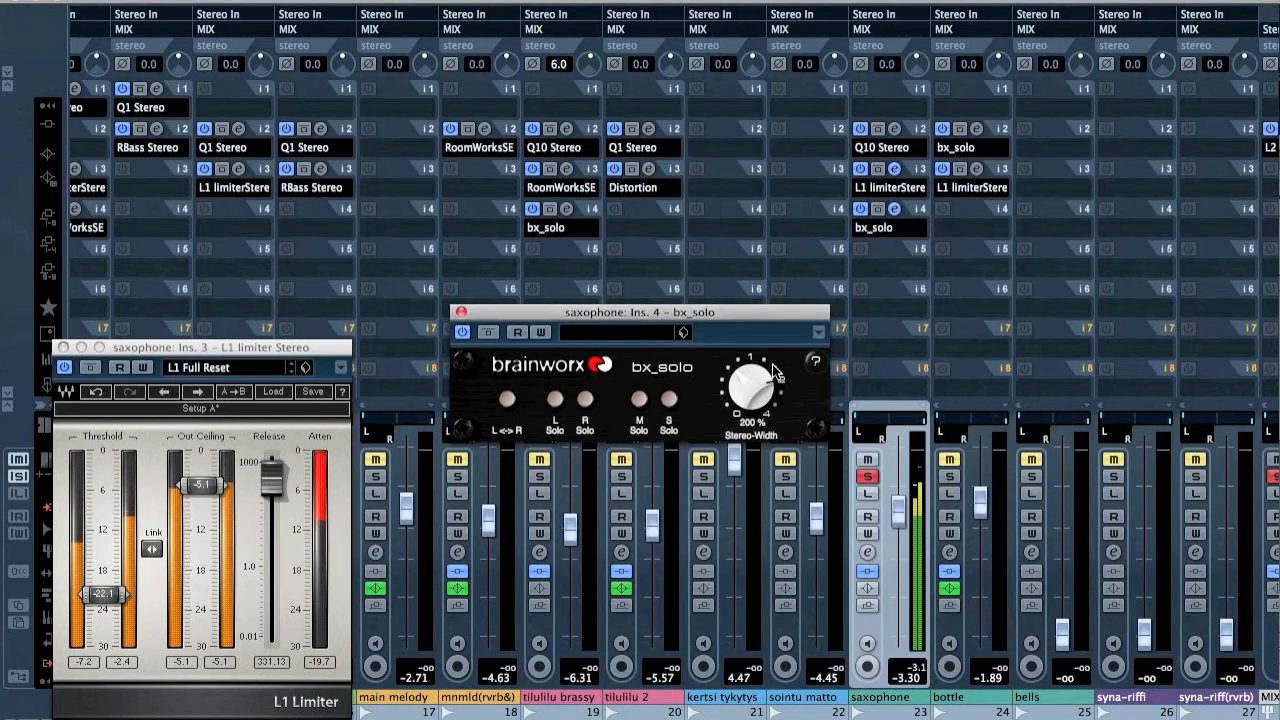
Set the right input of the saxophone's Q10 to -6.7, unsolo the channel, and close its plug-in windows
click(896, 129)
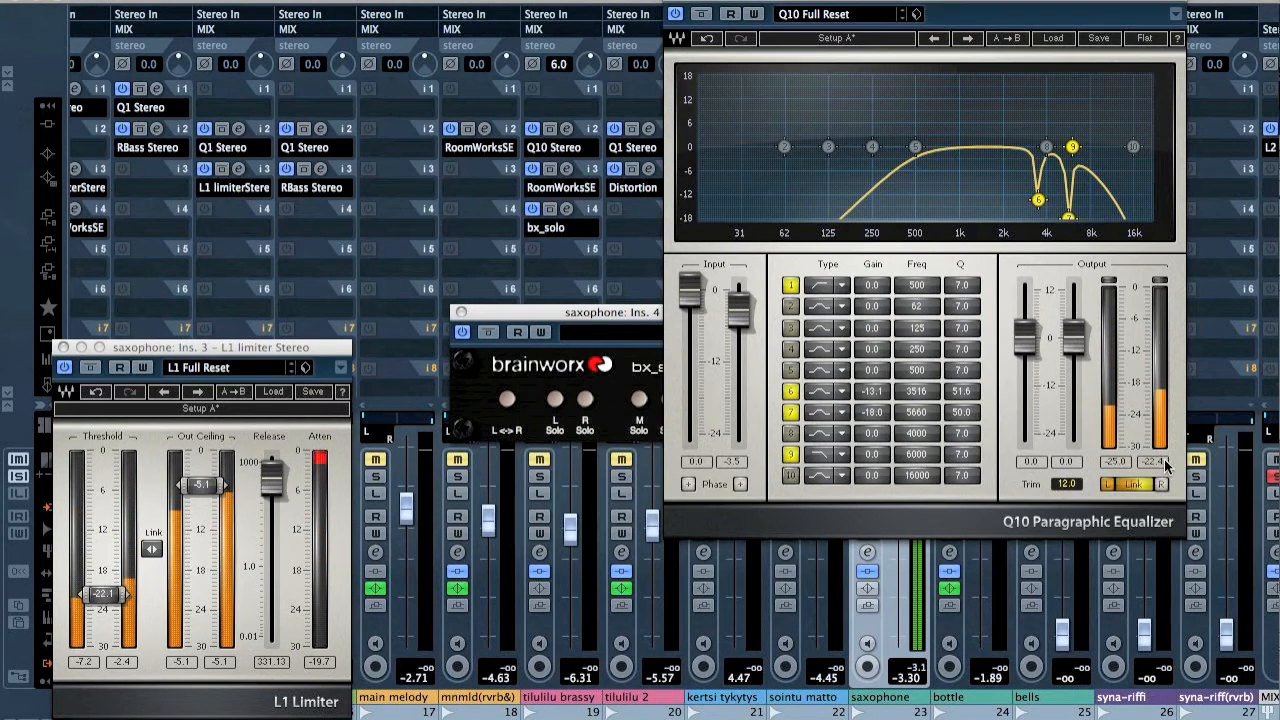
drag(738, 314, 738, 330)
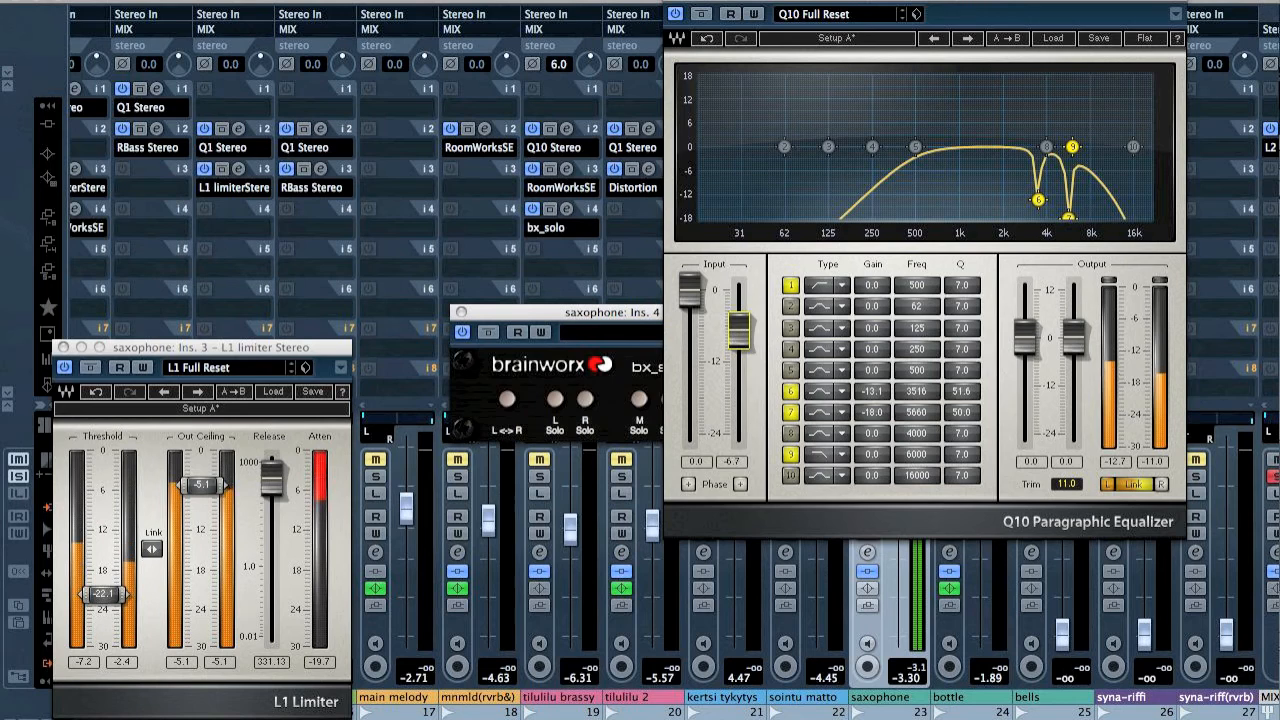
click(675, 1)
click(462, 312)
click(869, 478)
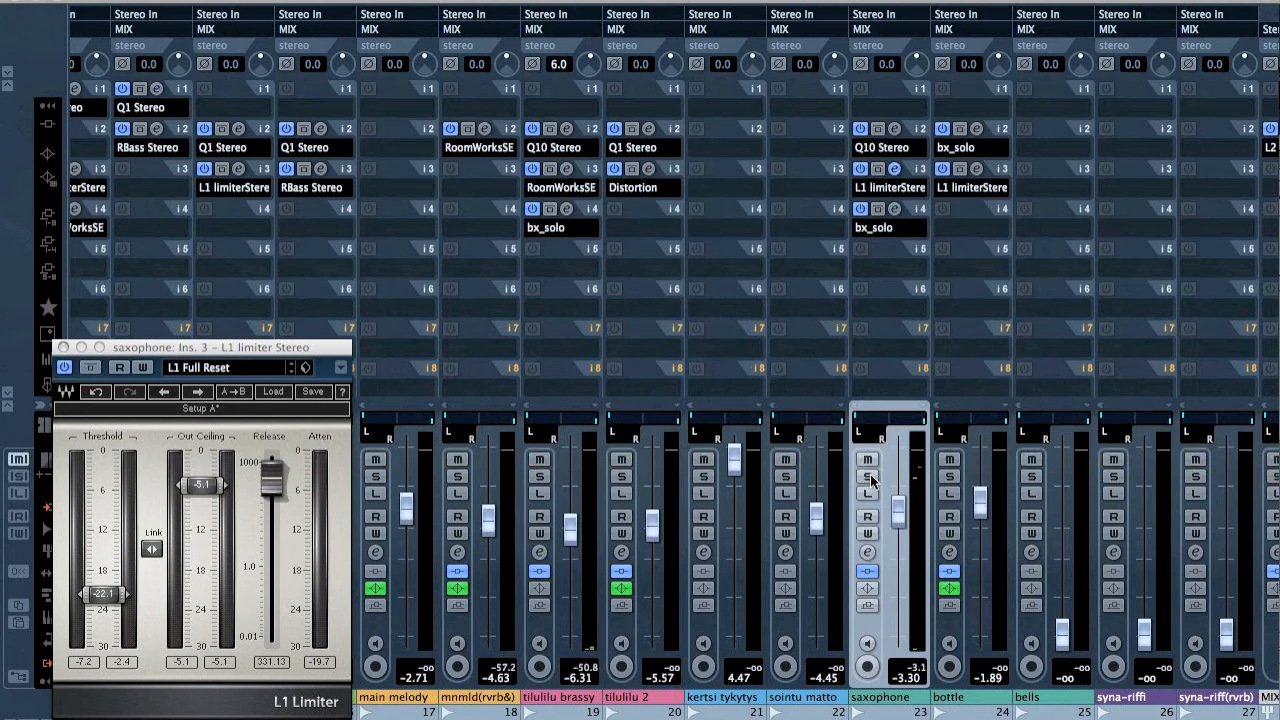
click(62, 348)
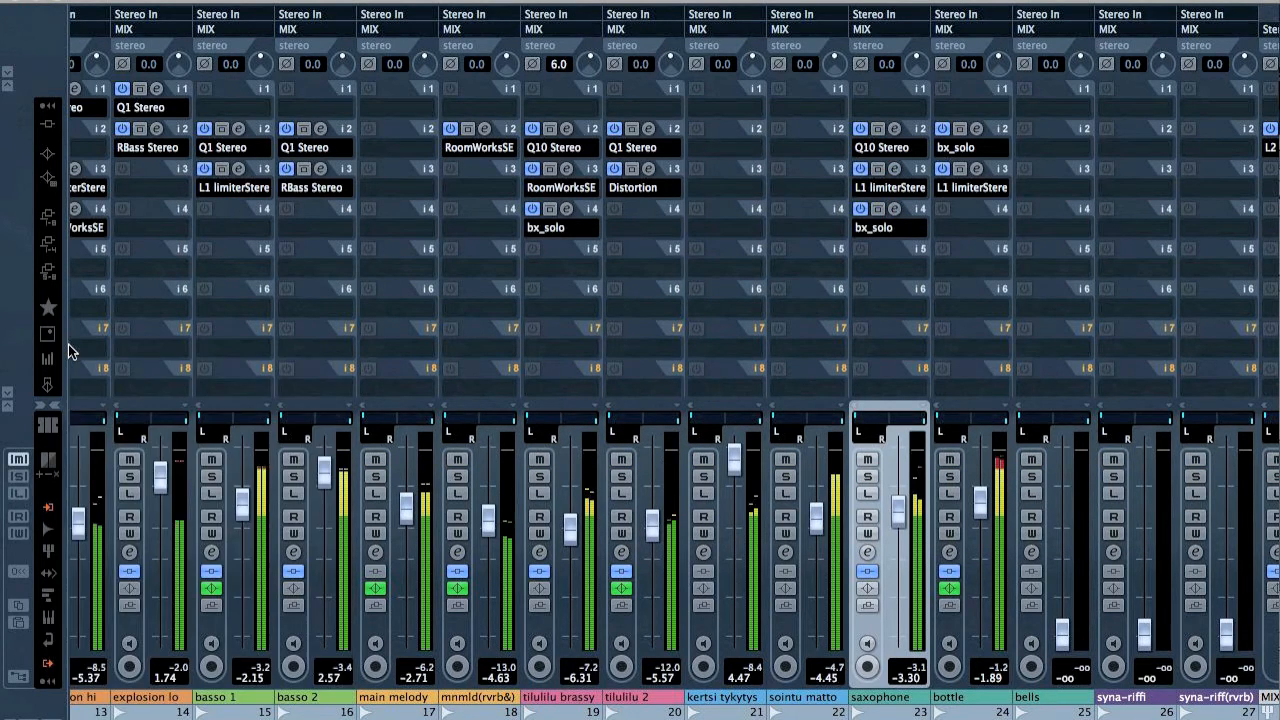
Solo kertsi tykytys and insert RBass Stereo in its second slot with frequency 134 Hz and original bass set to Out
click(786, 477)
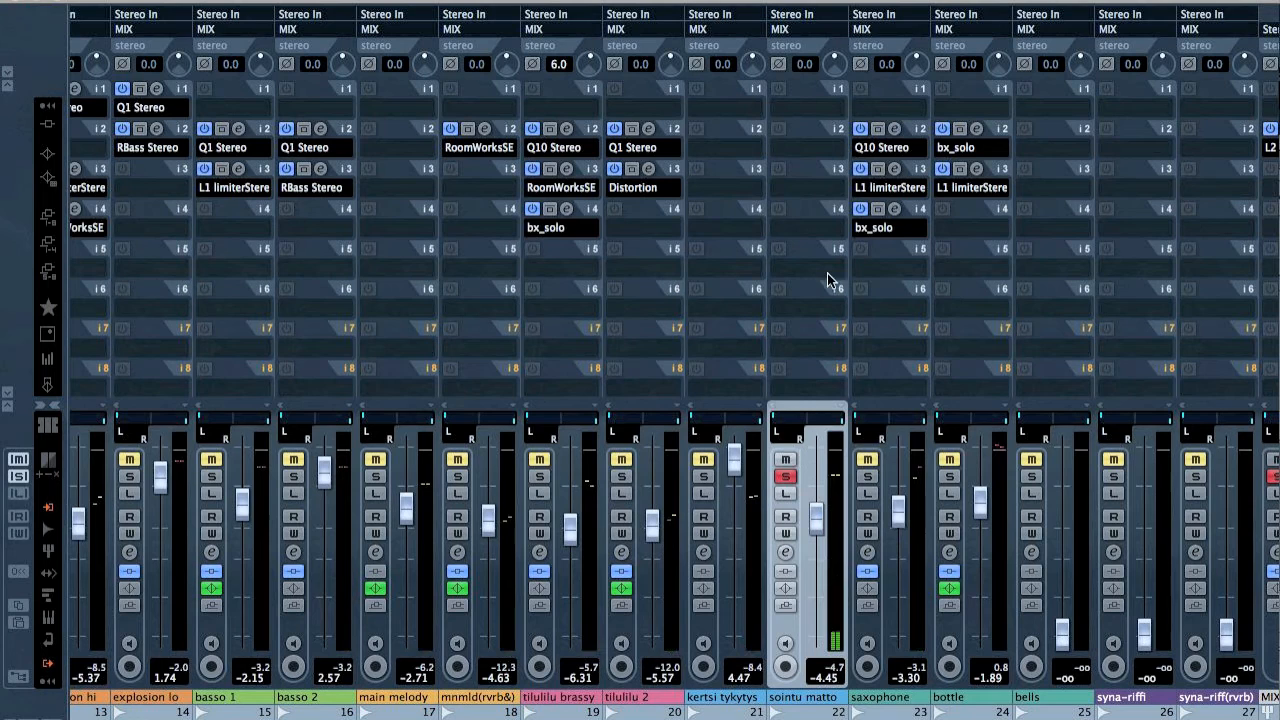
click(786, 477)
click(704, 477)
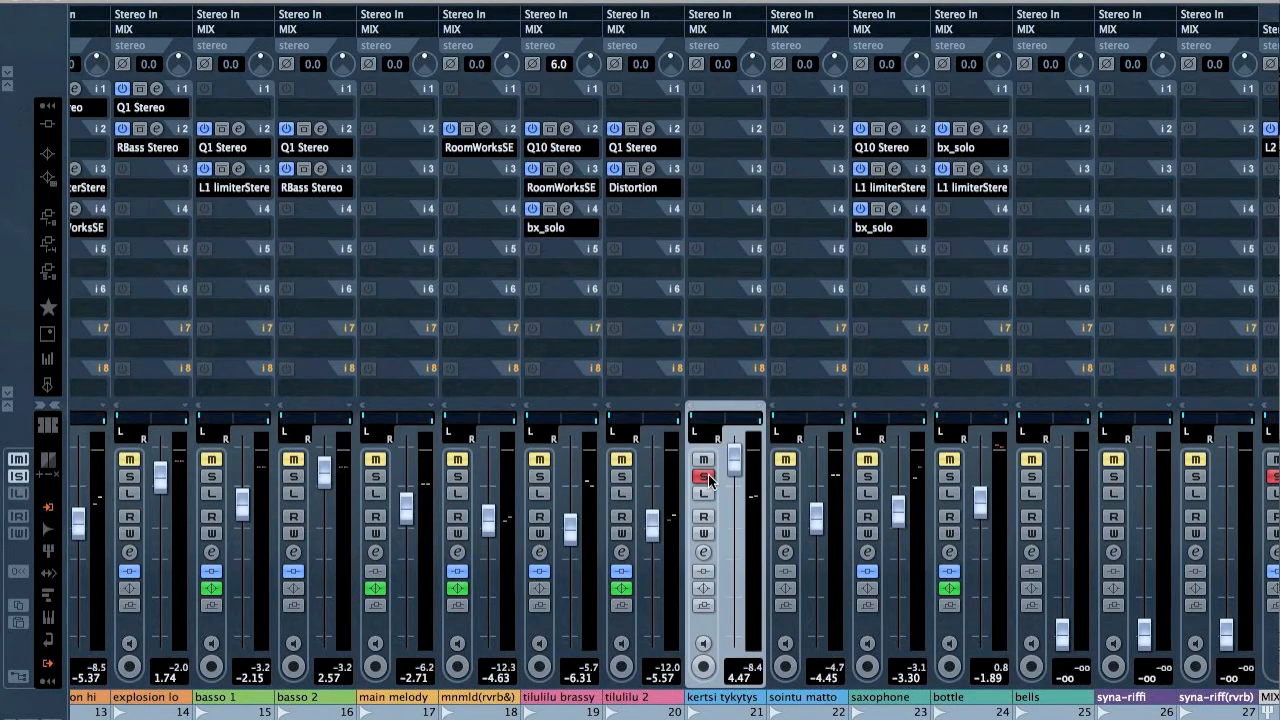
click(720, 150)
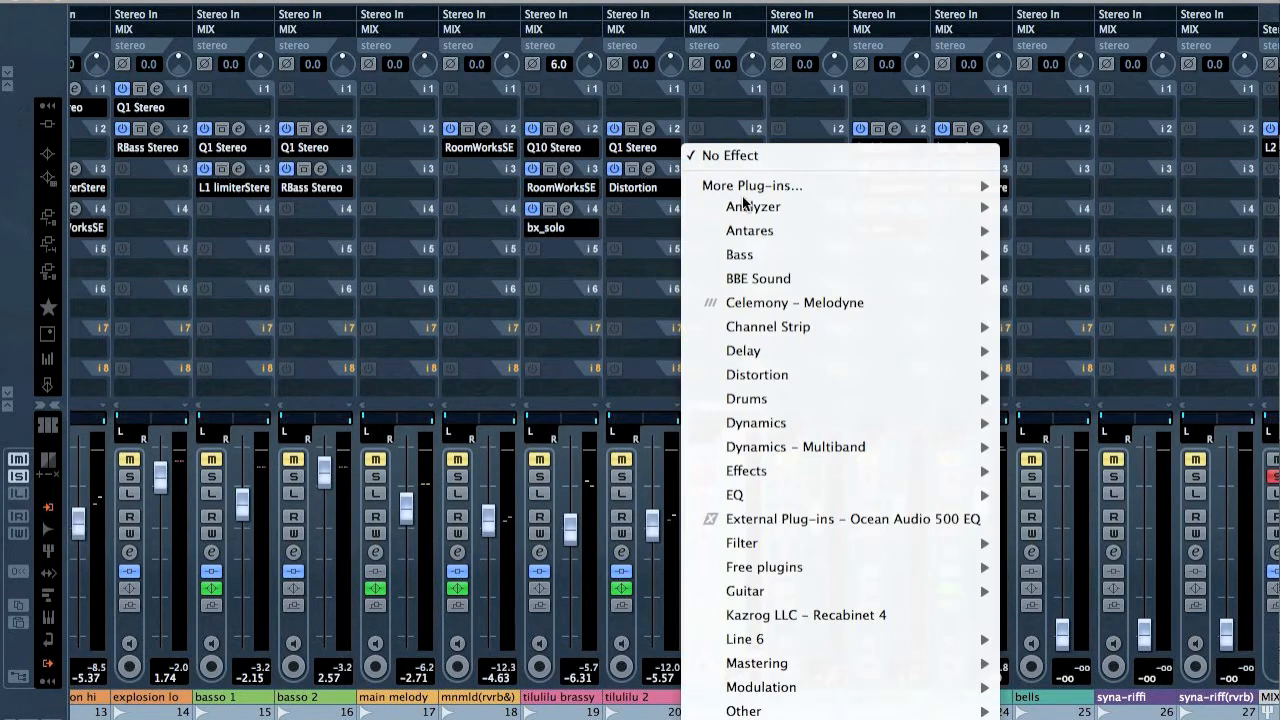
mouse_move(772, 256)
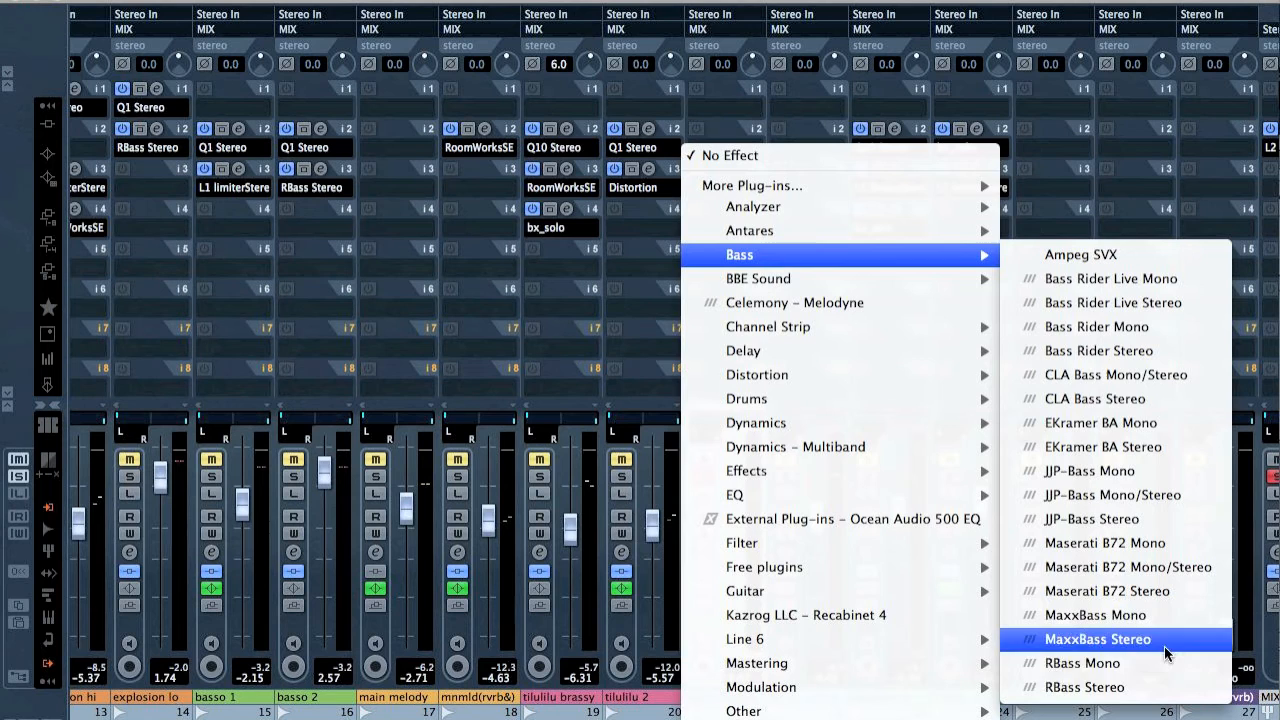
click(1151, 687)
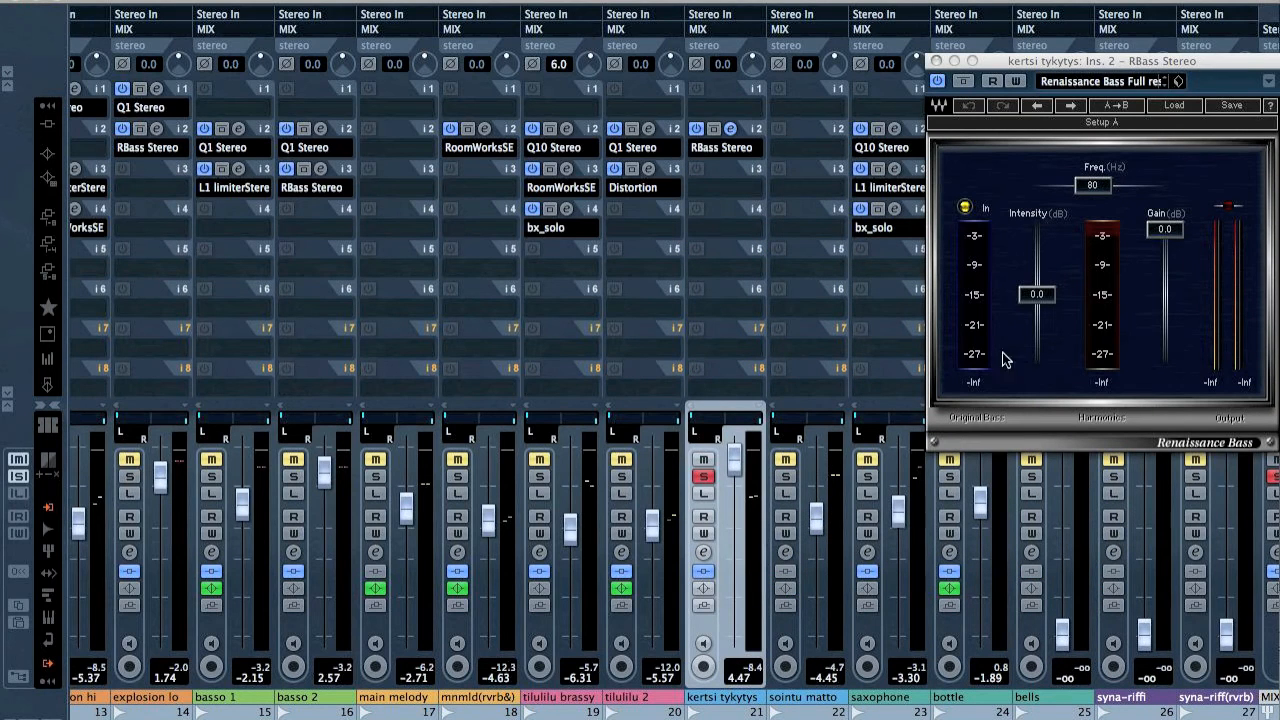
key(space)
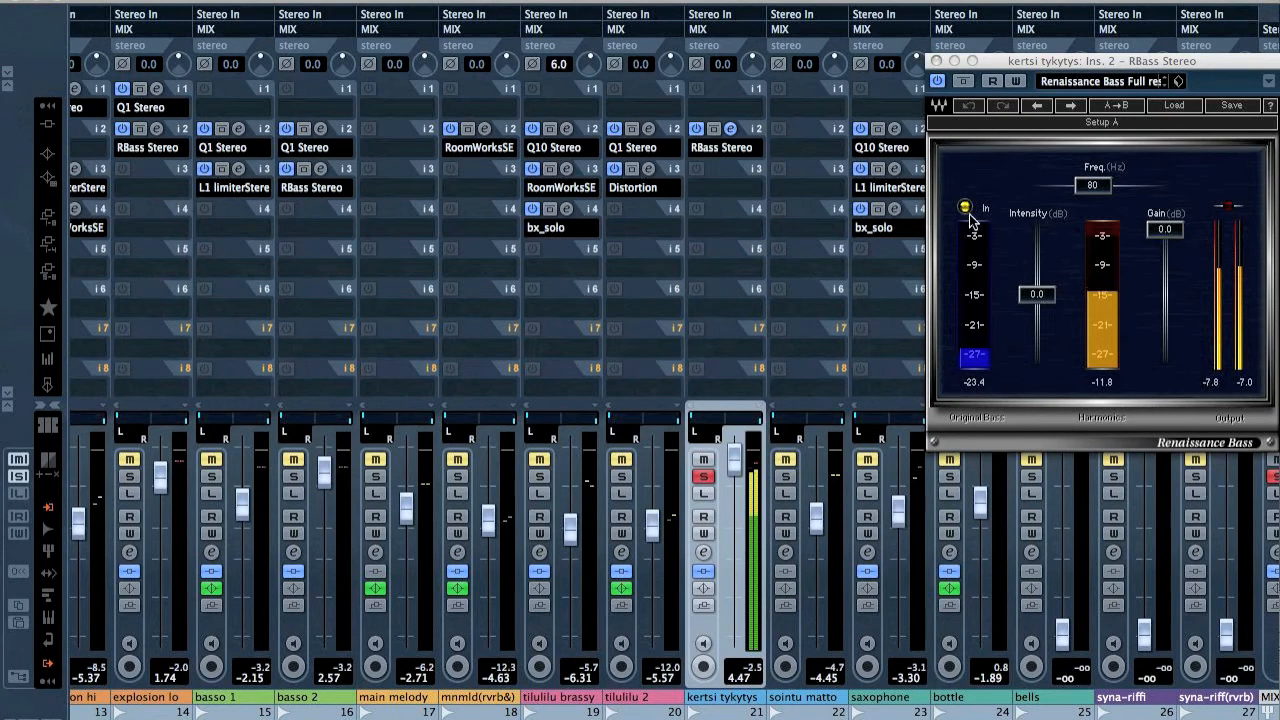
click(965, 207)
drag(1092, 185, 1116, 185)
Add Distortion to kertsi tykytys with boost 0.6 and tone 2.5, and place it in the second slot ahead of RBass Stereo
click(720, 188)
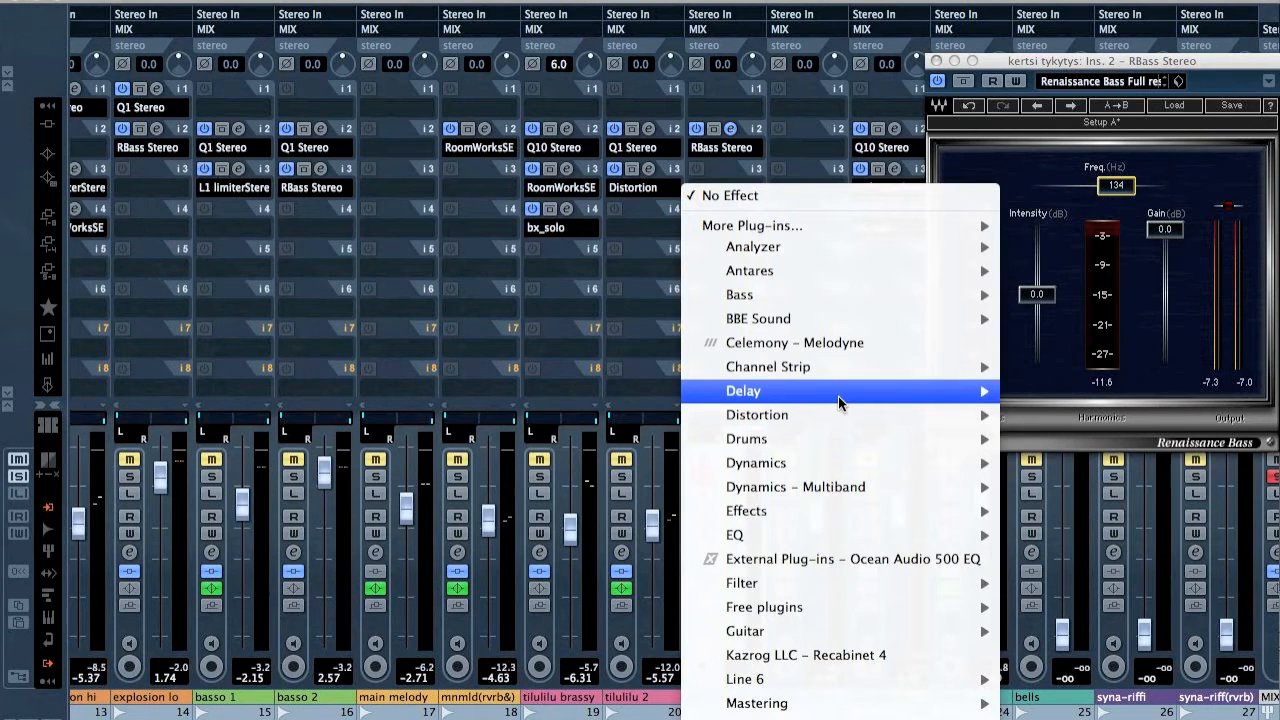
mouse_move(831, 414)
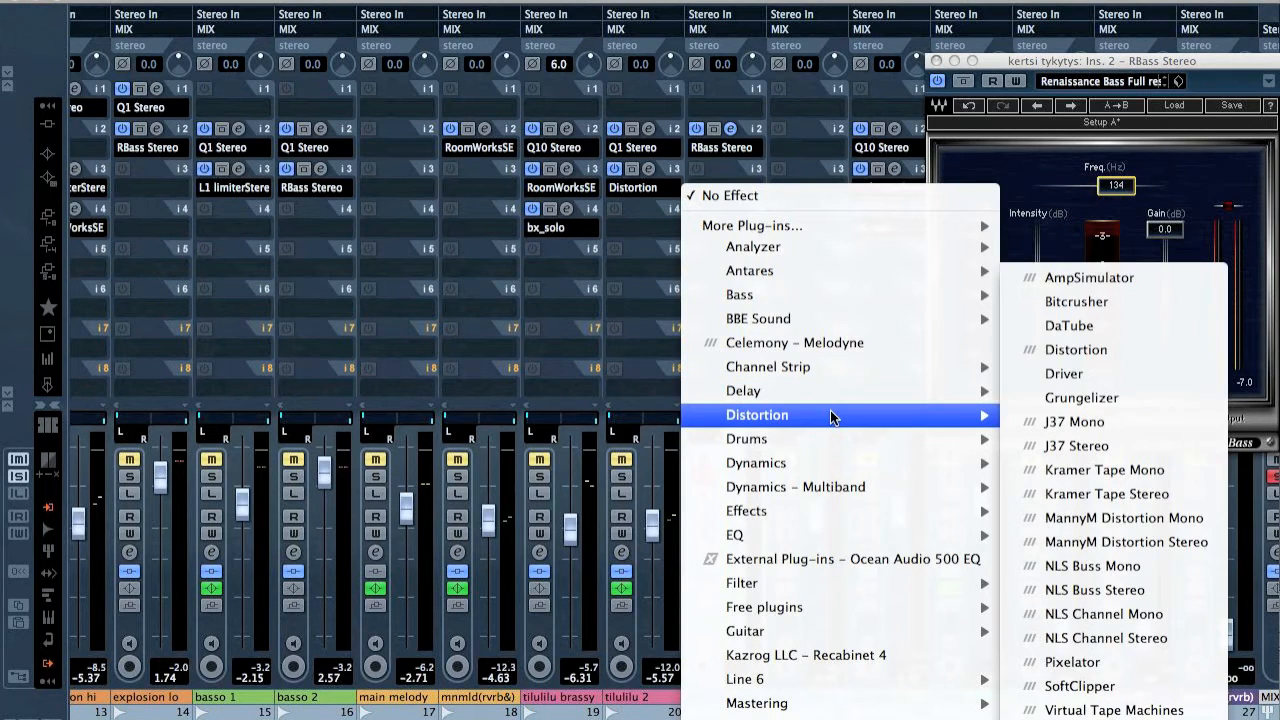
click(1130, 349)
drag(970, 532, 950, 560)
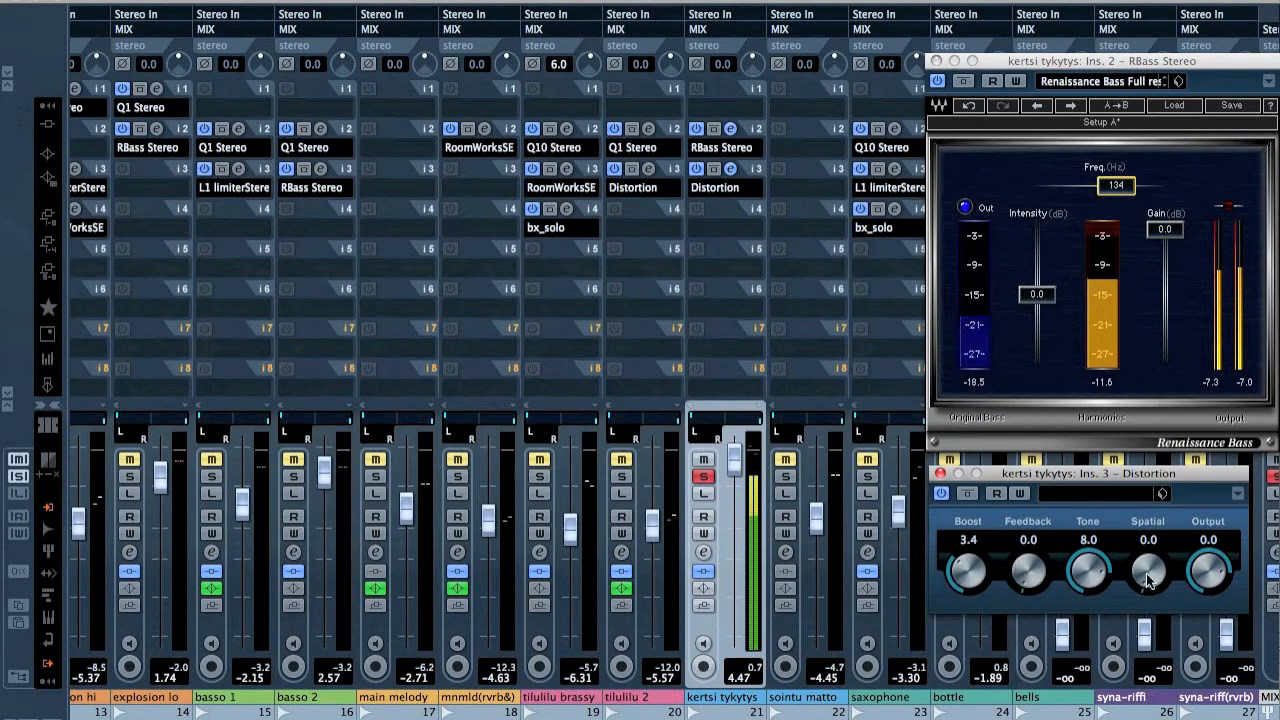
drag(1108, 568, 1052, 550)
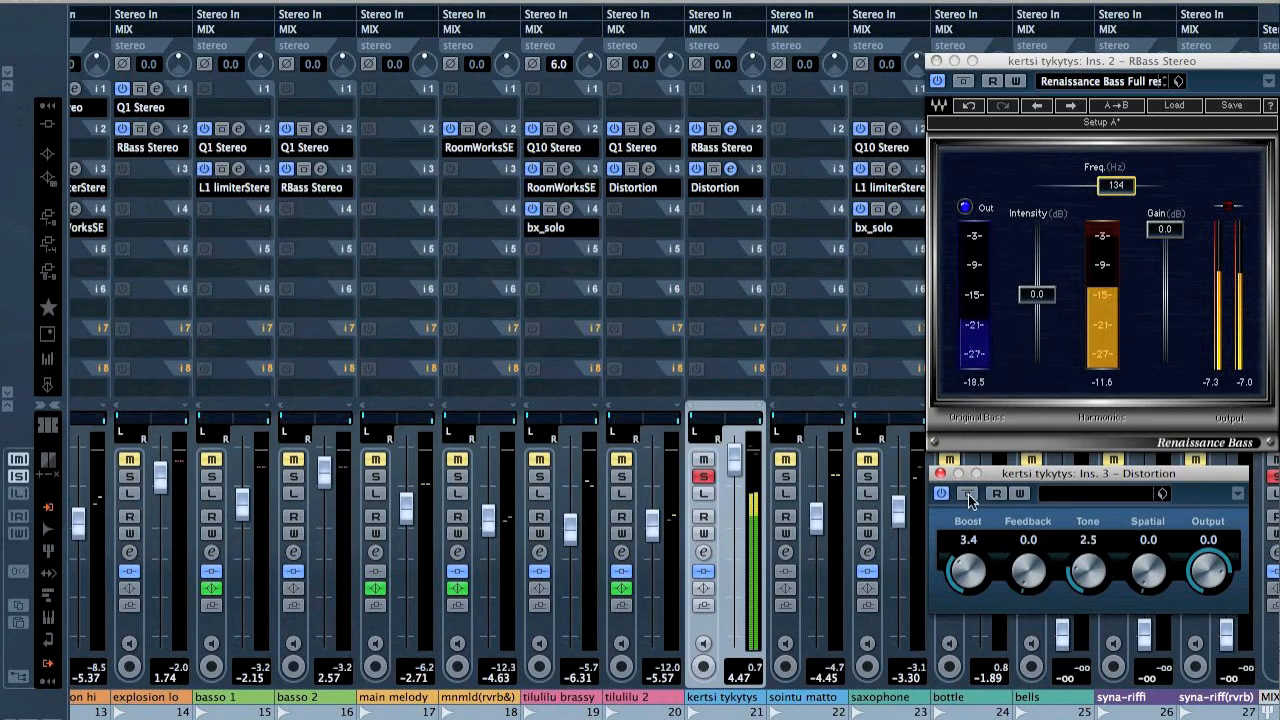
drag(966, 568, 940, 587)
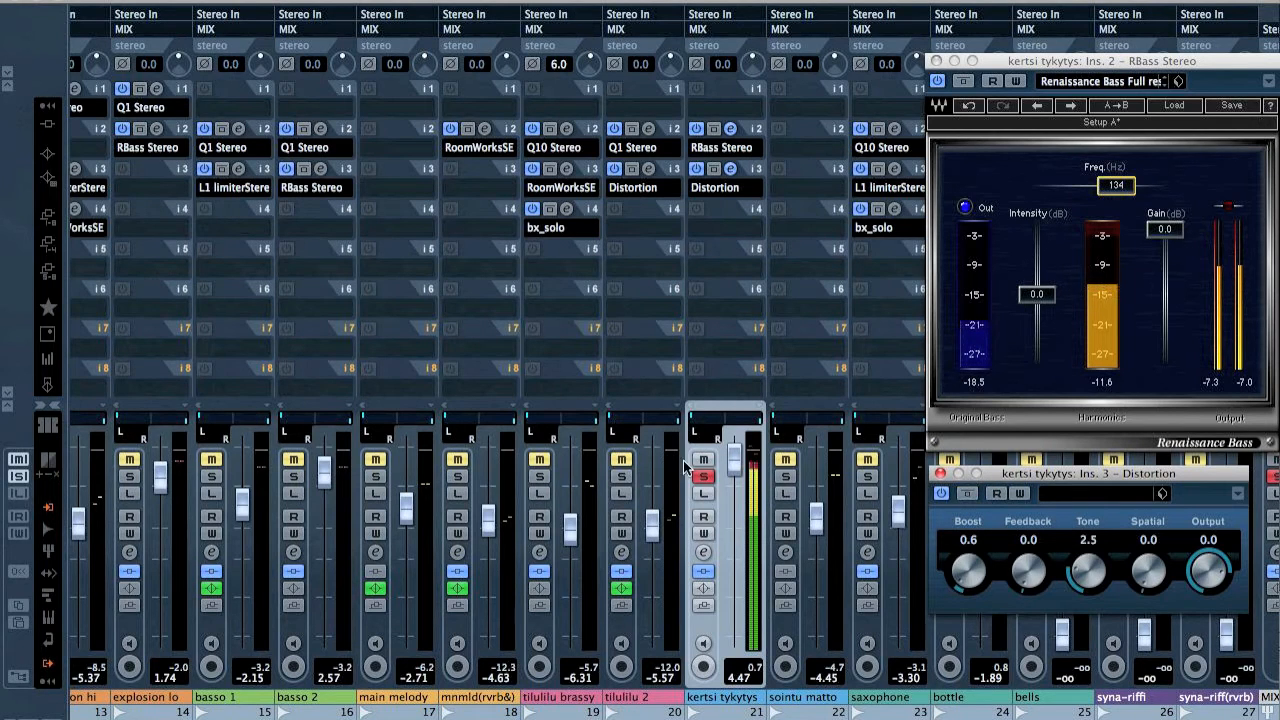
drag(734, 192, 748, 148)
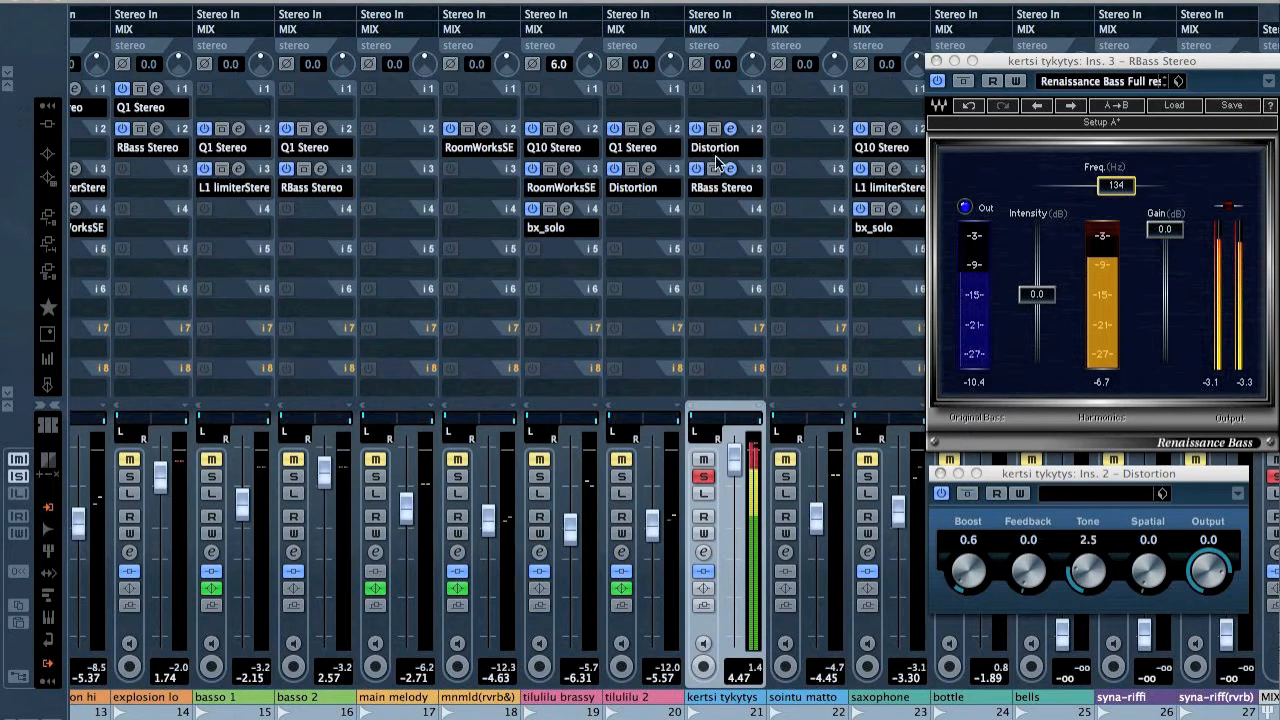
Lower the kertsi tykytys fader to -1.89 and open its channel settings
drag(735, 460, 735, 505)
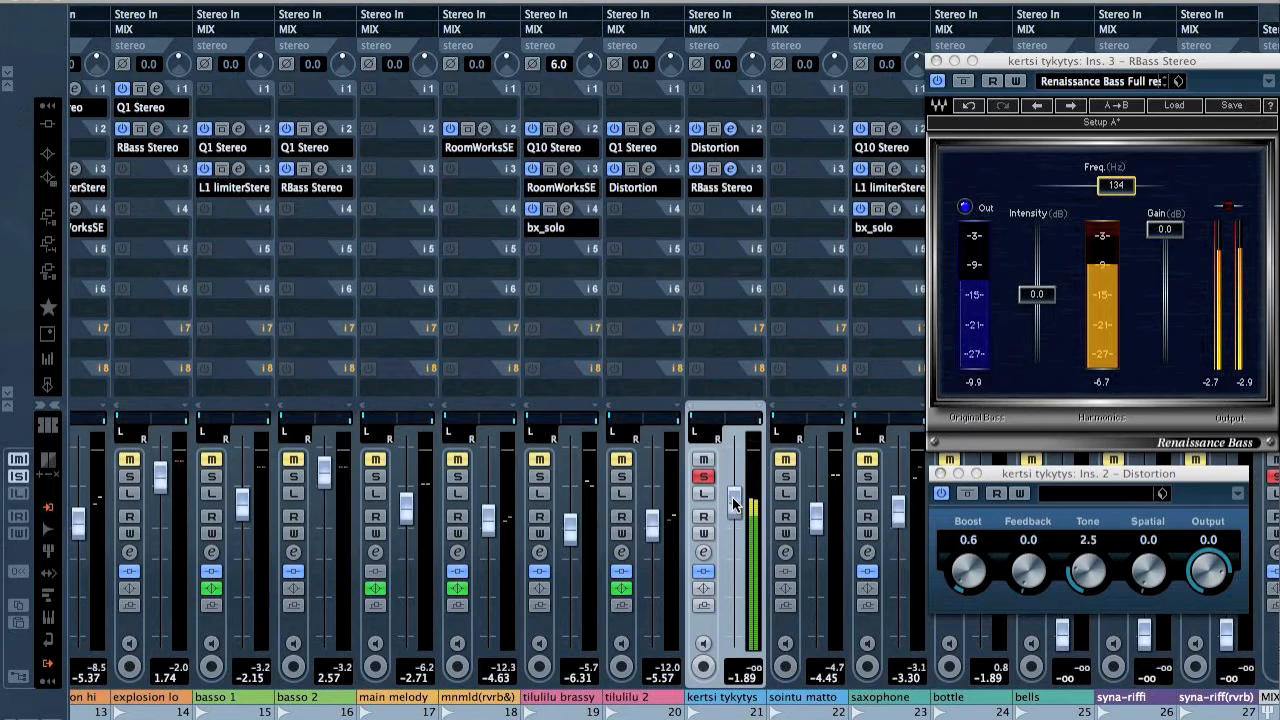
key(e)
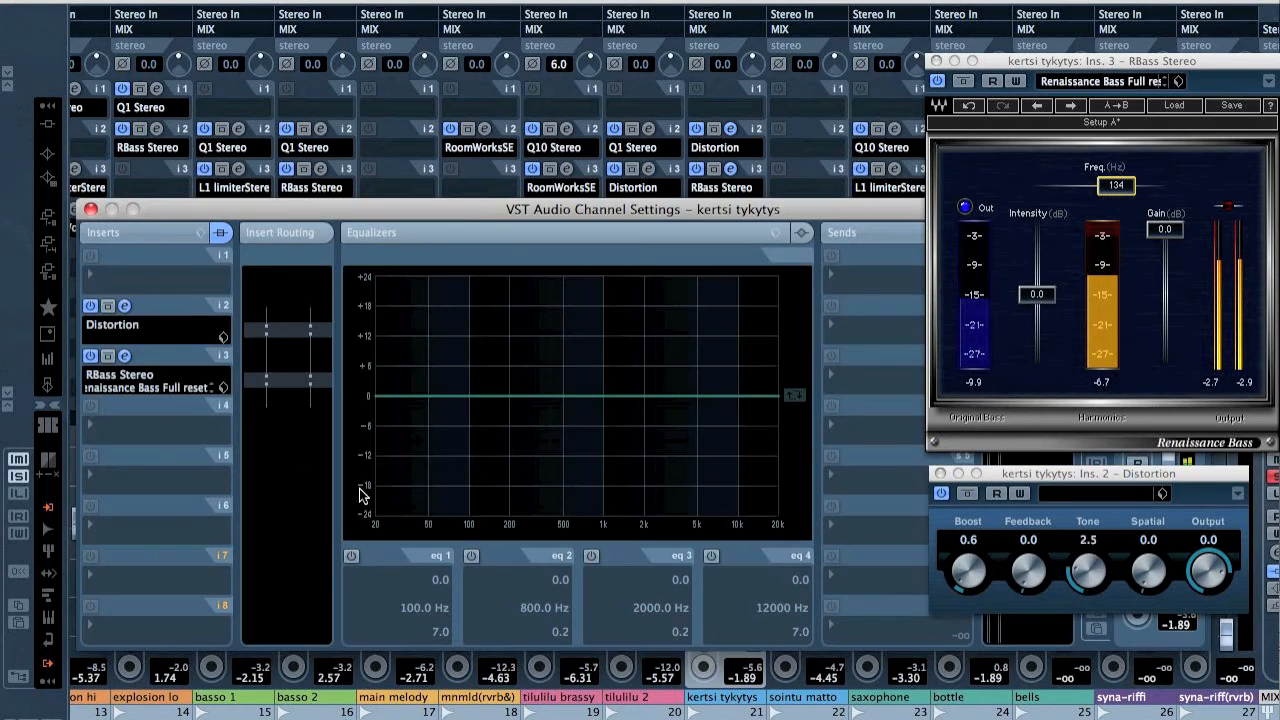
Enable EQ band 1 on kertsi tykytys as High Pass I, raise its cutoff above 100 Hz, and unsolo the channel
click(350, 557)
click(382, 632)
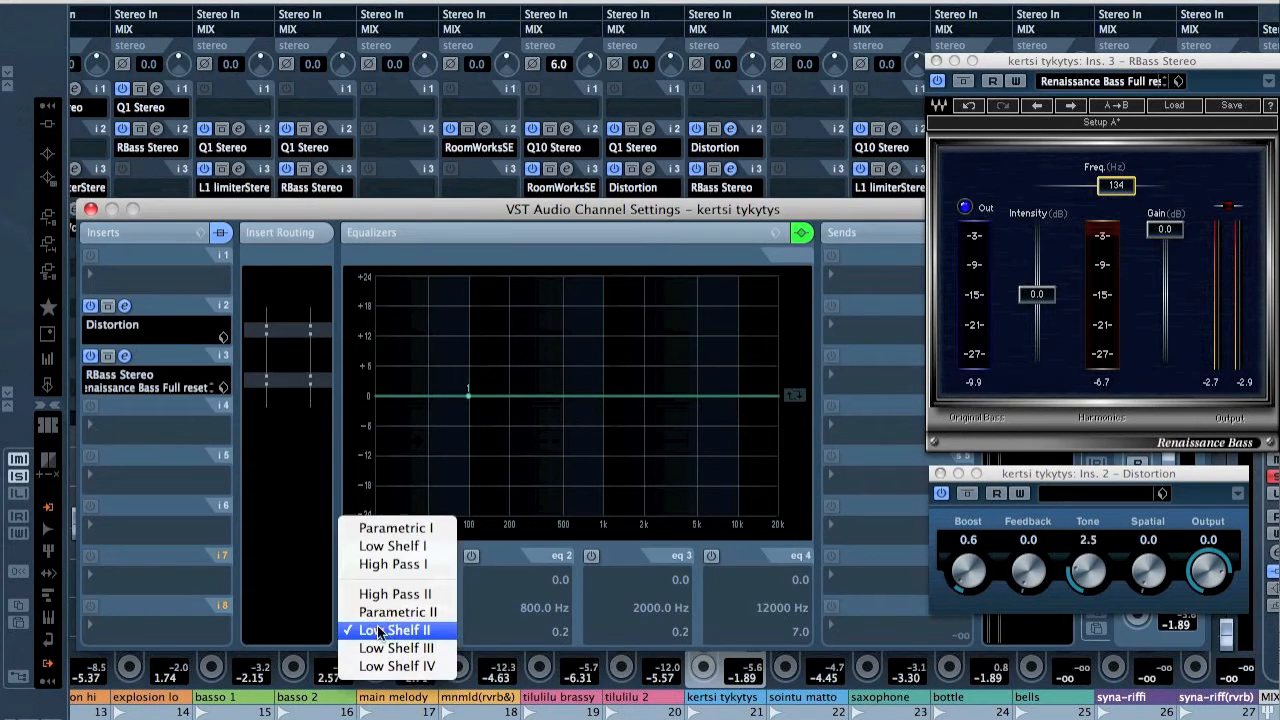
click(424, 566)
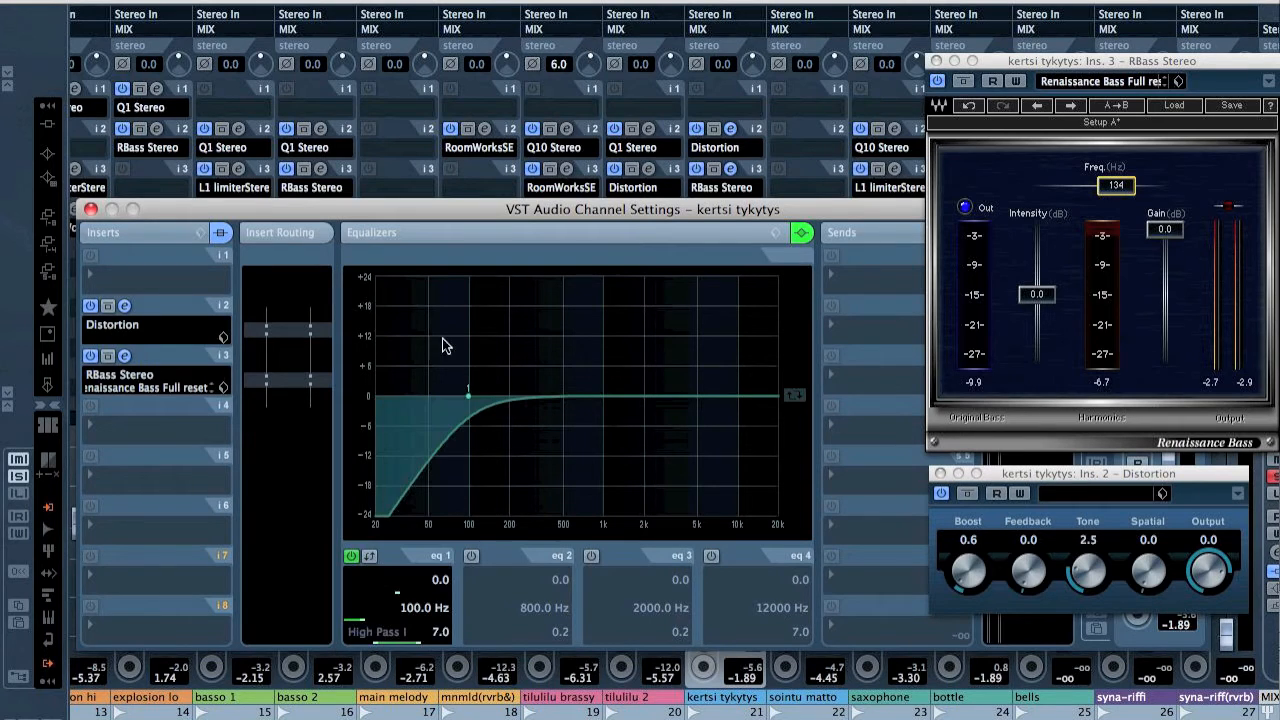
drag(433, 396, 489, 402)
click(91, 210)
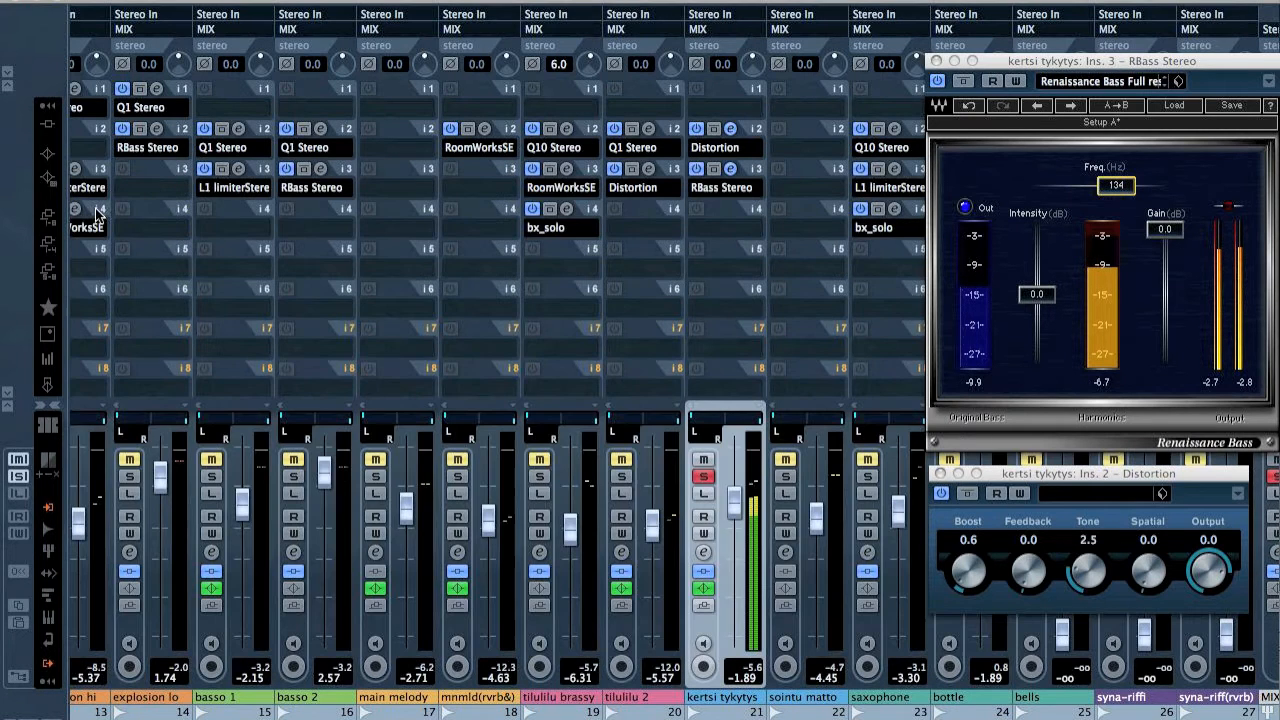
click(703, 476)
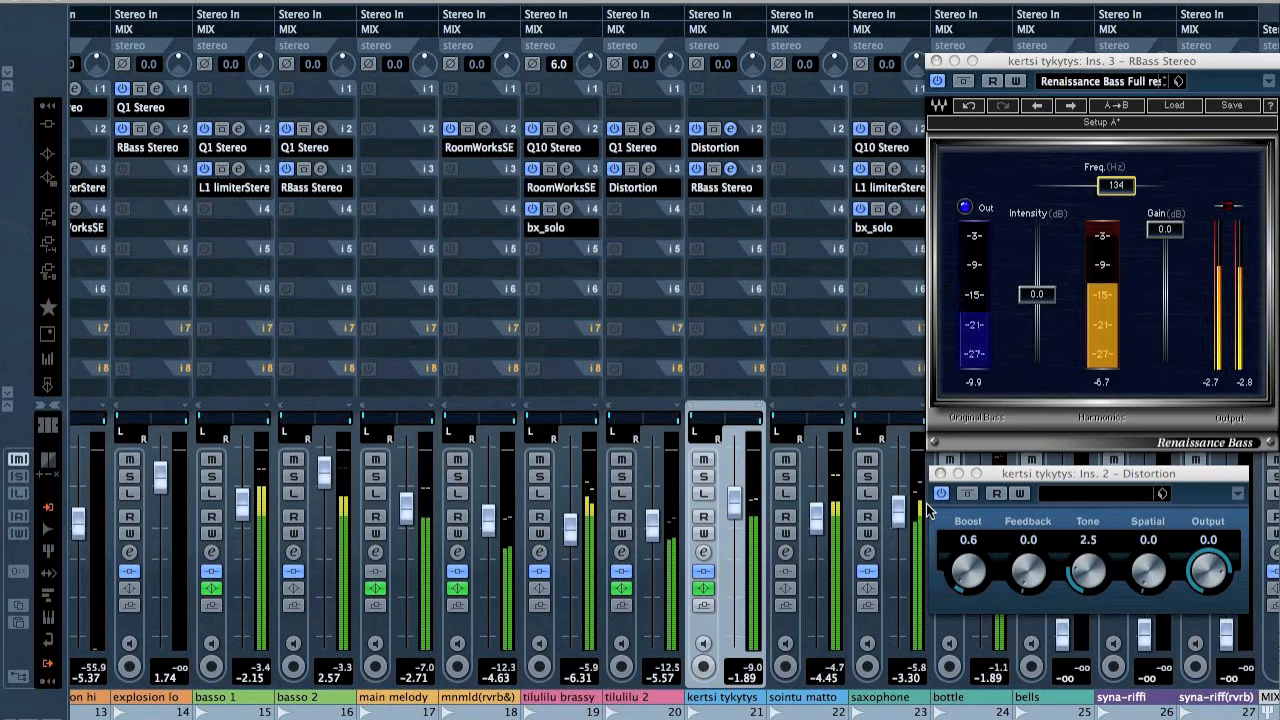
Raise the kertsi tykytys fader to 2.09, set its Distortion output to 3.0, and close both plug-in windows
mouse_move(738, 494)
mouse_down()
mouse_move(738, 627)
mouse_move(741, 477)
mouse_up()
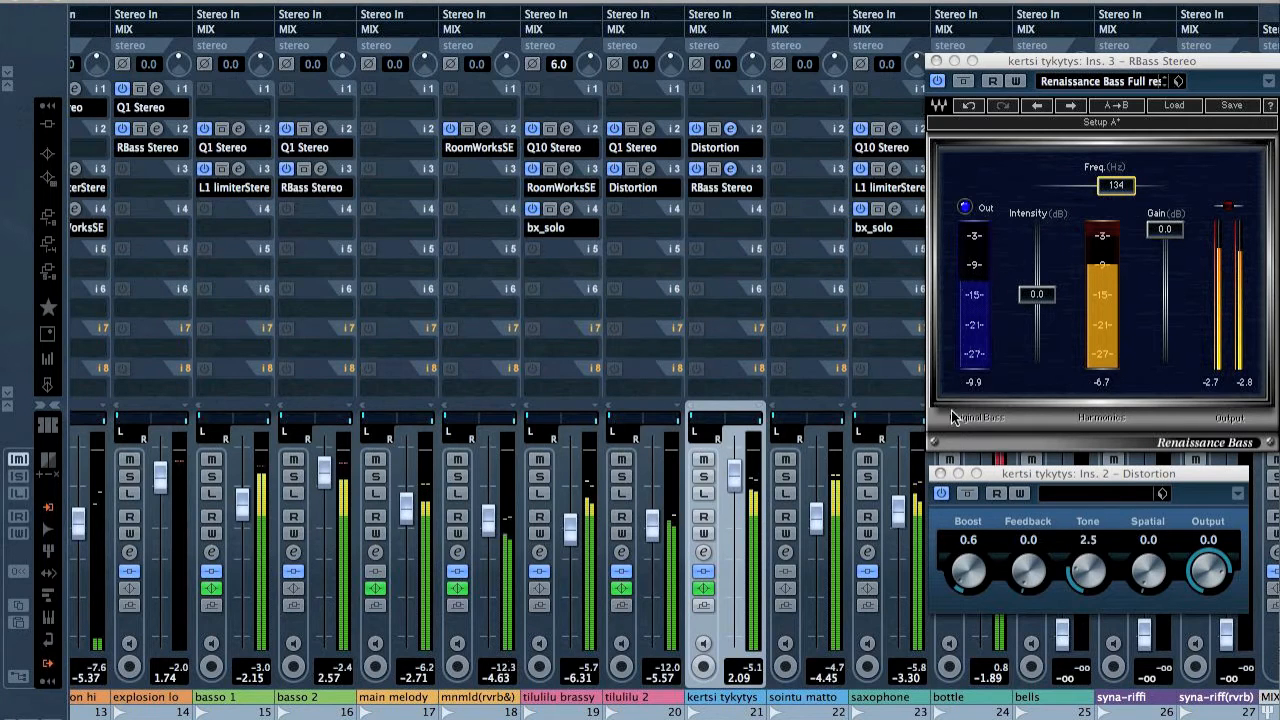
click(936, 61)
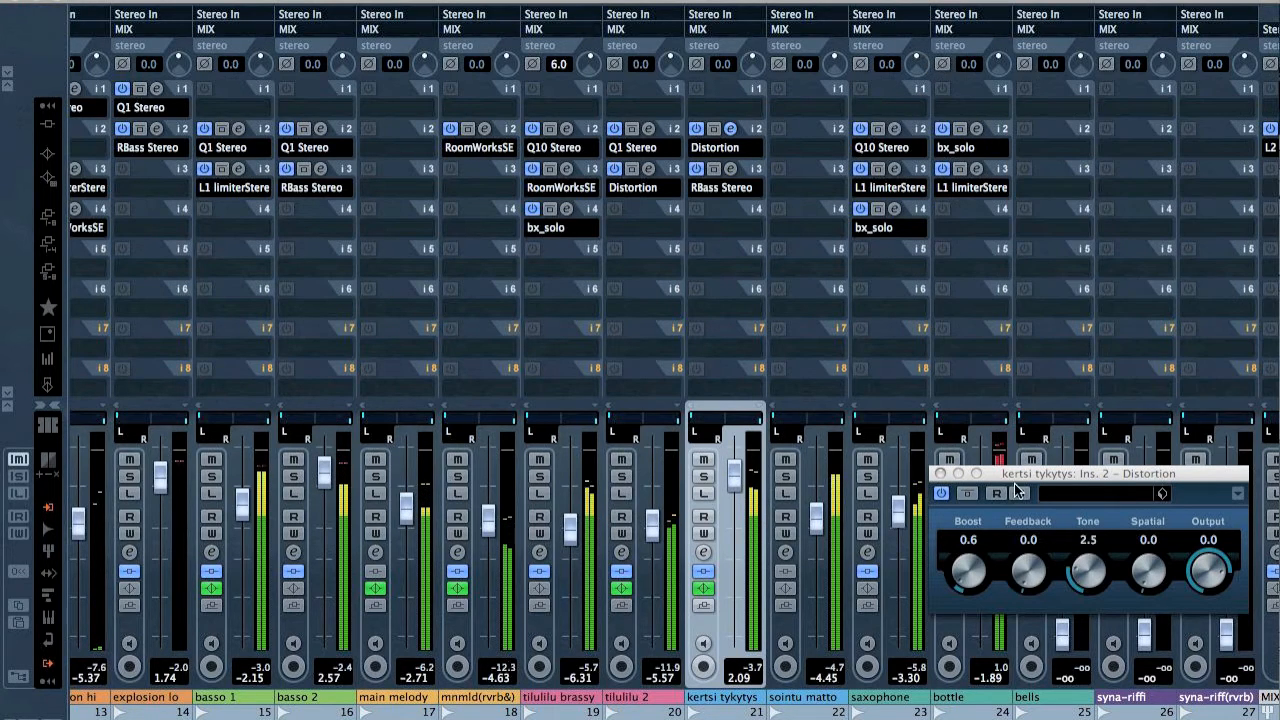
drag(1220, 568, 1221, 576)
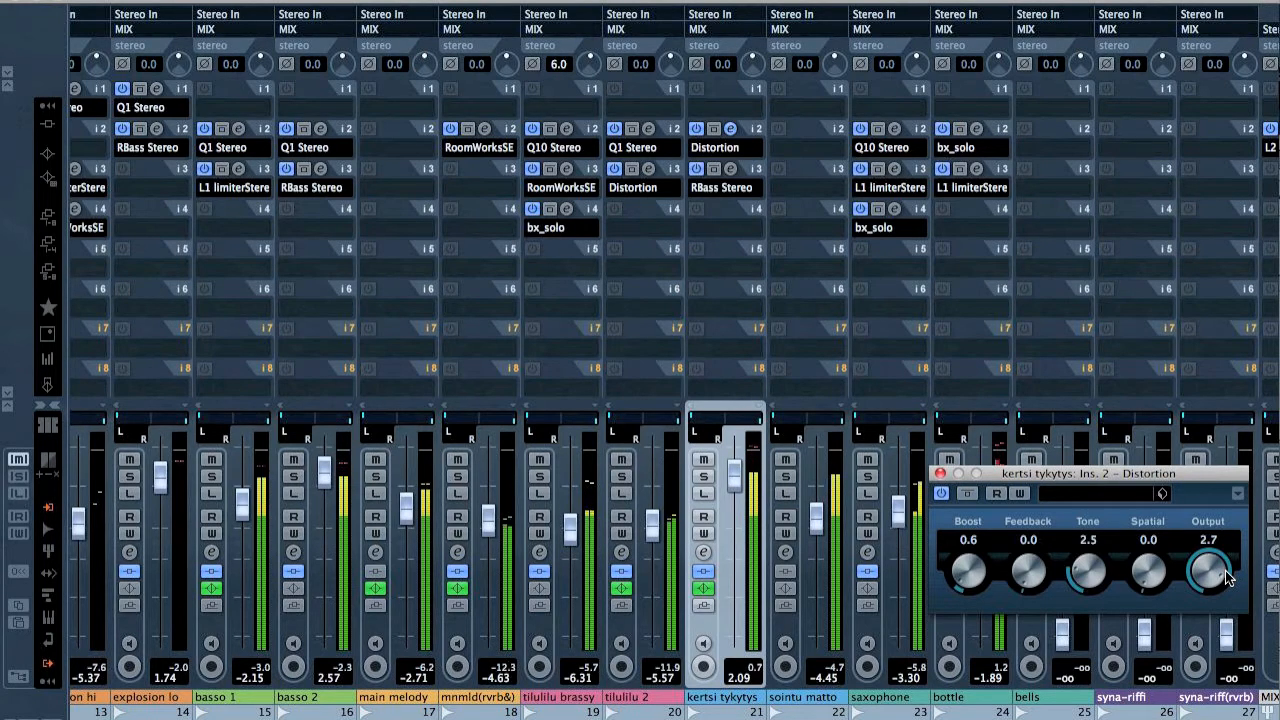
drag(1228, 578, 1228, 571)
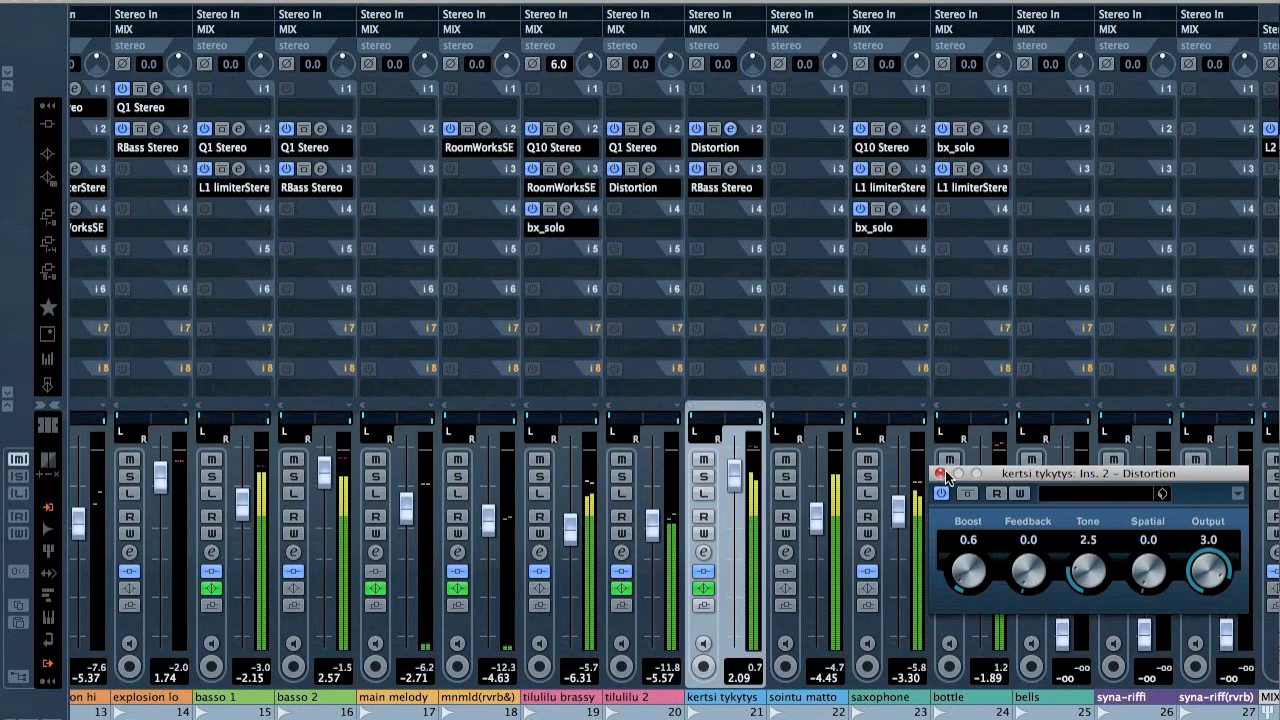
click(940, 474)
Lower the kertsi tykytys fader to 0.60 and toggle its mute to compare the mix during playback
drag(737, 480, 738, 487)
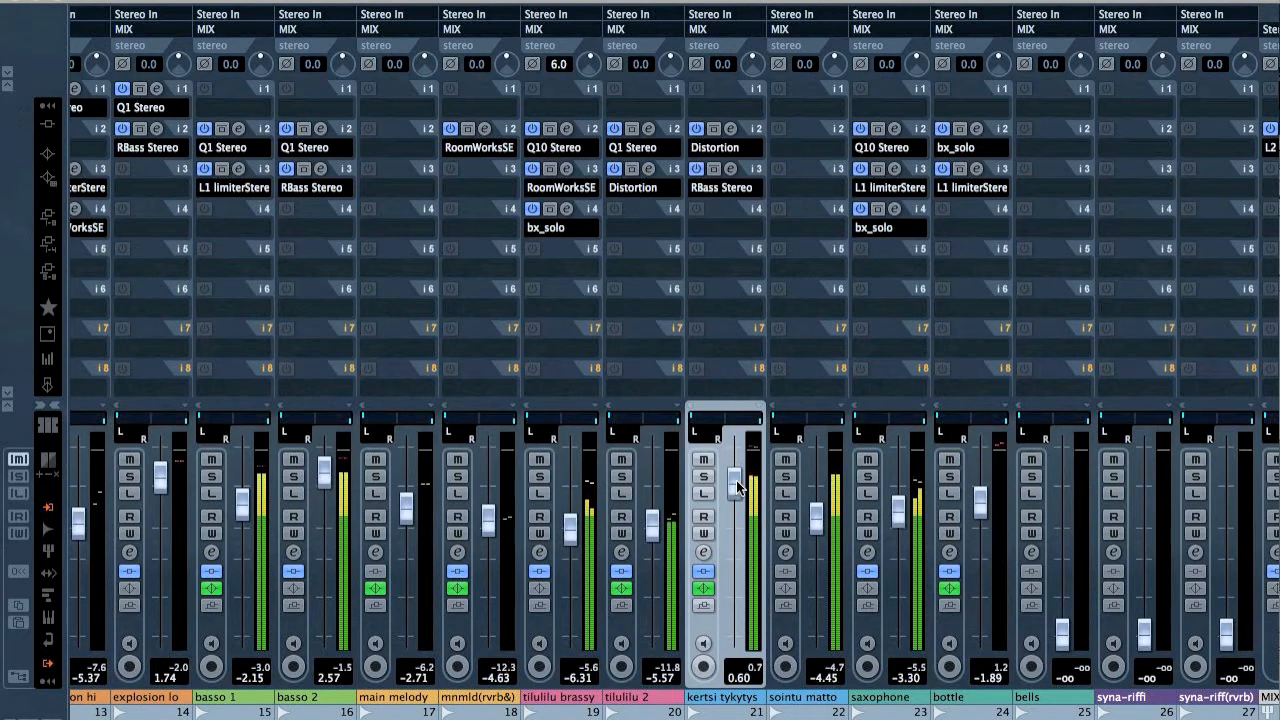
click(703, 459)
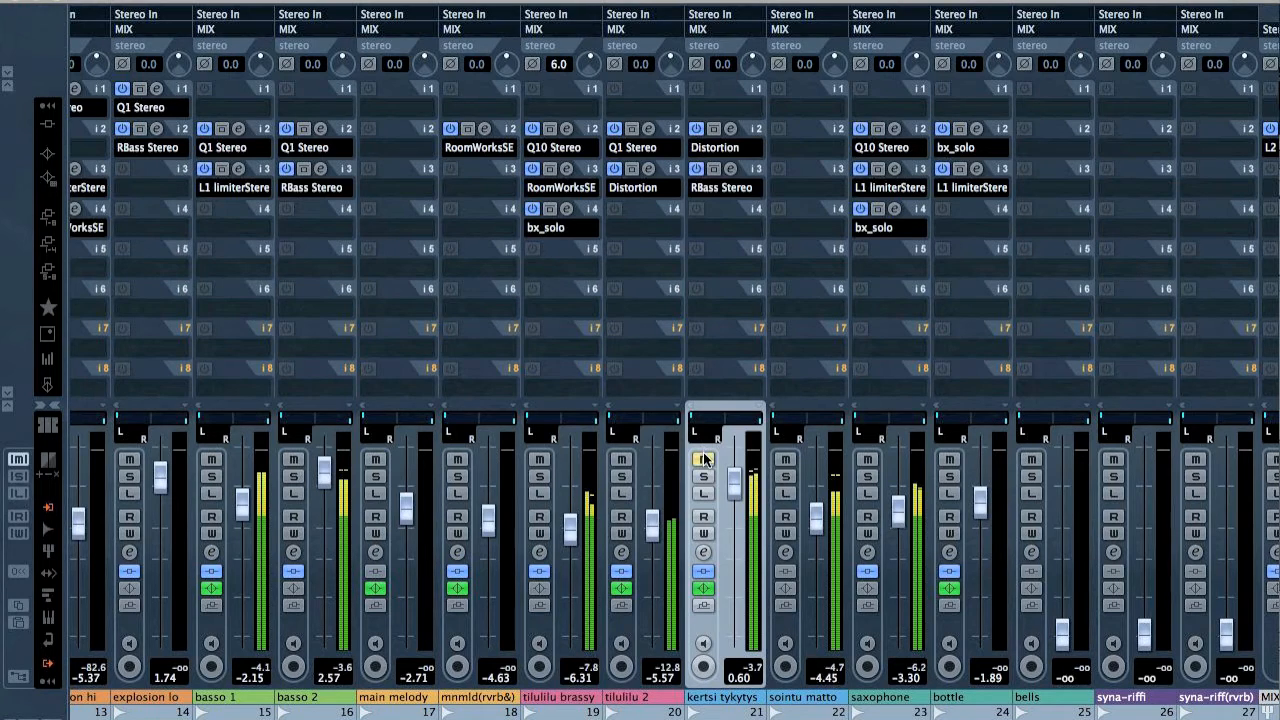
key(space)
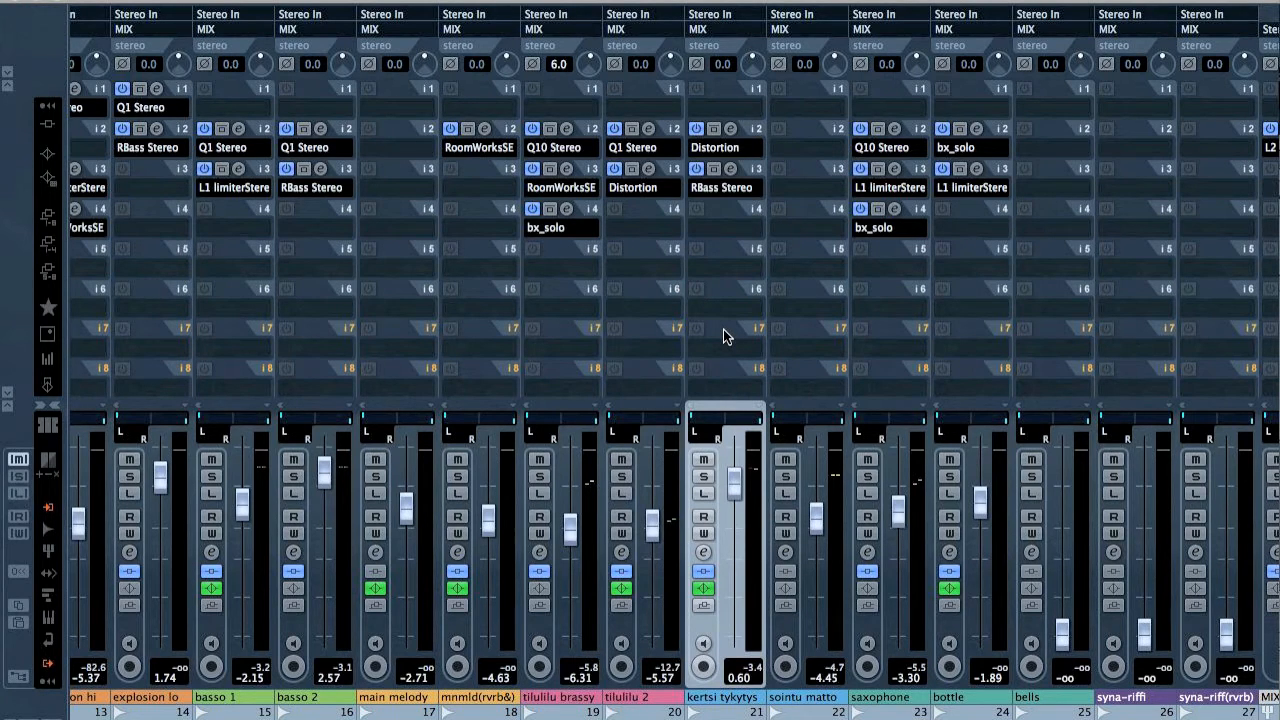
key(space)
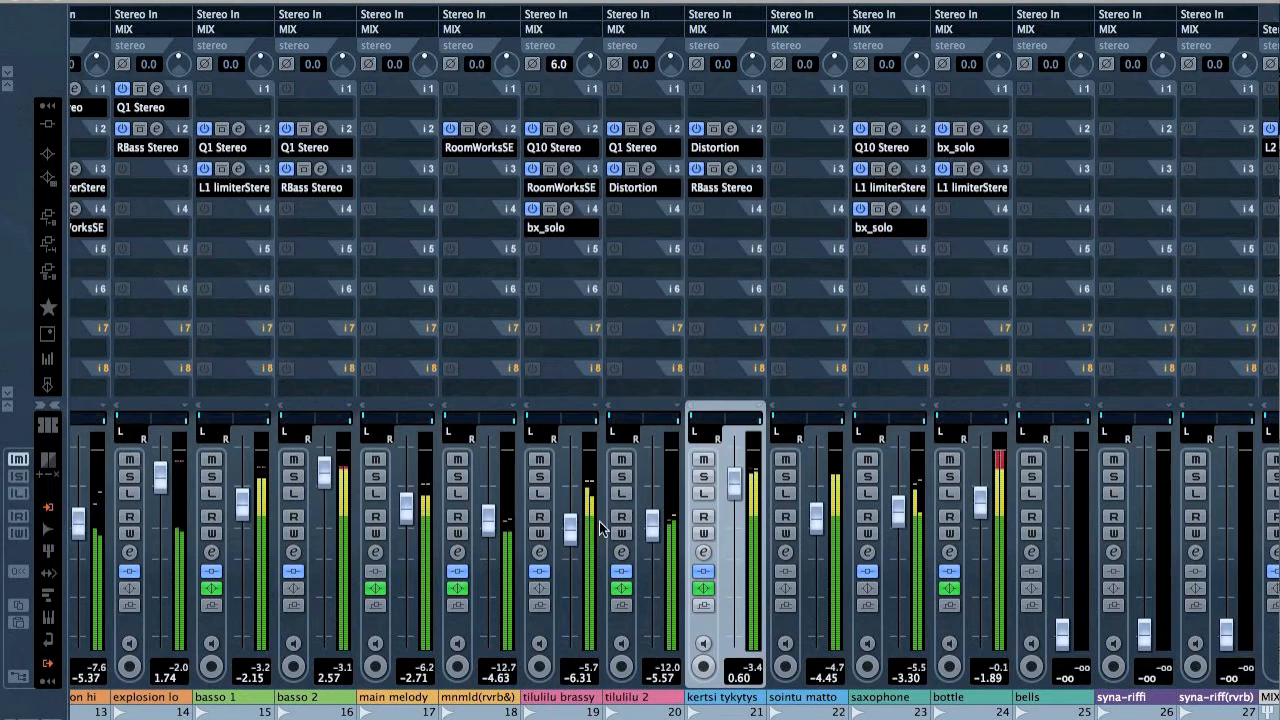
Solo main melody and insert H-Delay Stereo in its second slot, with dry/wet at 18 during playback
click(375, 477)
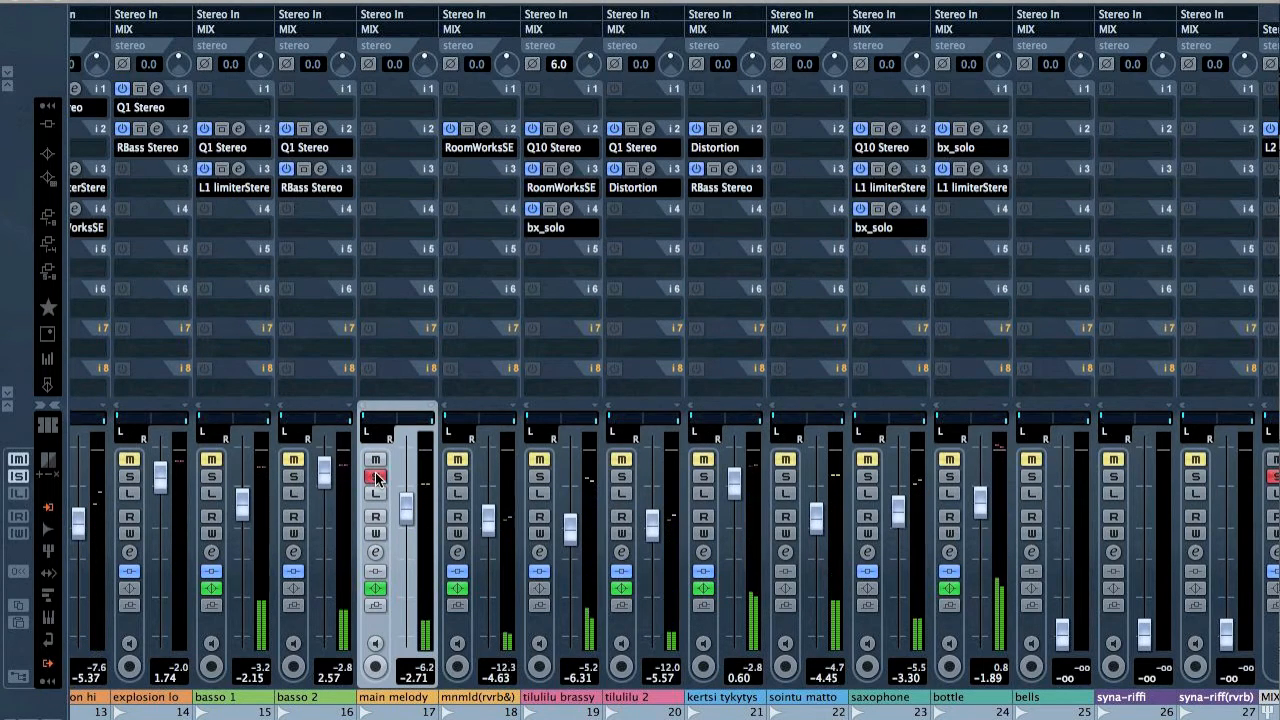
click(392, 148)
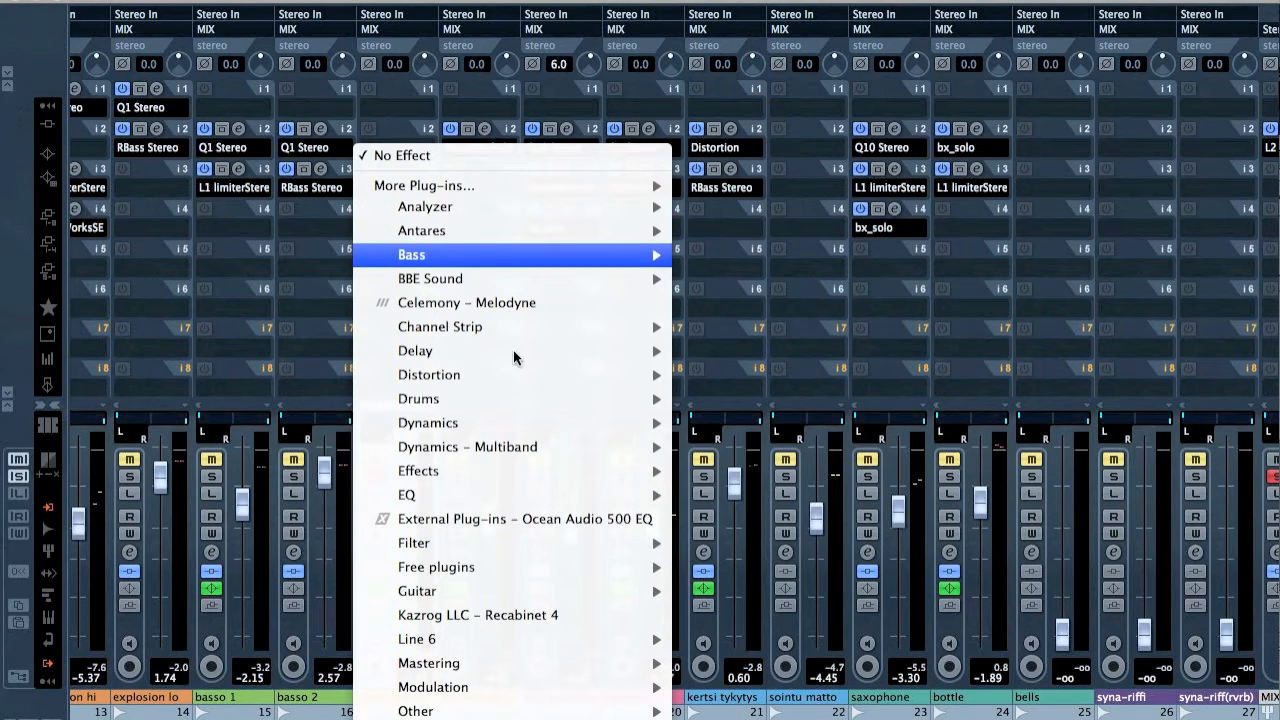
mouse_move(590, 350)
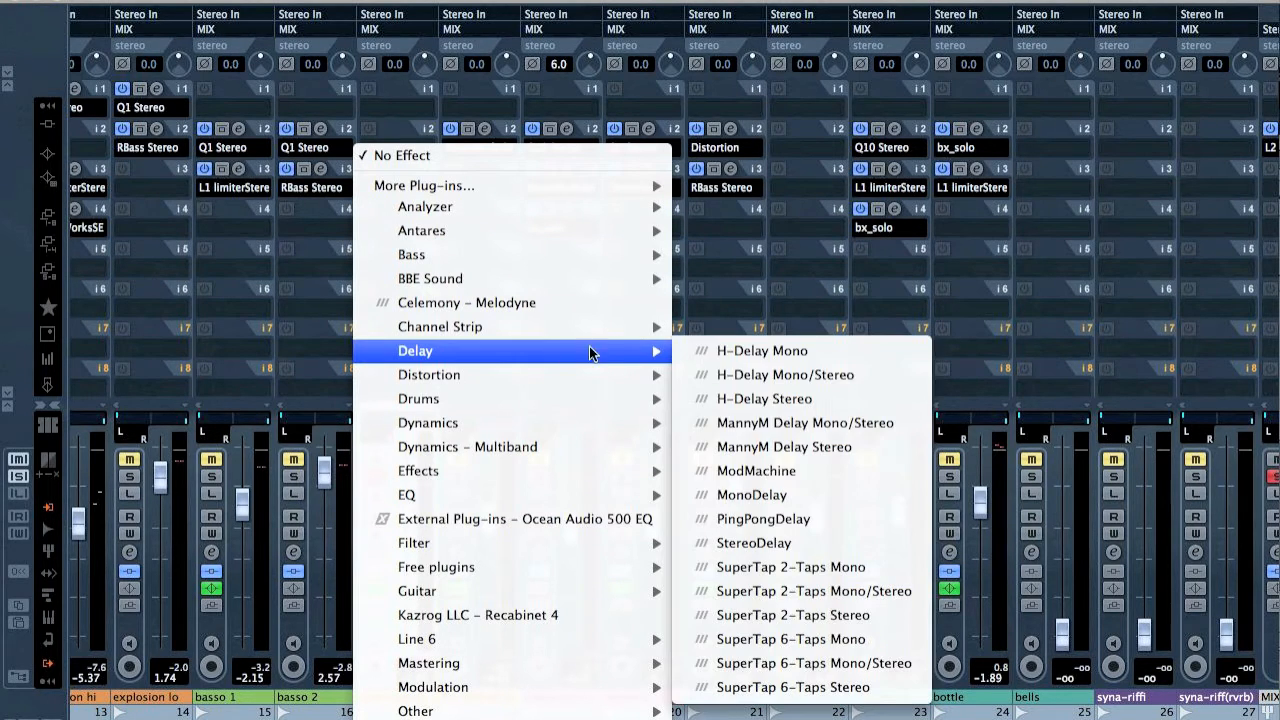
click(838, 400)
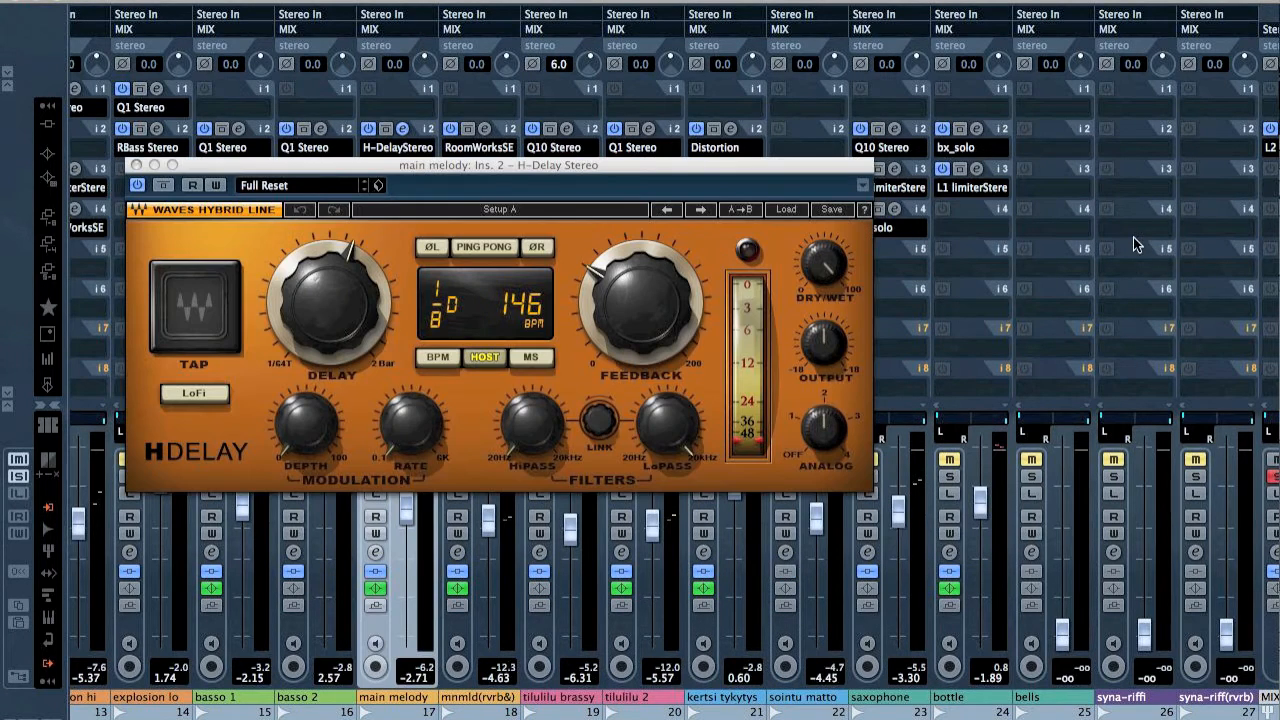
click(822, 262)
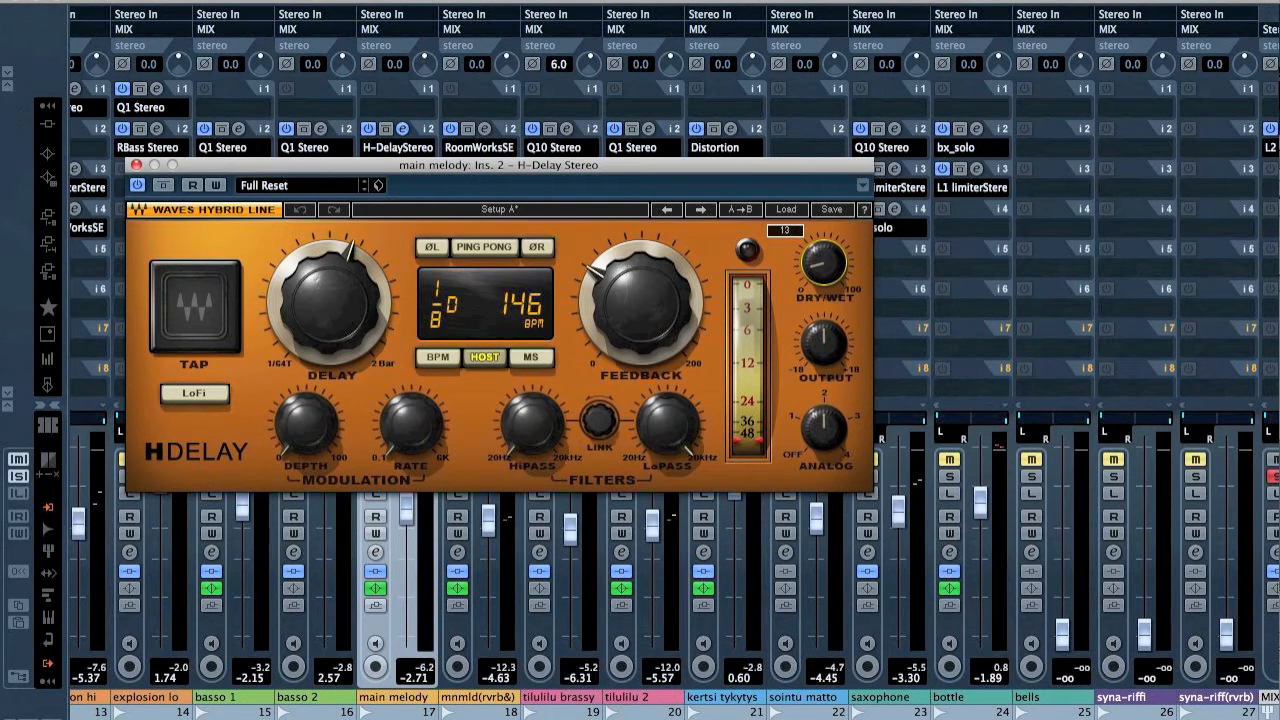
key(space)
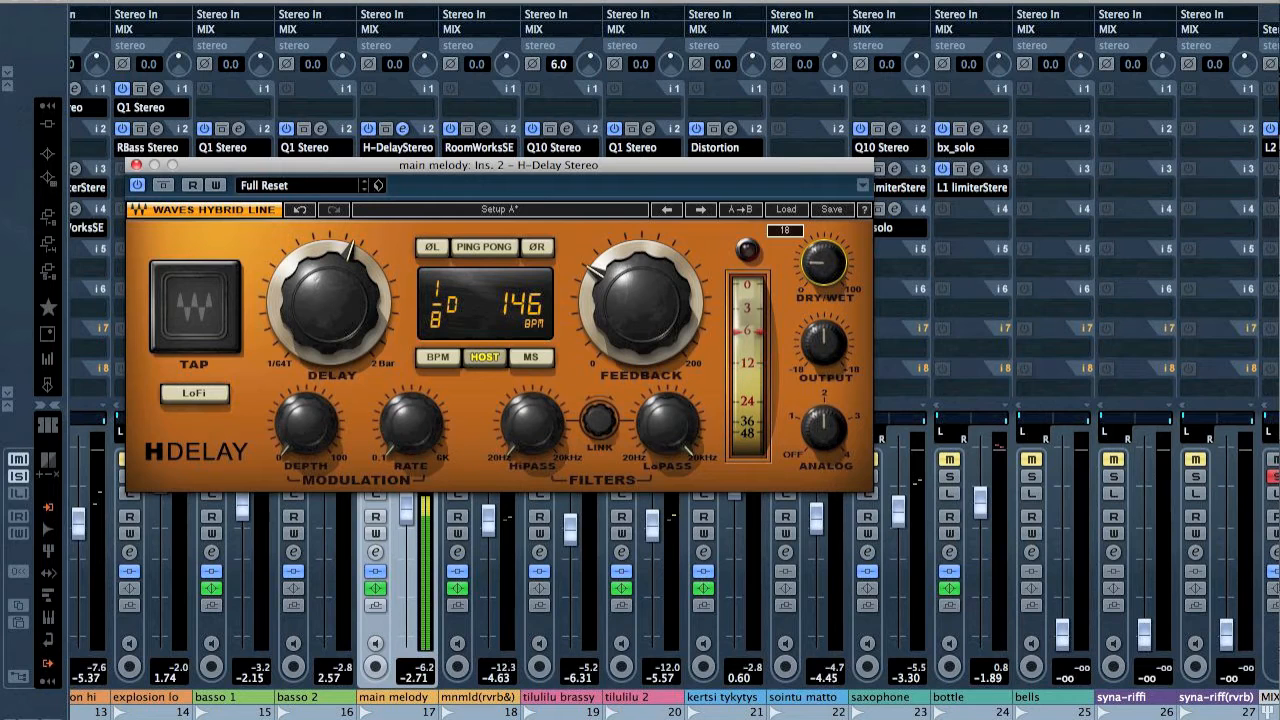
Enable Ping Pong on main melody's H-Delay, set its output to 1.7, and close the plug-in window
click(489, 248)
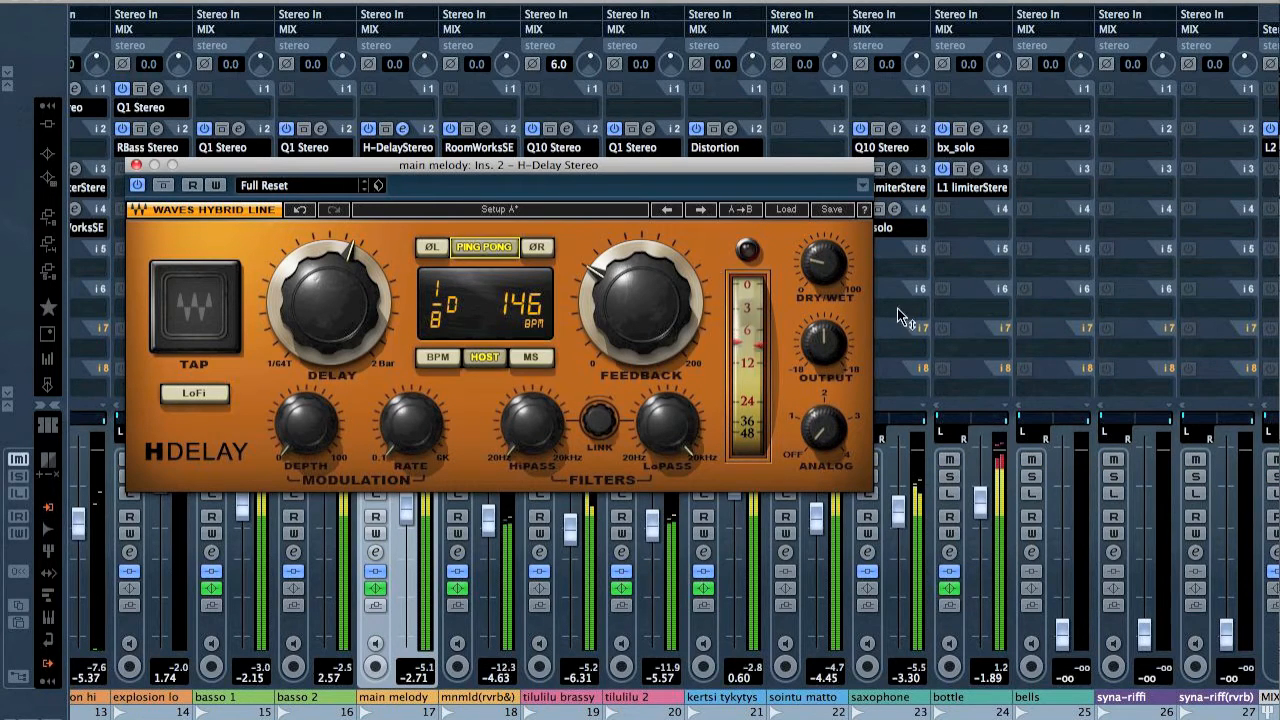
click(824, 342)
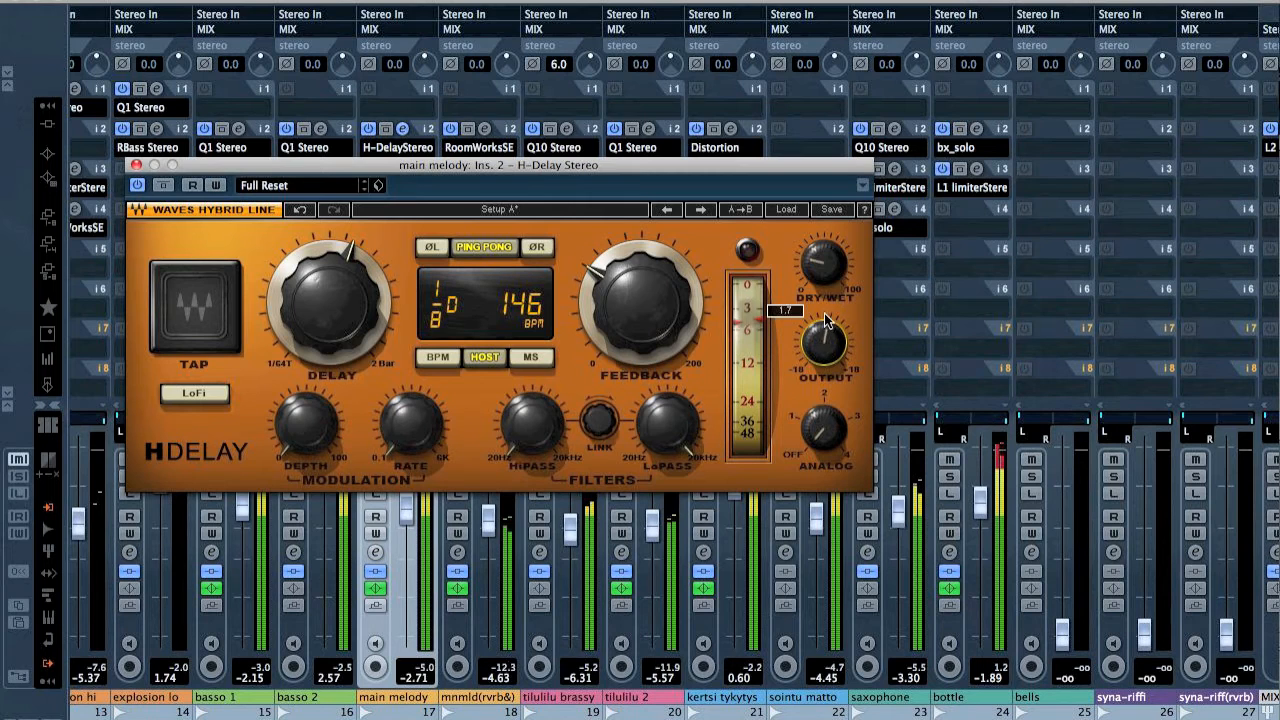
click(136, 165)
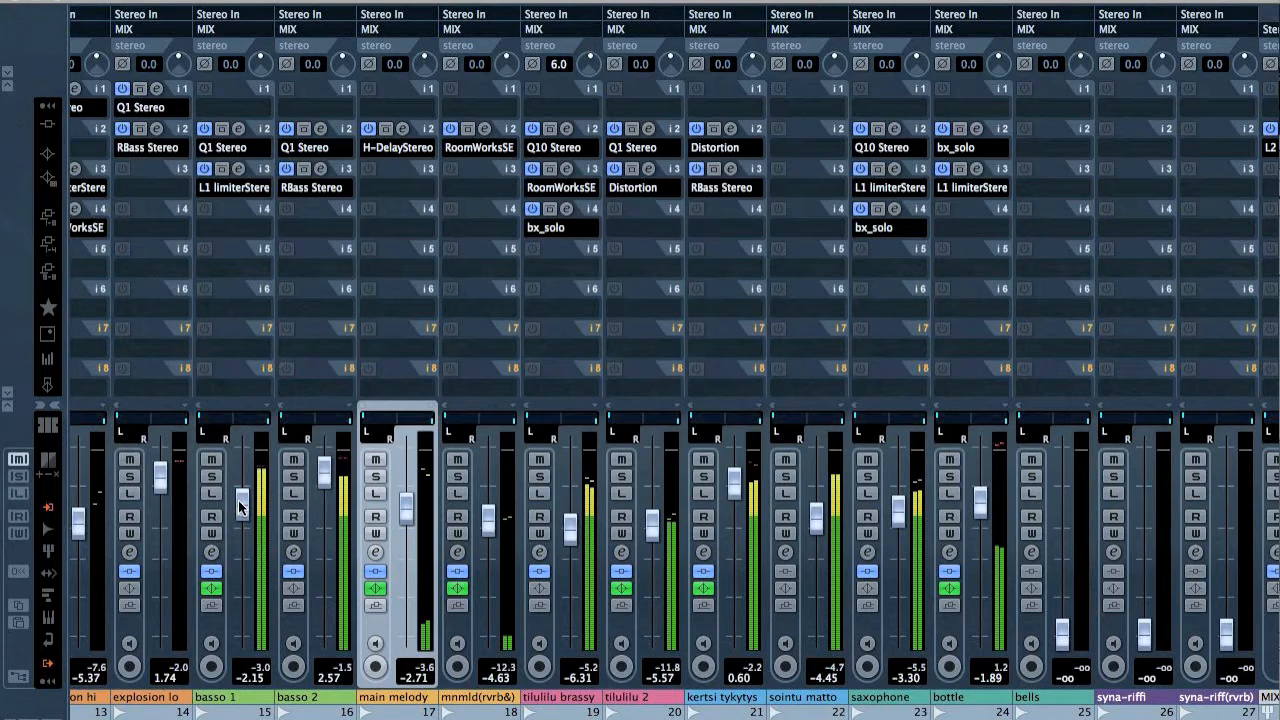
Raise the basso 1 fader to -1.38, return to the project window and stop playback
drag(240, 507, 242, 490)
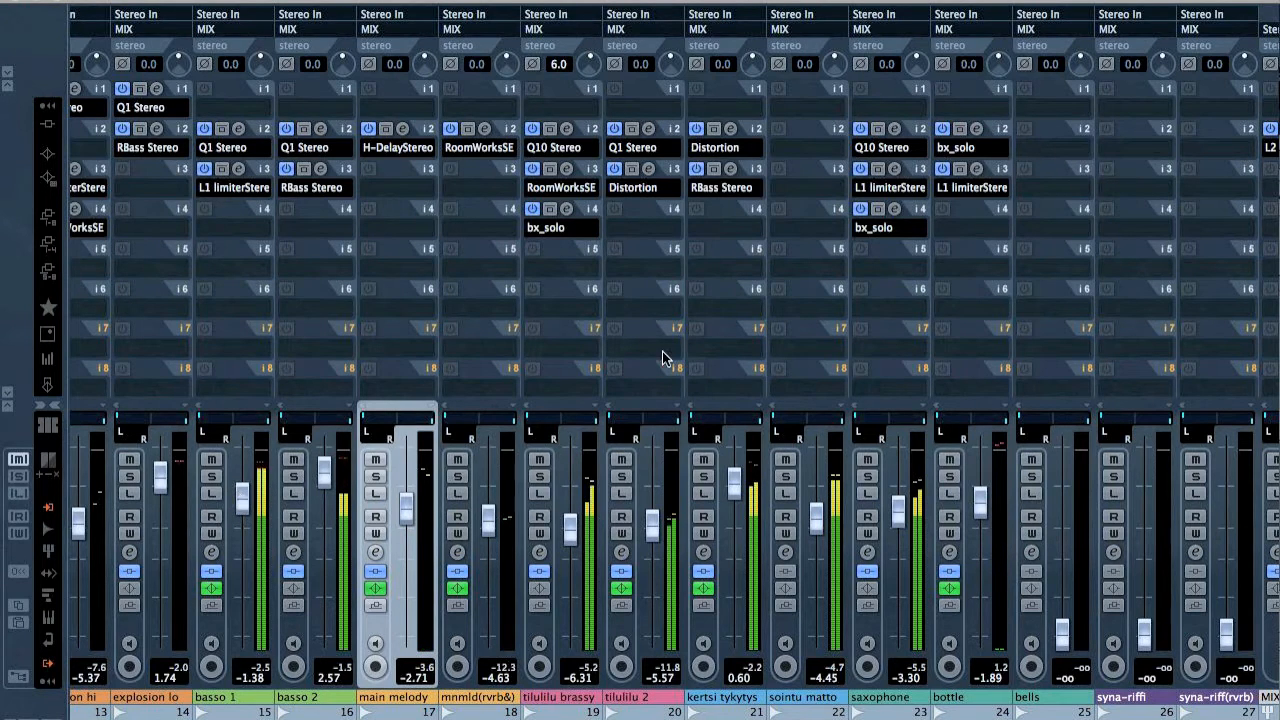
key(F3)
key(space)
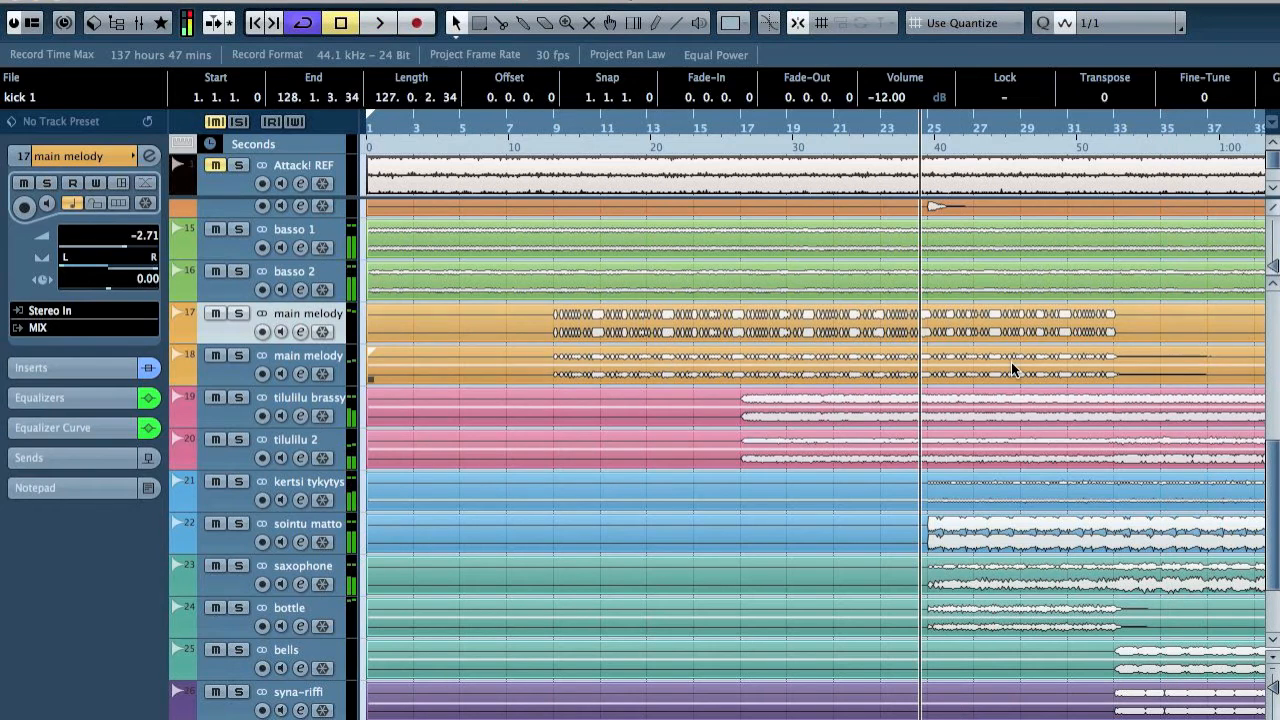
Solo bells and play it from bar 33, set its volume to -5.62, and open its channel settings
click(1115, 127)
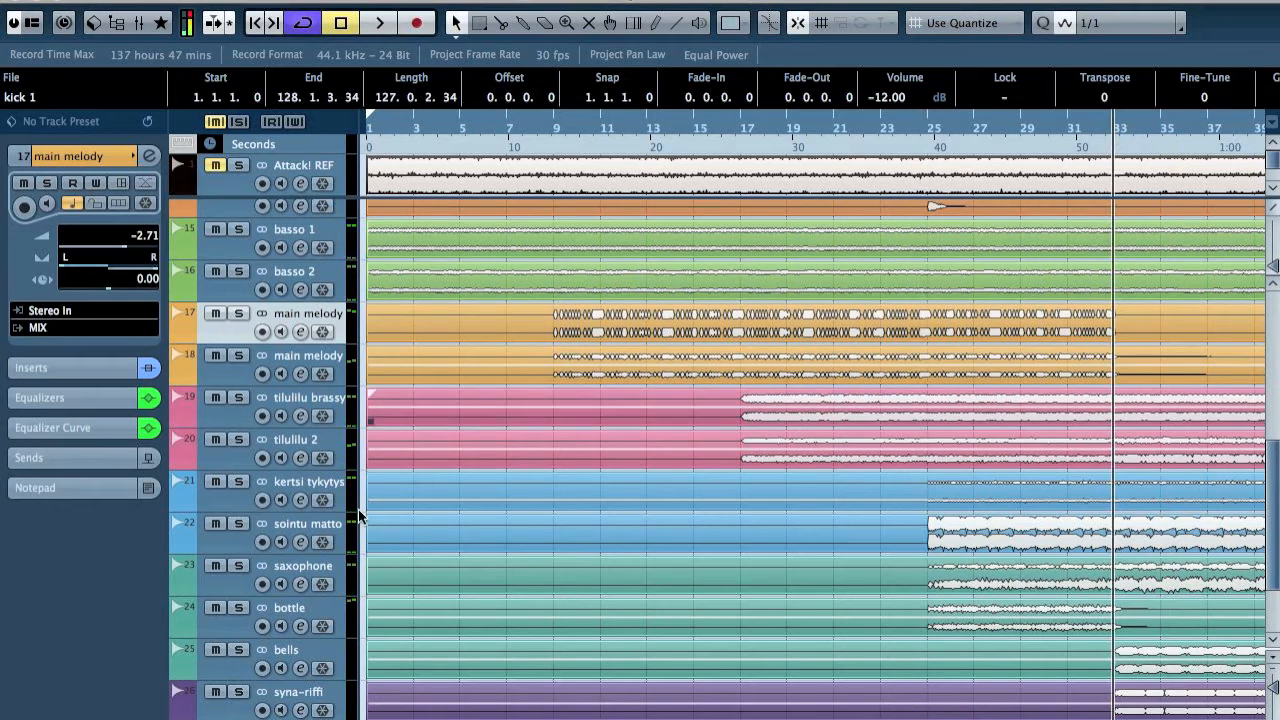
click(239, 650)
key(space)
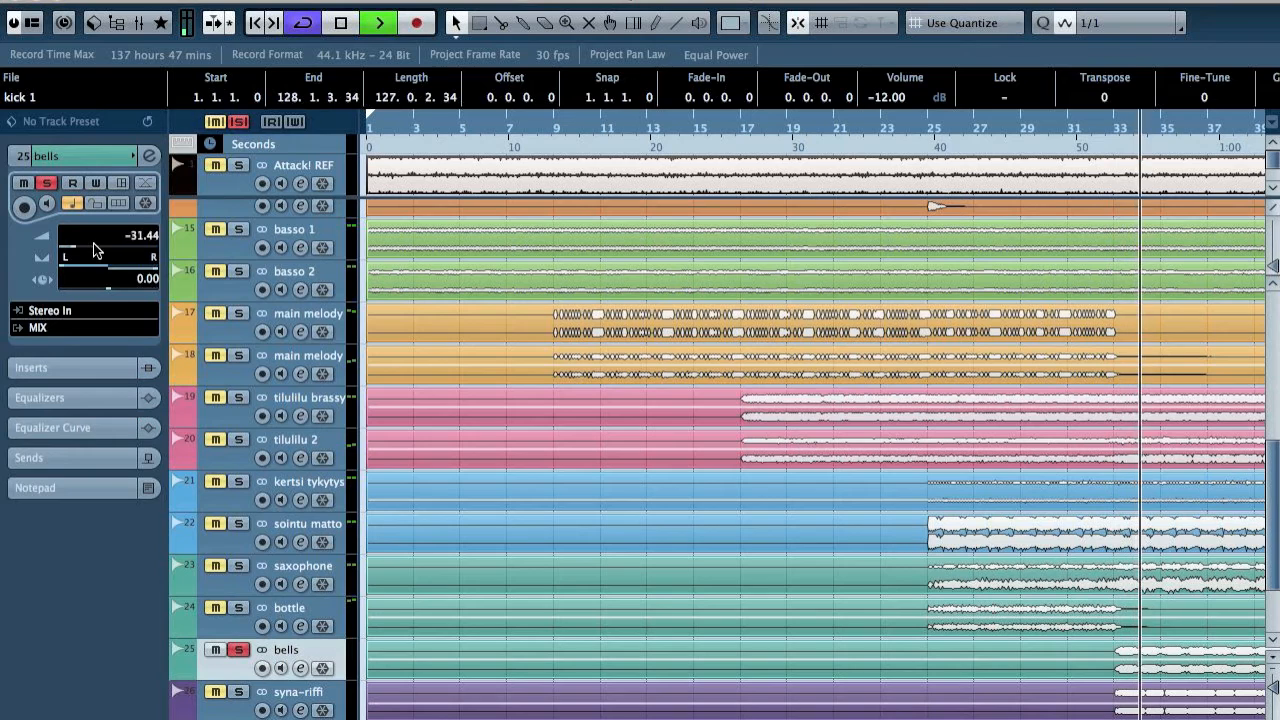
key(e)
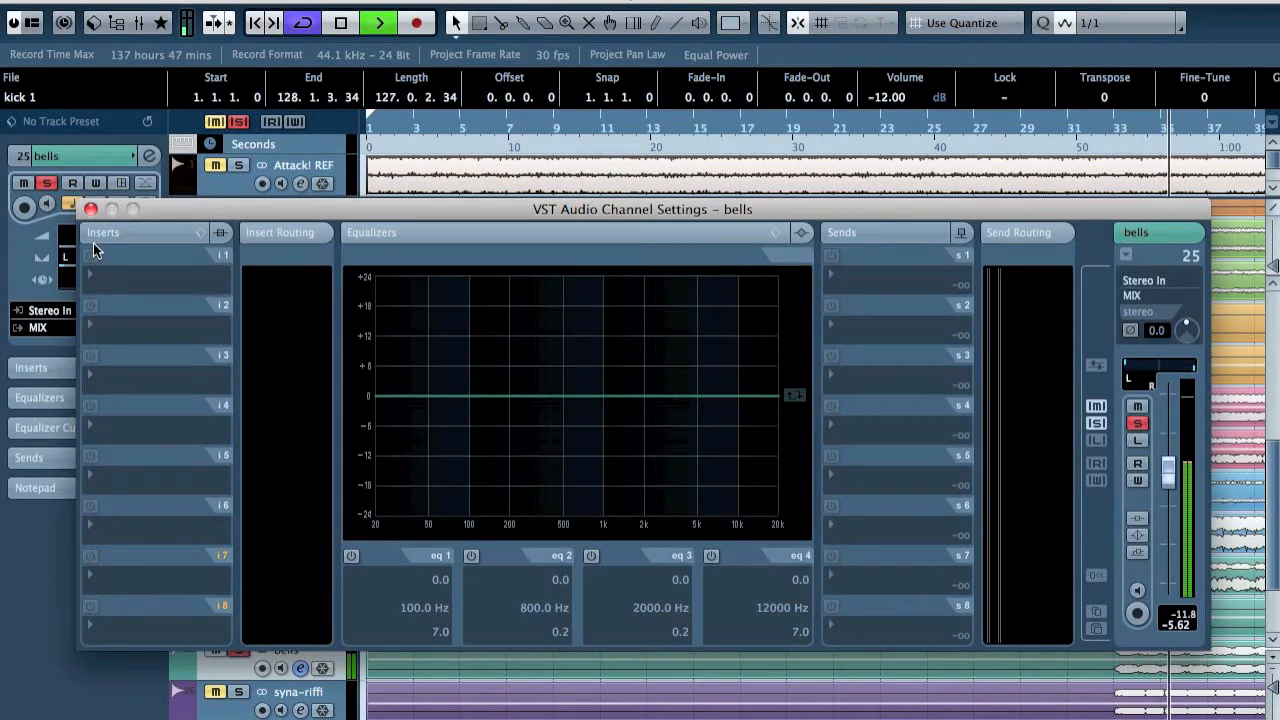
Enable EQ band 1 on bells as a High Pass I filter at 249 Hz
click(358, 560)
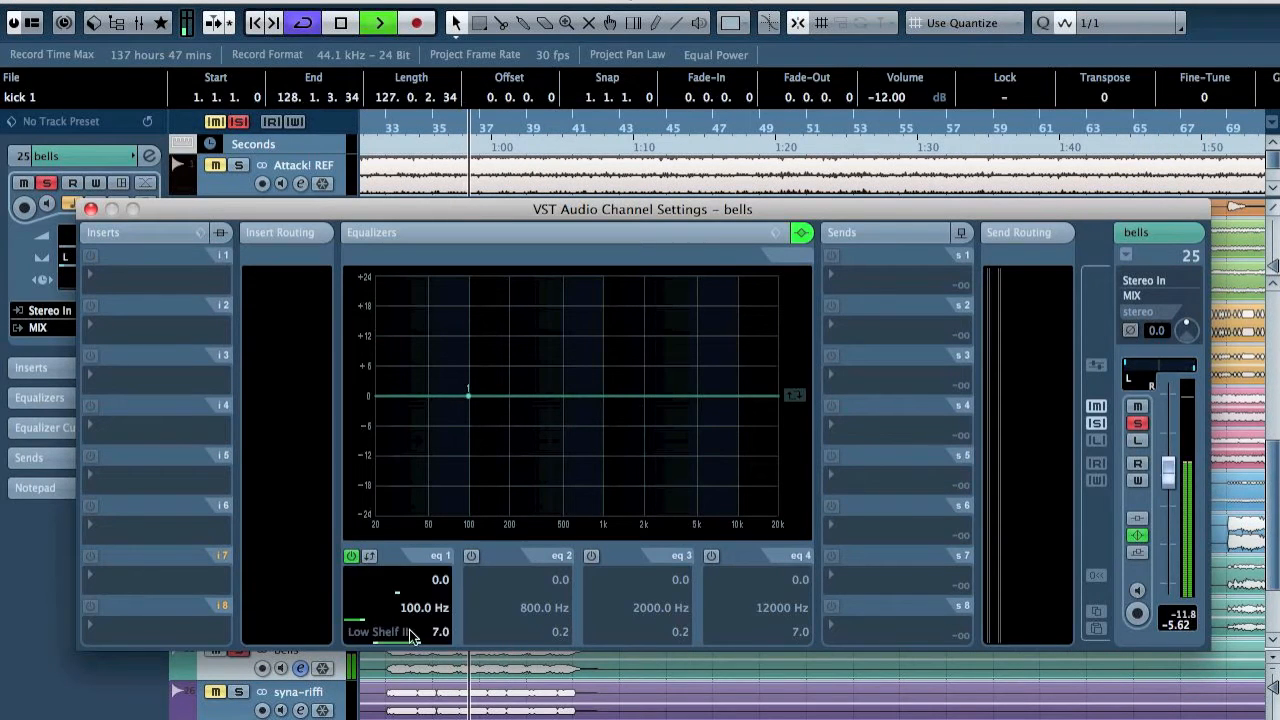
click(375, 630)
click(414, 565)
drag(486, 401, 521, 393)
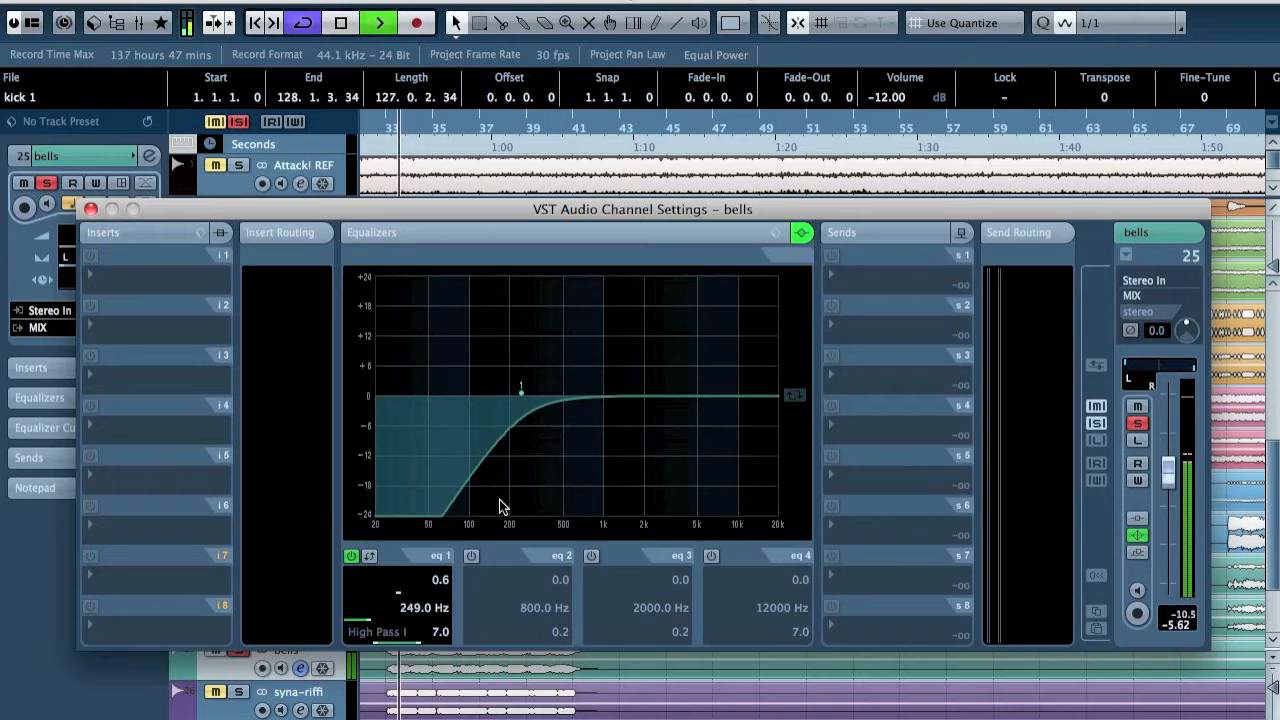
Enable EQ band 2 on bells and boost it by 7.1 dB at 1046 Hz
click(471, 556)
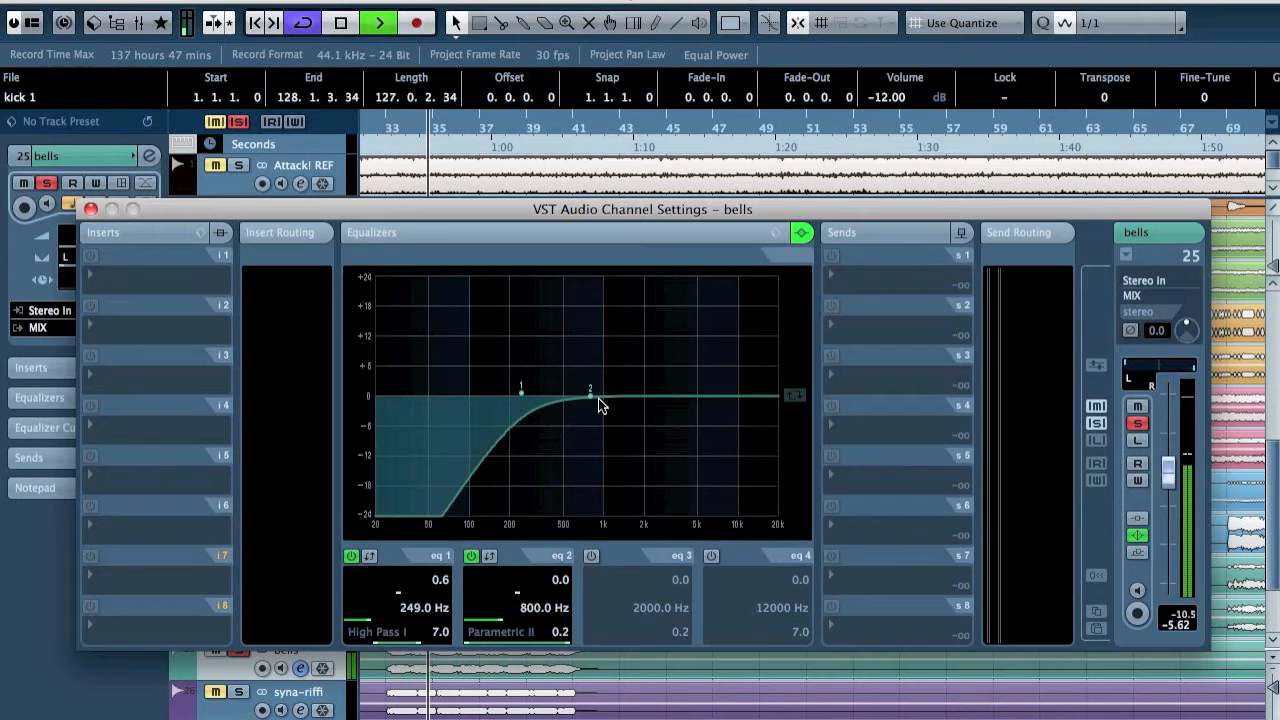
drag(591, 396, 604, 338)
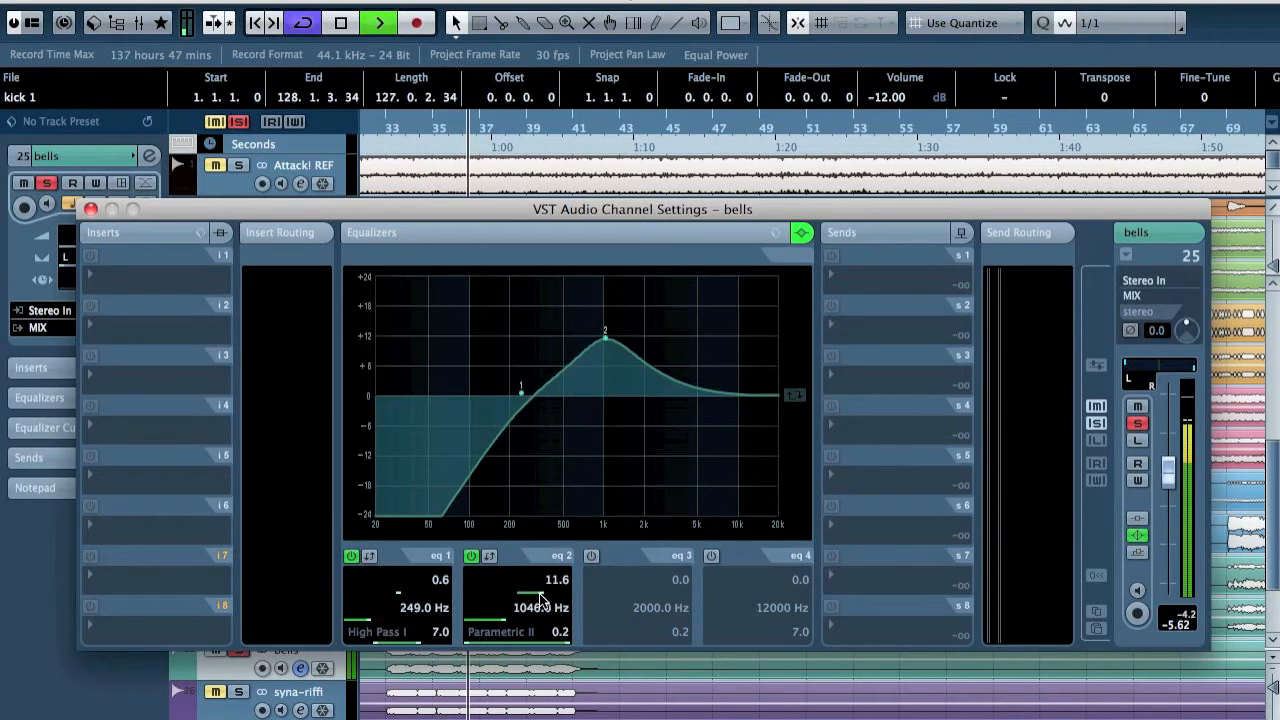
drag(542, 593, 532, 593)
Unsolo bells, set its fader to -2.42 against the mix, stop playback and close its channel settings
key(s)
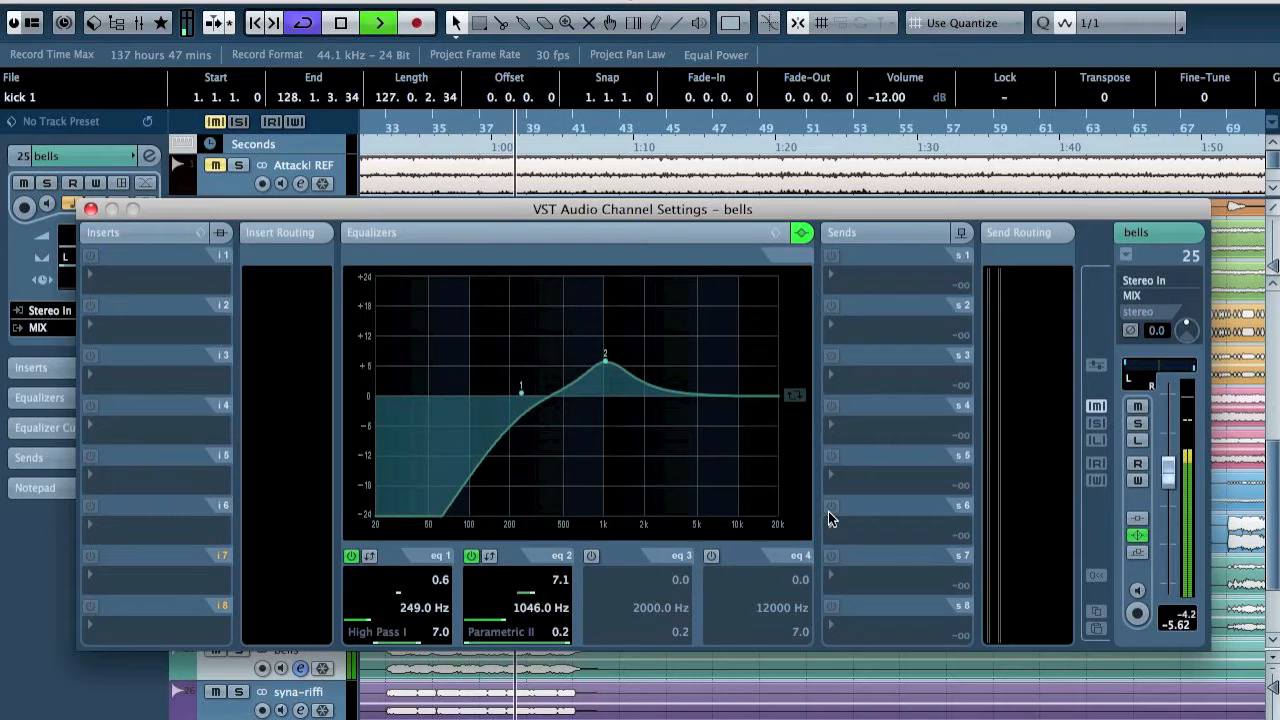
mouse_move(1164, 467)
mouse_down()
mouse_move(1169, 580)
mouse_move(1172, 424)
mouse_move(1171, 444)
mouse_up()
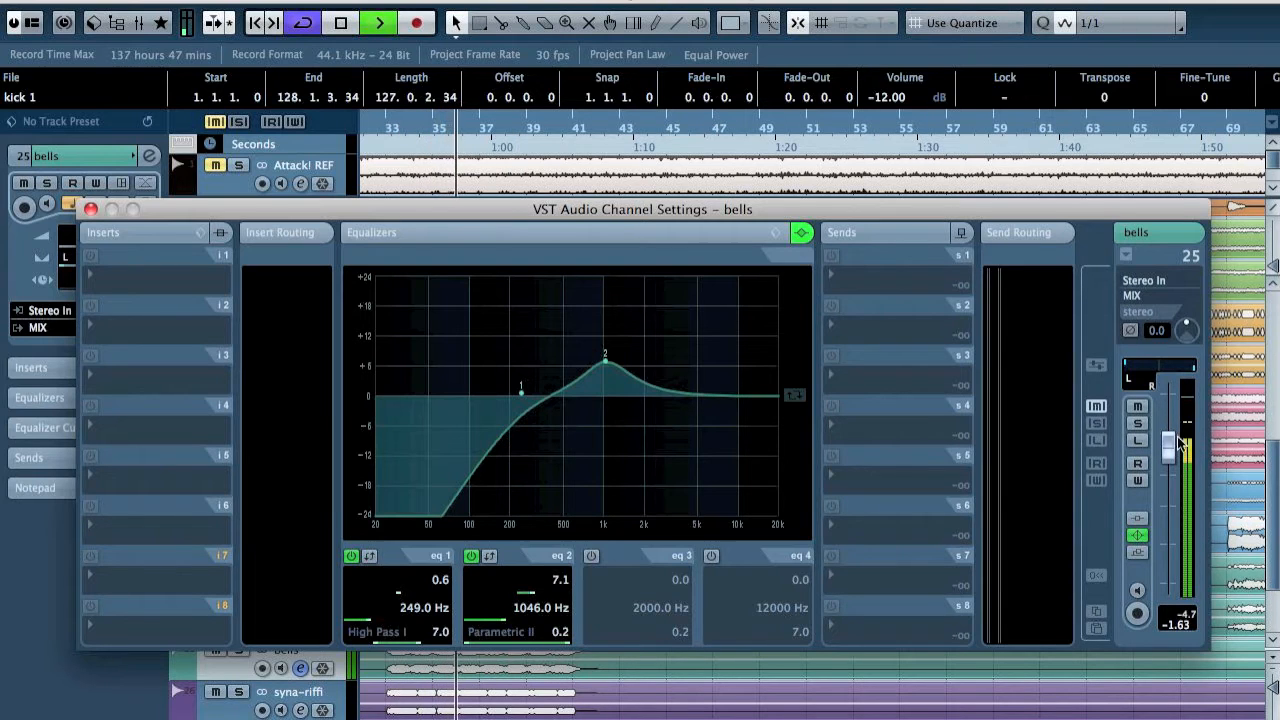
key(space)
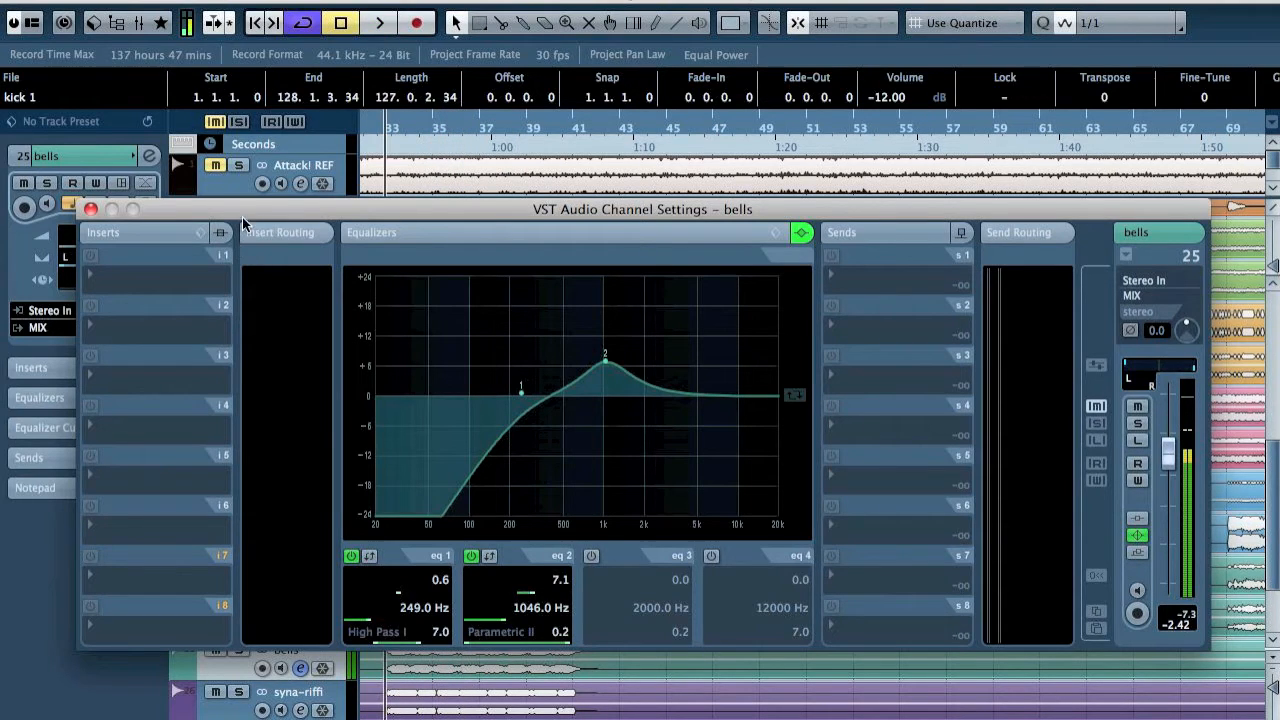
click(92, 209)
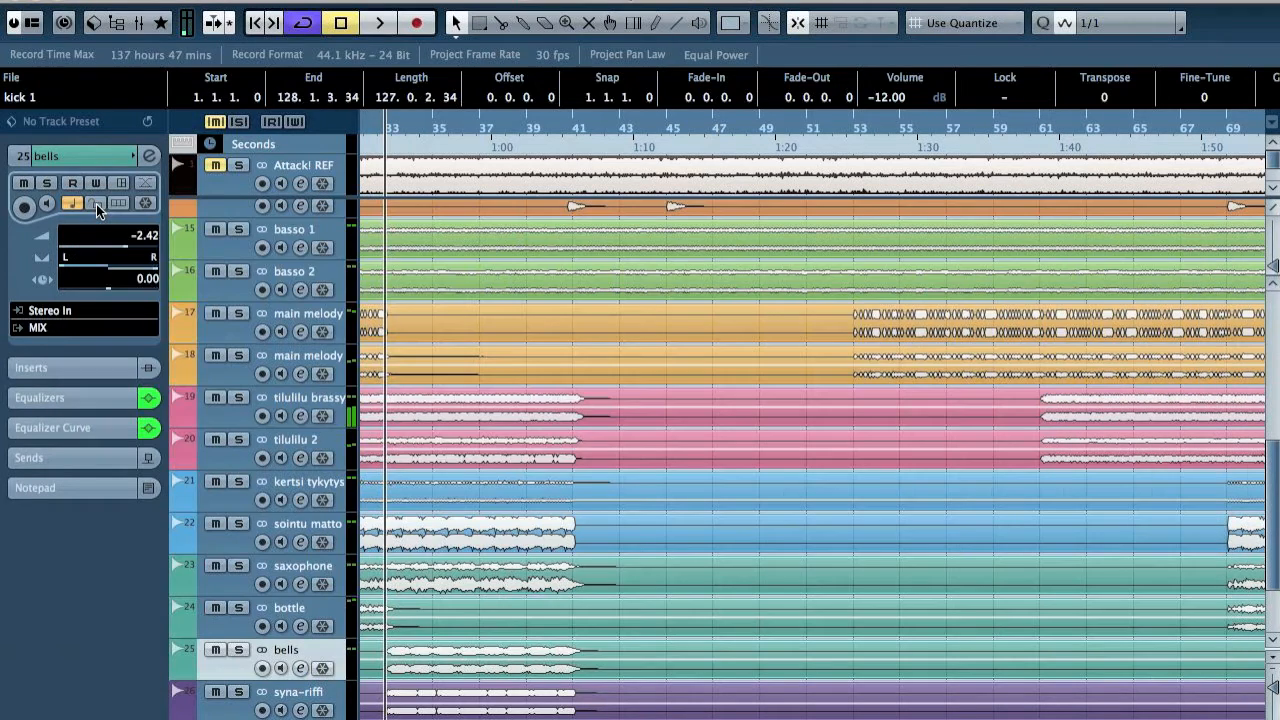
Select syna-riffi, play it with the mix, set its volume to 2.24, open its channel settings and stop playback
scroll(741, 318, down, 2)
click(316, 547)
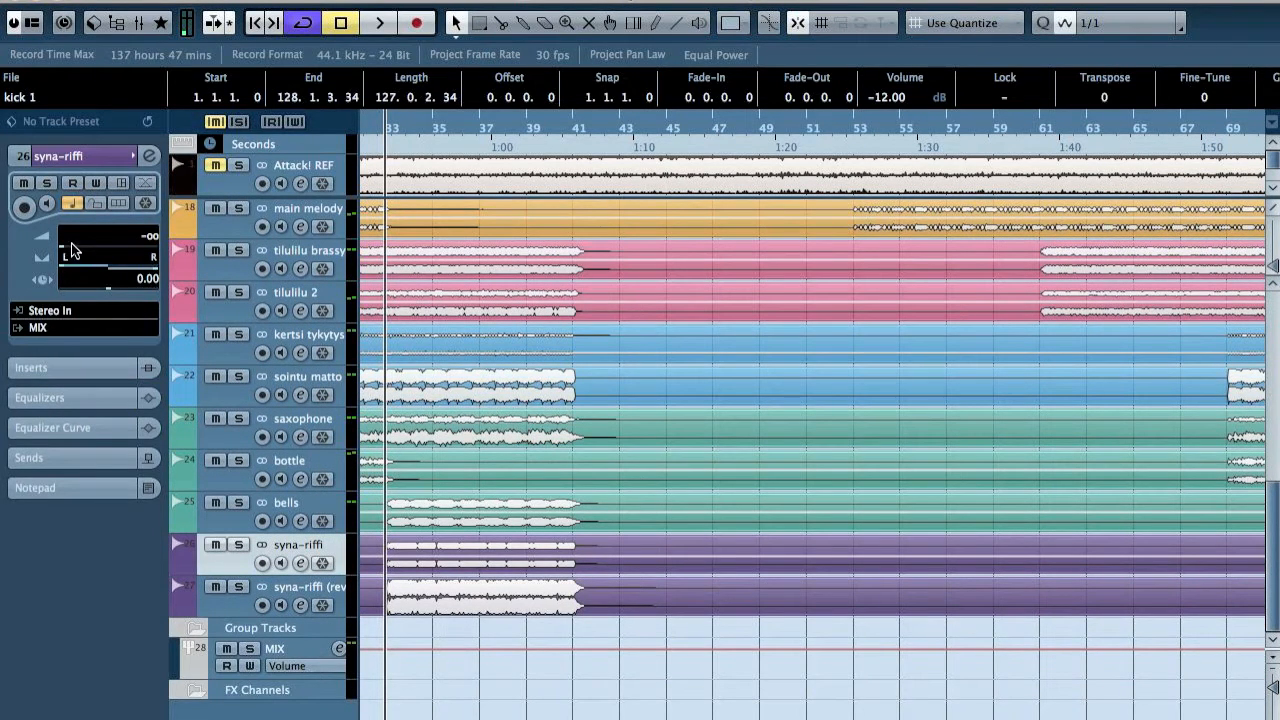
key(space)
drag(71, 250, 157, 258)
key(e)
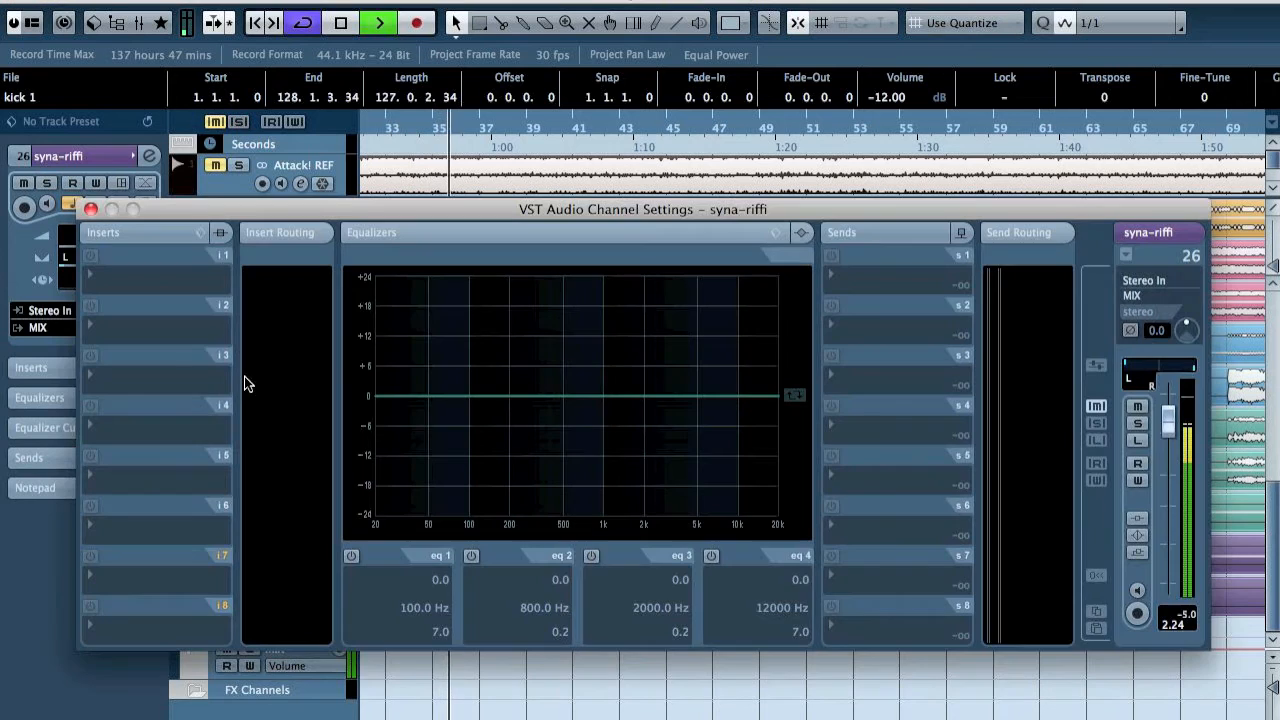
key(space)
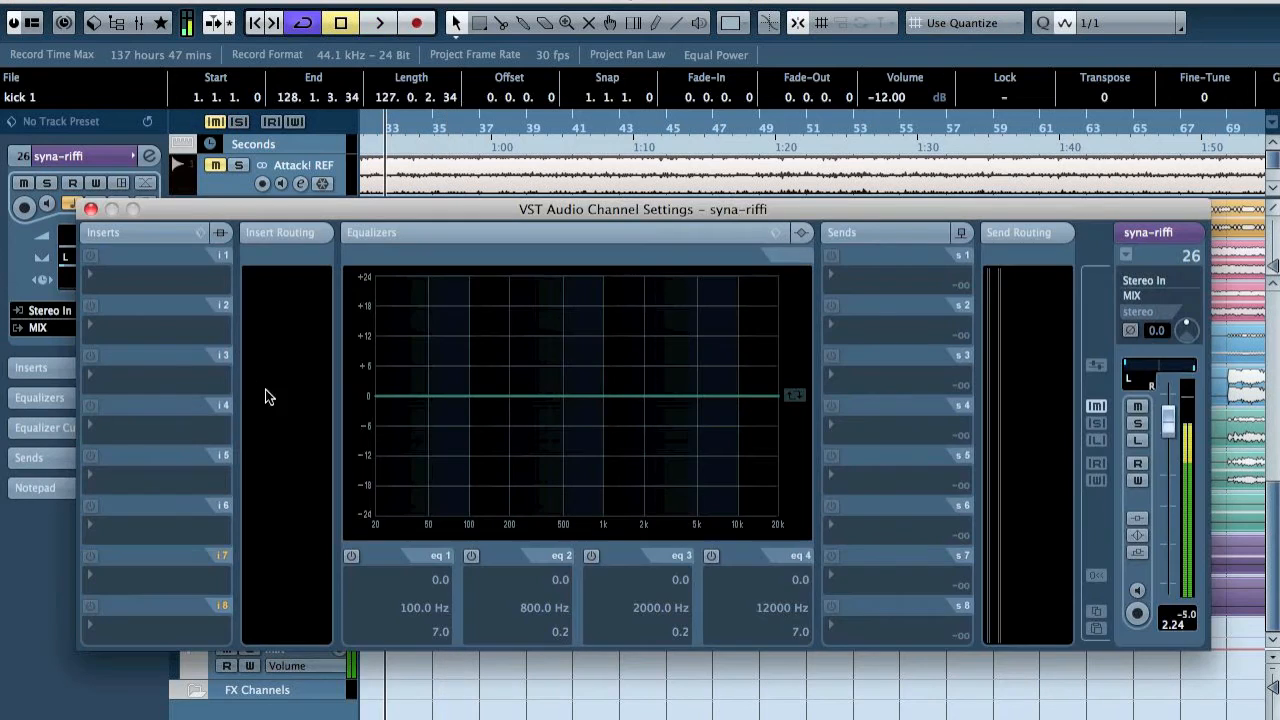
Insert L1 limiter Stereo in syna-riffi's second slot with out ceiling -3.6 and threshold about -10, then close its windows and stop playback
click(146, 322)
mouse_move(212, 606)
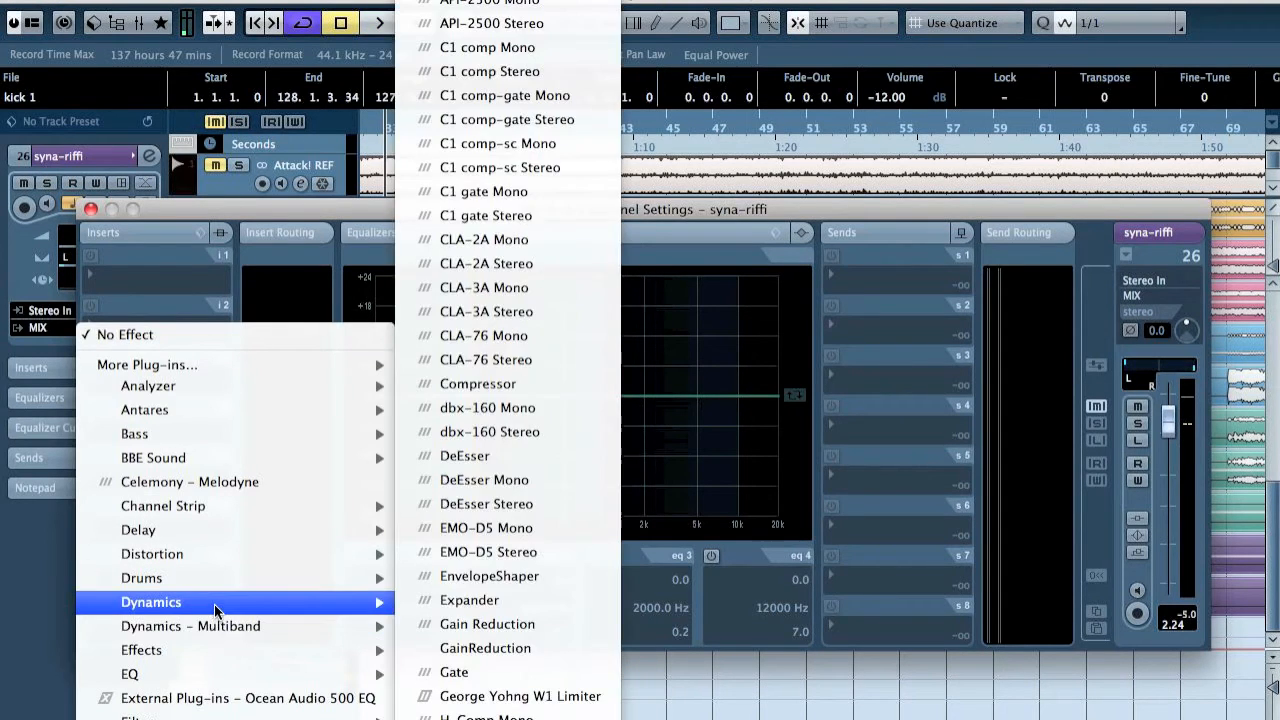
click(750, 120)
key(space)
drag(964, 291, 964, 315)
drag(913, 215, 913, 254)
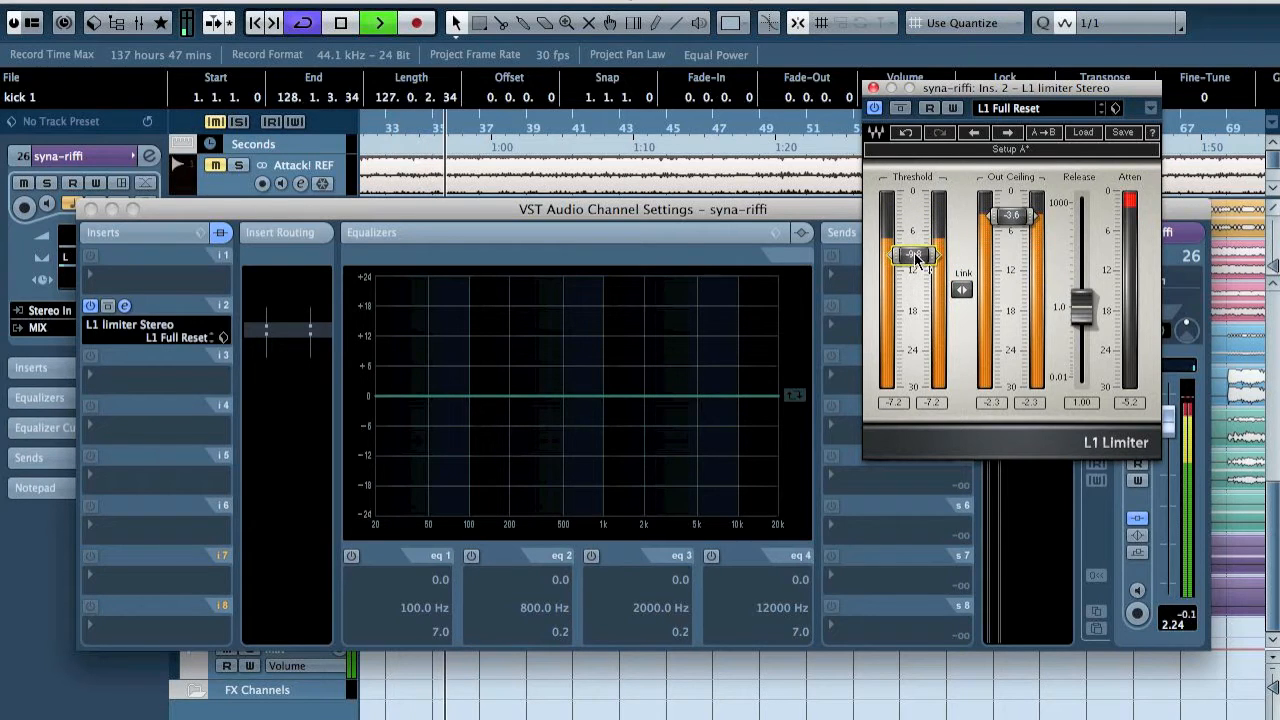
click(873, 88)
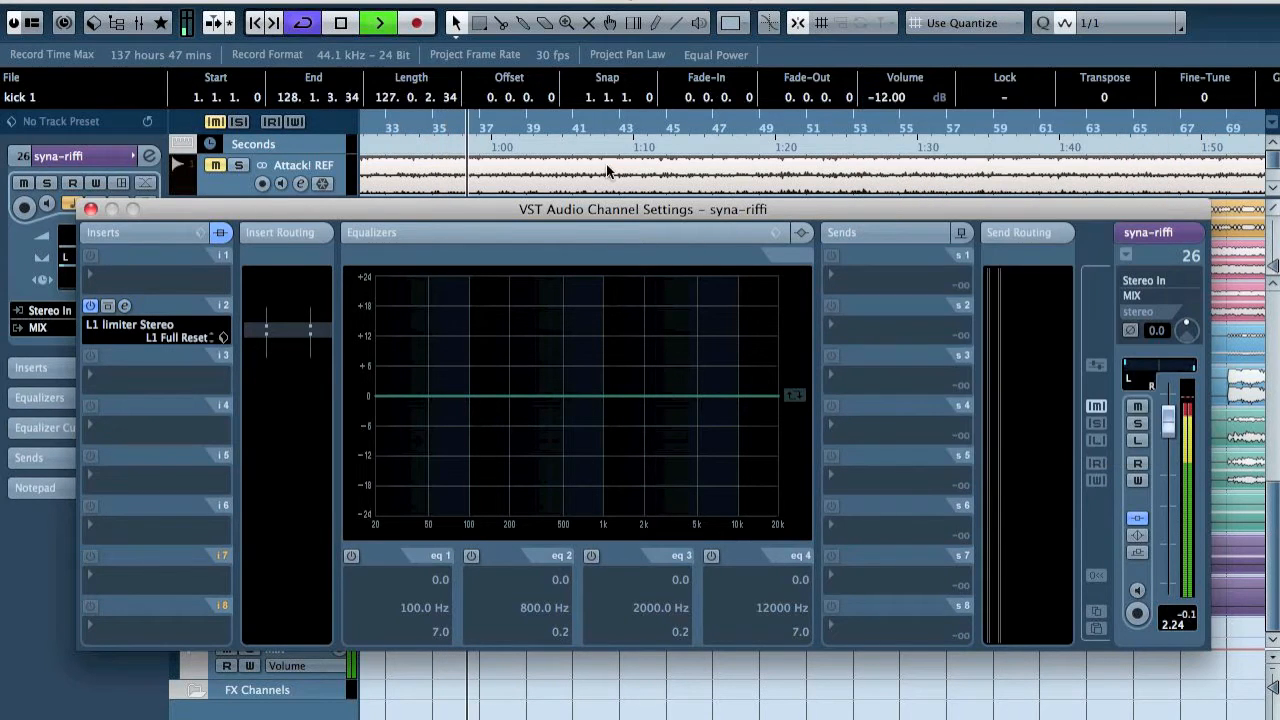
click(90, 209)
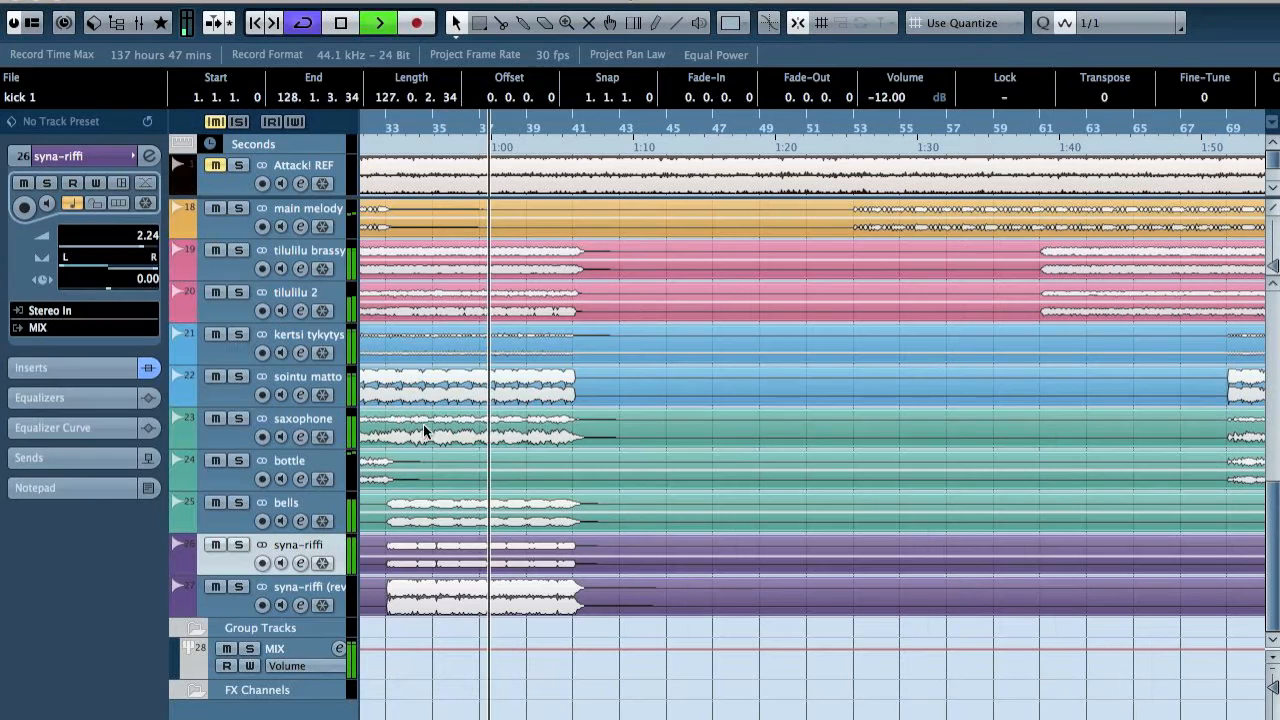
key(space)
Select syna-riffi (reverb), play it with the mix, and raise its volume to 0.00
click(311, 582)
key(space)
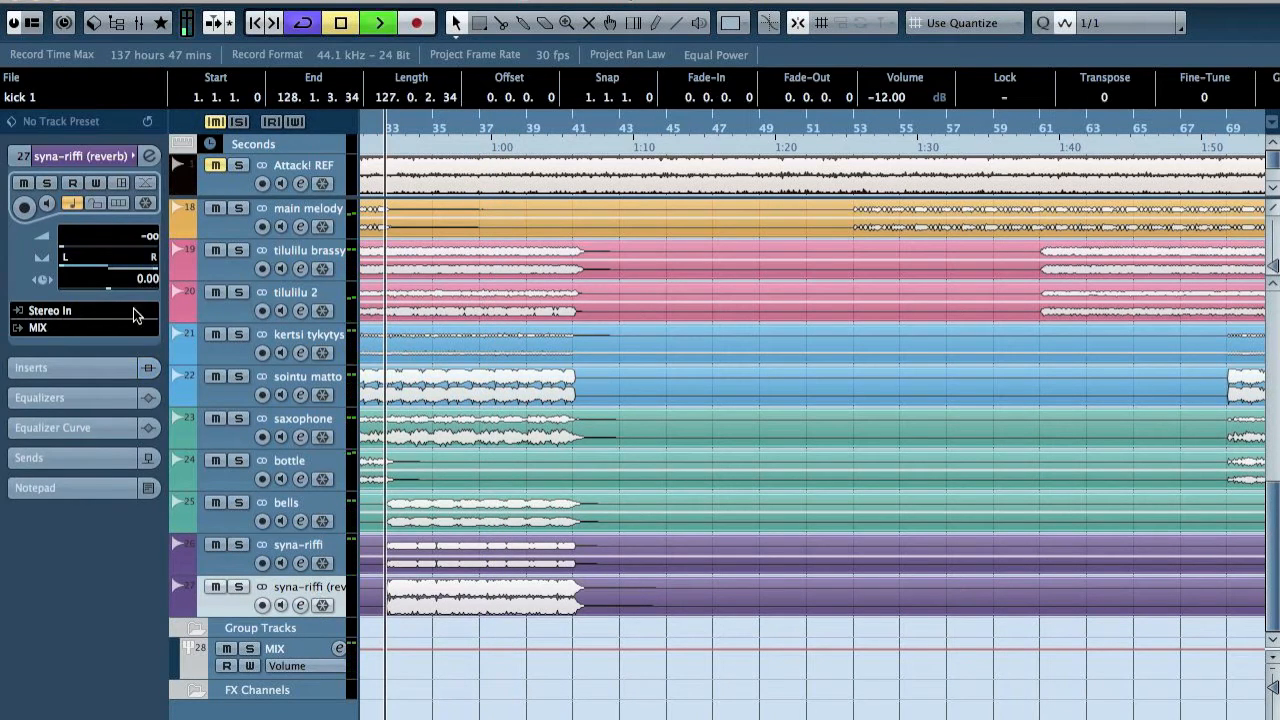
drag(94, 245, 171, 250)
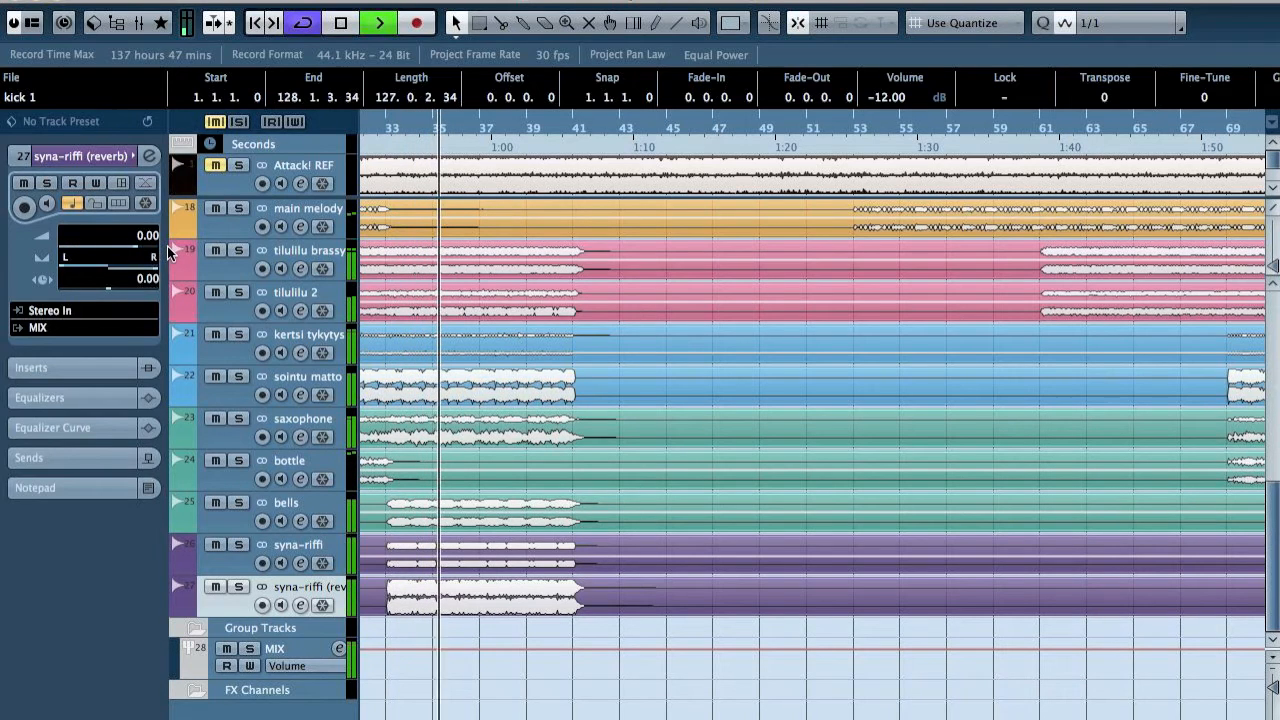
Solo syna-riffi and its reverb track, set the reverb fader to -0.12 in the mixer, and clear the solos
click(240, 545)
click(240, 587)
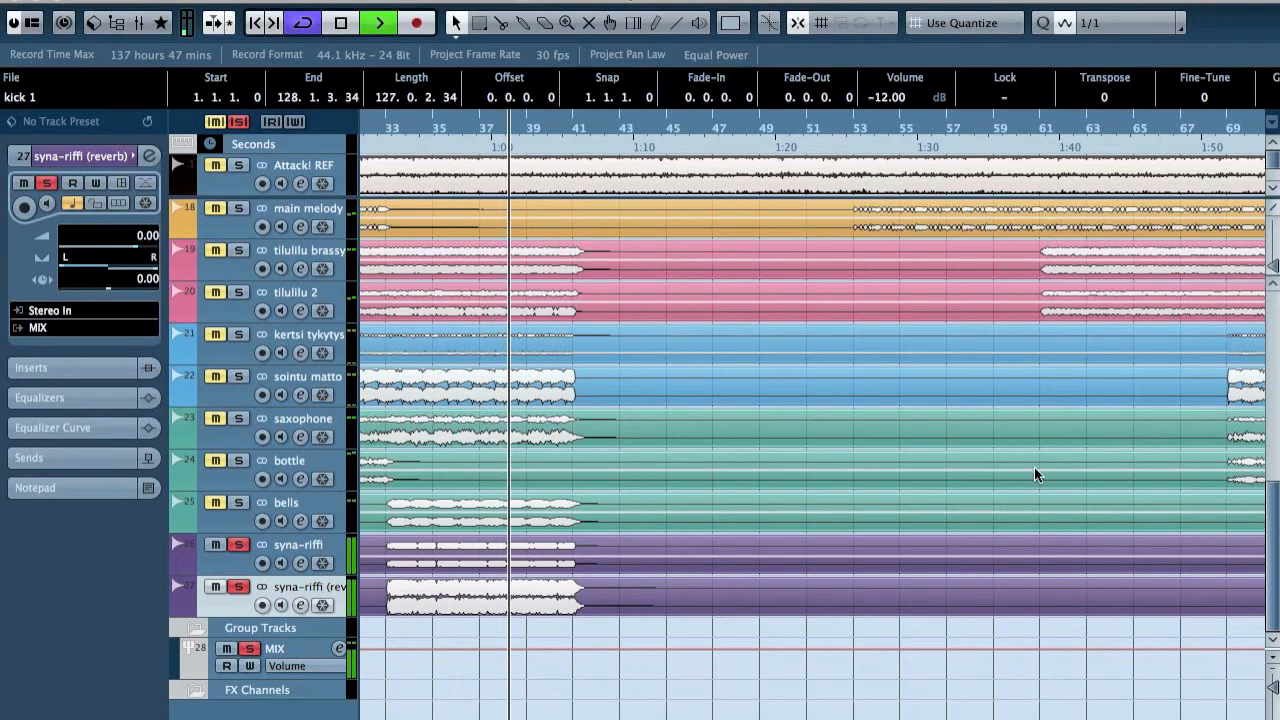
key(F3)
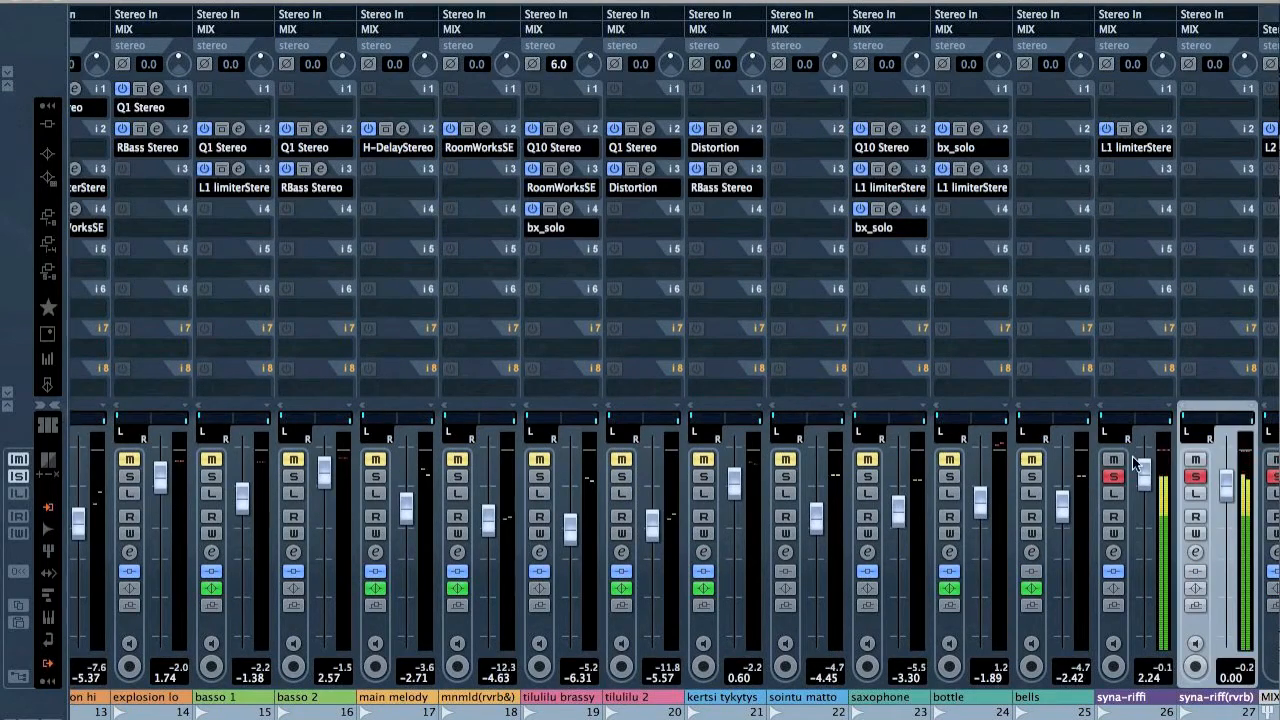
mouse_move(1226, 483)
mouse_down()
mouse_move(1252, 680)
mouse_move(1228, 503)
mouse_up()
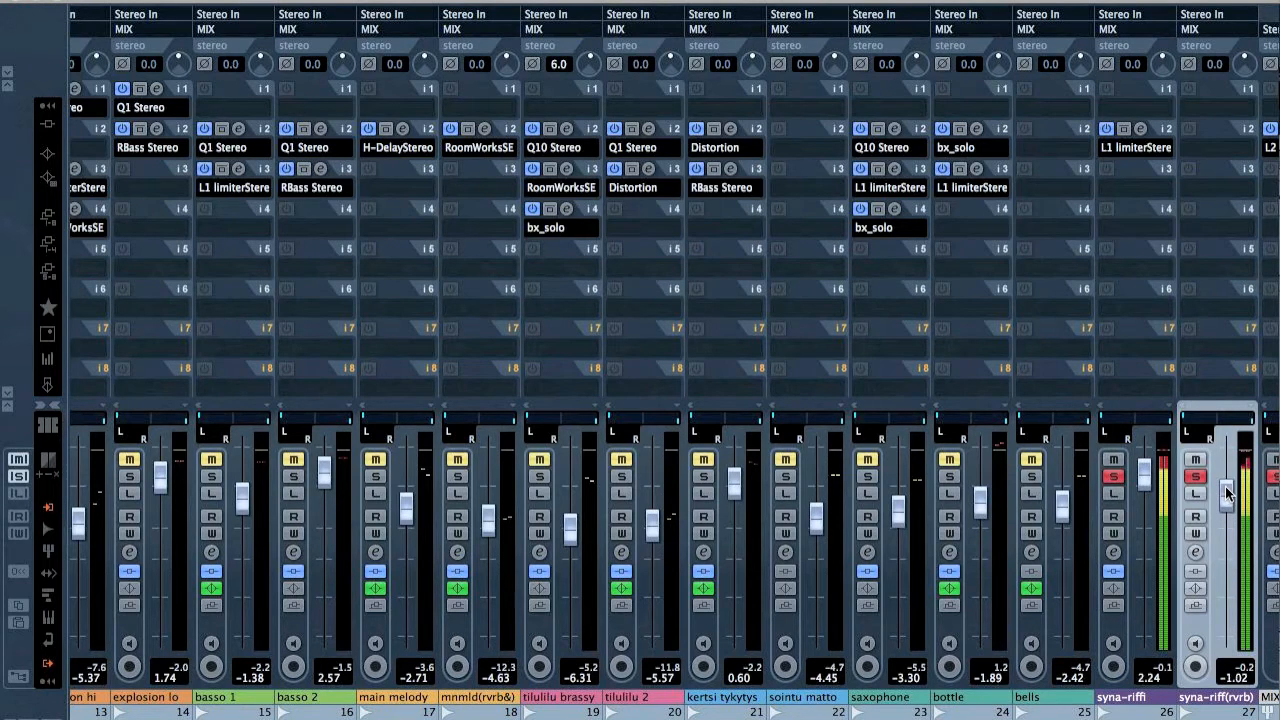
click(1275, 478)
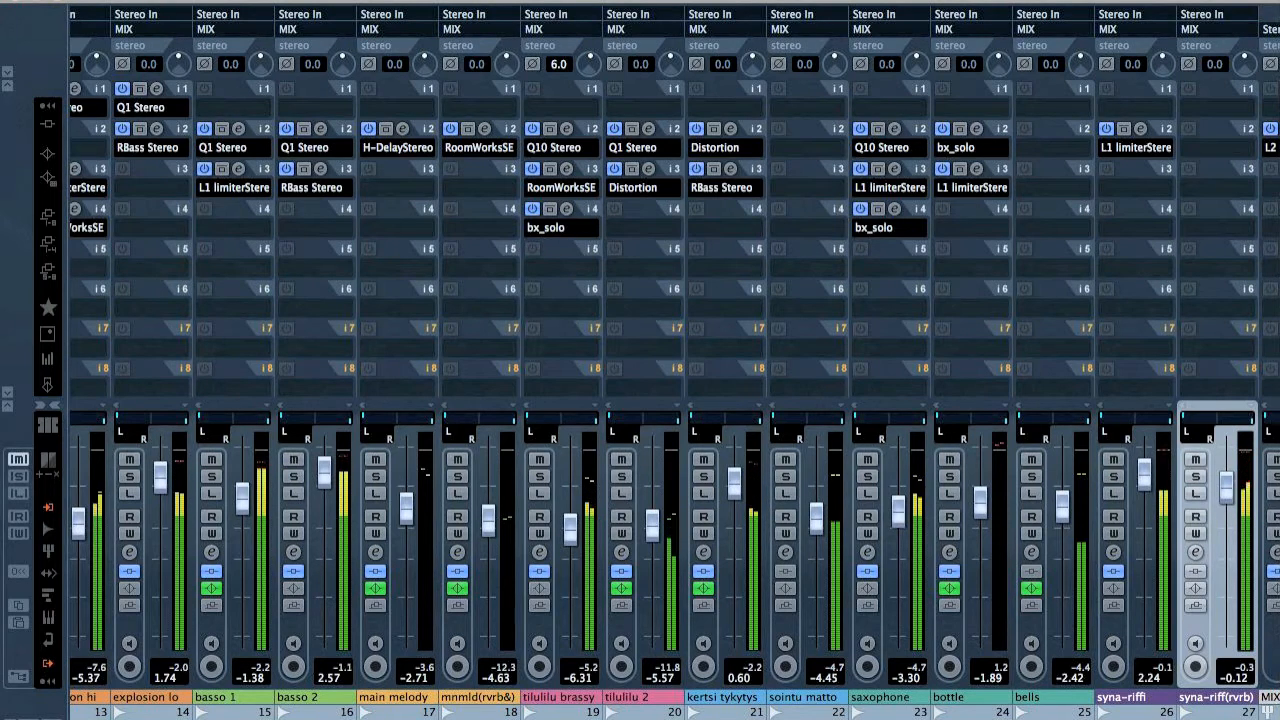
Review the mixer channels, play the song, and listen briefly to basso 2 in solo
scroll(675, 360, left, 10)
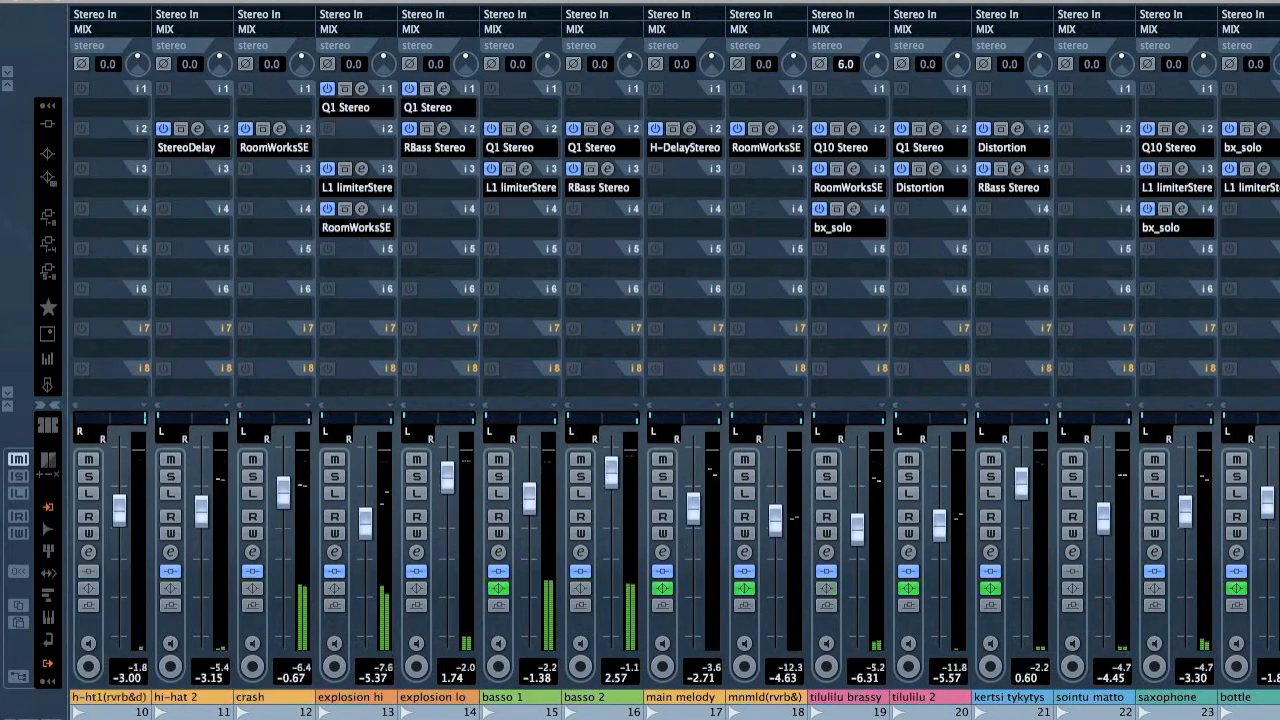
scroll(308, 713, left, 2)
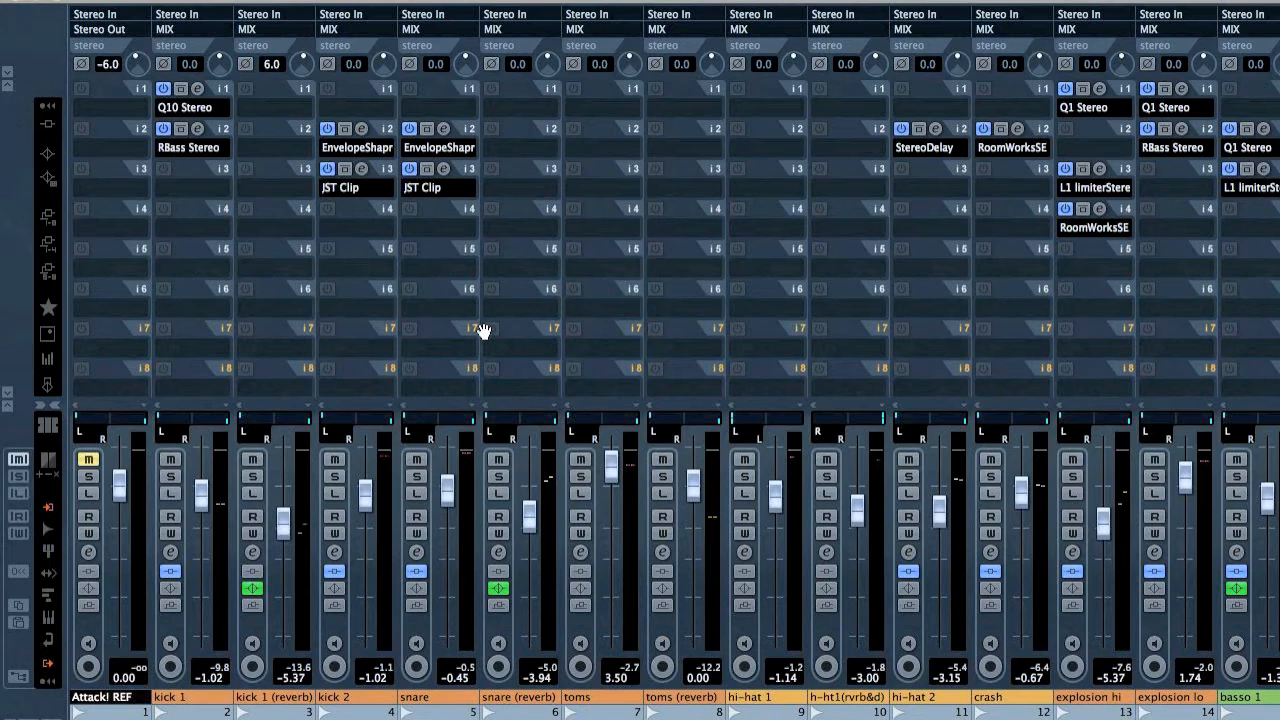
scroll(480, 331, right, 12)
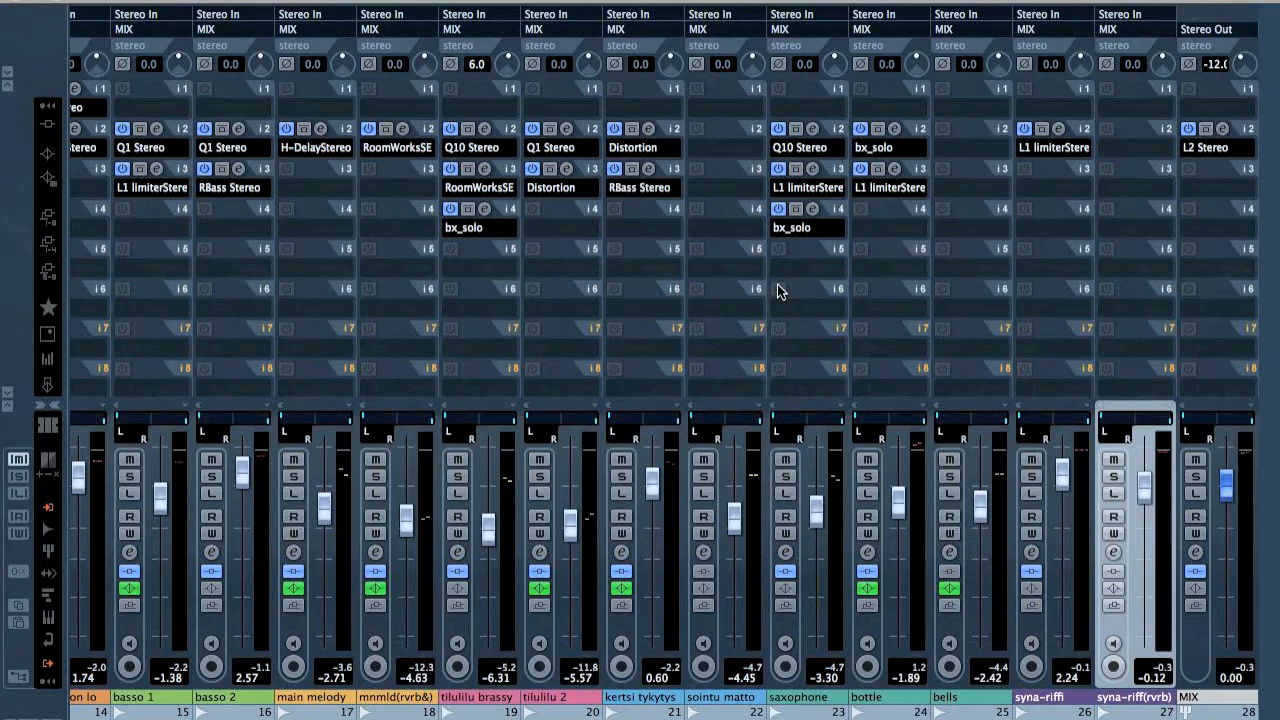
key(space)
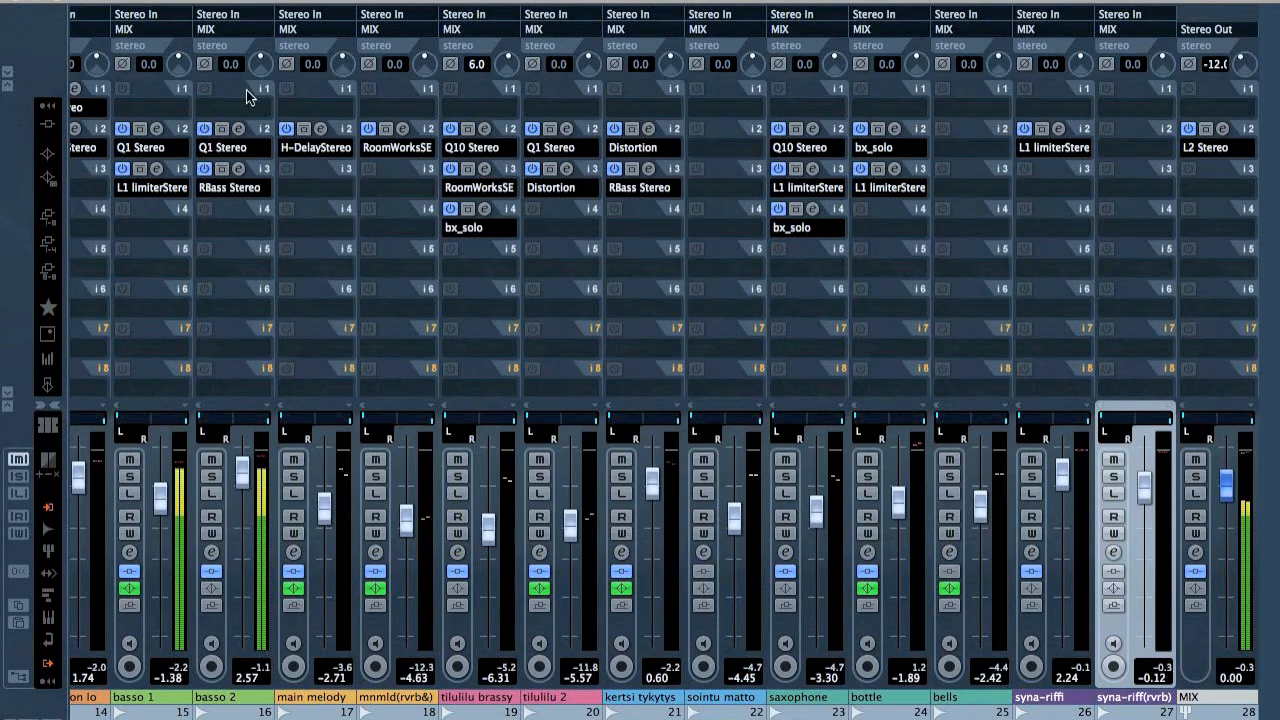
click(211, 478)
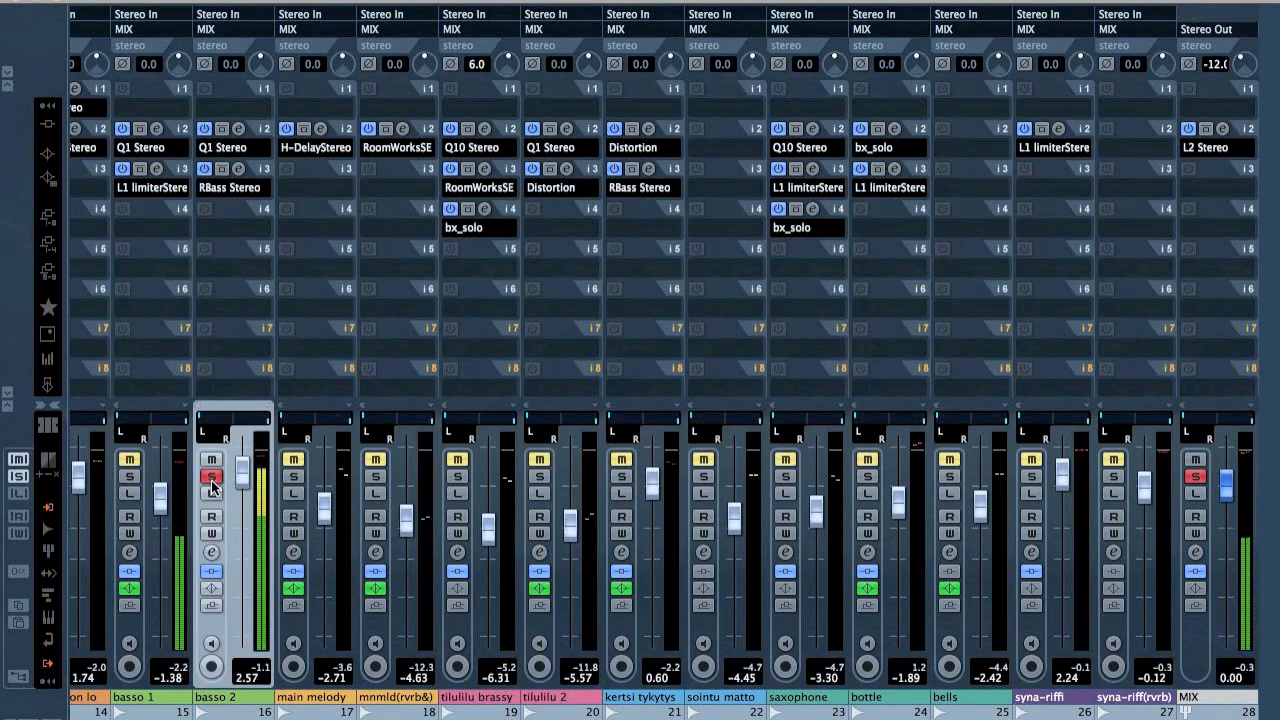
click(211, 478)
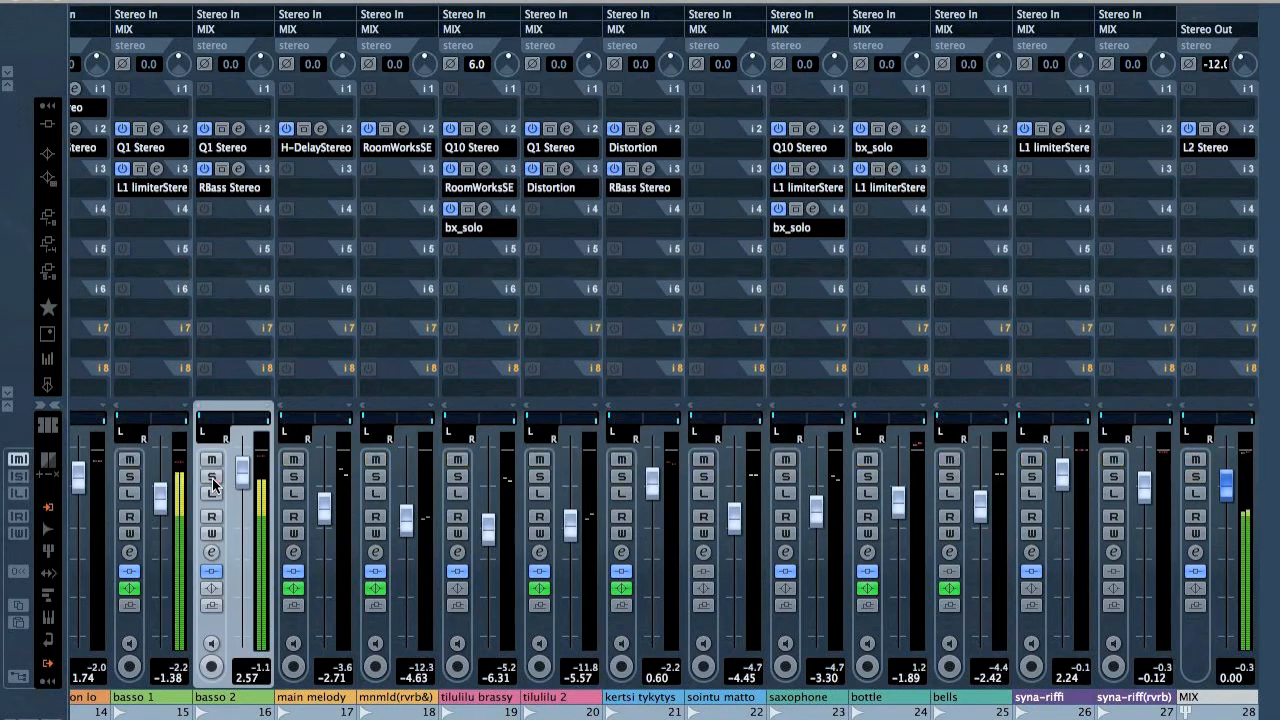
Insert L1 limiter Stereo in basso 2's fourth slot and set out ceiling to -4.8 and threshold to -14.5 during playback
click(229, 225)
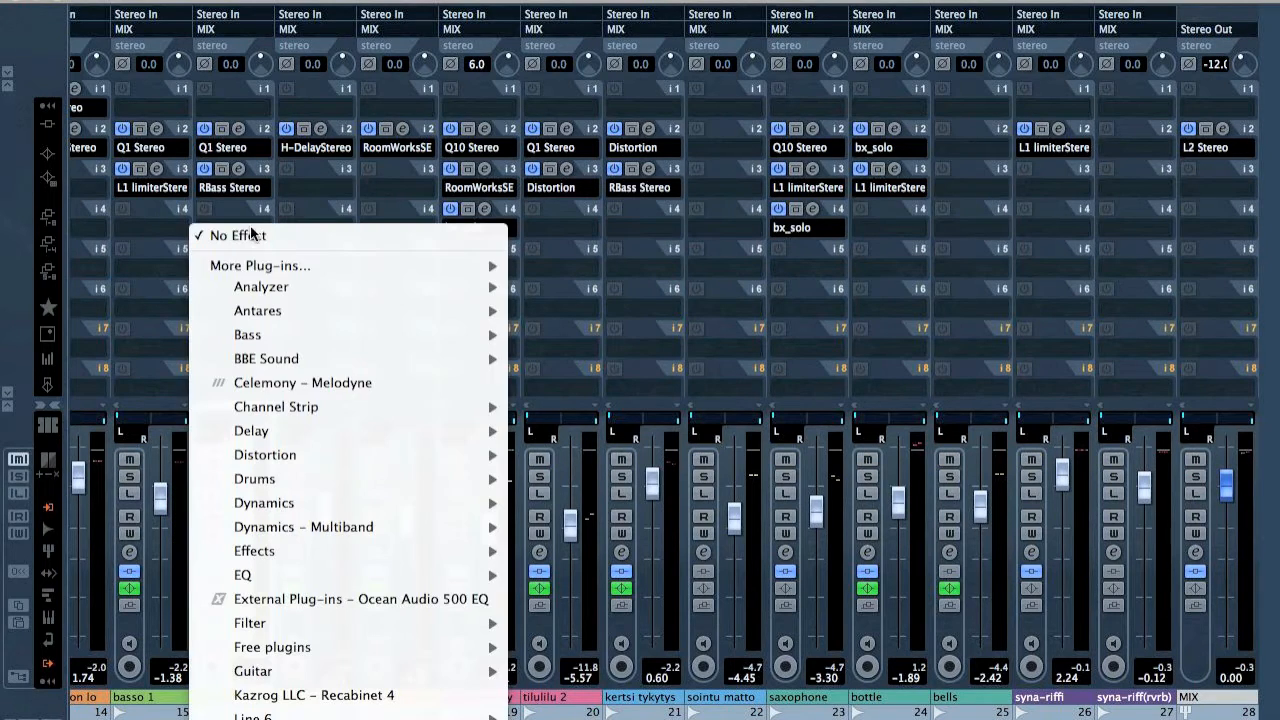
mouse_move(344, 505)
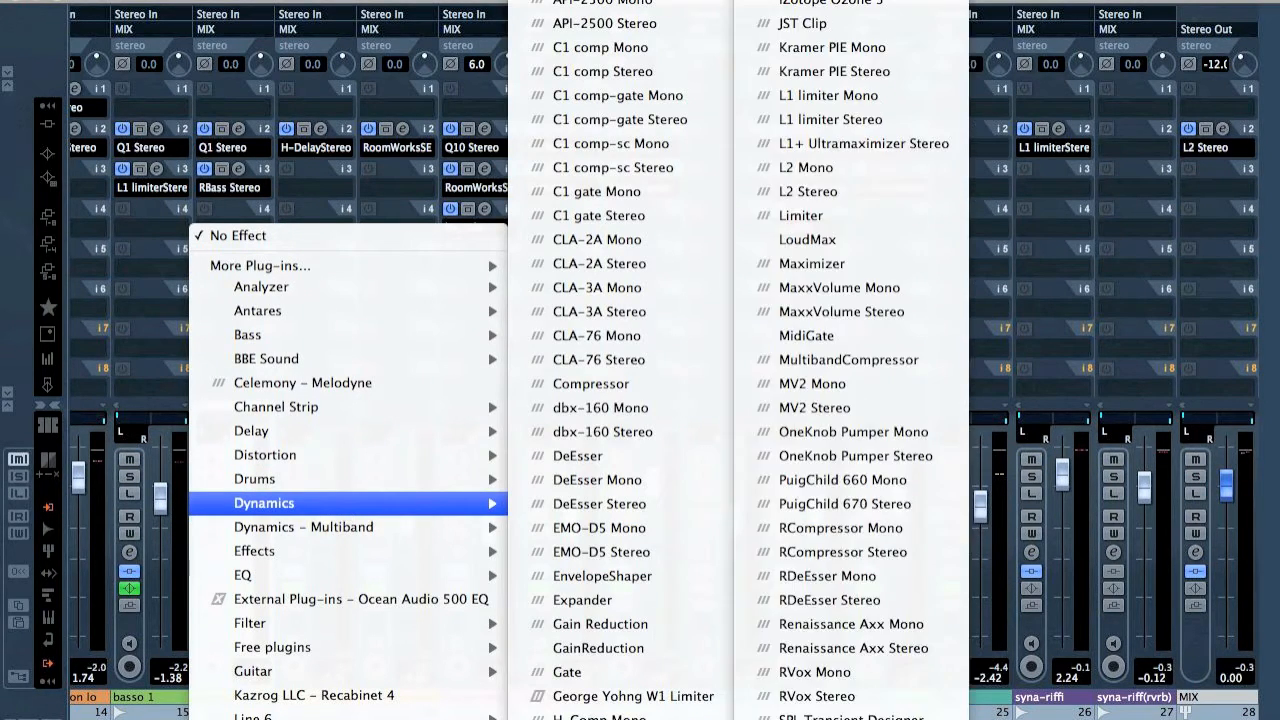
click(830, 119)
key(space)
drag(786, 289, 786, 320)
drag(735, 221, 735, 285)
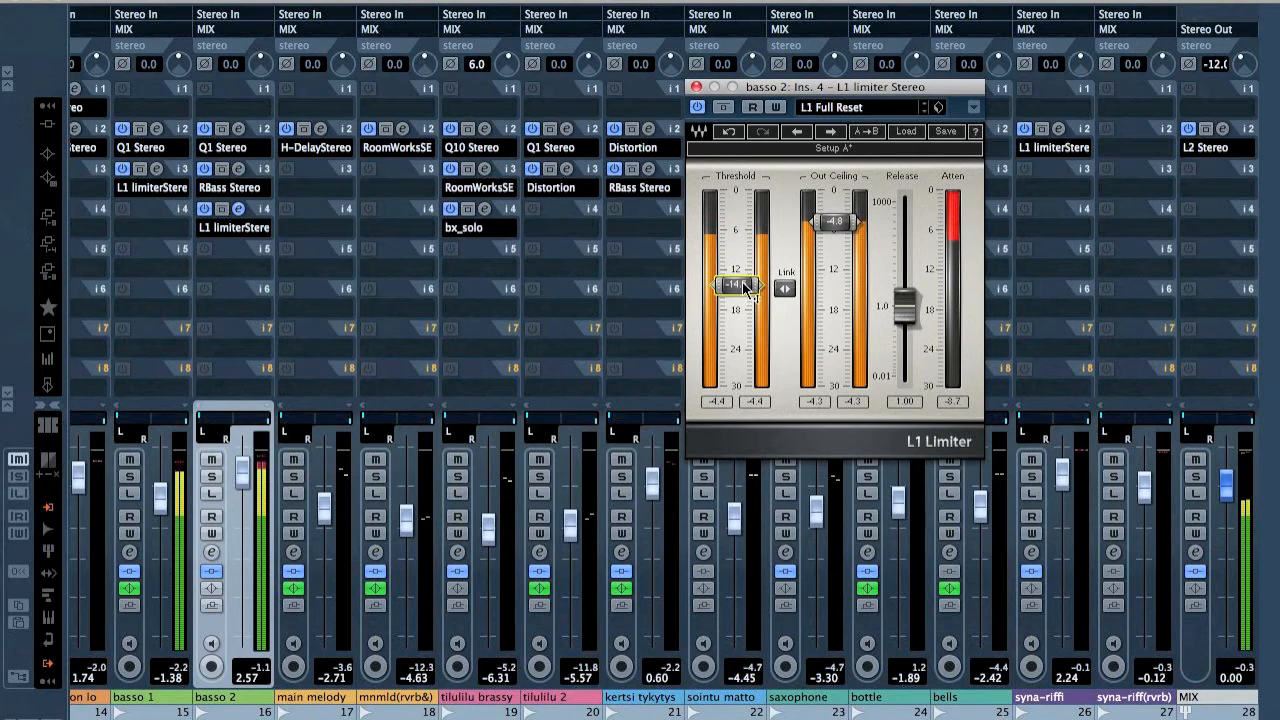
With basso 2 soloed, set its L1 limiter to out ceiling -6.2, threshold -17.1 and release 31.62, then unsolo it
key(s)
mouse_move(849, 238)
mouse_down()
mouse_move(849, 289)
mouse_move(834, 233)
mouse_up()
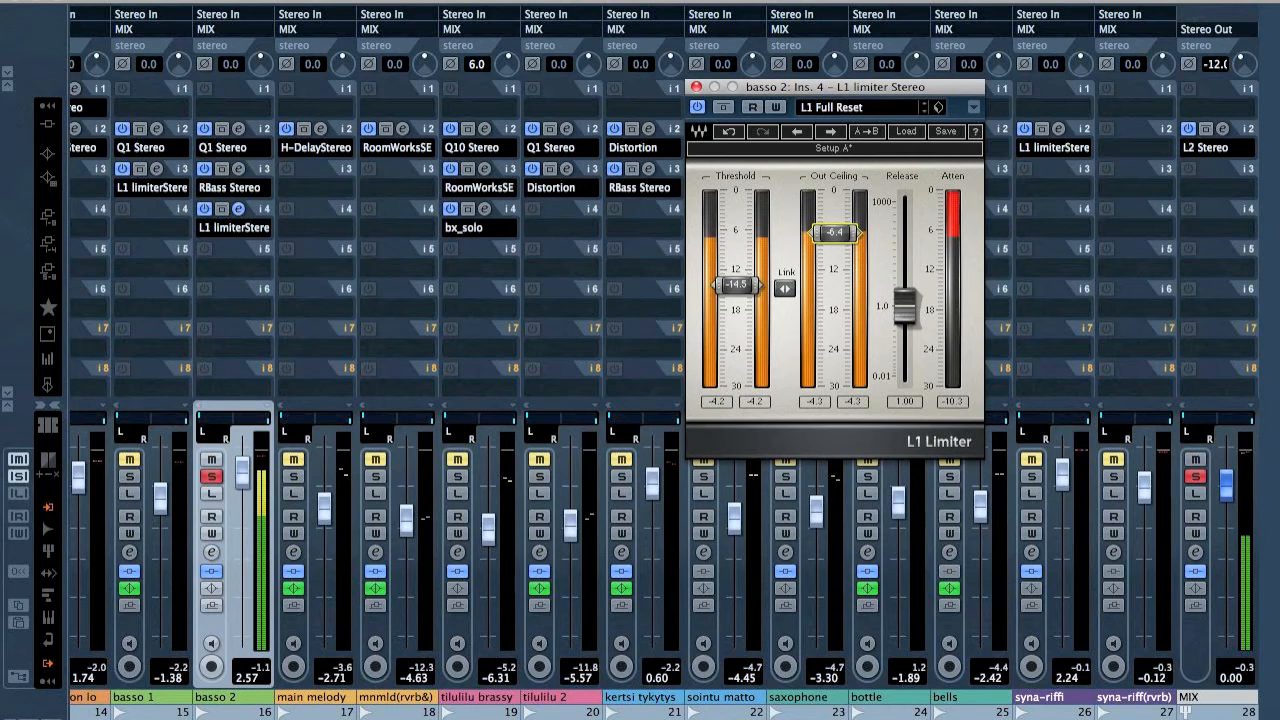
mouse_move(735, 285)
mouse_down()
mouse_move(735, 346)
mouse_move(735, 301)
mouse_up()
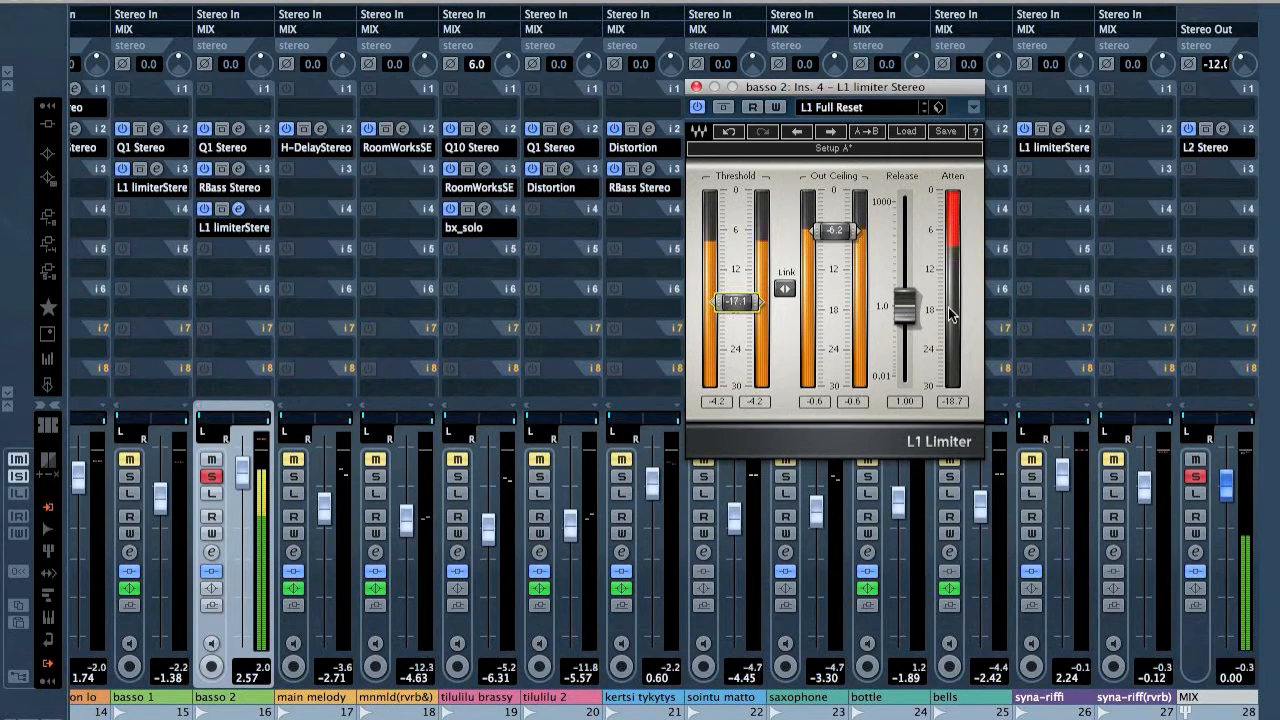
drag(904, 308, 904, 281)
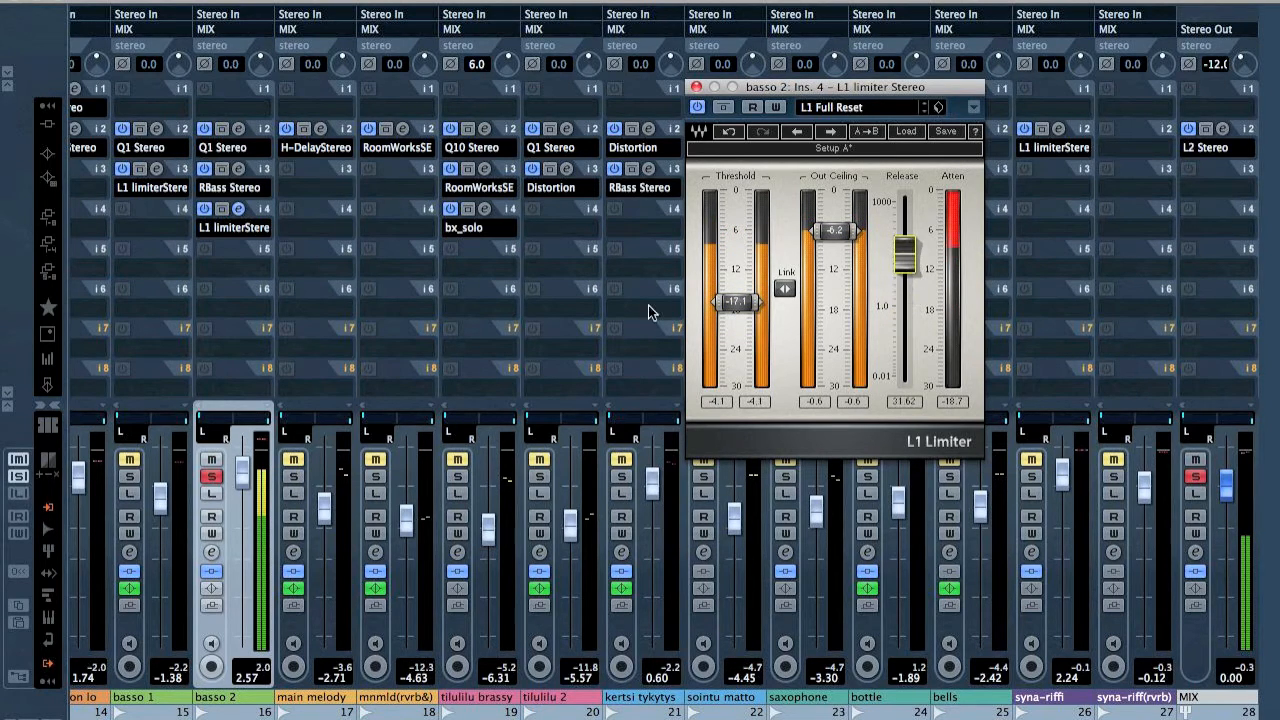
key(s)
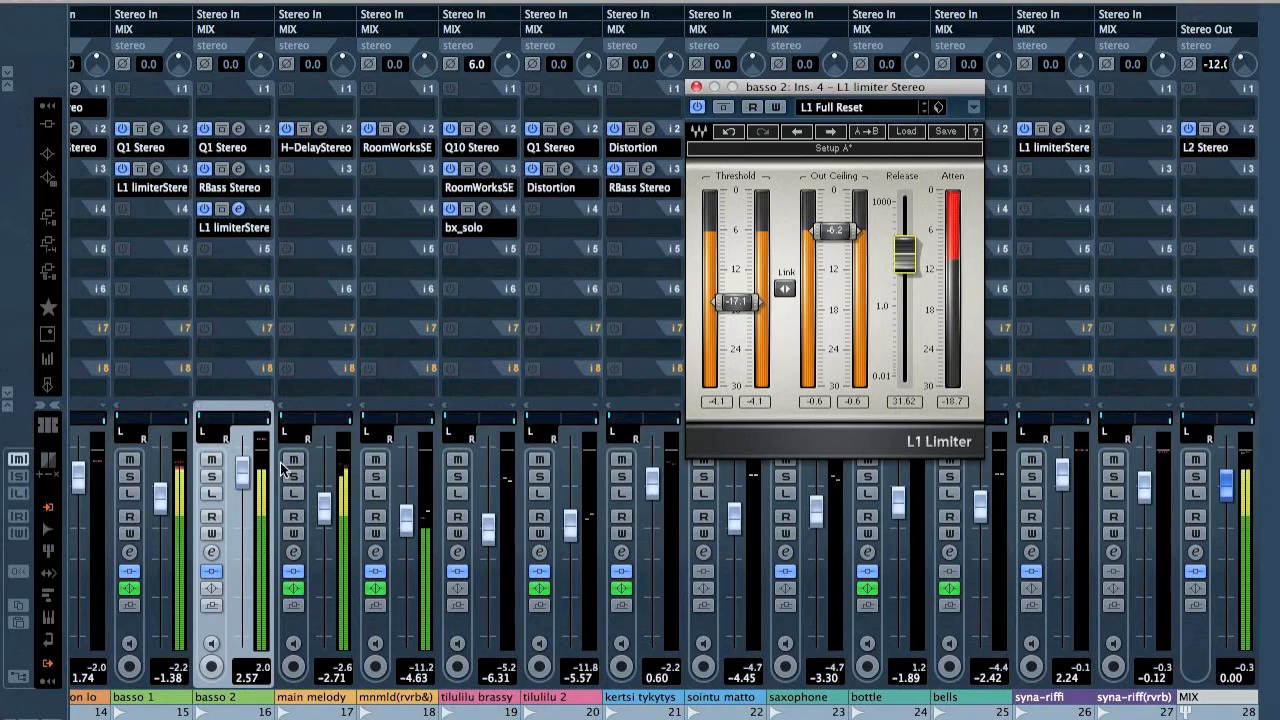
Raise basso 2's limiter out ceiling to -1.6, lower its fader to -0.90 against the mix, and close the limiter
mouse_move(242, 472)
mouse_down()
mouse_move(242, 632)
mouse_move(257, 595)
mouse_move(259, 478)
mouse_up()
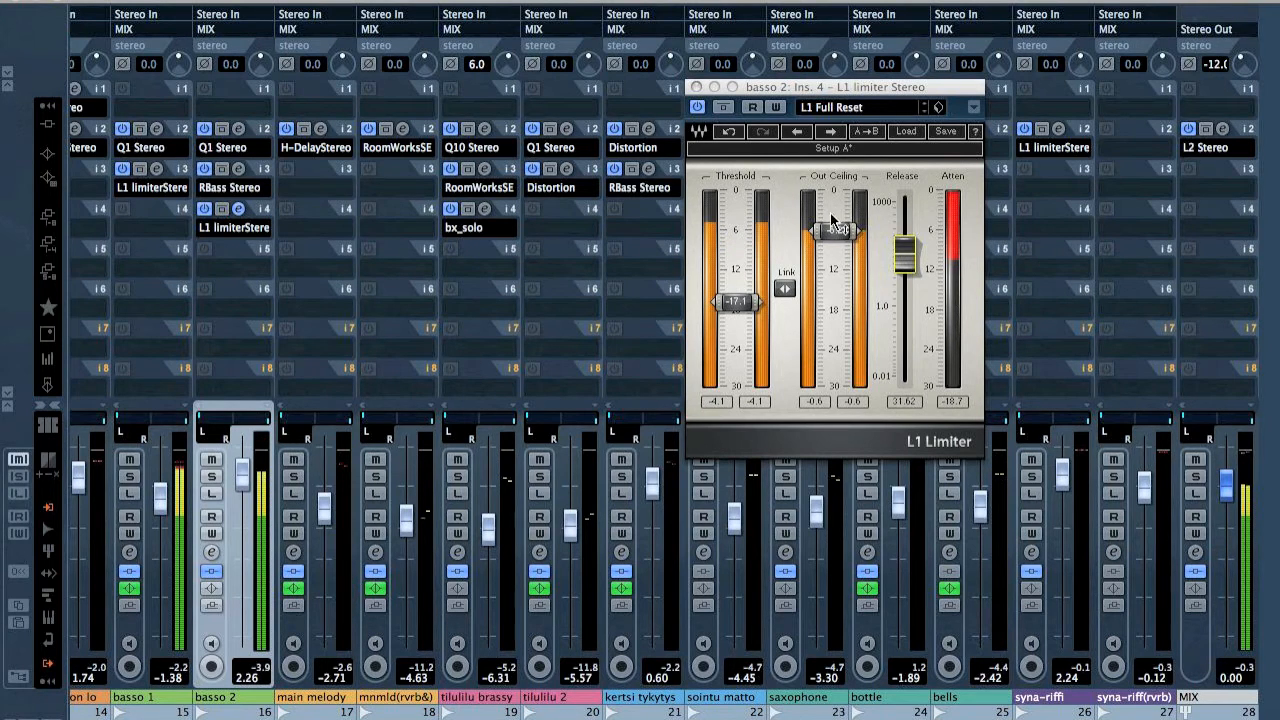
drag(833, 230, 833, 192)
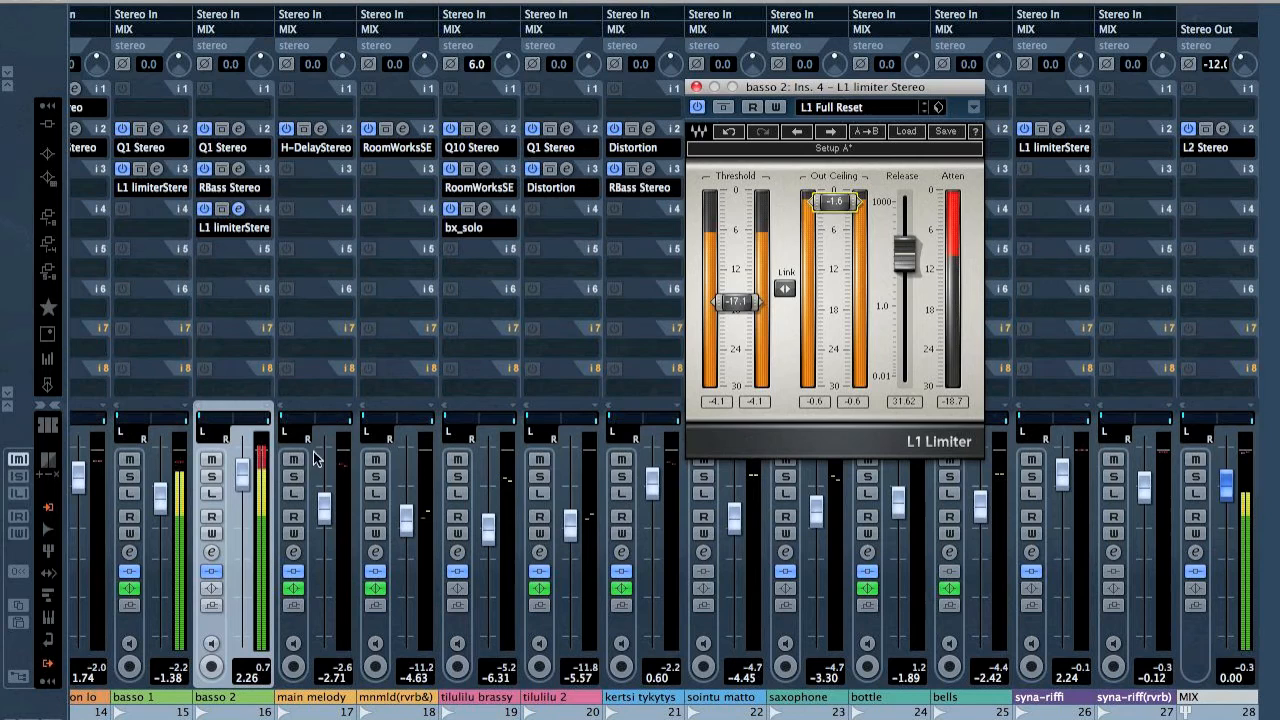
mouse_move(257, 478)
mouse_down()
mouse_move(252, 503)
mouse_move(244, 494)
mouse_up()
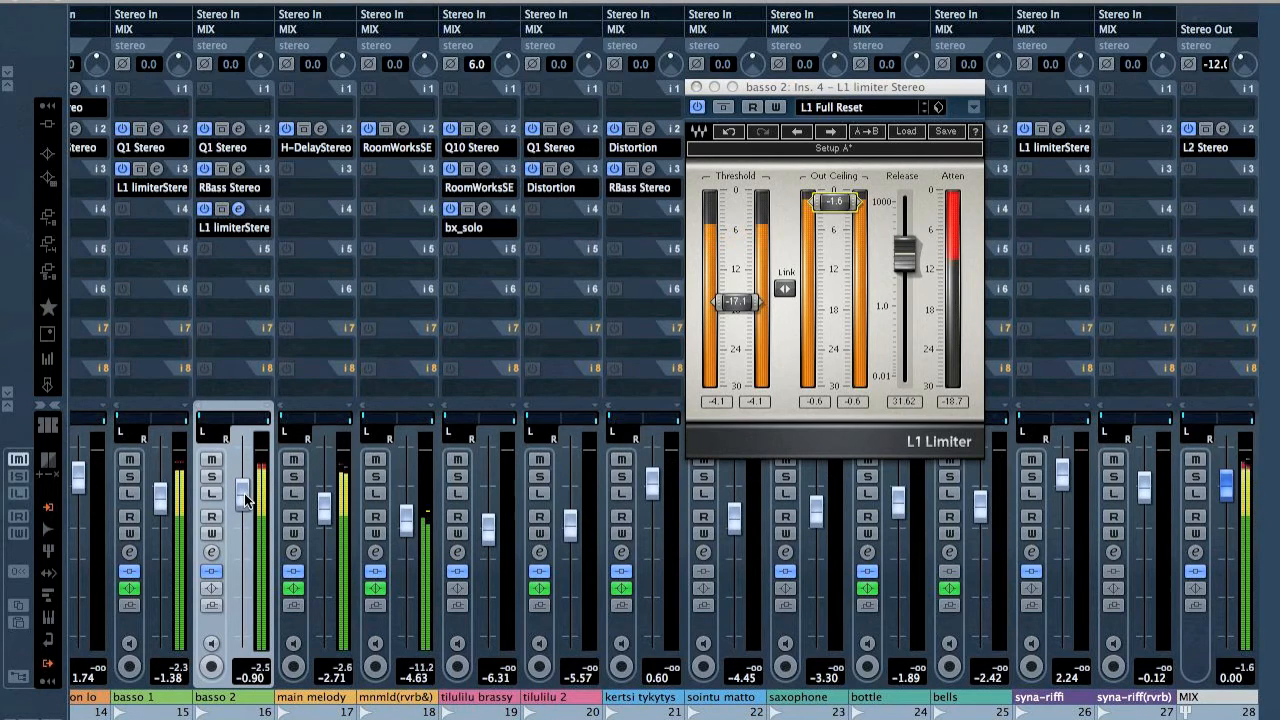
click(697, 88)
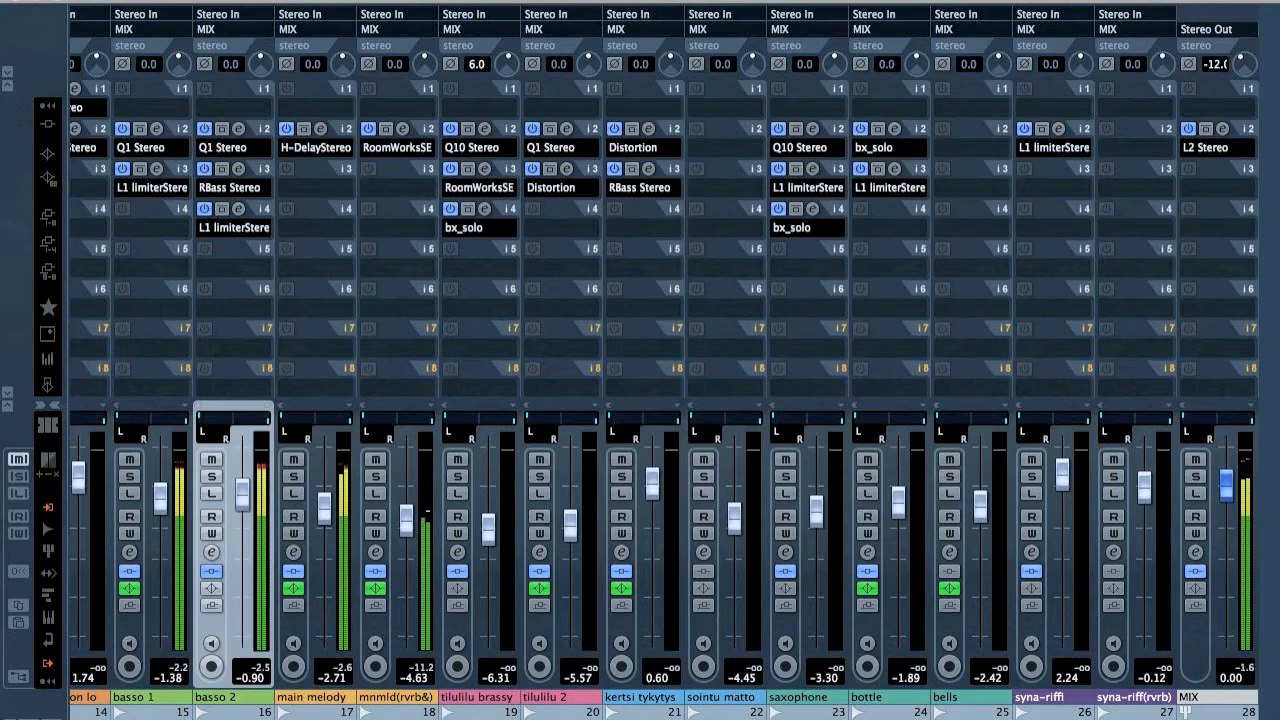
Check the channel levels across the whole mixer, from the kicks to the MIX group, while the song plays
scroll(674, 400, left, 1)
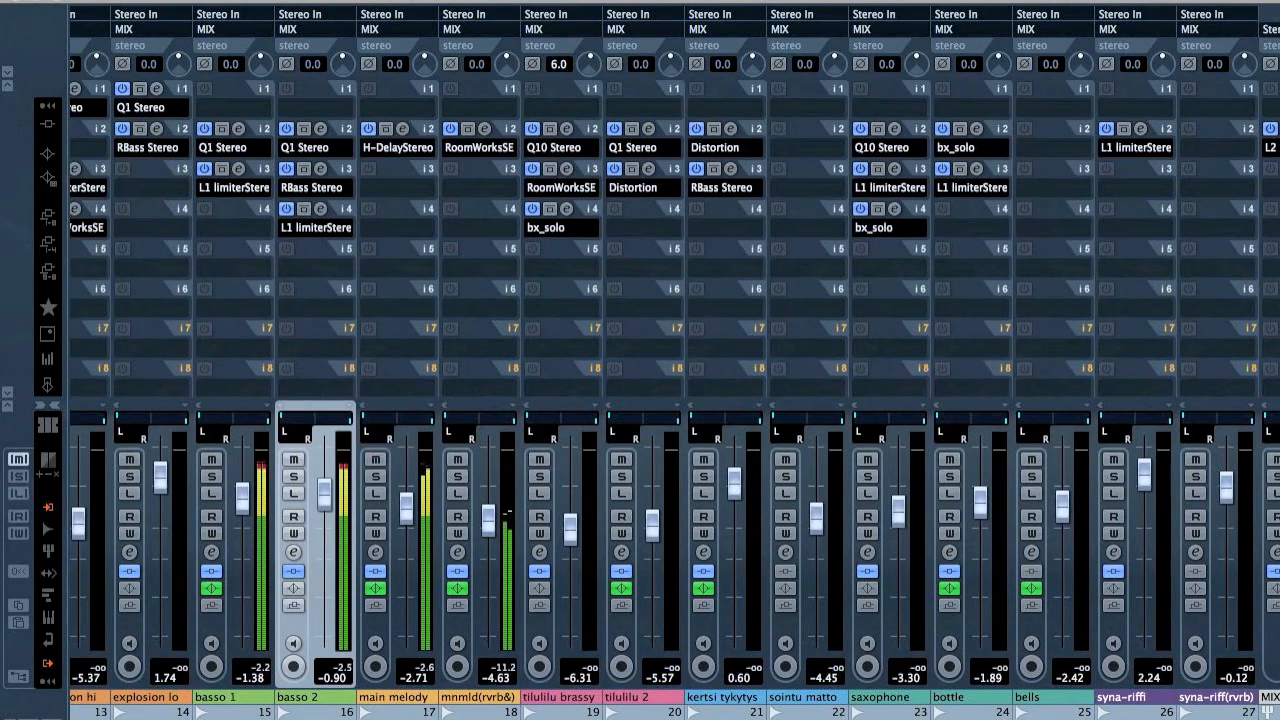
scroll(237, 357, left, 12)
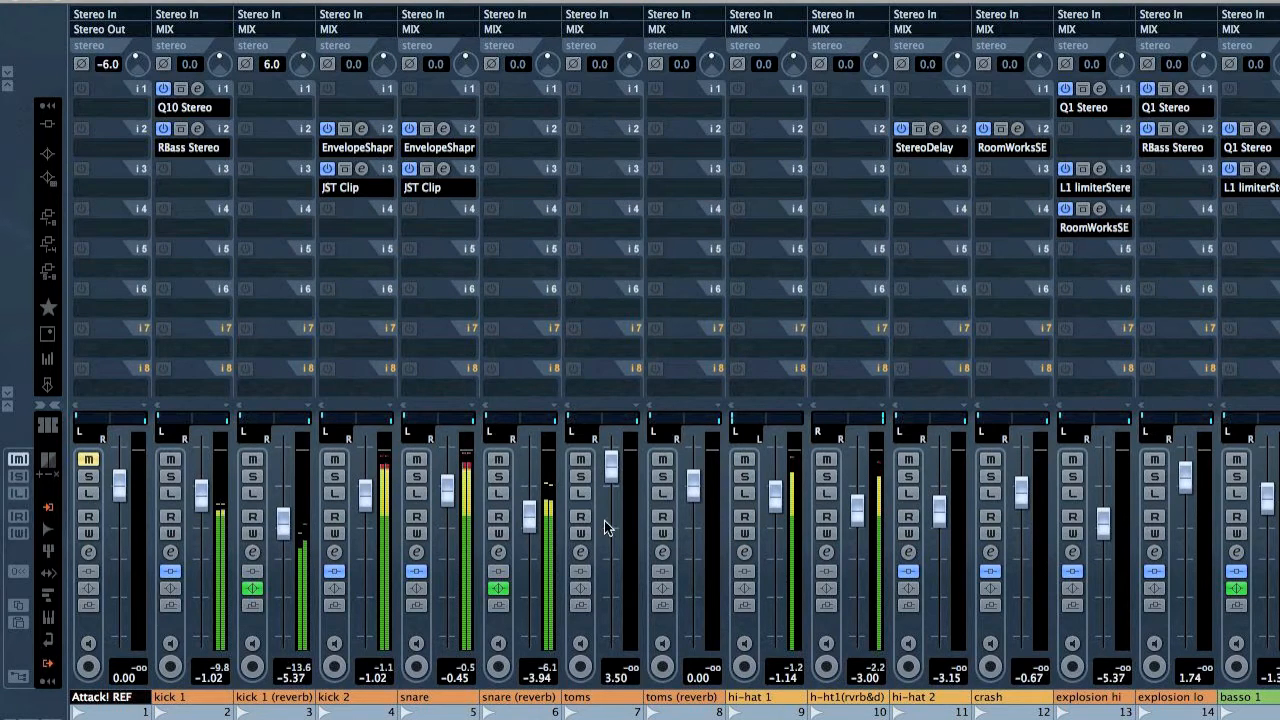
scroll(795, 700, right, 5)
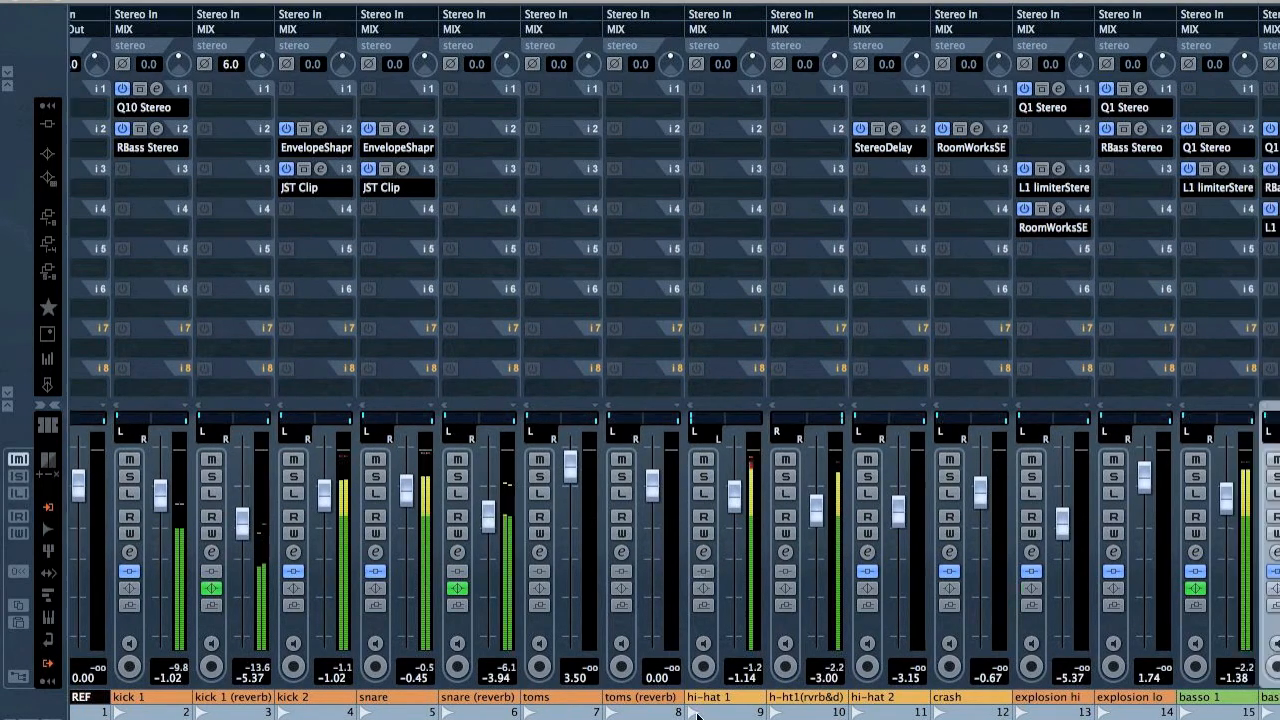
scroll(795, 707, right, 8)
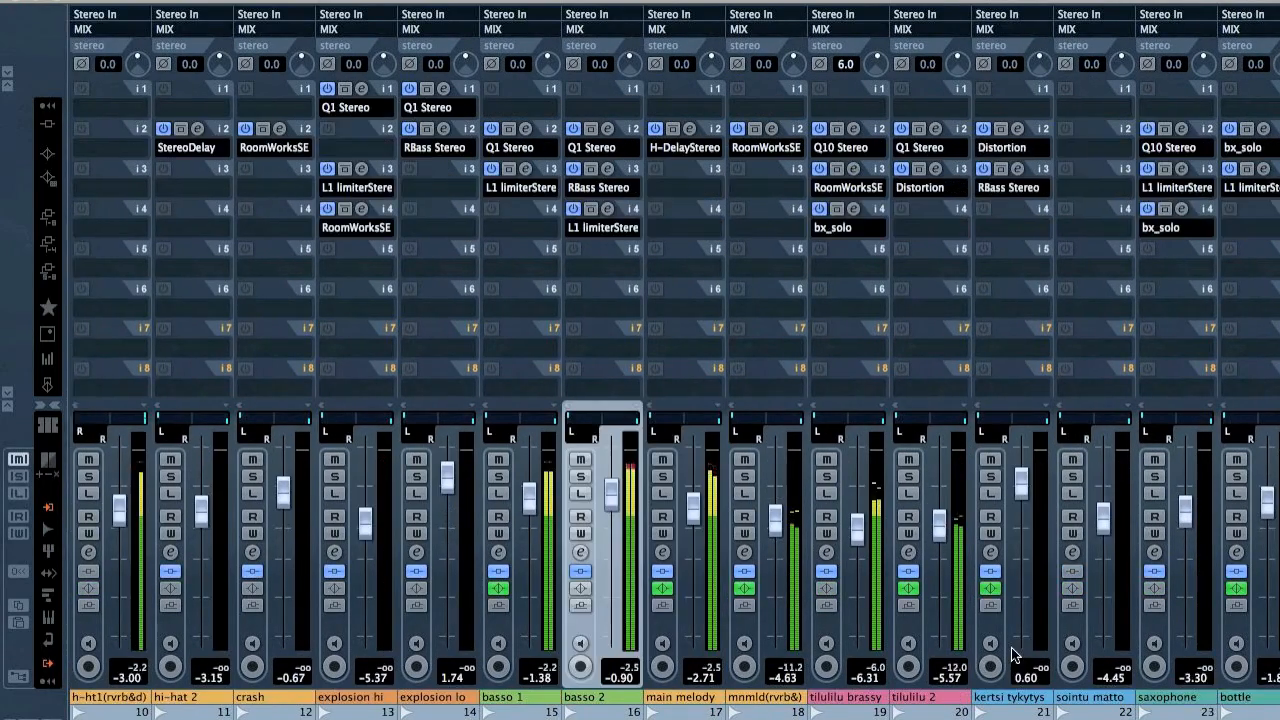
scroll(1152, 635, right, 1)
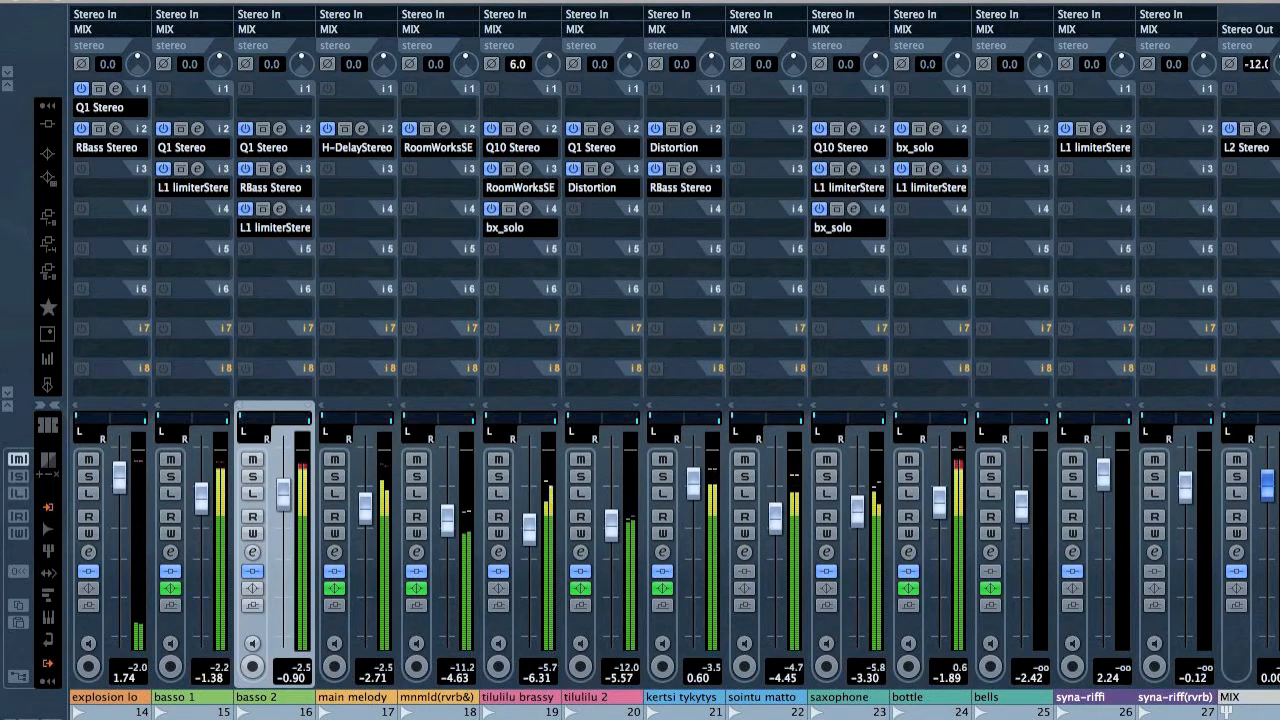
Select syna-riffi and its reverb channel together and lower their faders to 1.00 and -1.36 during playback
scroll(675, 362, right, 1)
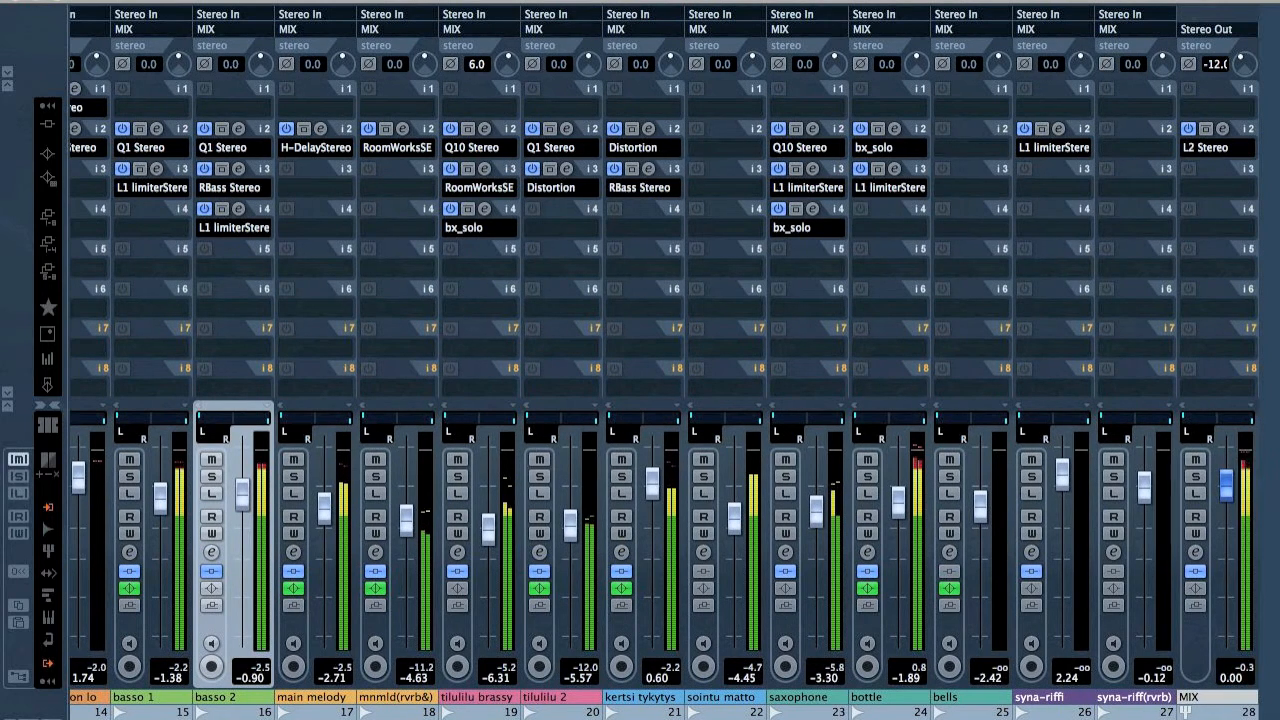
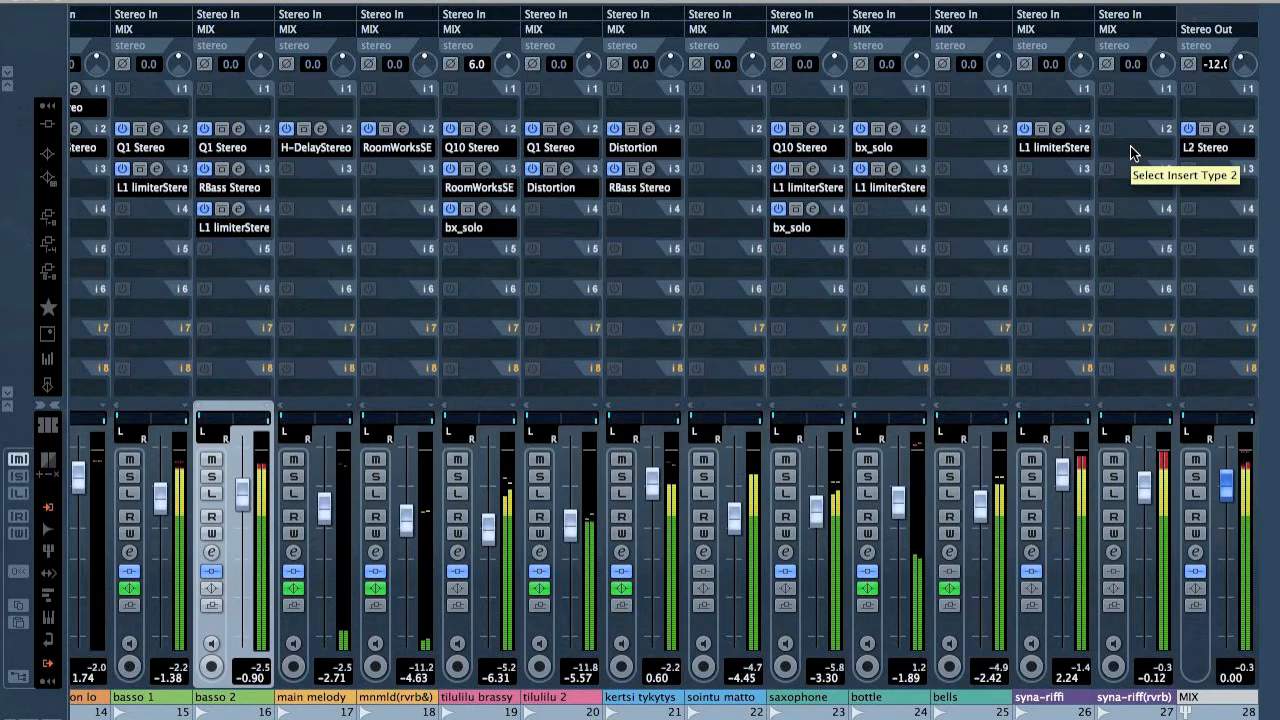
click(1030, 626)
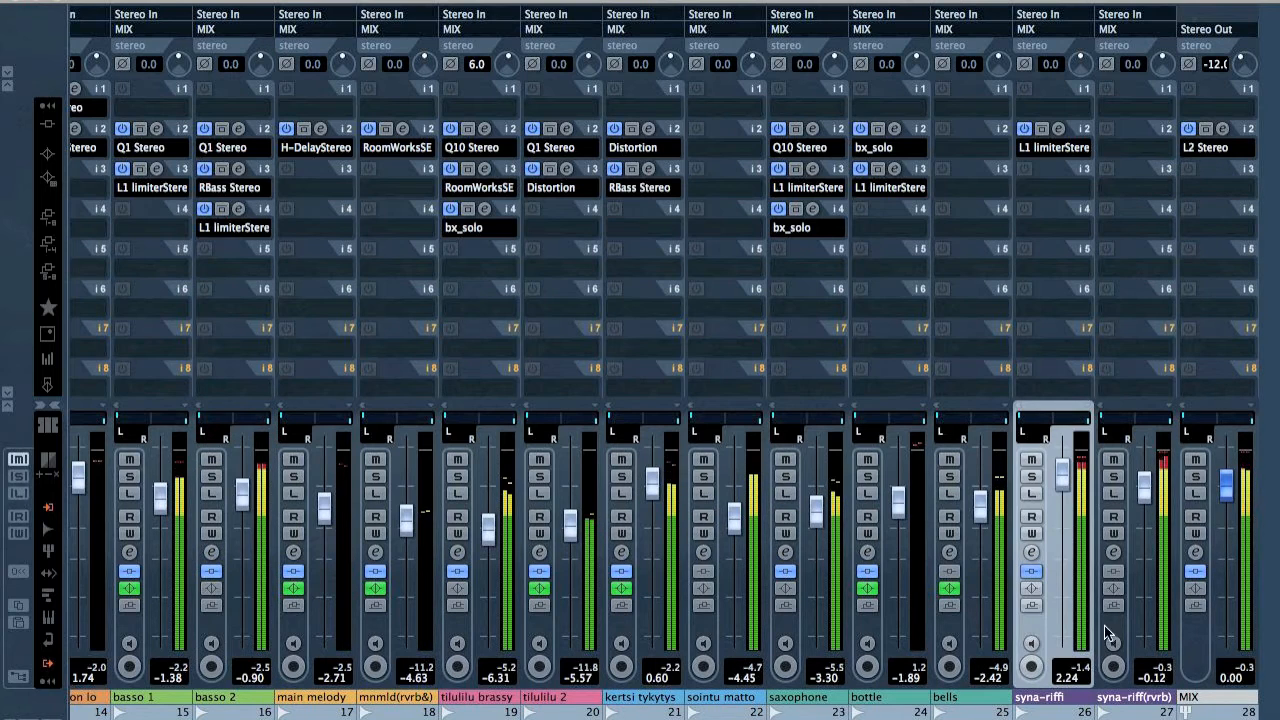
shift+click(1106, 628)
drag(1064, 480, 1066, 486)
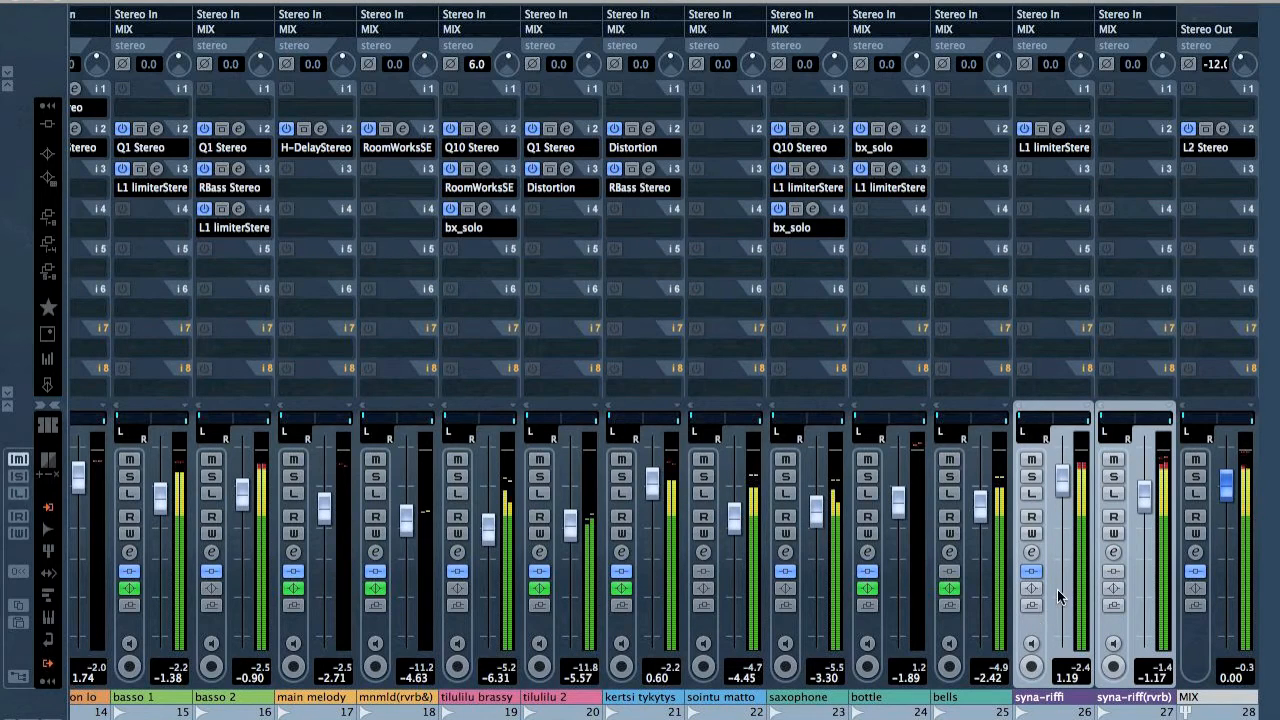
mouse_move(1066, 480)
mouse_down()
mouse_move(1066, 600)
mouse_move(1075, 480)
mouse_up()
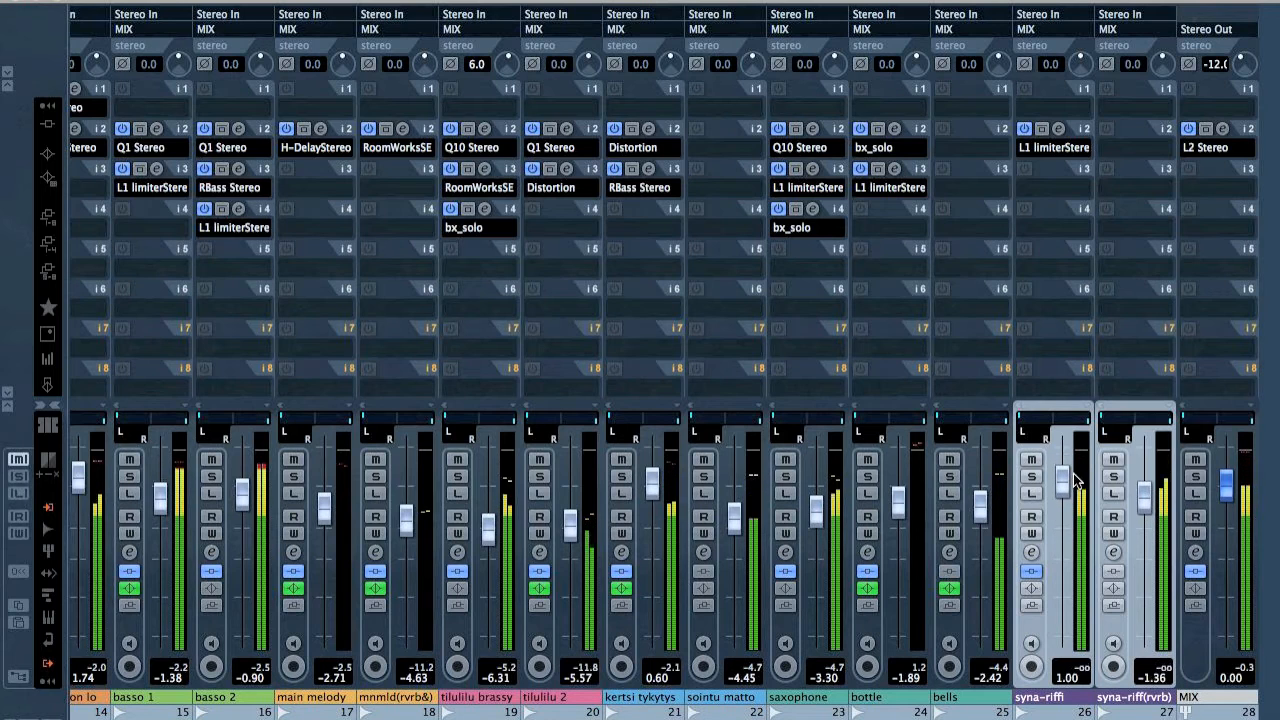
Play the song from just before bar 33 and lower the syna-riffi and reverb faders together to -0.06 and -2.42
key(F3)
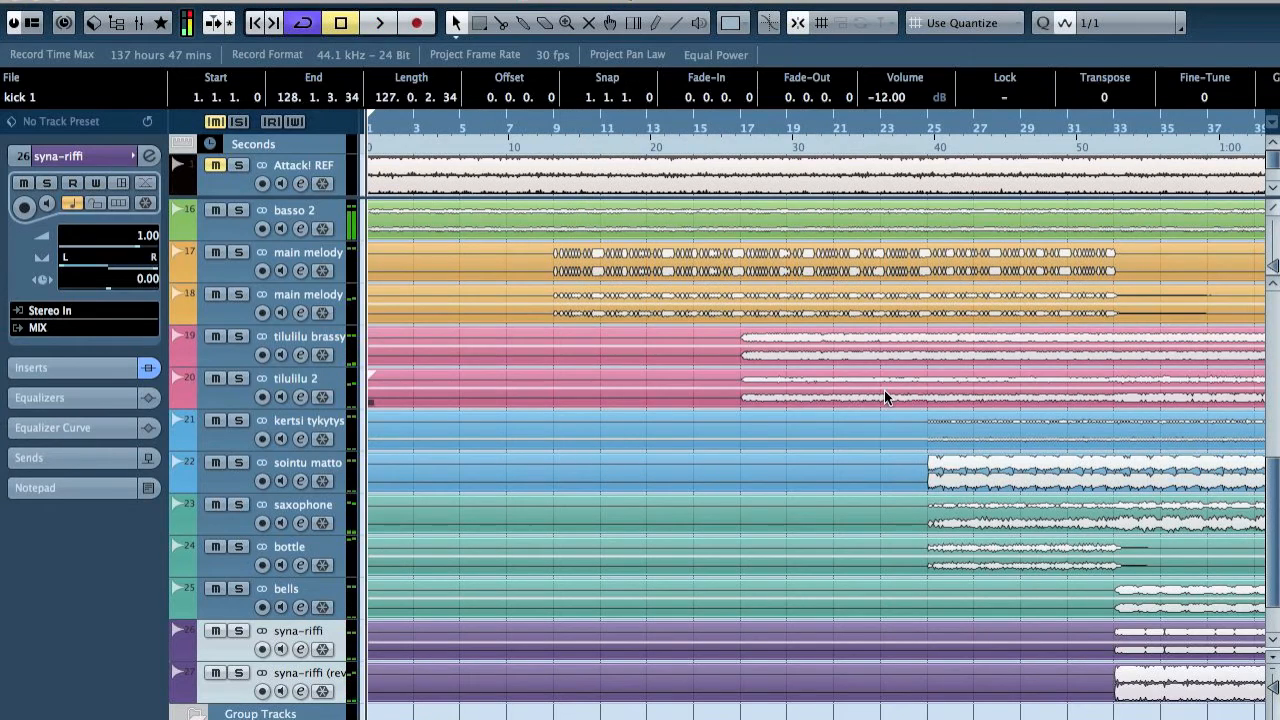
scroll(885, 397, right, 5)
click(762, 128)
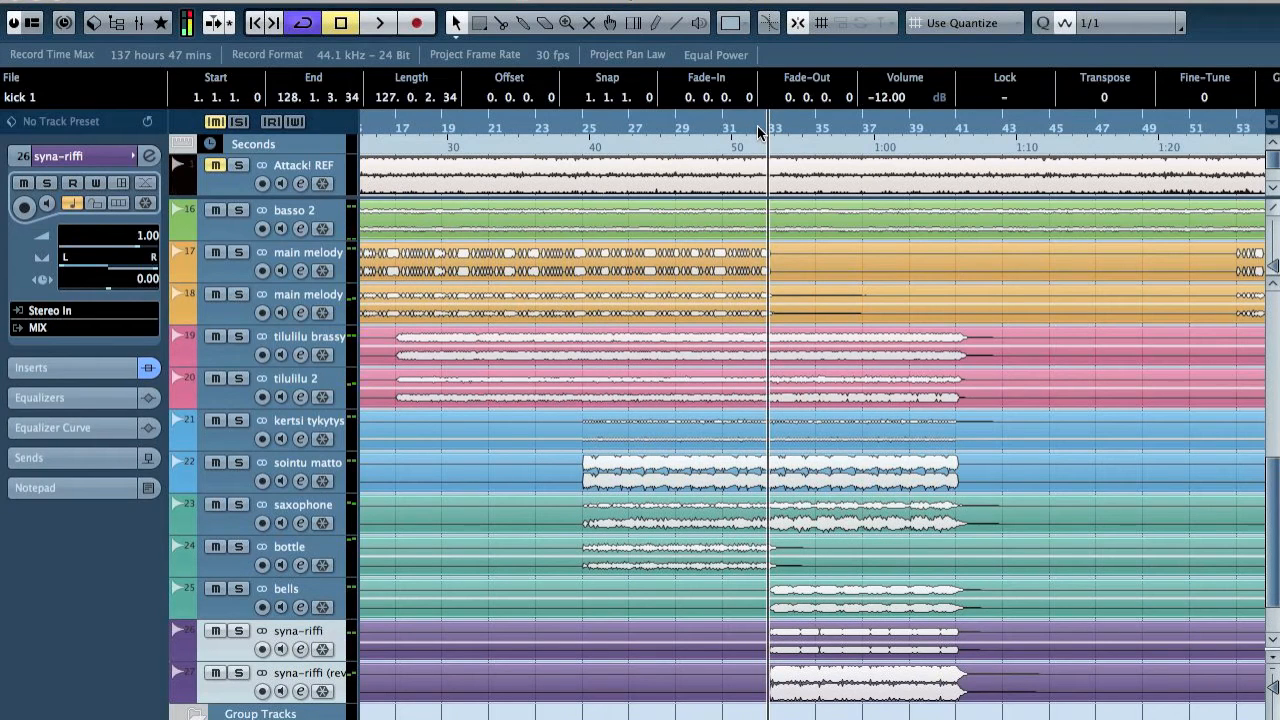
click(745, 124)
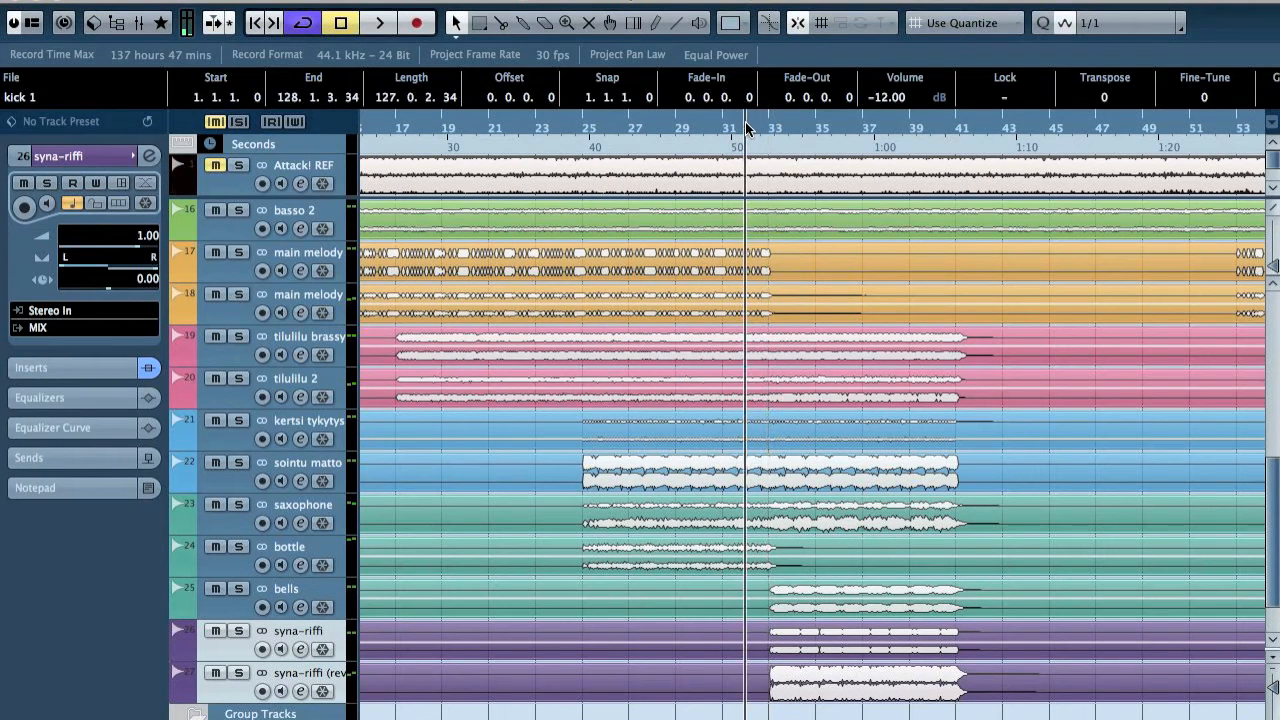
key(space)
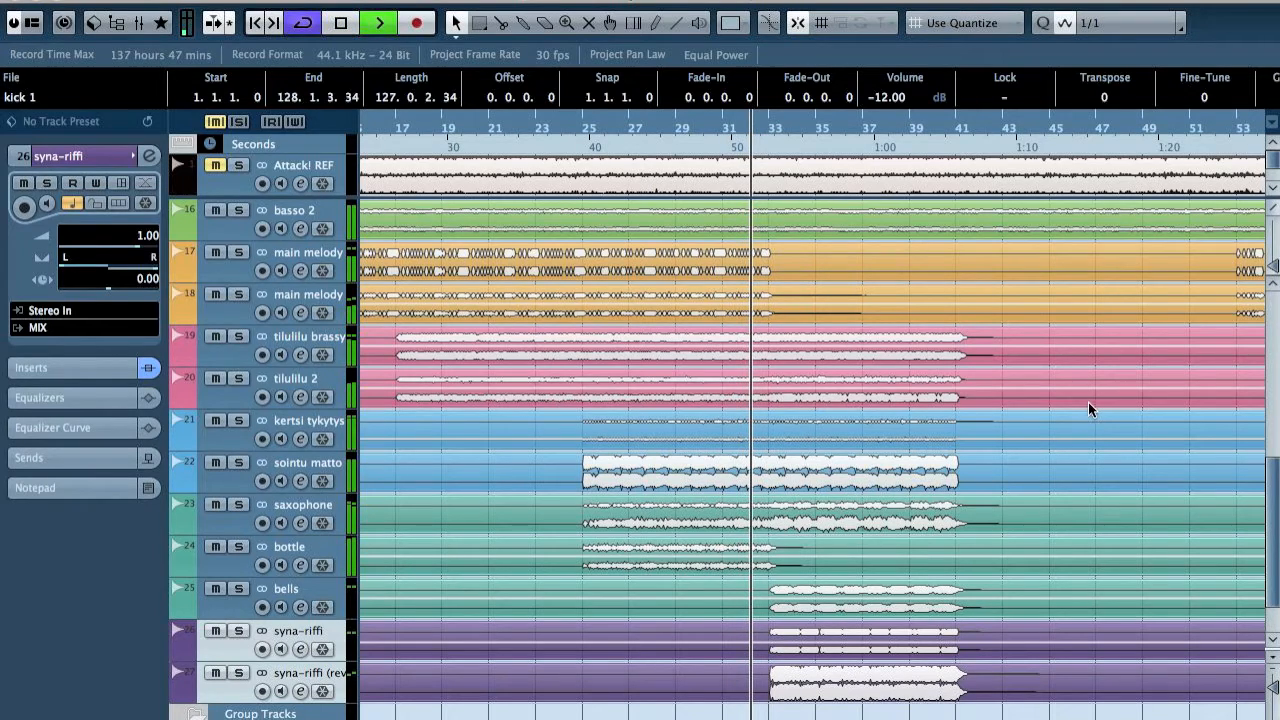
key(F3)
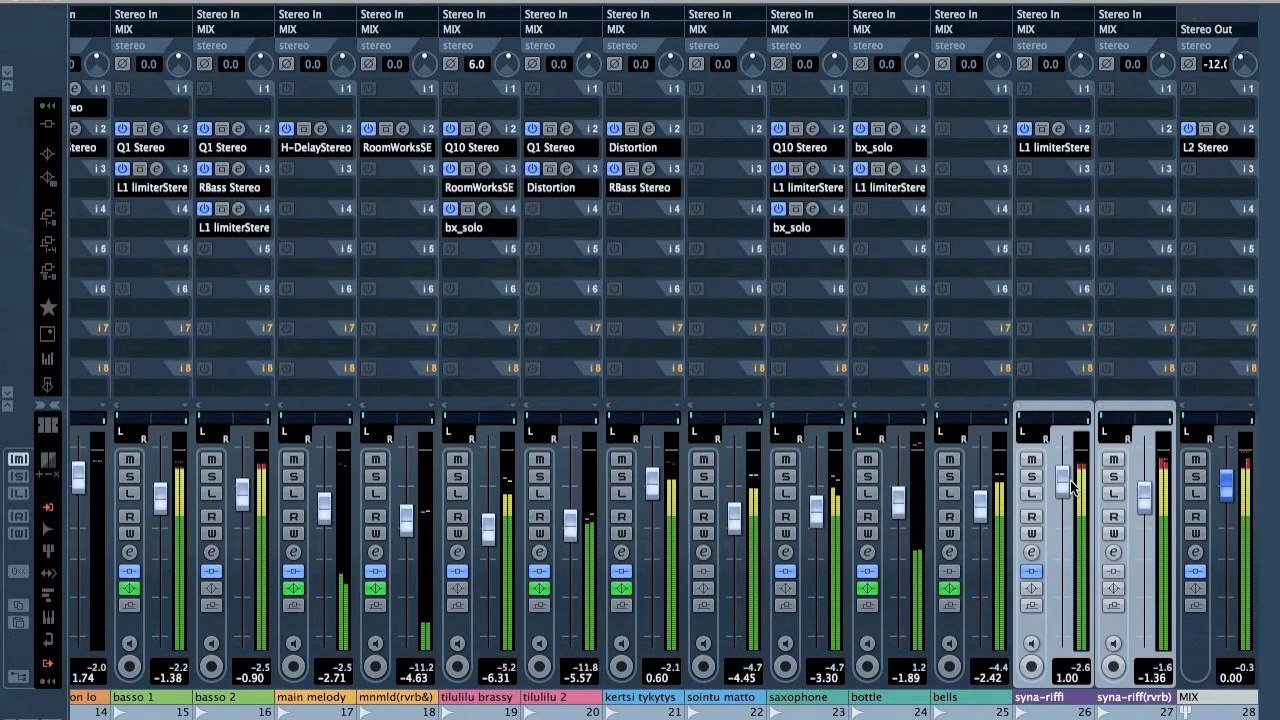
drag(1065, 482, 1065, 486)
key(F3)
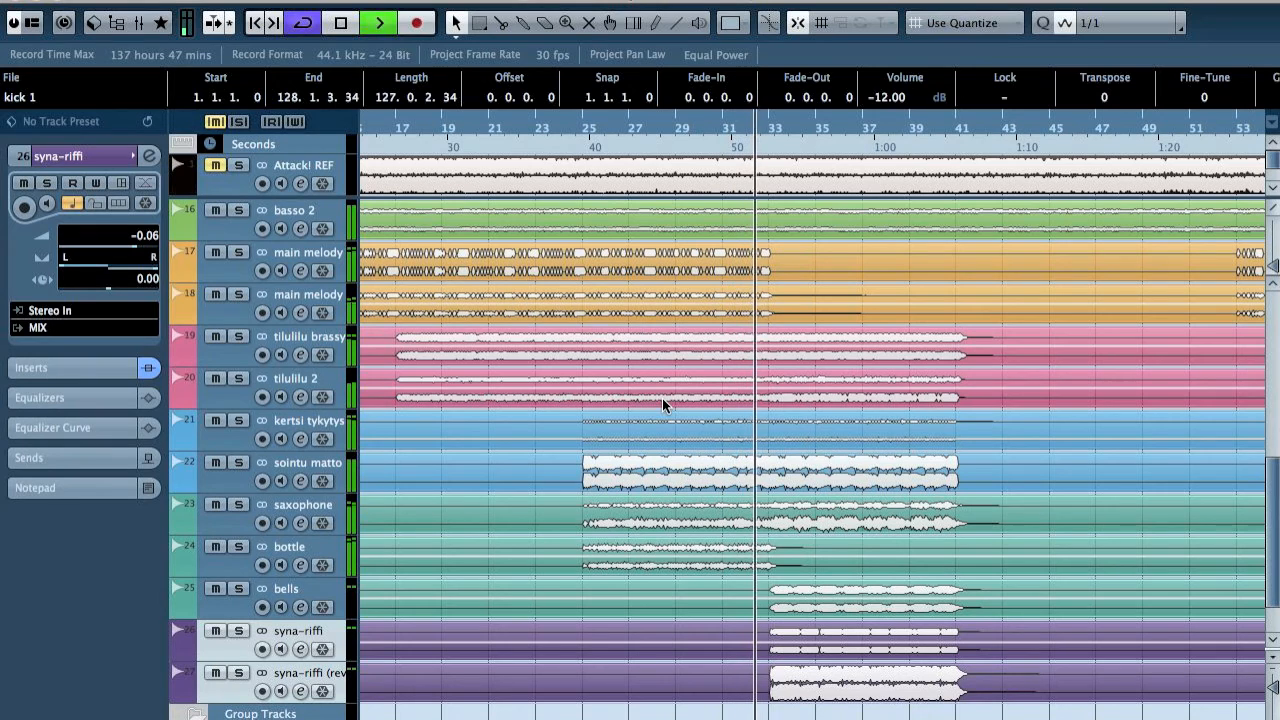
Solo syna-riffi and its reverb, stop playback, and open the L1 limiter in syna-riffi's second insert
click(311, 626)
click(311, 626)
key(s)
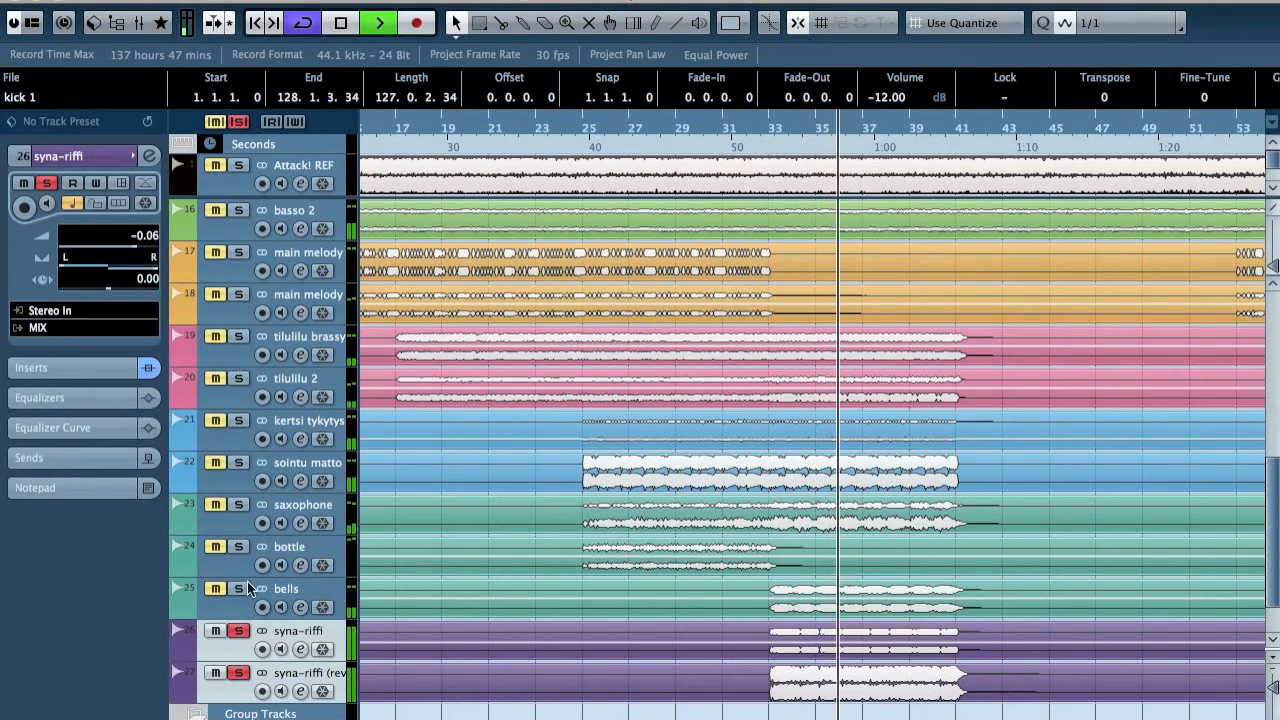
key(e)
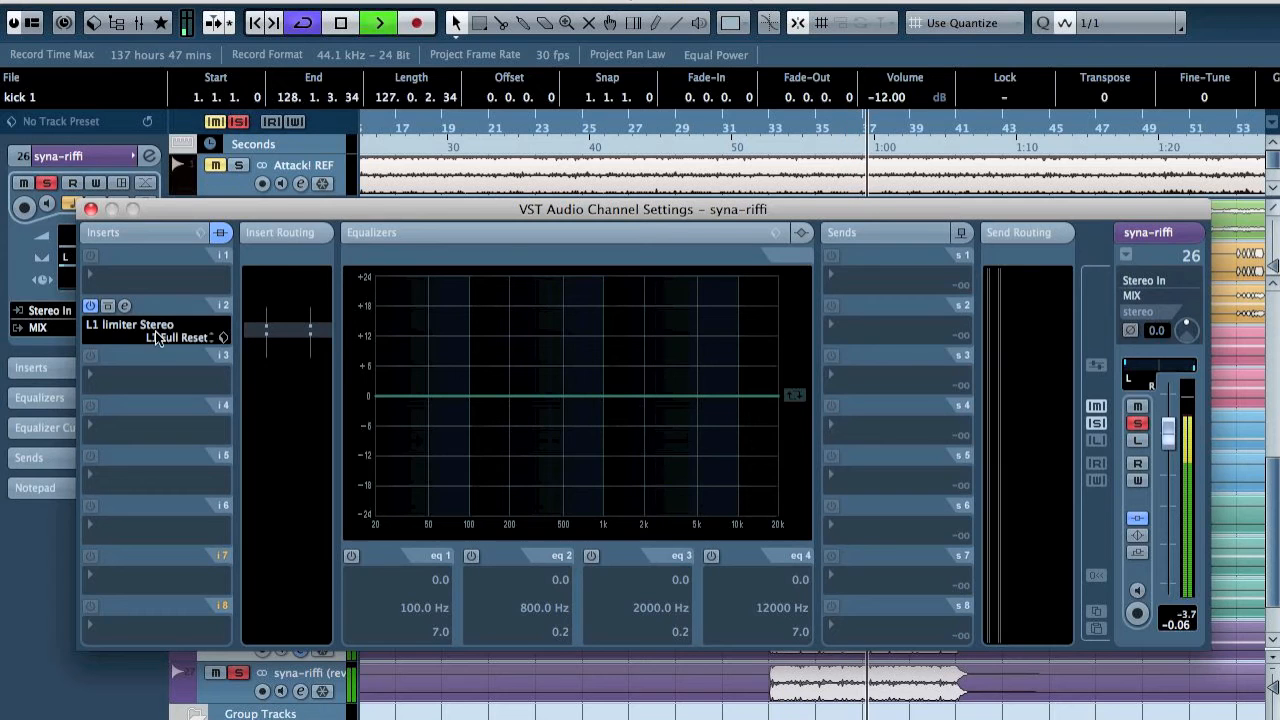
key(space)
click(124, 305)
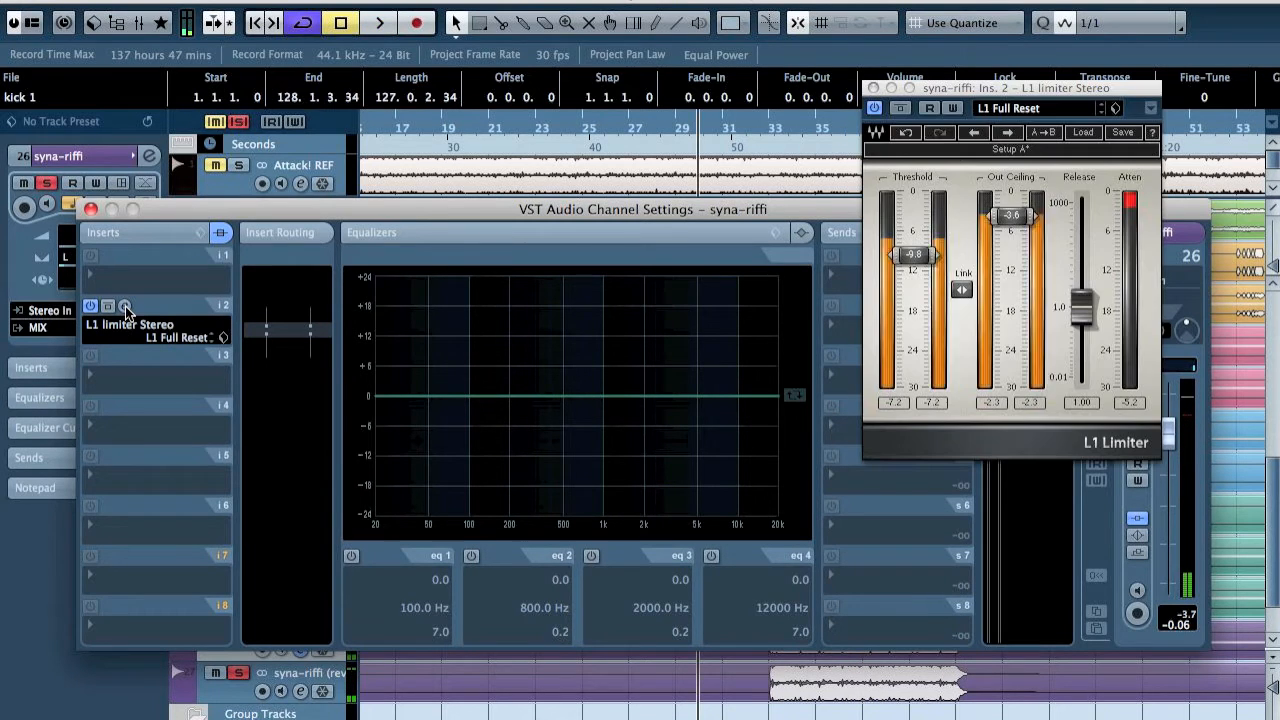
Set syna-riffi's L1 limiter to threshold -11.9, out ceiling -5.7 and release 0.11 during playback
key(space)
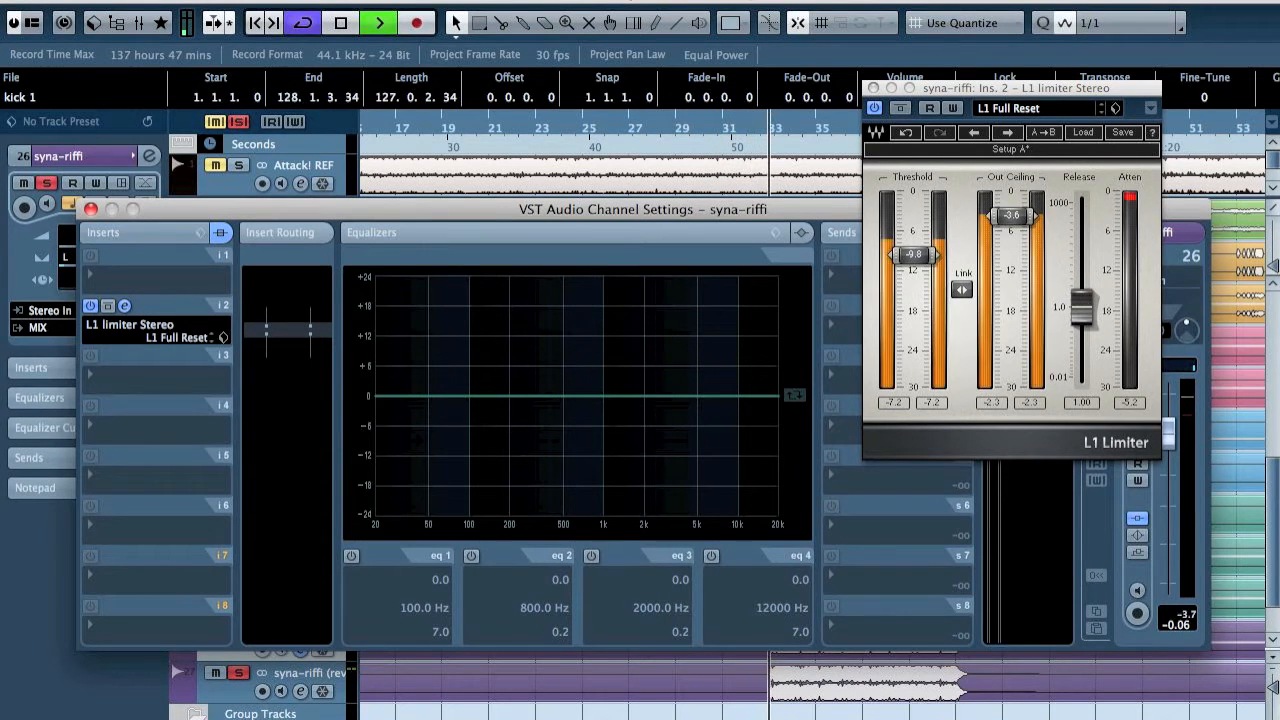
click(1083, 298)
mouse_move(1083, 298)
mouse_down()
mouse_move(1082, 378)
mouse_move(1082, 318)
mouse_up()
drag(962, 289, 963, 304)
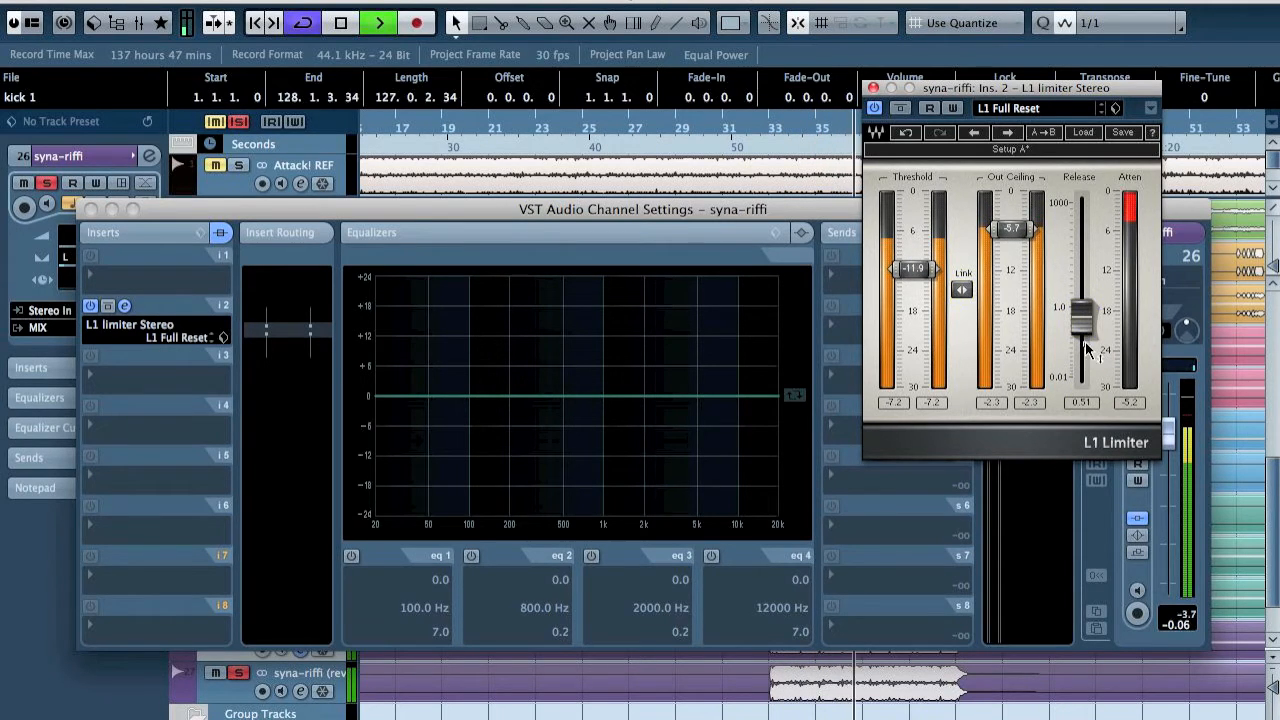
mouse_move(1082, 318)
mouse_down()
mouse_move(1082, 380)
mouse_move(1082, 270)
mouse_move(1082, 340)
mouse_up()
key(space)
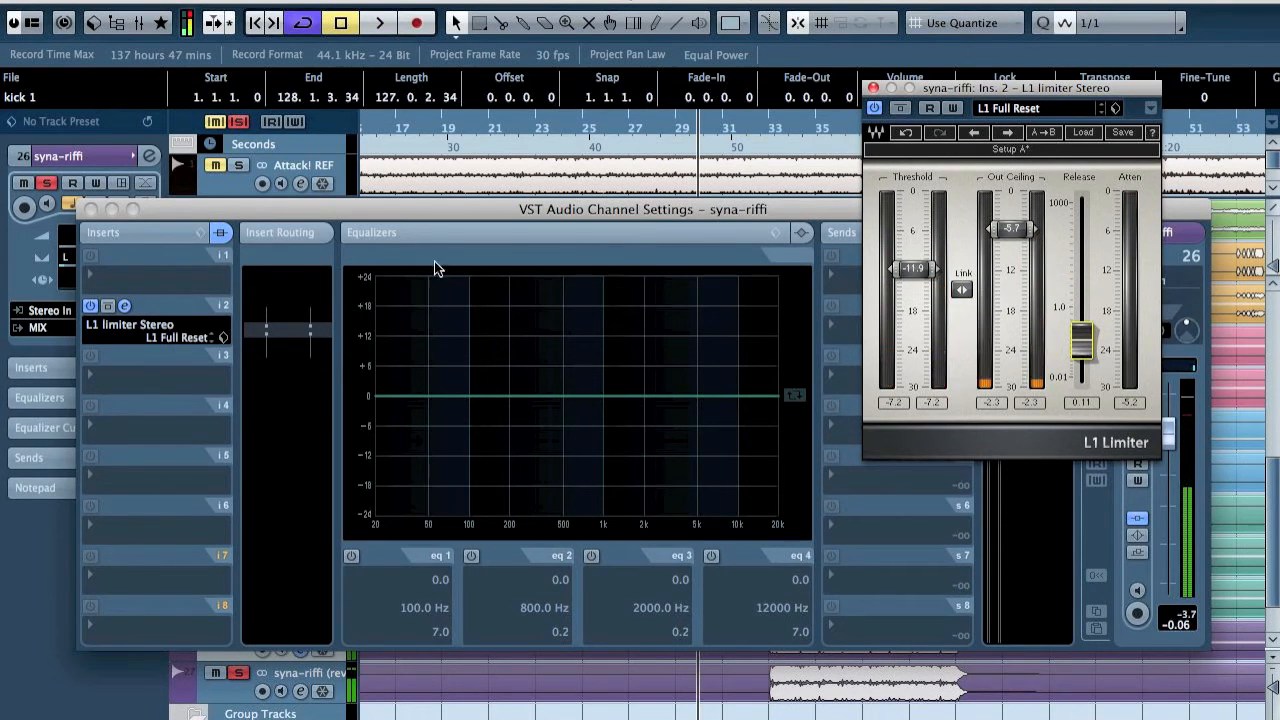
Insert Distortion in syna-riffi's third slot and compare the sound with the effect bypassed during playback
click(134, 378)
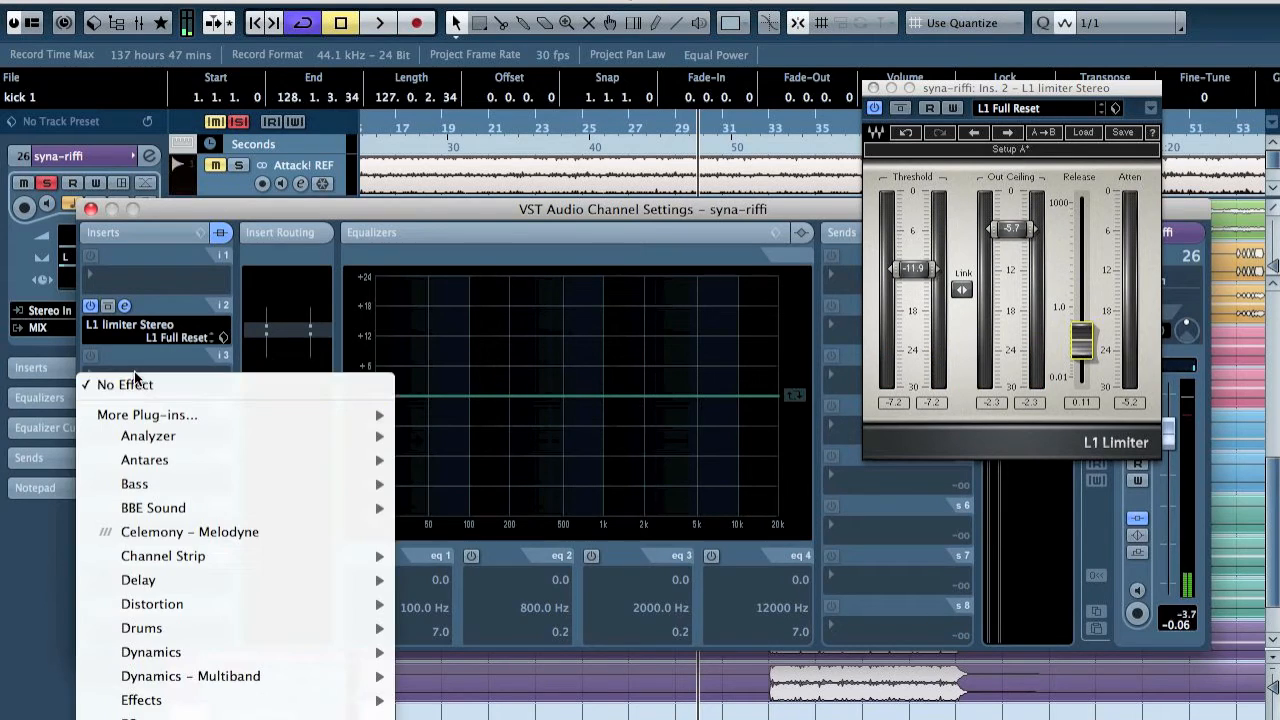
mouse_move(370, 604)
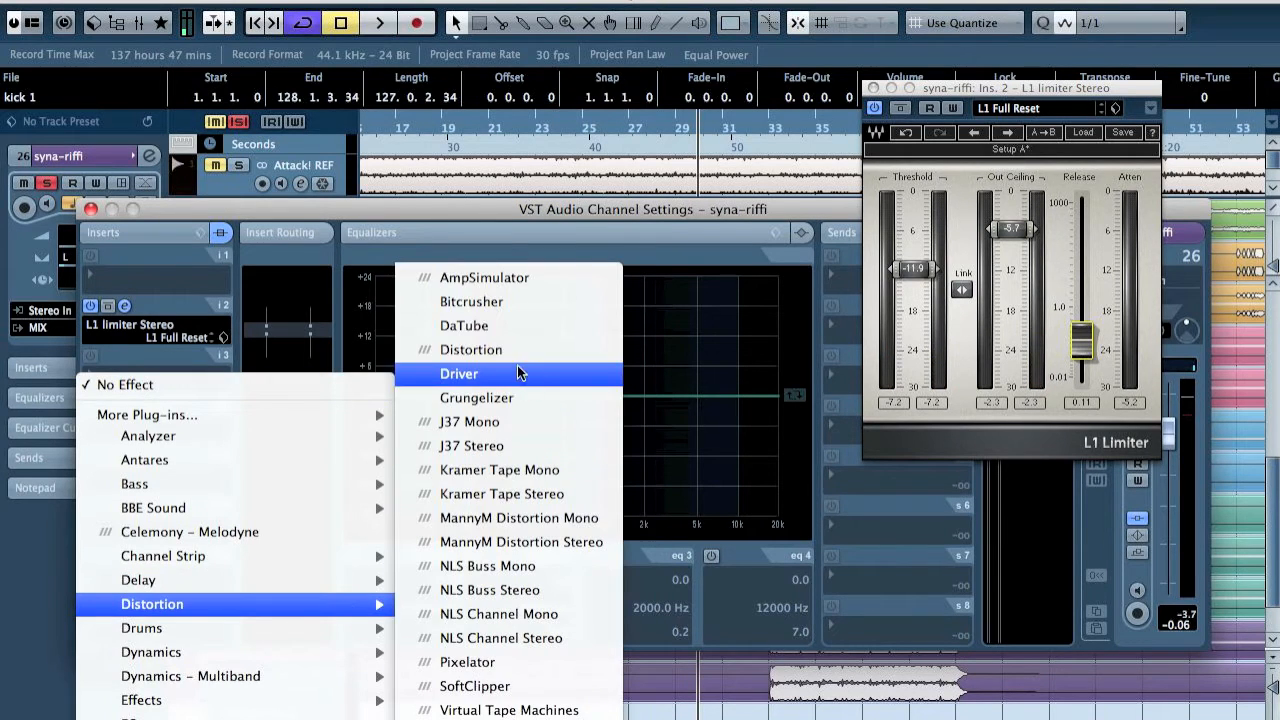
click(515, 349)
key(space)
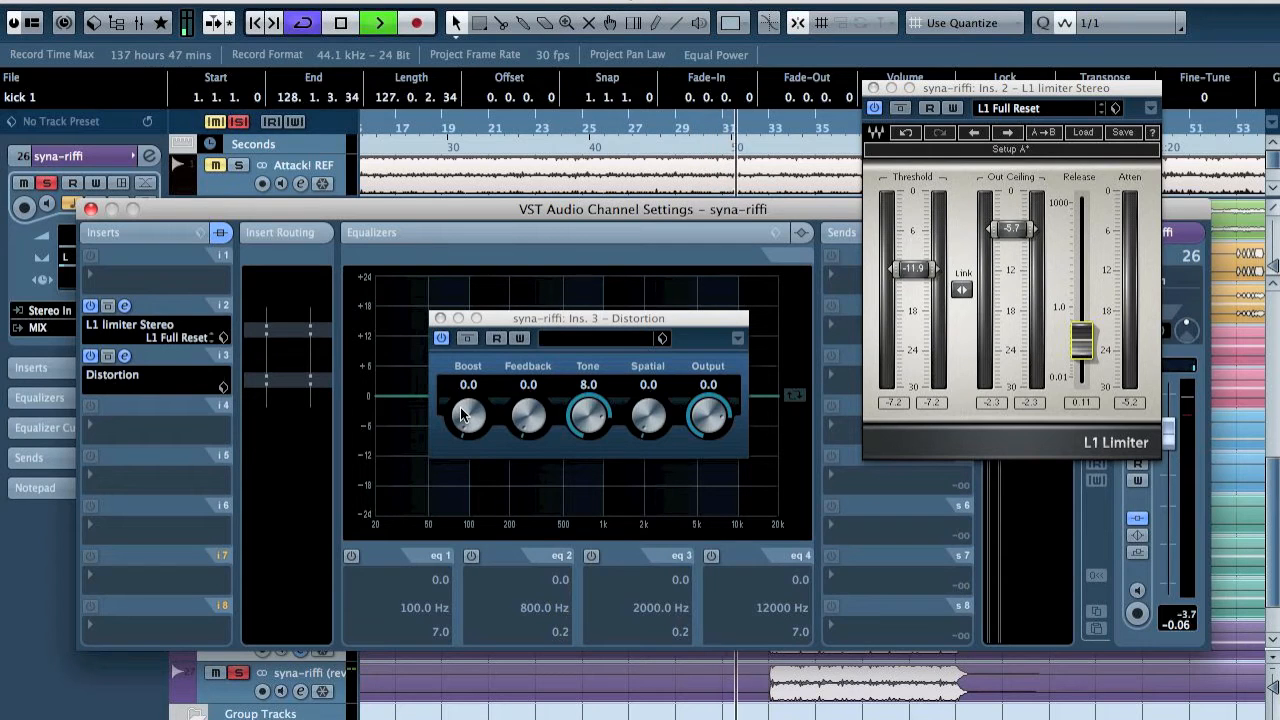
click(468, 339)
click(468, 339)
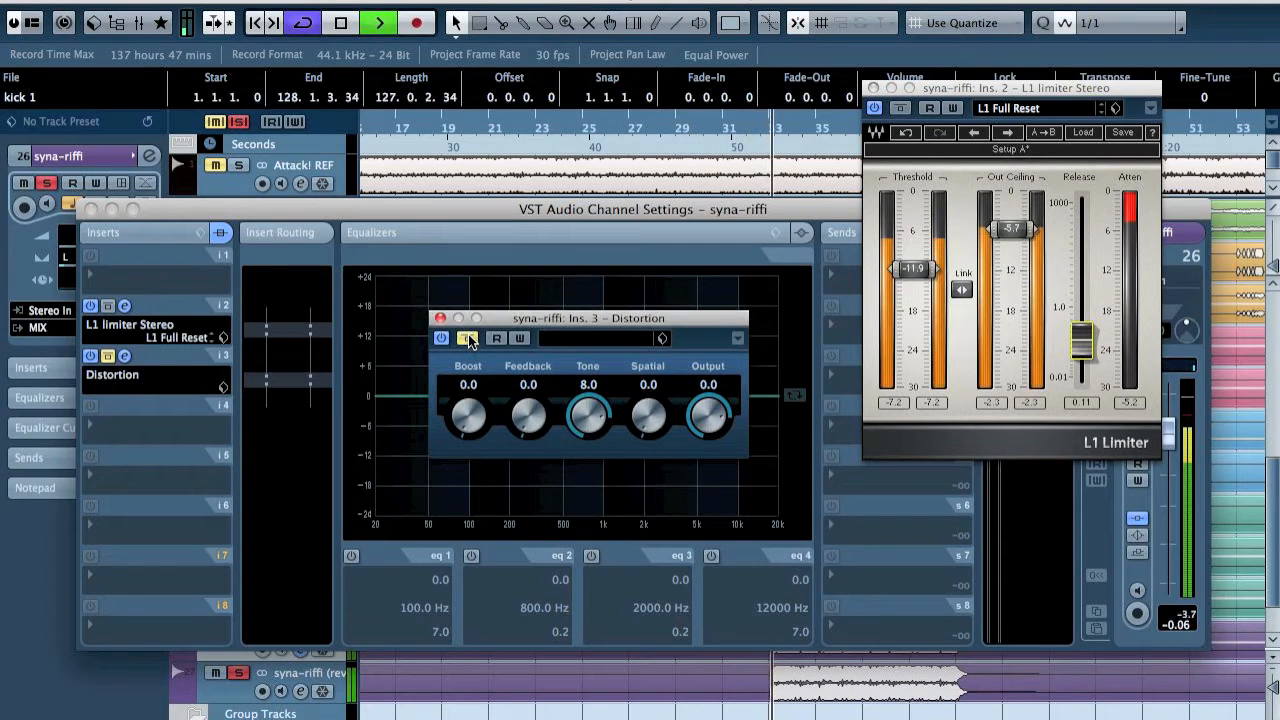
Try a Distortion boost of 0.4 on syna-riffi, set the tone to 10.0, and return the boost to 0.0
scroll(472, 418, up, 3)
scroll(472, 418, up, 4)
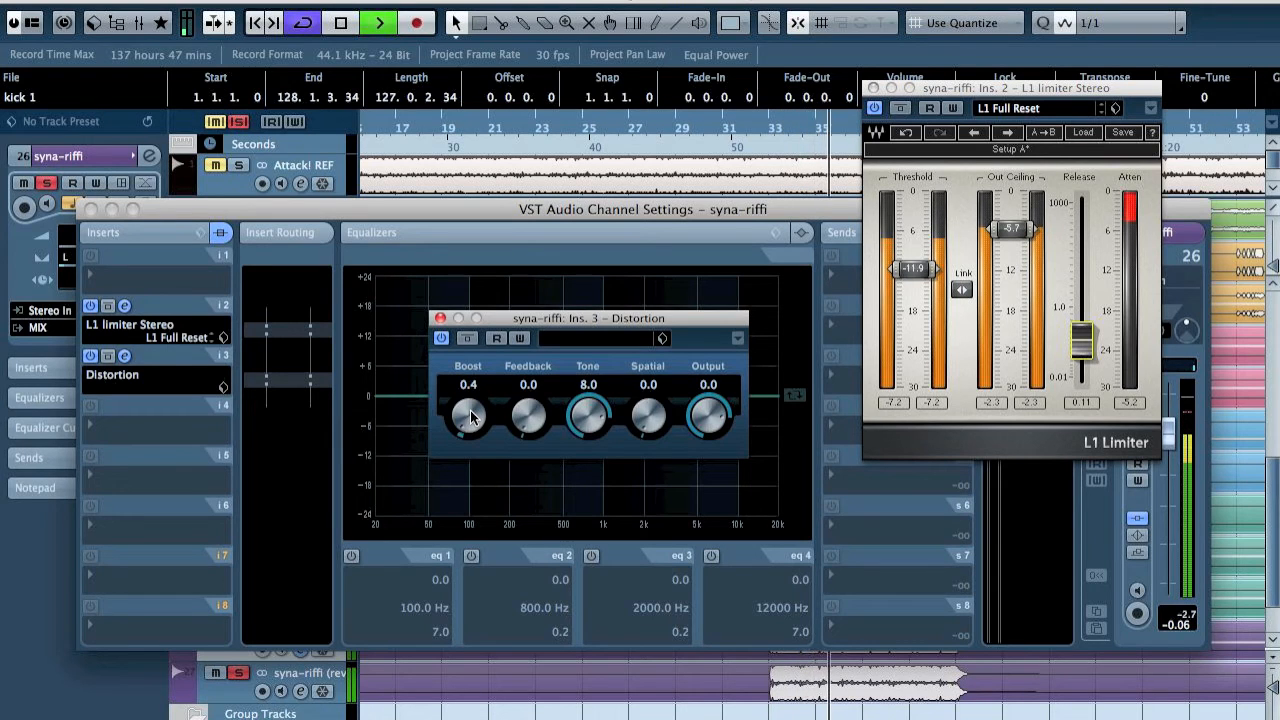
drag(600, 411, 598, 489)
scroll(465, 416, down, 7)
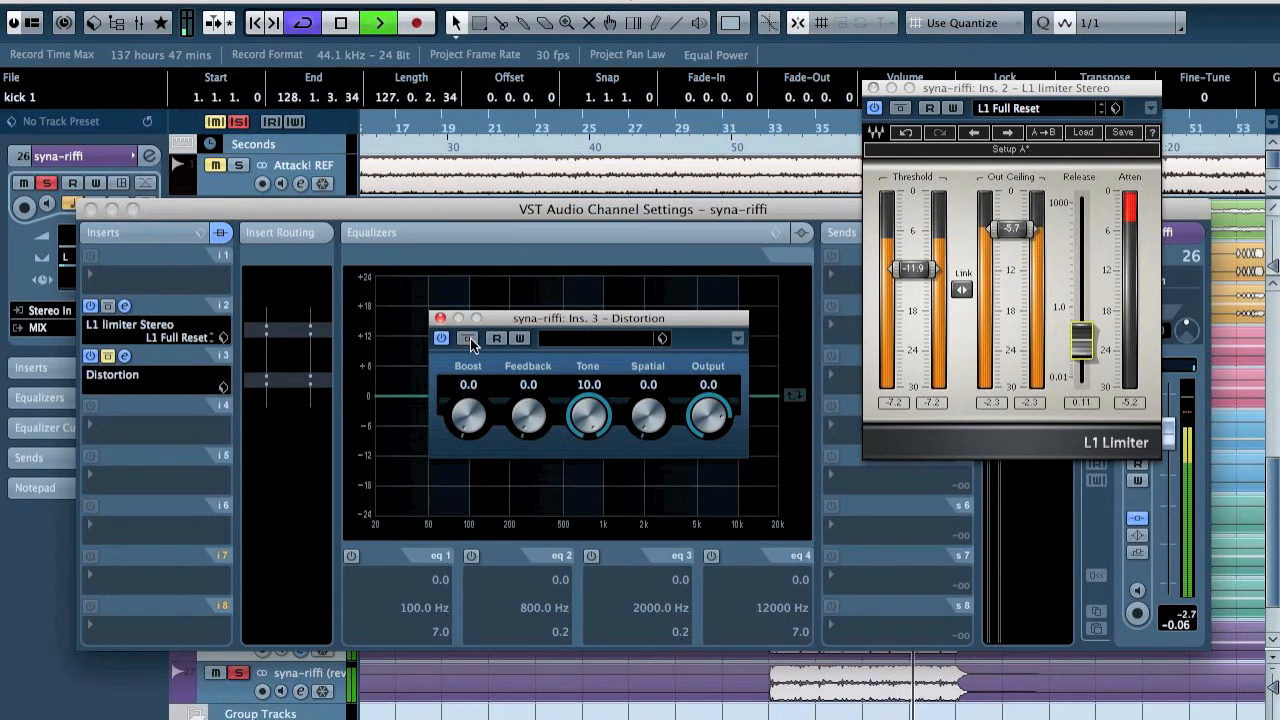
Clear all solos to hear syna-riffi in the full mix and close its L1 limiter and Distortion windows
click(238, 121)
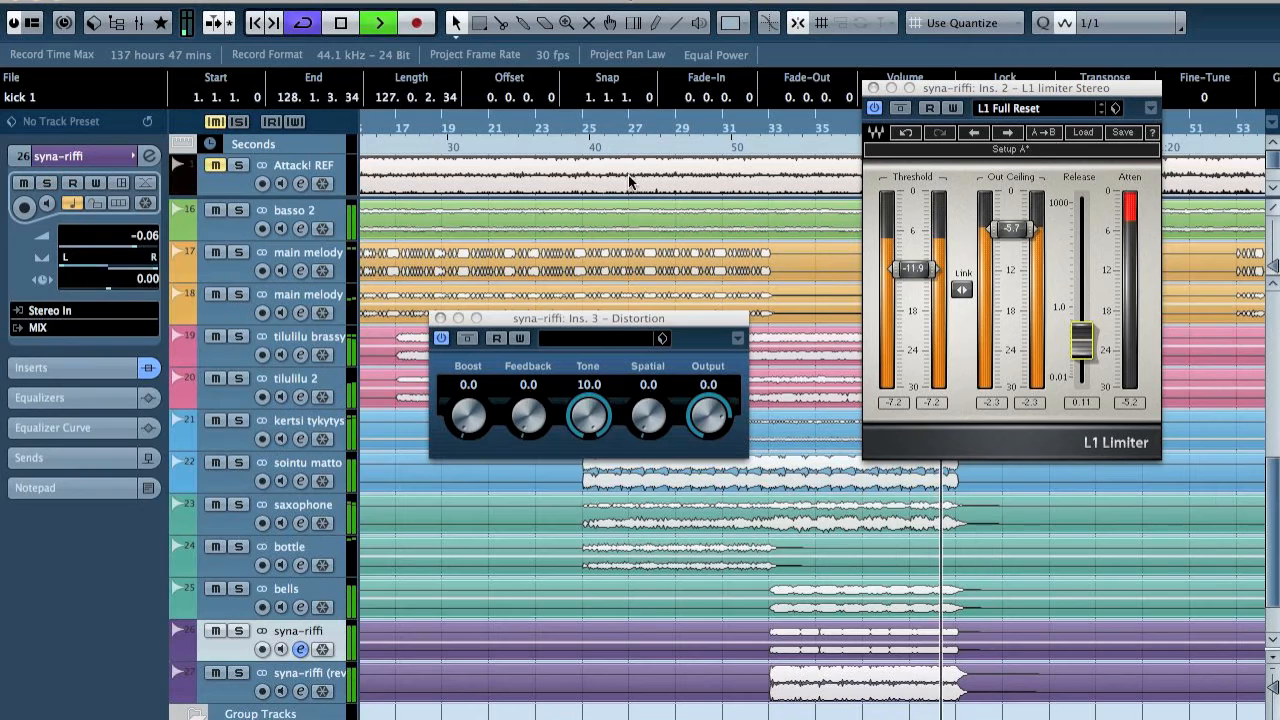
click(873, 88)
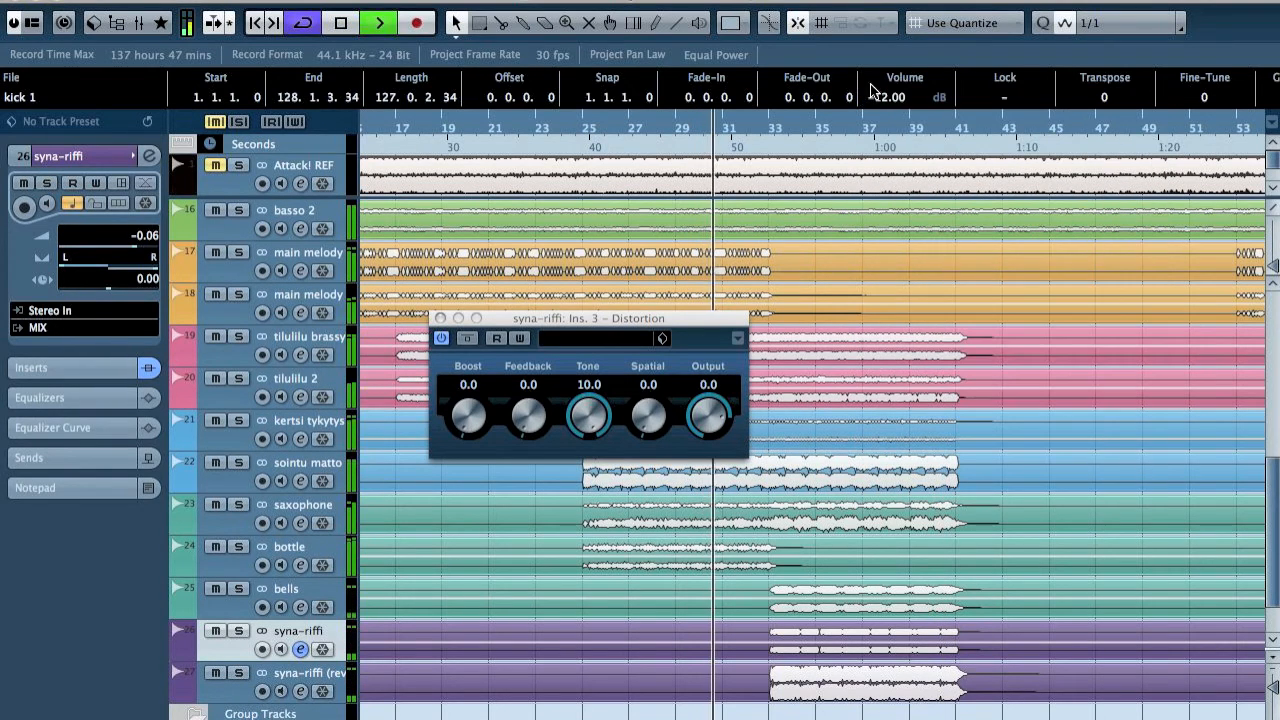
click(439, 318)
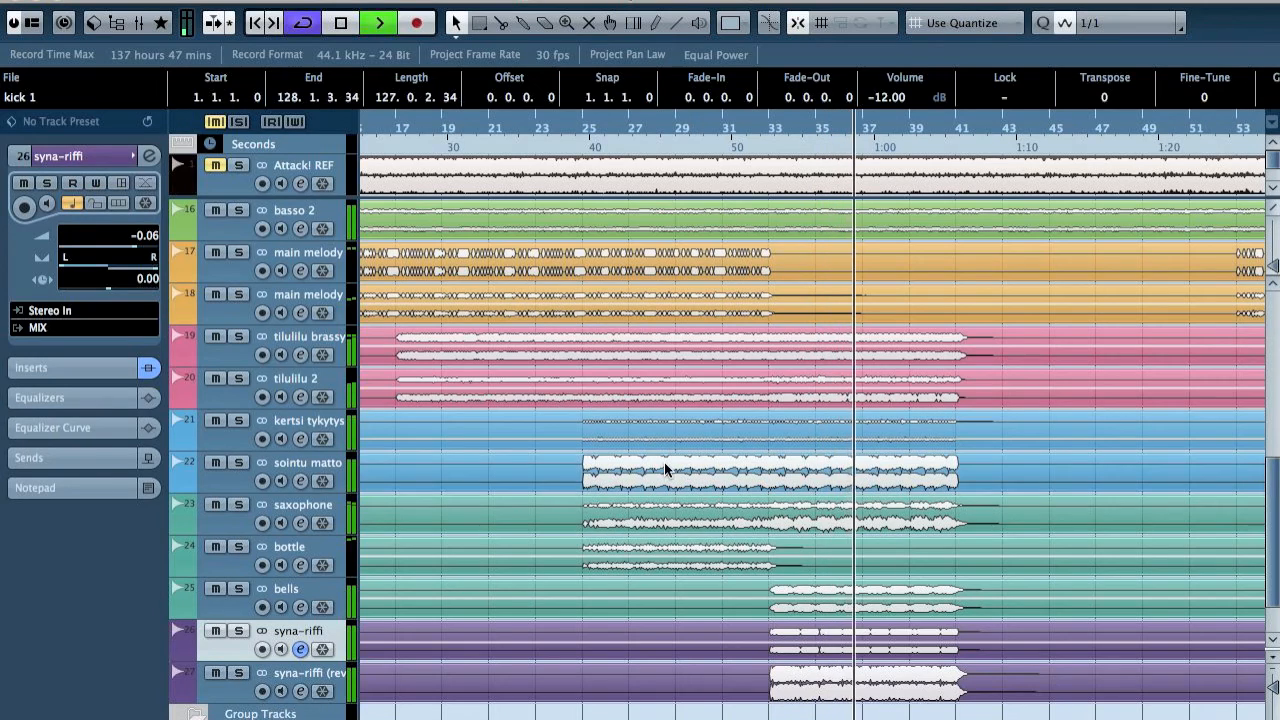
Stop playback, deselect all events, and bring up the mixer's first channels, from the reference track and kicks onward
scroll(664, 462, up, 10)
key(space)
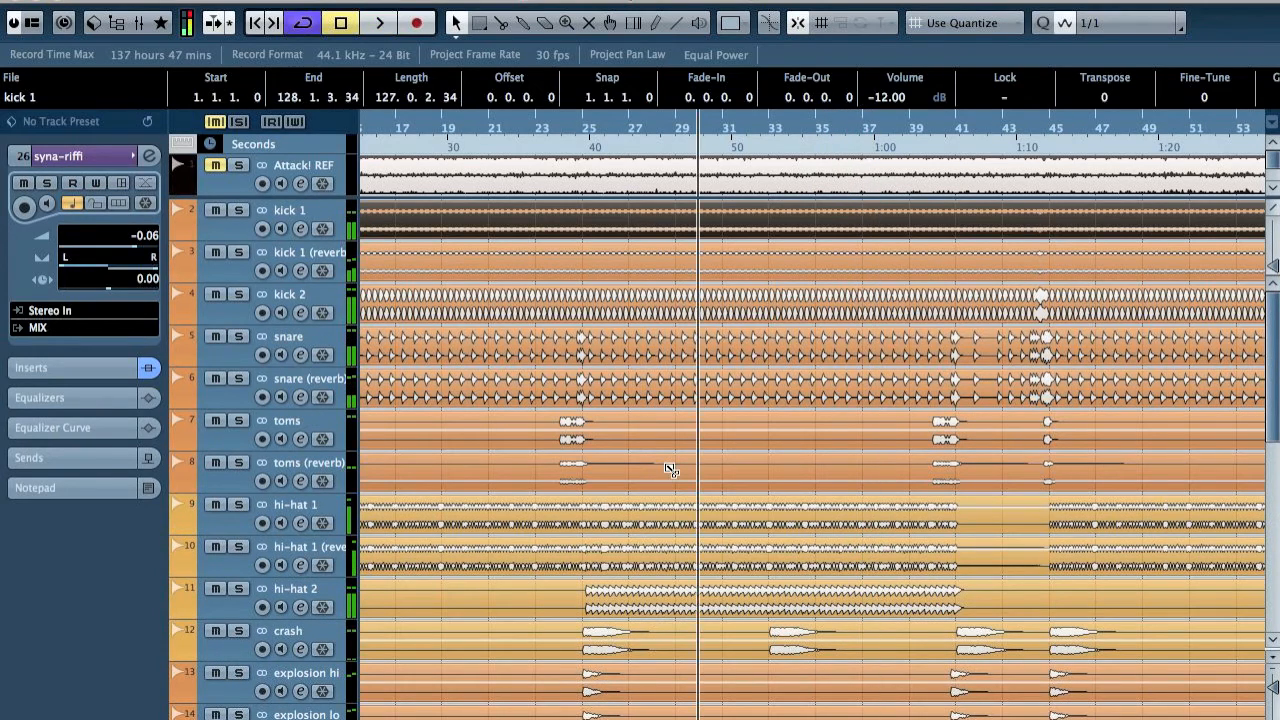
shift+click(512, 218)
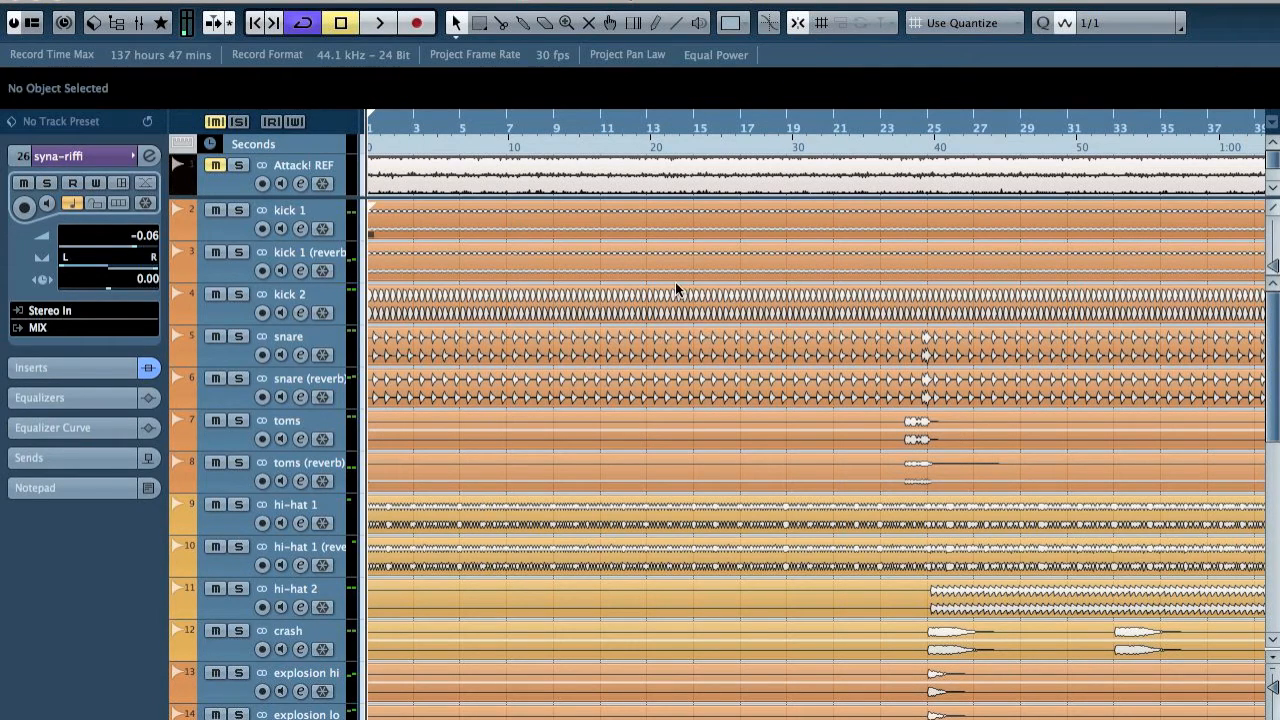
key(F3)
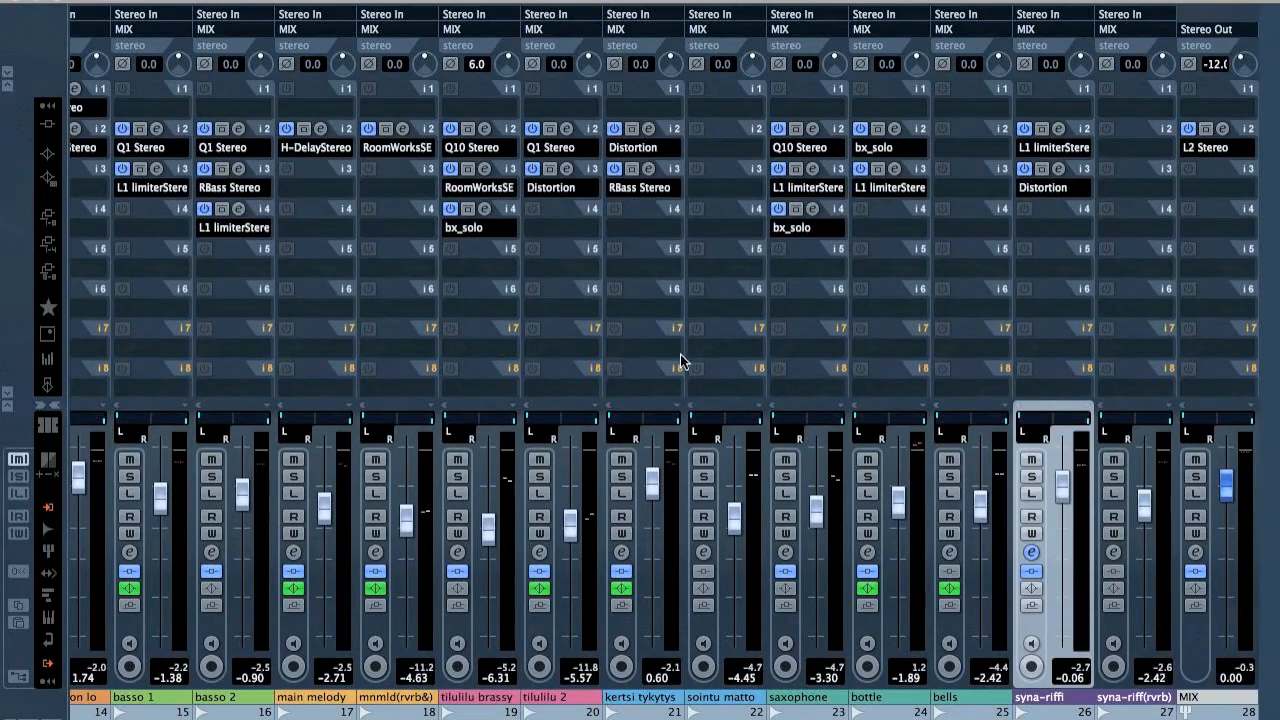
scroll(701, 338, left, 10)
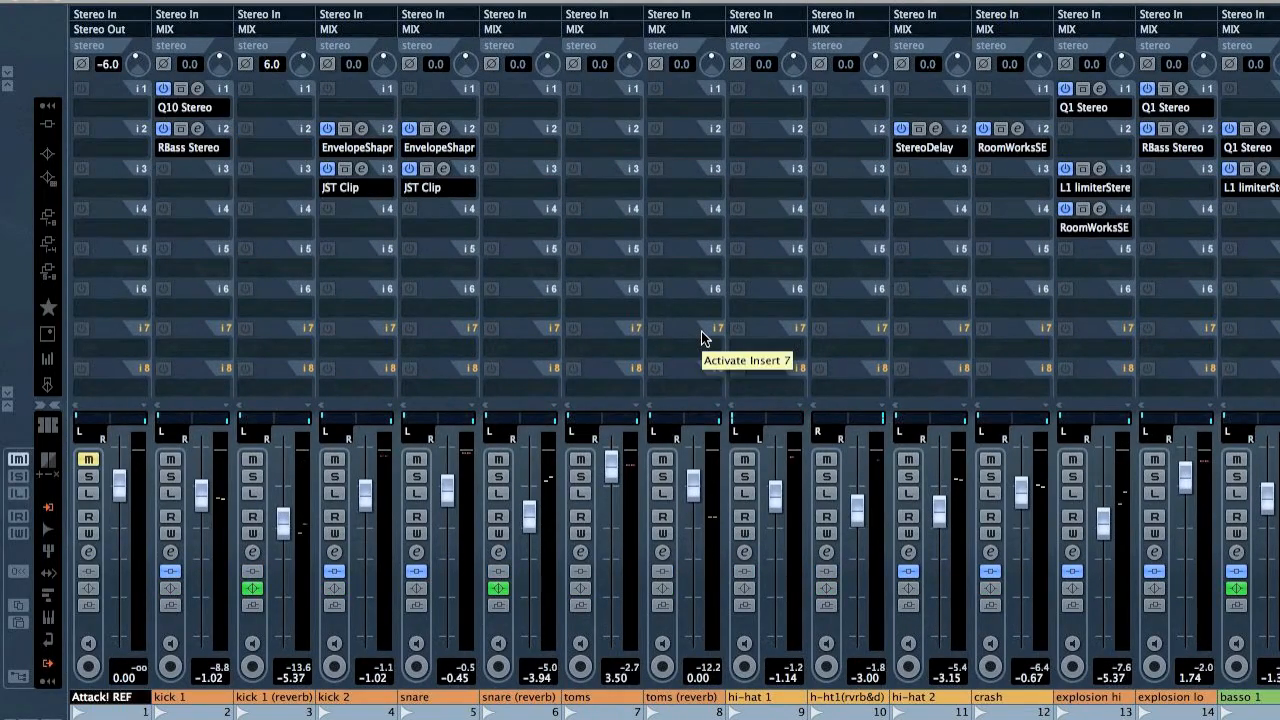
Insert a Compressor in insert slot 6 of the basso 2 channel and activate its side-chain input
scroll(701, 331, right, 4)
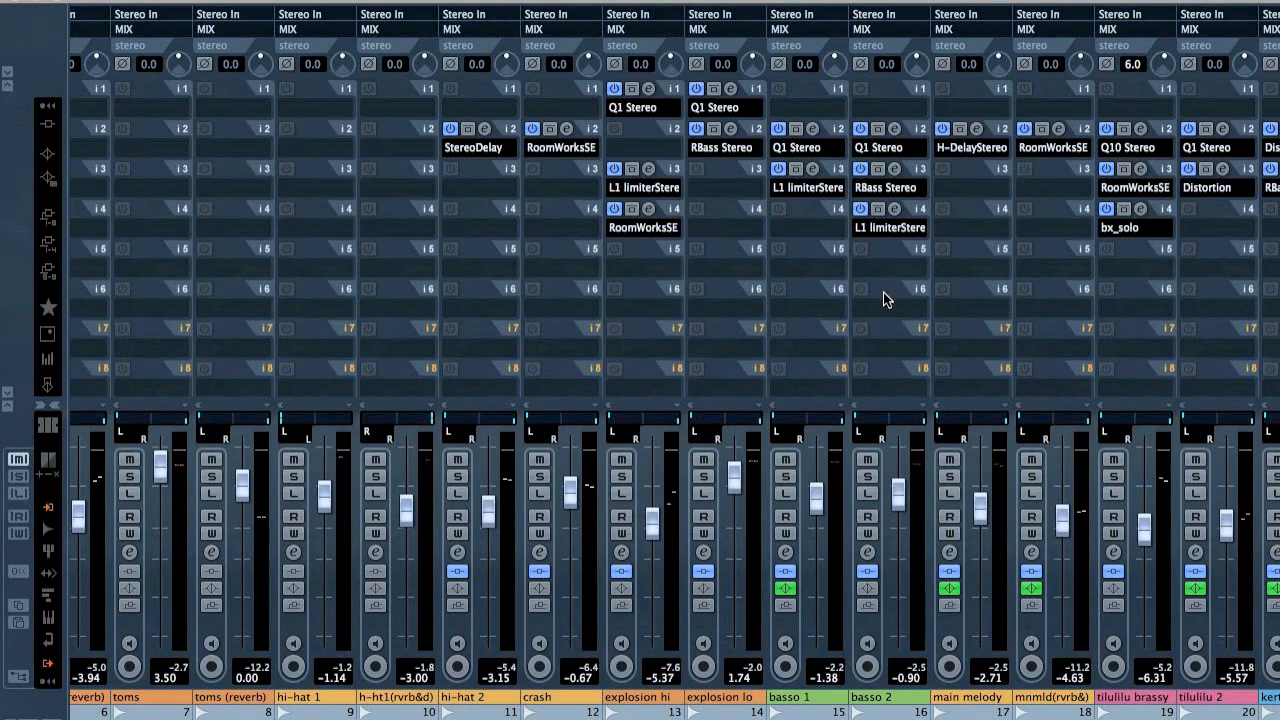
click(886, 308)
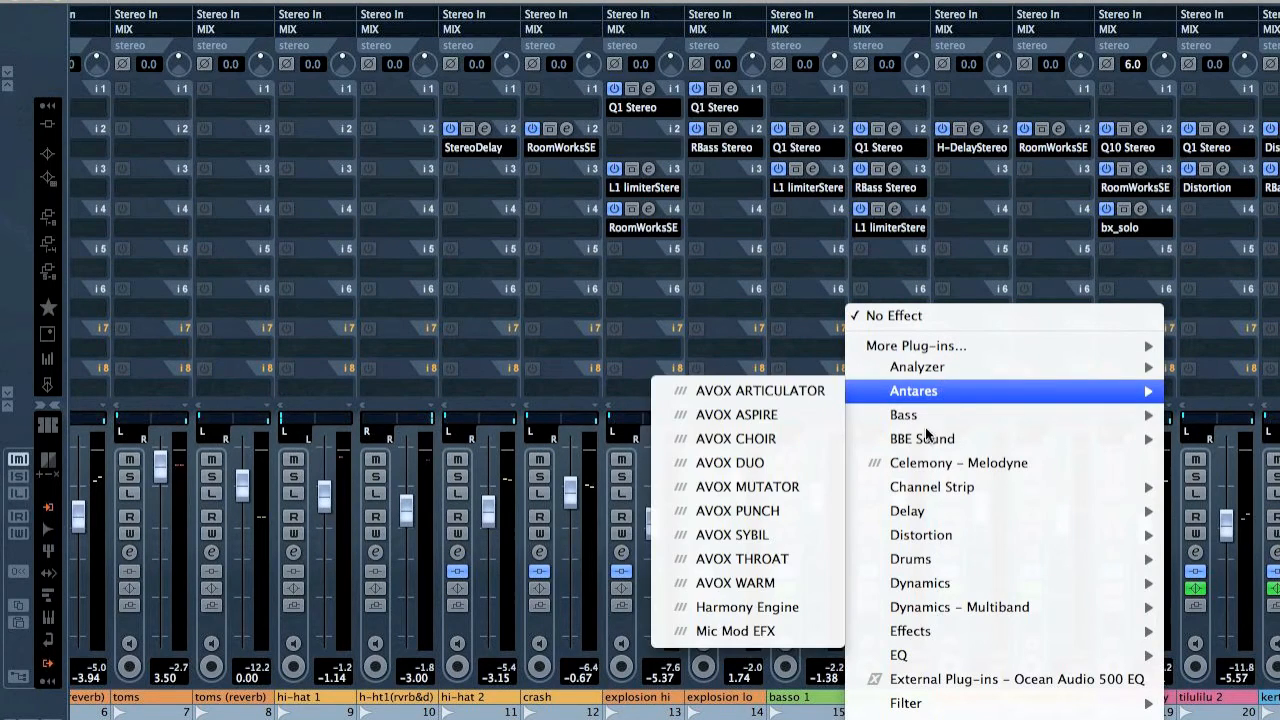
mouse_move(921, 511)
mouse_move(930, 583)
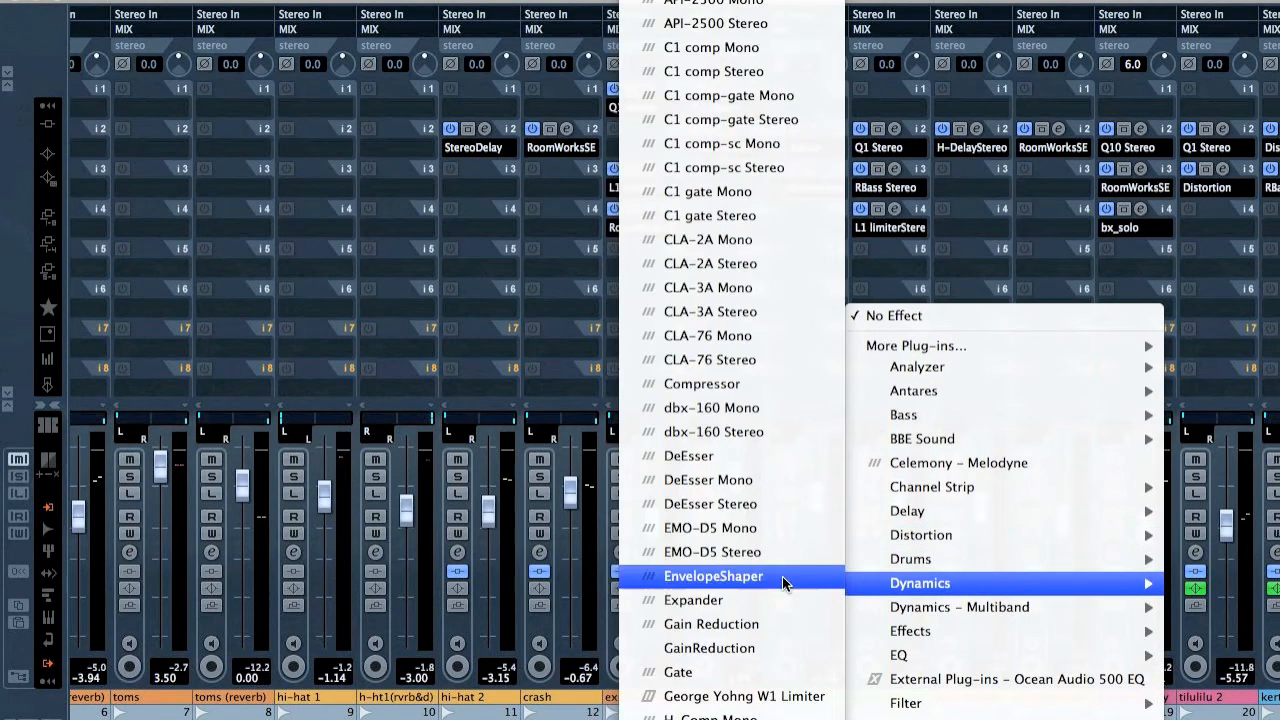
click(745, 384)
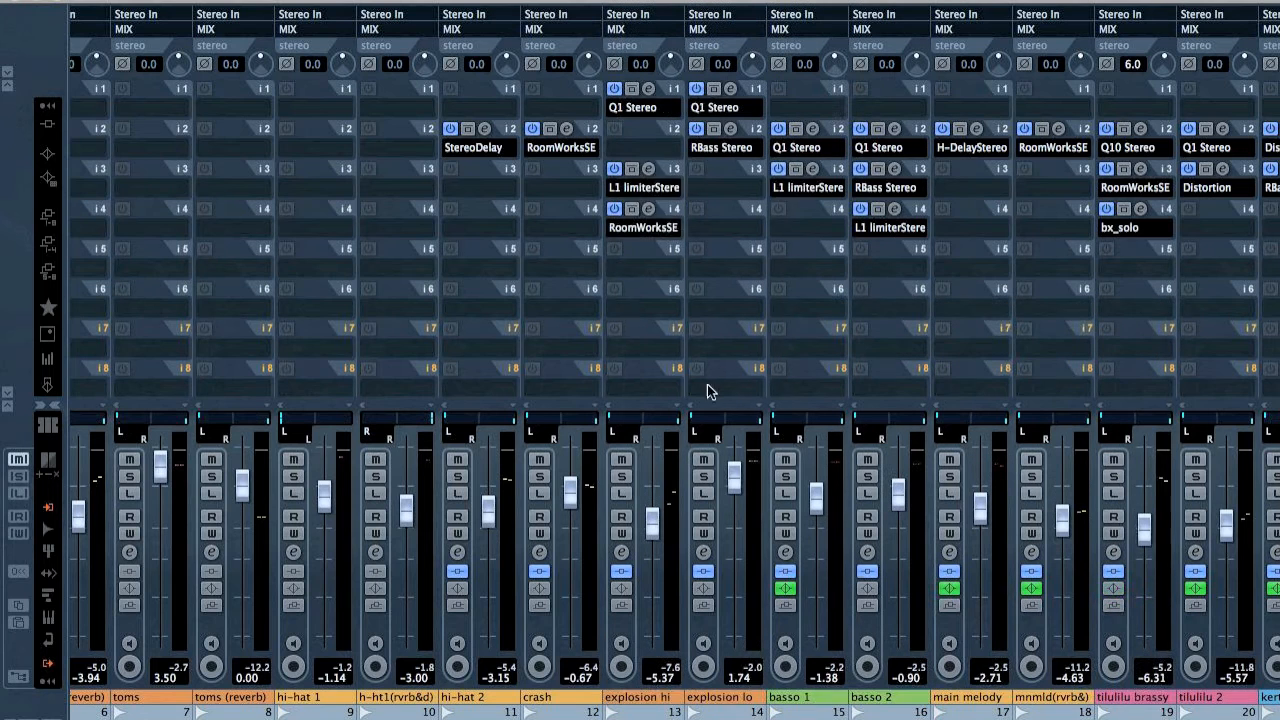
click(466, 188)
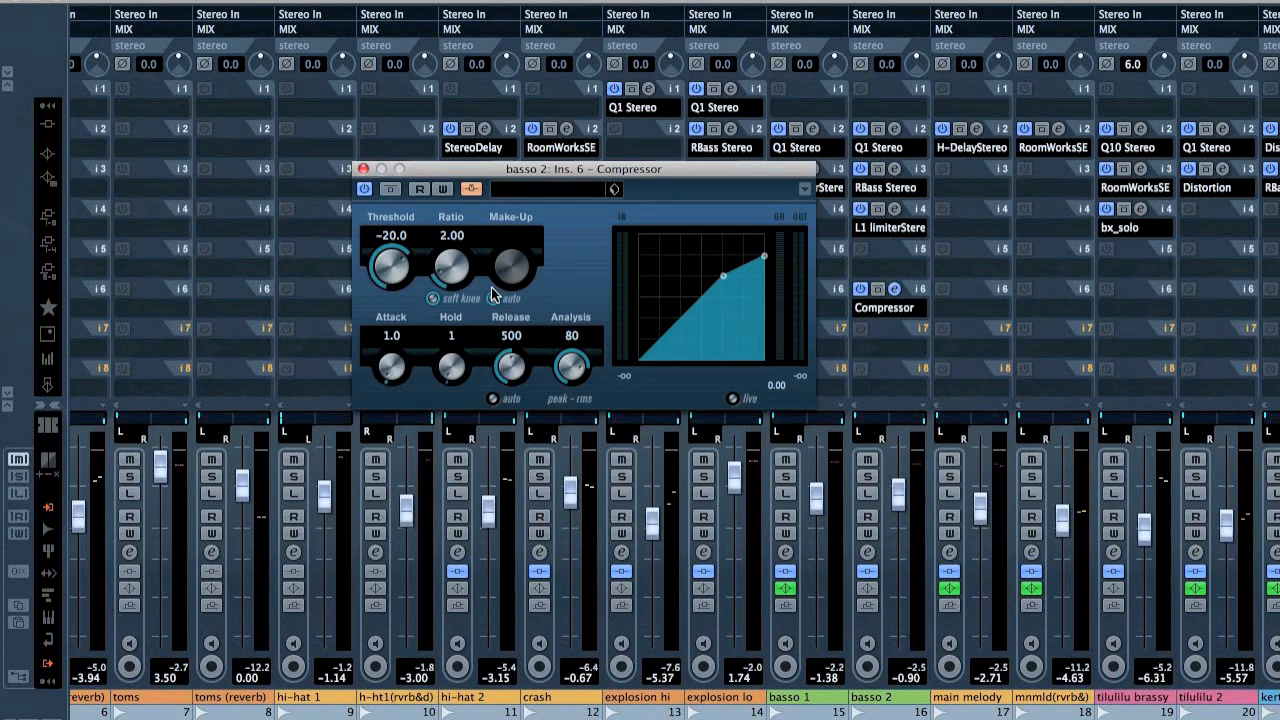
Route the first send of the kick 2 channel to the side-chain of the basso 2 compressor and activate the send
scroll(201, 323, left, 5)
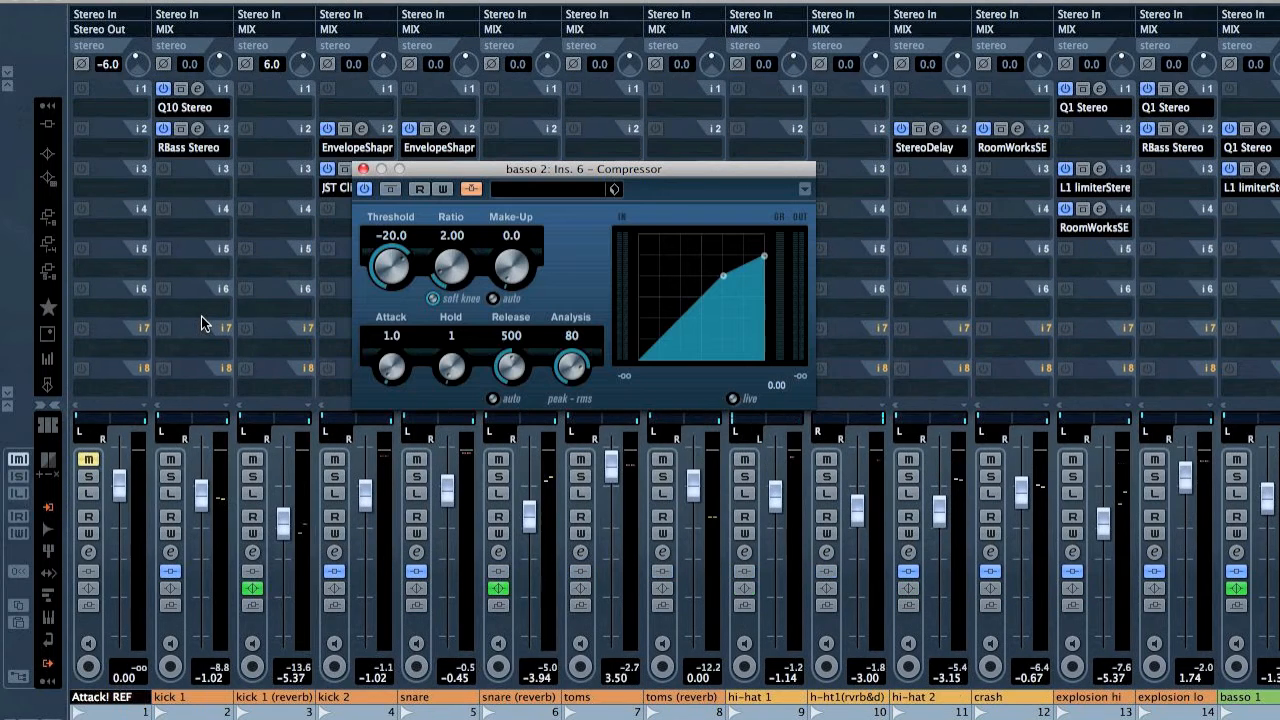
click(337, 636)
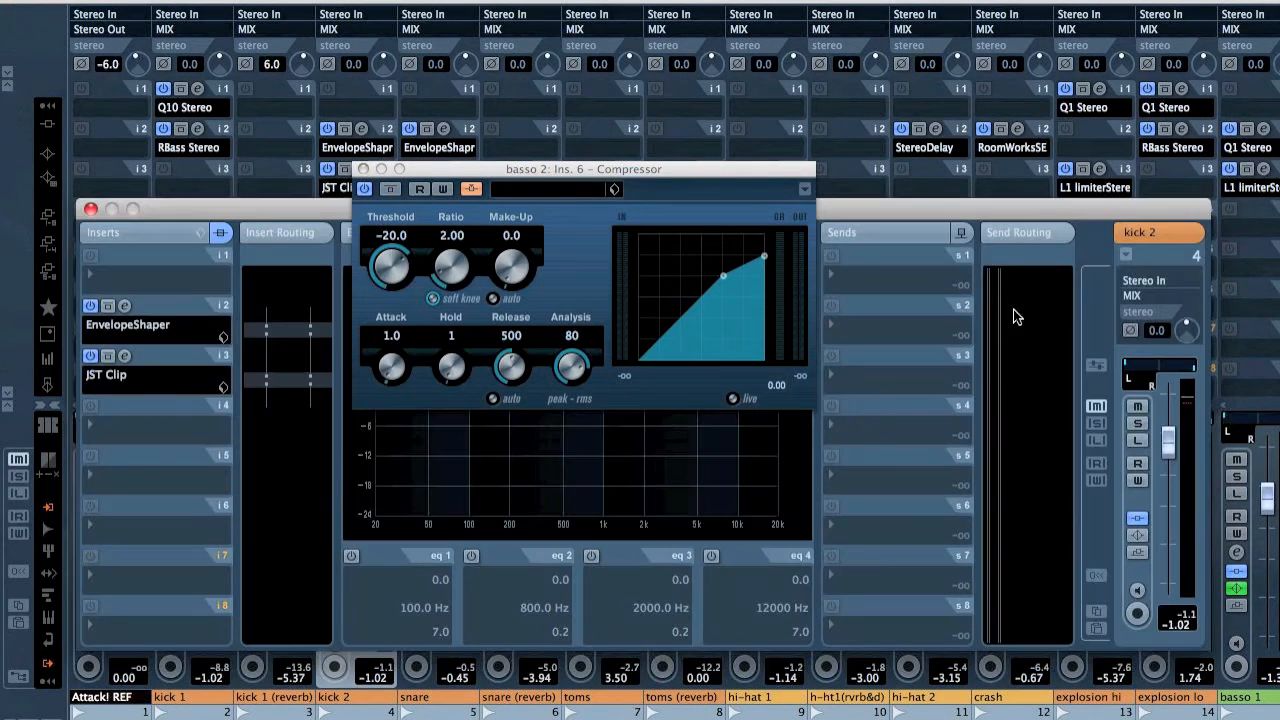
click(887, 278)
click(900, 352)
click(833, 257)
Play the song and set the basso 2 compressor's attack to 0.1, release to 30 and analysis to 26
key(space)
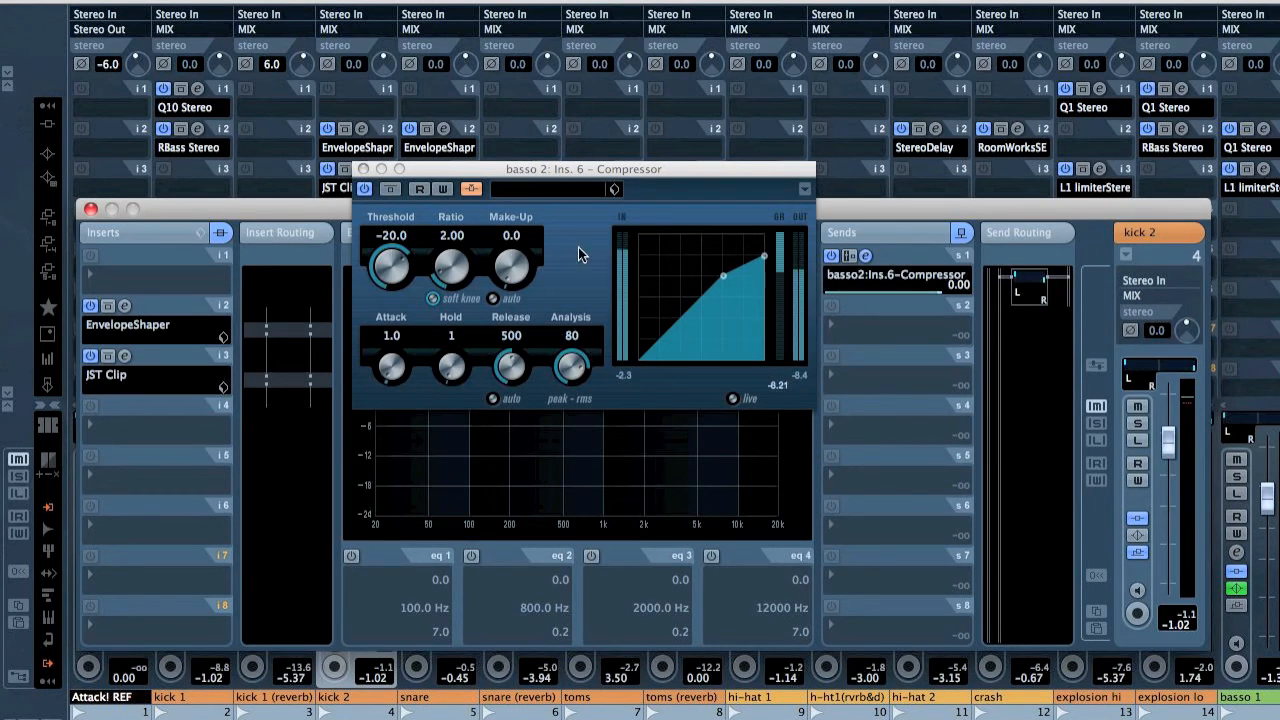
click(511, 348)
drag(511, 348, 509, 385)
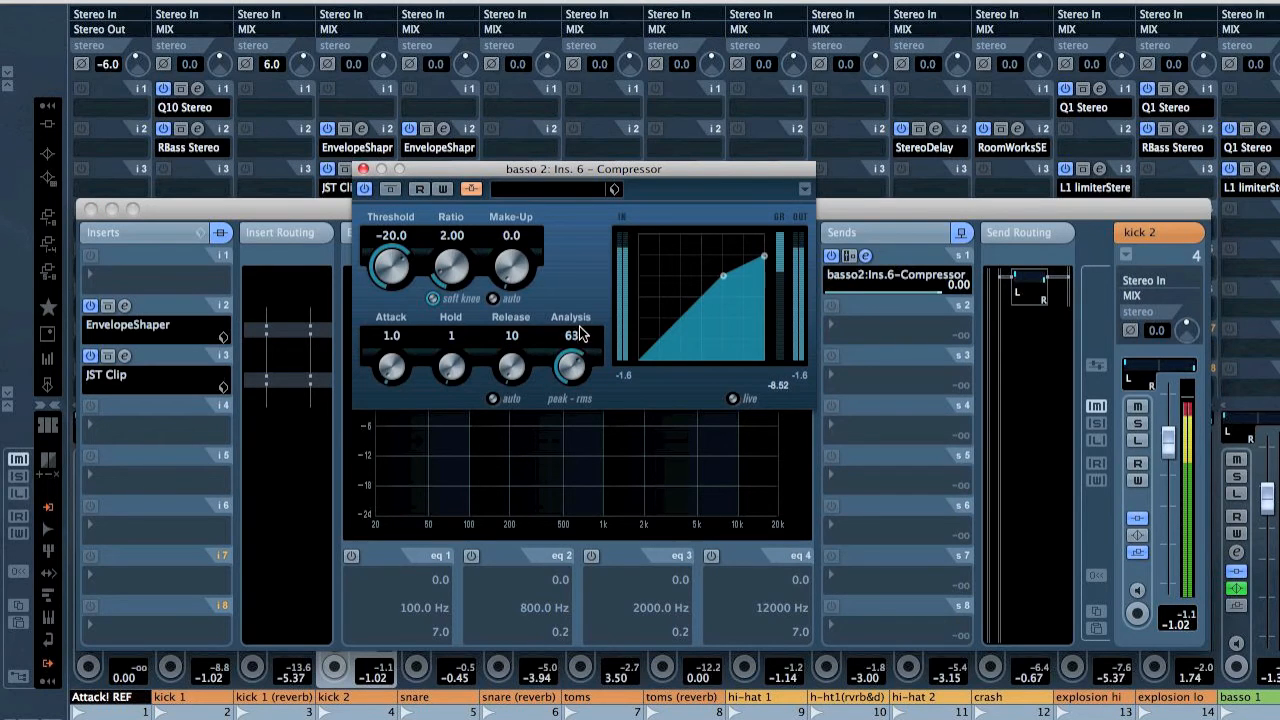
click(511, 336)
text(50)
key(Return)
click(511, 337)
text(30)
key(Return)
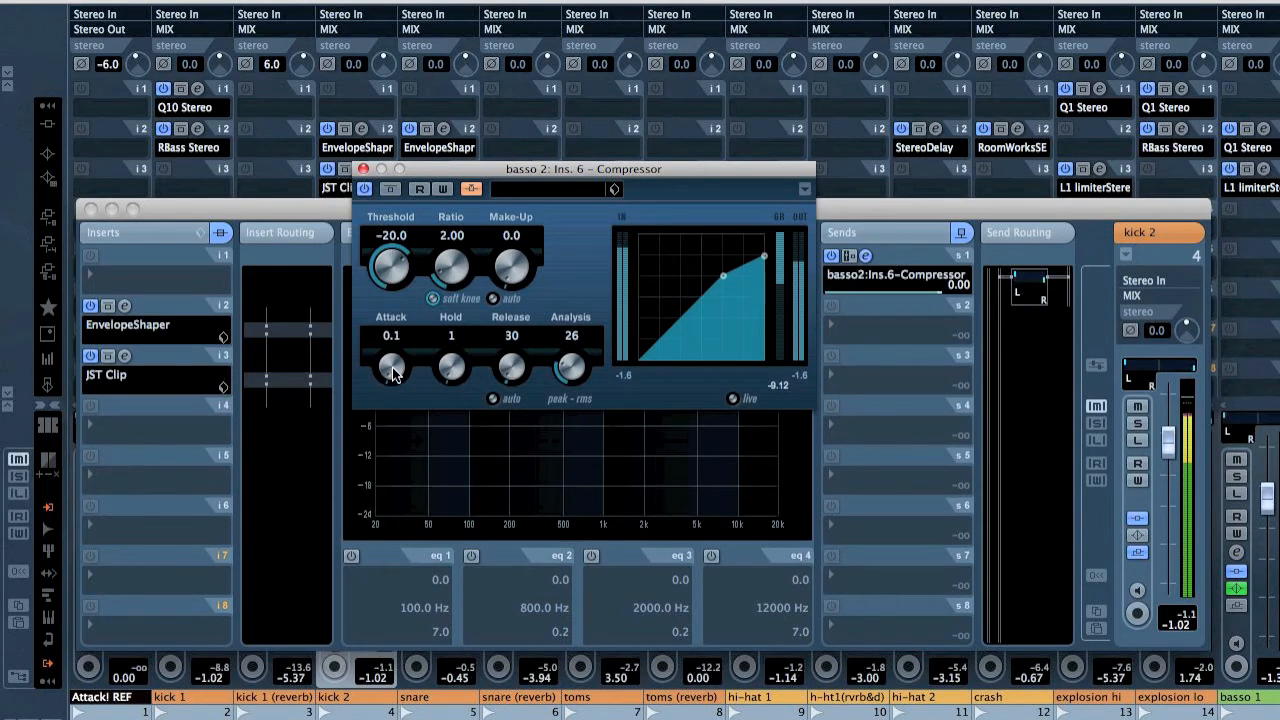
Set the compressor's release to 15 with soft knee off, and close the compressor and kick 2 channel settings windows
click(511, 337)
text(10)
key(Return)
click(390, 190)
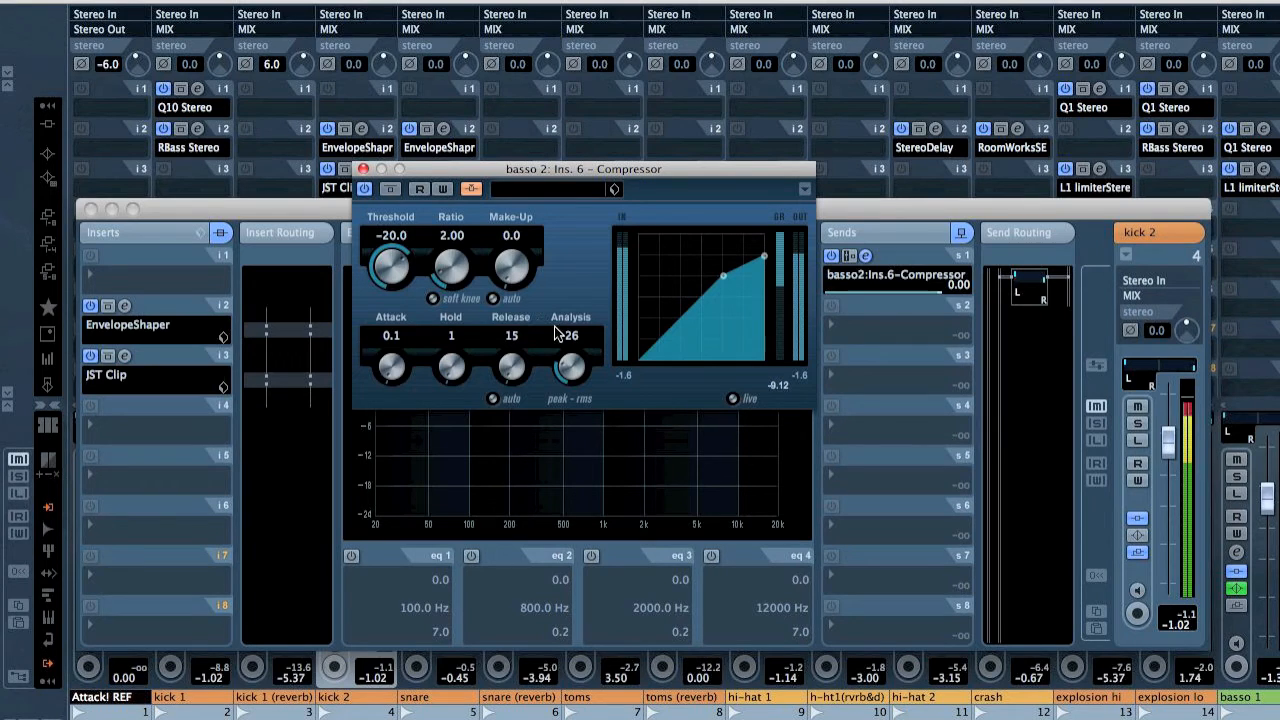
click(362, 169)
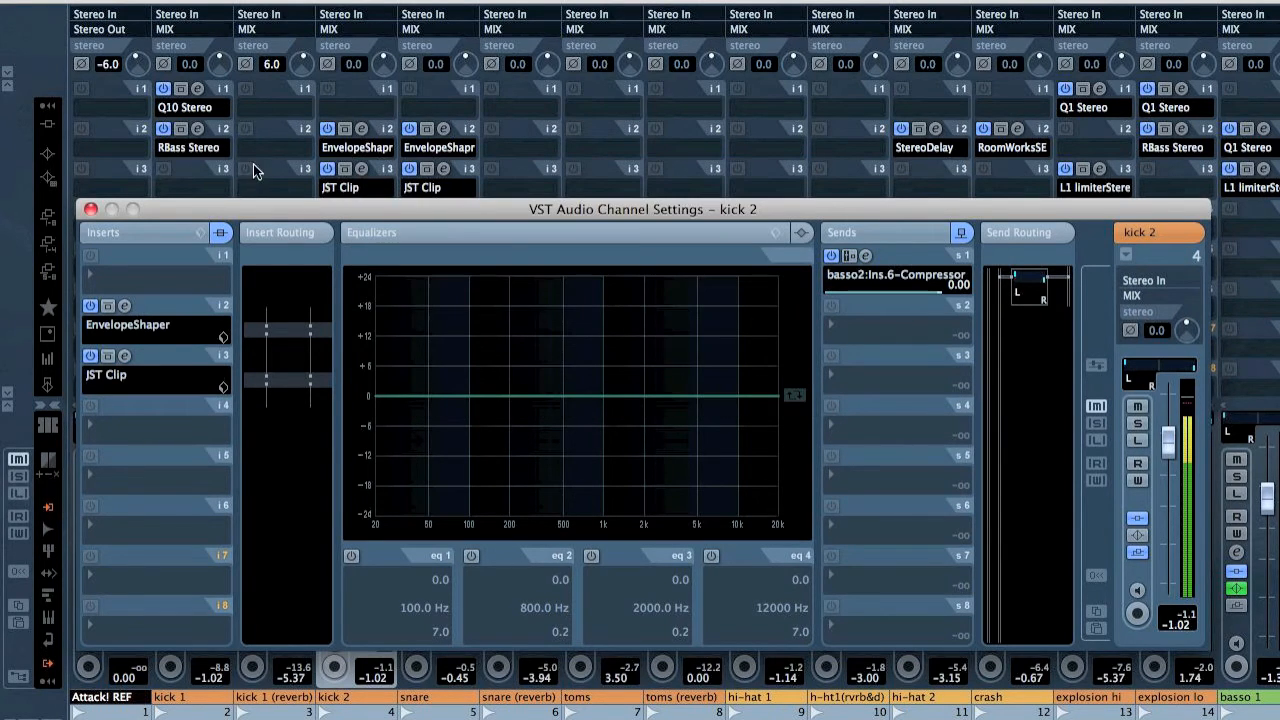
click(90, 210)
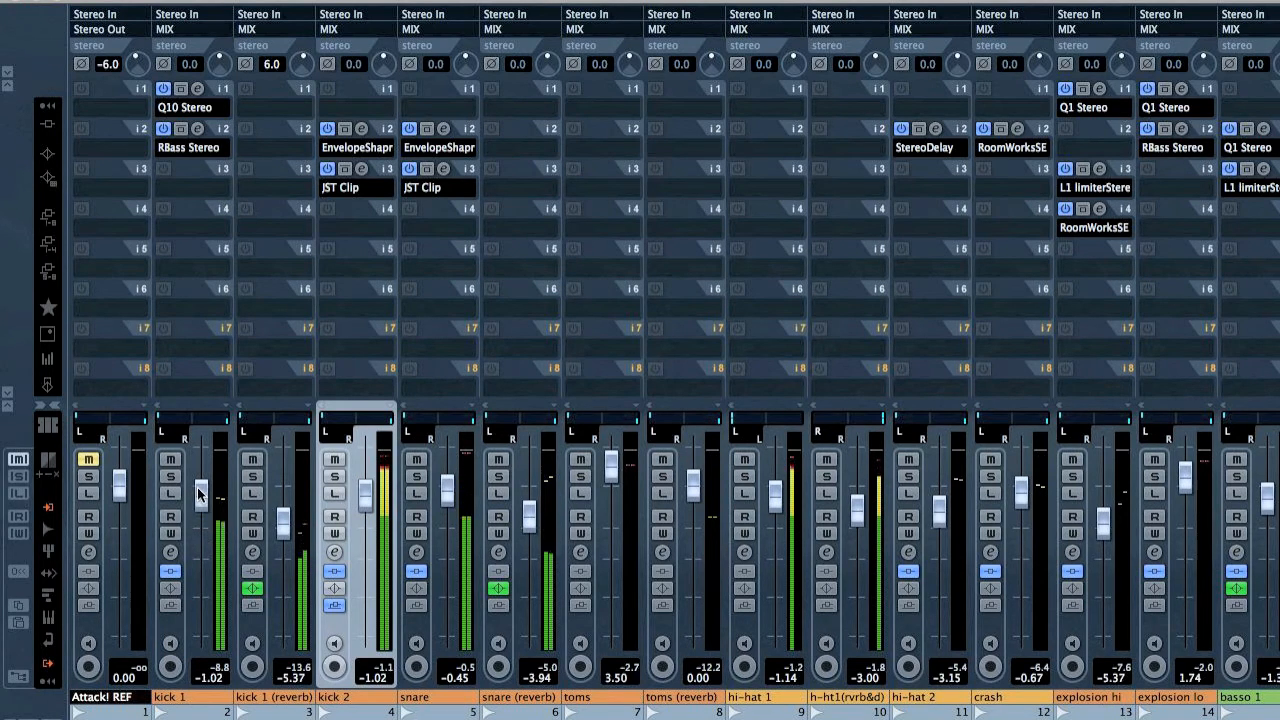
Raise the kick 1 channel's level to 2.75 dB
drag(199, 490, 199, 465)
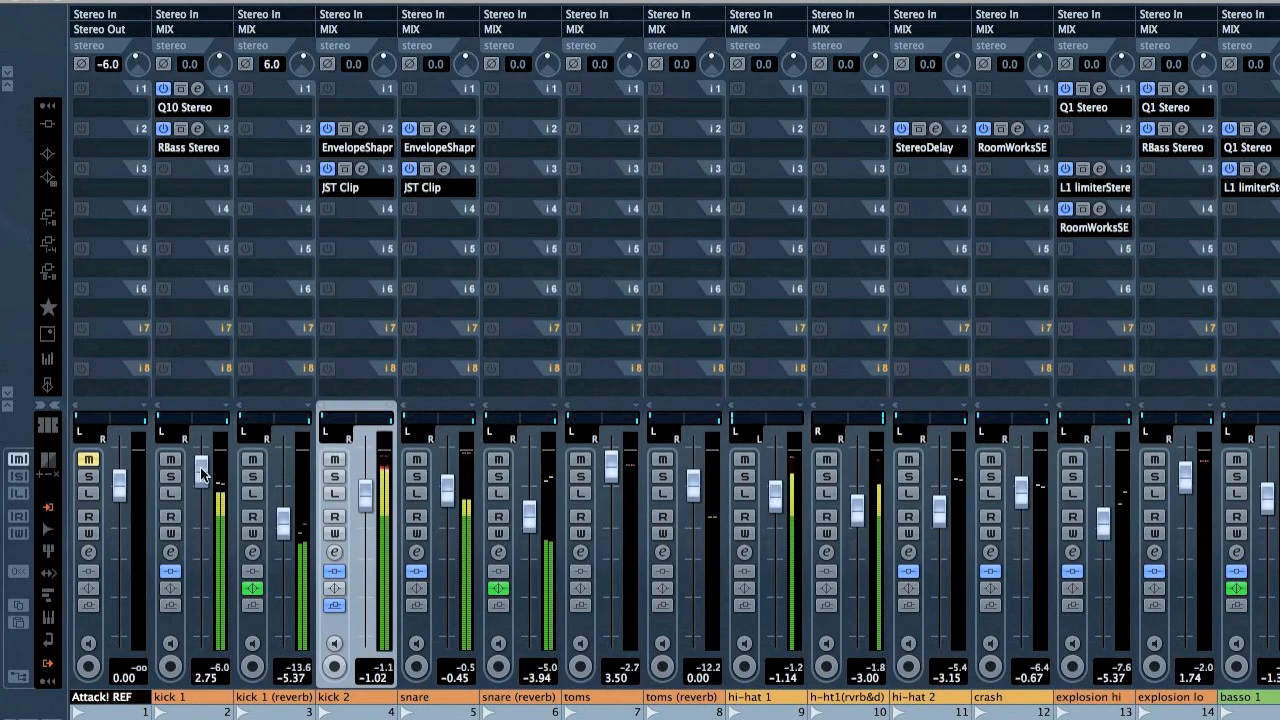
click(186, 181)
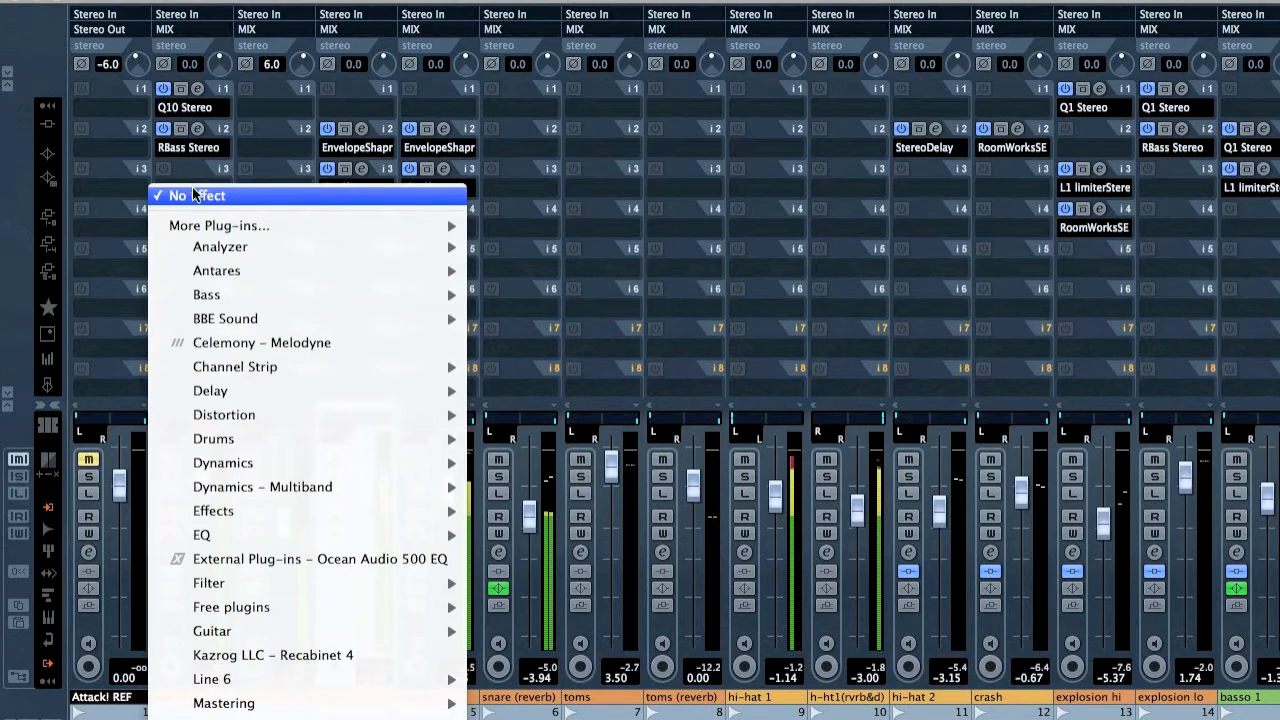
click(826, 323)
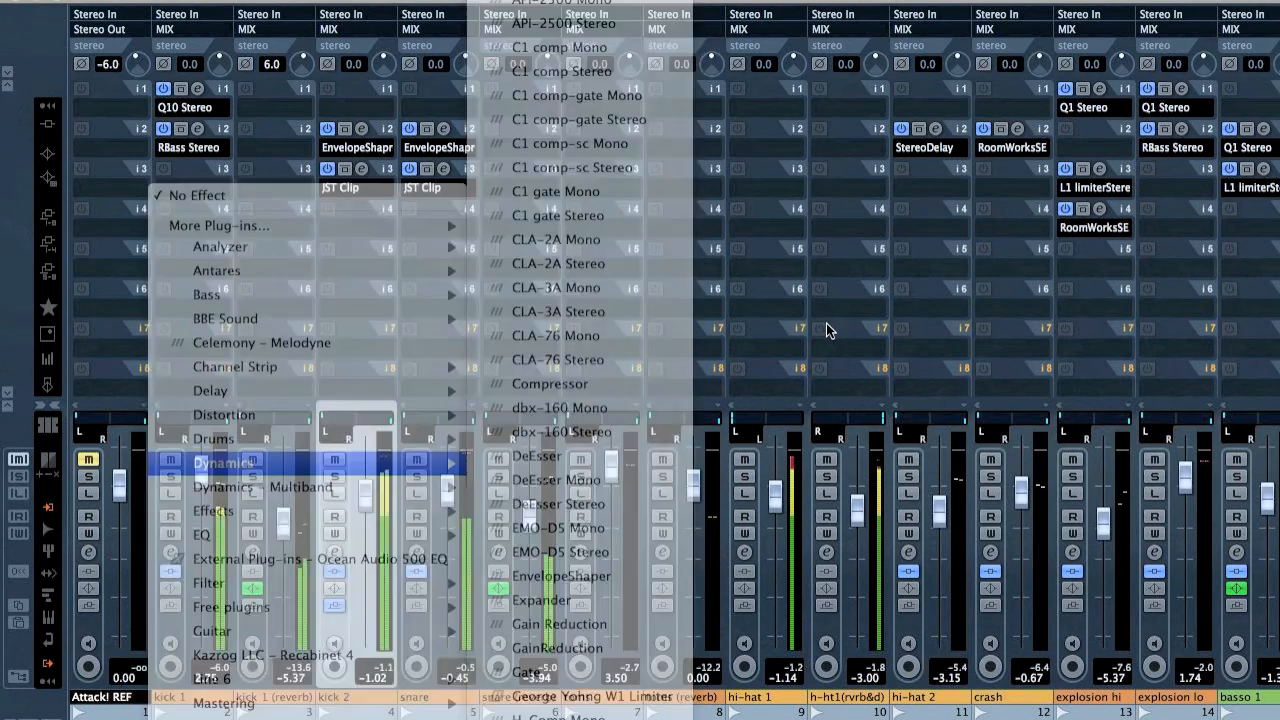
click(256, 475)
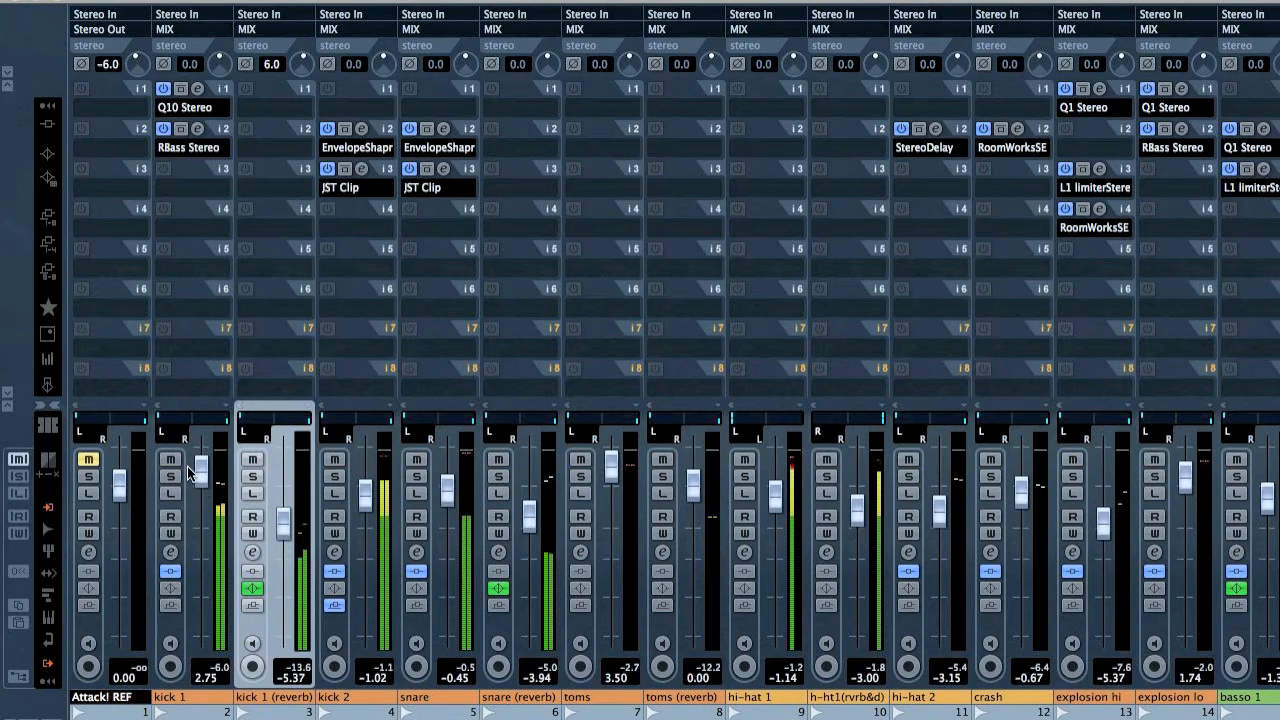
click(178, 480)
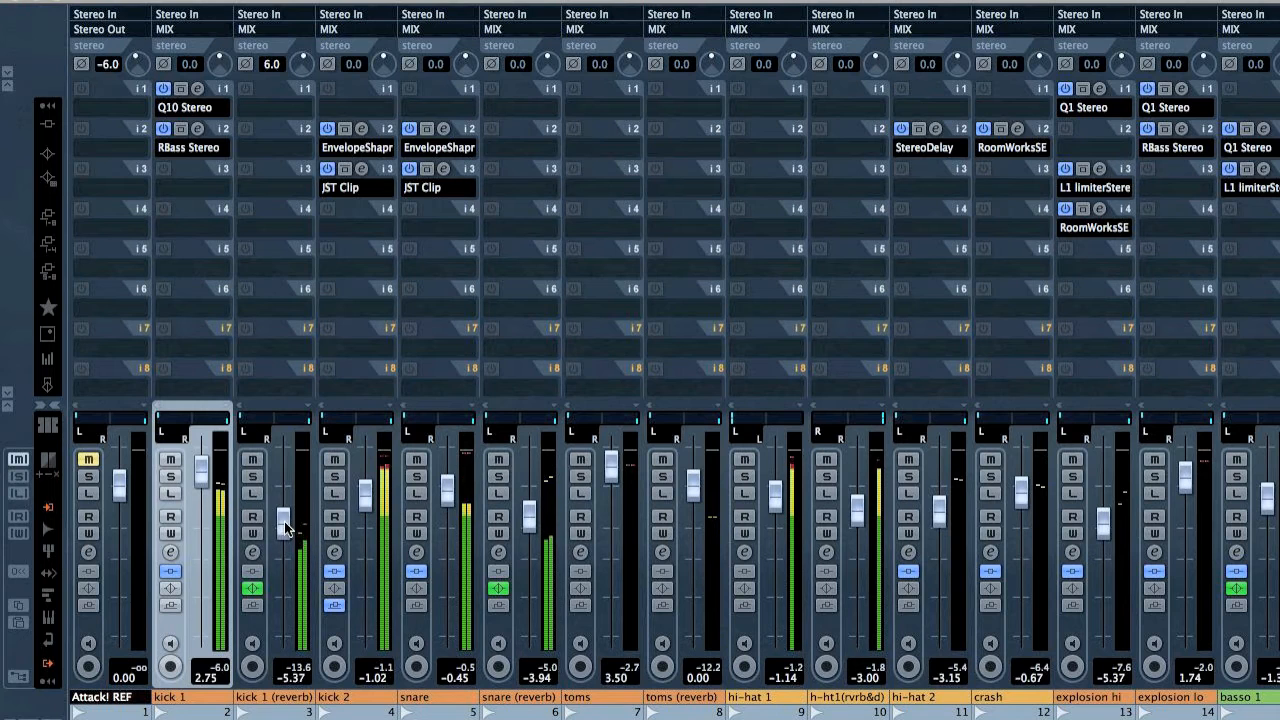
click(256, 186)
click(261, 148)
Slightly increase the clipping amount in the JST Clip plug-in on kick 2 and close the plug-in
click(361, 170)
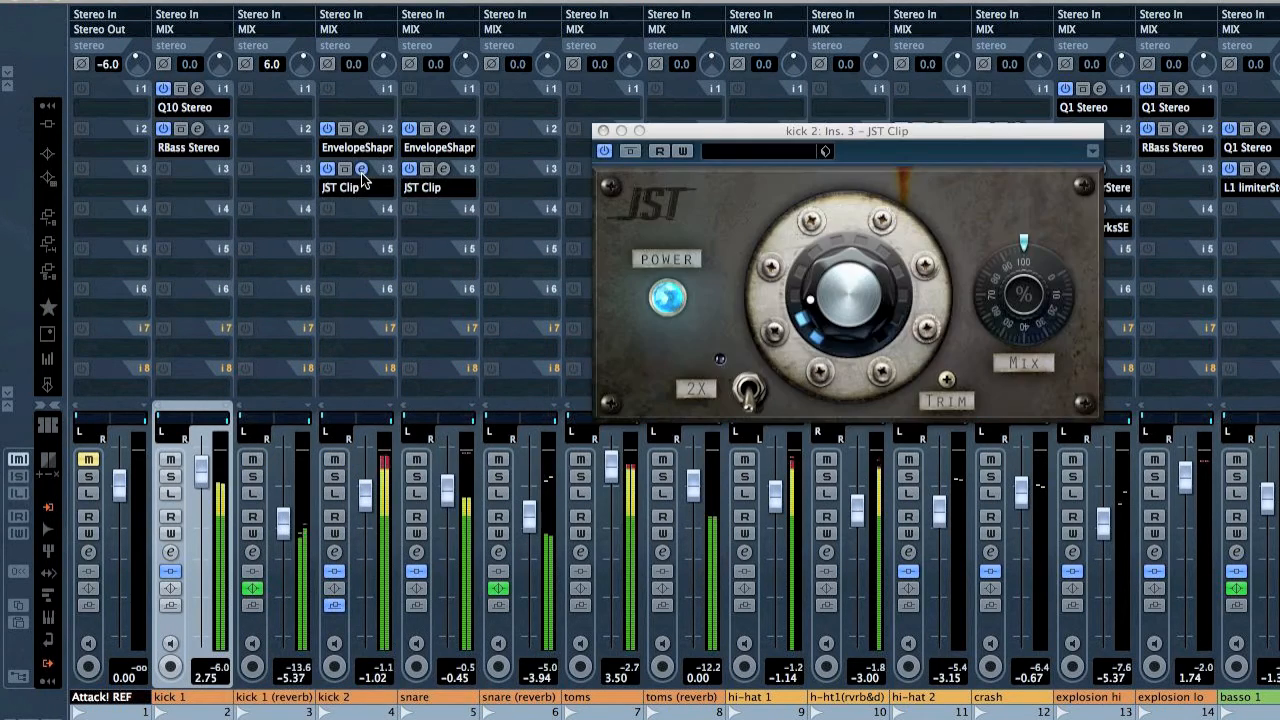
drag(849, 292, 842, 290)
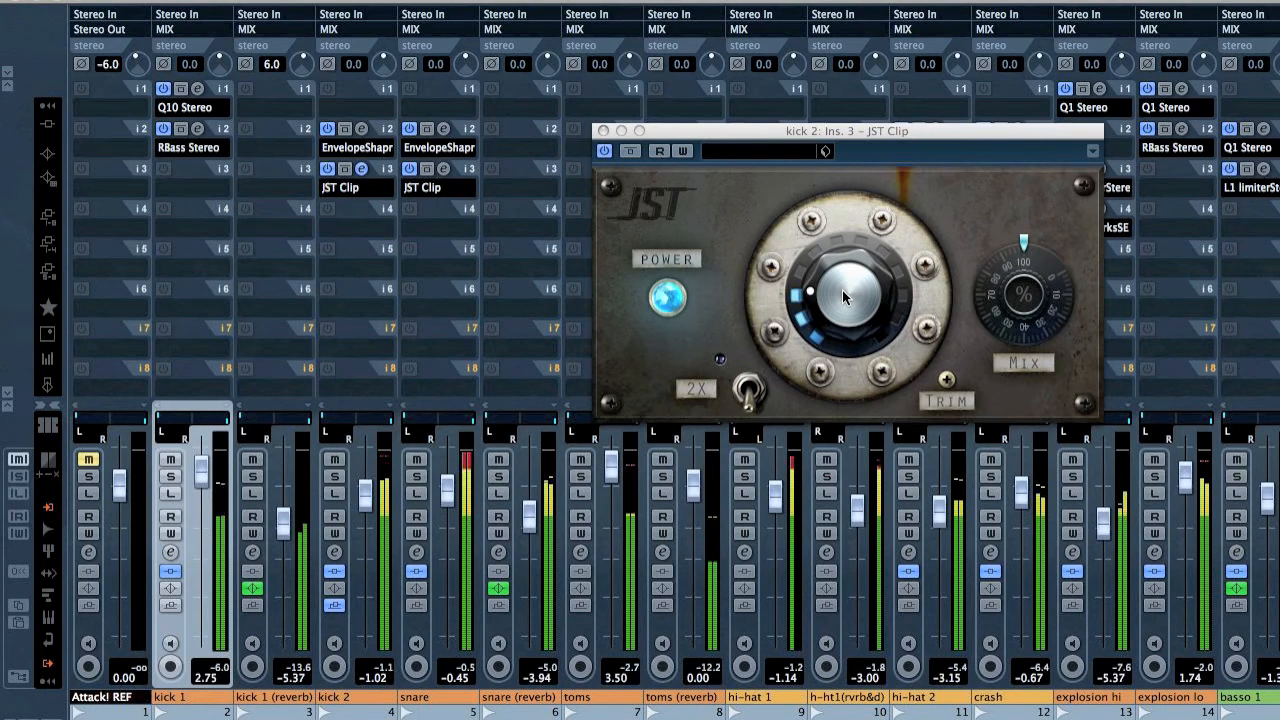
scroll(842, 290, up, 1)
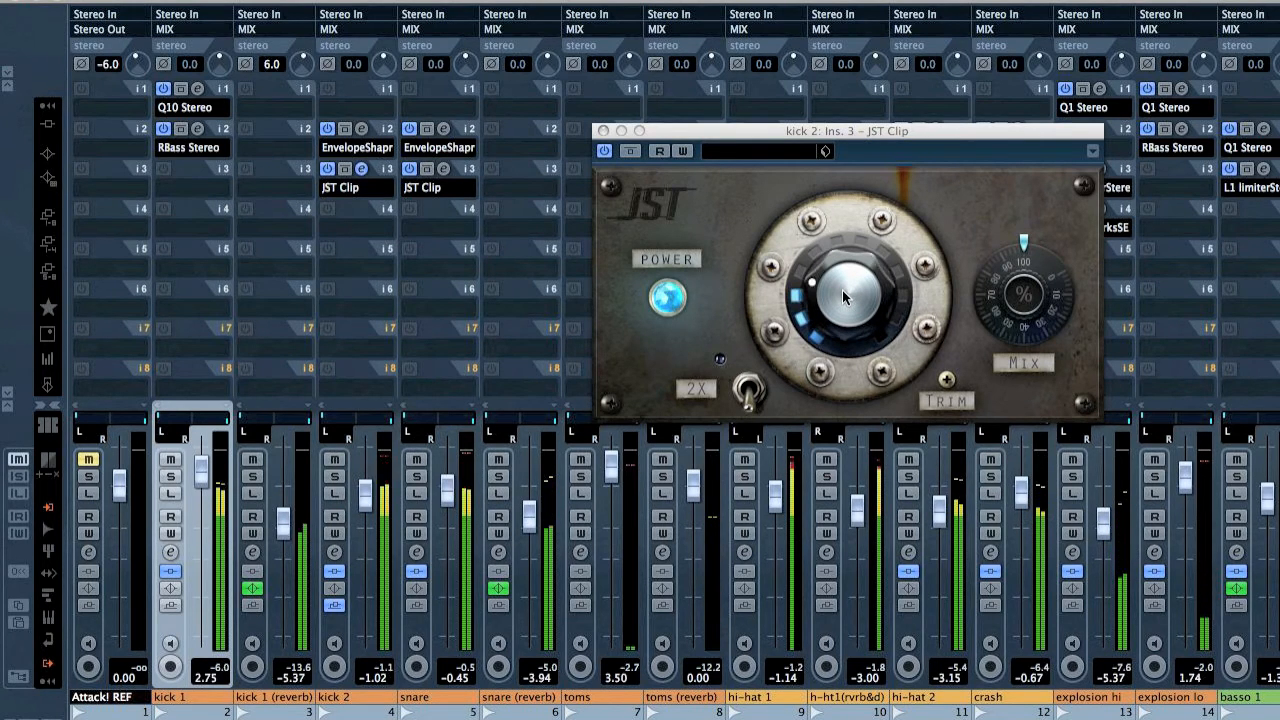
click(601, 130)
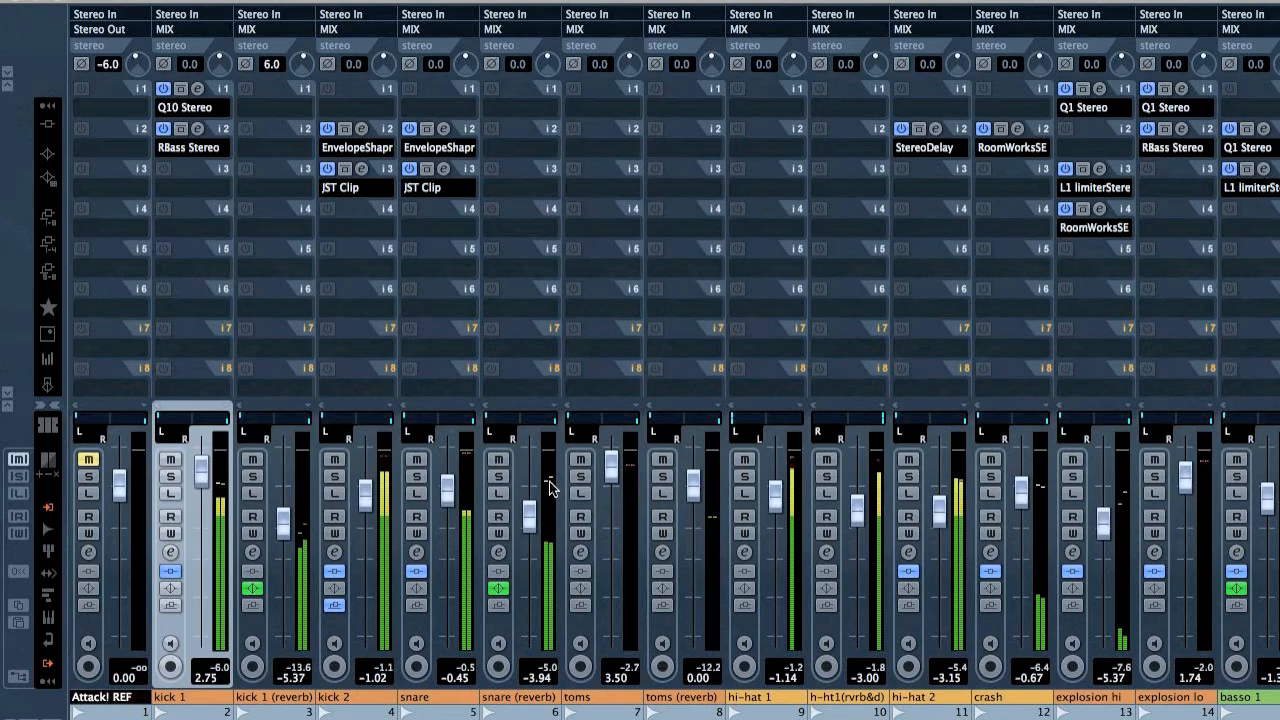
click(417, 480)
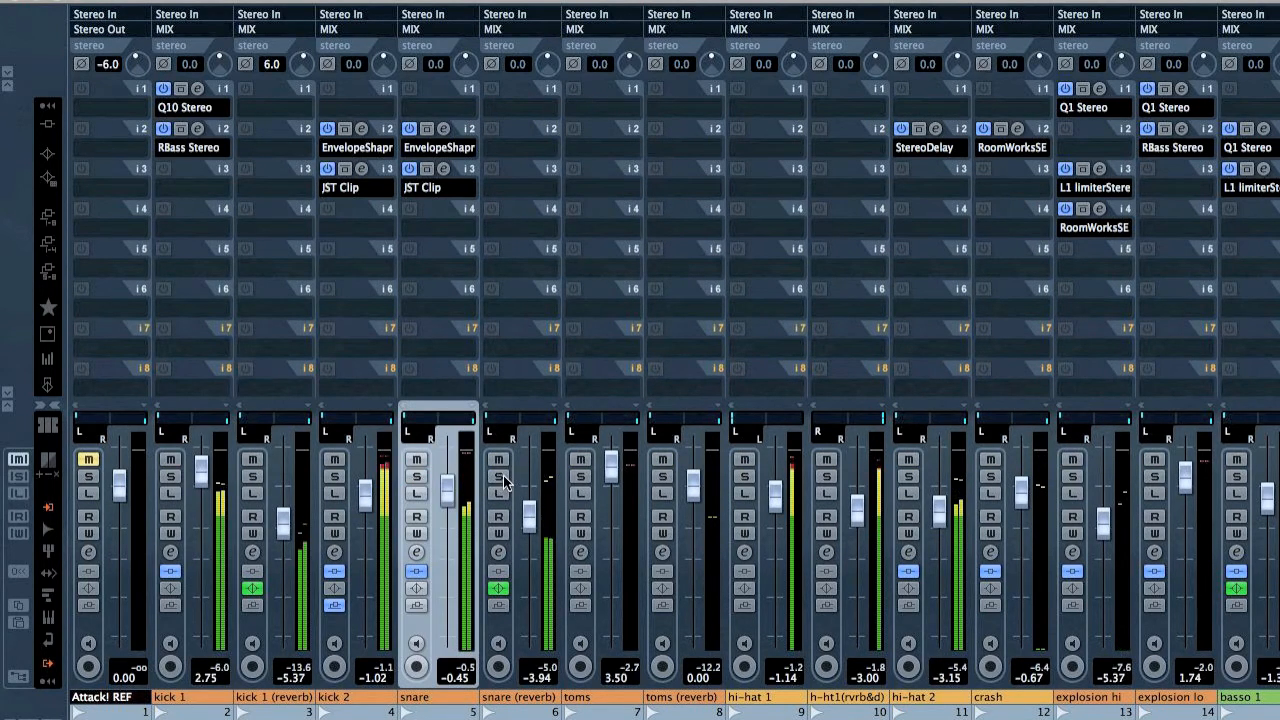
click(503, 483)
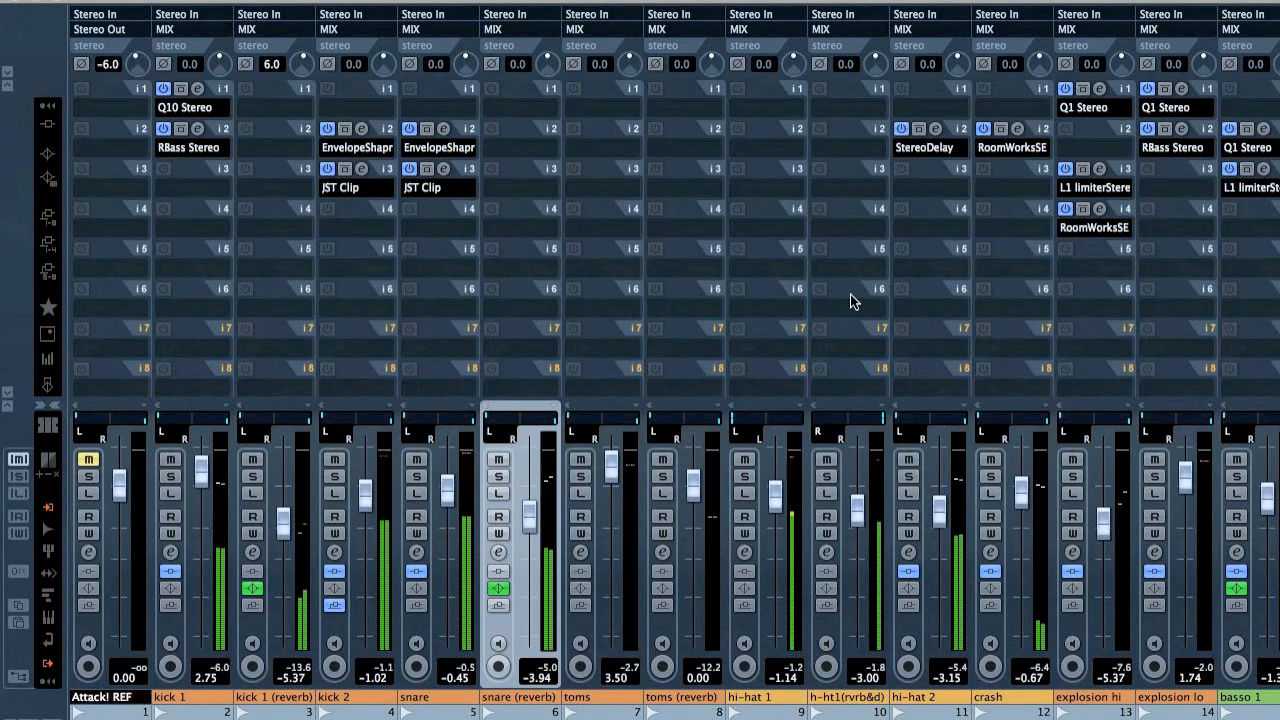
scroll(850, 294, right, 10)
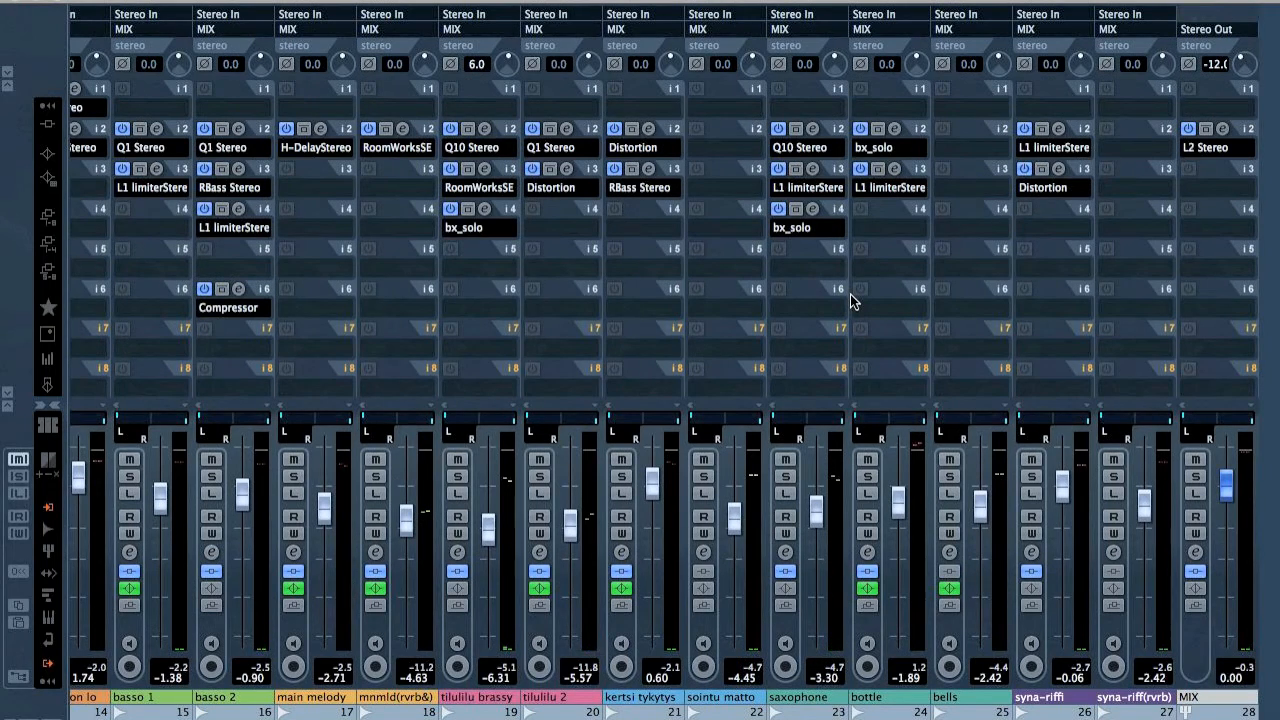
Return to the project window, play the song and repeatedly toggle solo on the Attack! REF track to compare it with the mix
key(F3)
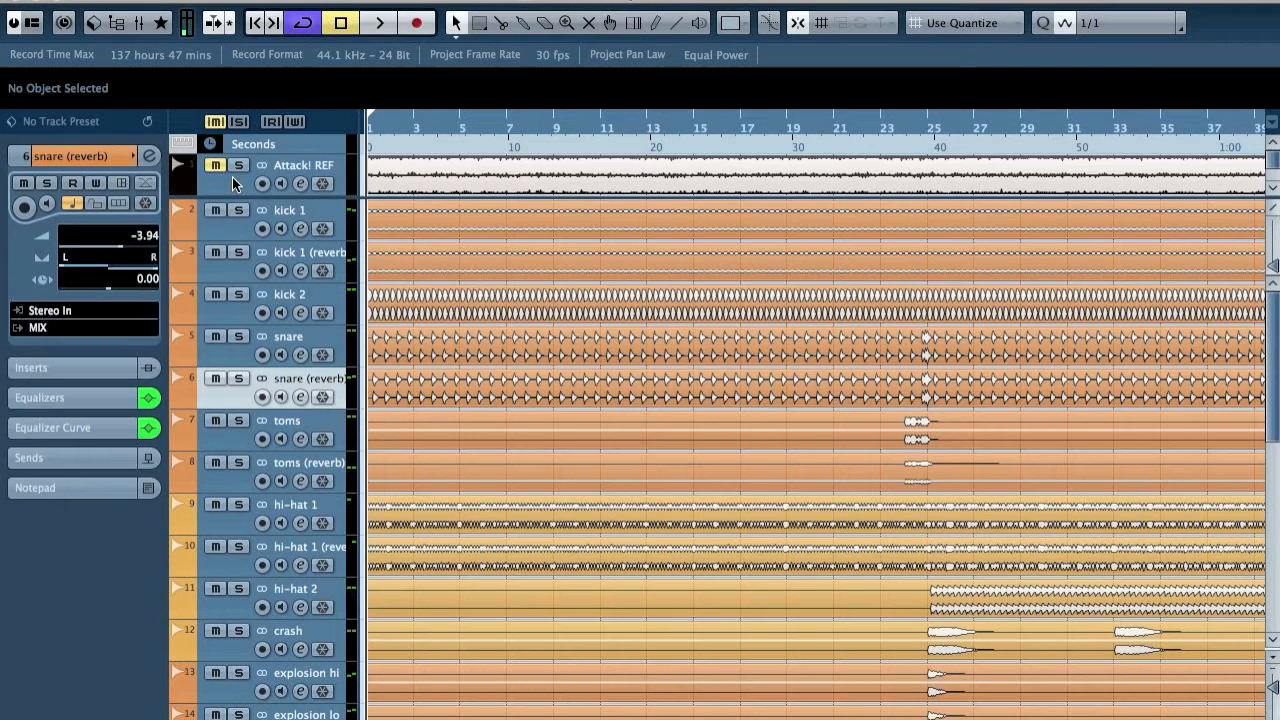
click(292, 163)
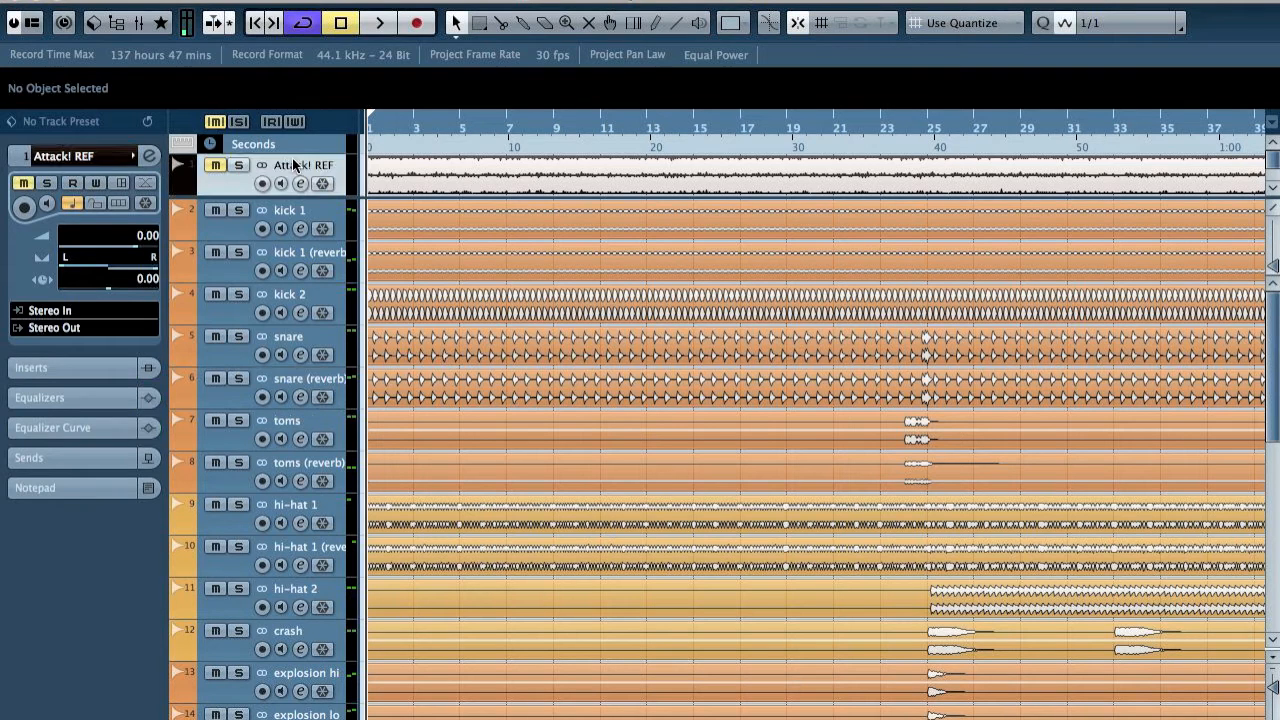
key(space)
click(240, 166)
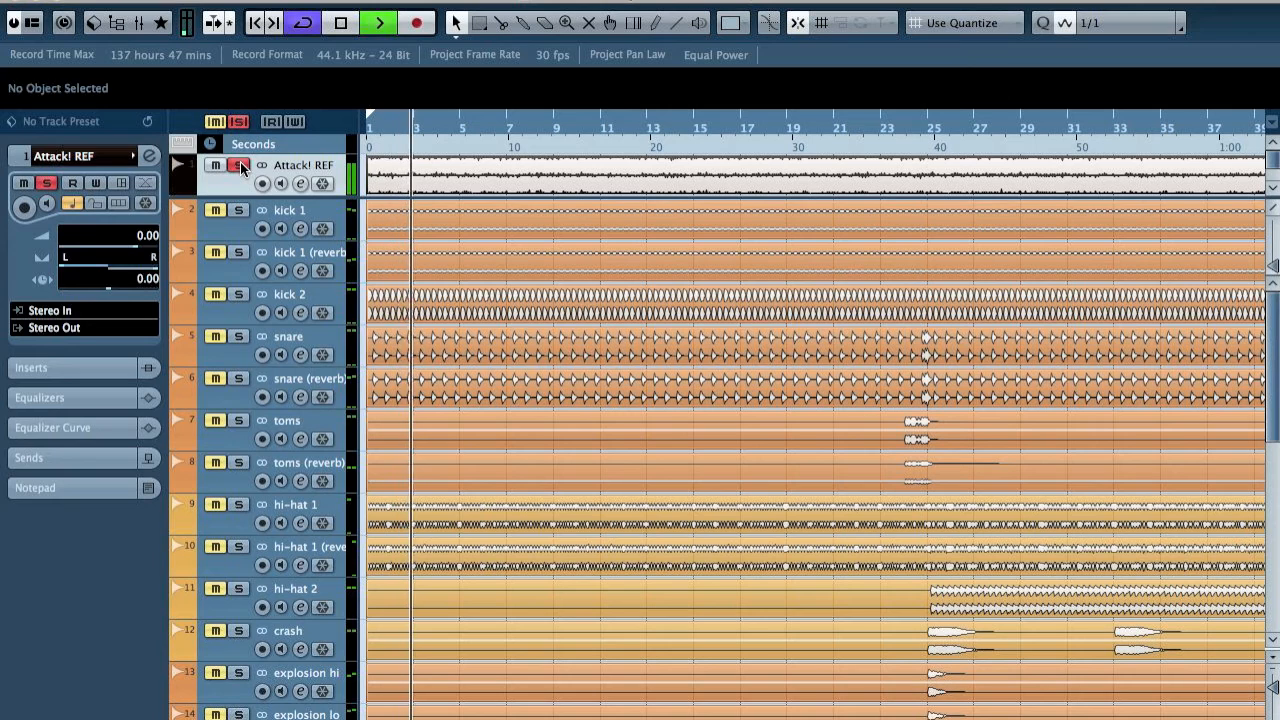
click(241, 166)
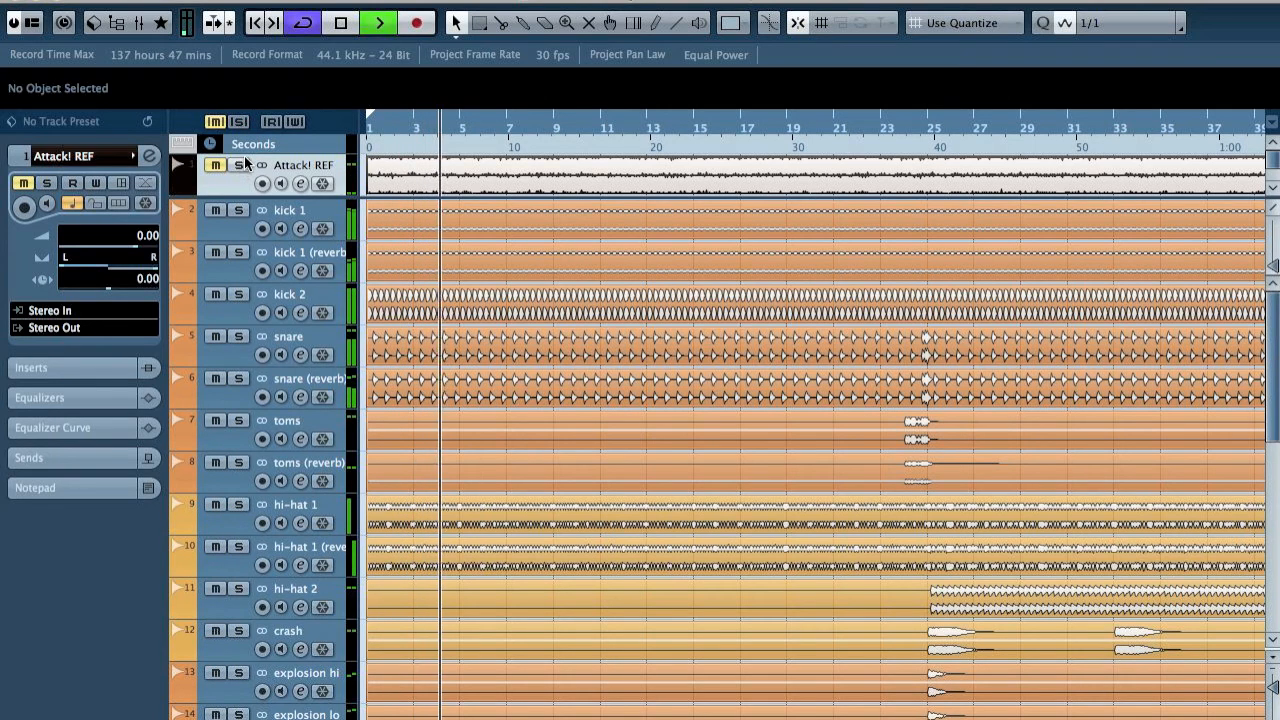
click(241, 166)
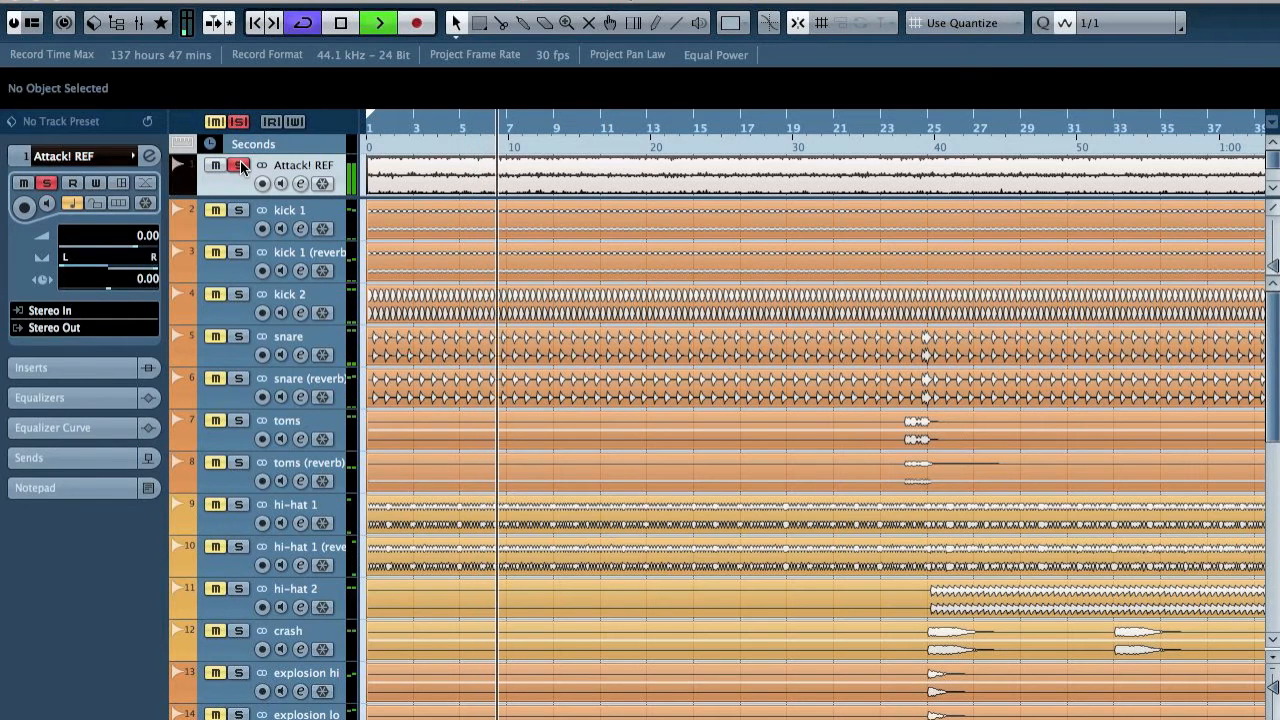
click(241, 166)
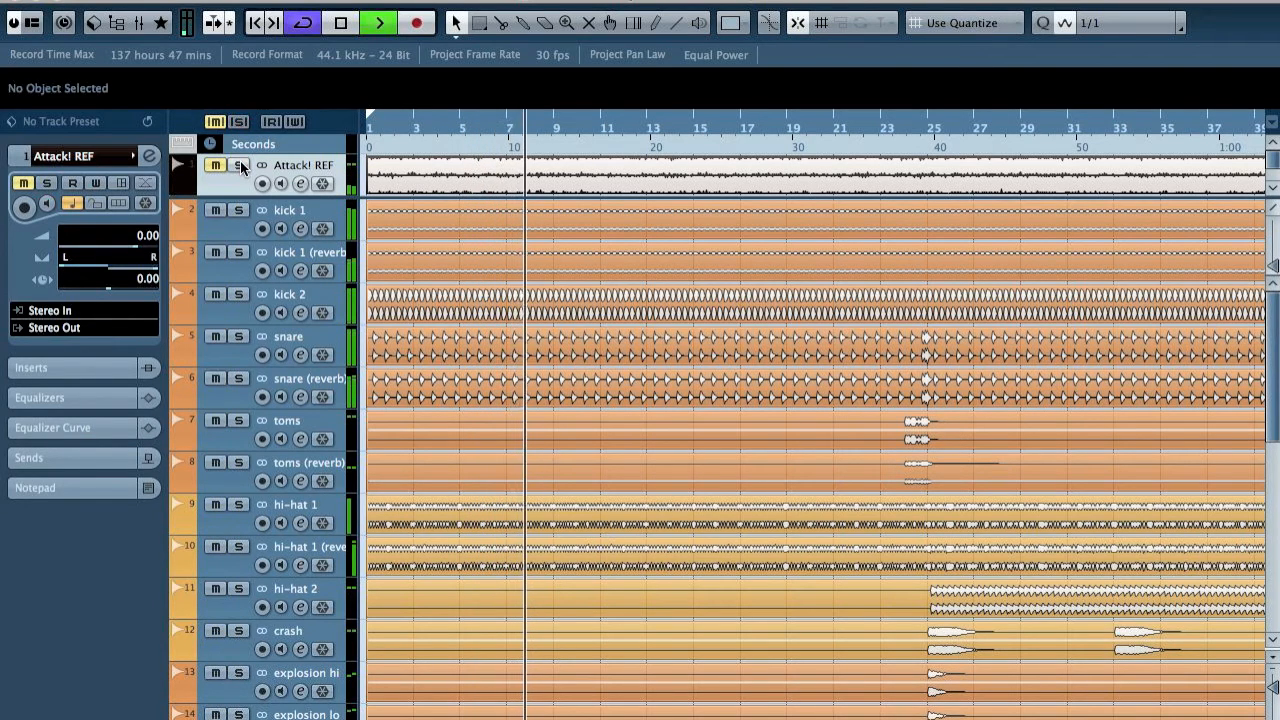
click(241, 166)
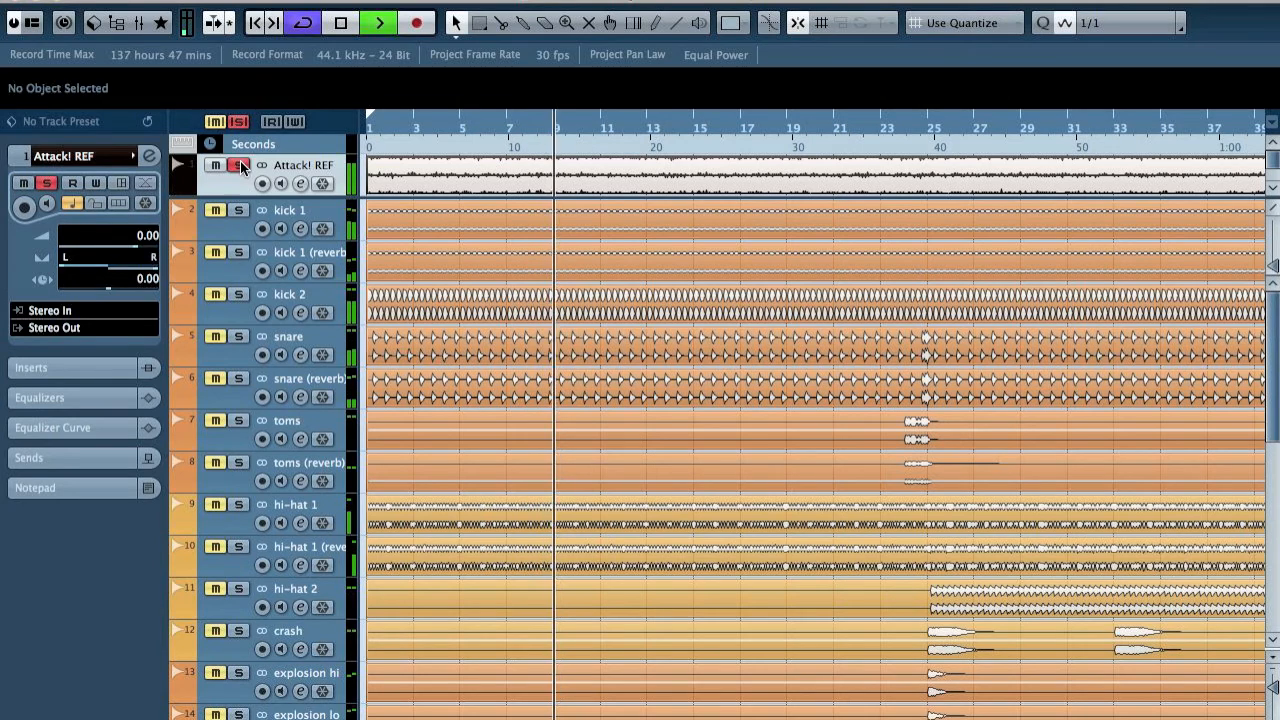
click(241, 166)
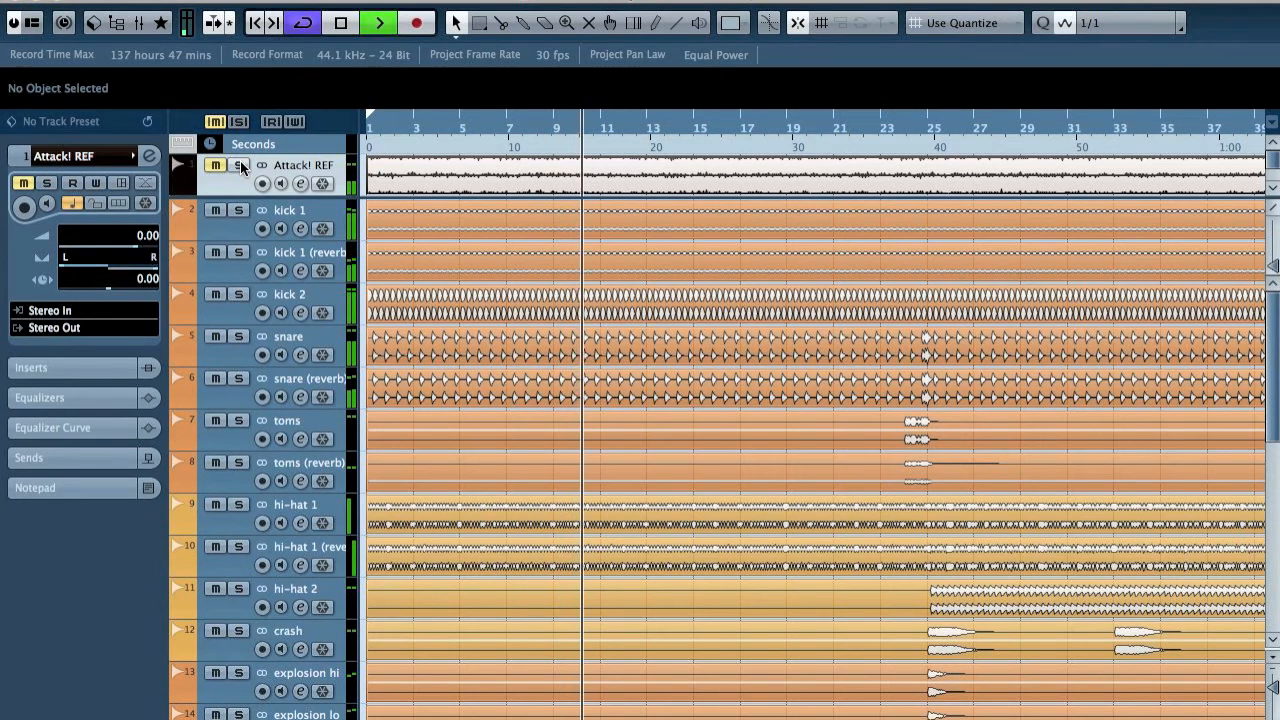
click(241, 166)
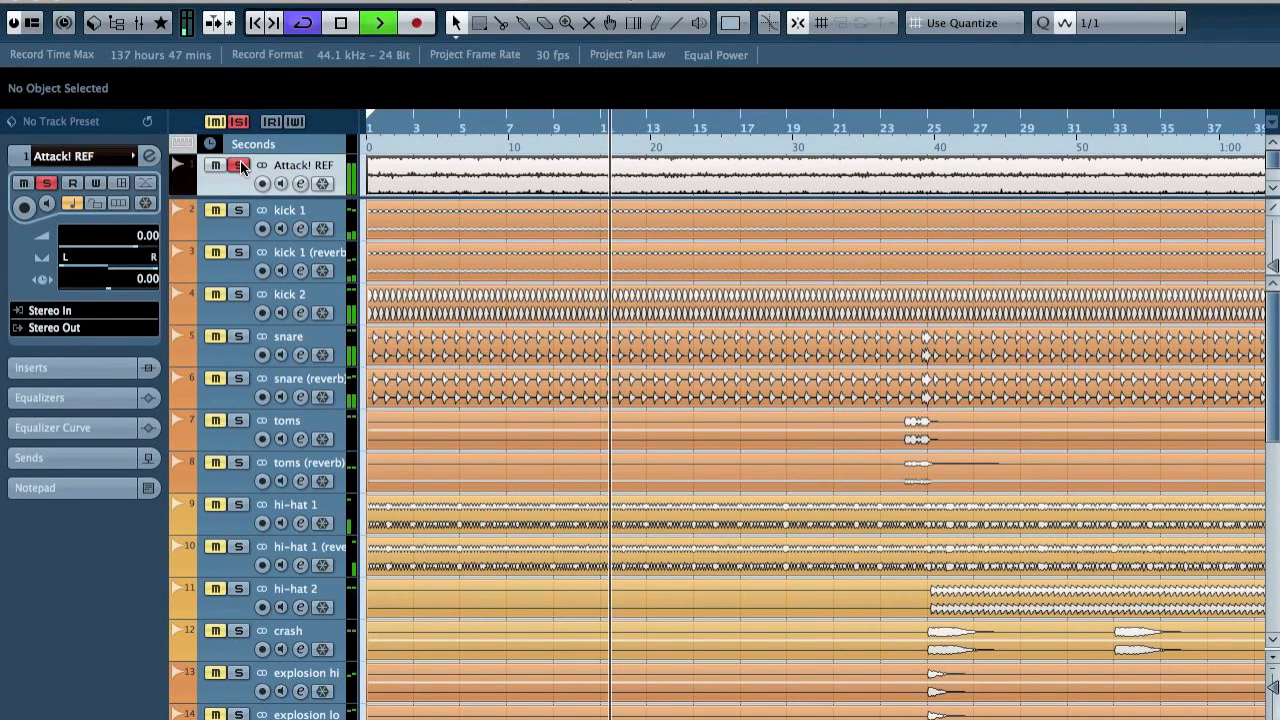
click(241, 166)
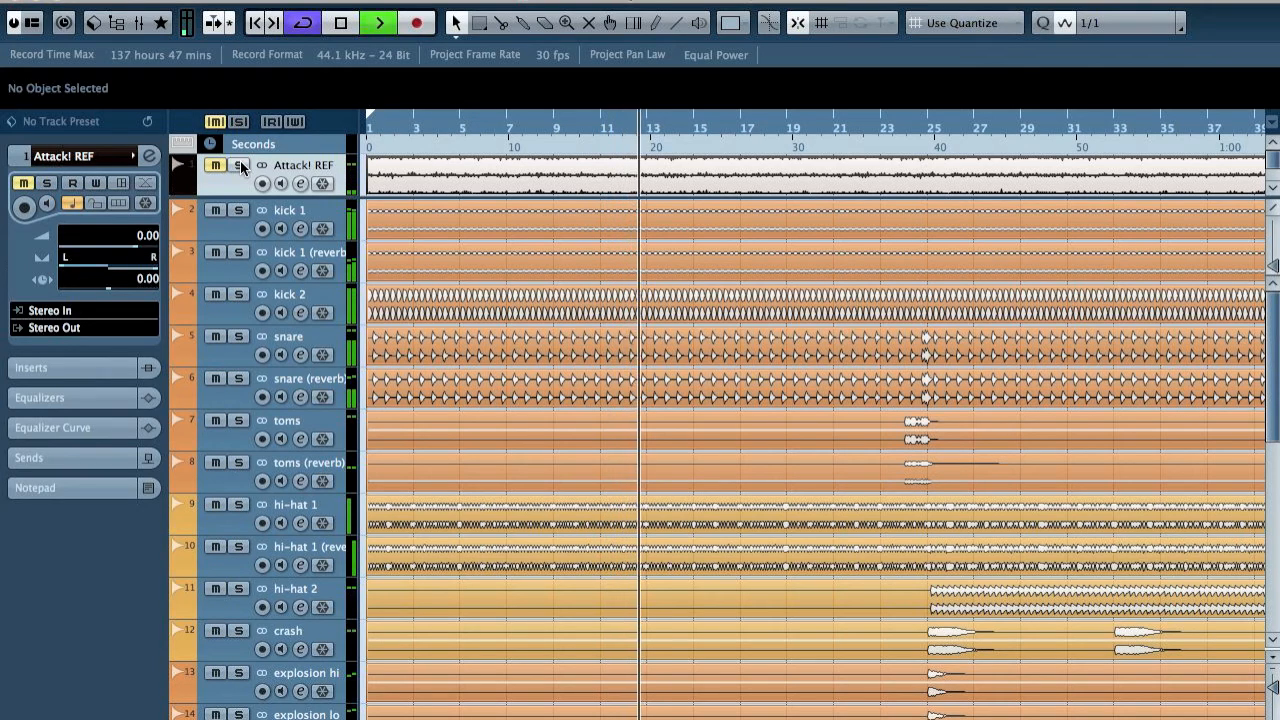
Solo the Attack! REF track to compare it with the mix, and return it to unsoloed and muted
click(241, 166)
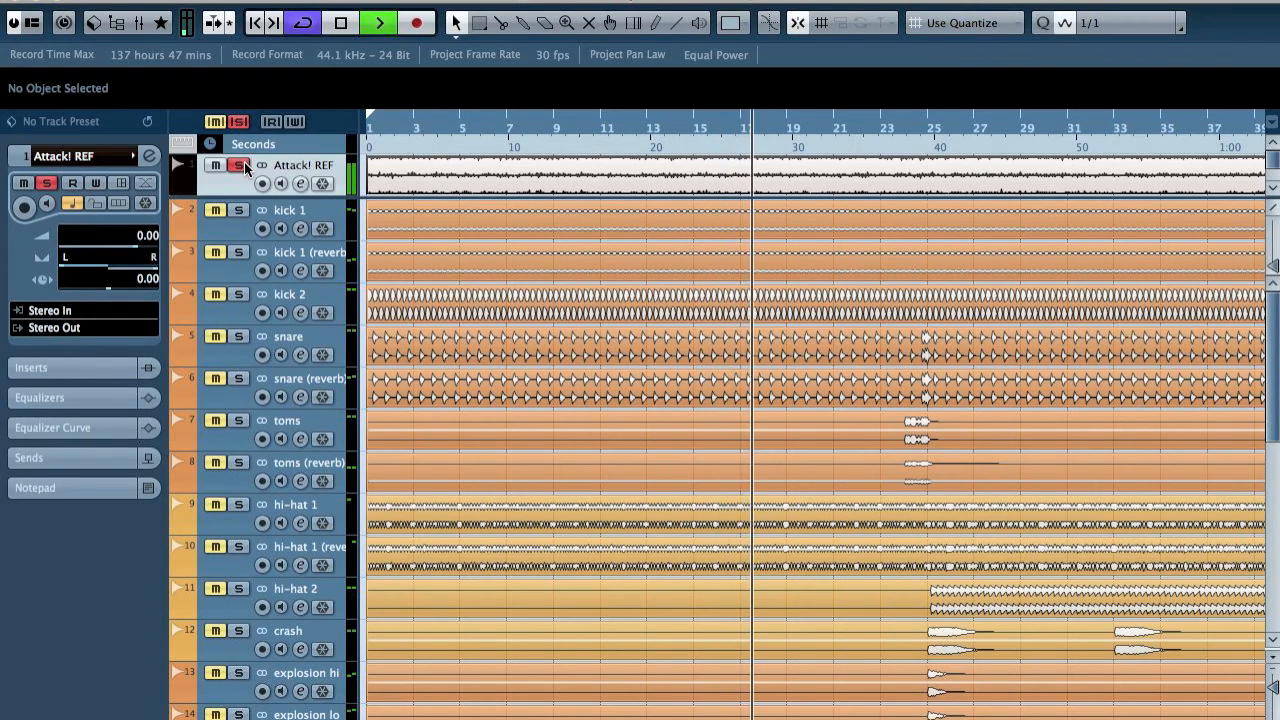
click(241, 166)
click(215, 166)
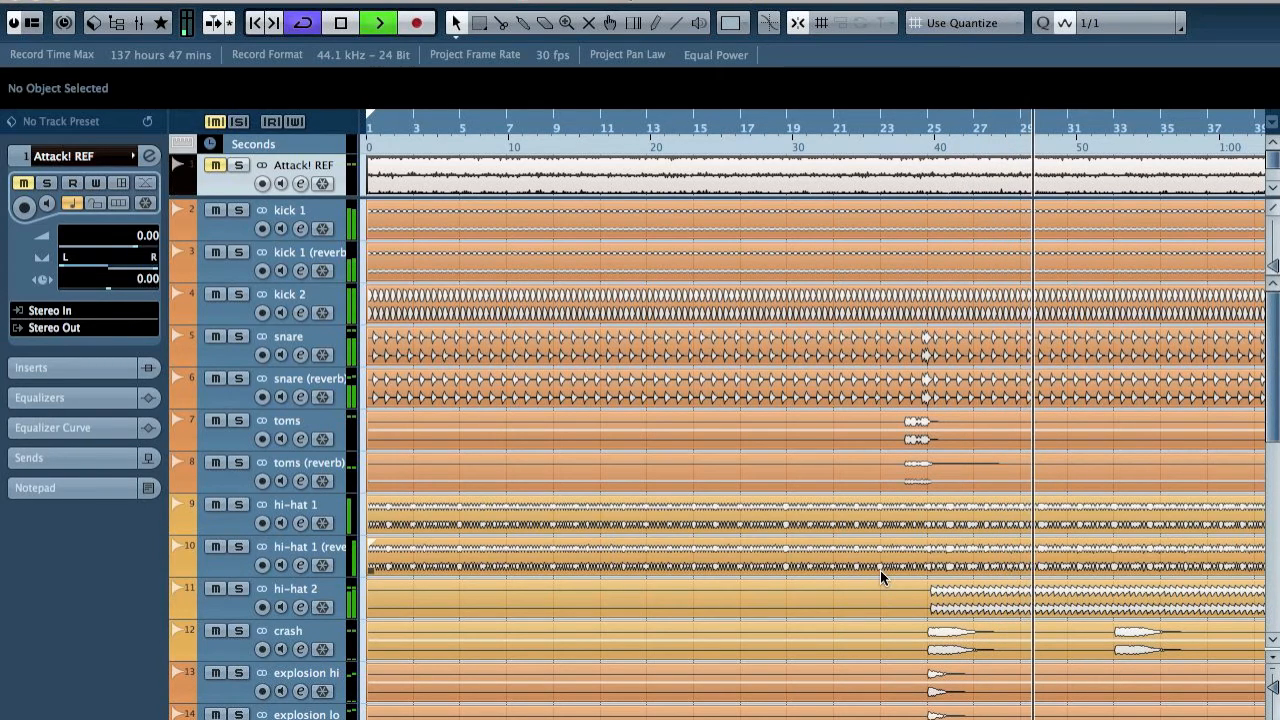
Play the passage from around bar 32 and raise the crash track's level to 2.16 dB
scroll(880, 570, right, 10)
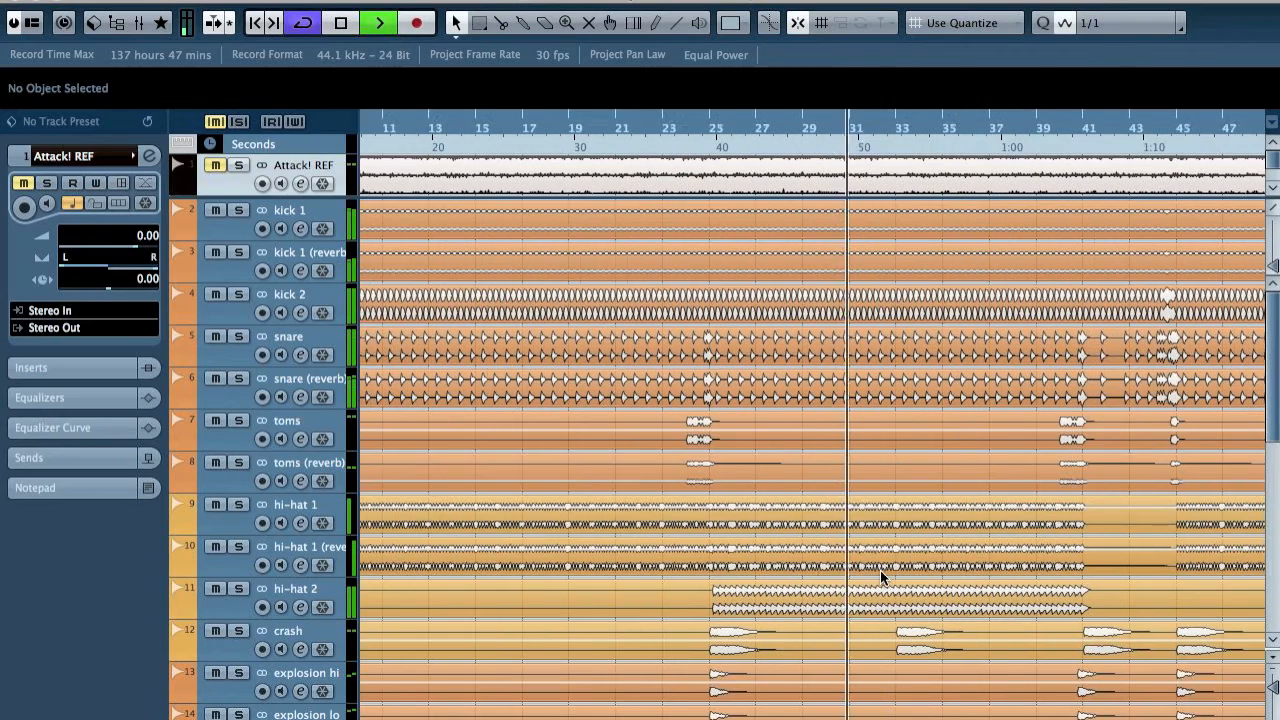
scroll(1008, 432, down, 2)
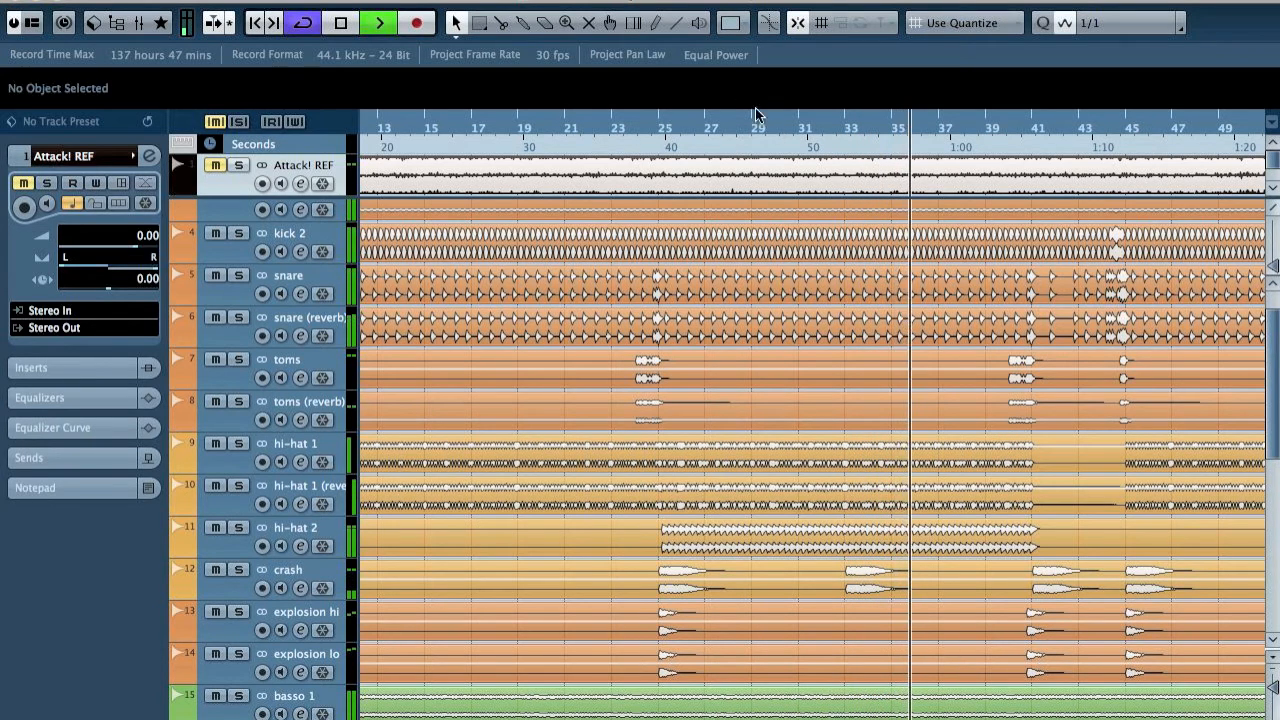
key(space)
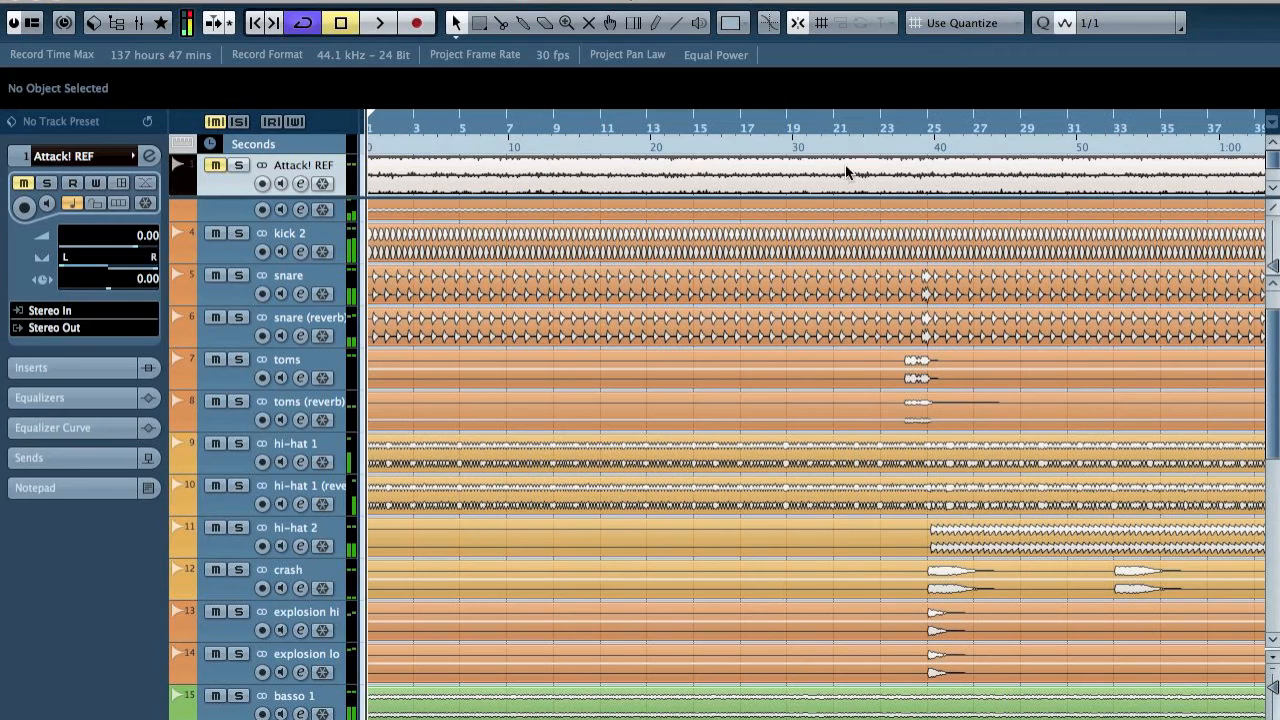
click(1090, 130)
key(space)
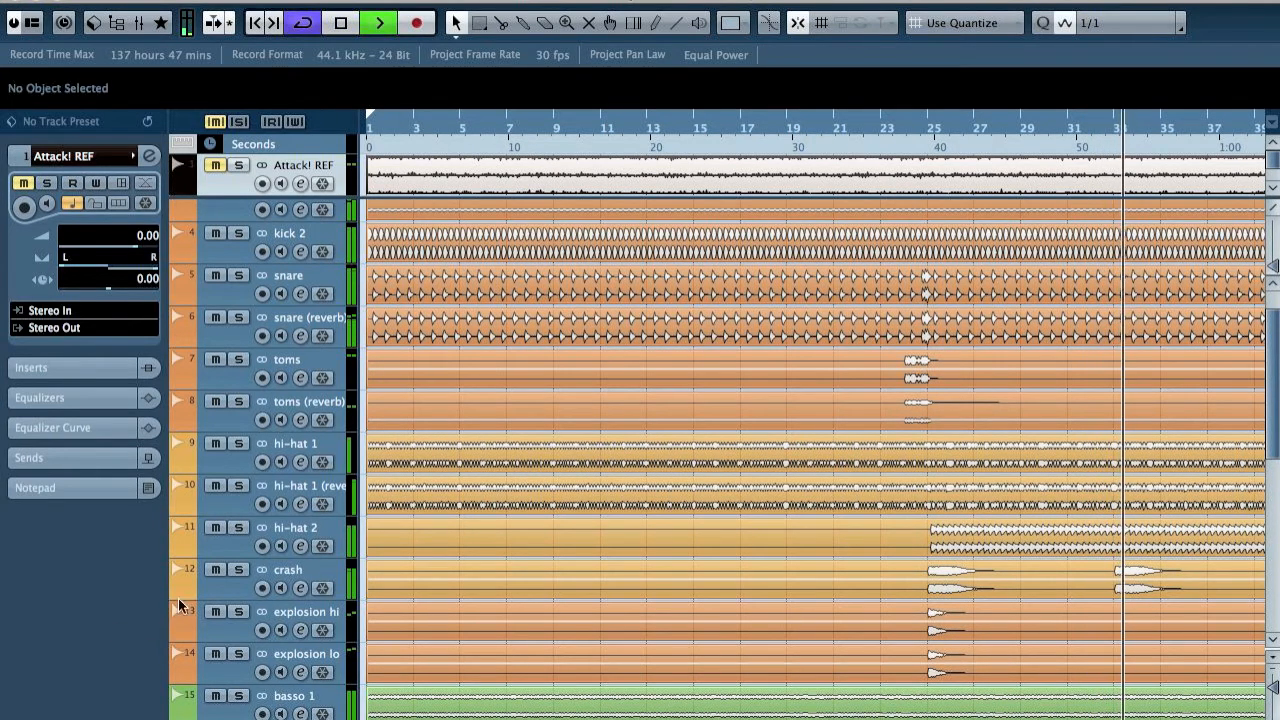
key(space)
click(222, 594)
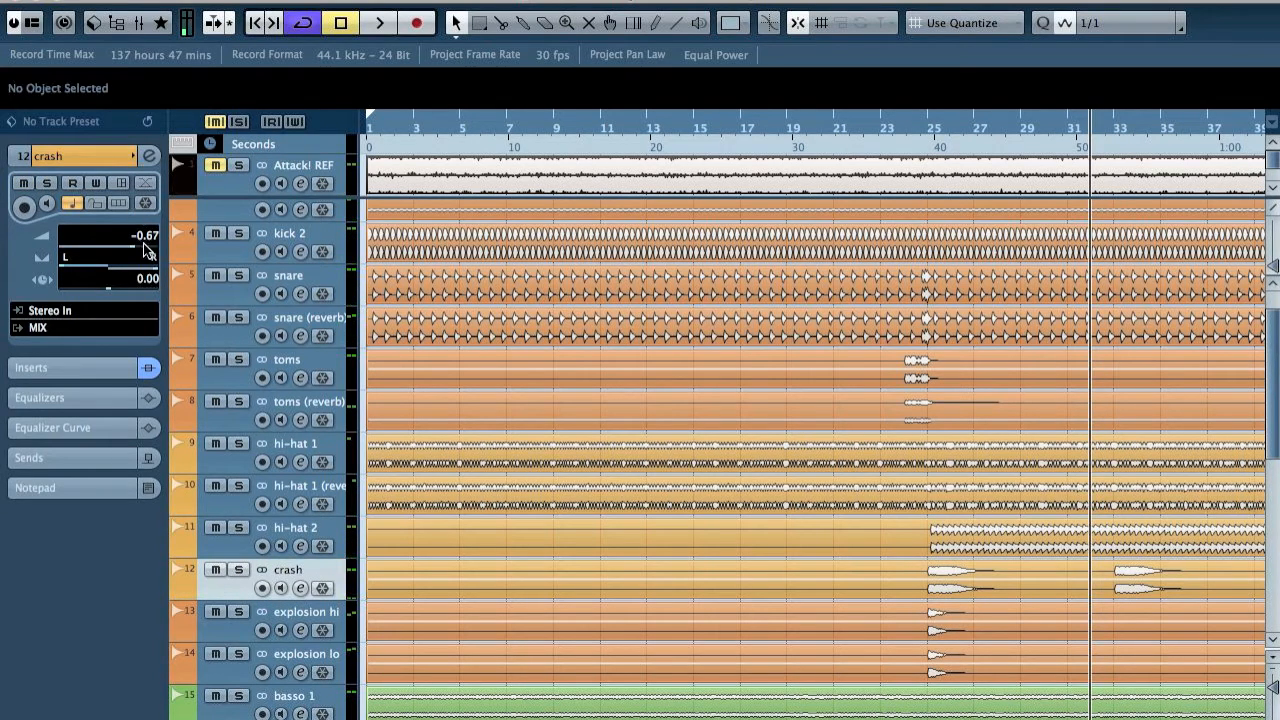
key(space)
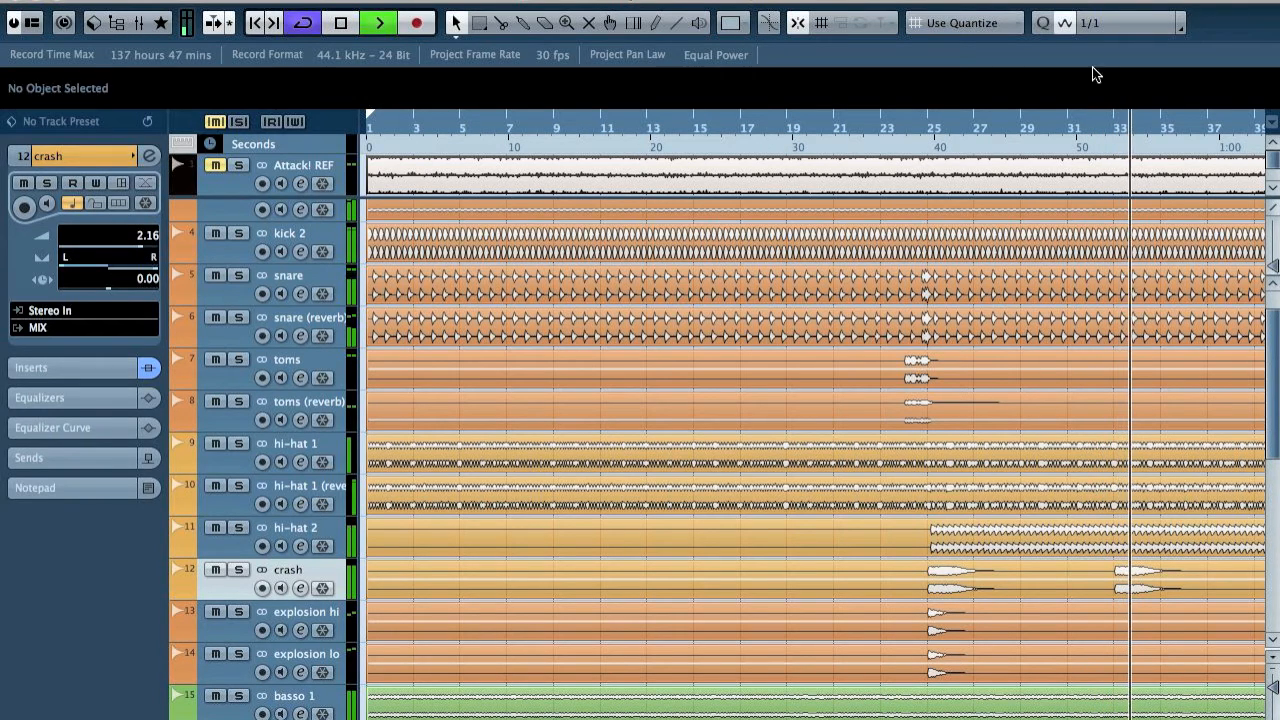
key(space)
Play from just before bar 24 and raise the explosion hi track's level to 1.00 dB
click(903, 128)
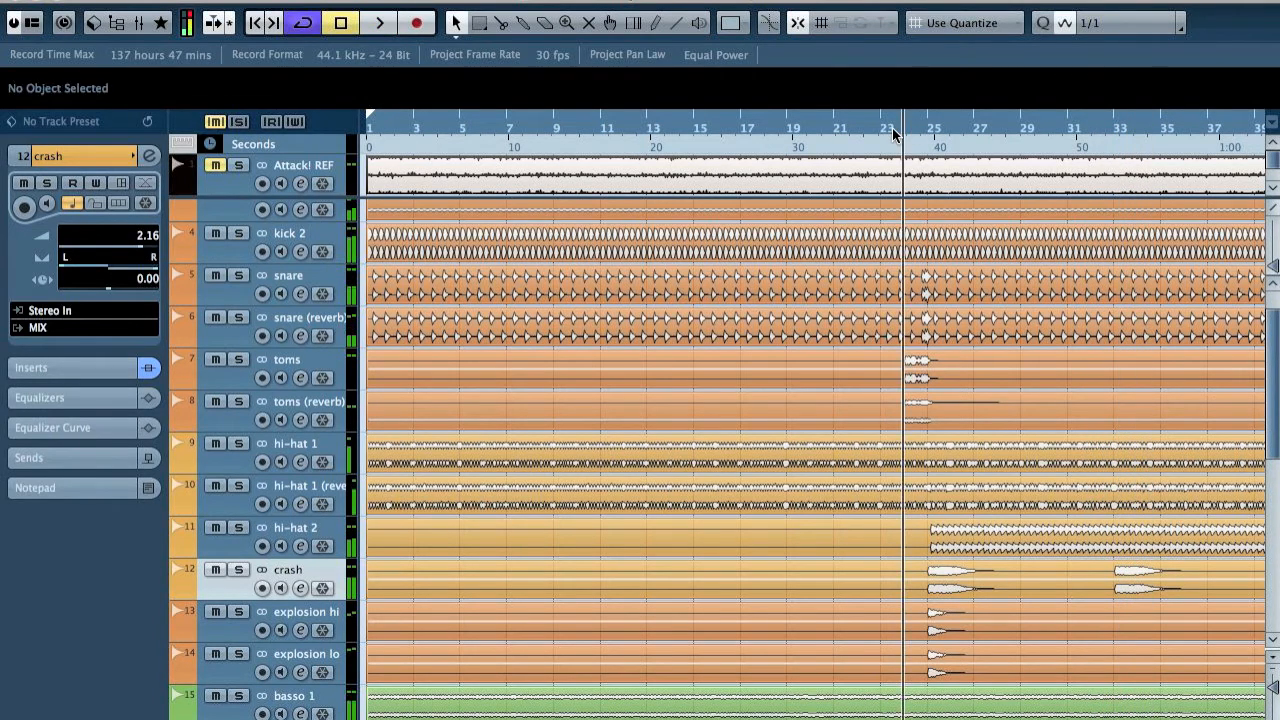
key(space)
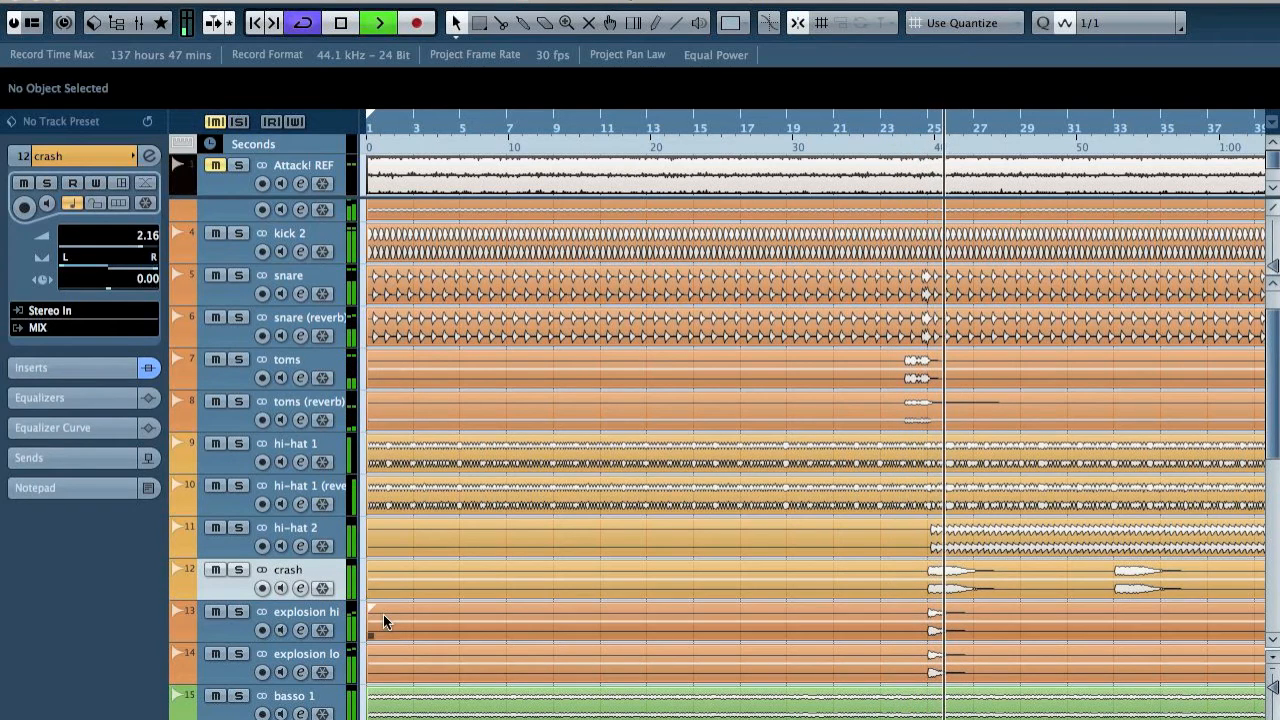
key(space)
click(330, 613)
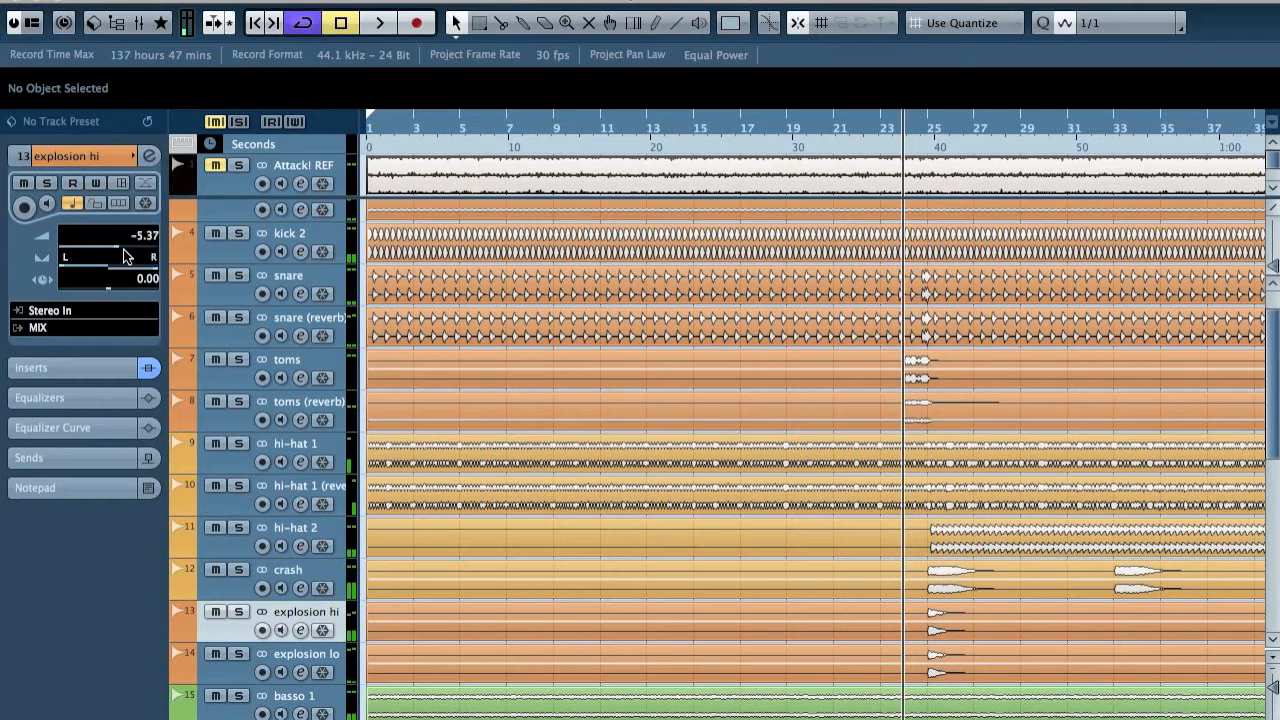
key(space)
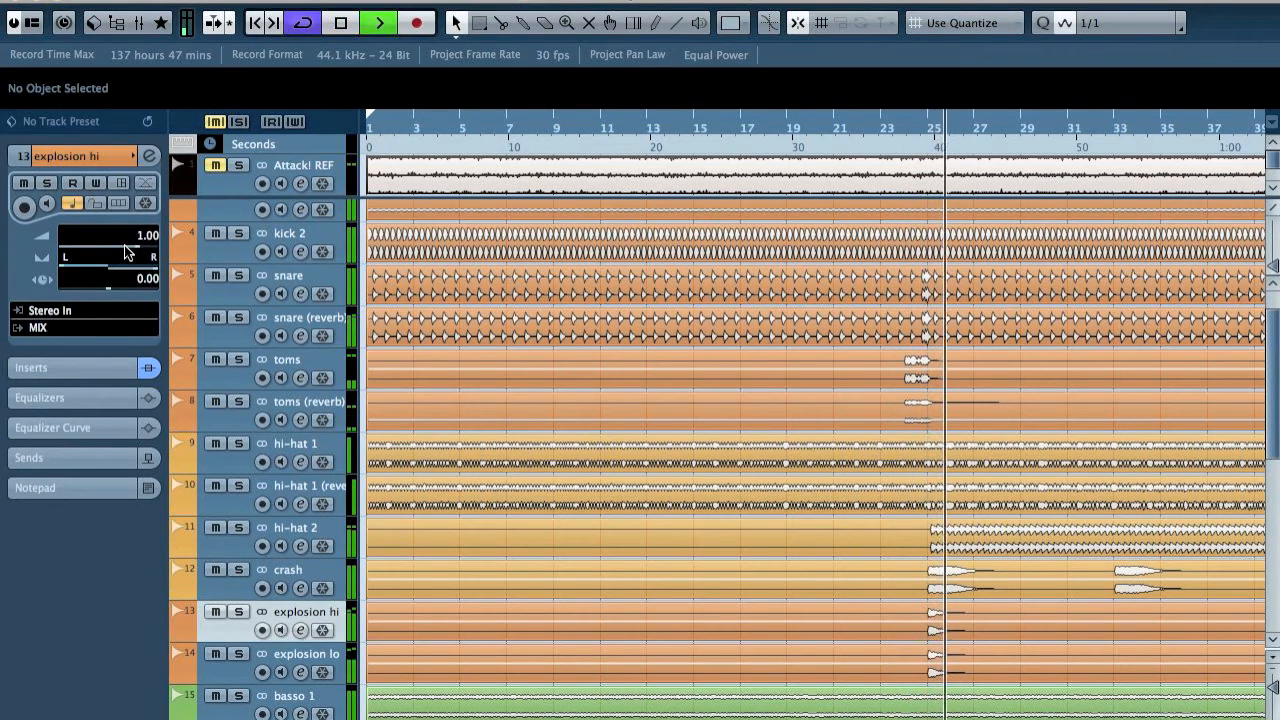
key(space)
Raise the explosion lo track's level to 5.51 dB while playing the explosion passage
click(328, 652)
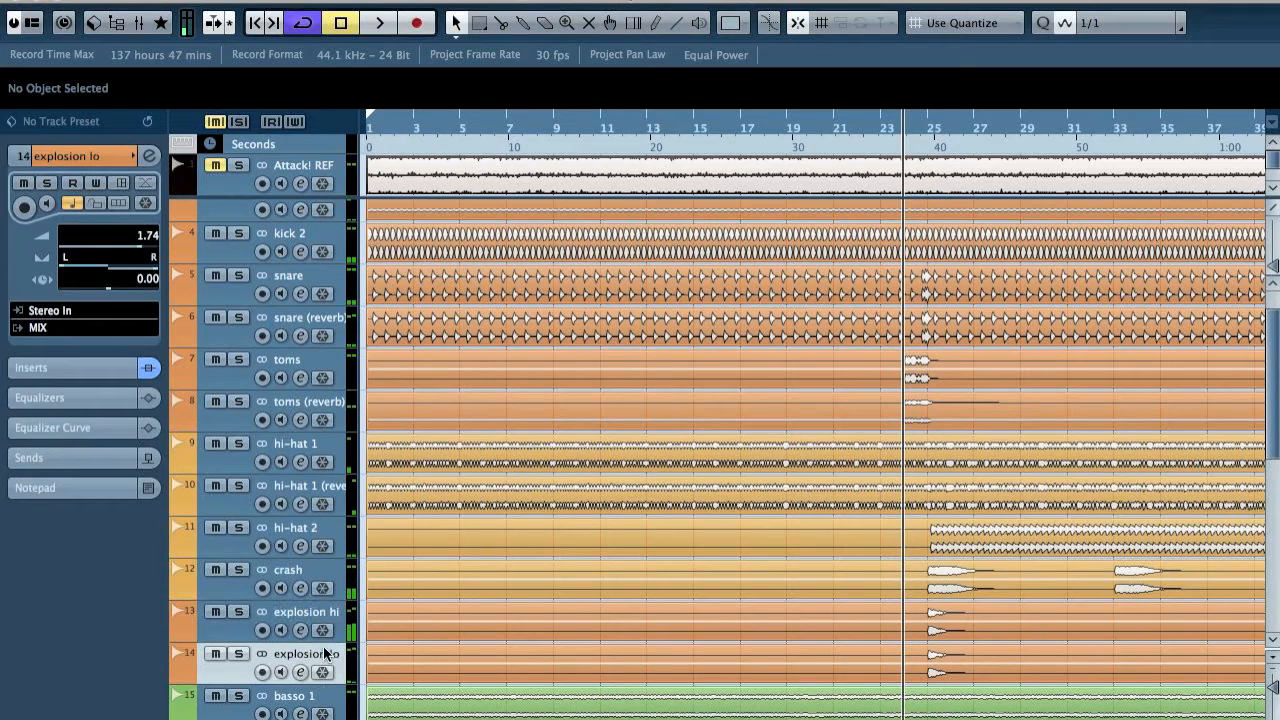
key(space)
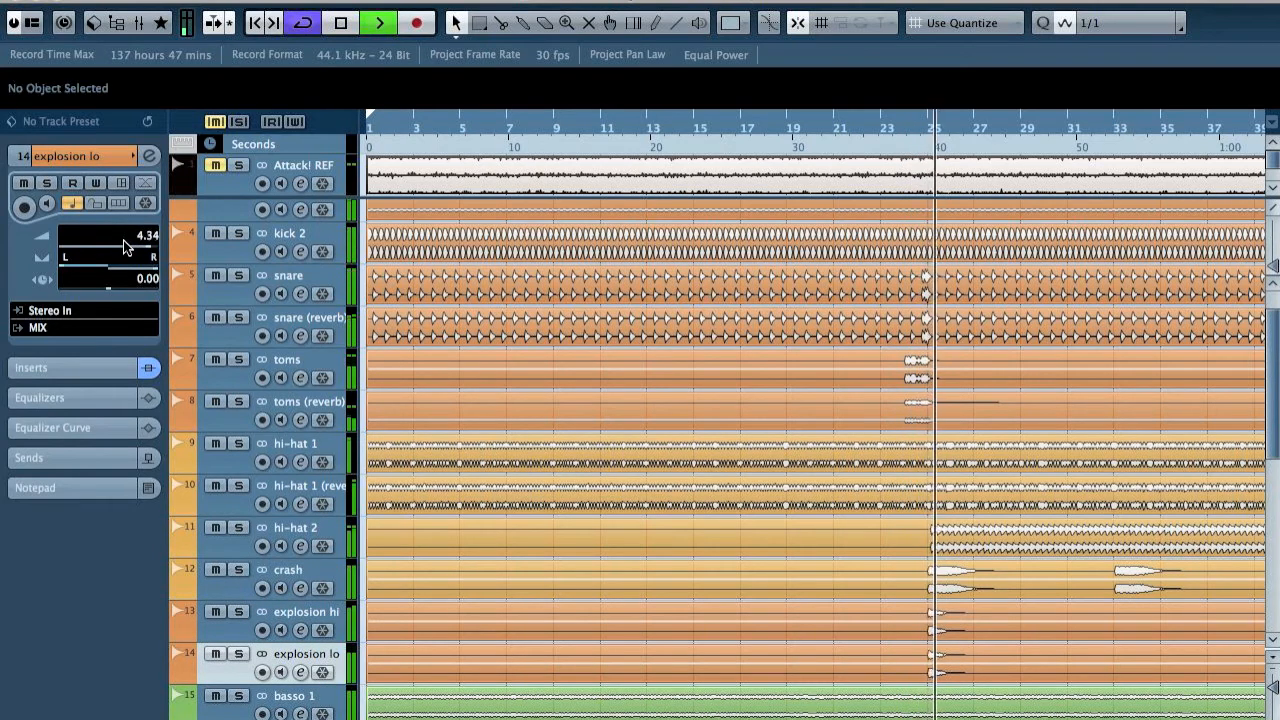
key(space)
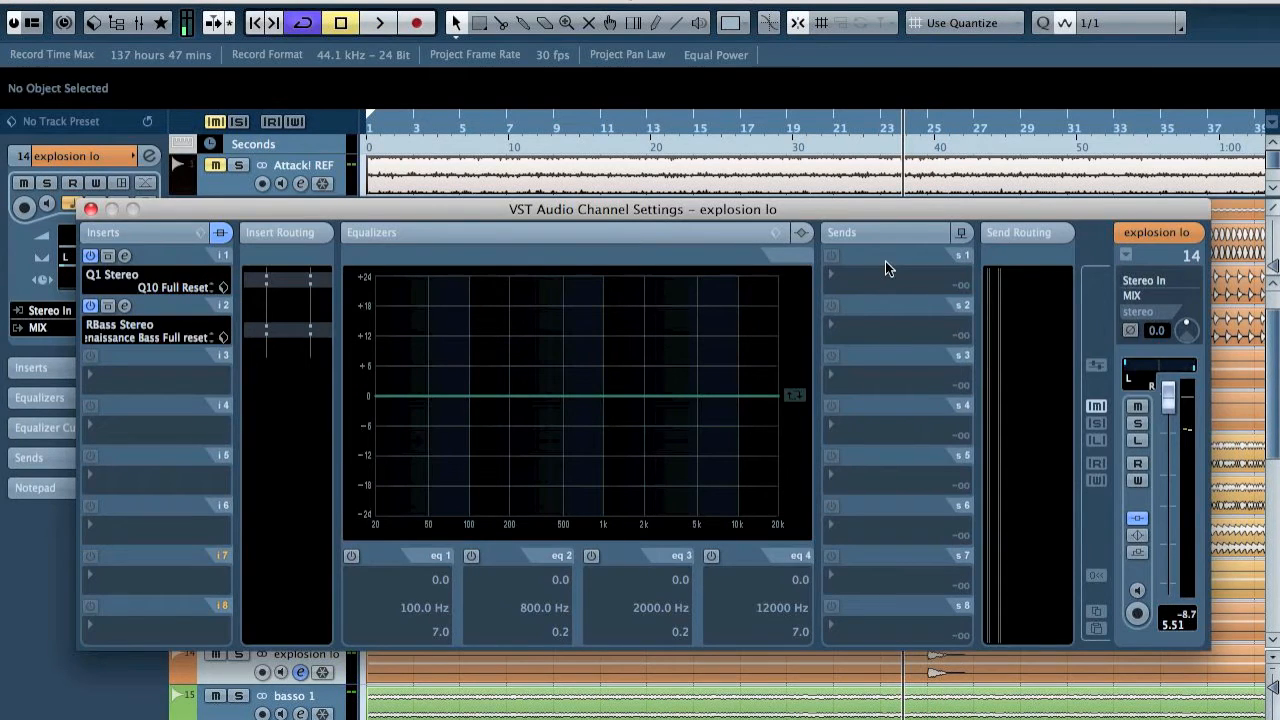
Route explosion lo's first send to the basso 2 Compressor side-chain, enable it and set its level to -6 dB
click(885, 261)
click(978, 351)
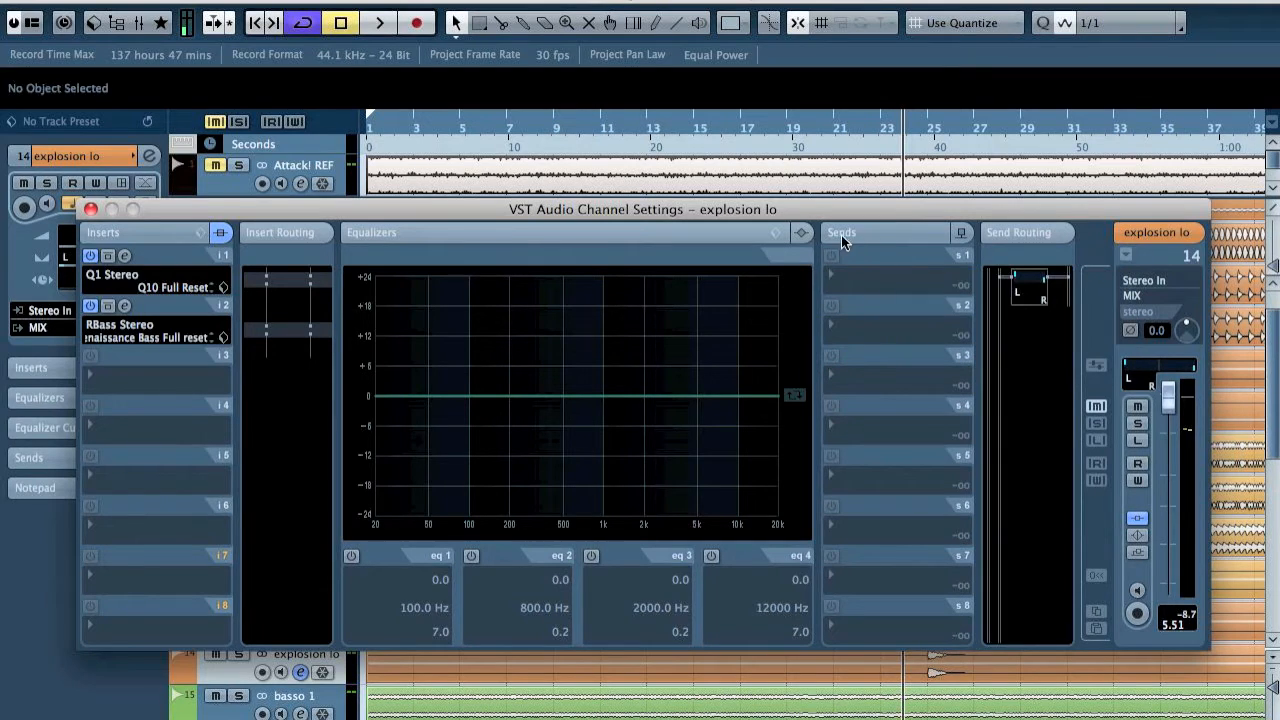
click(833, 257)
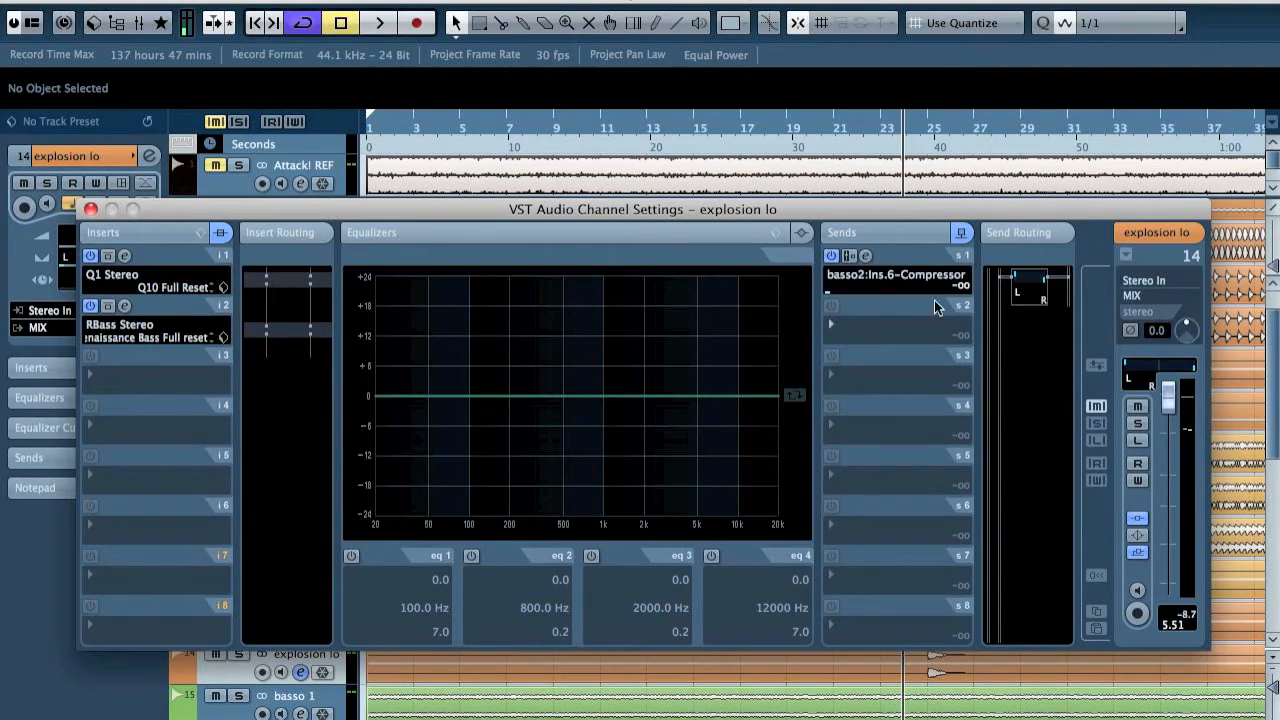
double_click(953, 287)
text(-6)
key(Return)
Set the explosion lo side-chain send to 0 dB, checking the basso 2 compressor during playback, and close the channel settings
click(866, 257)
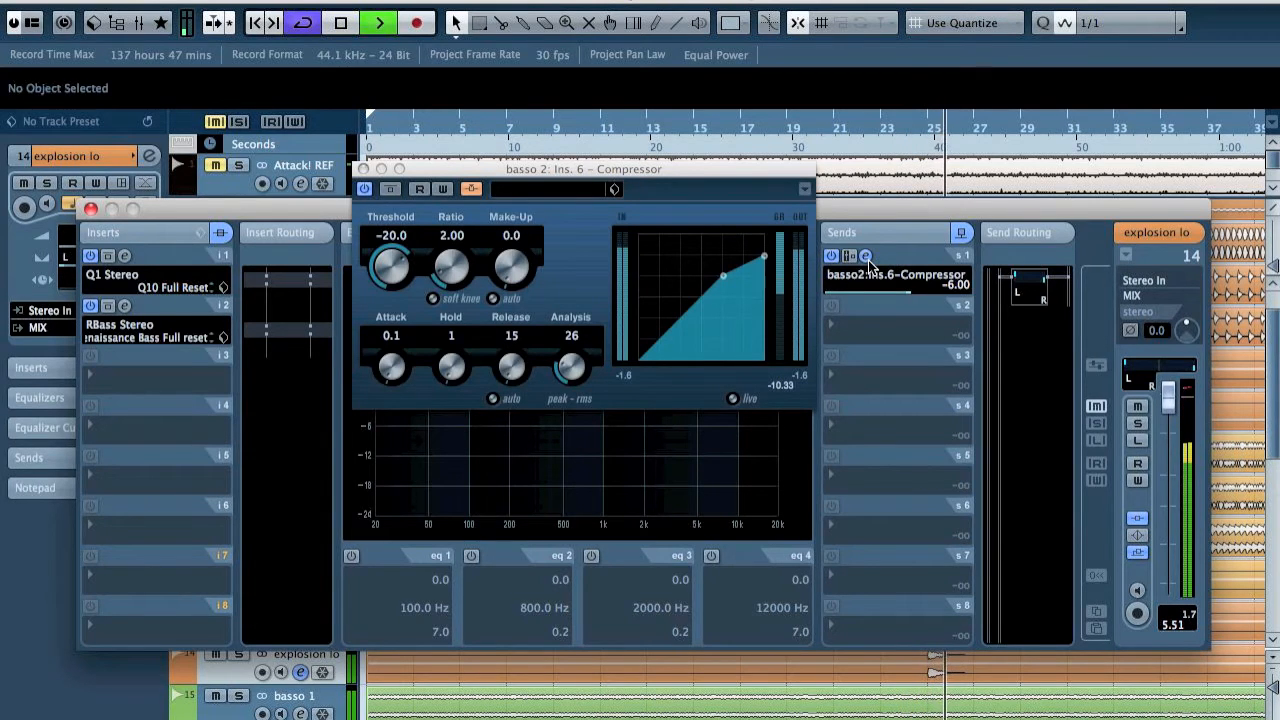
key(space)
click(866, 257)
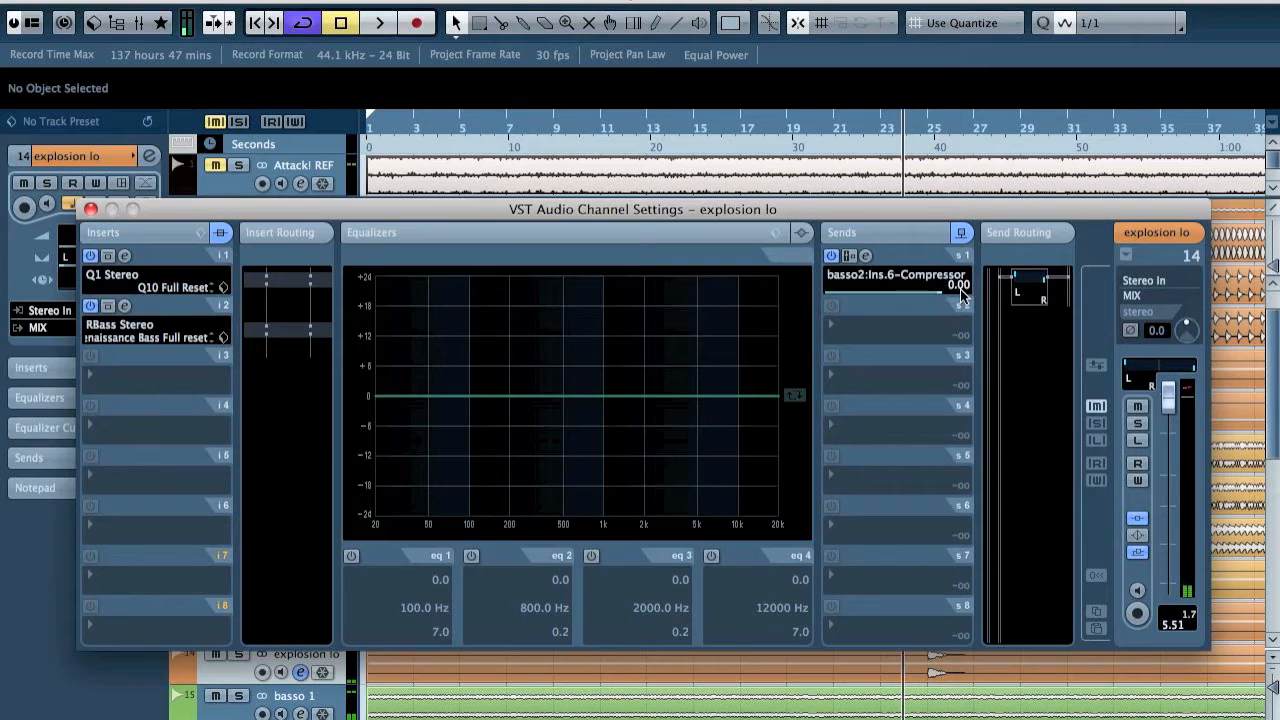
click(866, 257)
key(space)
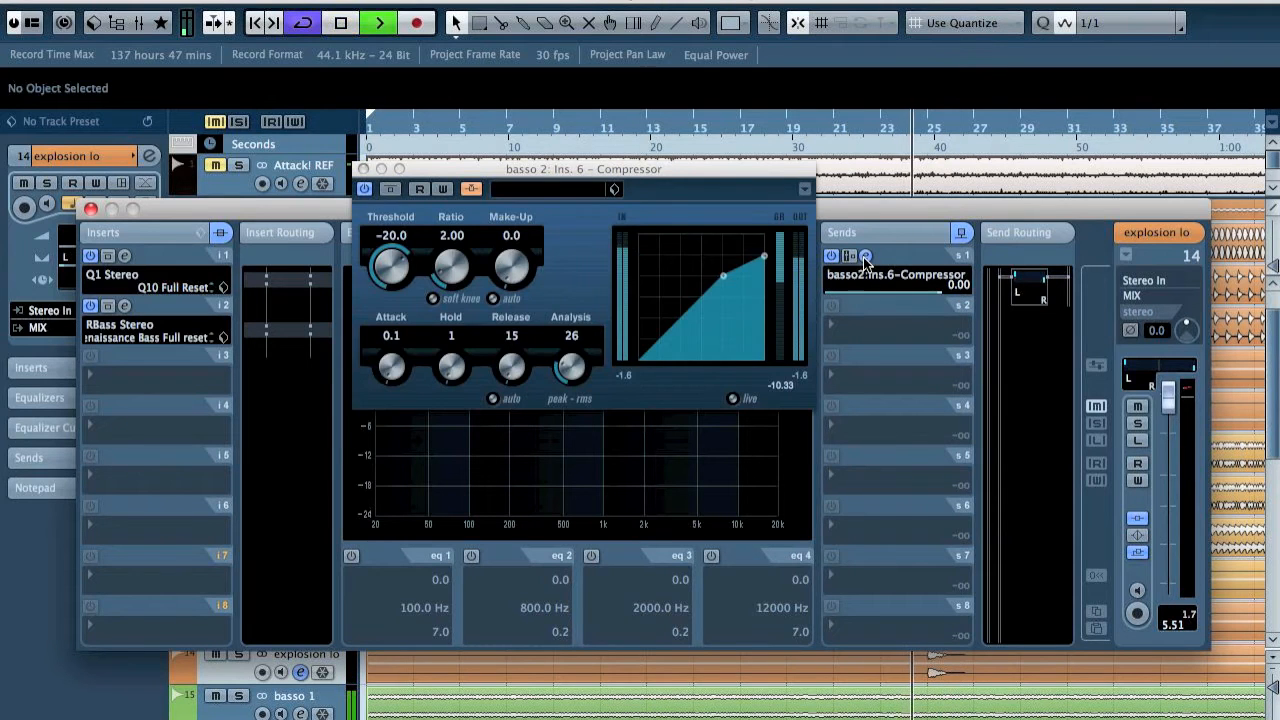
key(space)
click(866, 257)
click(88, 209)
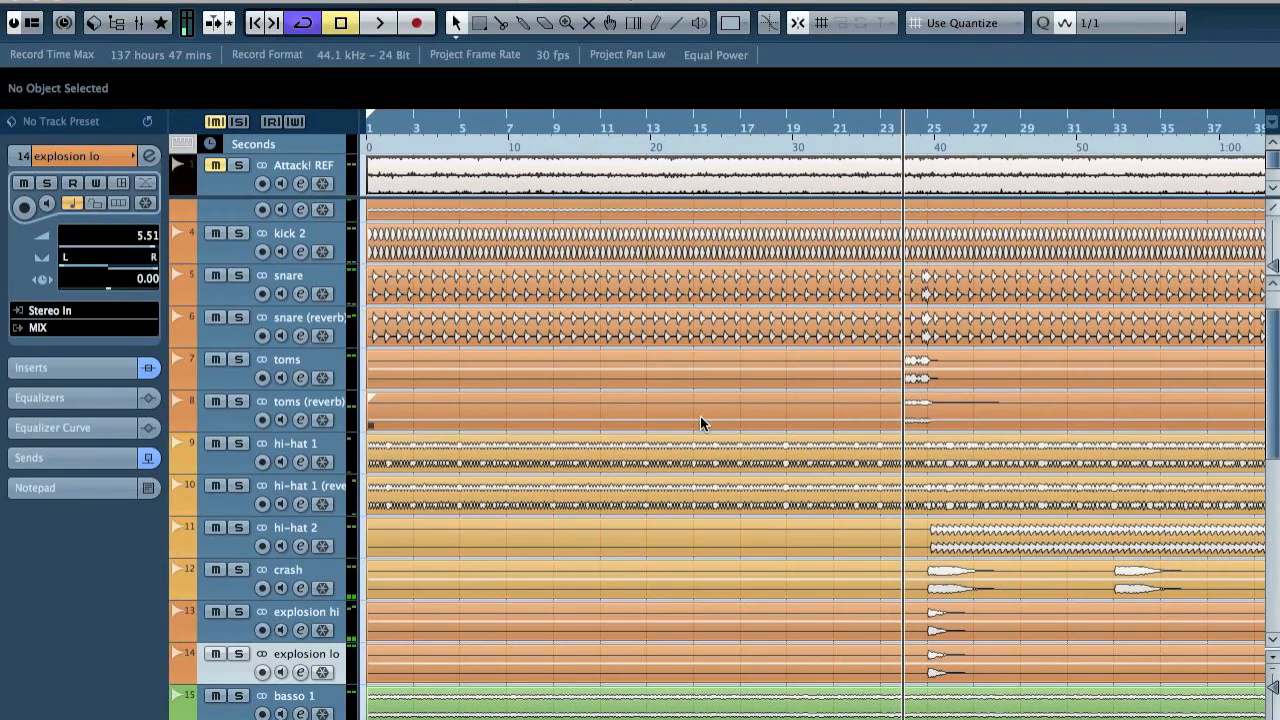
Inspect explosion lo's RBass insert during playback, close its windows and listen to the explosion passage again
scroll(700, 420, down, 5)
scroll(763, 524, up, 6)
scroll(763, 524, right, 2)
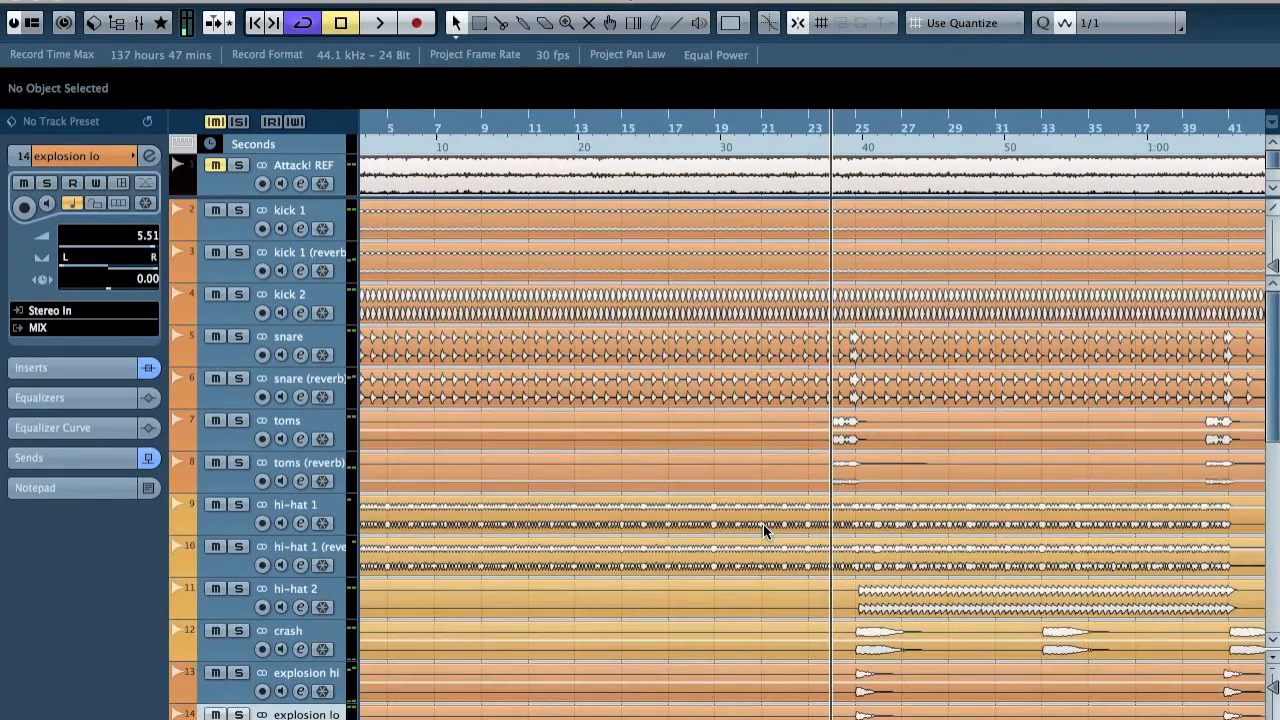
scroll(763, 524, down, 1)
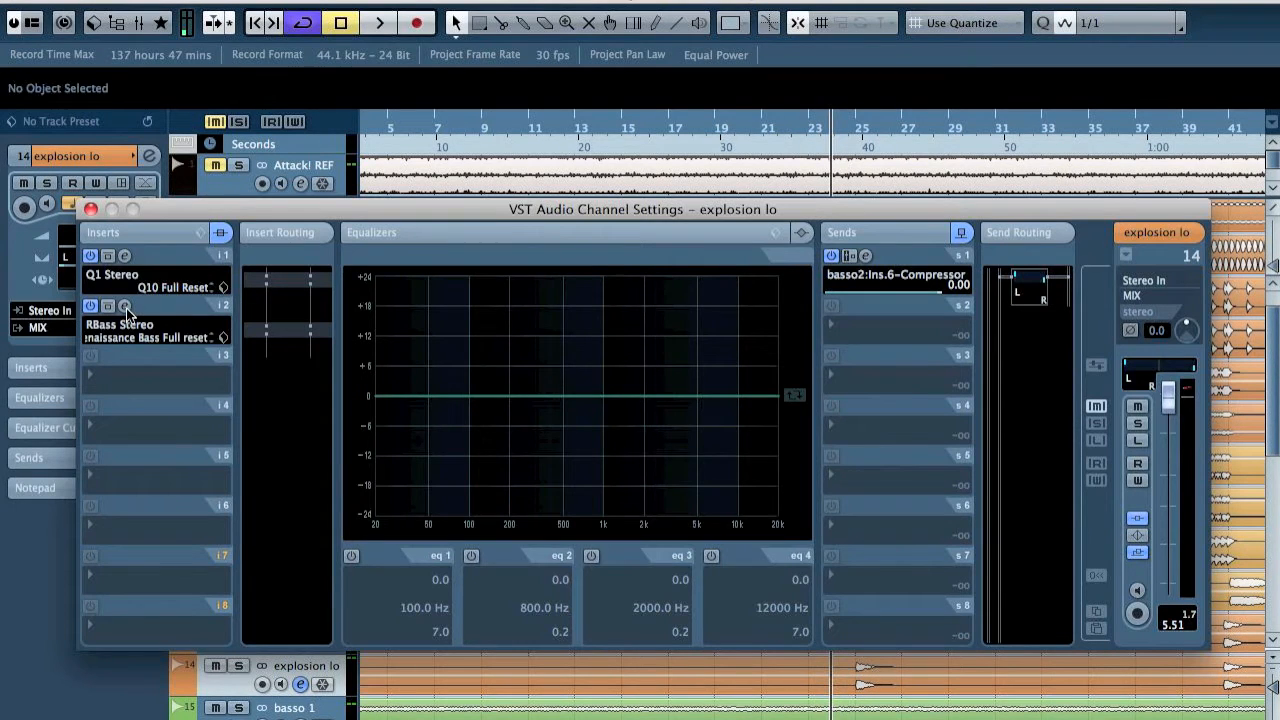
click(125, 306)
key(space)
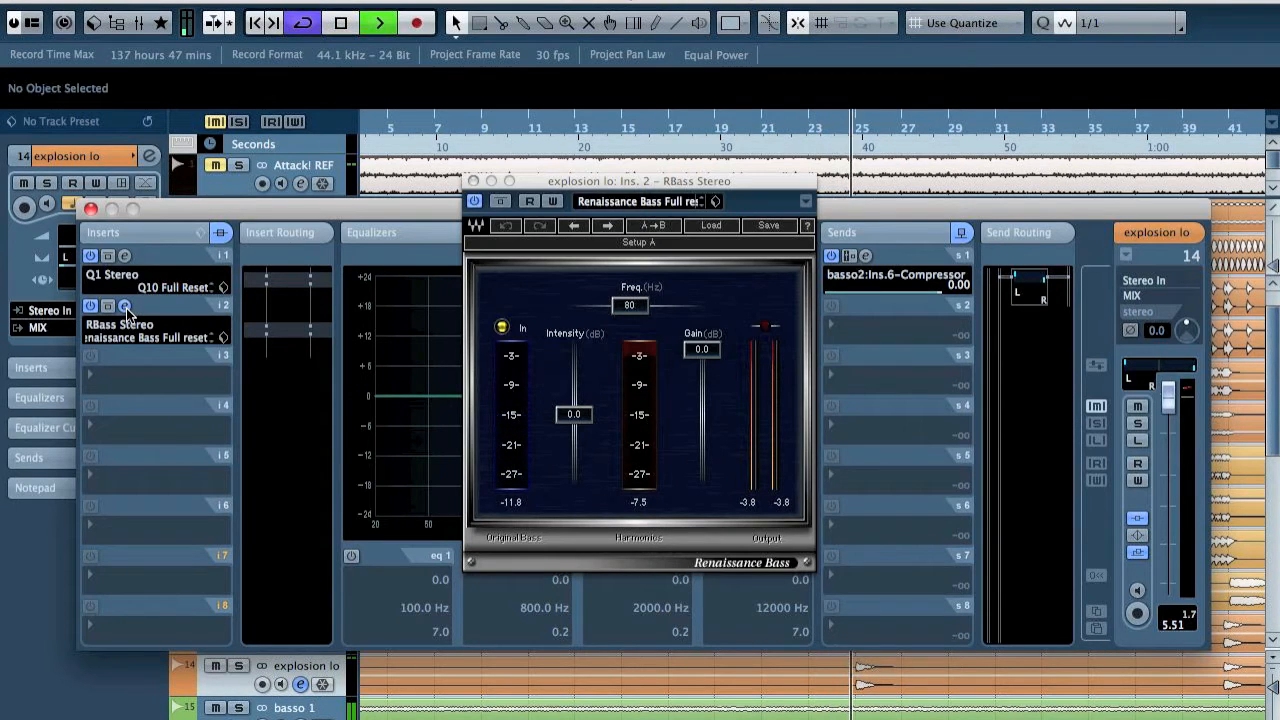
key(space)
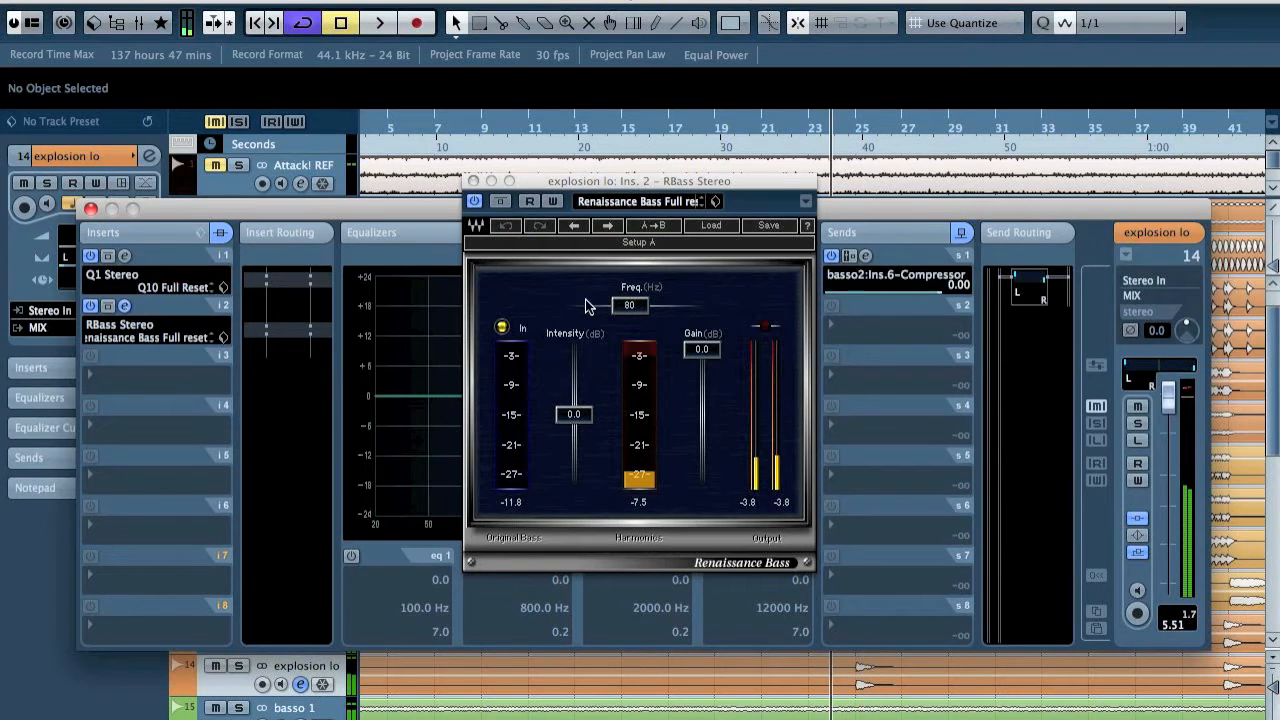
click(471, 181)
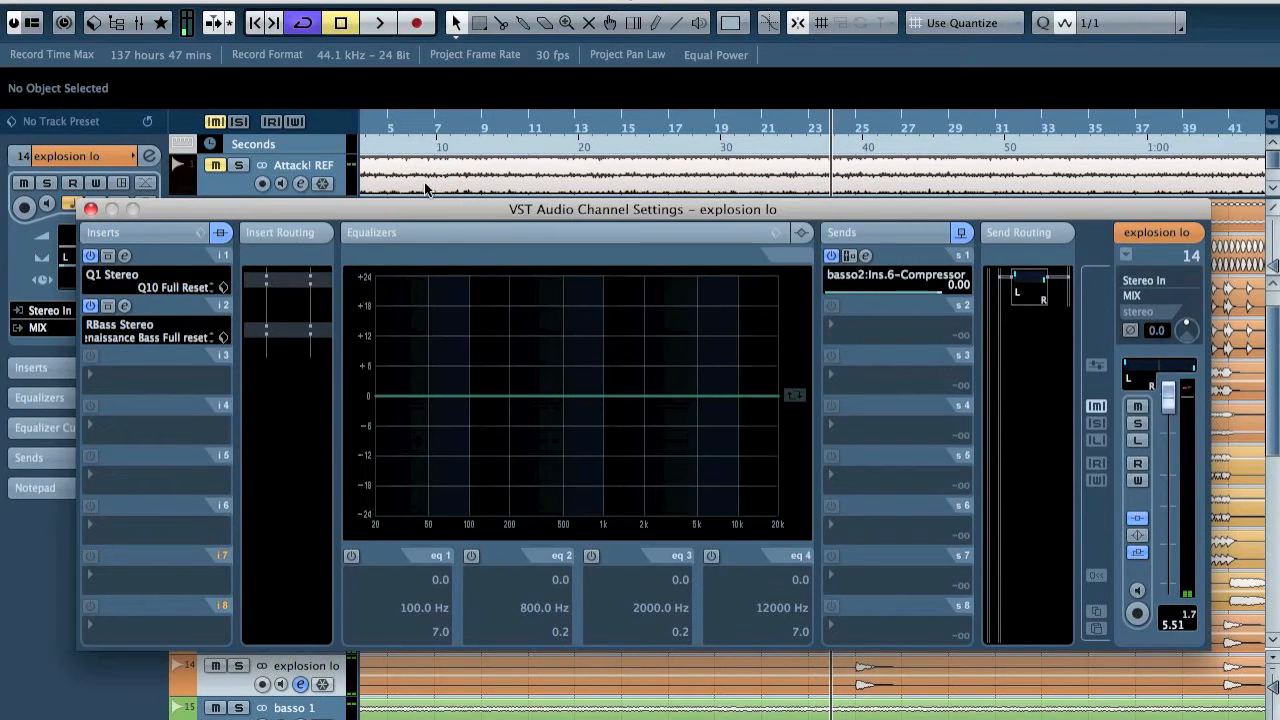
click(91, 209)
key(space)
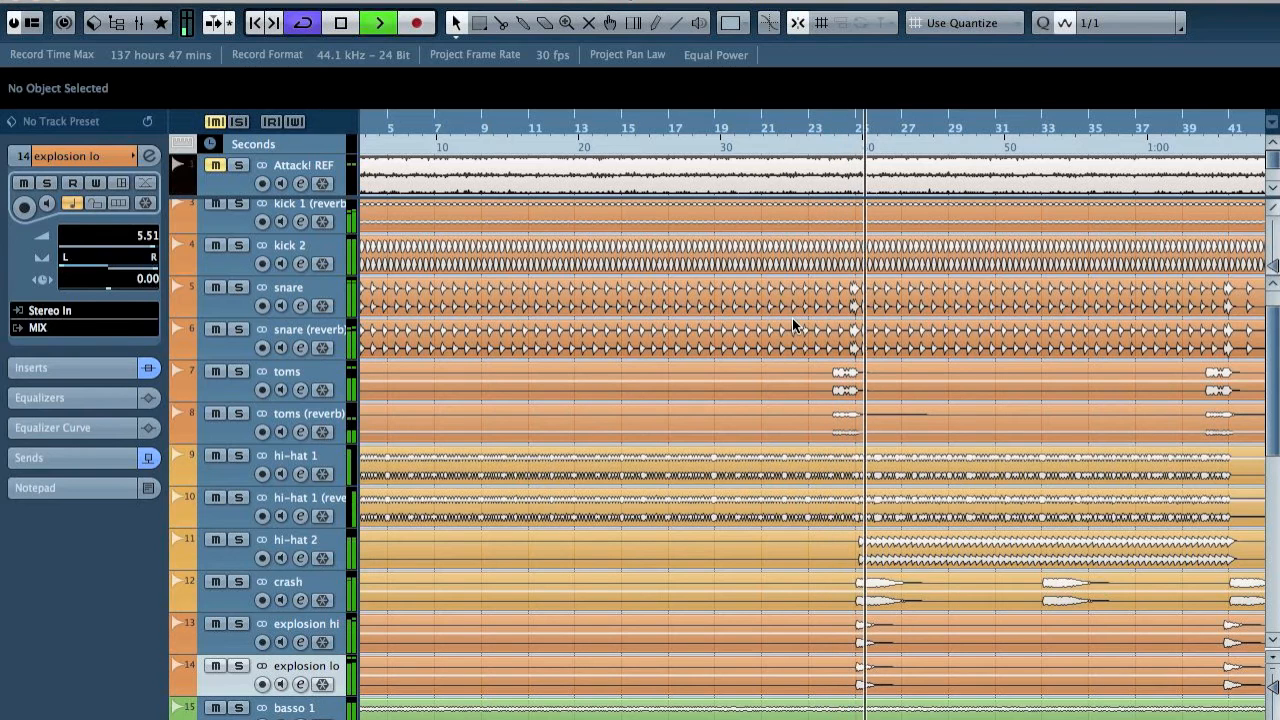
key(space)
Raise the L1 limiter's out ceiling on explosion hi to -2.3 during playback and close the plug-in and channel settings
scroll(618, 455, down, 3)
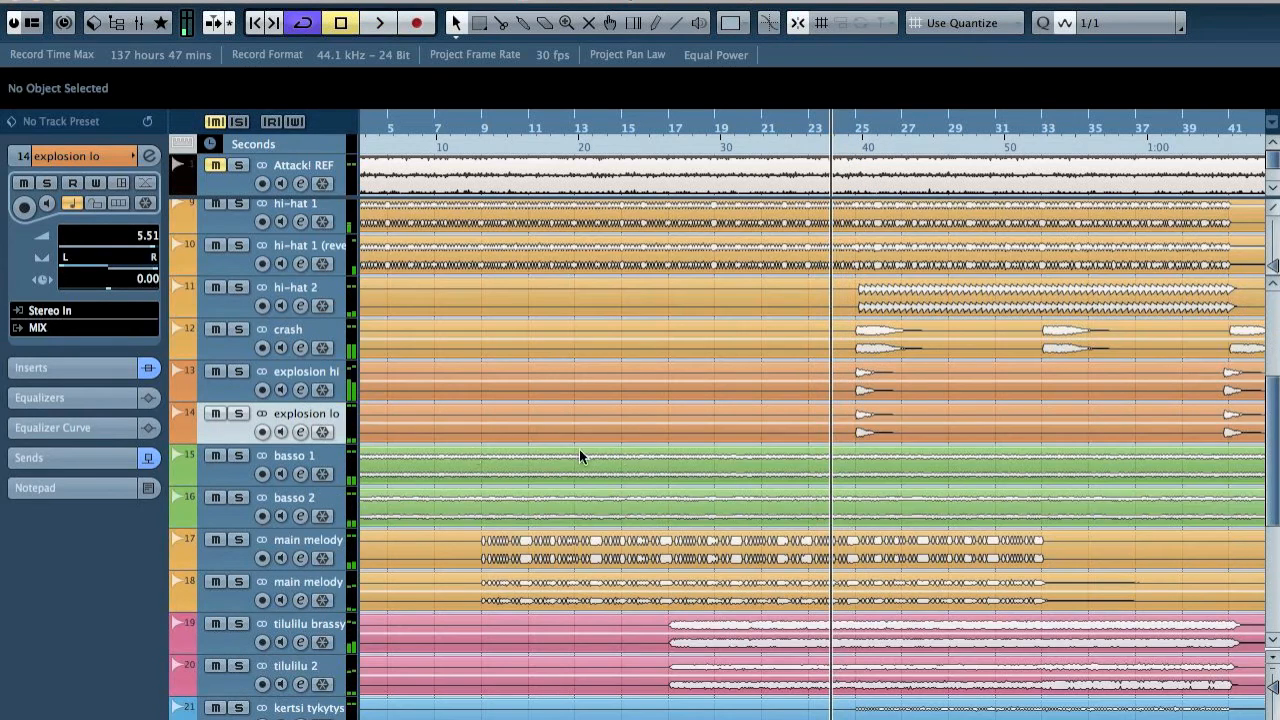
click(335, 380)
key(e)
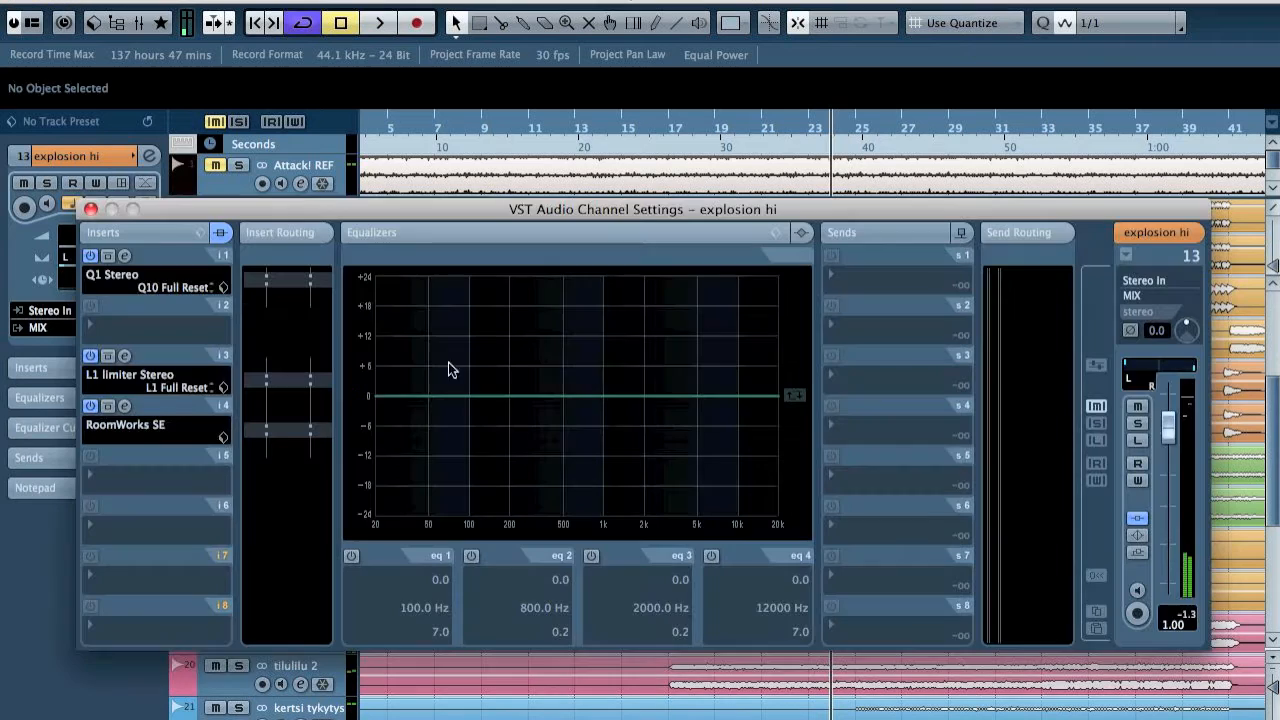
key(space)
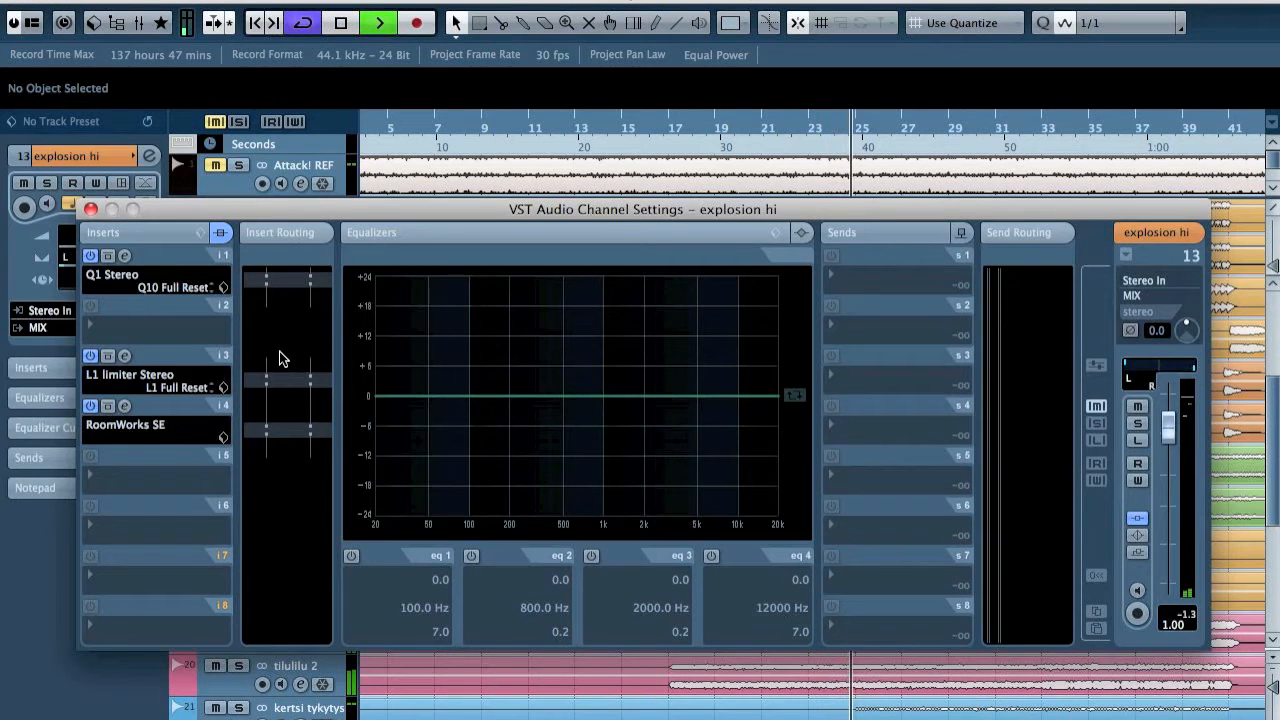
key(space)
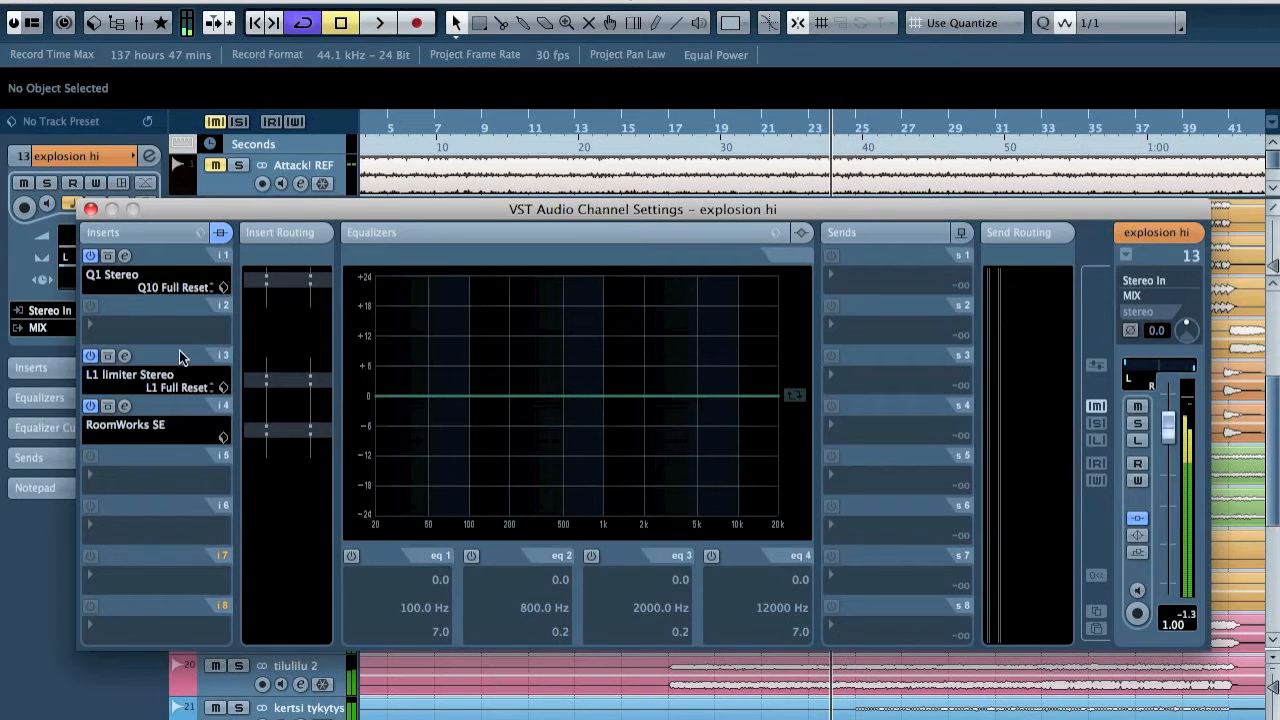
click(124, 356)
drag(866, 366, 866, 336)
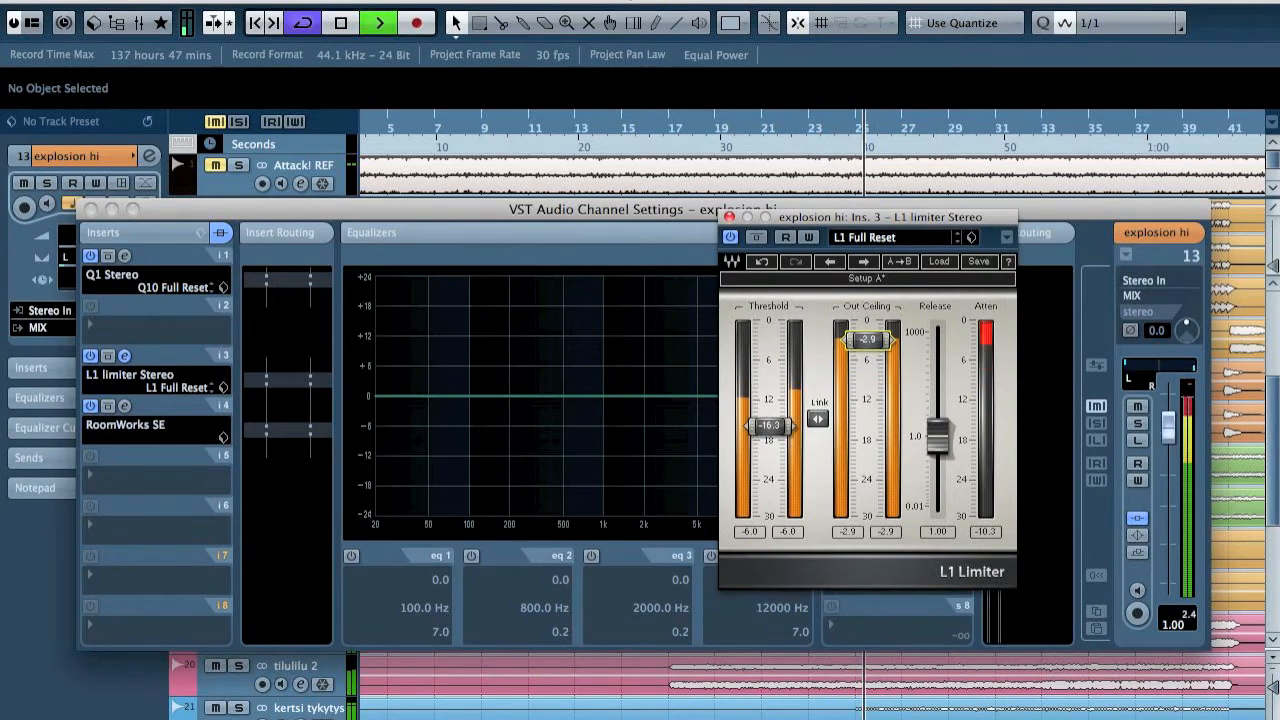
key(space)
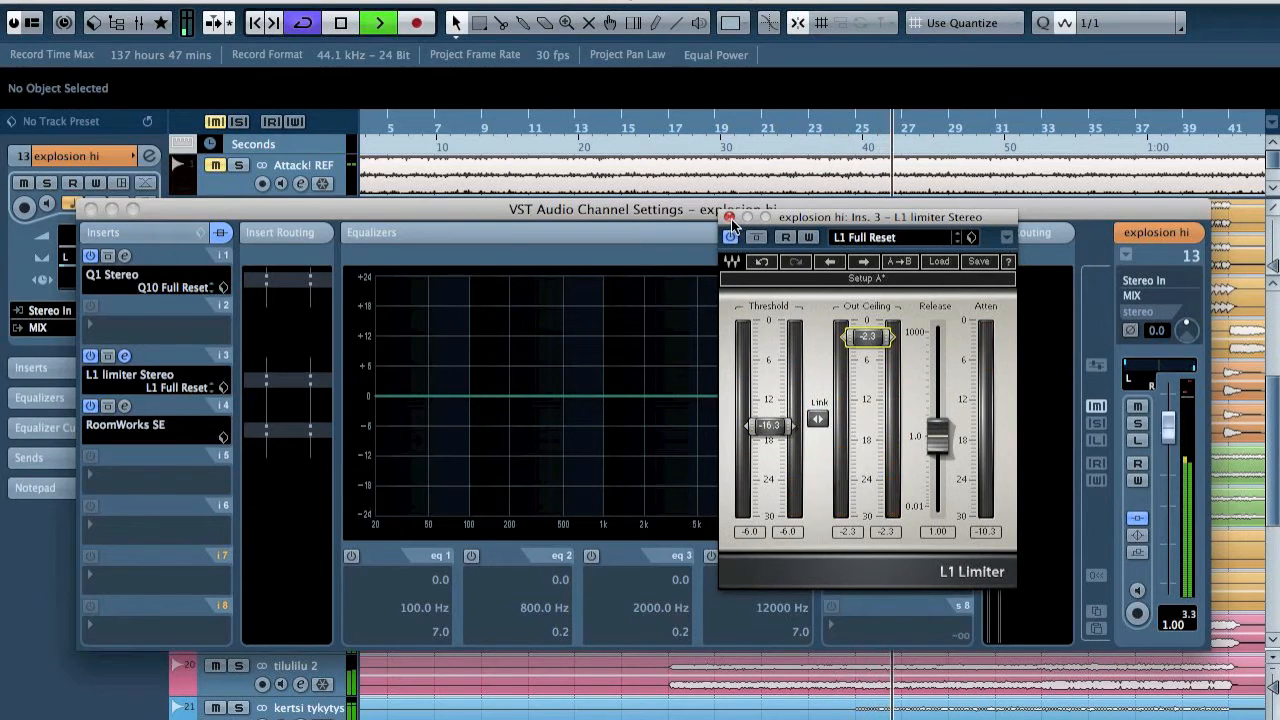
click(730, 218)
click(90, 209)
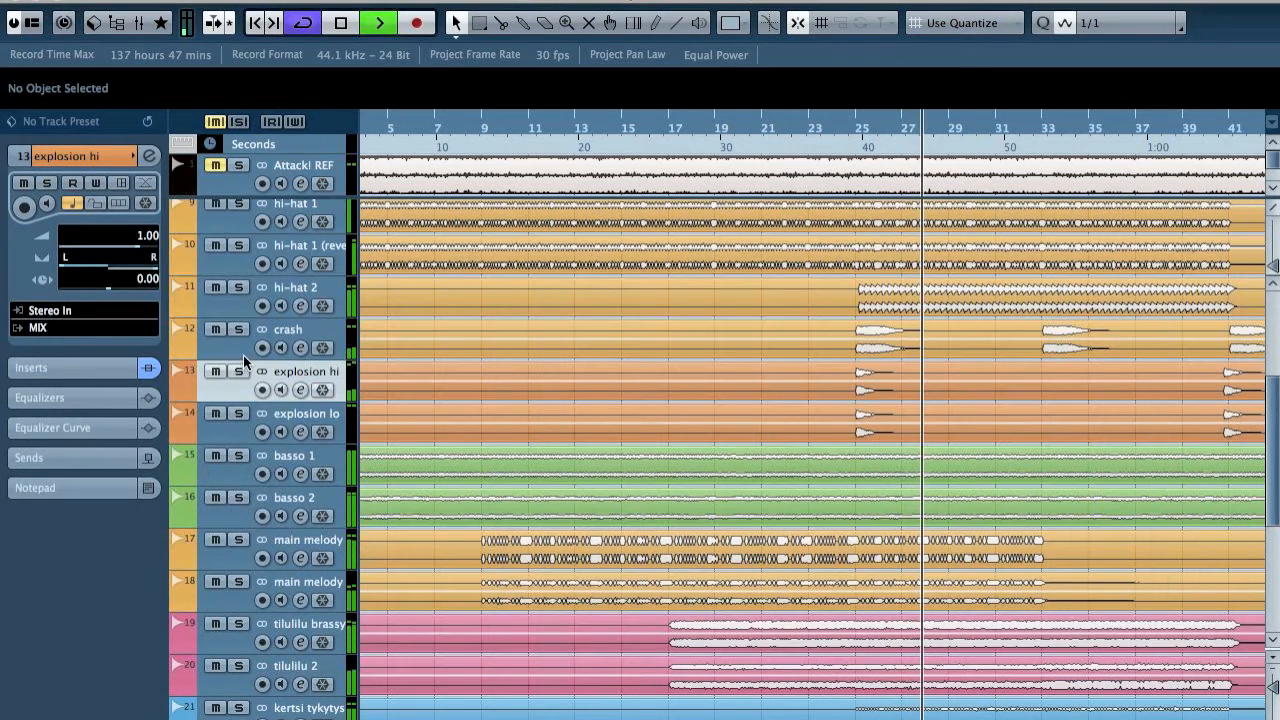
Lower the explosion hi track's level to -0.29 dB and select the explosion lo track
drag(136, 247, 128, 247)
click(320, 420)
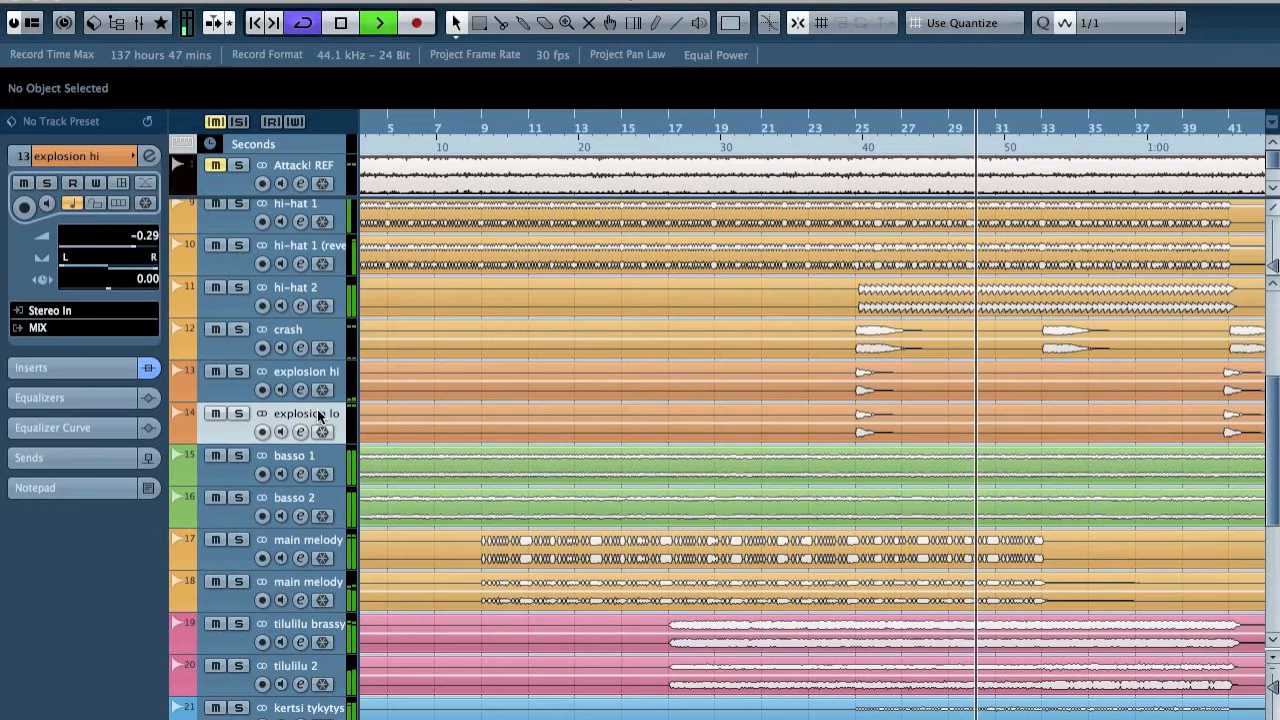
Solo explosion hi and explosion lo together, listen to the explosion passage, stop playback and clear the solo
shift+click(298, 373)
key(s)
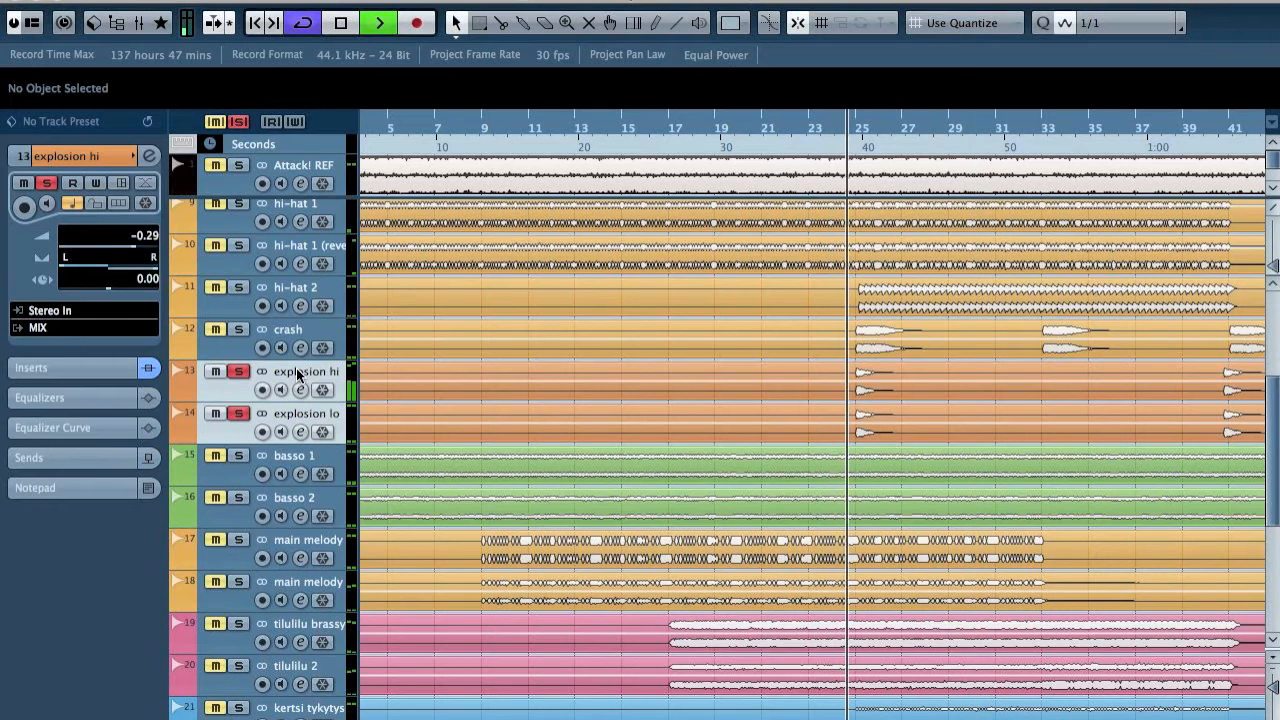
key(space)
click(238, 121)
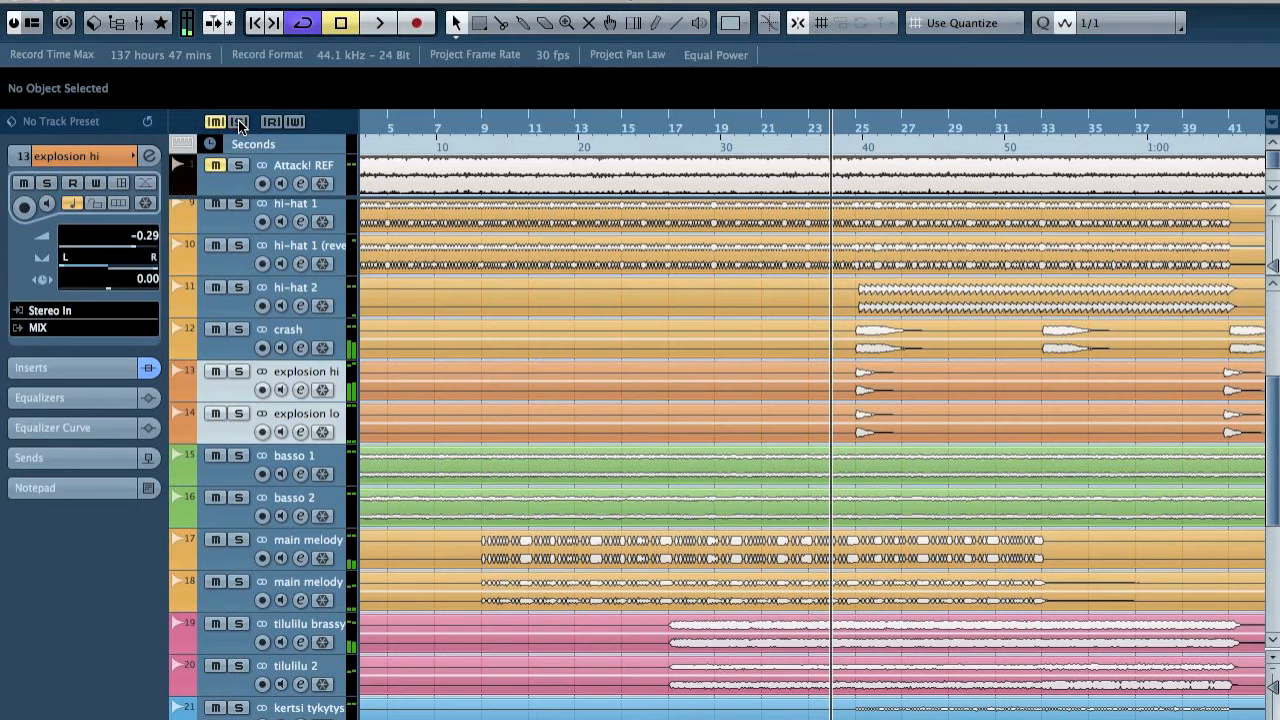
Raise the low-cut frequency of explosion hi's Q1 equalizer to 207, listen to the passage, and close the plug-in and channel settings
key(e)
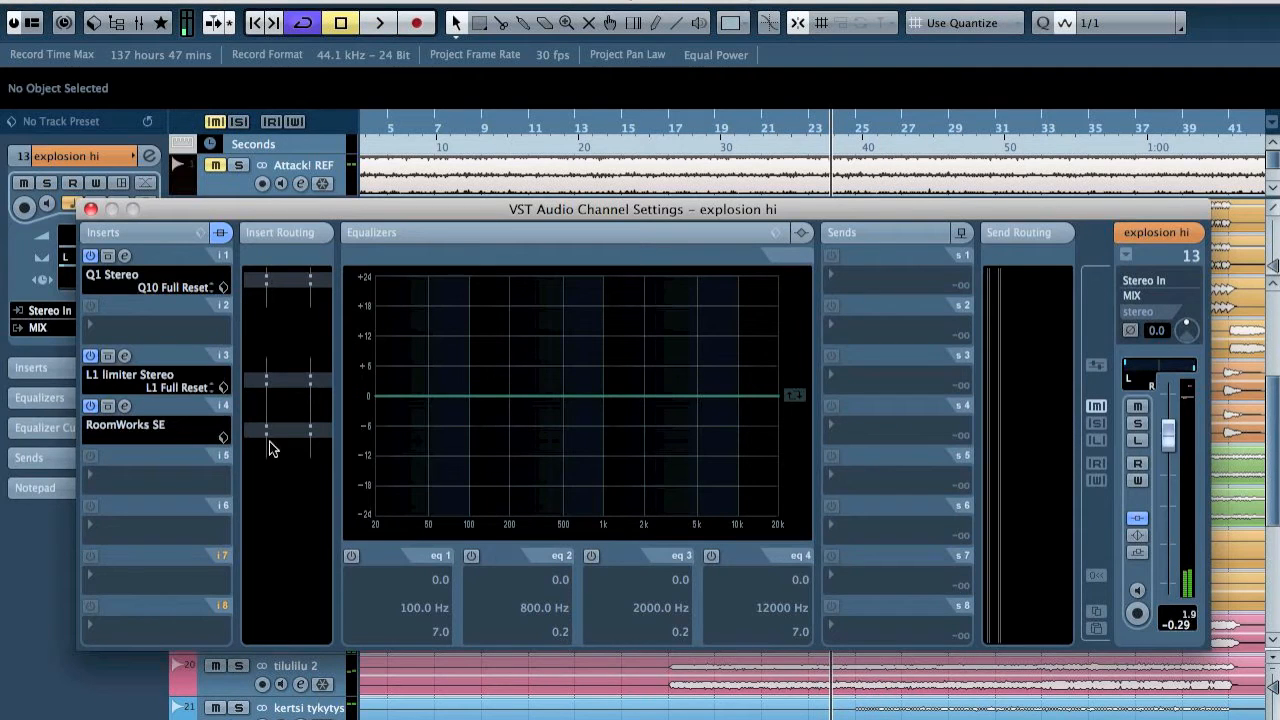
click(124, 257)
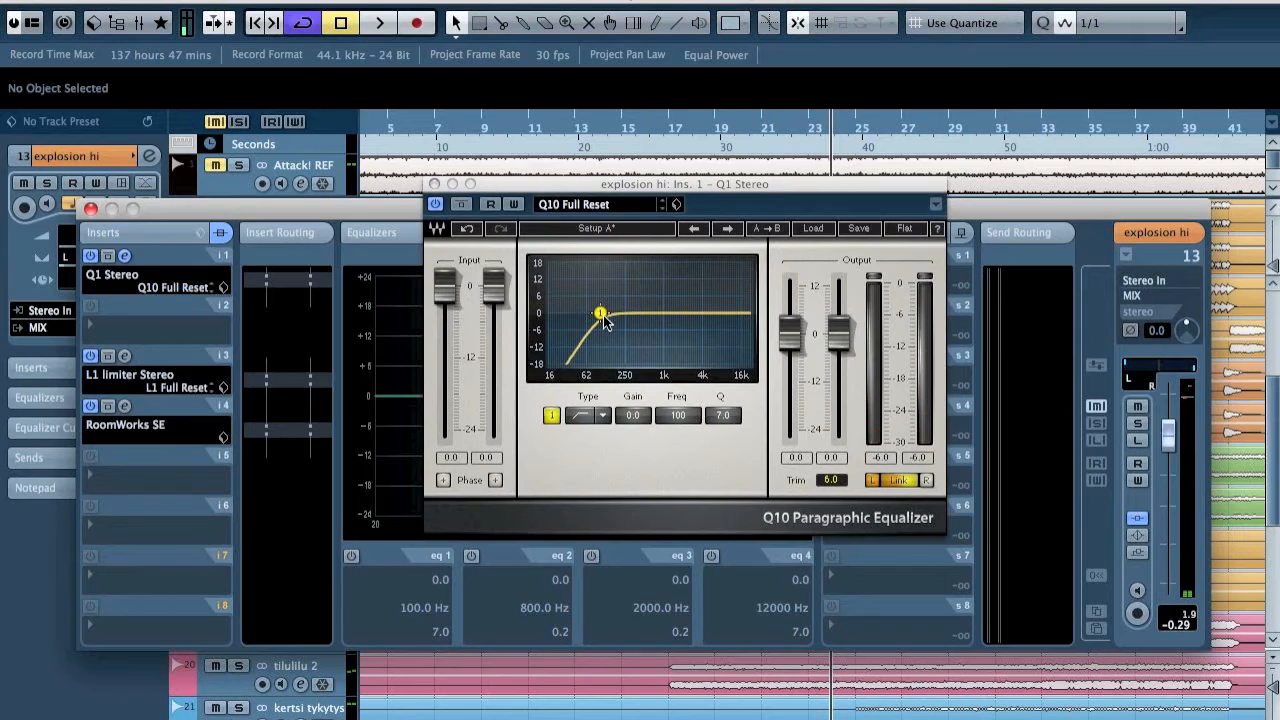
drag(600, 314, 619, 317)
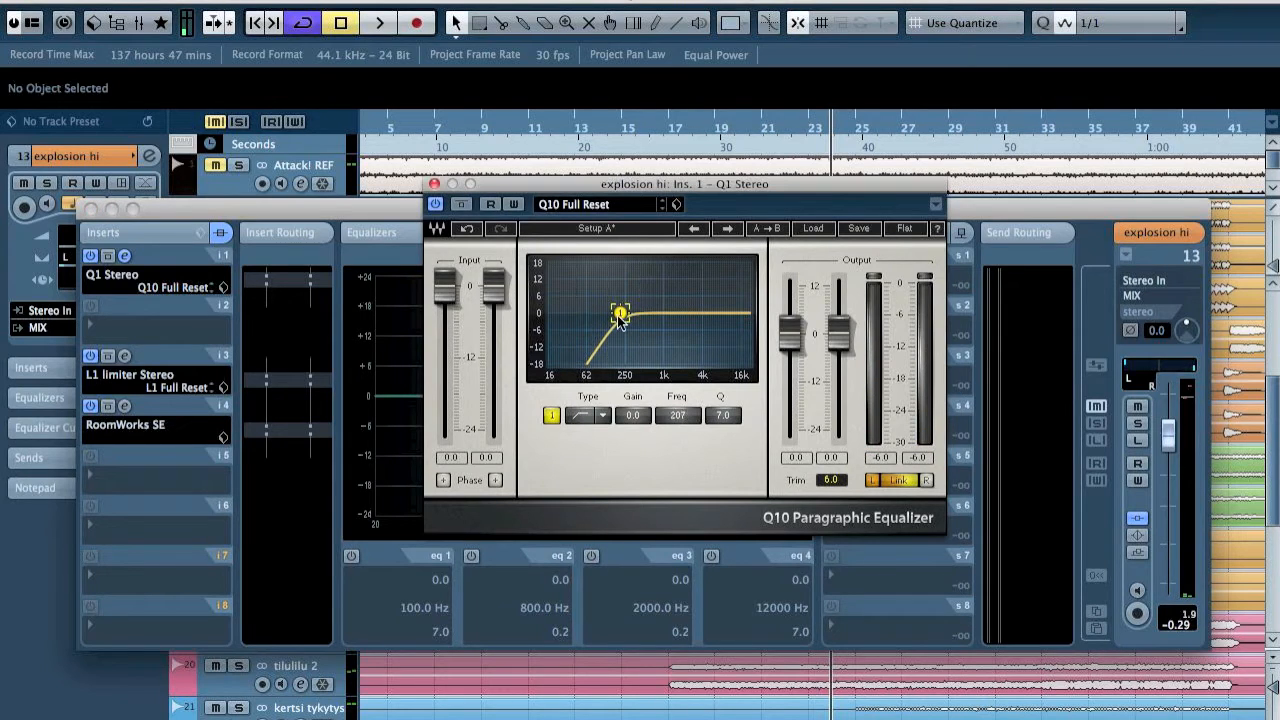
key(space)
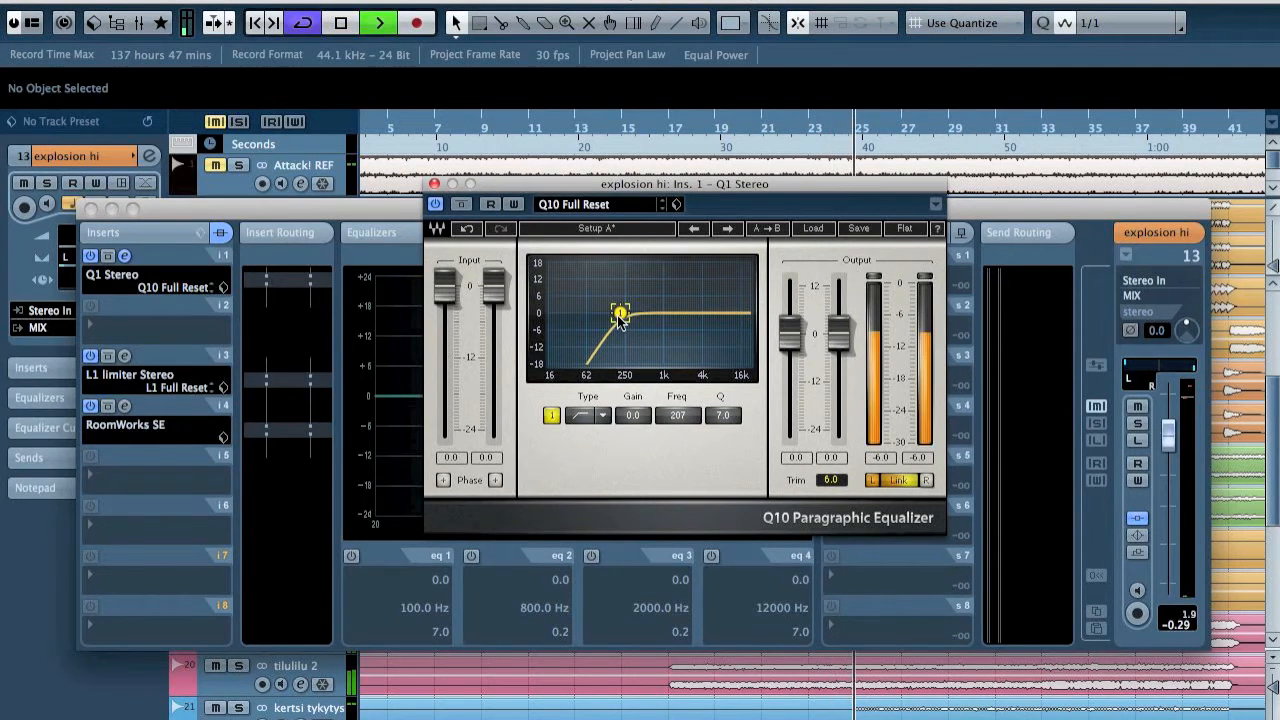
click(434, 184)
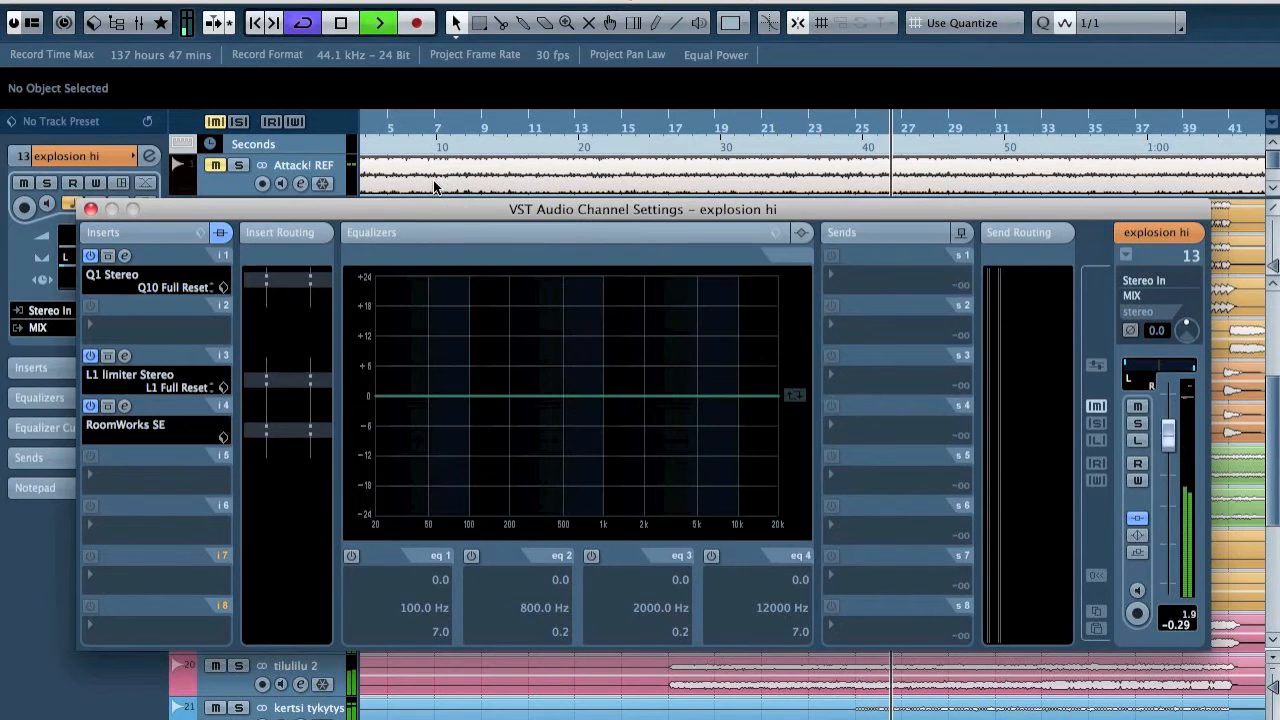
click(91, 209)
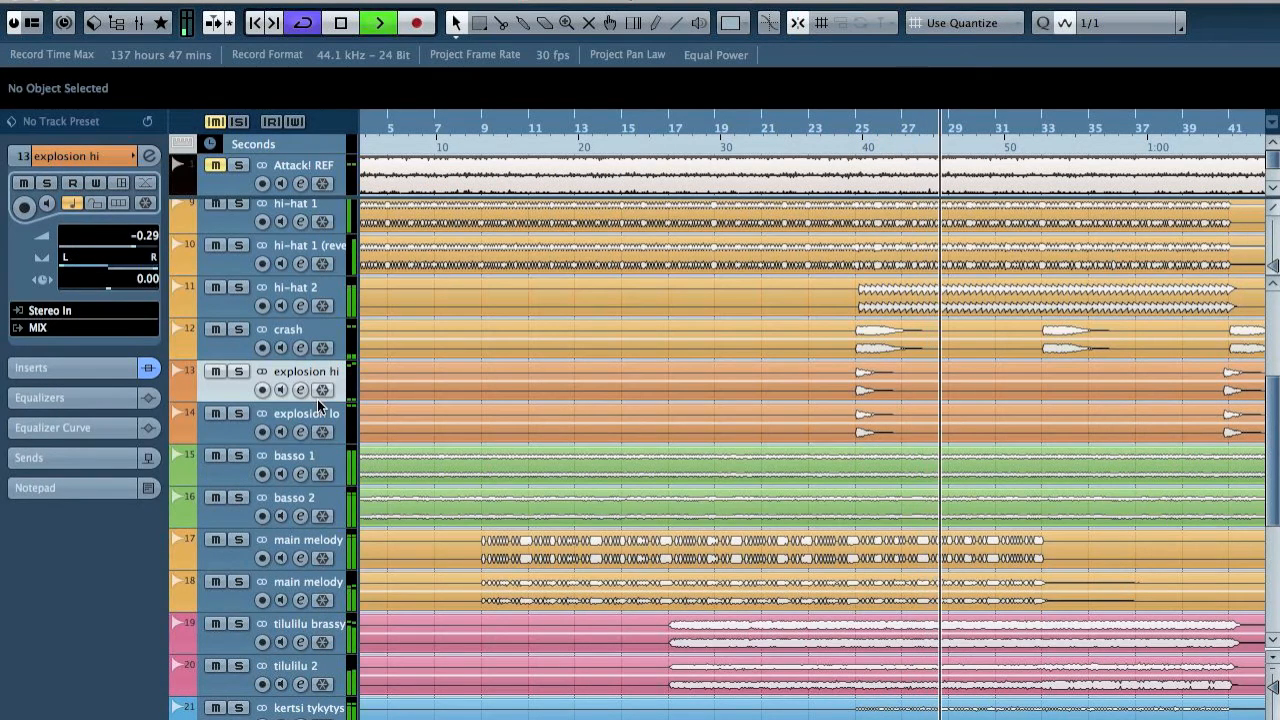
Solo explosion lo during playback and set its Q1 high-cut frequency to 247, then stop playback and close the equalizer
click(318, 416)
key(space)
key(e)
key(e)
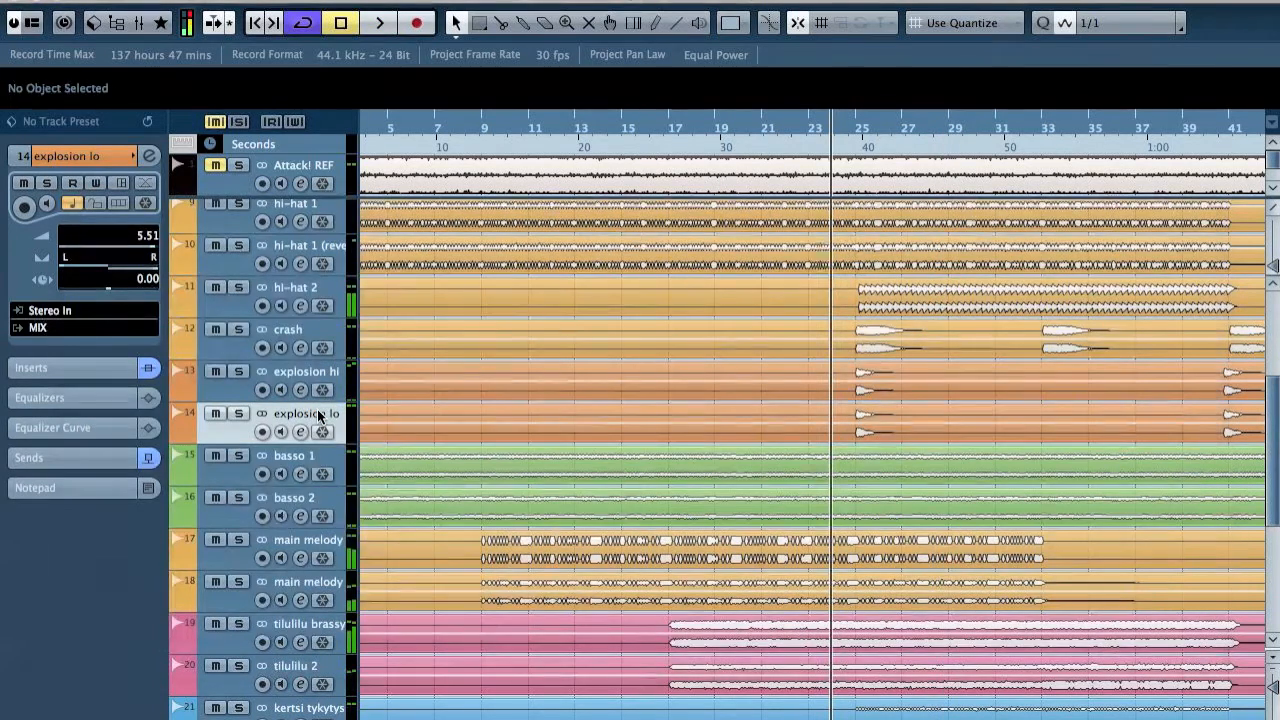
key(e)
key(s)
key(space)
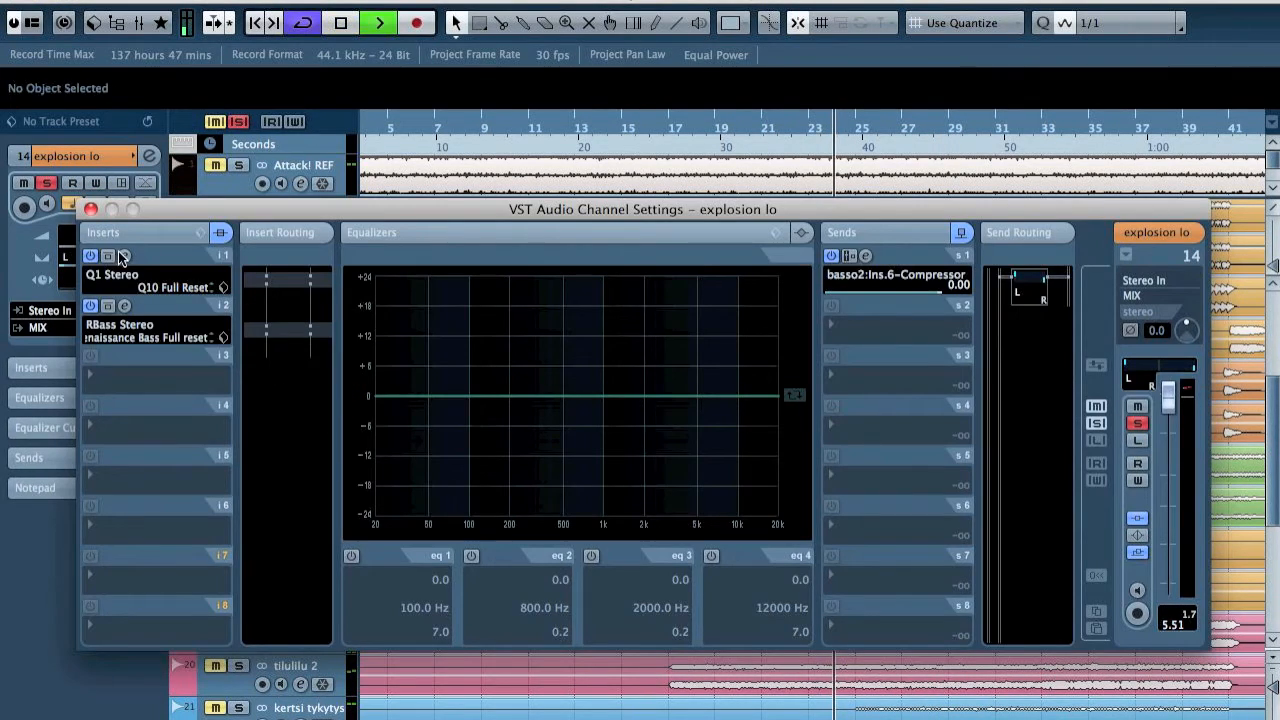
click(124, 256)
drag(360, 399, 387, 400)
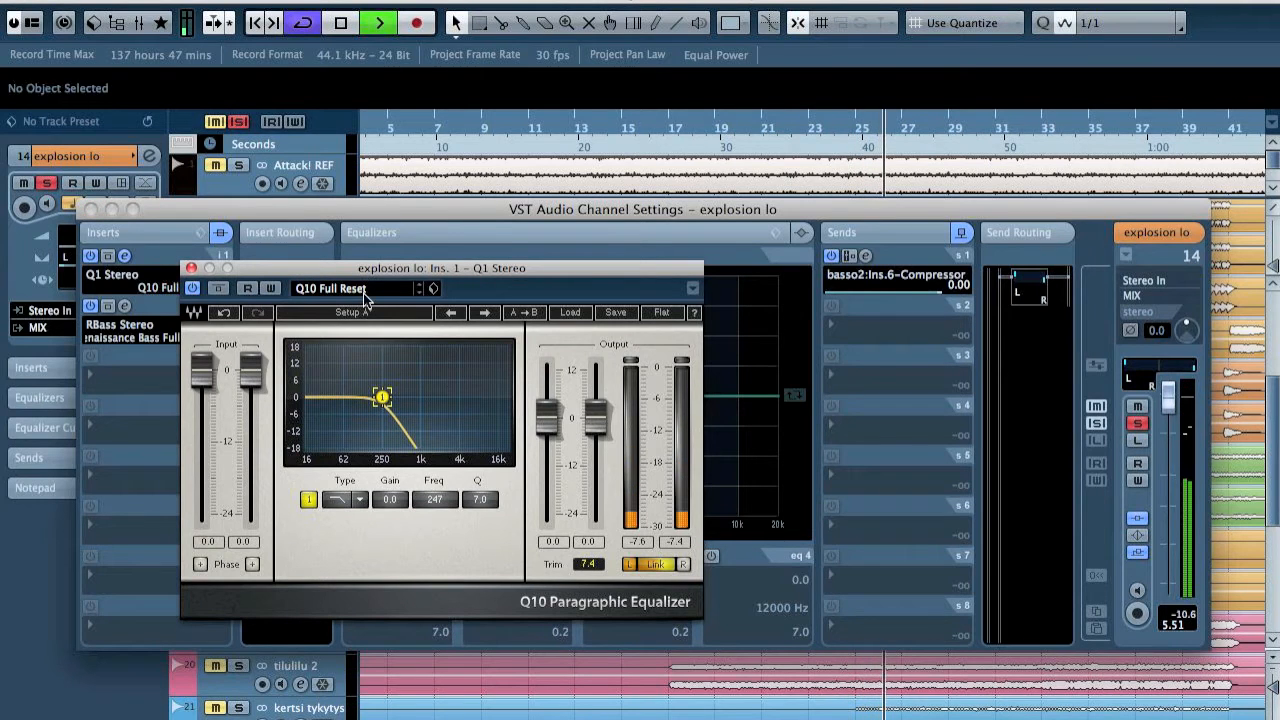
key(space)
click(191, 269)
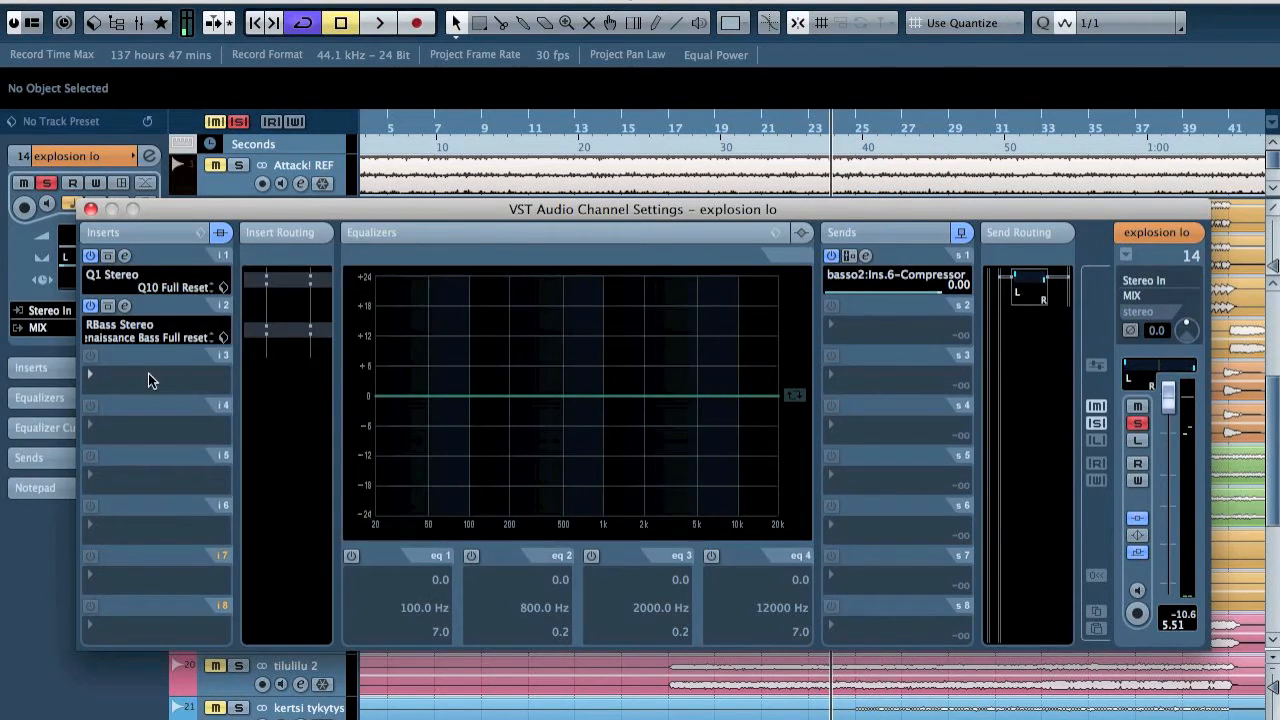
Add an L1 limiter Stereo to explosion lo's third insert slot and lower its threshold to -9.1 during playback
click(148, 375)
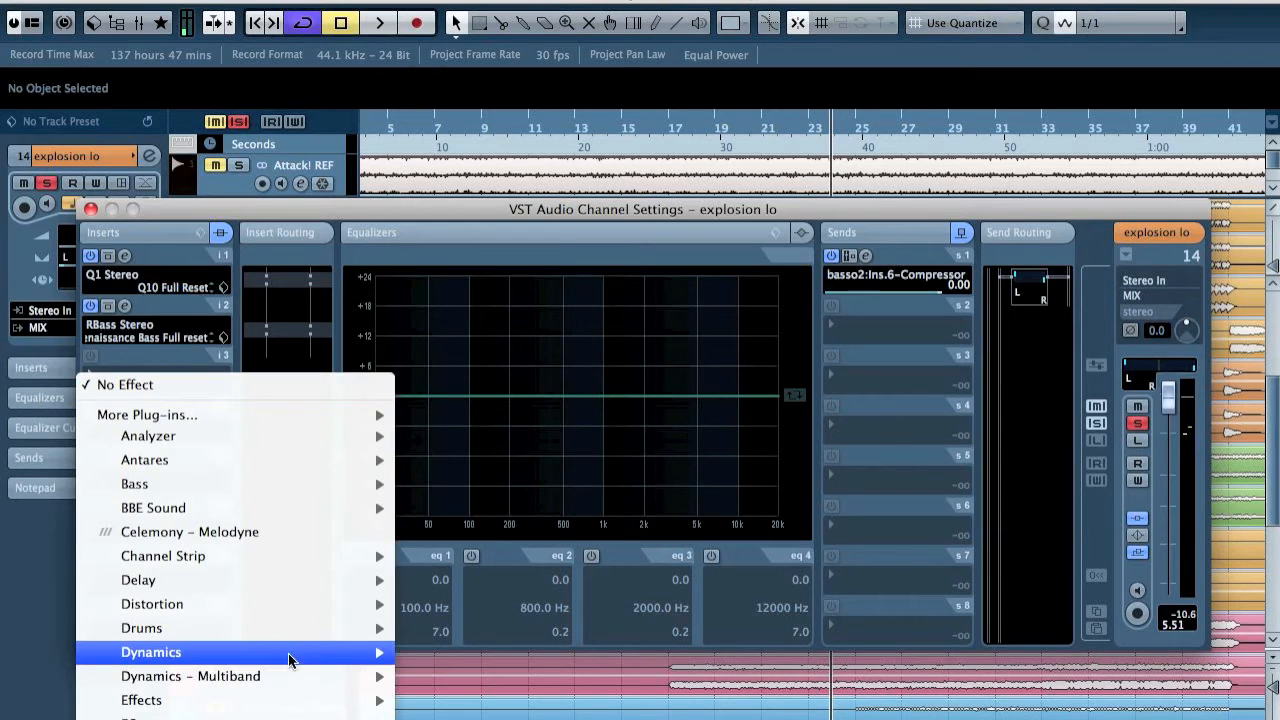
mouse_move(294, 652)
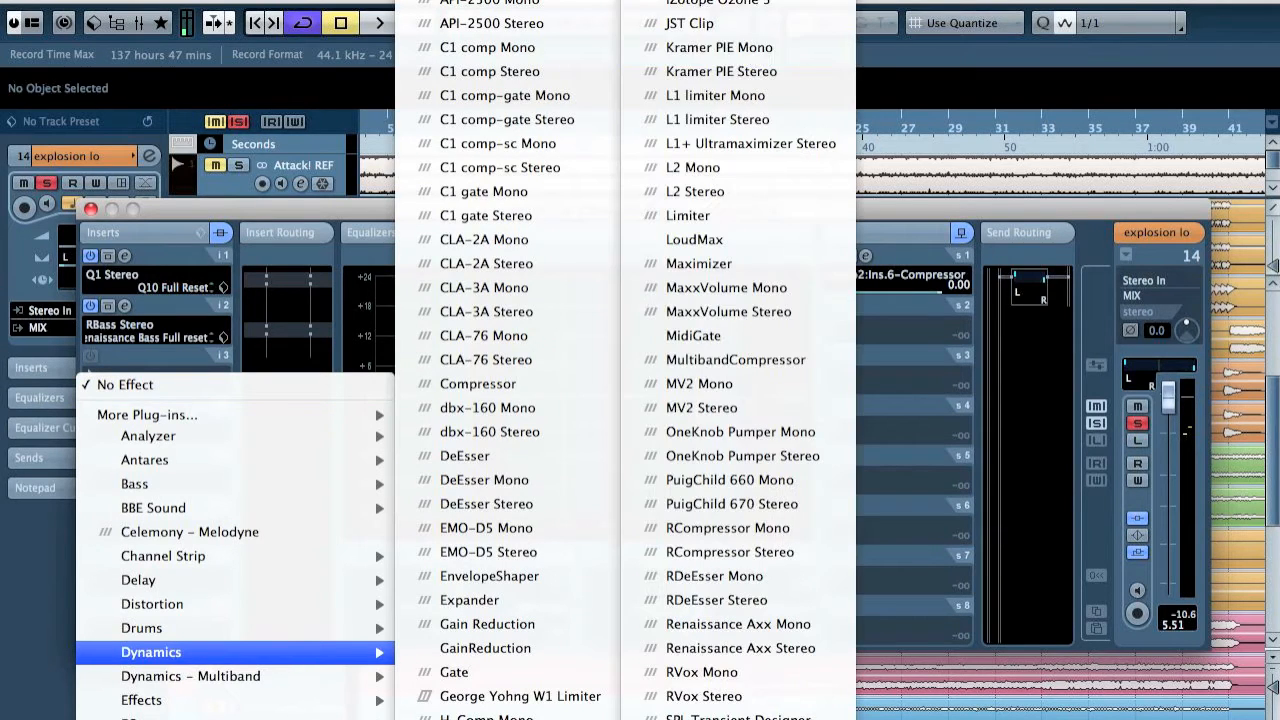
click(737, 120)
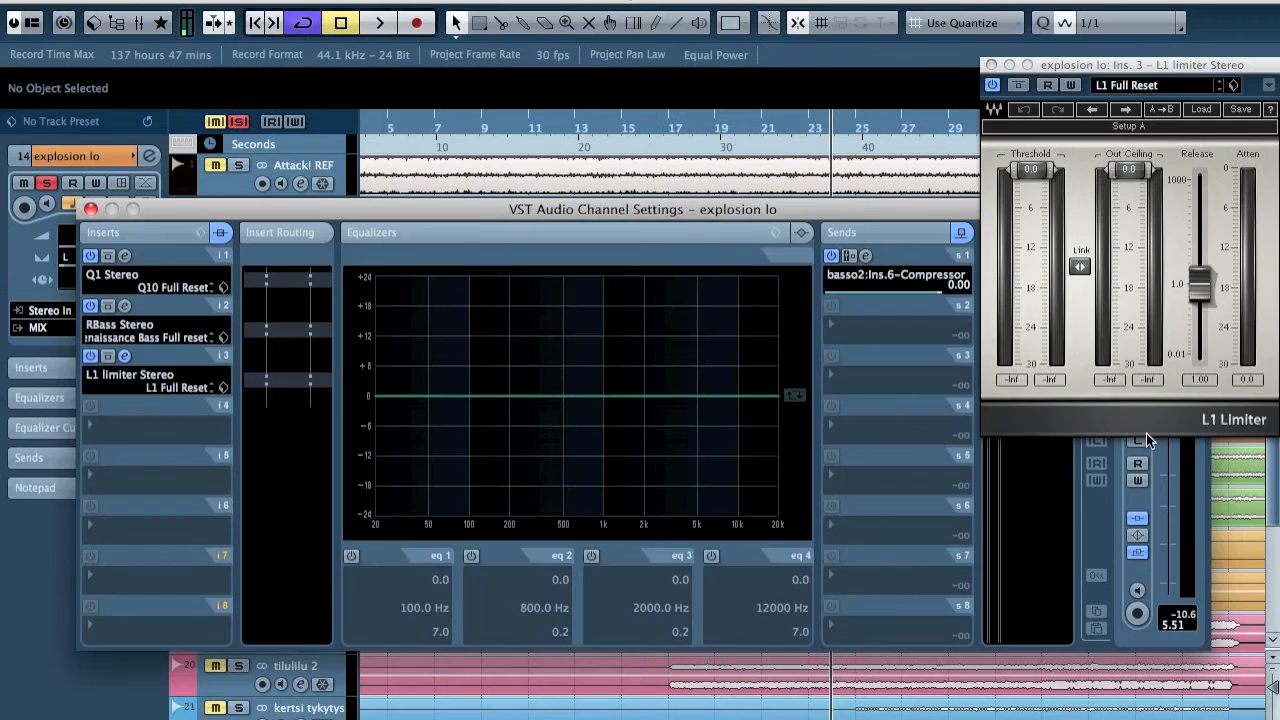
key(space)
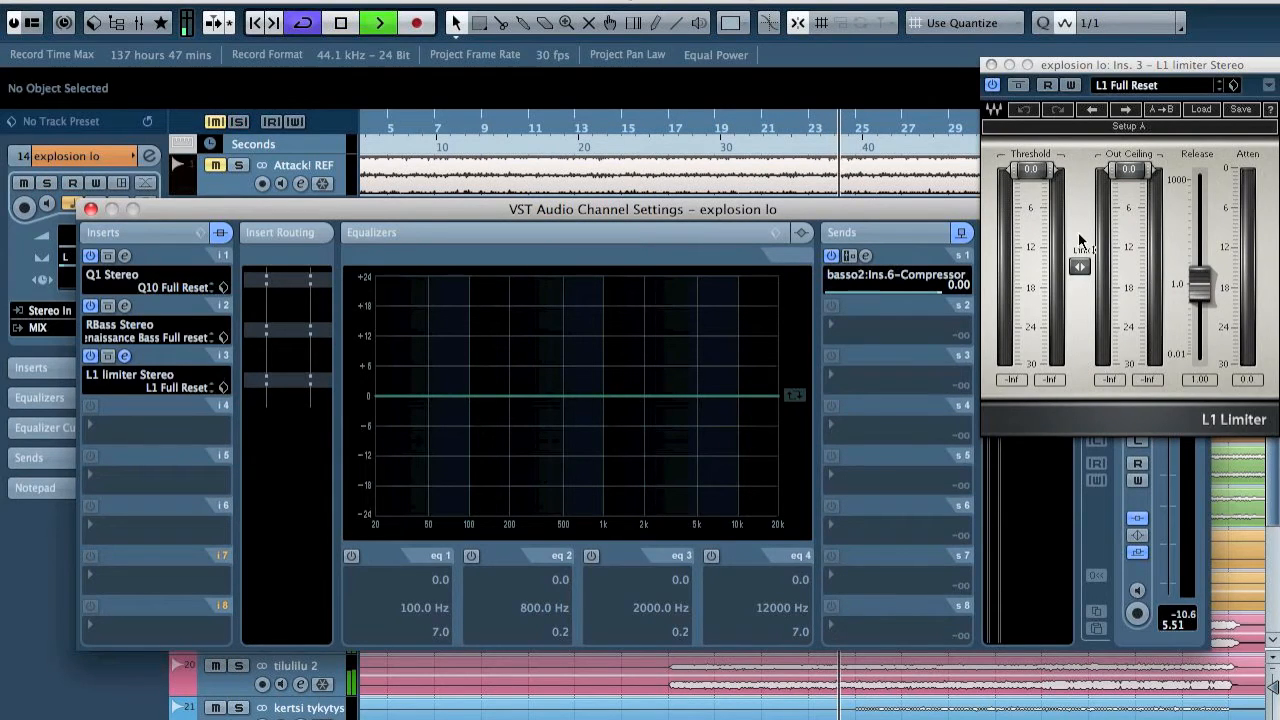
drag(1034, 174, 1034, 235)
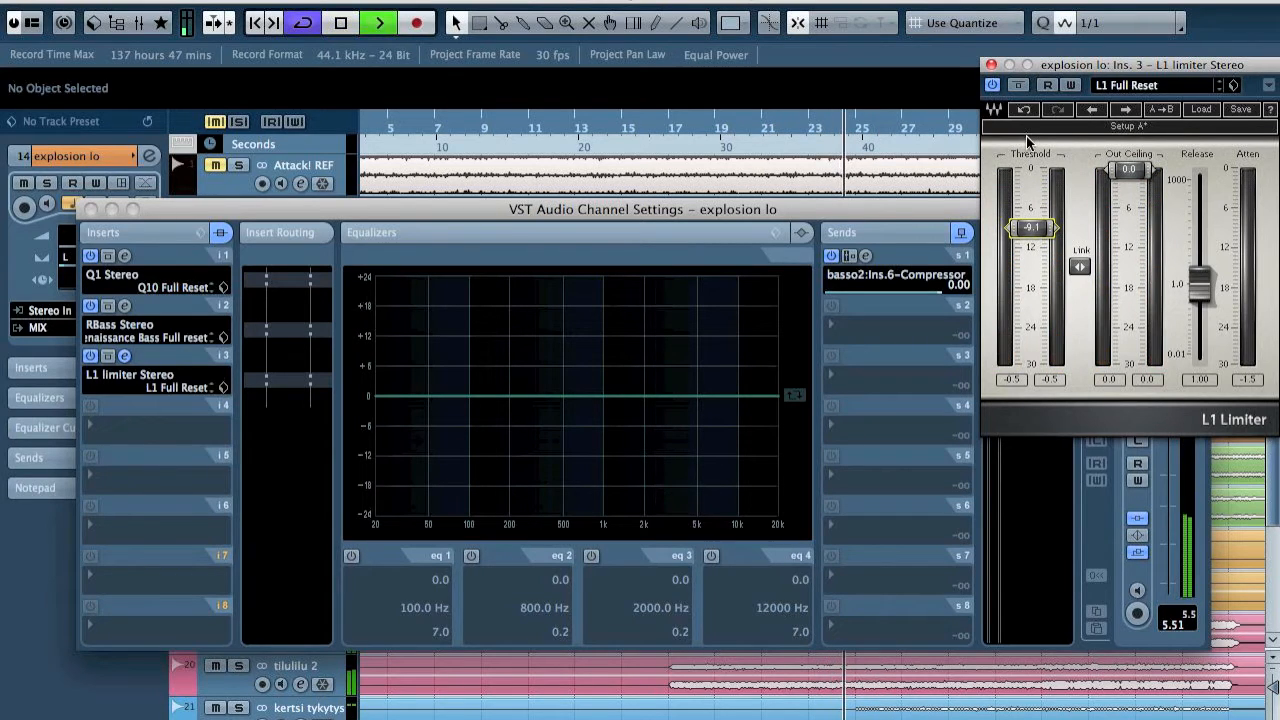
click(991, 65)
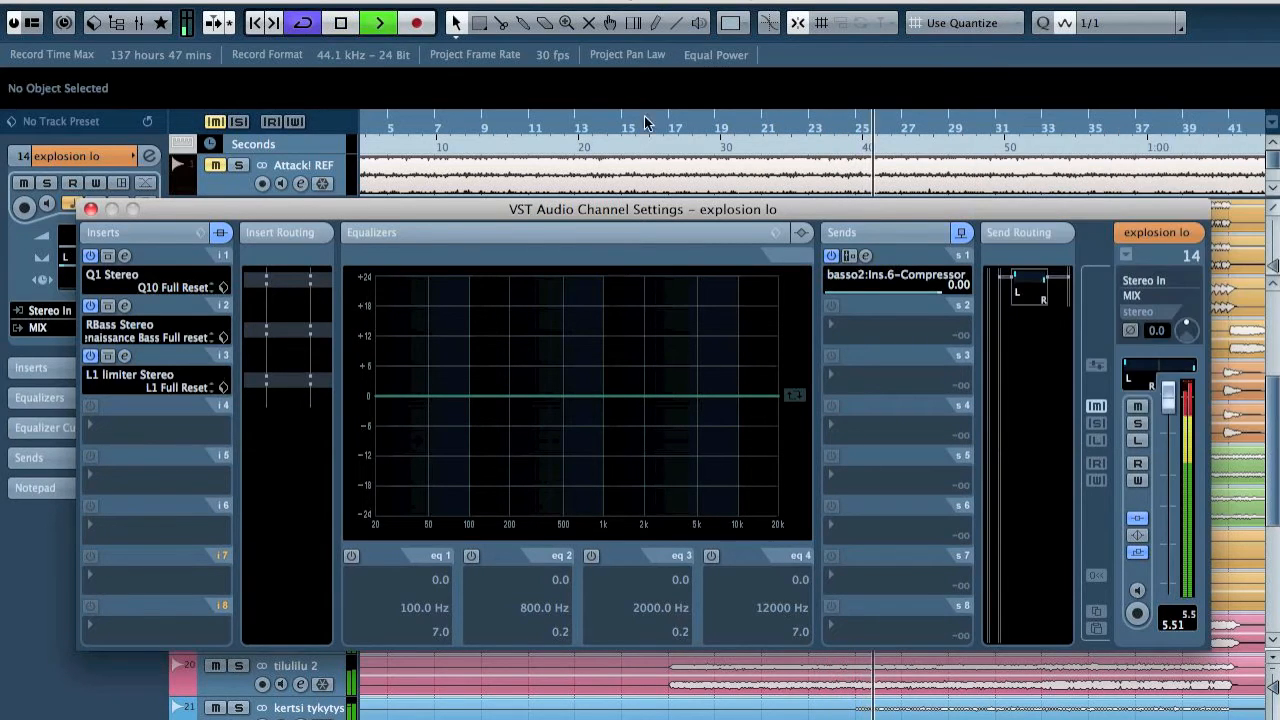
key(space)
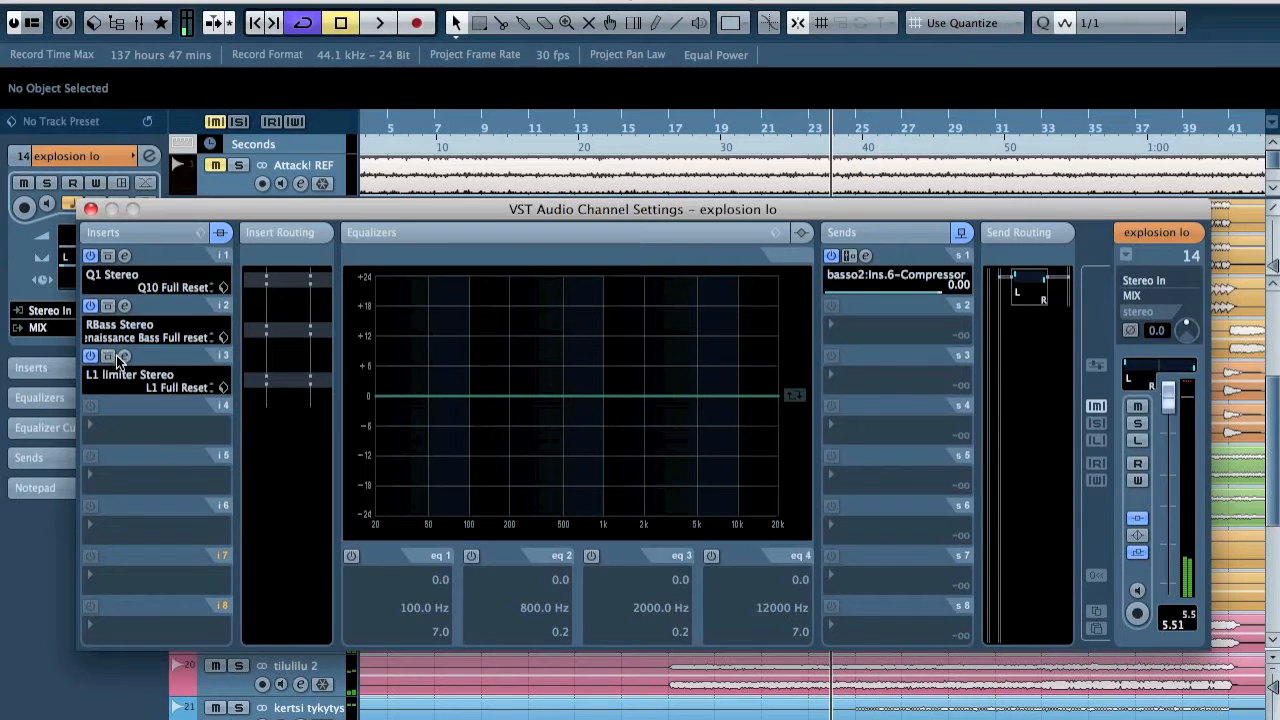
Lower the threshold of explosion lo's L1 limiter further to -15.7 and close the plug-in
click(123, 357)
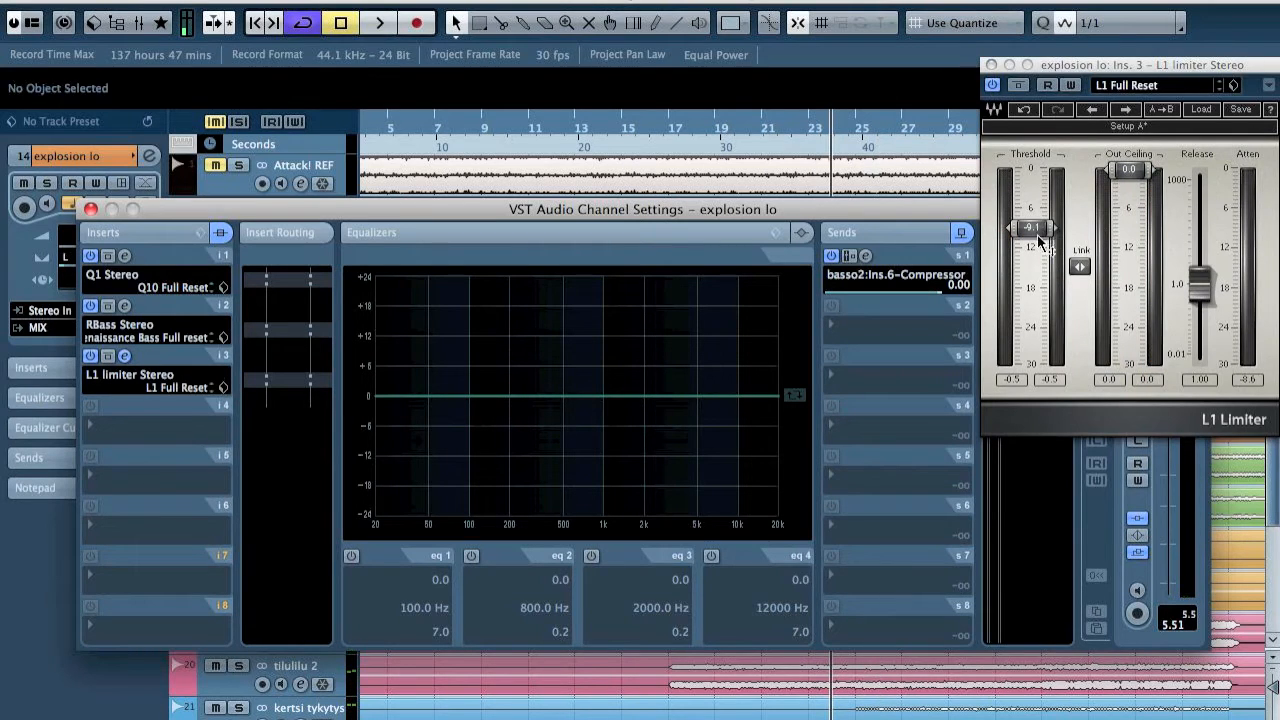
drag(1037, 236, 1040, 298)
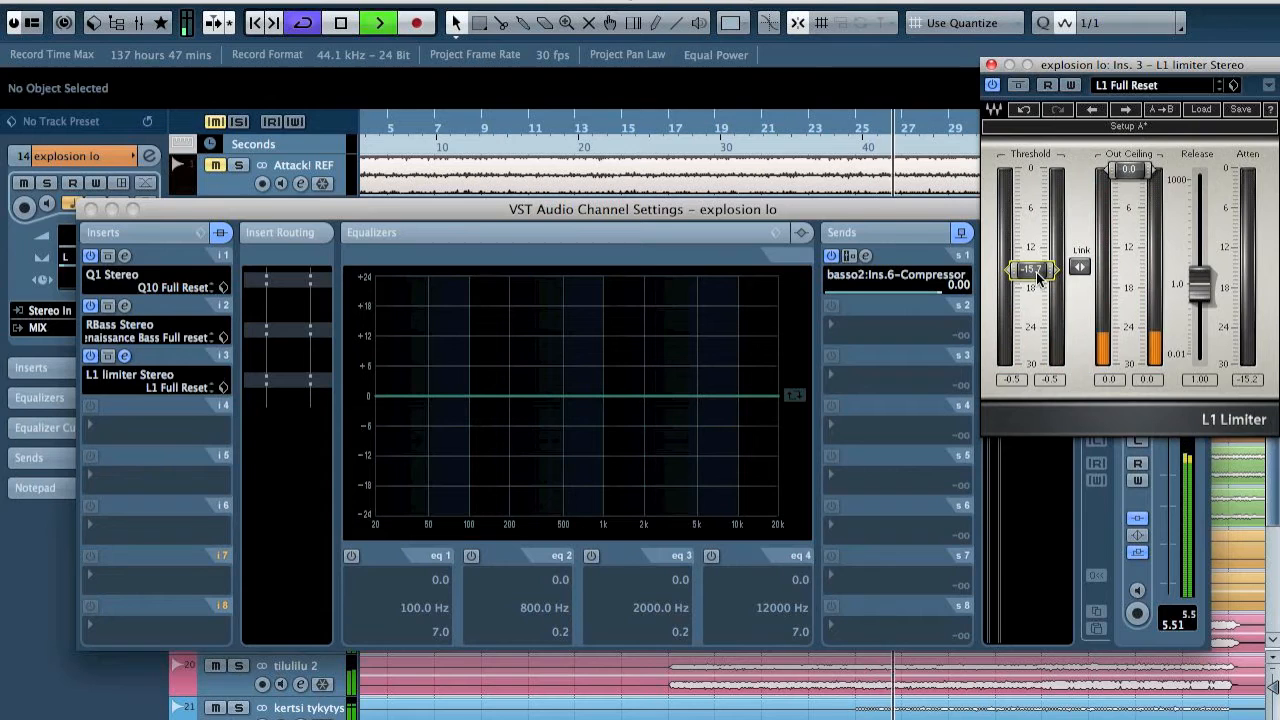
key(space)
click(991, 65)
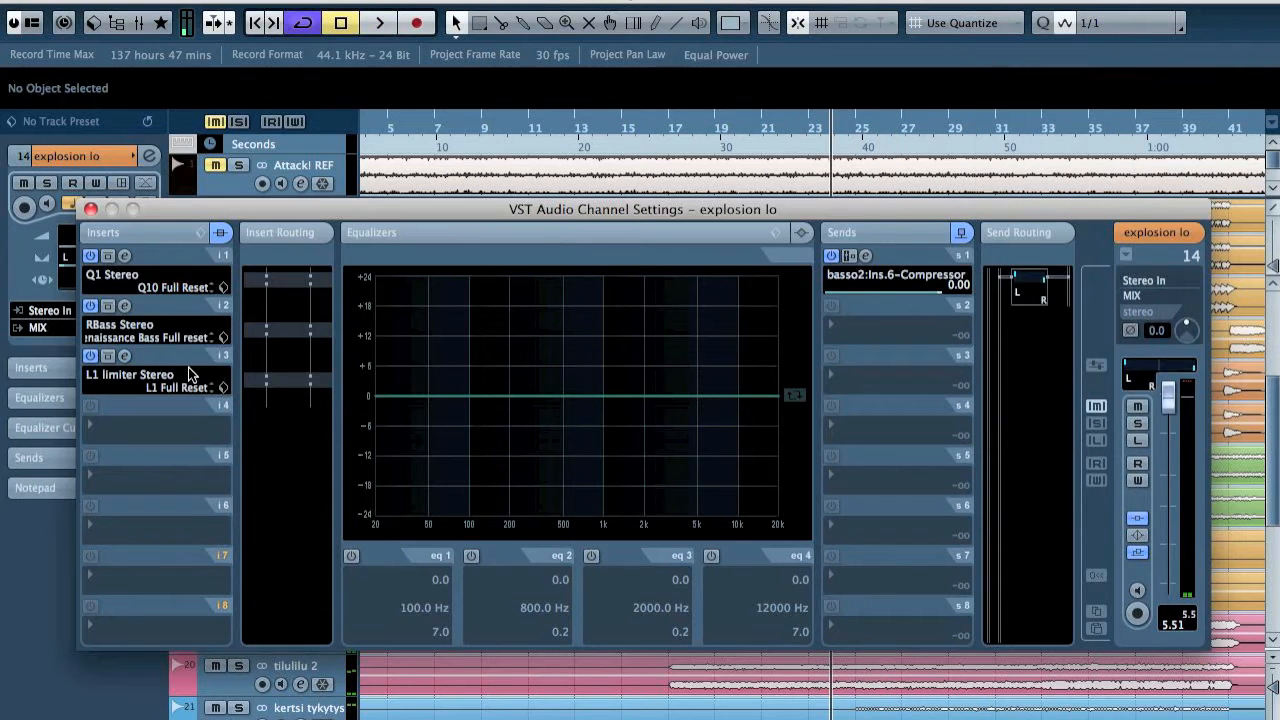
Add the RoomWorks SE reverb to explosion lo's fourth insert slot and play the track soloed
click(128, 436)
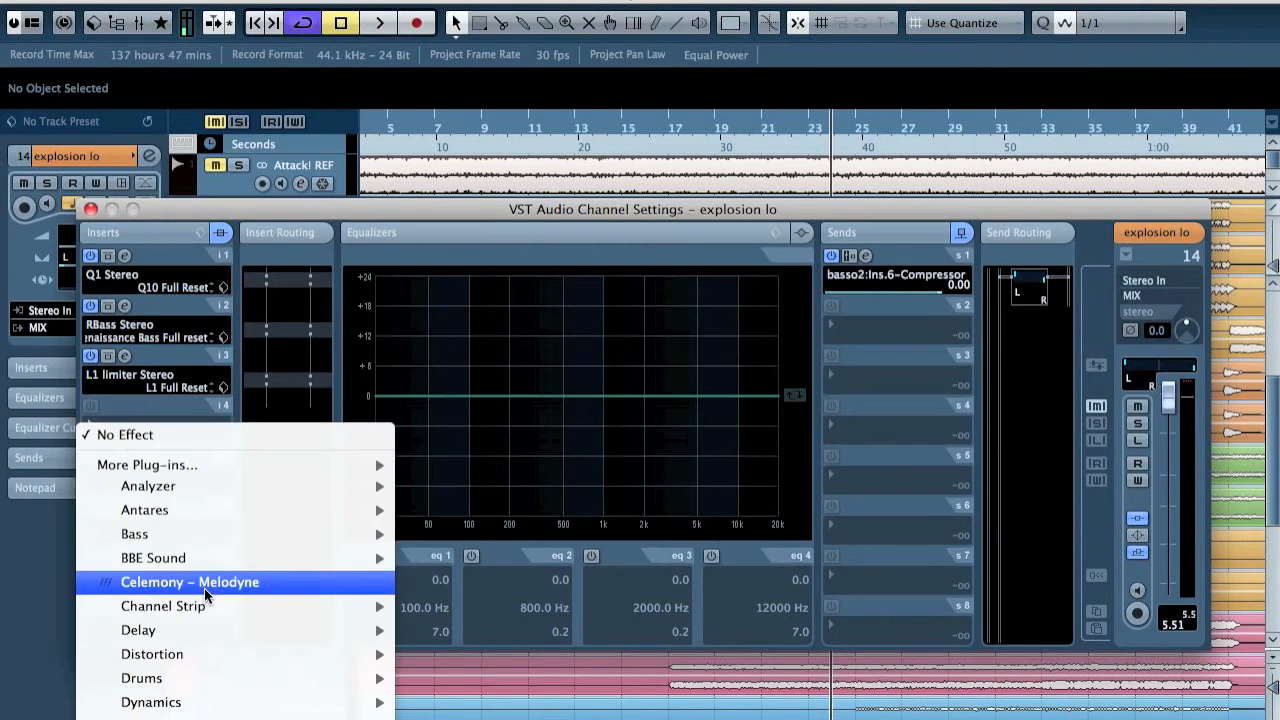
mouse_move(277, 718)
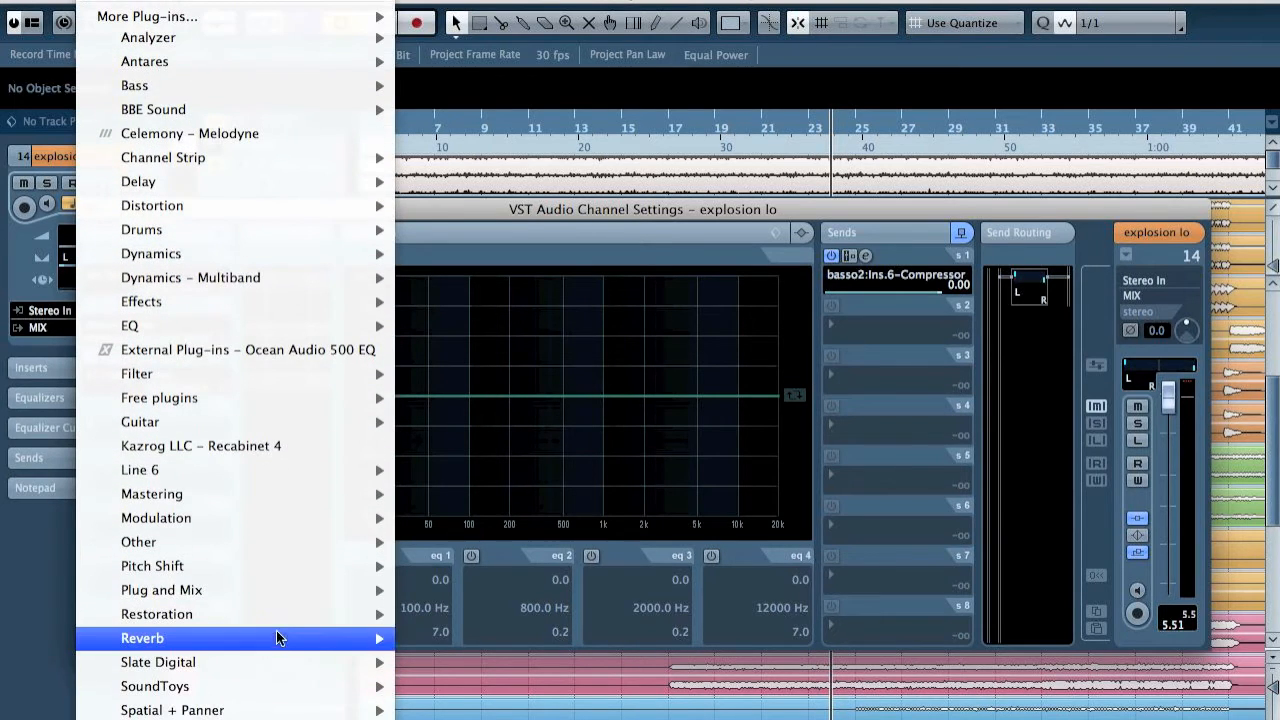
mouse_move(286, 630)
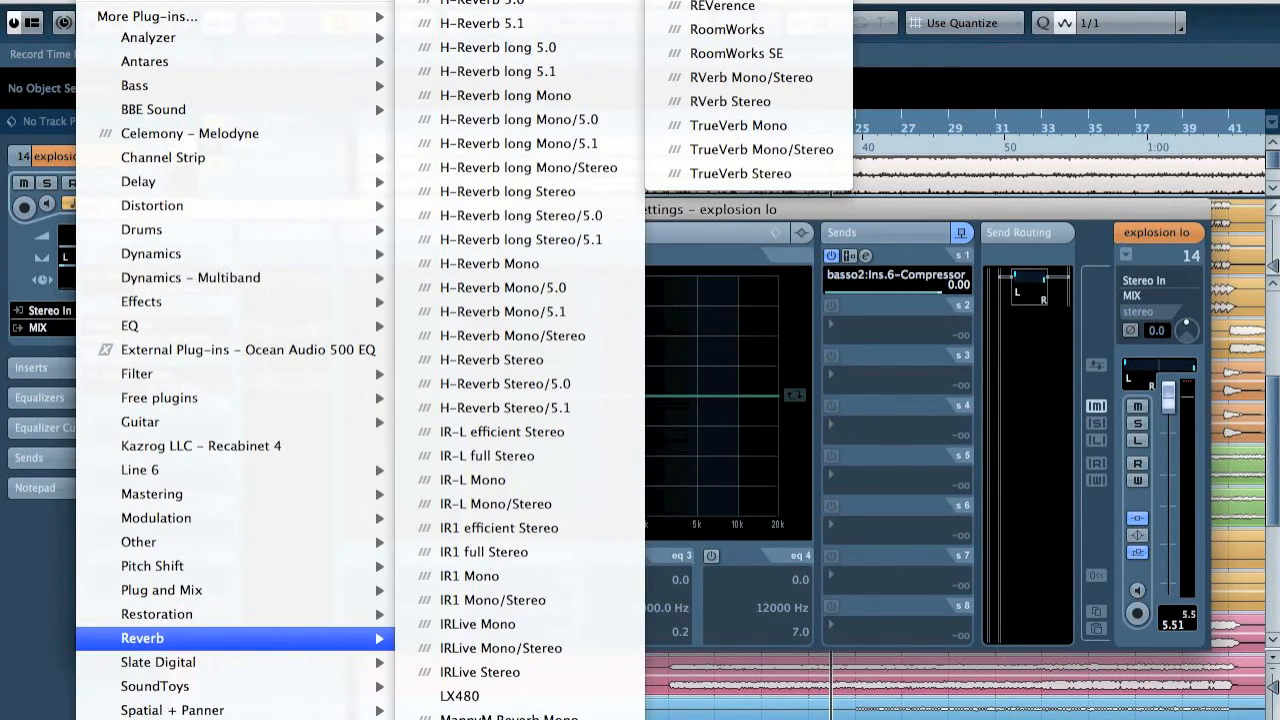
click(764, 53)
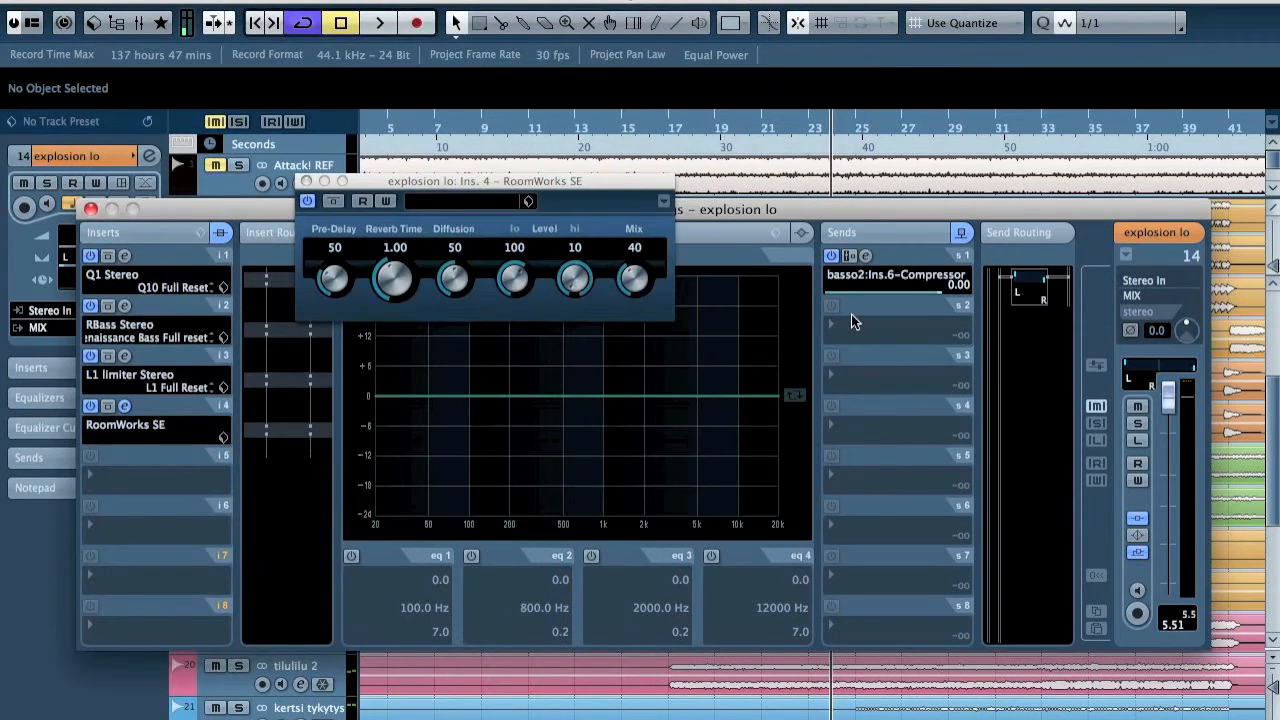
key(s)
key(space)
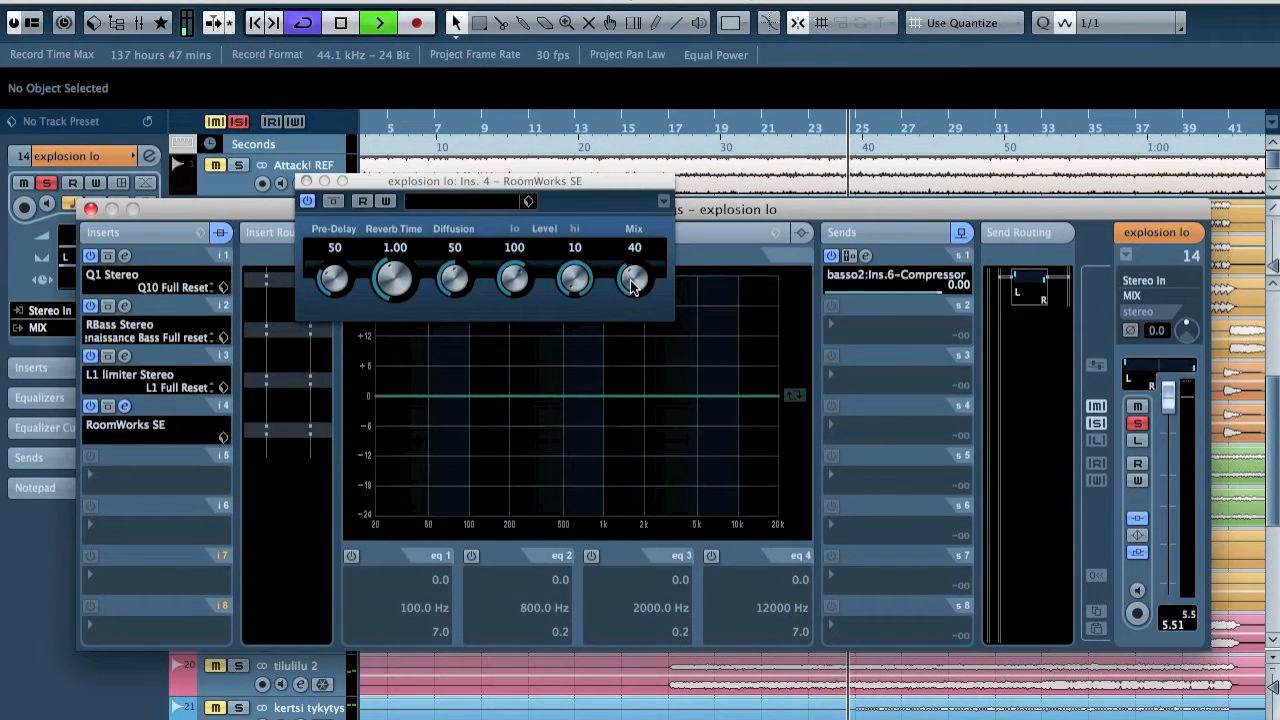
Set RoomWorks SE's reverb time to 6.00 and its lo level to 10, listen in the full mix and close the reverb
key(space)
drag(400, 290, 397, 255)
key(space)
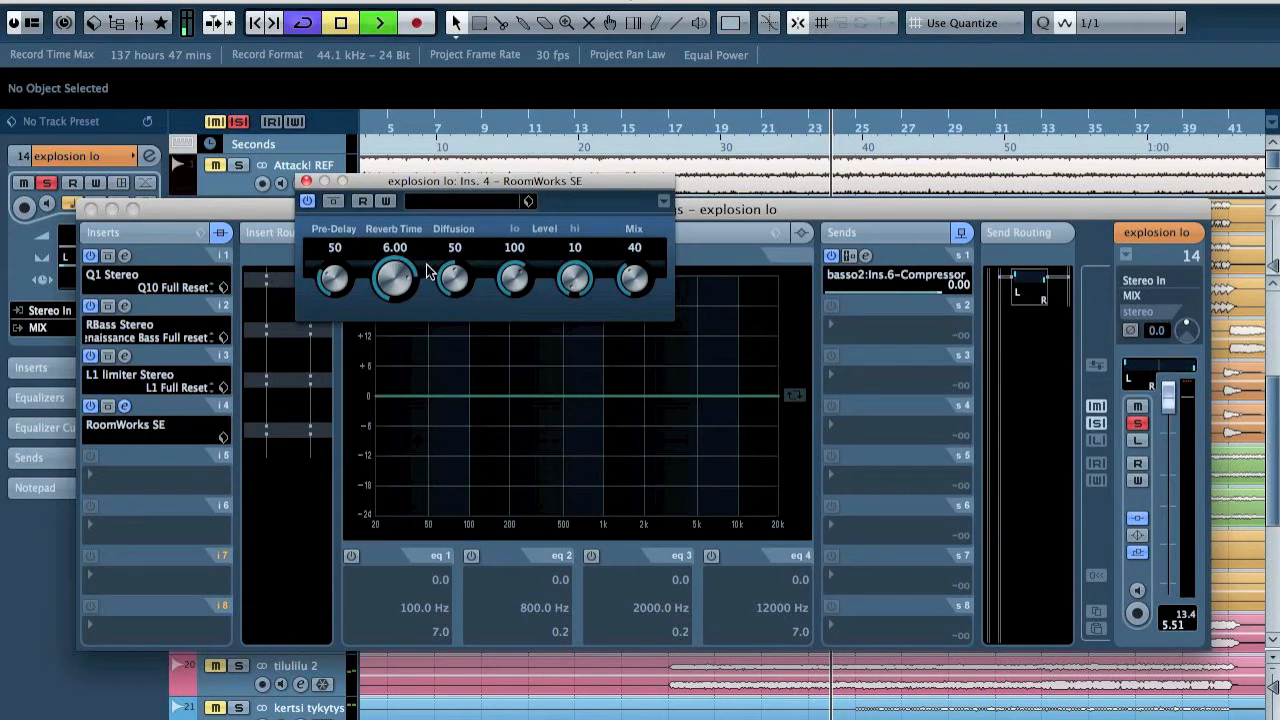
drag(517, 272, 515, 310)
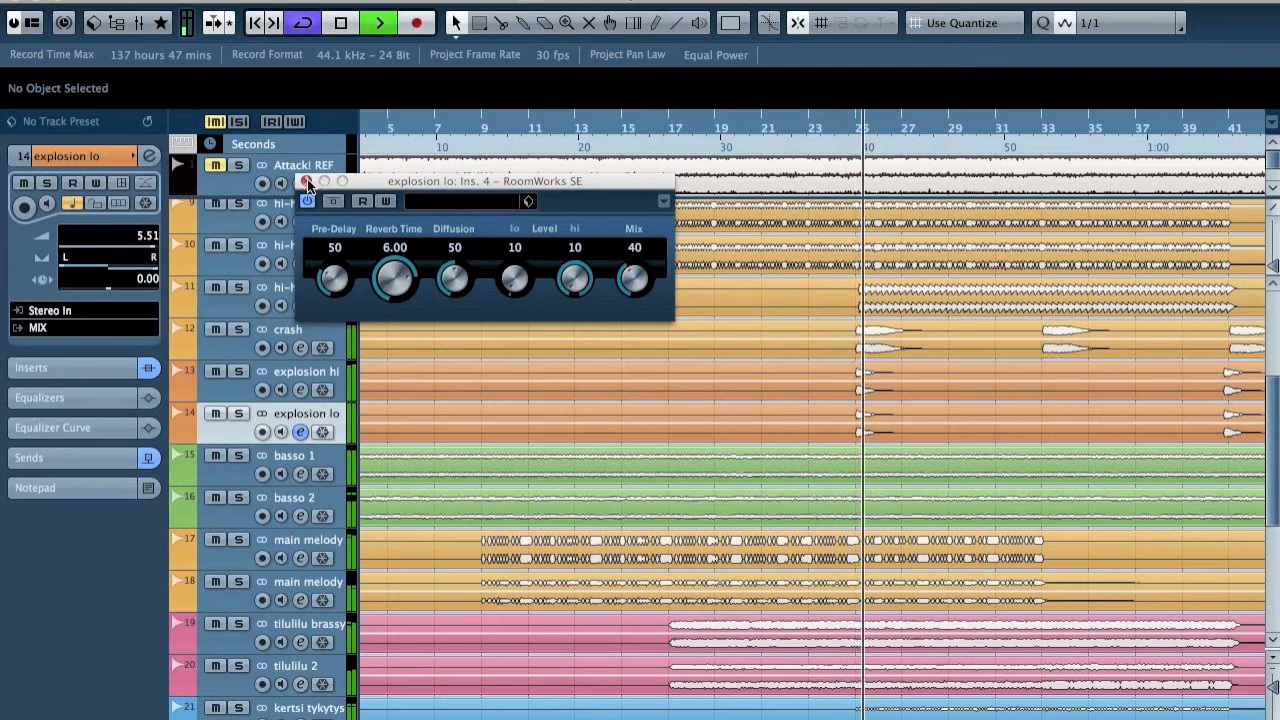
click(306, 182)
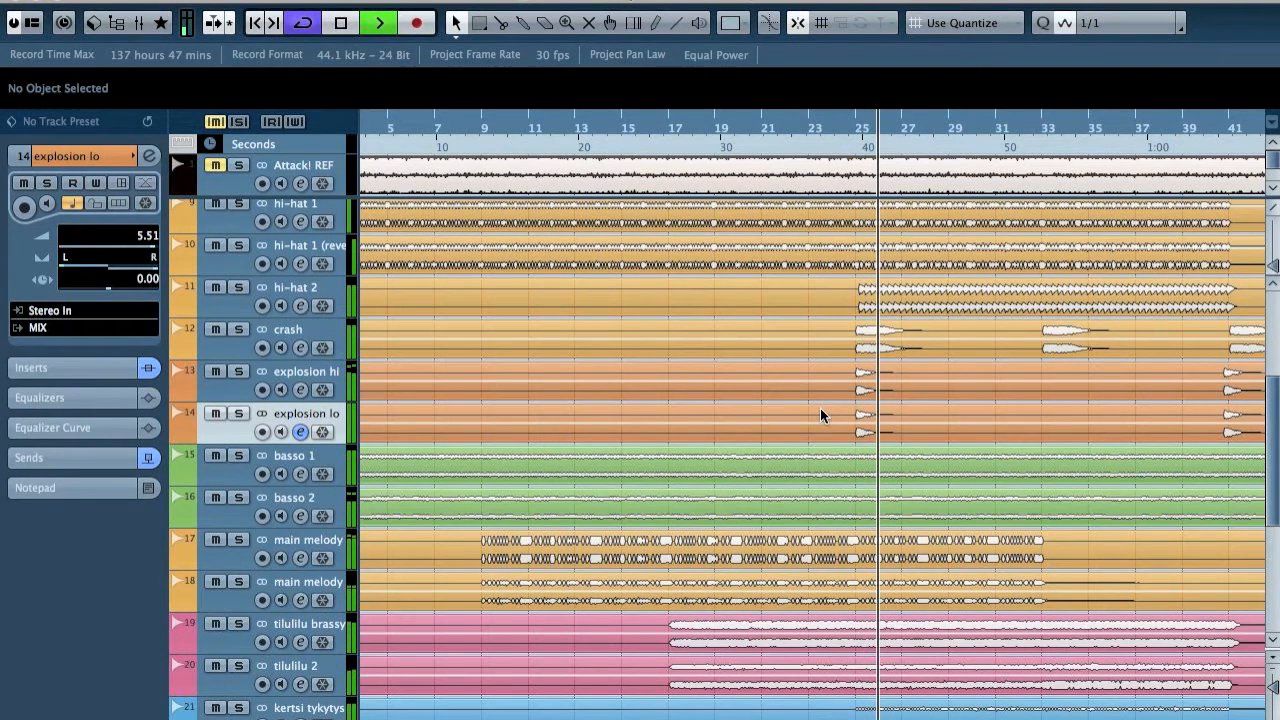
Bring explosion lo's channel level down to 0.00 dB in the mixer while listening to the mix
key(F3)
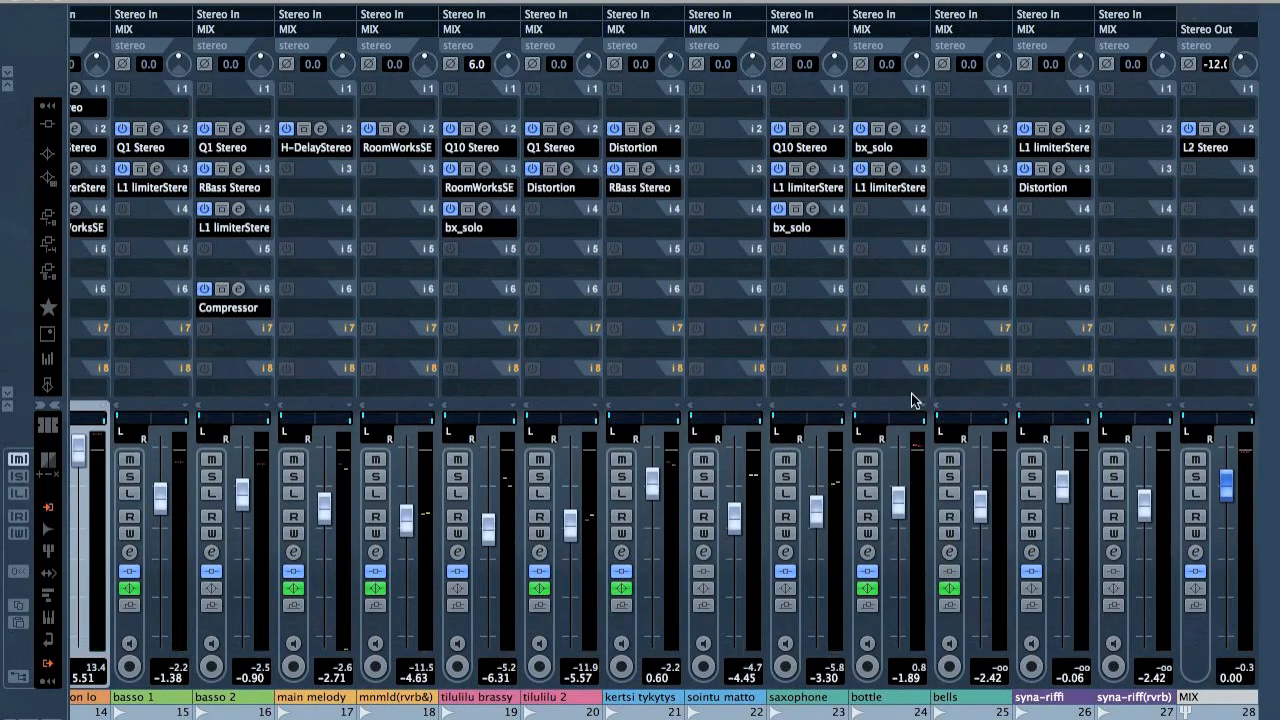
scroll(674, 360, left, 3)
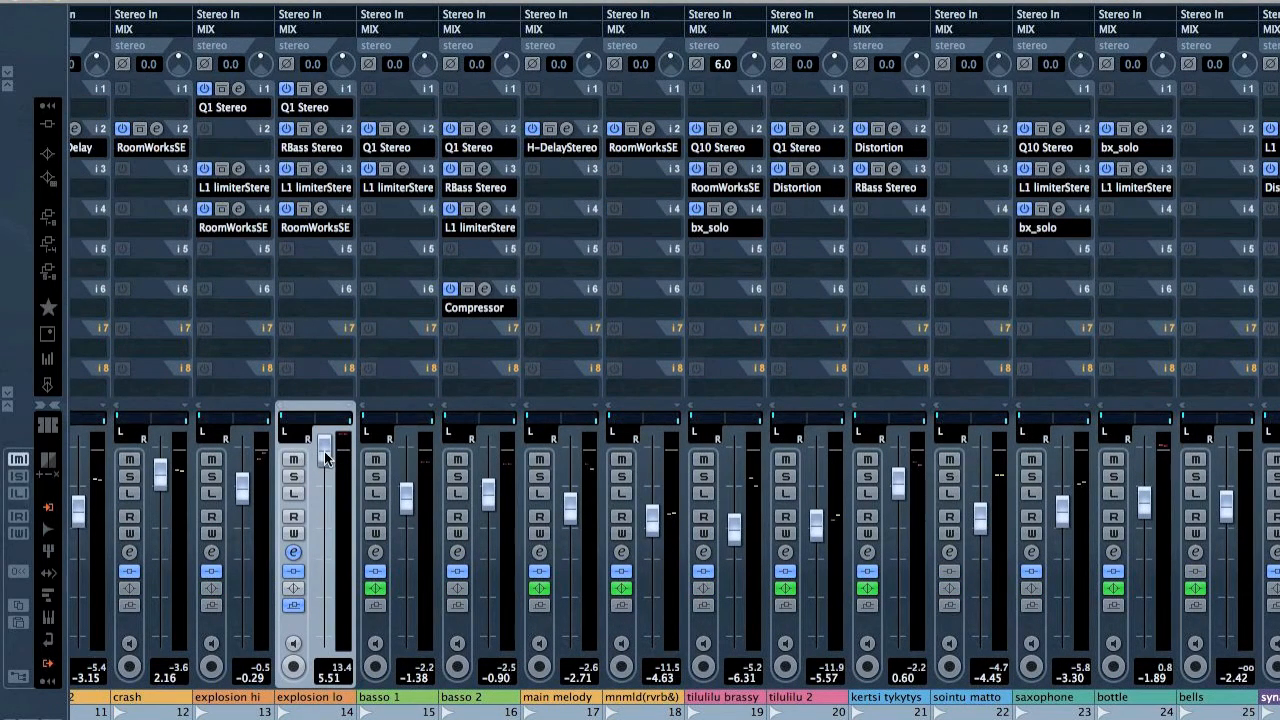
drag(321, 610, 323, 493)
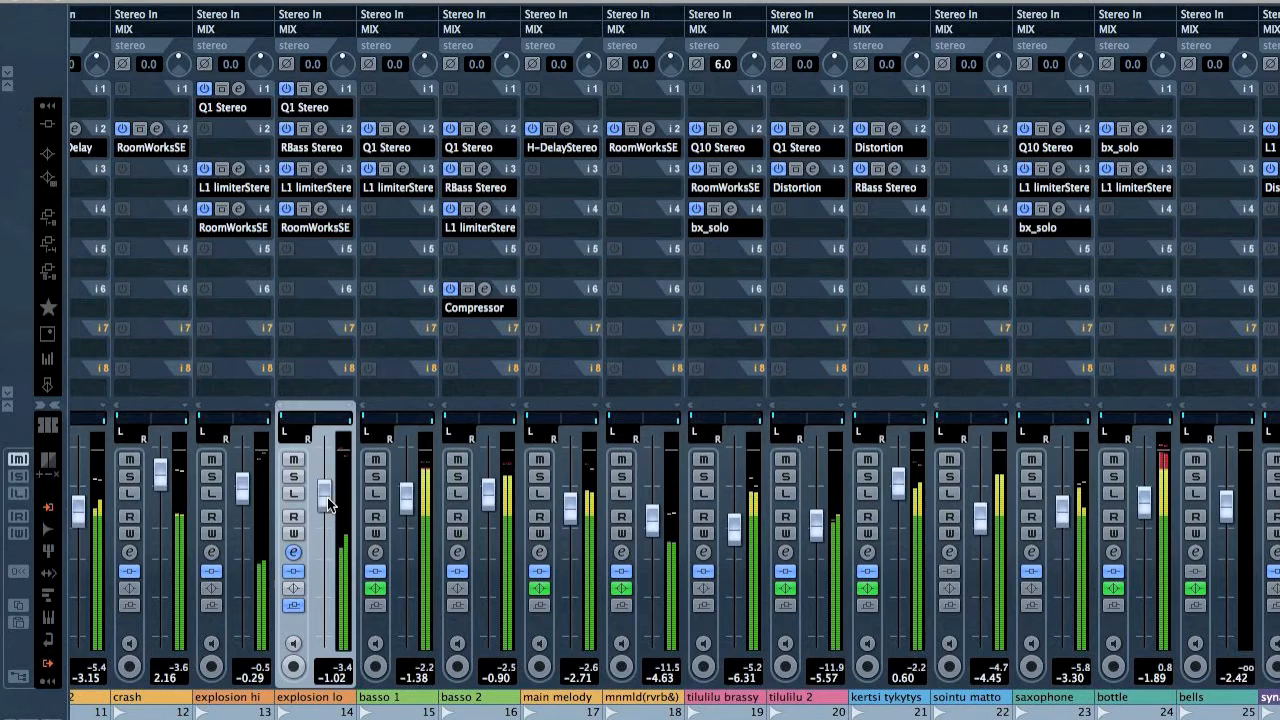
ctrl+click(327, 497)
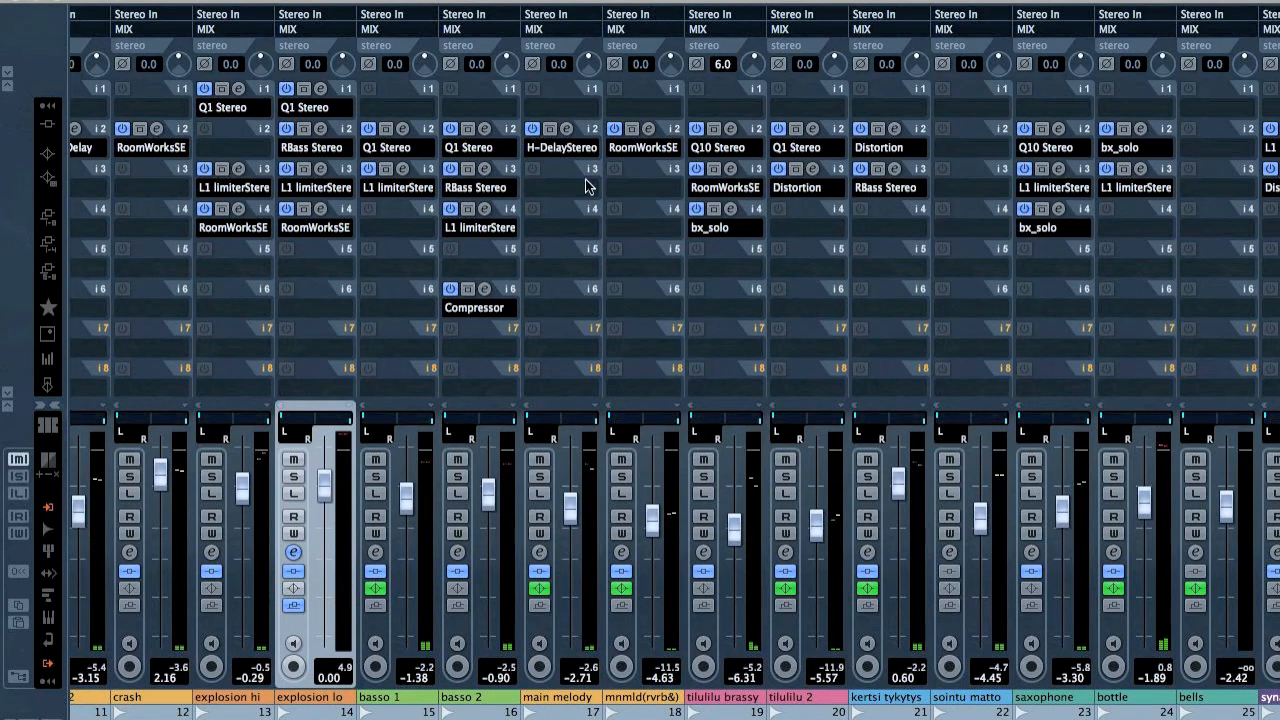
Check the Compressor on basso 2's sixth insert, close it, and reset basso 1's channel level to 0.00 dB
click(488, 287)
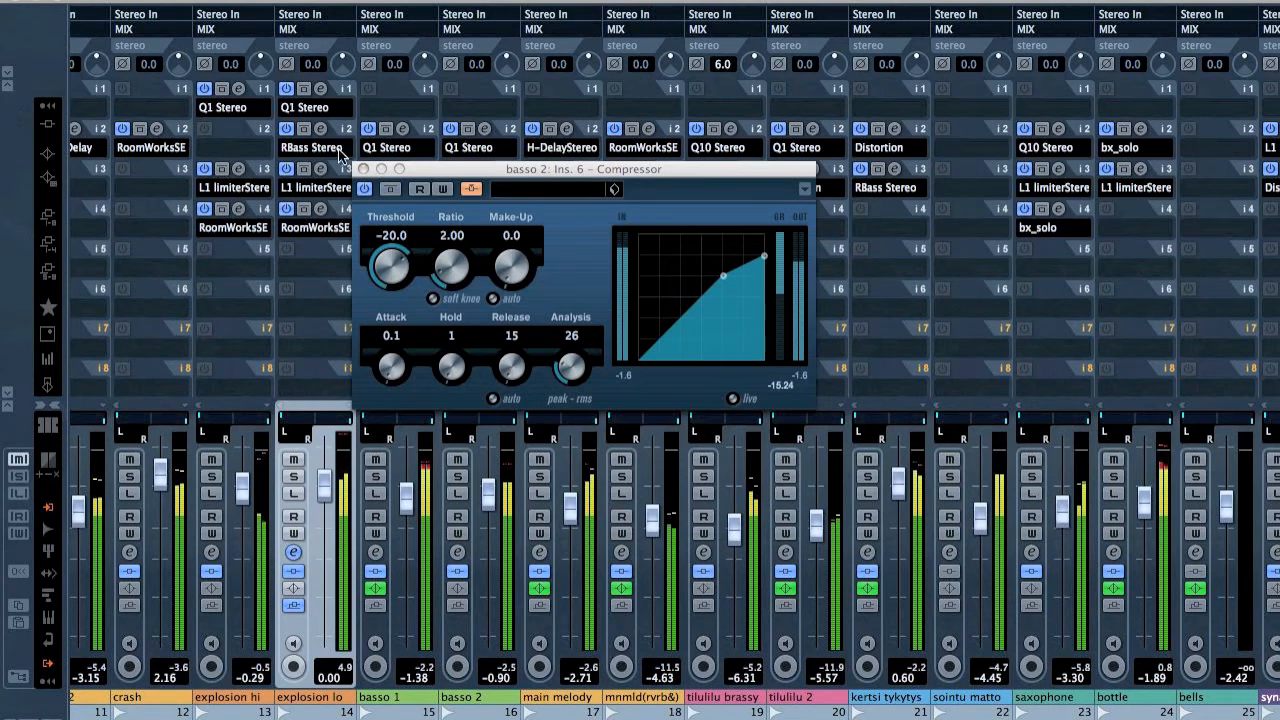
click(364, 169)
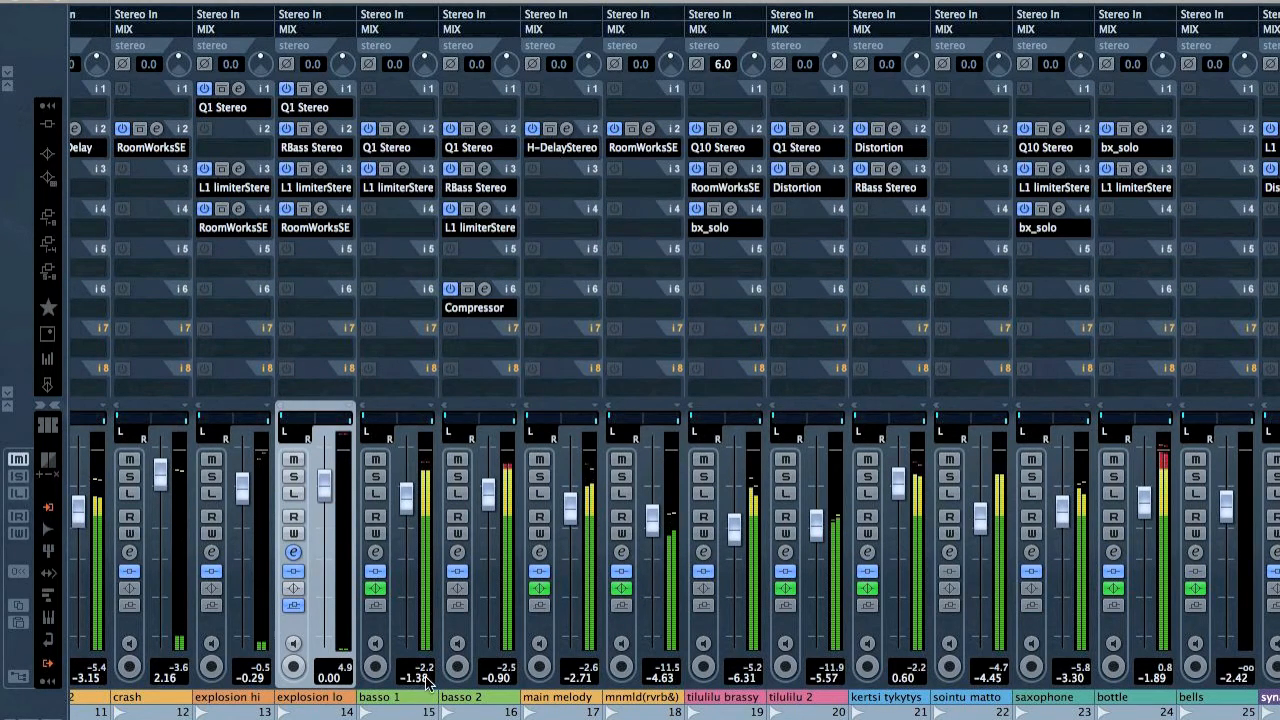
ctrl+click(411, 503)
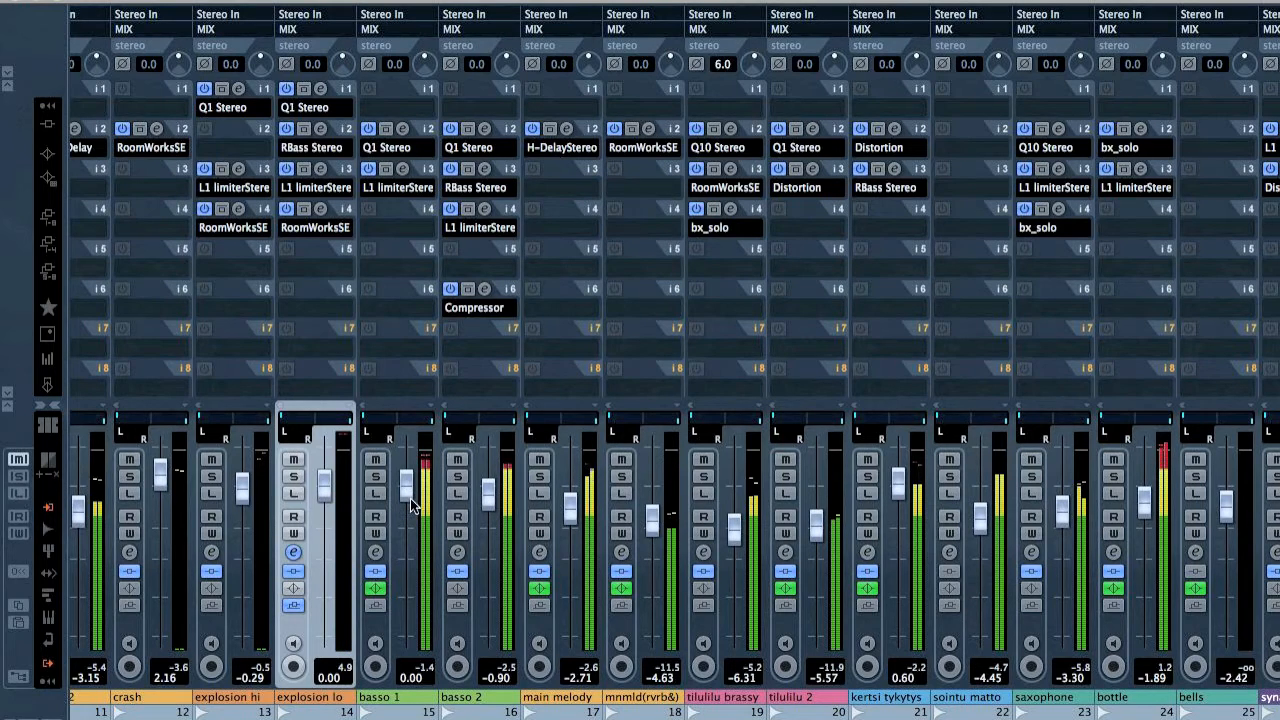
Enable band 3 in basso 1's channel EQ and shape a wide boost of about 3 dB around 1240 Hz
click(377, 554)
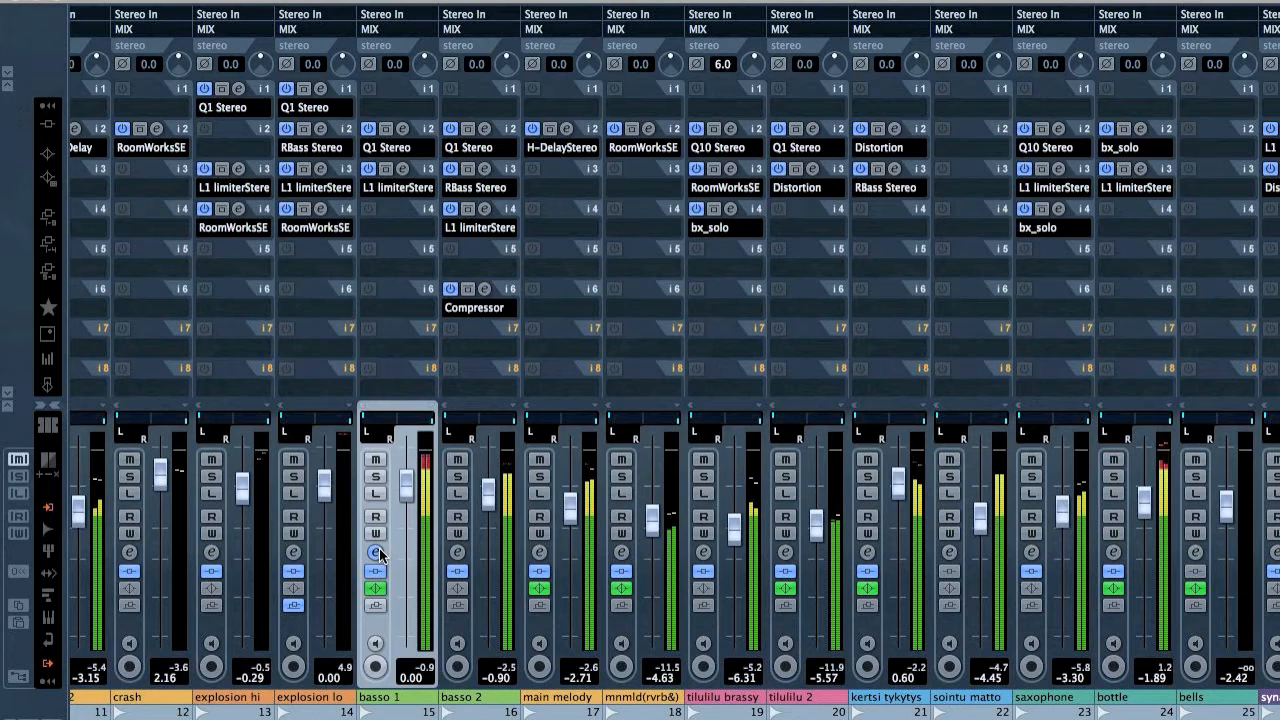
click(377, 554)
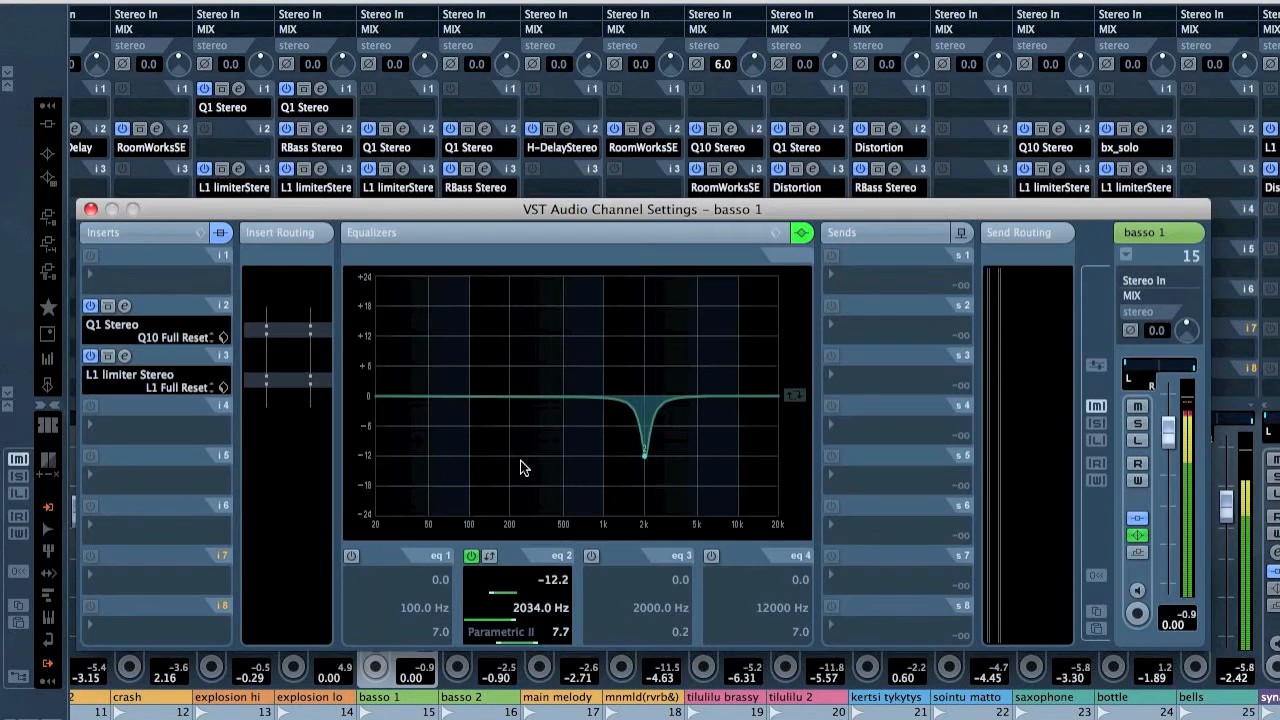
click(592, 557)
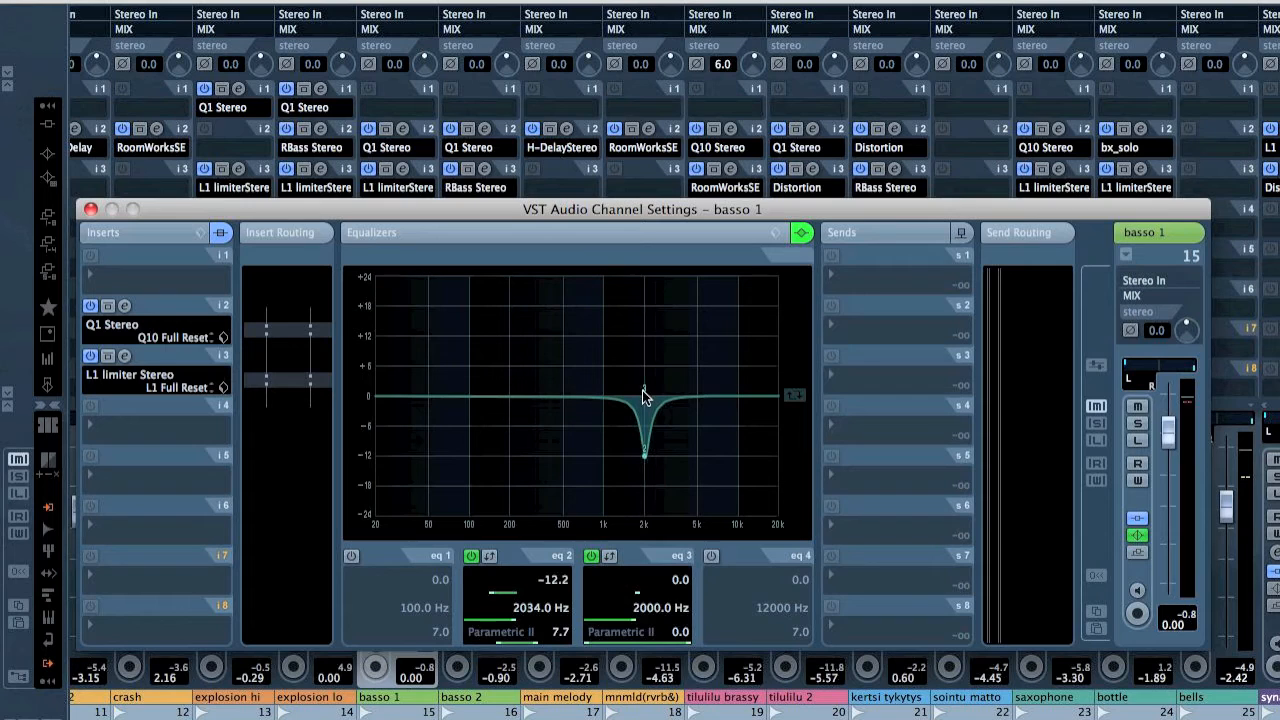
mouse_move(640, 396)
mouse_down()
mouse_move(616, 377)
mouse_move(617, 388)
mouse_up()
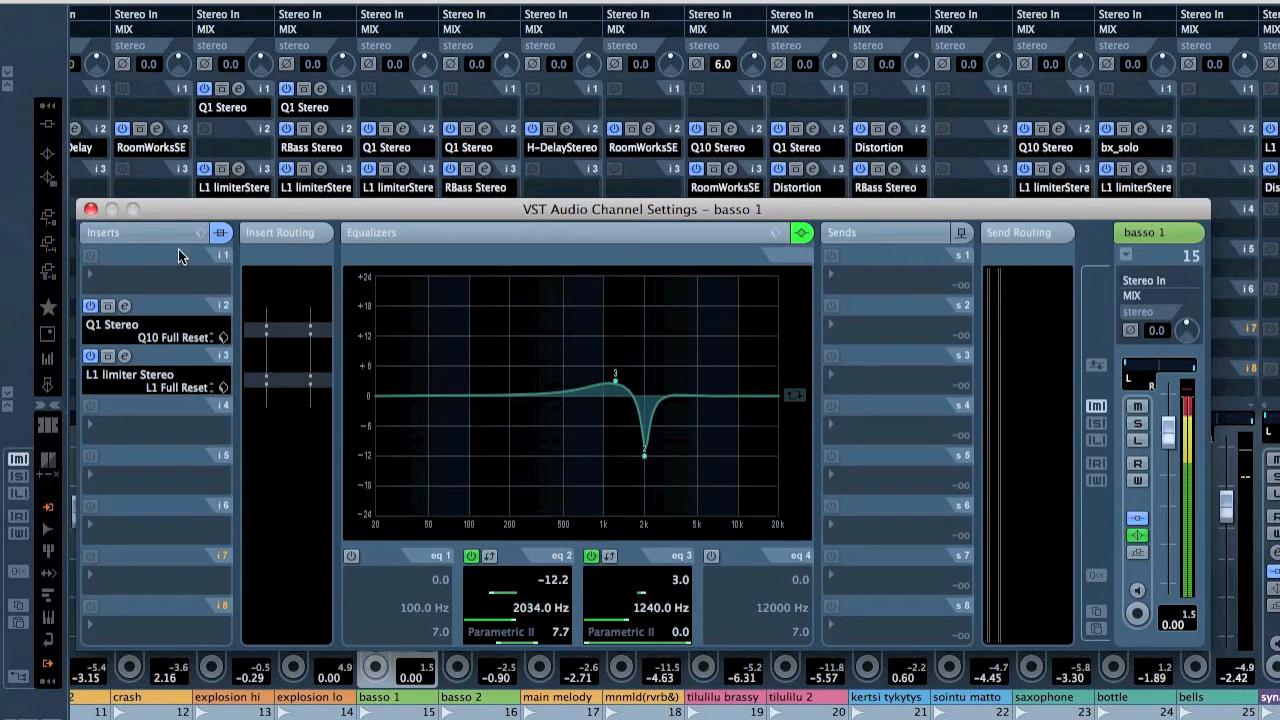
Compare basso 1's sound with EQ band 3 switched off and on during playback
click(591, 557)
click(591, 557)
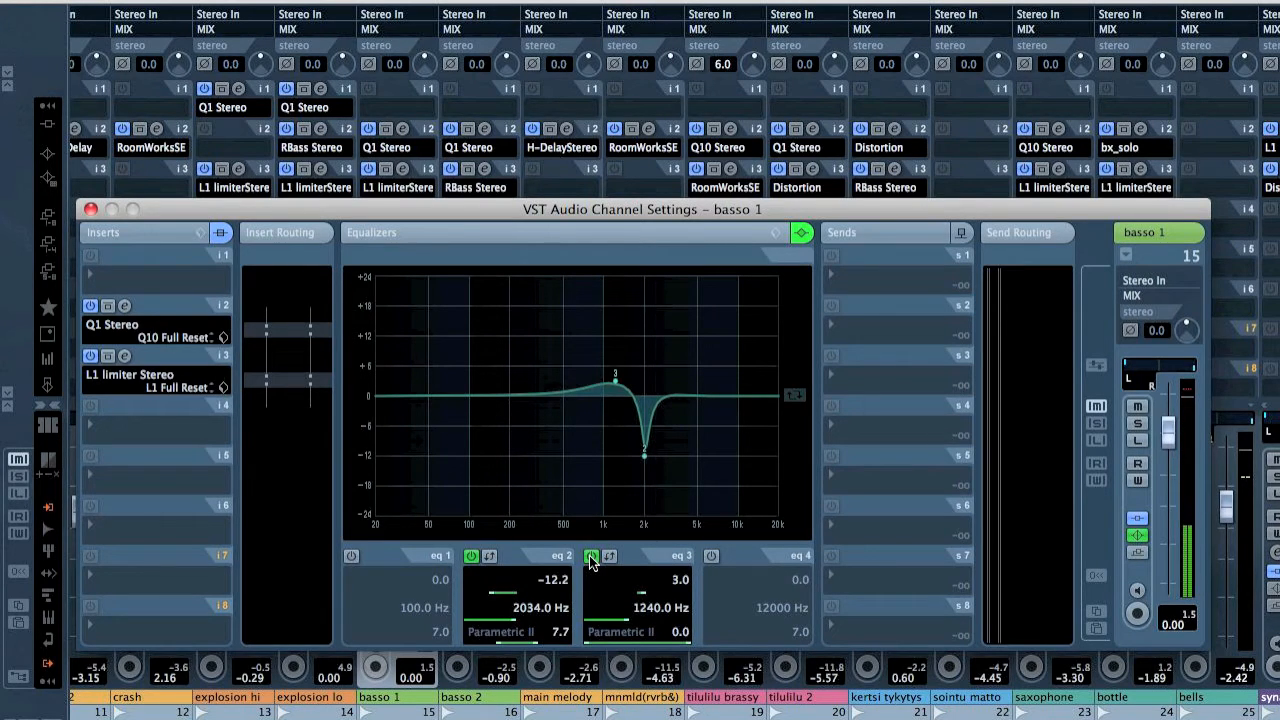
click(591, 557)
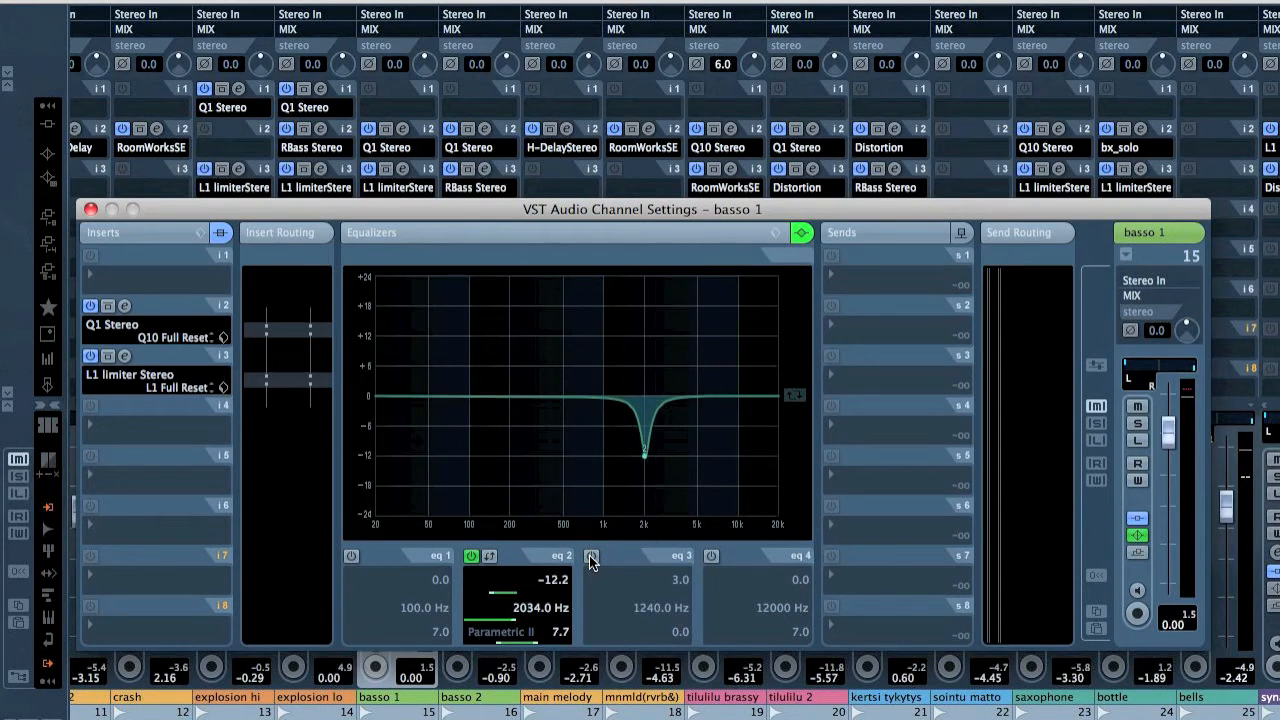
click(591, 557)
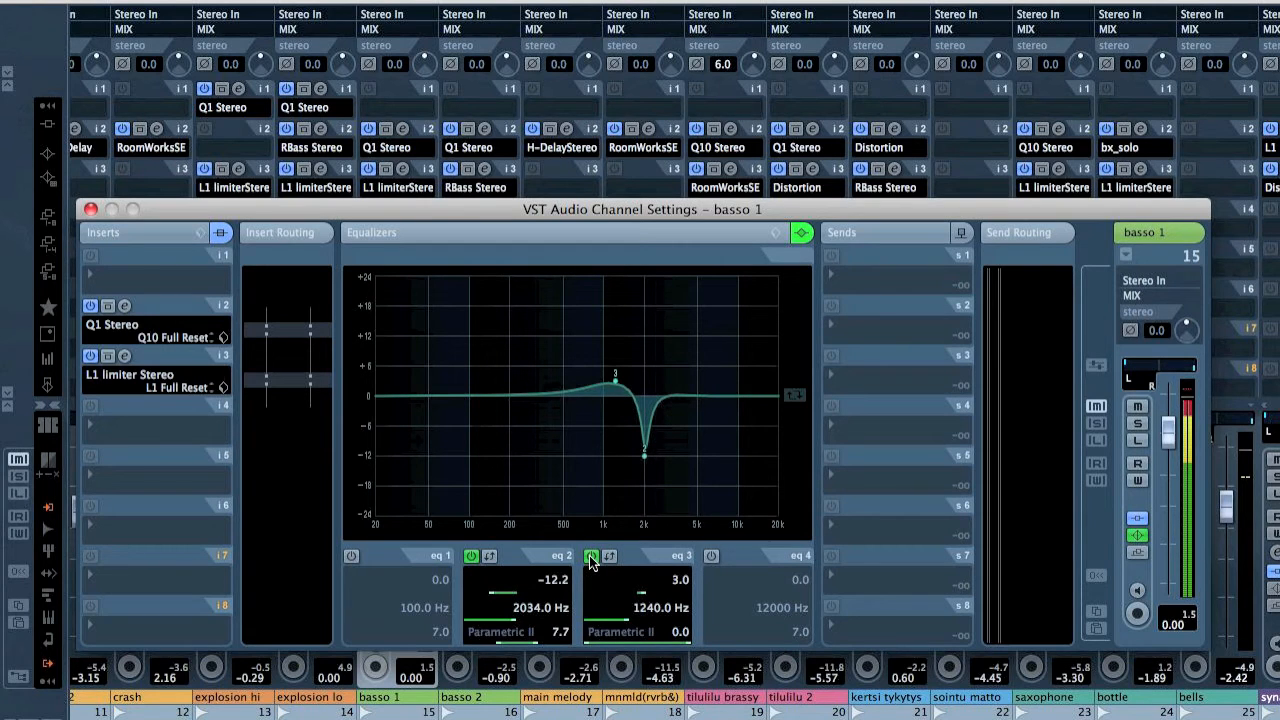
Set the gain of basso 1's EQ band 3 to 2.0, listen to it and close the channel settings
double_click(670, 582)
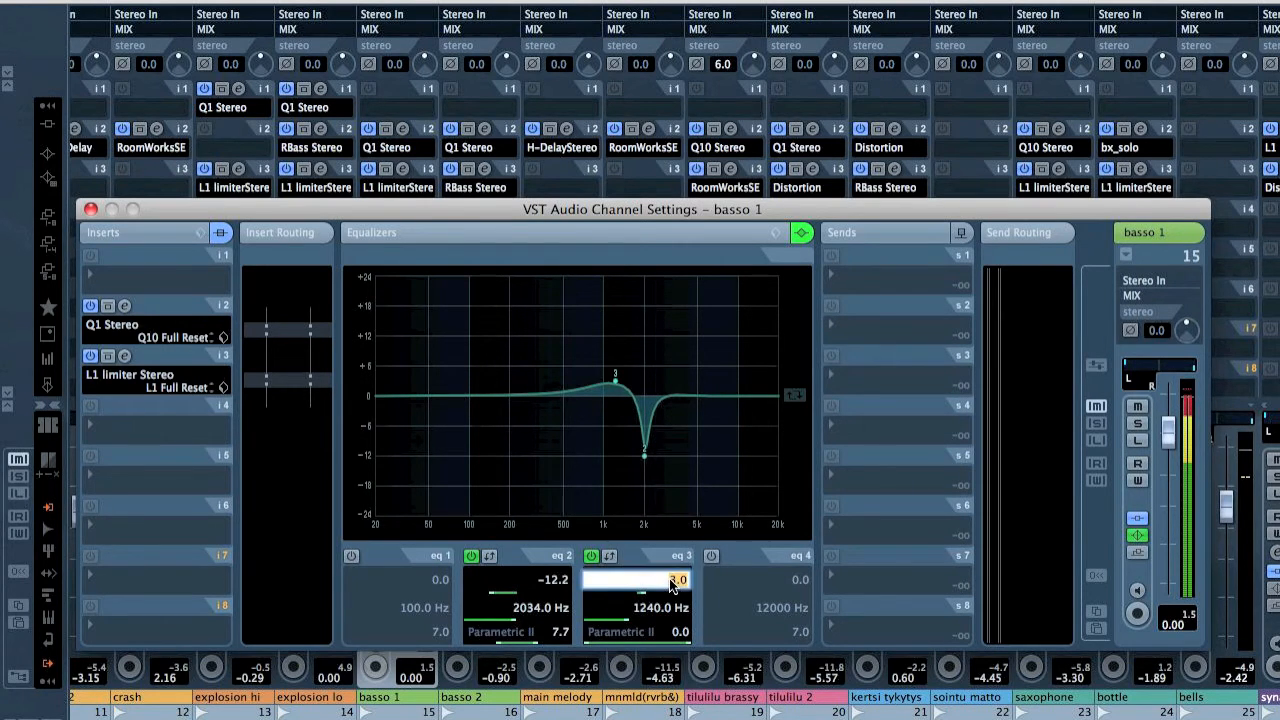
text(2)
key(Return)
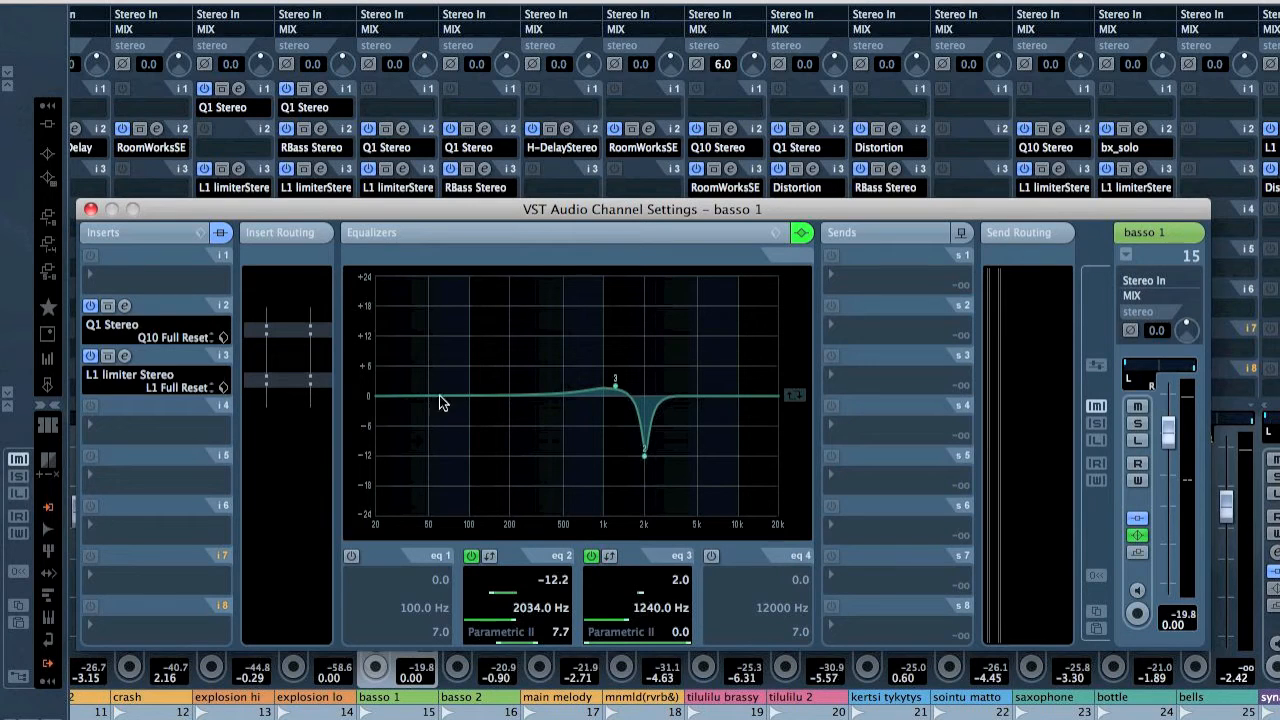
key(space)
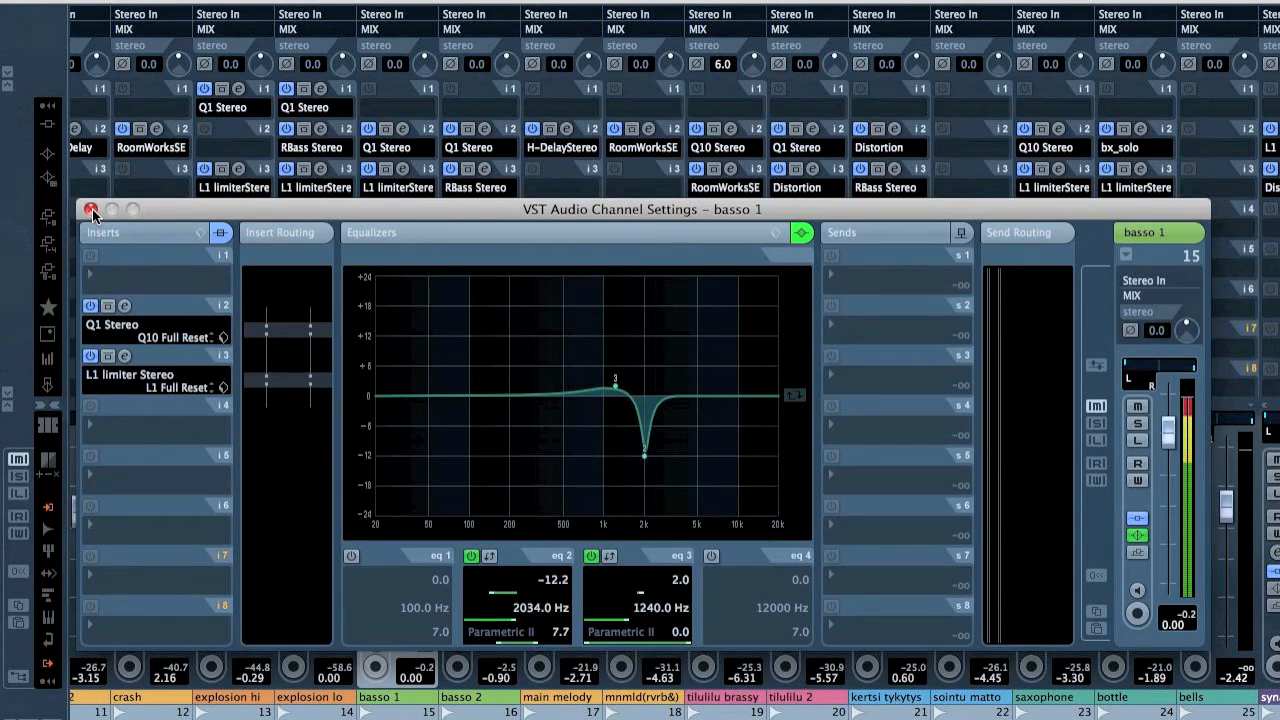
click(91, 211)
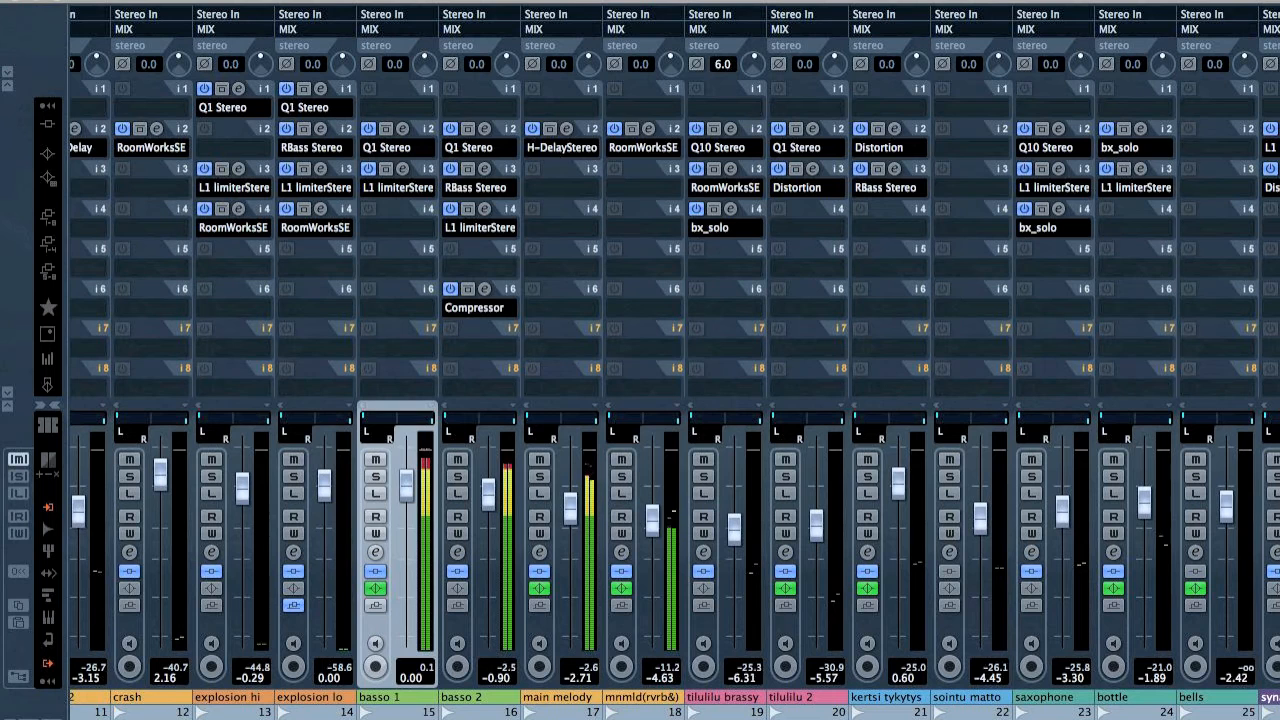
Inspect the L2 Ultramaximizer on the MIX channel's second insert during playback and close it
scroll(1120, 710, right, 3)
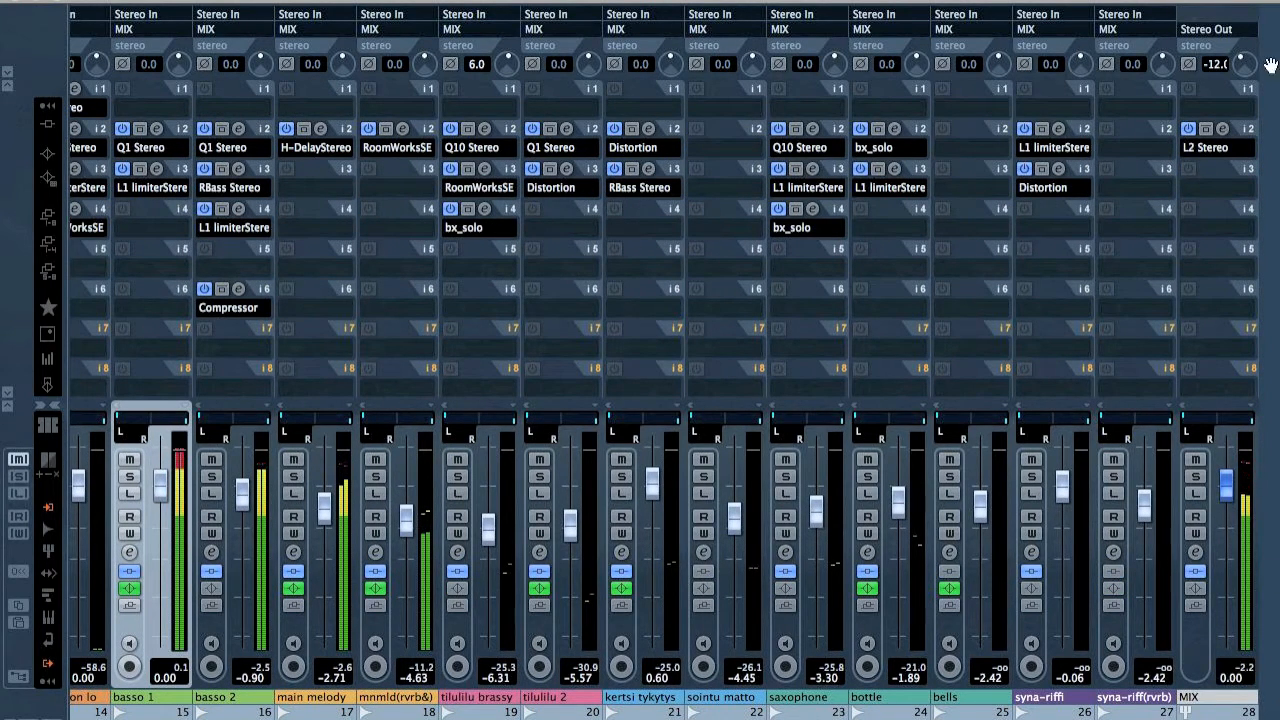
click(1223, 130)
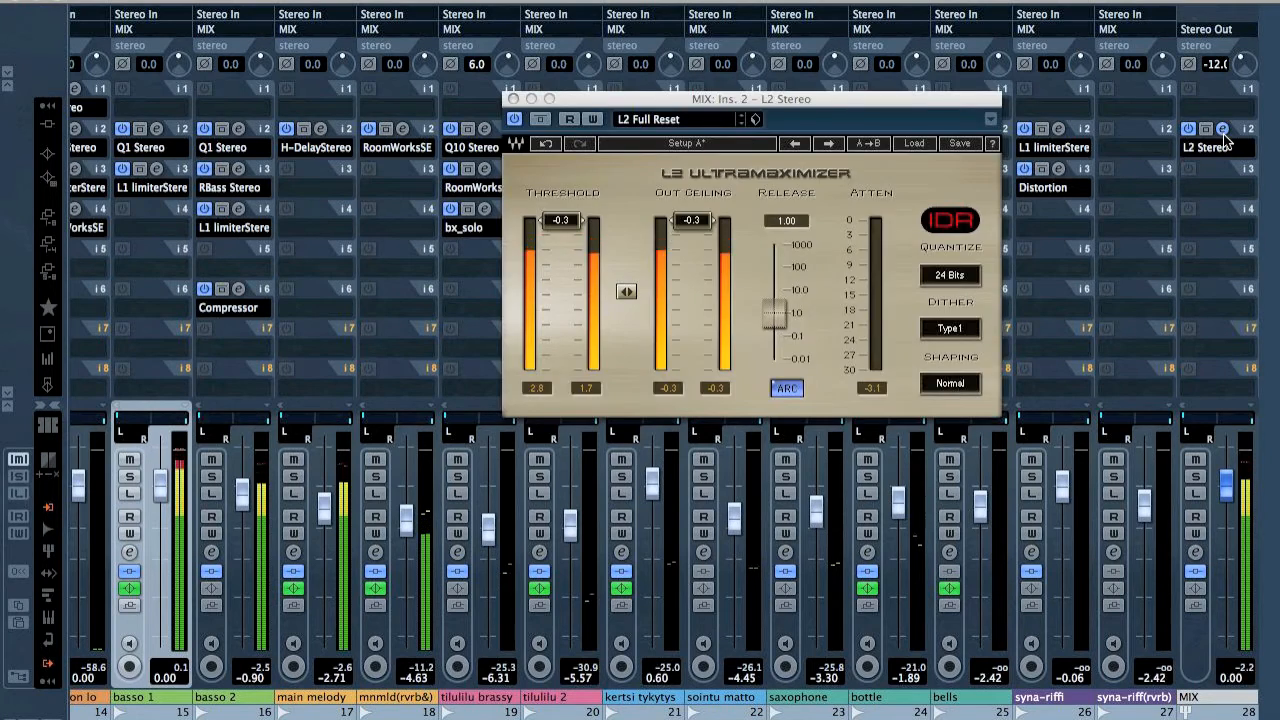
click(1223, 130)
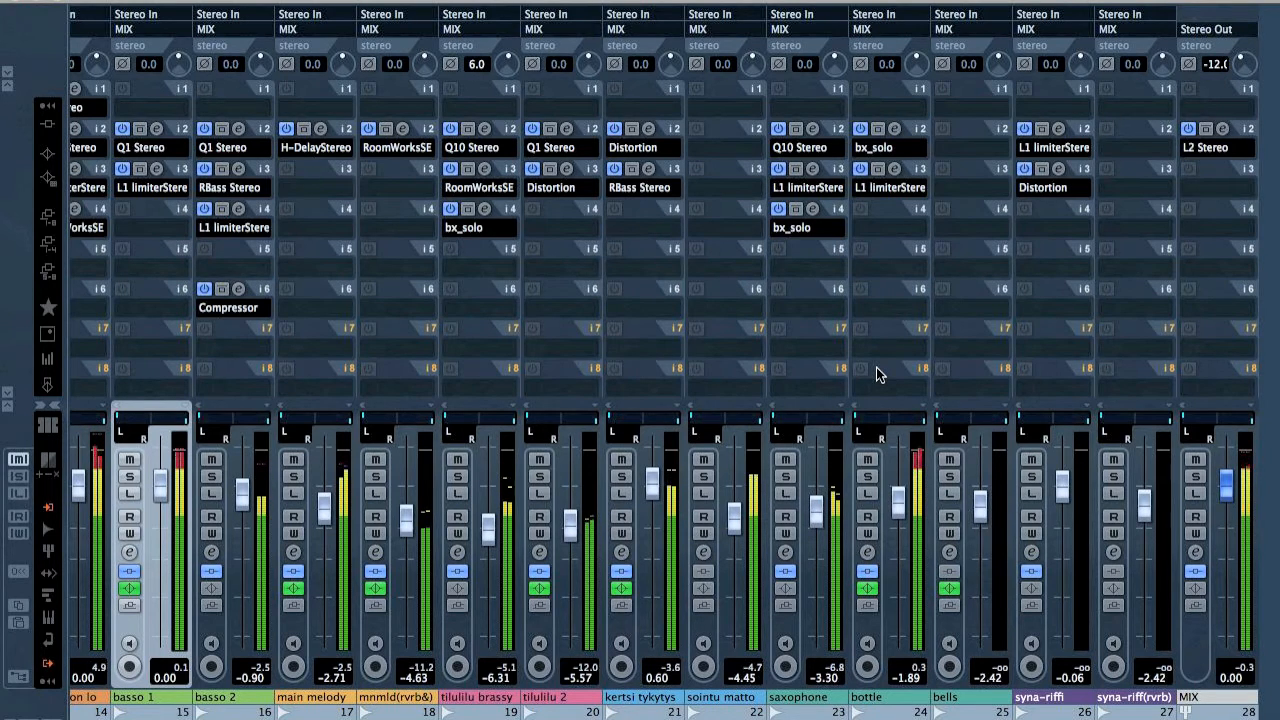
Solo sointu matto briefly, show the track in the project window and restart playback just before bar 25
click(705, 495)
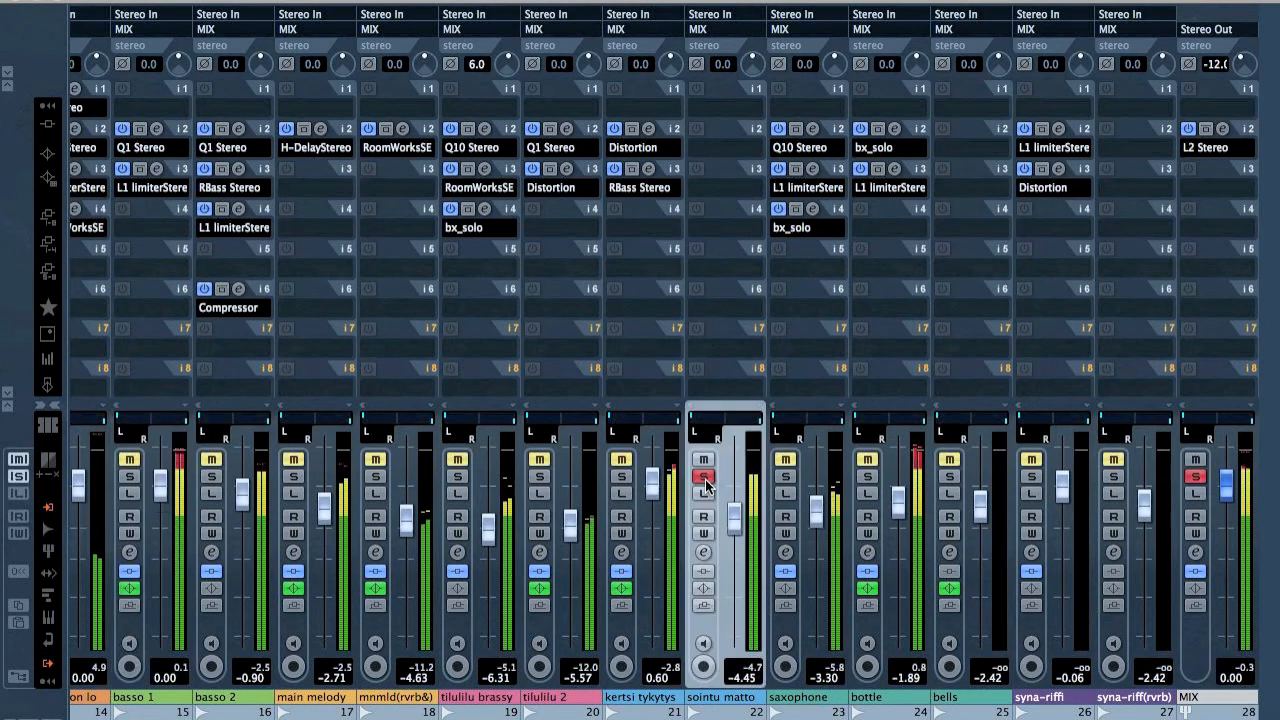
key(F3)
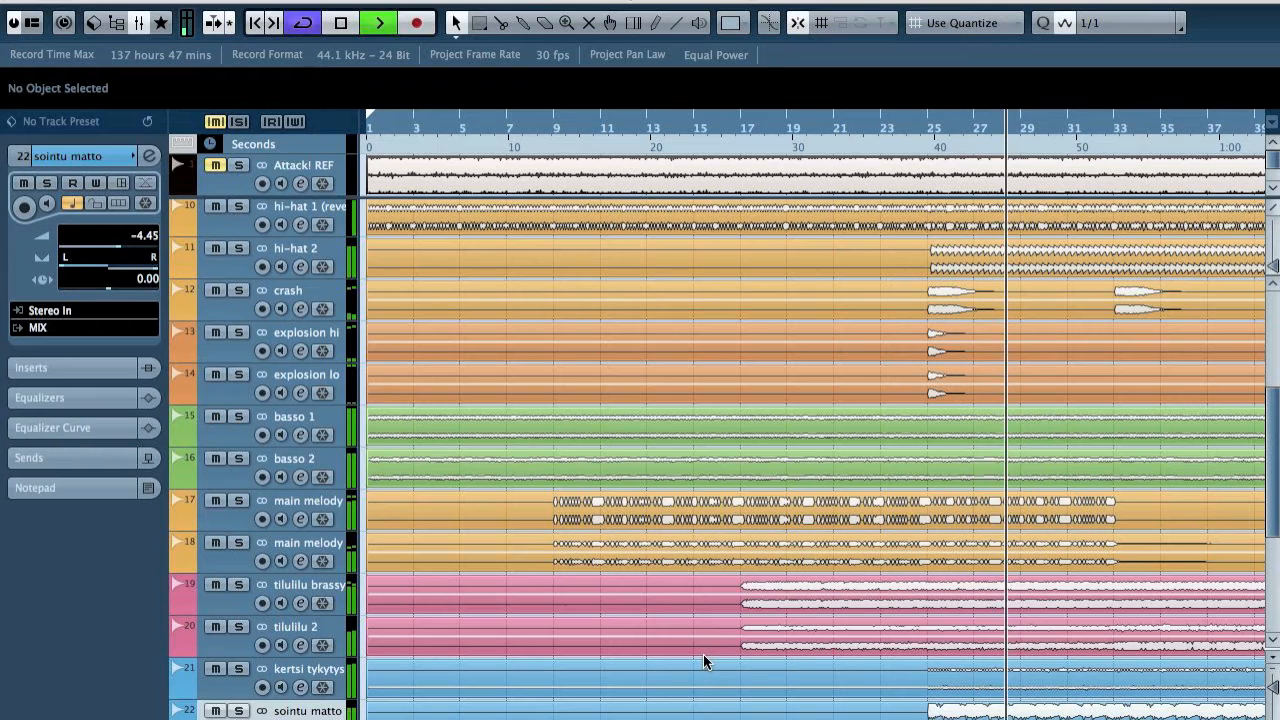
scroll(840, 469, down, 5)
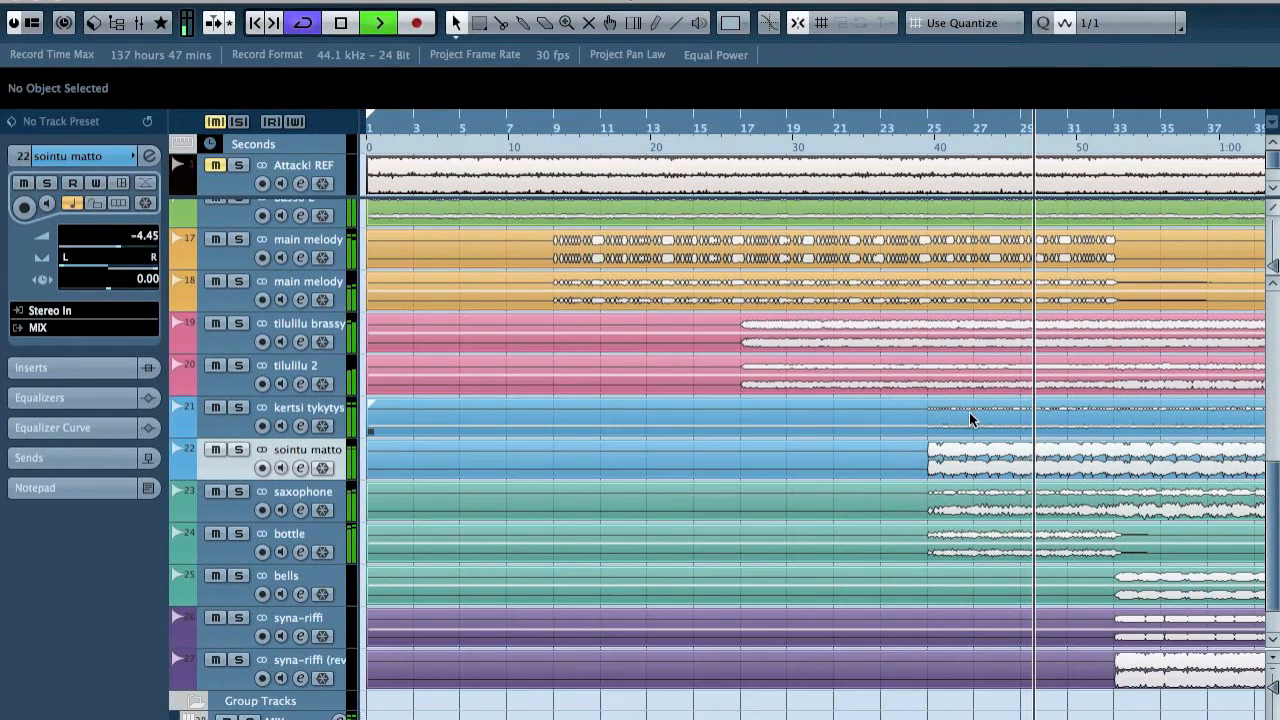
key(space)
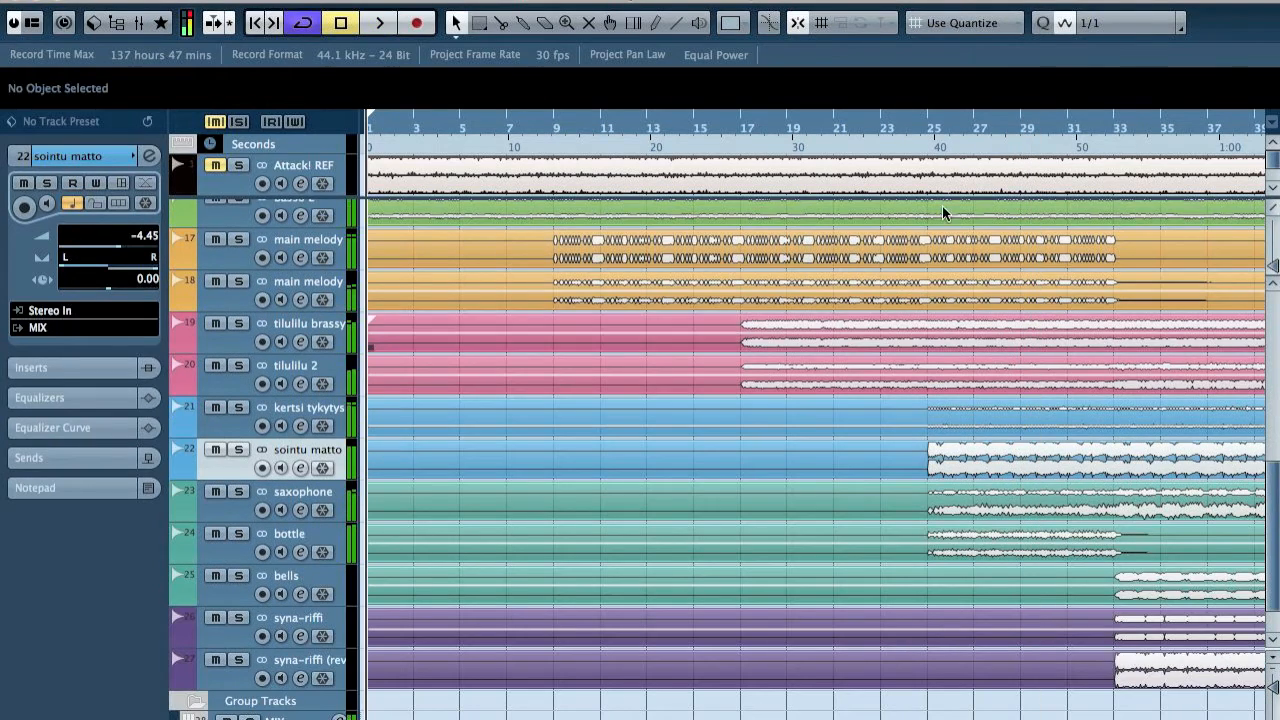
click(912, 127)
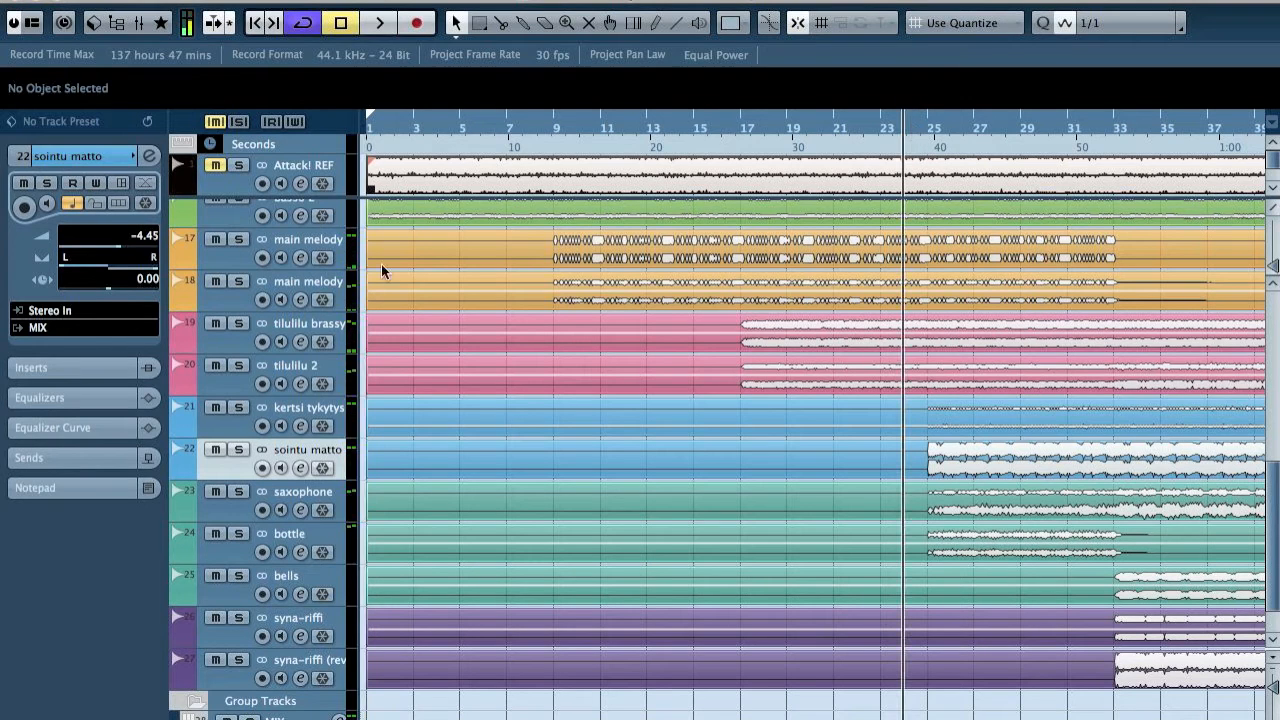
key(space)
Open sointu matto's channel settings, raise its level to about -1.02 dB and stop playback
key(e)
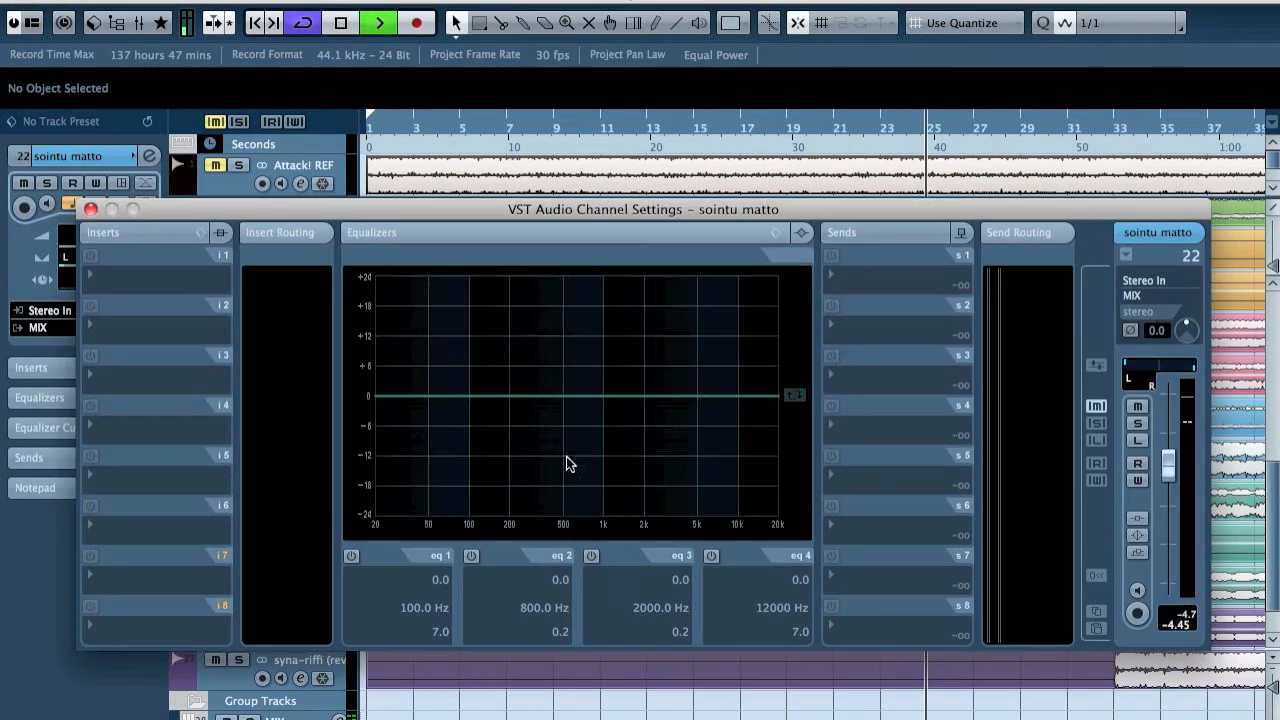
drag(1169, 463, 1167, 440)
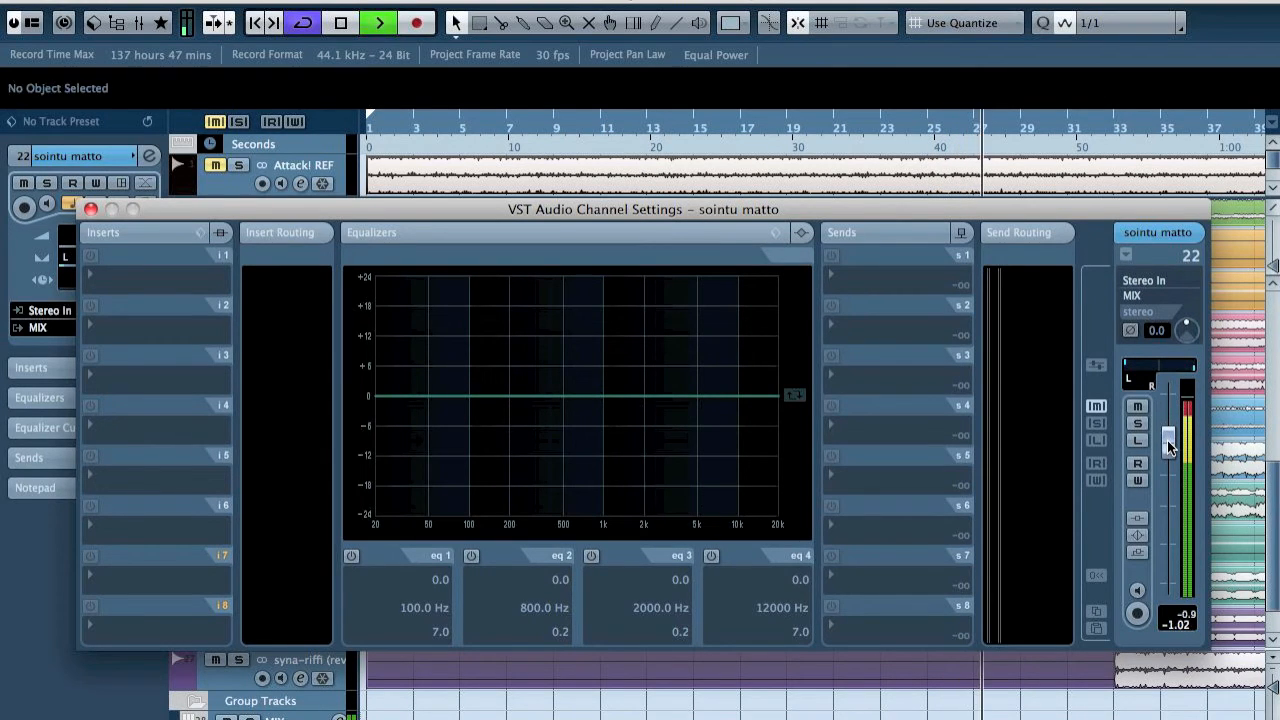
key(space)
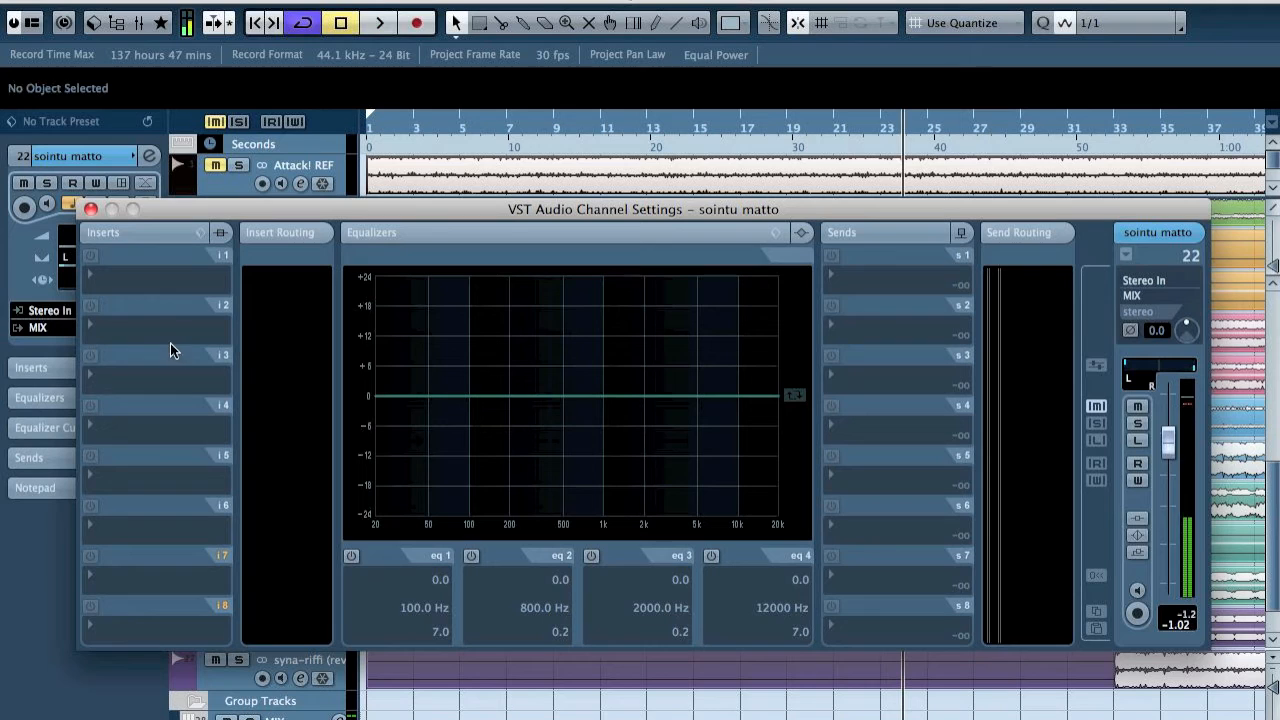
Add the bx_solo plug-in to sointu matto's second insert slot, widen its stereo width to 300 % and start playback
click(164, 330)
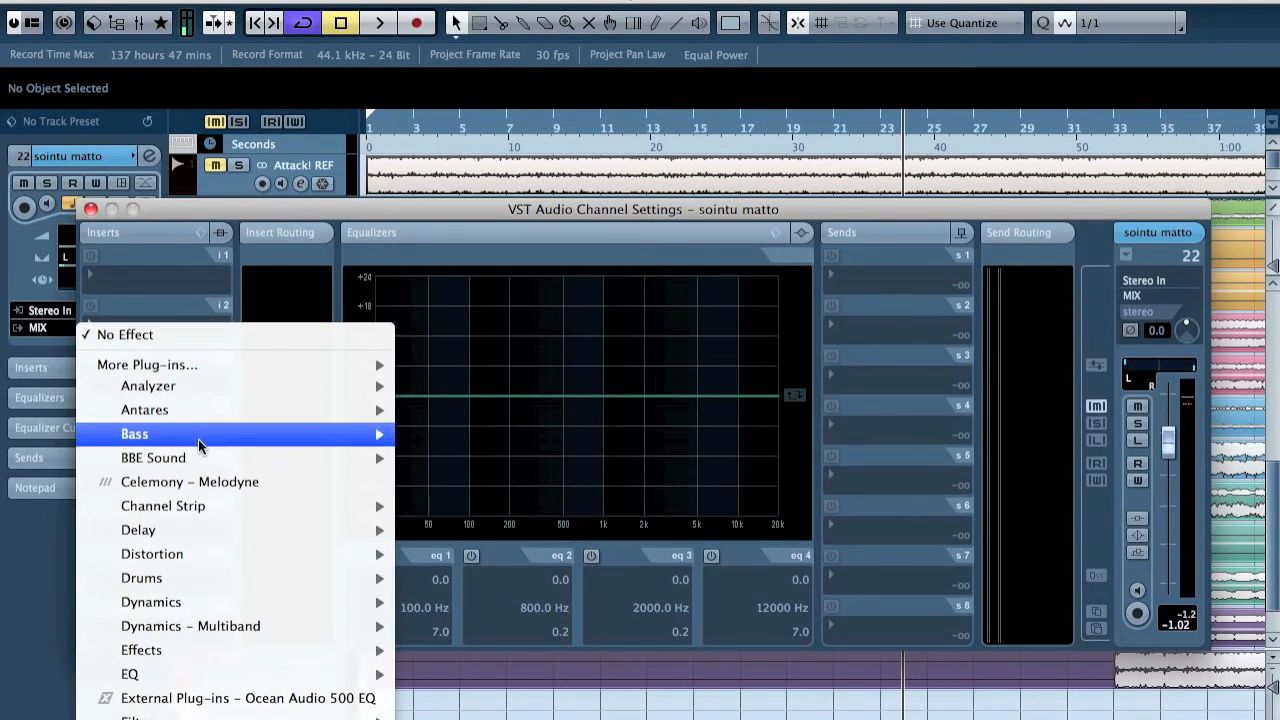
mouse_move(216, 436)
mouse_move(310, 388)
click(488, 388)
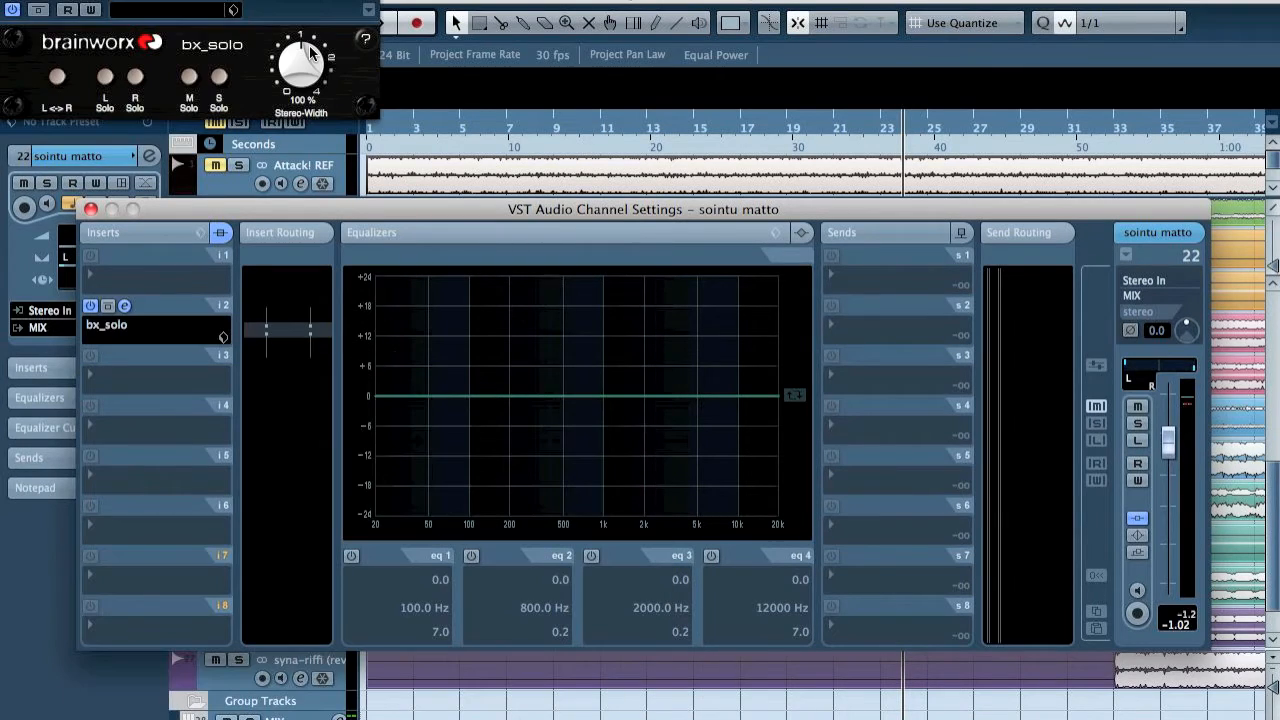
key(space)
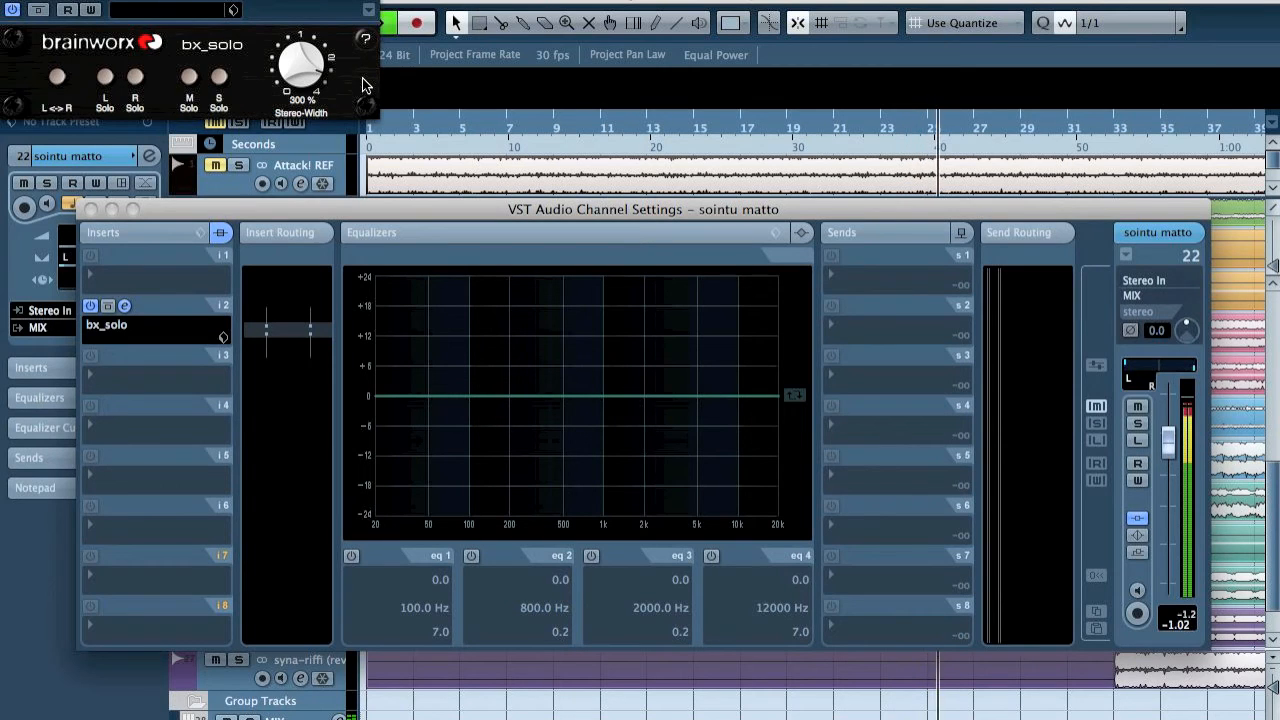
Listen to the widened sointu matto soloed and in the full mix, and stop playback
click(492, 217)
key(s)
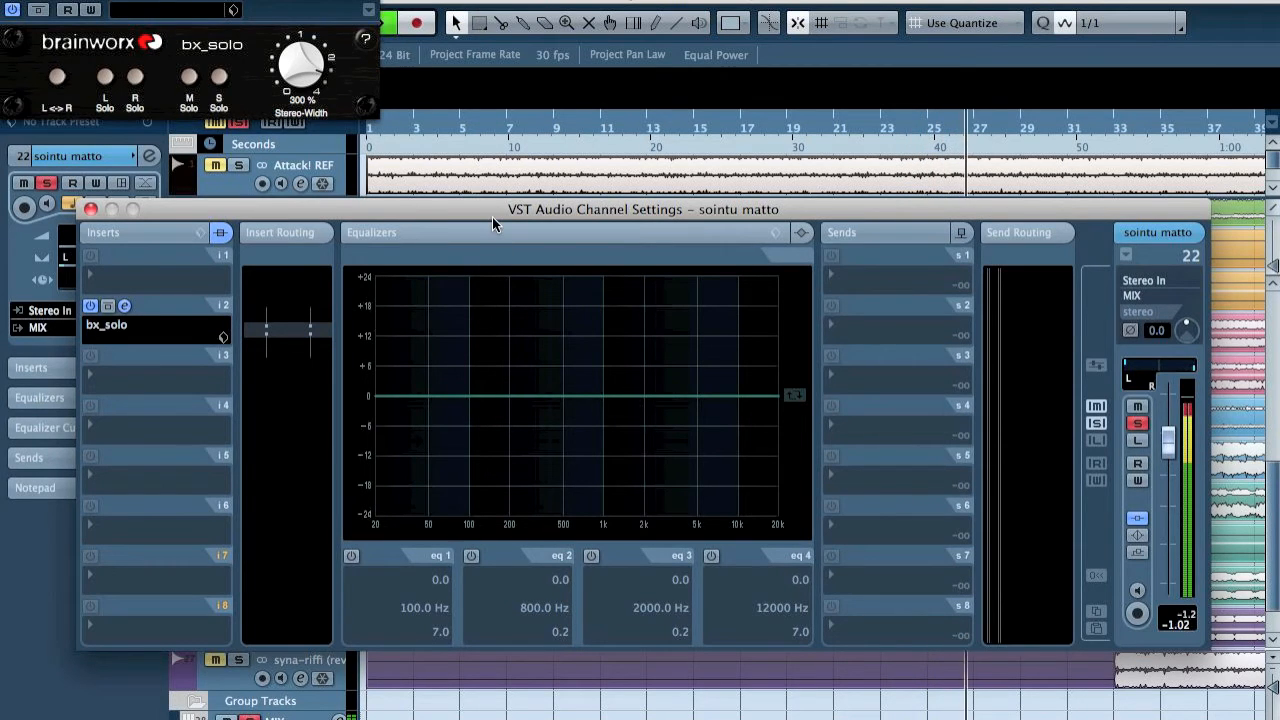
key(s)
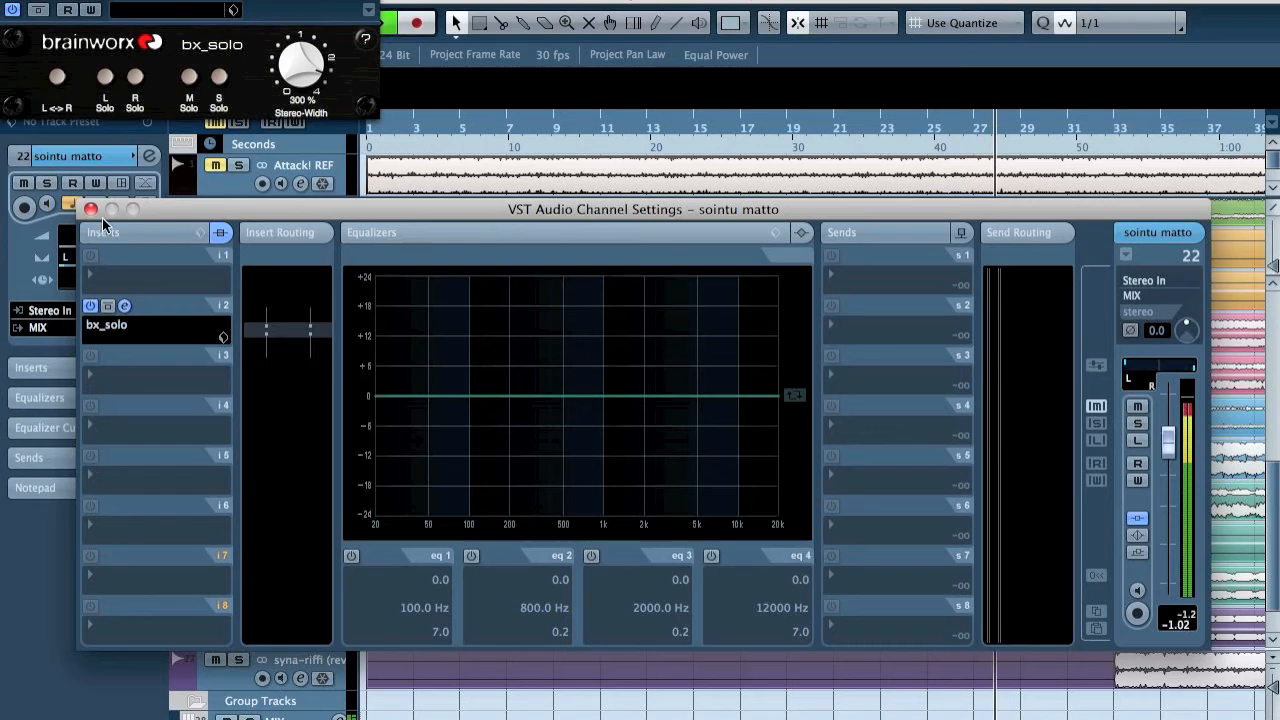
key(space)
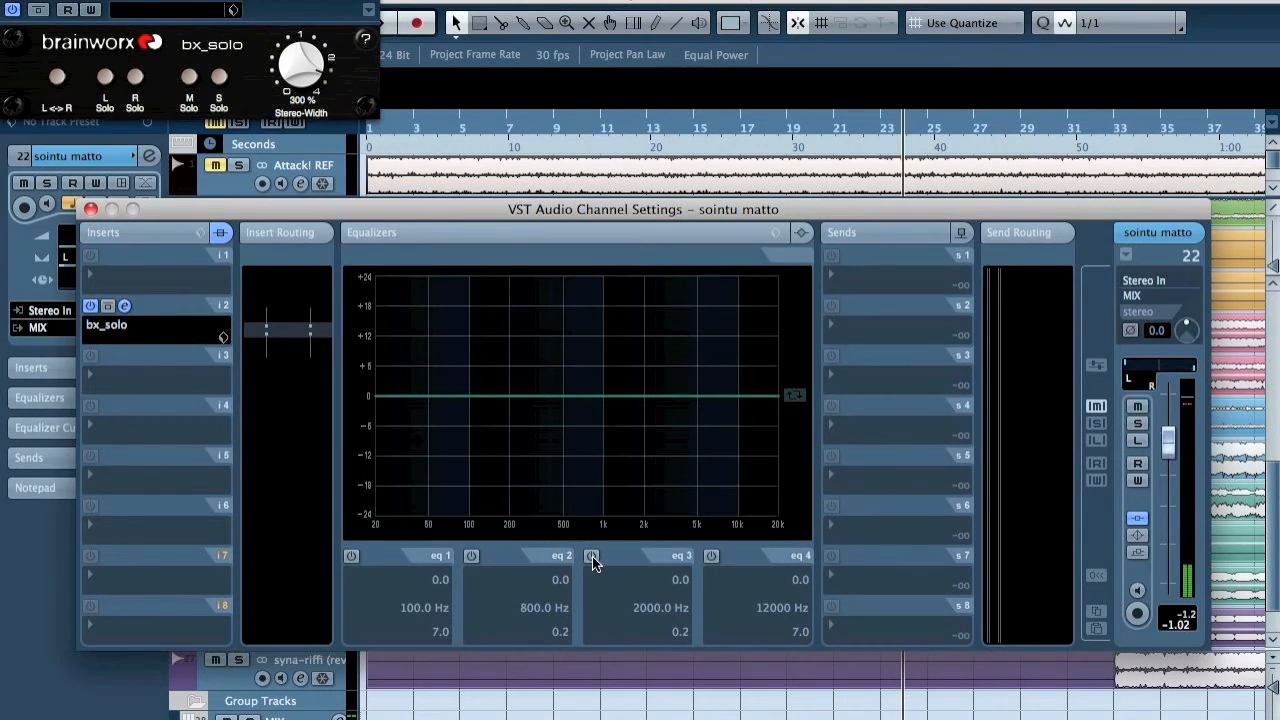
Enable sointu matto's EQ band 3 at 3000 Hz, switch it to Parametric I and set its gain to -3.0
click(592, 556)
double_click(647, 610)
text(300)
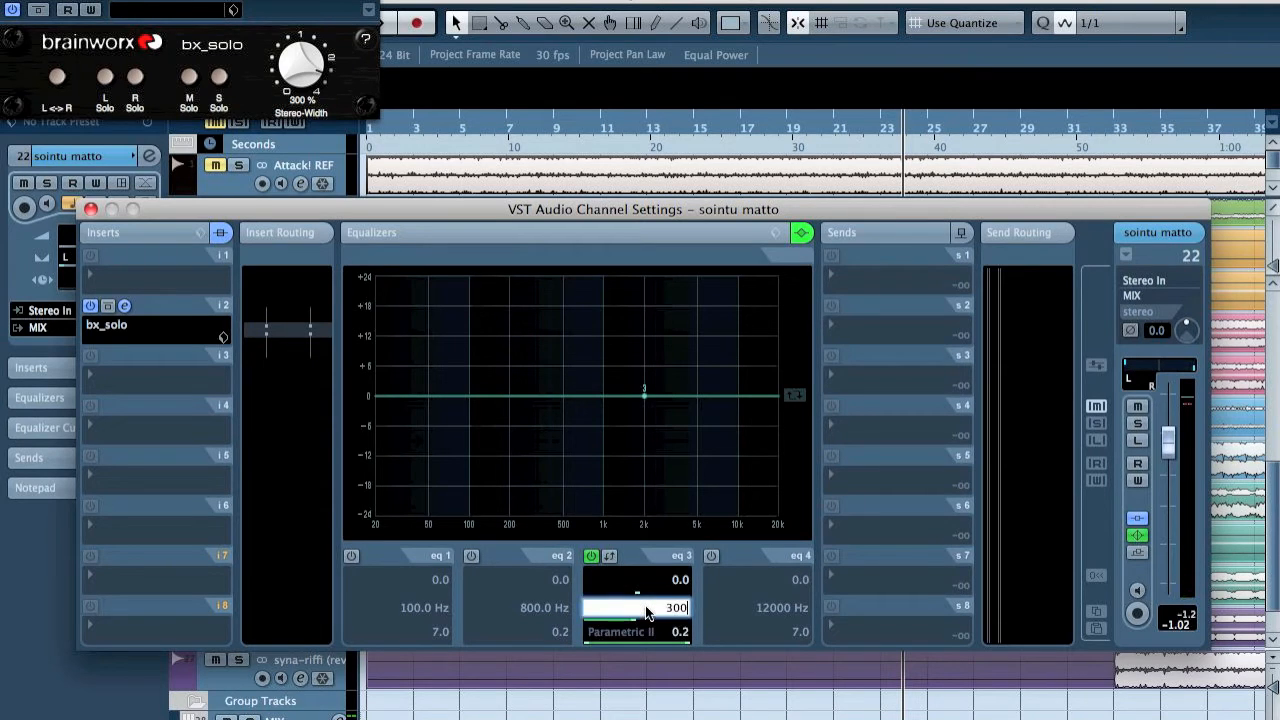
text(0)
key(Return)
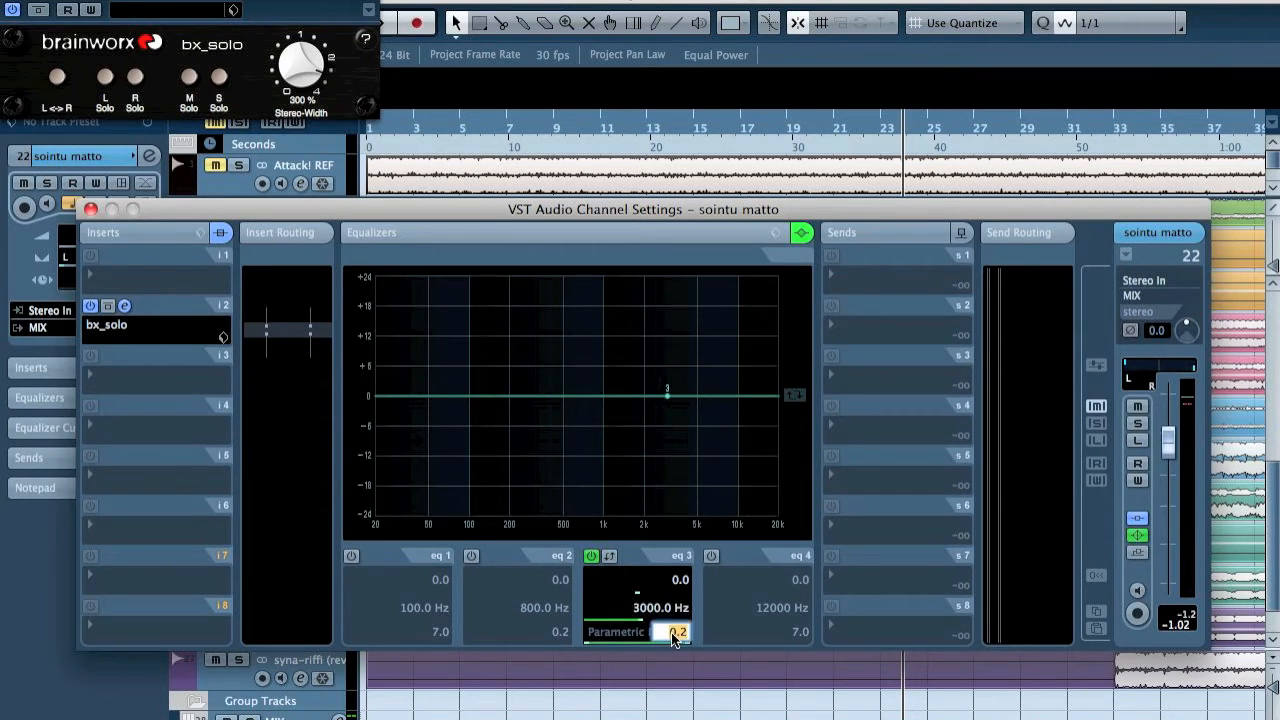
click(650, 632)
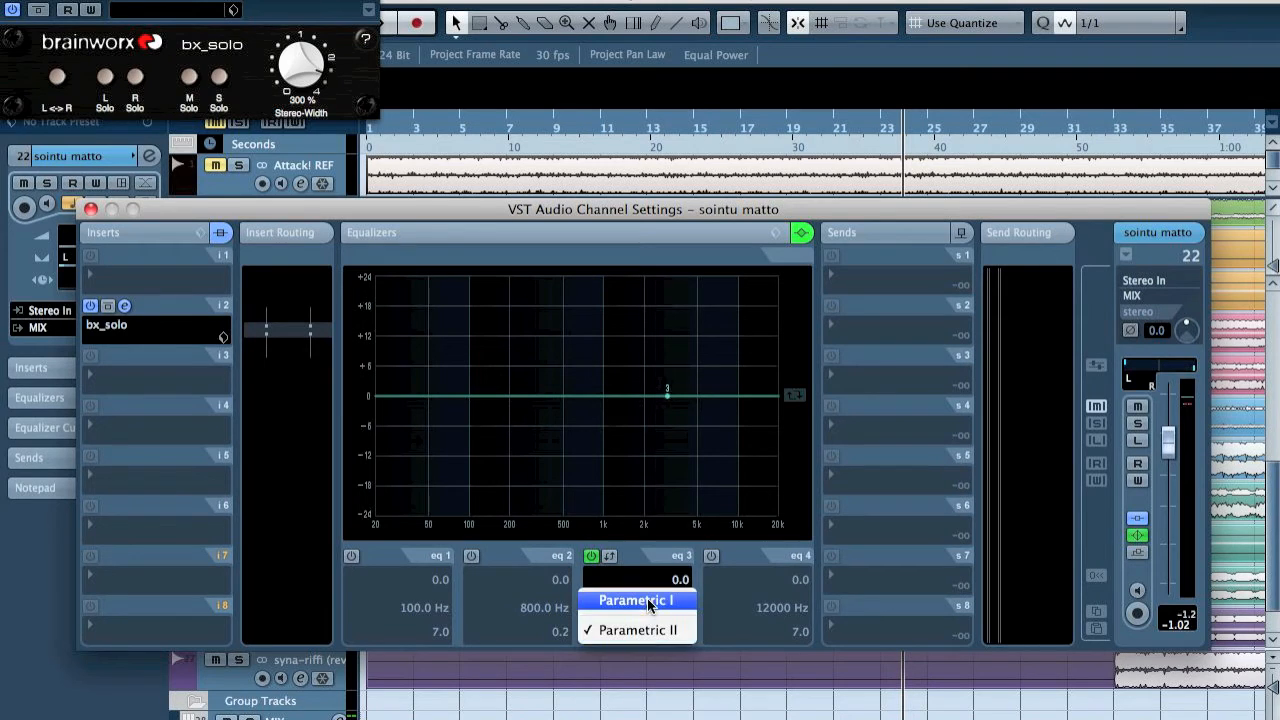
click(655, 605)
double_click(677, 581)
text(-3)
key(Return)
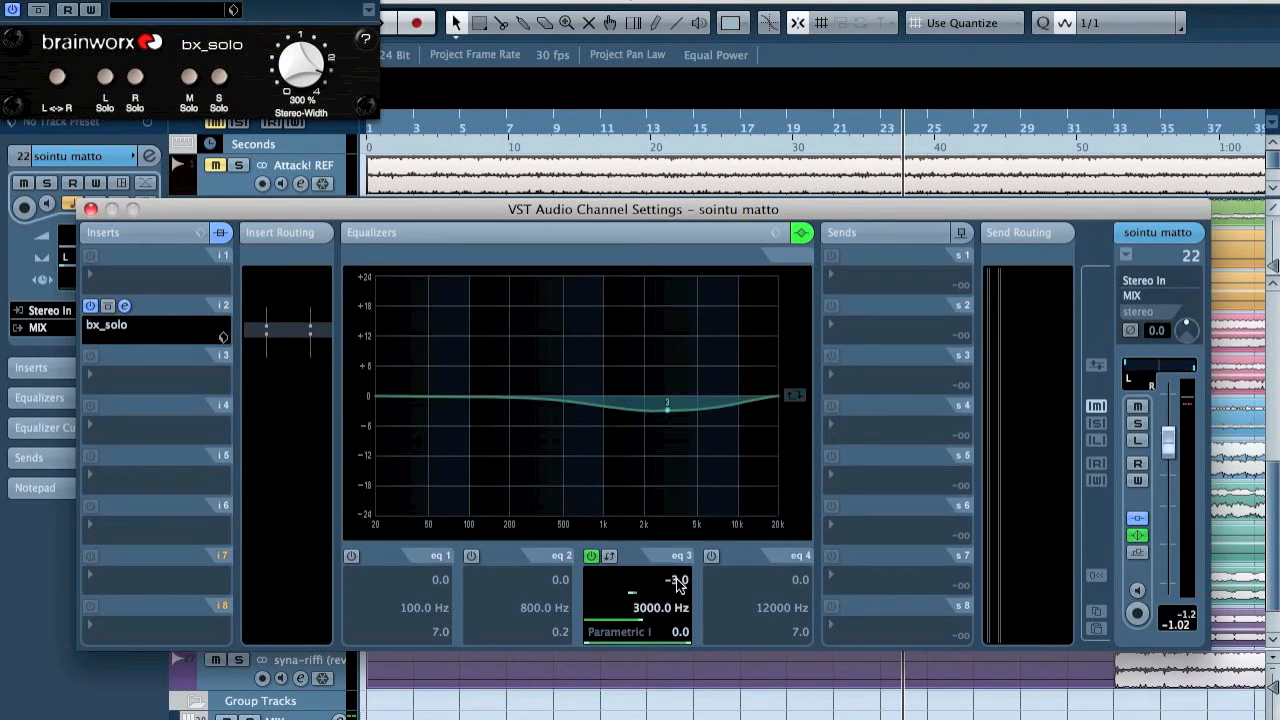
Add the L1 limiter Stereo plug-in to sointu matto's third insert slot and lower its threshold
click(131, 378)
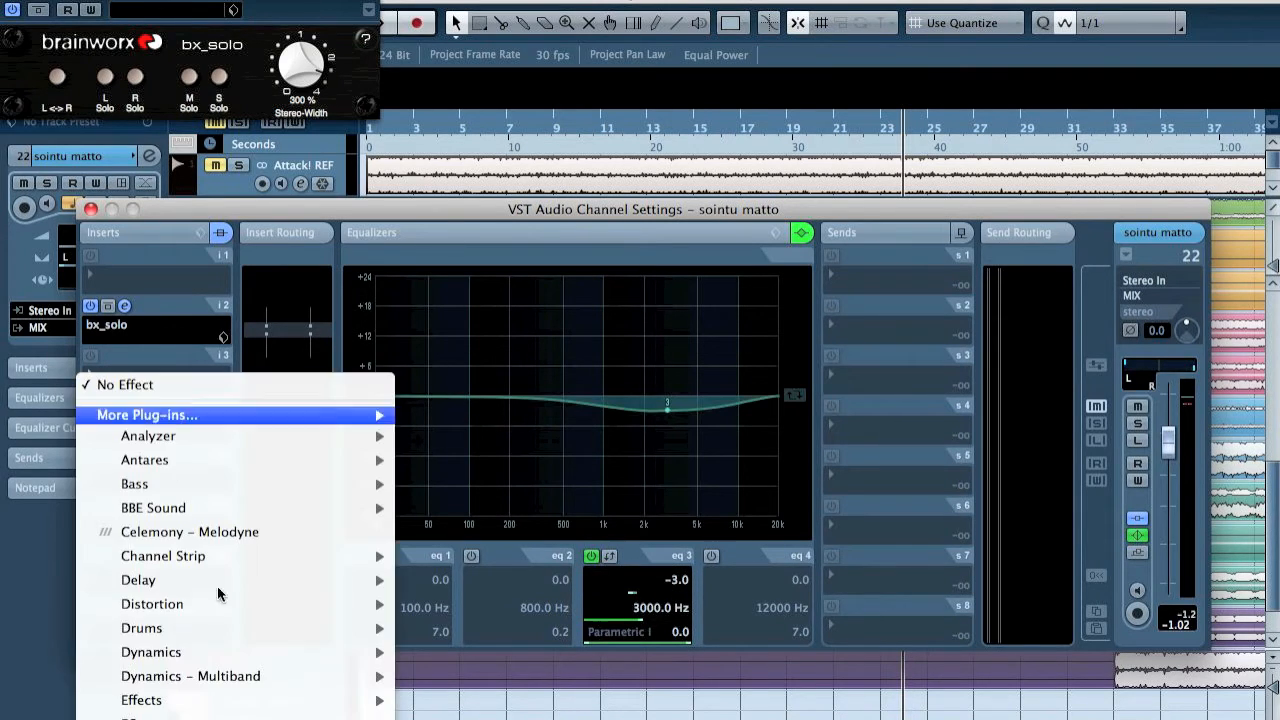
mouse_move(269, 655)
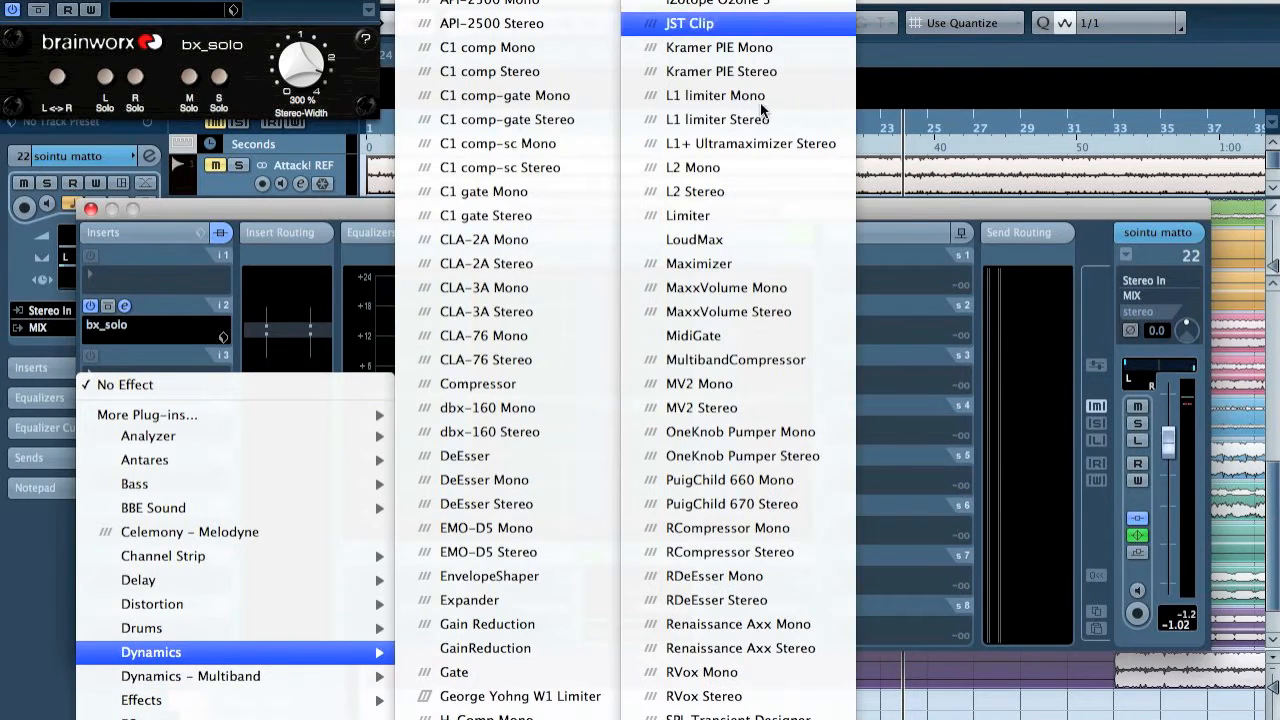
click(762, 122)
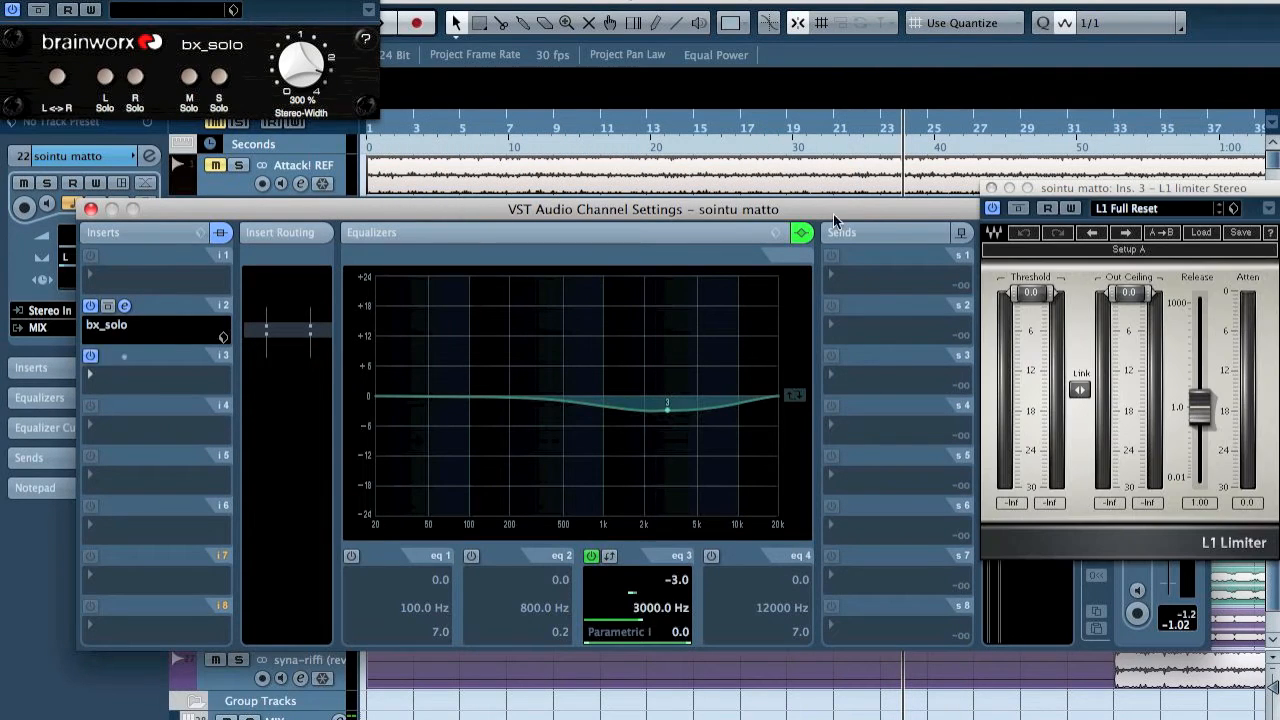
drag(1080, 389, 1081, 403)
drag(1030, 304, 1040, 346)
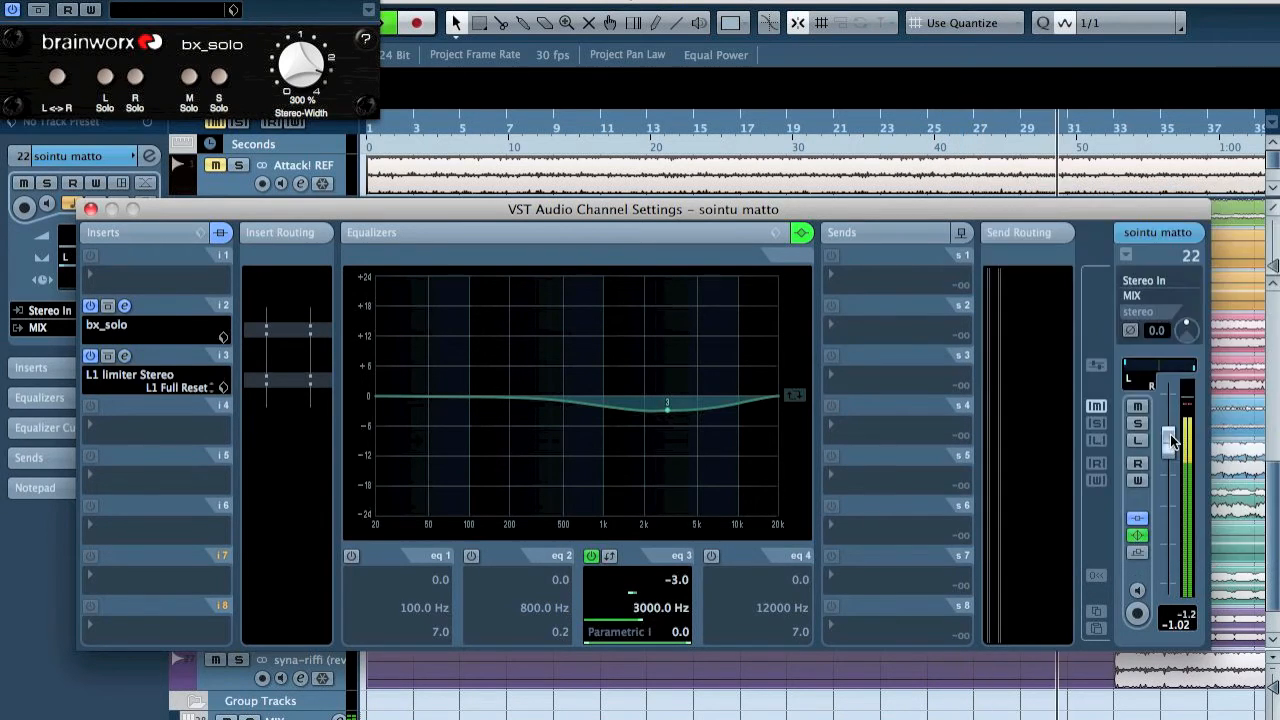
Lower sointu matto's channel level to about -2.71 dB during playback and solo the track
drag(1170, 440, 1176, 453)
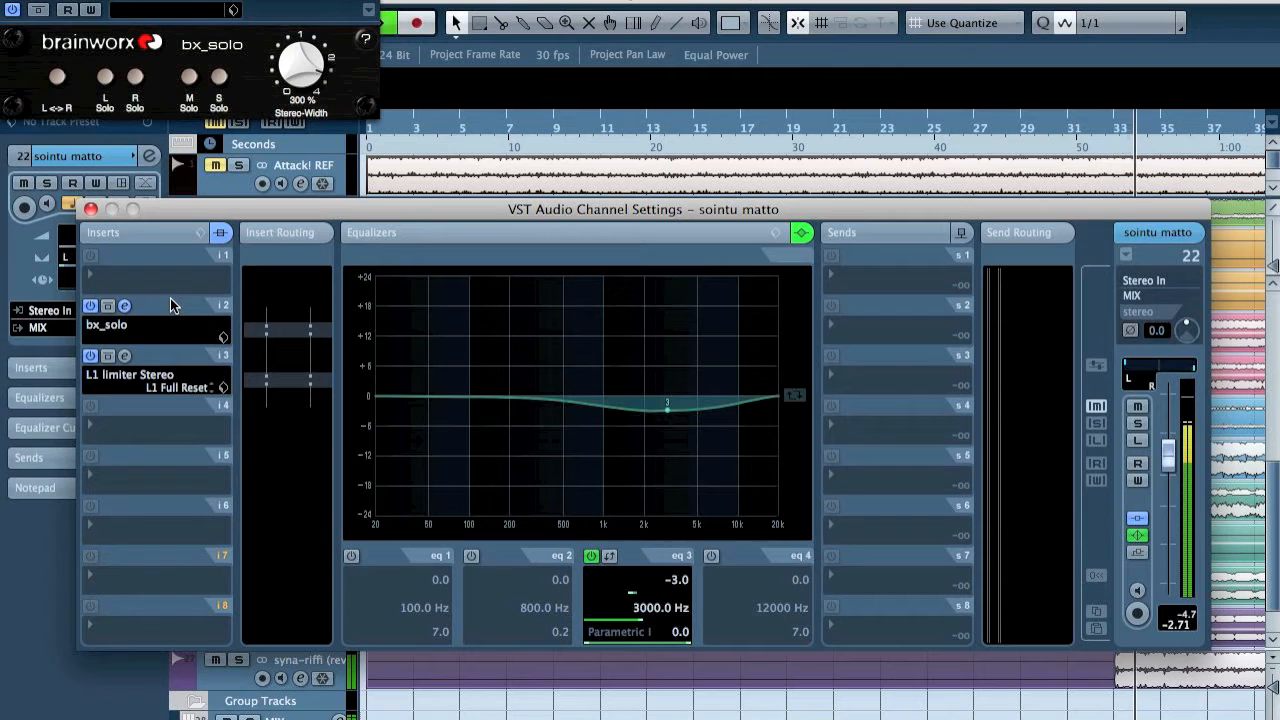
mouse_move(170, 300)
mouse_down()
mouse_move(170, 422)
mouse_move(182, 285)
mouse_move(181, 301)
mouse_up()
key(s)
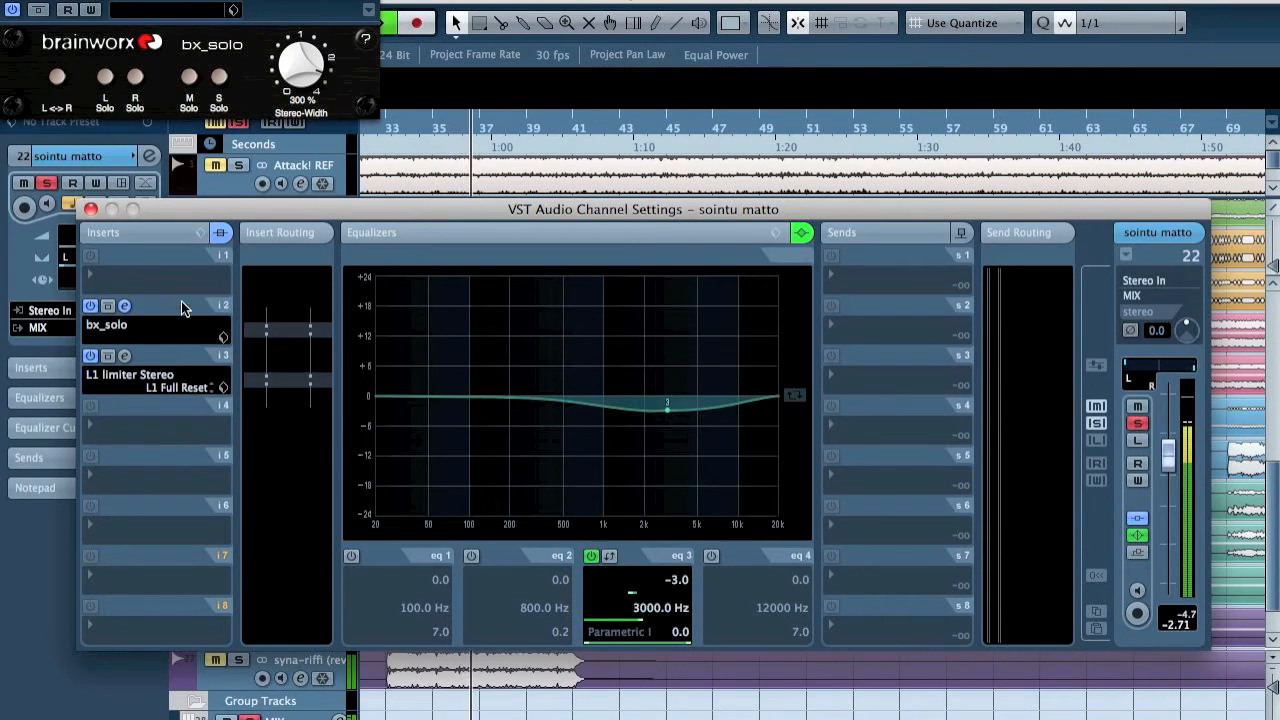
Enable sointu matto's EQ band 1 as High Pass I at 271 Hz, lower its level to about -4.81 dB and stop playback
click(351, 556)
click(378, 631)
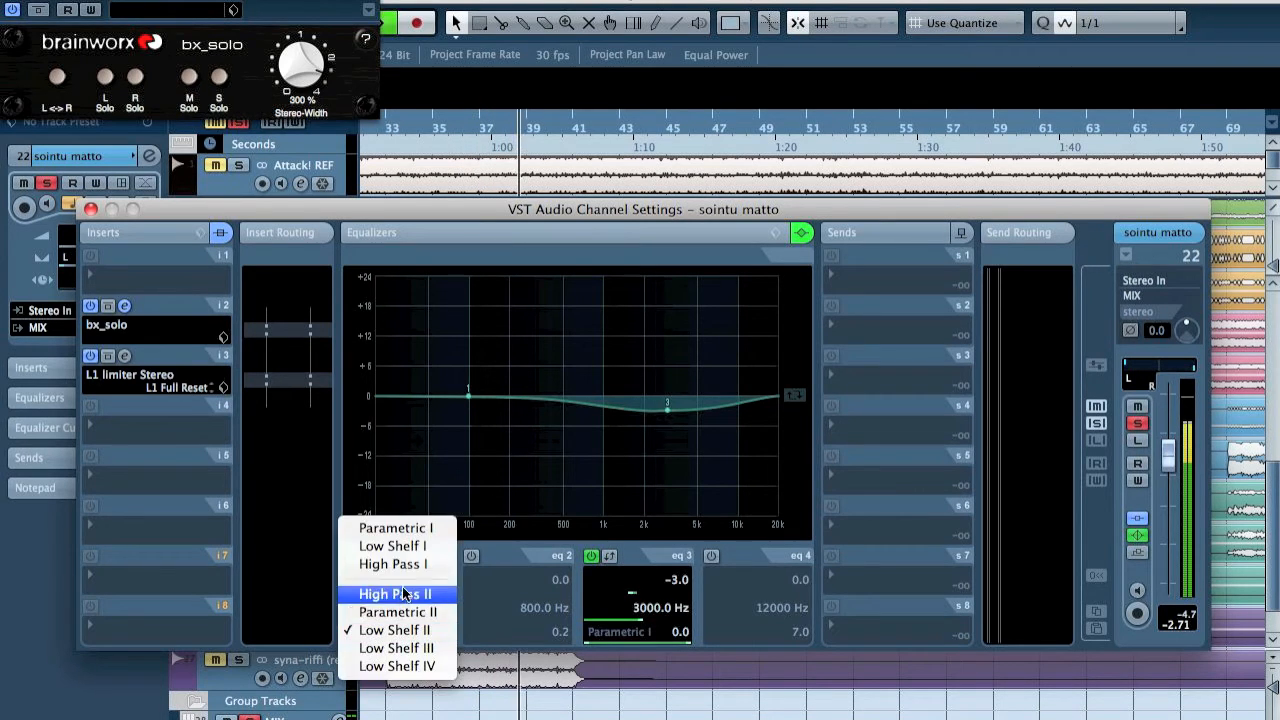
click(415, 565)
drag(470, 399, 529, 400)
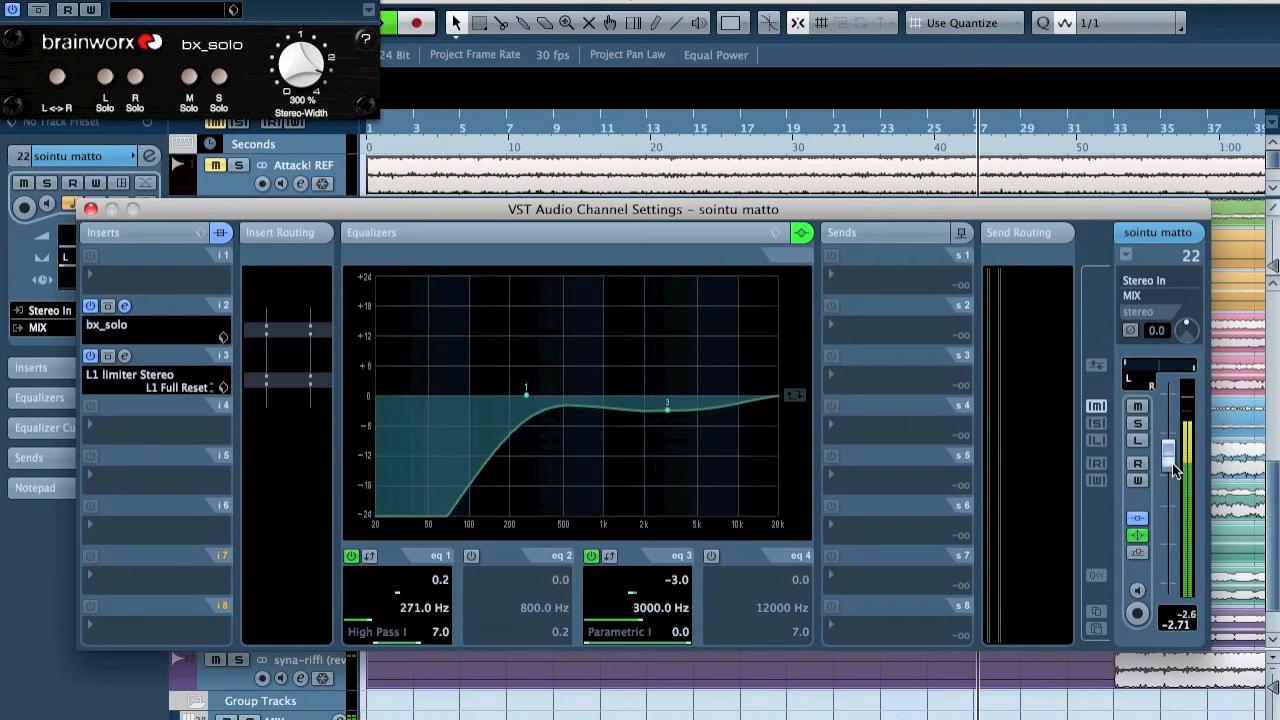
drag(1177, 452, 1177, 467)
key(space)
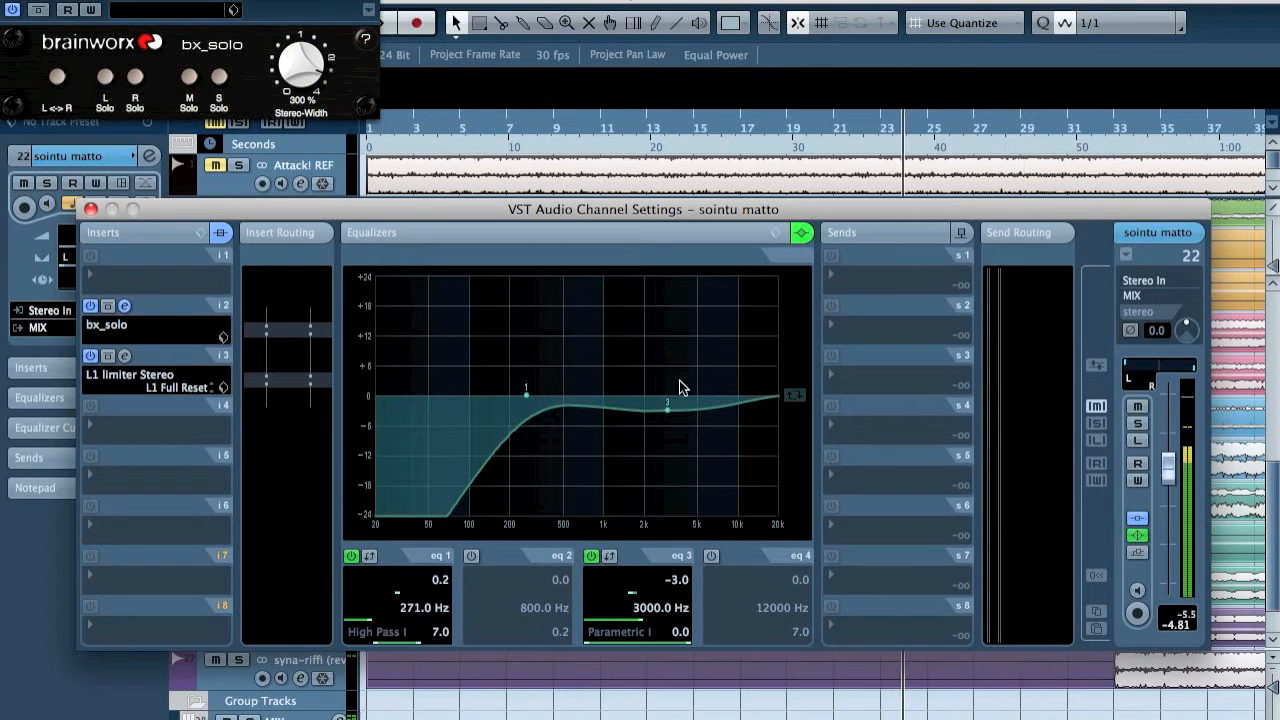
Close sointu matto's channel settings and select the MIX group track
click(90, 210)
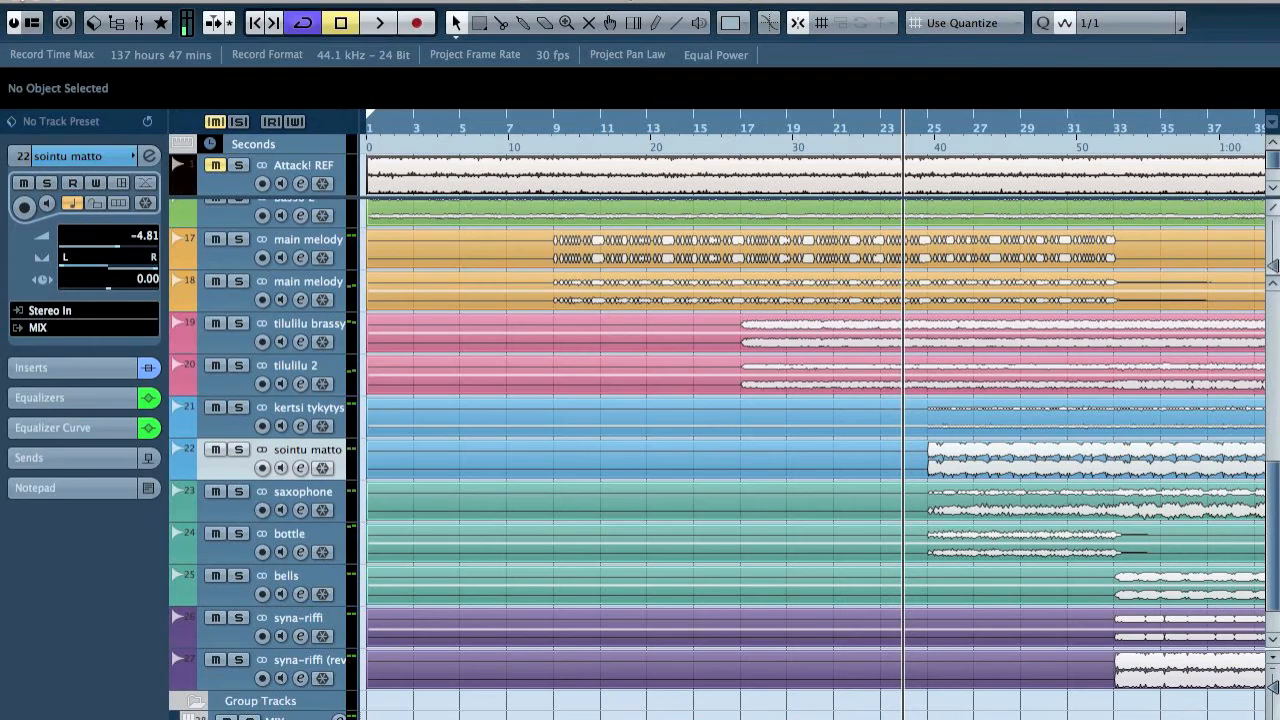
scroll(441, 235, down, 2)
click(302, 645)
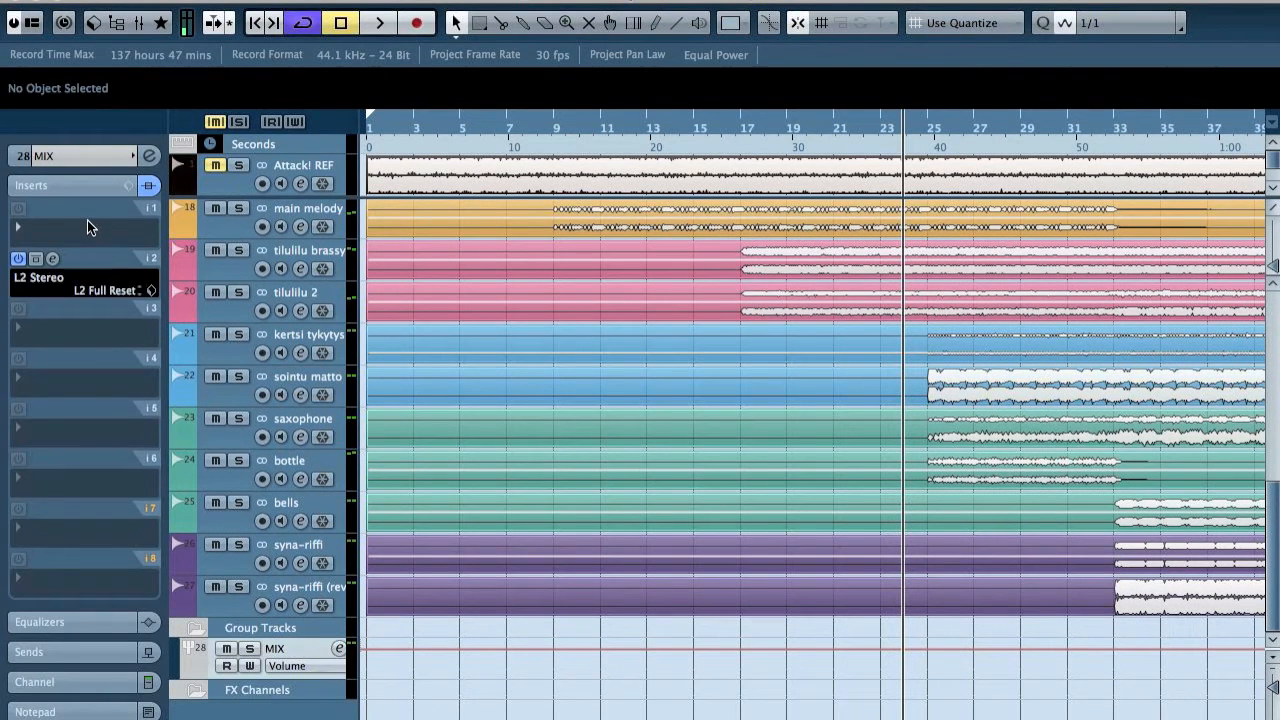
Try a Q1 Stereo equalizer in MIX's first insert slot with its band enabled as a low-pass at 31 Hz, and audition it
click(87, 220)
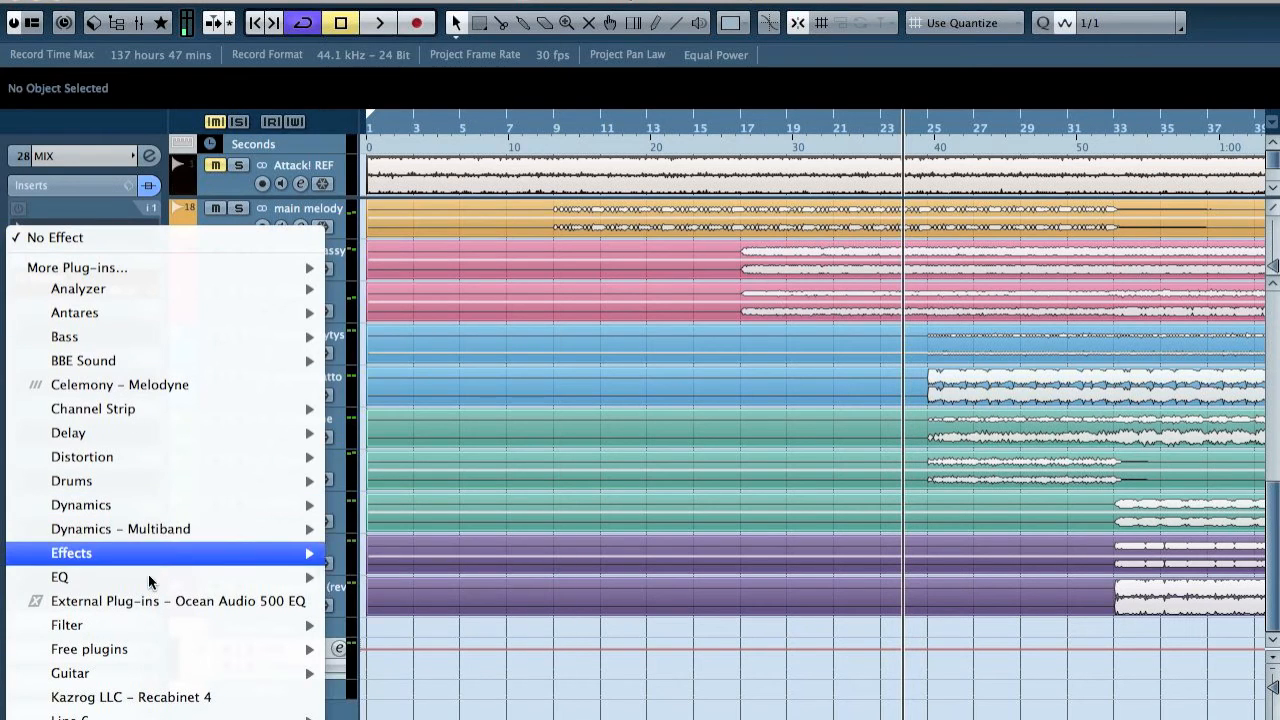
mouse_move(150, 582)
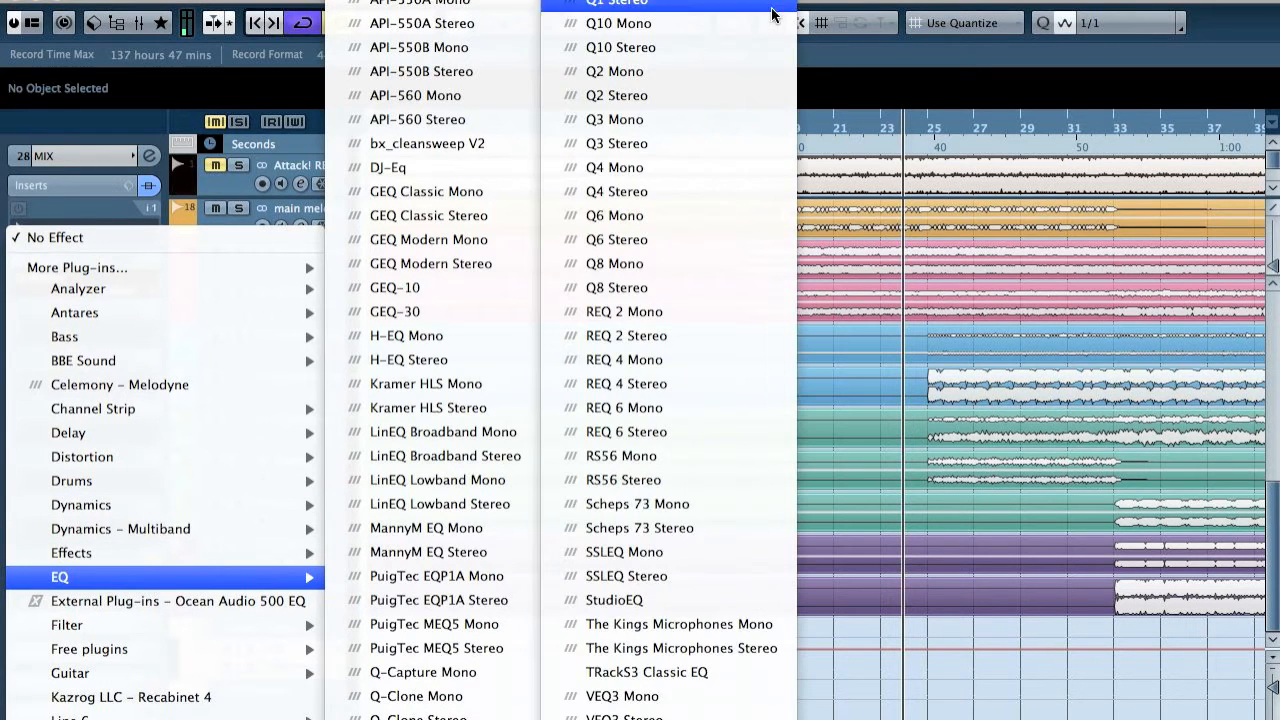
click(752, 10)
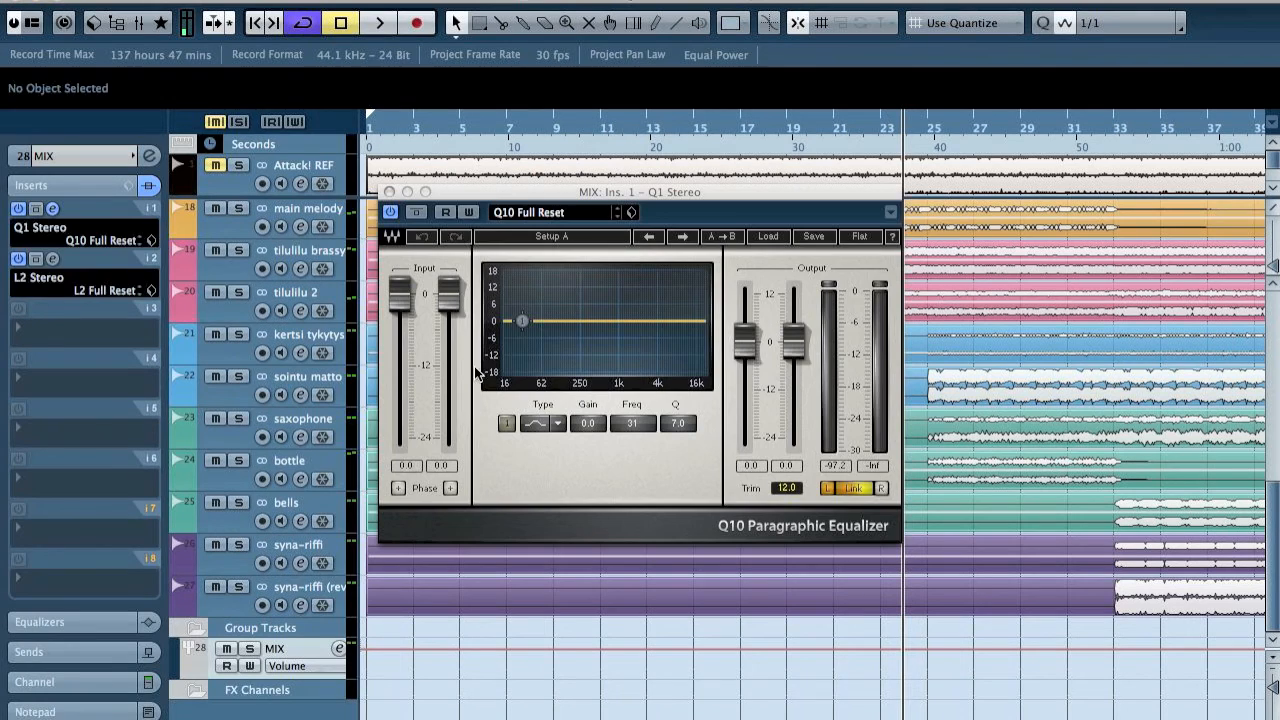
click(531, 431)
click(534, 426)
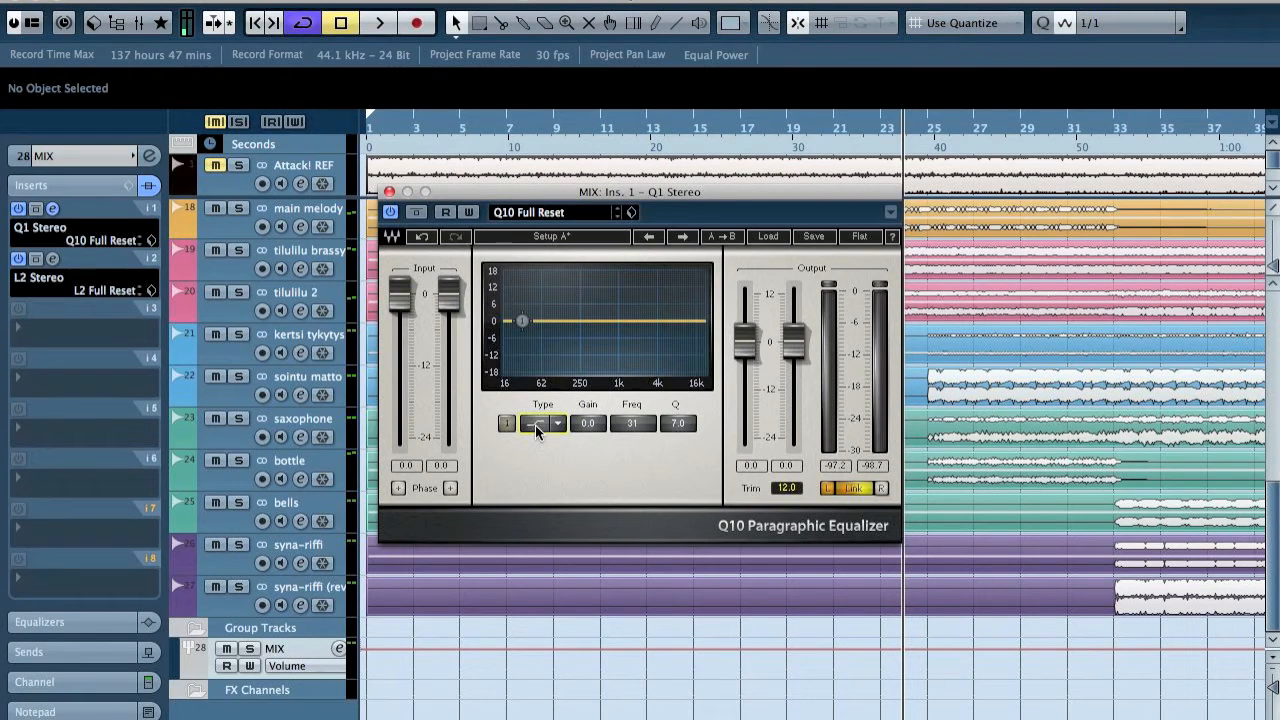
click(537, 425)
click(506, 425)
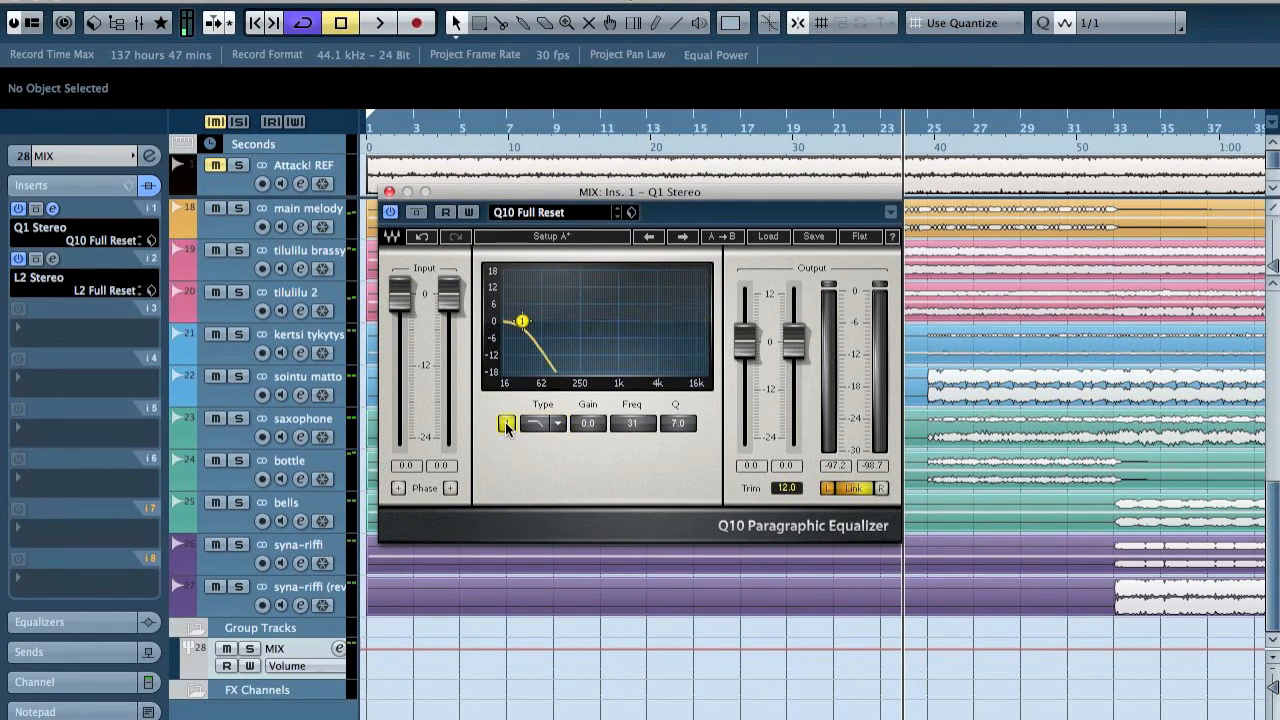
key(s)
key(space)
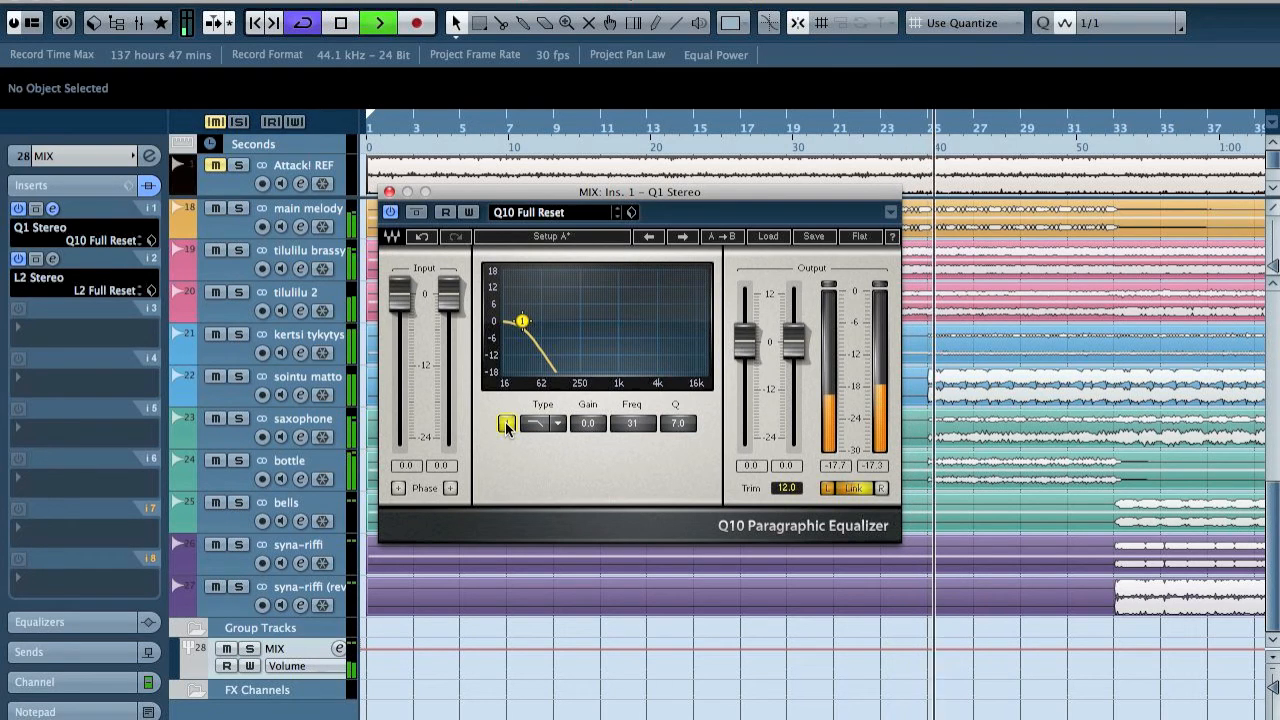
key(space)
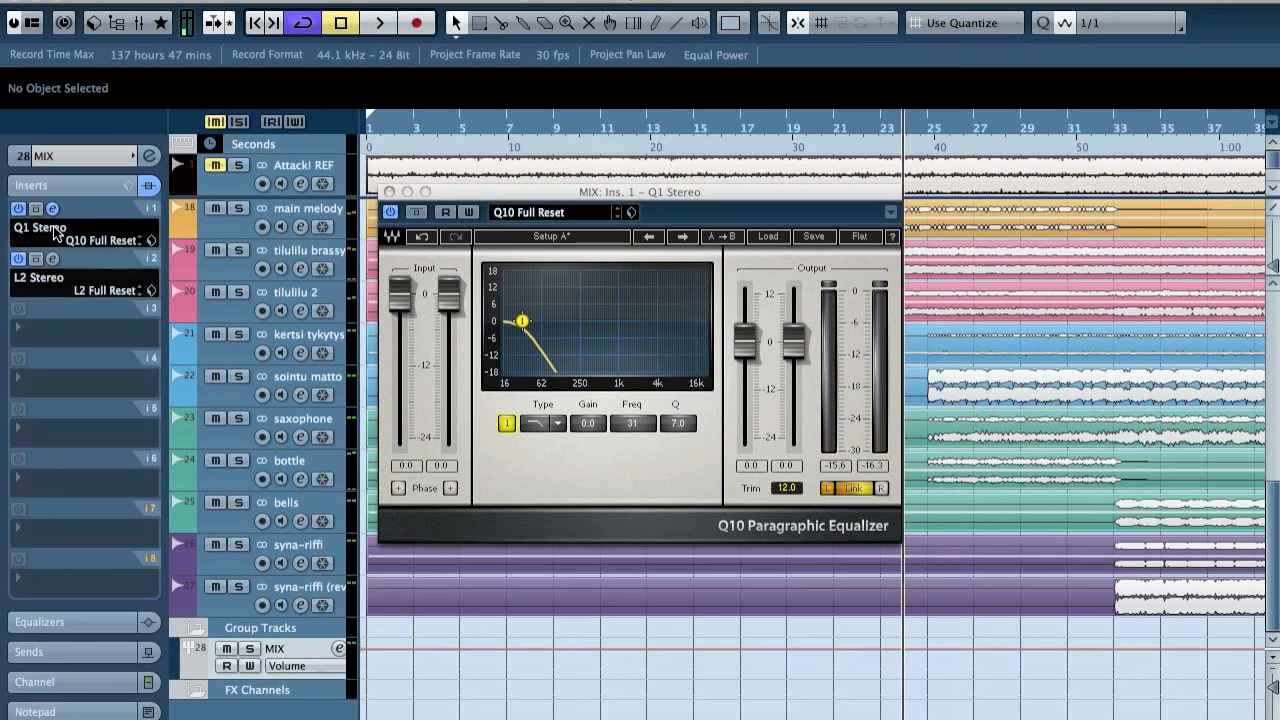
Replace the Q1 Stereo equalizer on MIX with Q2 Stereo and enable its band 1 as a high-pass at 50 Hz
click(57, 232)
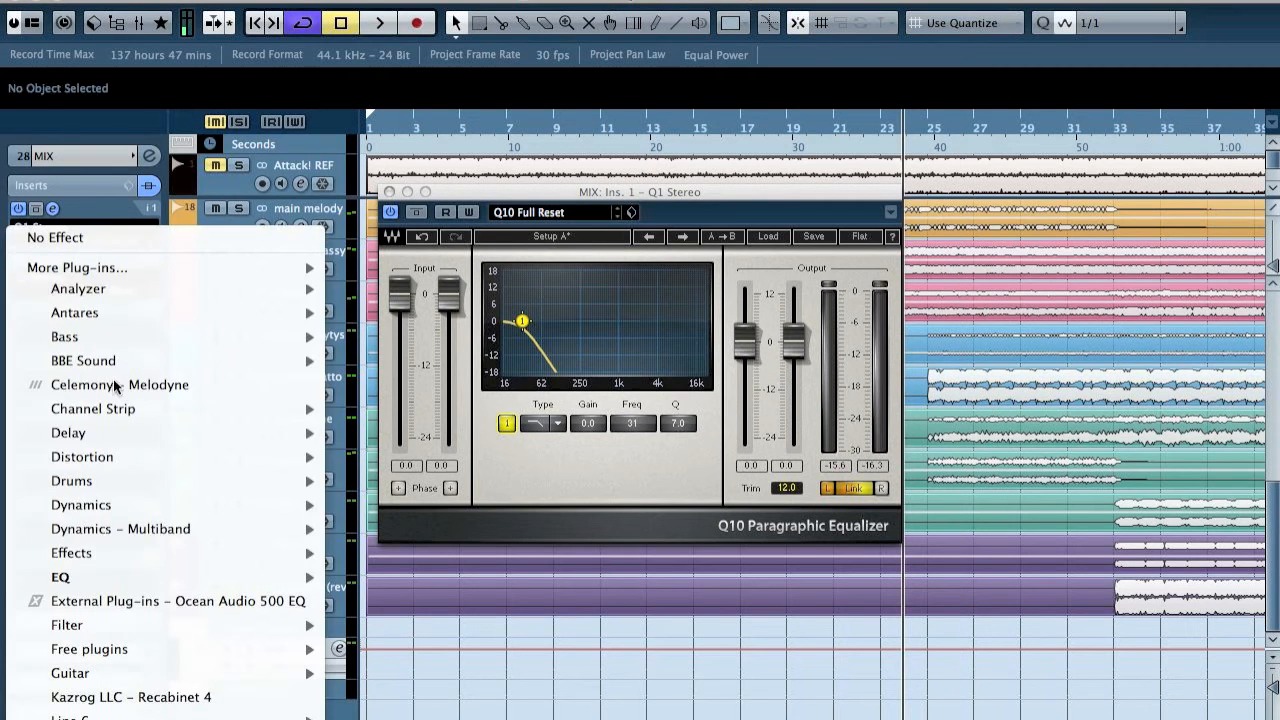
mouse_move(145, 578)
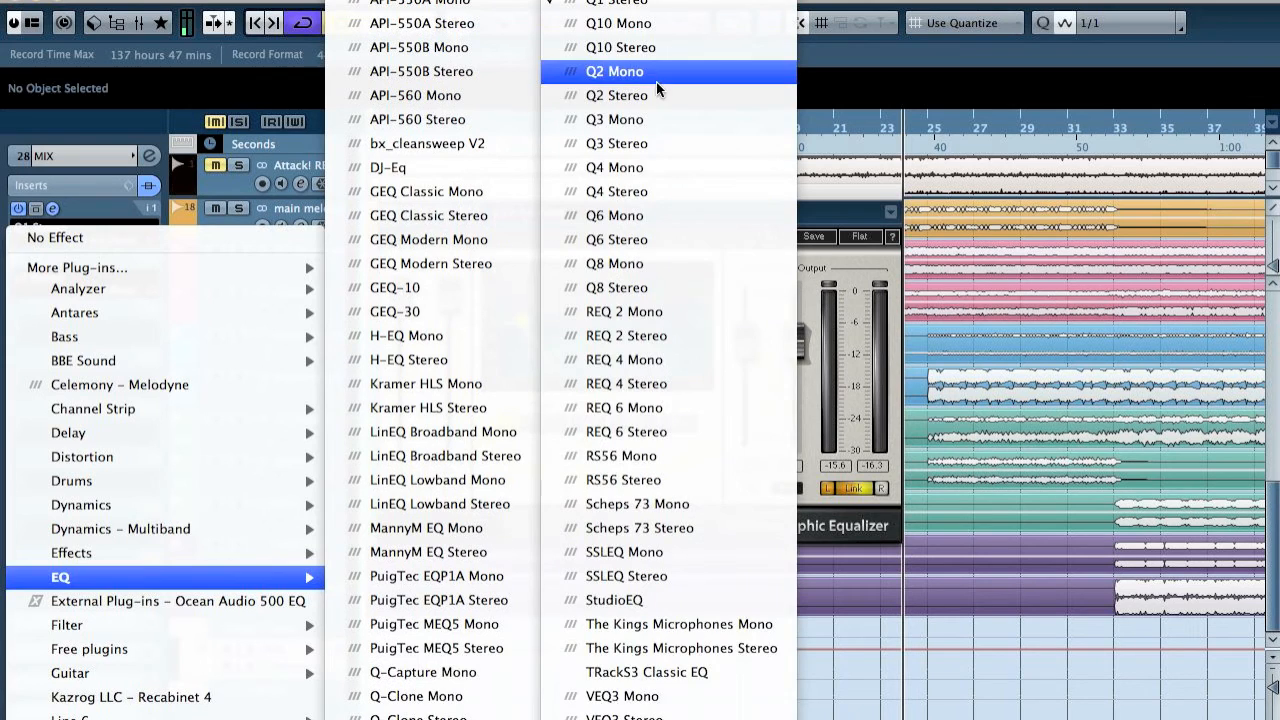
click(652, 88)
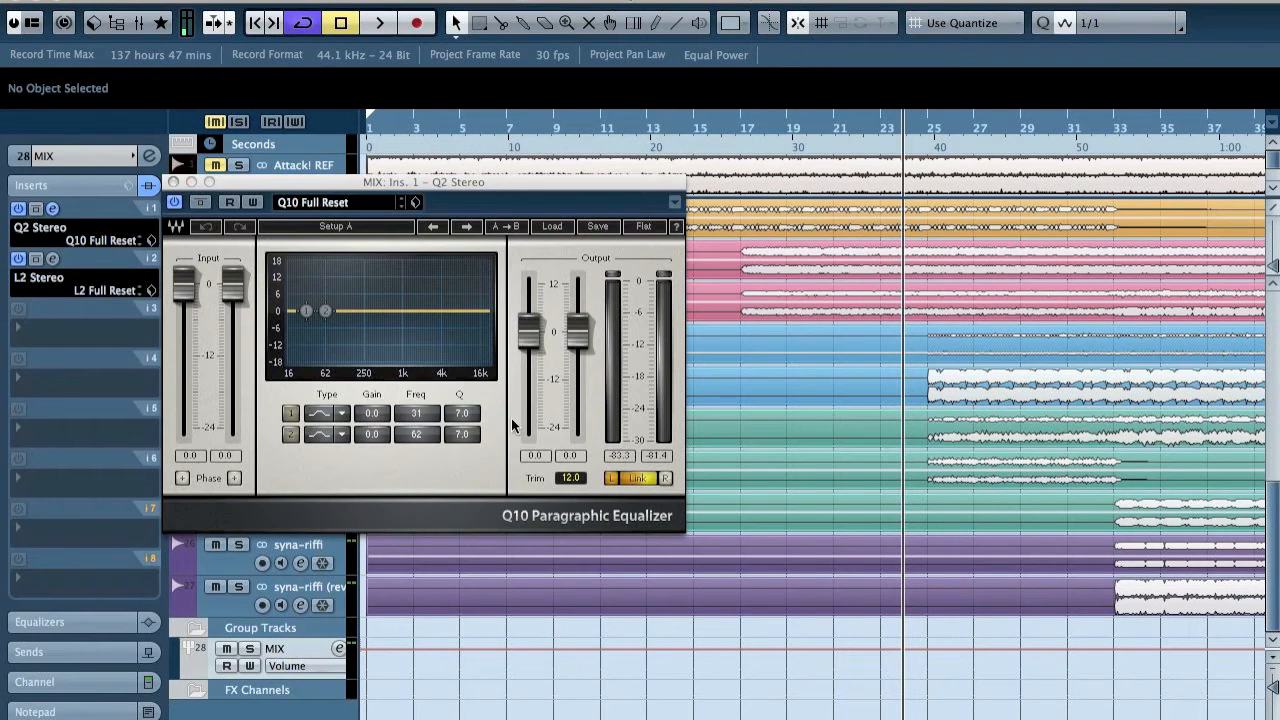
click(319, 413)
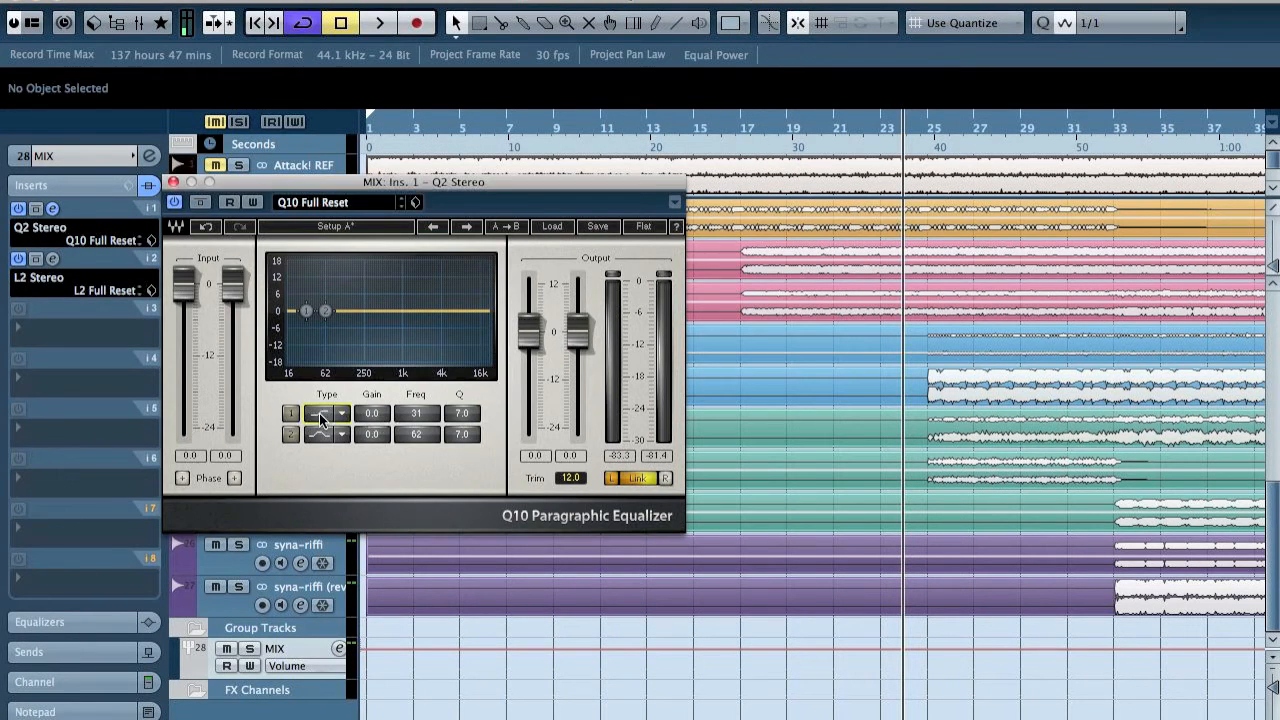
click(295, 414)
key(BackSpace)
key(Return)
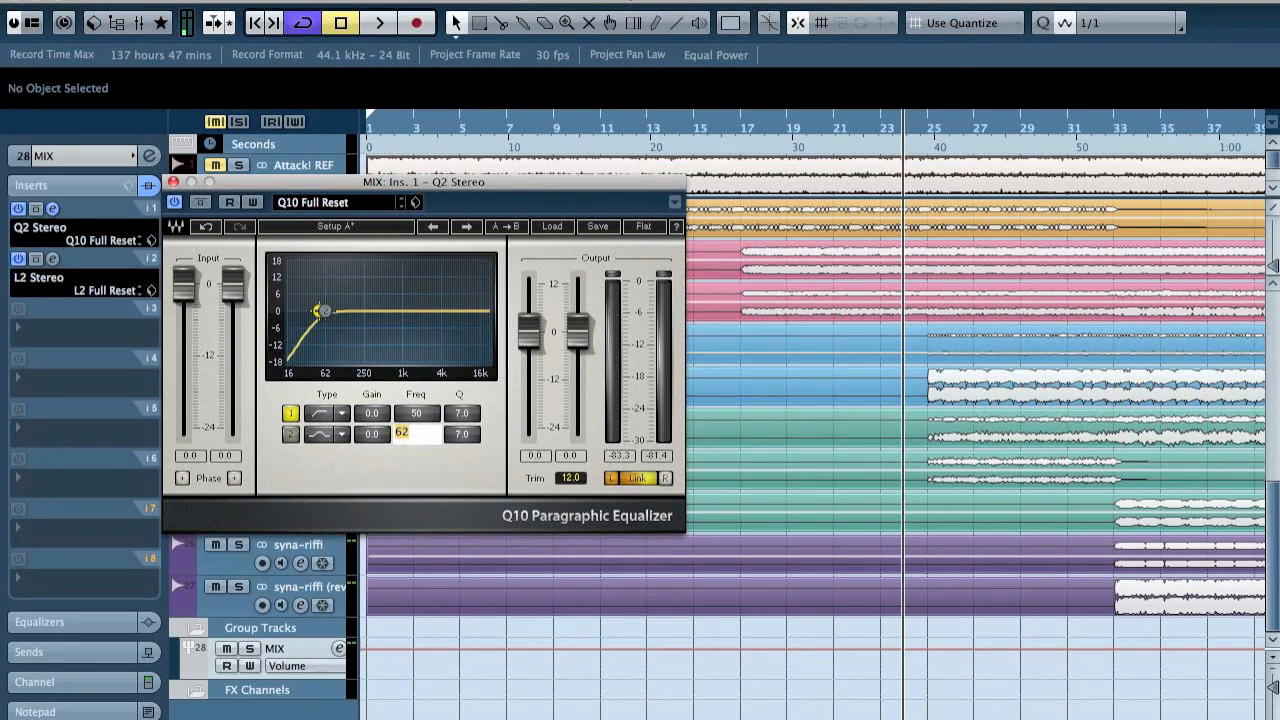
Enable the Q2 Stereo's band 2 as a low-pass at 150 Hz, start playback and close the plug-in window
key(Return)
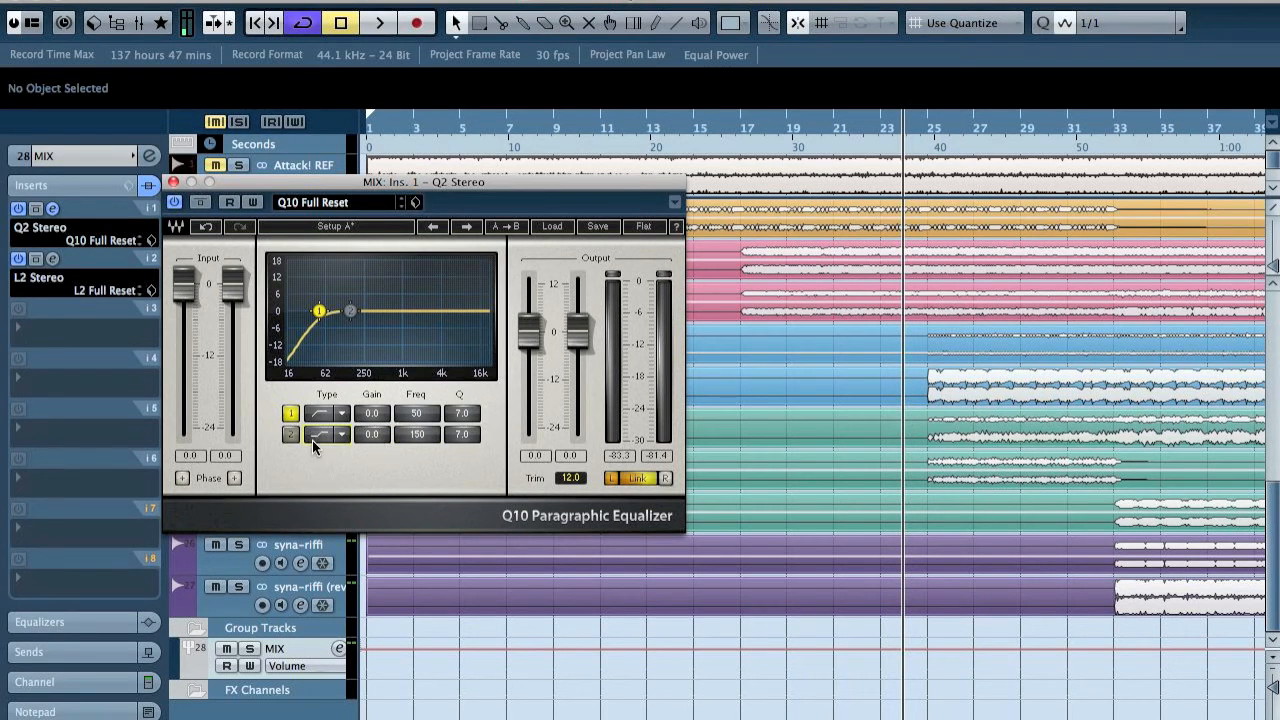
click(290, 435)
key(space)
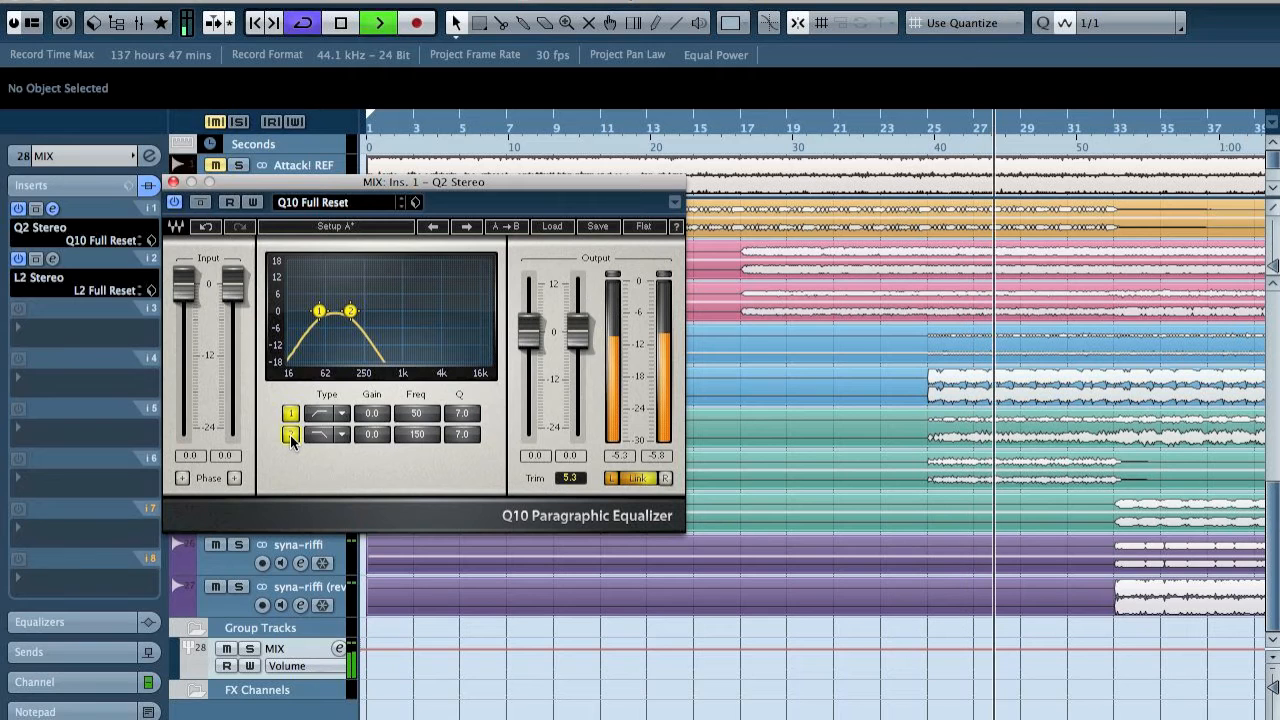
click(174, 185)
Listen to the filtered mix with both main melody tracks muted, replay from about bar 23, and clear all mutes except Attack! REF's
scroll(399, 321, up, 2)
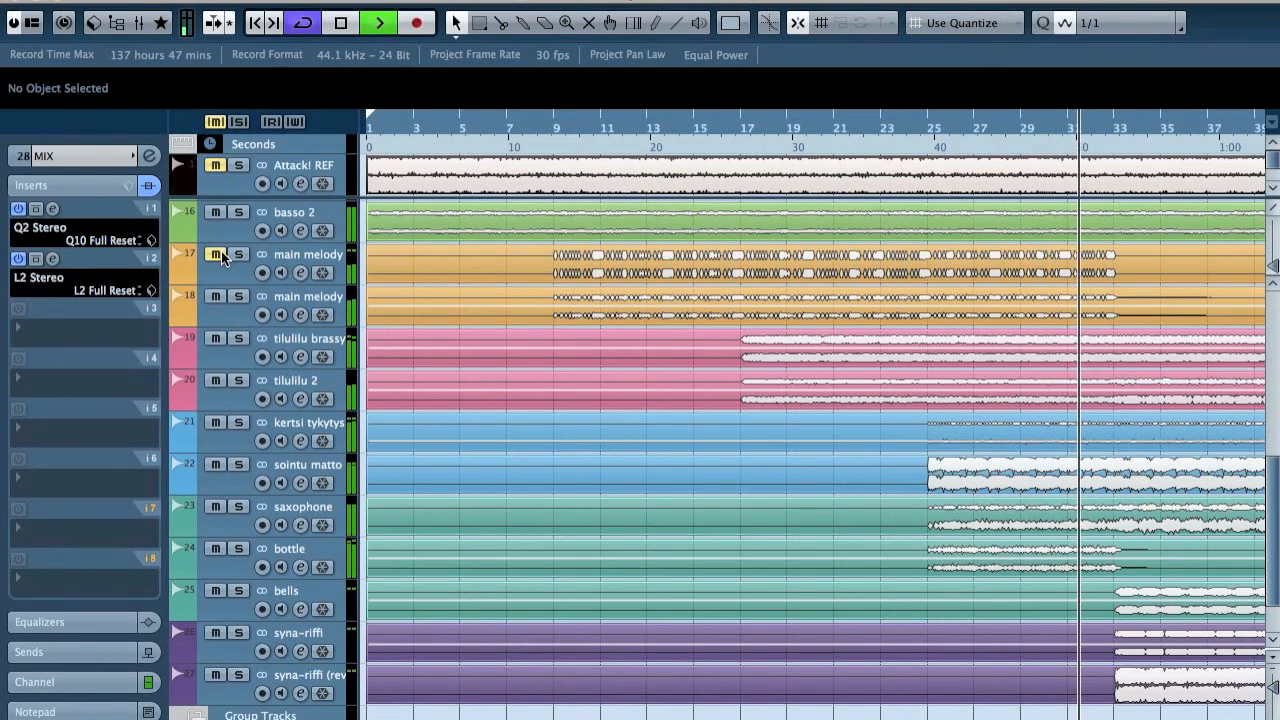
click(215, 297)
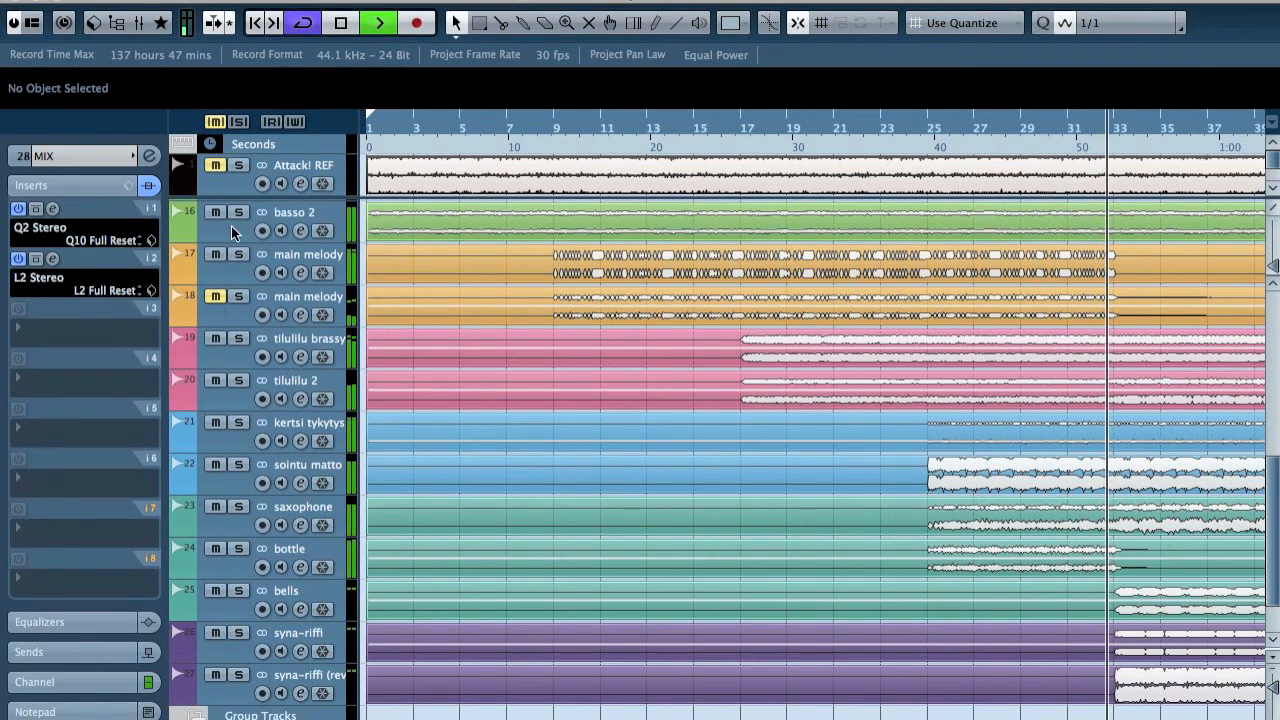
click(216, 255)
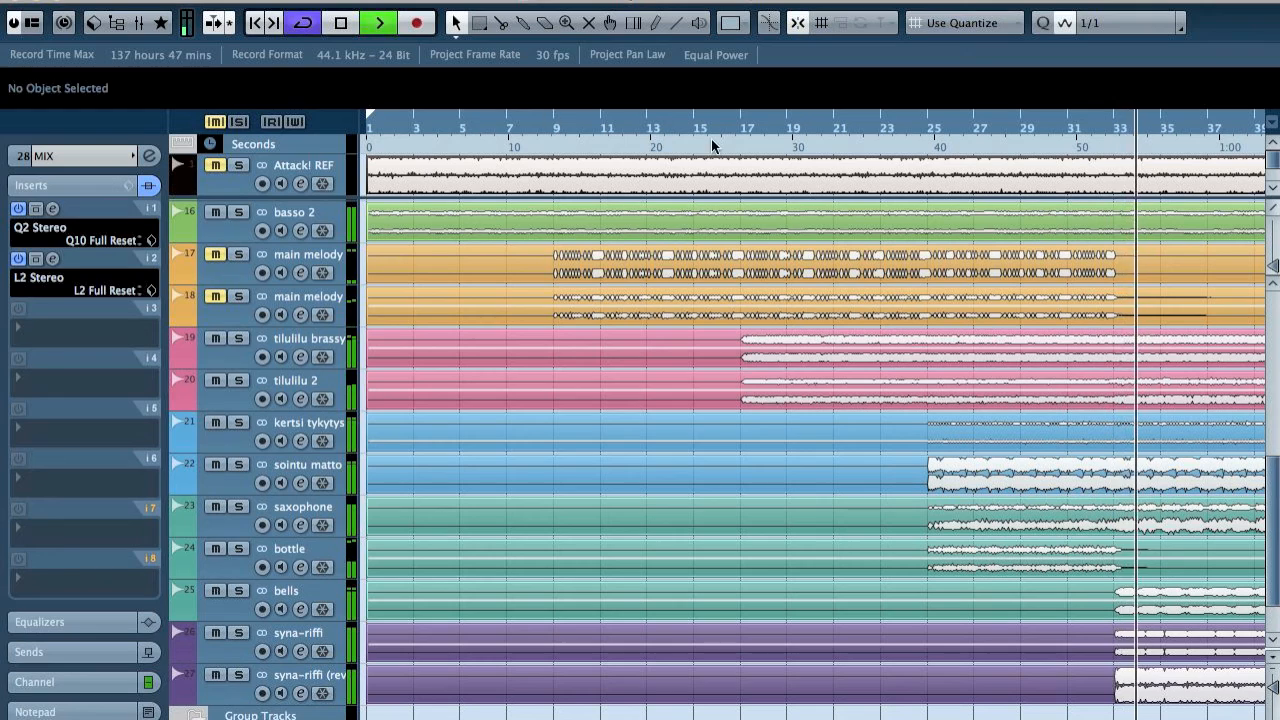
click(853, 130)
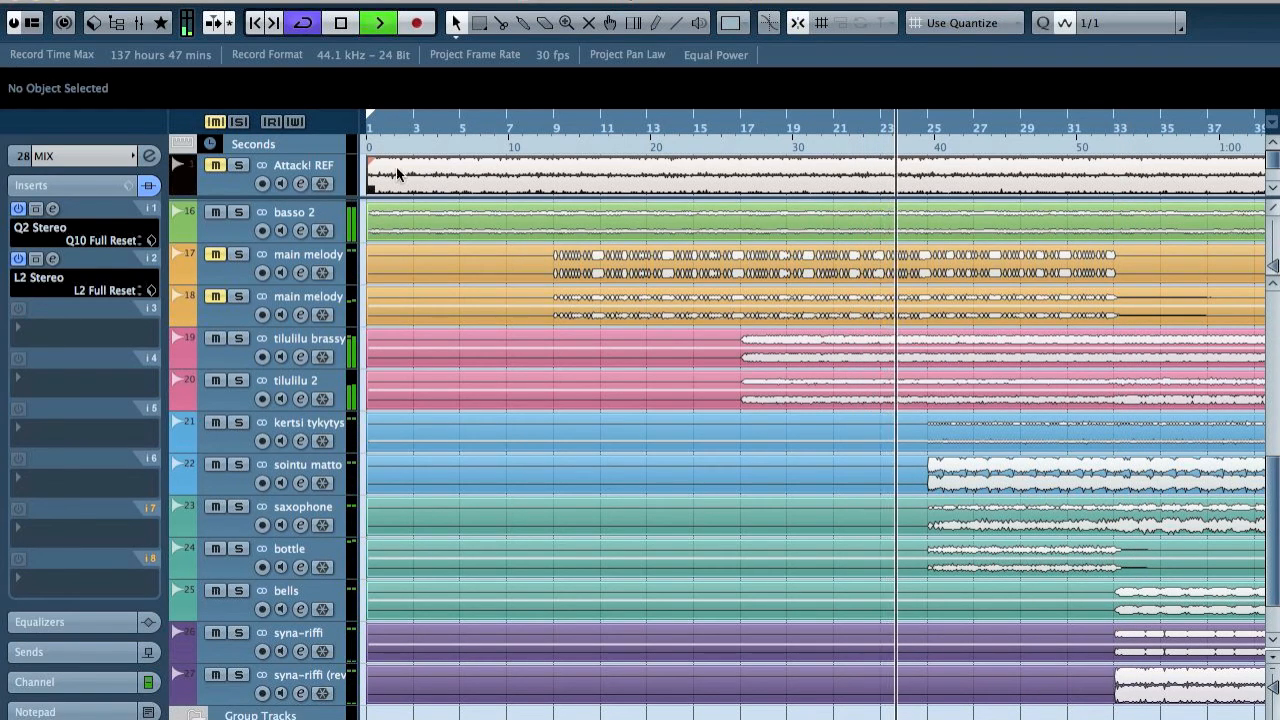
click(210, 119)
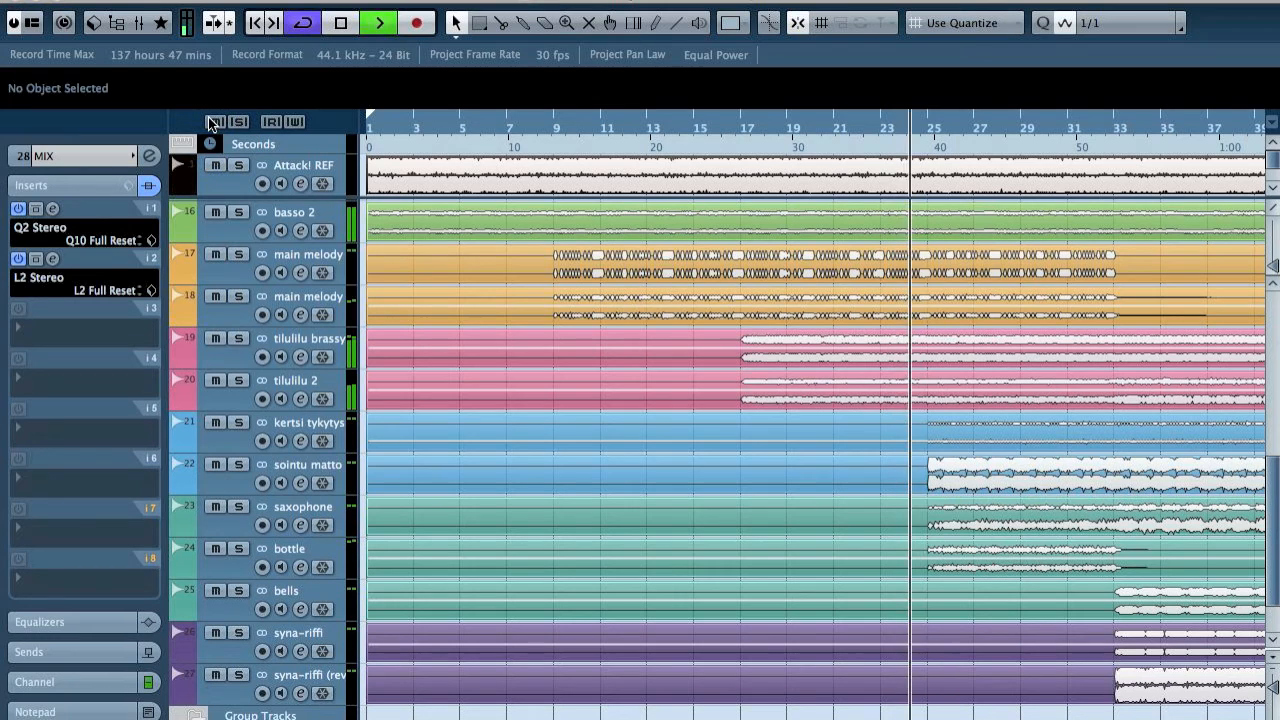
click(216, 167)
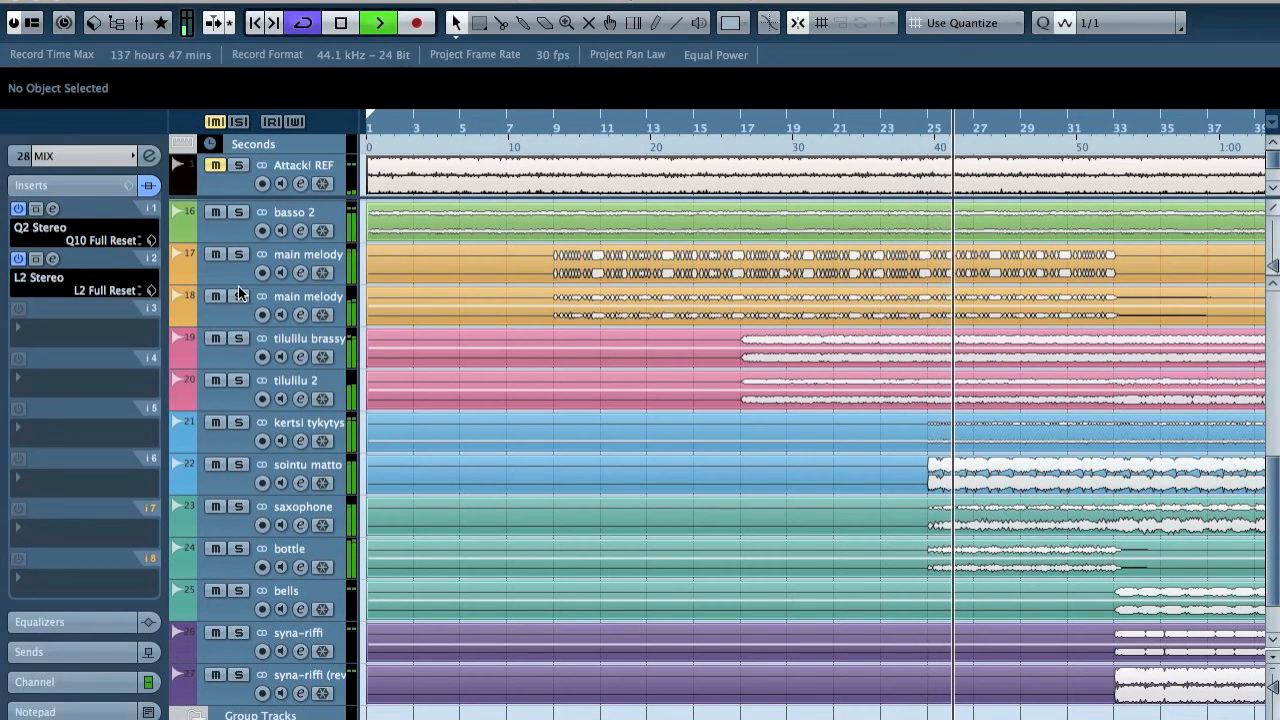
Audition the filtered mix while muting and unmuting the main melody tracks, tilulilu brassy and tilulilu 2
click(214, 256)
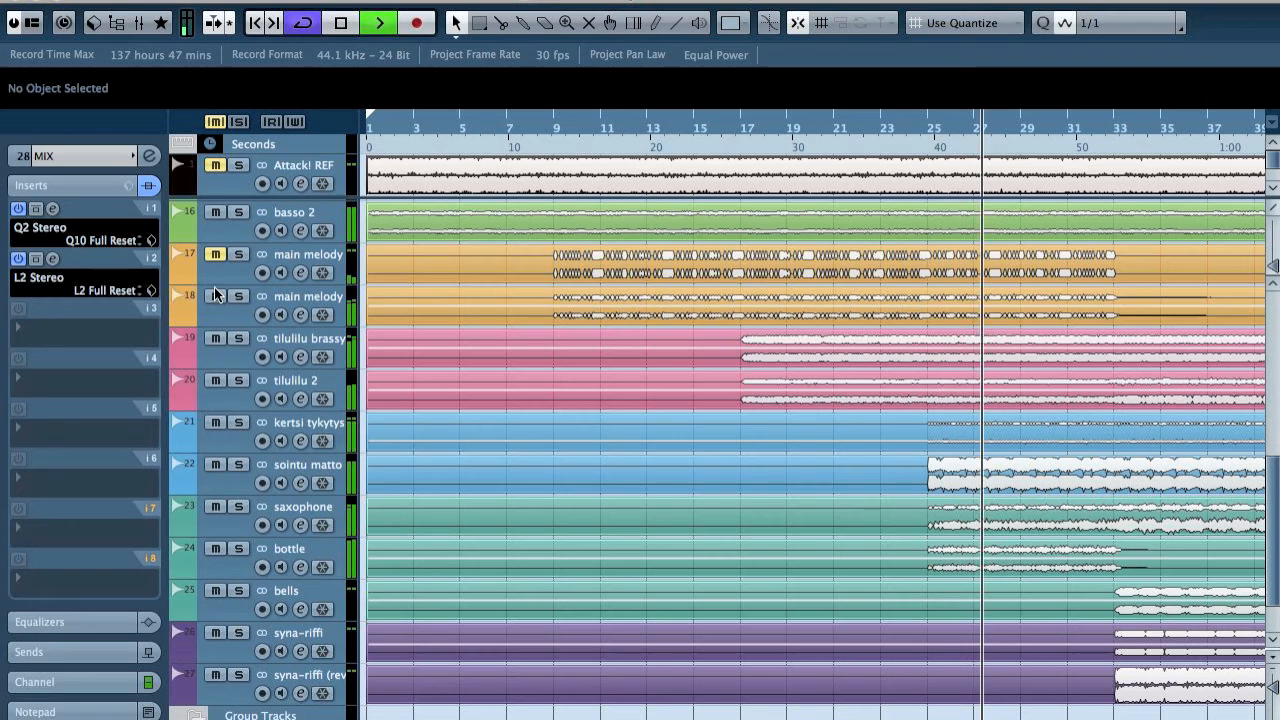
click(217, 298)
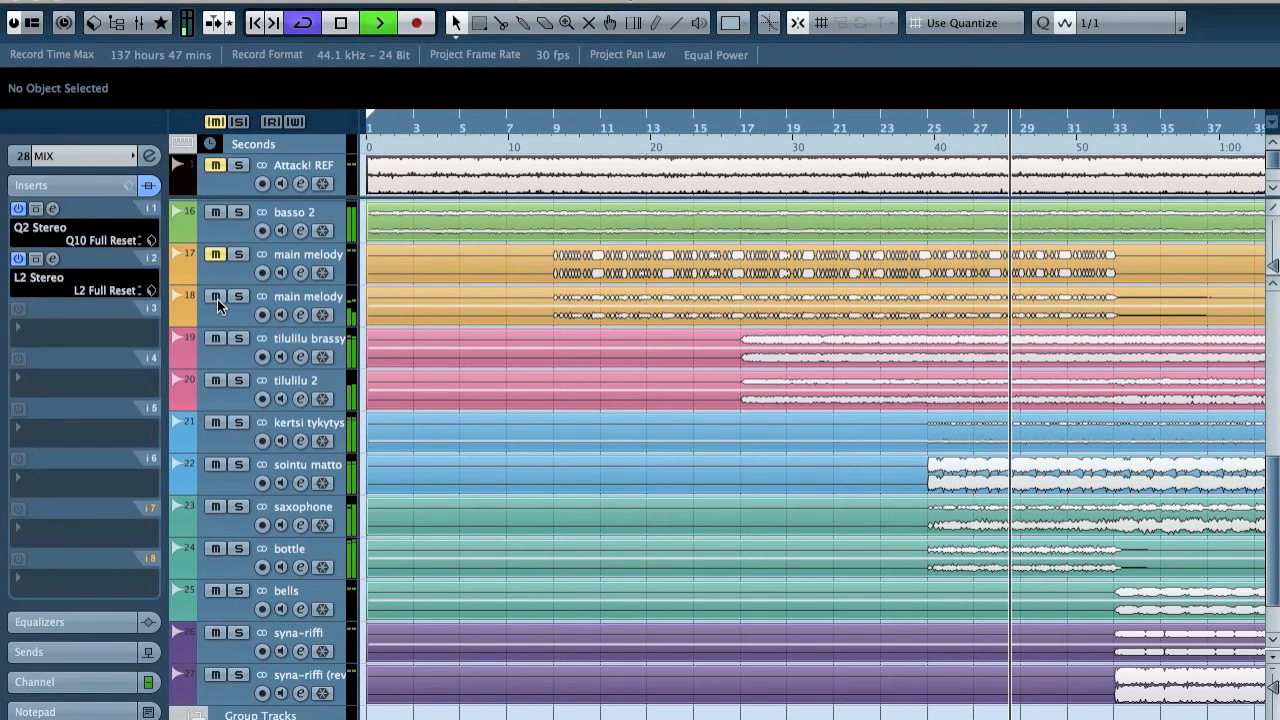
click(216, 257)
click(214, 340)
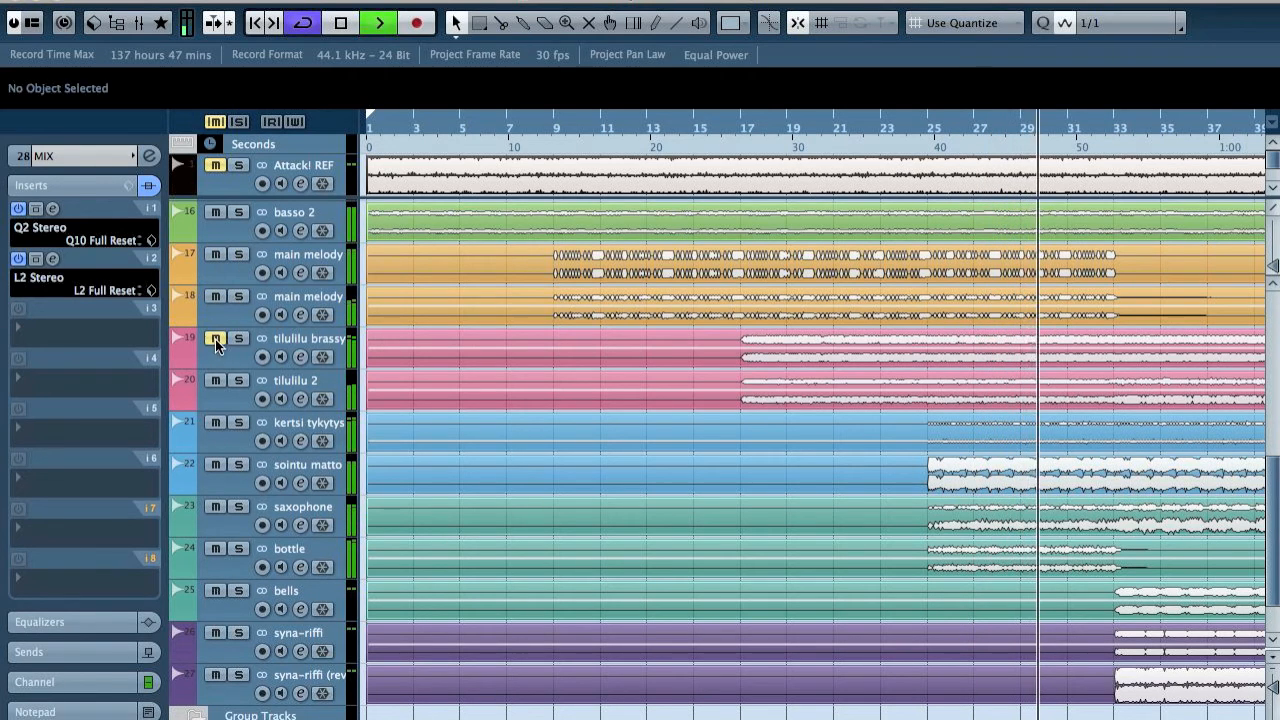
click(214, 380)
click(214, 380)
click(215, 338)
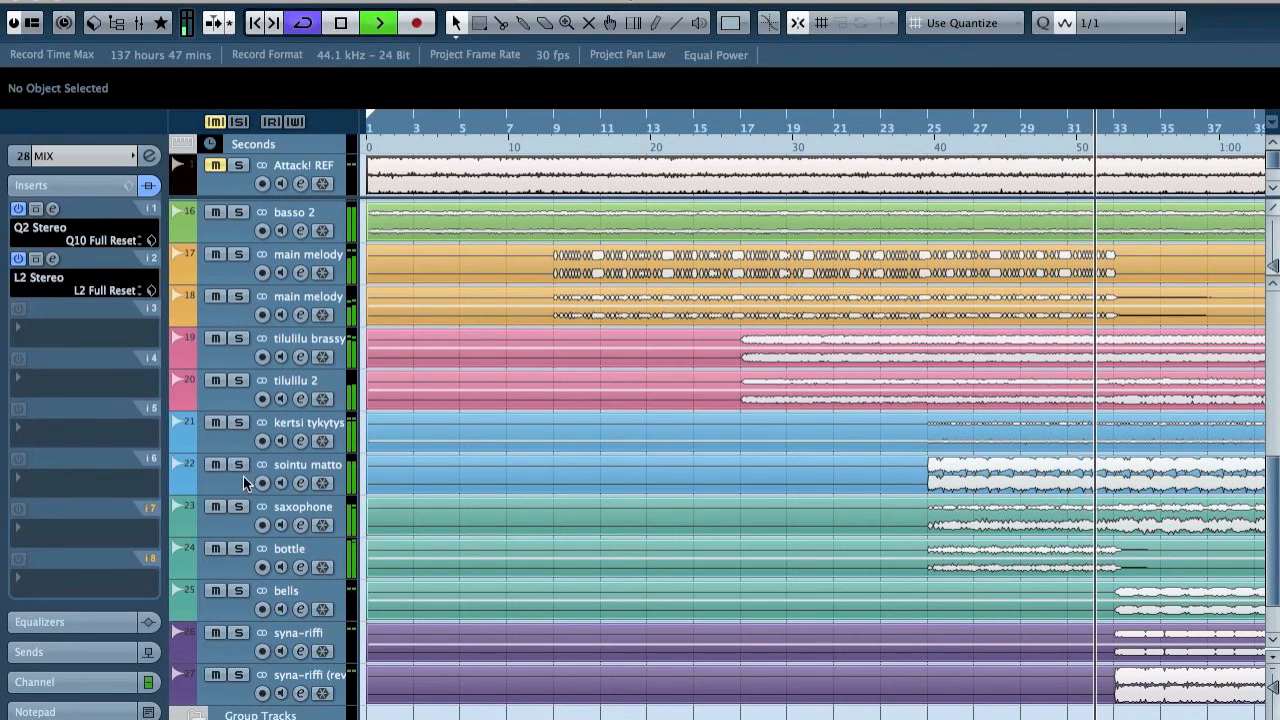
Replay the filtered mix from about bar 22 and audition it while muting and unmuting the saxophone and bottle tracks
click(861, 142)
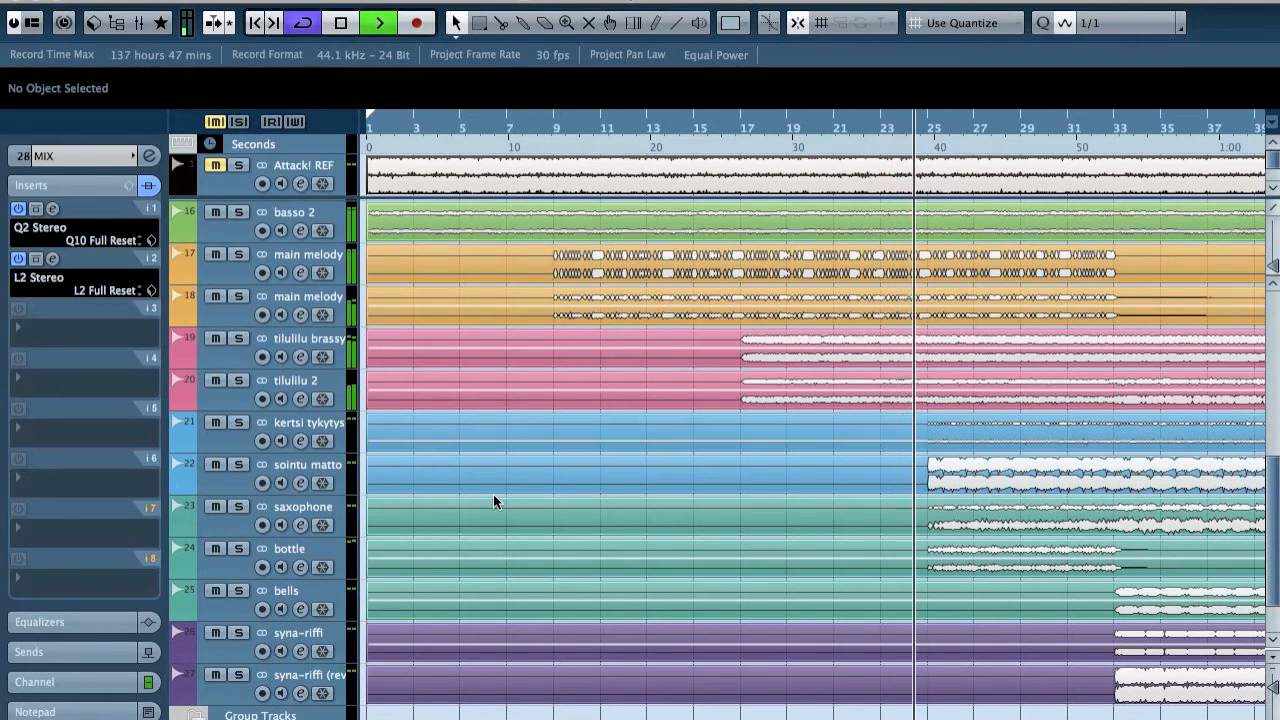
click(215, 507)
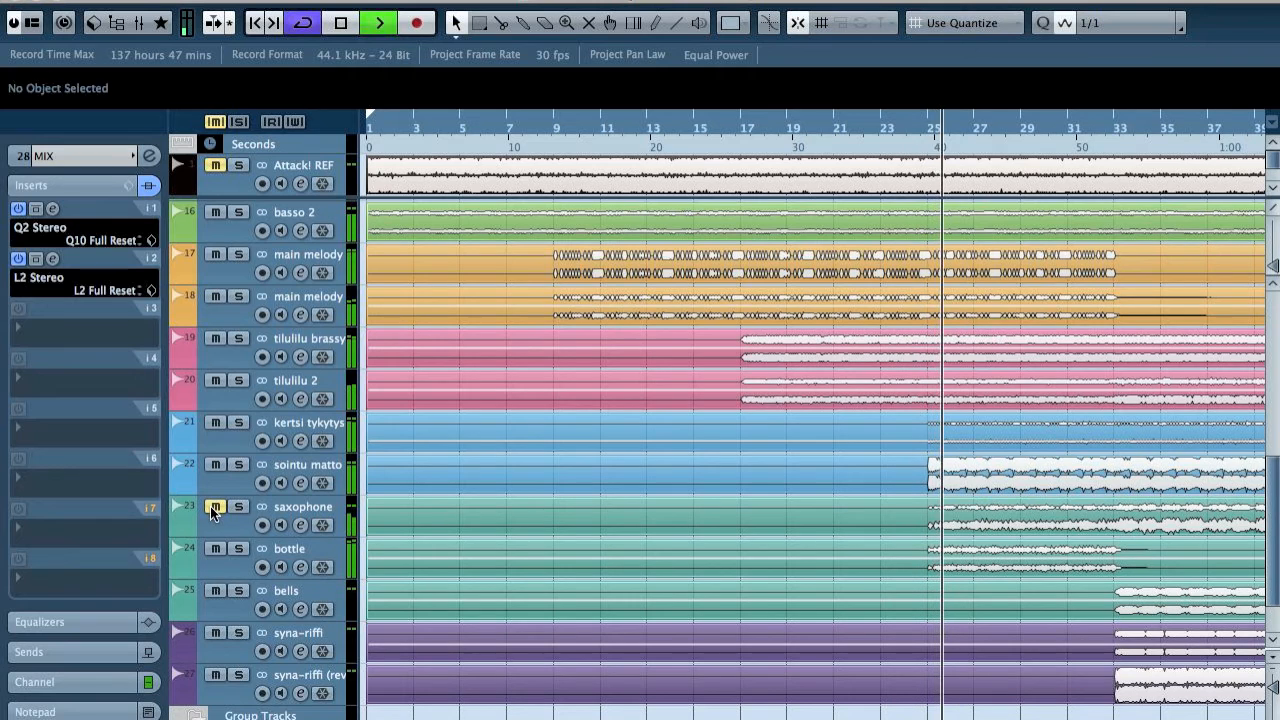
click(215, 549)
click(215, 507)
click(215, 507)
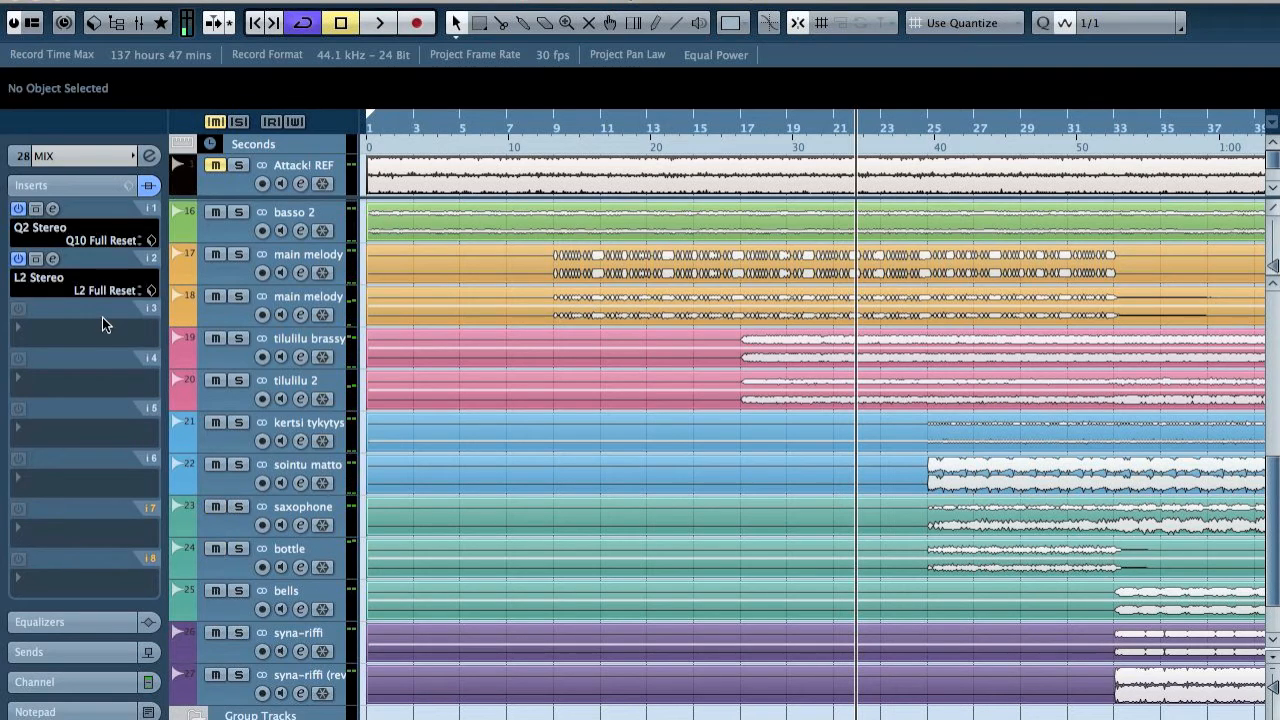
Bypass the Q2 Stereo on MIX, audition tracks from saxophone up to main melody in solo, clear the solo and stop playback
click(35, 209)
key(space)
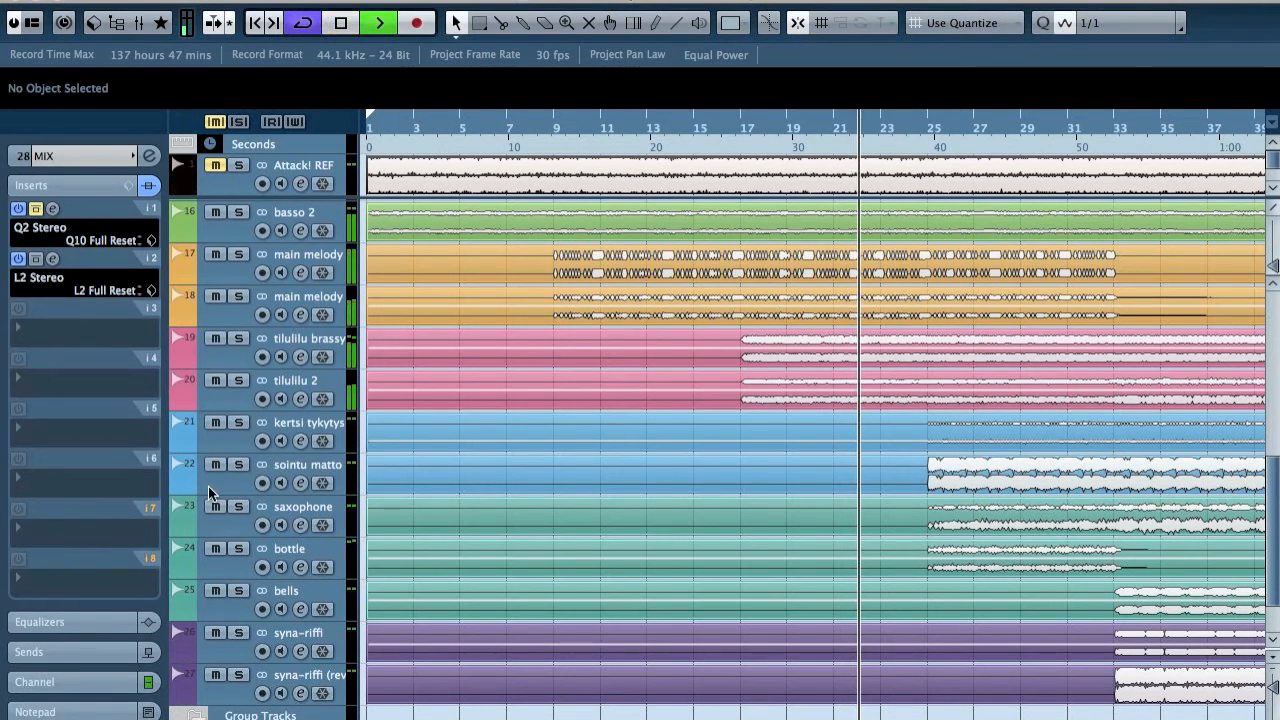
click(241, 548)
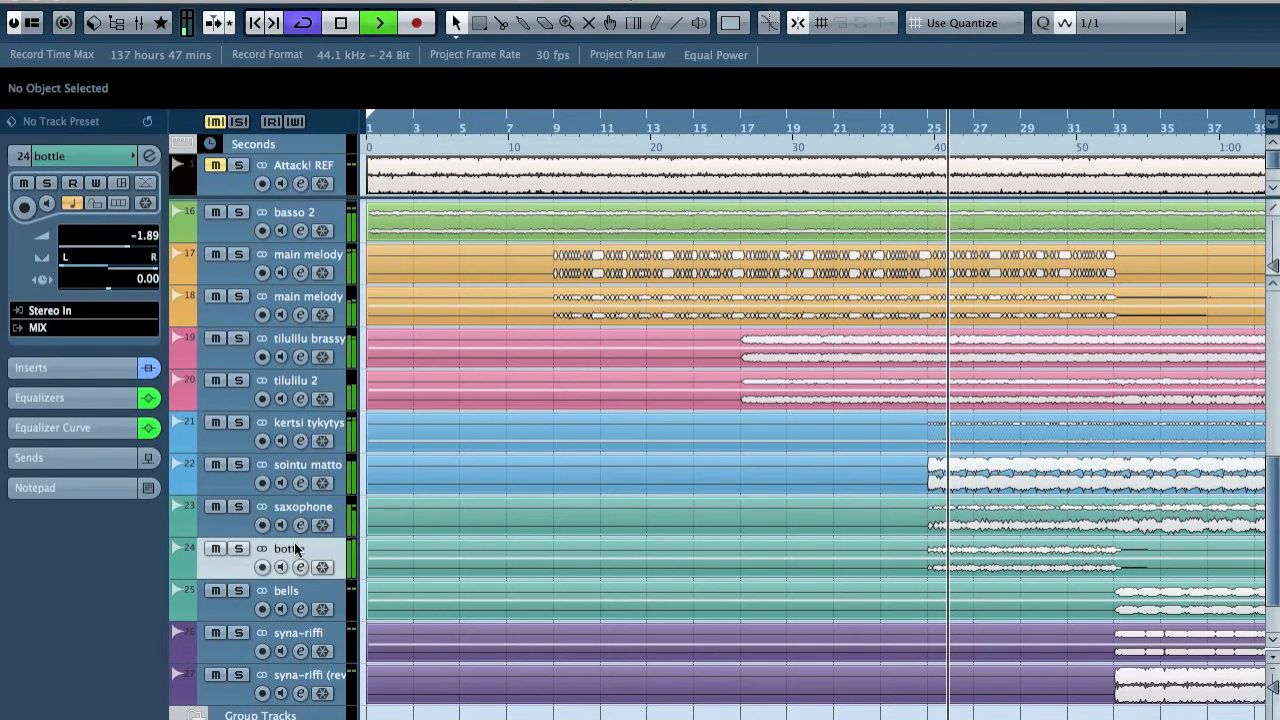
click(239, 506)
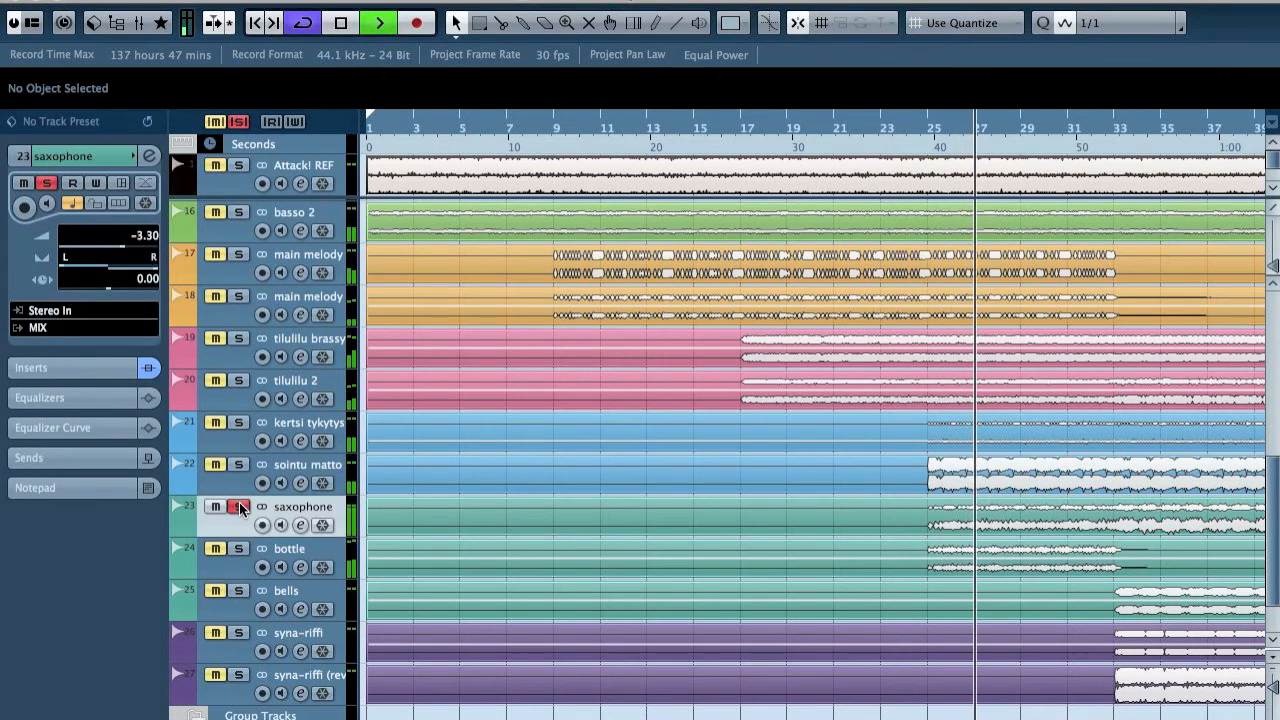
key(Up)
key(Up)
key(Up)
key(Up)
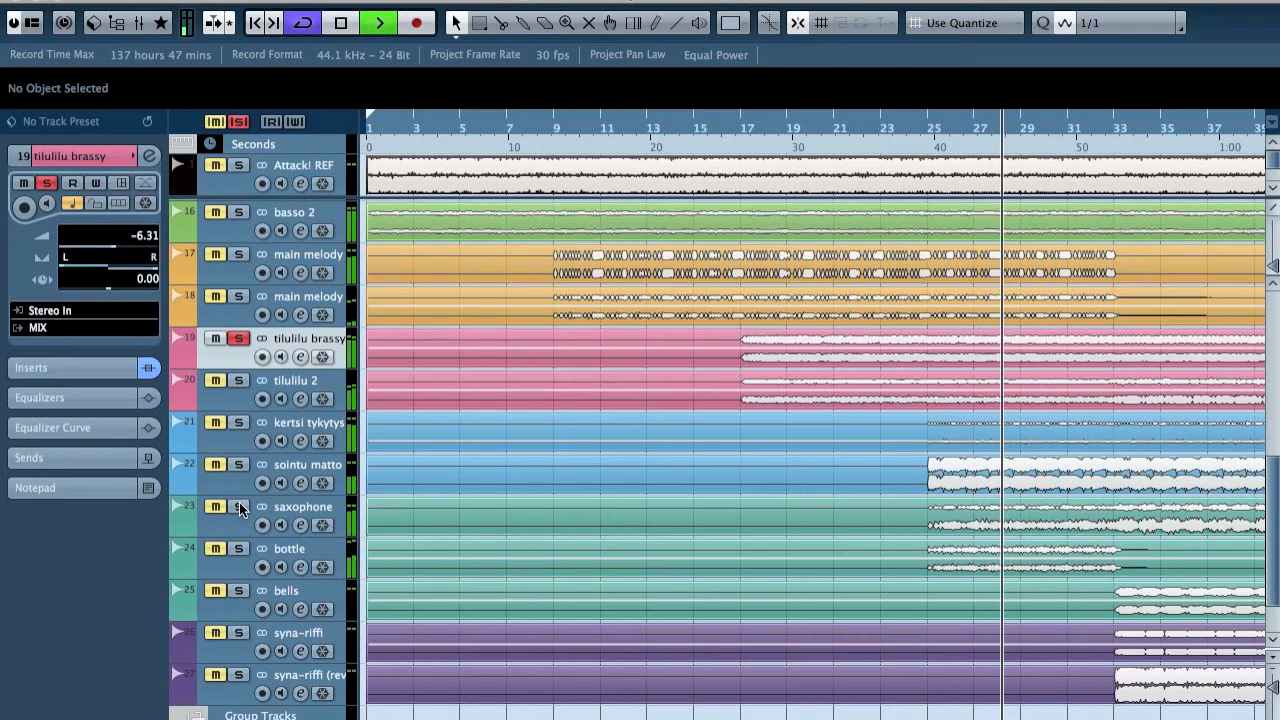
key(Up)
key(Up)
key(s)
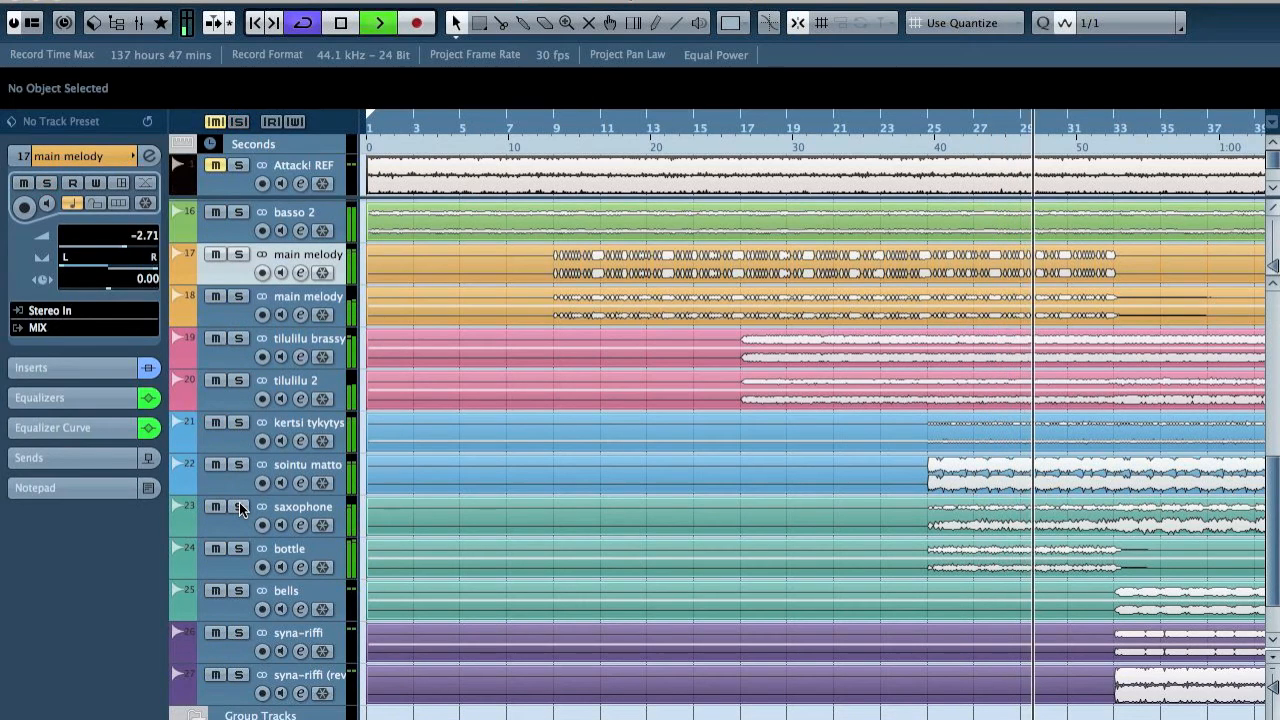
key(space)
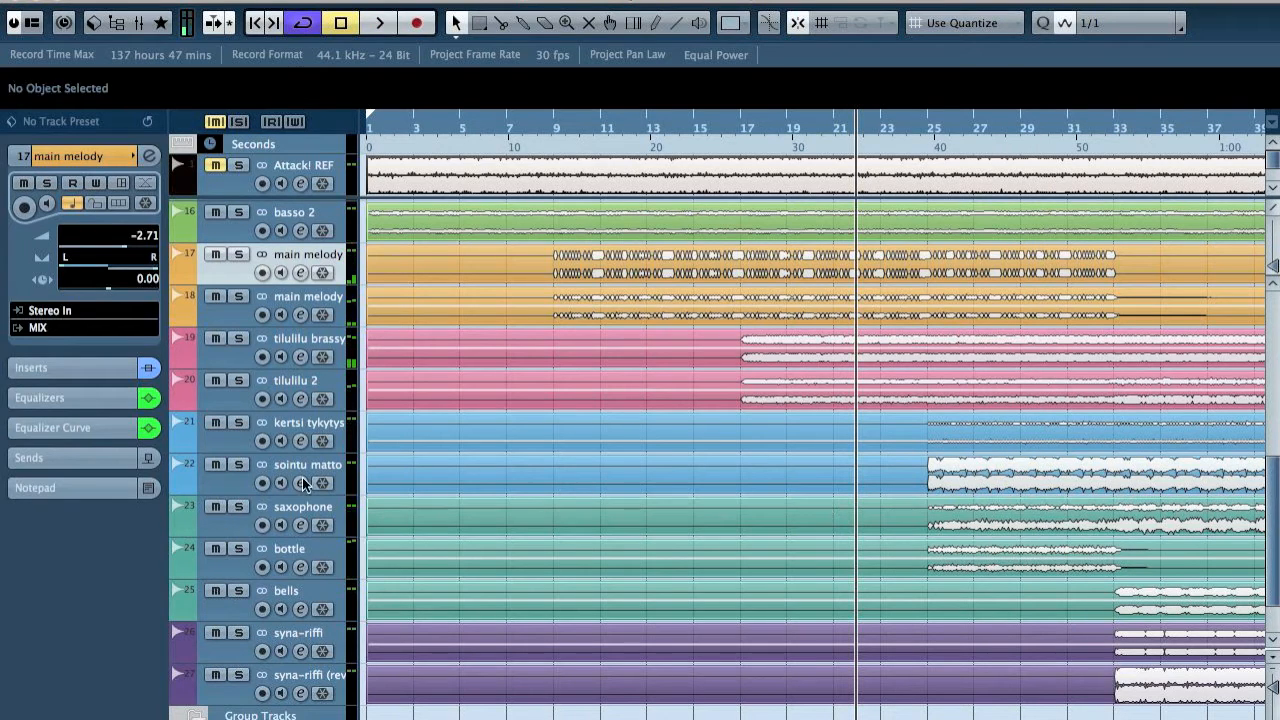
Open main melody's channel settings and check its equalizer and that of main melody (reverb&delay), ending on tilulilu brassy
click(316, 530)
click(315, 541)
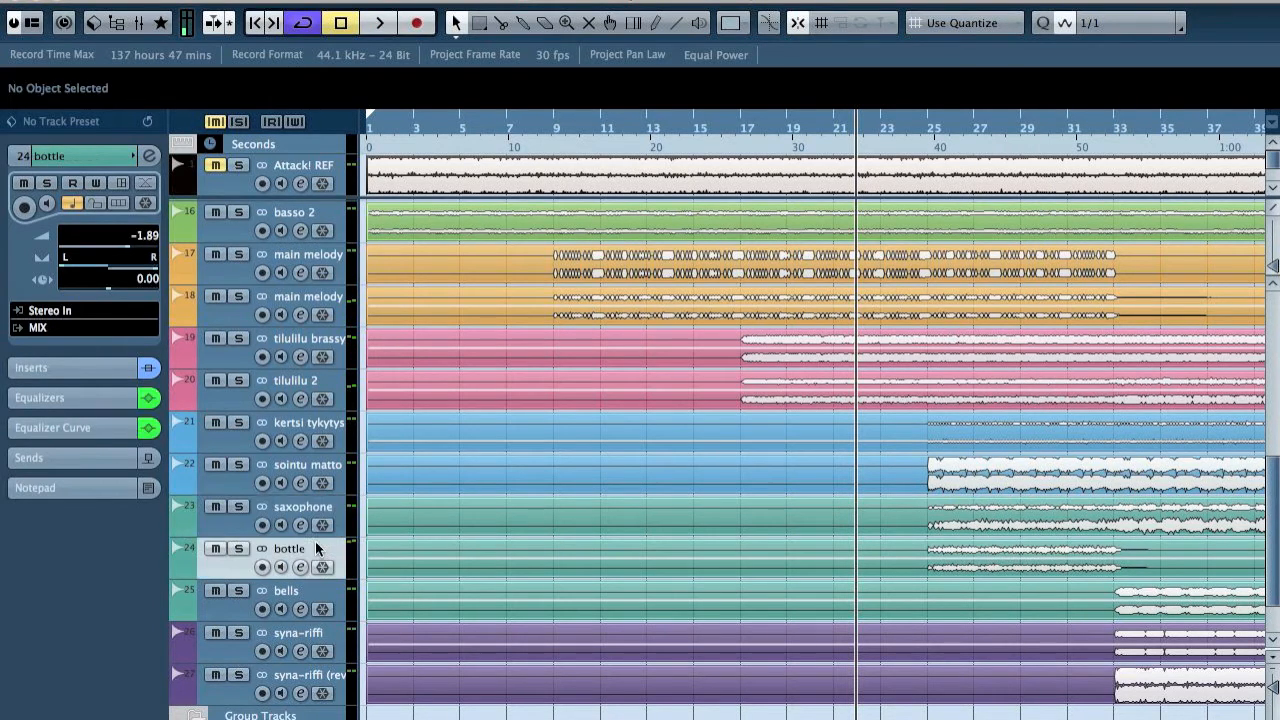
click(304, 246)
click(301, 272)
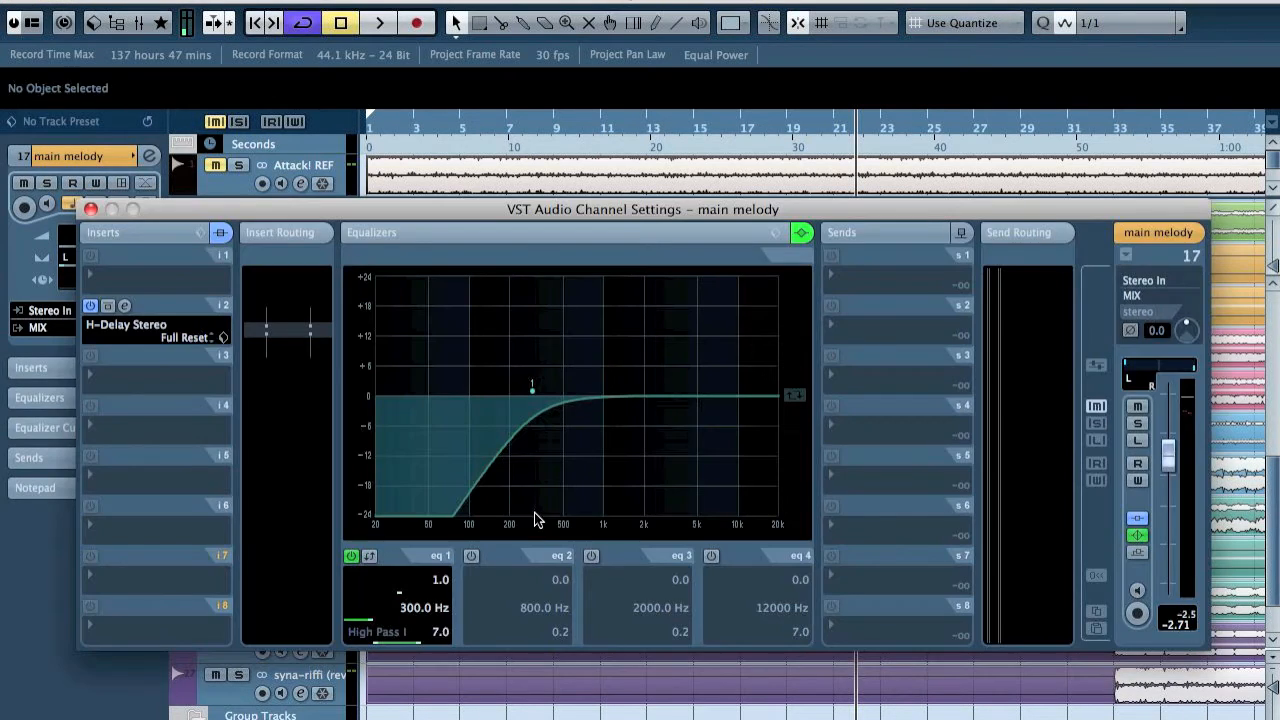
key(Down)
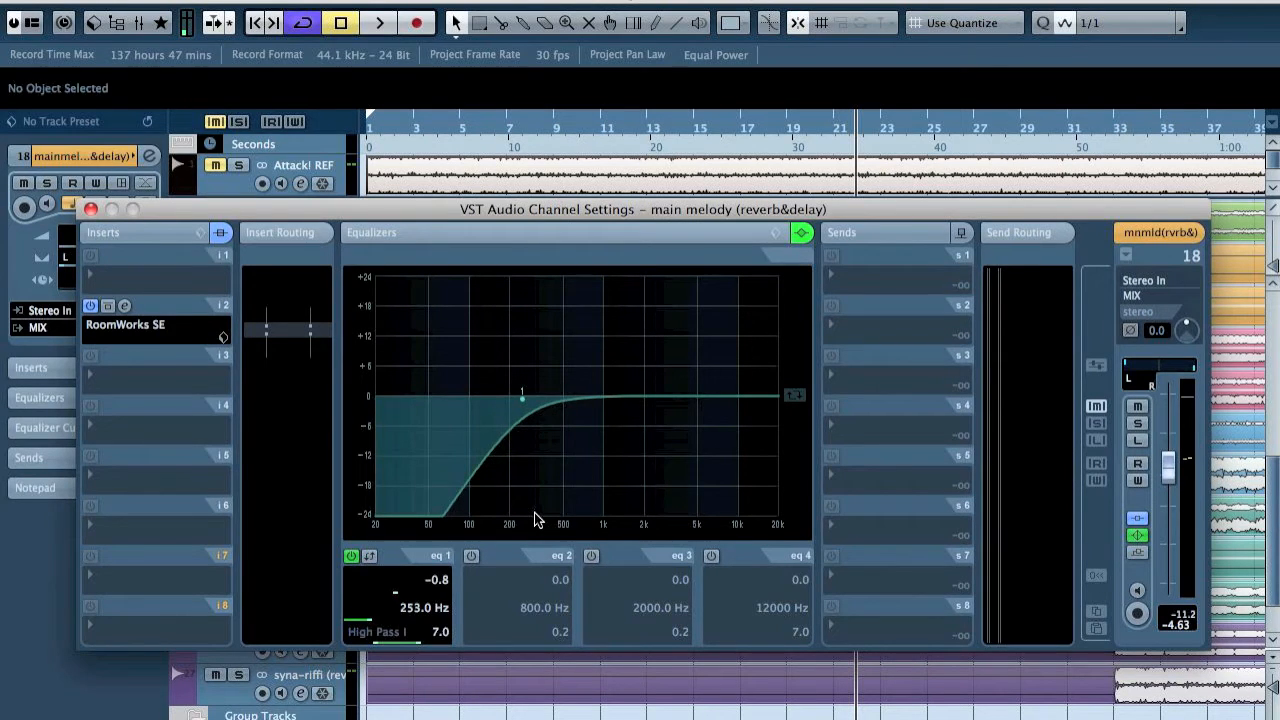
key(Down)
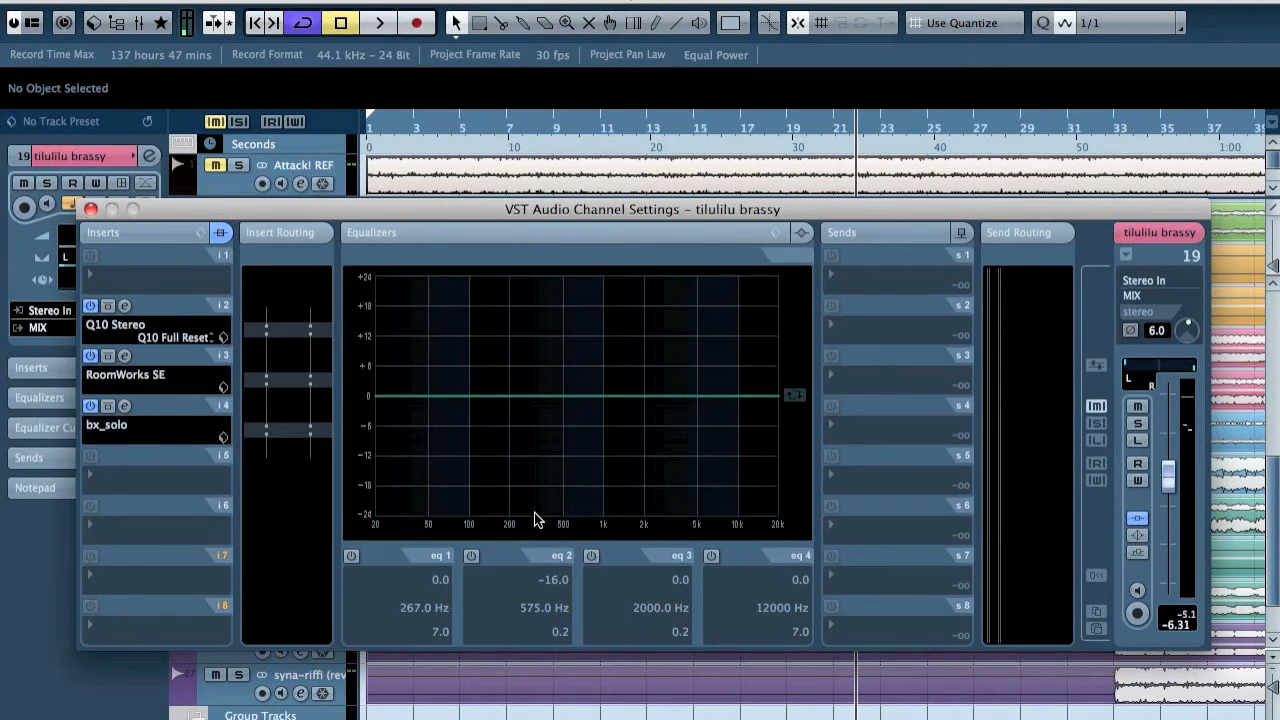
Solo tilulilu brassy and enable its EQ band 1 as a High Pass I at 267 Hz during playback
key(s)
key(space)
click(351, 555)
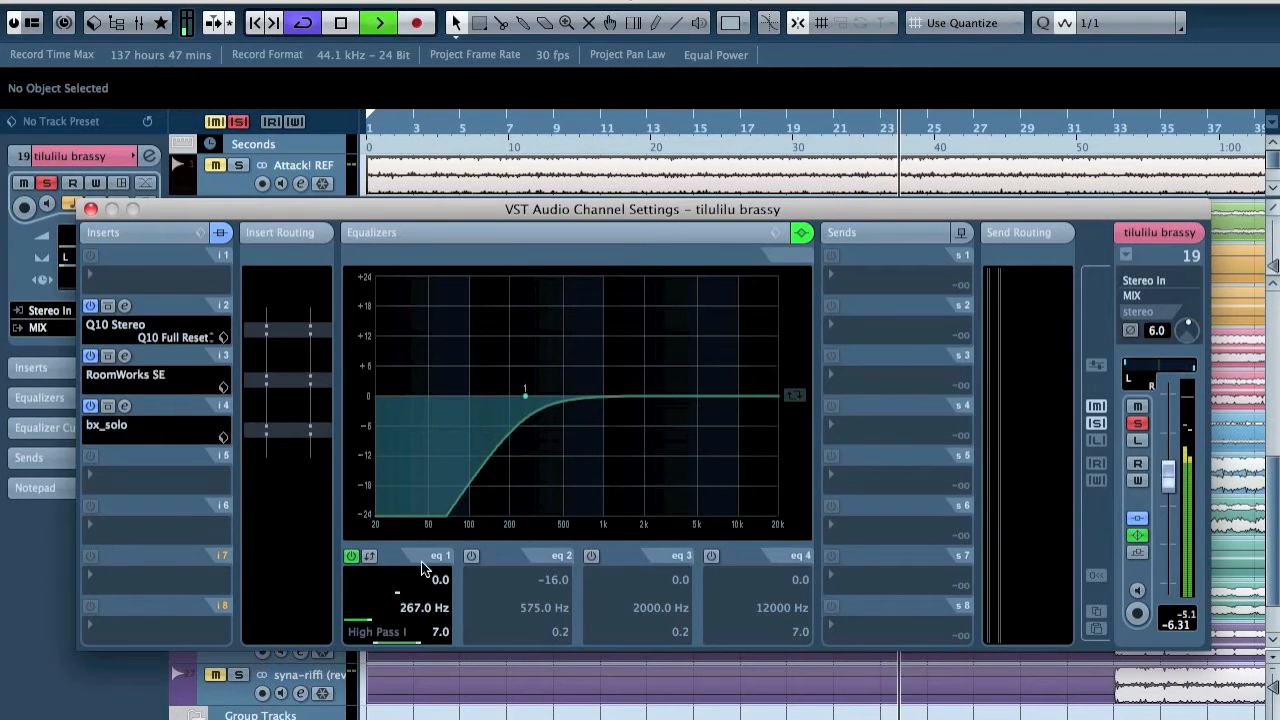
key(space)
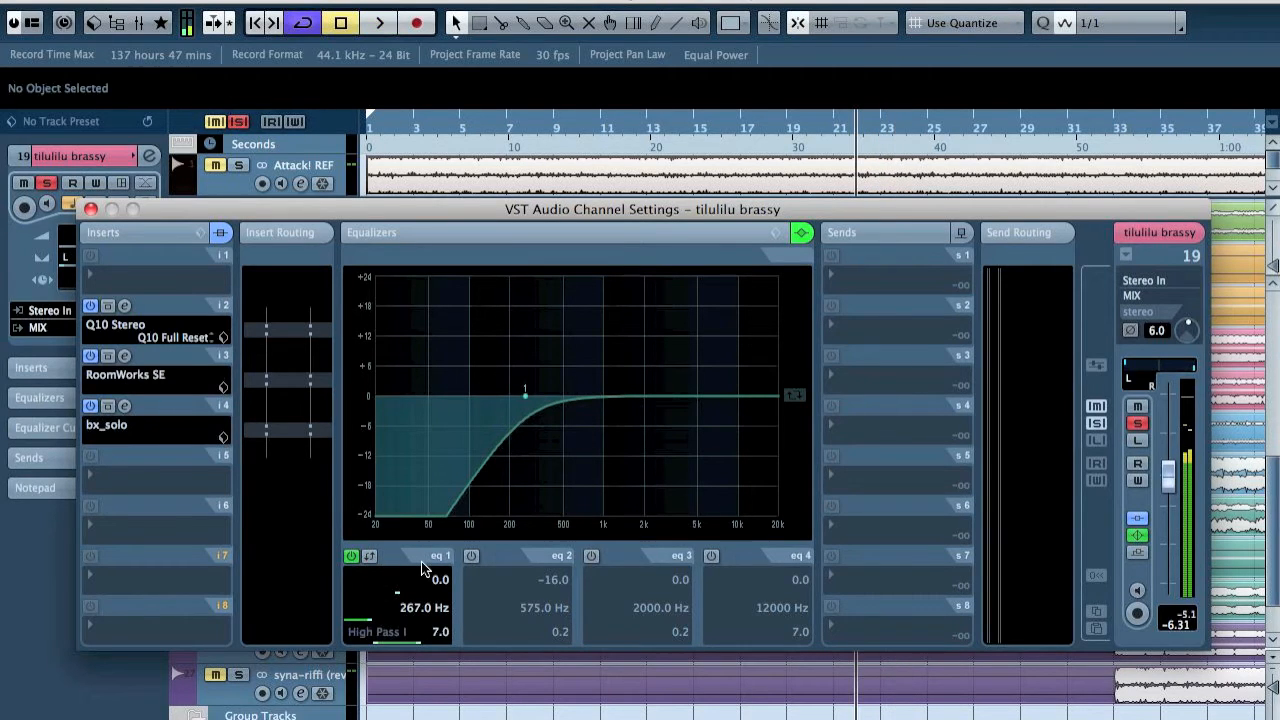
Check the low-cut filtering in the inserts and channel equalizers of tilulilu brassy, tilulilu 2, kertsi tykytys and sointu matto
click(125, 305)
click(125, 305)
key(Down)
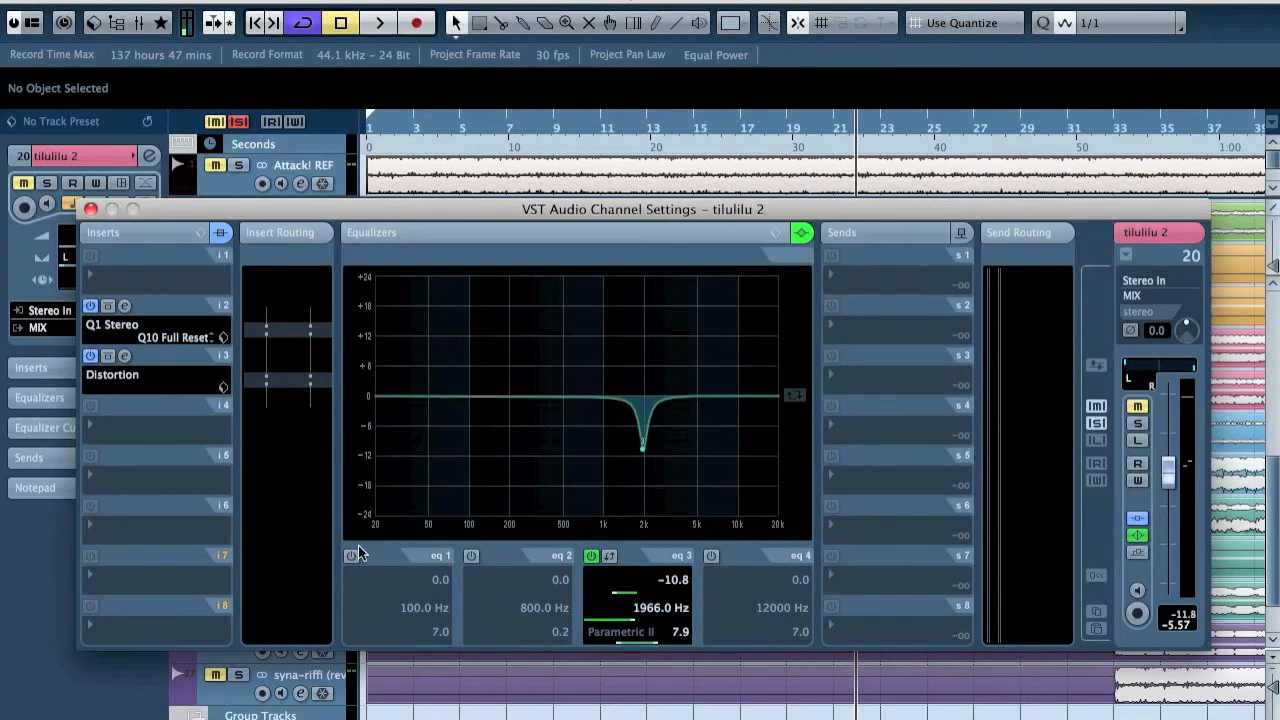
click(124, 306)
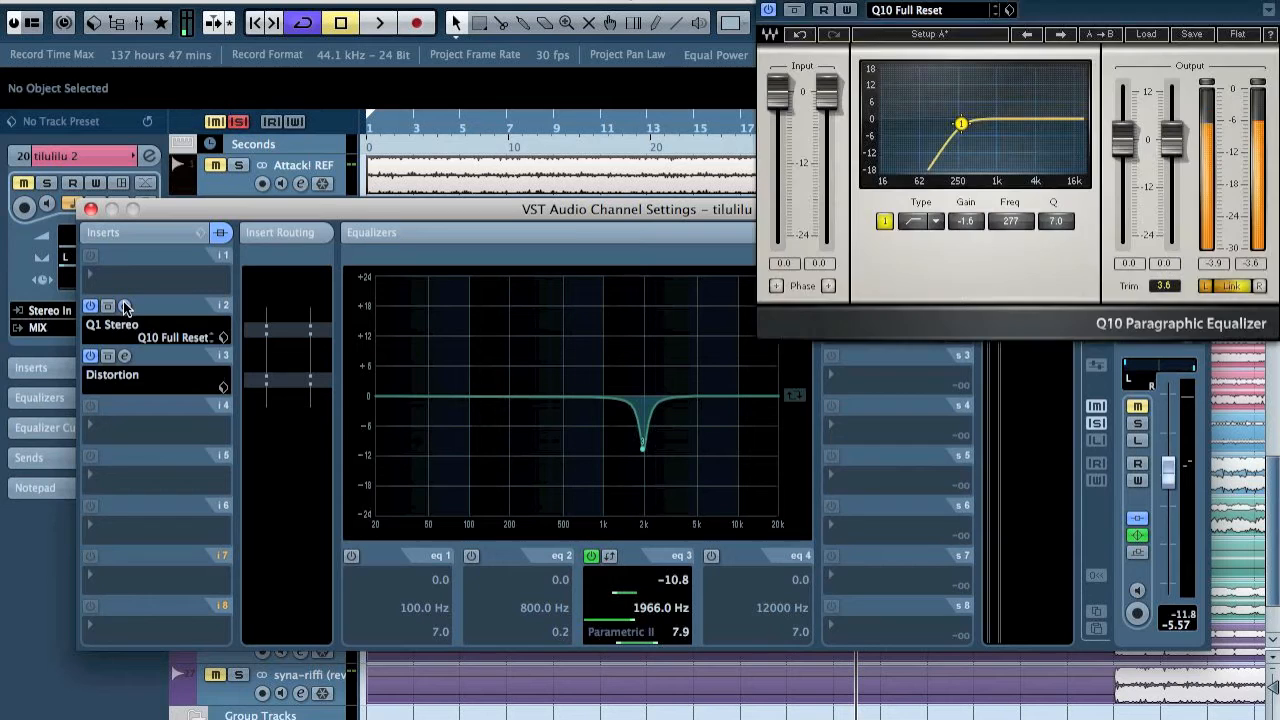
click(125, 306)
key(Down)
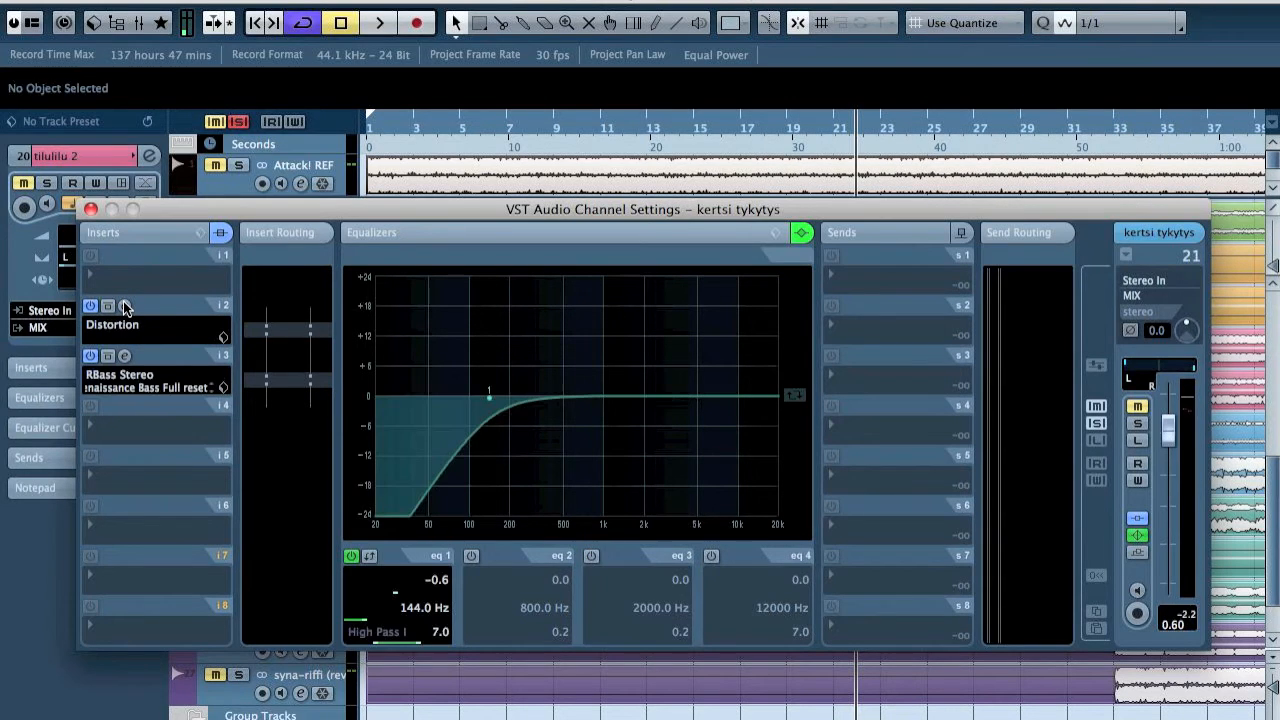
key(Down)
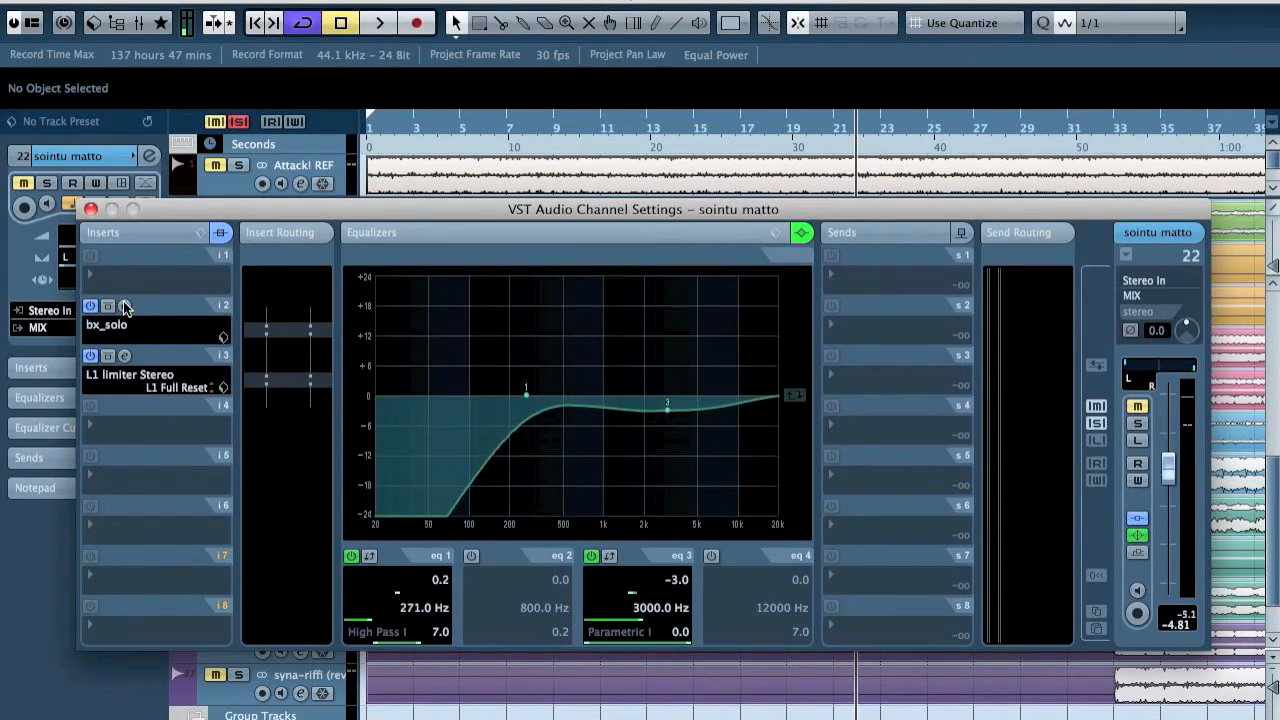
Inspect the saxophone's Q10 equalizer and the first inserts and channel equalizers of bottle and syna-riffi for low-cut filtering
key(Down)
click(124, 305)
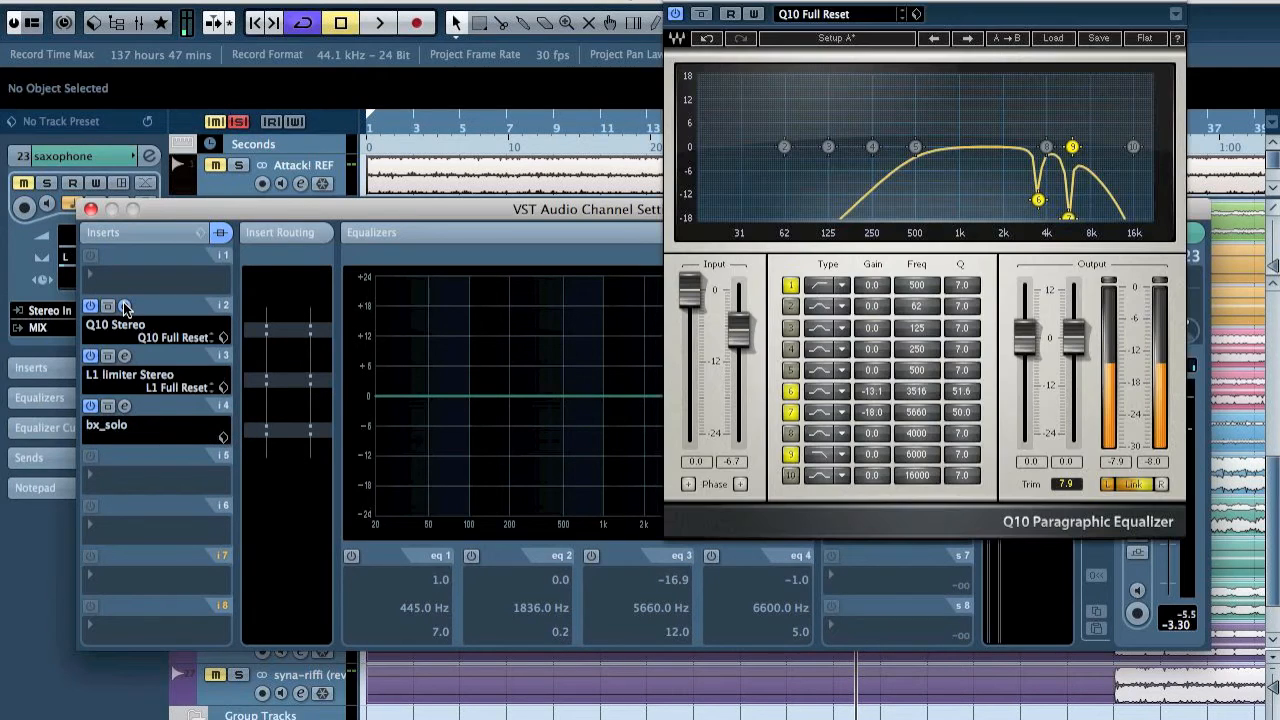
click(124, 305)
key(Down)
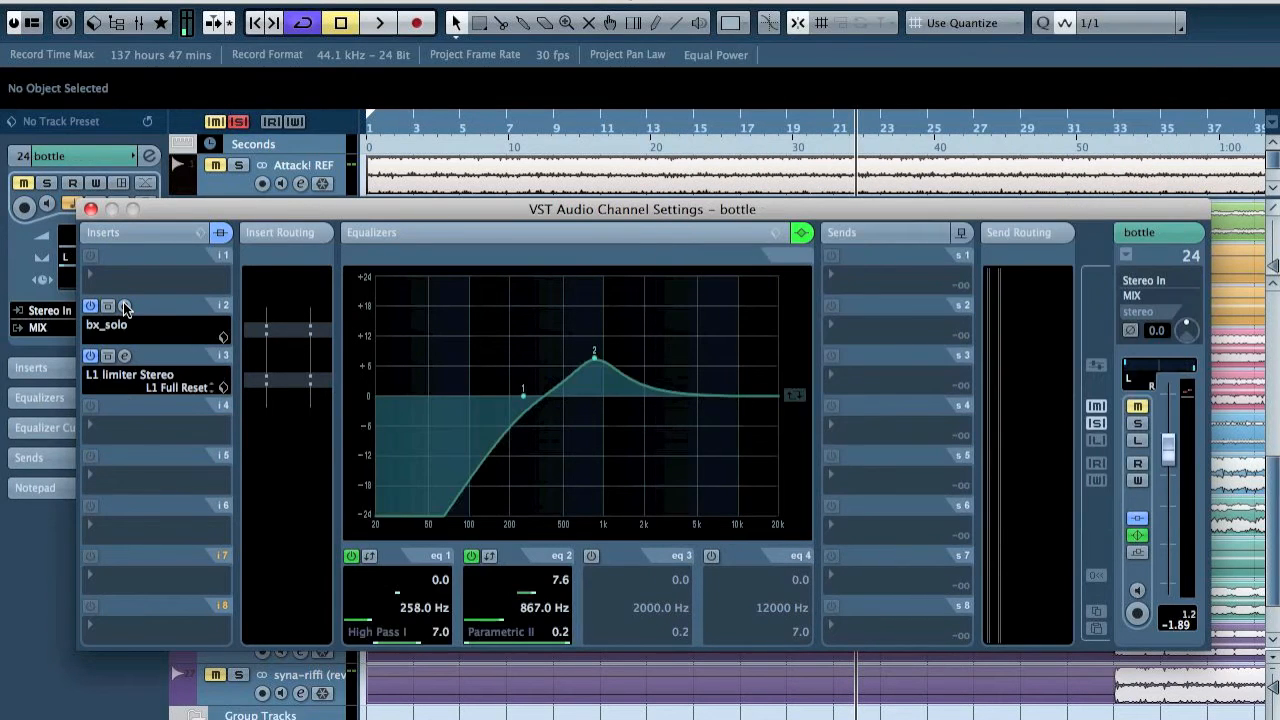
click(124, 305)
click(124, 305)
key(Down)
key(Down)
click(124, 305)
click(124, 305)
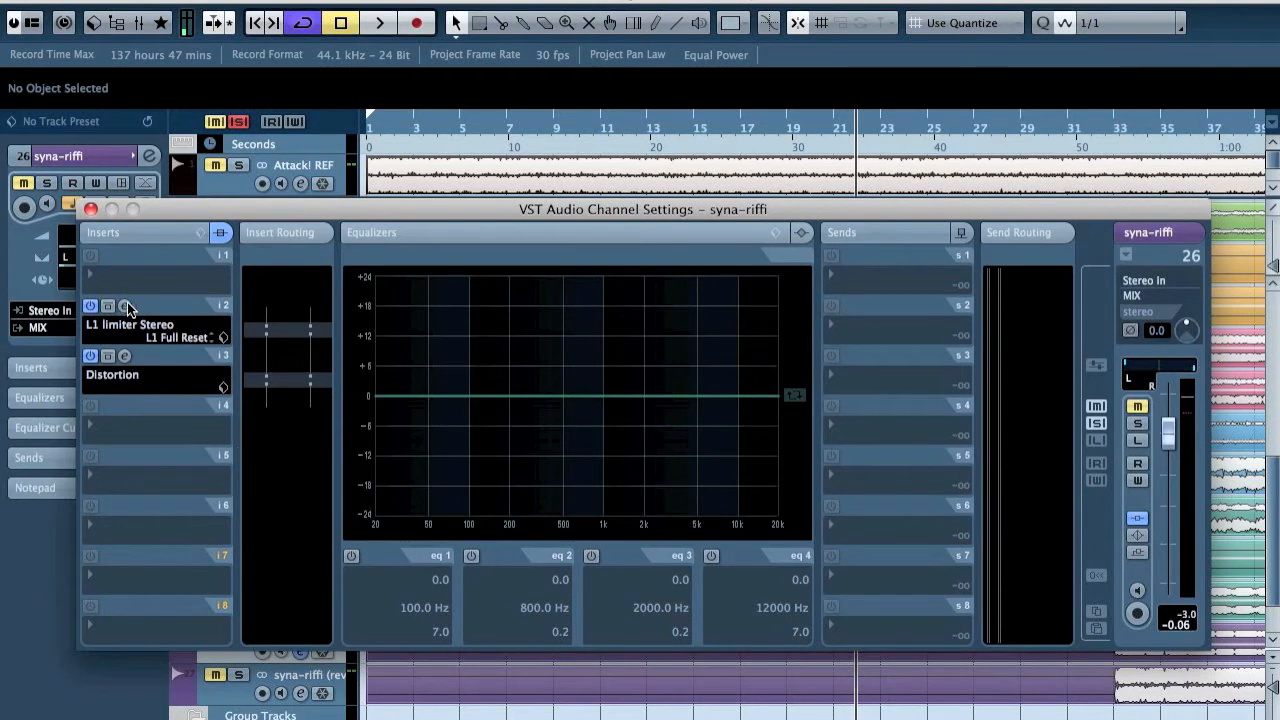
Enable EQ band 1 on syna-riffi and set its filter type to High Pass I
click(351, 556)
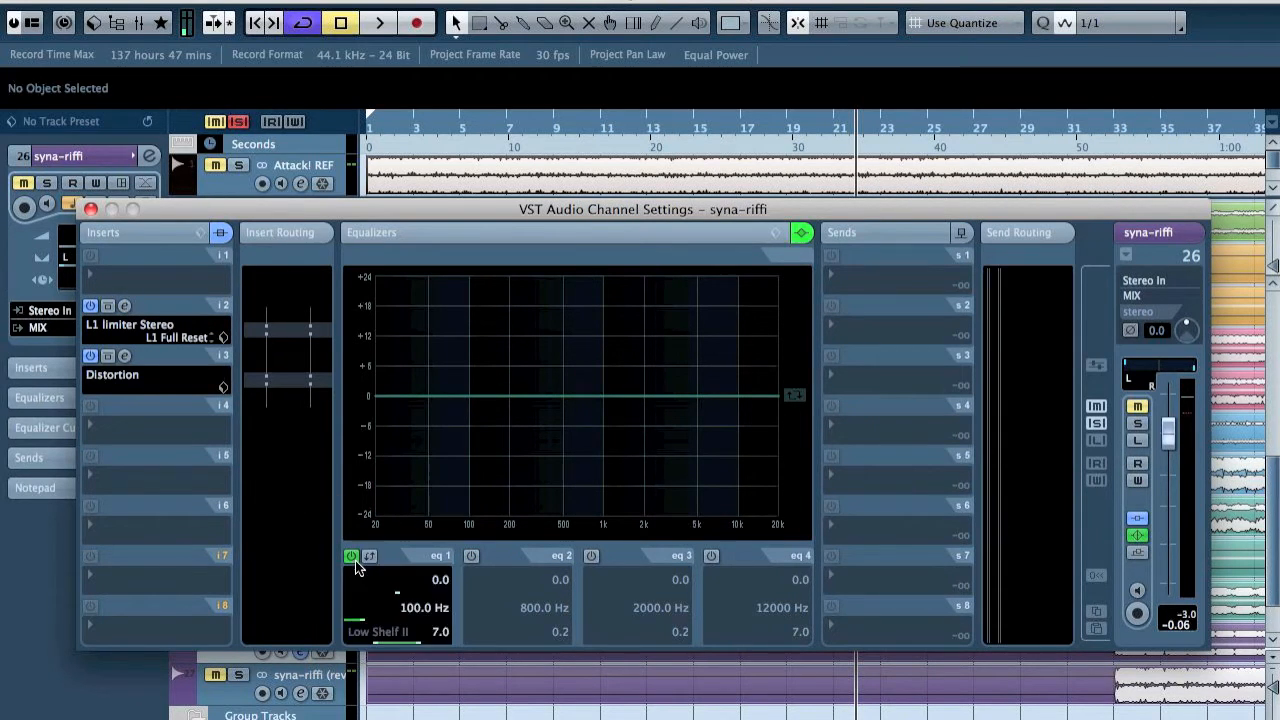
click(396, 632)
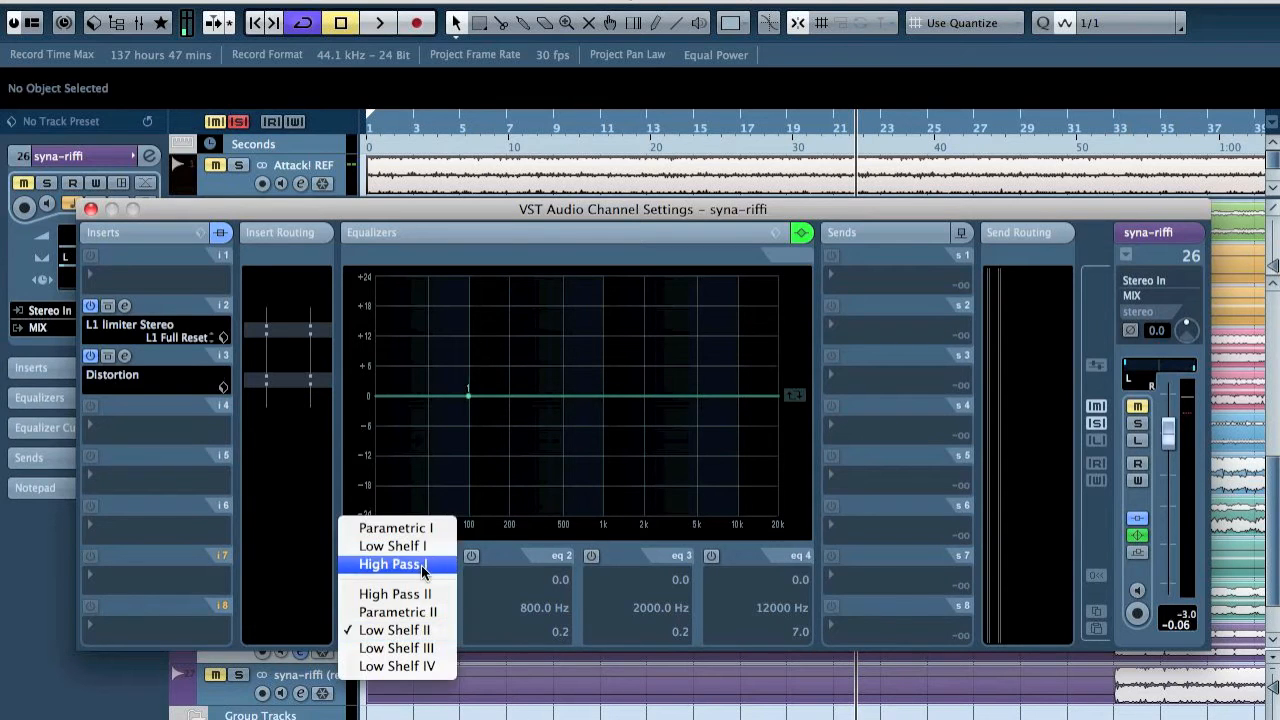
click(423, 566)
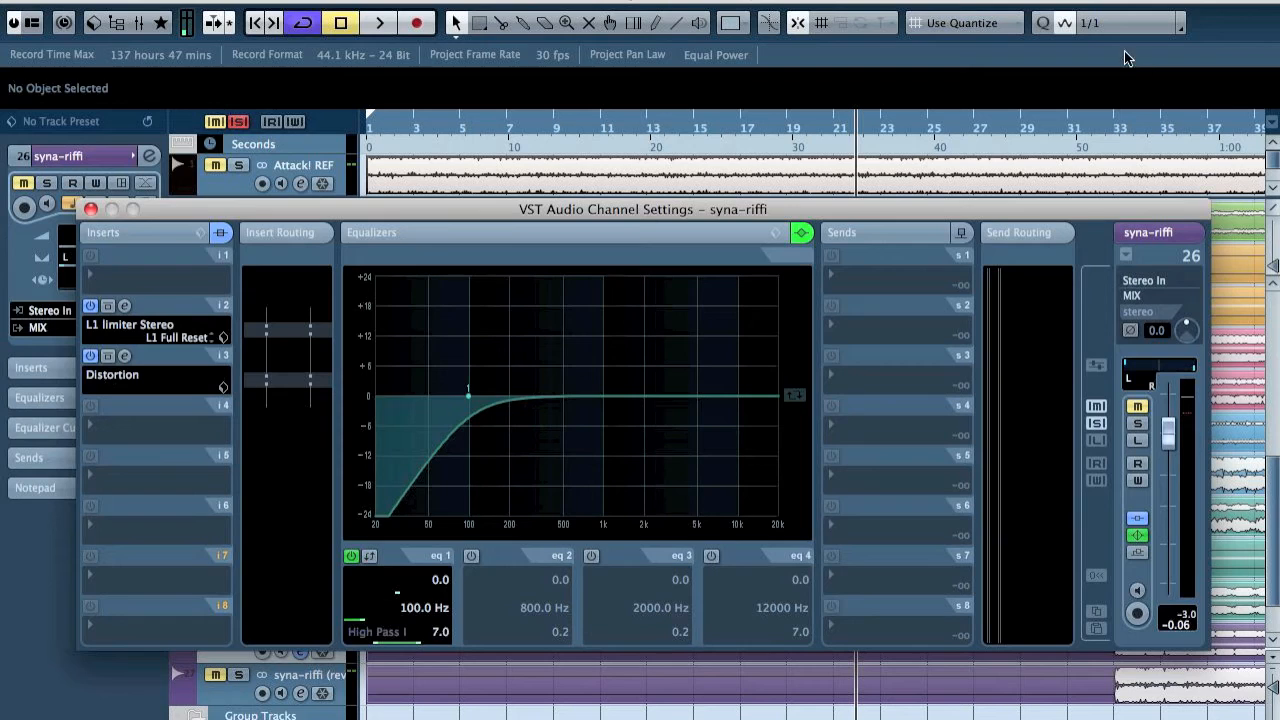
Clear the other solos, play syna-riffi soloed from about bar 33 and raise its high-pass cutoff above 200 Hz
click(1110, 124)
key(s)
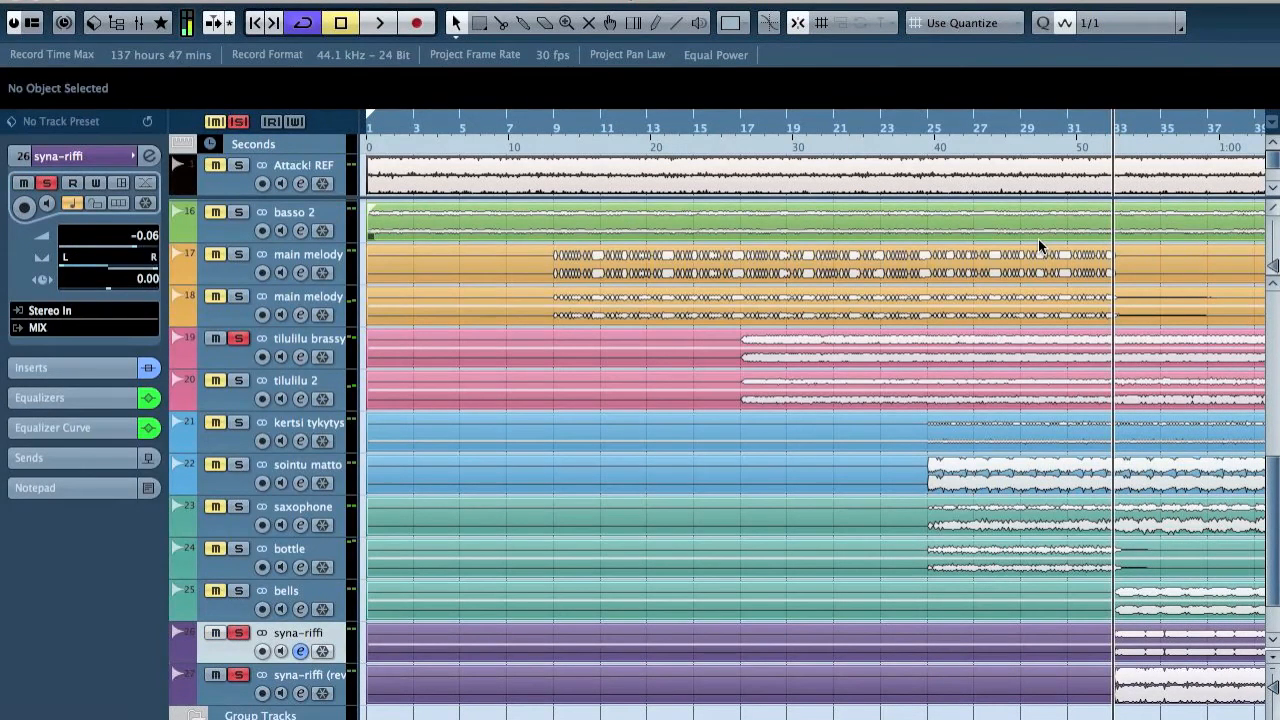
click(239, 124)
key(s)
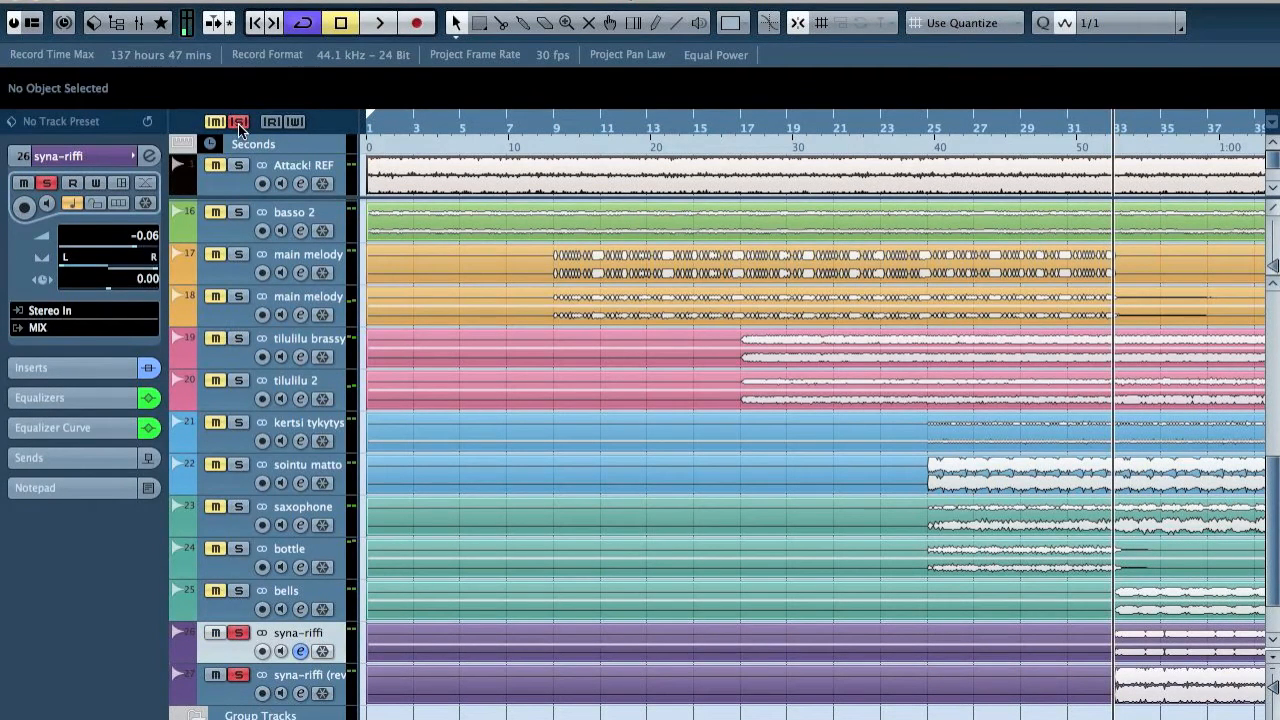
key(e)
key(space)
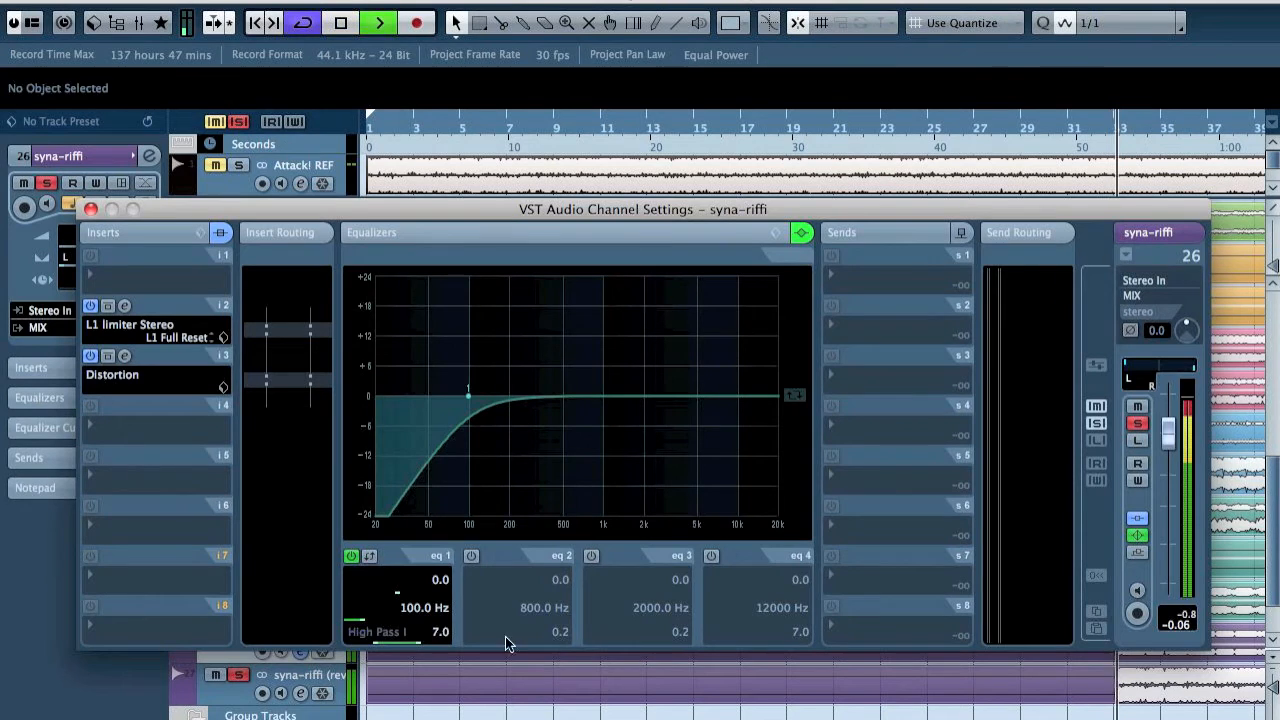
drag(467, 398, 522, 413)
Enable EQ band 1 on syna-riffi (reverb) as High Pass I and raise its cutoff to just above 200 Hz
key(Down)
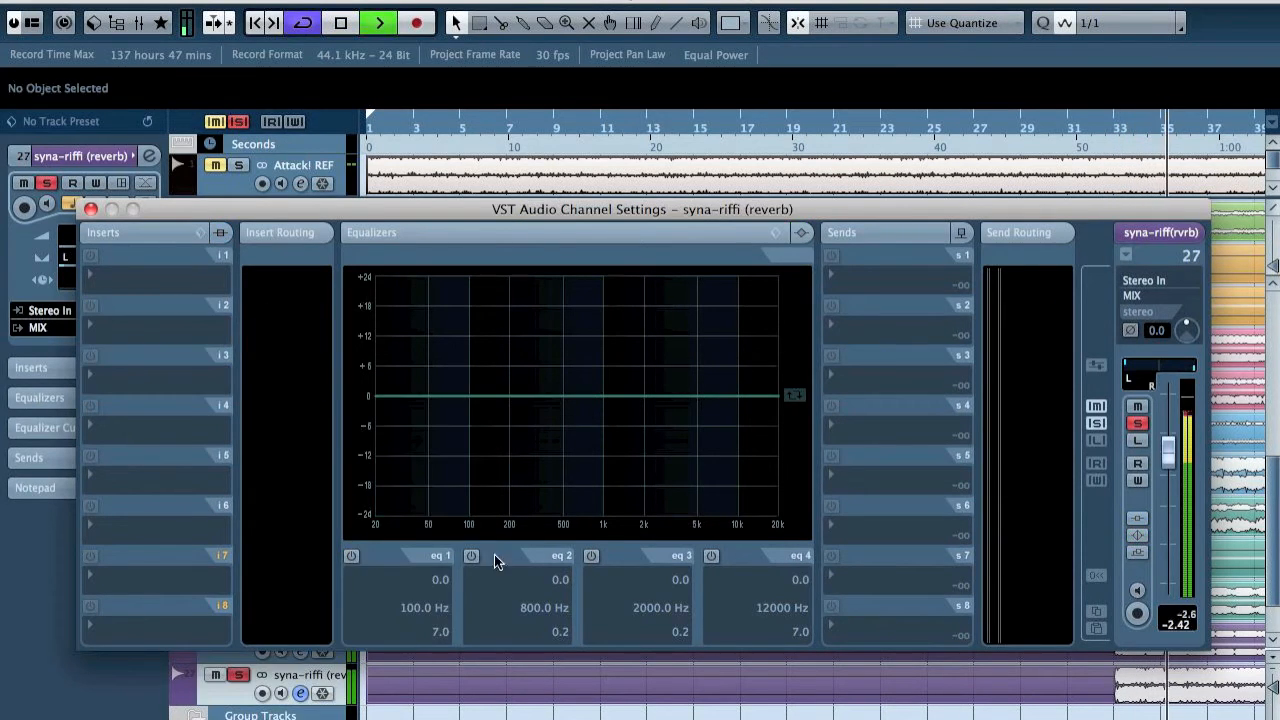
click(351, 558)
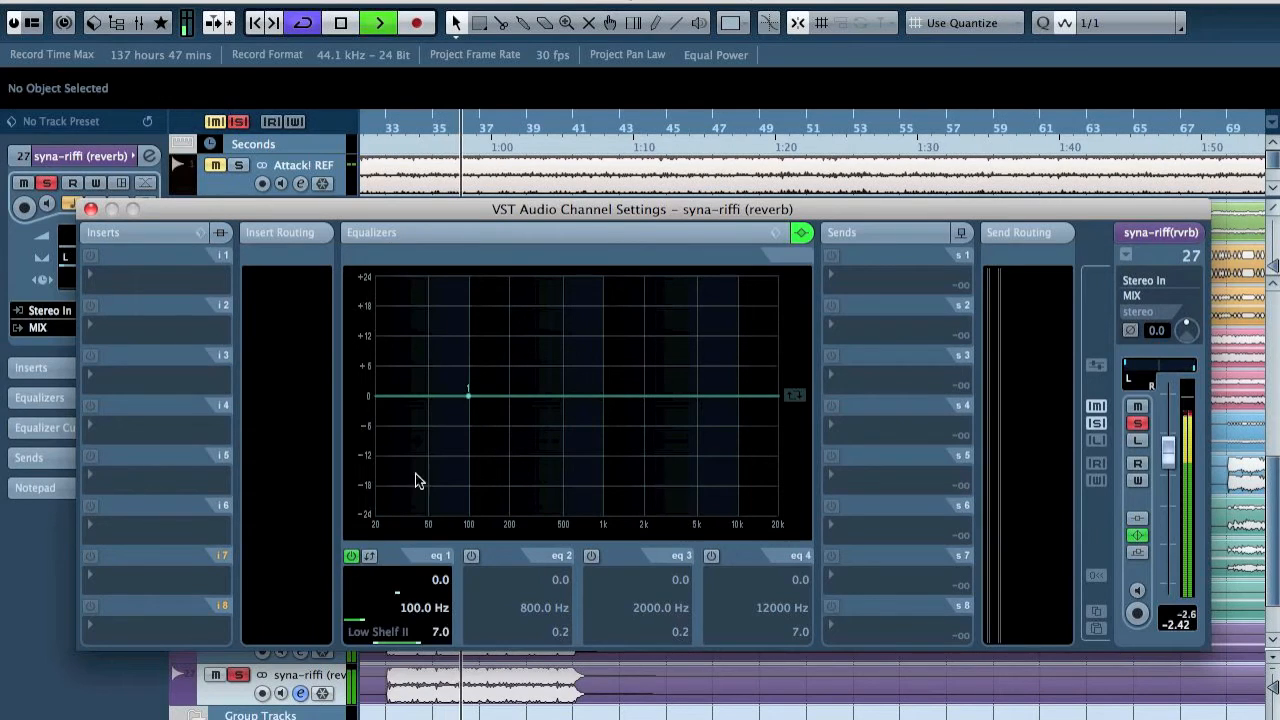
click(390, 632)
click(390, 564)
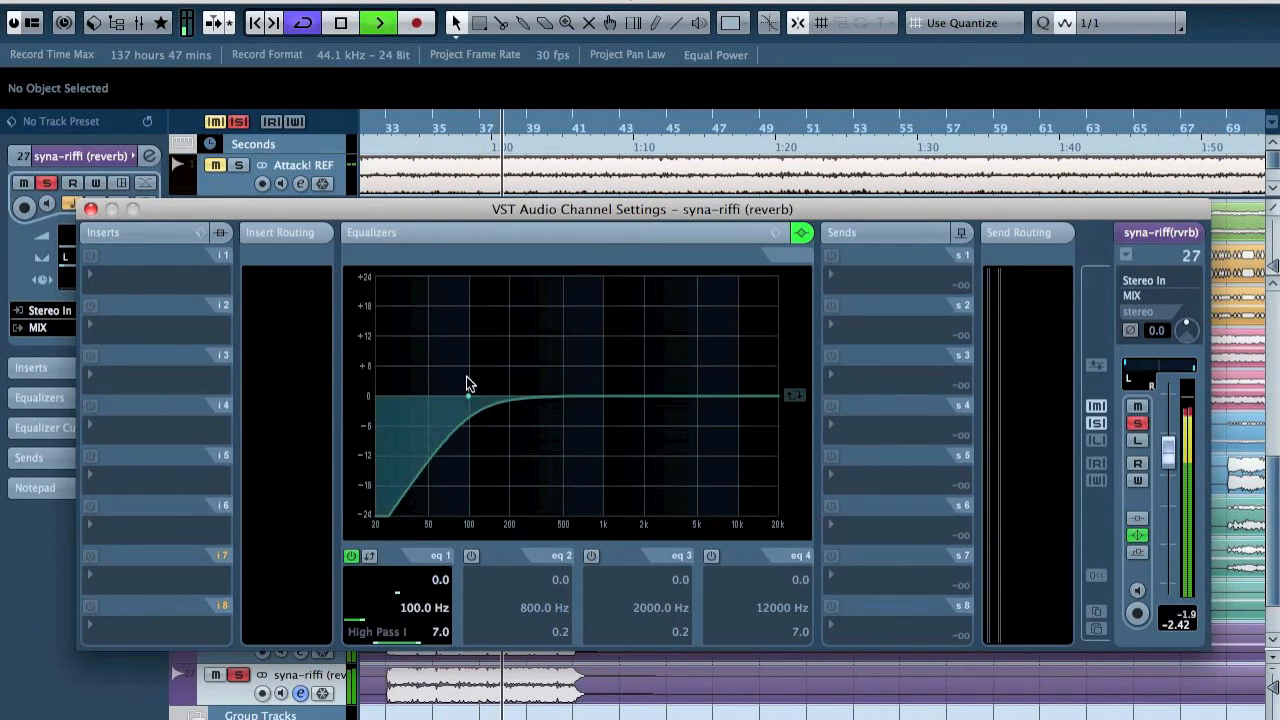
drag(468, 403, 512, 393)
Clear all solos, listen to the full mix and select the snare (reverb) track
click(241, 119)
click(242, 119)
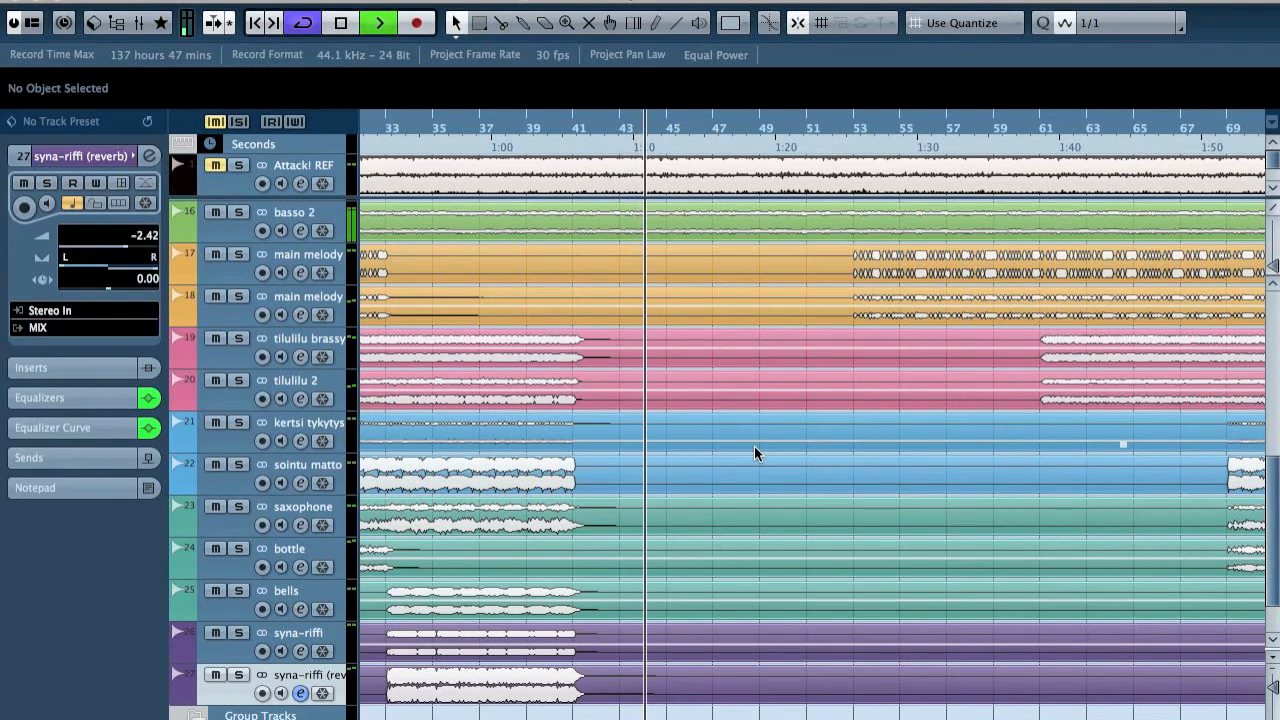
scroll(754, 445, up, 5)
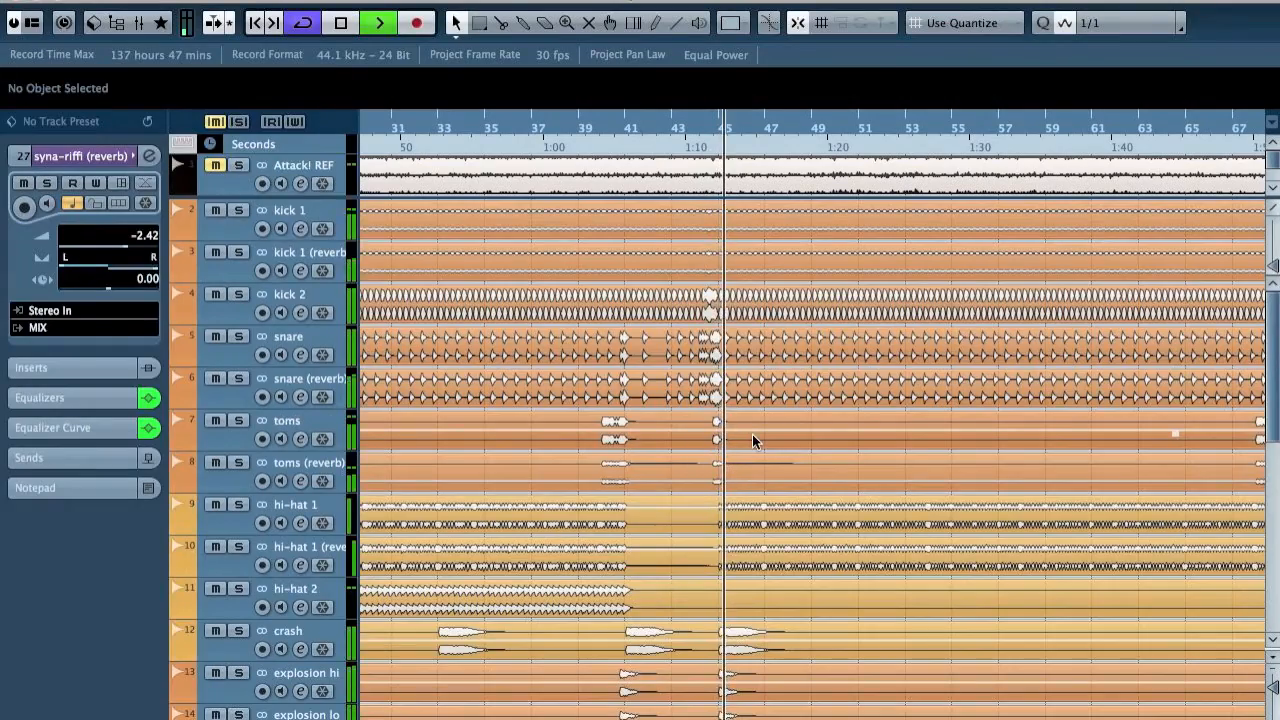
scroll(752, 440, down, 5)
scroll(752, 440, up, 5)
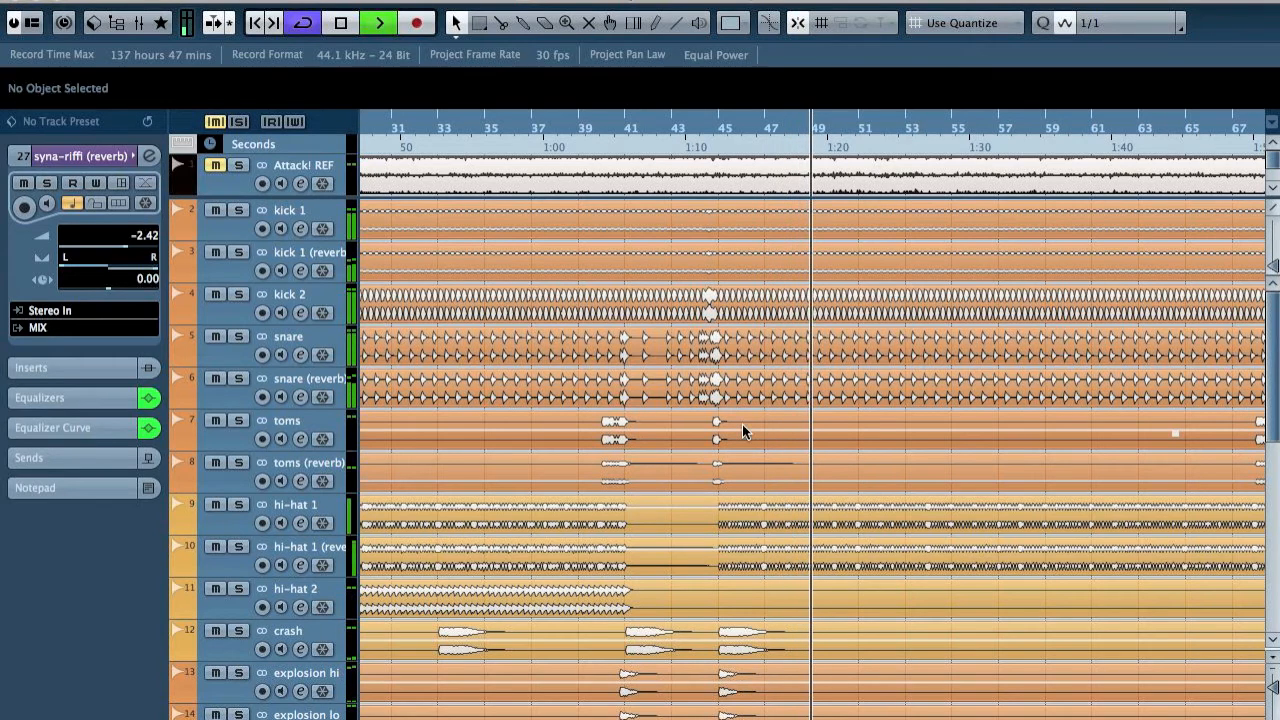
click(321, 385)
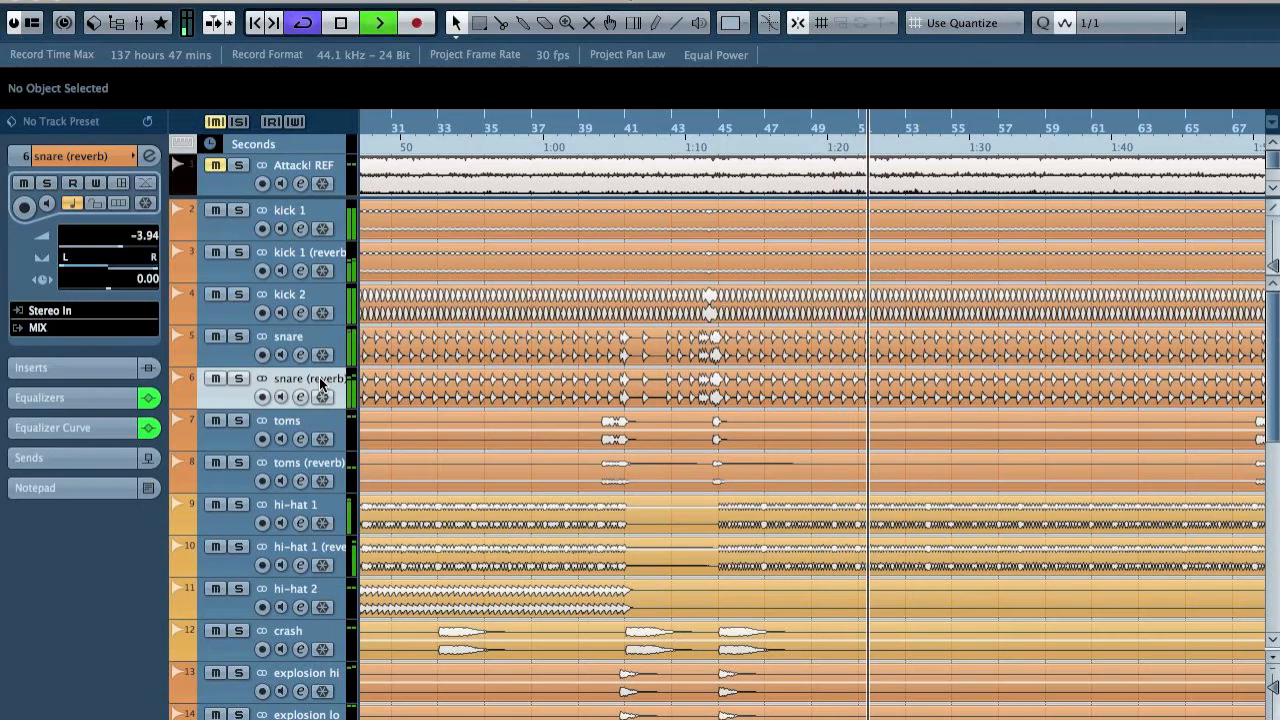
Solo the snare (reverb) track, stop playback and load the RoomWorks SE reverb in its second insert slot
key(s)
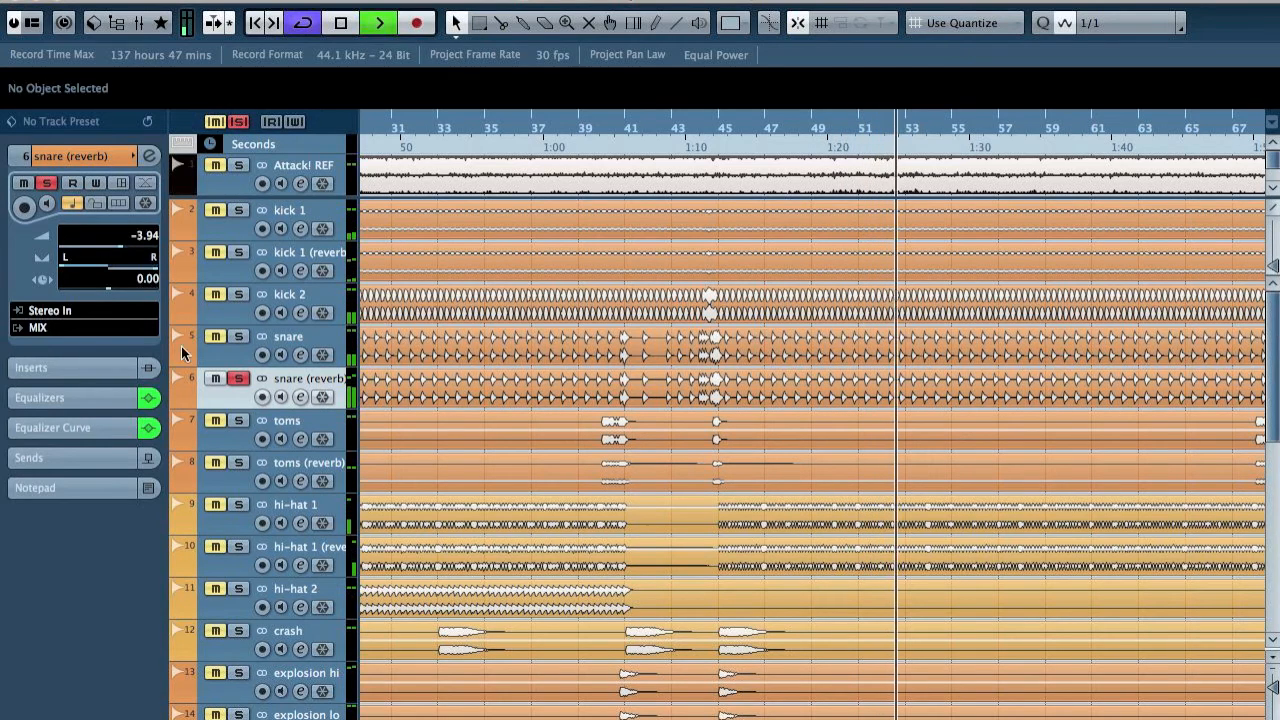
key(space)
click(75, 360)
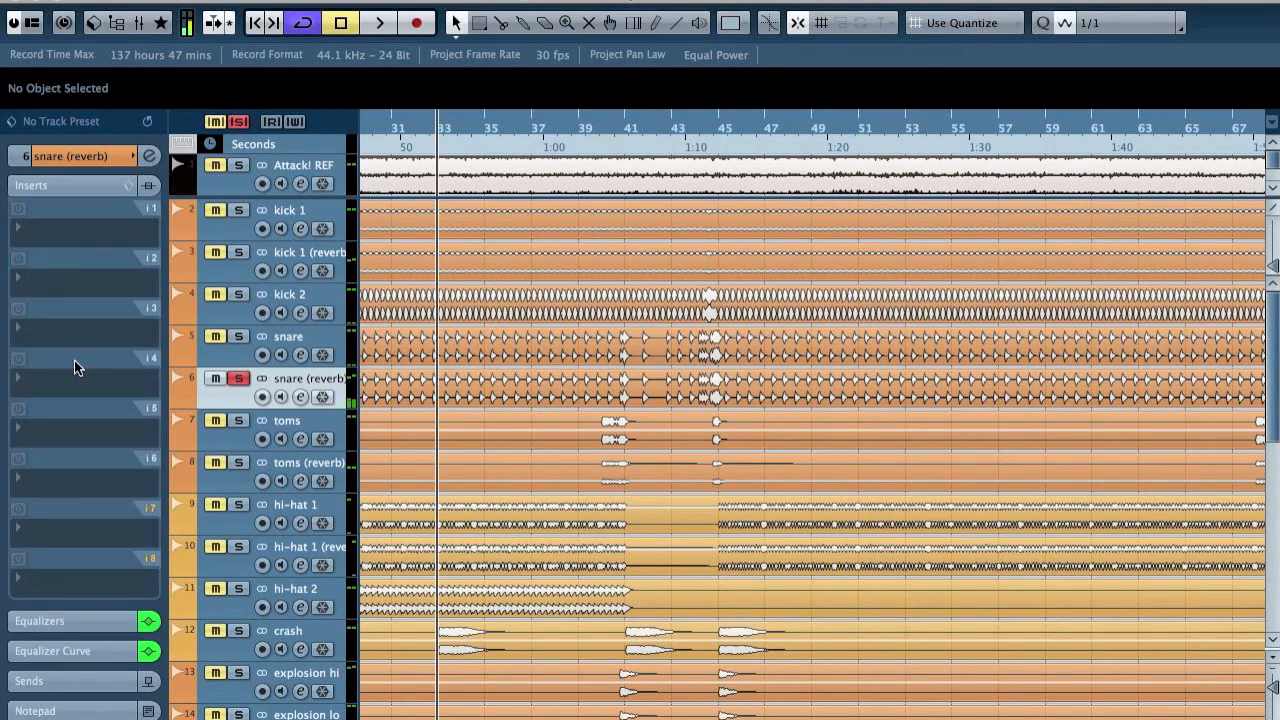
click(56, 274)
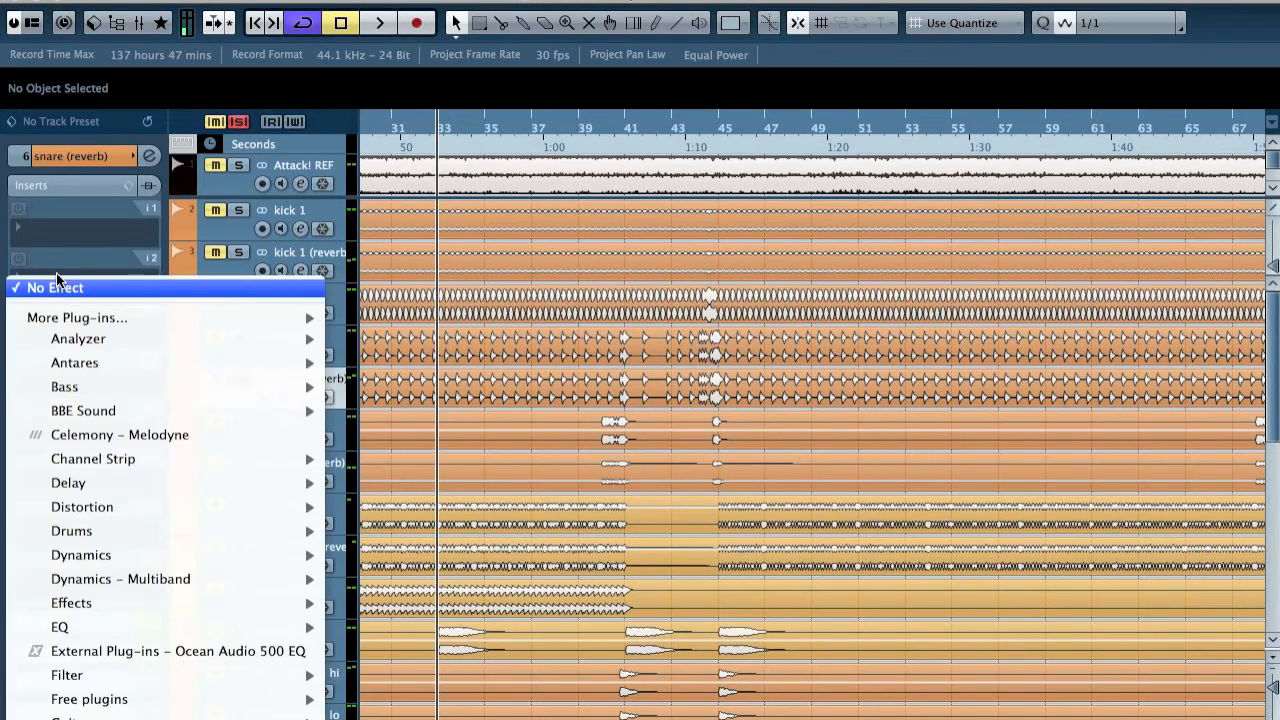
scroll(165, 500, down, 3)
scroll(165, 500, down, 2)
mouse_move(192, 630)
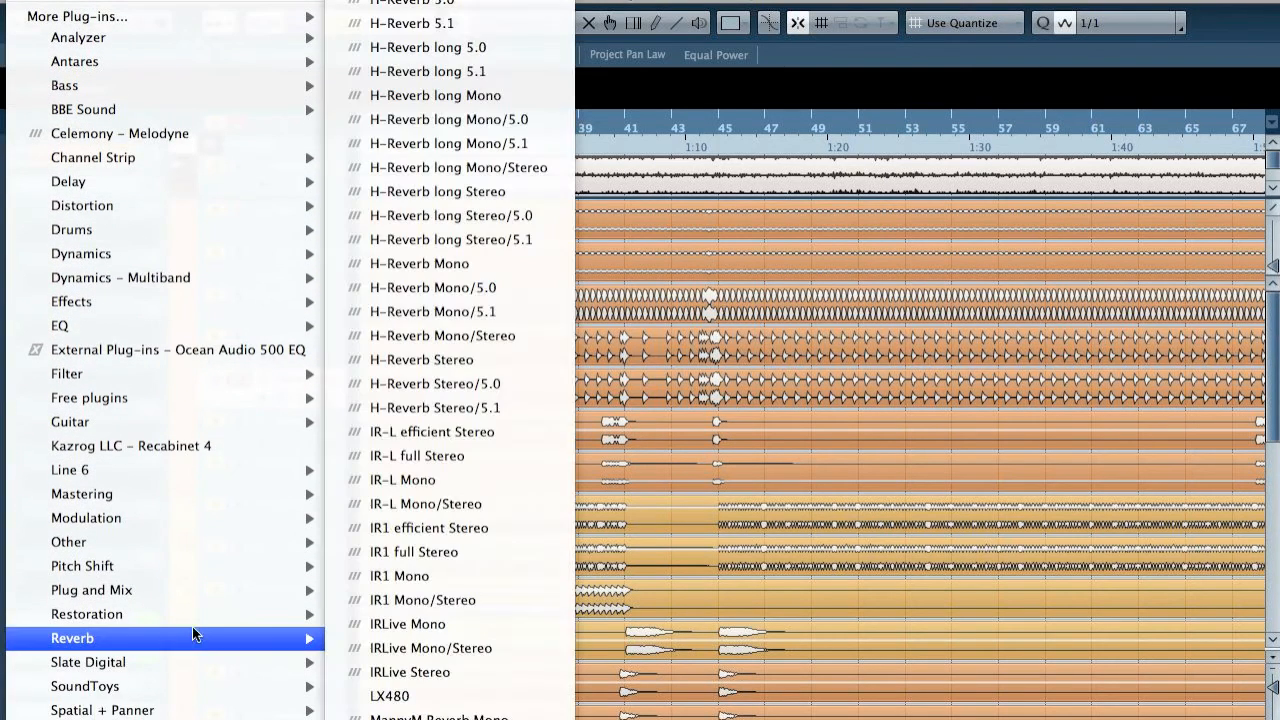
mouse_move(490, 0)
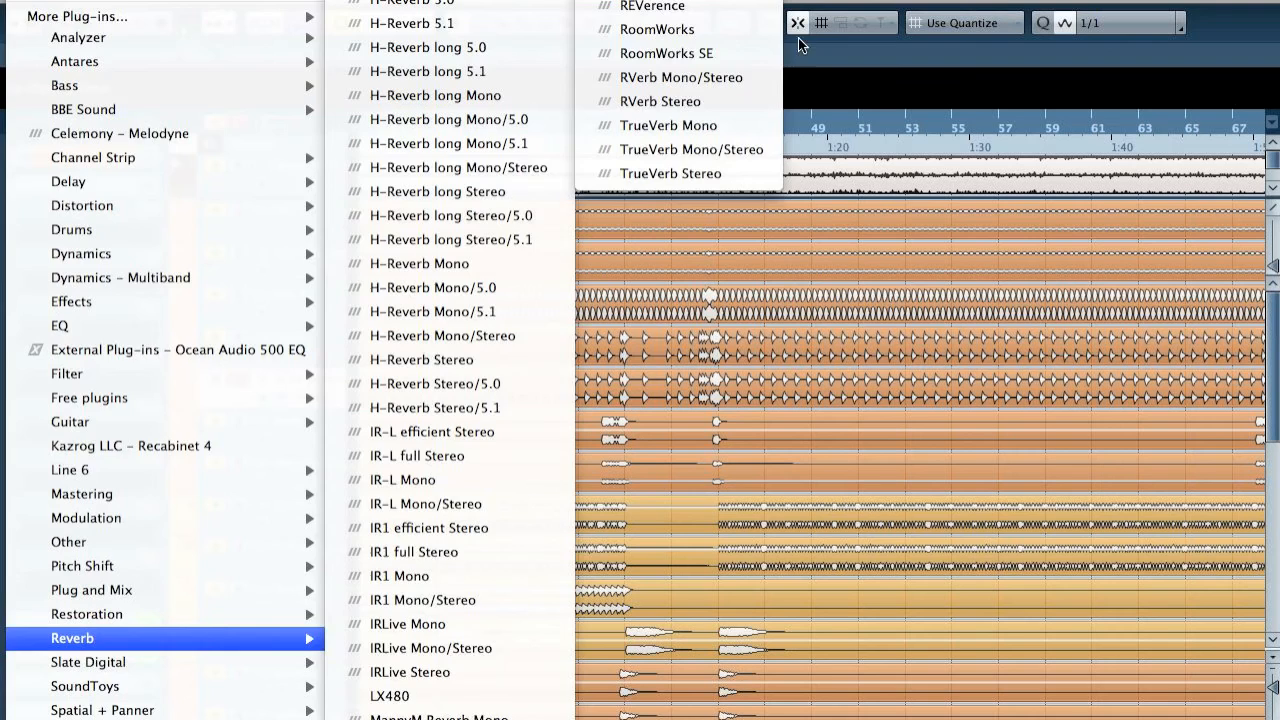
click(729, 53)
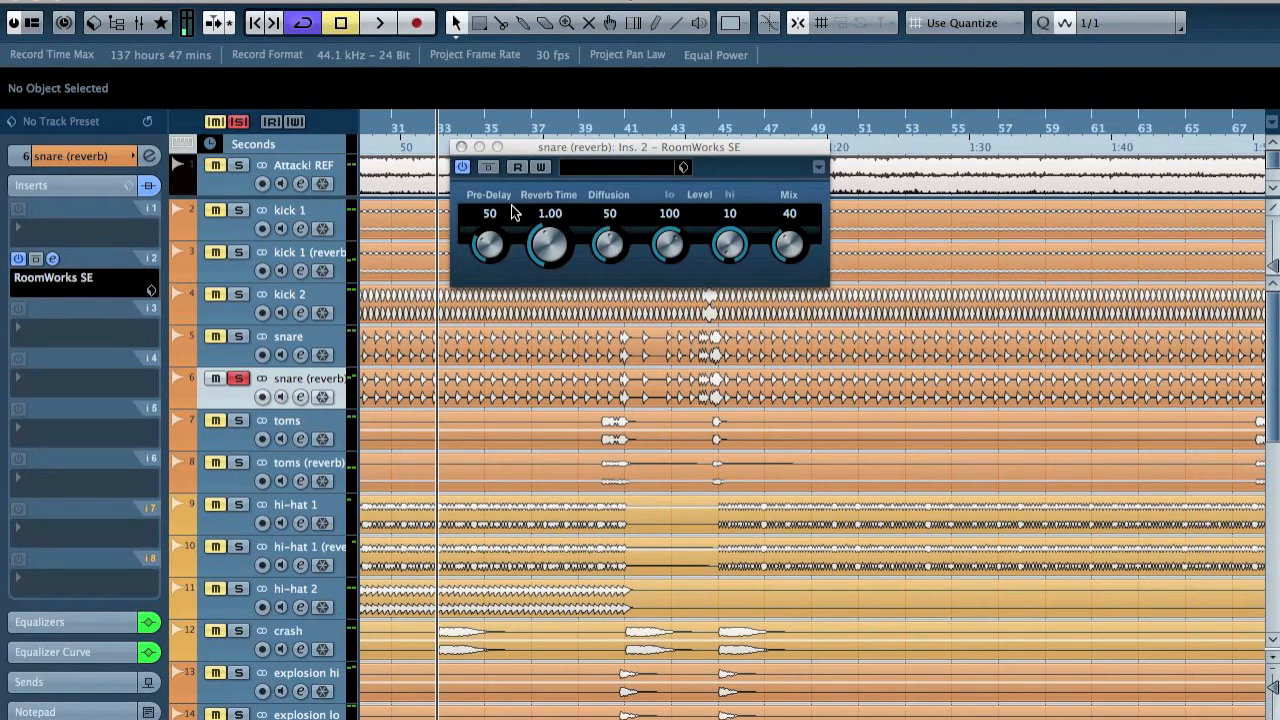
Set RoomWorks SE's reverb time to 4.00 and, with the soloed track playing, its mix to 15
click(553, 220)
click(557, 218)
text(4)
key(Return)
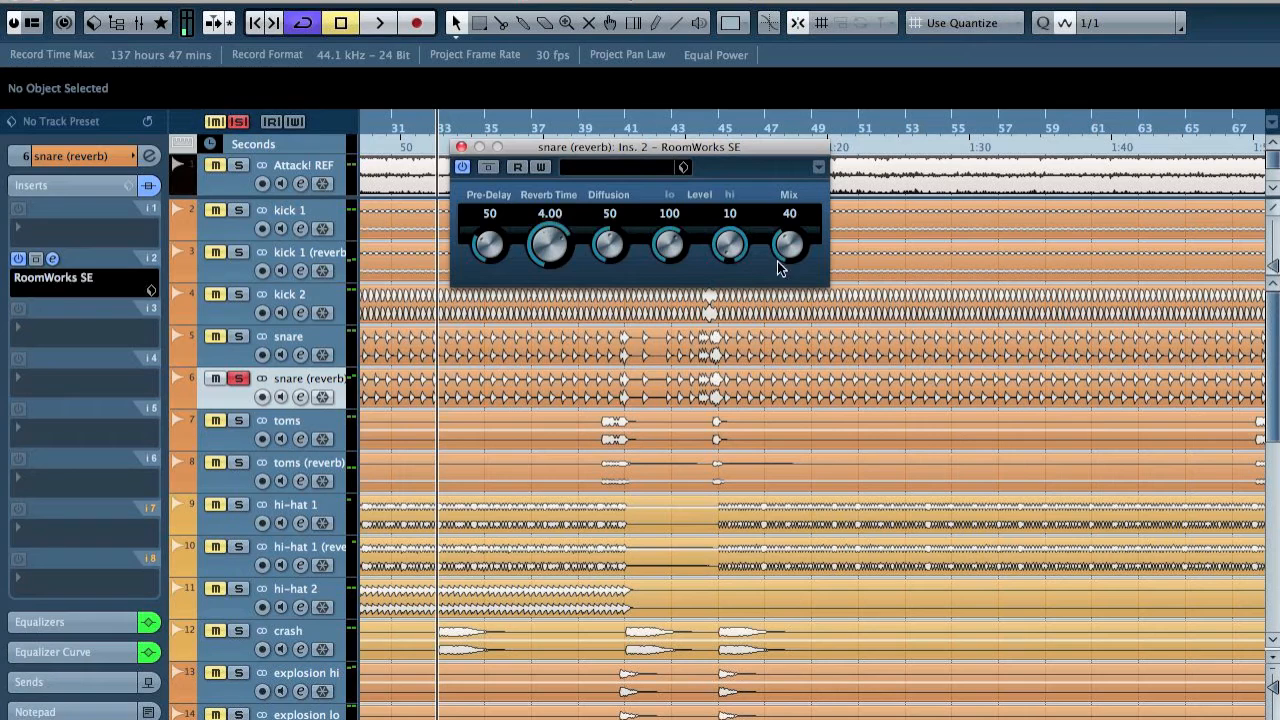
key(space)
drag(788, 232, 758, 252)
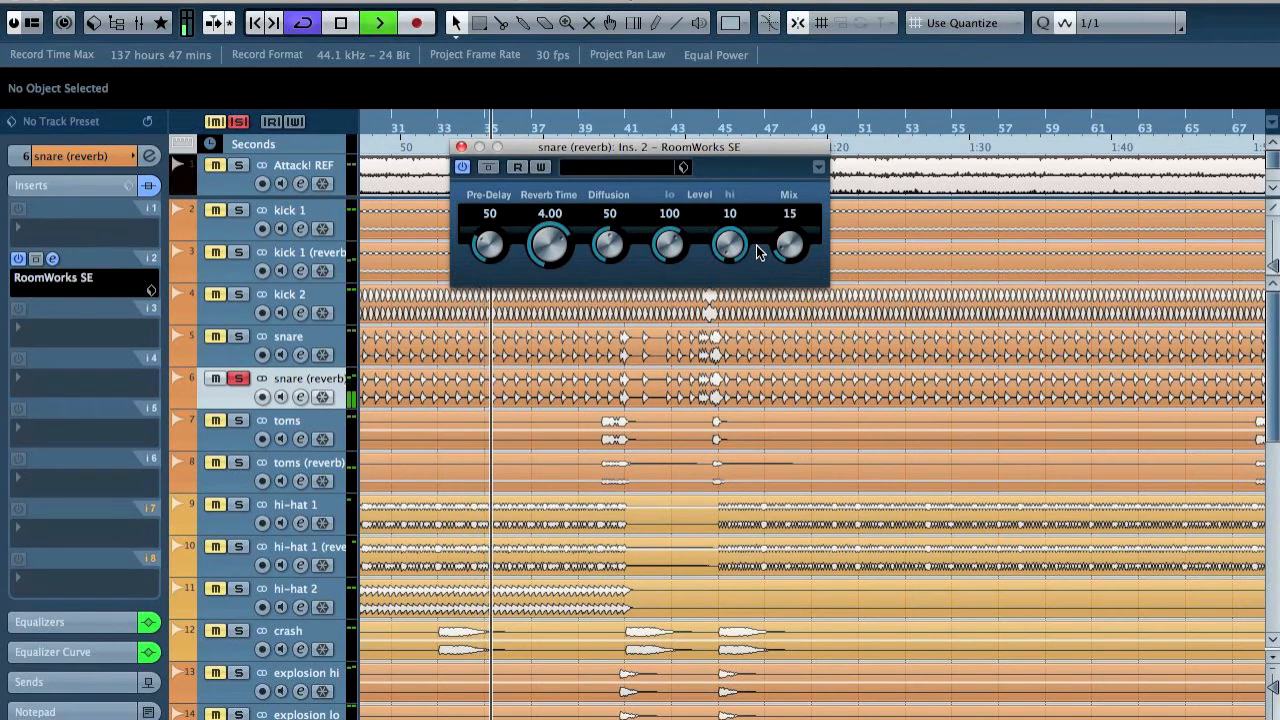
Unsolo snare (reverb), close the reverb plug-in and raise the track's channel fader to -1.26 dB in the channel settings
key(s)
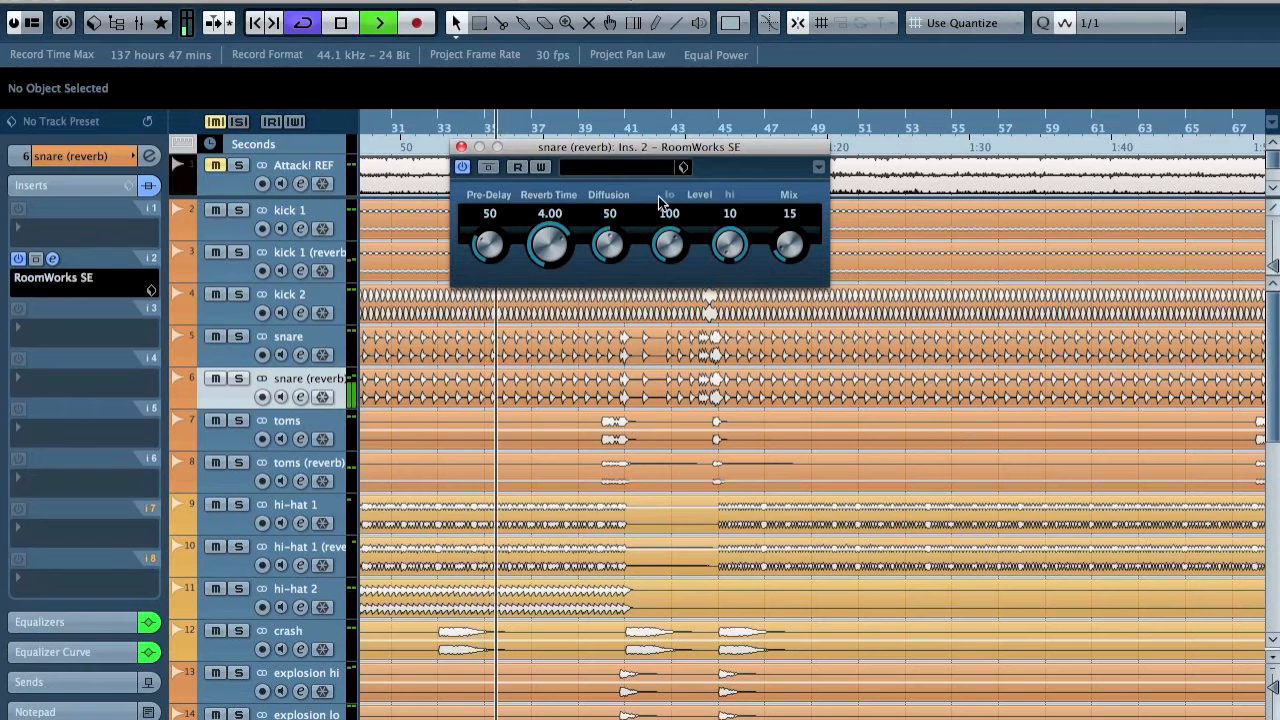
click(461, 147)
key(e)
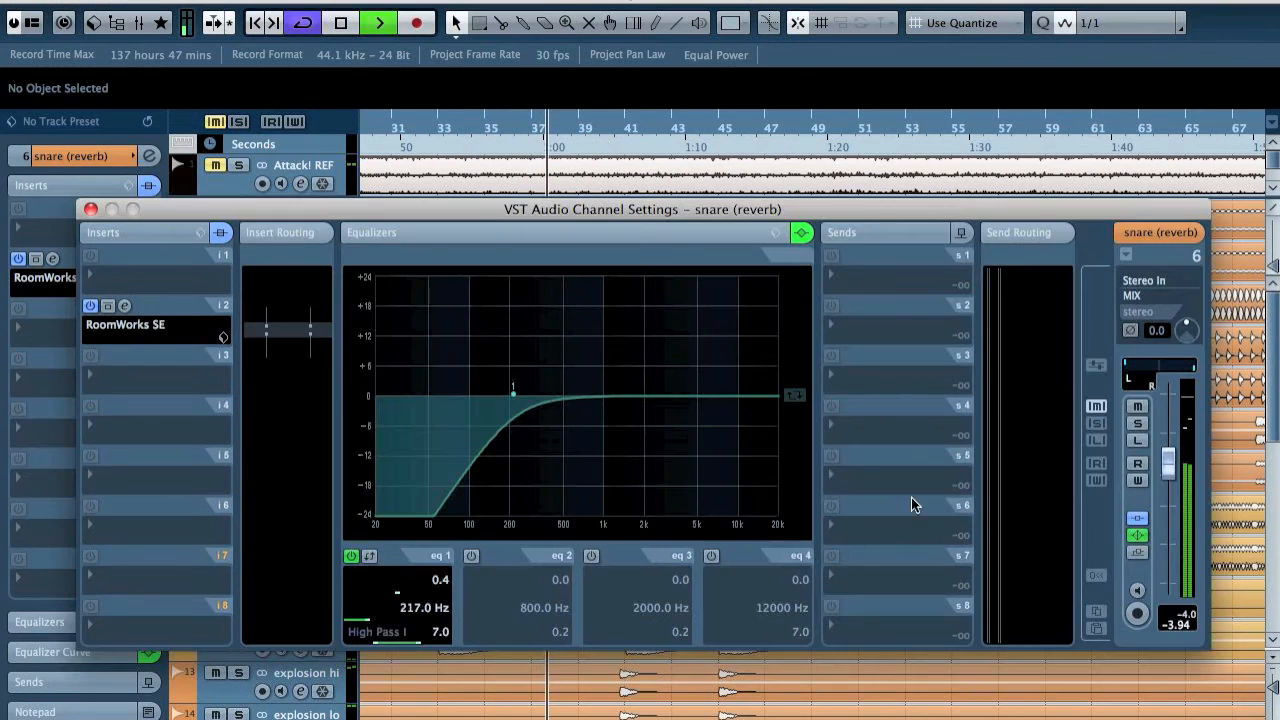
drag(1177, 462, 1177, 440)
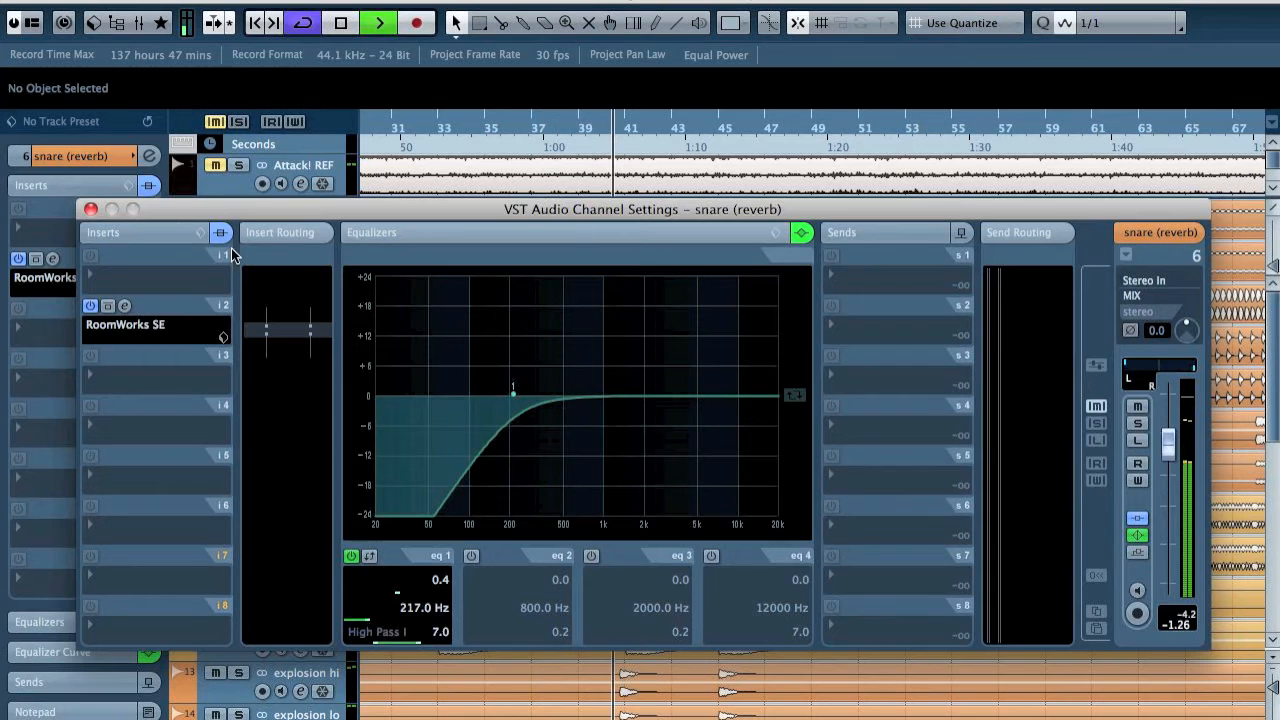
click(90, 211)
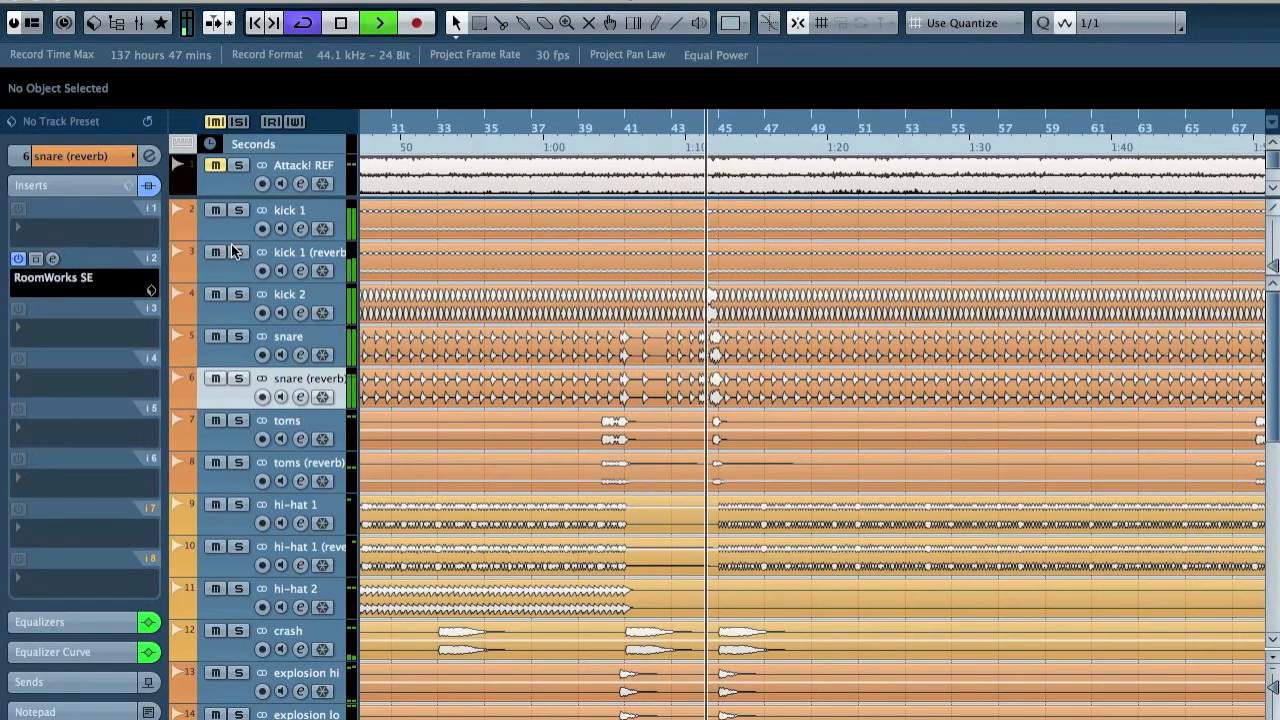
Deselect the snare (reverb) track, listen to the full mix with the whole song in view and stop playback
super+click(329, 376)
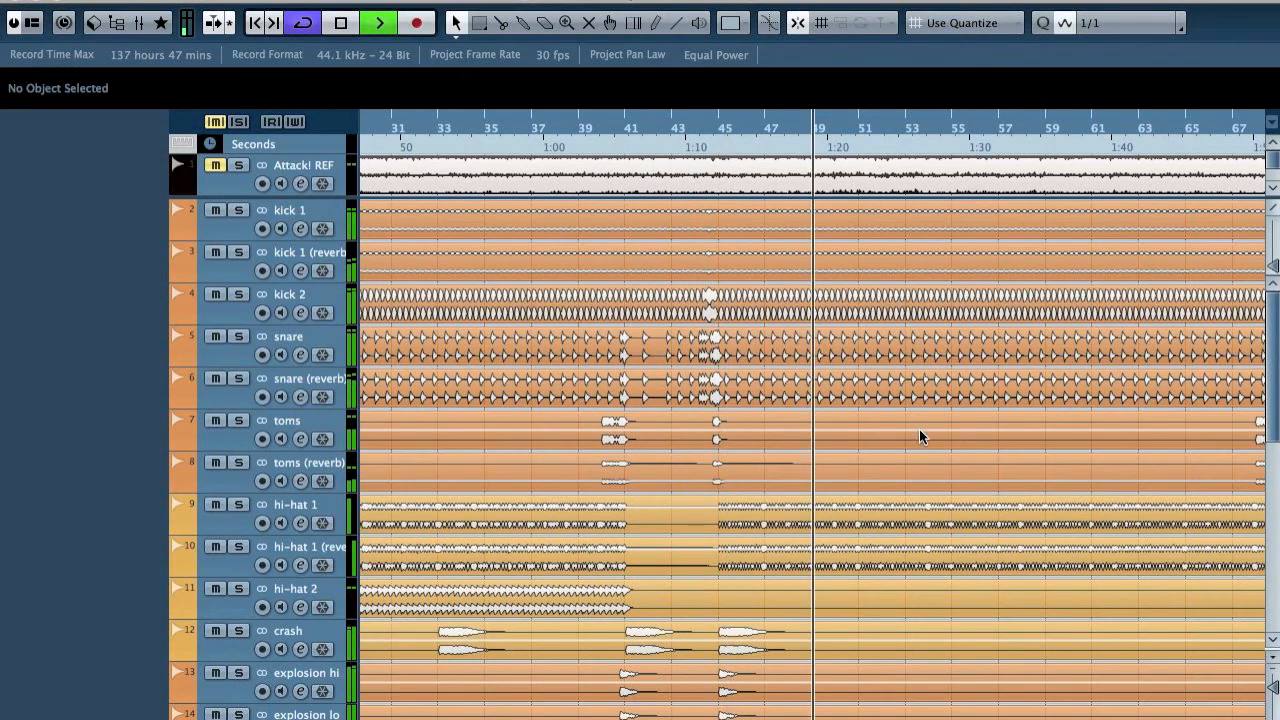
key(g)
key(g)
key(g)
key(g)
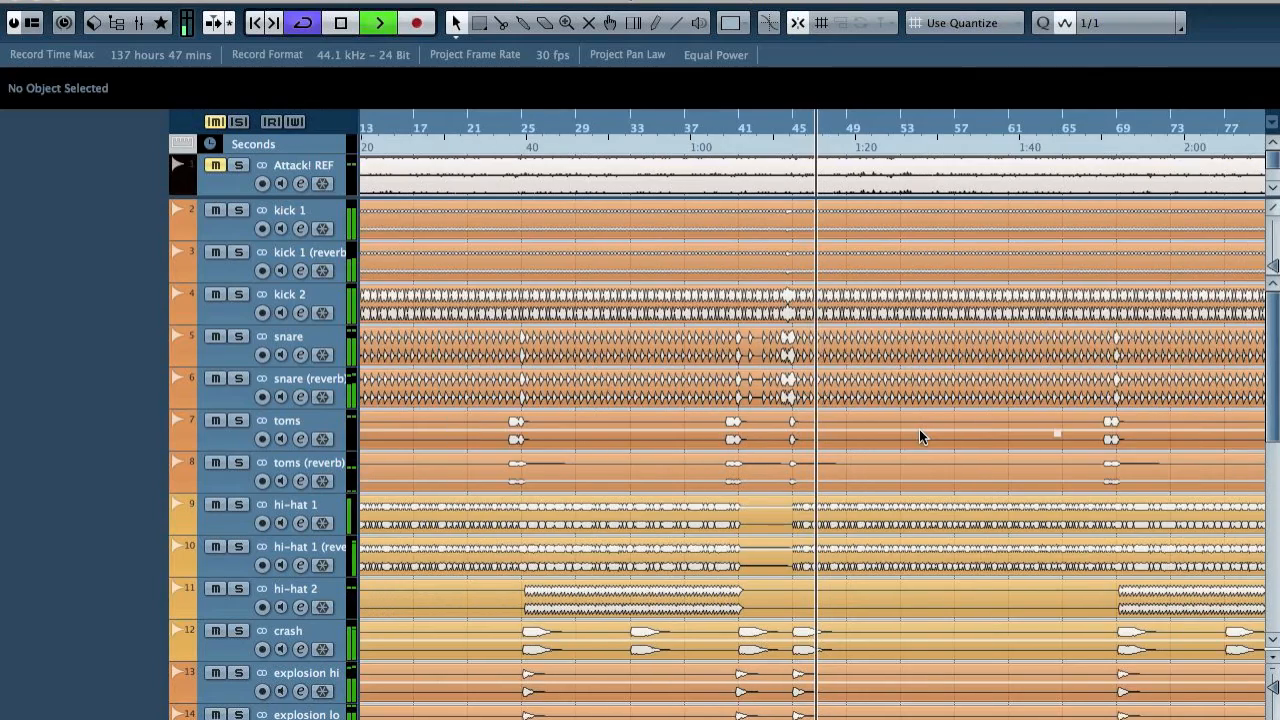
key(g)
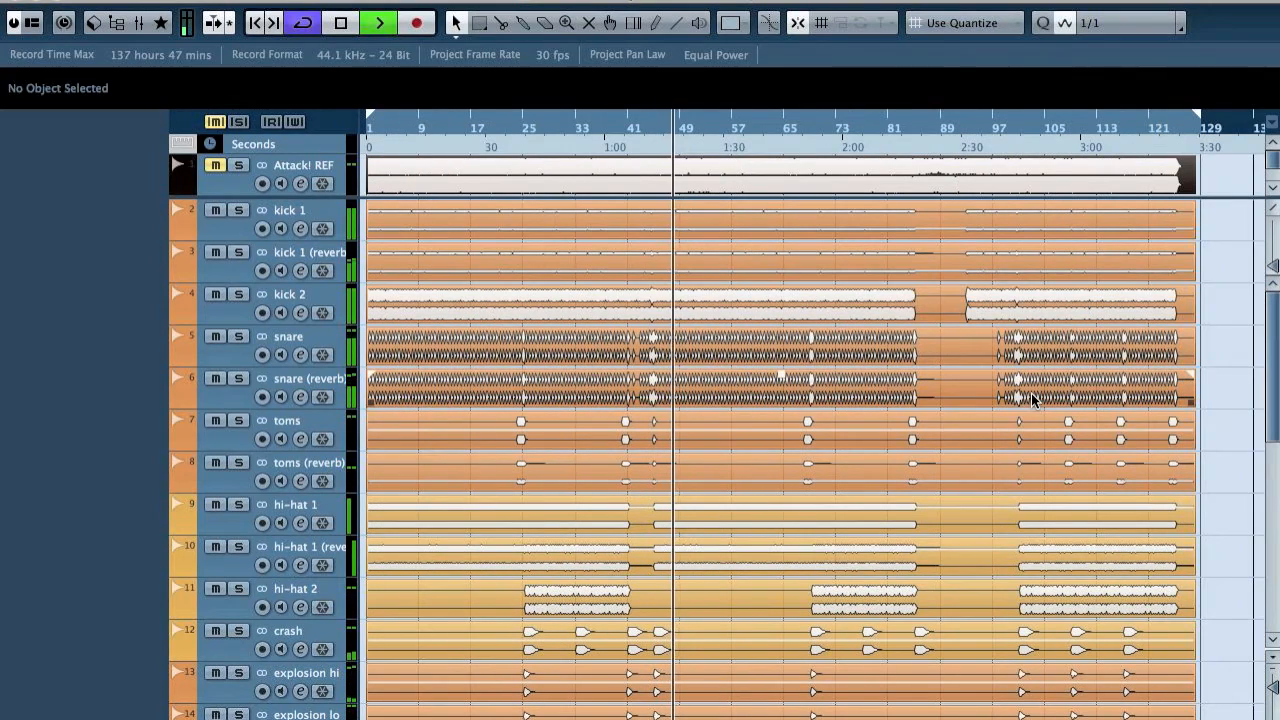
key(space)
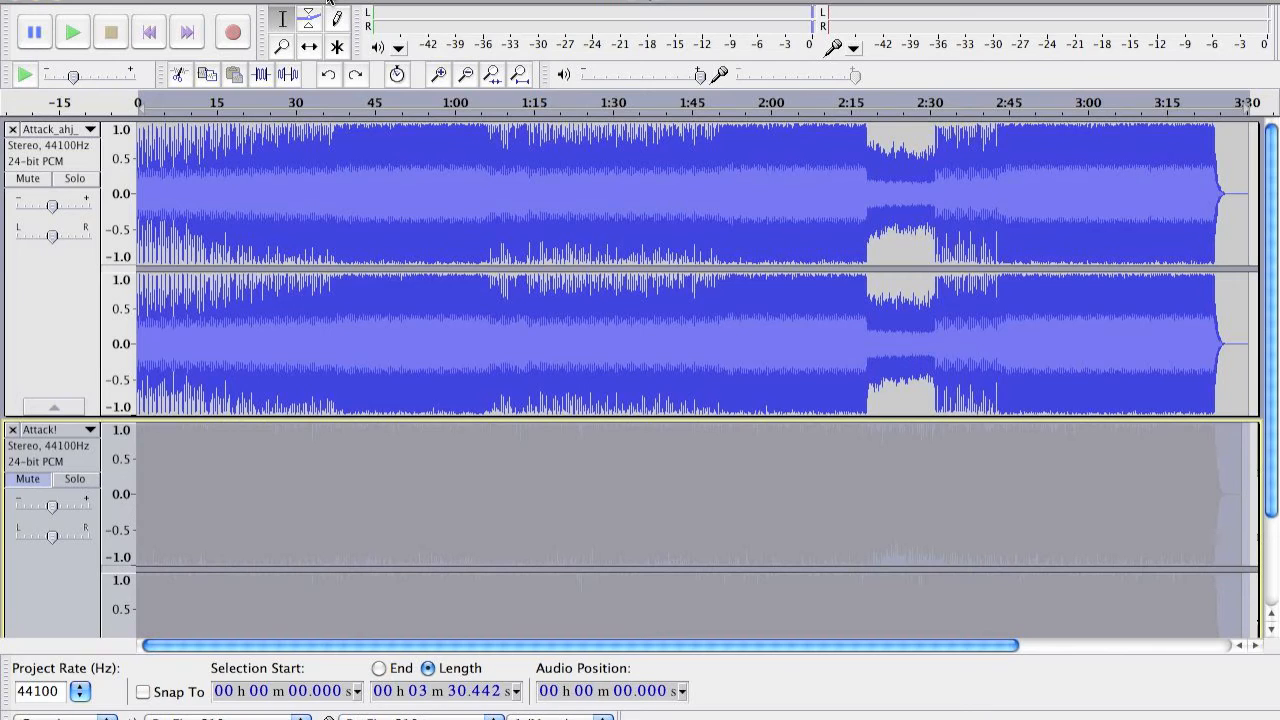
In Audacity, solo and unsolo the Attack! track, unmute it and return the cursor to the start
click(76, 480)
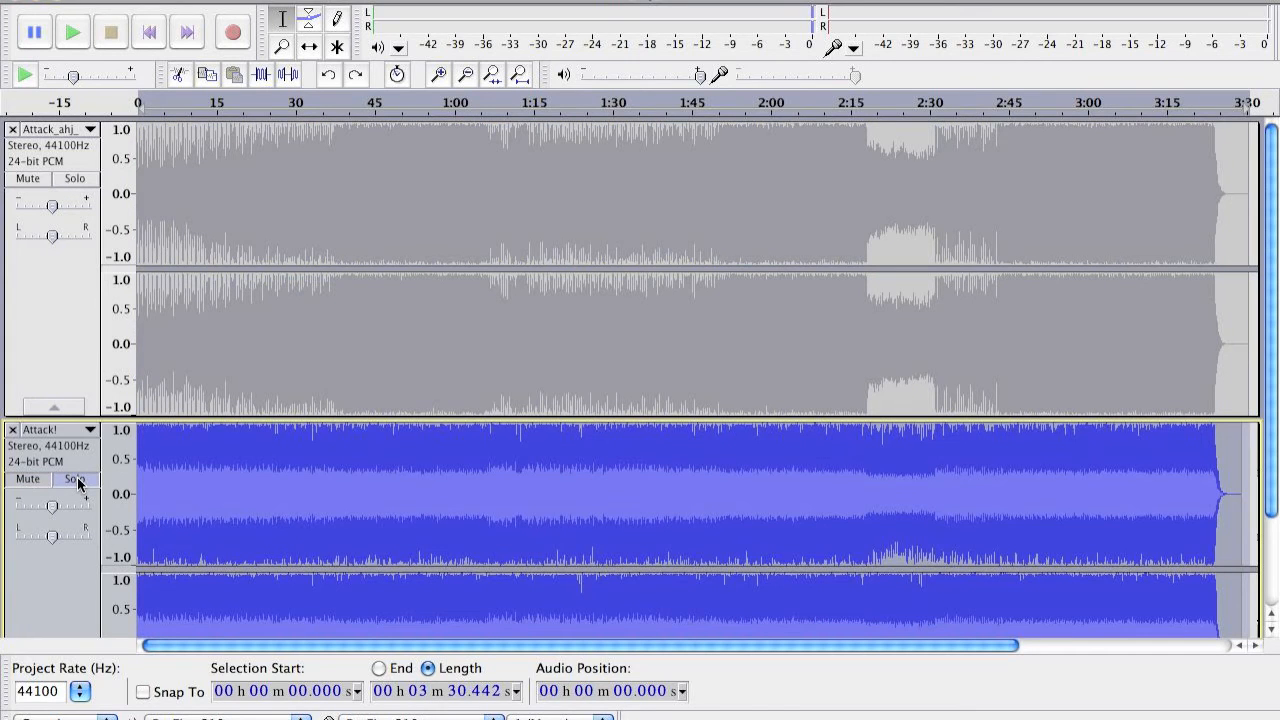
click(77, 481)
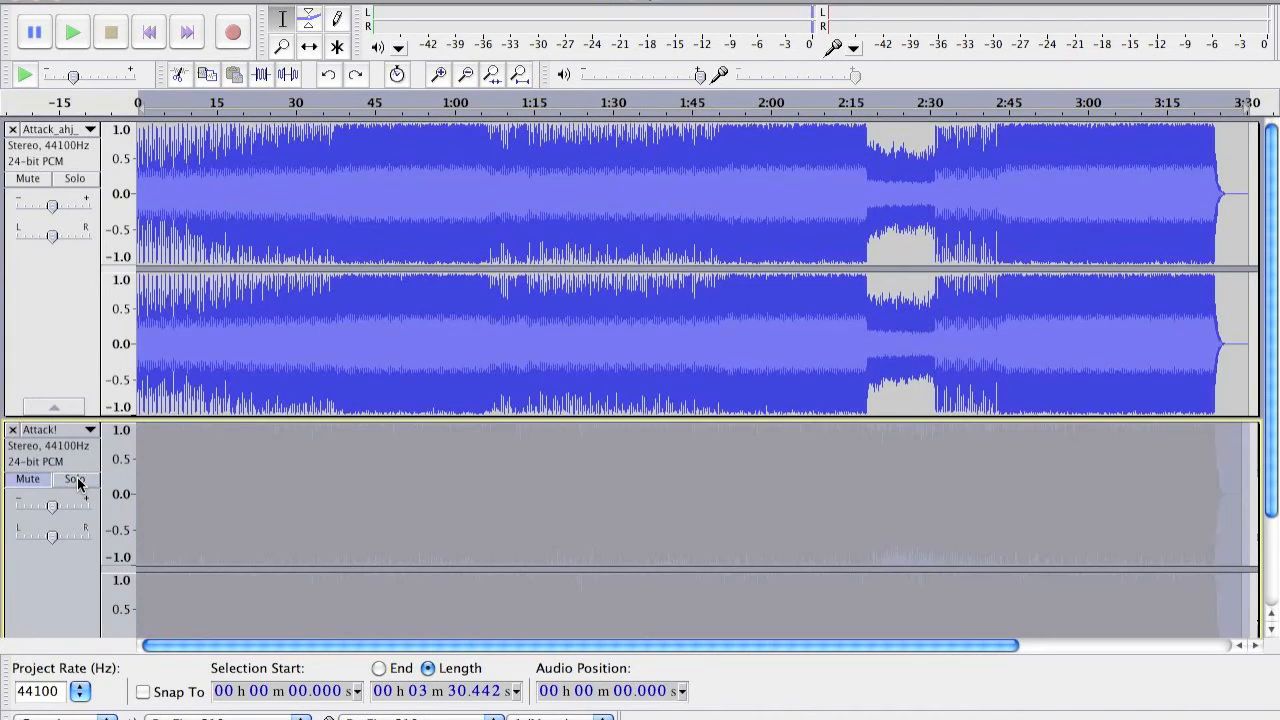
click(28, 479)
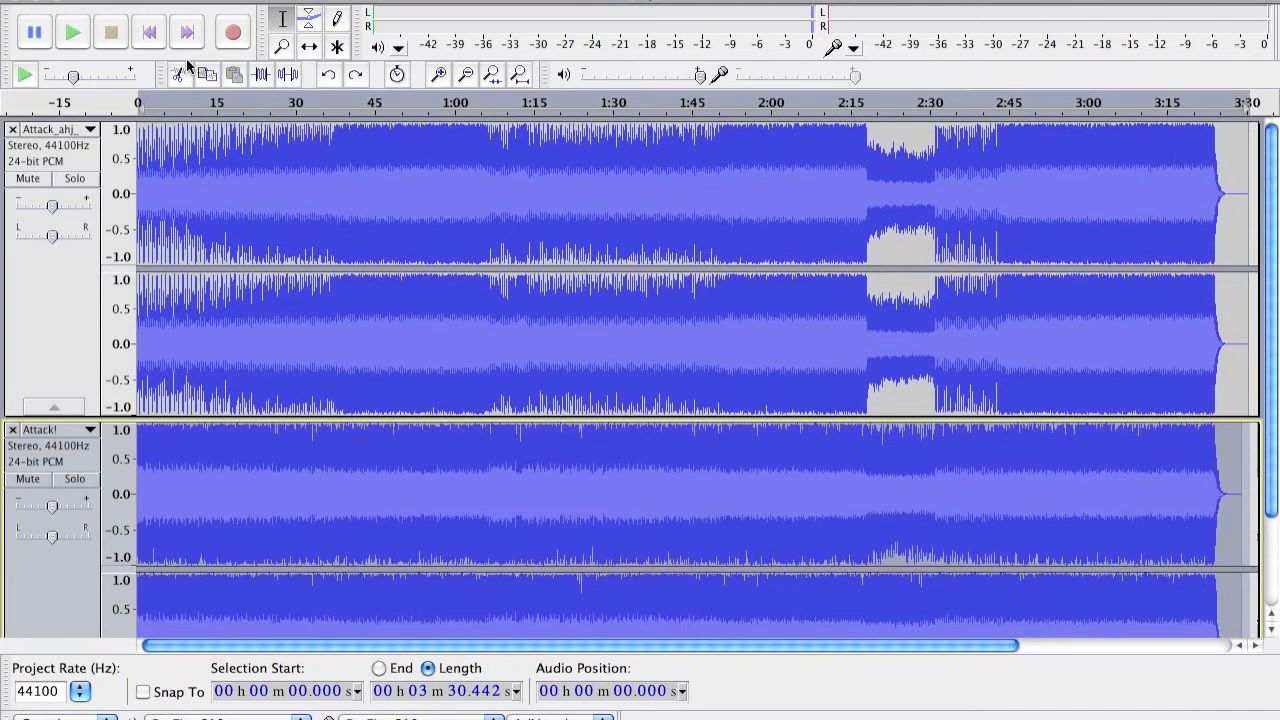
click(149, 32)
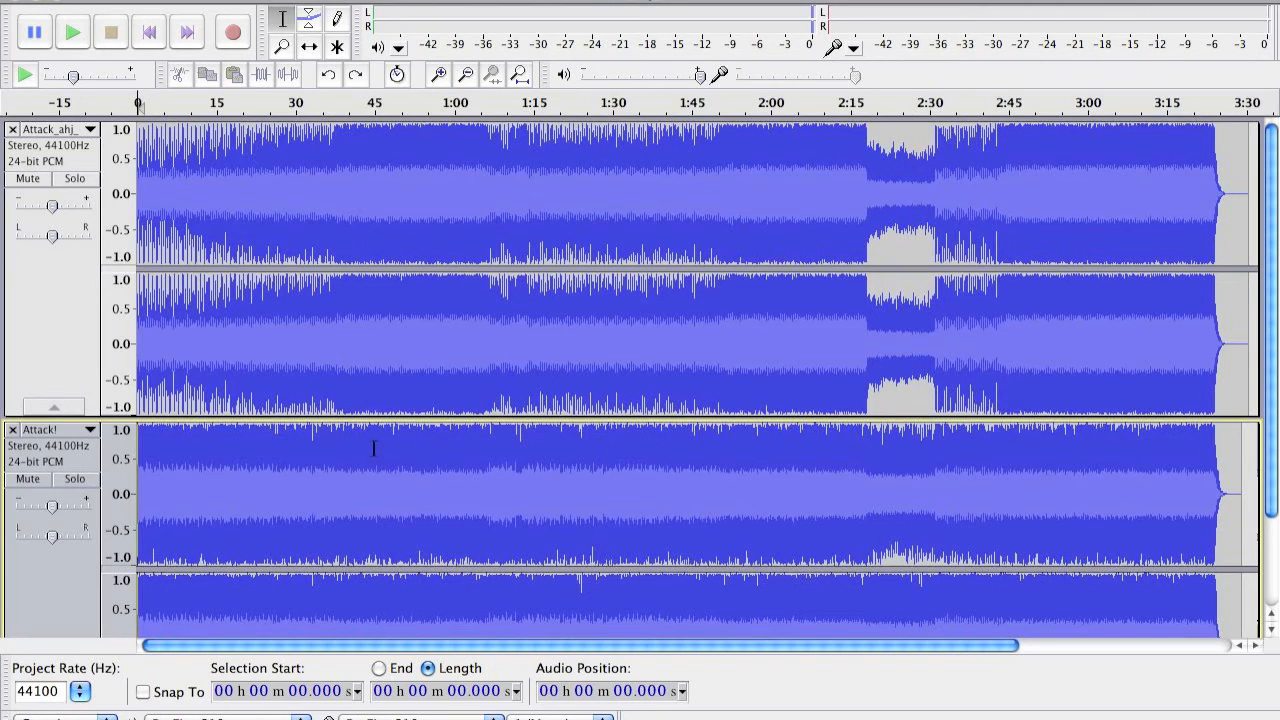
Mute the Attack_ahj_ track and play the Attack! track from the start
click(44, 179)
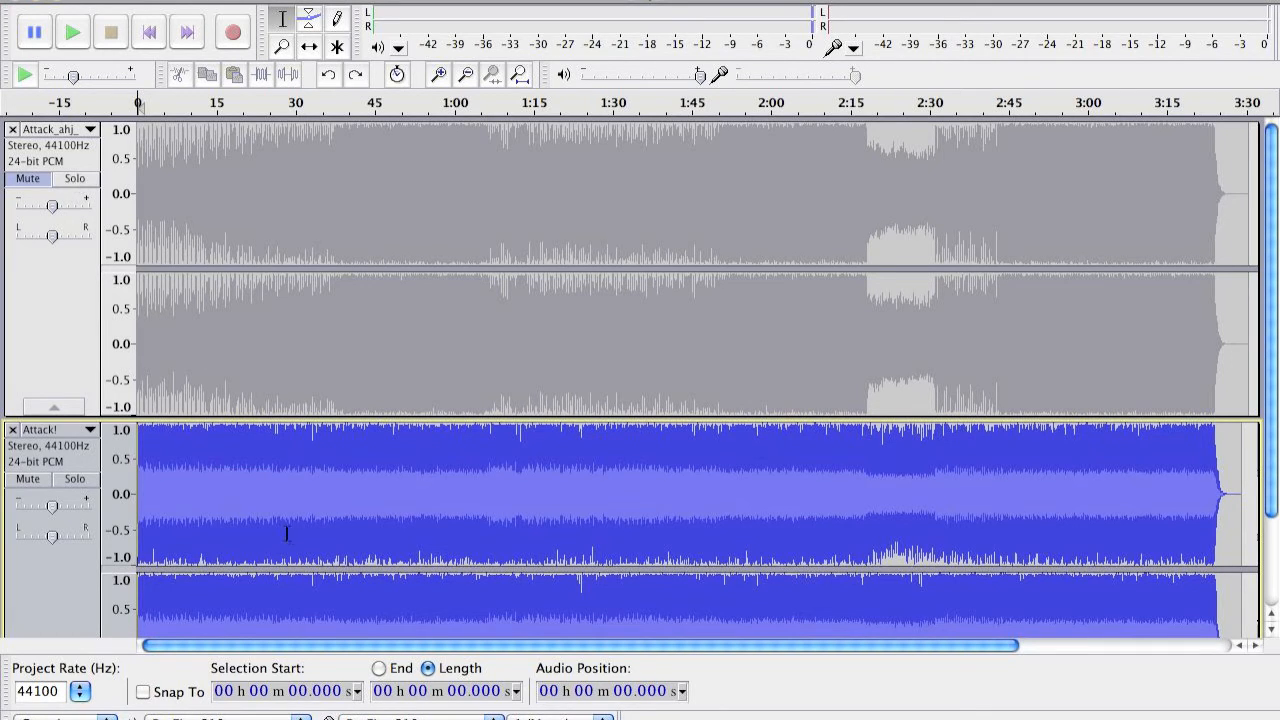
click(80, 190)
click(86, 178)
key(space)
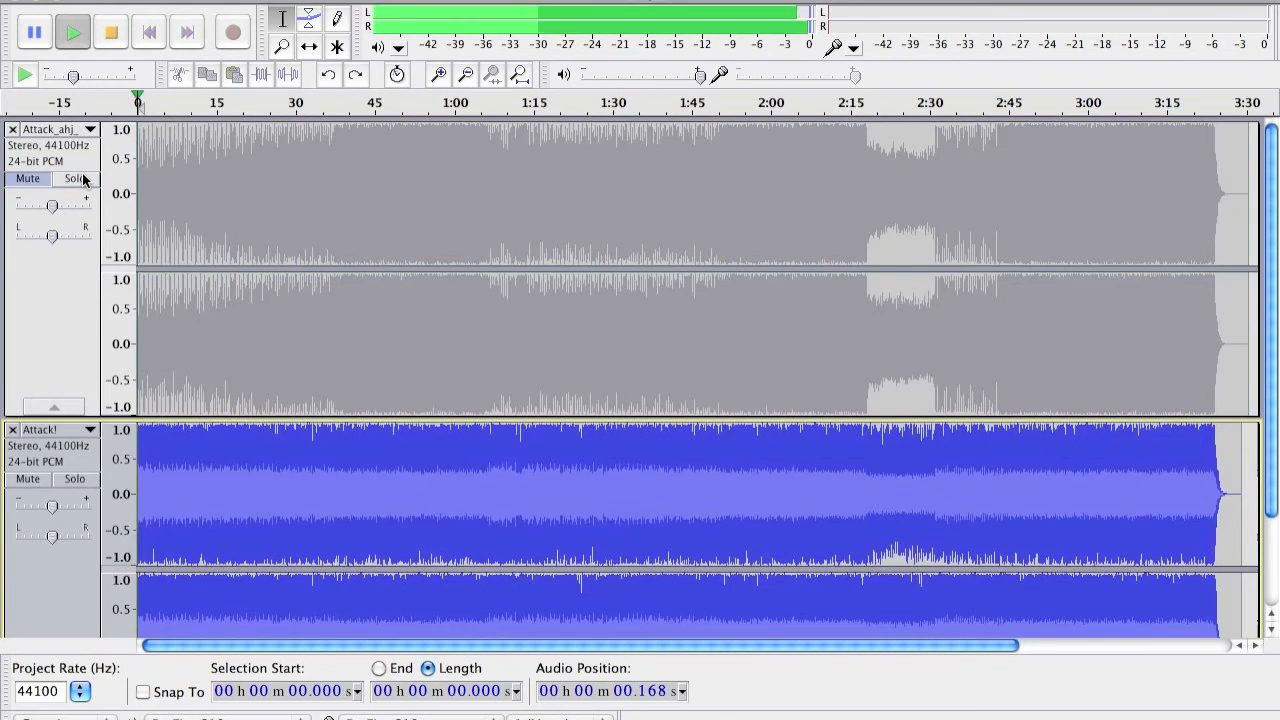
Compare the Attack_ahj_ and Attack! tracks during playback by repeatedly toggling solo on Attack_ahj_
click(83, 179)
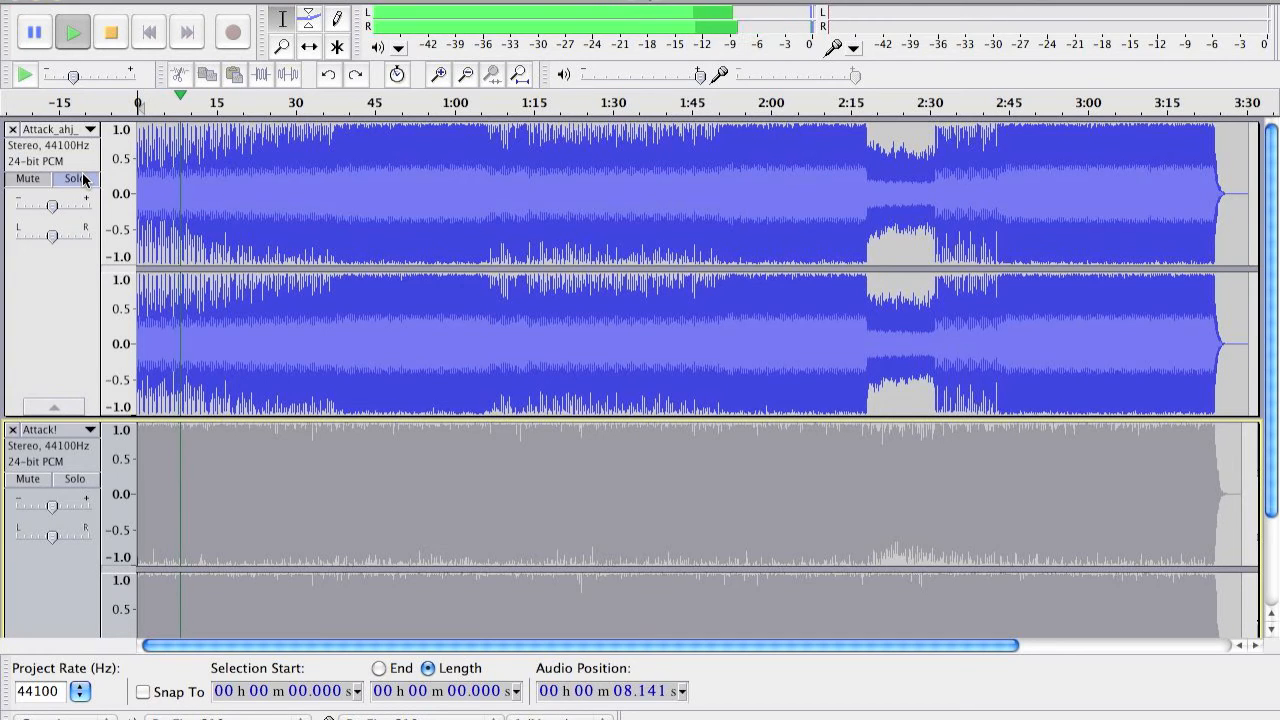
click(83, 179)
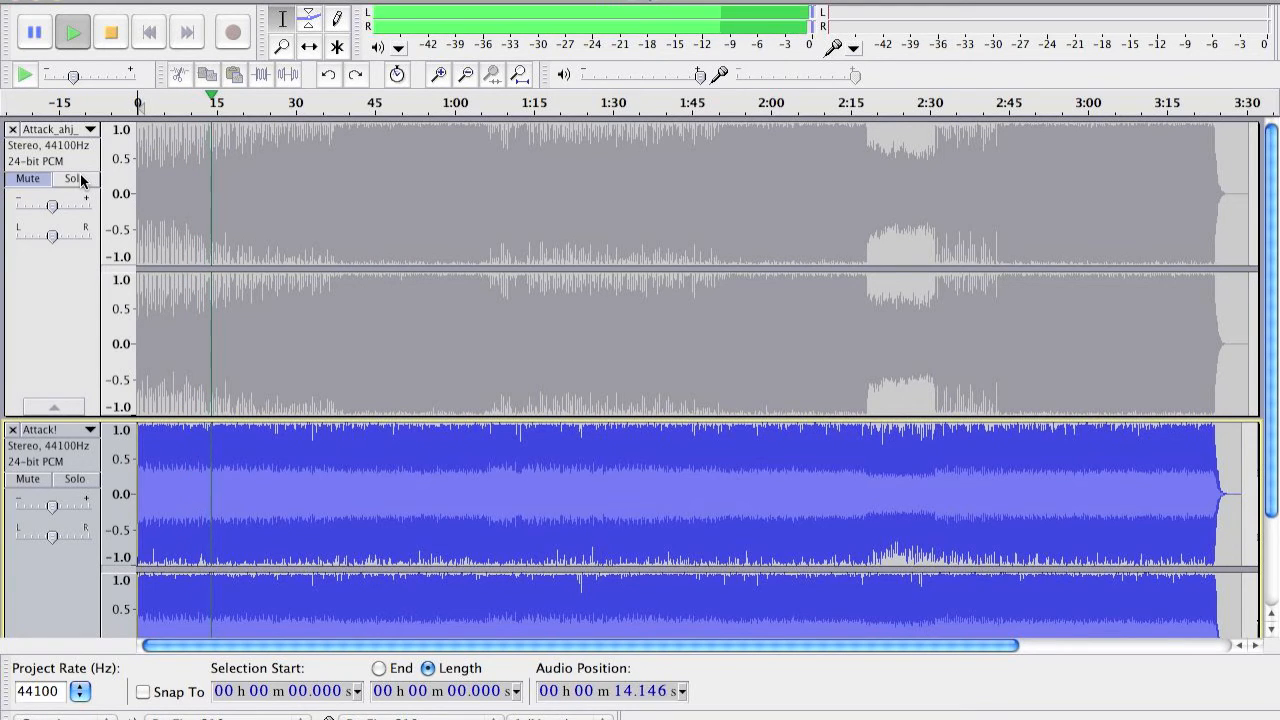
click(83, 179)
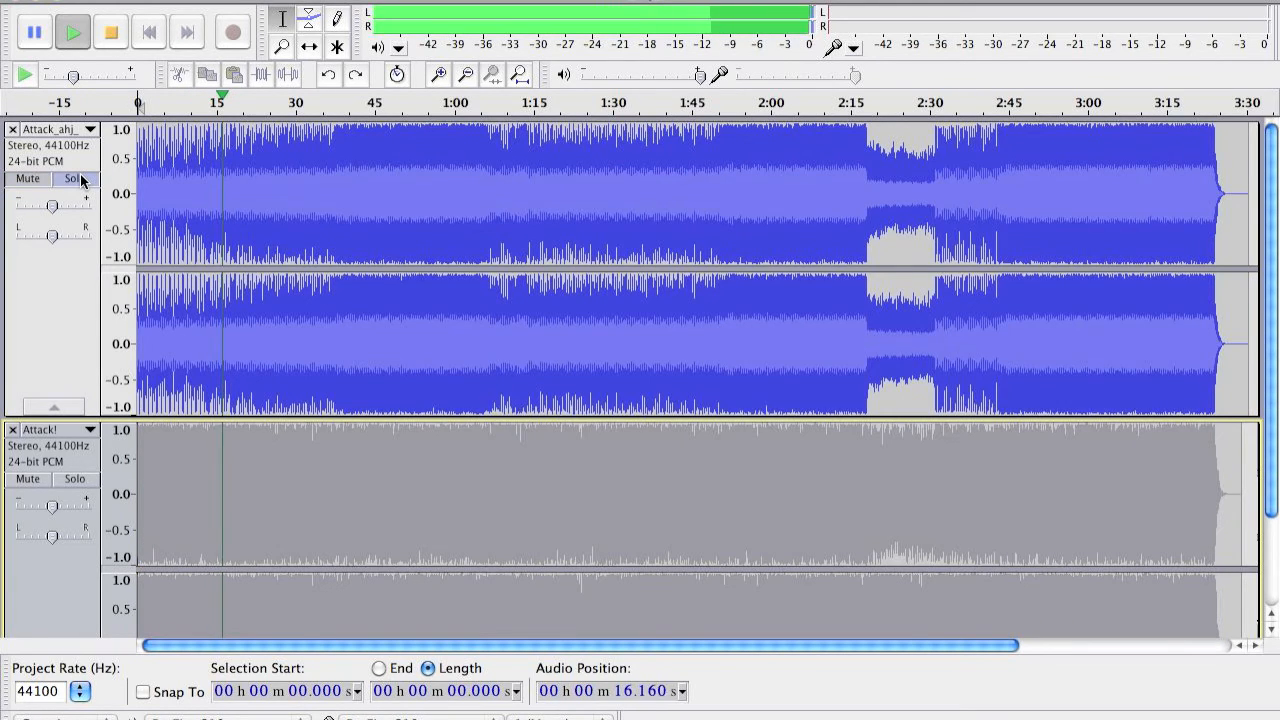
click(83, 179)
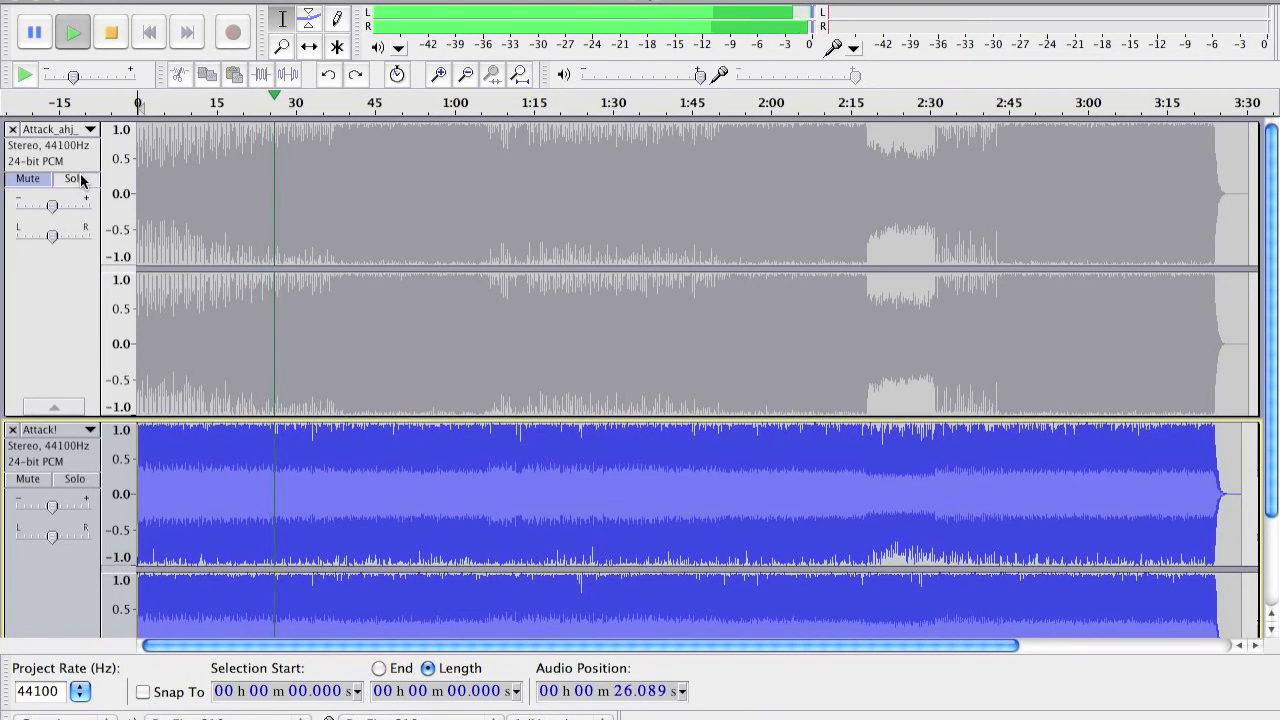
click(80, 180)
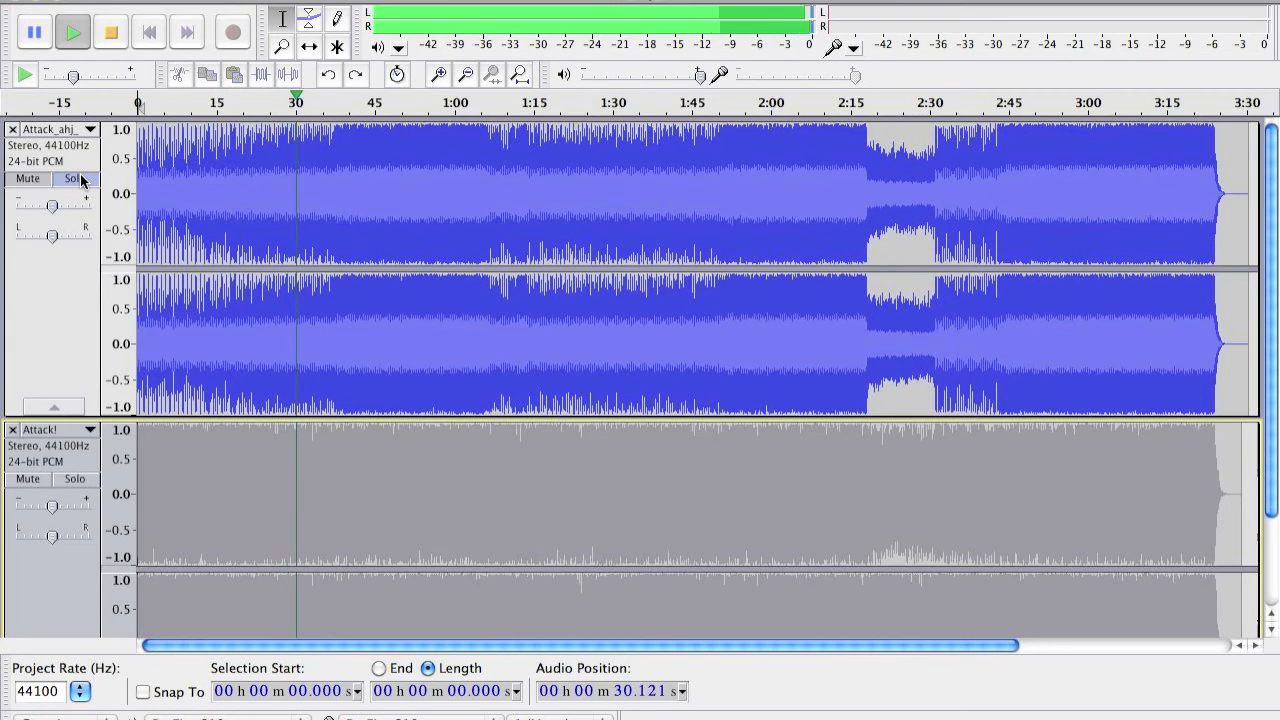
click(80, 179)
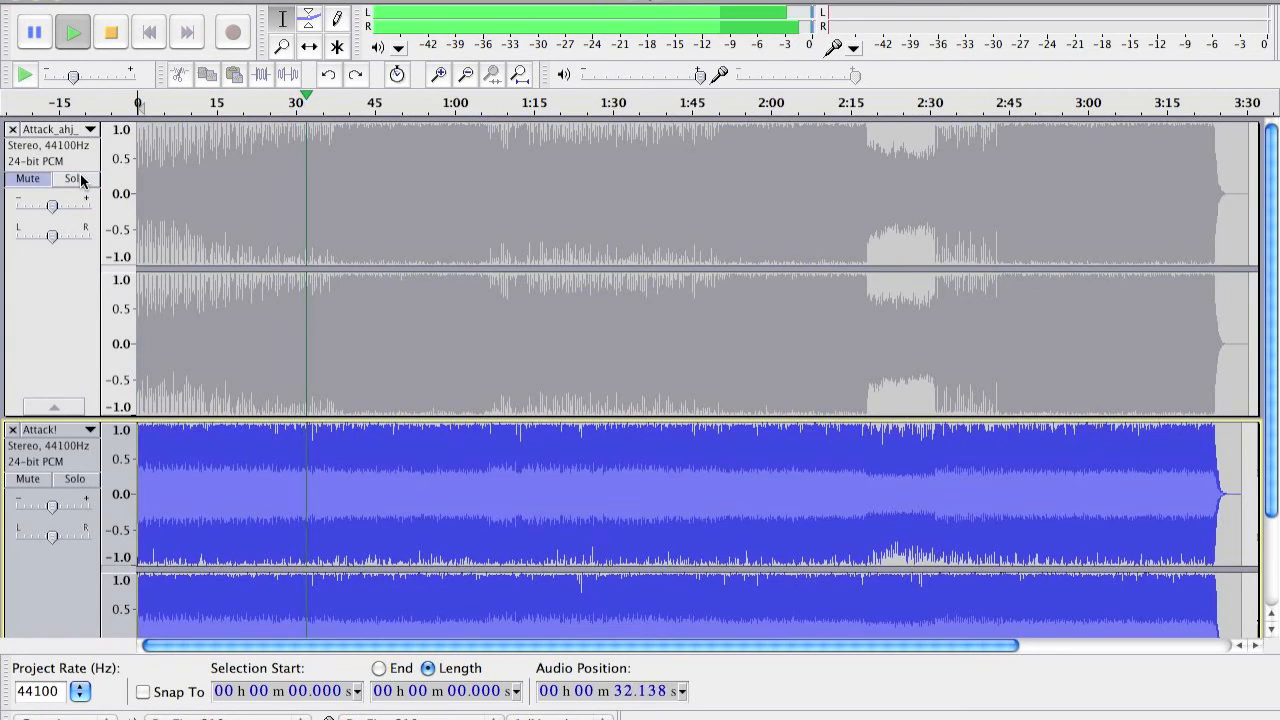
click(80, 179)
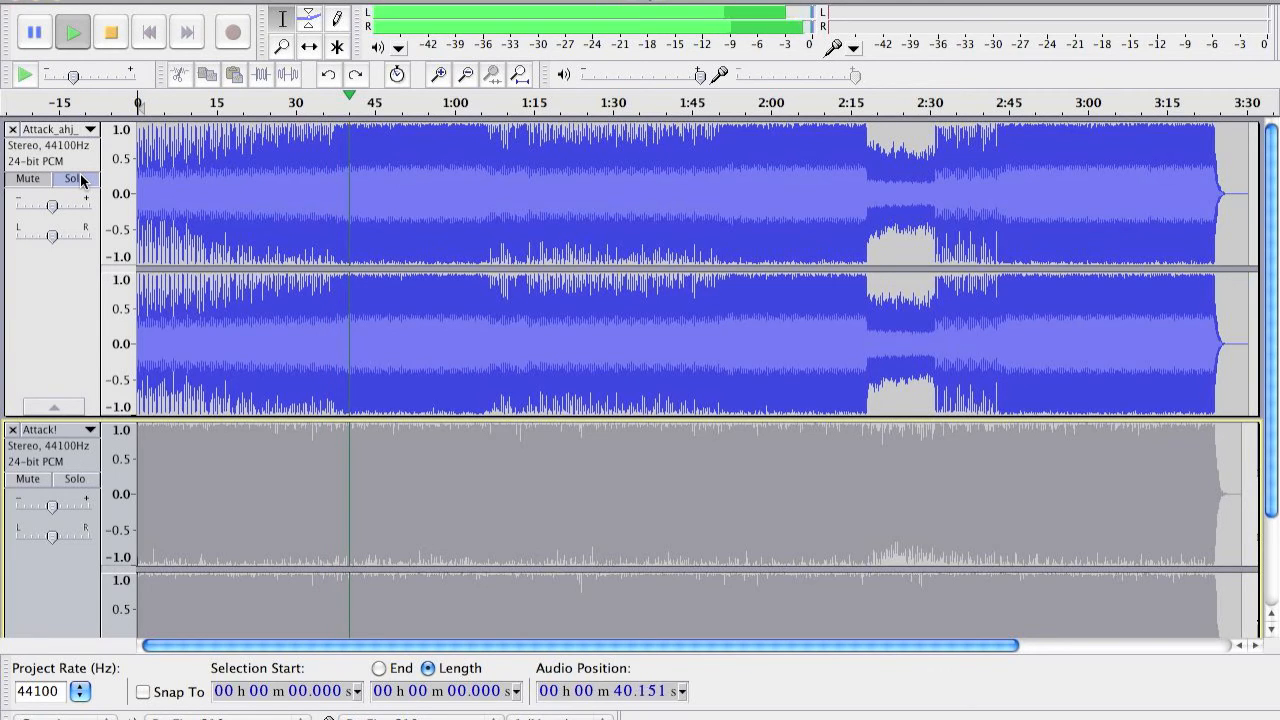
click(81, 180)
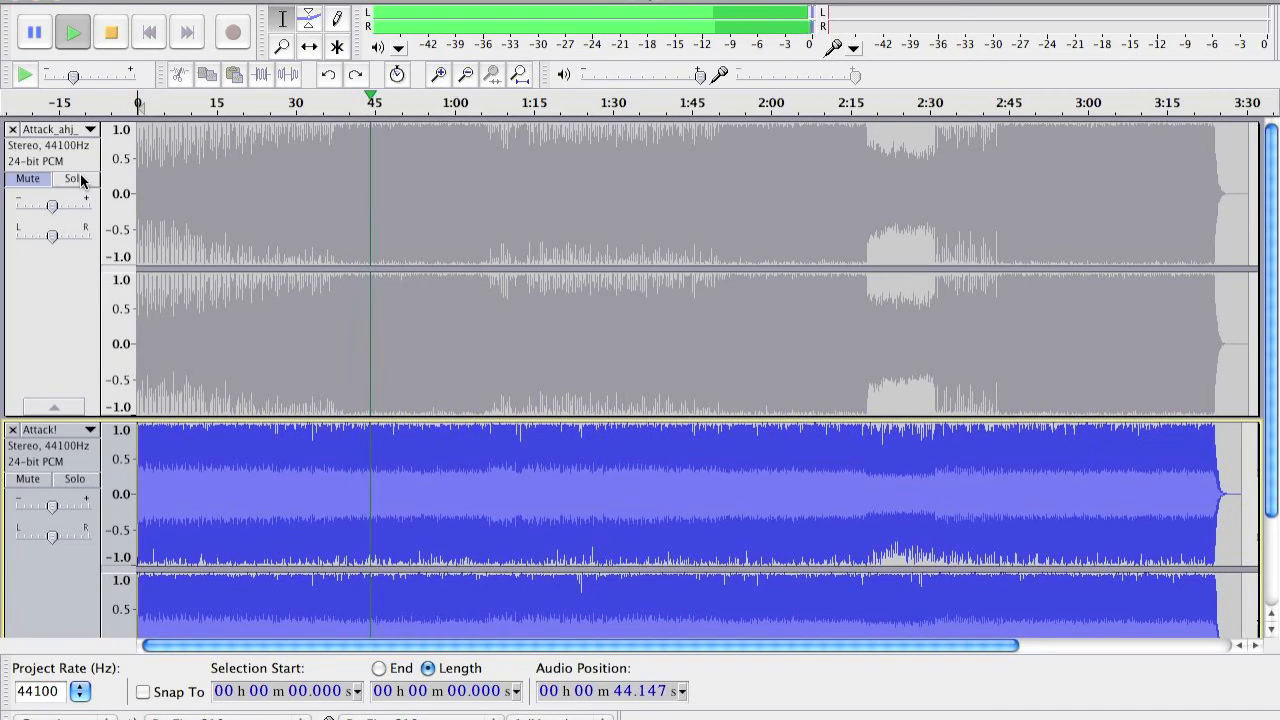
click(81, 180)
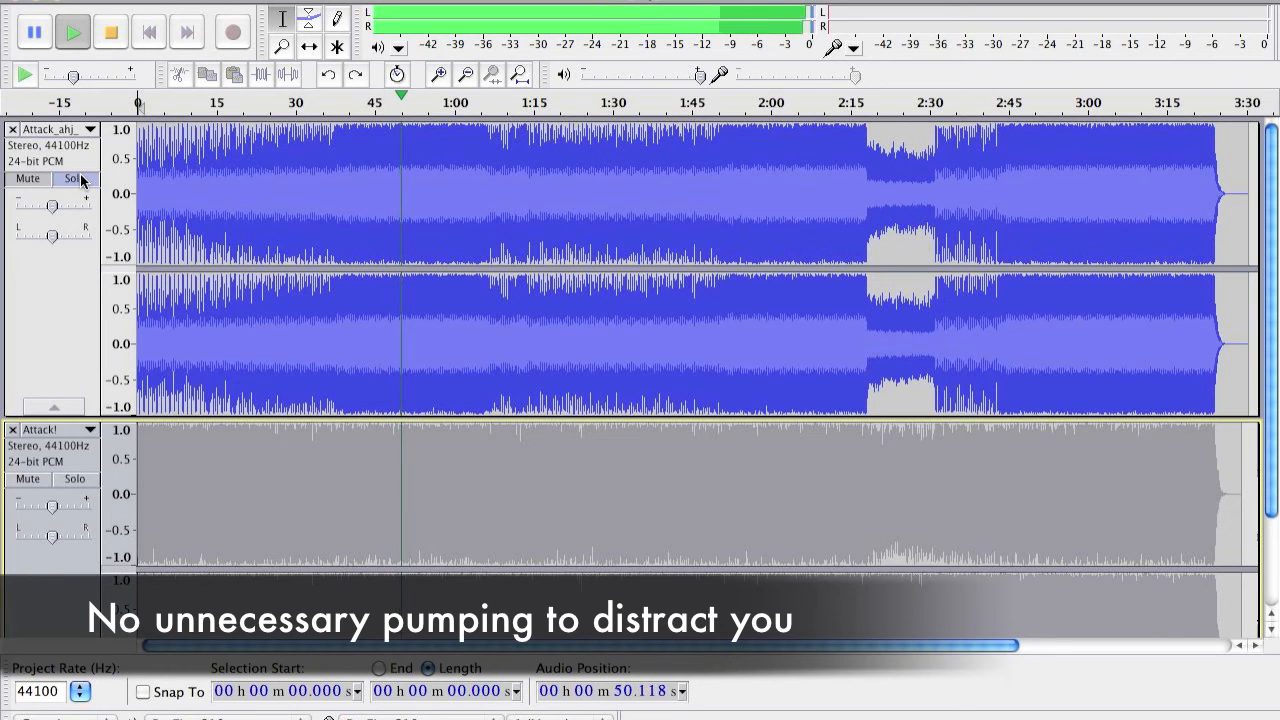
click(81, 180)
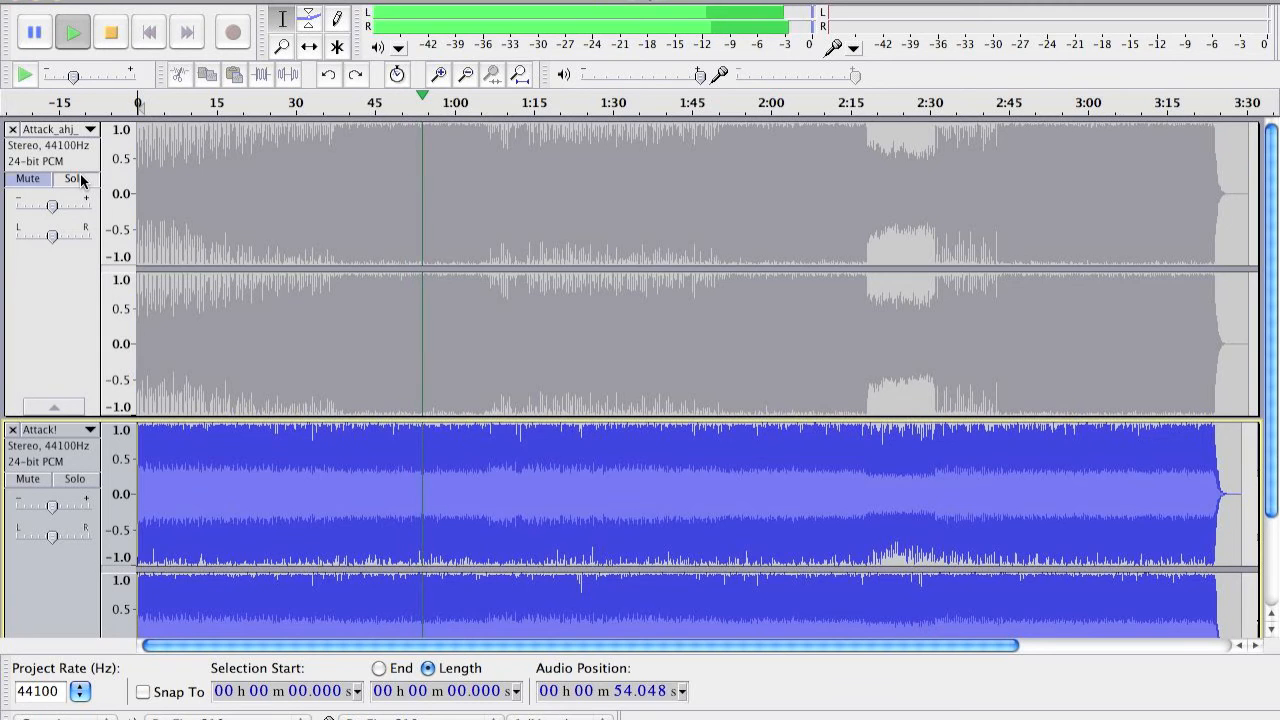
click(81, 180)
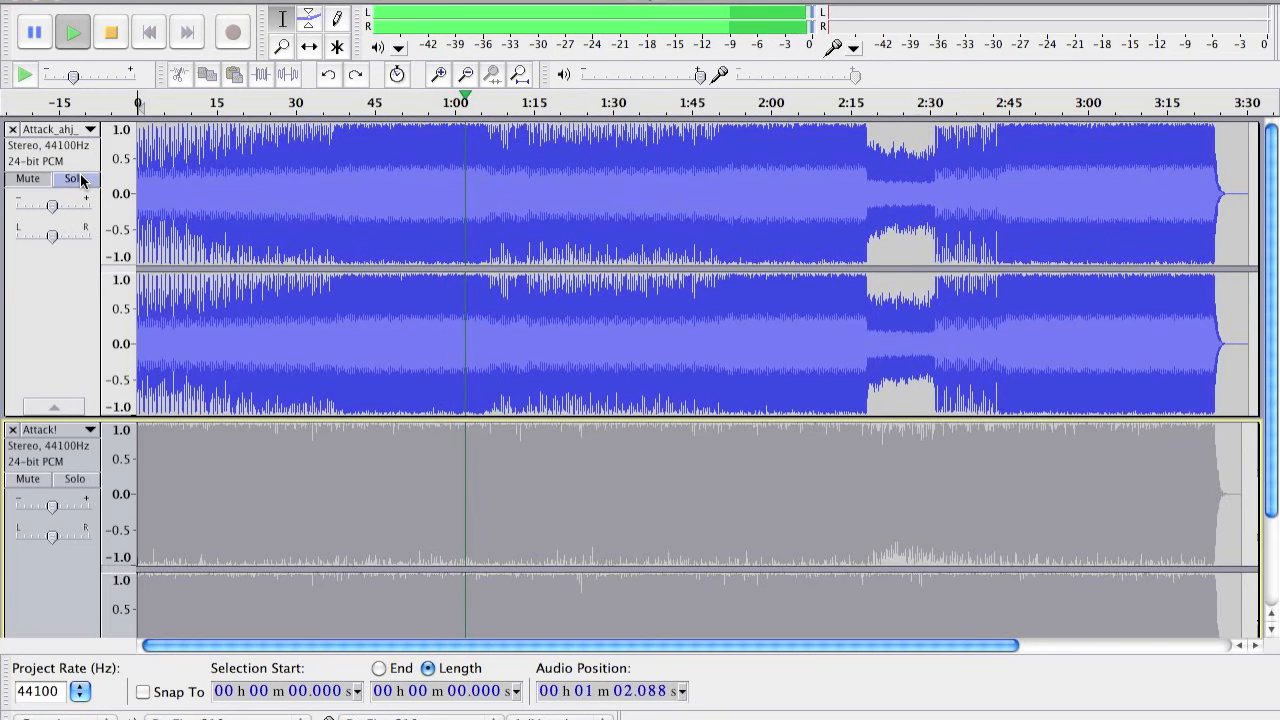
click(75, 179)
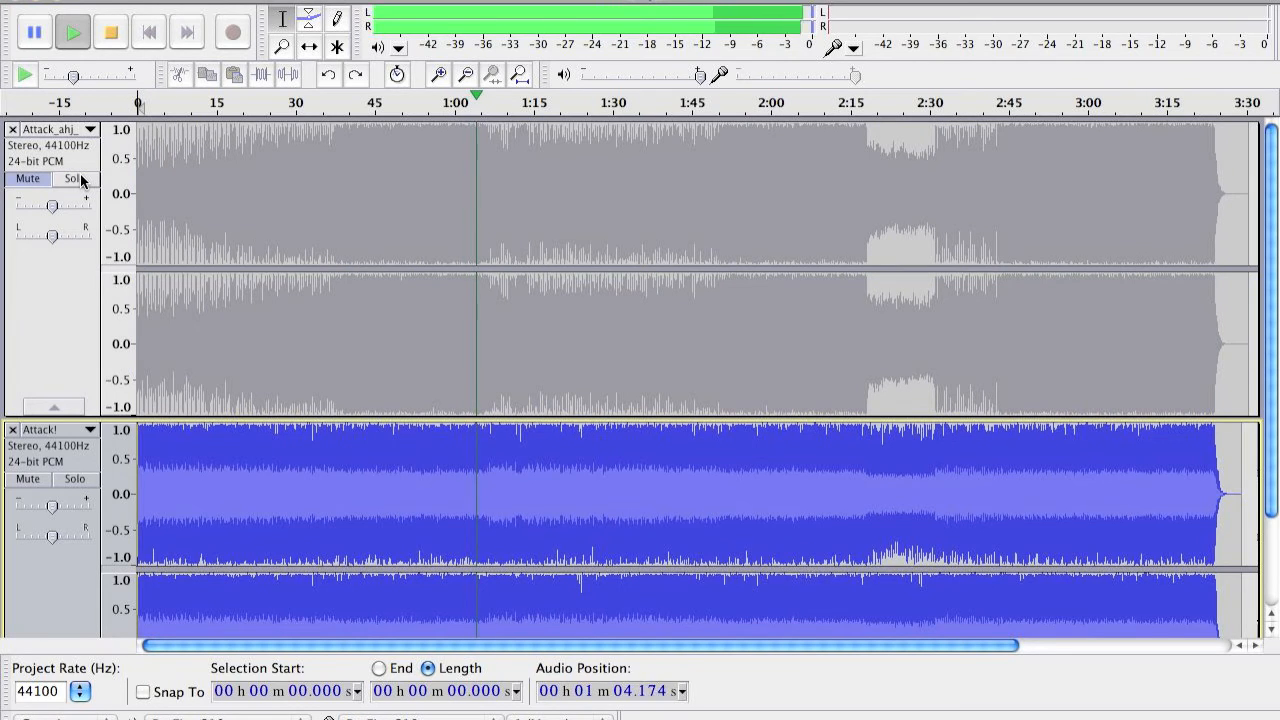
click(78, 179)
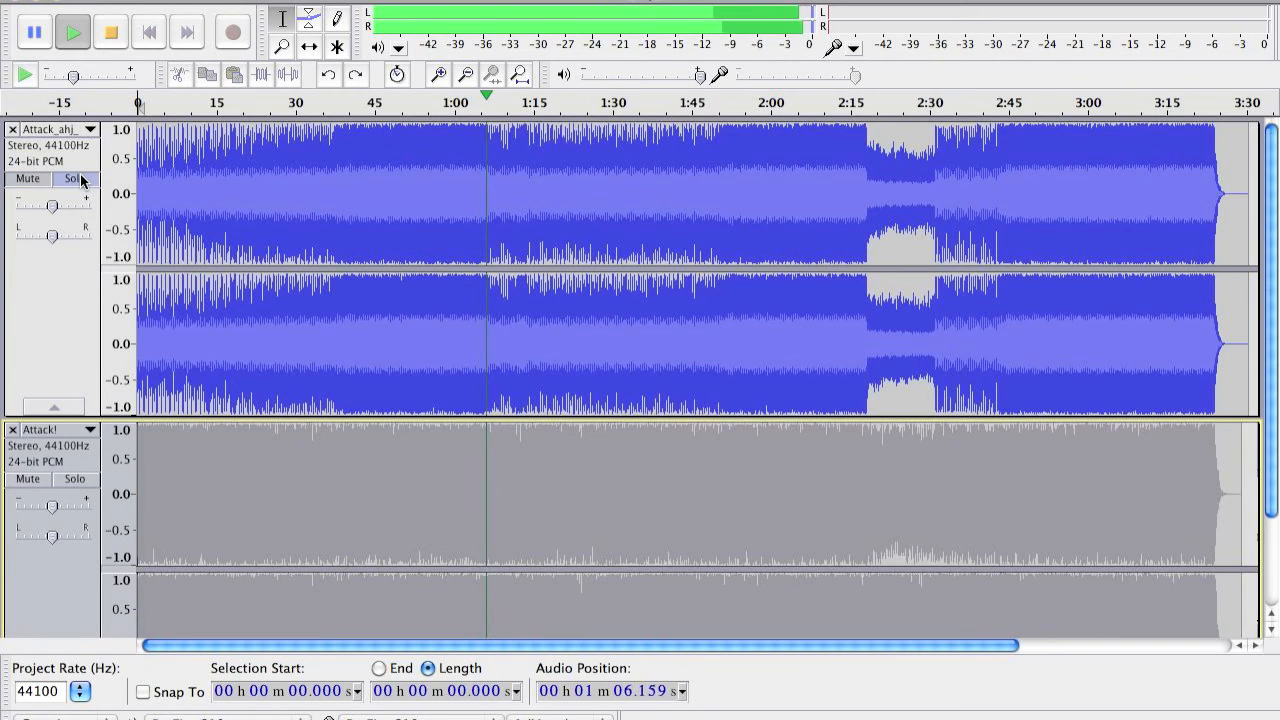
Continue comparing the two versions from about 1:06 to 1:54 of playback by alternately soloing and unsoloing Attack_ahj_
click(80, 179)
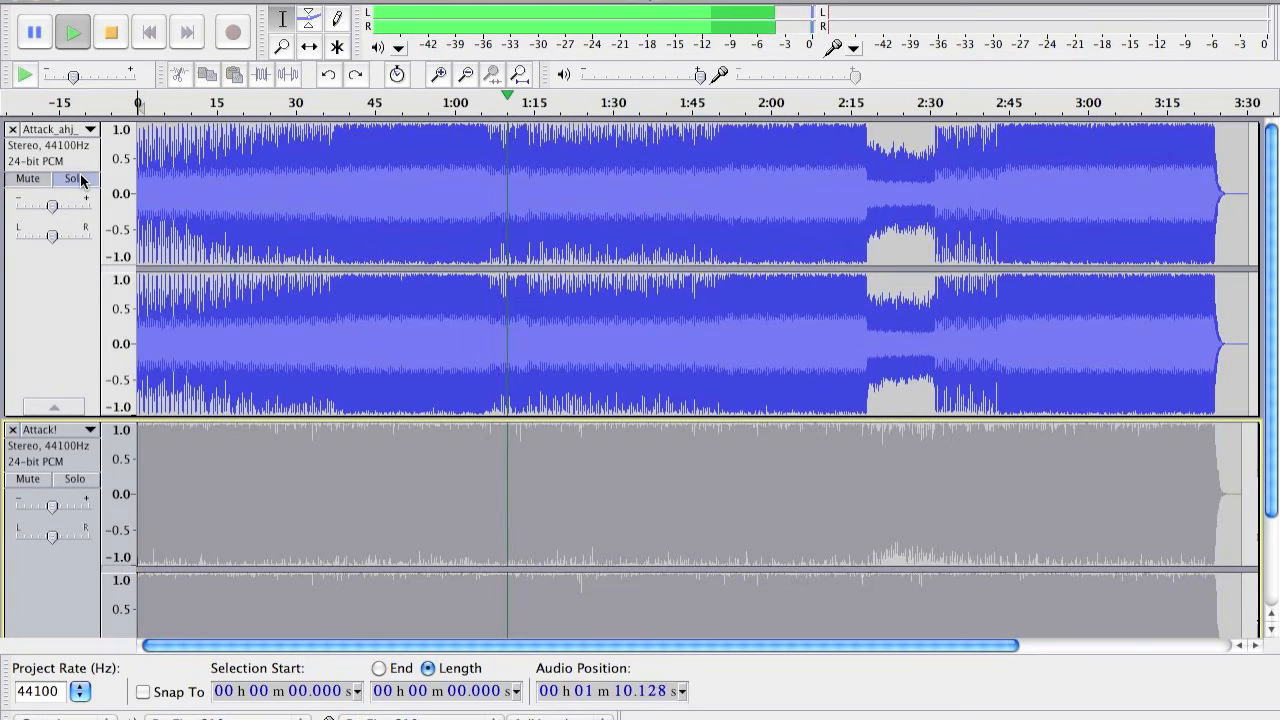
click(81, 179)
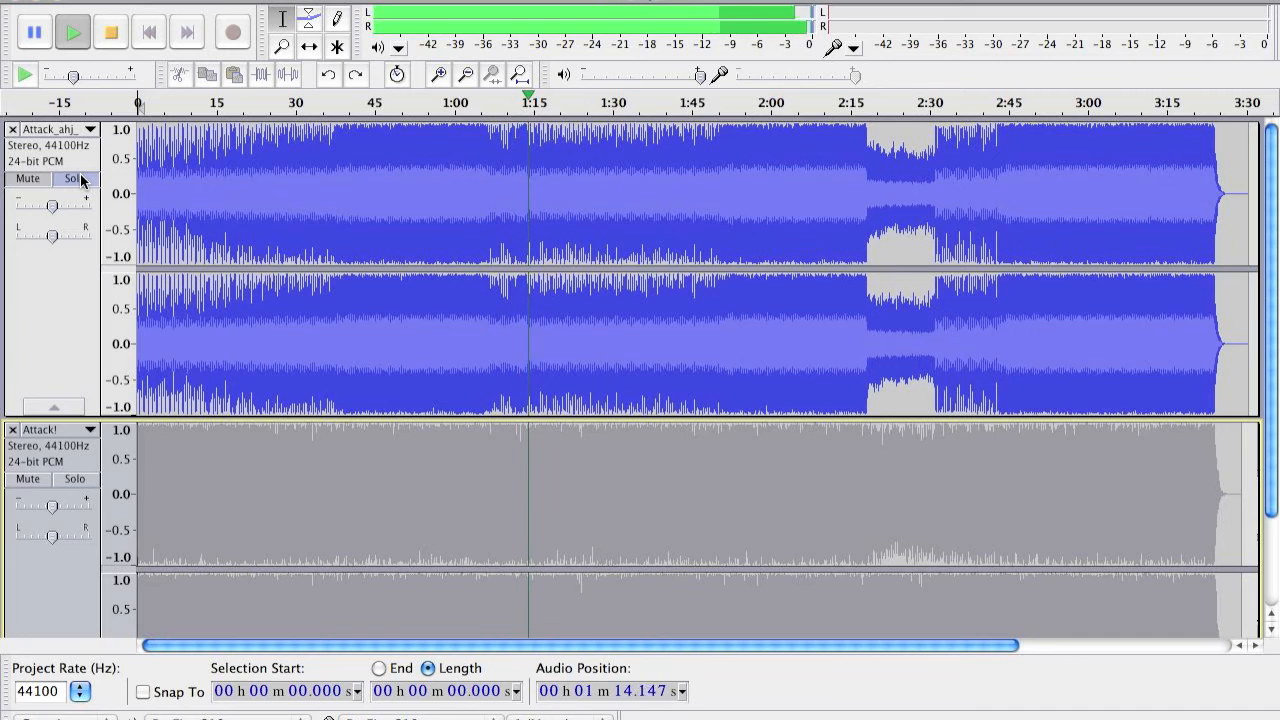
click(81, 179)
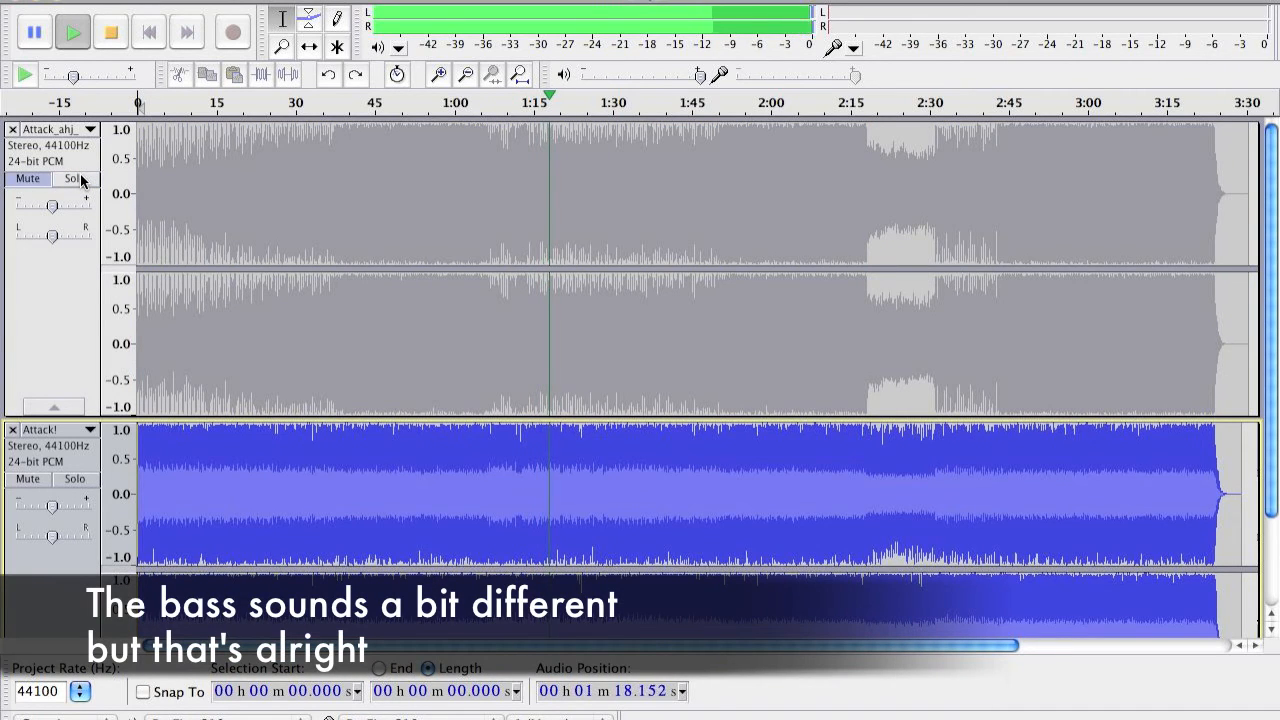
click(81, 179)
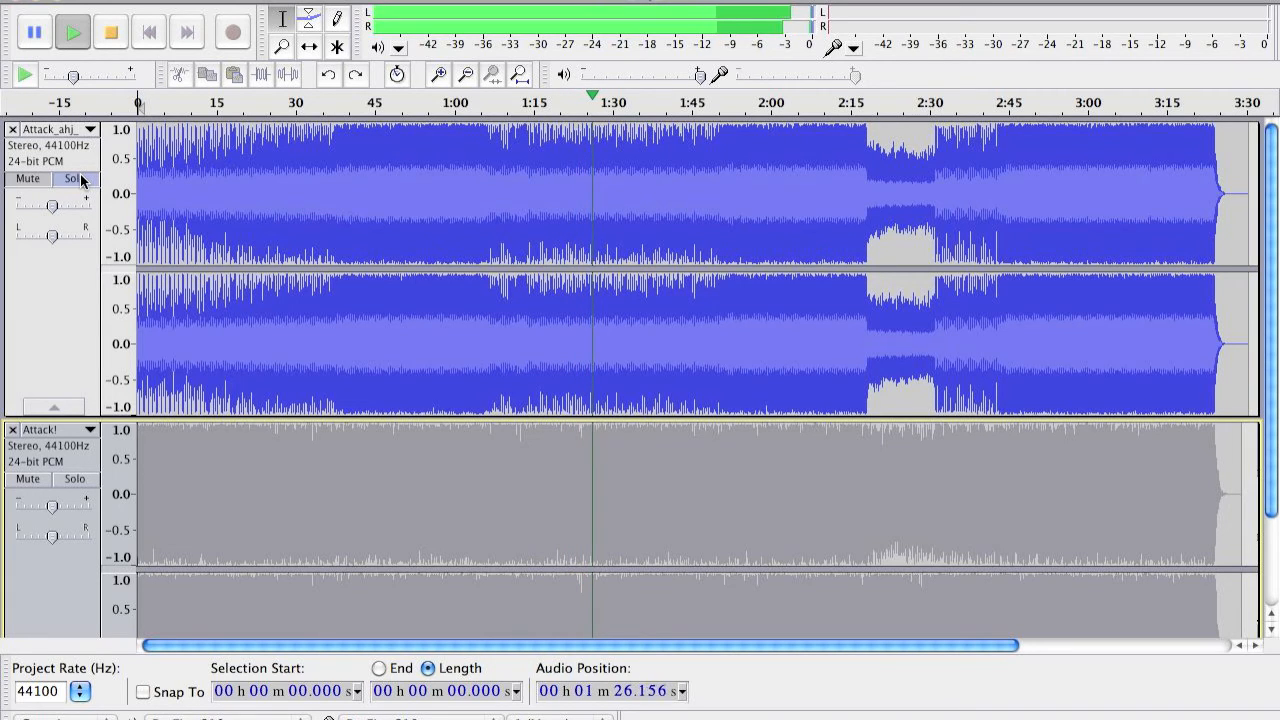
click(81, 180)
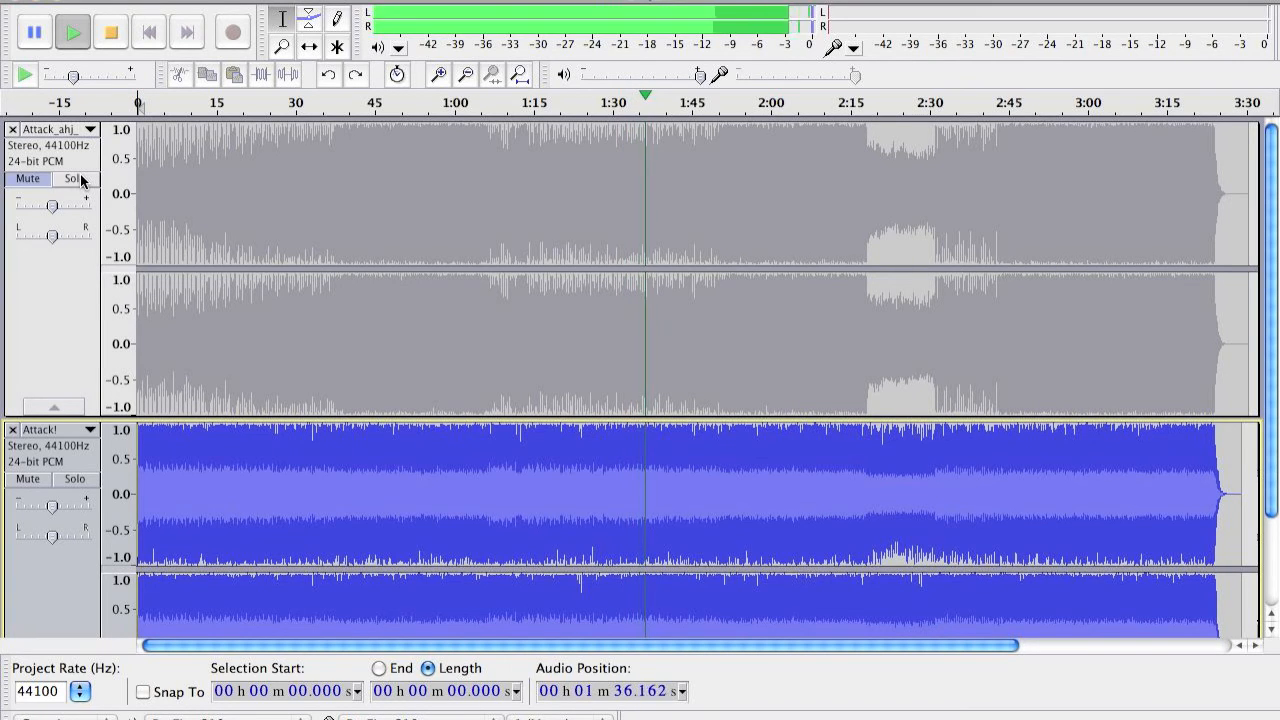
click(81, 179)
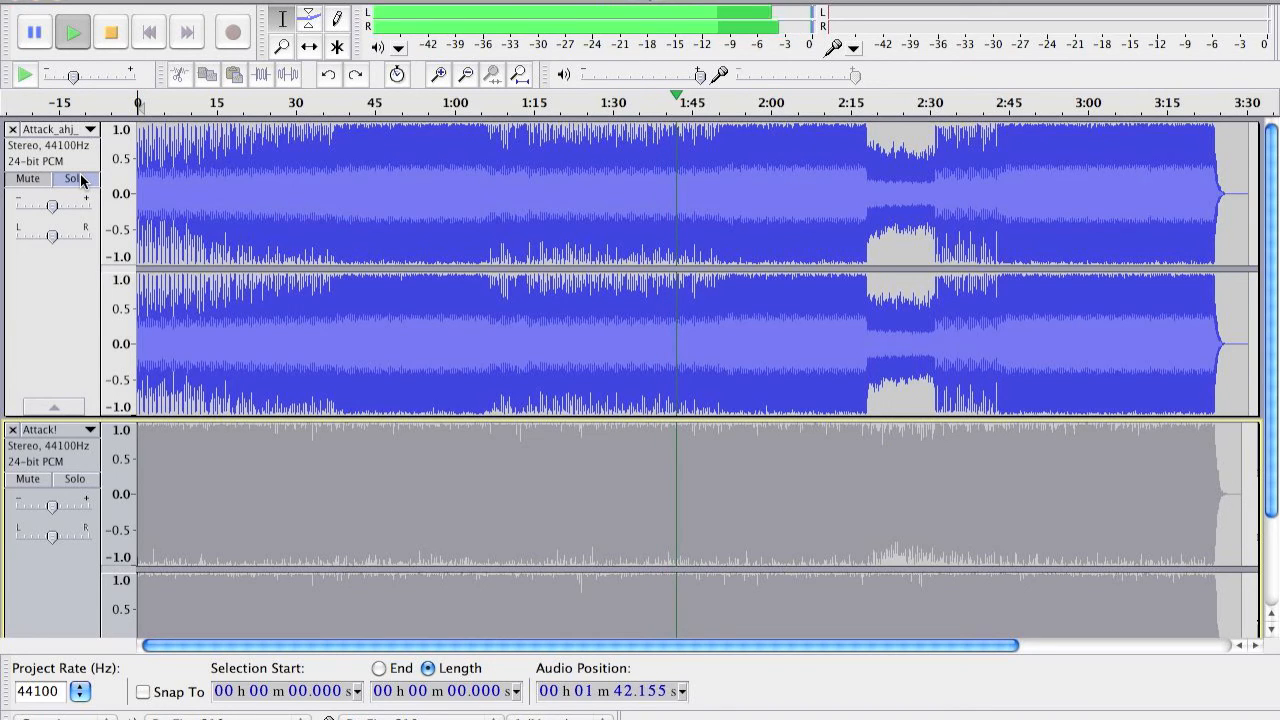
click(81, 179)
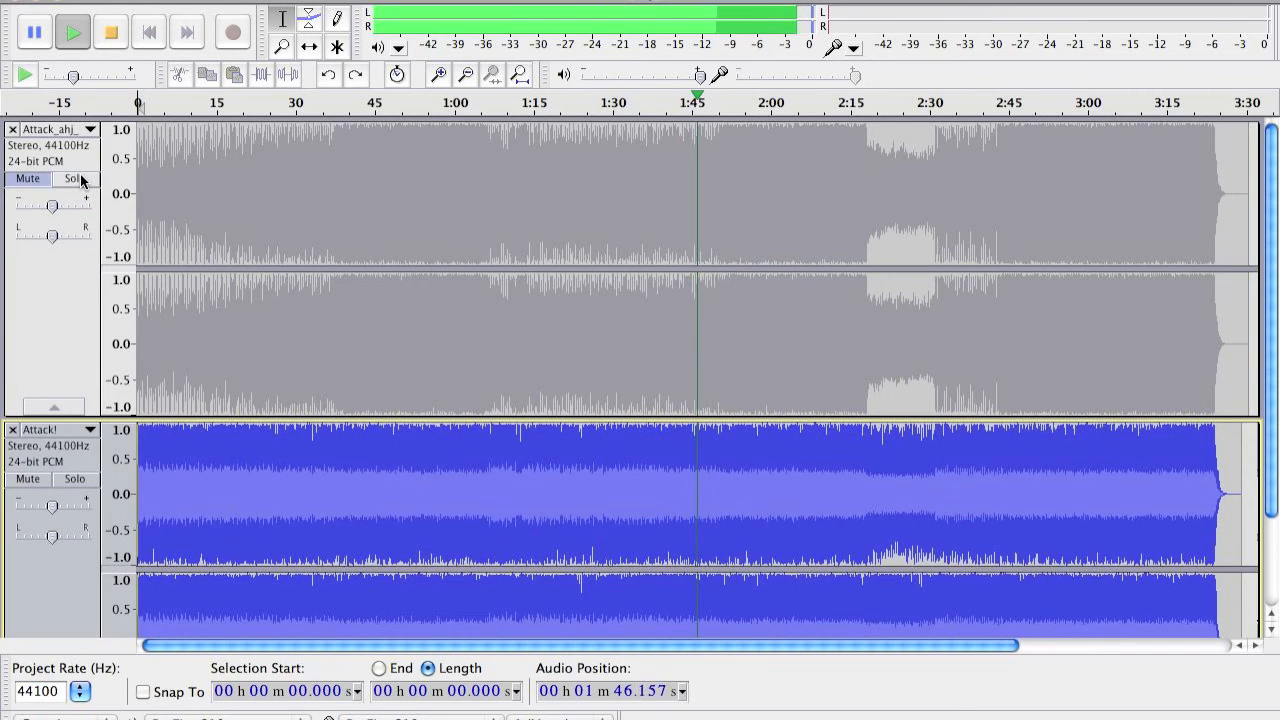
click(81, 179)
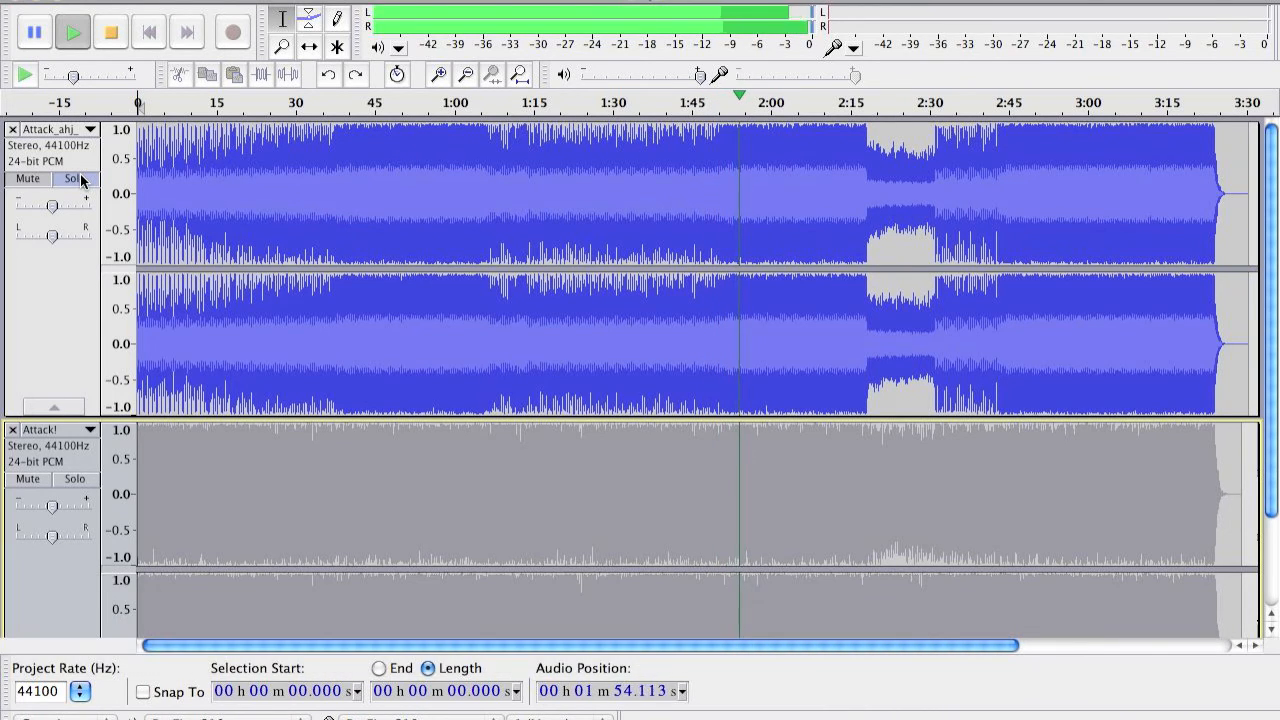
Place the cursor at about 1:44 with Attack_ahj_ unsoloed and muted, and restart playback of Attack! from there
click(75, 178)
click(28, 178)
click(690, 178)
key(space)
key(space)
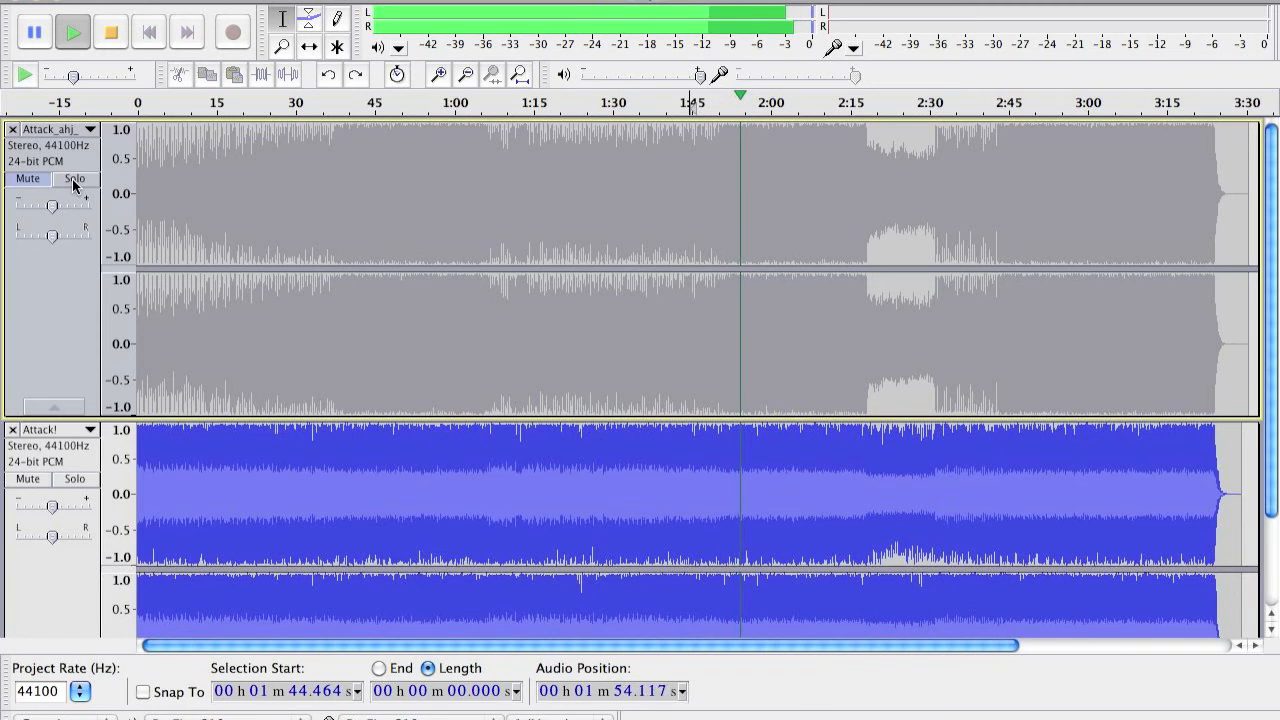
key(space)
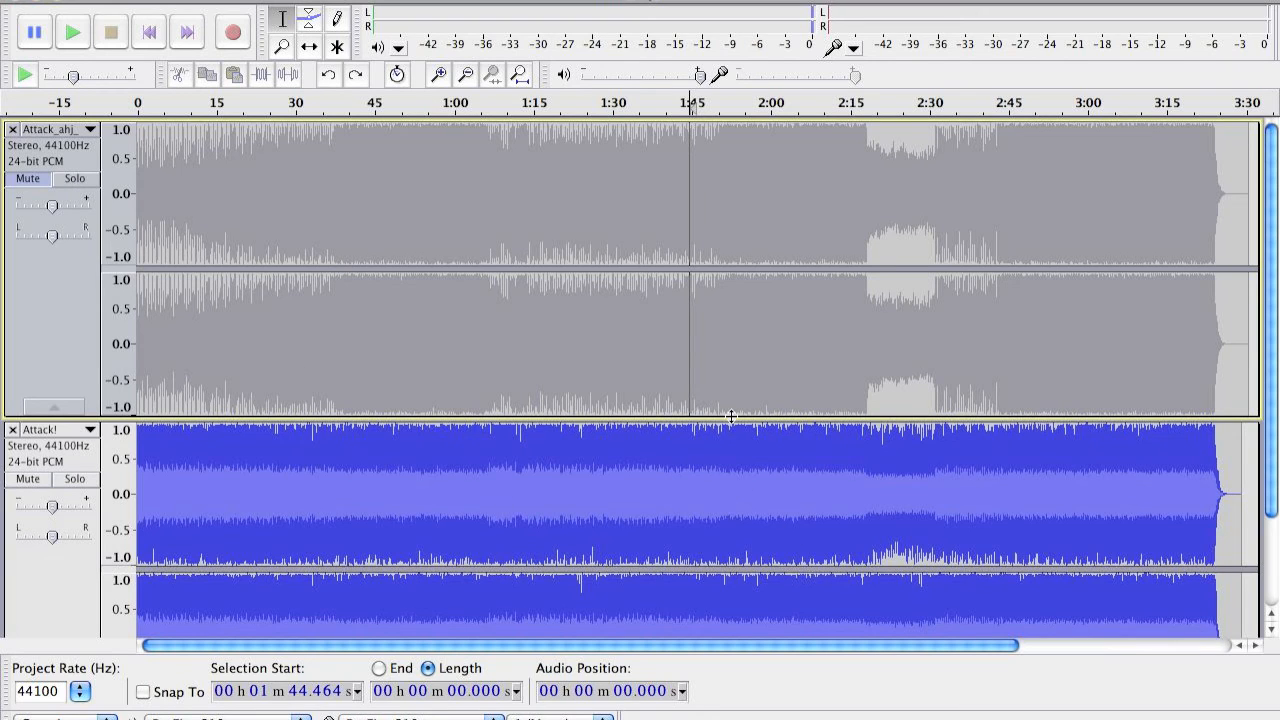
key(space)
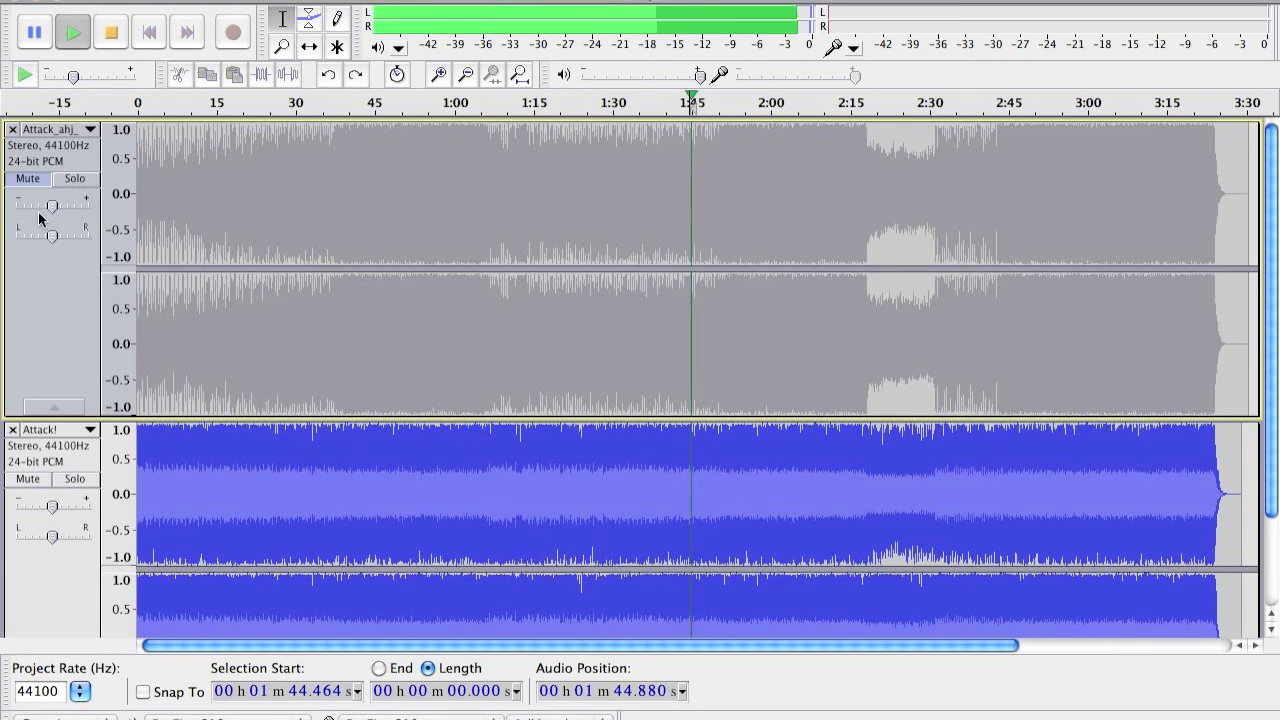
Stop playback, solo Attack_ahj_ and replay from the cursor position at about 1:44
key(space)
click(76, 179)
key(space)
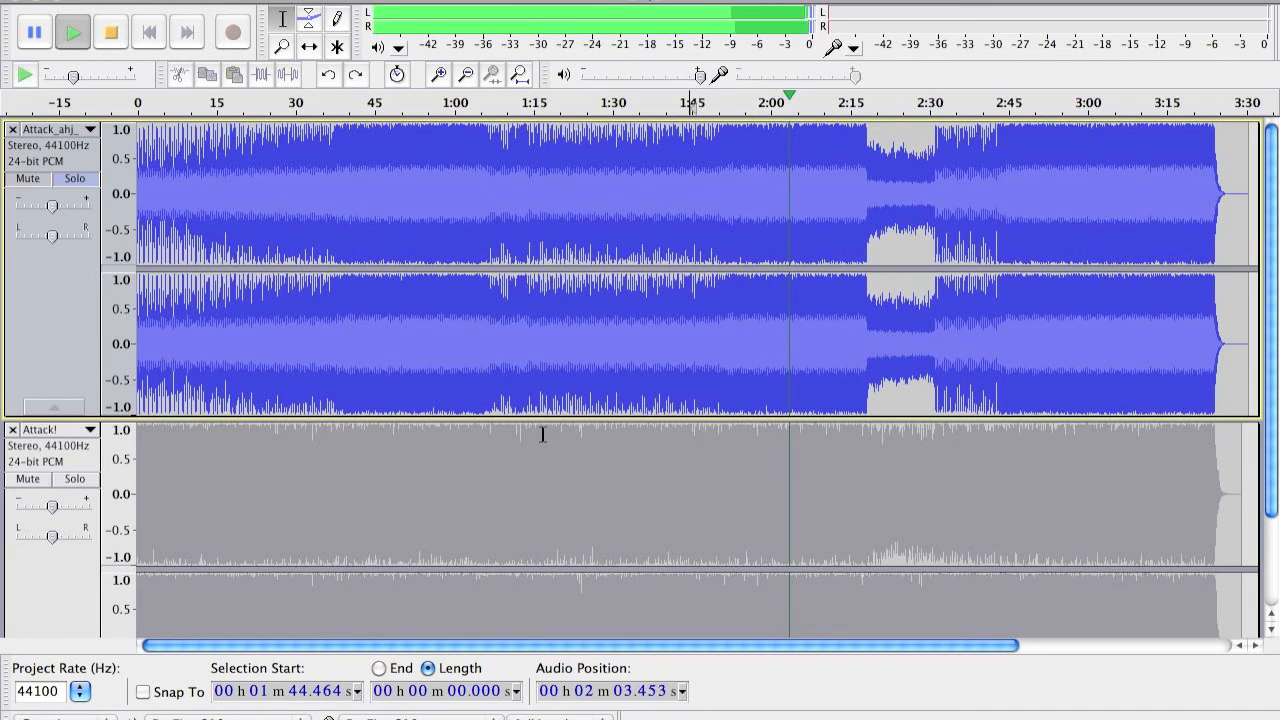
Compare both tracks before, during and after the quieter passage near 2:20 by toggling solo on Attack_ahj_
click(72, 180)
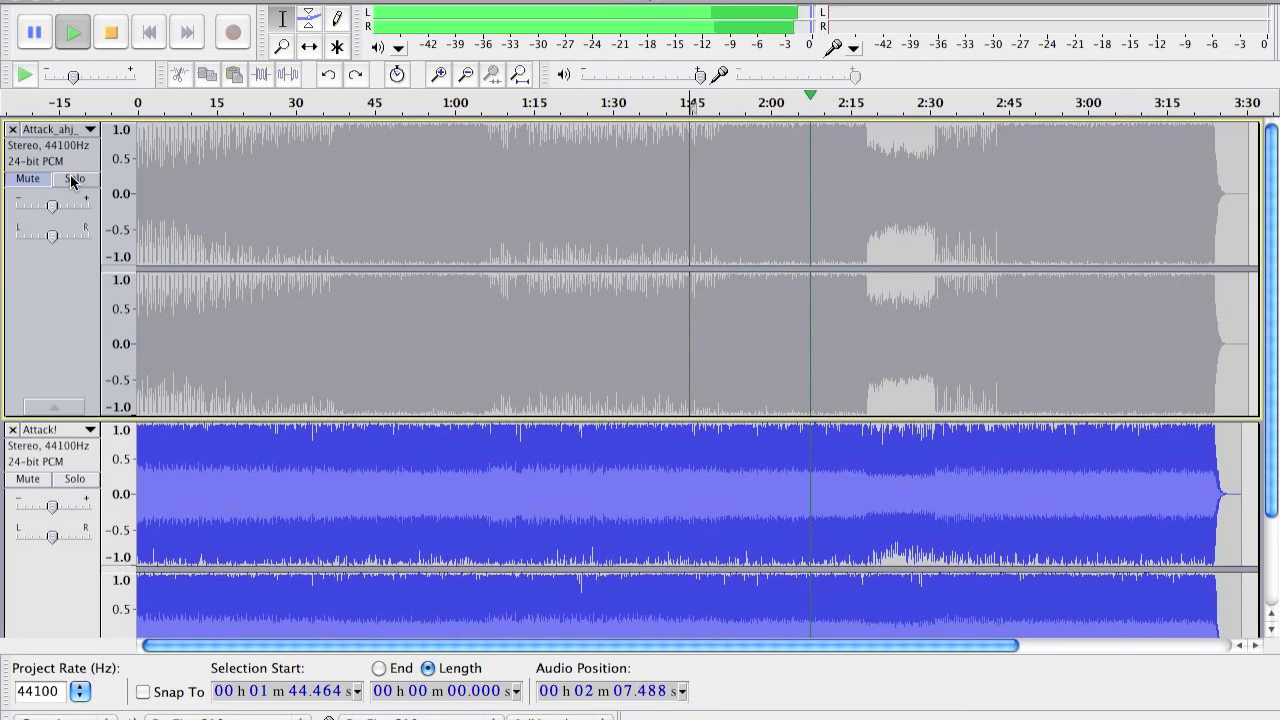
click(72, 180)
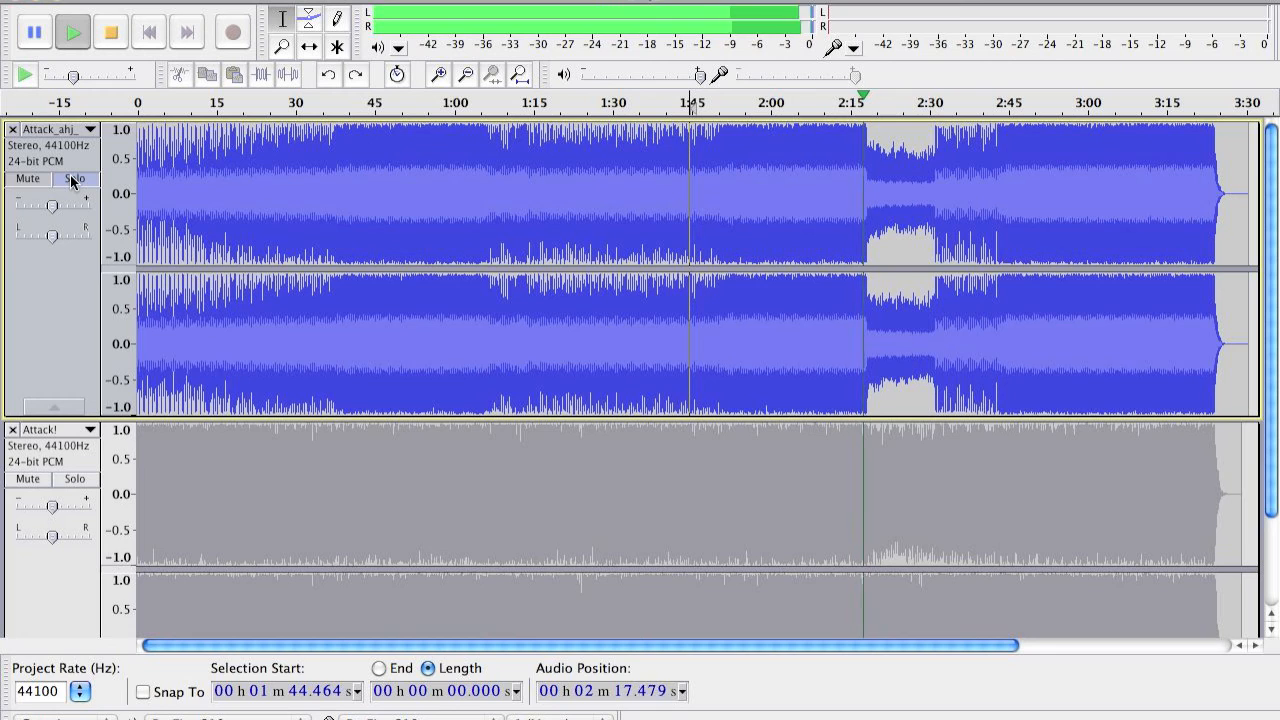
click(71, 181)
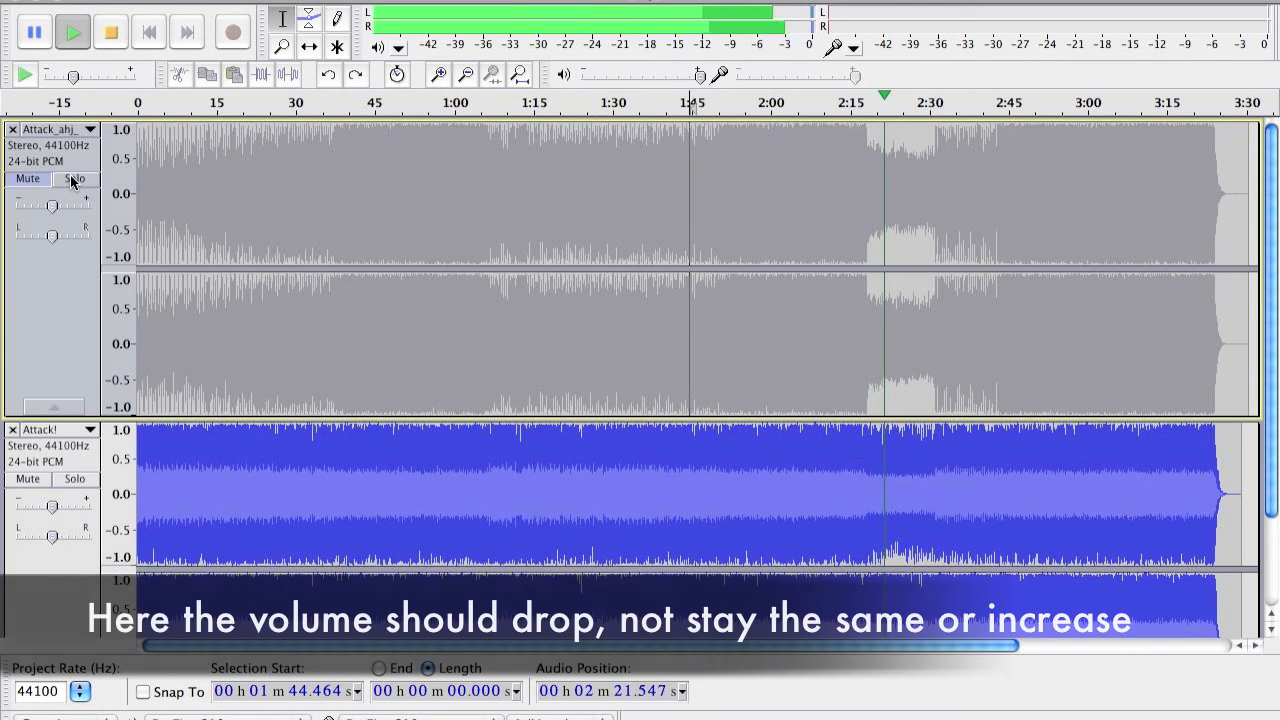
click(71, 181)
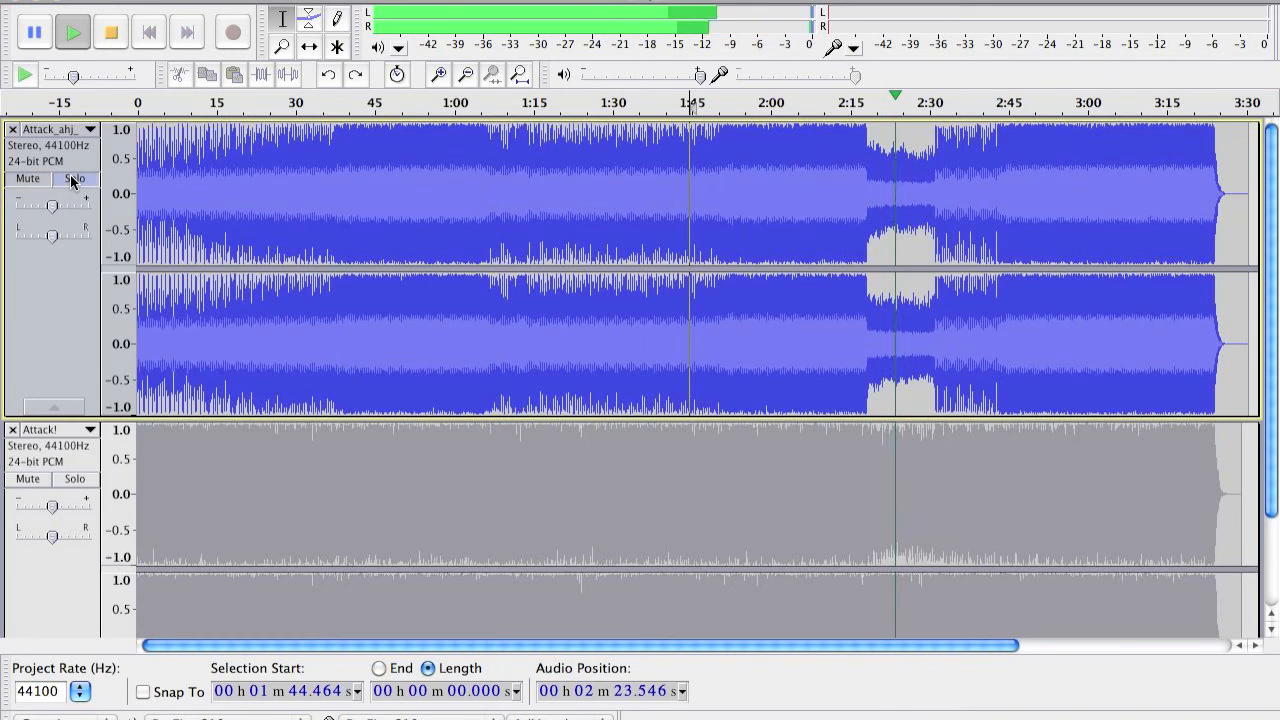
click(71, 181)
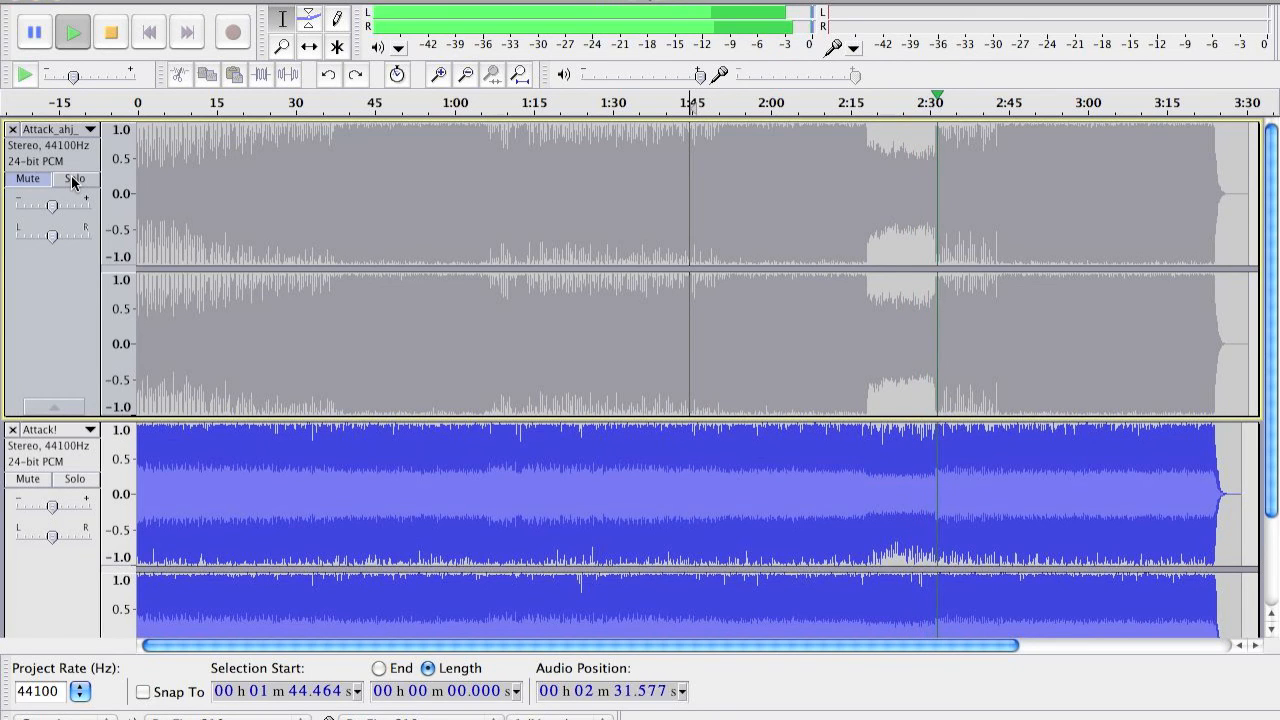
click(72, 180)
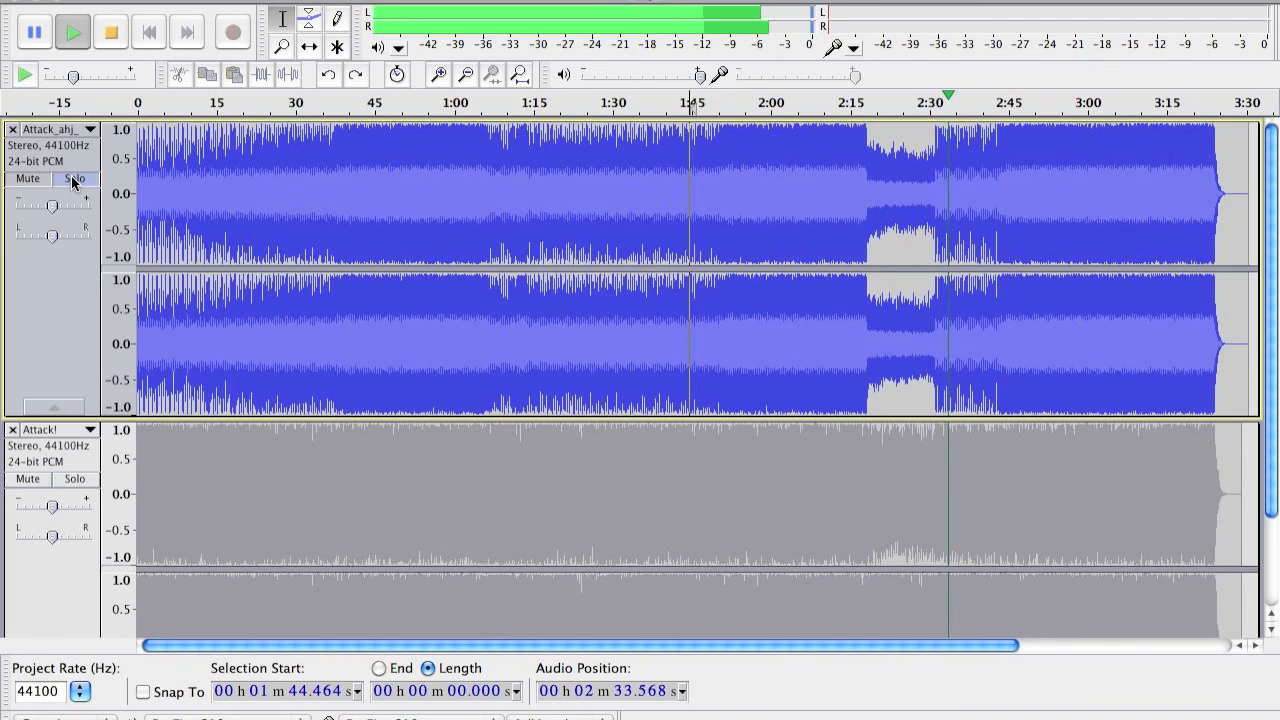
click(72, 180)
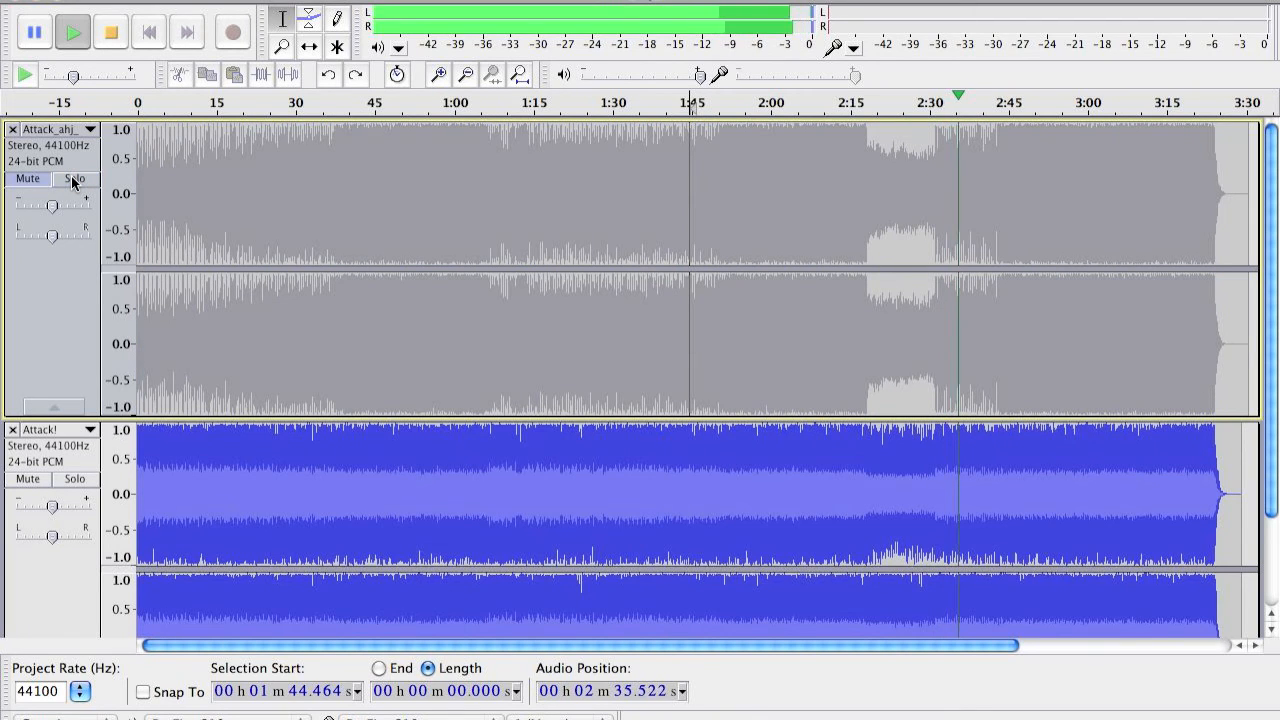
Compare the closing part of both tracks, from about 2:47 to 3:17, by toggling solo on Attack_ahj_
click(72, 180)
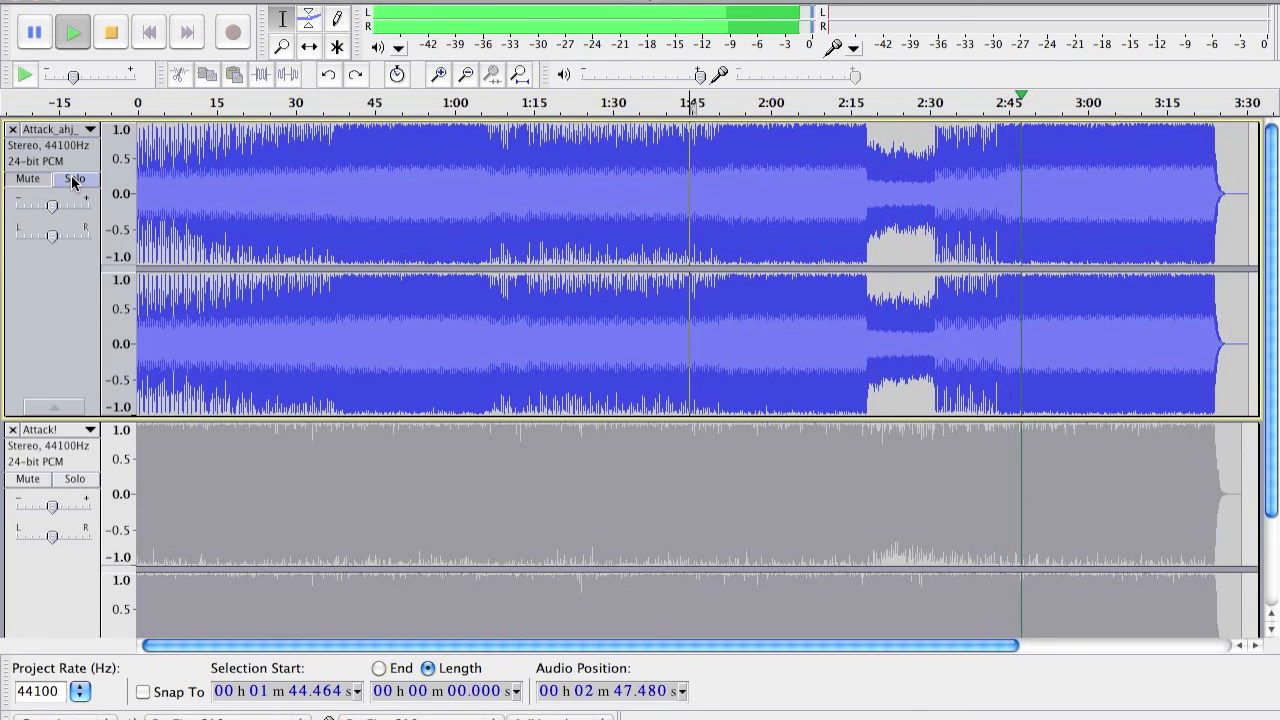
click(72, 180)
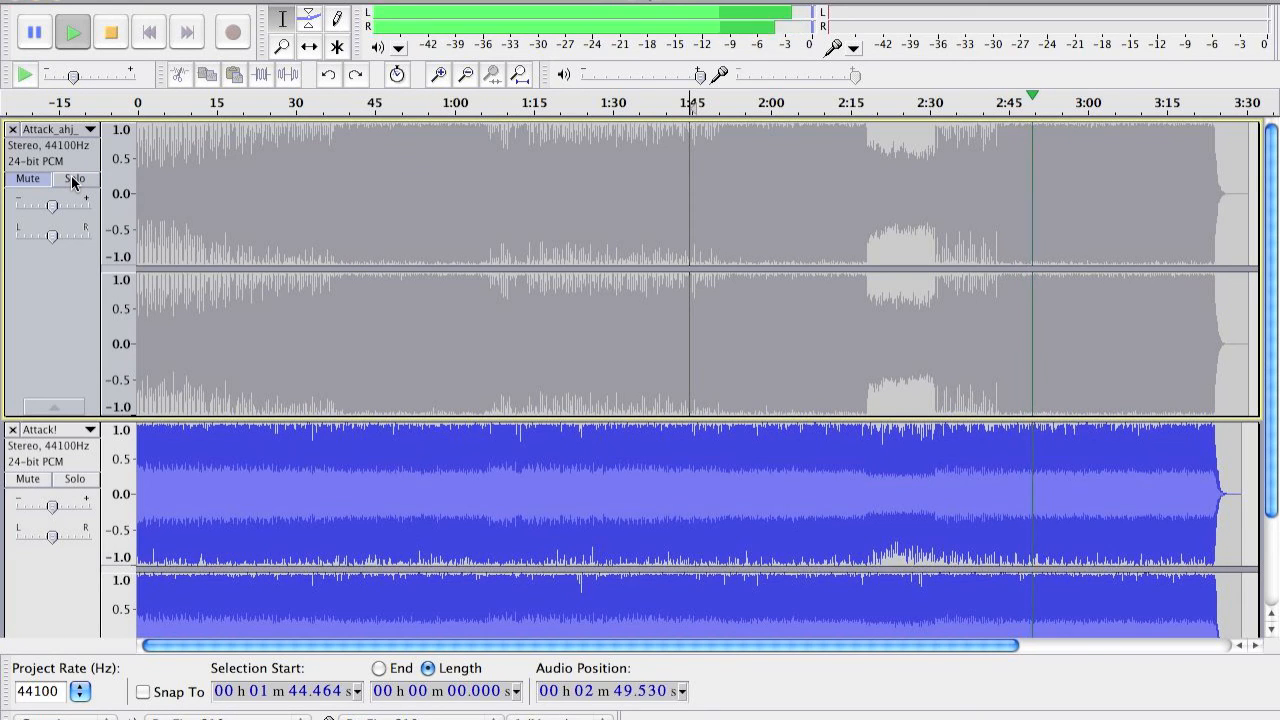
click(72, 180)
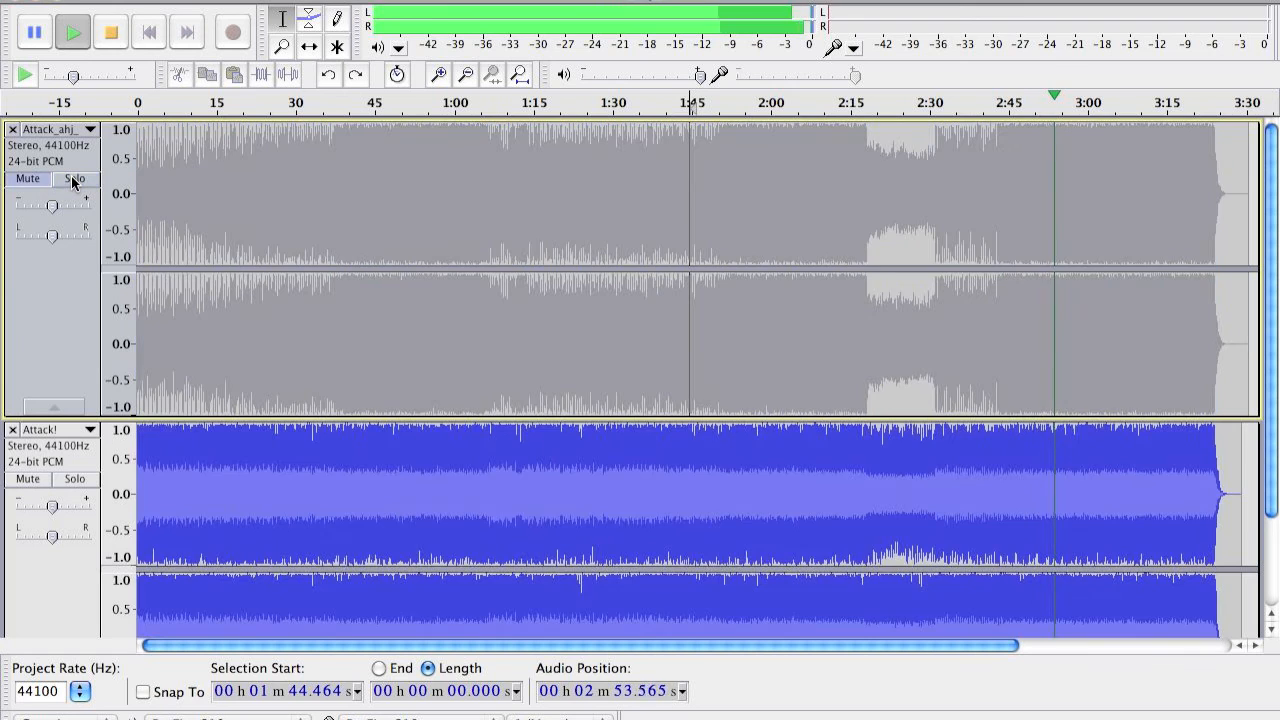
click(72, 180)
click(72, 180)
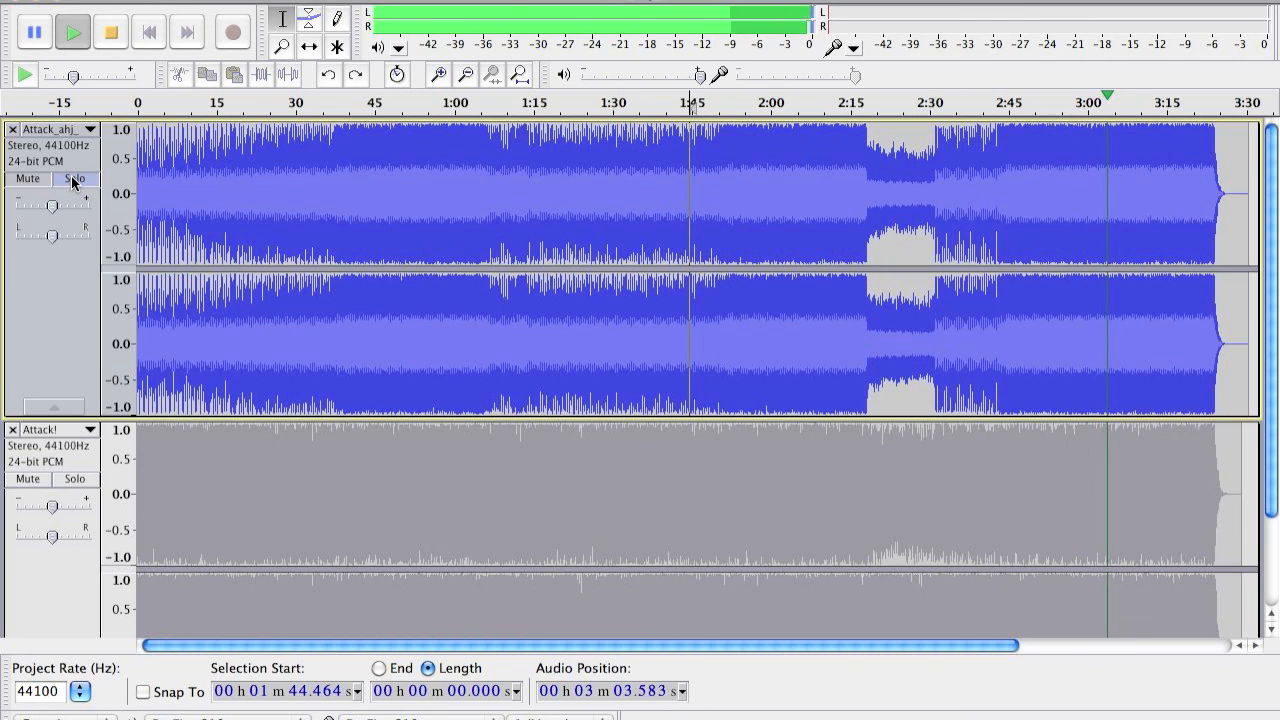
click(73, 182)
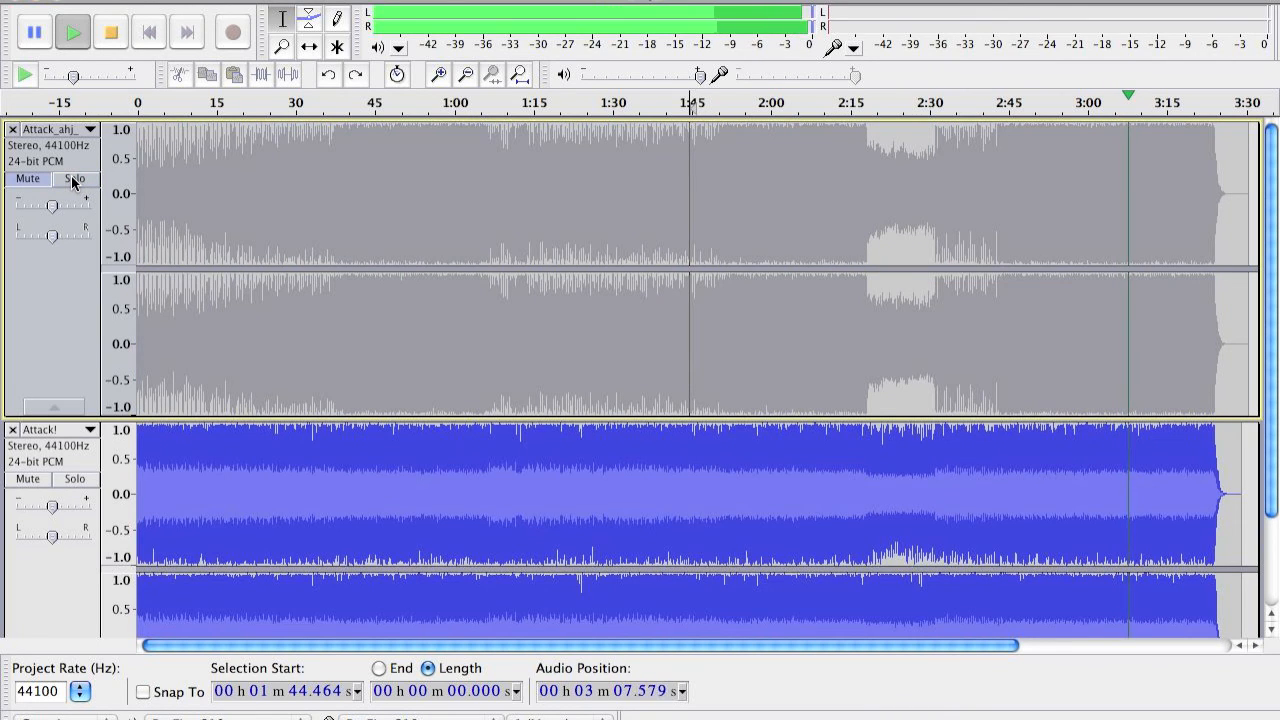
click(73, 182)
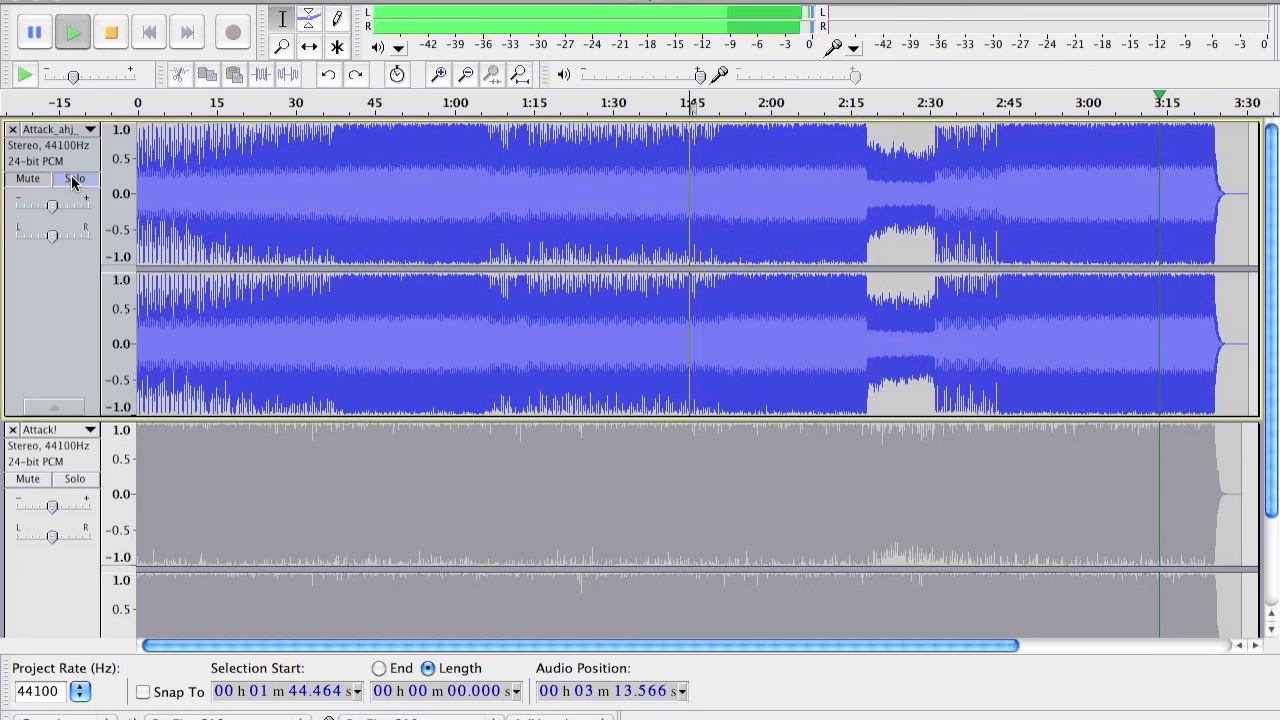
click(72, 181)
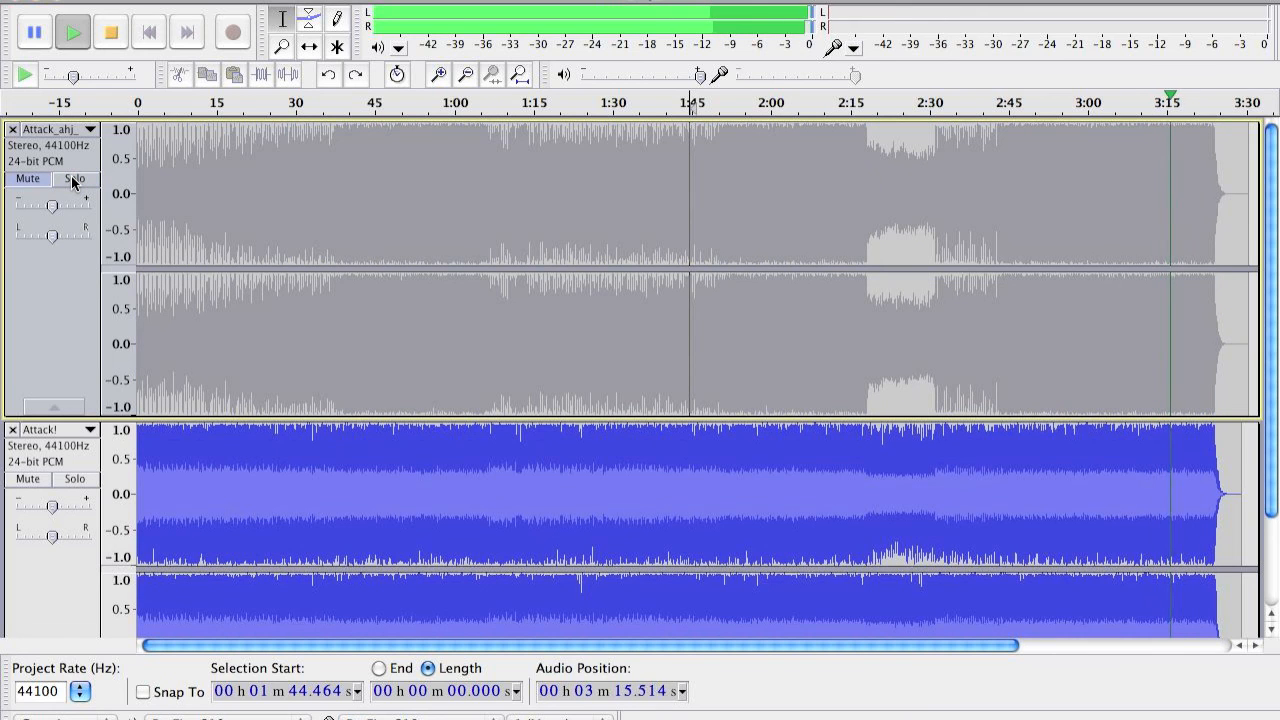
click(72, 181)
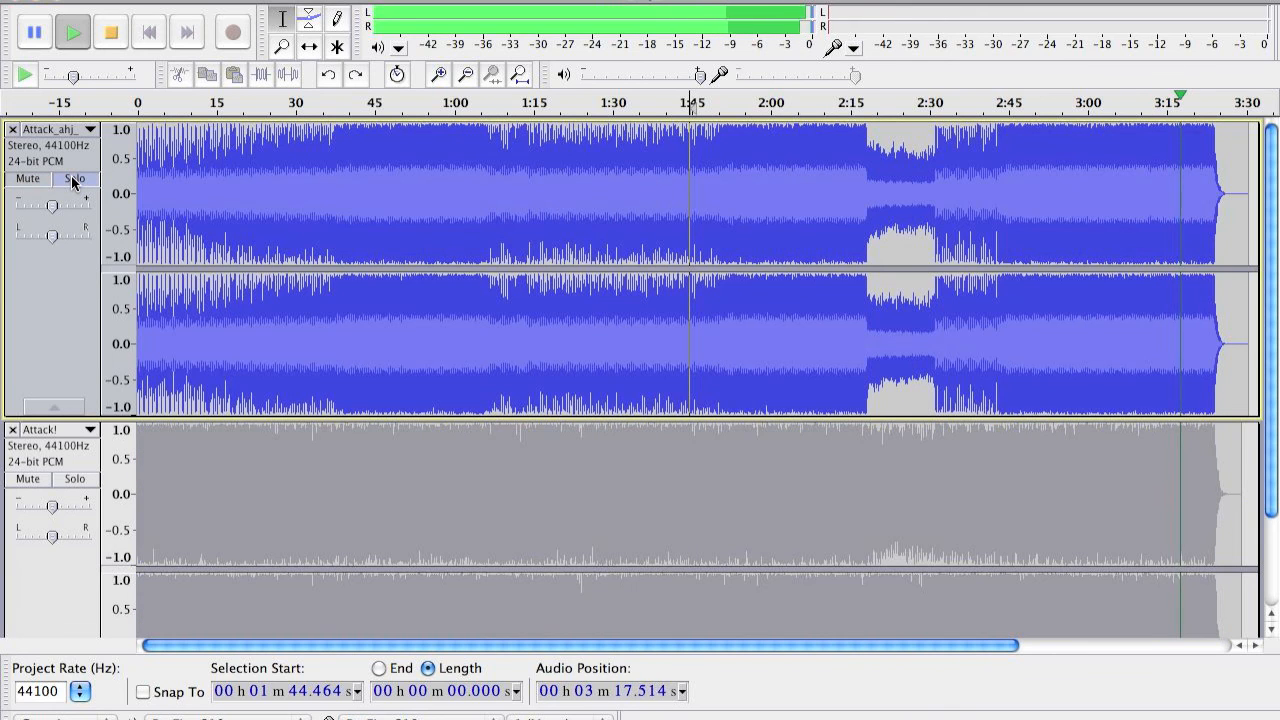